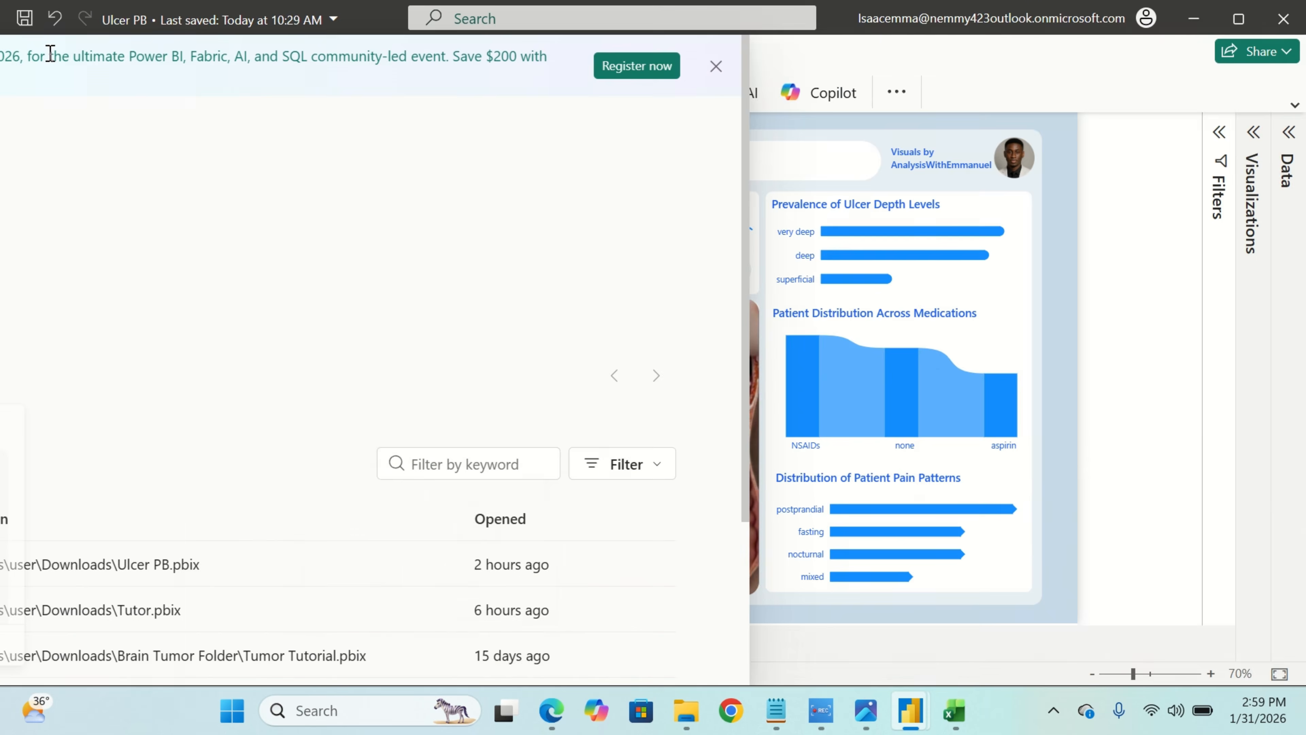
# Create a new blank report and expand the Data pane and the full ribbon.
pyautogui.click(79, 165)
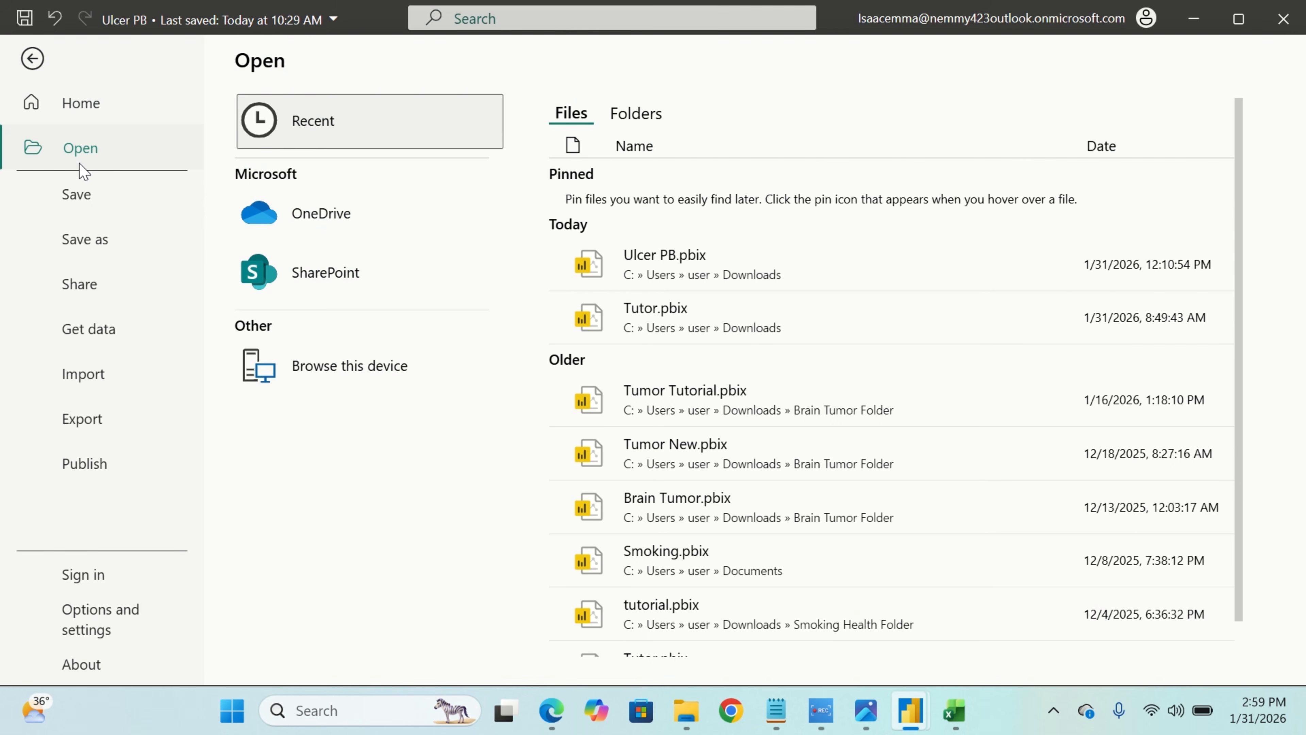
pyautogui.click(103, 116)
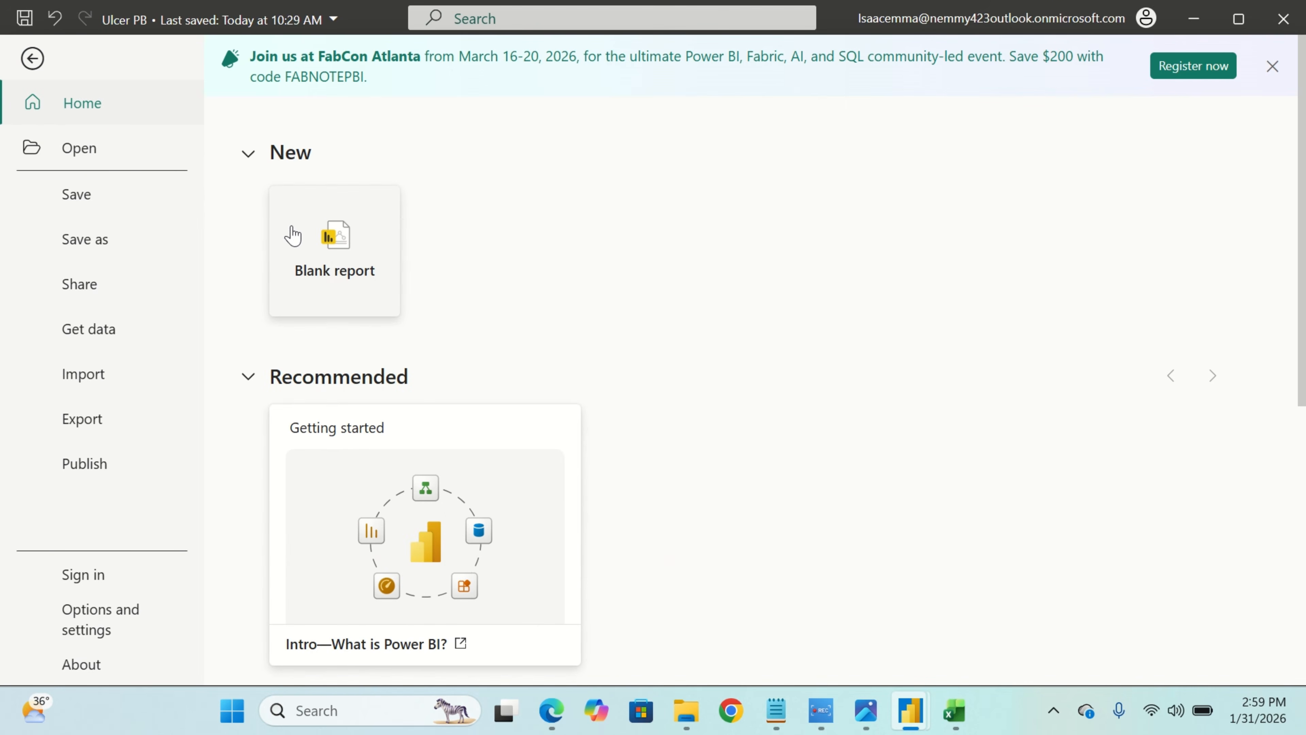
pyautogui.click(347, 242)
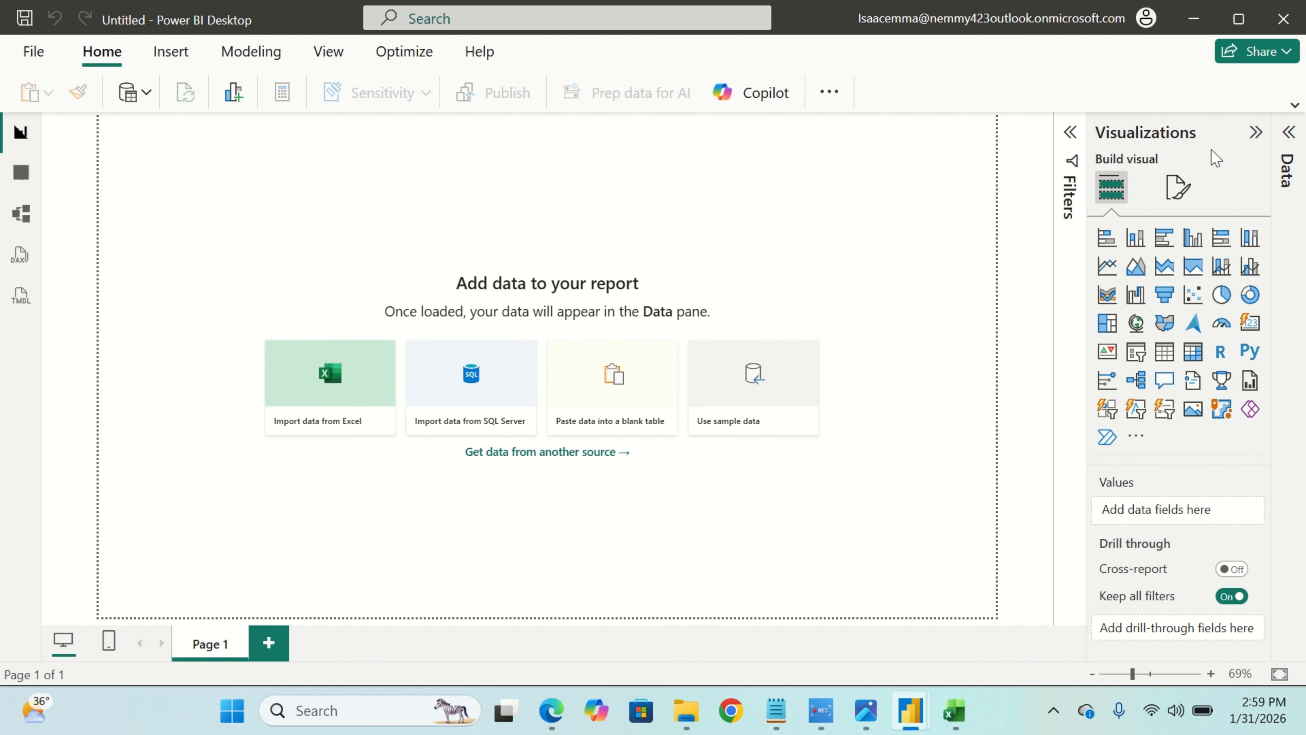
pyautogui.click(1289, 133)
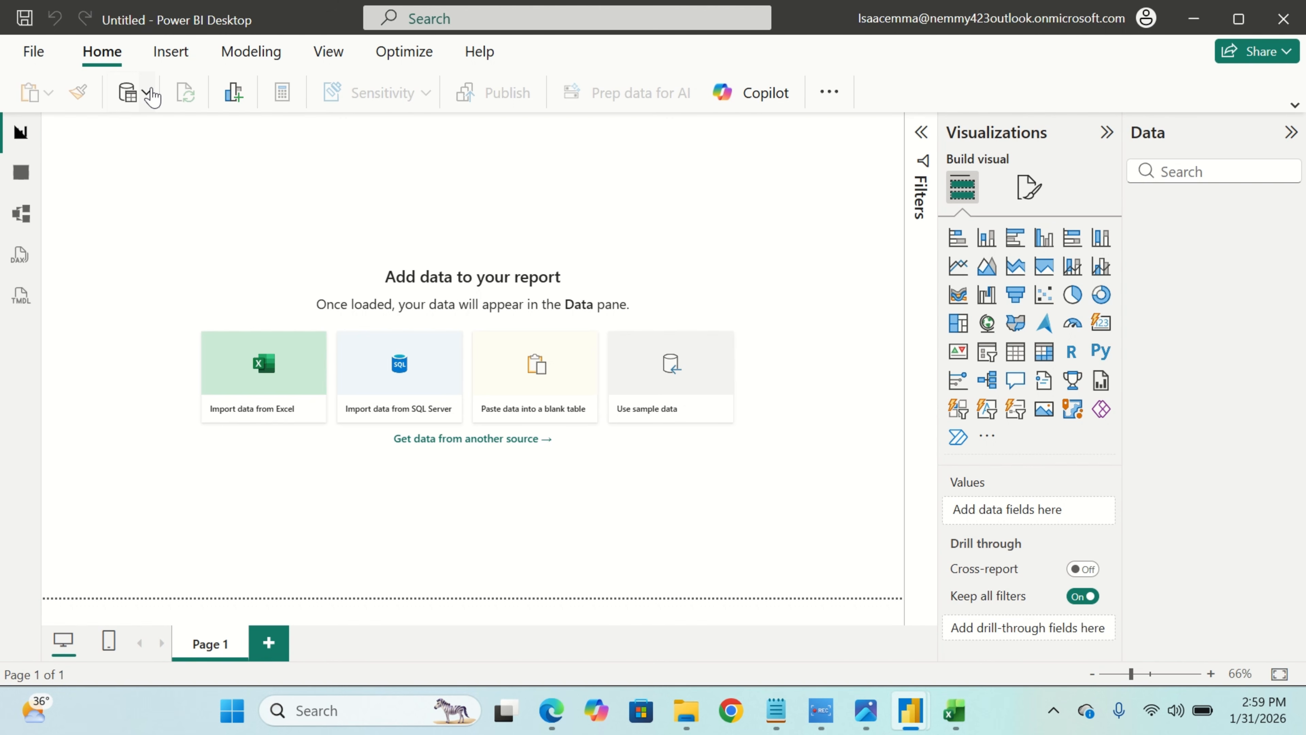
pyautogui.click(137, 103)
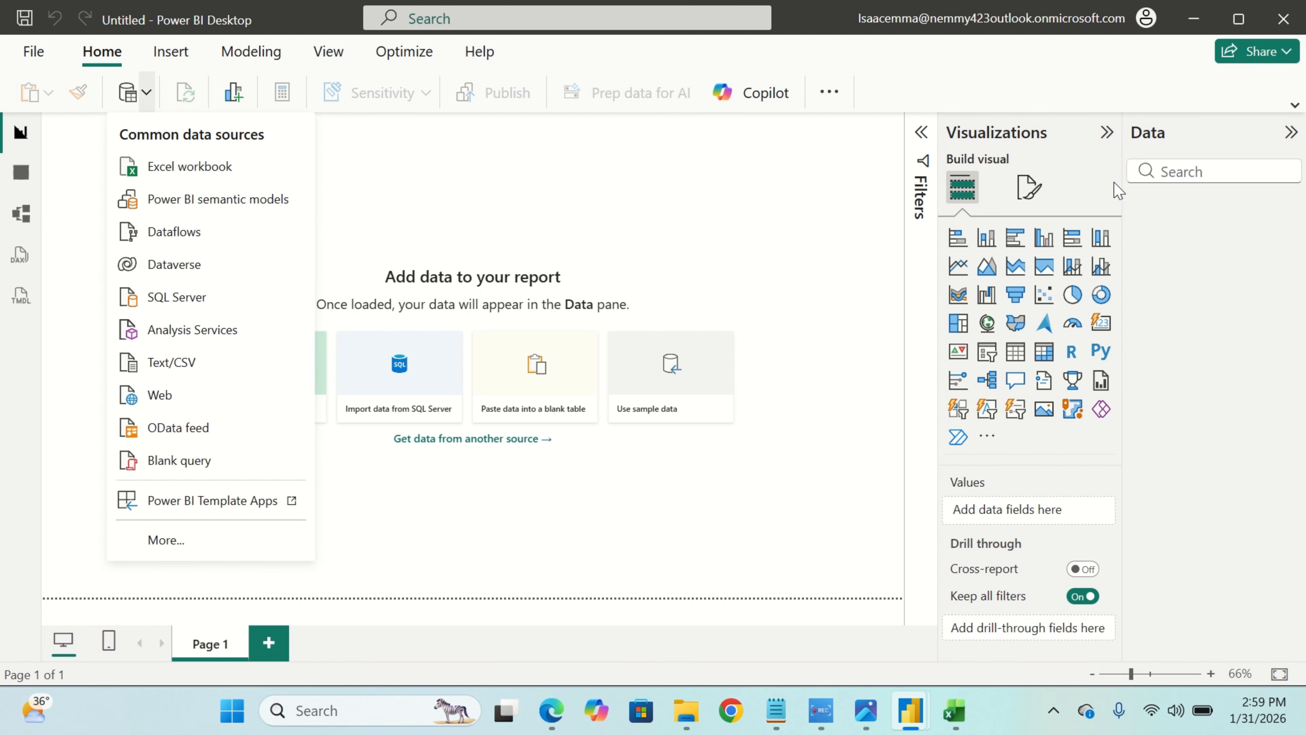
pyautogui.click(1295, 108)
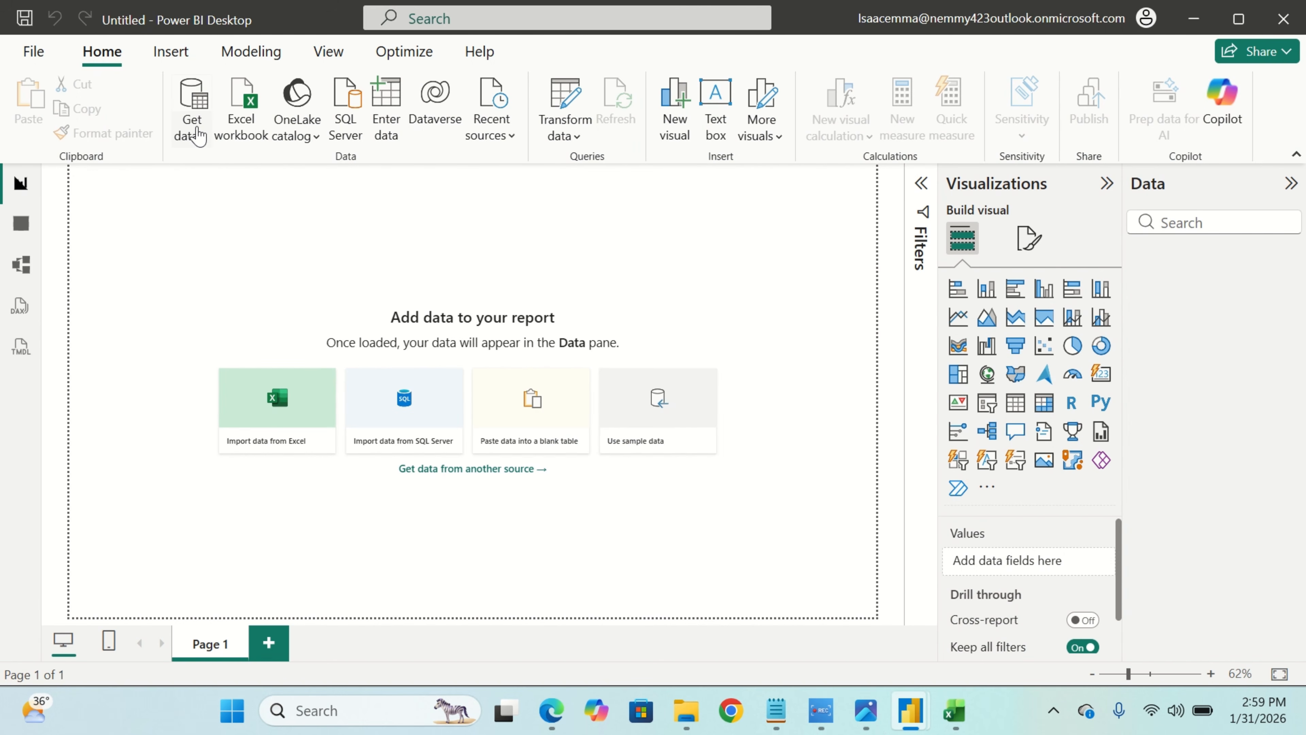
# Import the Text/CSV file Ulcer Dataset from Ulcer Folder and open it in Power Query Editor for transformation.
pyautogui.click(188, 129)
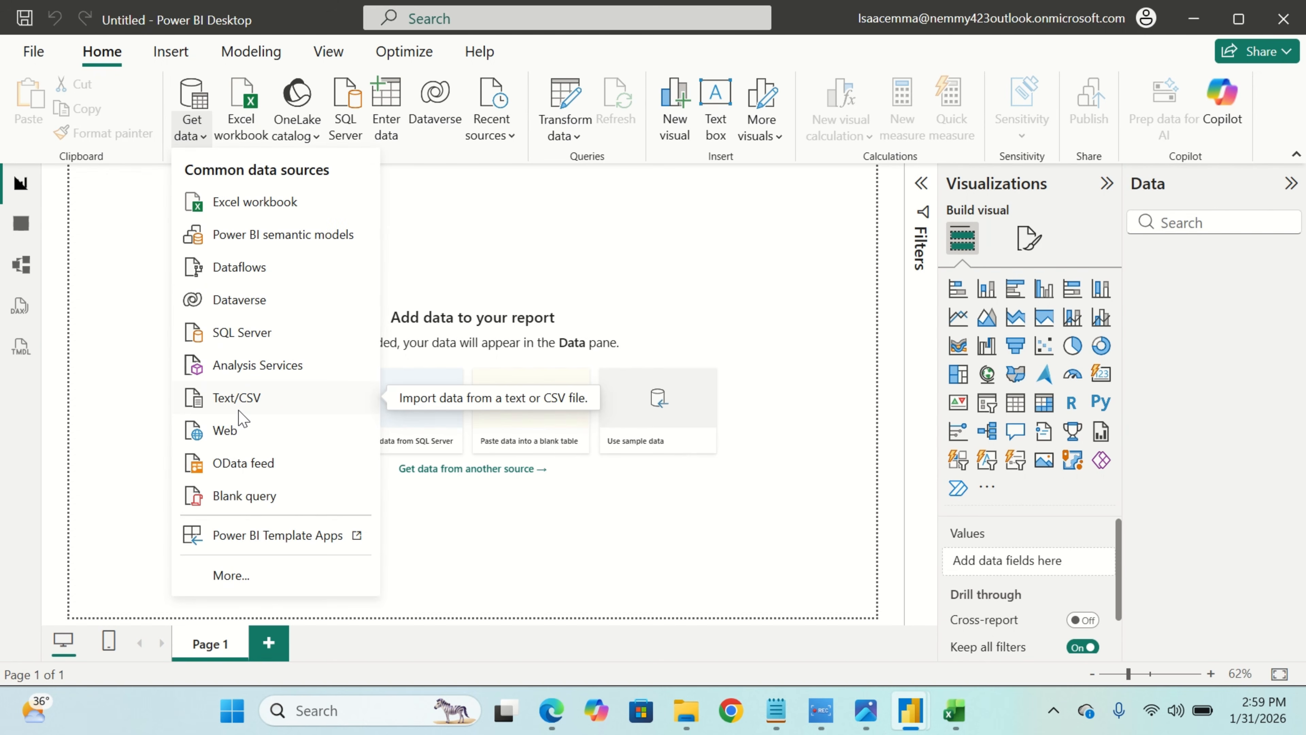
pyautogui.click(258, 407)
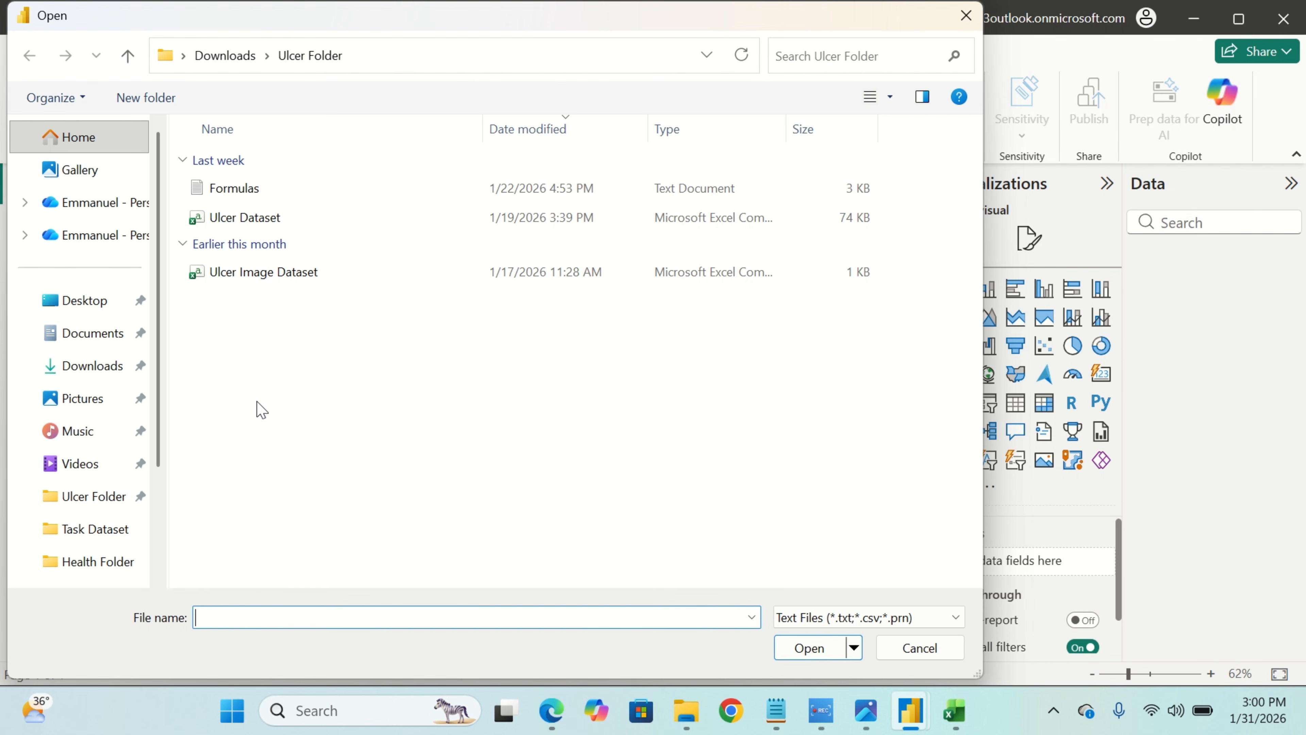
pyautogui.click(363, 226)
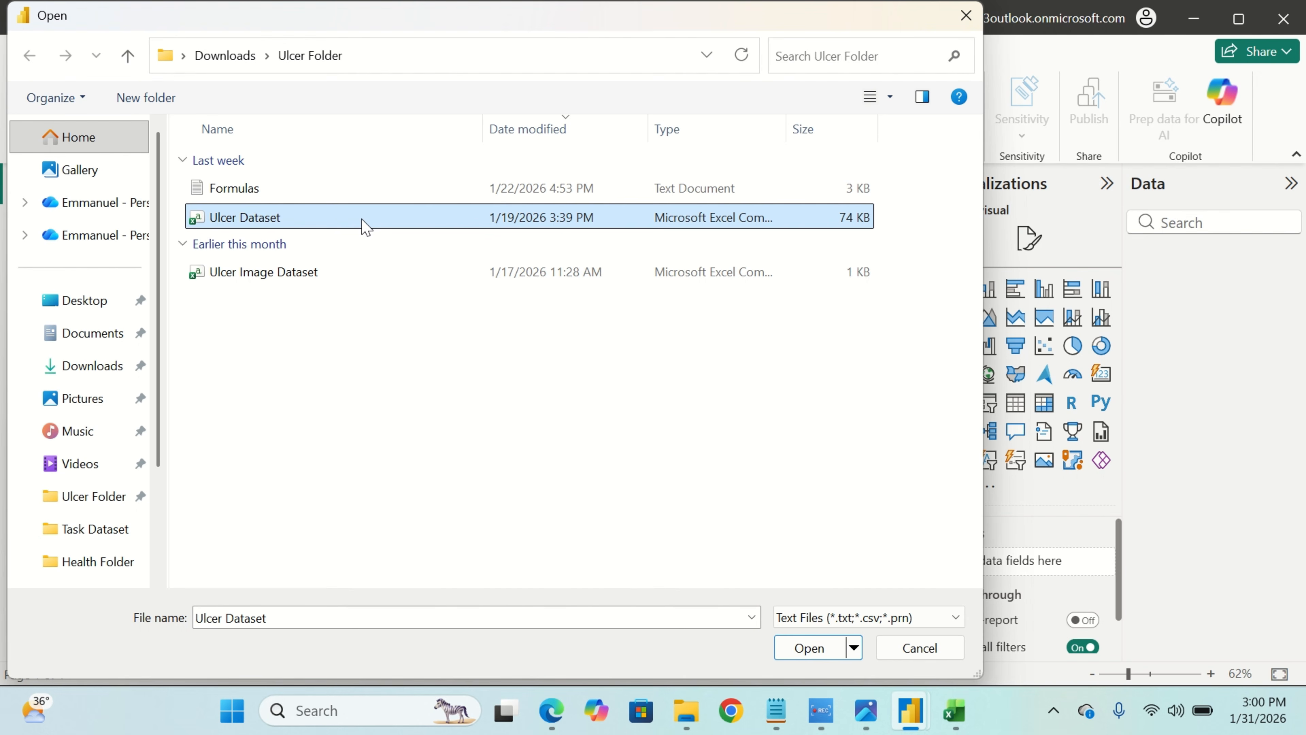
pyautogui.click(808, 656)
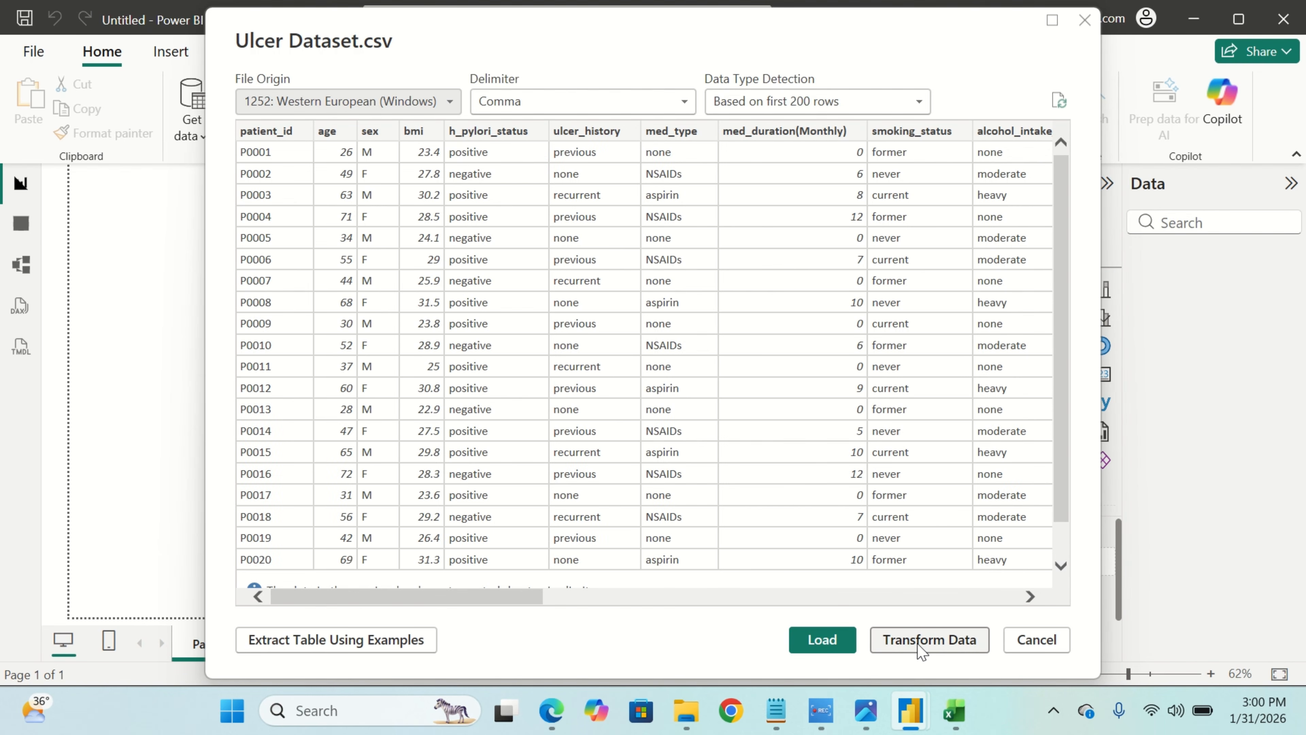
pyautogui.click(941, 652)
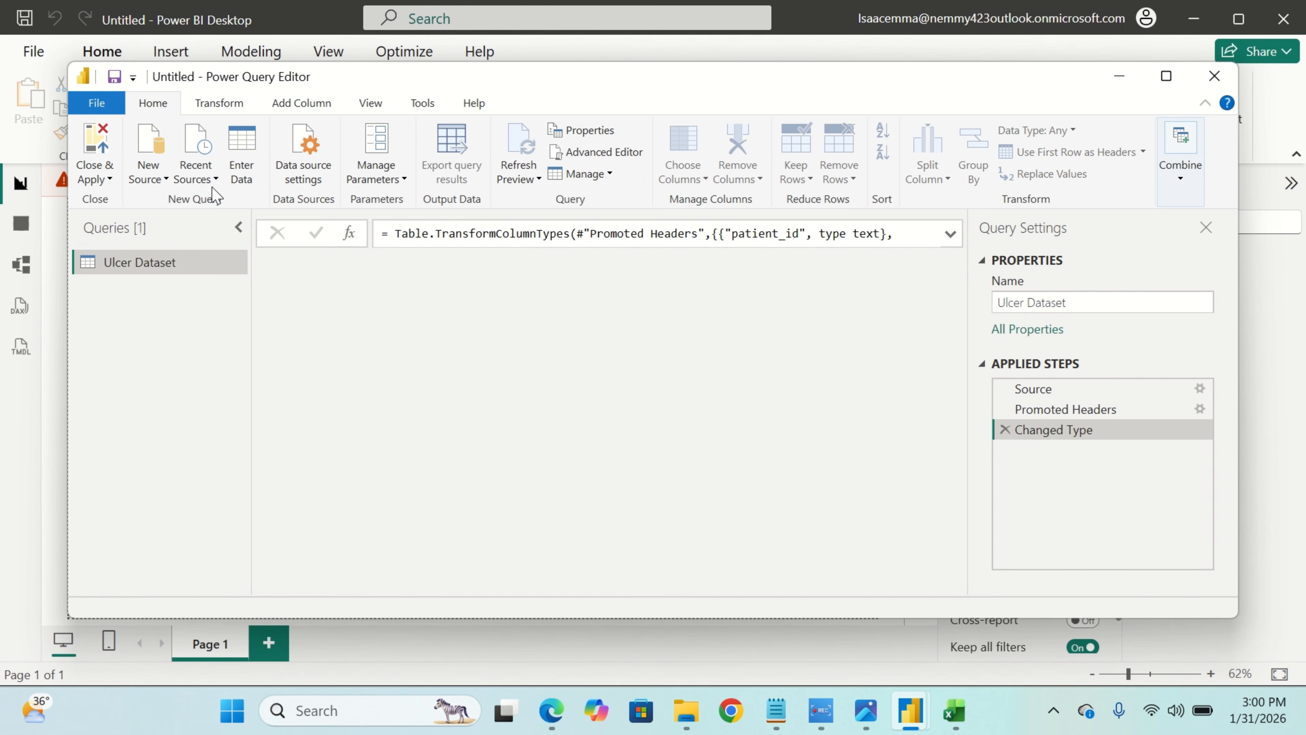
# Add the Text/CSV file Ulcer Image Dataset from Ulcer Folder as a second query.
pyautogui.click(161, 180)
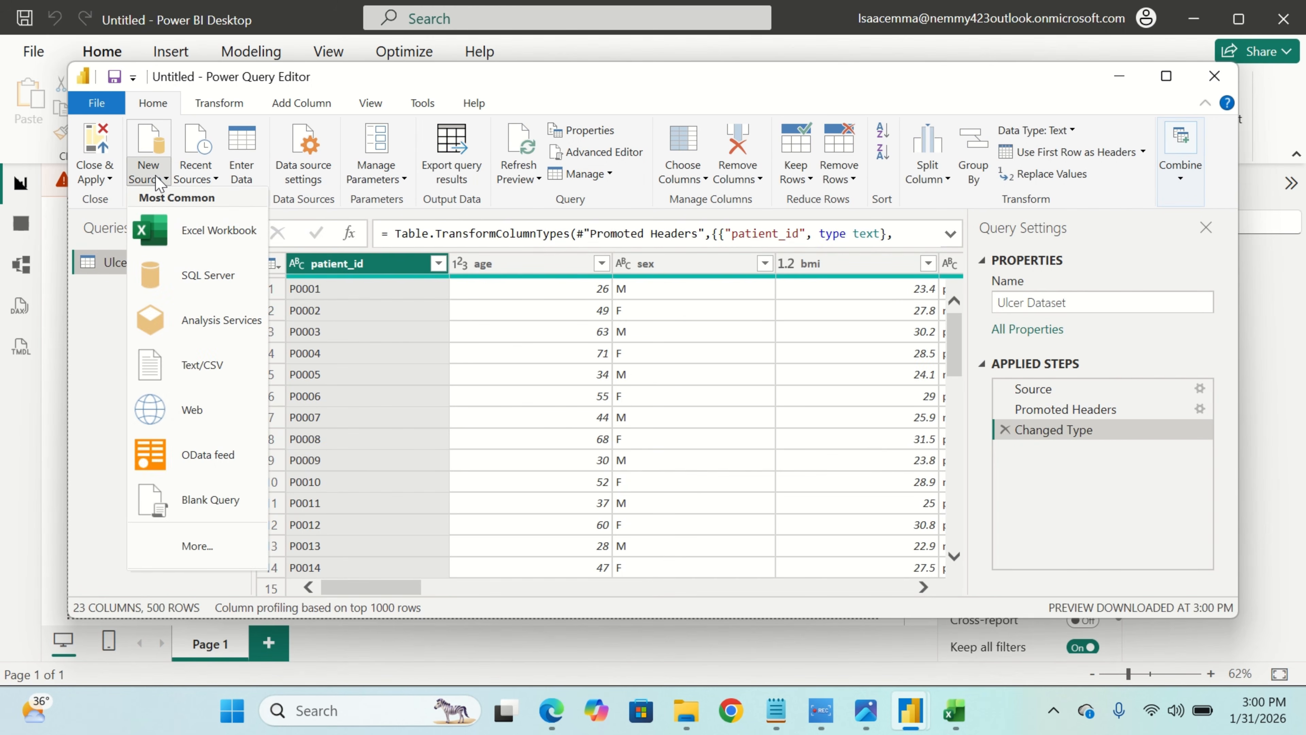
pyautogui.click(210, 380)
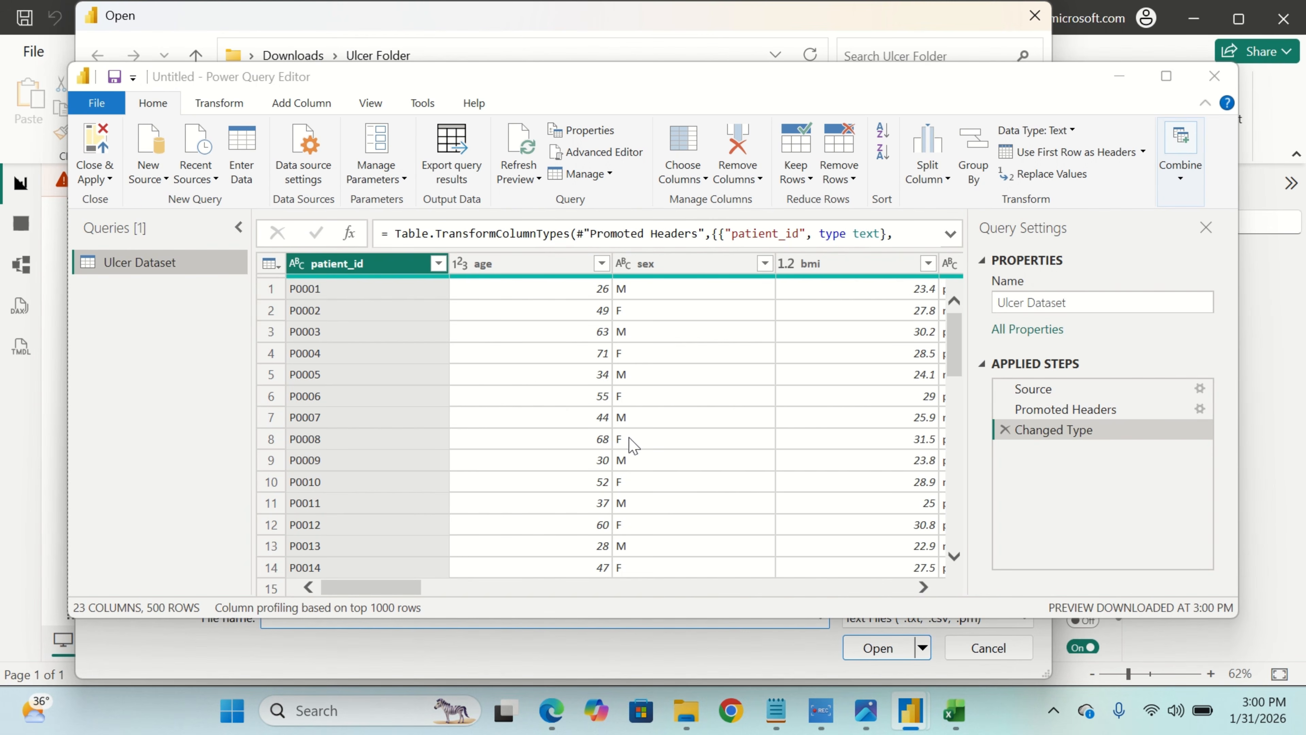
pyautogui.click(992, 51)
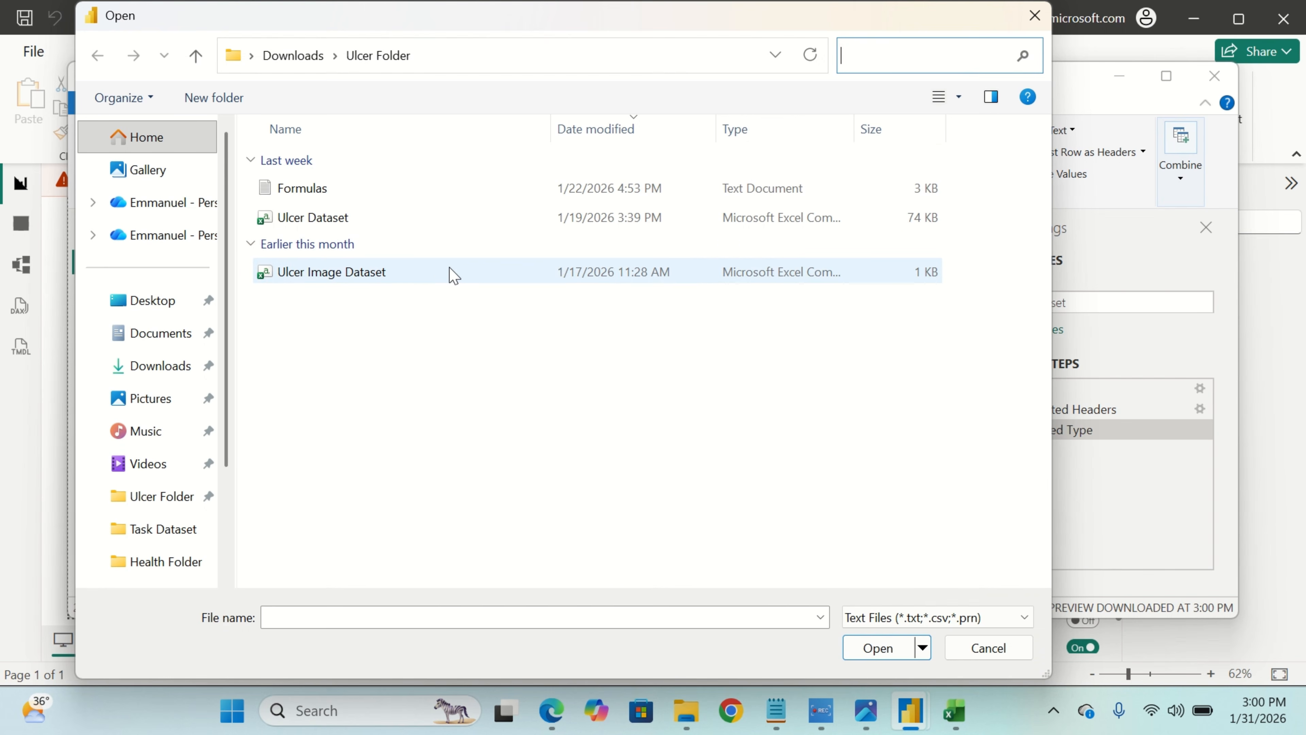
pyautogui.click(395, 277)
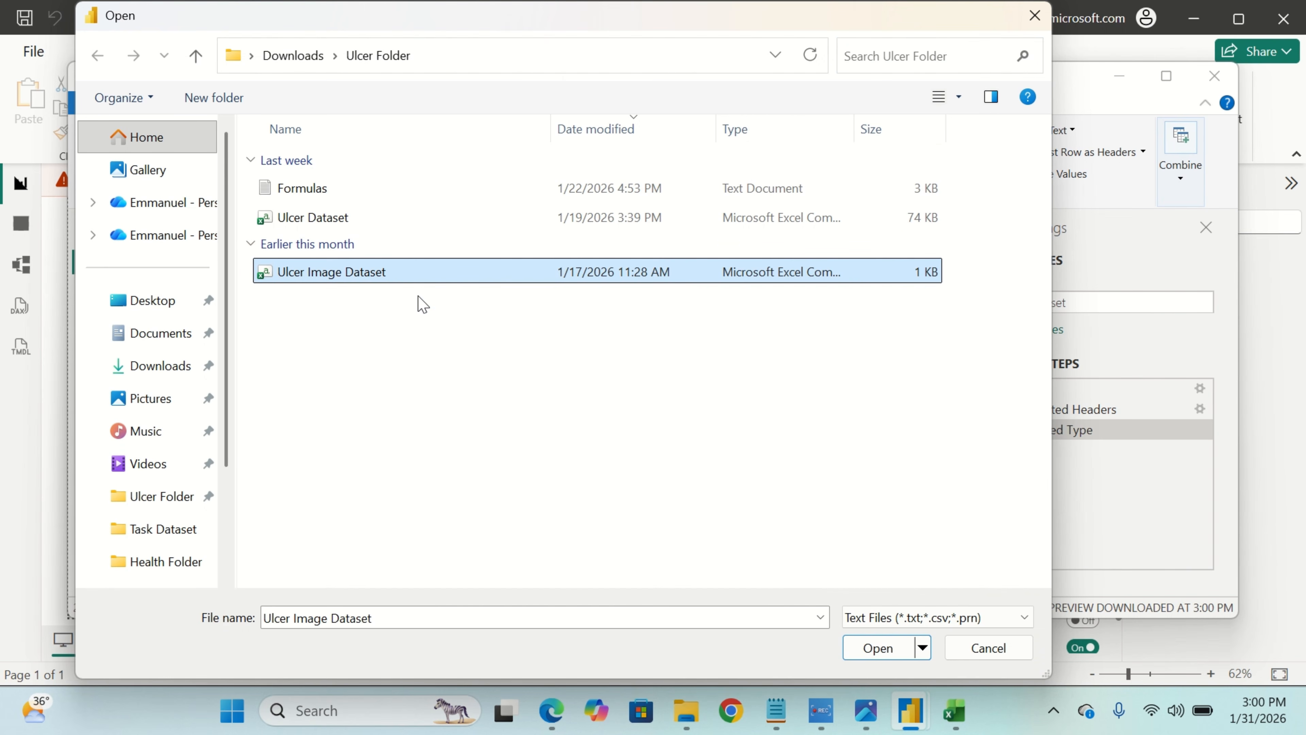
pyautogui.click(886, 651)
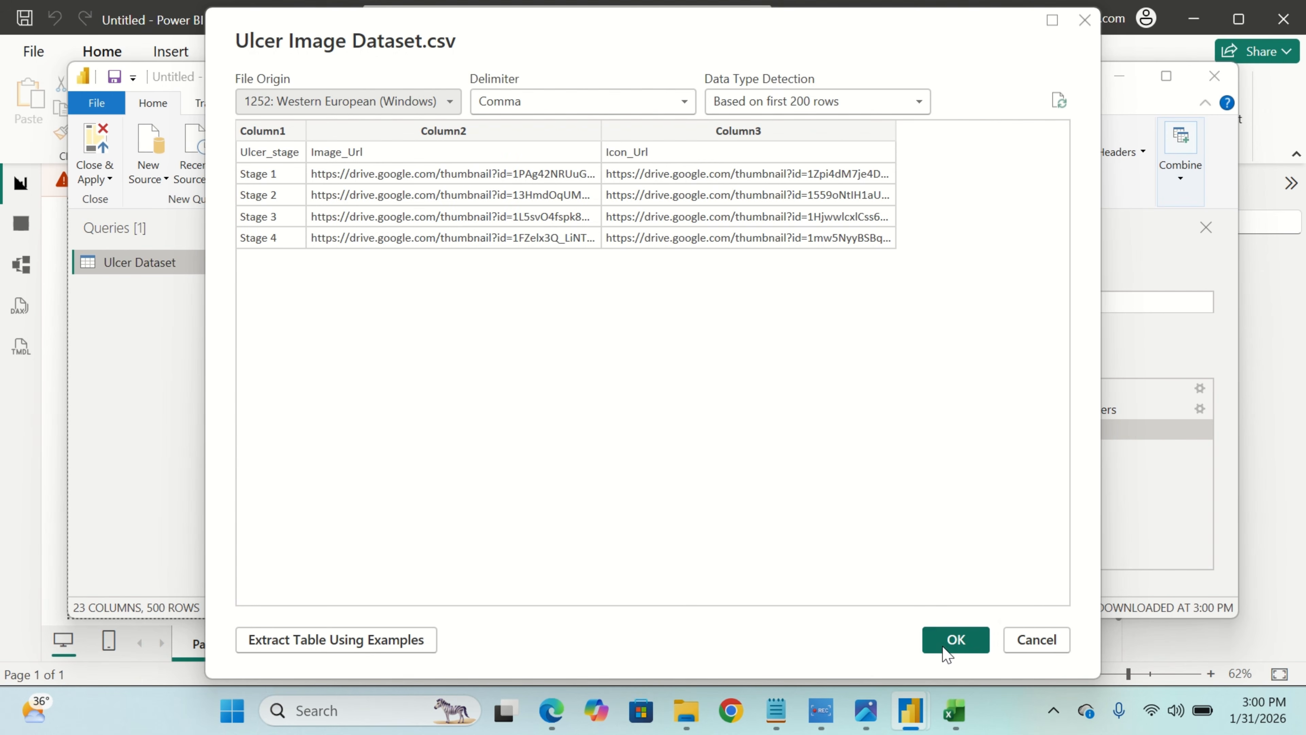
pyautogui.click(953, 642)
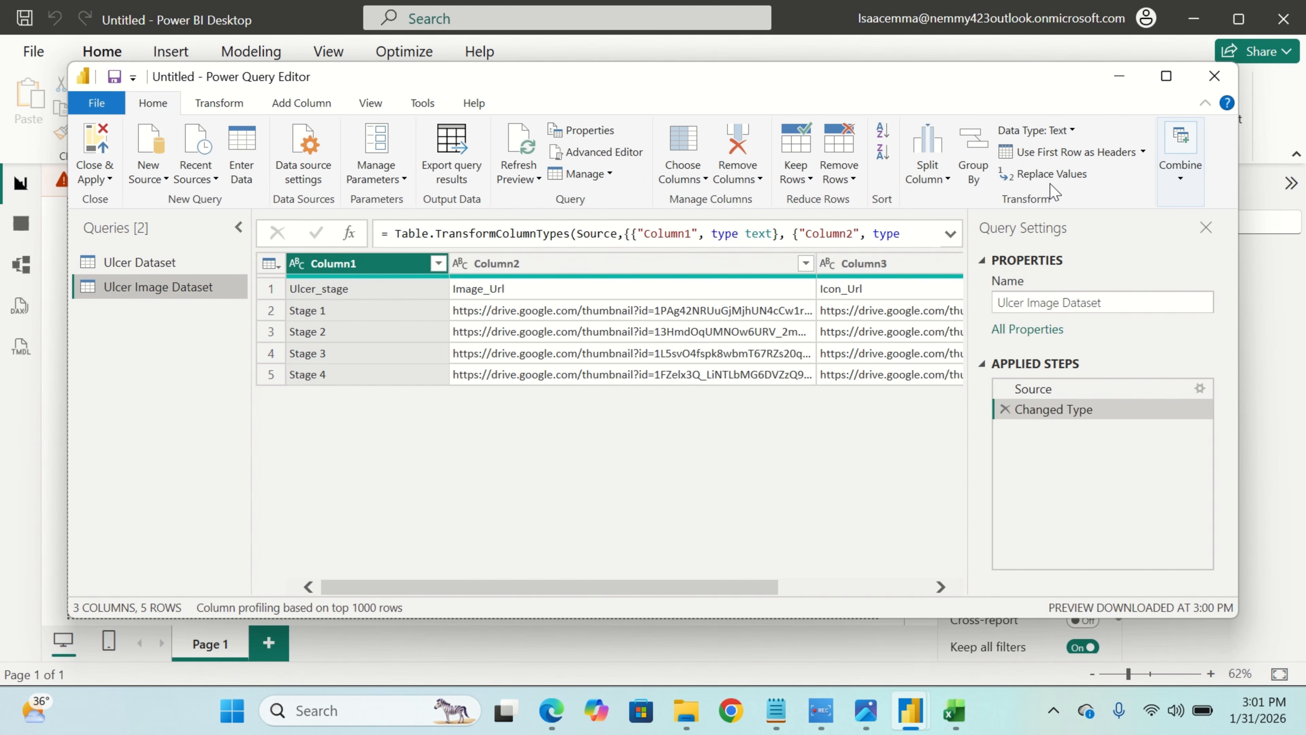
# Promote the first row of the Ulcer Image Dataset query to headers, then close Power Query Editor and apply the changes.
pyautogui.click(1071, 155)
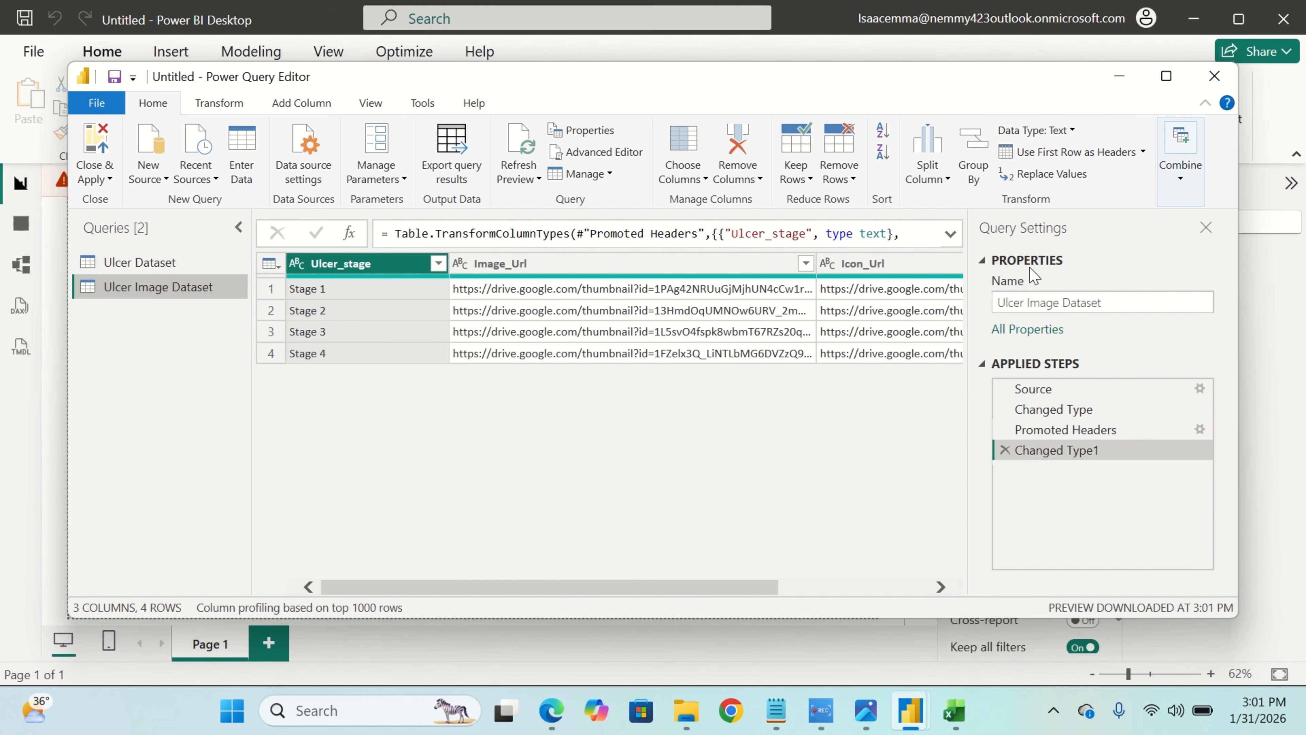
pyautogui.click(1220, 77)
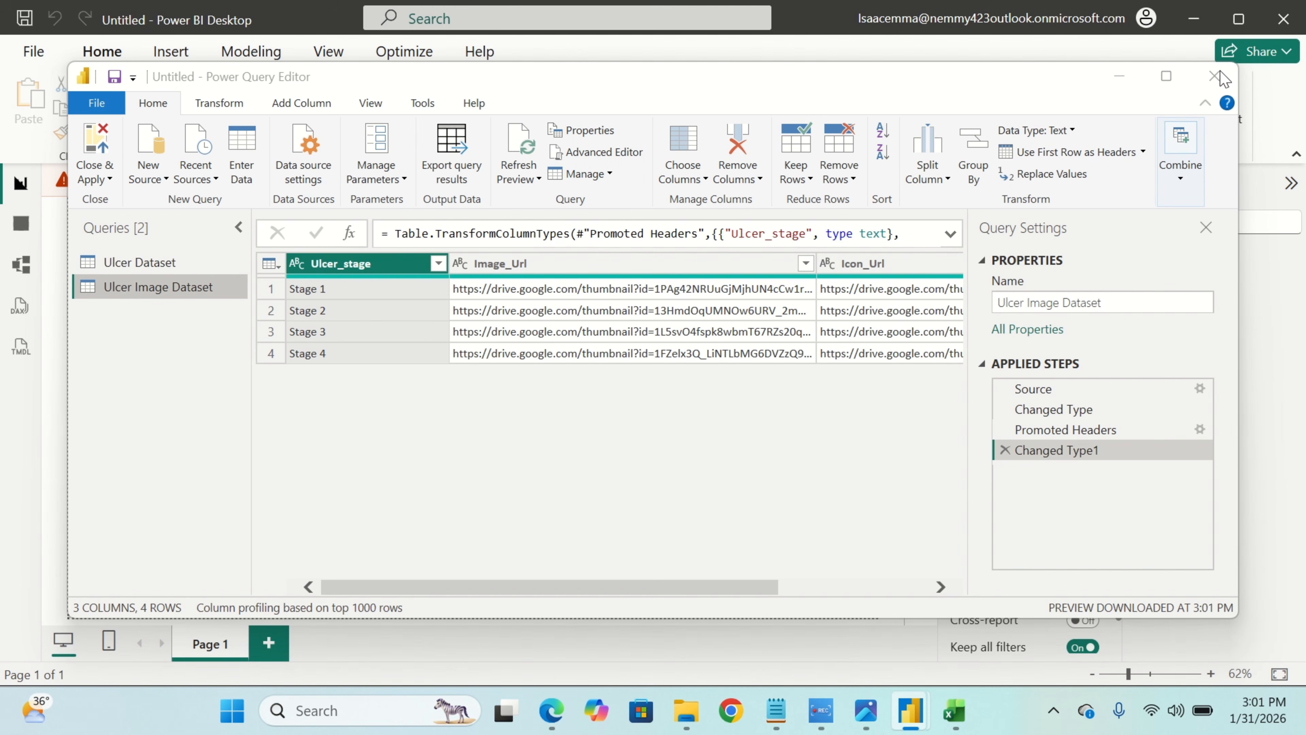
pyautogui.click(628, 403)
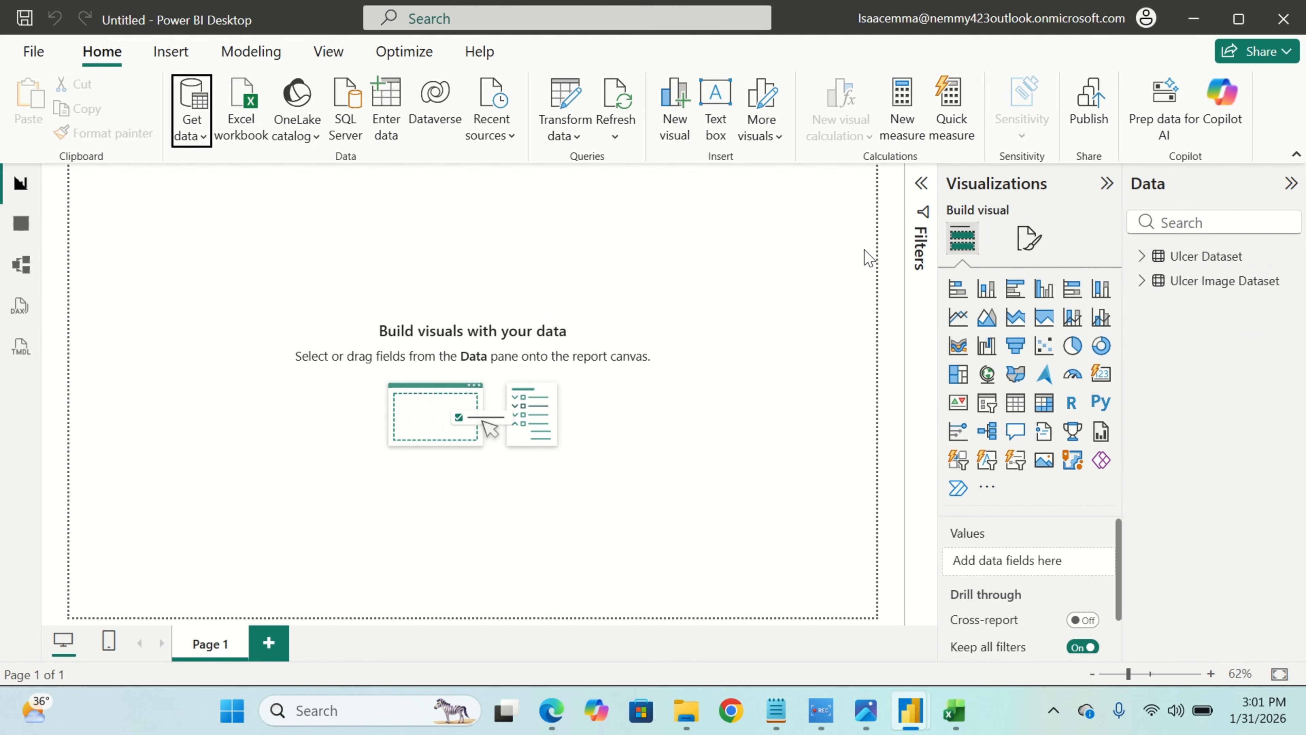
# Examine the columns and rows of the Ulcer Dataset and Ulcer Image Dataset tables, then return to the report canvas.
pyautogui.click(22, 224)
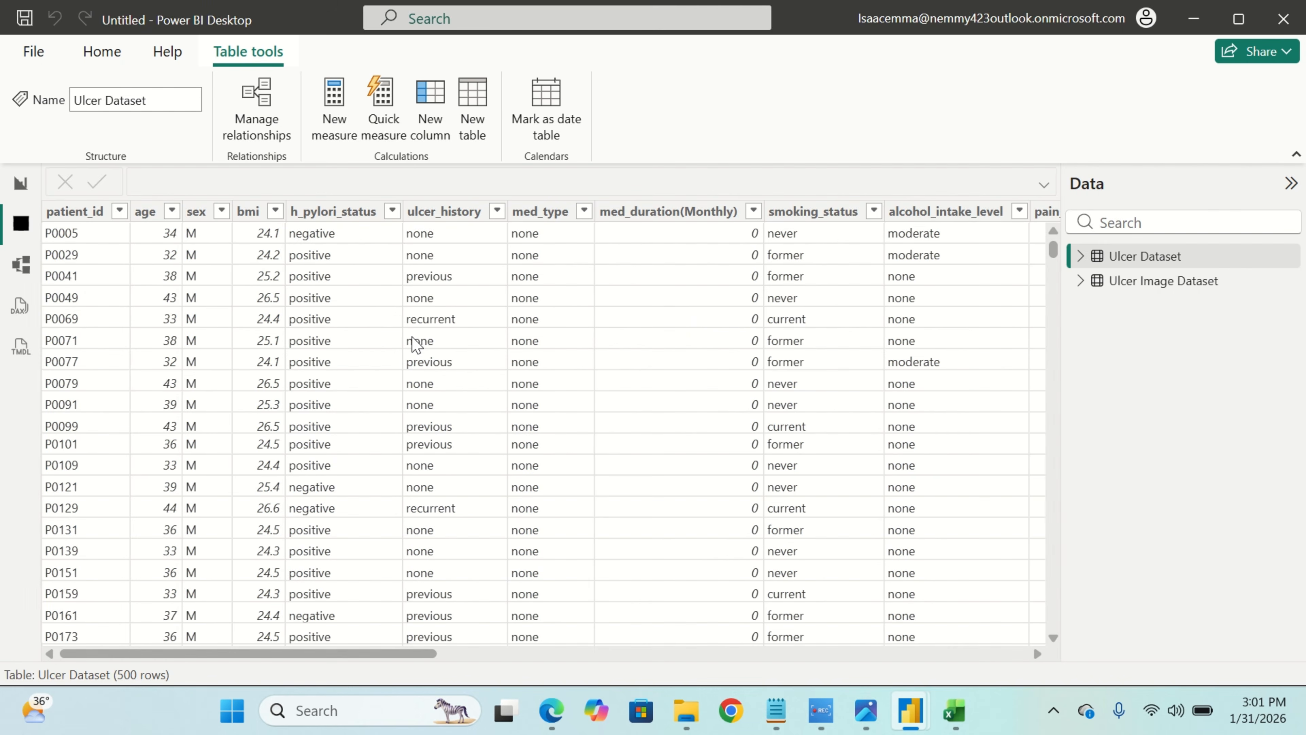
pyautogui.hscroll(10, 417, 342)
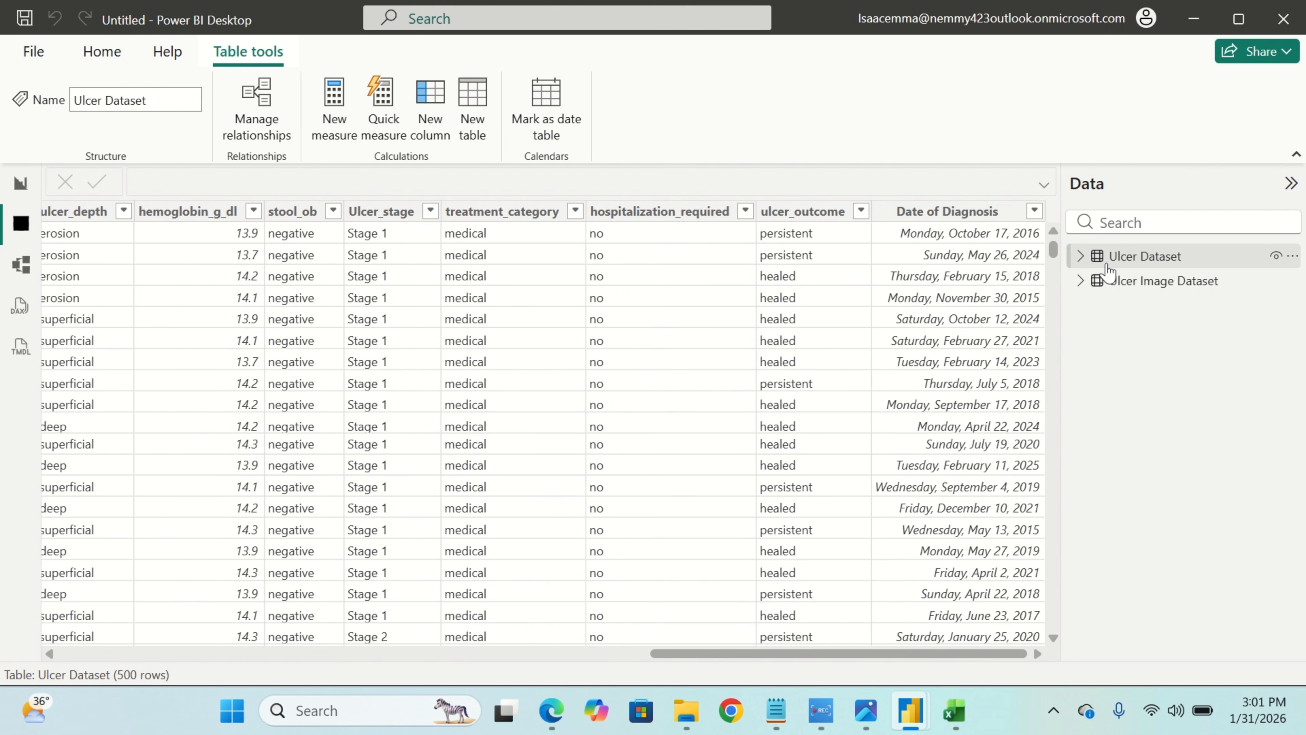
pyautogui.click(1081, 288)
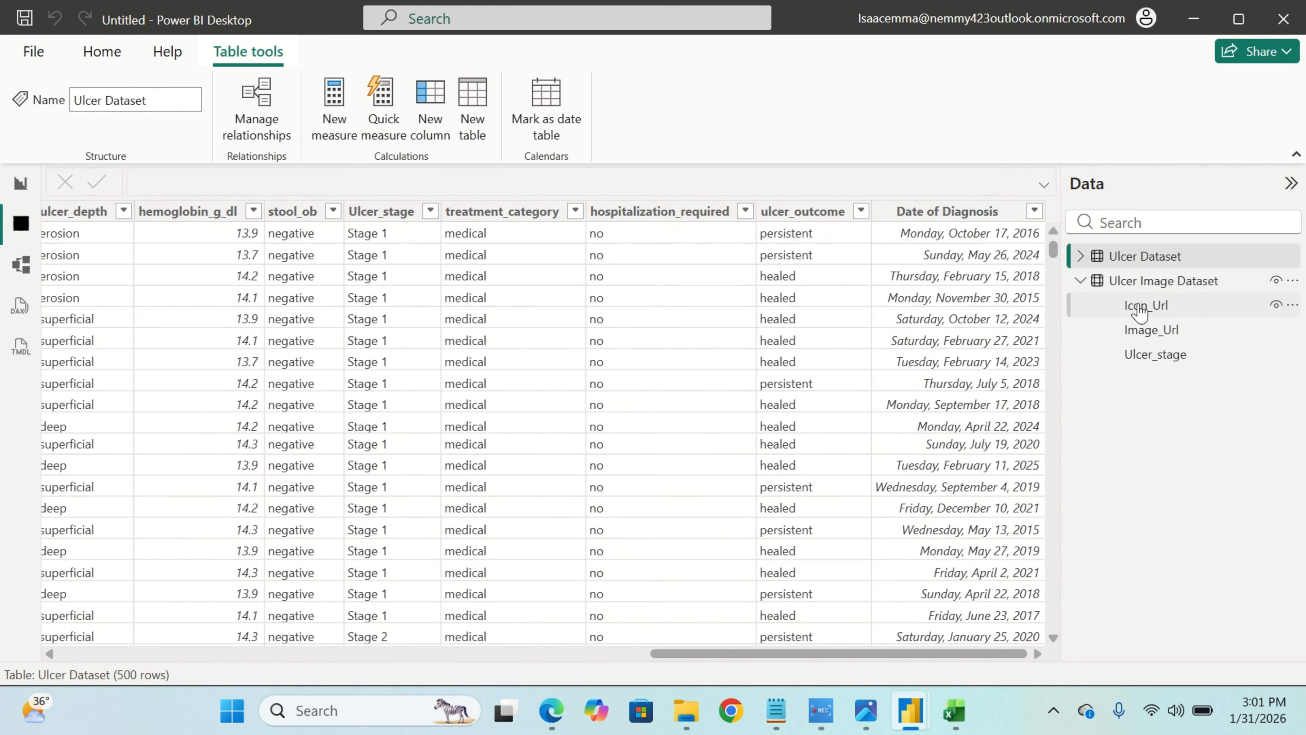
pyautogui.click(1137, 292)
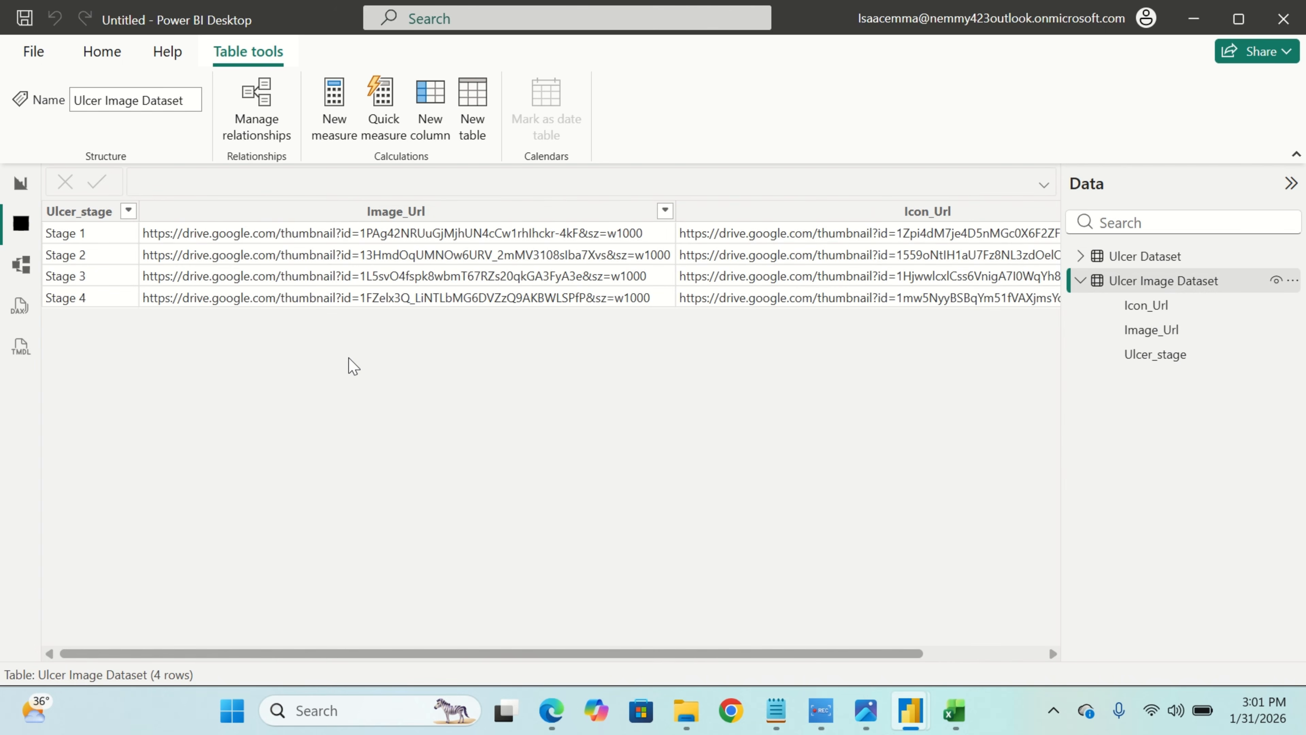
pyautogui.click(20, 183)
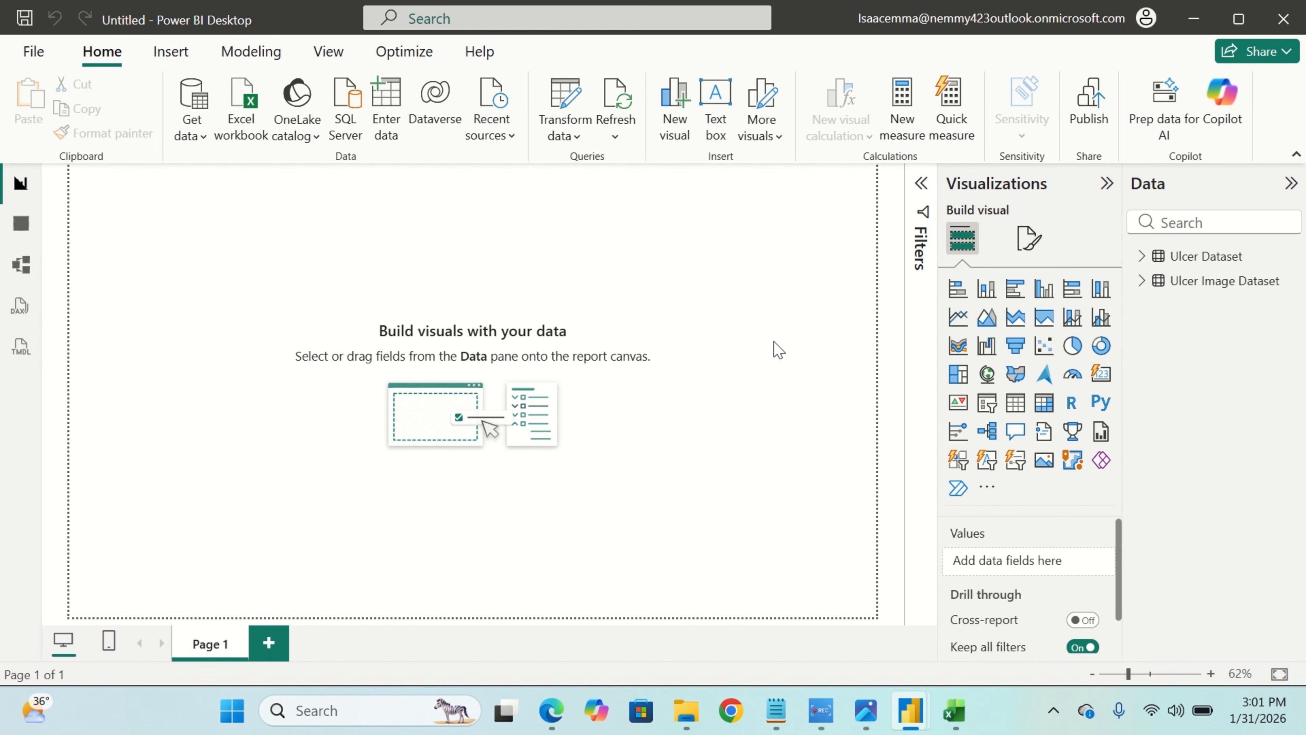
# Set the Background PNG from Ulcer Folder as the canvas background image with 0% transparency.
pyautogui.click(1028, 237)
pyautogui.click(1049, 430)
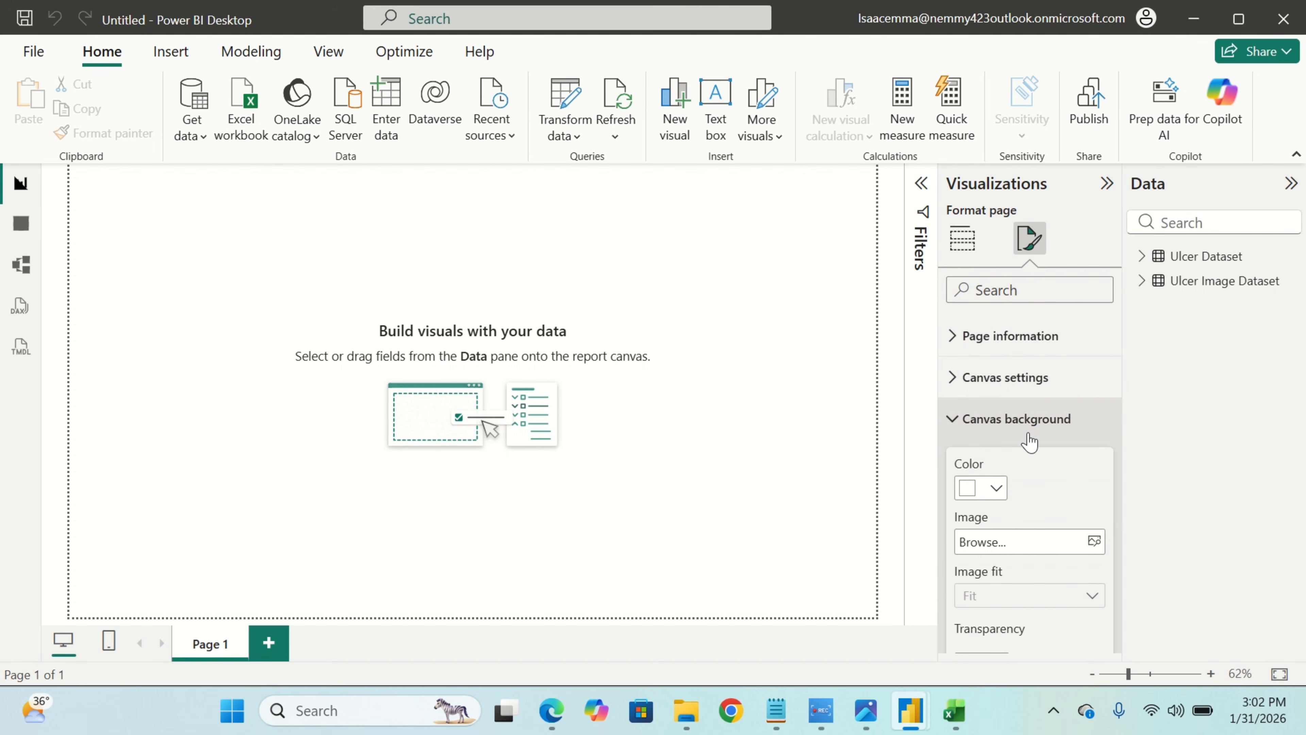
pyautogui.click(1093, 544)
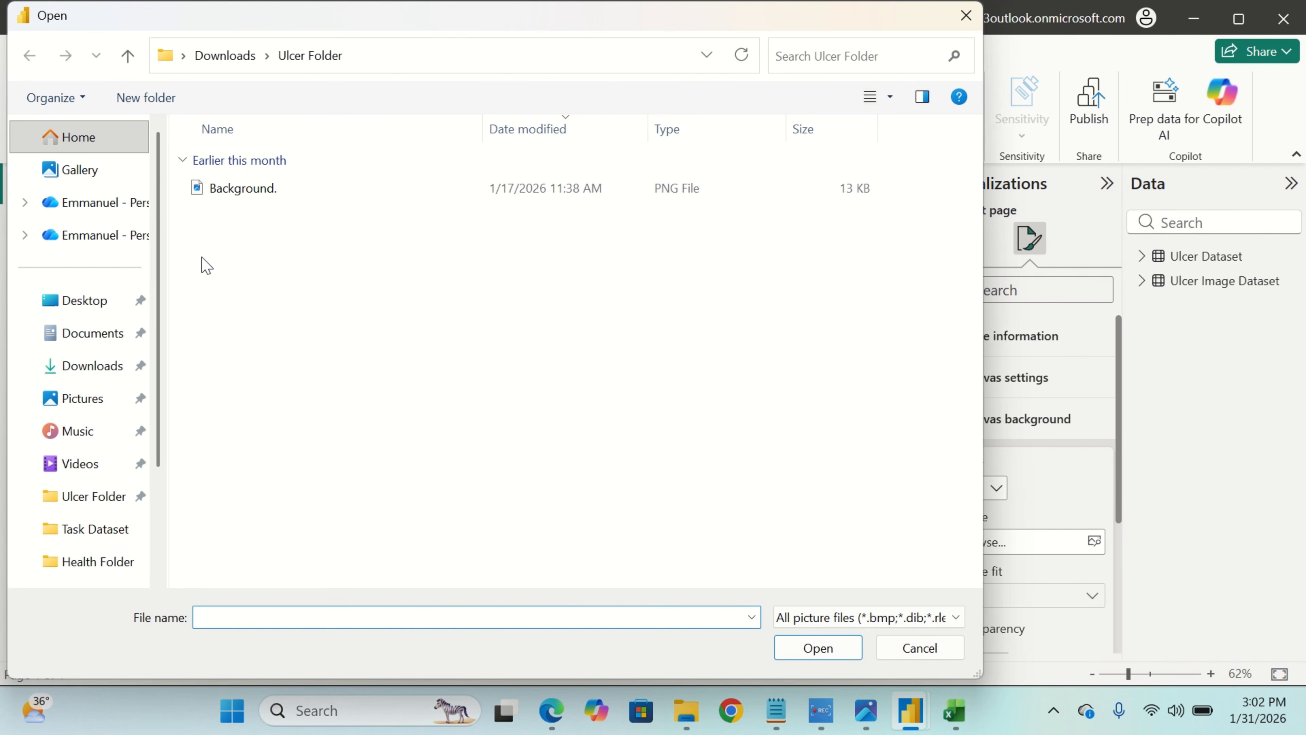
pyautogui.click(269, 194)
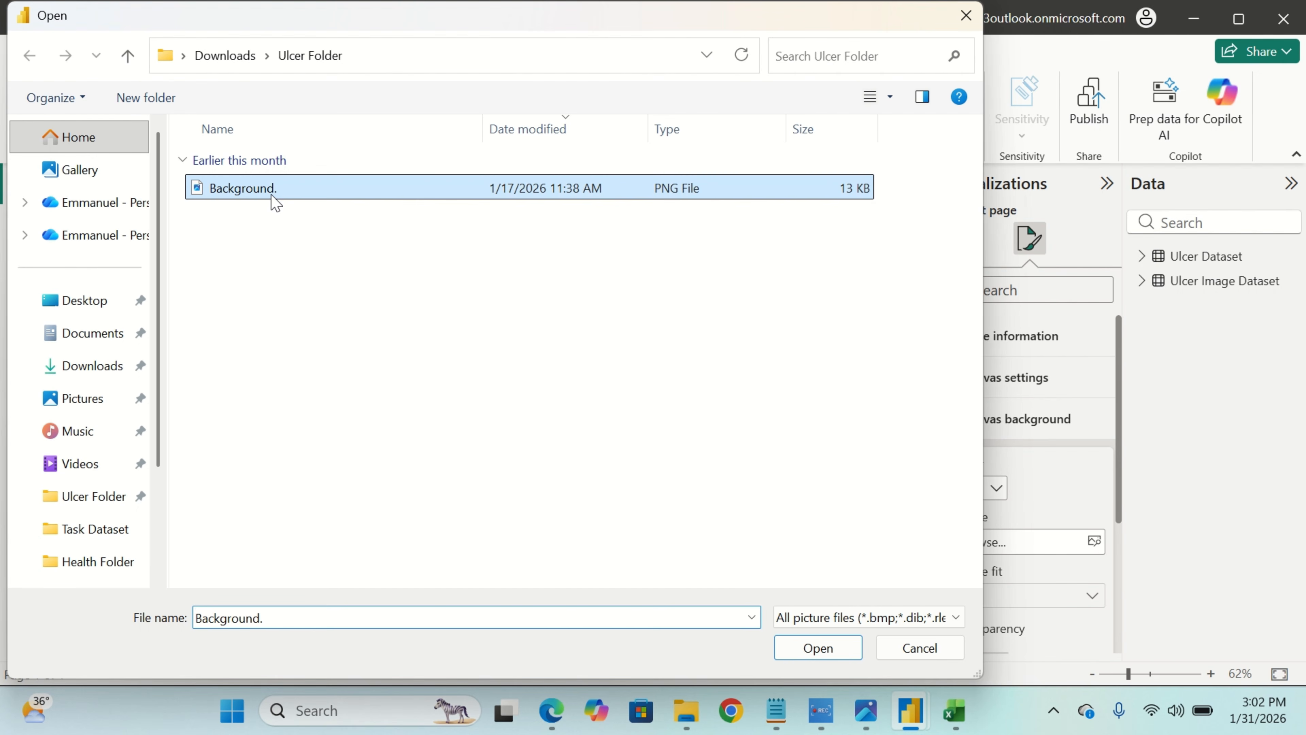
pyautogui.click(817, 648)
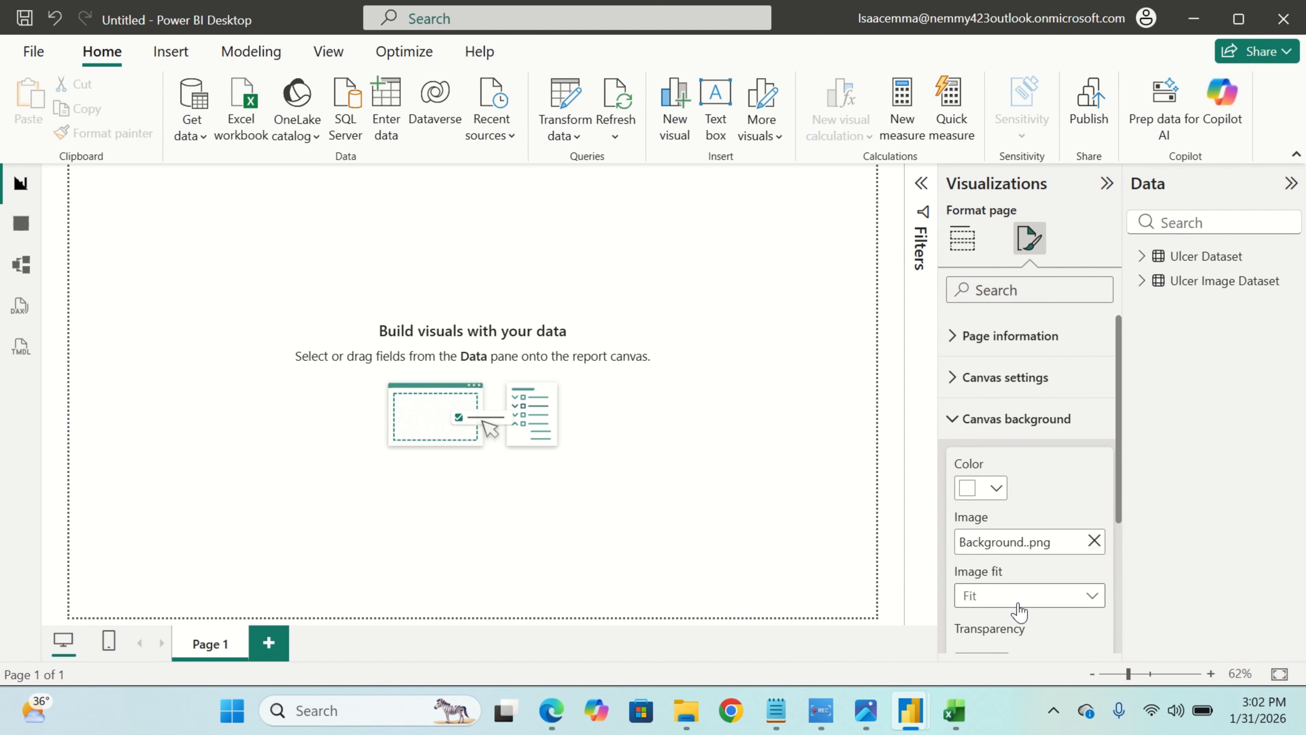
pyautogui.click(1019, 611)
pyautogui.click(1006, 622)
pyautogui.scroll(-4, 1005, 637)
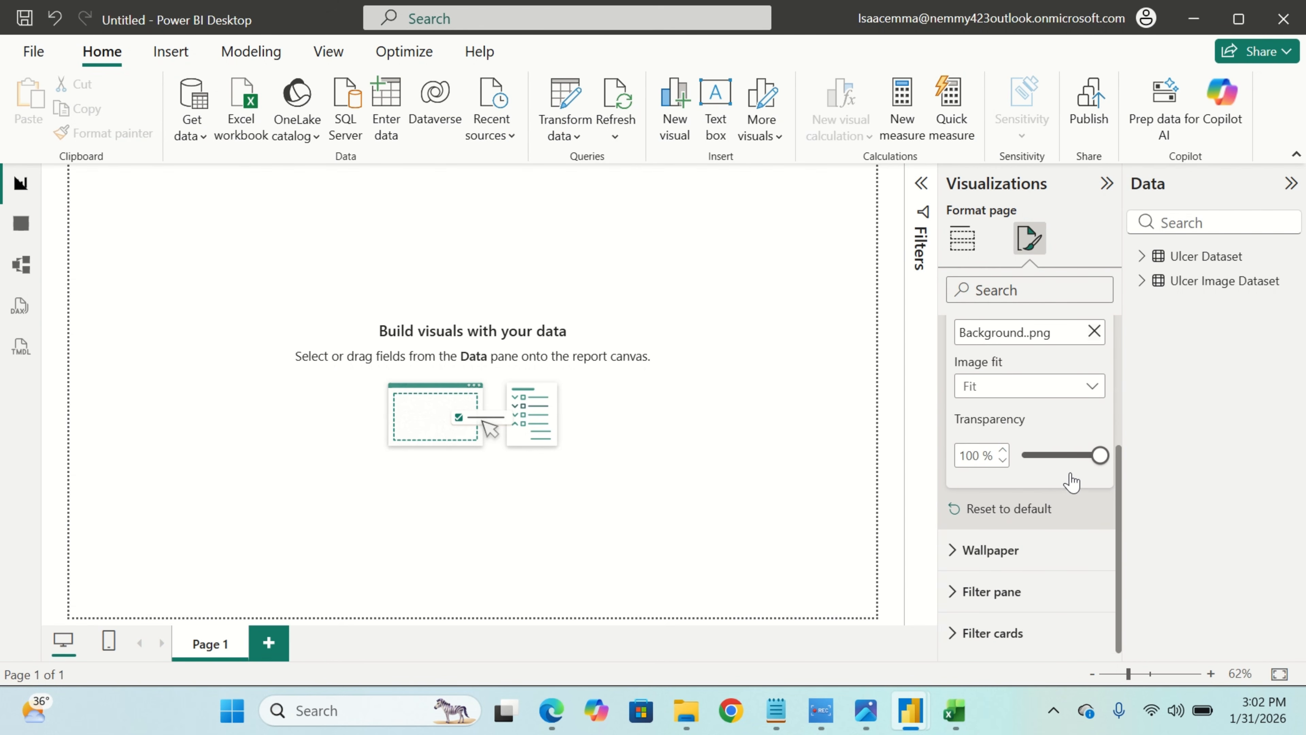
pyautogui.moveTo(1051, 468); pyautogui.dragTo(849, 470)
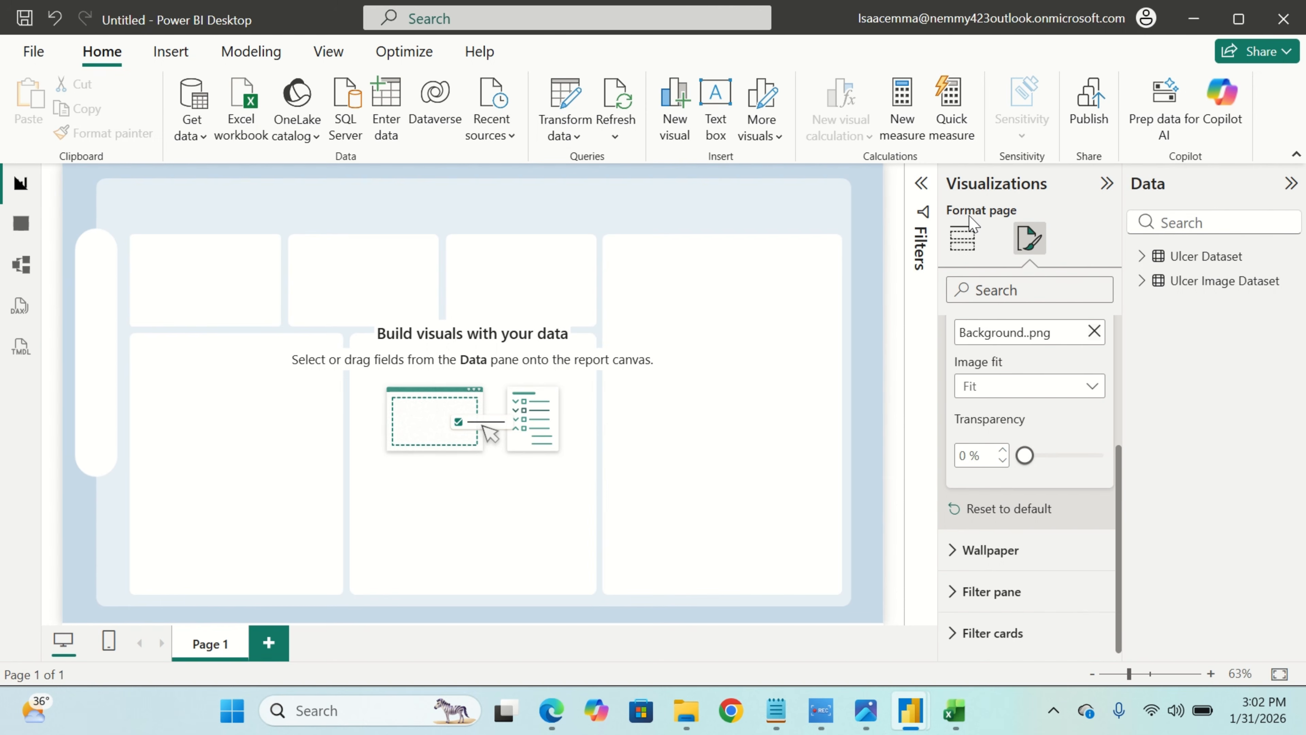
# Search the online visuals gallery for image and import the Chiclet Slicer visual into the report.
pyautogui.click(964, 242)
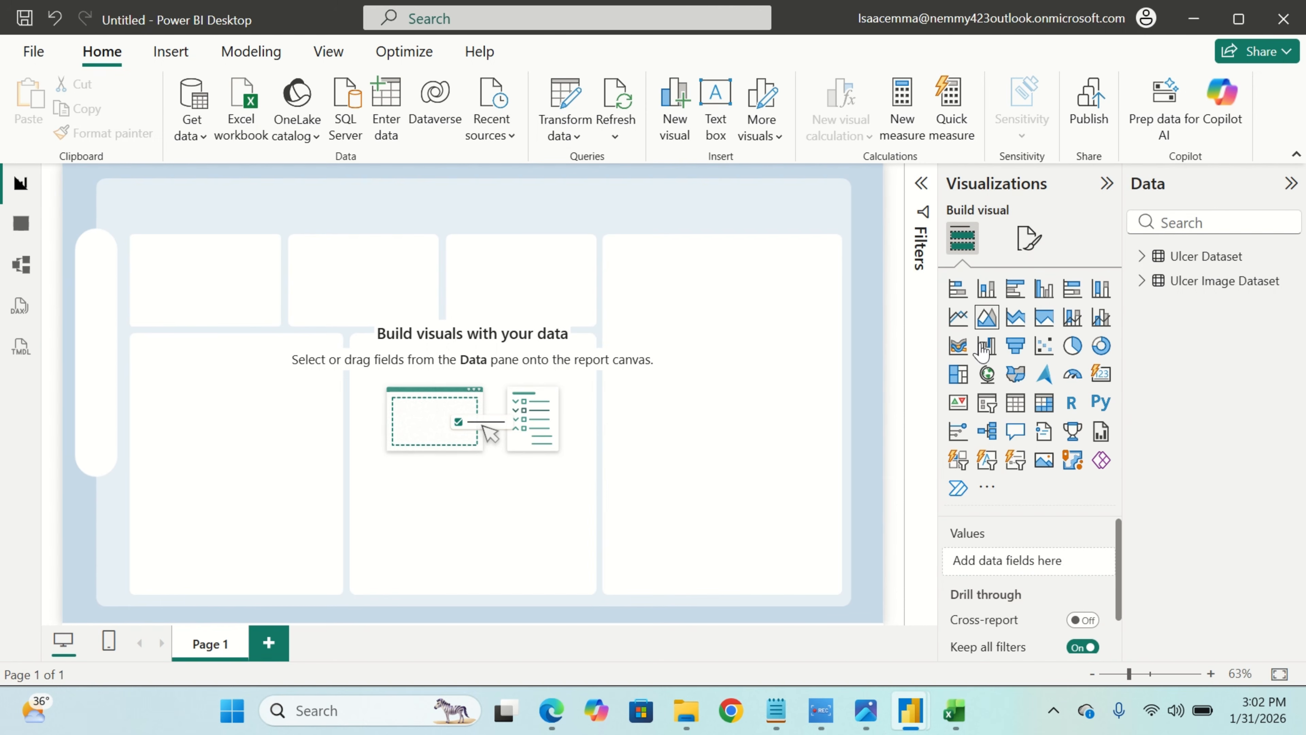
pyautogui.click(993, 495)
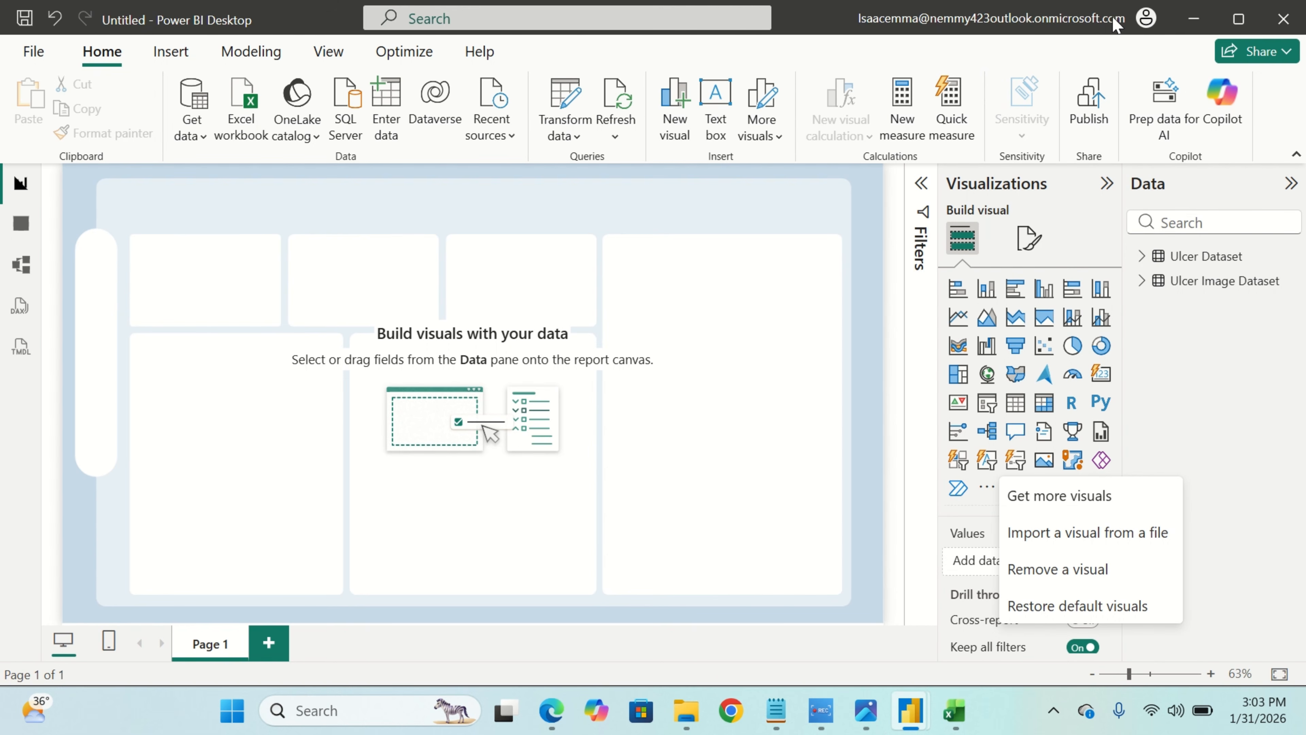
pyautogui.click(1093, 505)
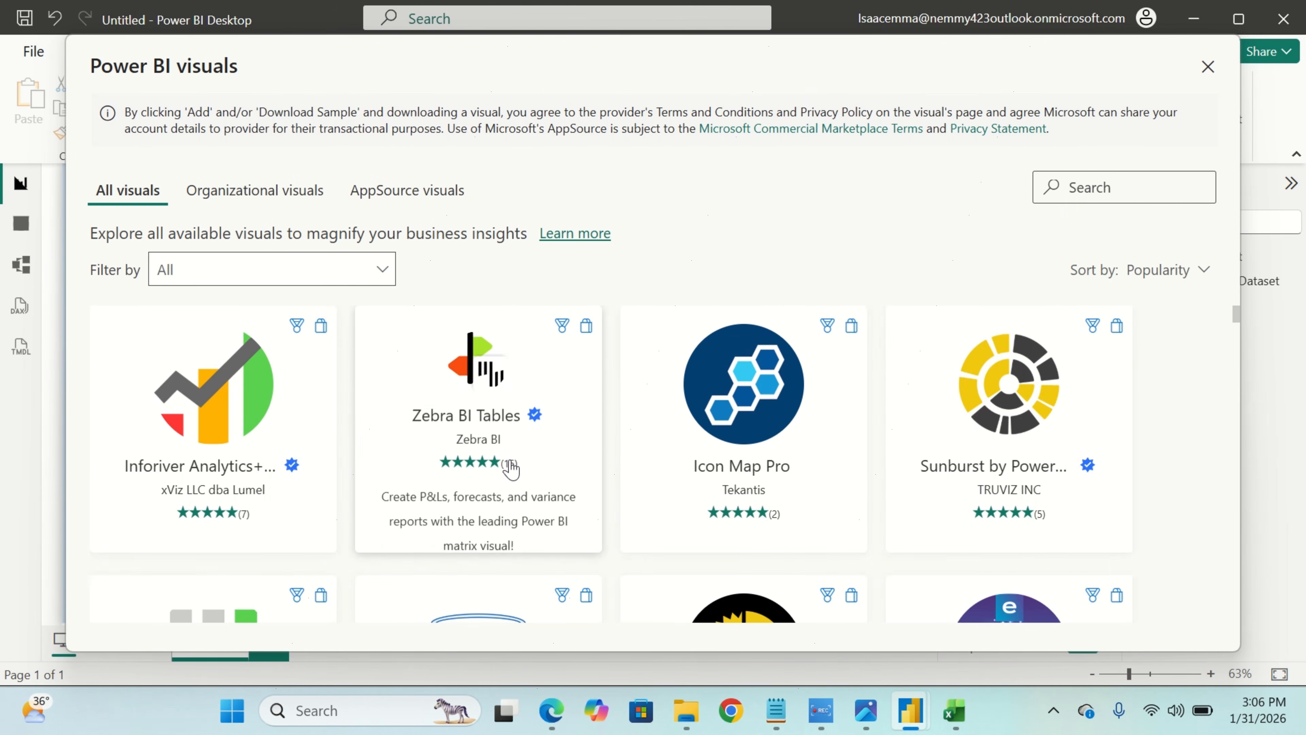
pyautogui.scroll(-3, 511, 468)
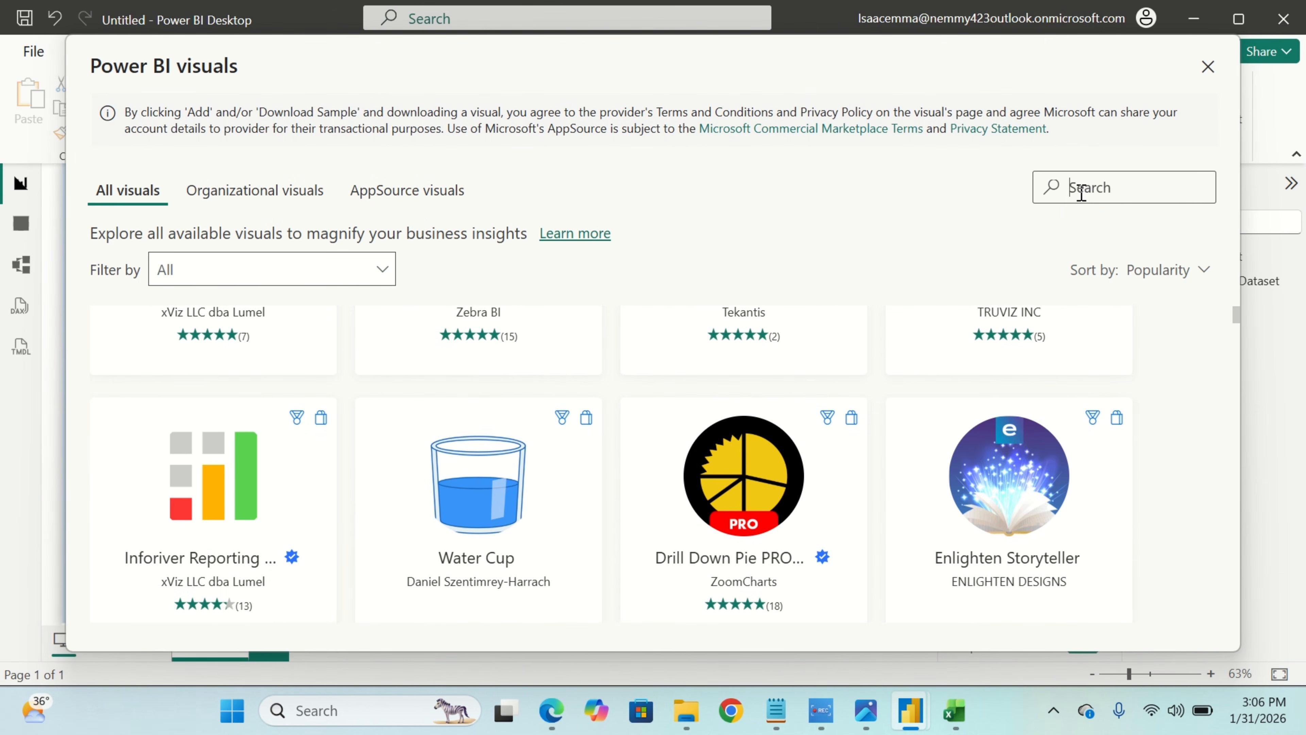
pyautogui.write('image')
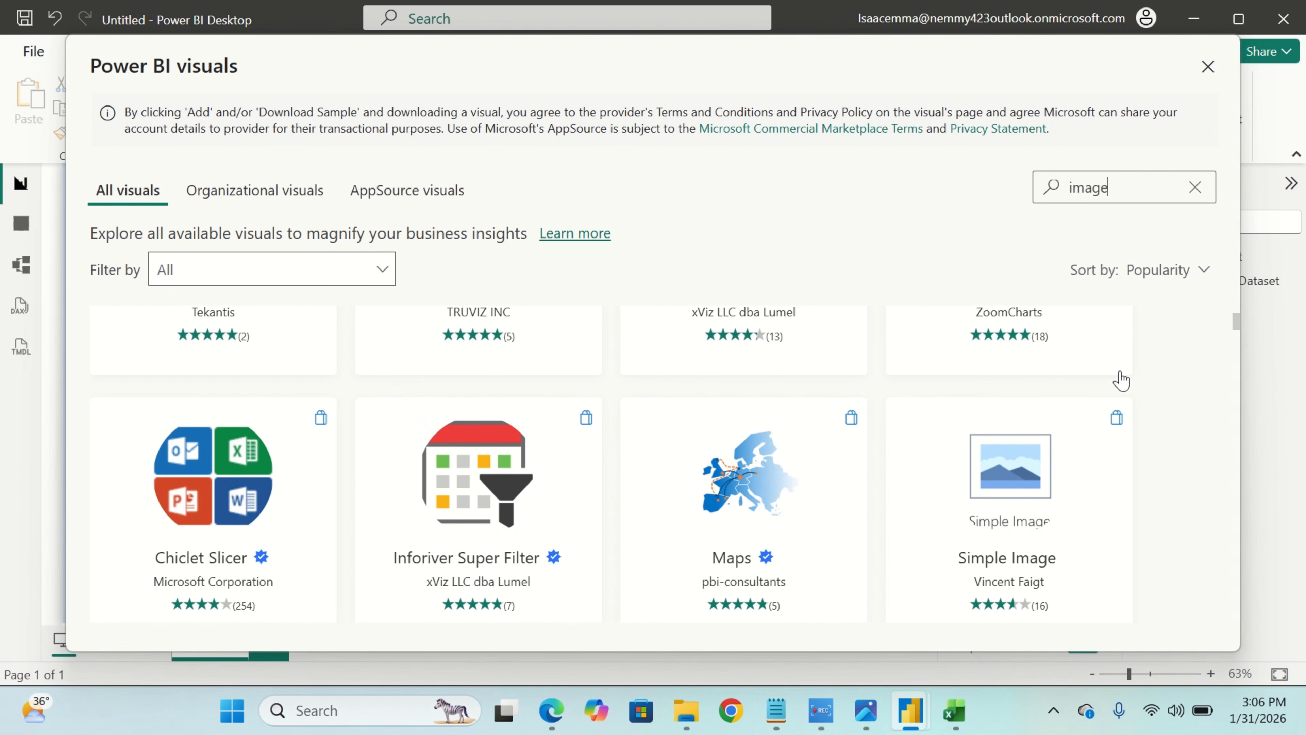
pyautogui.scroll(3, 880, 411)
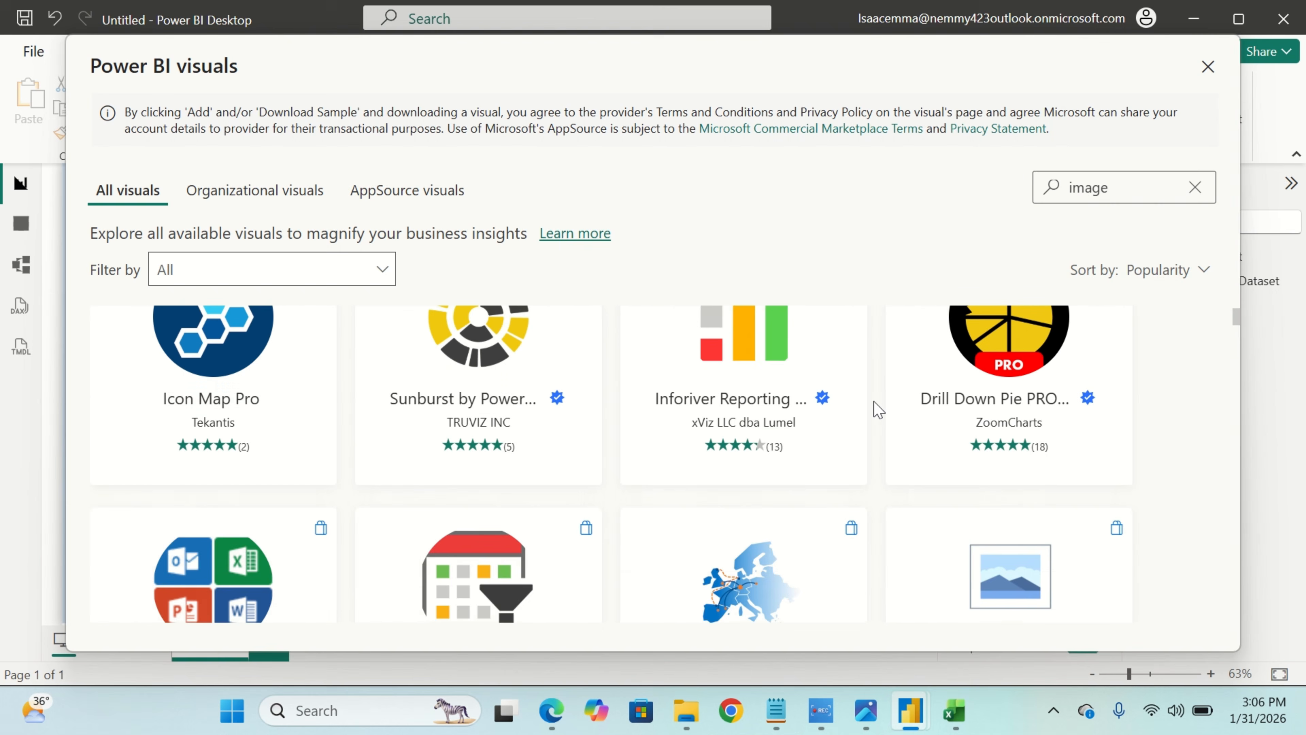
pyautogui.scroll(-3, 879, 410)
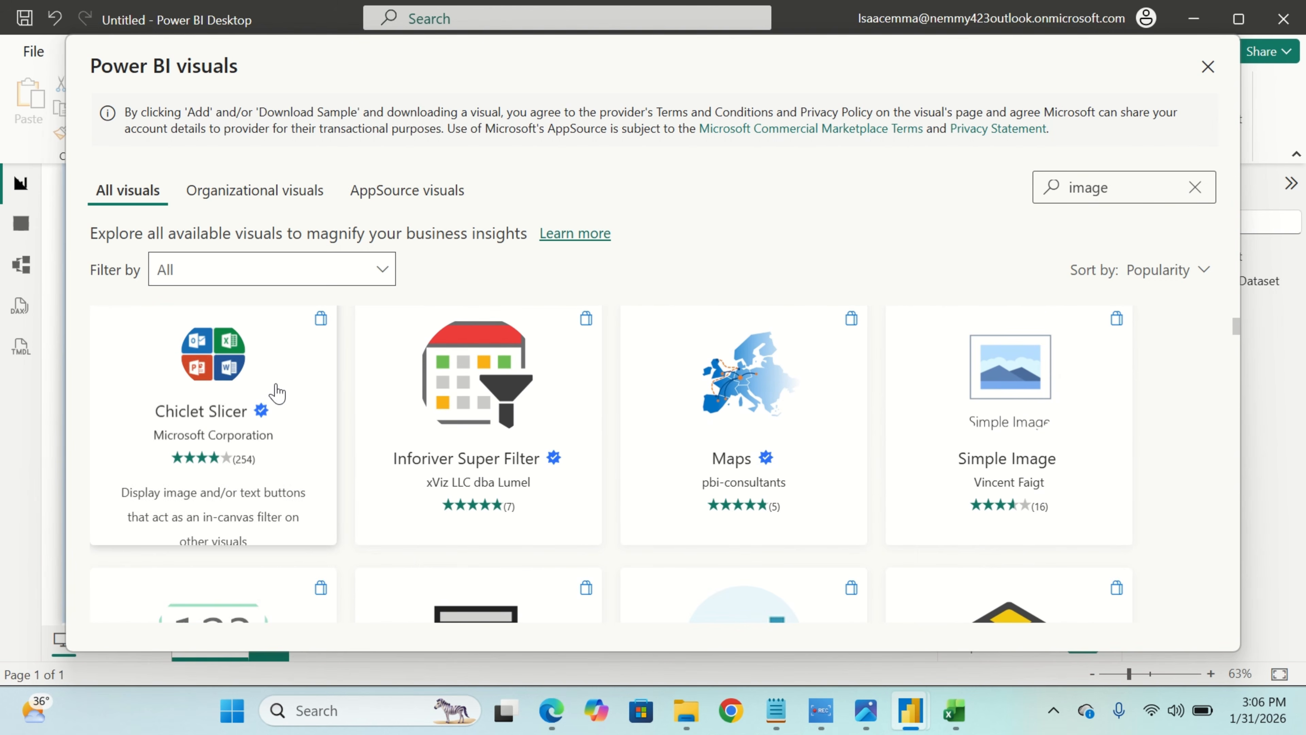
pyautogui.click(210, 444)
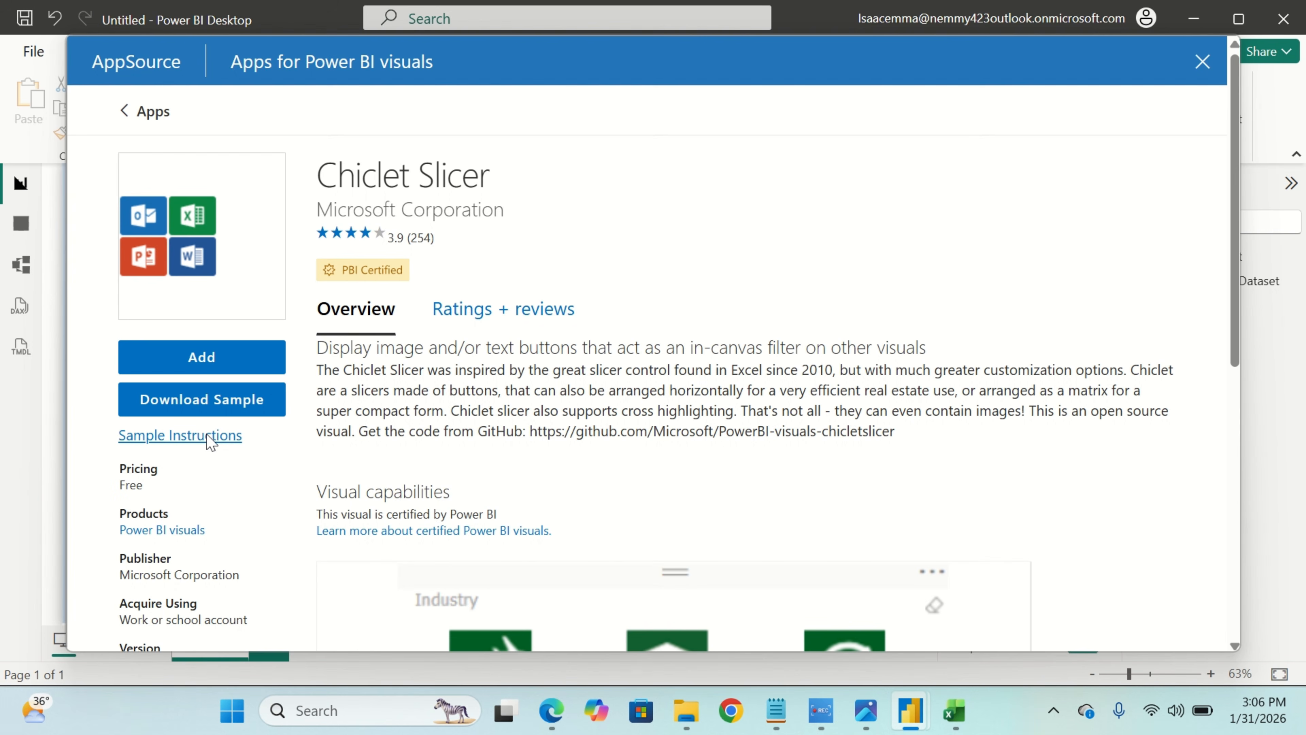
pyautogui.click(216, 356)
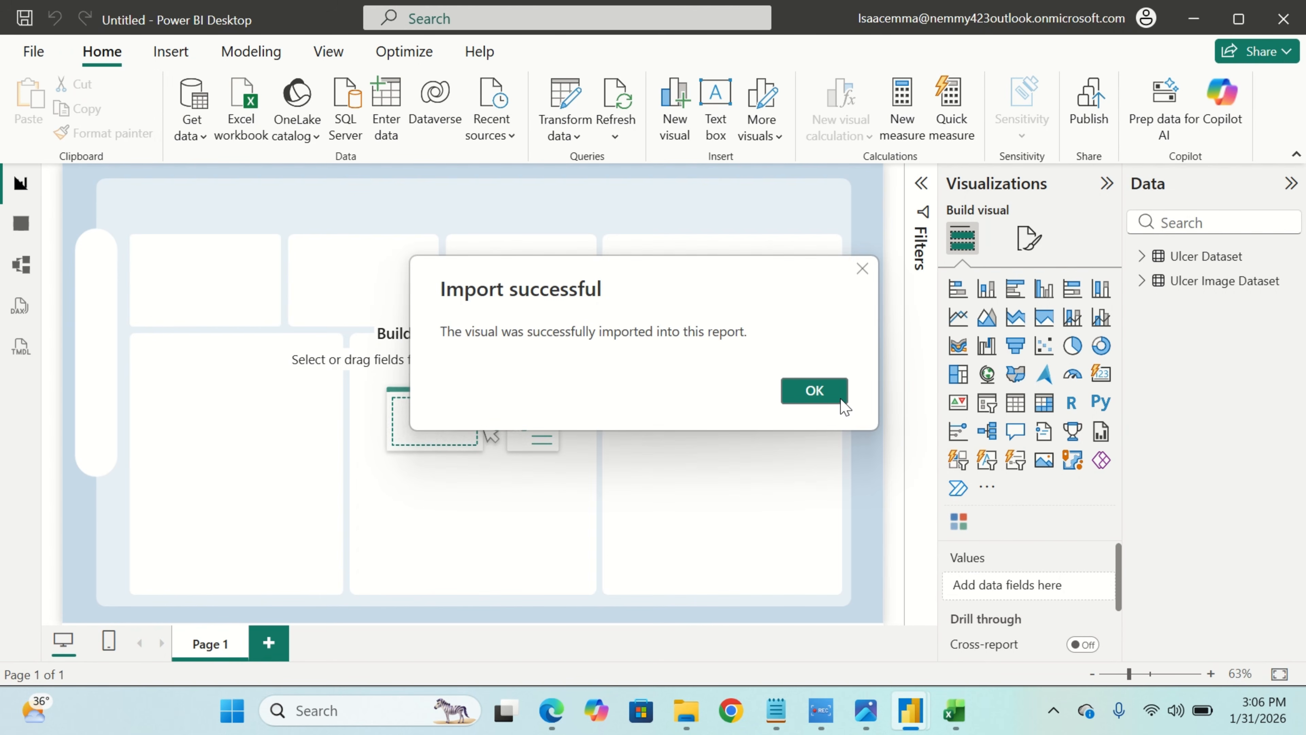
pyautogui.click(815, 391)
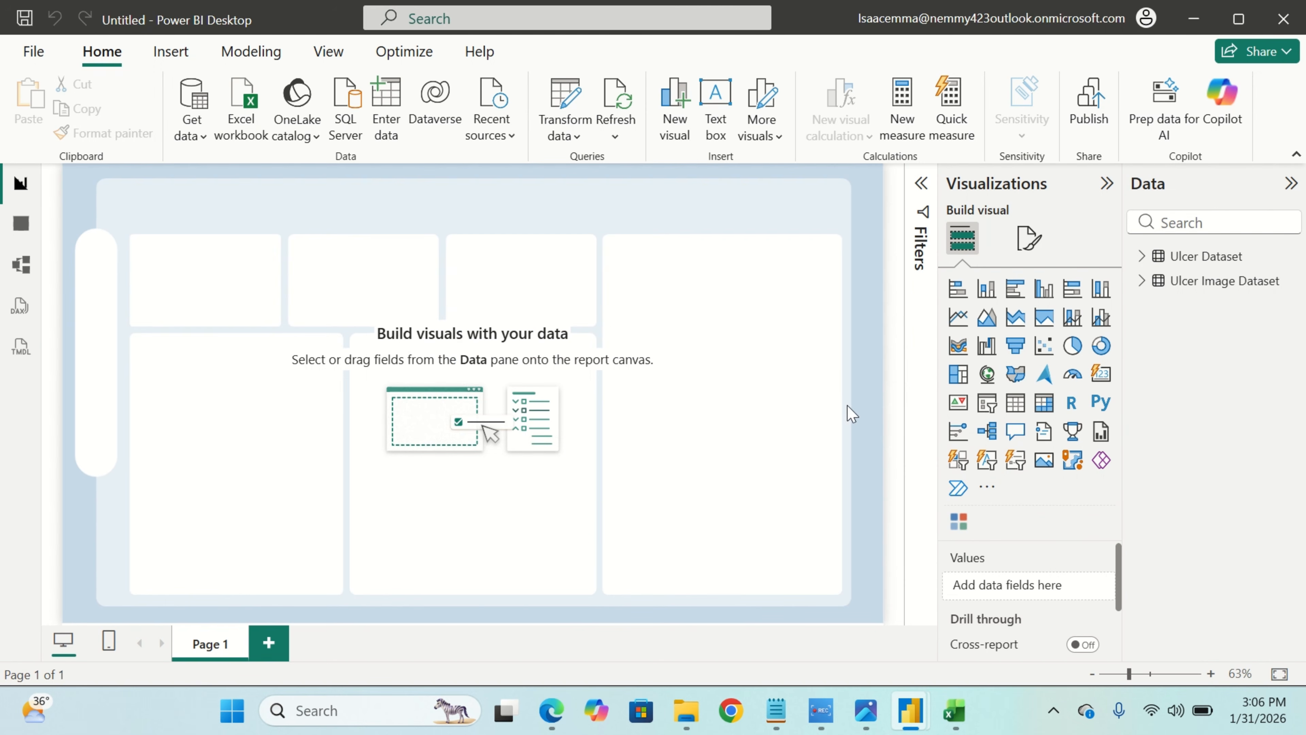
# Add a Chiclet Slicer to the canvas, fit it inside the narrow rounded vertical panel of the background, and collapse the Filters pane.
pyautogui.click(956, 524)
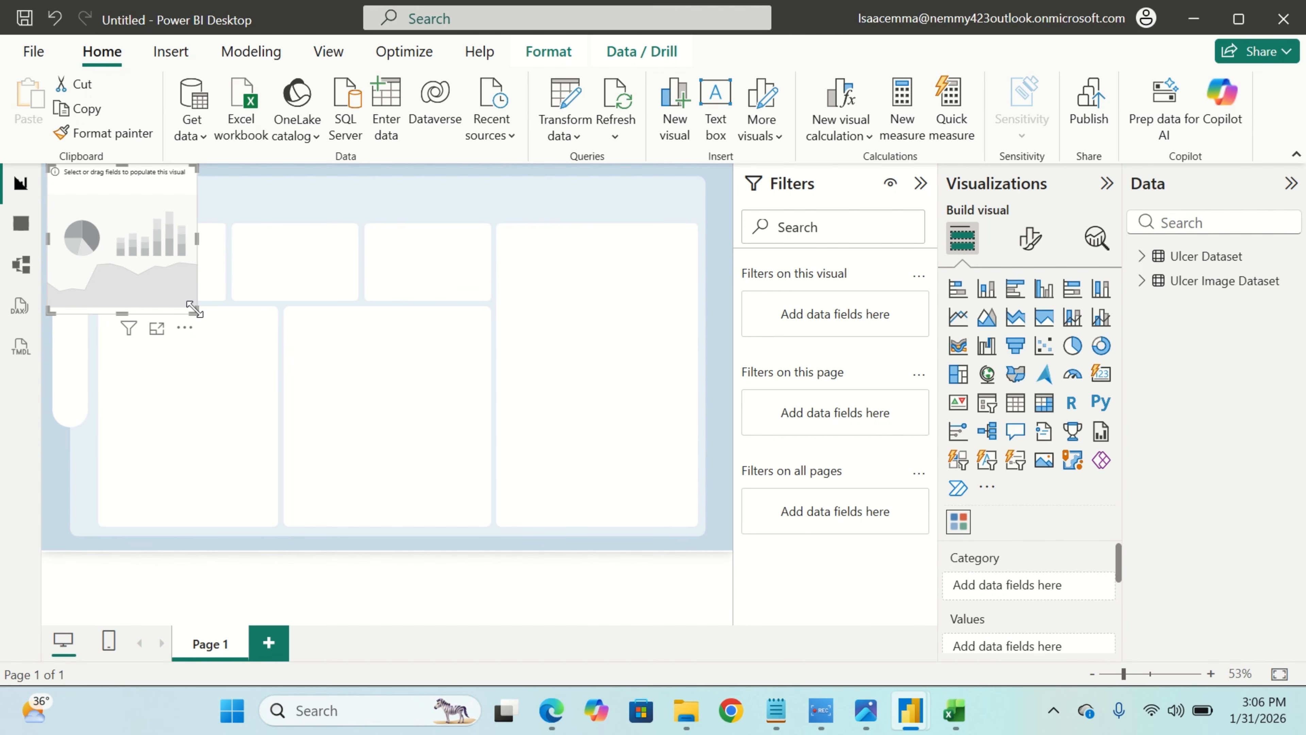
pyautogui.moveTo(193, 309); pyautogui.dragTo(90, 428)
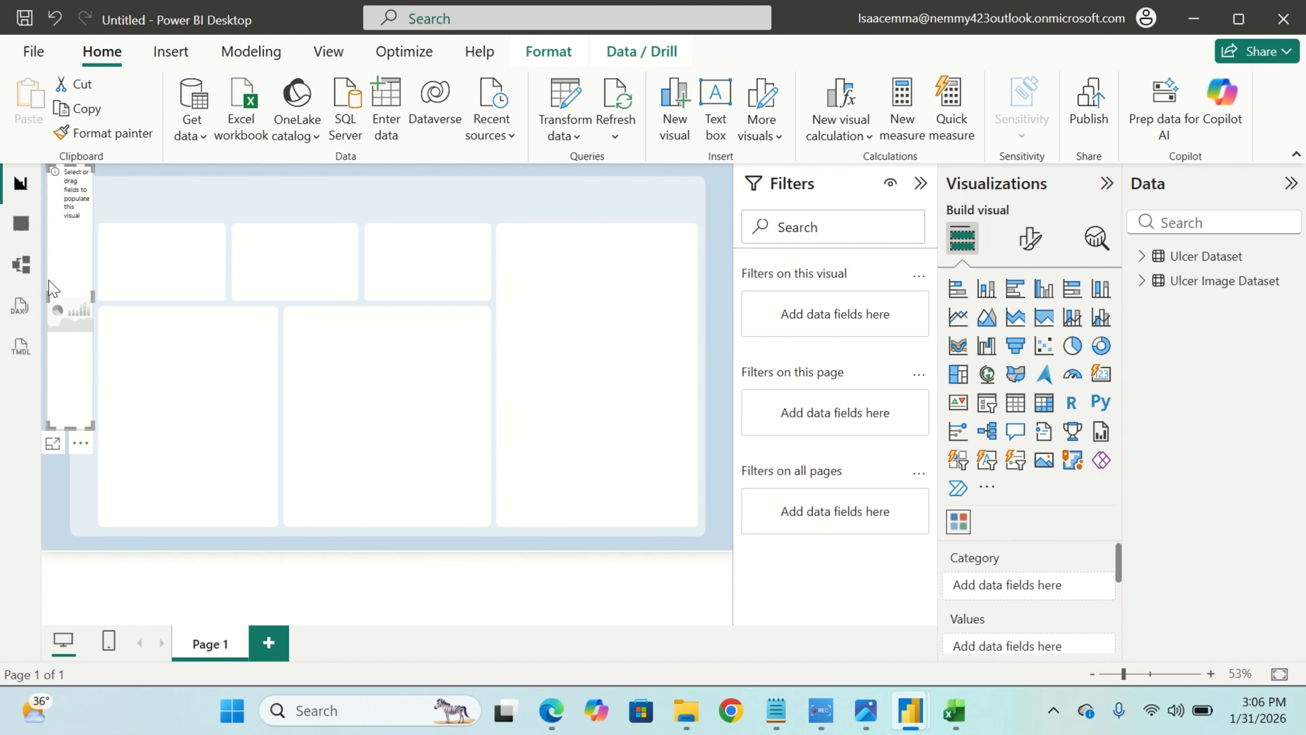
pyautogui.moveTo(50, 257); pyautogui.dragTo(57, 319)
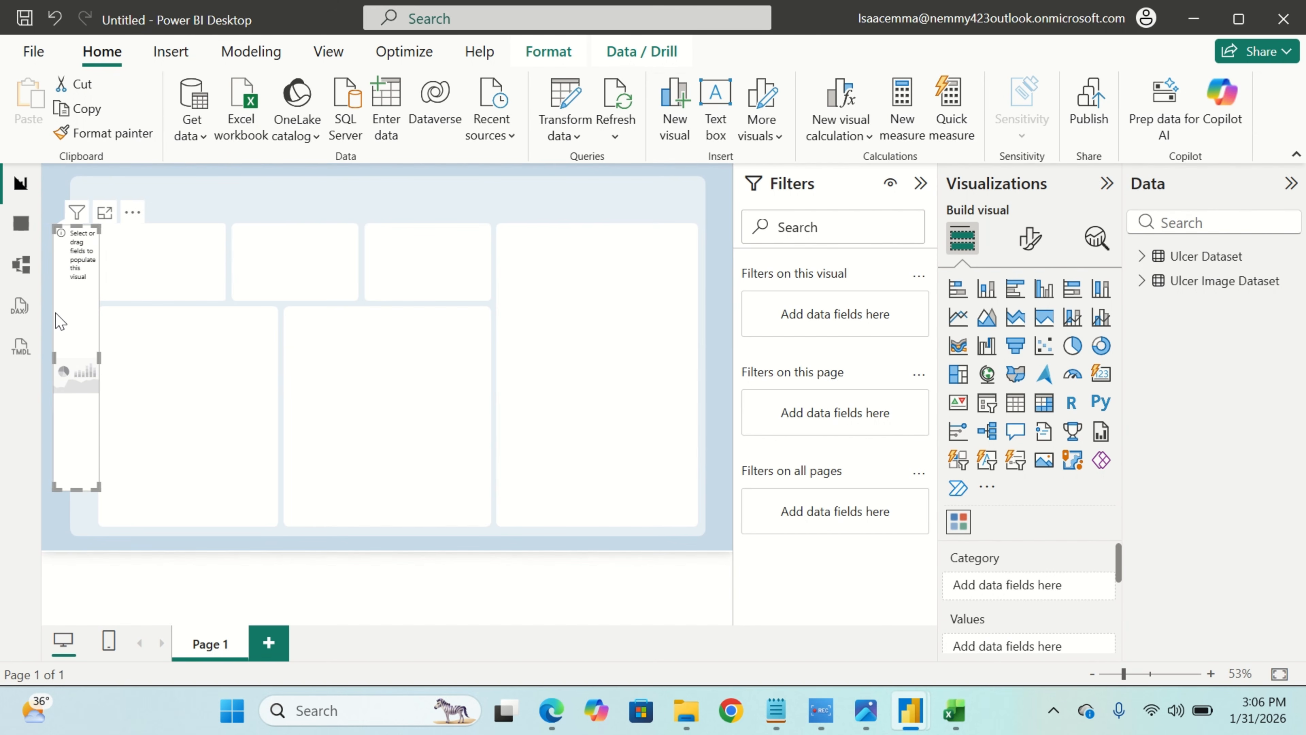
pyautogui.moveTo(98, 487); pyautogui.dragTo(77, 433)
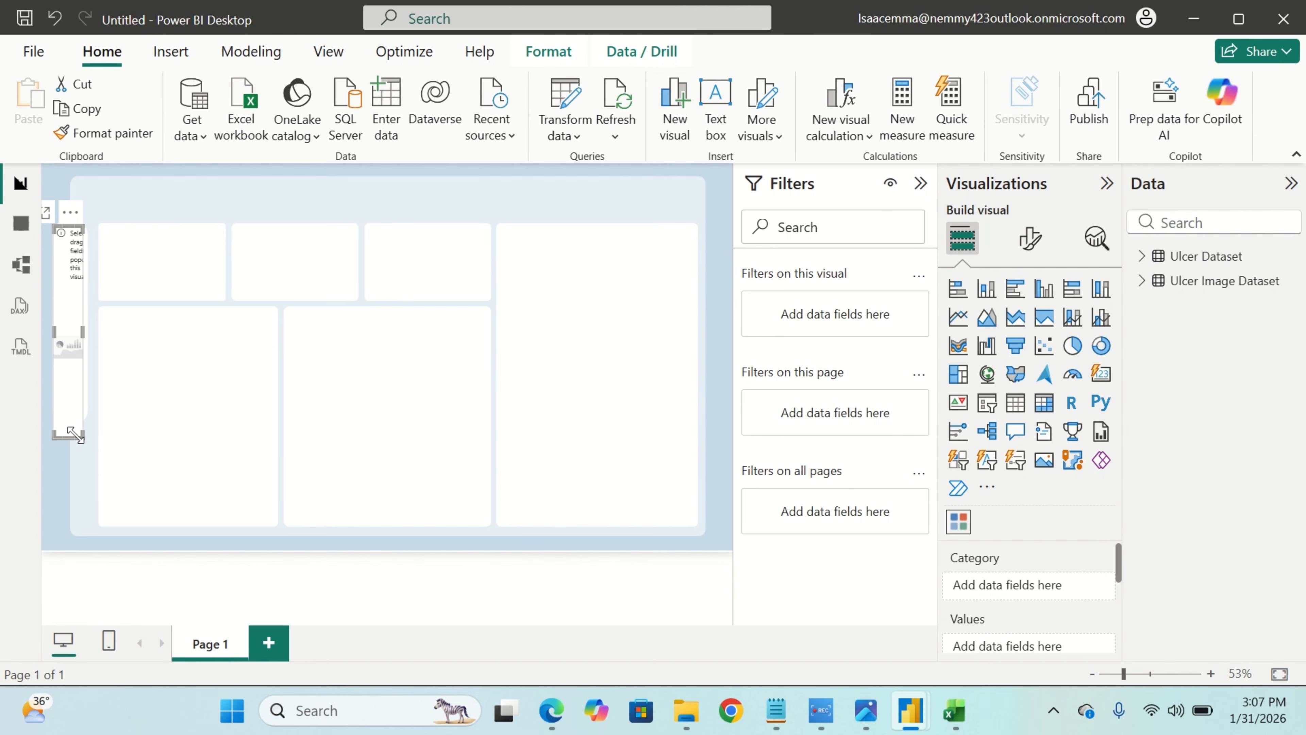
pyautogui.moveTo(78, 435); pyautogui.dragTo(81, 417)
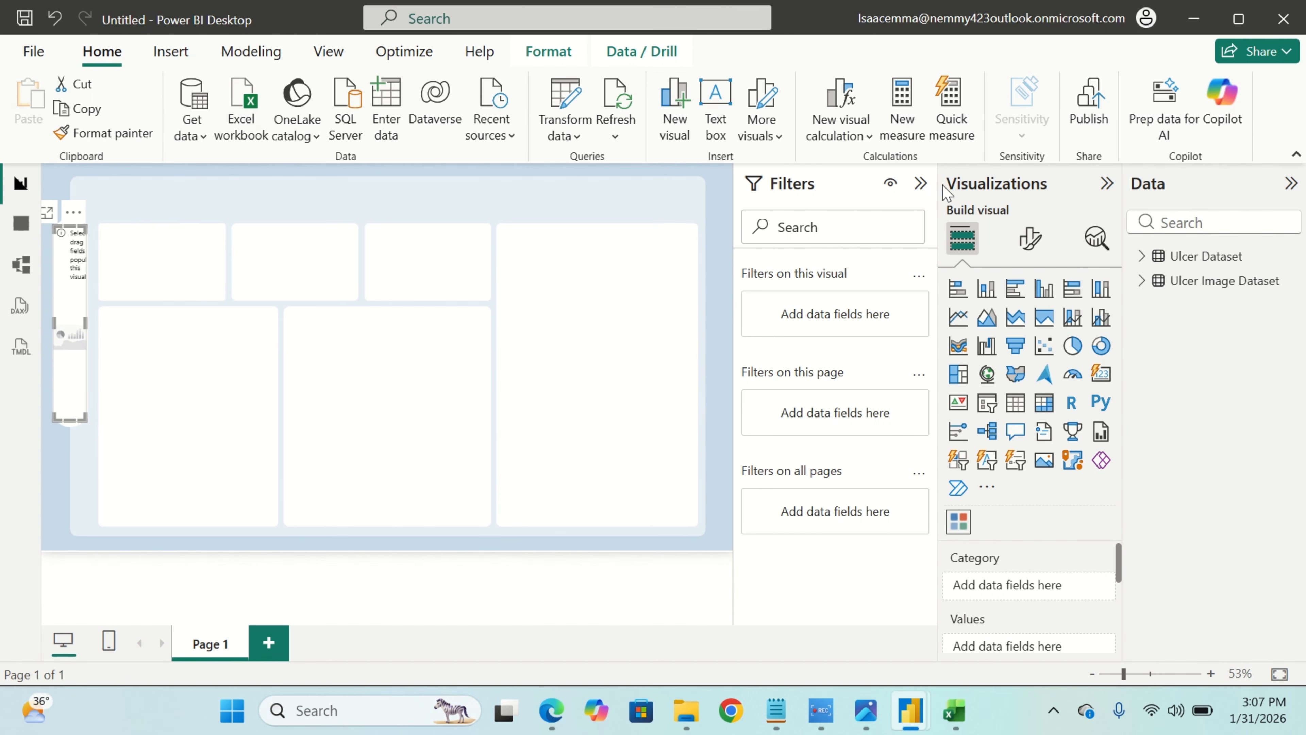
pyautogui.click(920, 184)
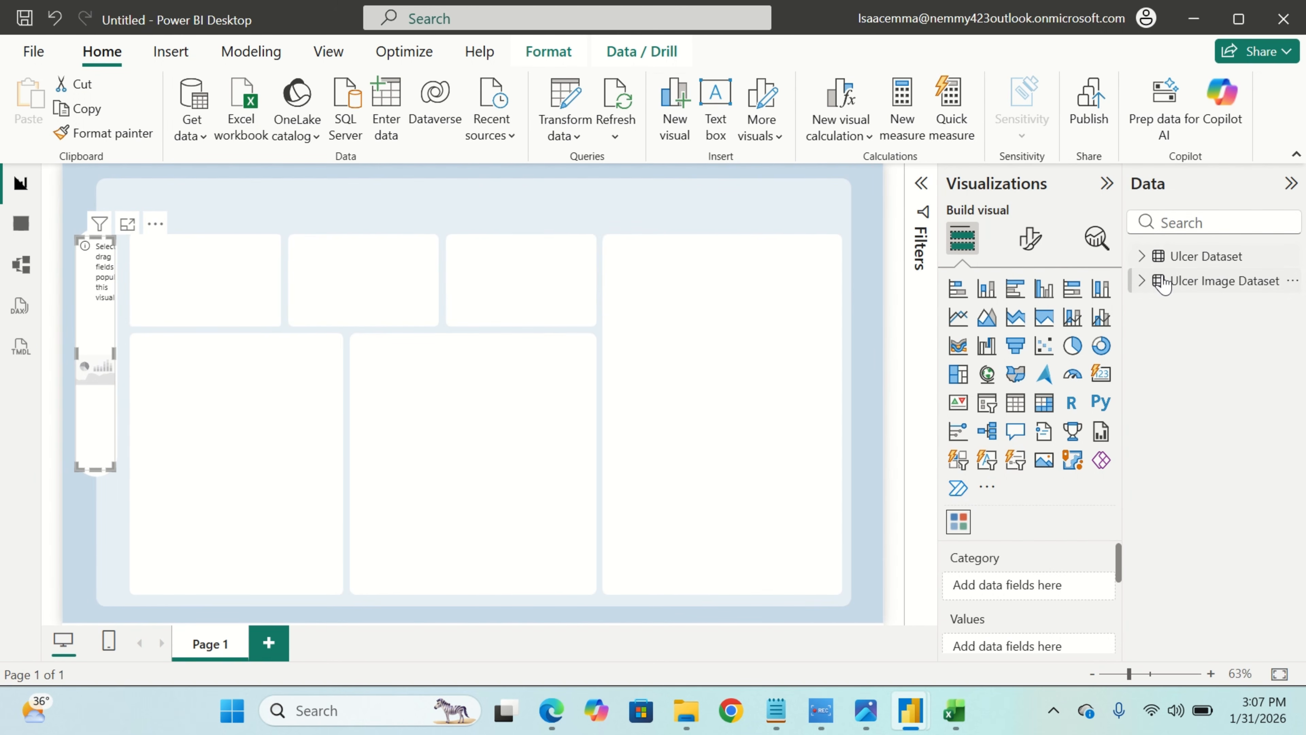
# Assign Ulcer_stage from the Ulcer Image Dataset as the slicer's Category and Icon_Url as its Image.
pyautogui.click(1142, 282)
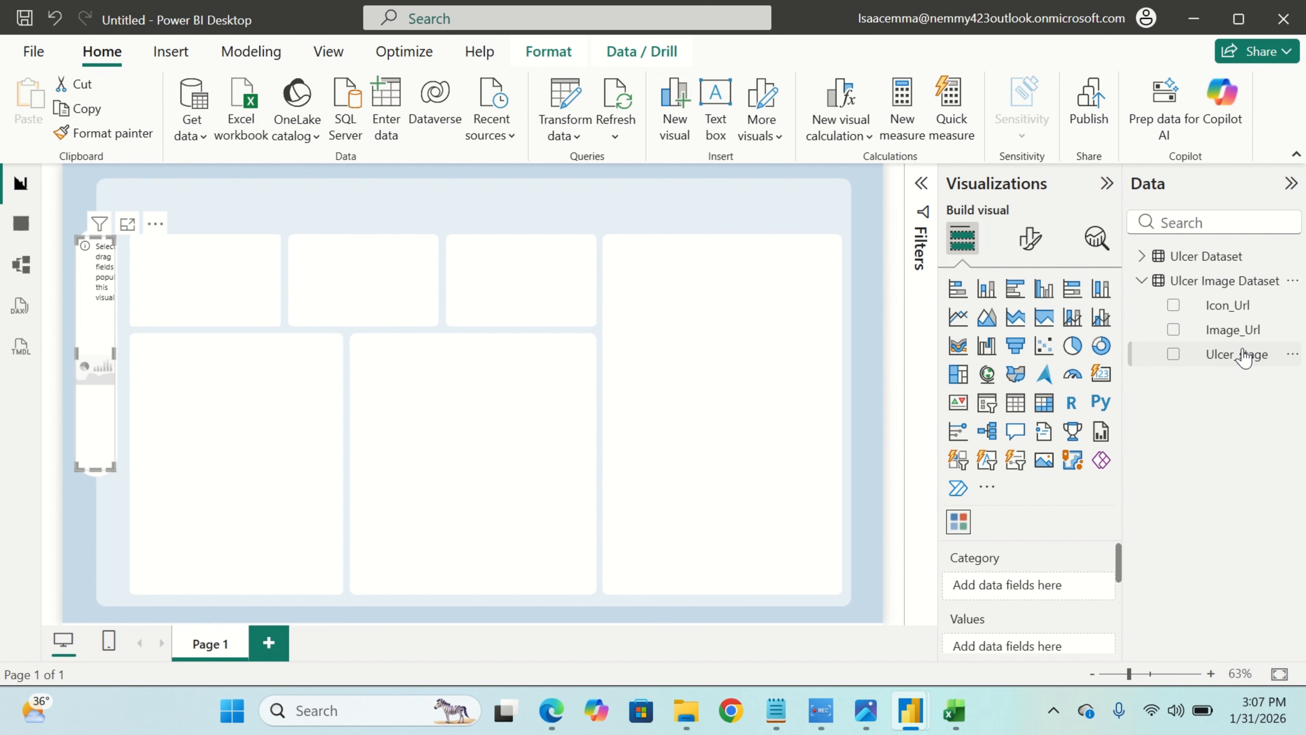
pyautogui.moveTo(1245, 358); pyautogui.dragTo(1052, 586)
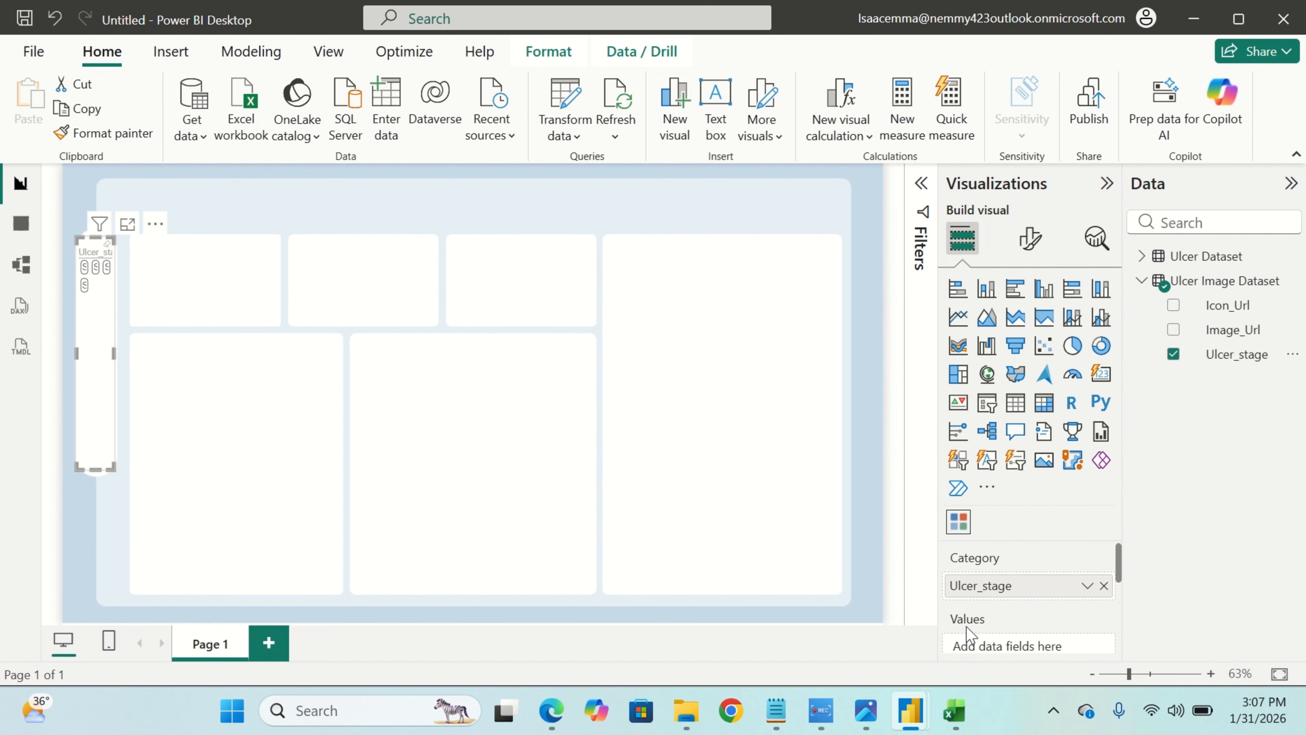
pyautogui.scroll(-1, 967, 635)
pyautogui.scroll(-2, 966, 635)
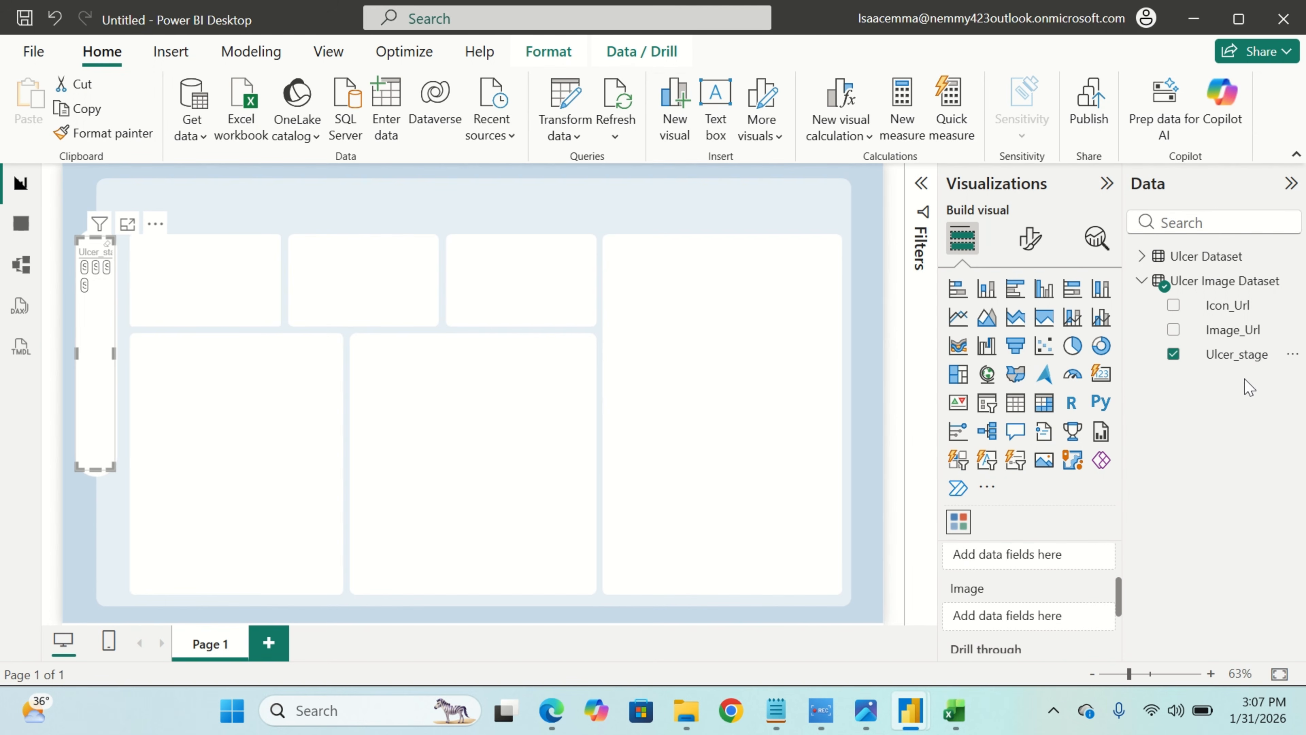
pyautogui.moveTo(1240, 308); pyautogui.dragTo(1040, 636)
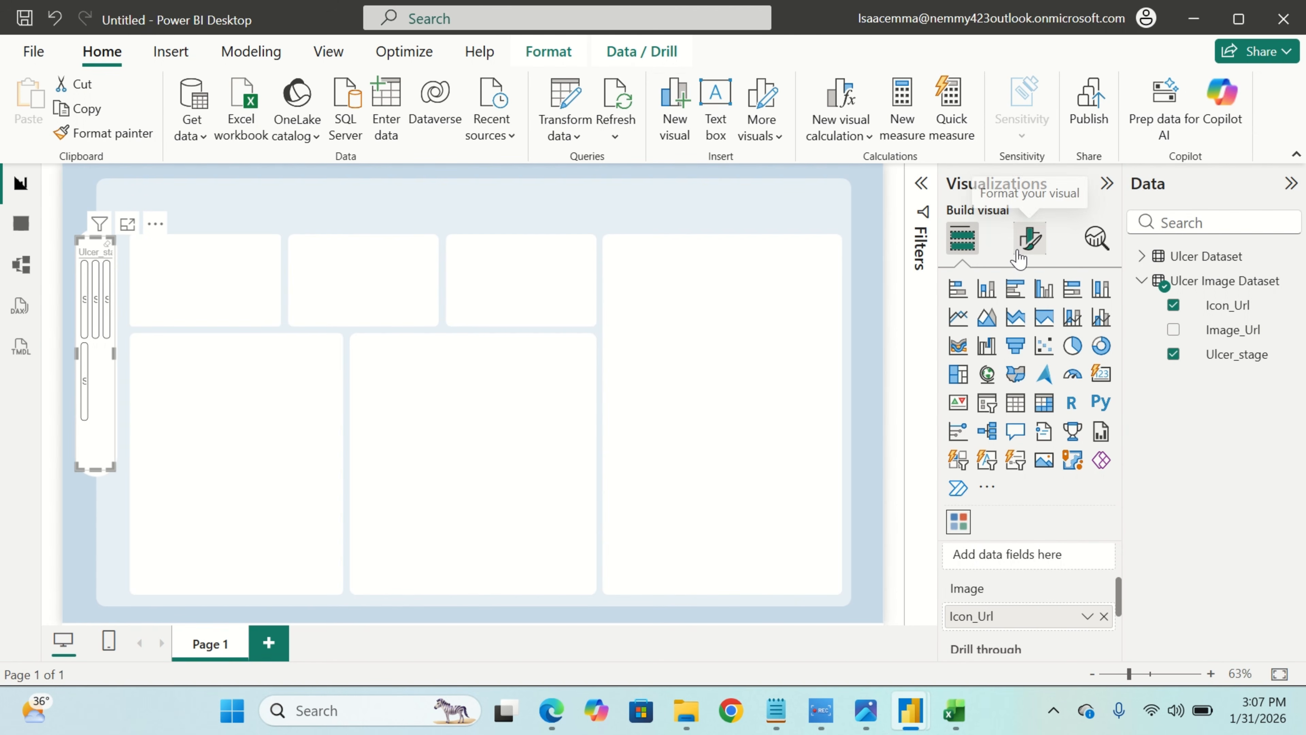
# Lay out the slicer in 1 column and 4 rows, with multiple selection off and forced selection on.
pyautogui.click(1030, 239)
pyautogui.click(989, 387)
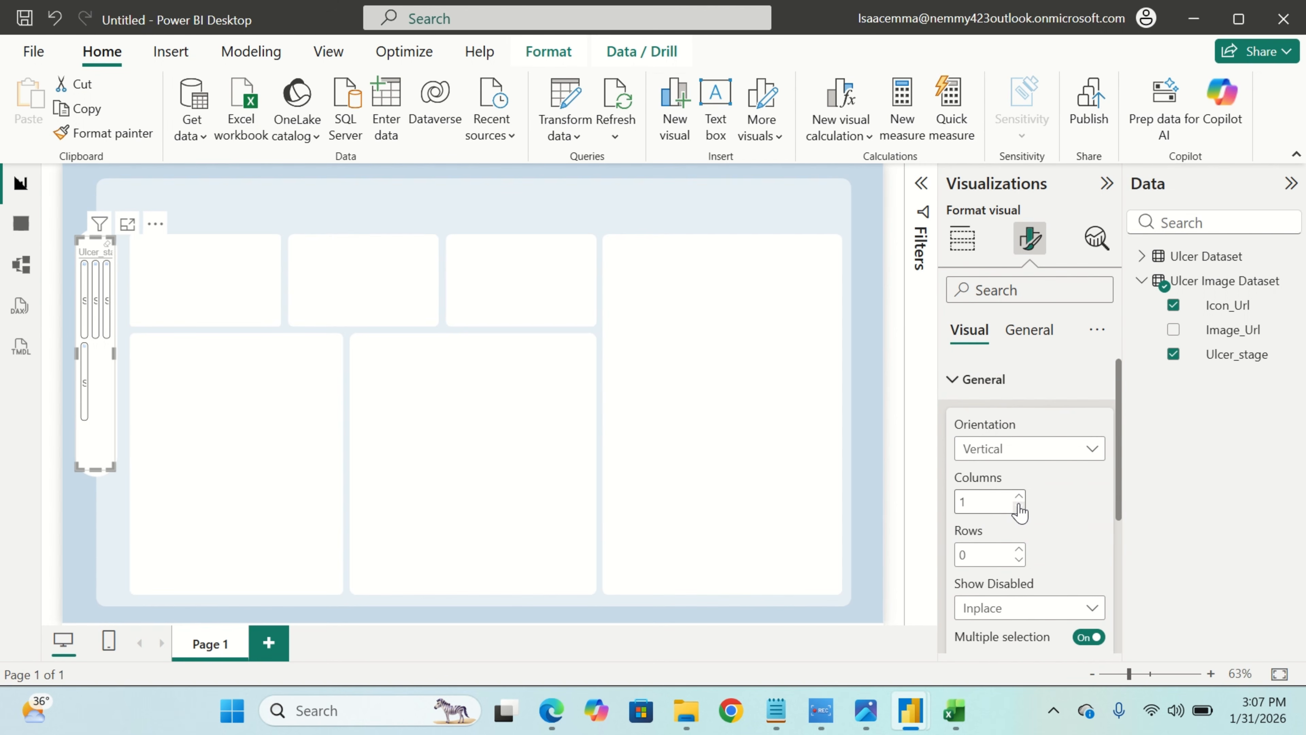
pyautogui.click(1021, 551)
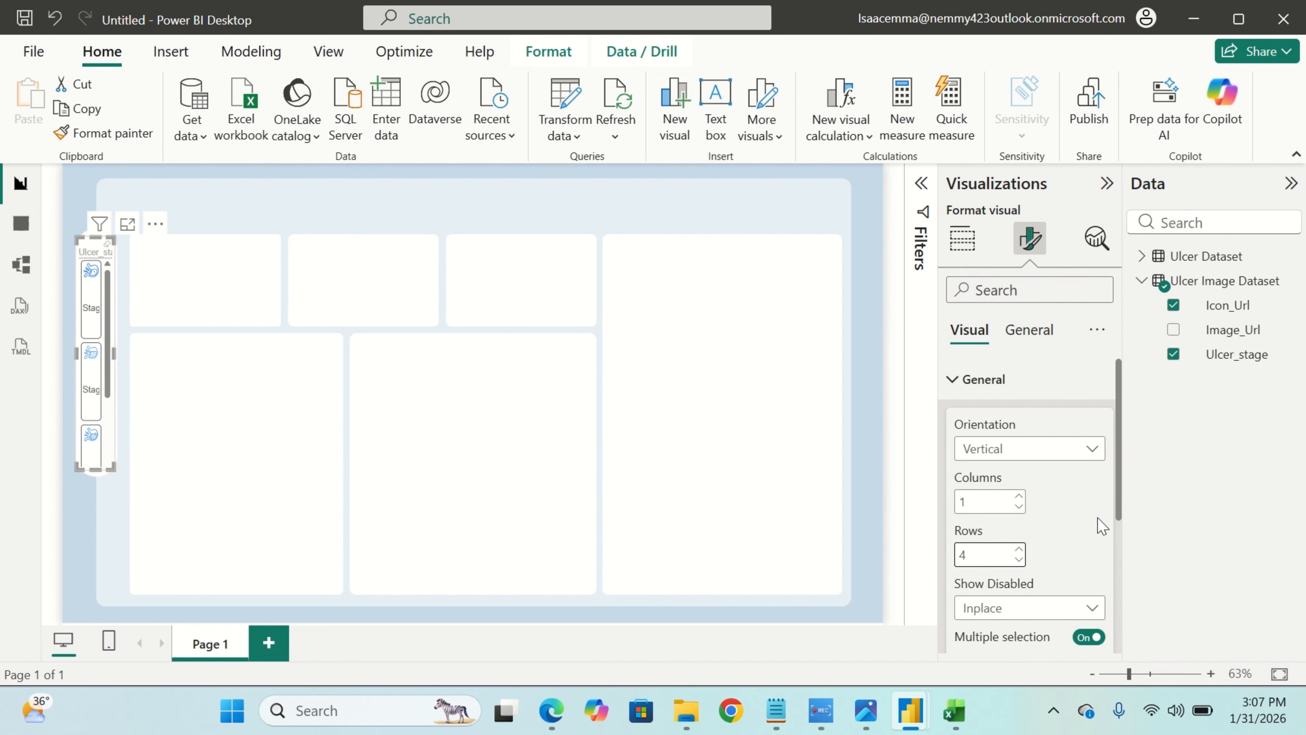
pyautogui.scroll(-3, 1061, 557)
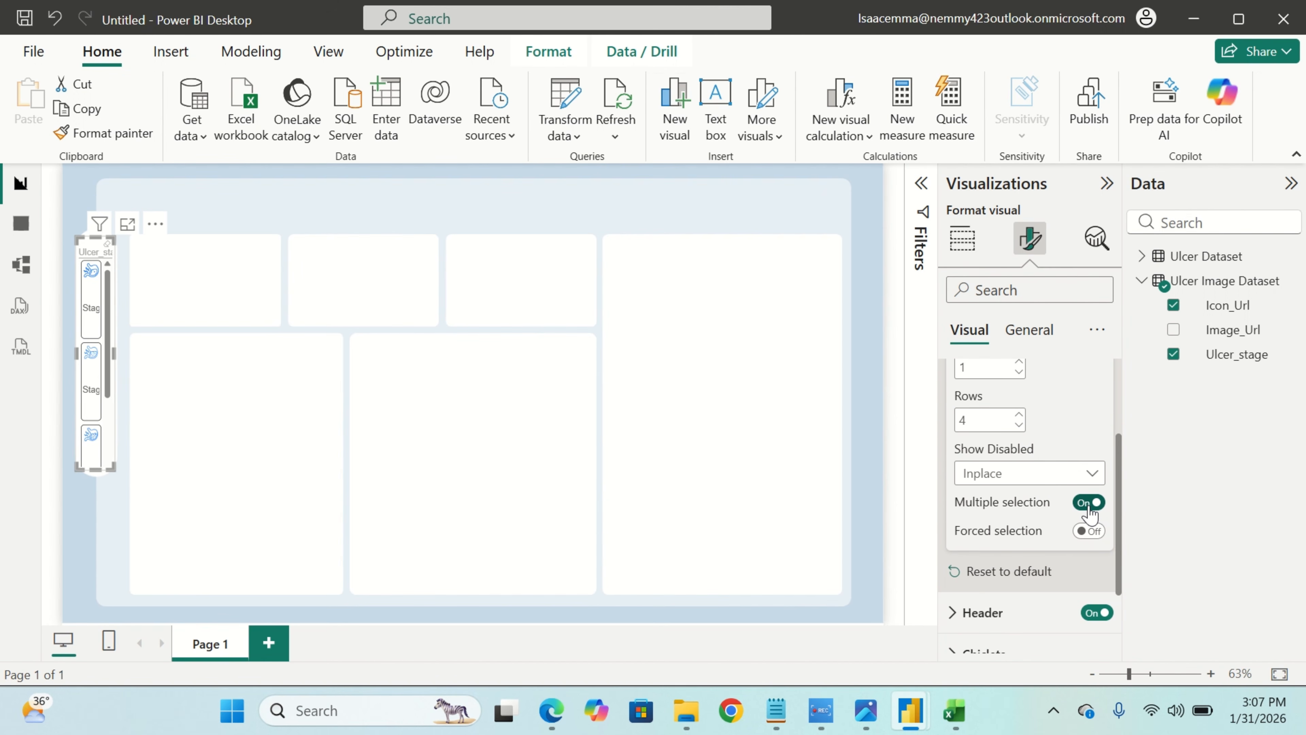
pyautogui.click(1087, 504)
pyautogui.click(1088, 533)
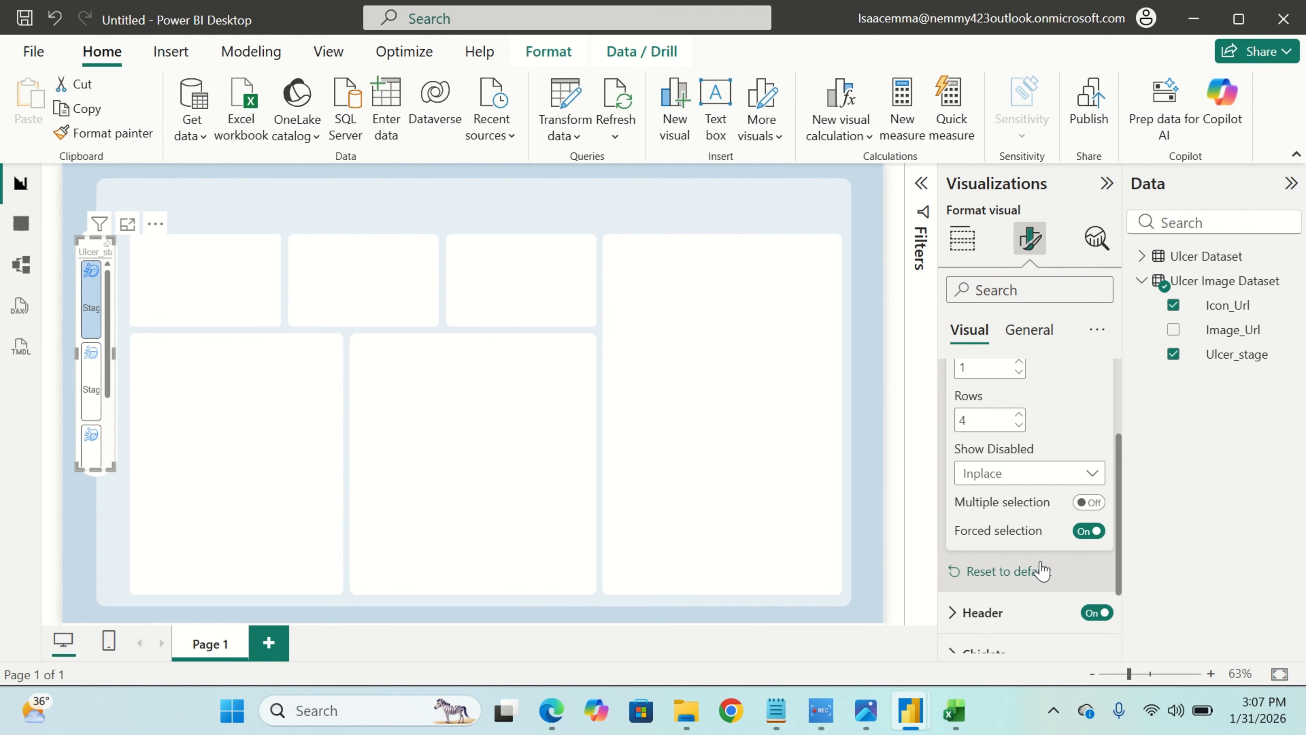
# Set the chiclets' text size to 8, height to 90 and width to 55.
pyautogui.scroll(-2, 1041, 570)
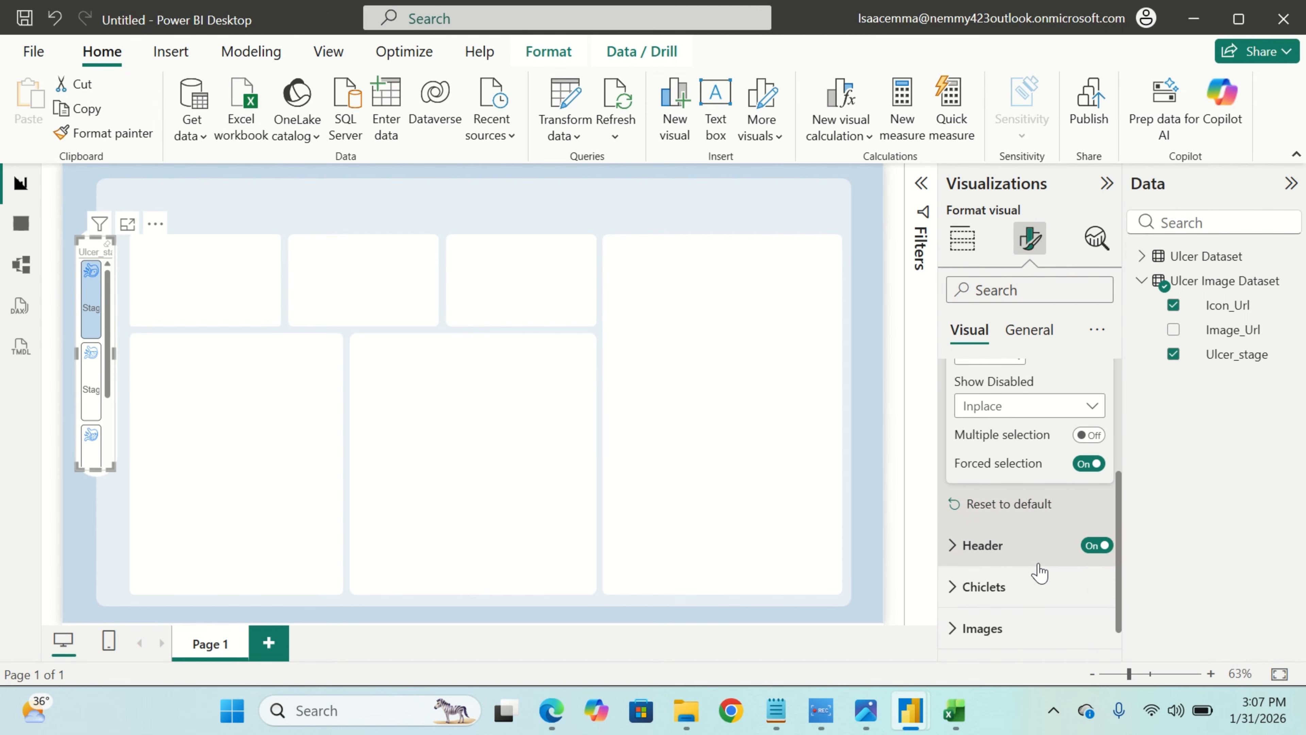
pyautogui.click(1023, 586)
pyautogui.scroll(-5, 1024, 584)
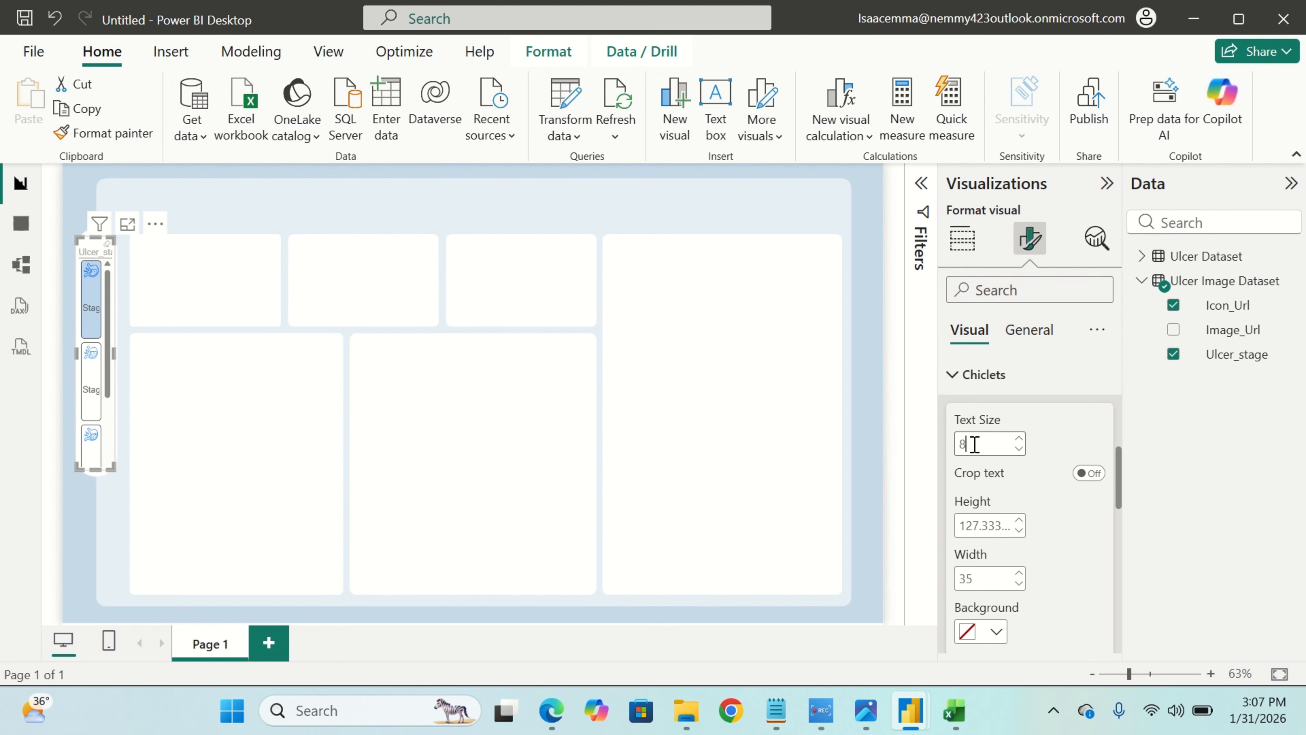
pyautogui.click(987, 523)
pyautogui.write('9')
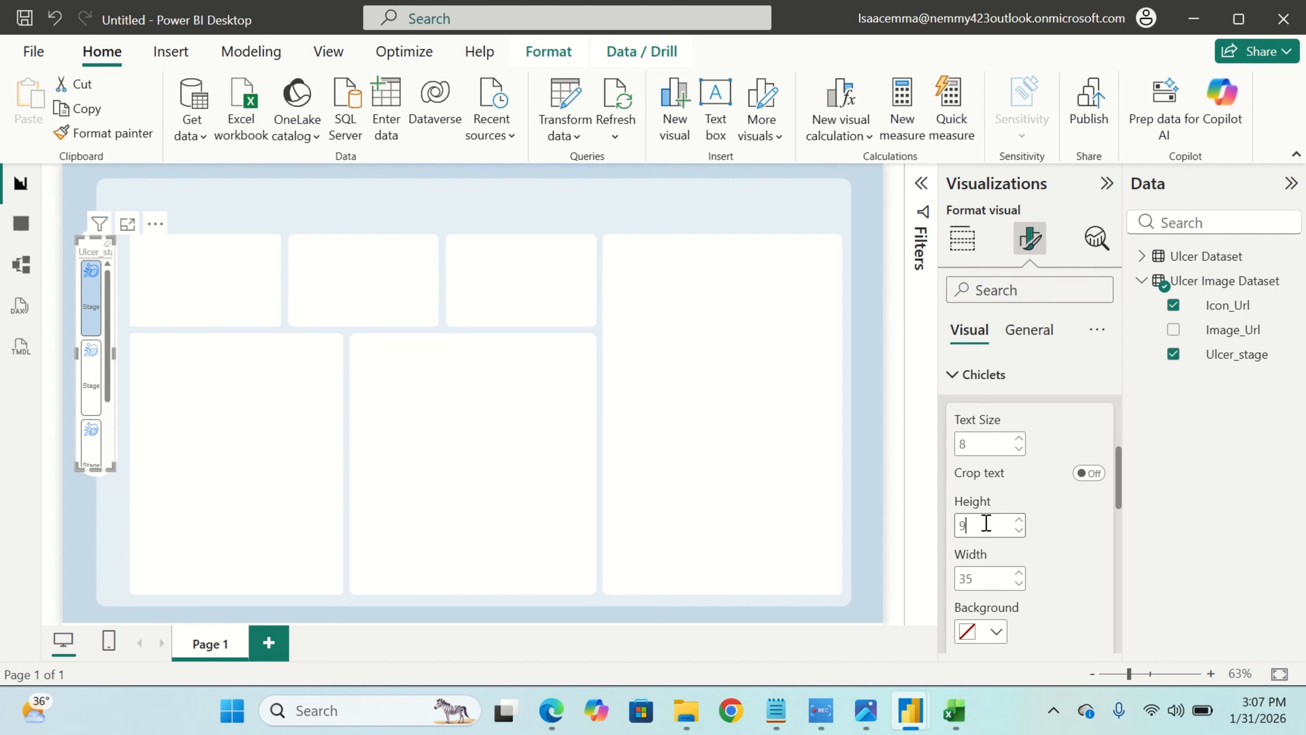
pyautogui.write('0')
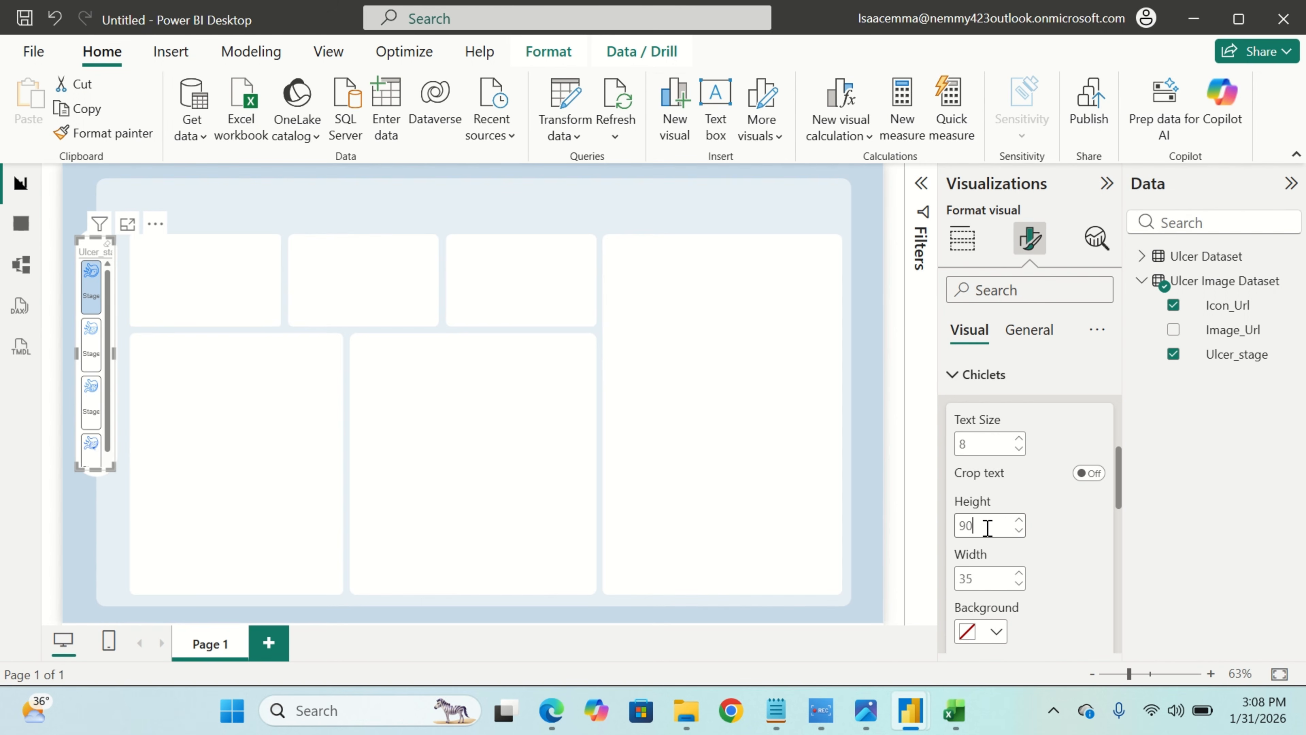
pyautogui.click(988, 571)
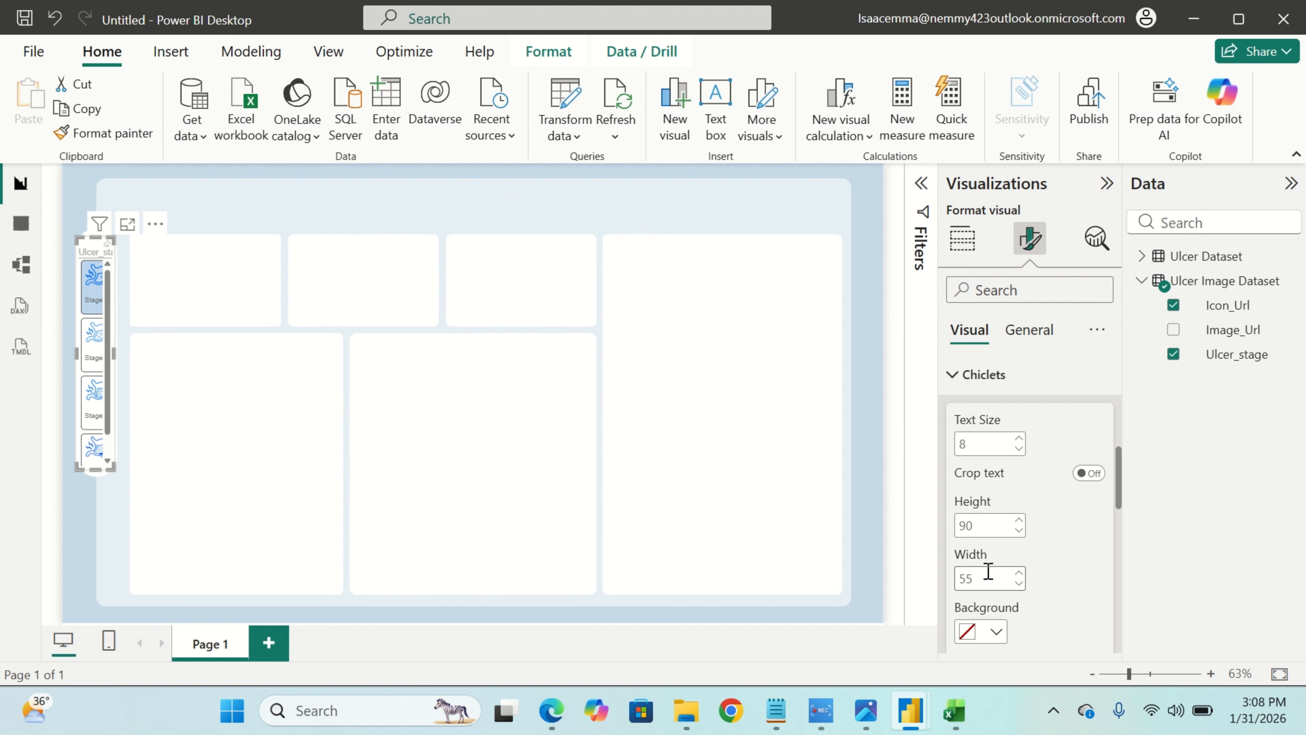
pyautogui.click(994, 585)
# Set the chiclets' selected color to hex #E6EEF6.
pyautogui.scroll(-2, 1009, 603)
pyautogui.scroll(-3, 1005, 602)
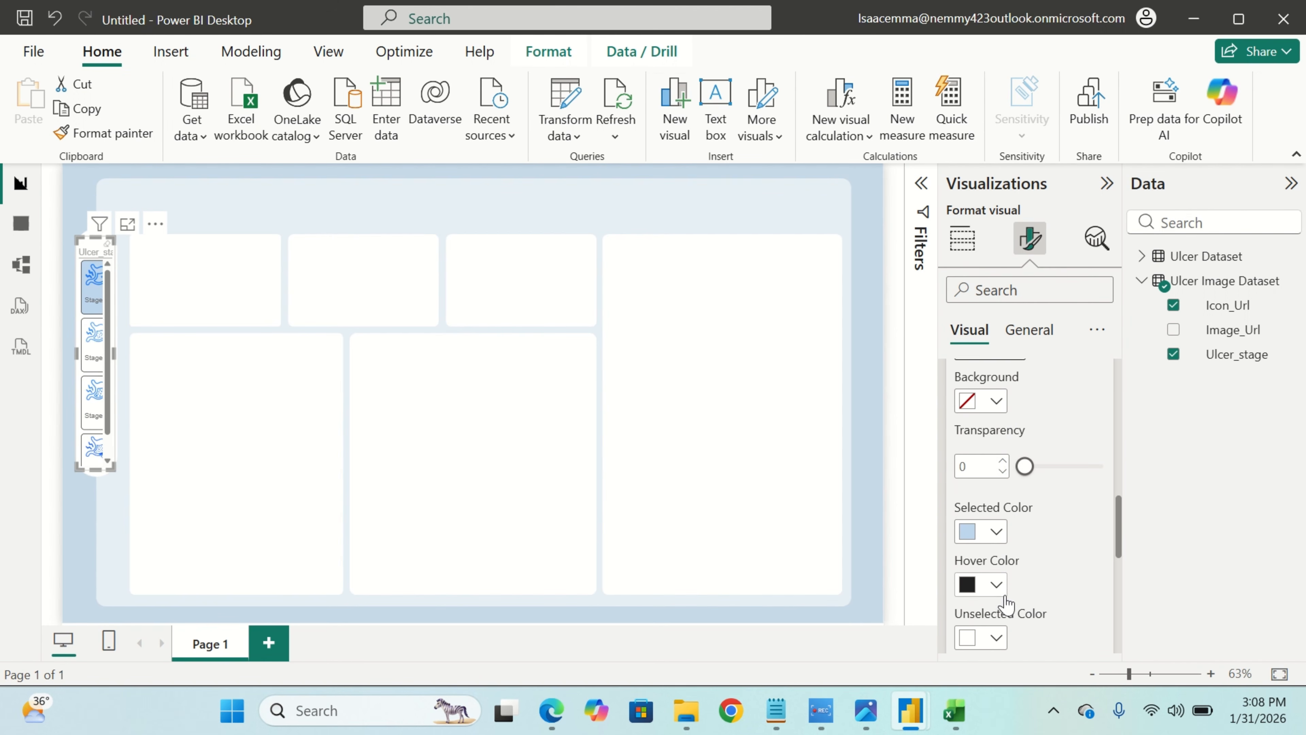
pyautogui.click(987, 537)
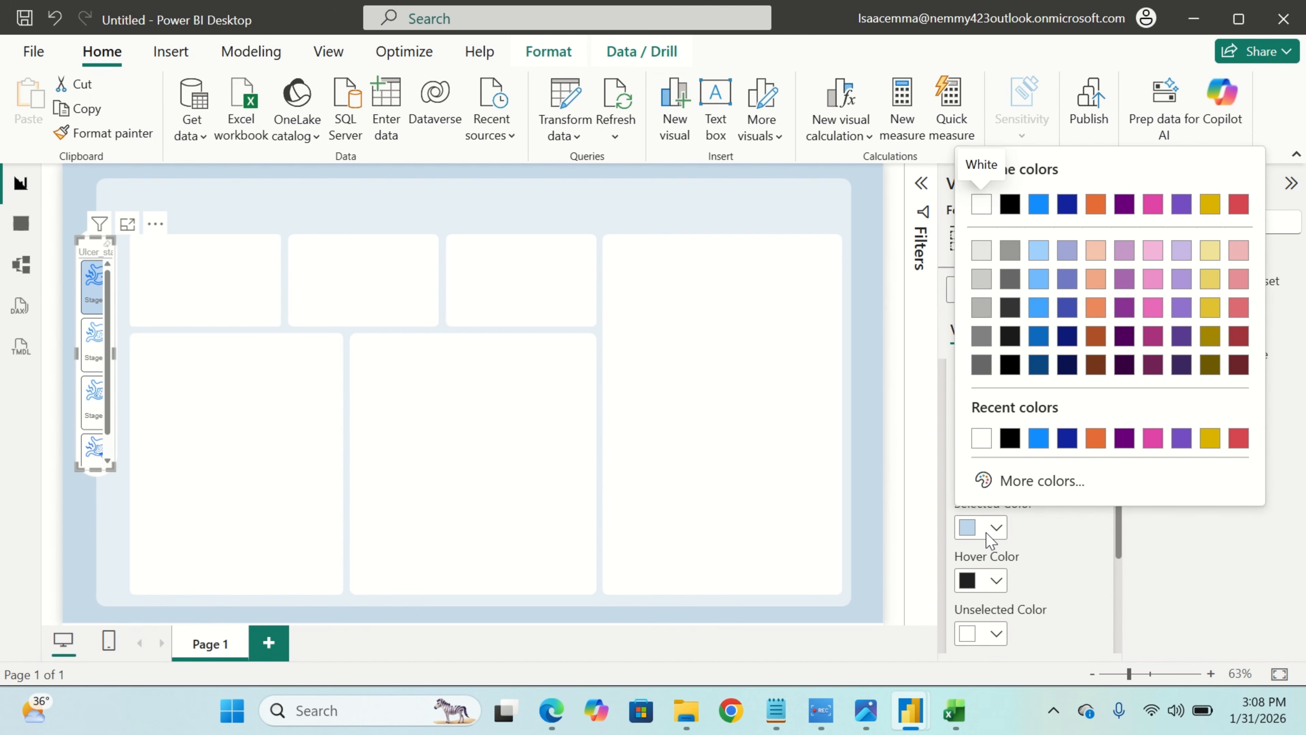
pyautogui.click(1014, 486)
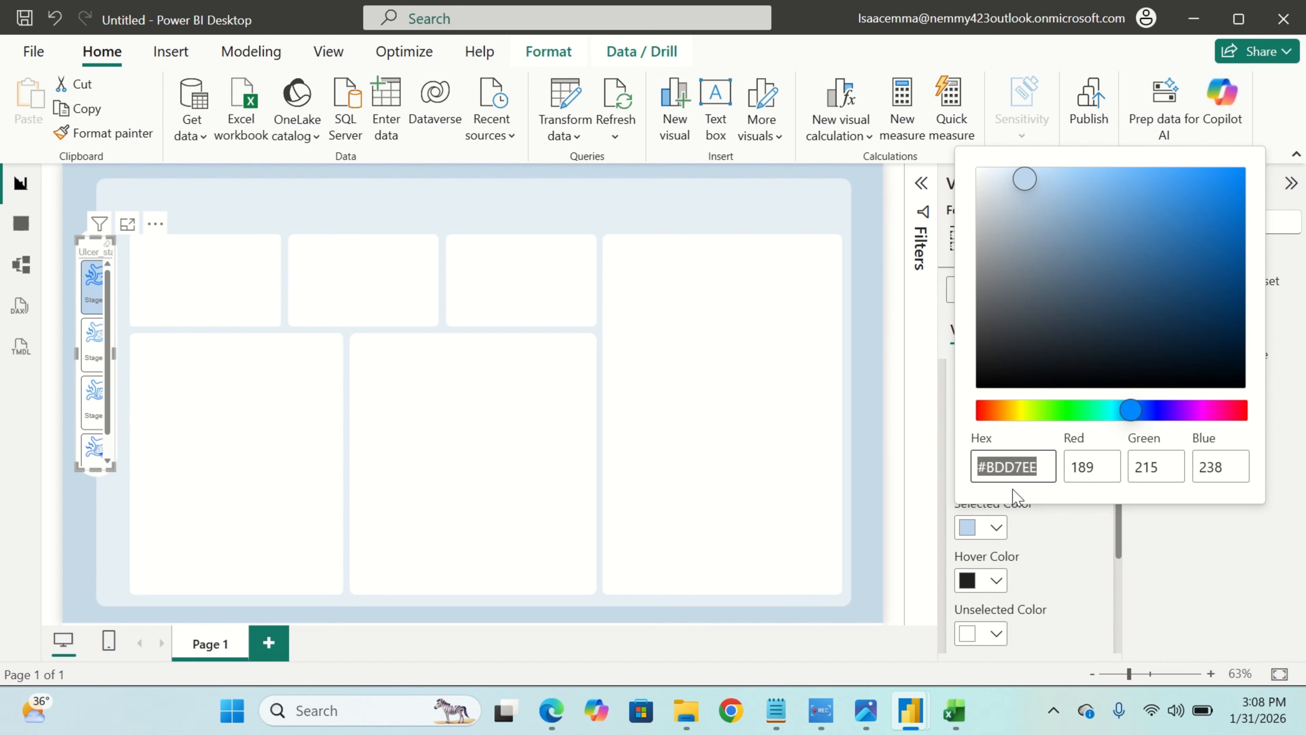
pyautogui.press('BackSpace')
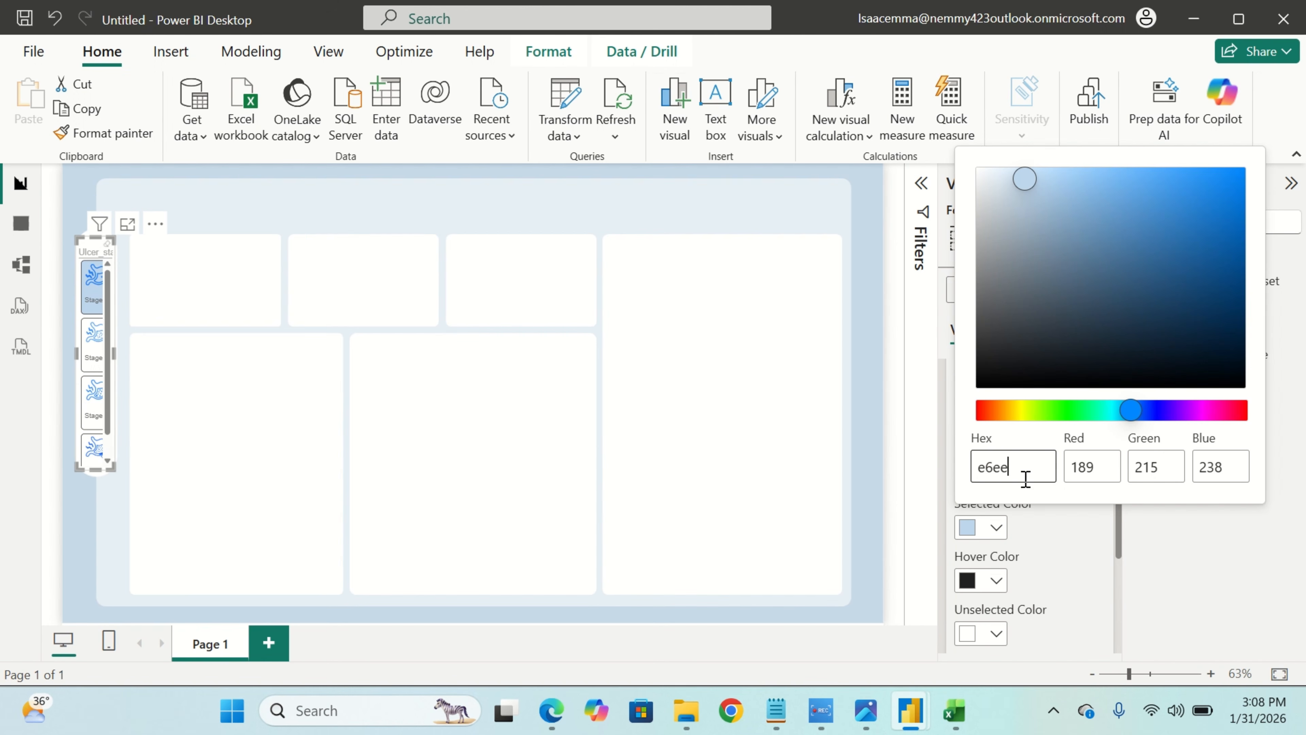
pyautogui.write('e6eef6')
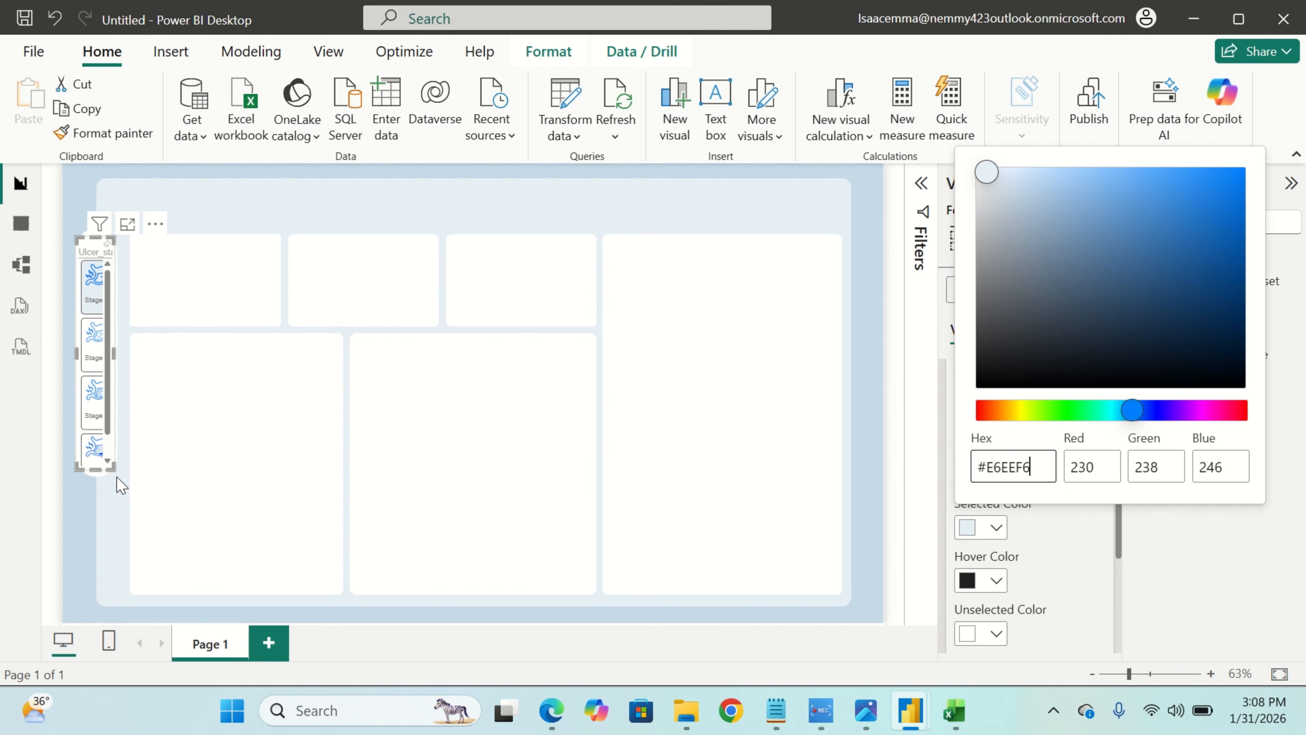
pyautogui.click(129, 479)
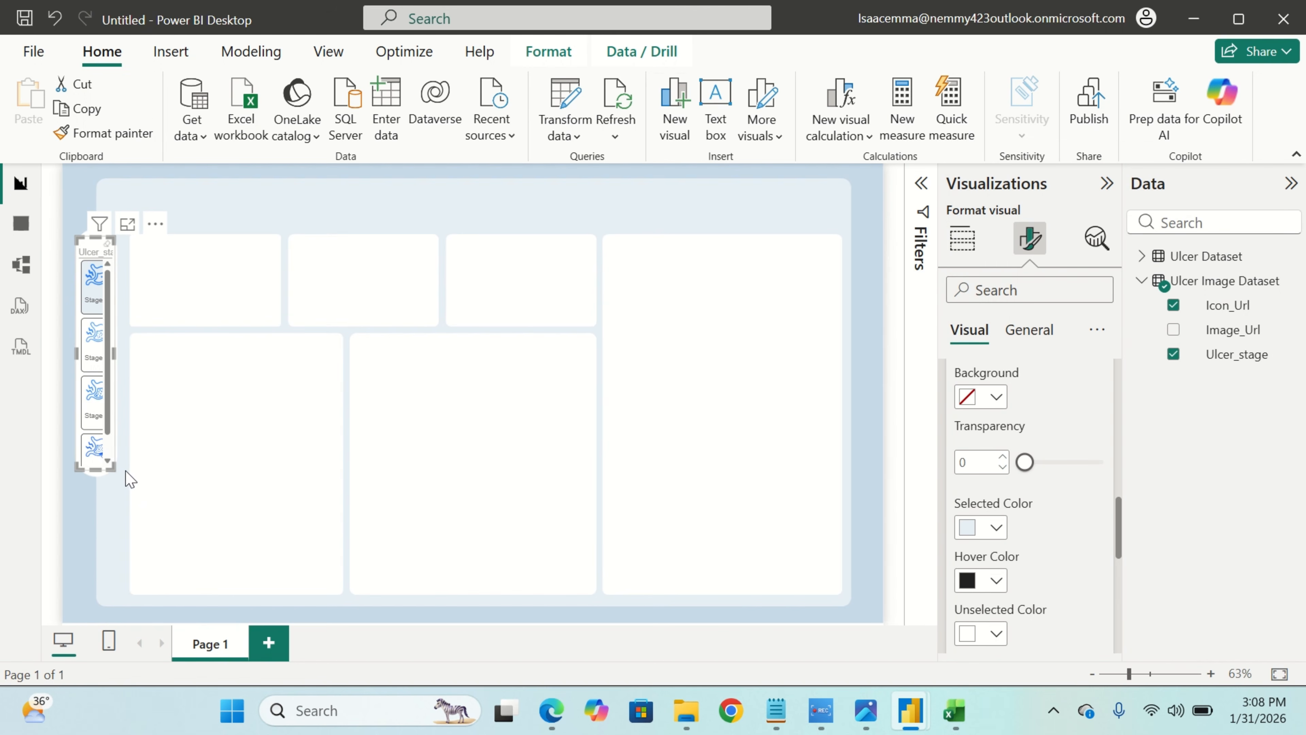
# Enlarge the stage slicer until all four chiclets fit without scrolling, and turn off its background.
pyautogui.moveTo(110, 466); pyautogui.dragTo(126, 495)
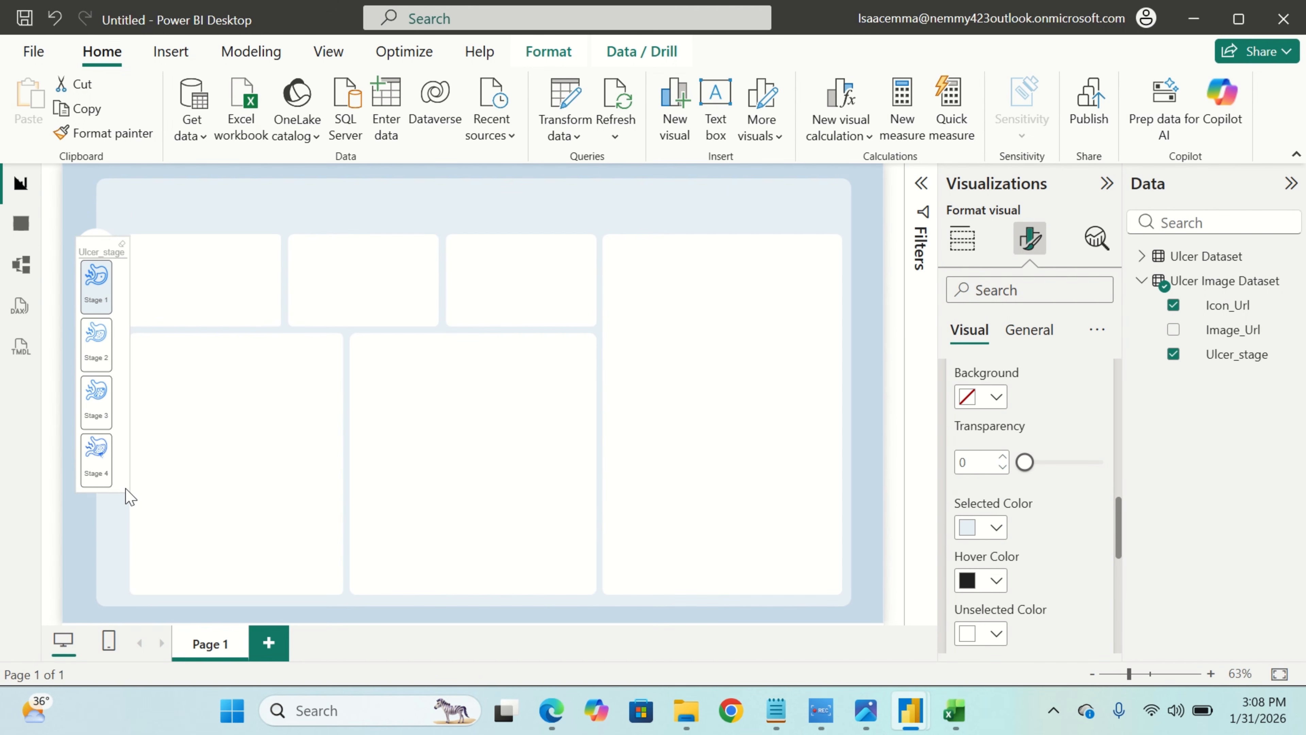
pyautogui.click(1031, 332)
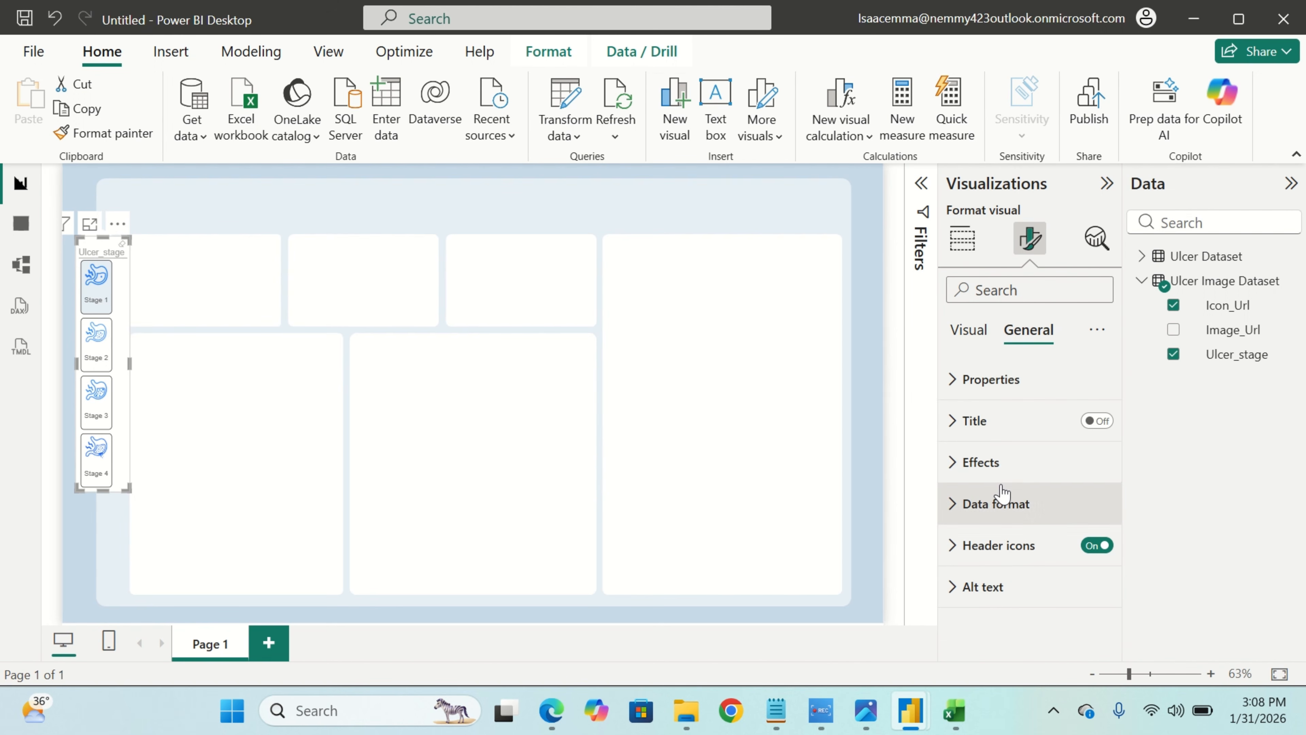
pyautogui.click(1010, 463)
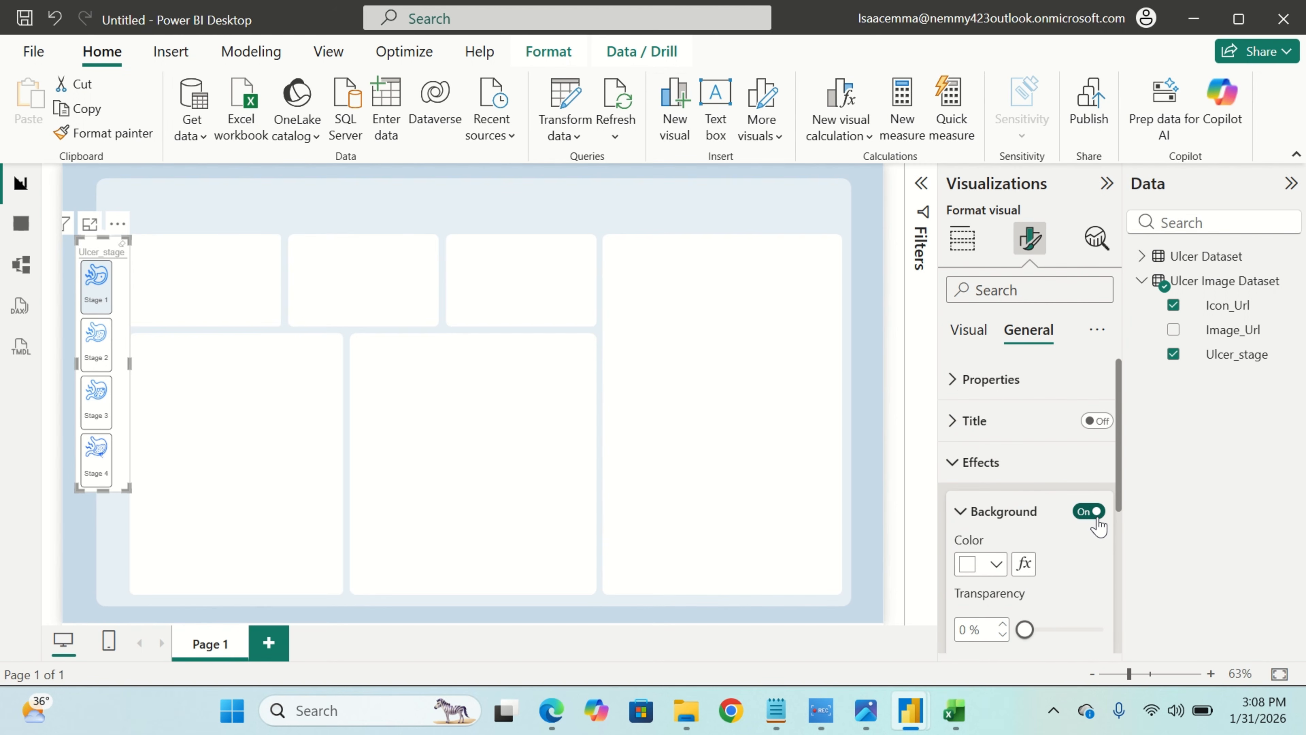
pyautogui.click(1089, 511)
pyautogui.click(1009, 482)
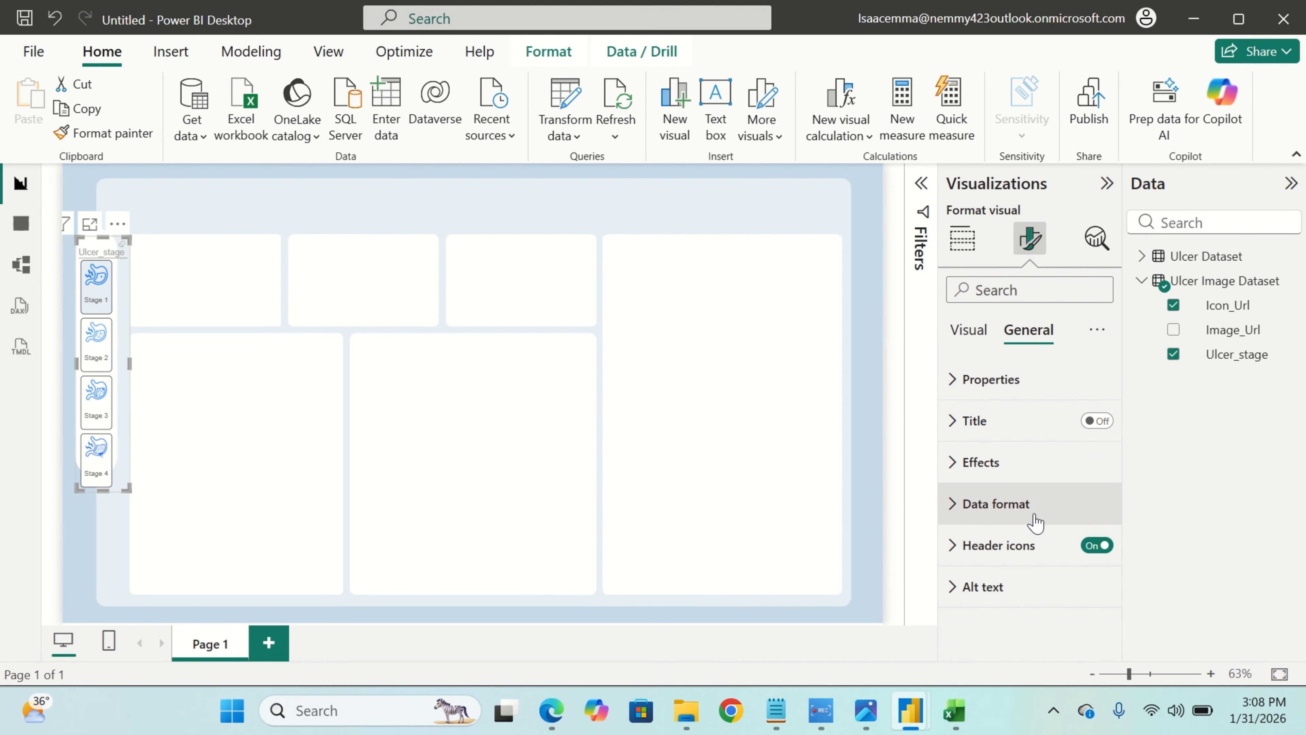
# Turn off the slicer's header icons and its Ulcer_stage header.
pyautogui.click(1091, 546)
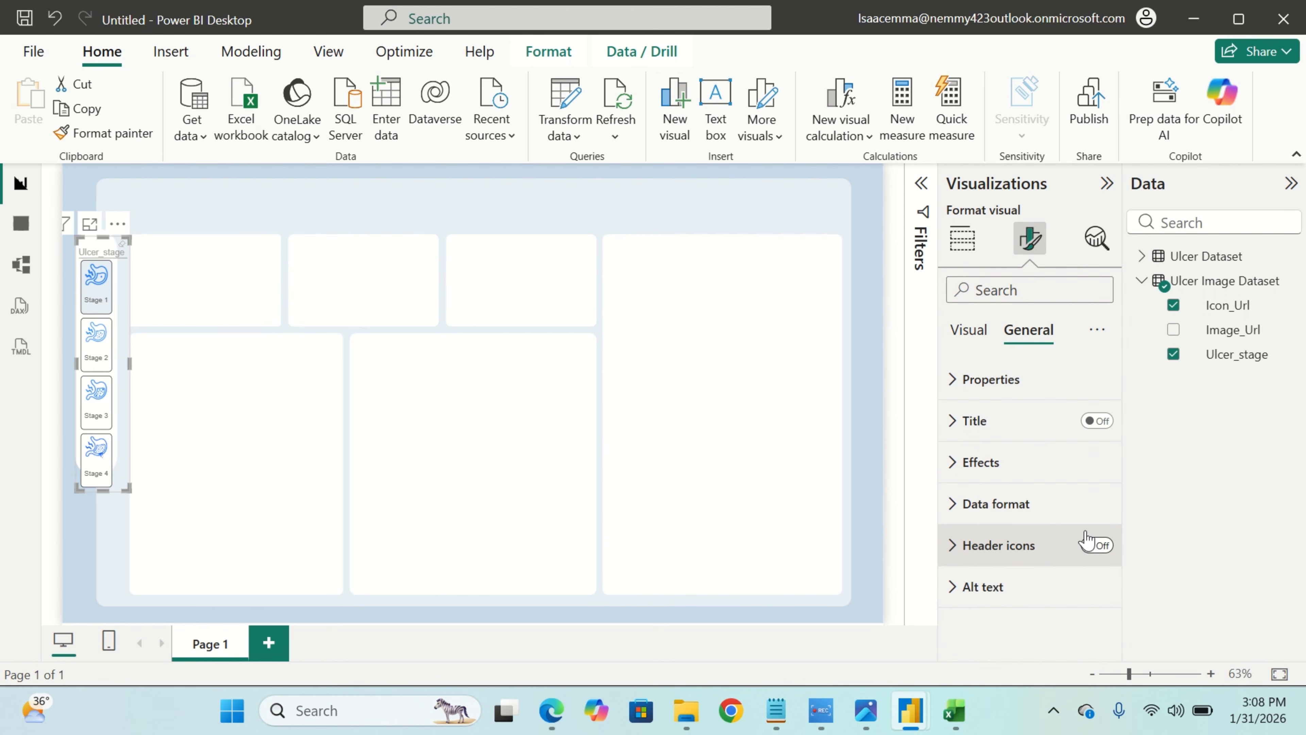
pyautogui.click(970, 330)
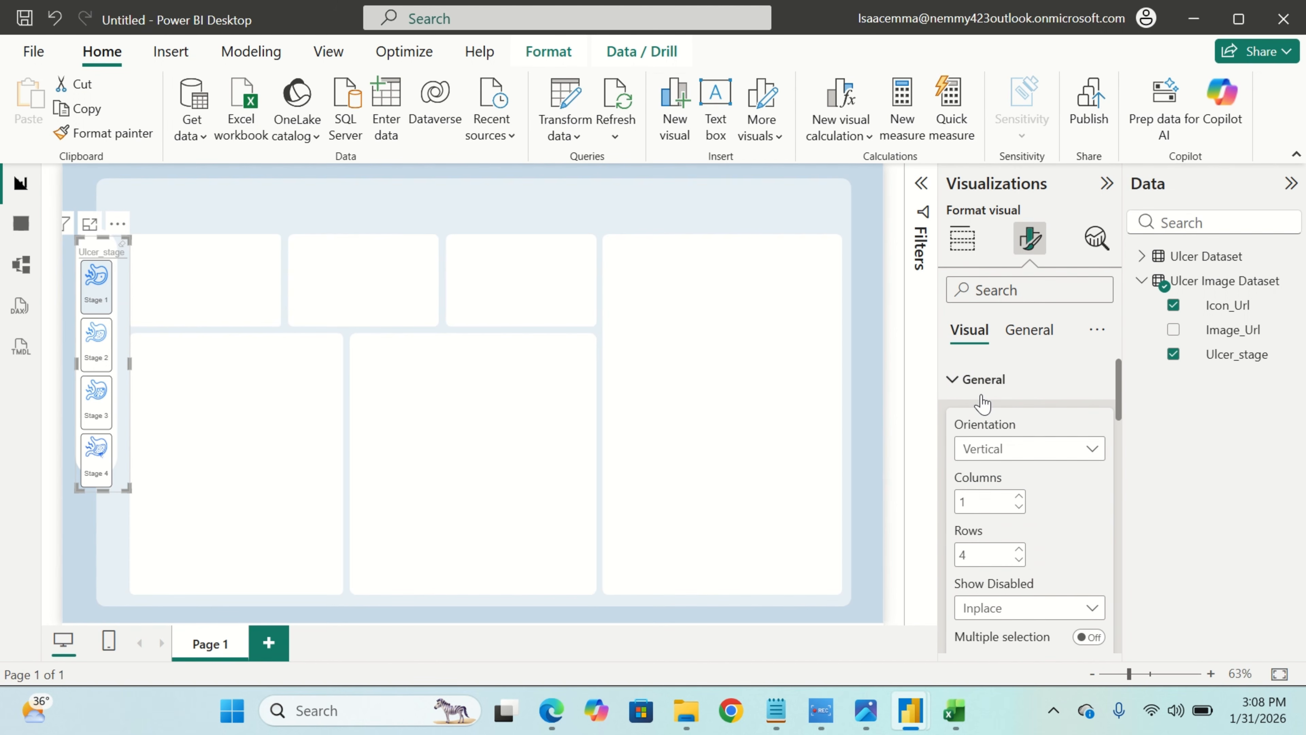
pyautogui.click(958, 392)
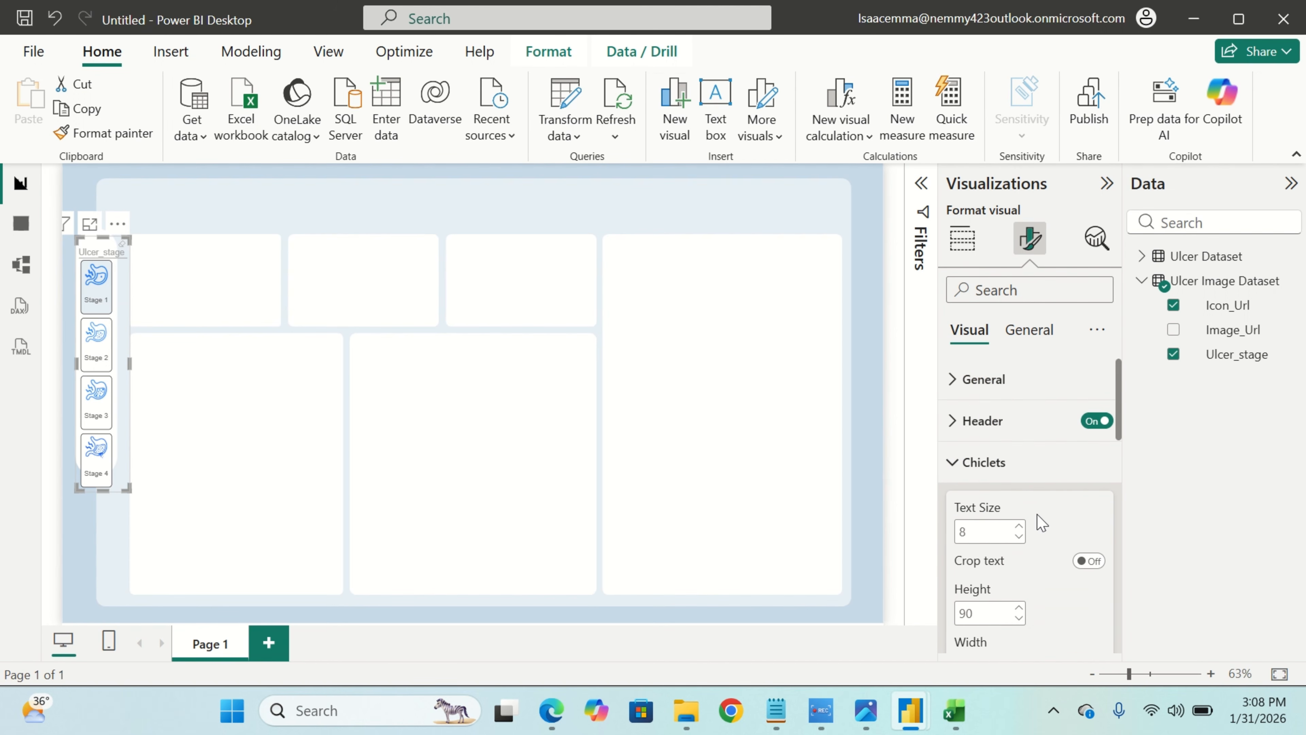
pyautogui.click(1095, 433)
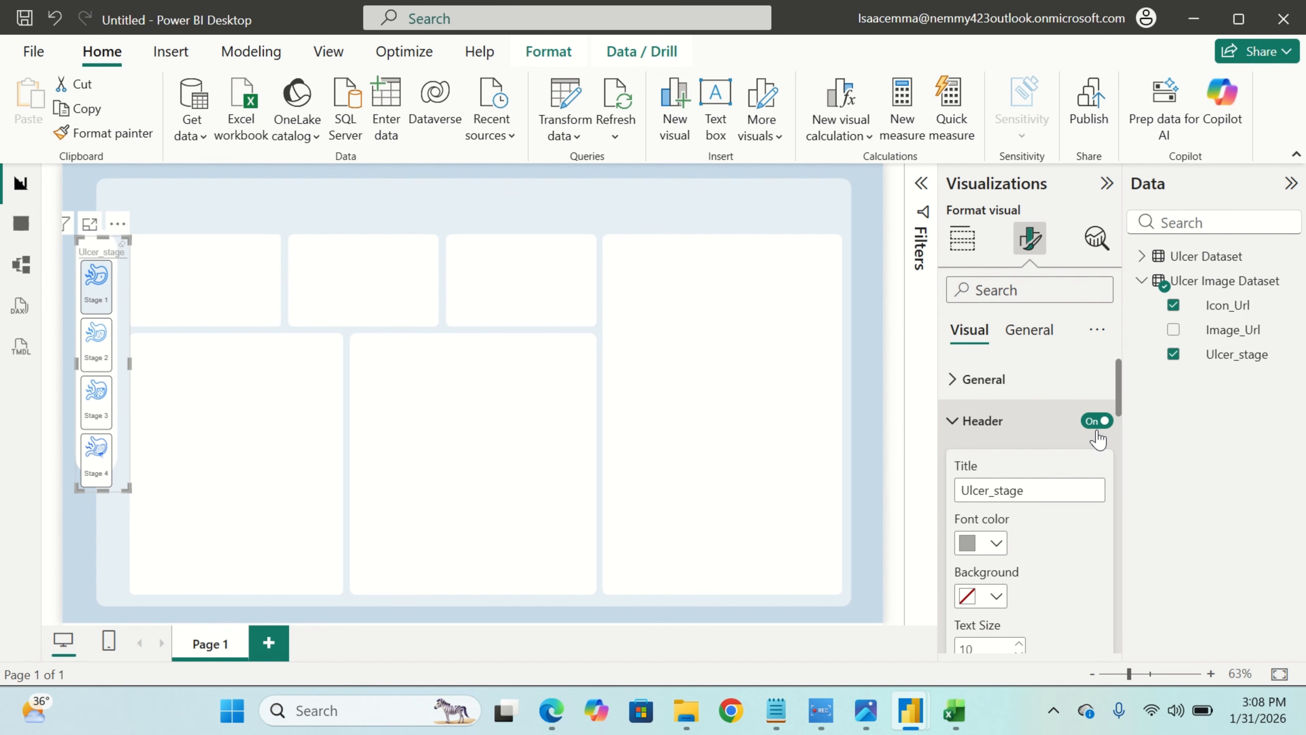
pyautogui.click(1095, 421)
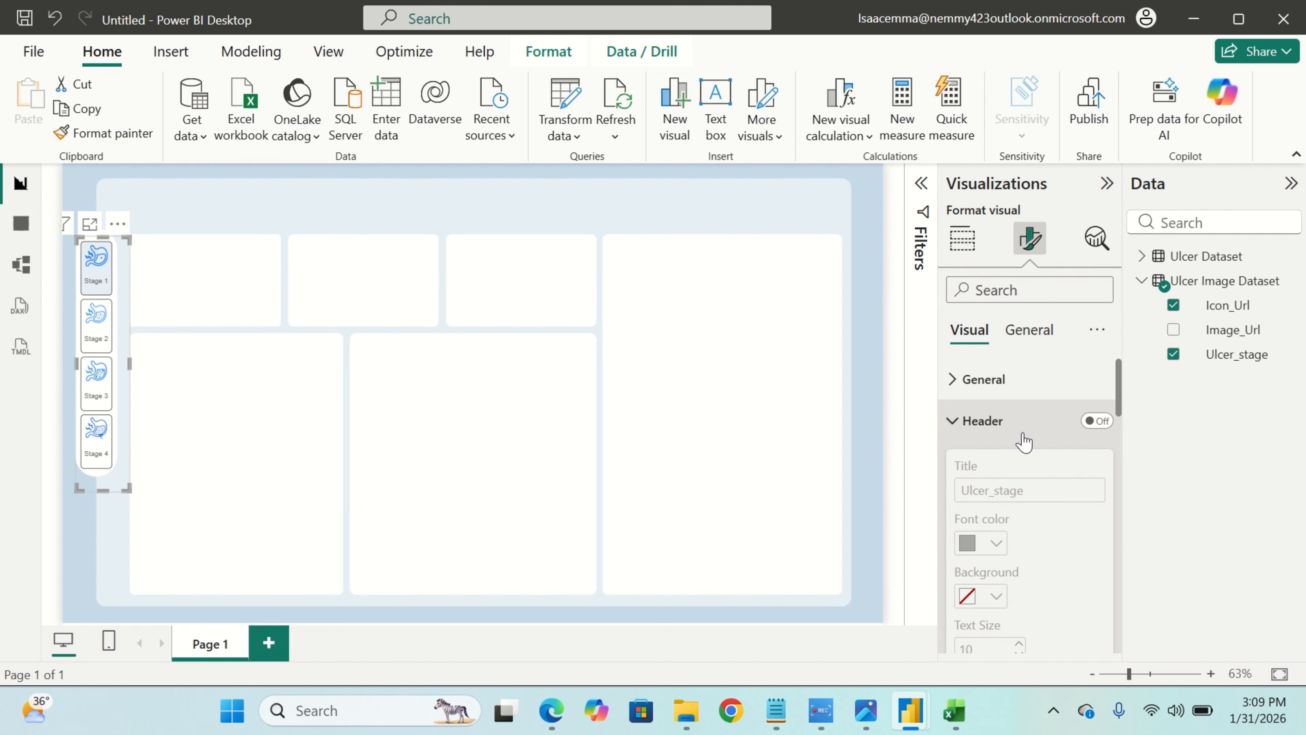
pyautogui.click(1000, 421)
# Set the chiclets' outline color to white.
pyautogui.scroll(-10, 1017, 552)
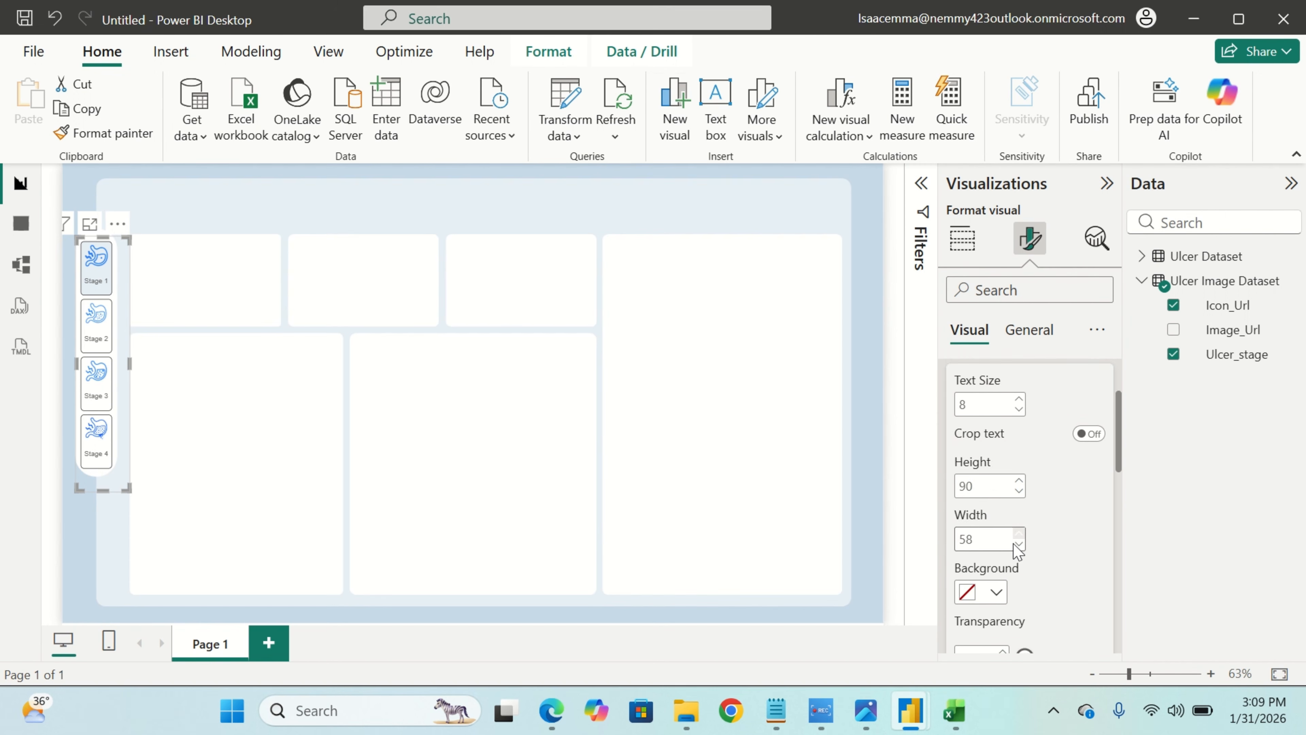
pyautogui.scroll(-3, 1014, 544)
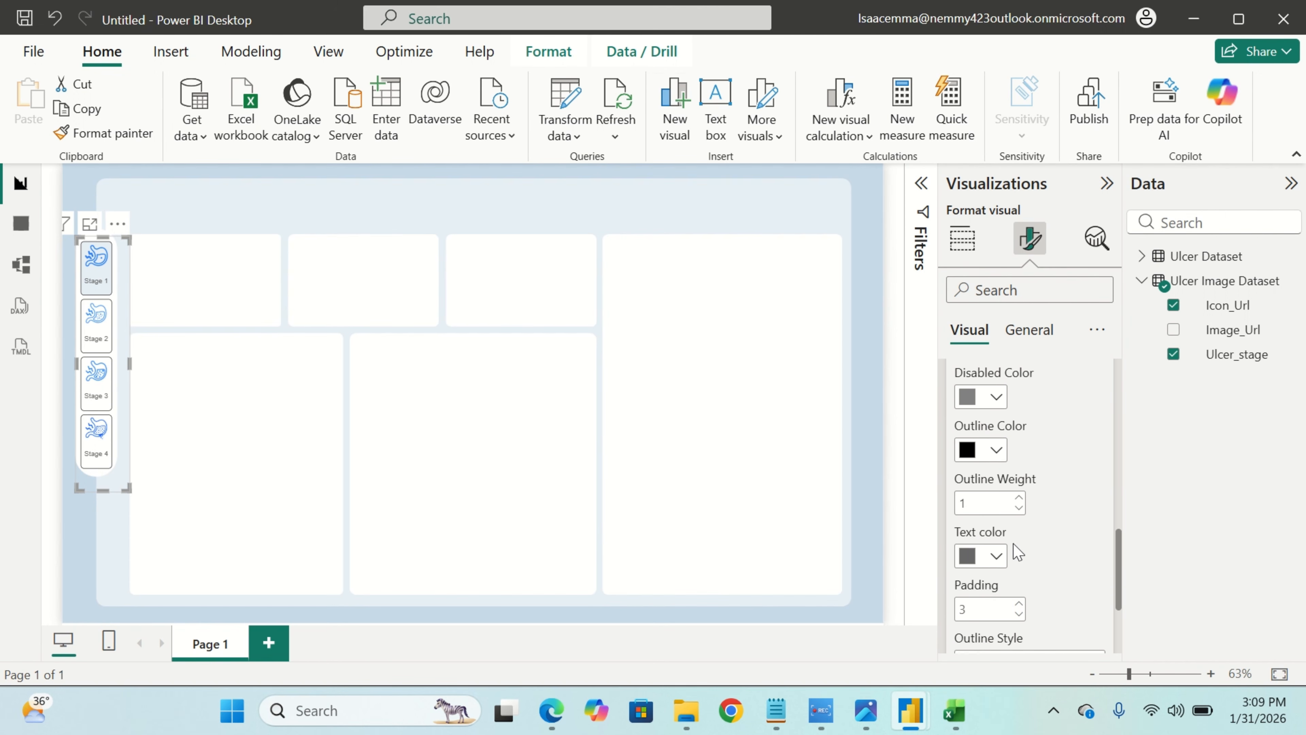
pyautogui.click(996, 445)
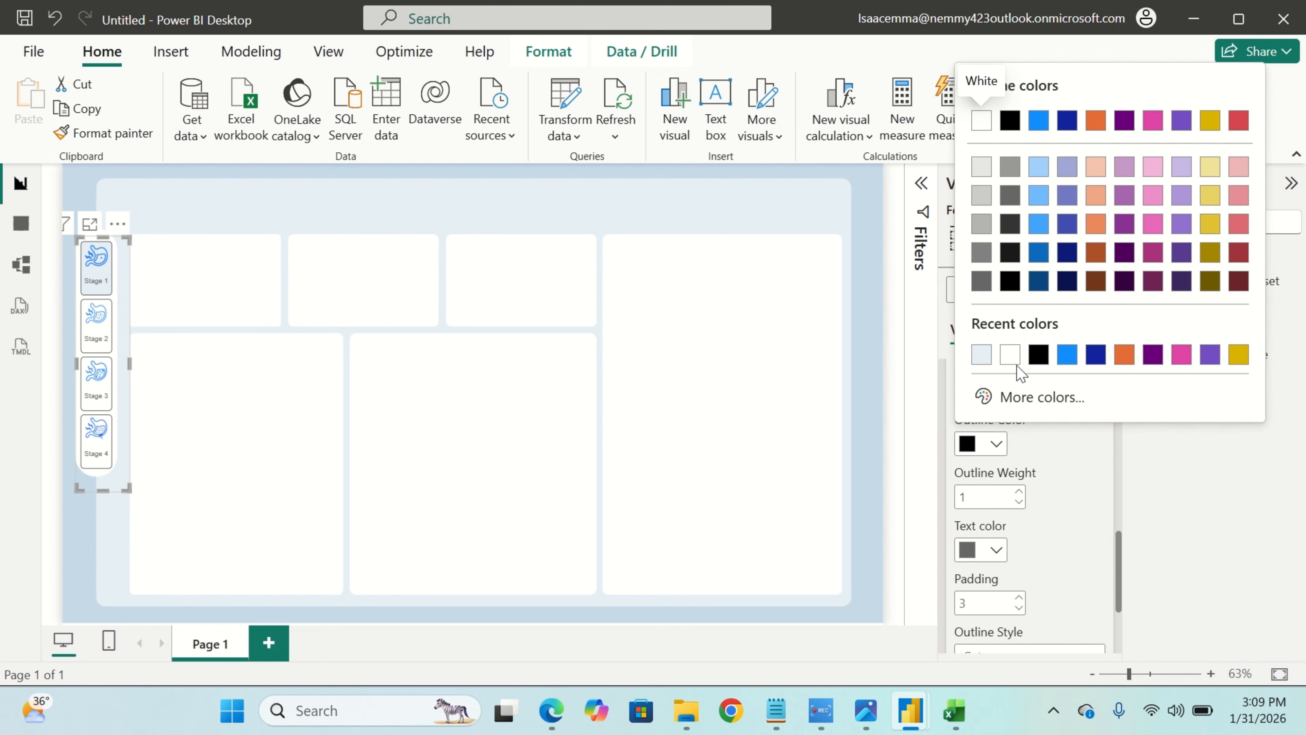
pyautogui.click(1011, 355)
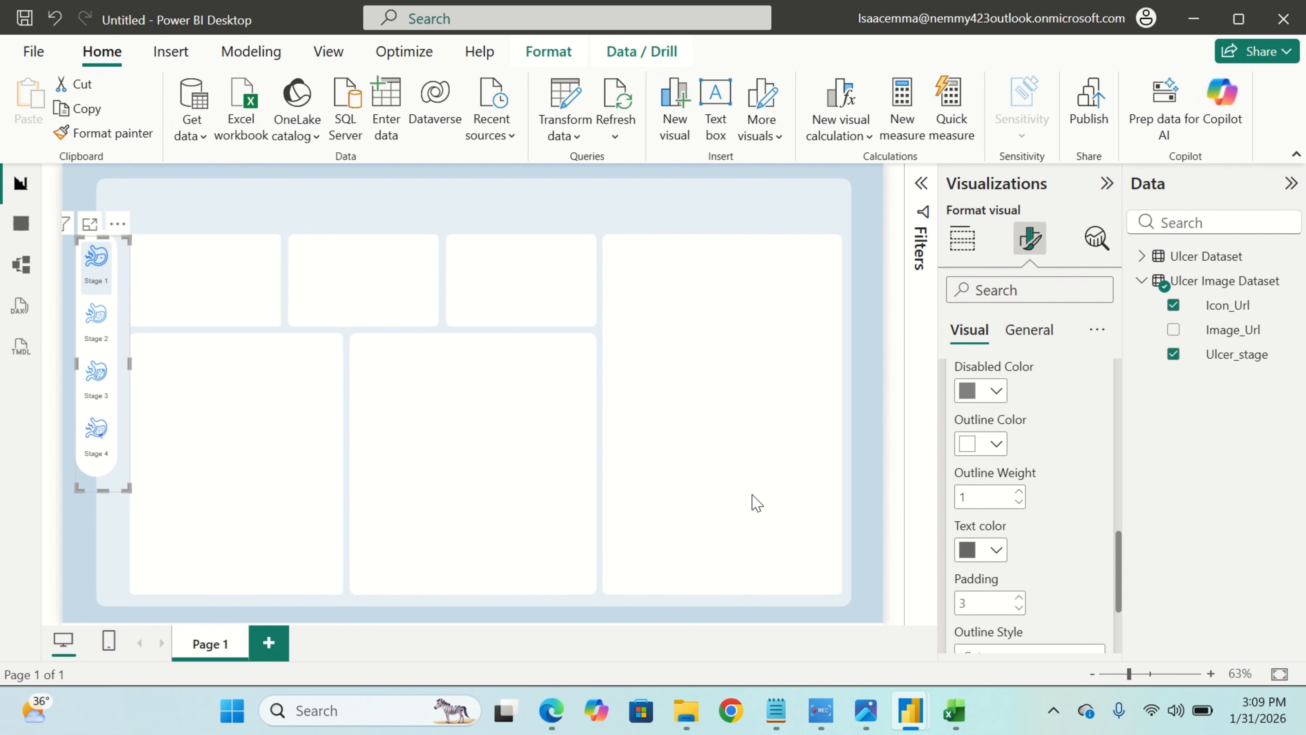
# Set the chiclets' text color to hex #1B60F0.
pyautogui.click(995, 556)
pyautogui.click(1028, 509)
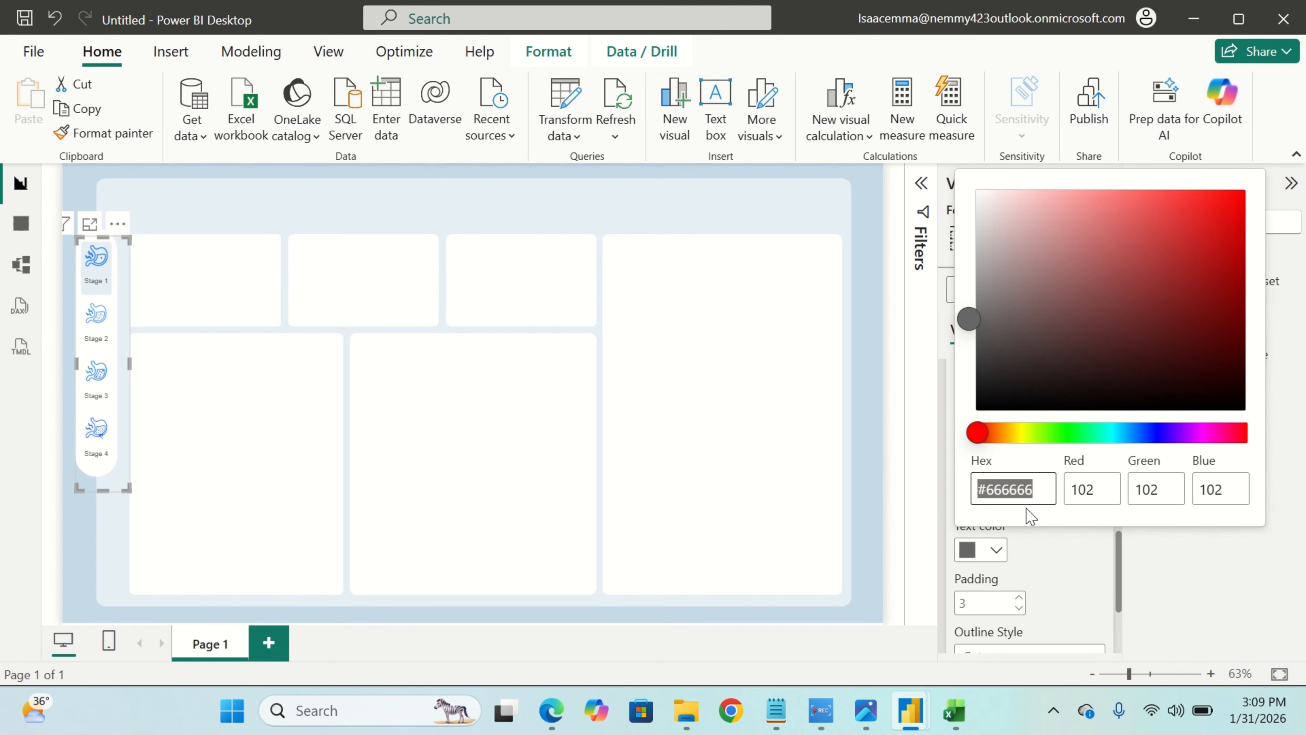
pyautogui.press('BackSpace')
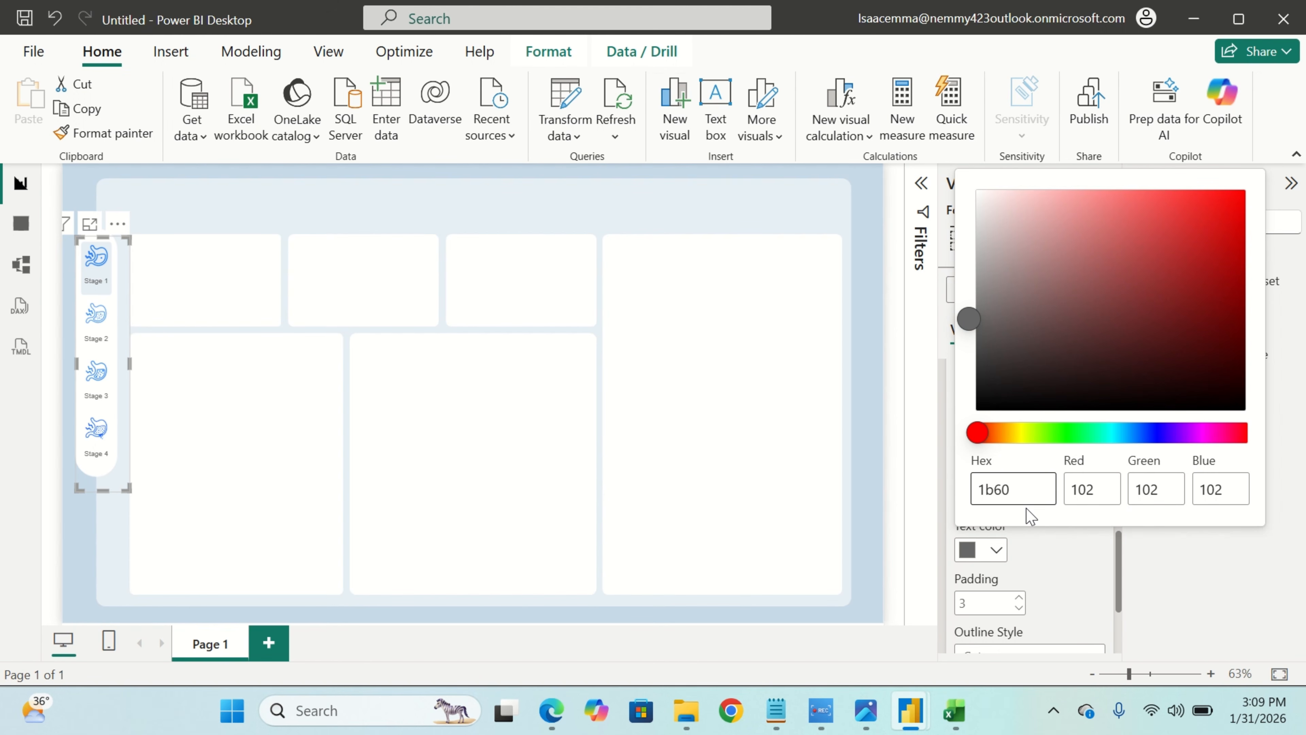
pyautogui.write('1b60f0')
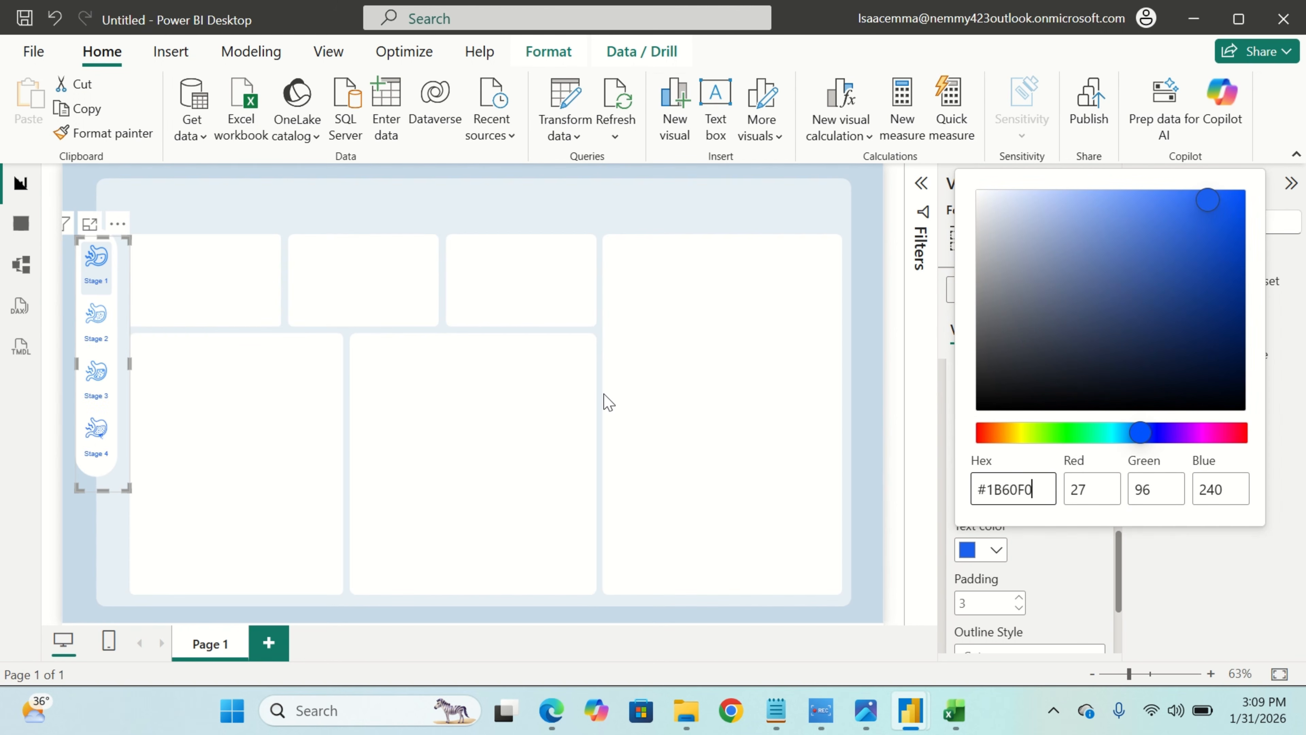
pyautogui.click(1071, 609)
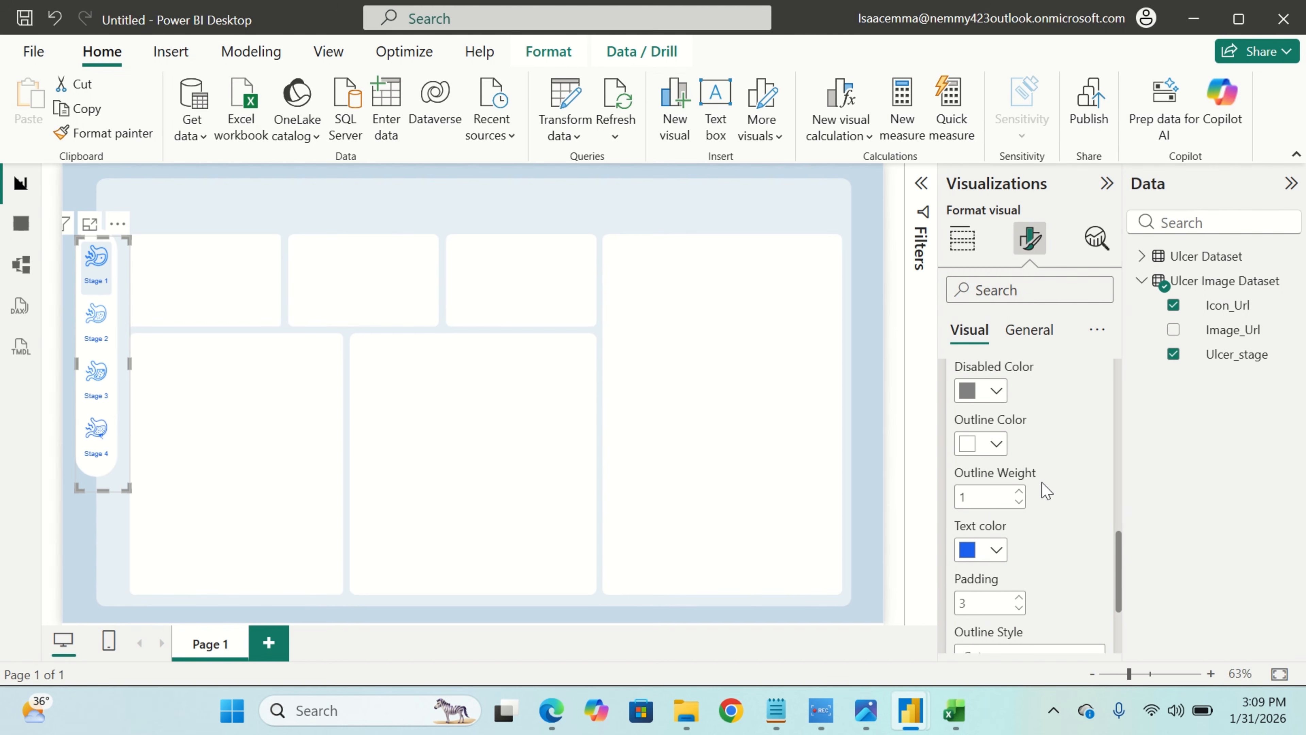
# Set the chiclets' hover color to the recently used light blue #E6EEF6.
pyautogui.scroll(3, 1036, 457)
pyautogui.scroll(5, 1036, 457)
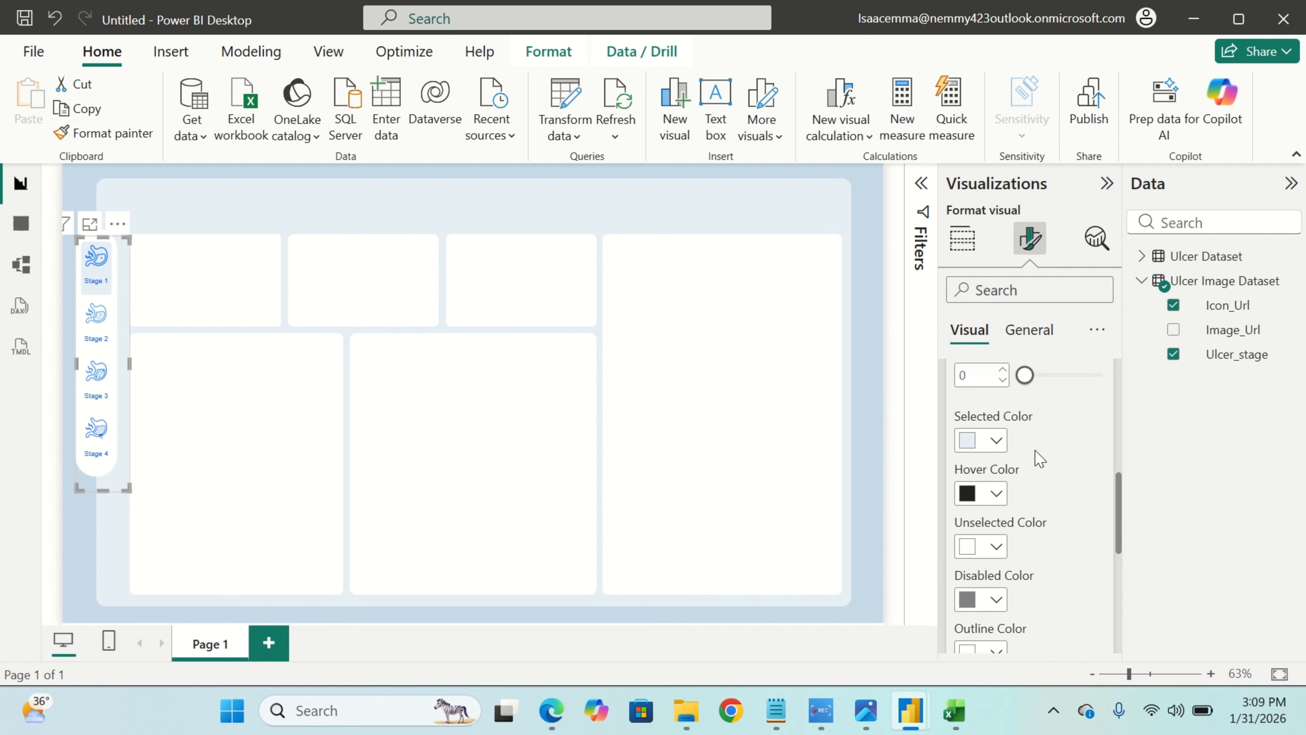
pyautogui.click(995, 505)
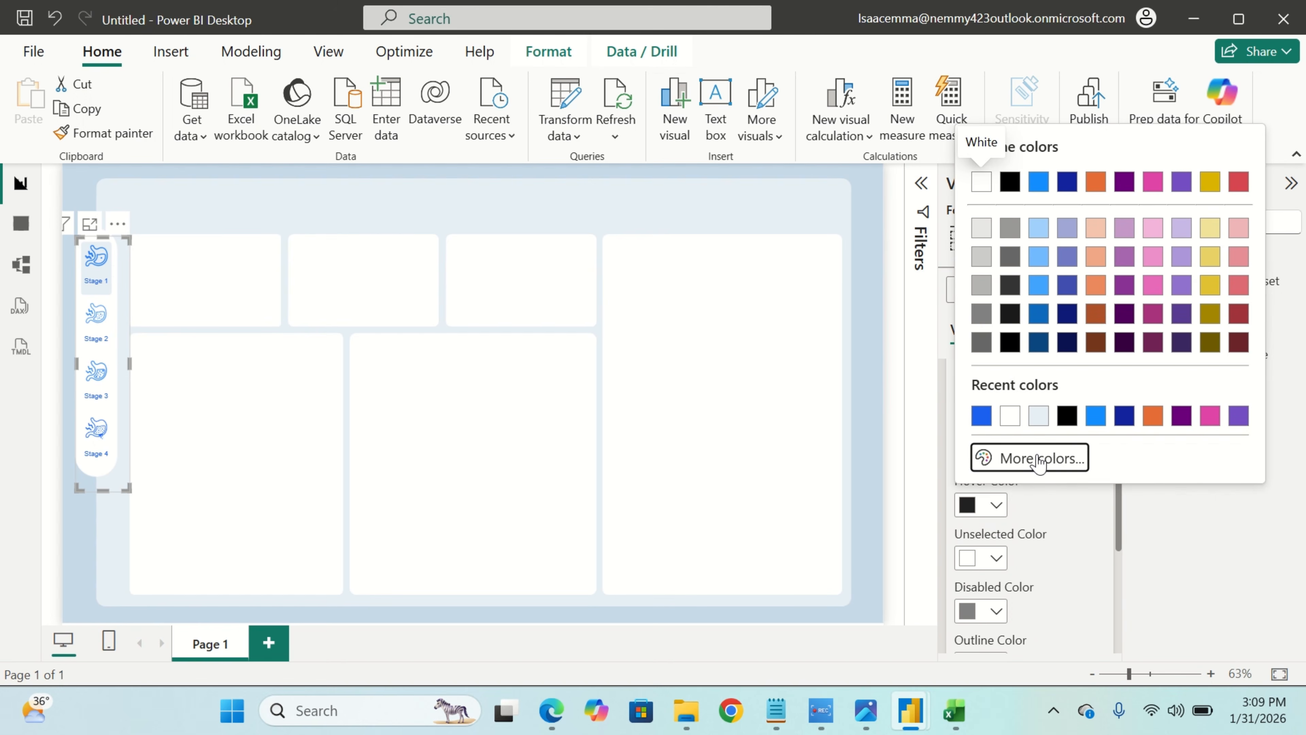
pyautogui.click(1030, 458)
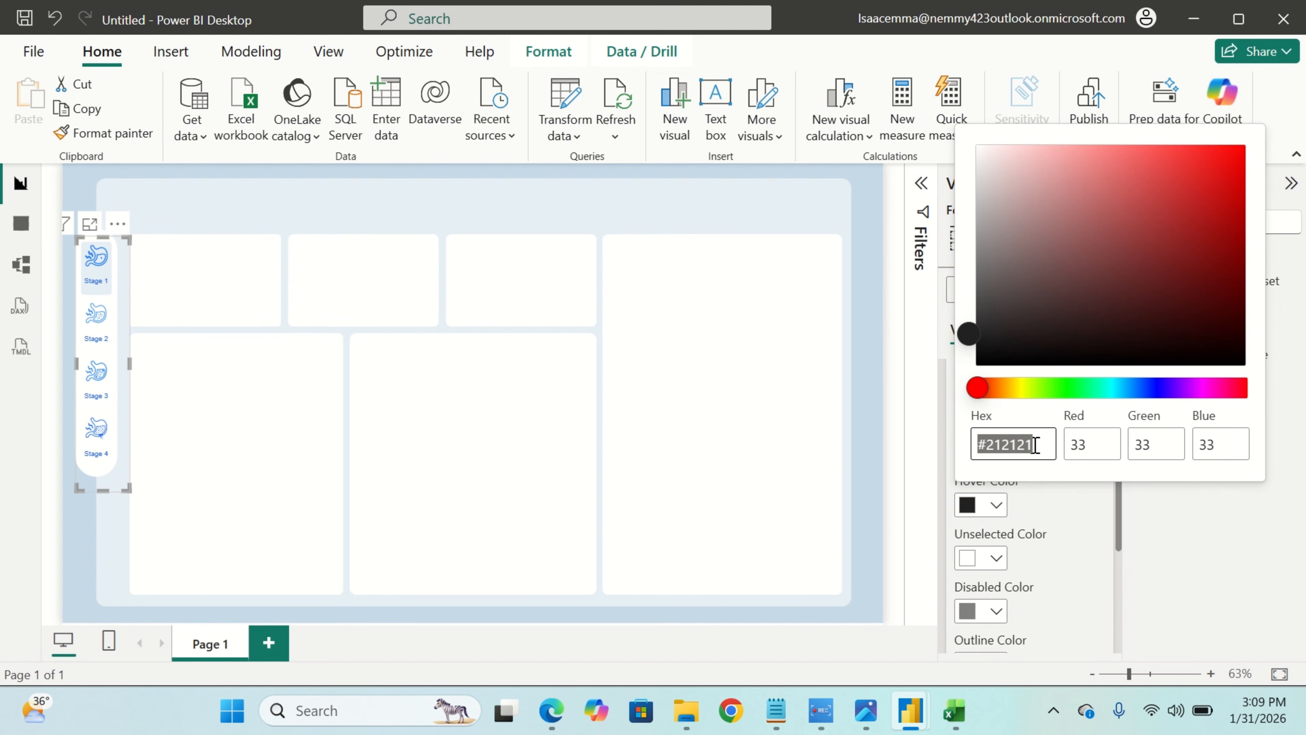
pyautogui.click(1079, 543)
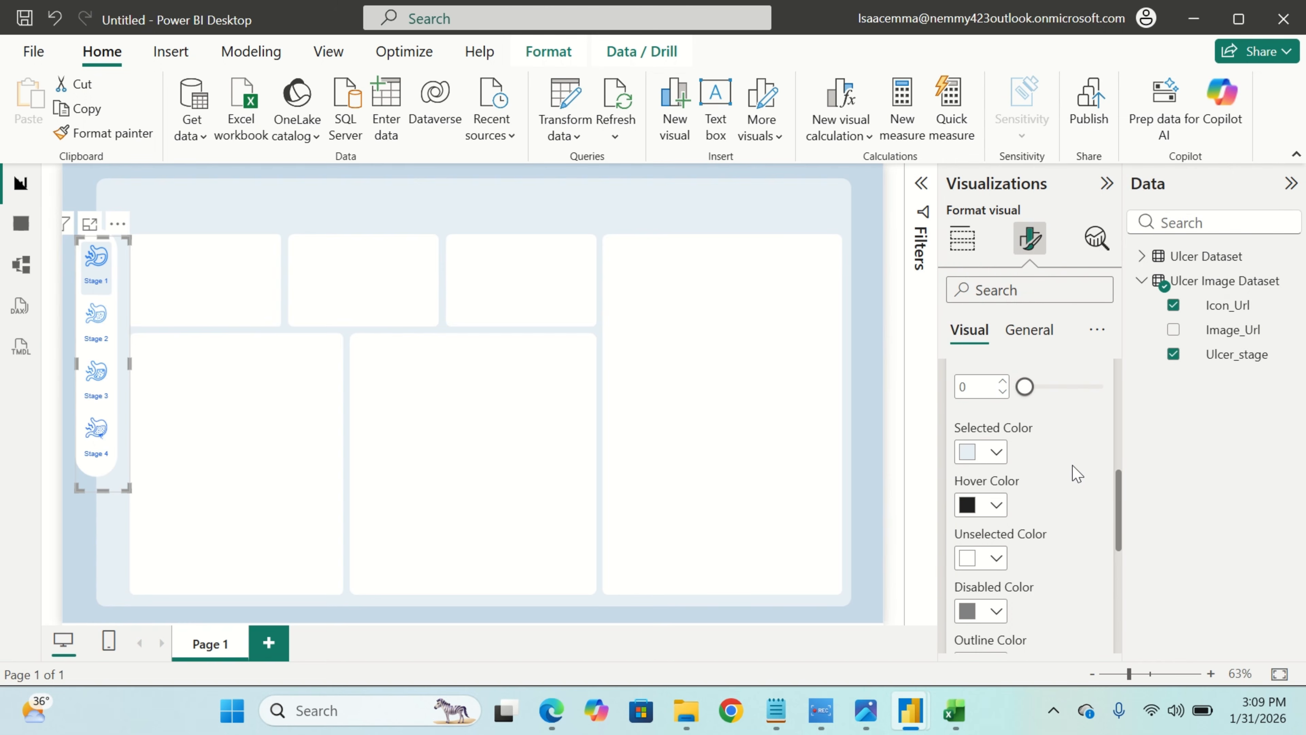
pyautogui.click(993, 455)
pyautogui.click(991, 455)
pyautogui.click(992, 505)
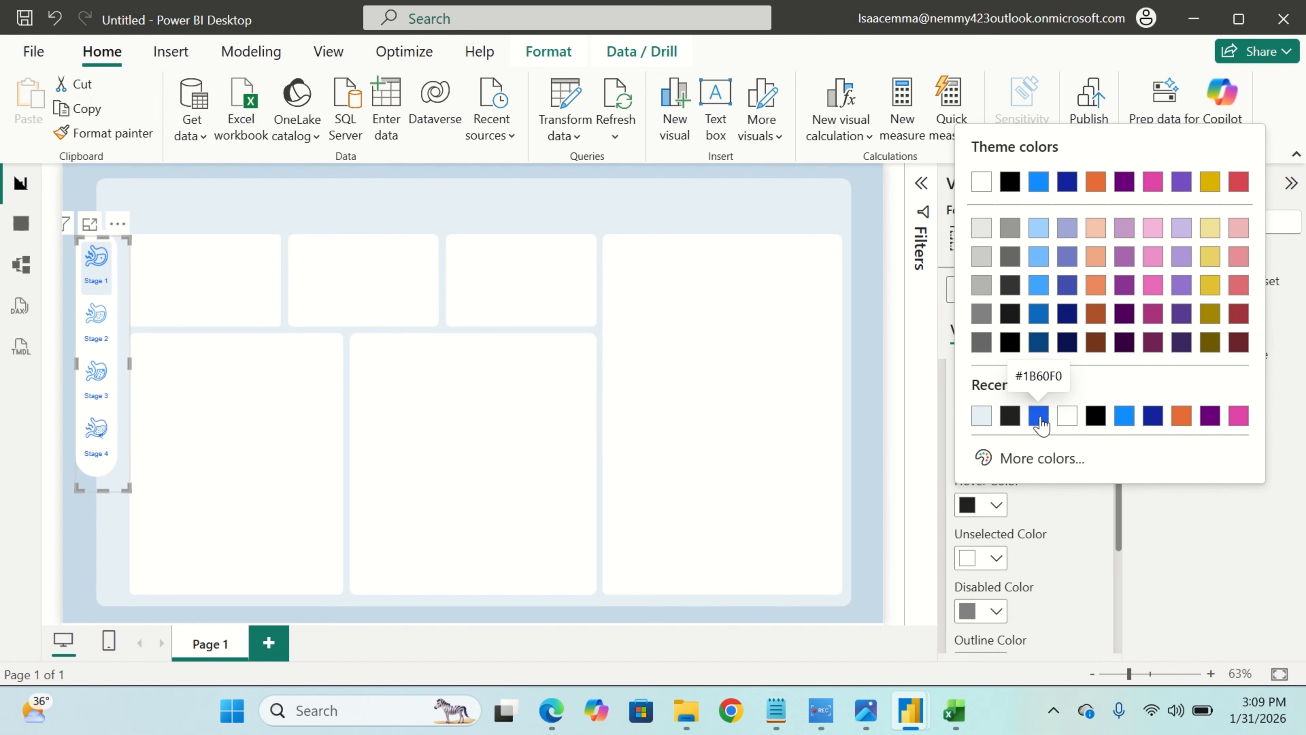
pyautogui.click(981, 415)
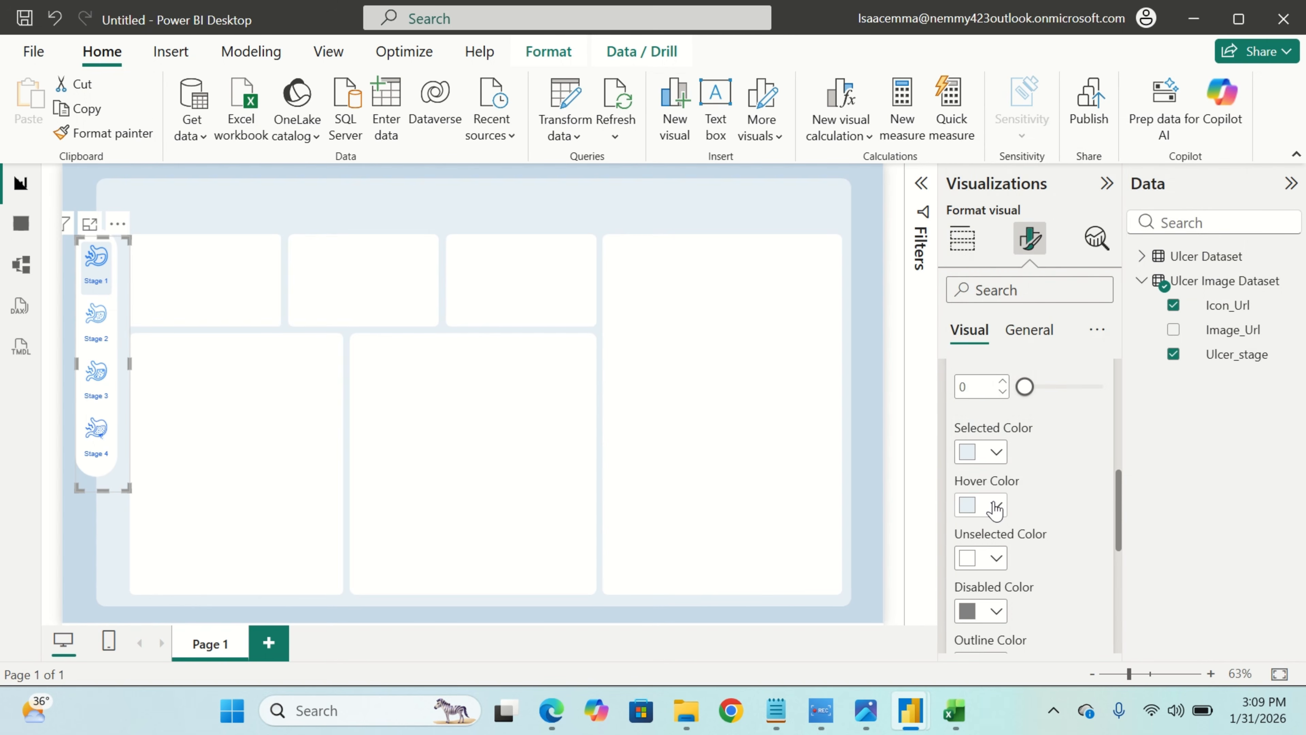
# Change the chiclets' hover color to the stronger light blue #8DC5FD and deselect the slicer.
pyautogui.click(993, 504)
pyautogui.click(1014, 458)
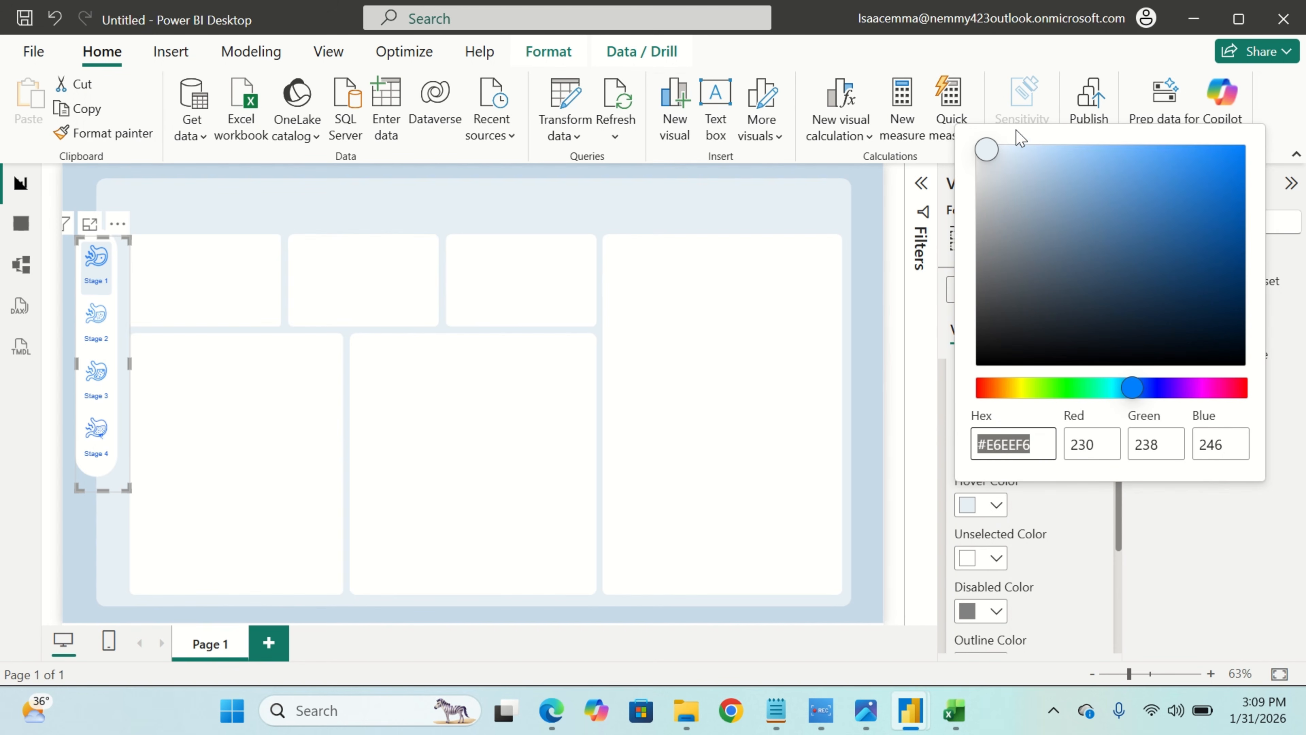
pyautogui.click(1087, 145)
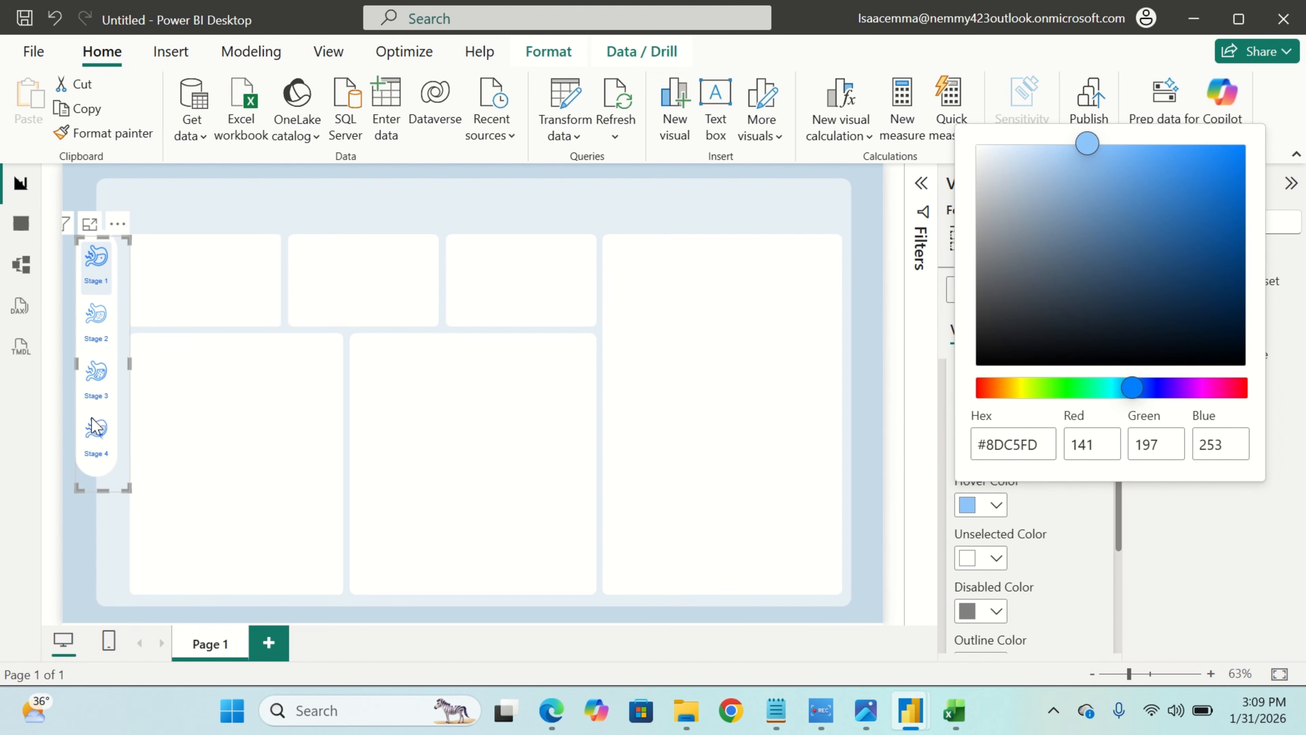
pyautogui.click(162, 359)
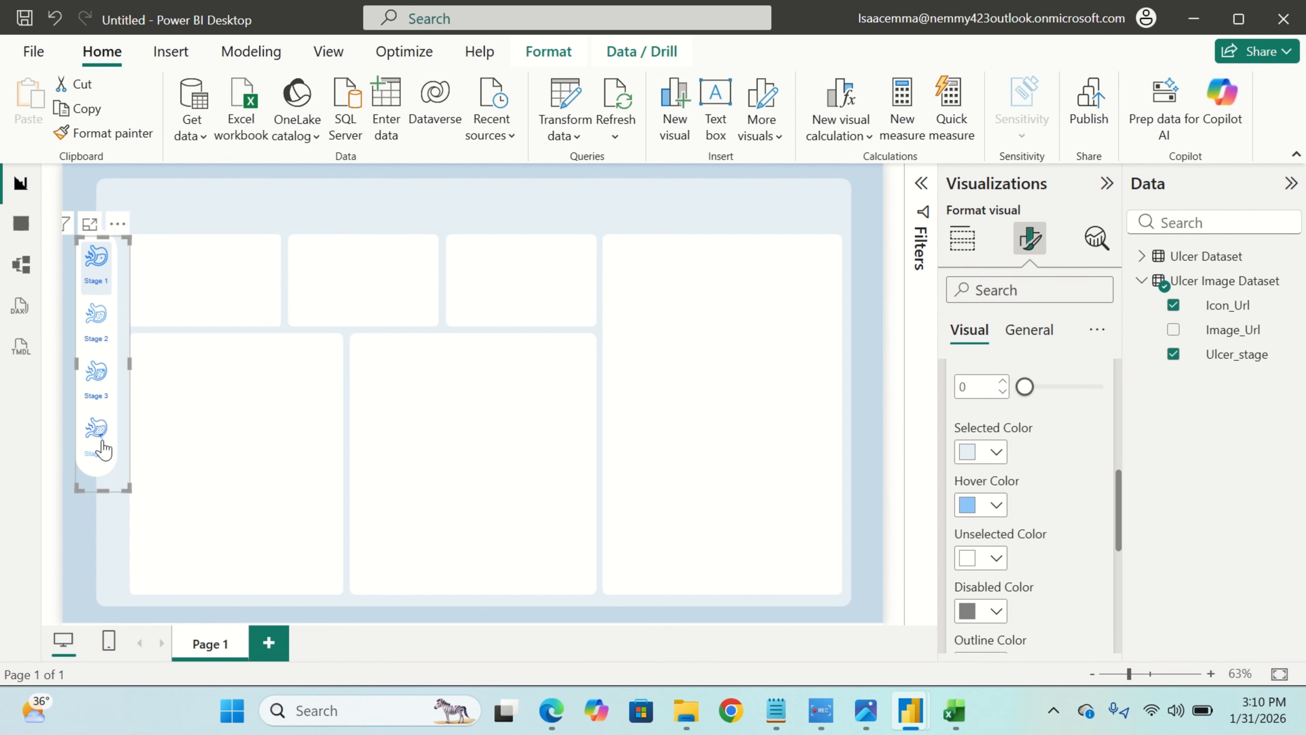
pyautogui.click(198, 404)
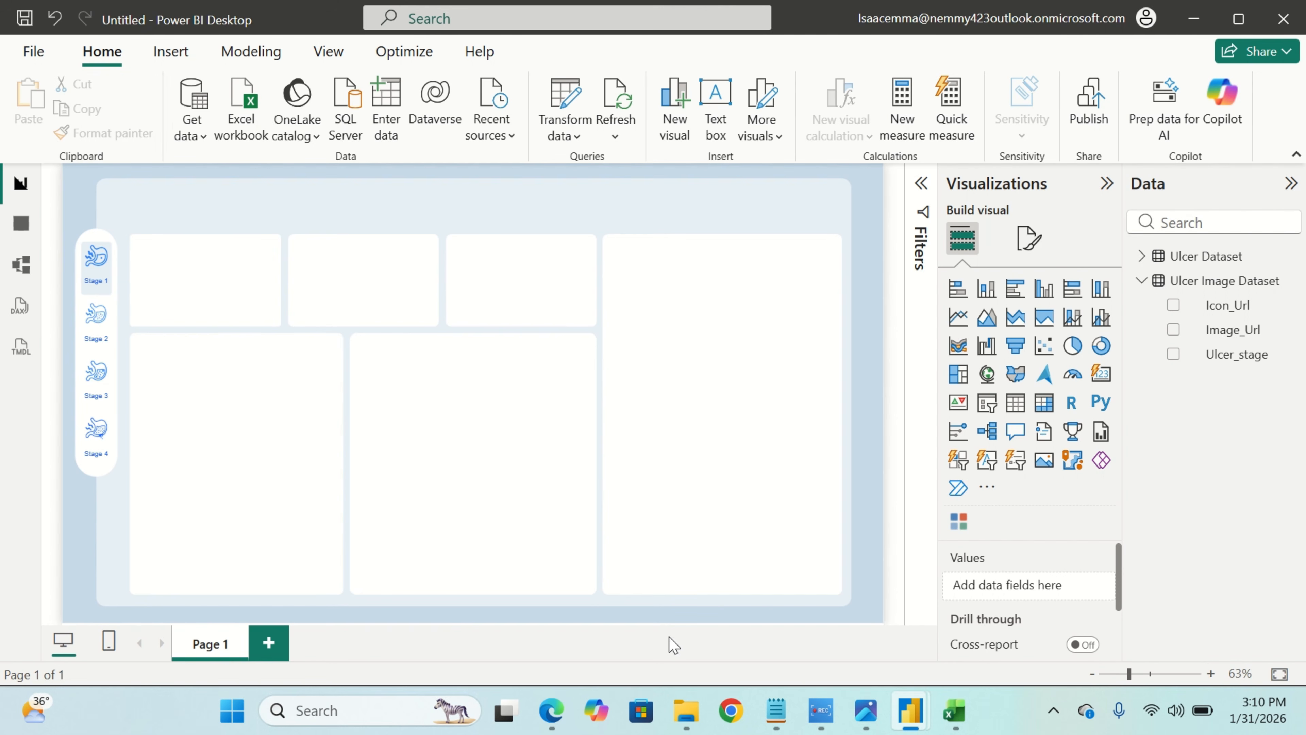
# Search the Power BI visuals gallery for "image" and add the Image by CloudScope visual to the report.
pyautogui.click(987, 488)
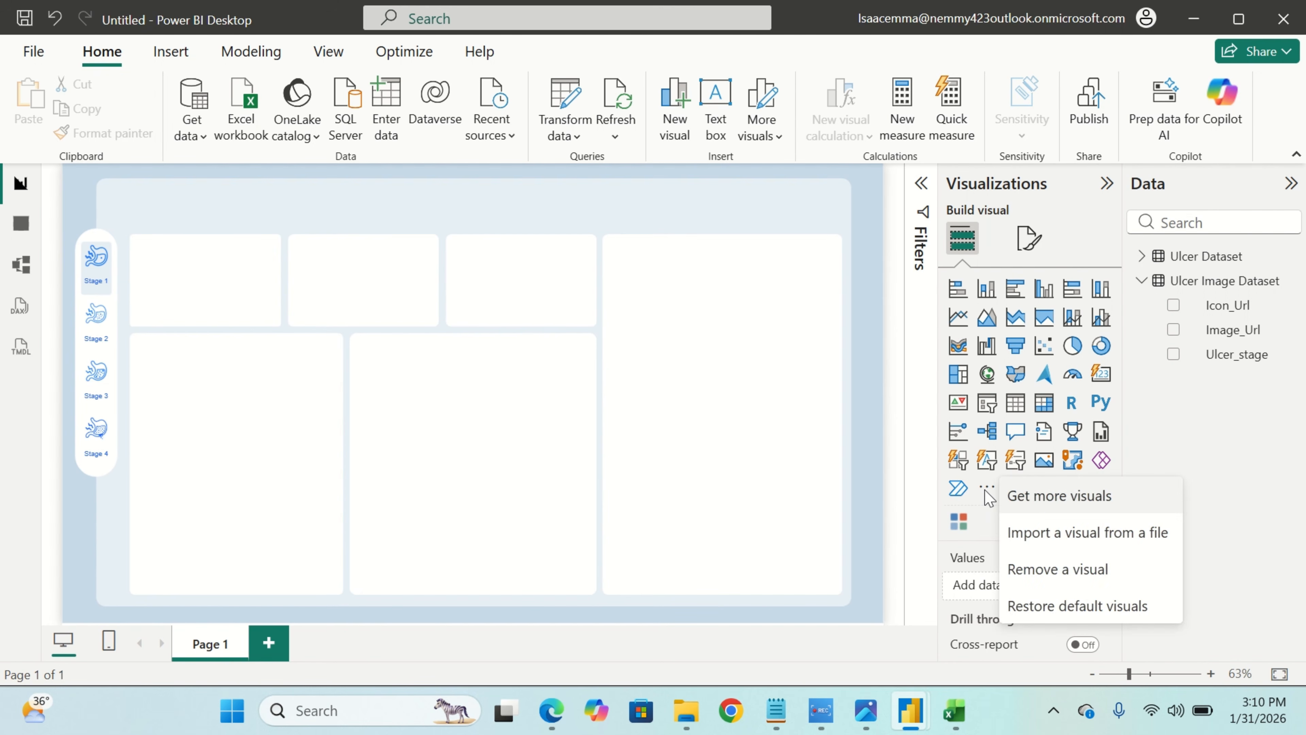
pyautogui.click(1035, 498)
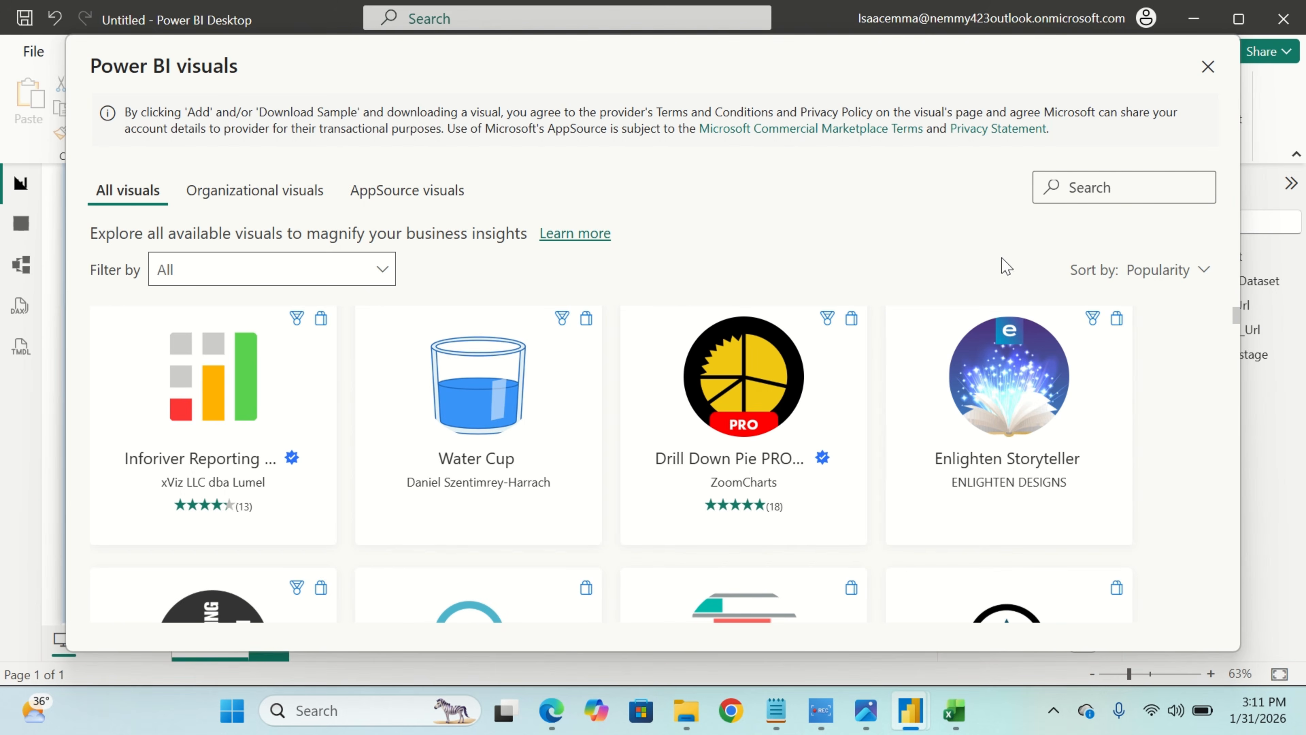
pyautogui.click(1123, 188)
pyautogui.write('image')
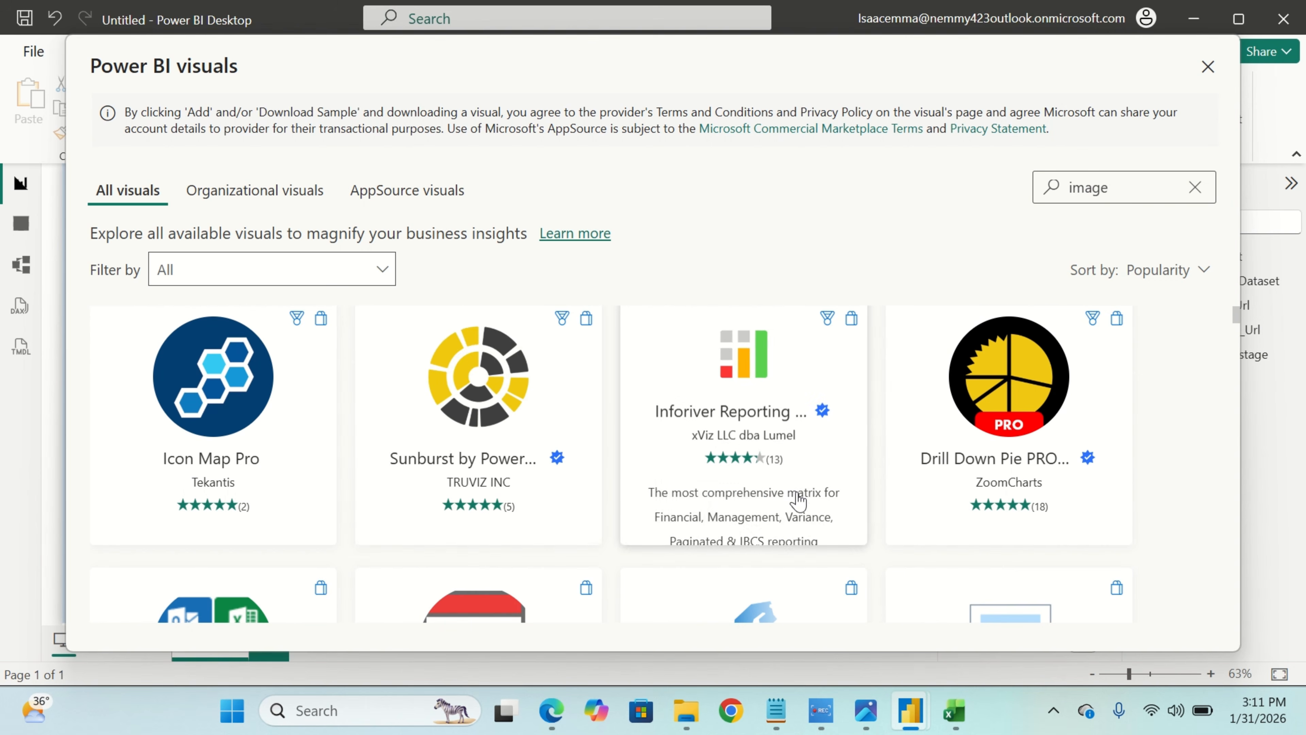
pyautogui.scroll(-3, 797, 502)
pyautogui.scroll(-1, 798, 502)
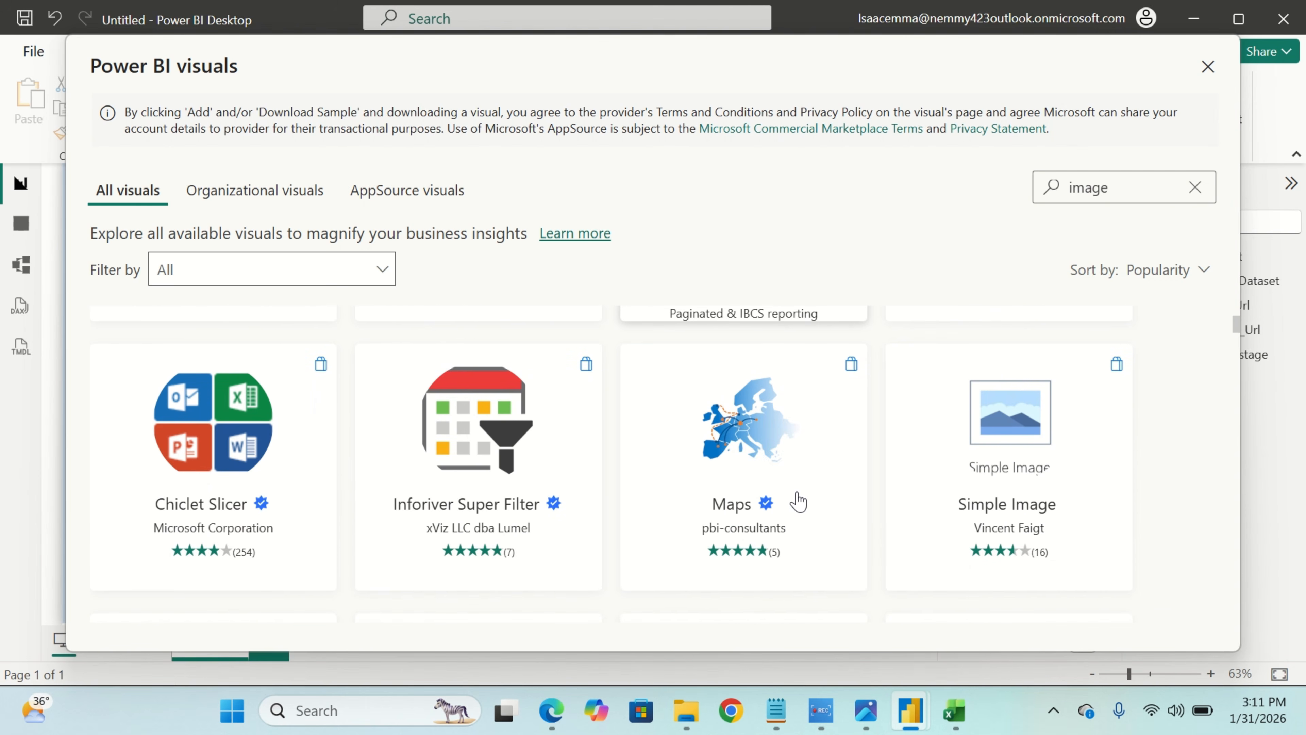
pyautogui.scroll(-4, 798, 501)
pyautogui.scroll(-2, 799, 502)
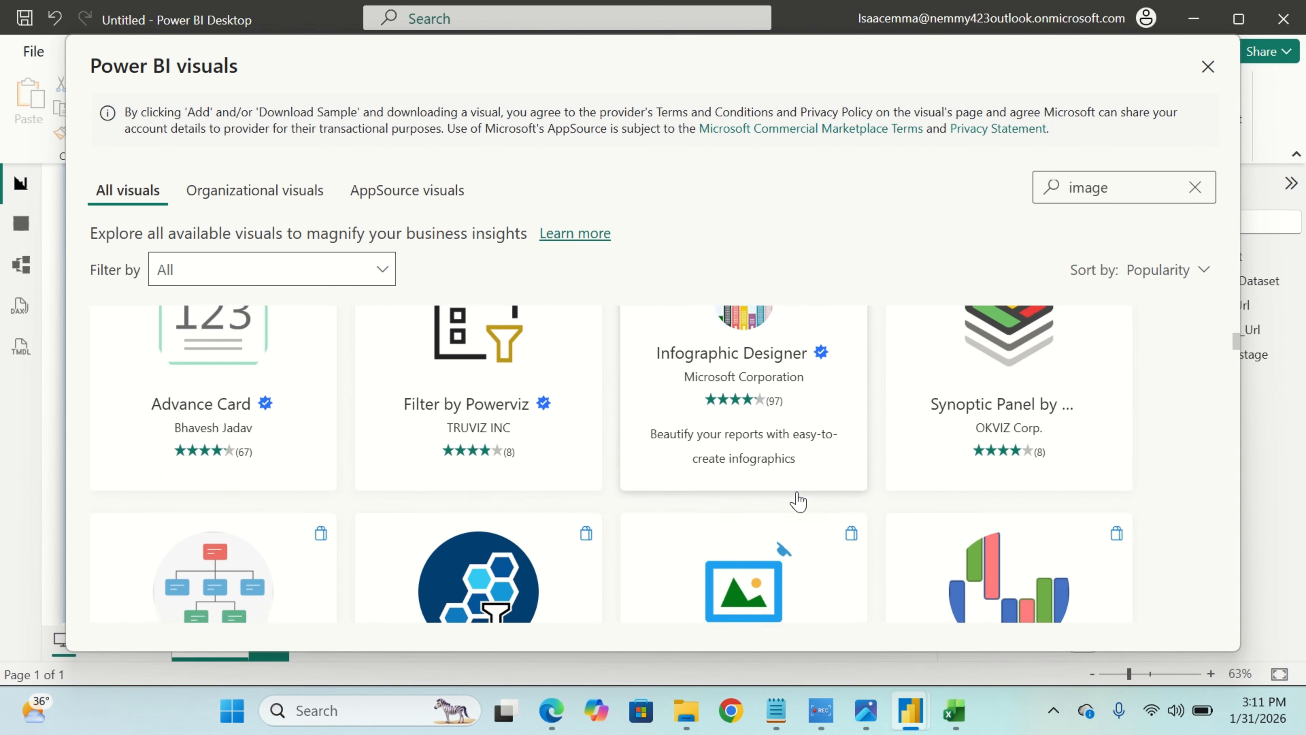
pyautogui.scroll(-4, 799, 501)
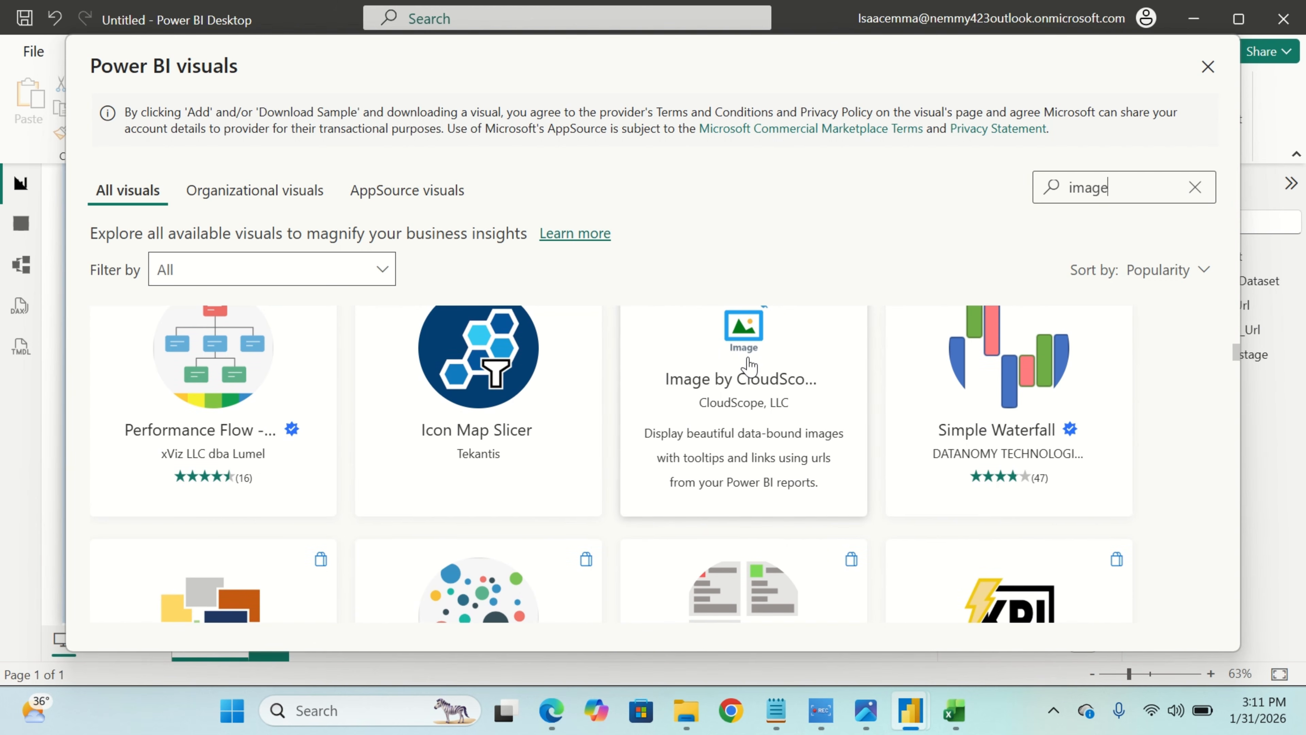
pyautogui.click(750, 404)
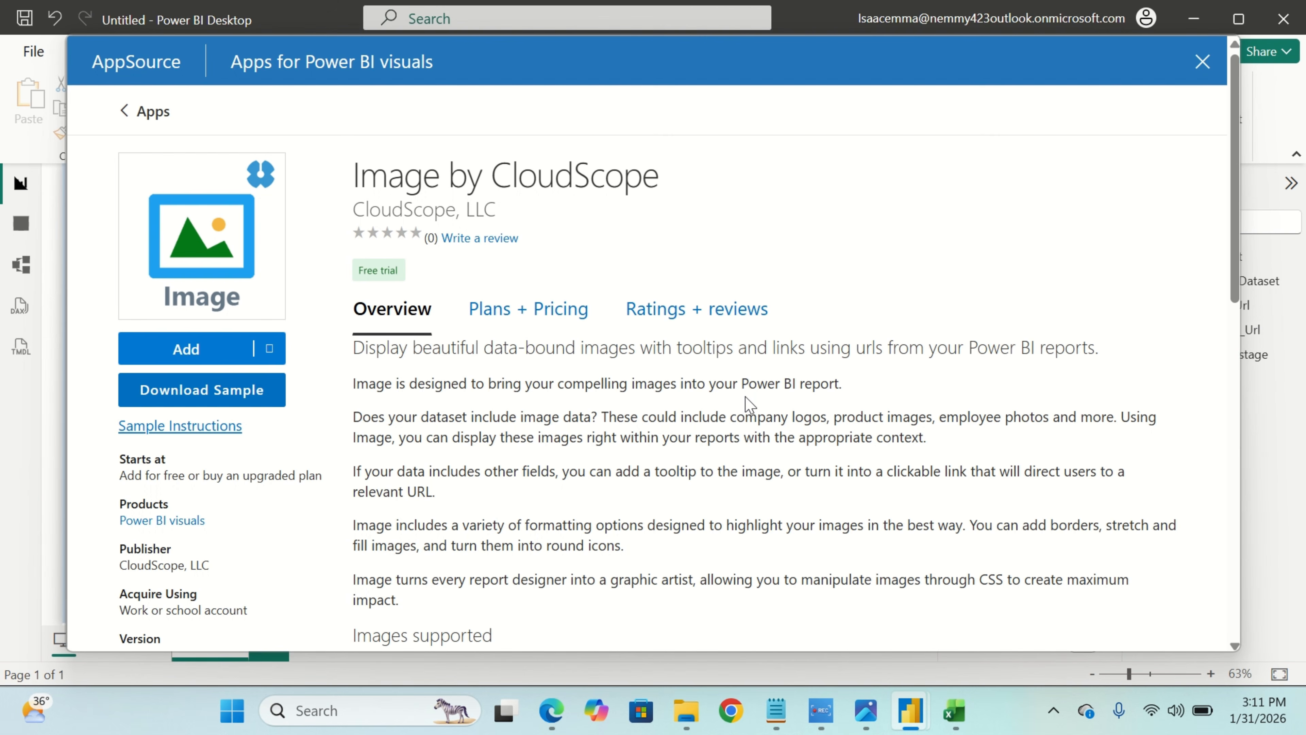
pyautogui.click(165, 359)
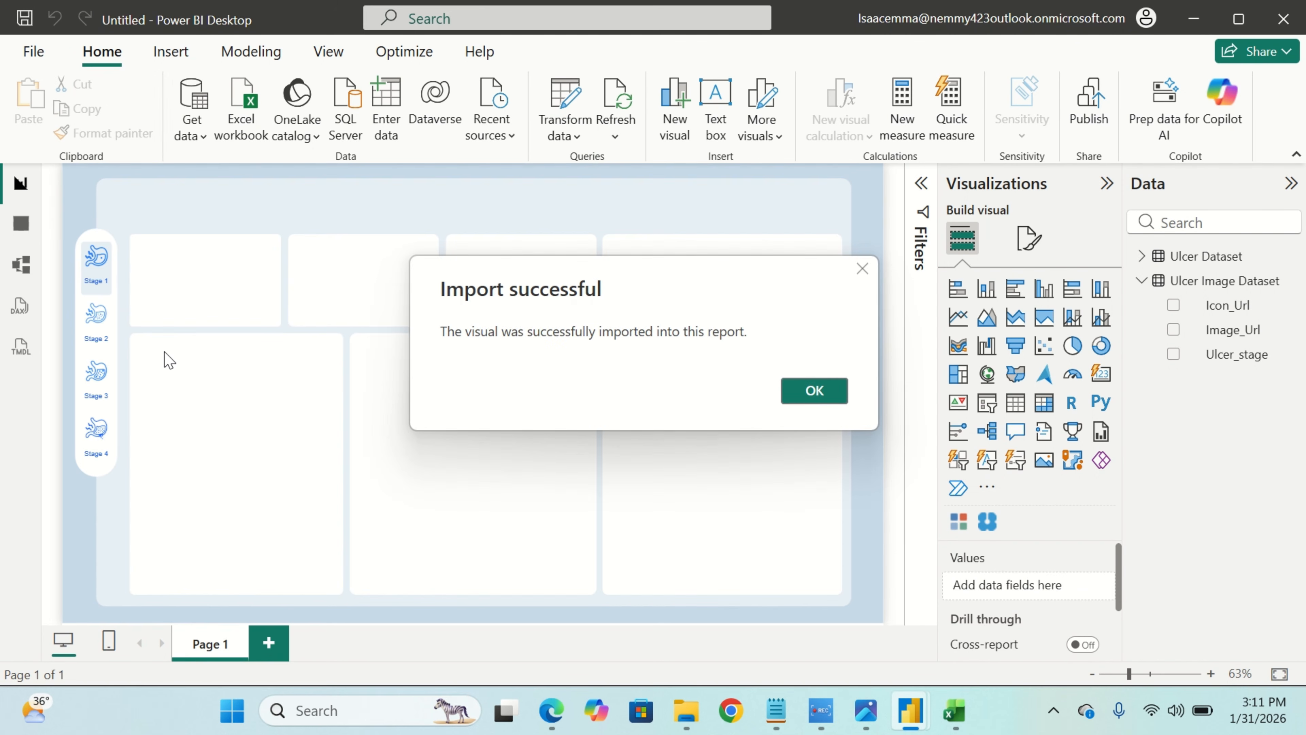
# Insert the CloudScope Image visual on the page and size it to the lower middle panel of the canvas.
pyautogui.click(818, 392)
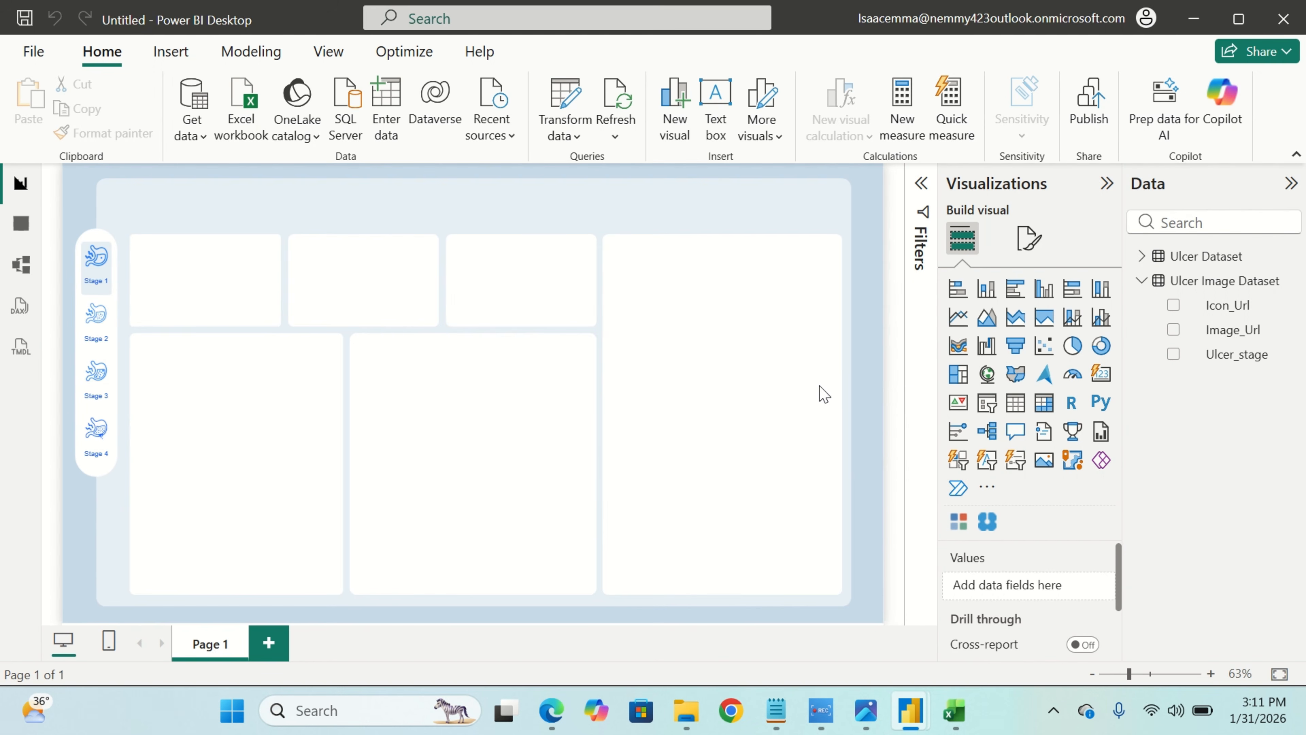
pyautogui.click(987, 522)
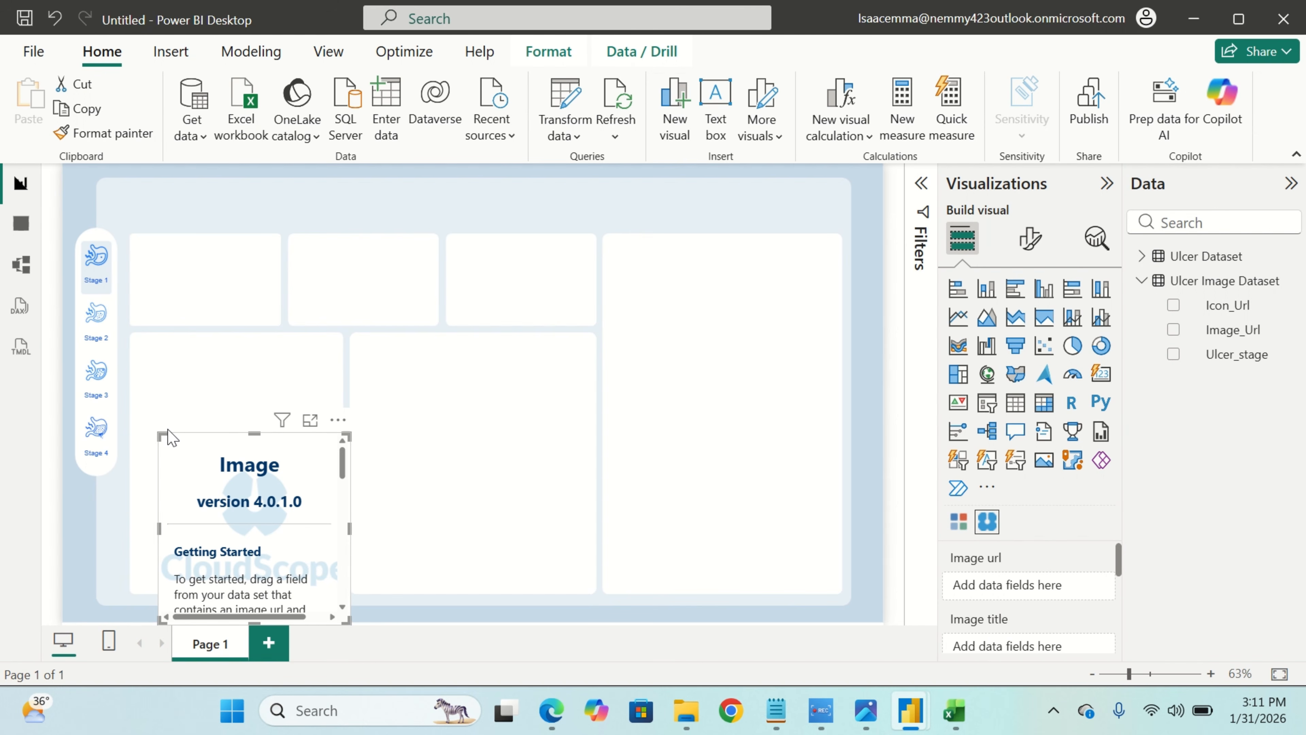
pyautogui.click(177, 440)
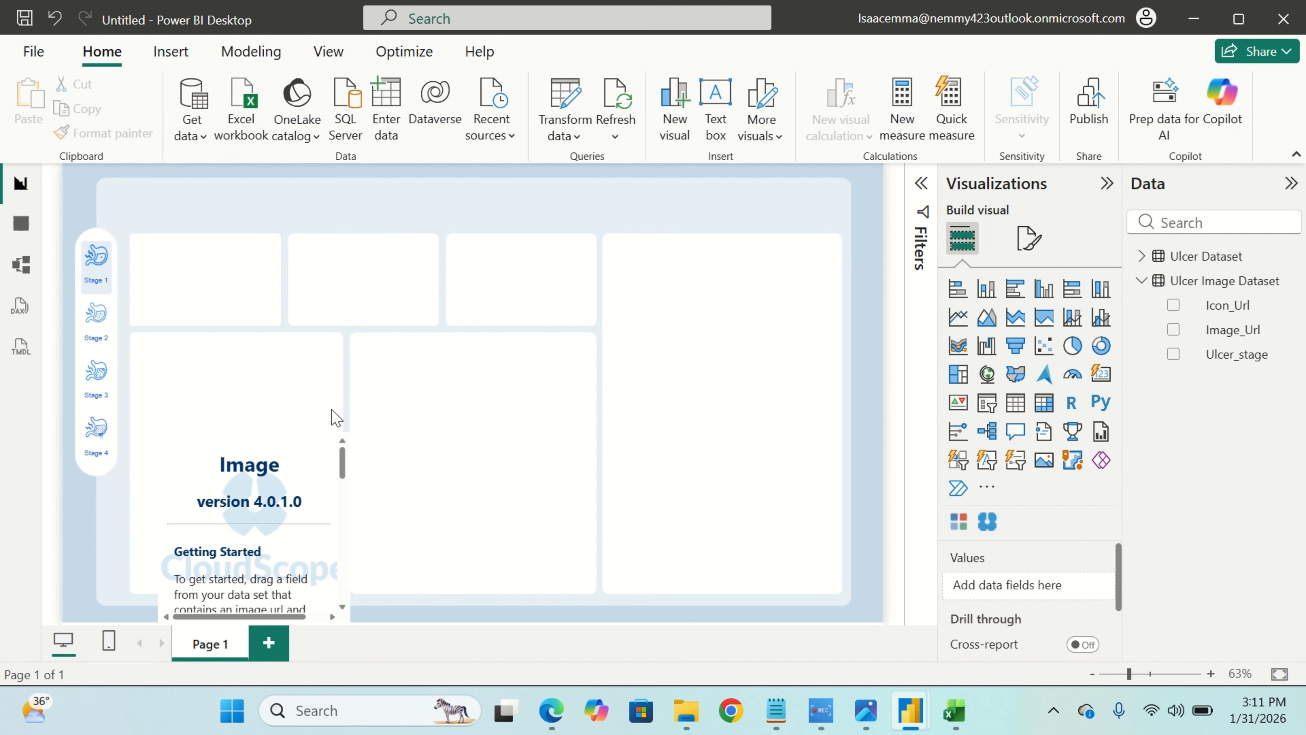
pyautogui.click(275, 447)
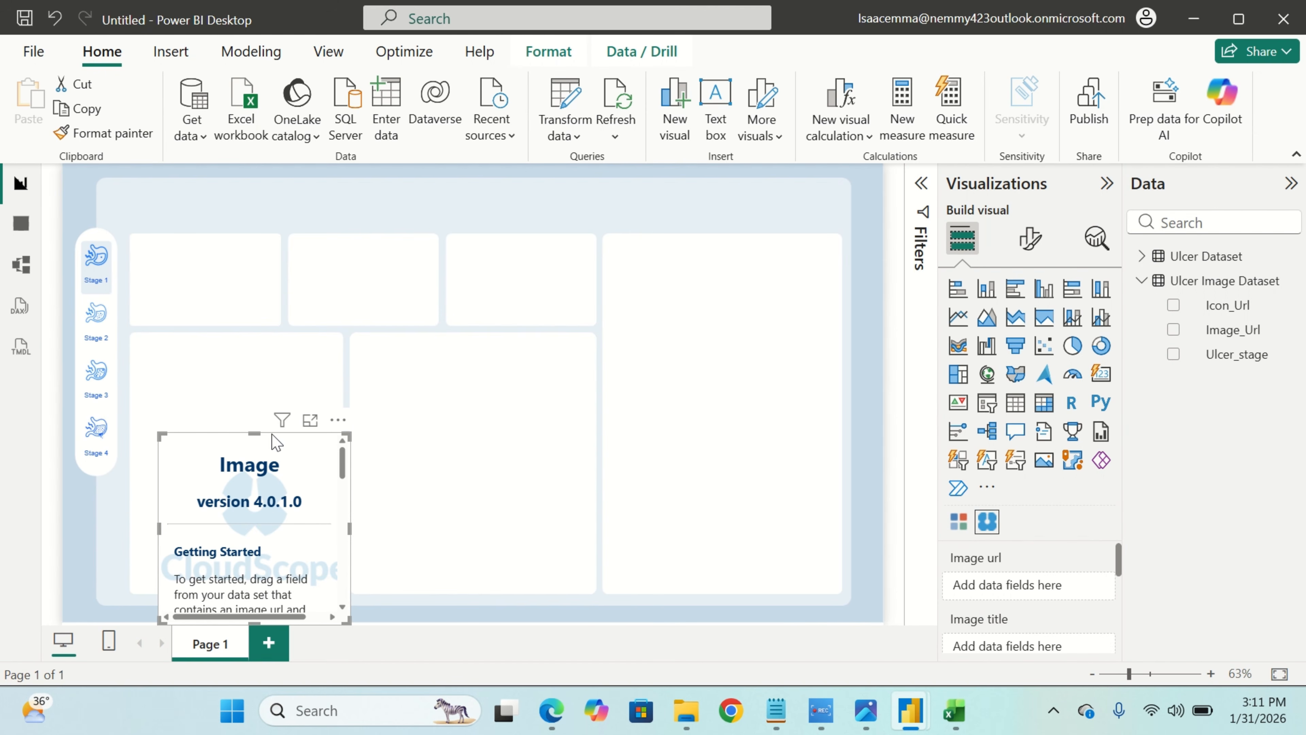
pyautogui.moveTo(275, 440); pyautogui.dragTo(471, 344)
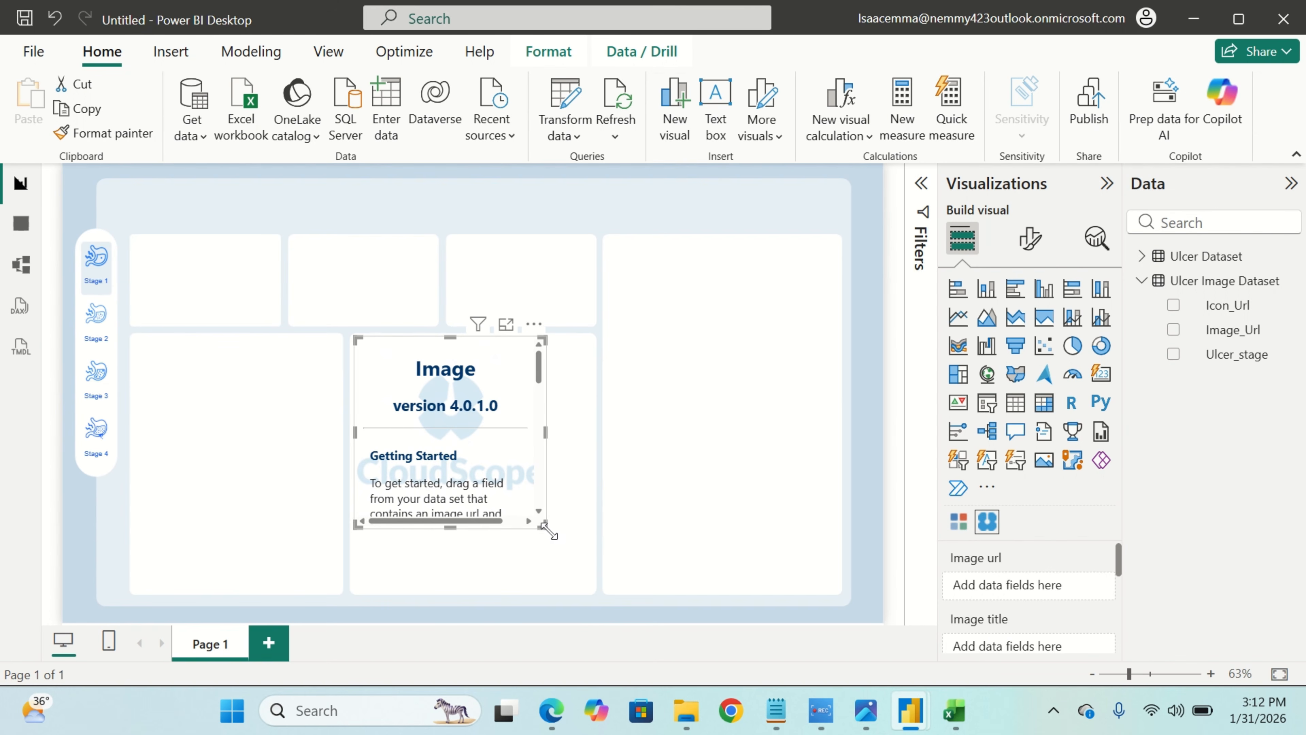
pyautogui.moveTo(544, 526); pyautogui.dragTo(591, 594)
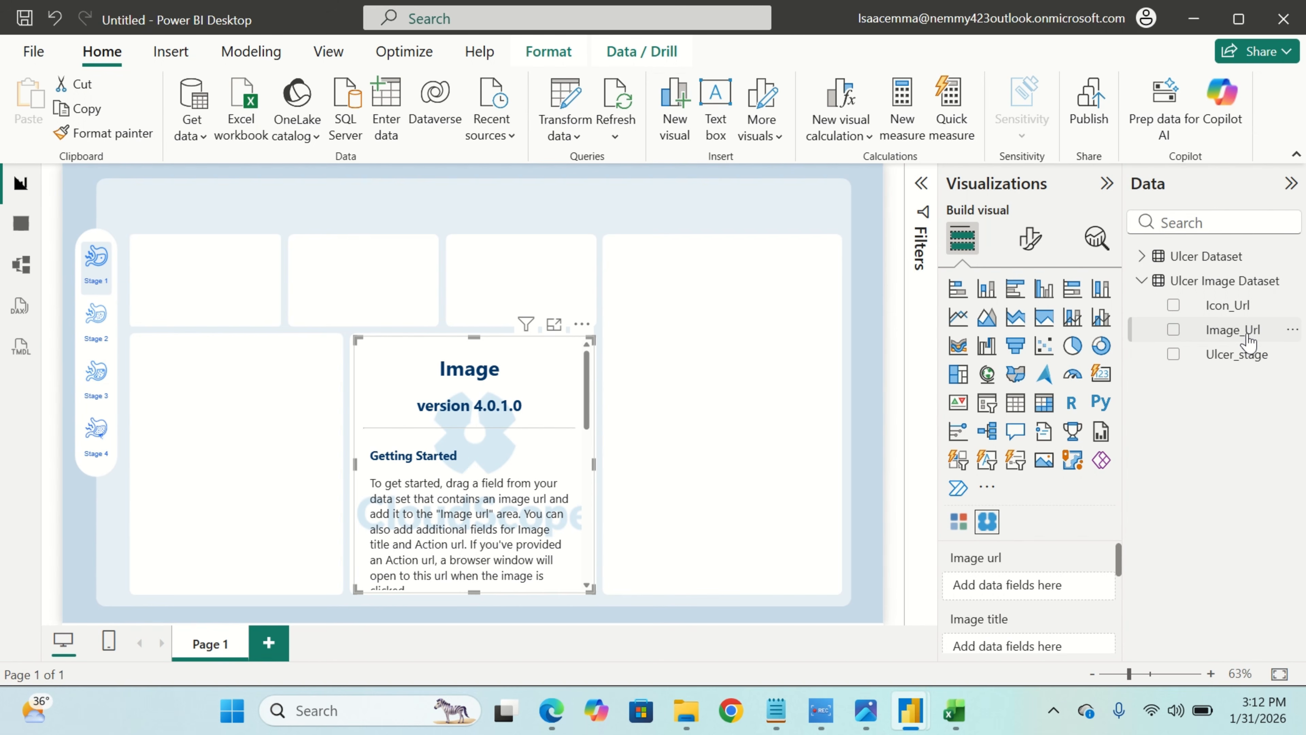
# Assign the Image_Url field as the visual's image URL and set its image fit to Fill.
pyautogui.moveTo(1249, 341); pyautogui.dragTo(1050, 603)
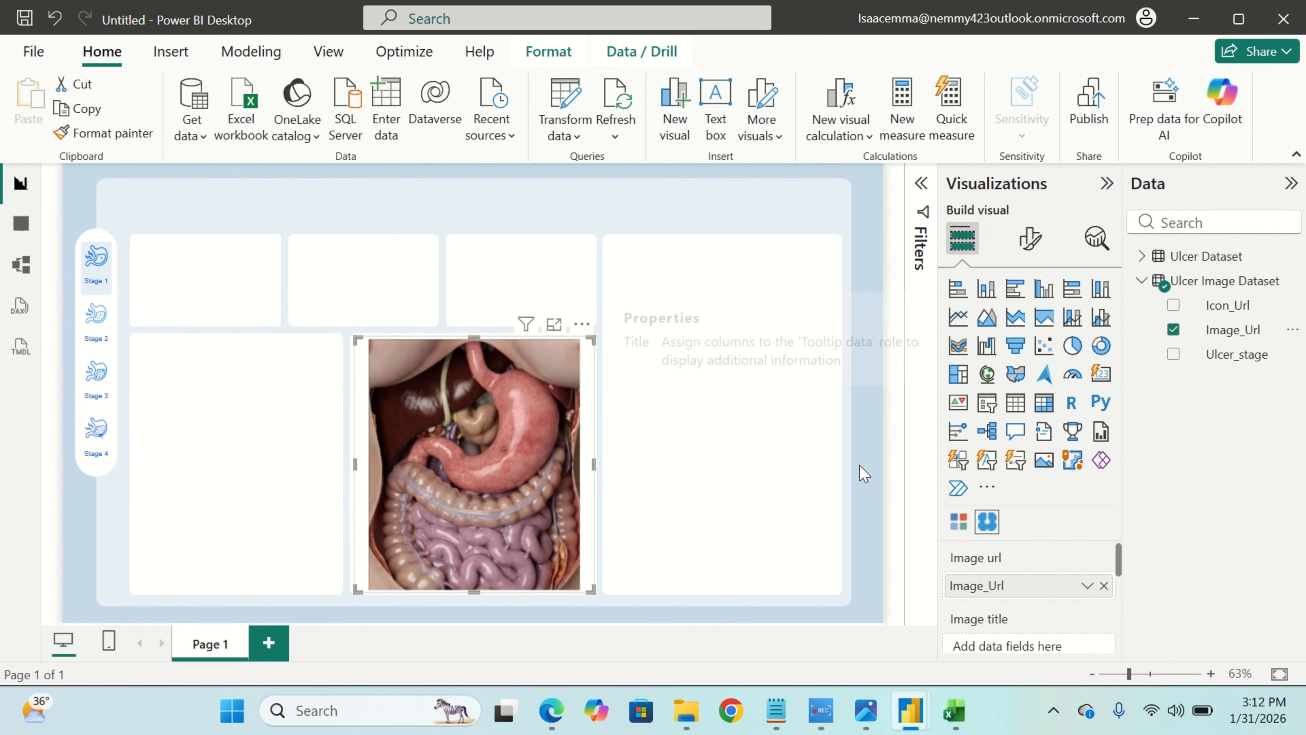
pyautogui.click(1029, 247)
pyautogui.click(994, 391)
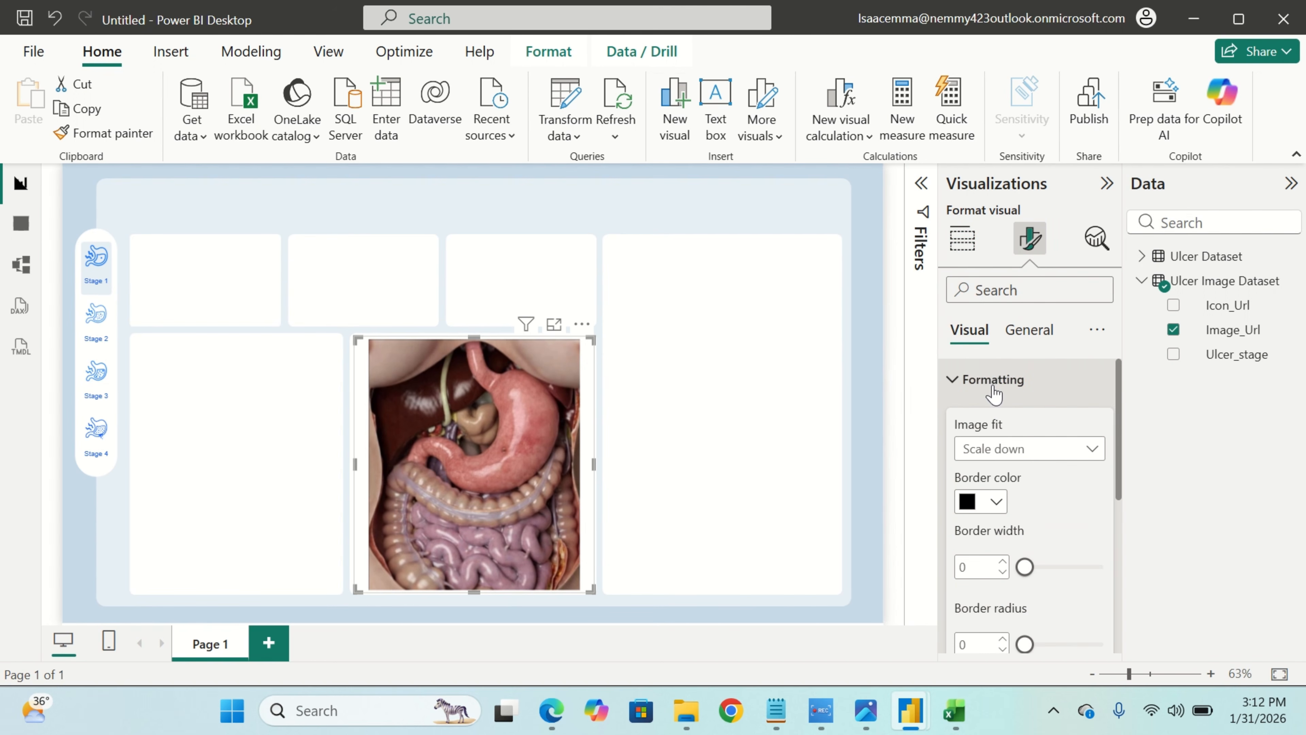
pyautogui.click(1017, 452)
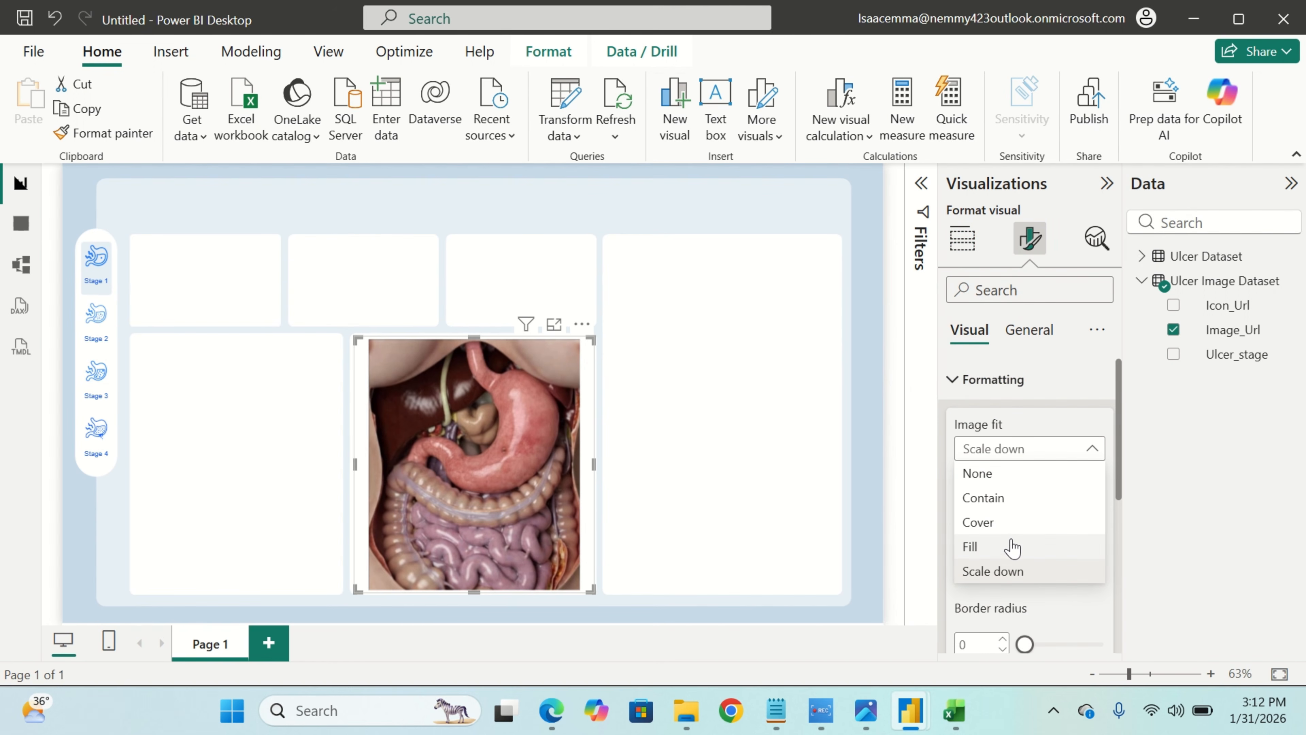
pyautogui.click(1010, 548)
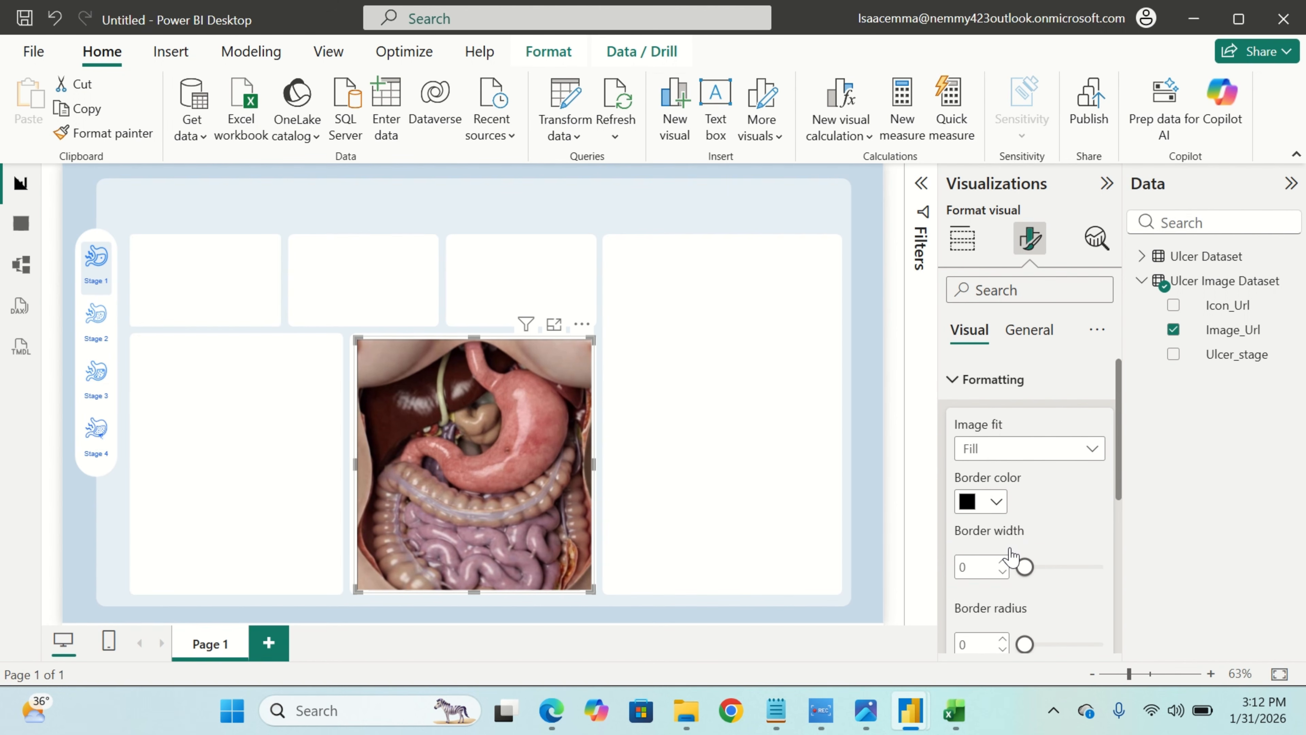
# Set the image visual's border radius to 10.
pyautogui.scroll(-1, 1043, 552)
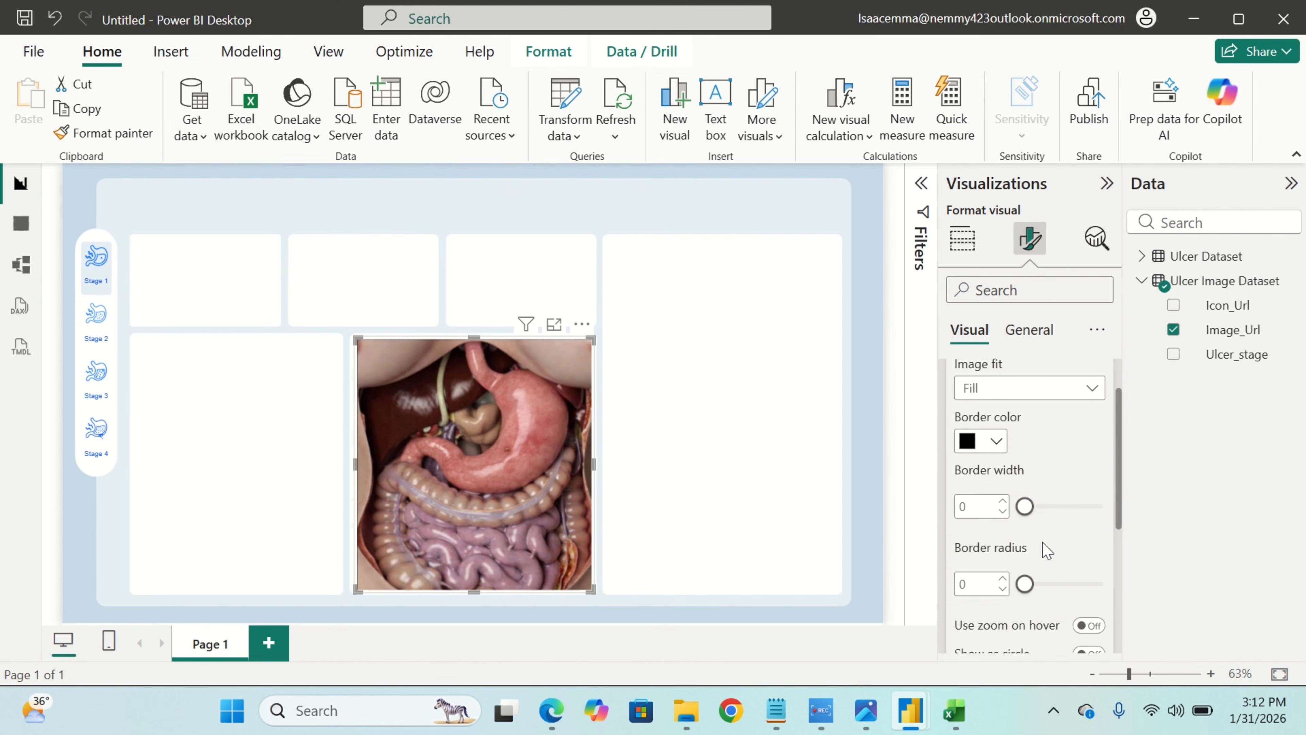
pyautogui.scroll(-1, 1045, 550)
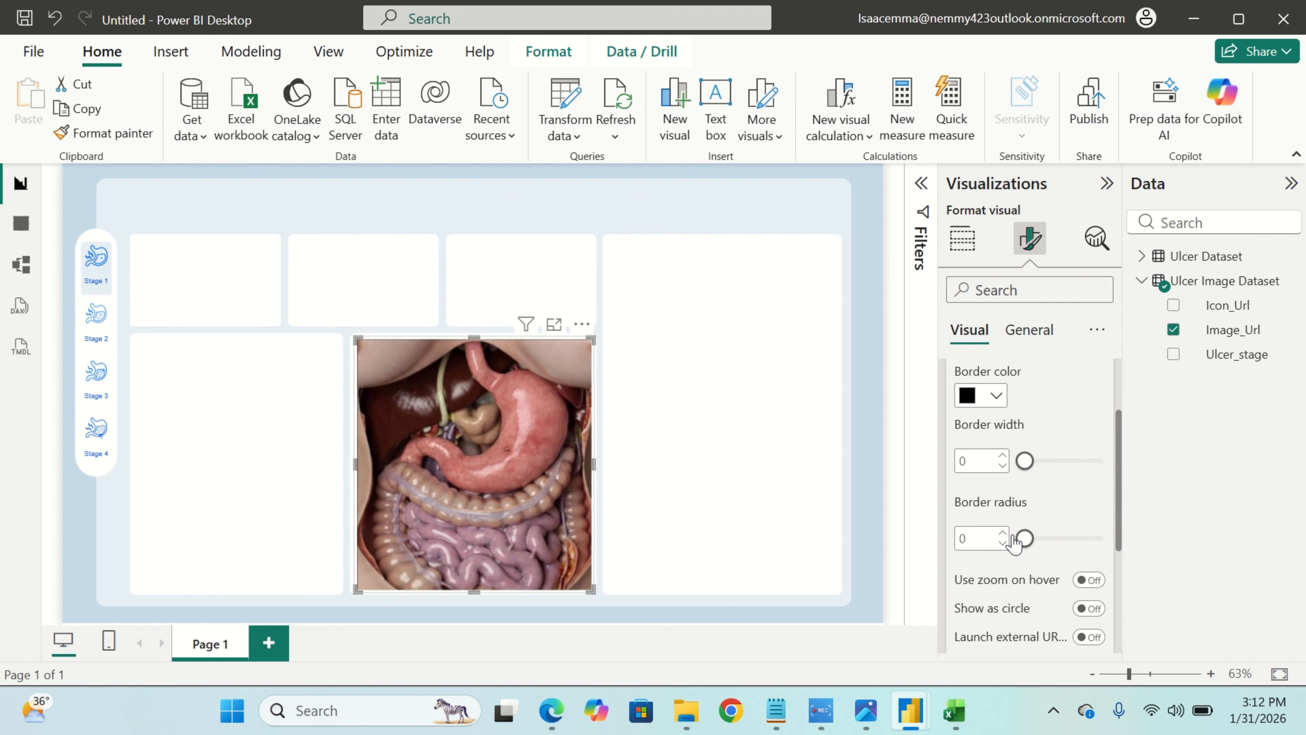
pyautogui.click(1003, 534)
pyautogui.click(1004, 534)
pyautogui.click(1004, 534)
pyautogui.click(1004, 534)
pyautogui.click(1003, 534)
# Enable zoom on hover for the image visual.
pyautogui.scroll(-2, 1058, 560)
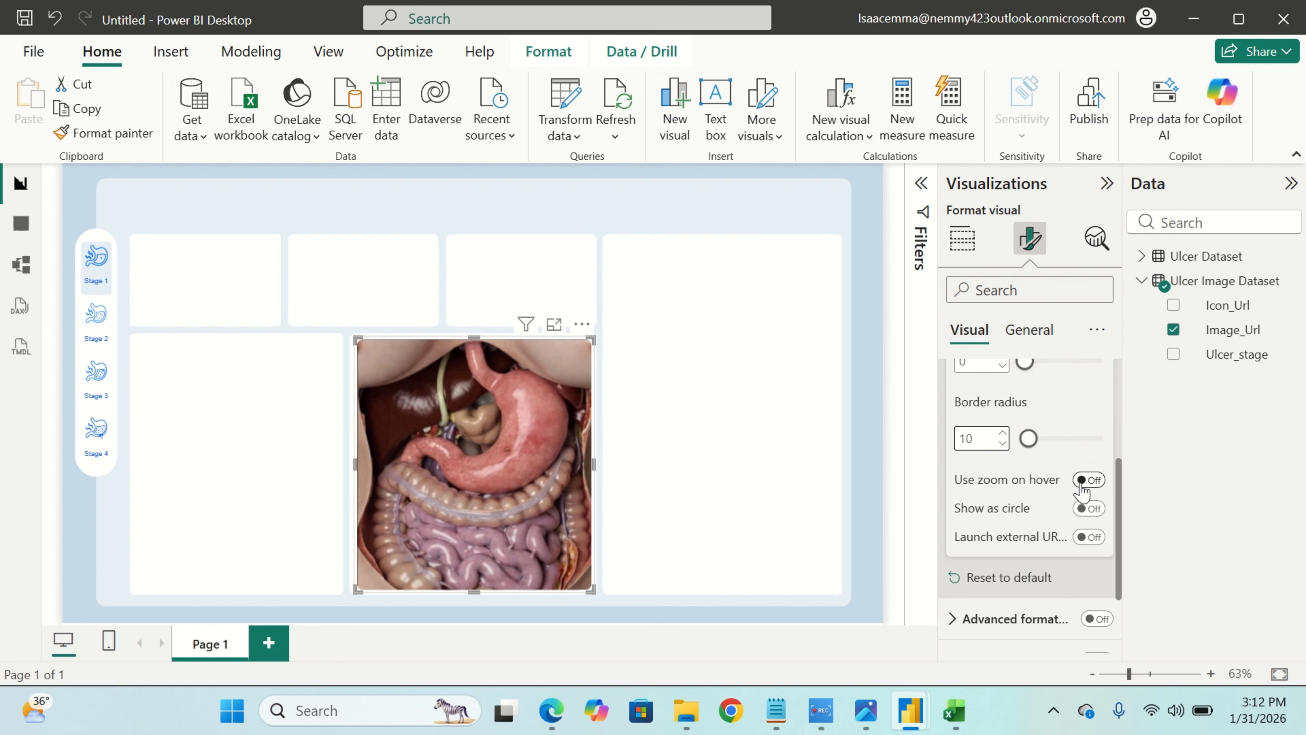
pyautogui.click(1085, 480)
pyautogui.scroll(-3, 1007, 560)
pyautogui.scroll(2, 1005, 561)
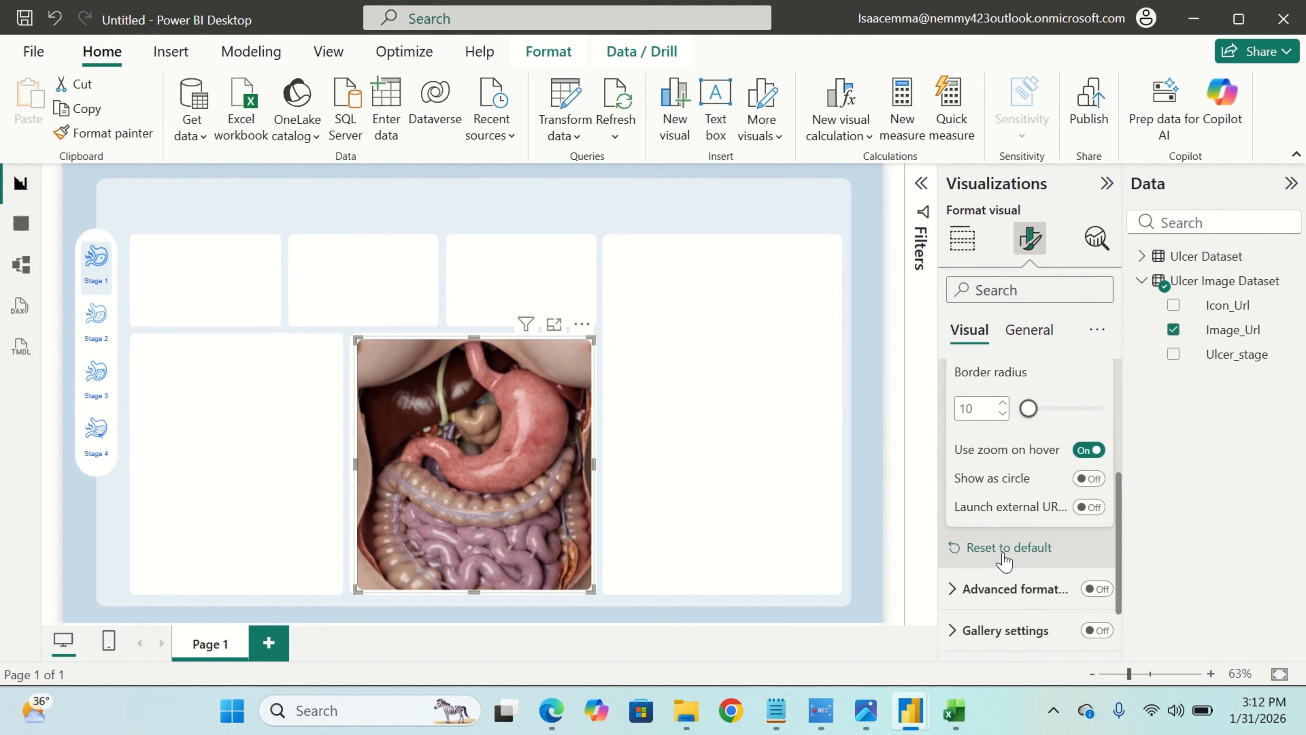
pyautogui.scroll(1, 1005, 558)
pyautogui.scroll(3, 1006, 556)
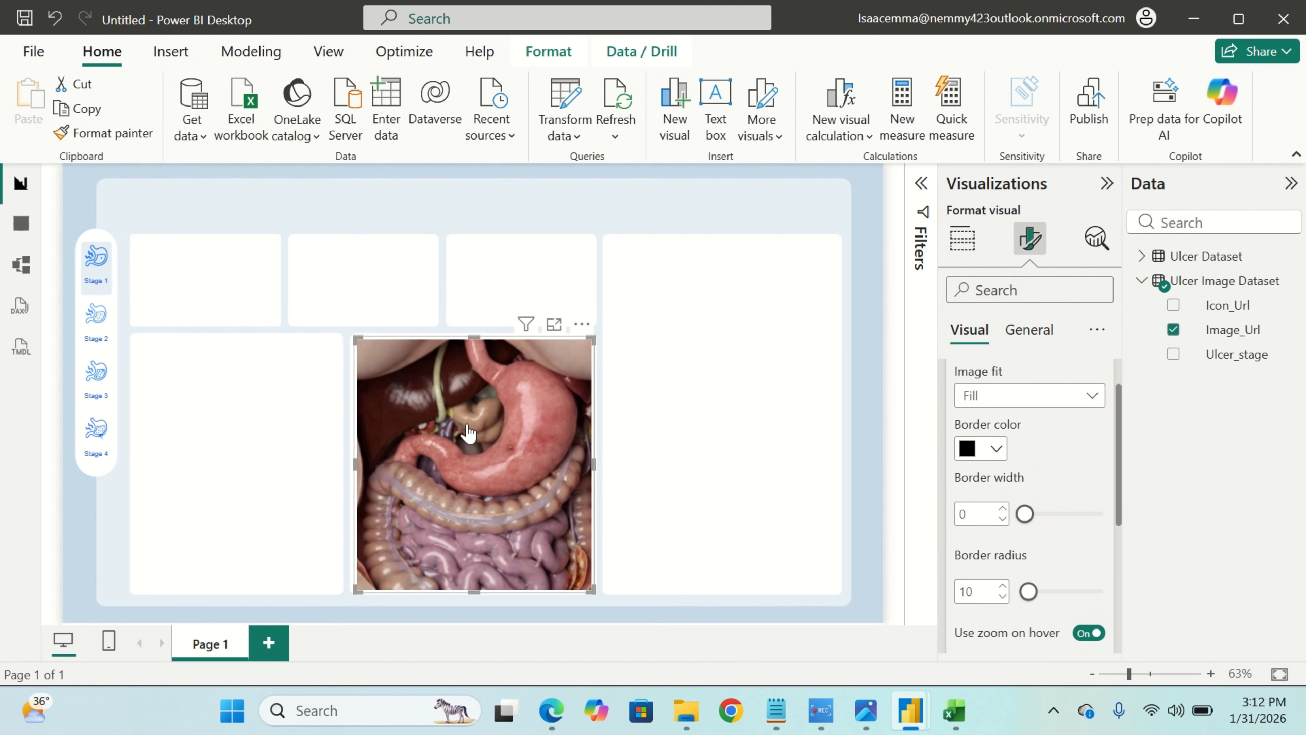
# Find the tooltip settings of the image visual, turn its tooltips off and deselect the visual.
pyautogui.click(1049, 291)
pyautogui.write('tool')
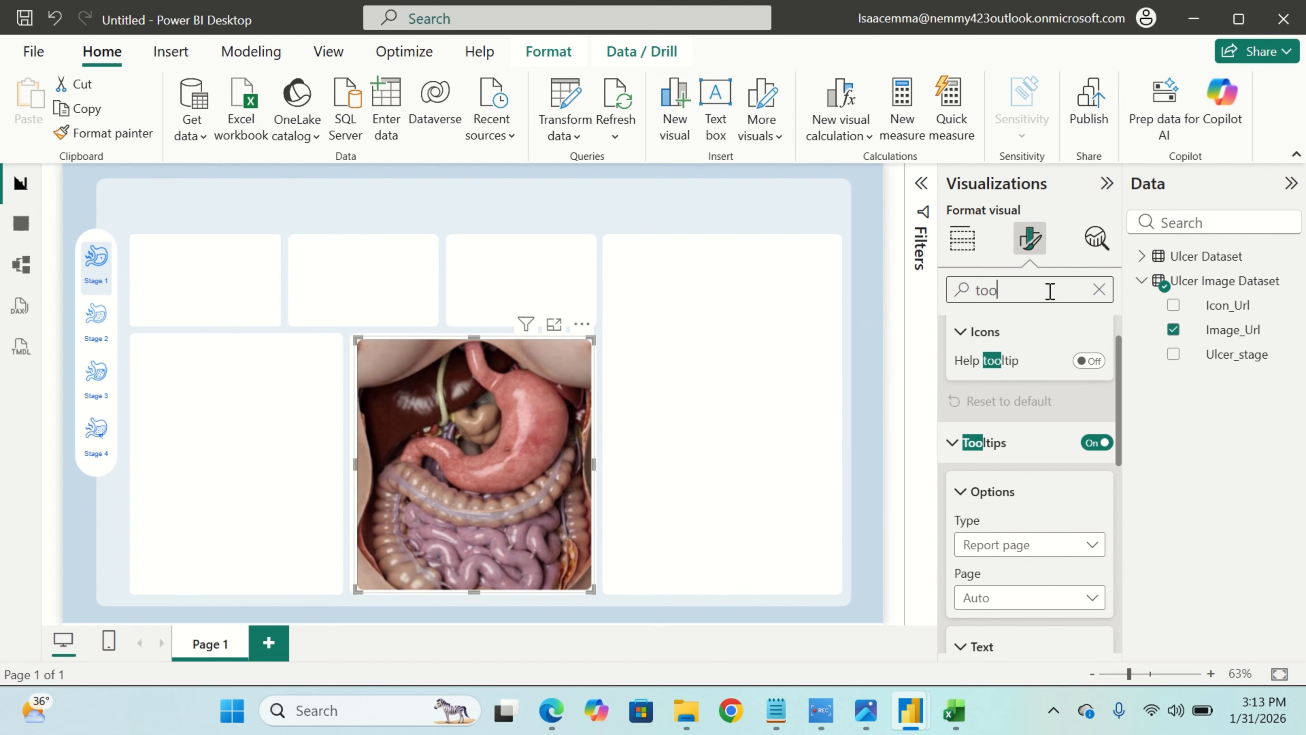
pyautogui.click(1099, 444)
pyautogui.click(639, 409)
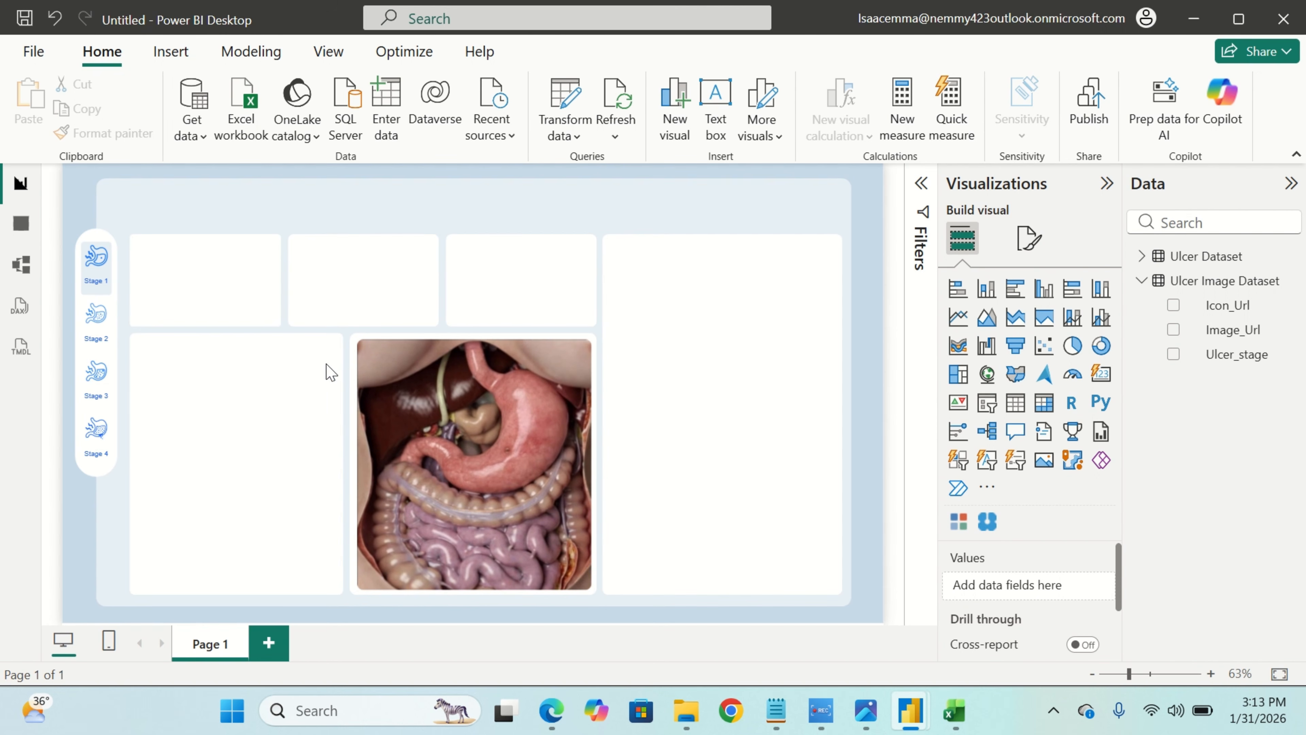
# Extend the image visual's upper-left corner slightly outward and turn off its background effect.
pyautogui.click(354, 334)
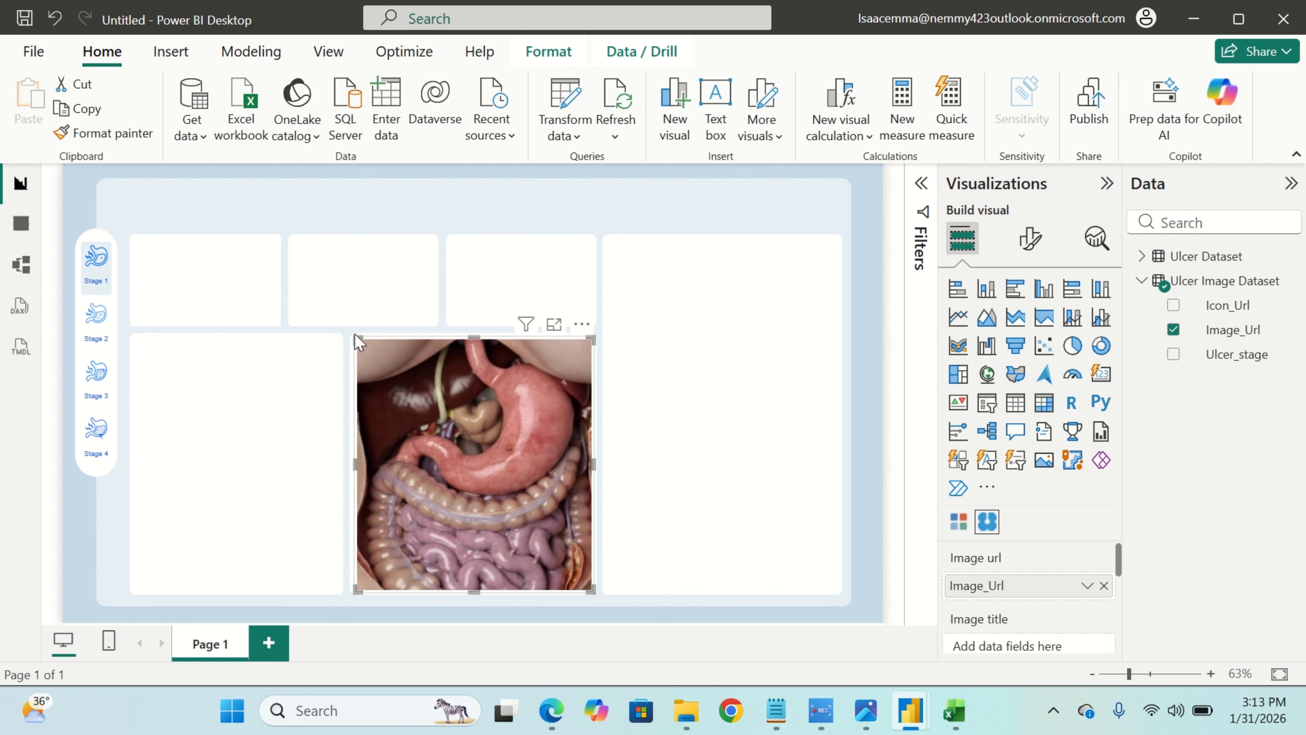
pyautogui.moveTo(354, 335); pyautogui.dragTo(353, 335)
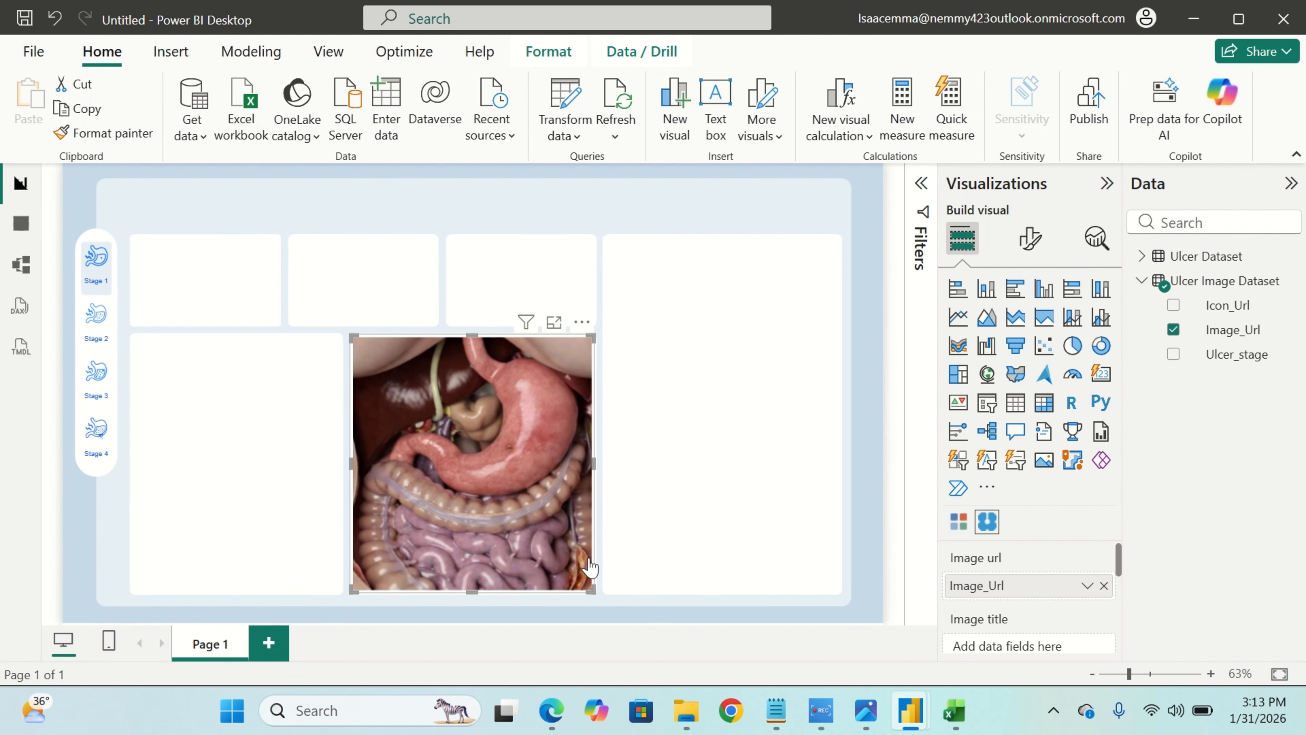
pyautogui.click(1030, 240)
pyautogui.click(1044, 342)
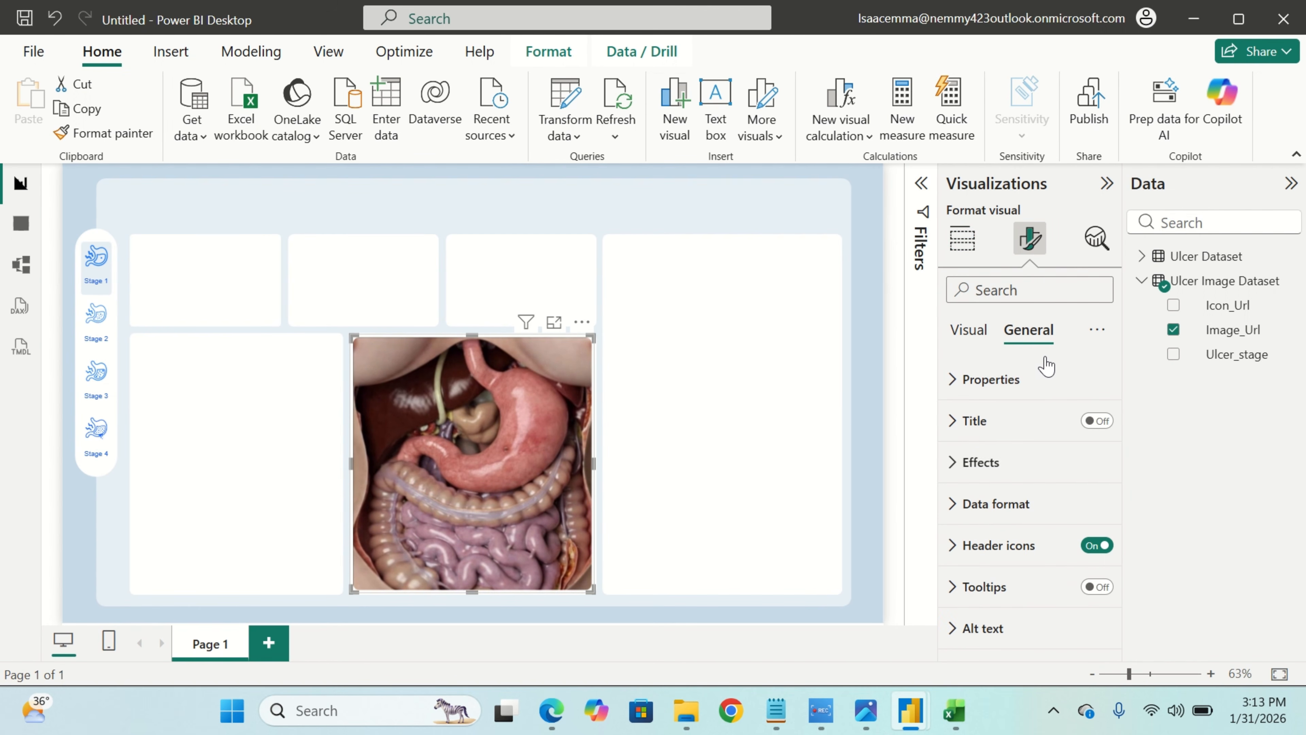
pyautogui.click(1037, 457)
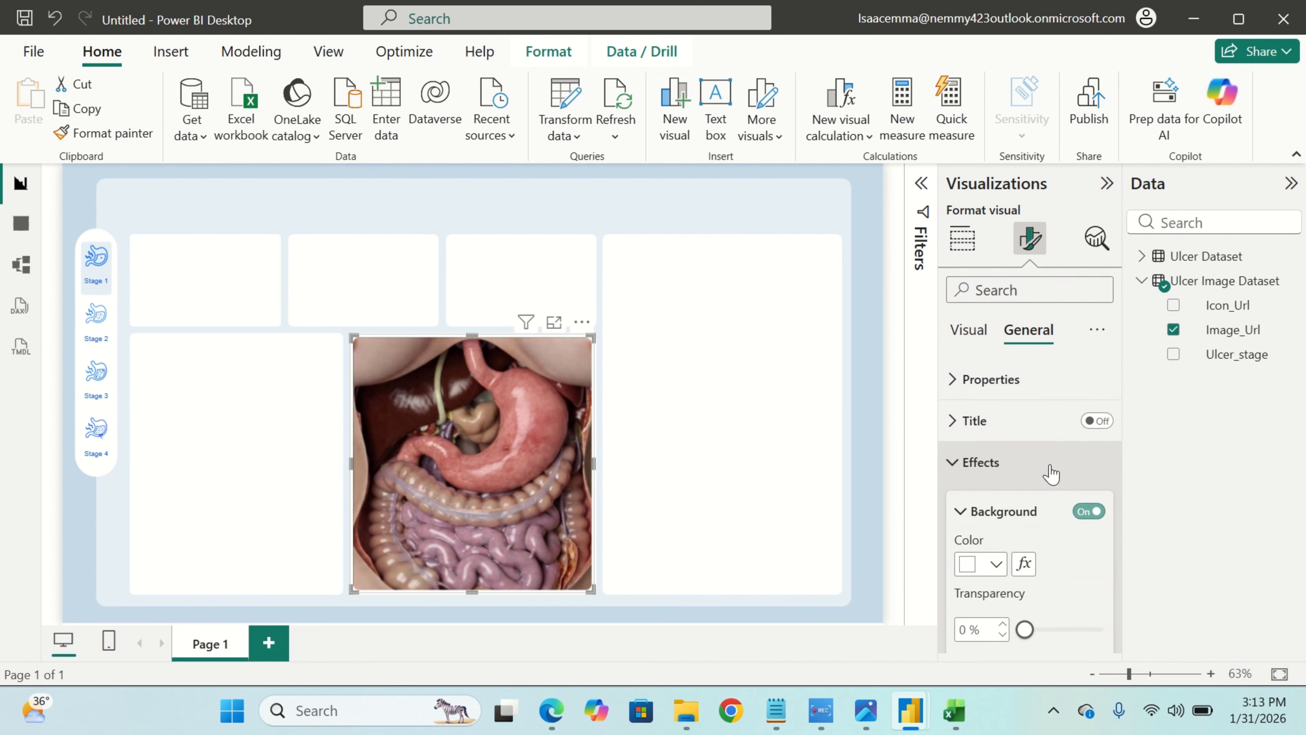
pyautogui.click(1085, 512)
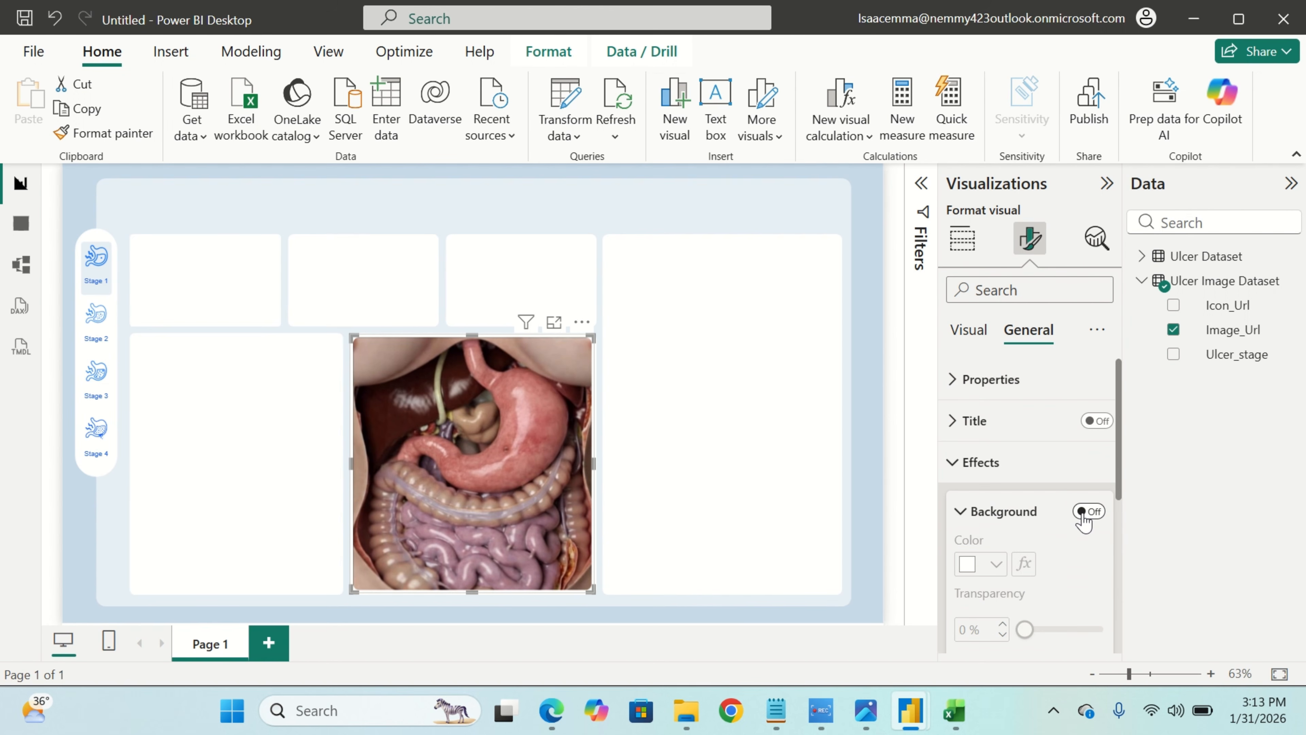
pyautogui.click(1006, 462)
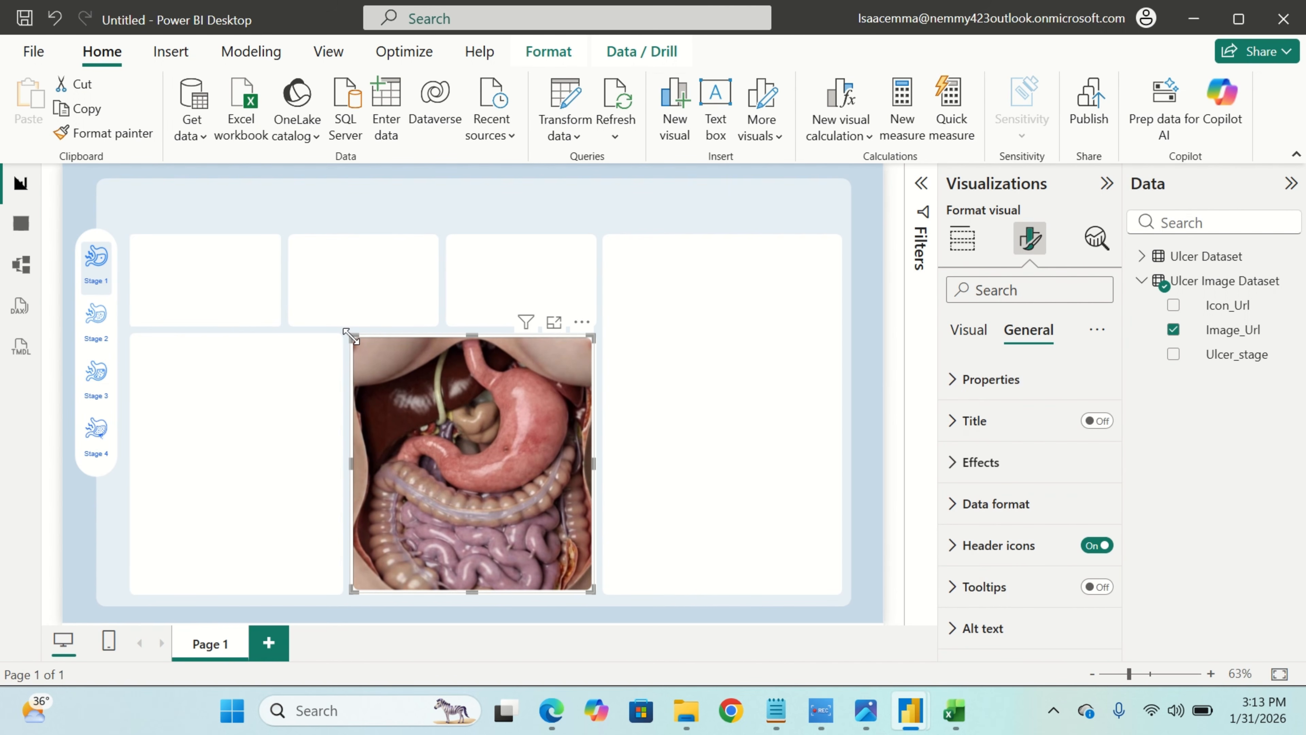
# Stretch the image visual's upper-left and lower-right corners to cover the whole lower middle panel, leaving the visual deselected.
pyautogui.moveTo(352, 336); pyautogui.dragTo(348, 334)
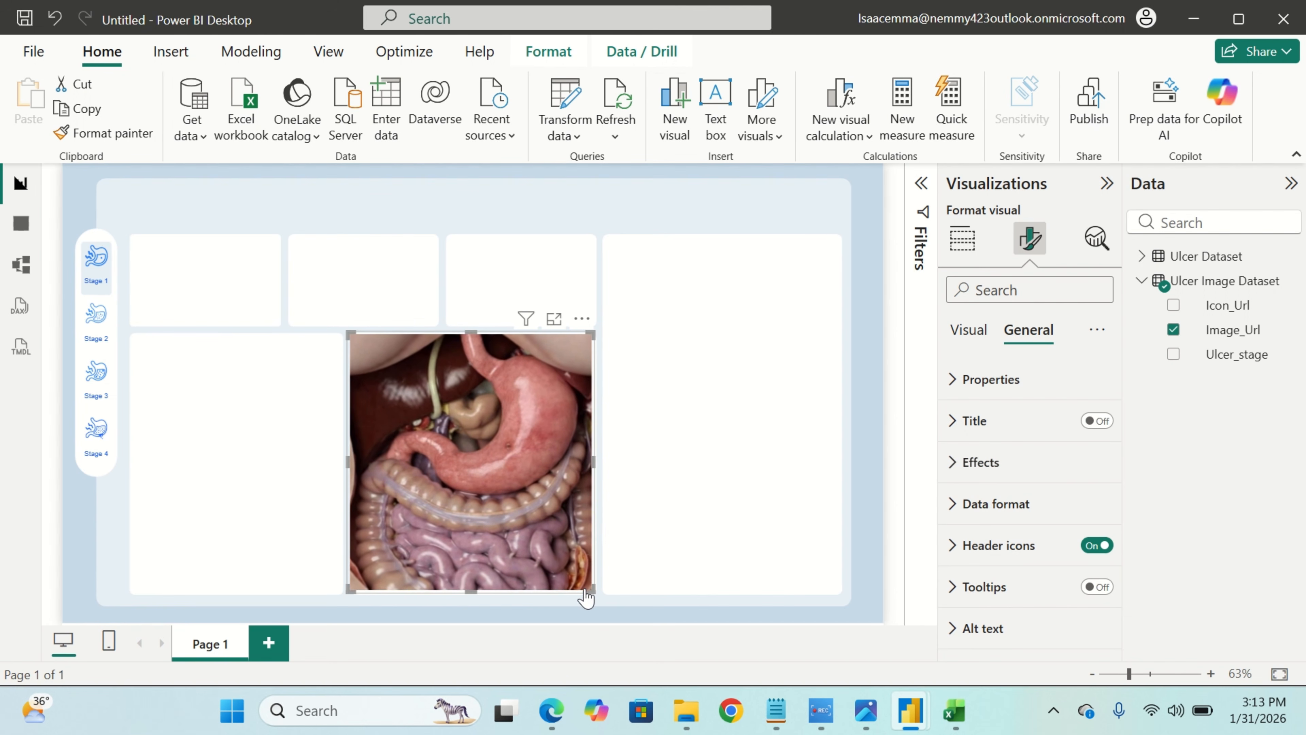
pyautogui.moveTo(589, 593); pyautogui.dragTo(593, 595)
pyautogui.click(692, 545)
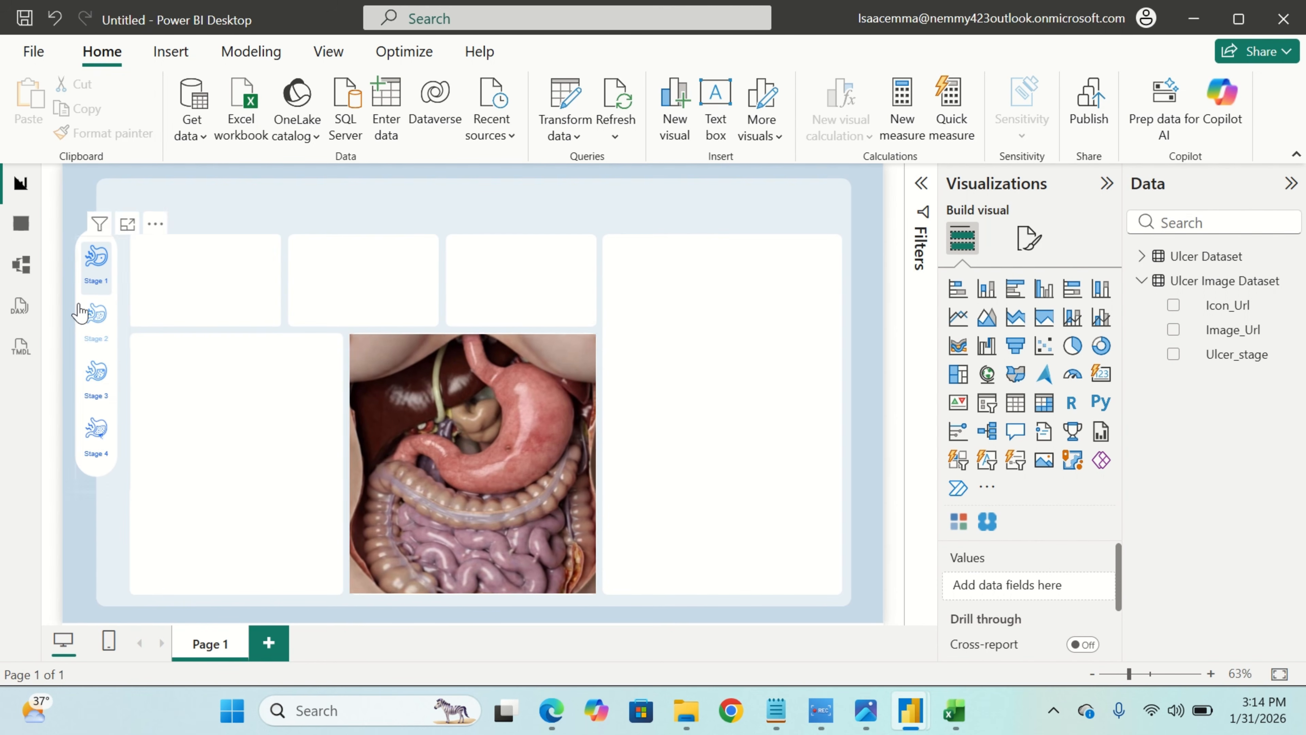
# Test the slicer by selecting Stage 2, Stage 3 and Stage 4 in turn and checking the stomach image for each.
pyautogui.click(94, 316)
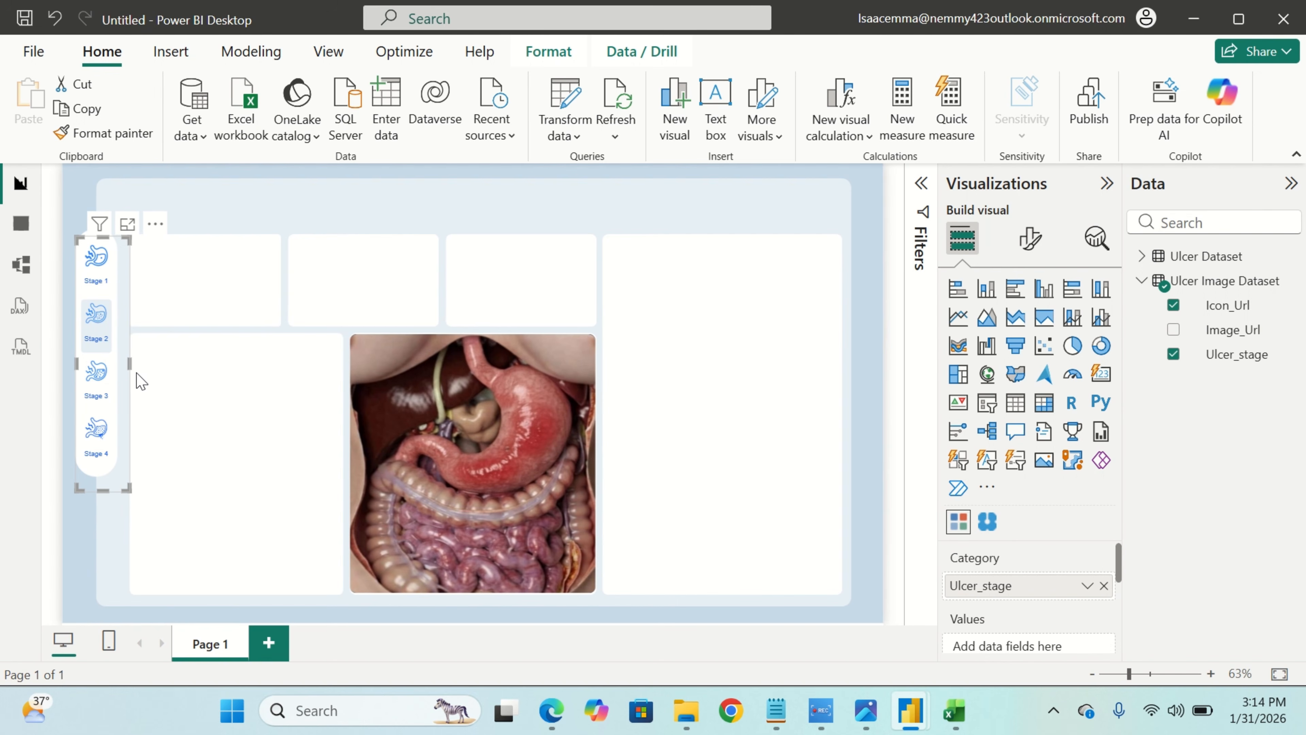
pyautogui.click(99, 398)
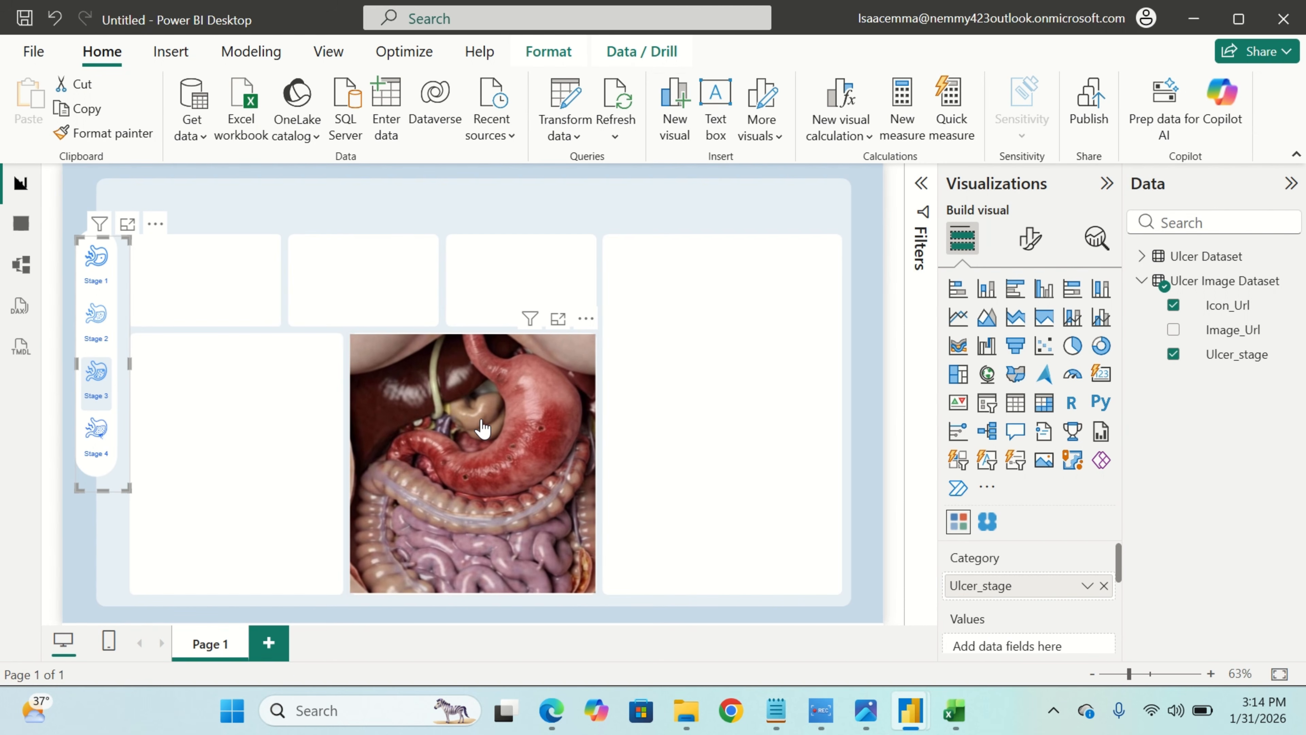
pyautogui.click(96, 432)
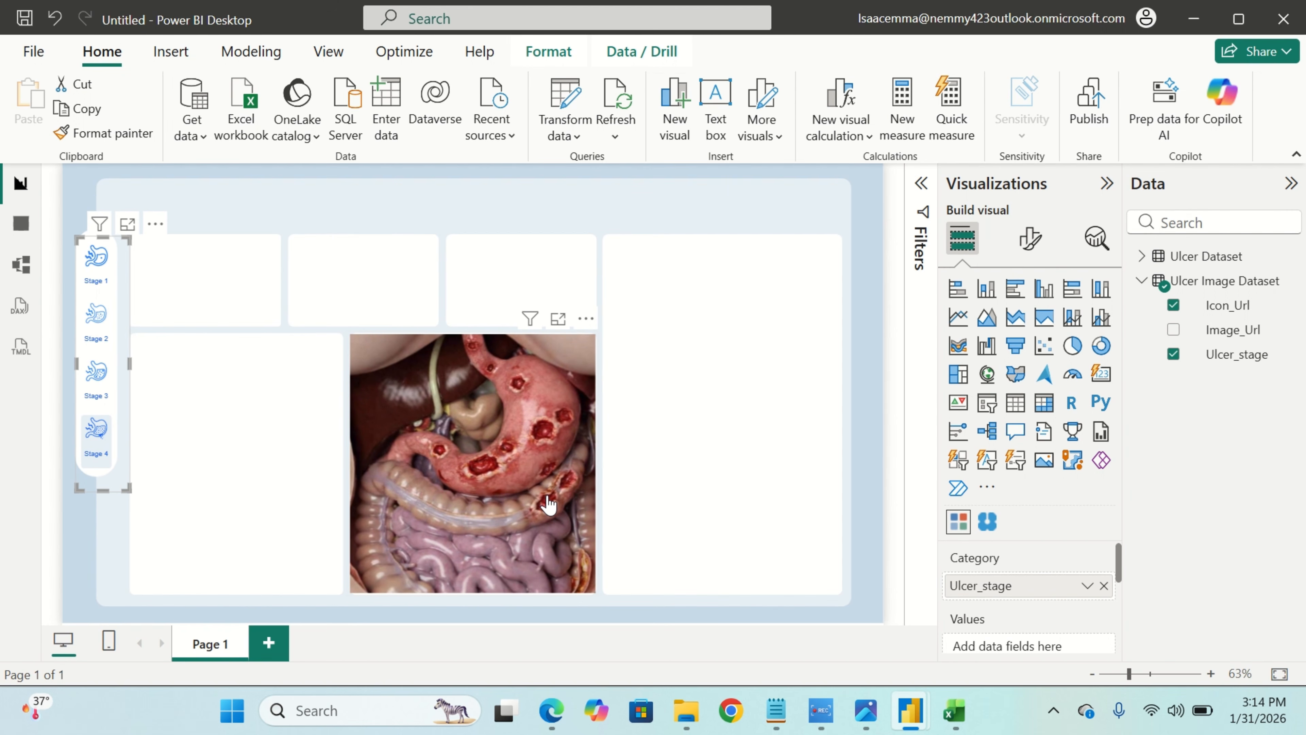
pyautogui.click(671, 465)
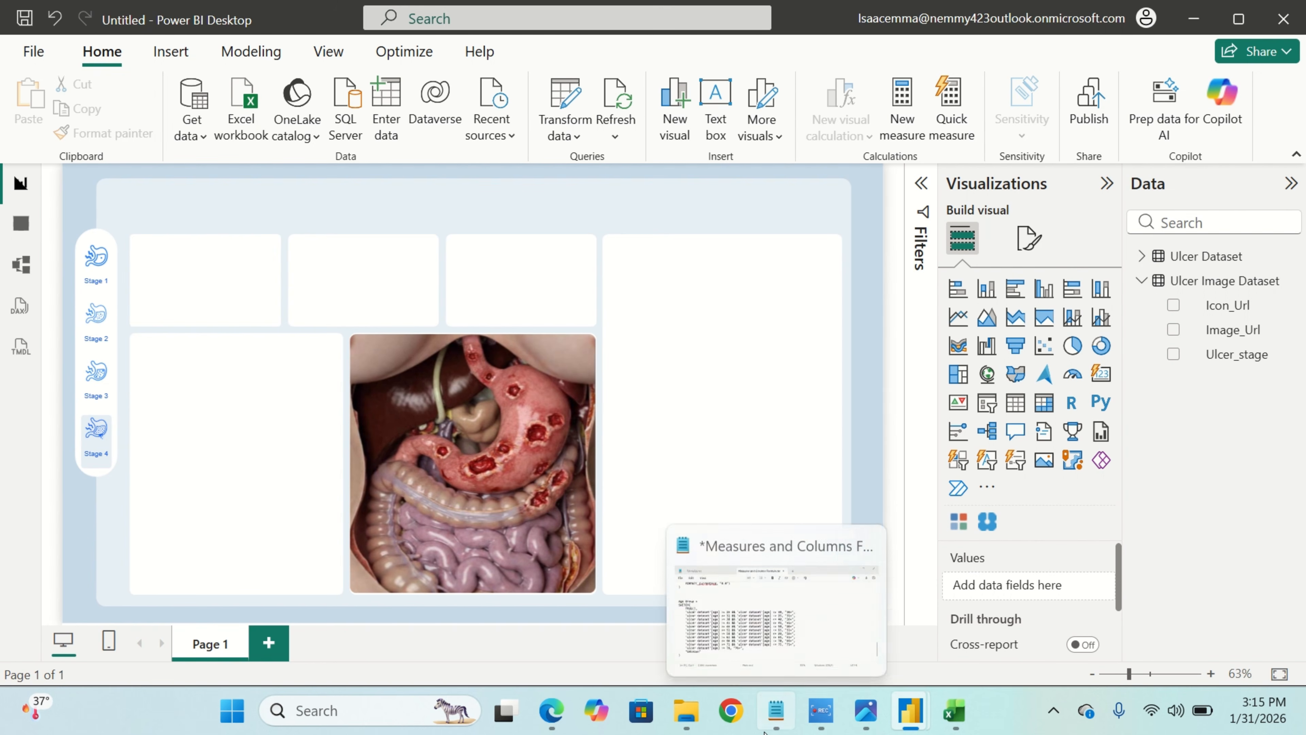
# Switch to Notepad and review the average age, average pain severity and age group formulas in Measures and Columns Formula.txt.
pyautogui.click(776, 710)
pyautogui.scroll(20, 697, 431)
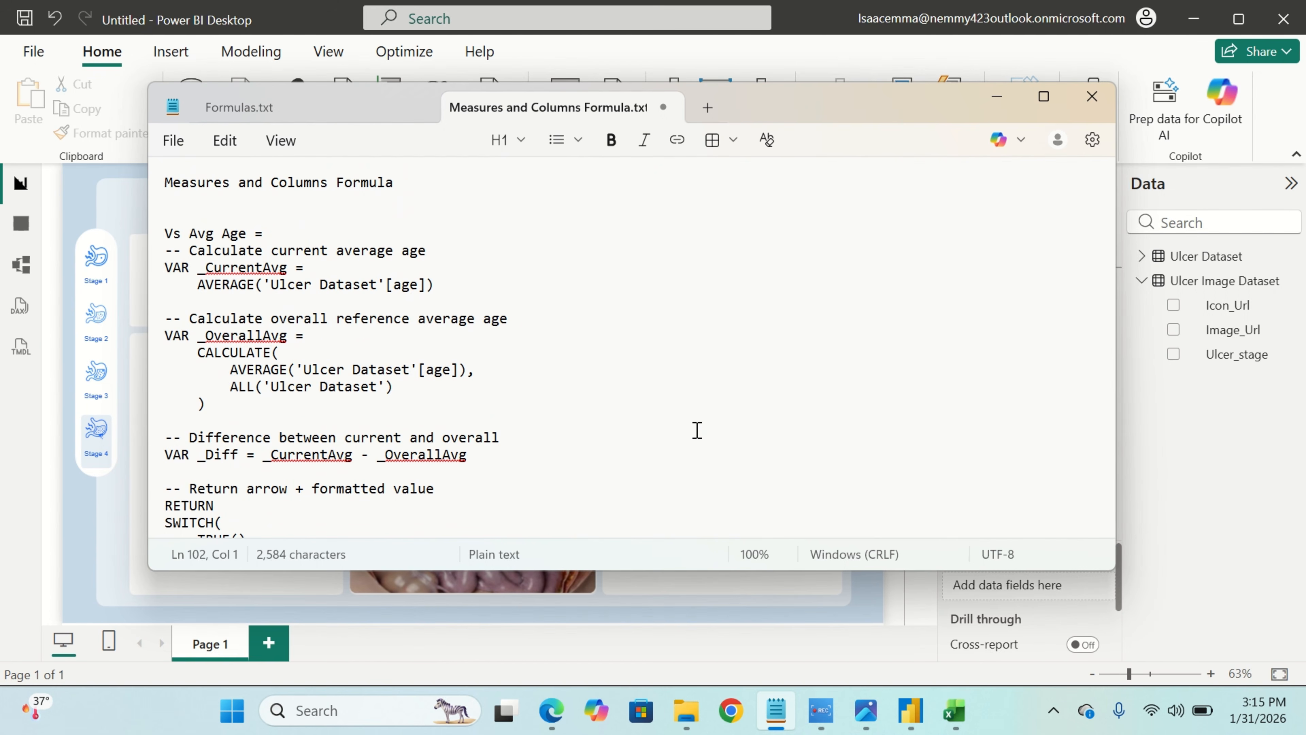
pyautogui.scroll(-4, 775, 439)
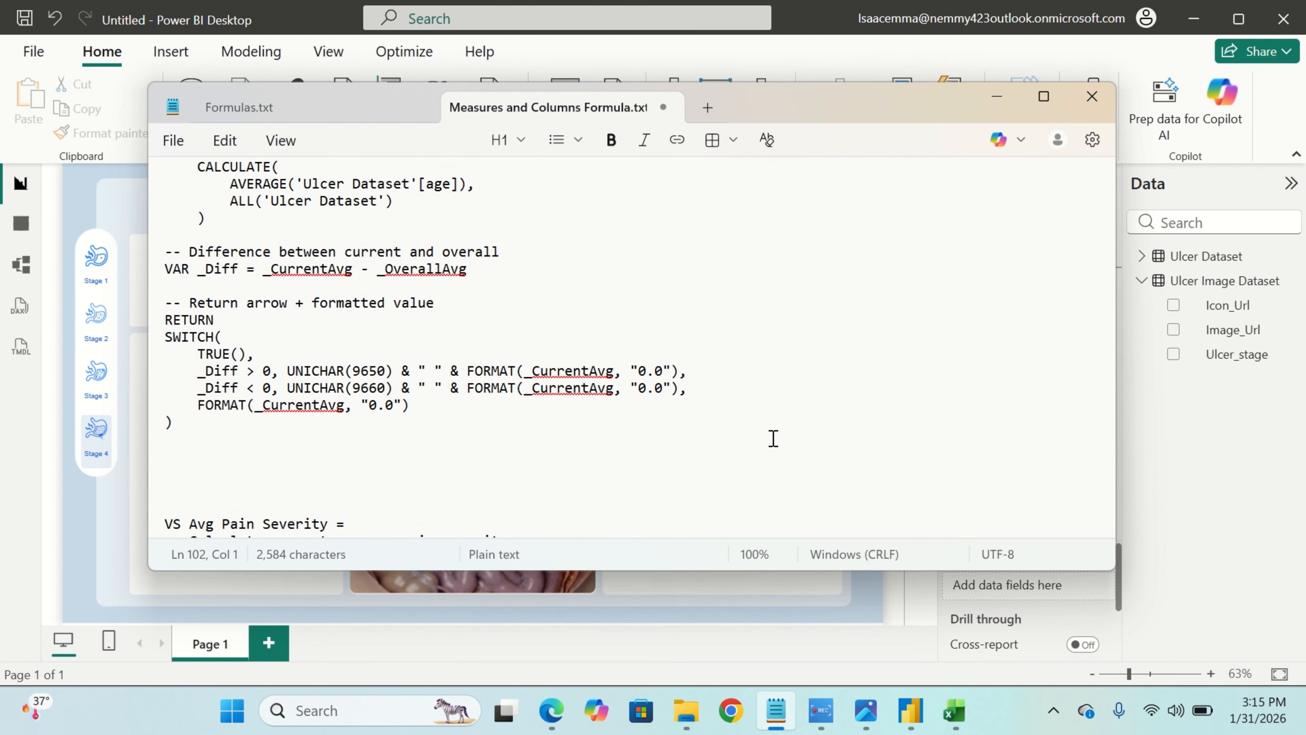
pyautogui.scroll(4, 773, 439)
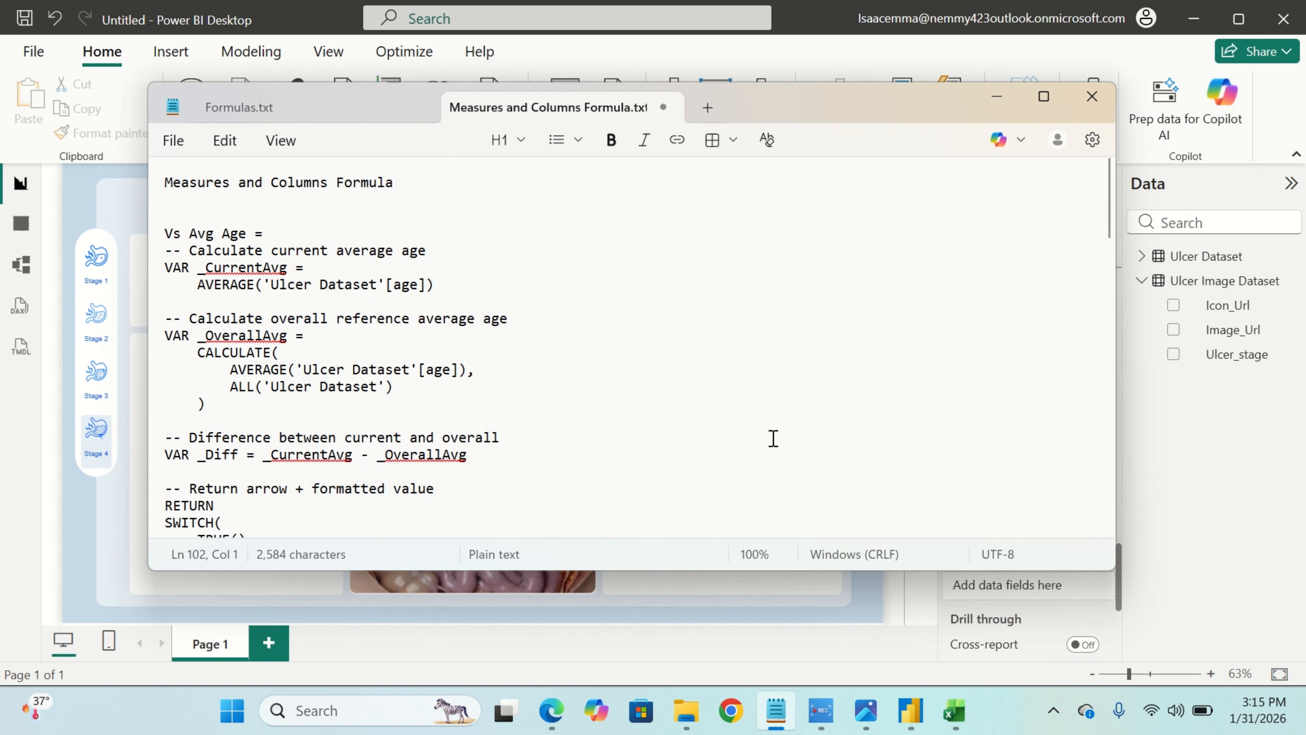
pyautogui.scroll(-10, 773, 438)
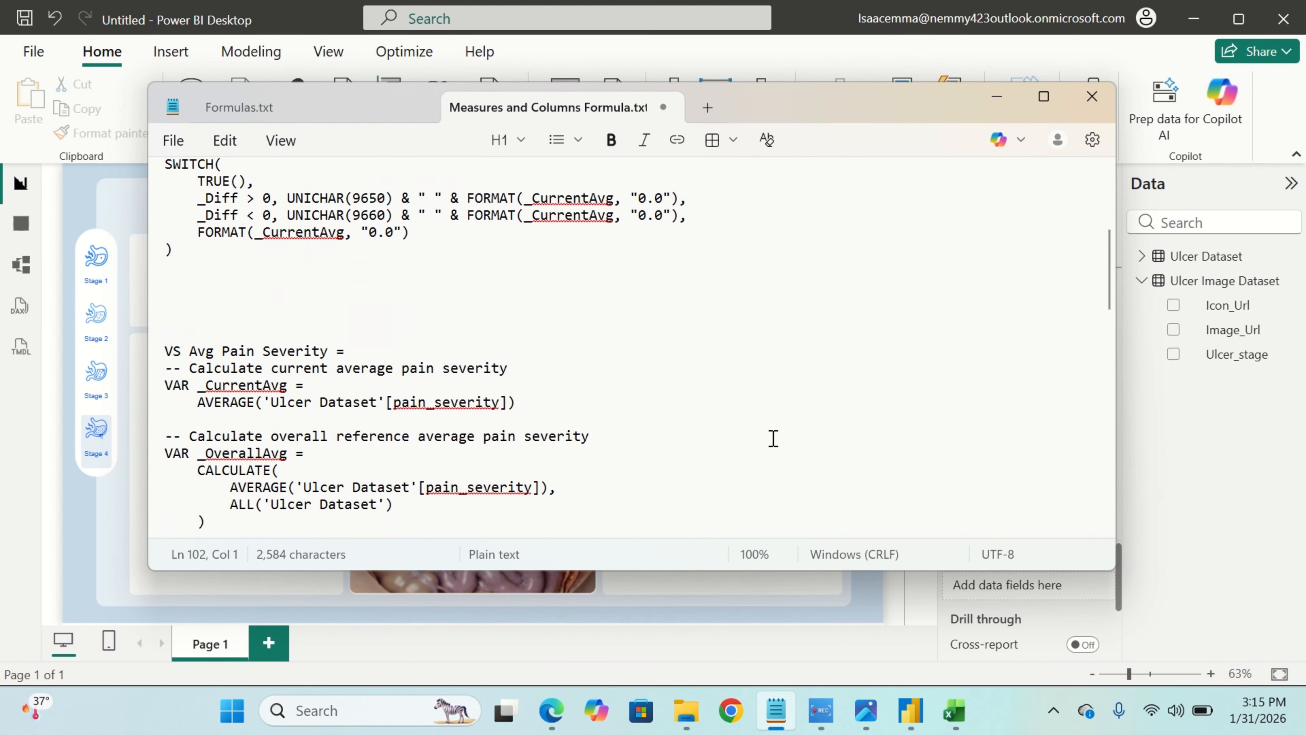
pyautogui.scroll(-12, 772, 439)
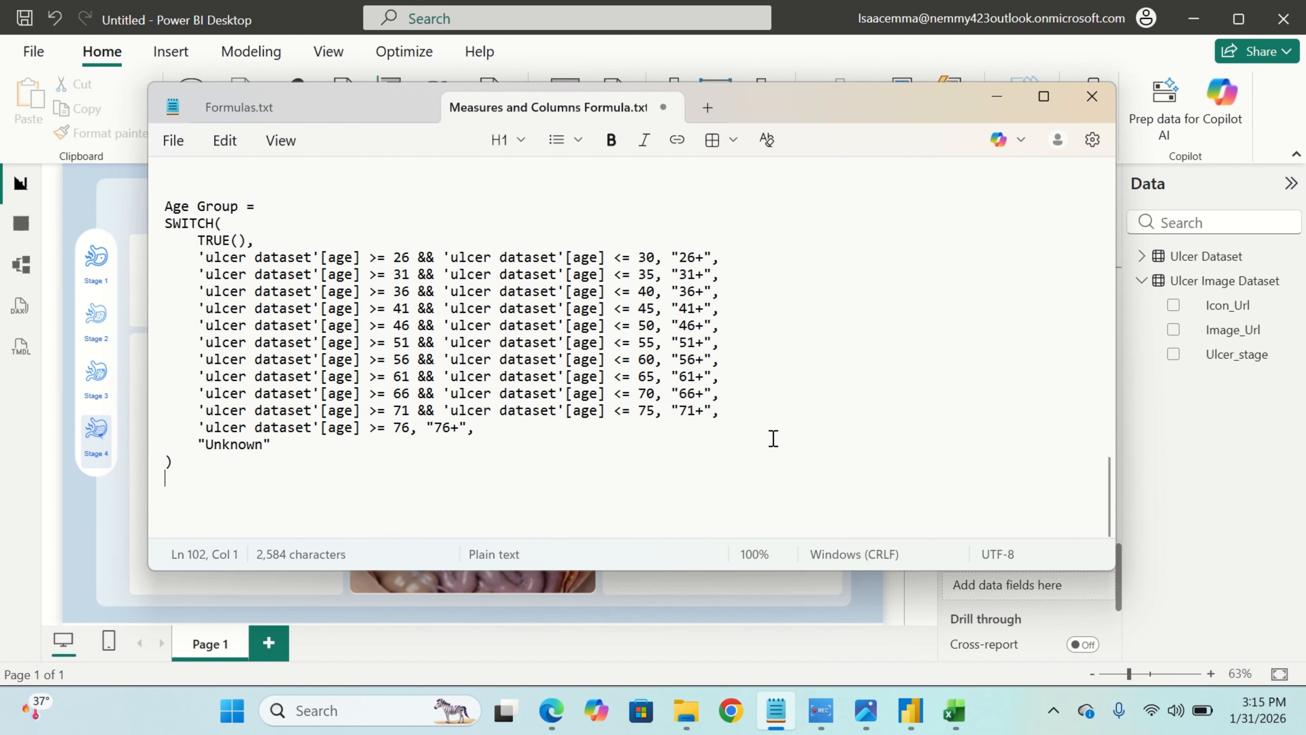
pyautogui.scroll(20, 773, 439)
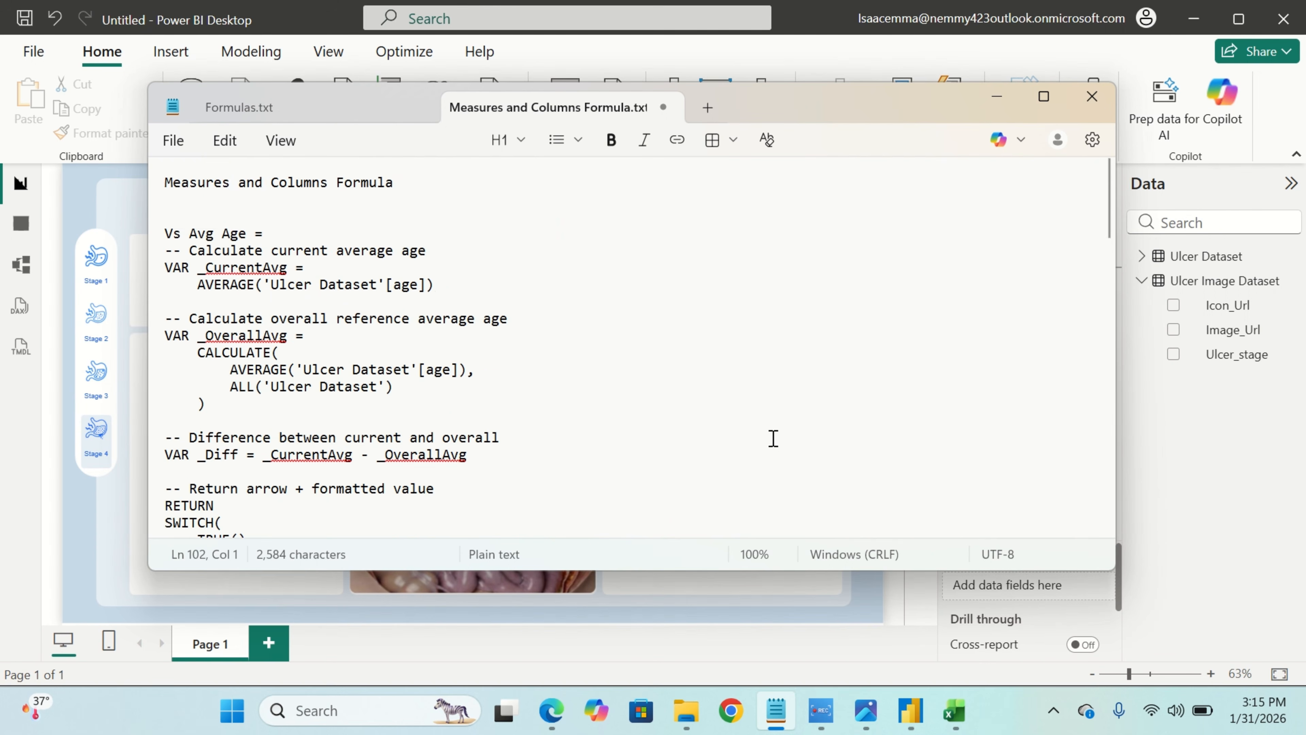
# Copy the complete Vs Avg Age formula from Measures and Columns Formula.txt and return to Power BI.
pyautogui.scroll(-15, 772, 438)
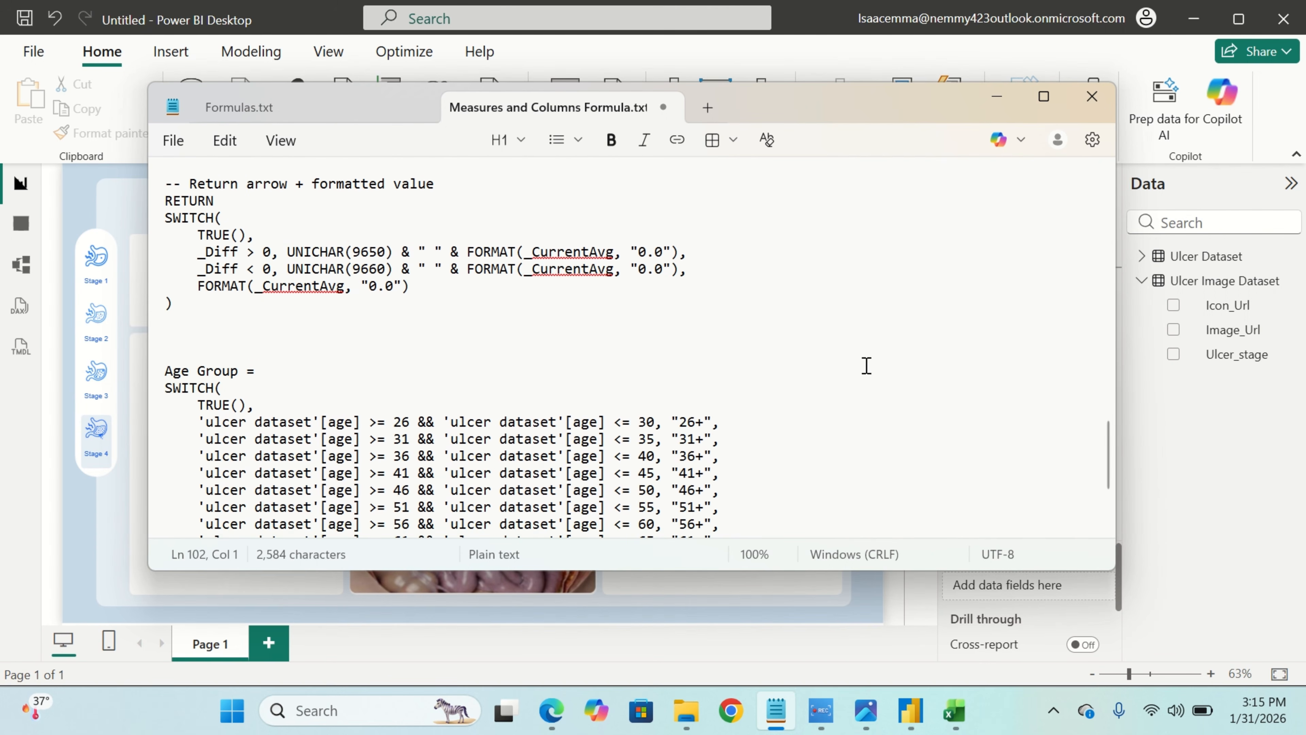
pyautogui.scroll(12, 748, 339)
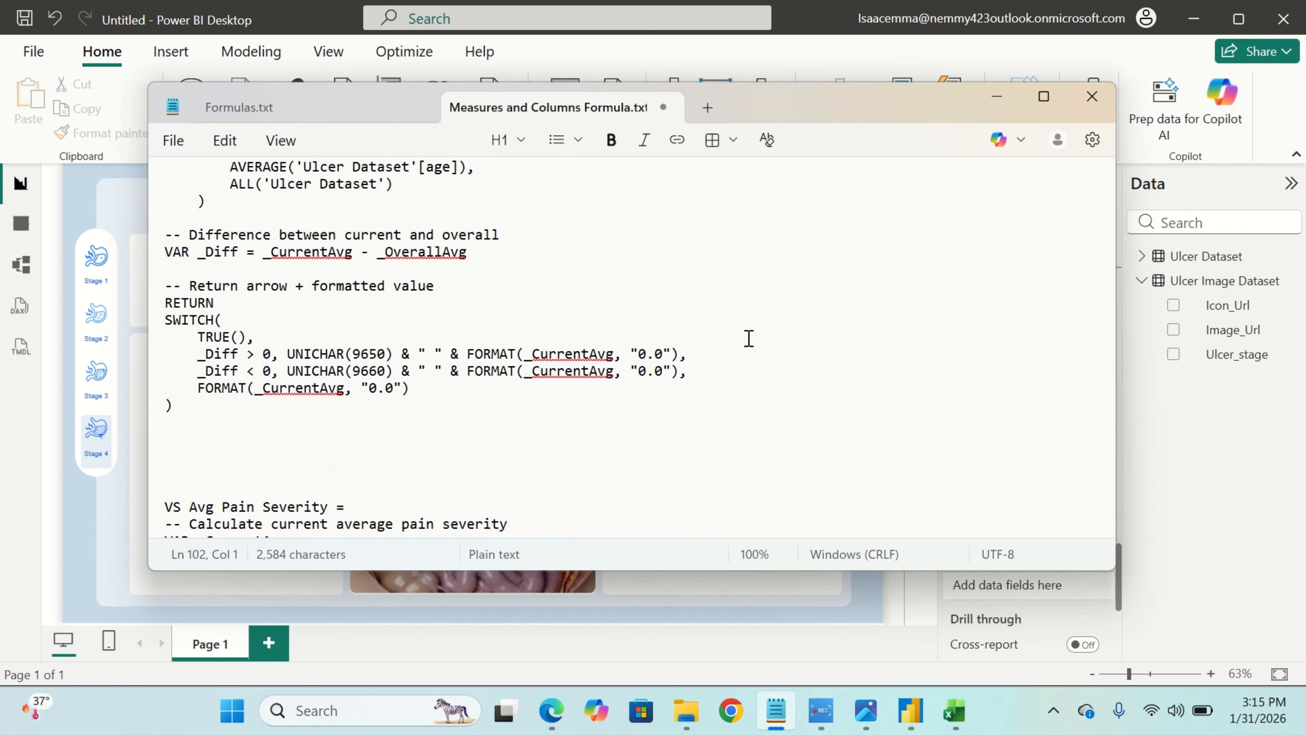
pyautogui.scroll(4, 749, 338)
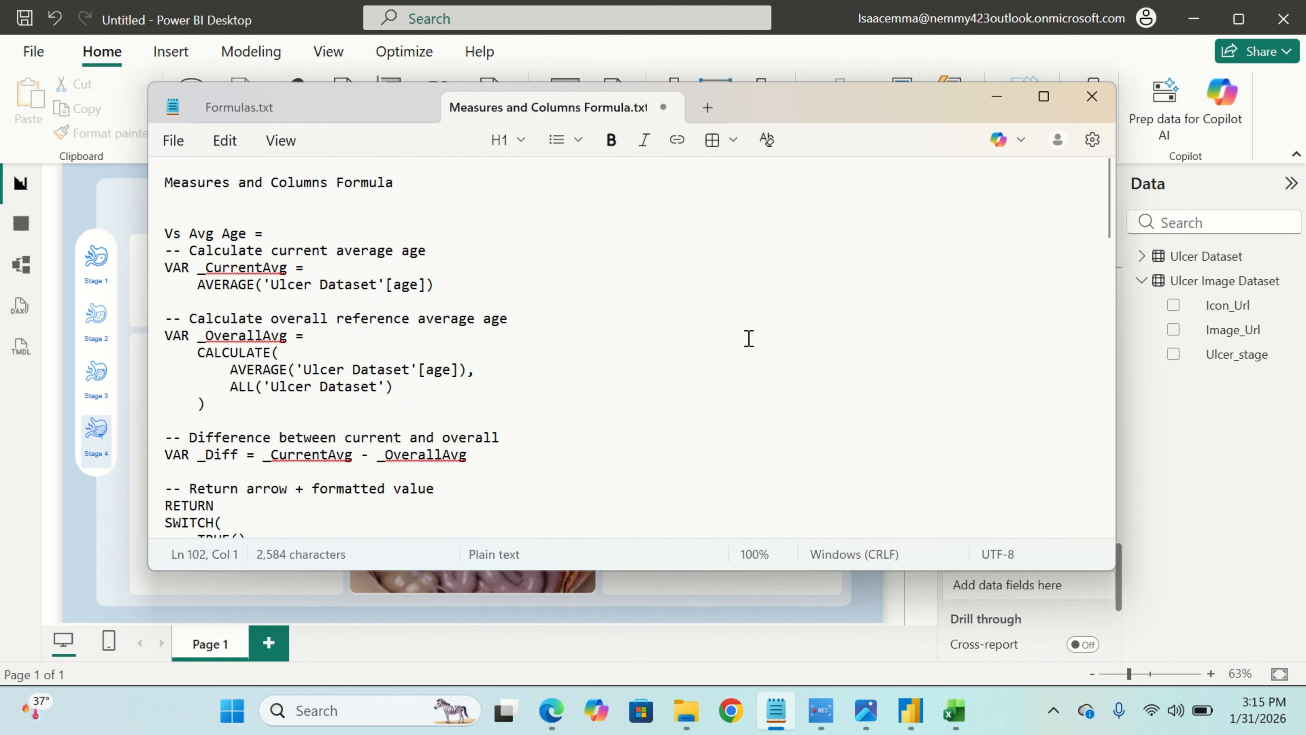
pyautogui.scroll(-3, 748, 338)
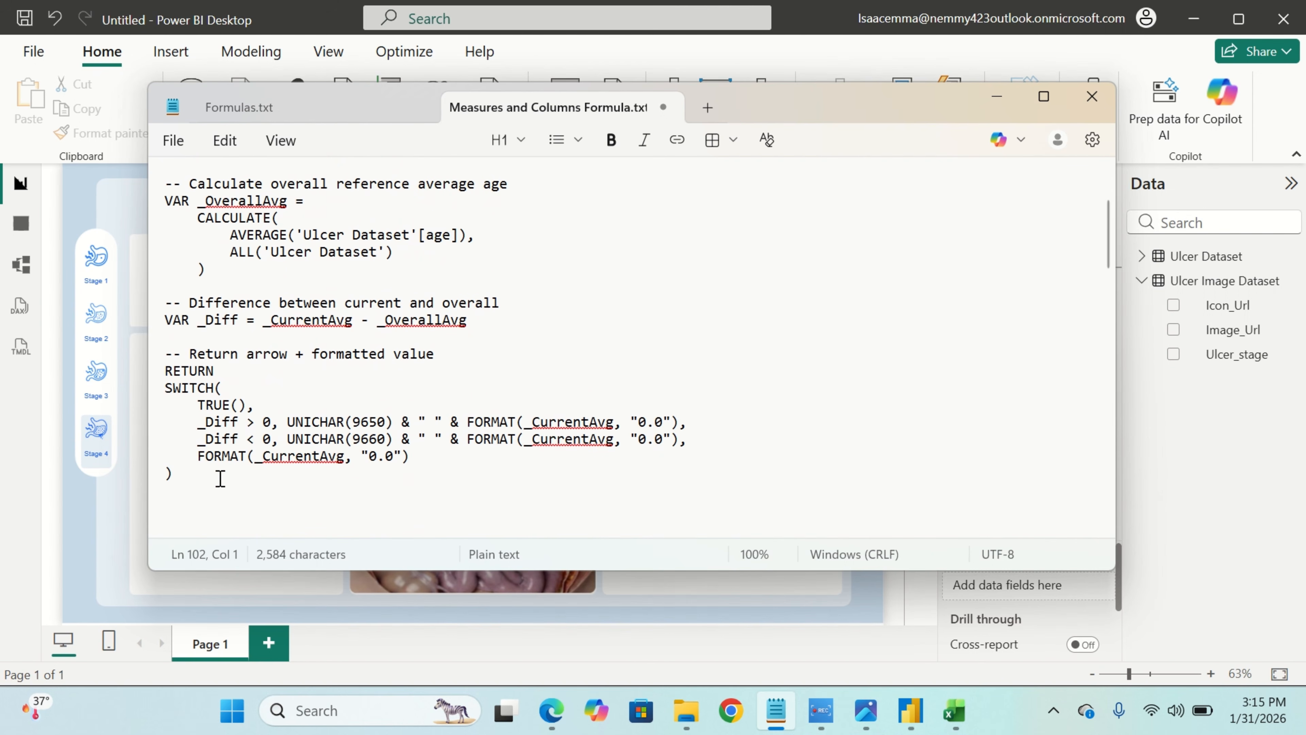
pyautogui.moveTo(220, 479); pyautogui.dragTo(136, 222)
pyautogui.hotkey('ctrl', 'c')
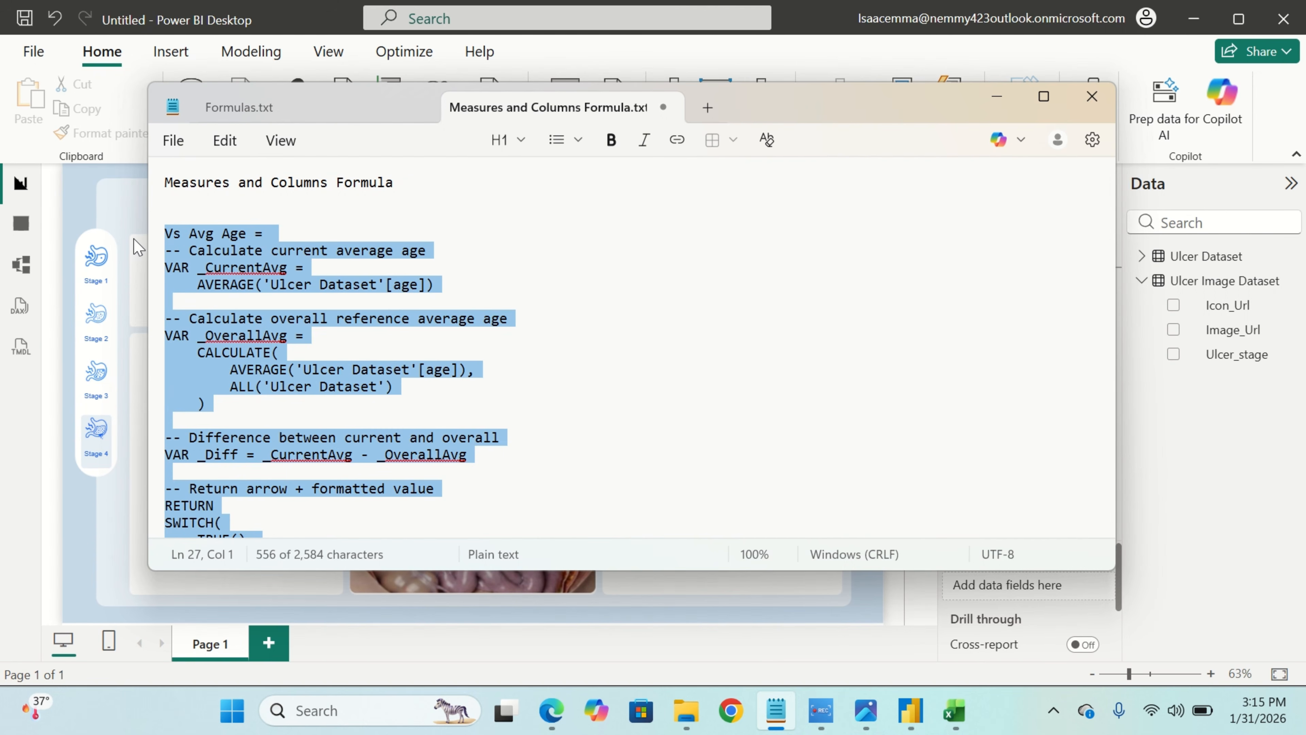
pyautogui.click(996, 96)
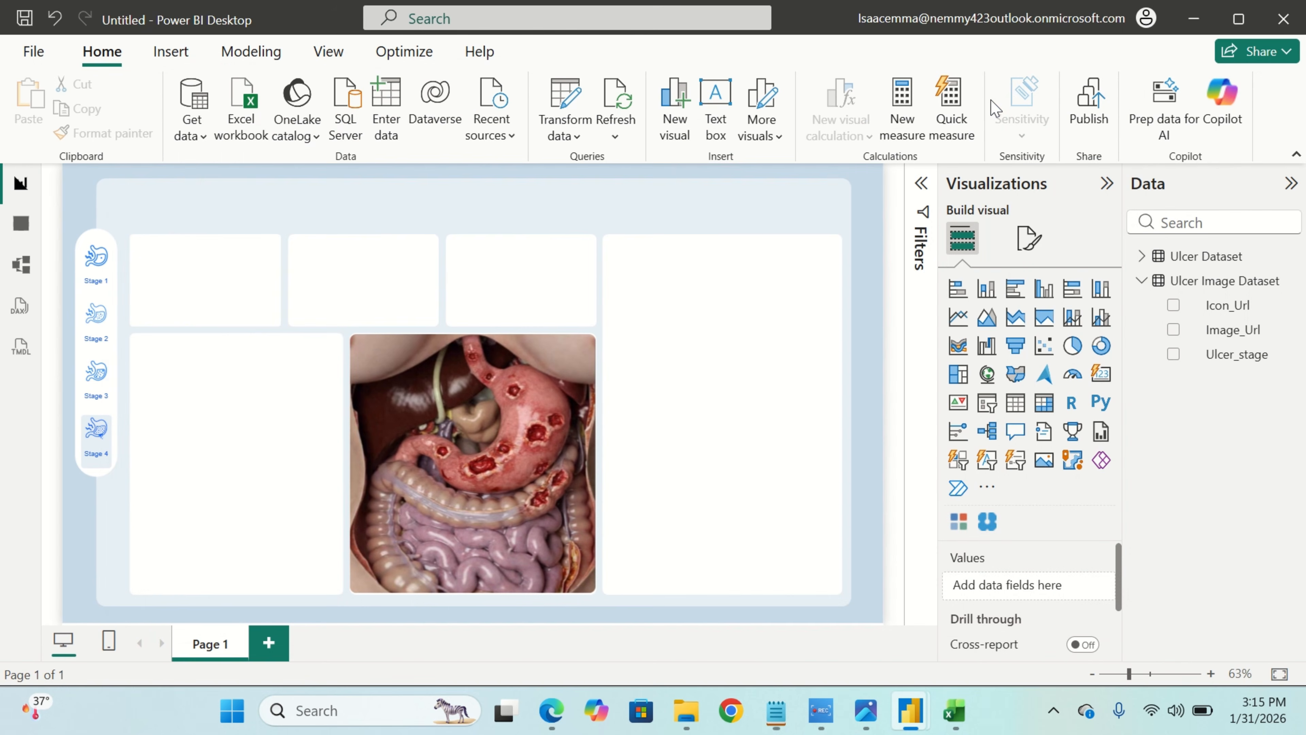
# Create a new measure in the Ulcer Dataset table from the copied Vs Avg Age formula and commit it.
pyautogui.click(1141, 282)
pyautogui.click(1152, 262)
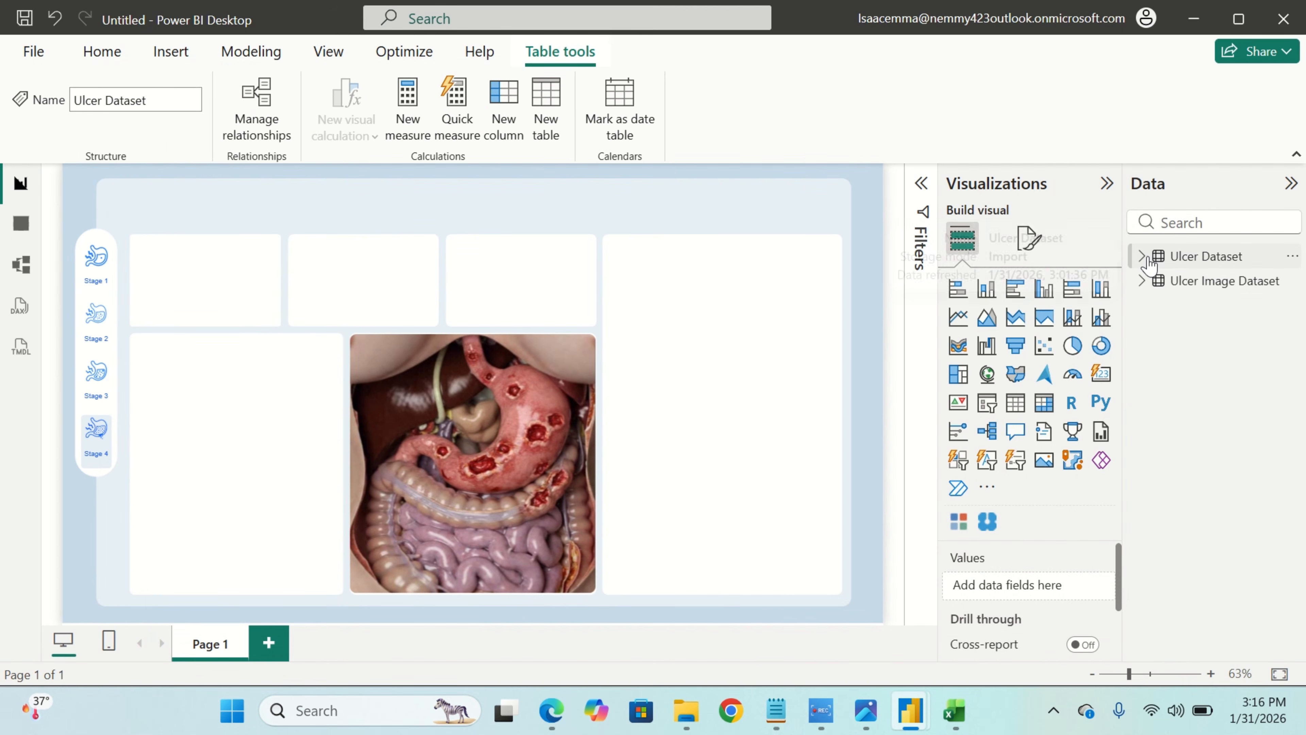
pyautogui.click(1140, 257)
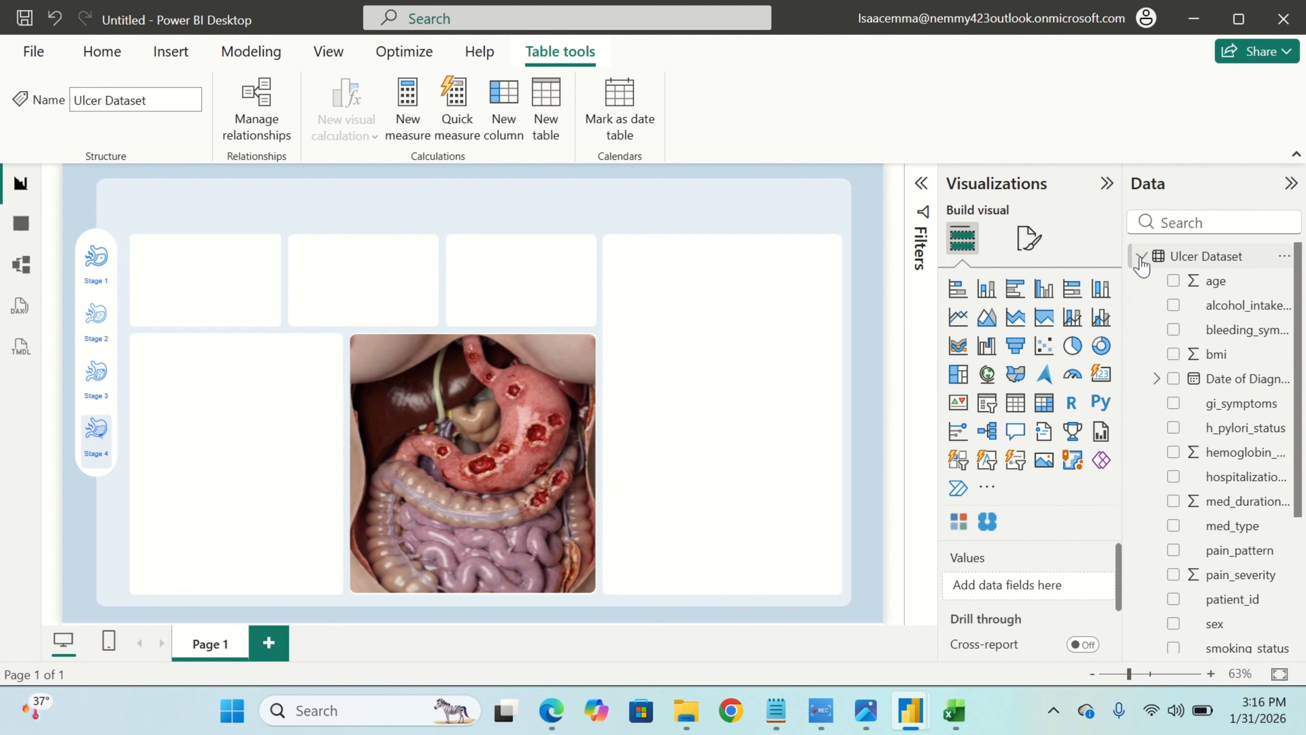
pyautogui.rightClick(1184, 266)
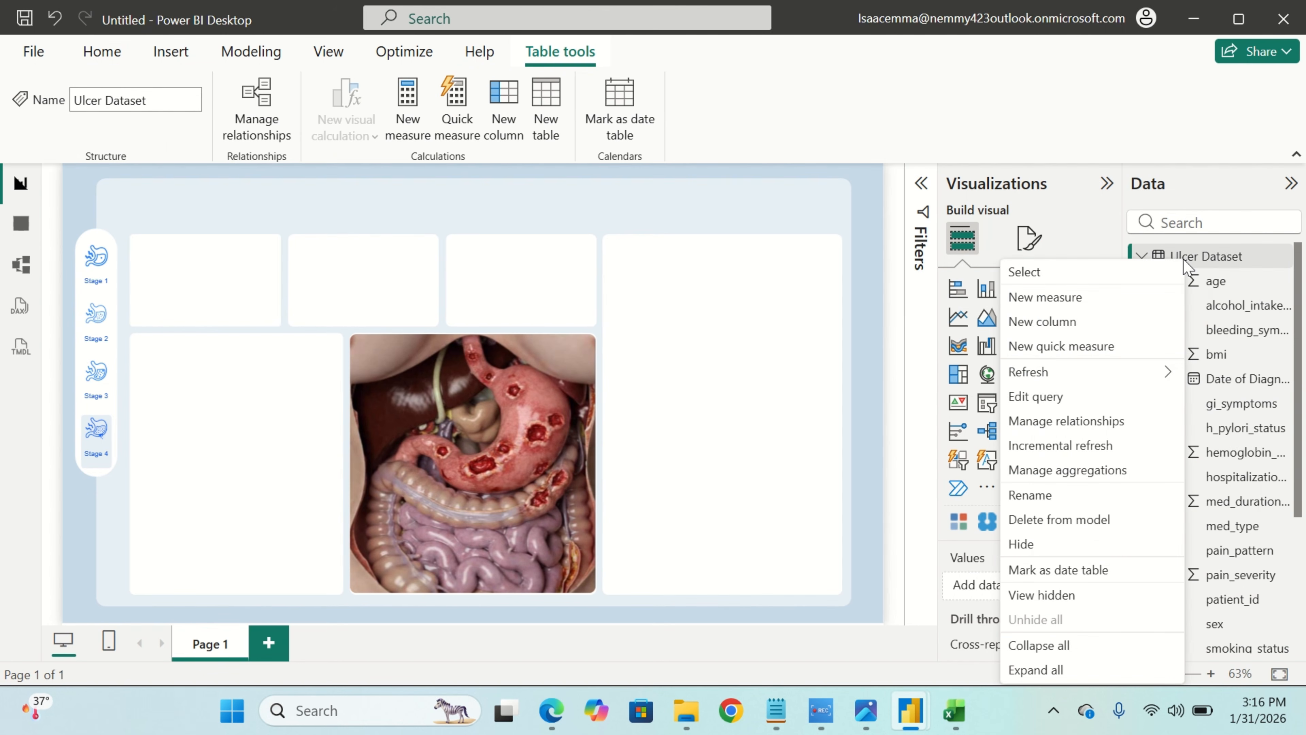
pyautogui.click(1118, 300)
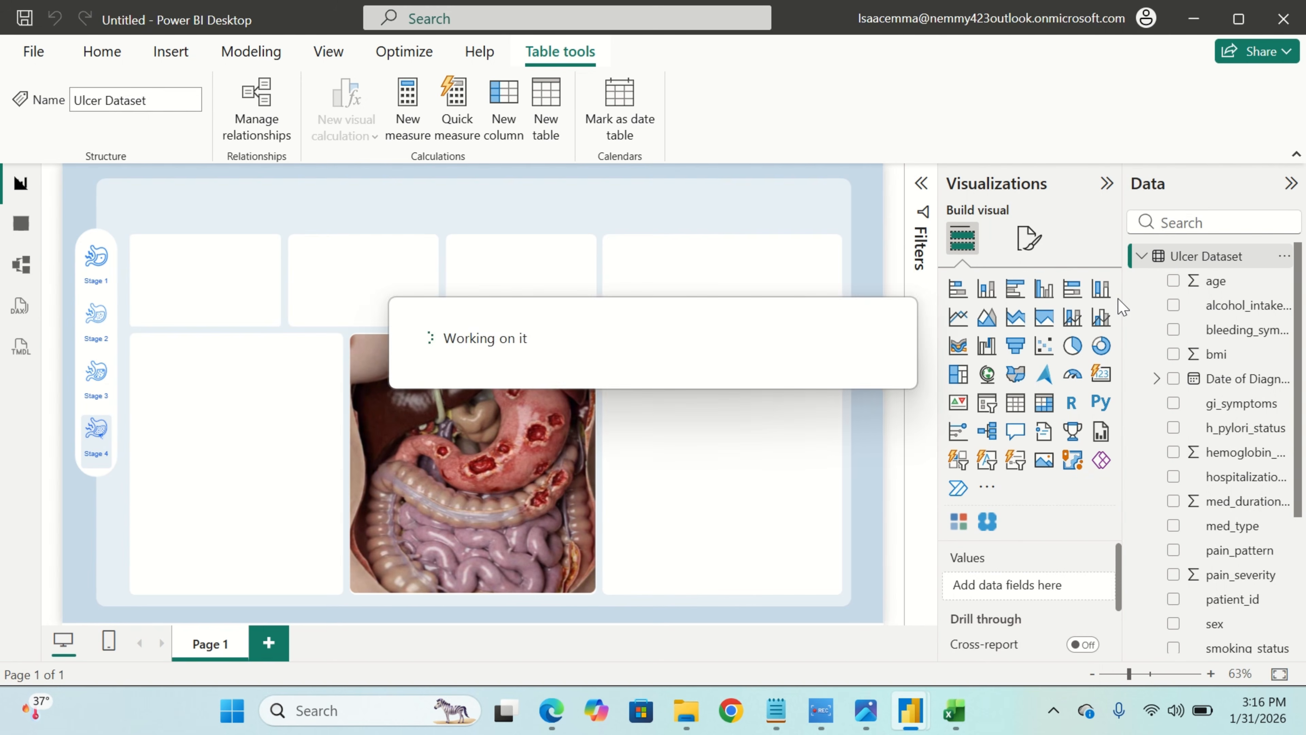
pyautogui.hotkey('ctrl', 'v')
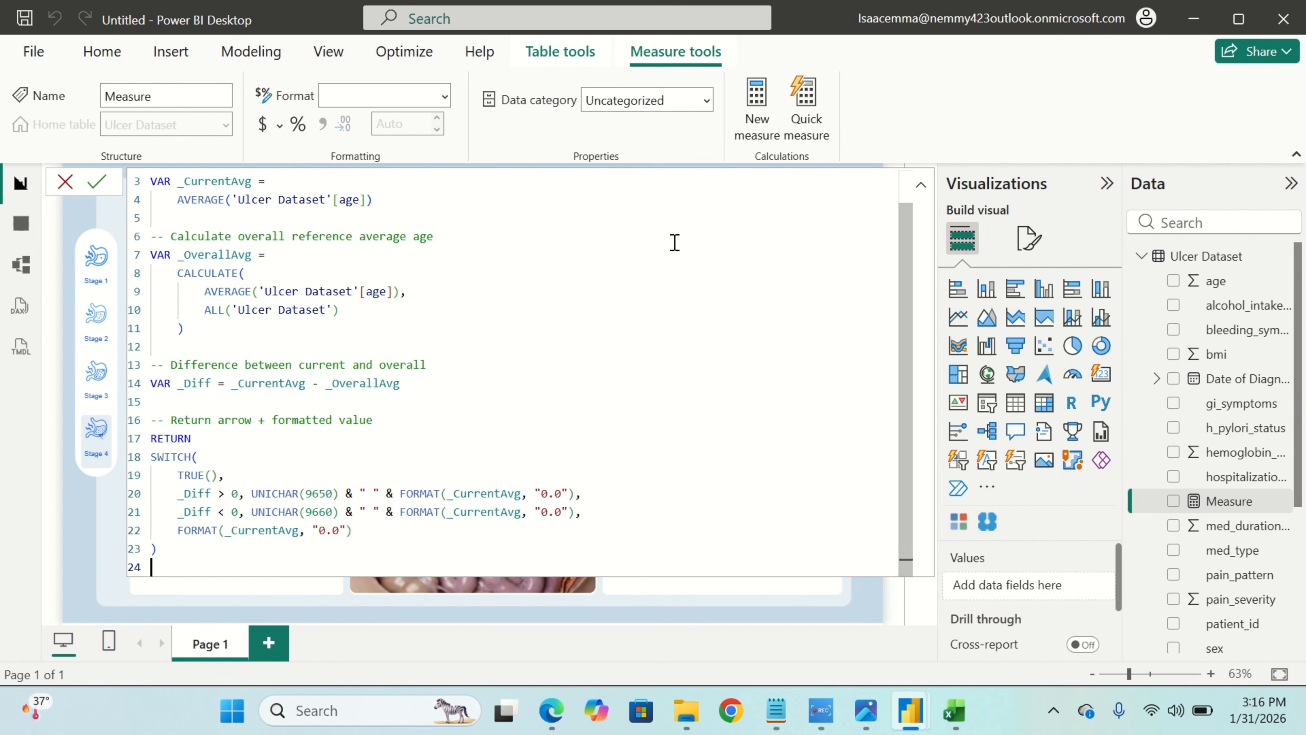
pyautogui.scroll(2, 675, 242)
pyautogui.scroll(-2, 653, 476)
pyautogui.press('Return')
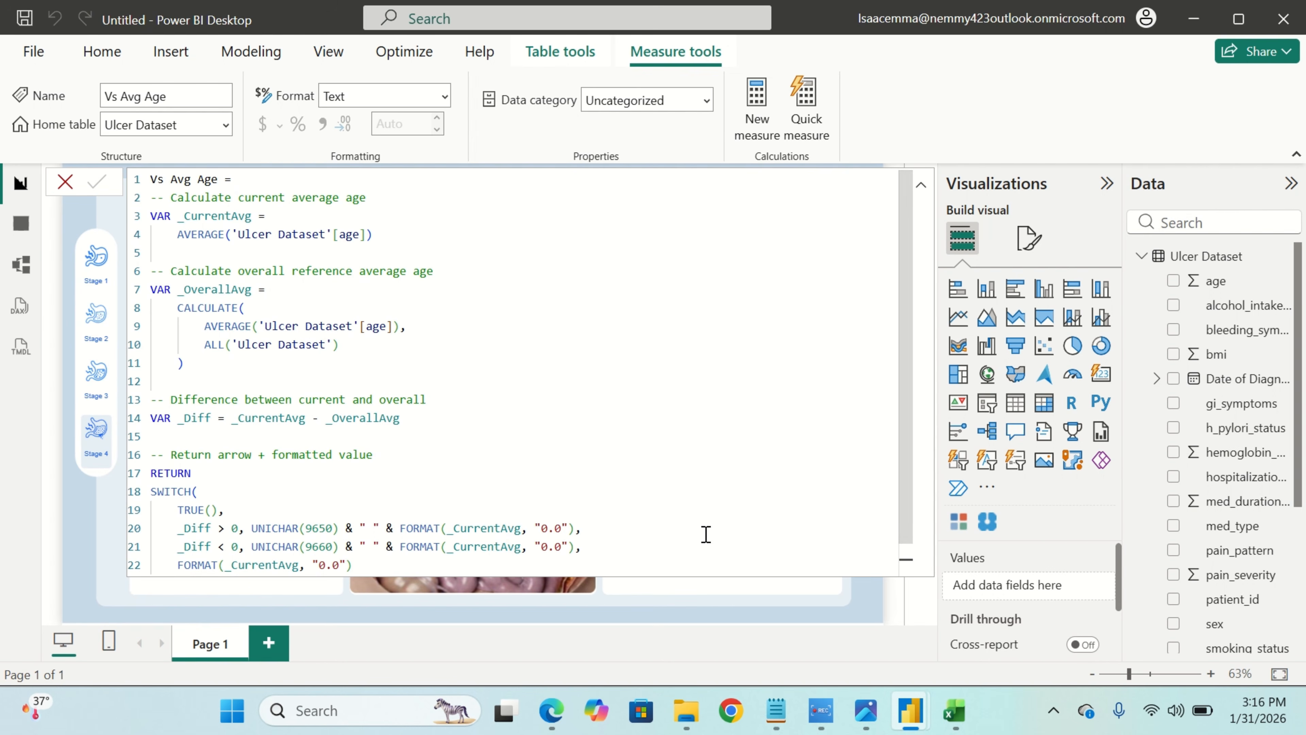
pyautogui.click(712, 600)
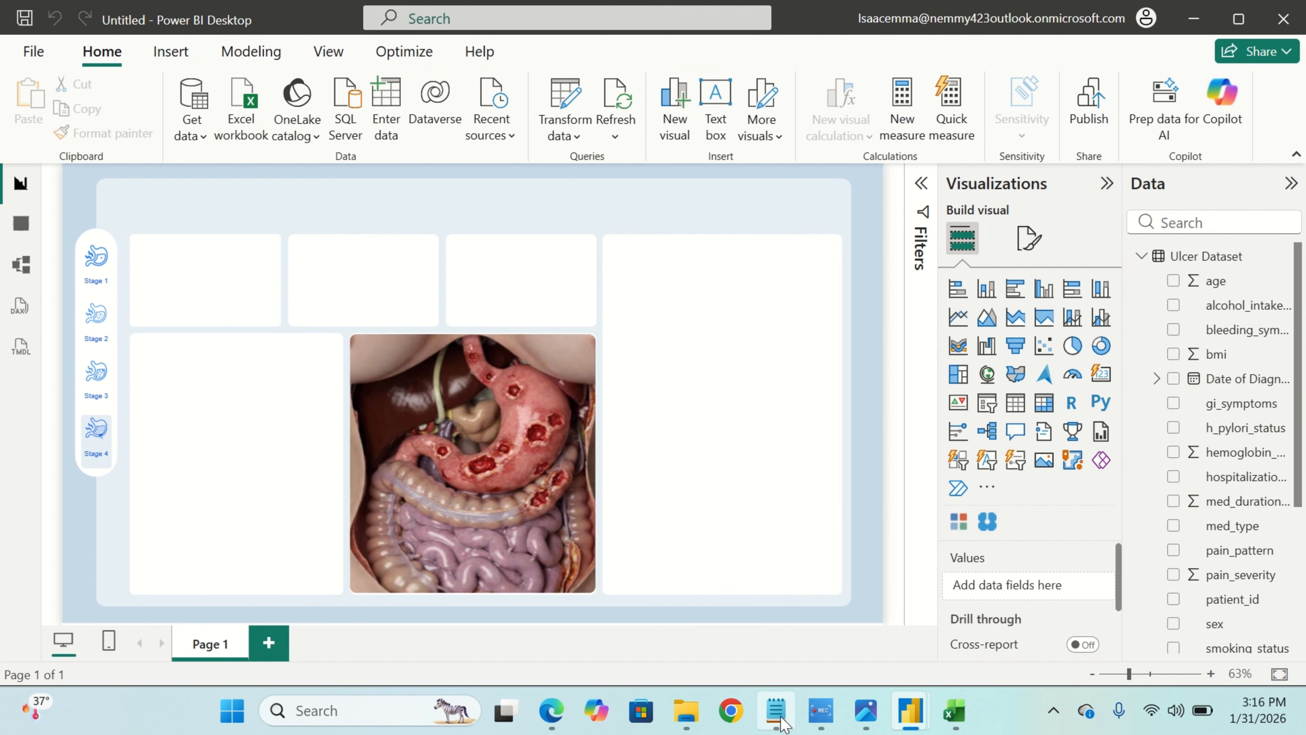
# Switch to Notepad, copy the complete VS Avg Pain Severity formula and return to Power BI.
pyautogui.moveTo(775, 710)
pyautogui.click(790, 622)
pyautogui.scroll(-12, 707, 383)
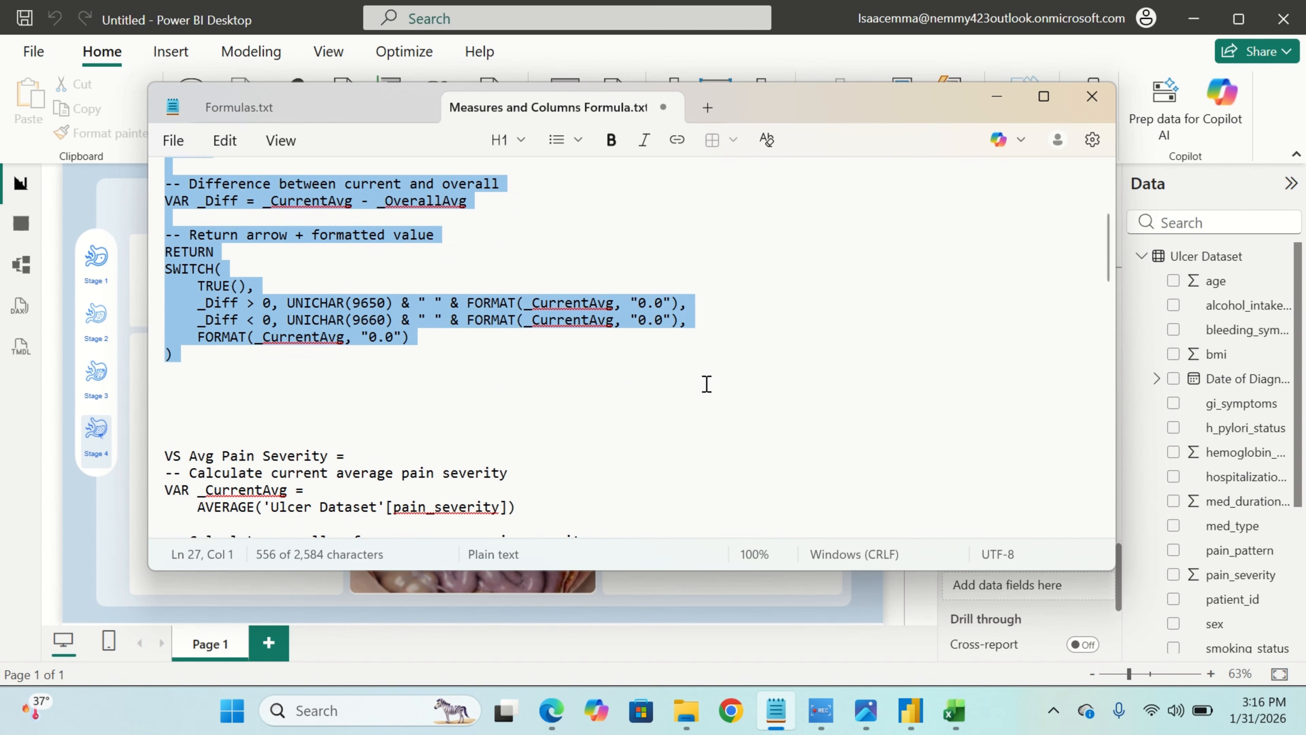
pyautogui.scroll(2, 706, 384)
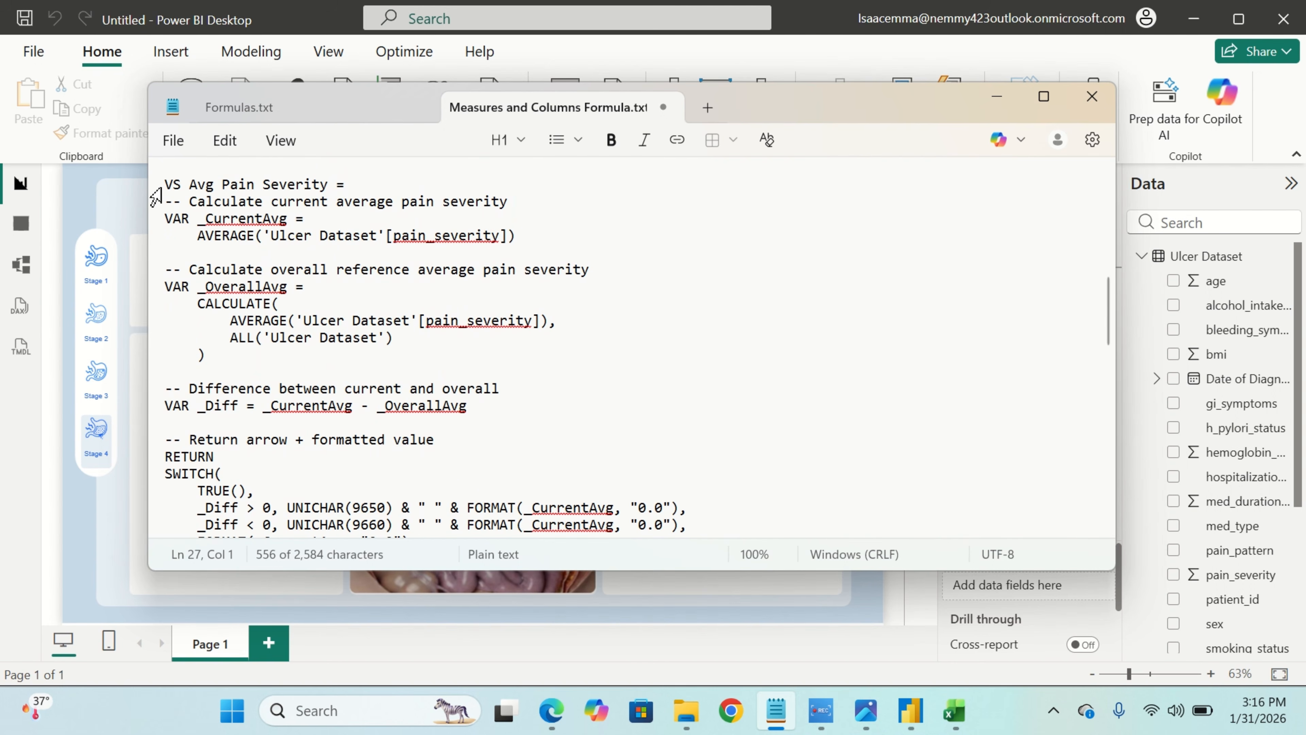
pyautogui.moveTo(156, 189); pyautogui.dragTo(298, 277)
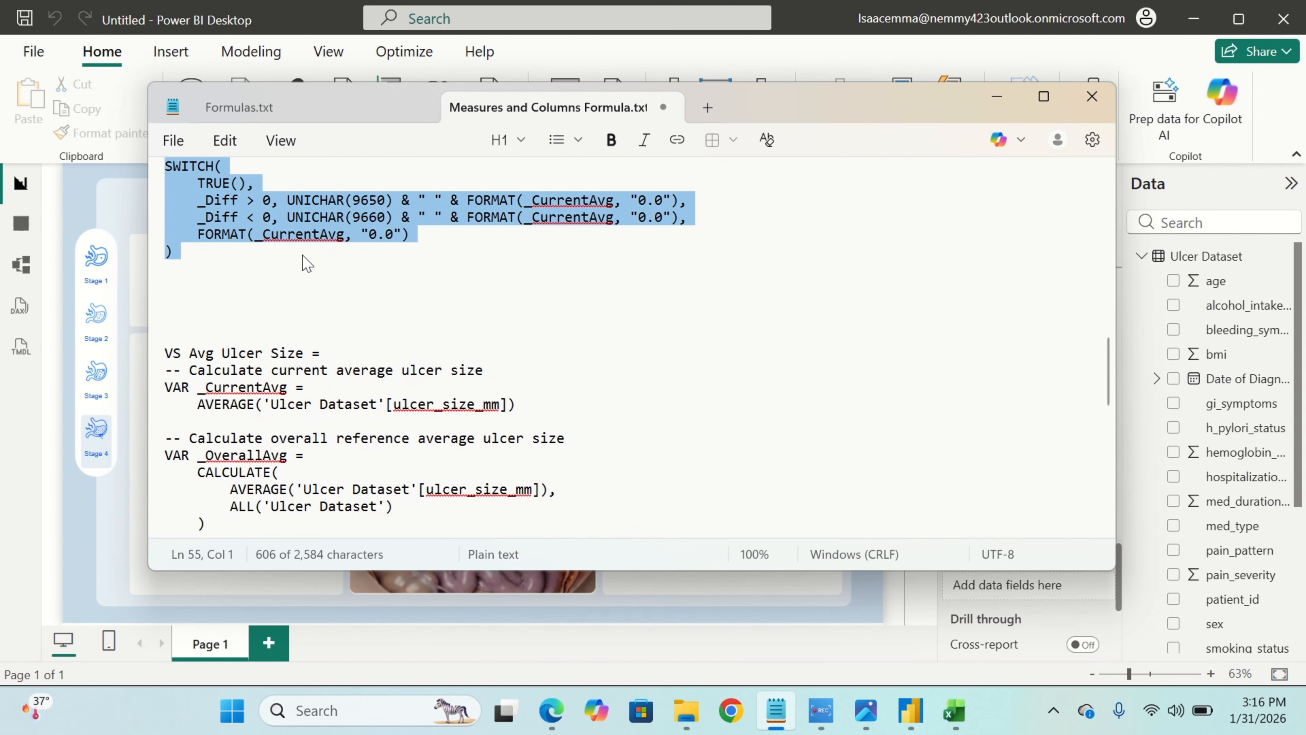
pyautogui.click(997, 96)
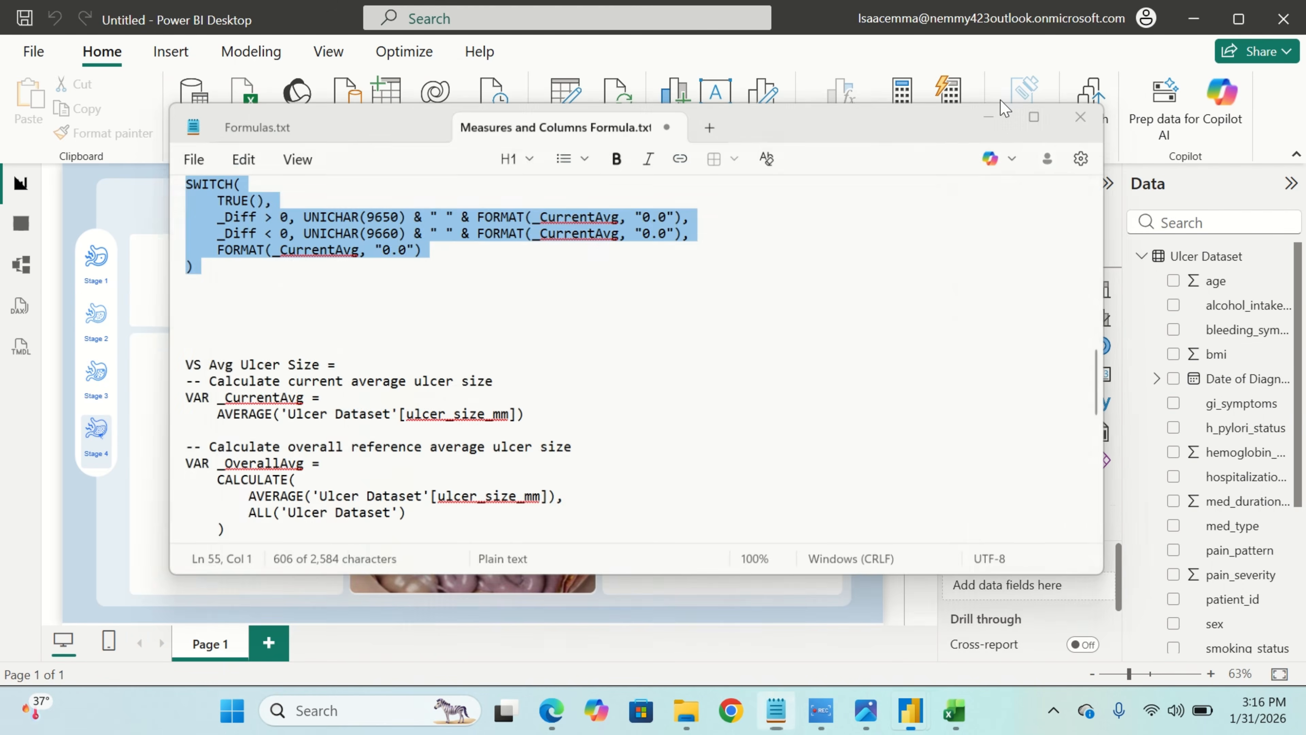
# Add a measure to the Ulcer Dataset table using the copied VS Avg Pain Severity formula and commit it.
pyautogui.click(1206, 256)
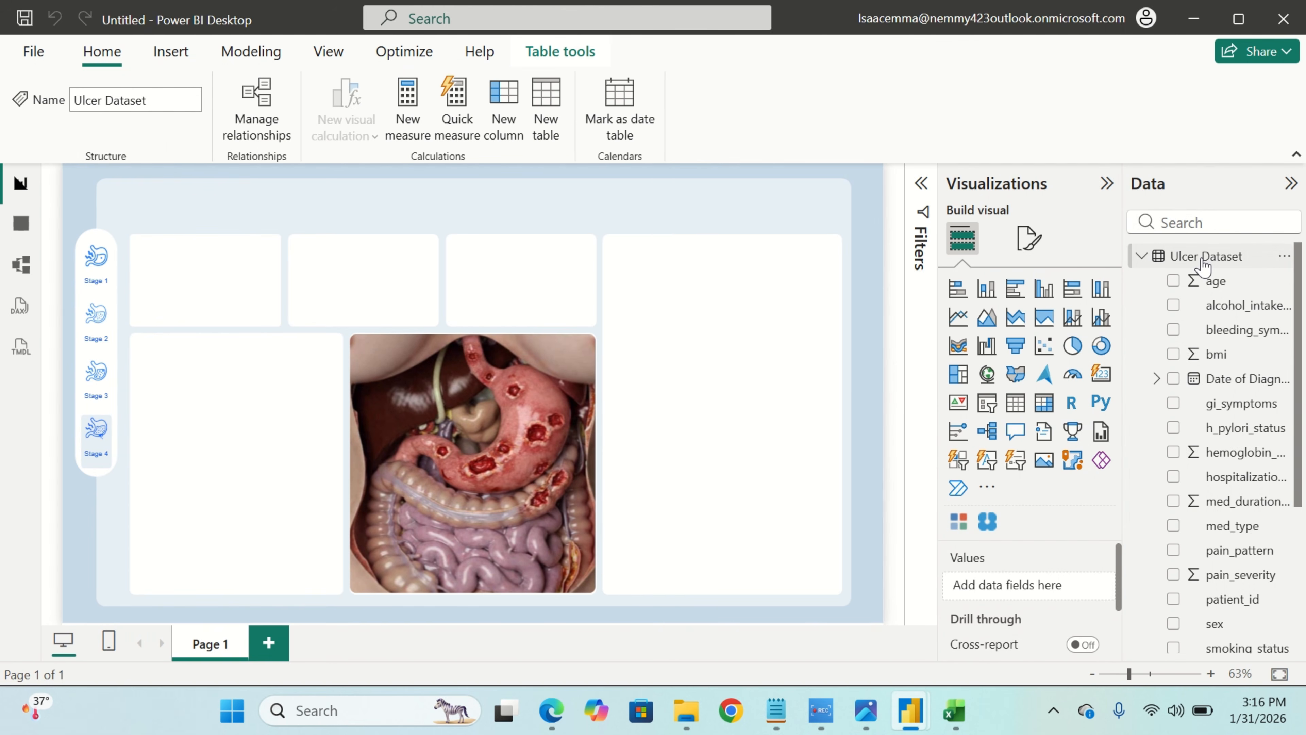
pyautogui.rightClick(1206, 257)
pyautogui.click(1146, 299)
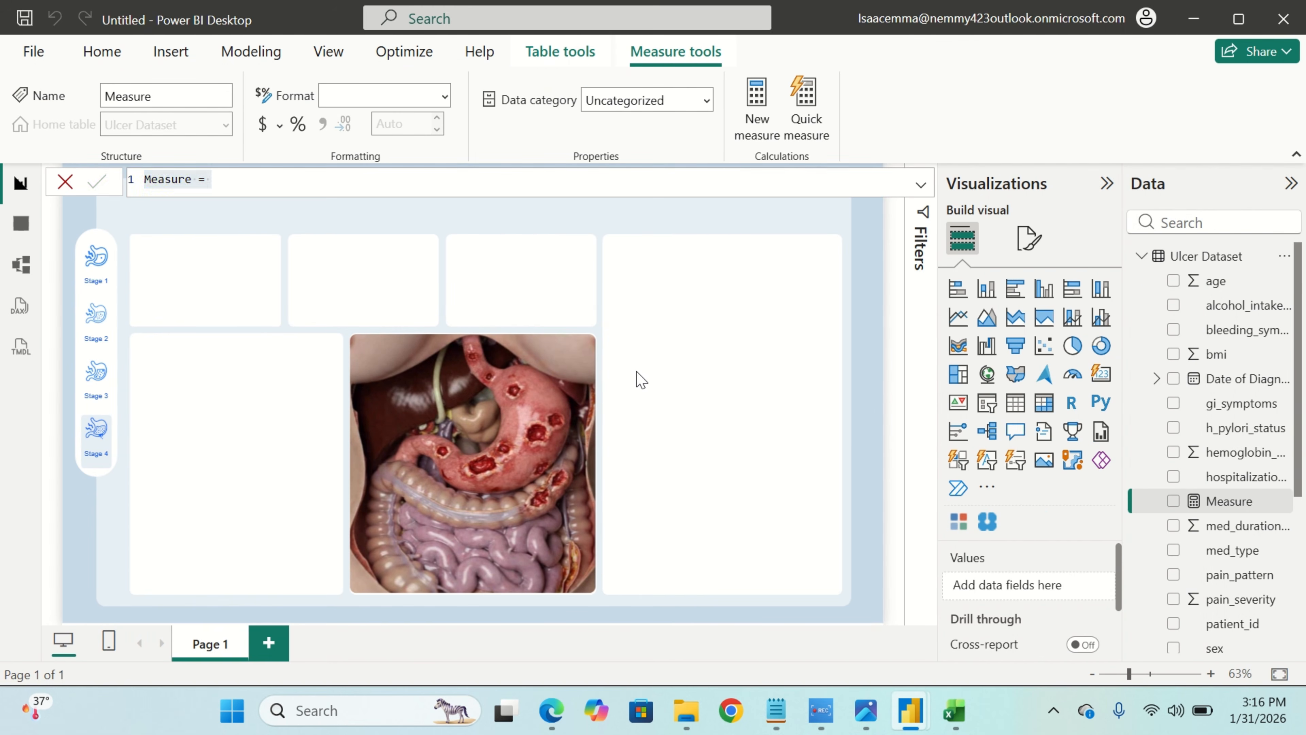
pyautogui.hotkey('ctrl', 'v')
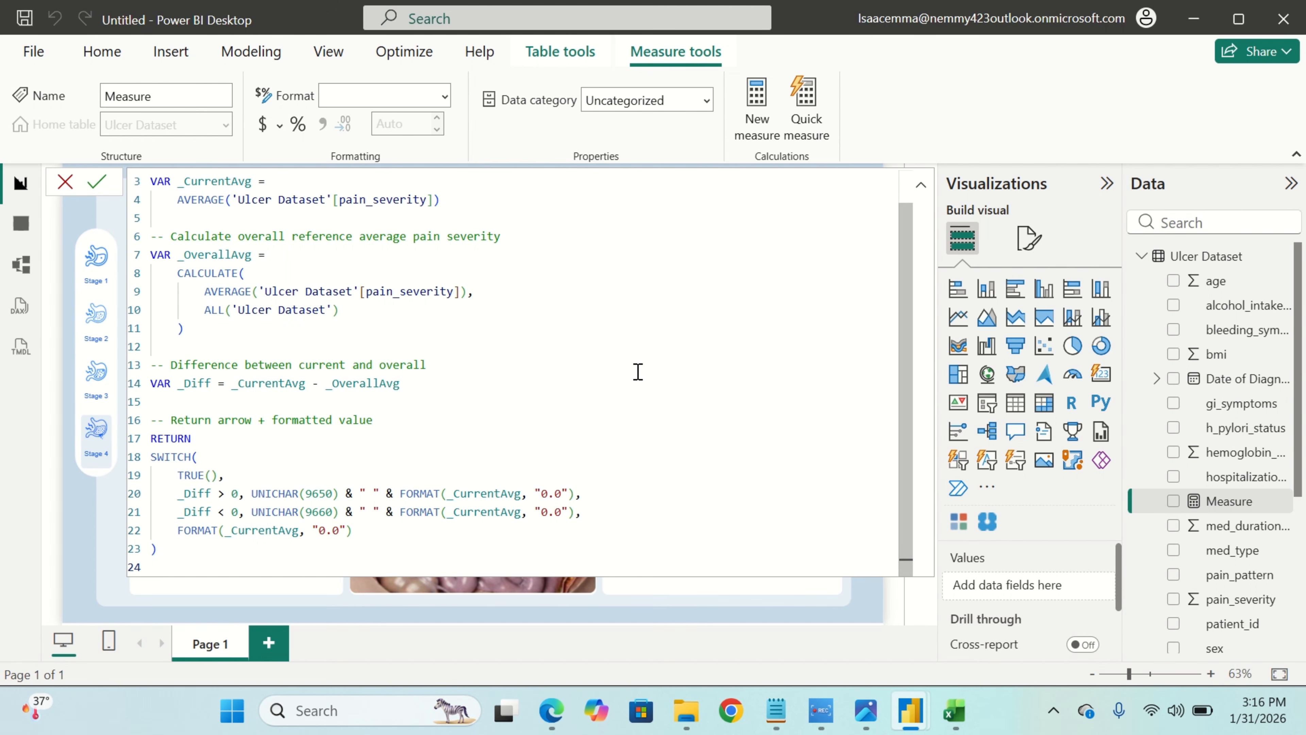
pyautogui.press('Return')
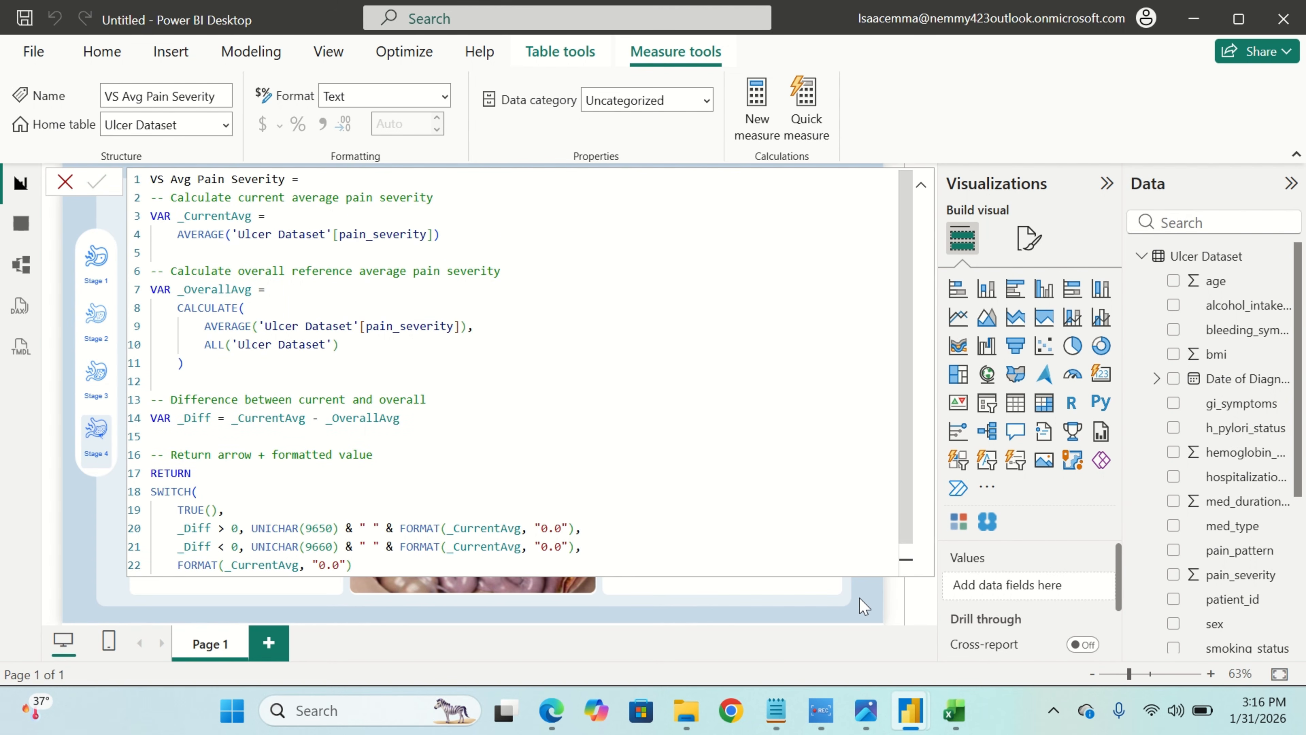
pyautogui.click(858, 600)
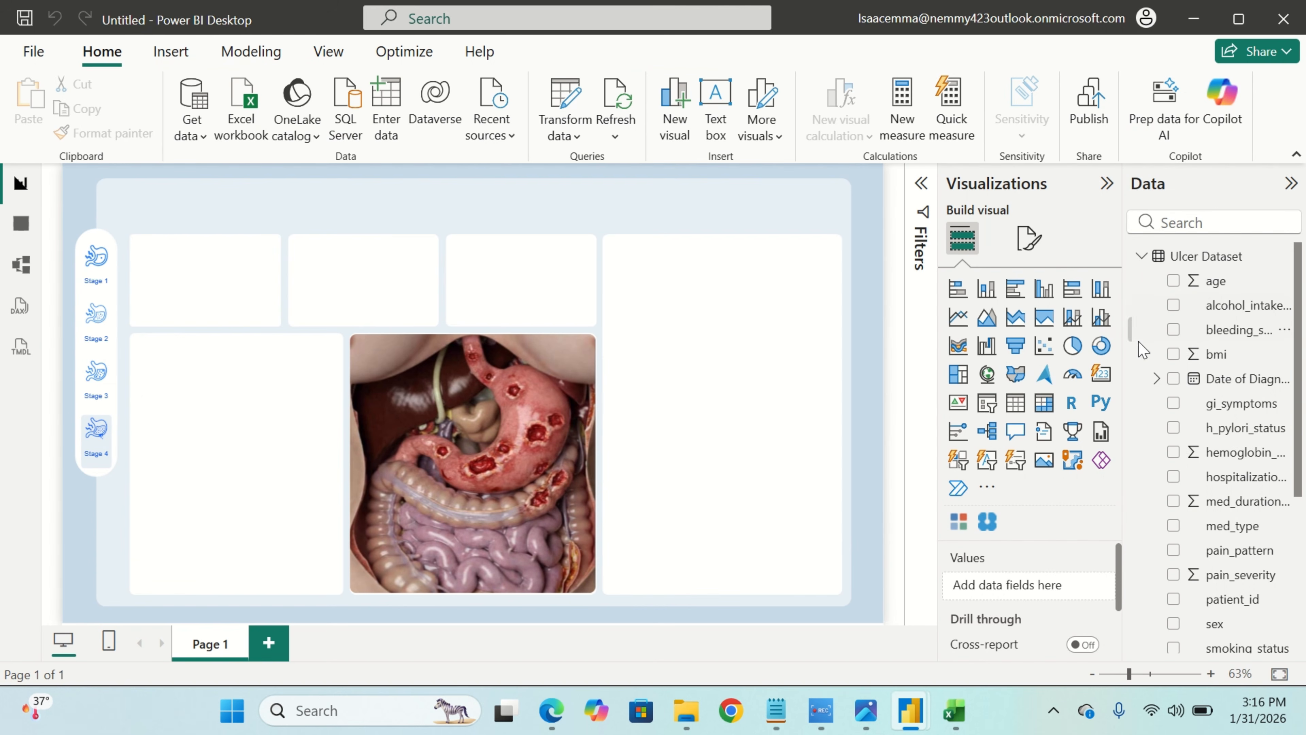
# Switch to Notepad, copy the complete VS Avg Ulcer Size formula and return to Power BI.
pyautogui.click(780, 726)
pyautogui.scroll(-3, 691, 439)
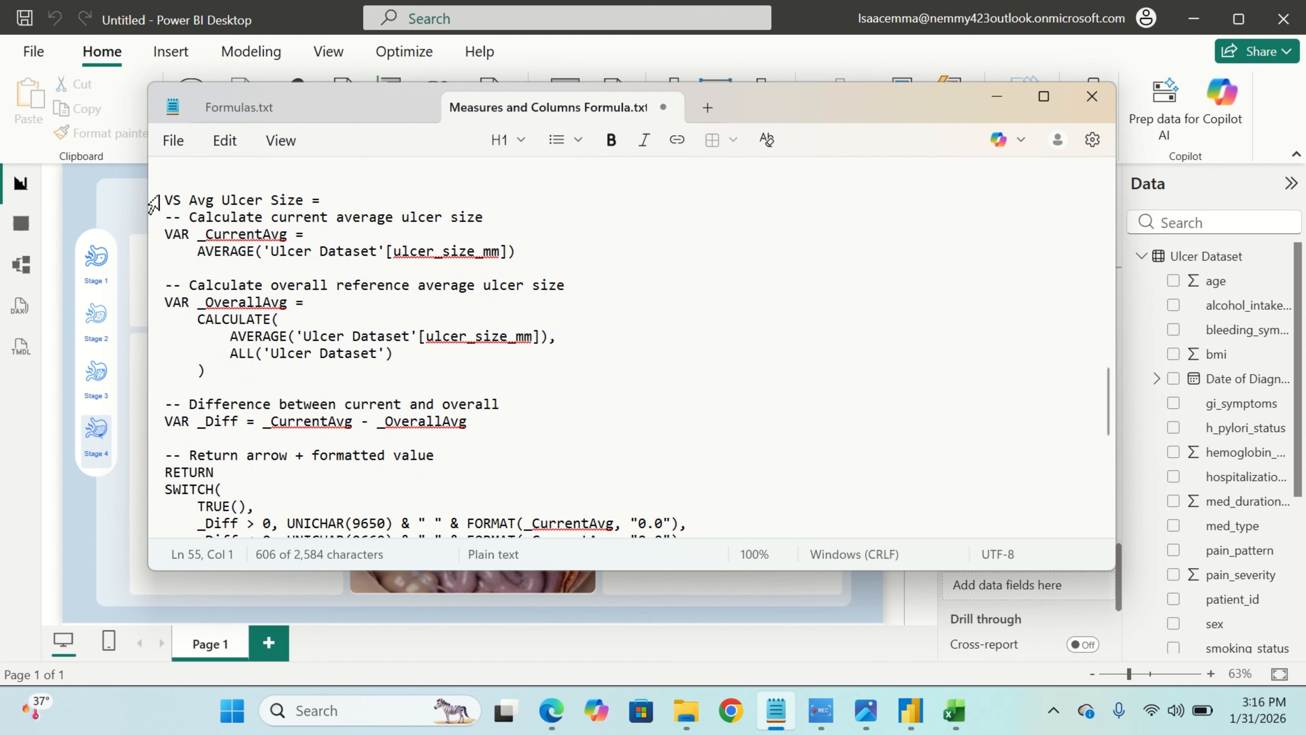
pyautogui.moveTo(169, 198); pyautogui.dragTo(472, 427)
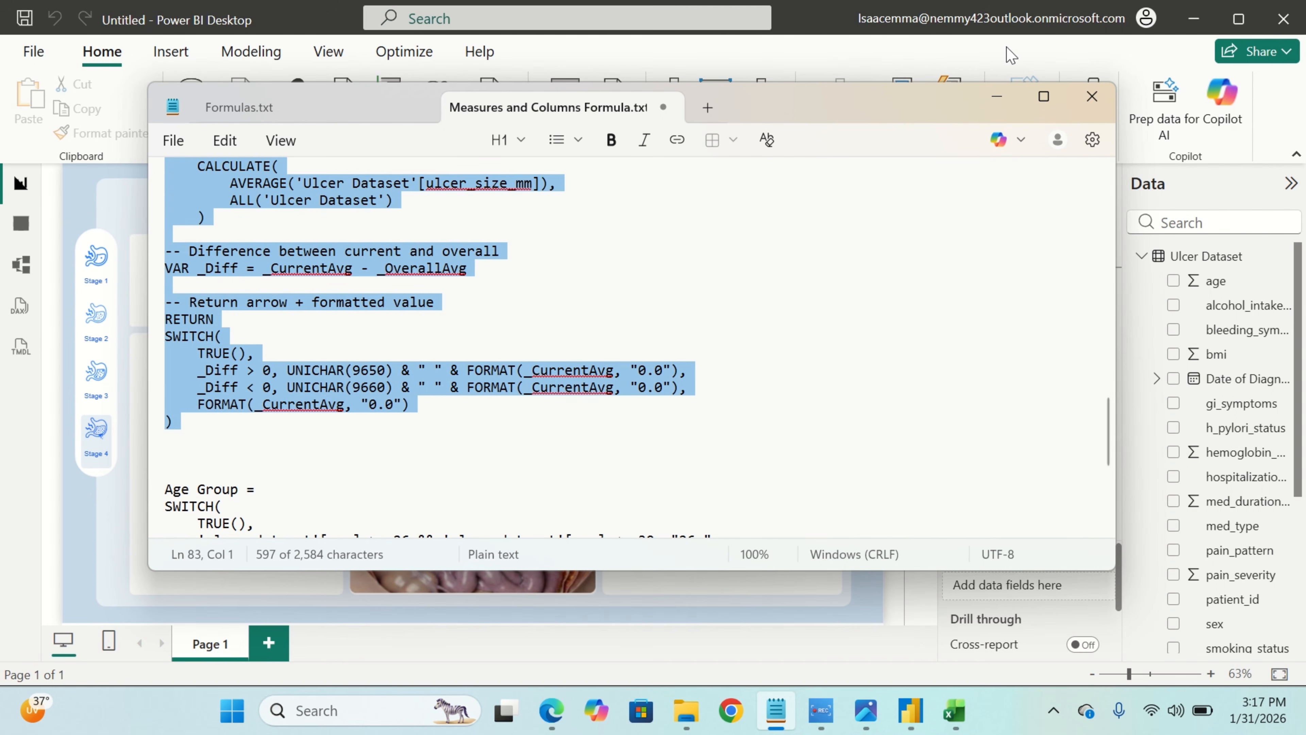
pyautogui.click(997, 96)
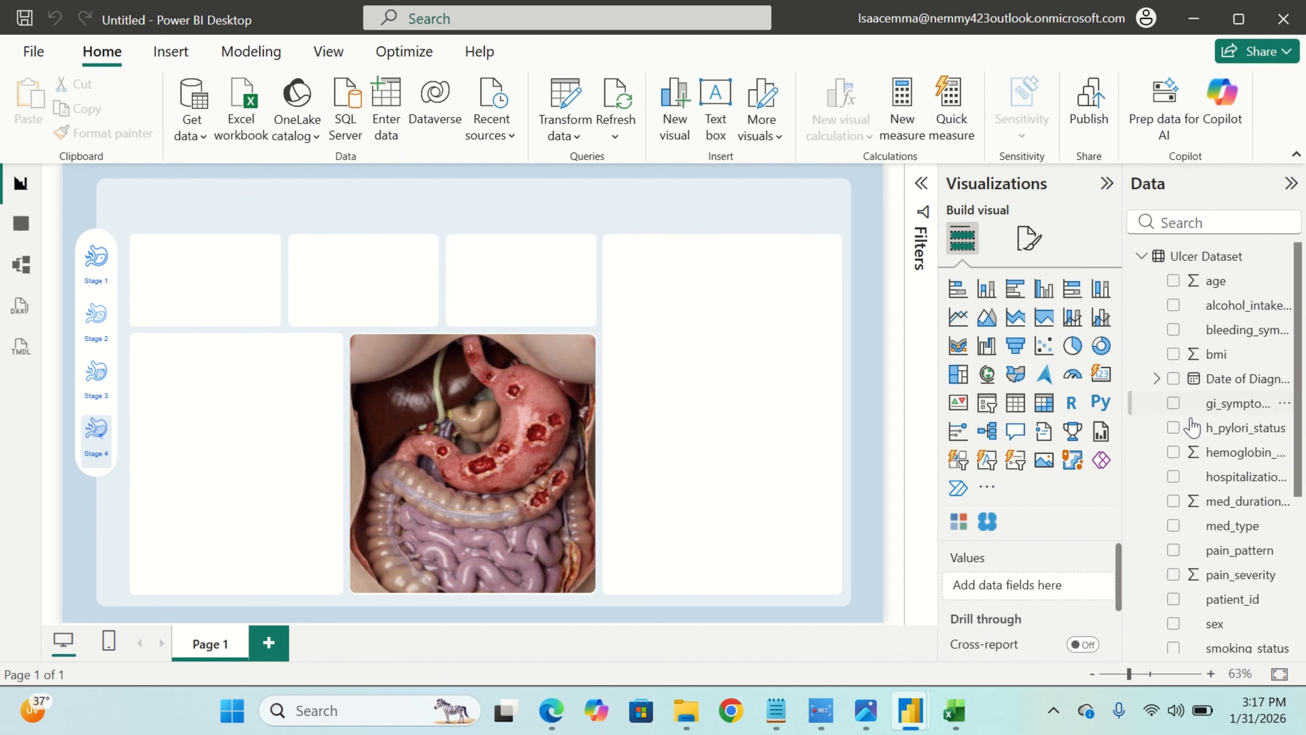
# Add a measure to the Ulcer Dataset table using the copied VS Avg Ulcer Size formula and commit it.
pyautogui.rightClick(1227, 263)
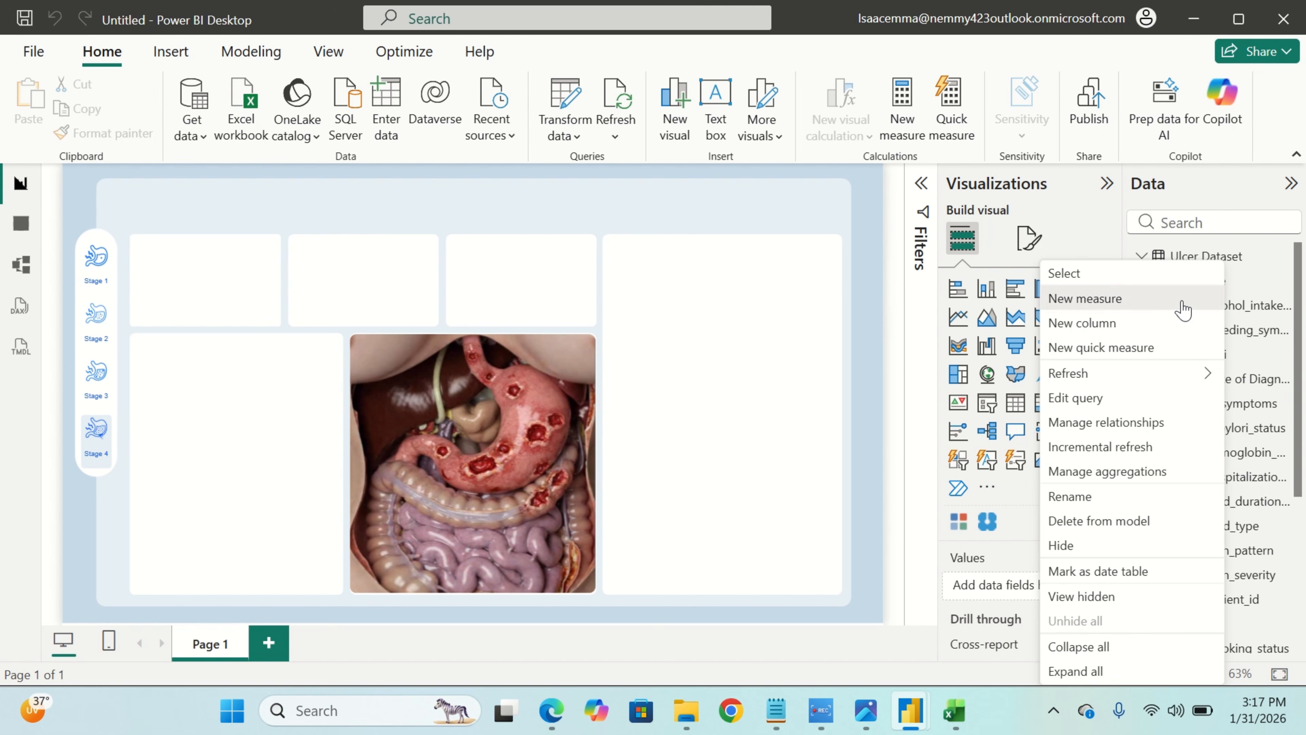
pyautogui.click(1181, 303)
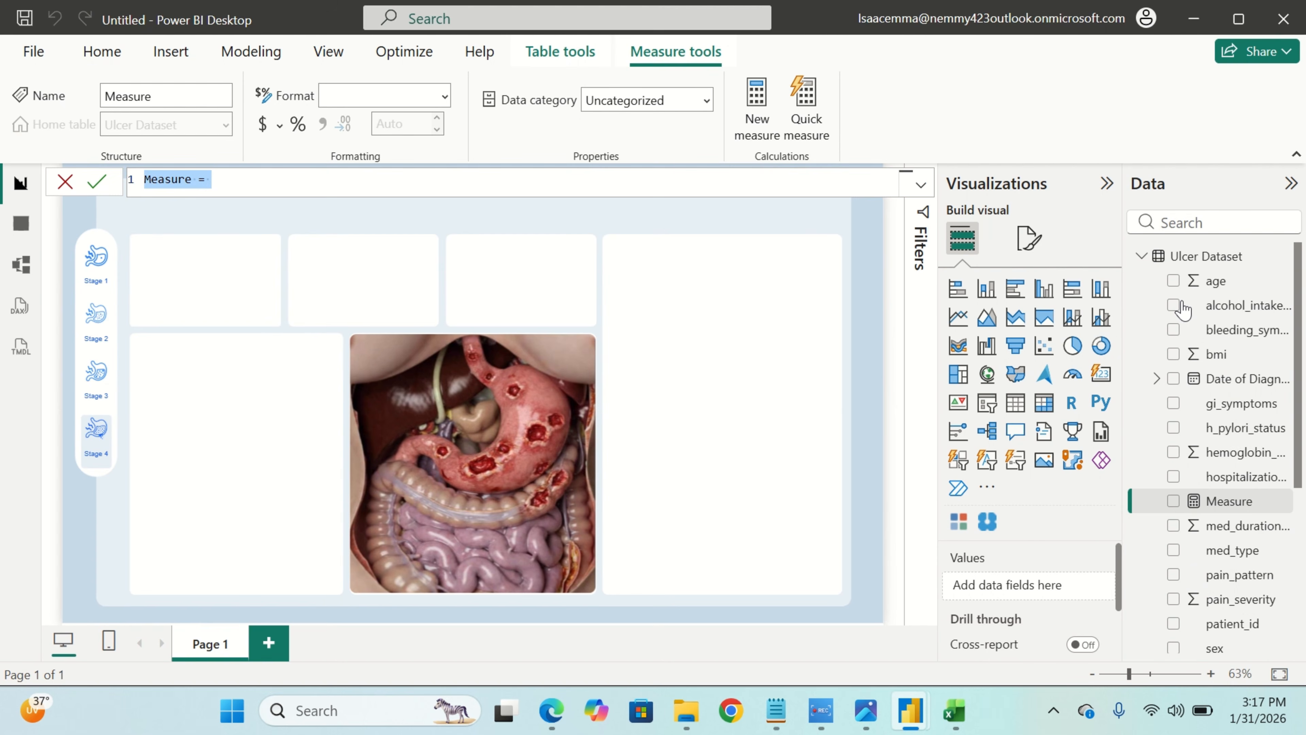
pyautogui.hotkey('ctrl', 'v')
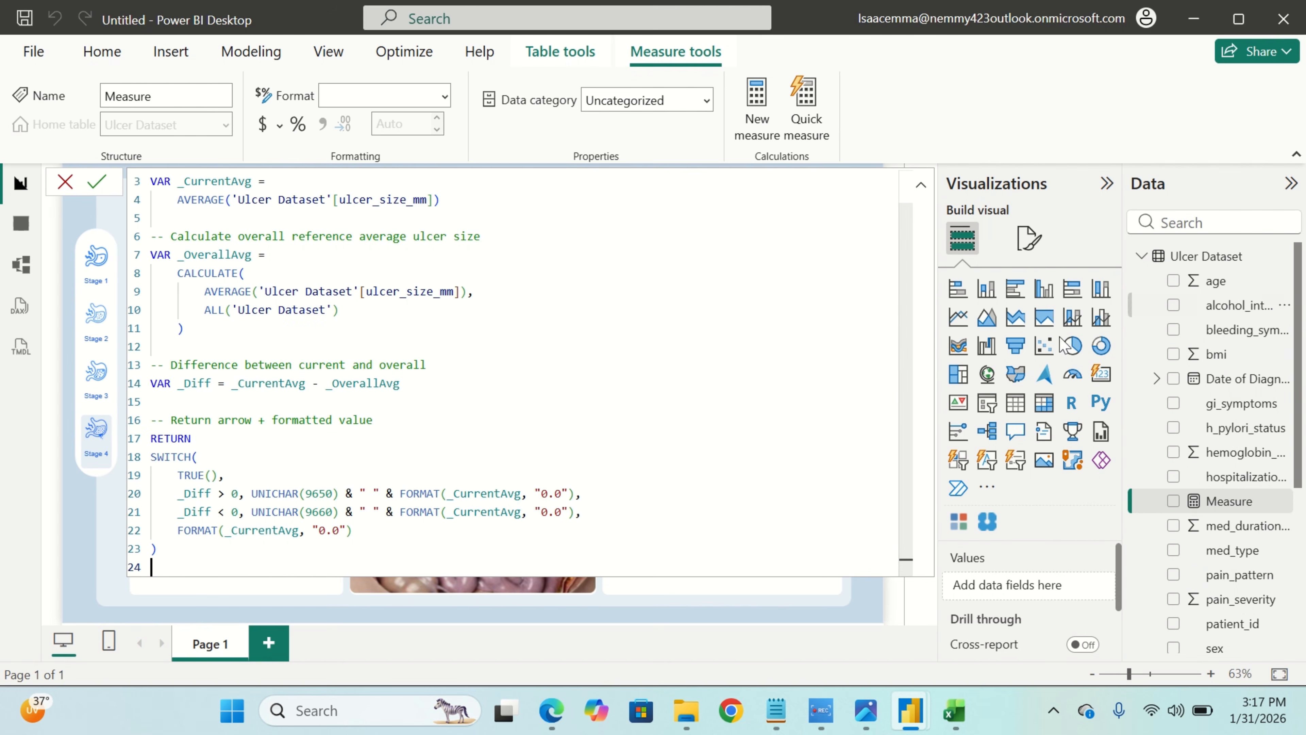
pyautogui.scroll(1, 709, 368)
pyautogui.scroll(-1, 709, 368)
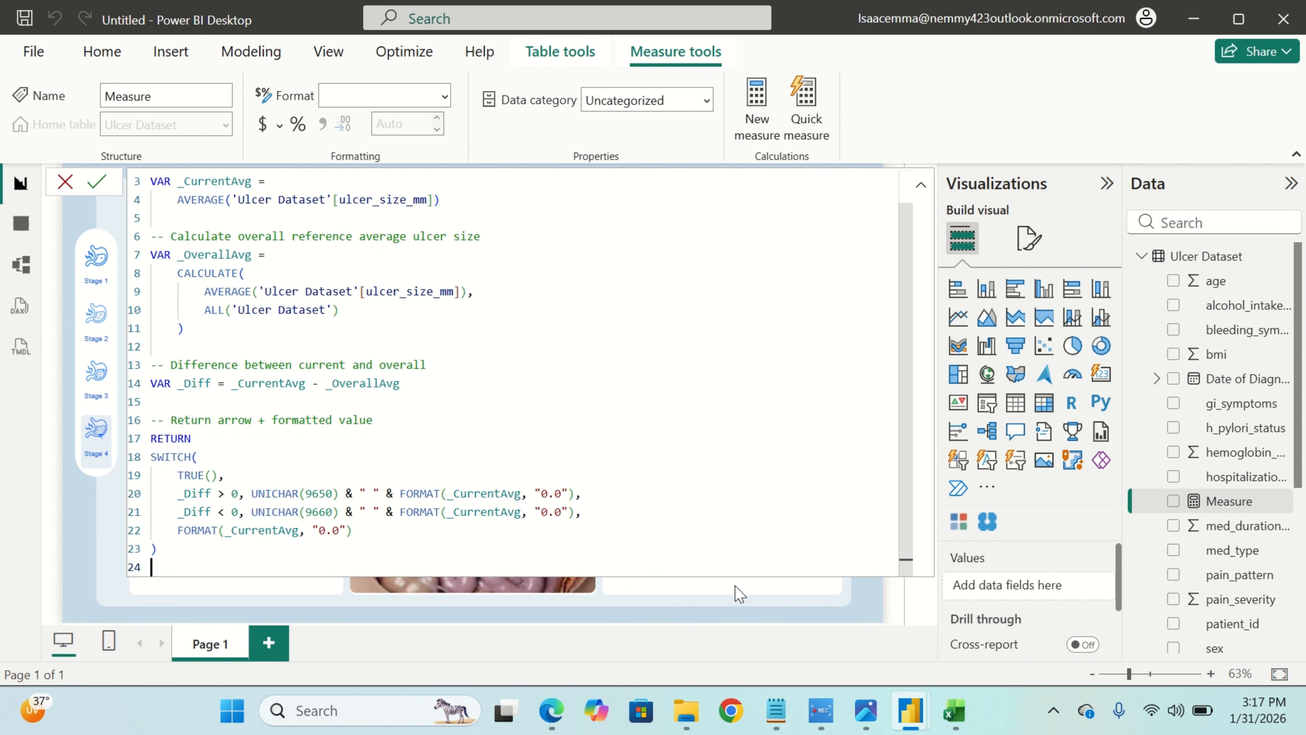
pyautogui.click(739, 594)
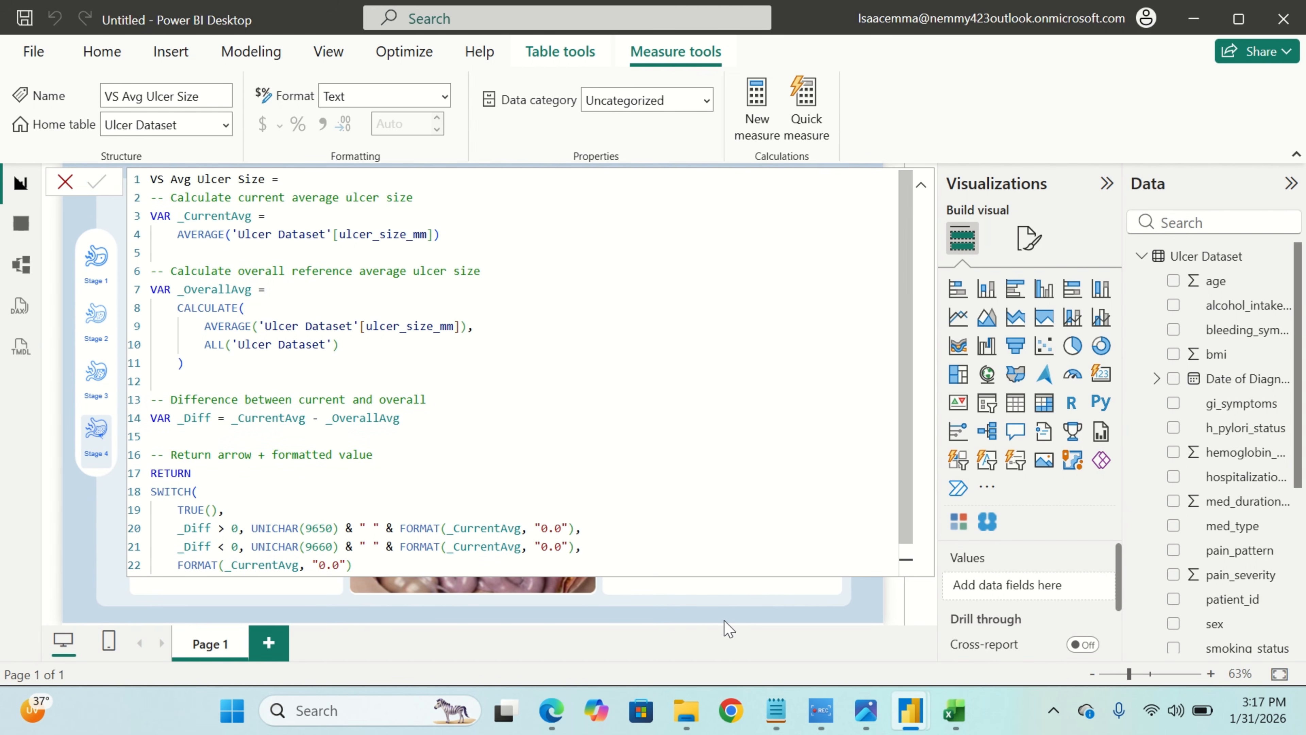
pyautogui.click(735, 605)
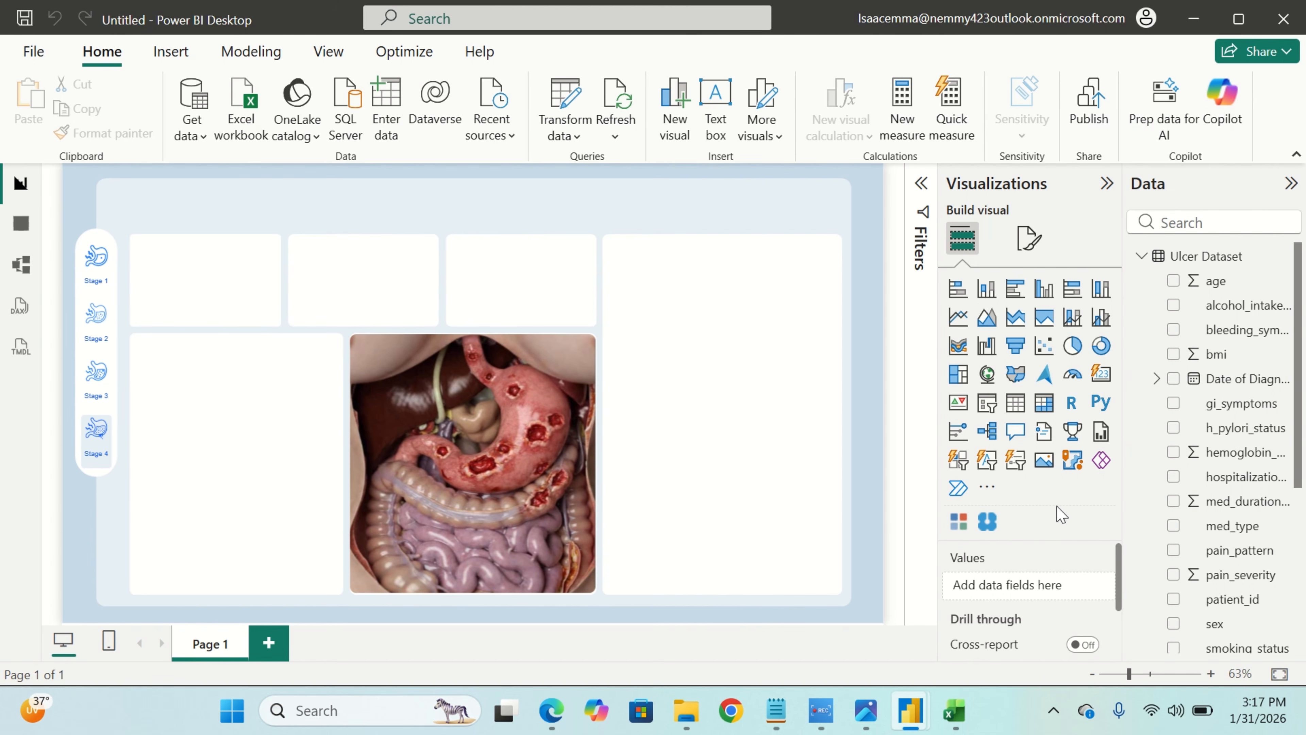
# Insert a new card visual and fit it to the first small white panel in the report's upper row.
pyautogui.scroll(-5, 1234, 545)
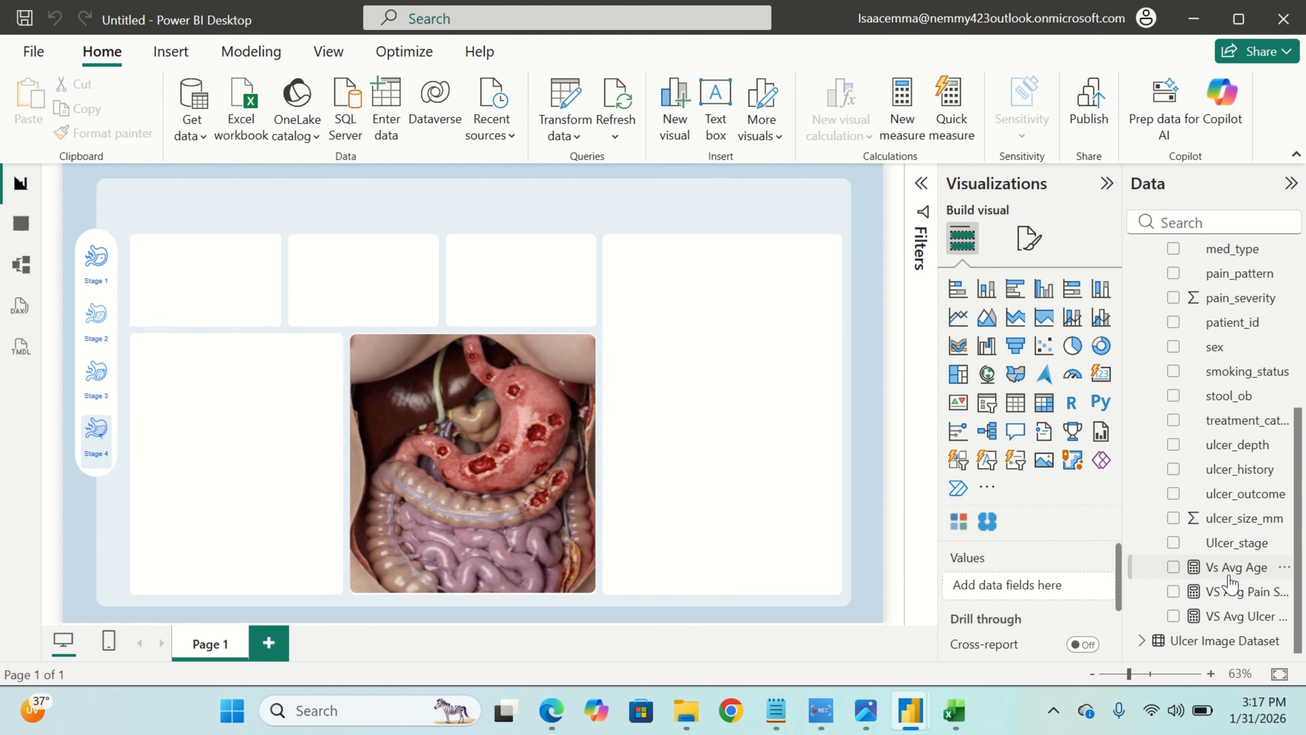
pyautogui.click(1101, 374)
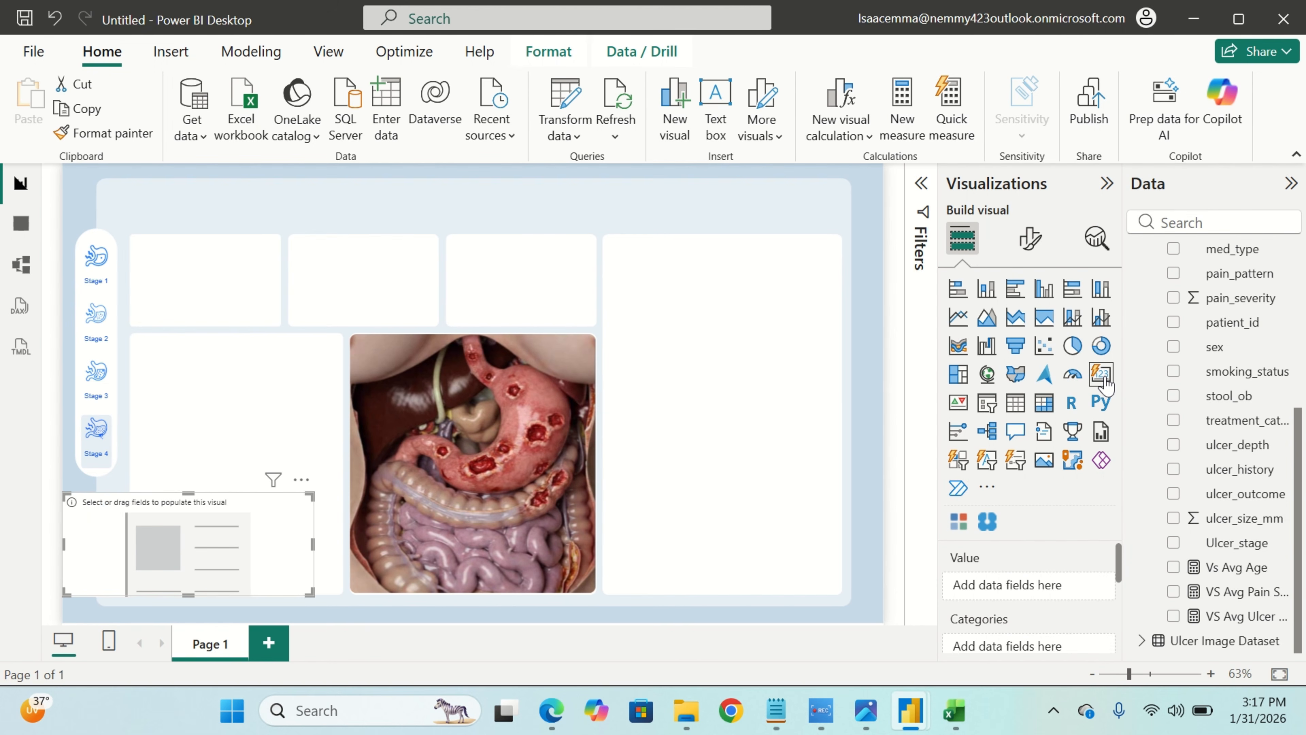
pyautogui.moveTo(140, 533); pyautogui.dragTo(222, 277)
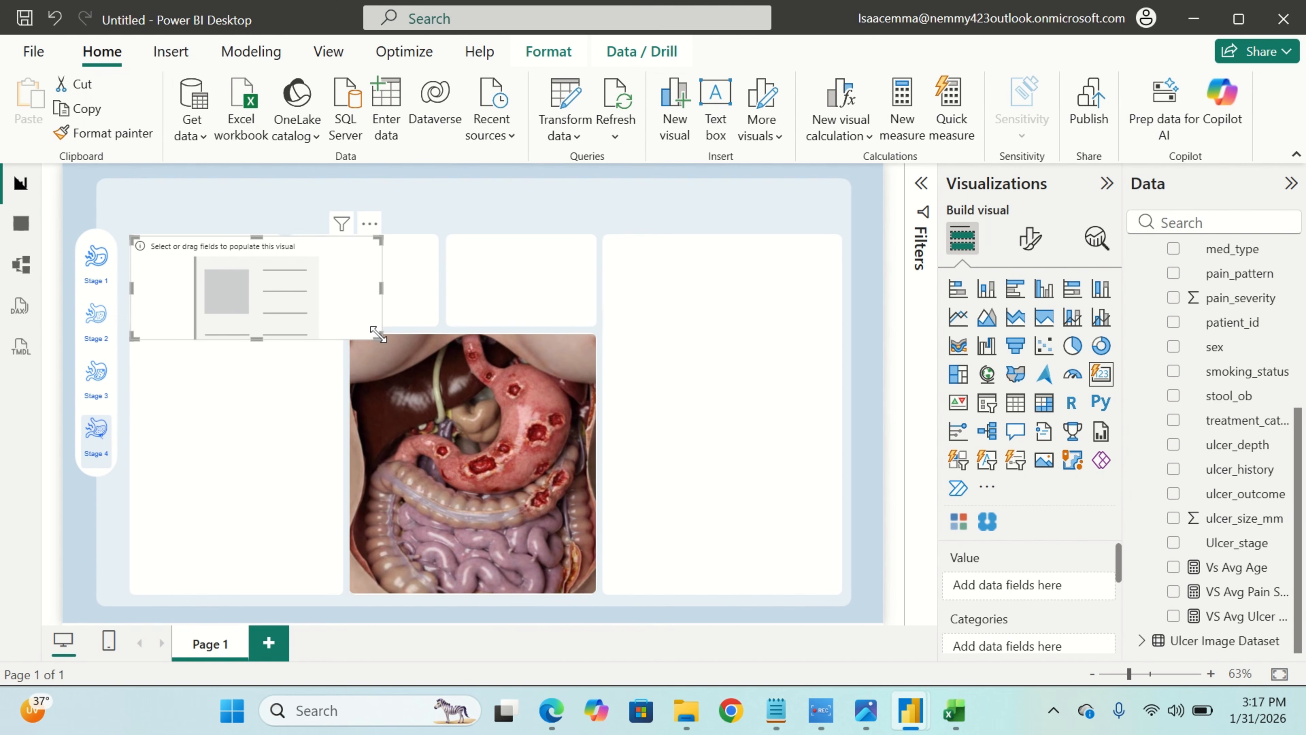
pyautogui.moveTo(381, 339); pyautogui.dragTo(277, 321)
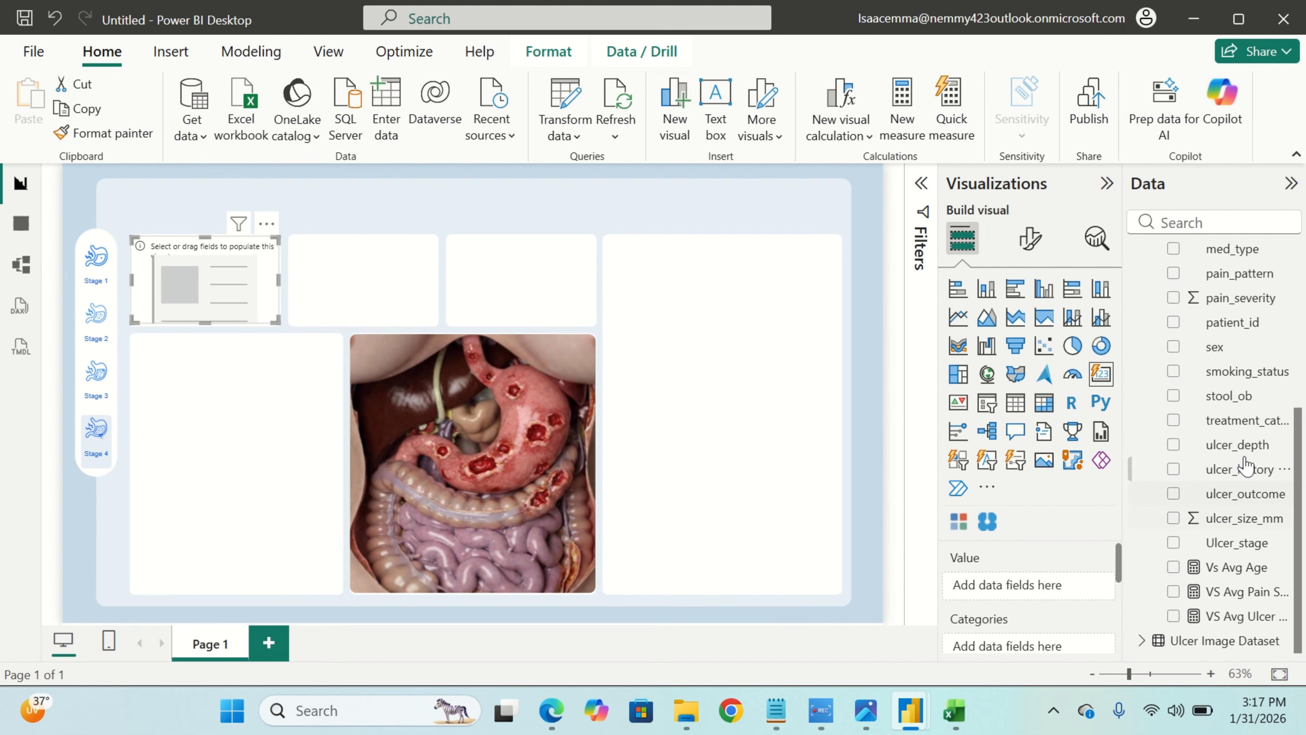
# Add patient_id from the Ulcer Dataset as the card's value and aggregate it as Count (Distinct).
pyautogui.scroll(3, 1240, 466)
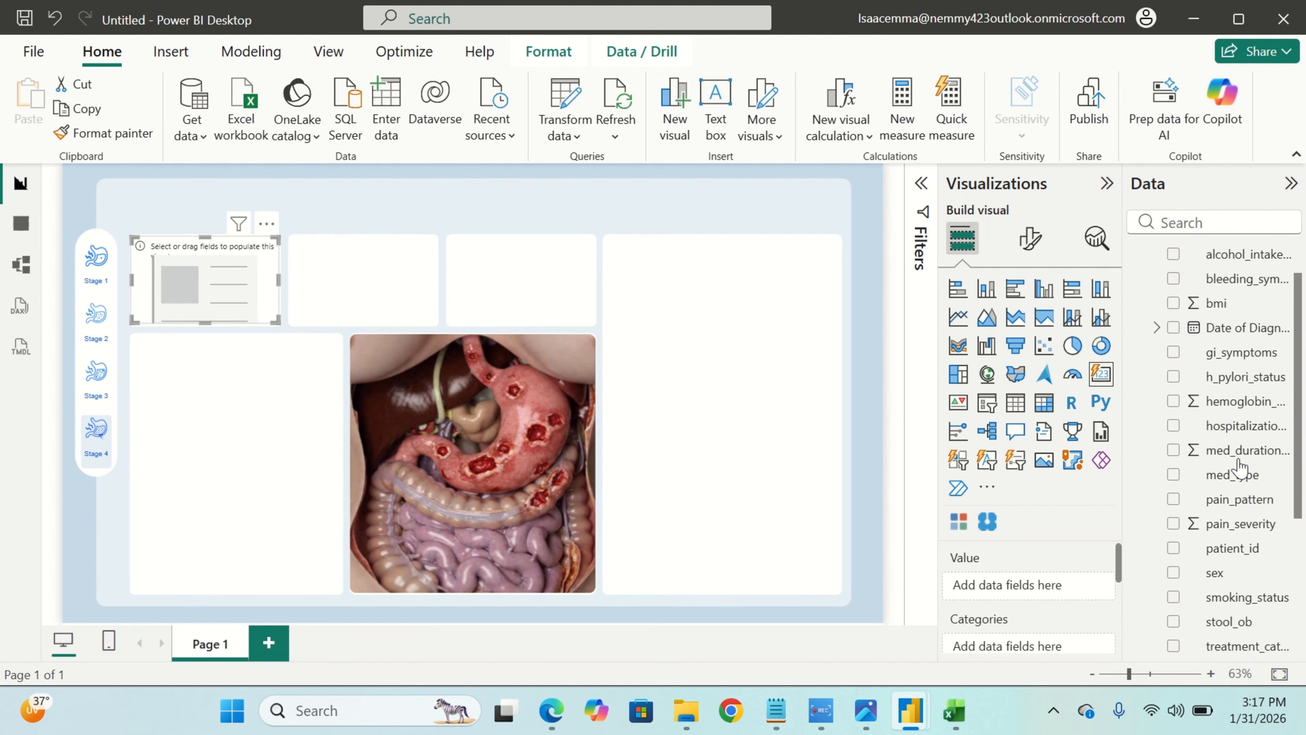
pyautogui.scroll(2, 1240, 467)
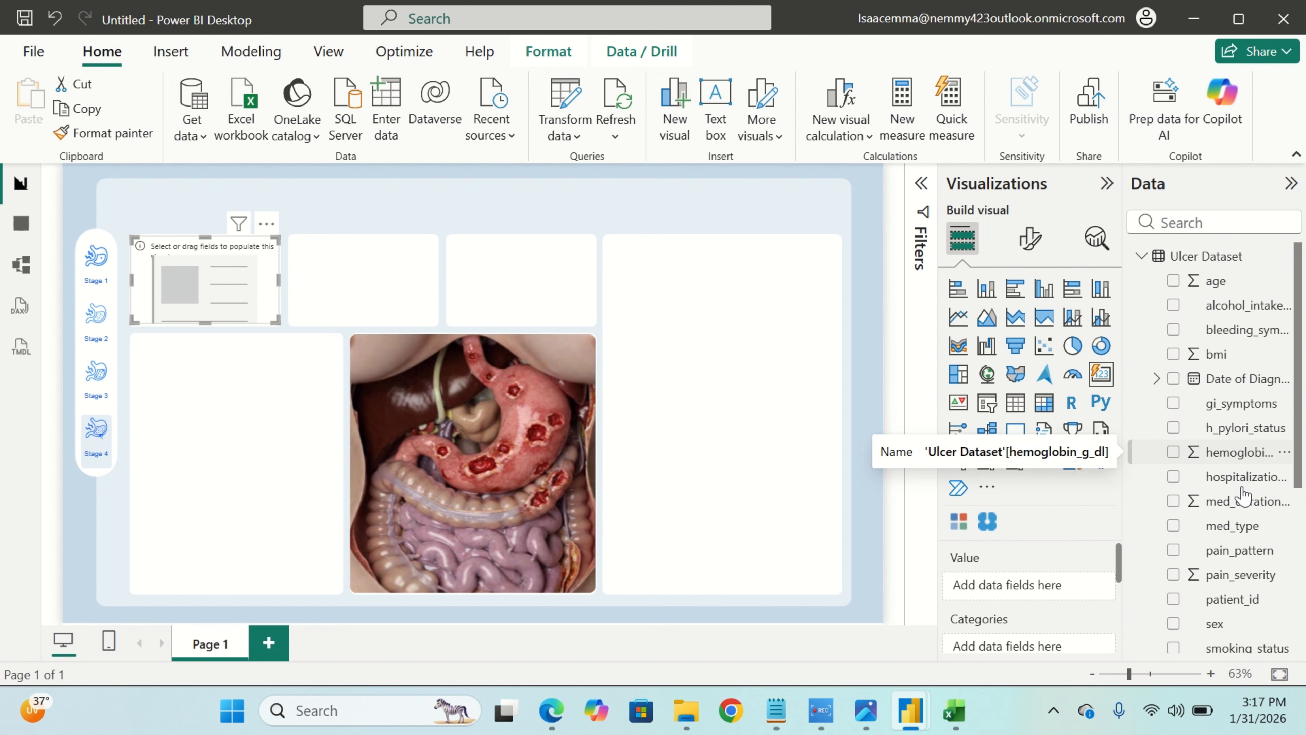
pyautogui.scroll(-2, 1231, 555)
pyautogui.scroll(-2, 1231, 556)
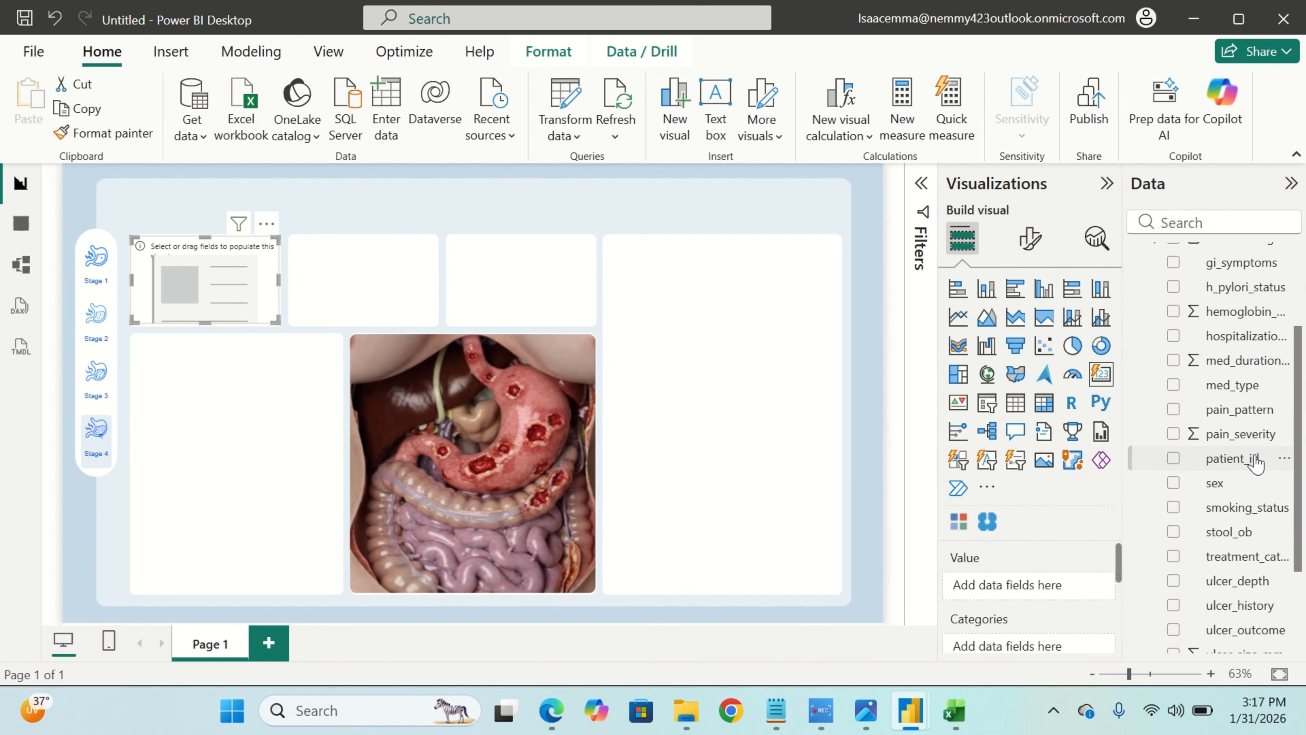
pyautogui.moveTo(1254, 458); pyautogui.dragTo(1049, 598)
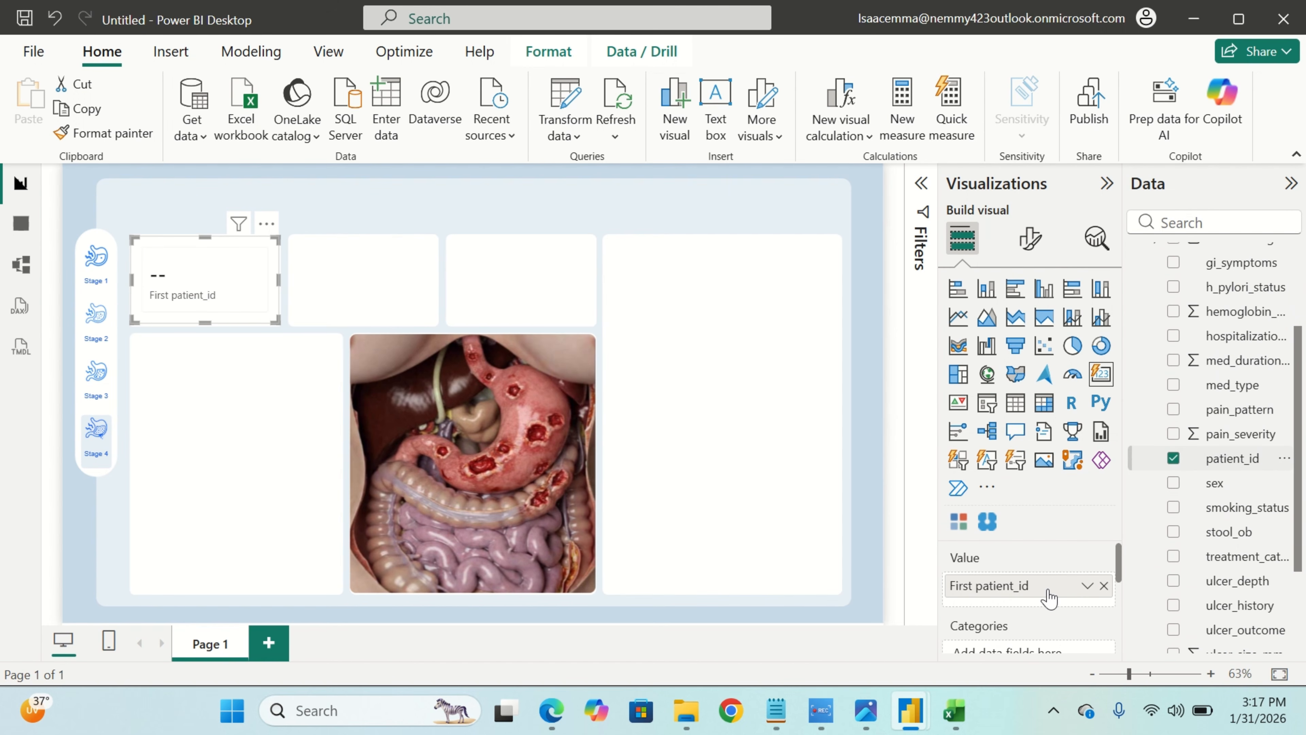
pyautogui.click(1087, 589)
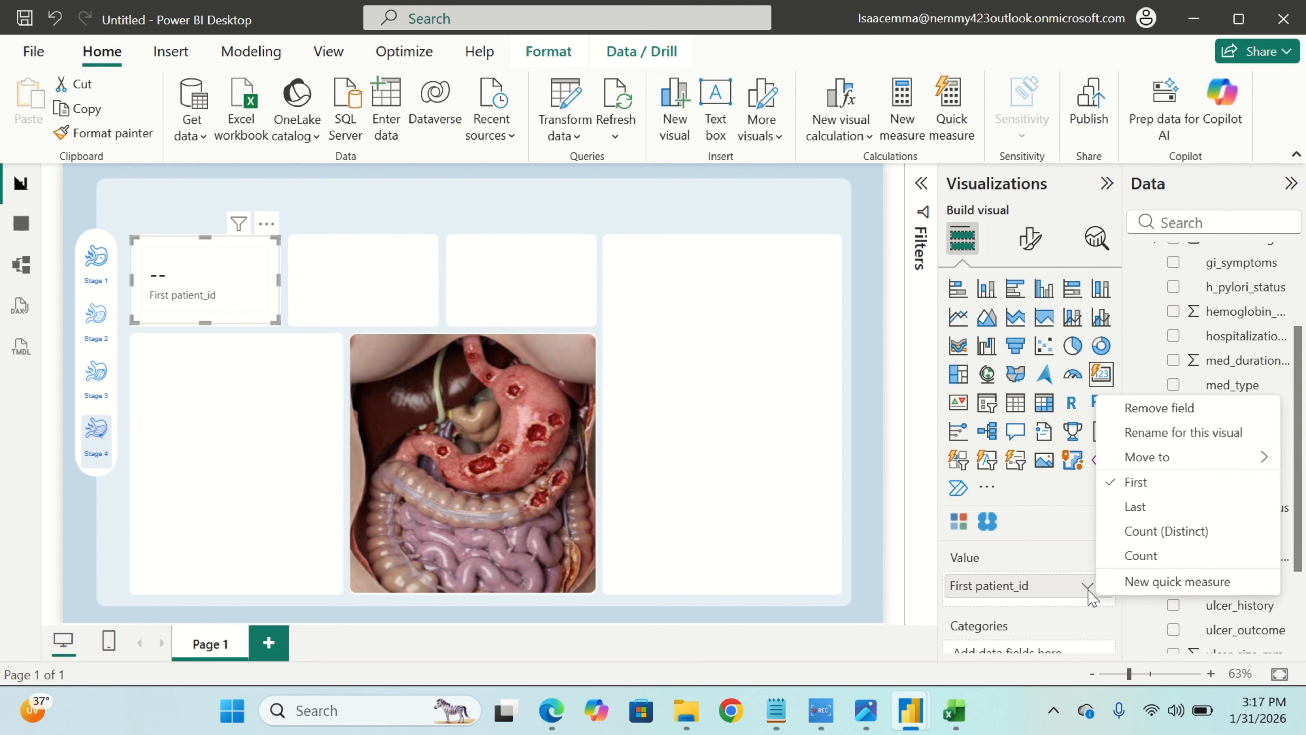
pyautogui.click(1157, 537)
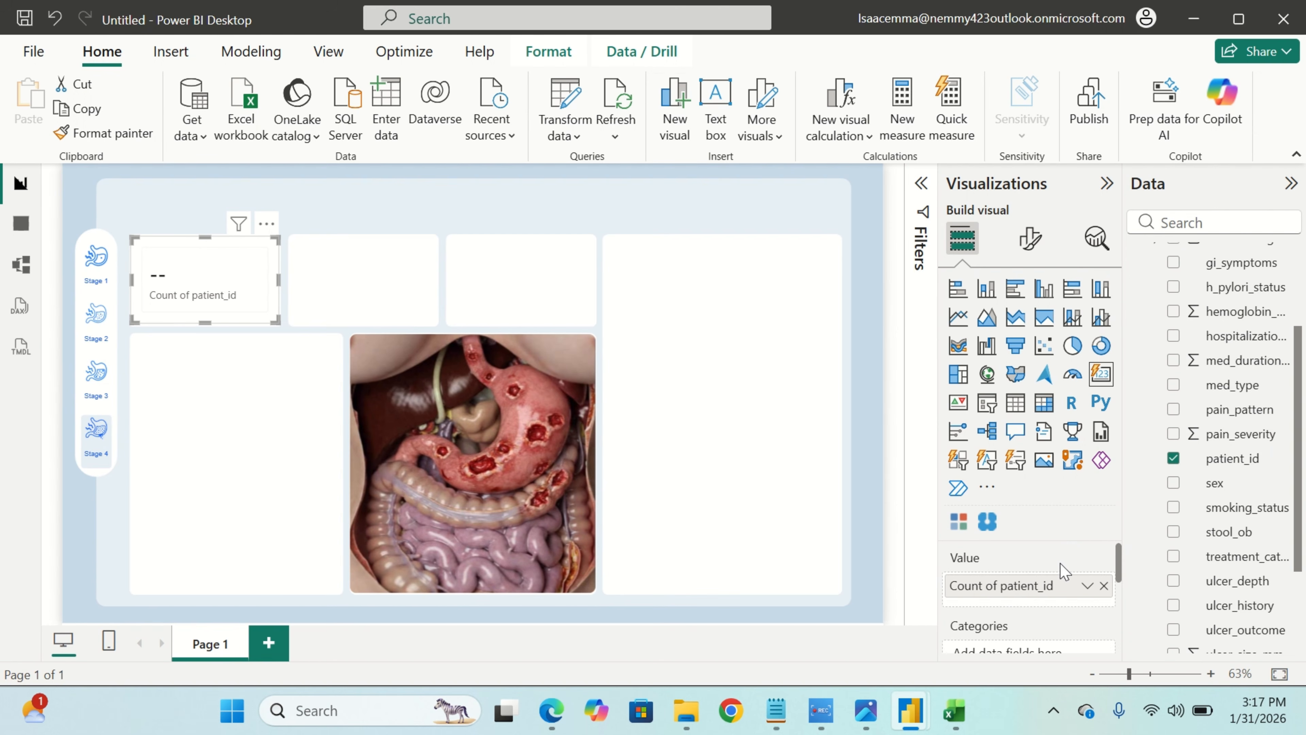
# Add the Vs Avg Age measure as a reference label on the patient_id card and make the card taller to fit it.
pyautogui.click(1039, 252)
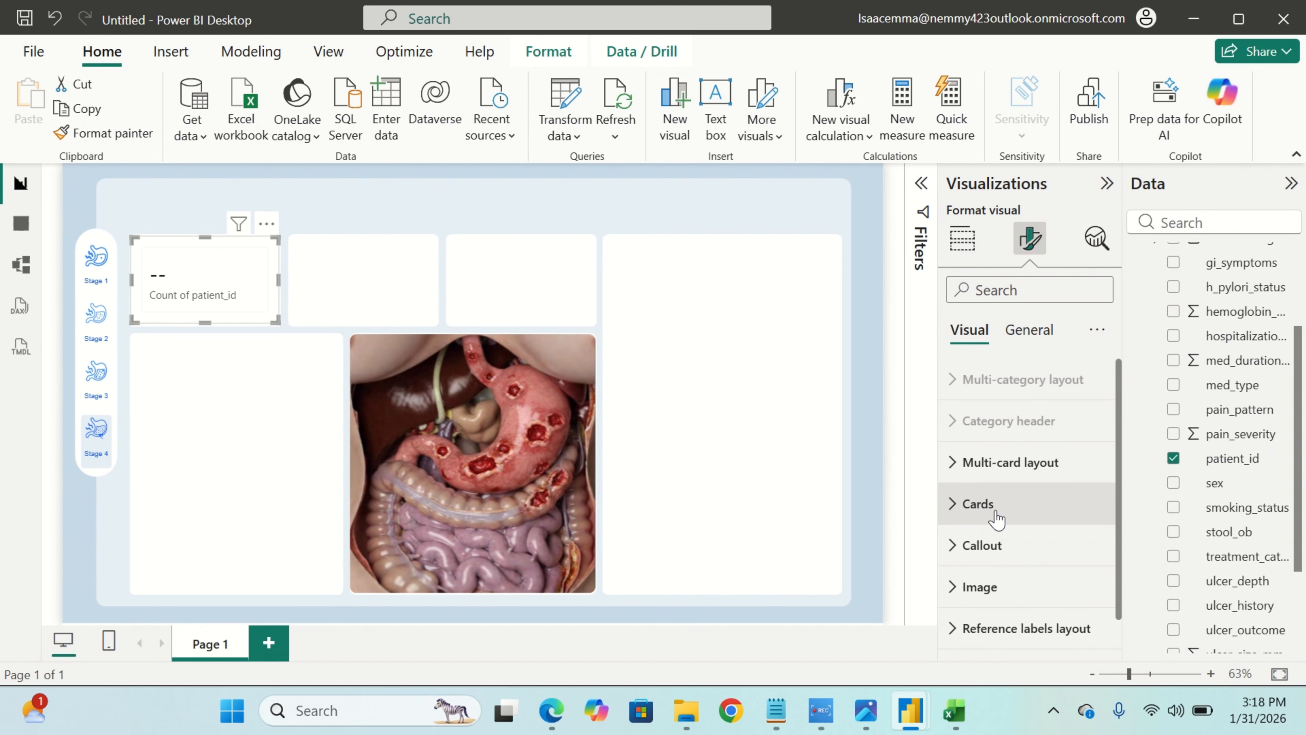
pyautogui.scroll(-1, 992, 566)
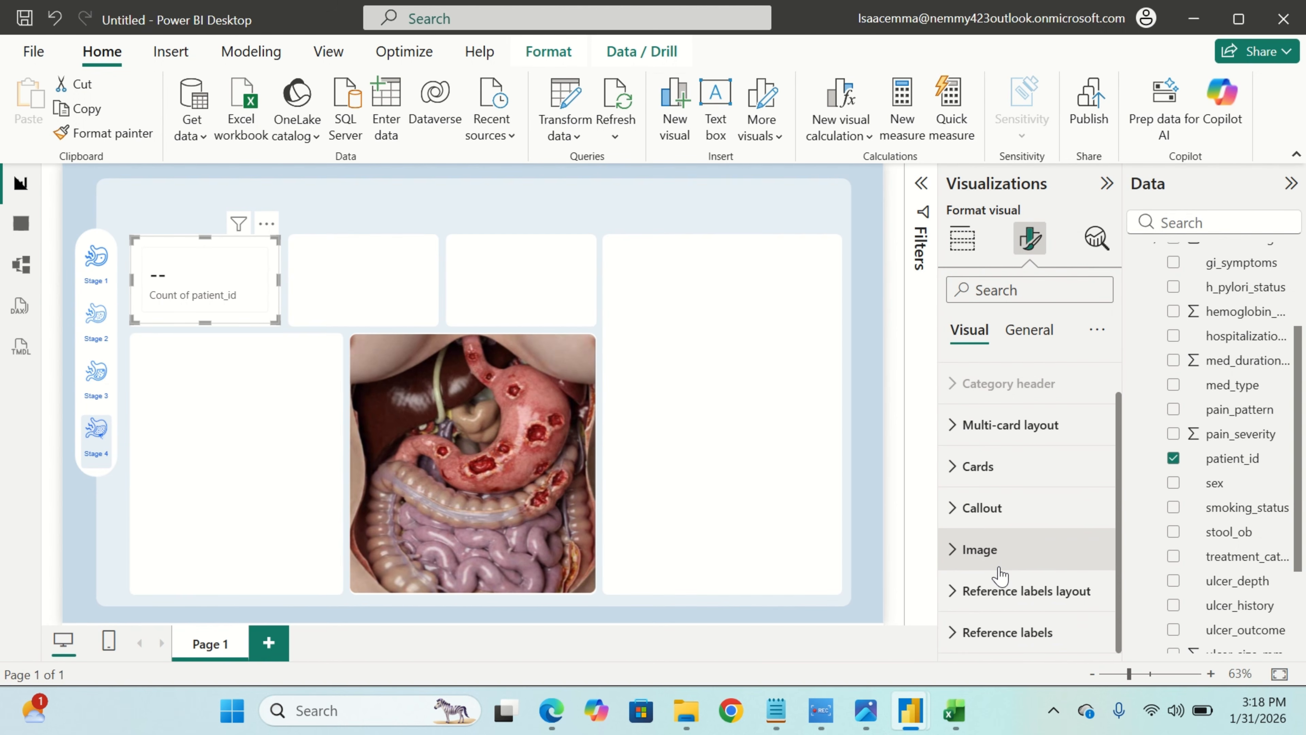
pyautogui.click(1006, 631)
pyautogui.scroll(-6, 1005, 627)
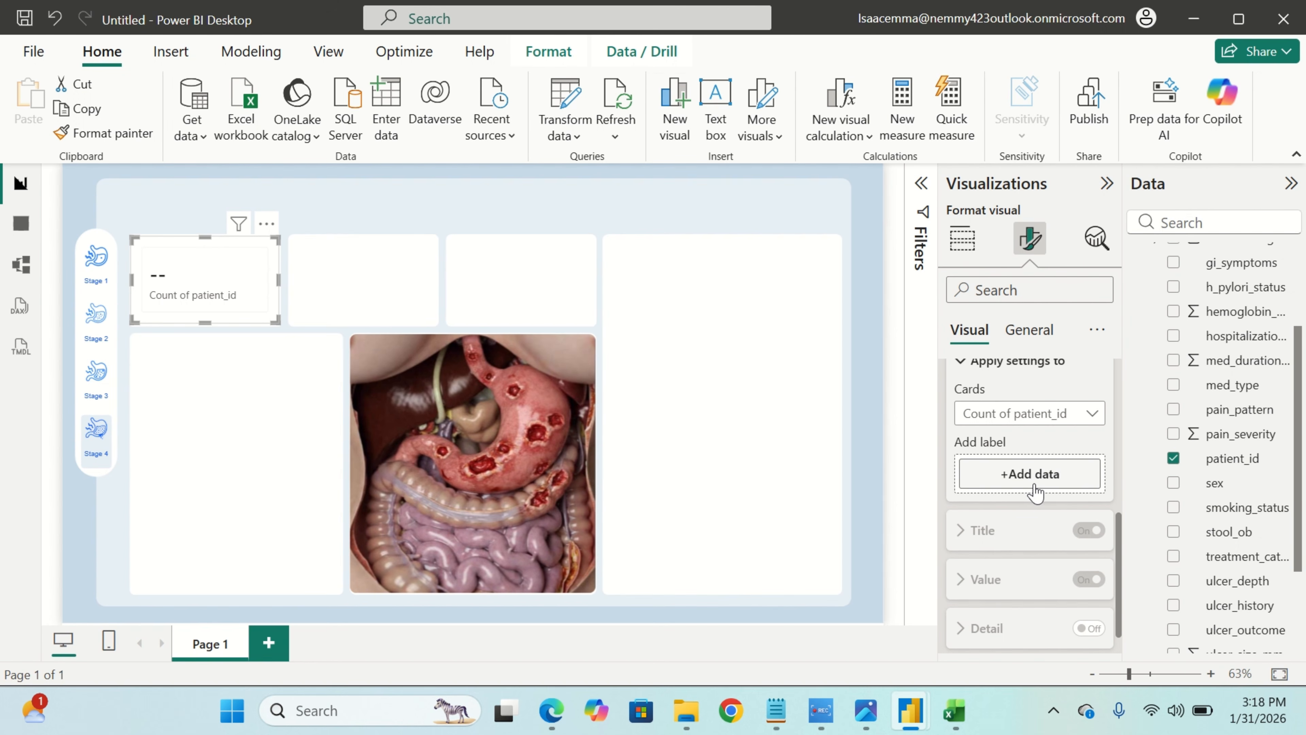
pyautogui.scroll(-3, 1201, 598)
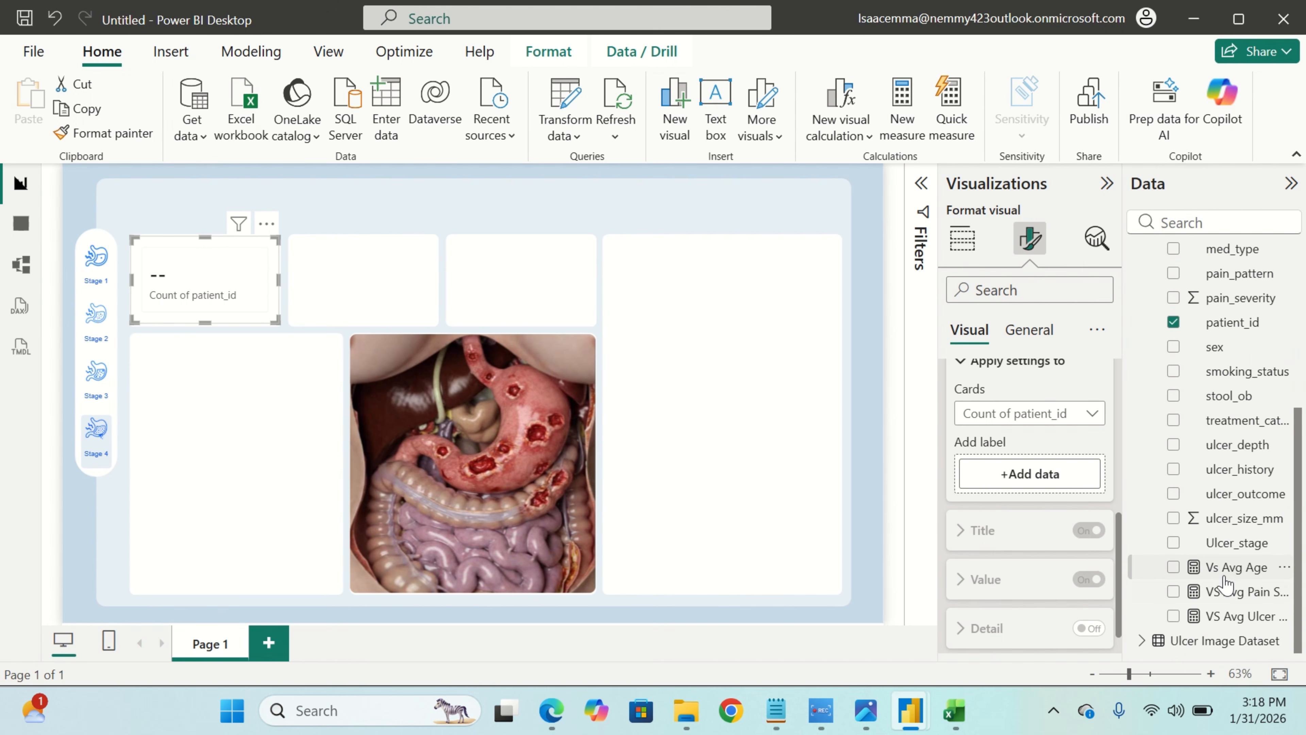
pyautogui.moveTo(1227, 579); pyautogui.dragTo(1056, 483)
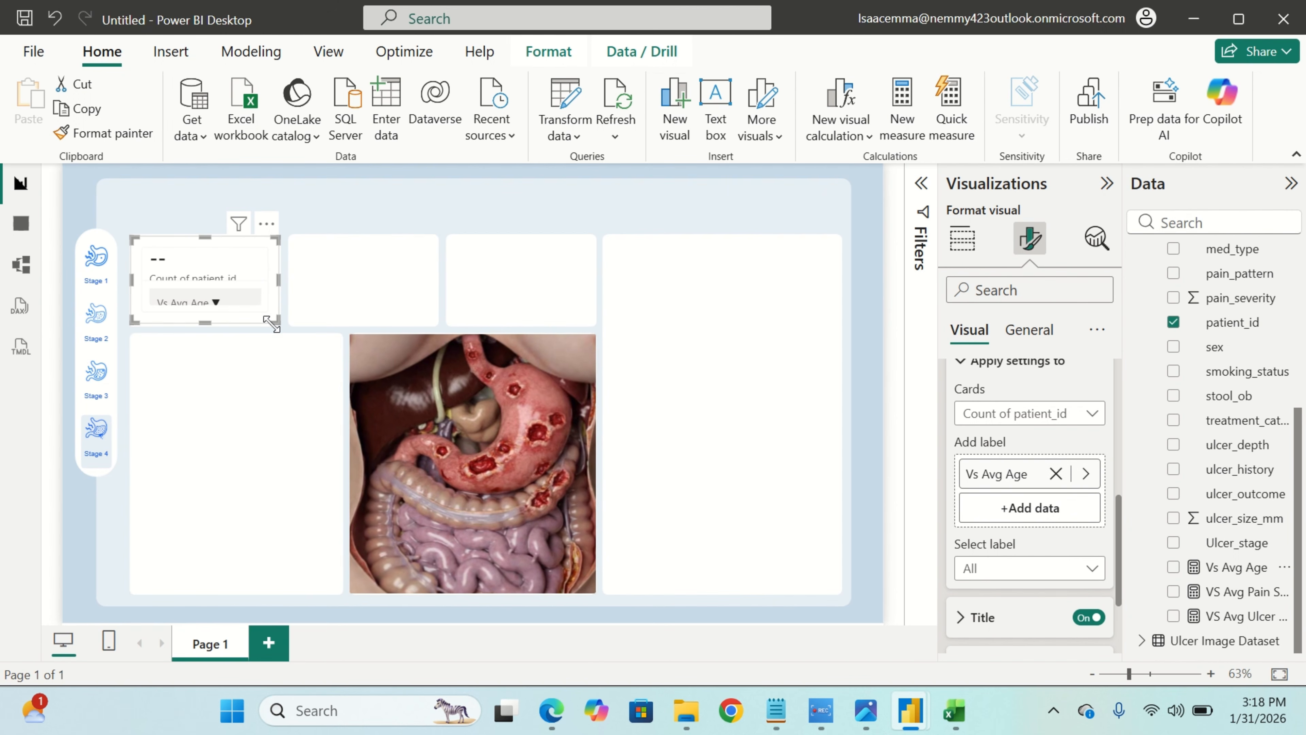
pyautogui.moveTo(278, 322); pyautogui.dragTo(283, 363)
# Turn off the callout value and callout label on the card, leaving only the reference label.
pyautogui.scroll(2, 1043, 424)
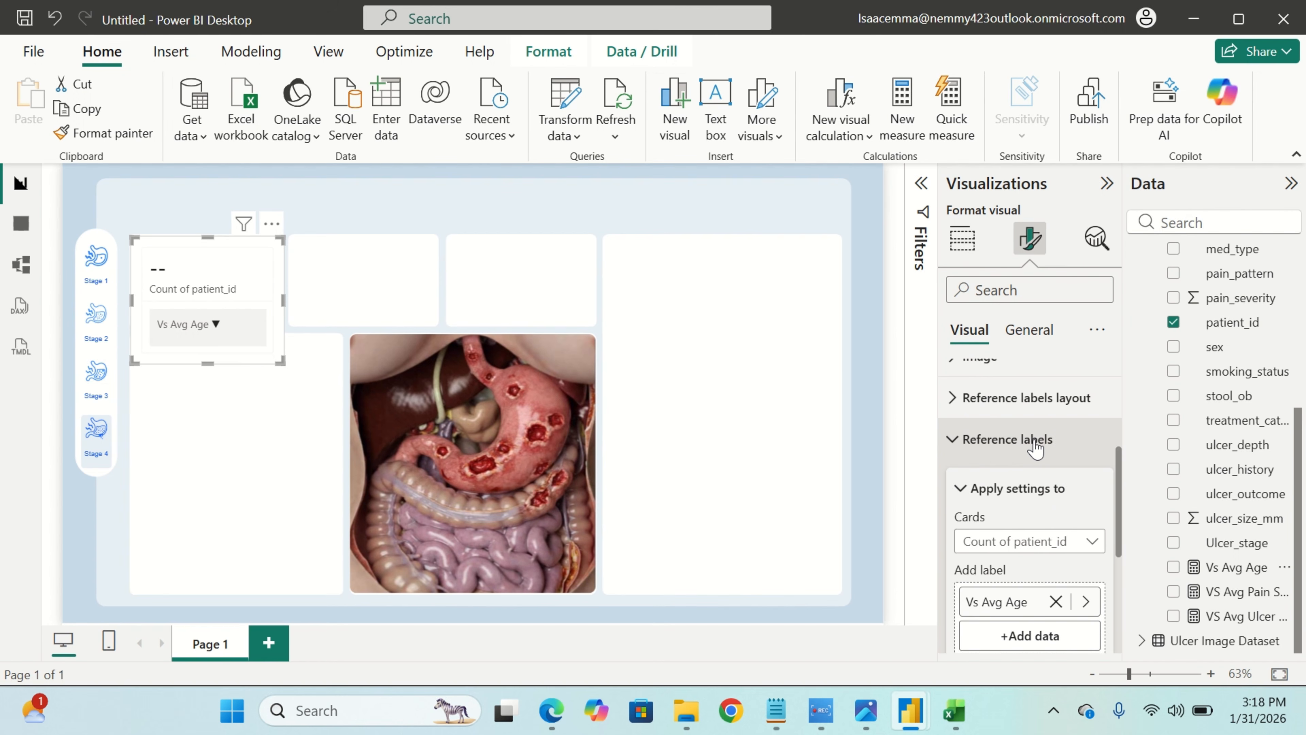
pyautogui.click(958, 457)
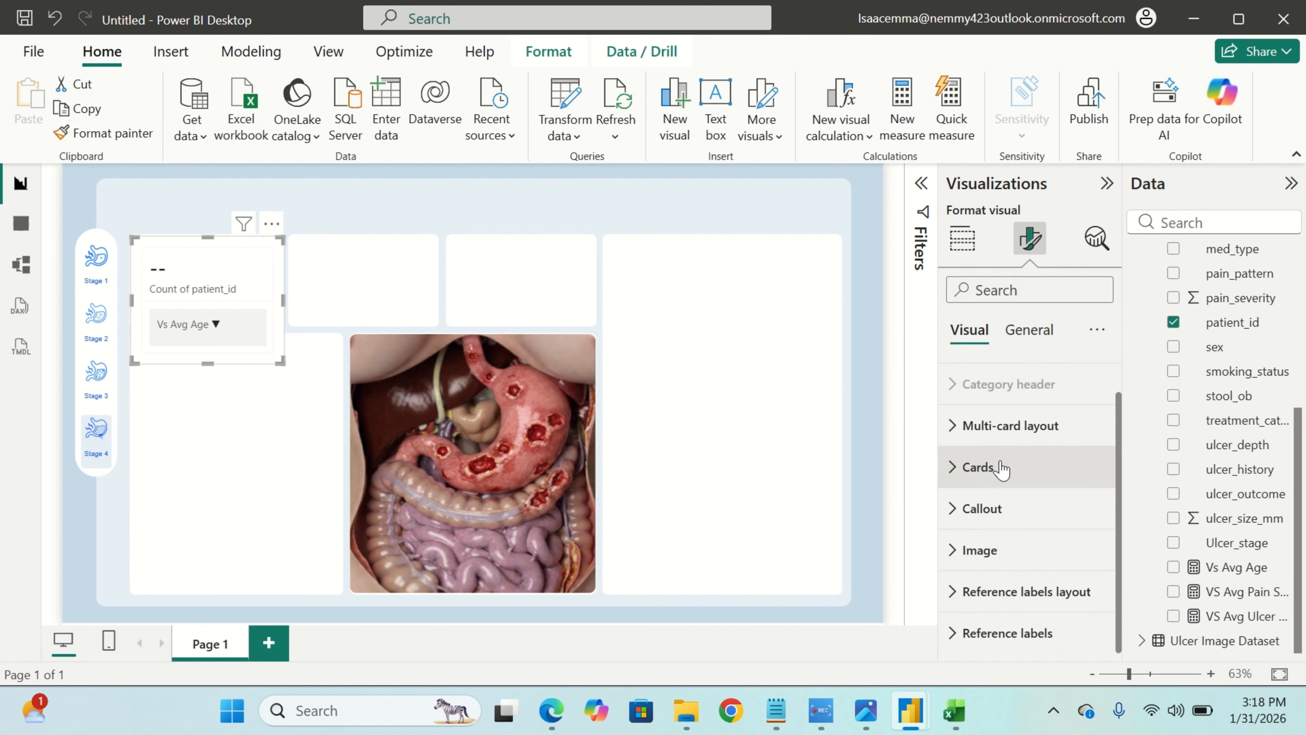
pyautogui.click(1005, 512)
pyautogui.scroll(-3, 1028, 514)
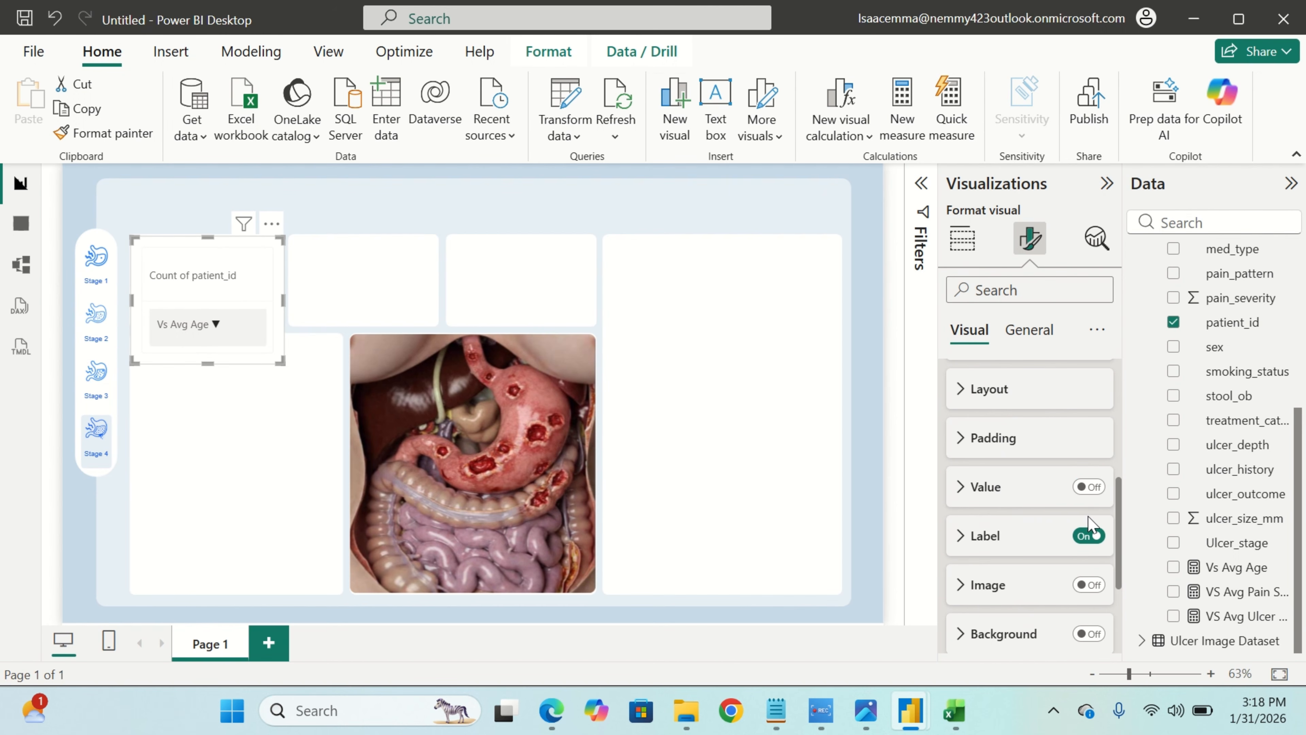
pyautogui.click(1089, 536)
pyautogui.click(962, 238)
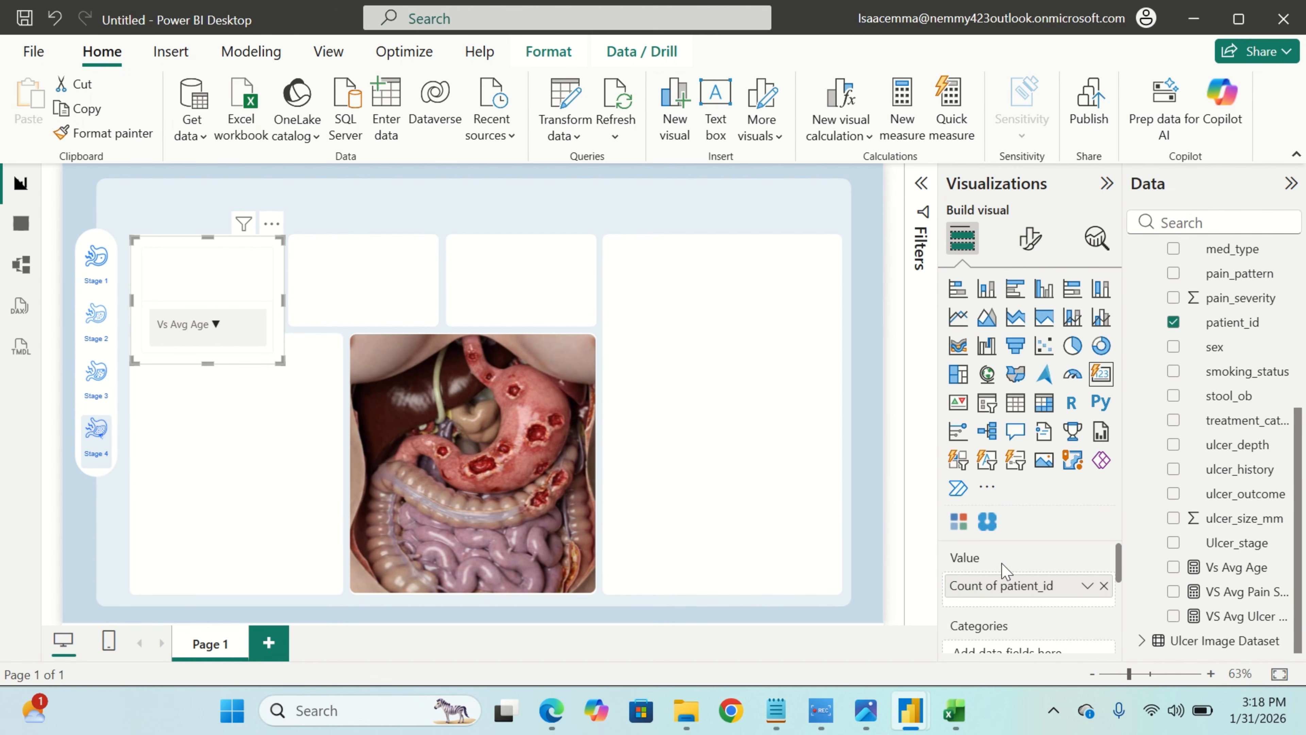
pyautogui.scroll(-1, 999, 580)
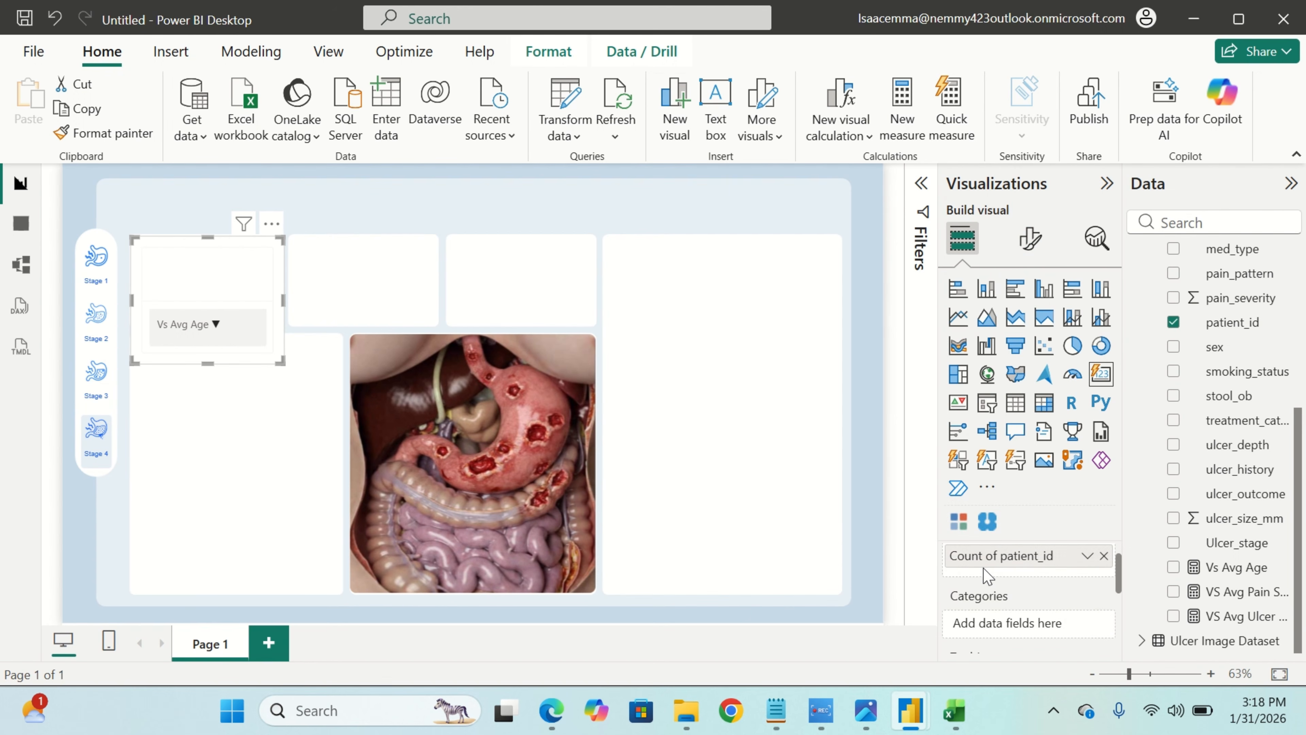
pyautogui.scroll(1, 990, 579)
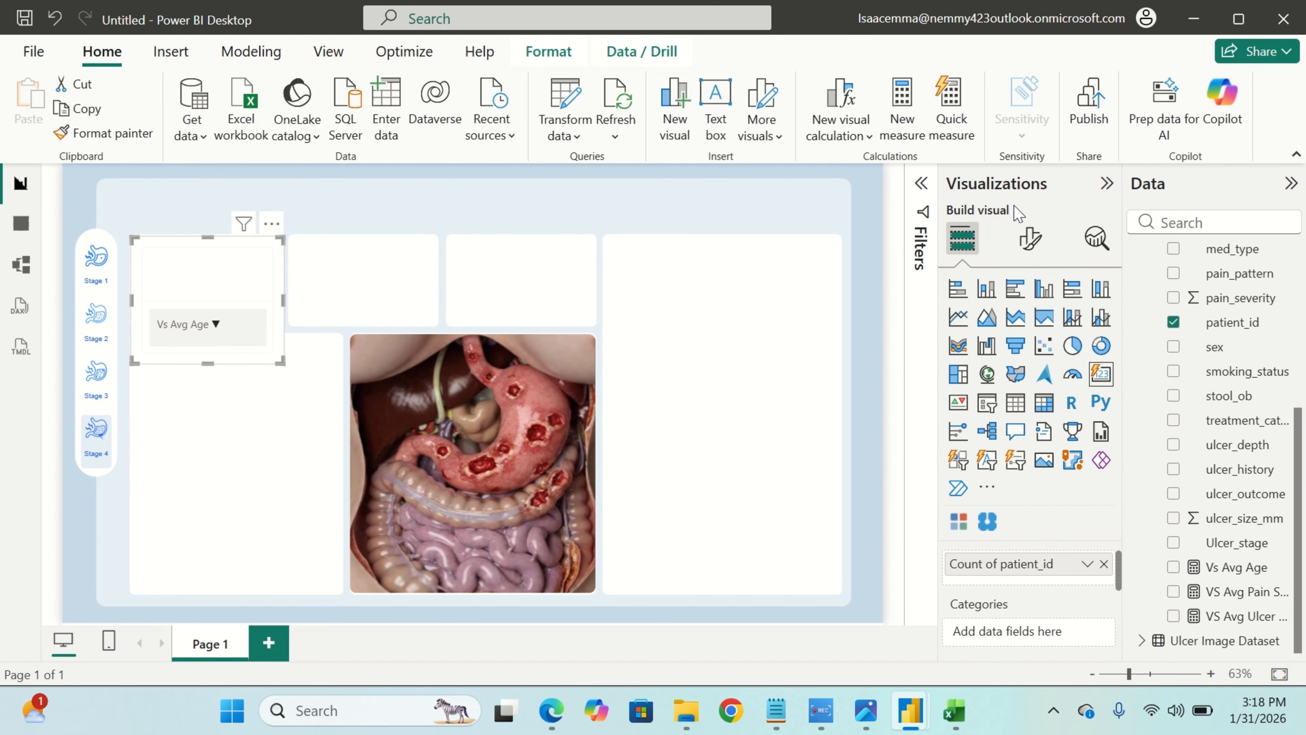
# Make the card slightly wider and shorter, and shift it up over the first small white panel.
pyautogui.click(1025, 242)
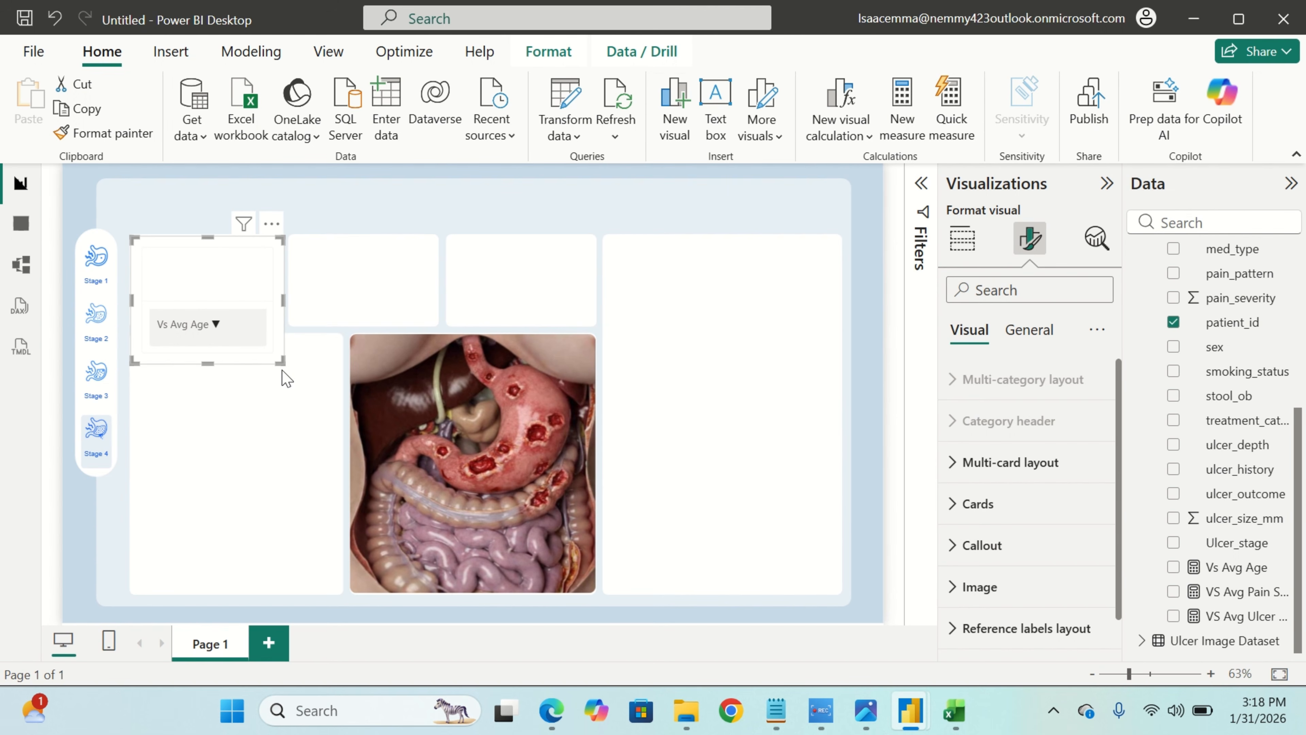
pyautogui.moveTo(280, 362)
pyautogui.mouseDown()
pyautogui.moveTo(257, 312)
pyautogui.moveTo(289, 348)
pyautogui.moveTo(300, 342)
pyautogui.moveTo(289, 346)
pyautogui.mouseUp()
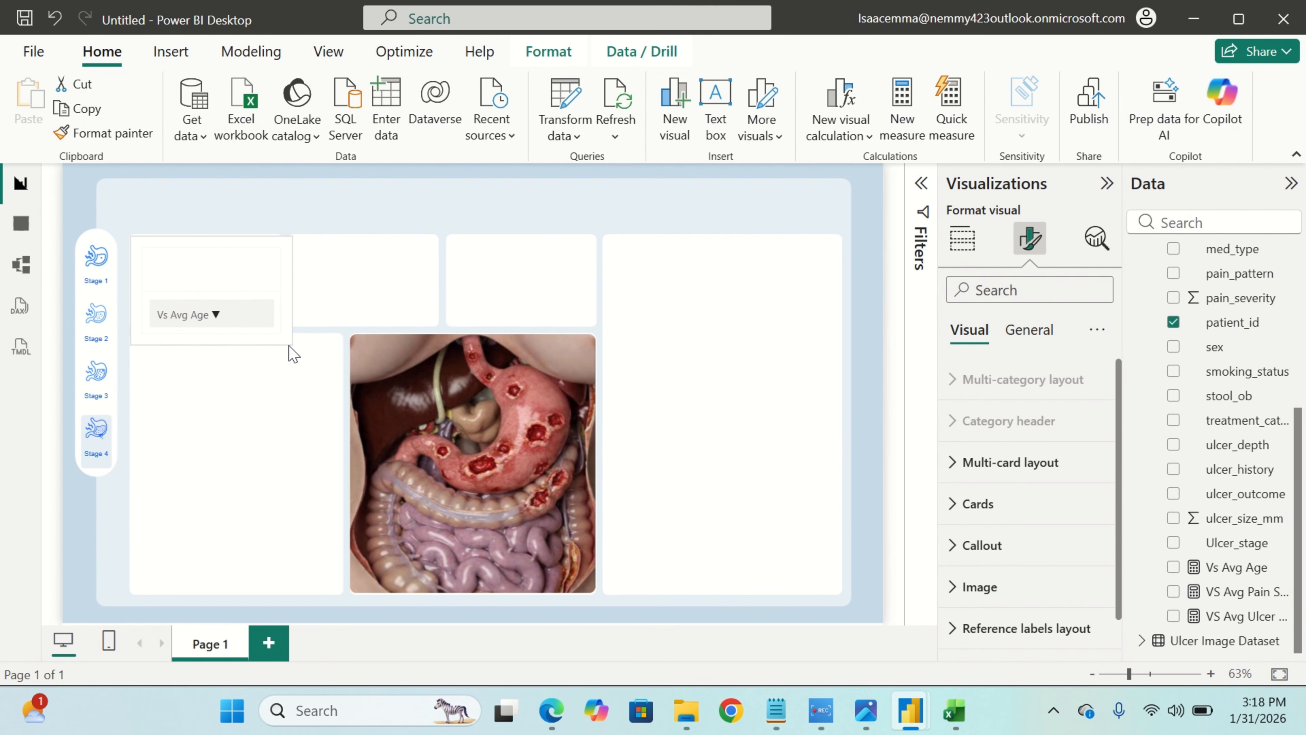
pyautogui.moveTo(253, 254); pyautogui.dragTo(251, 239)
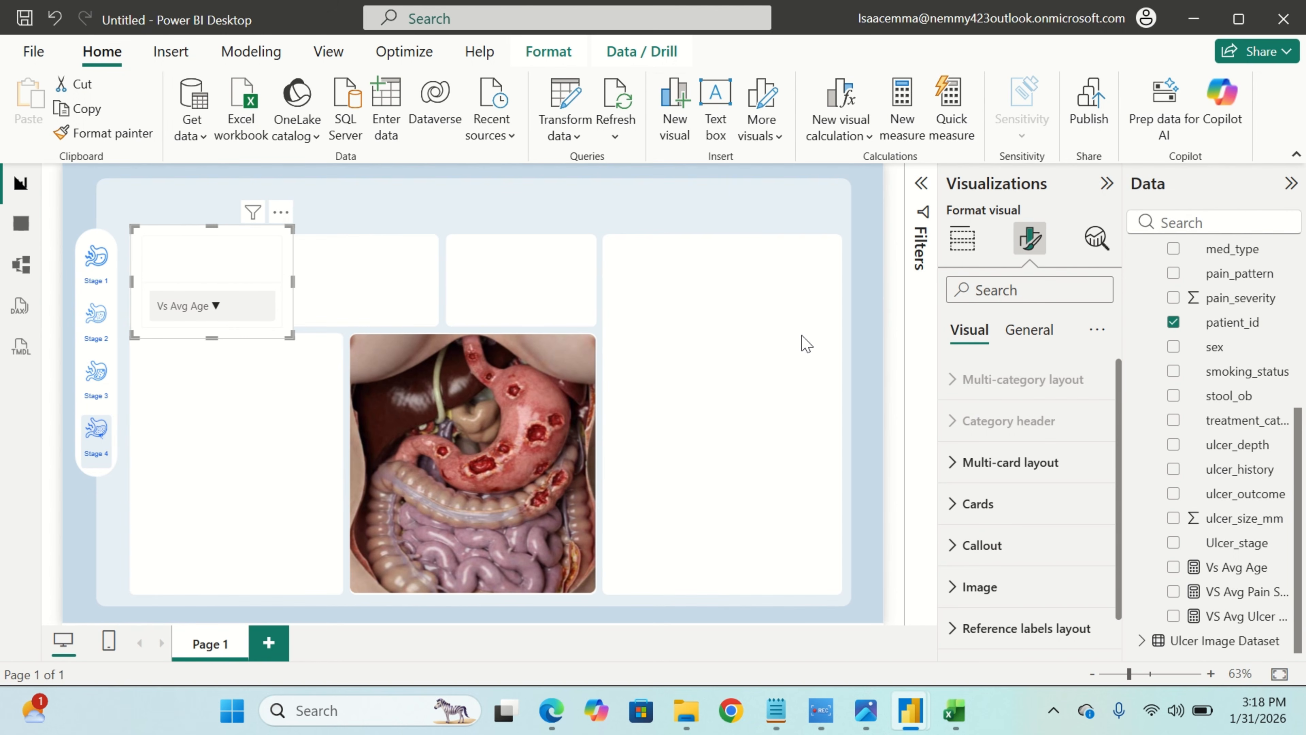
# Find the card's background settings and turn off the Multi-card layout, Effects and Cards backgrounds.
pyautogui.click(1009, 292)
pyautogui.write('backg')
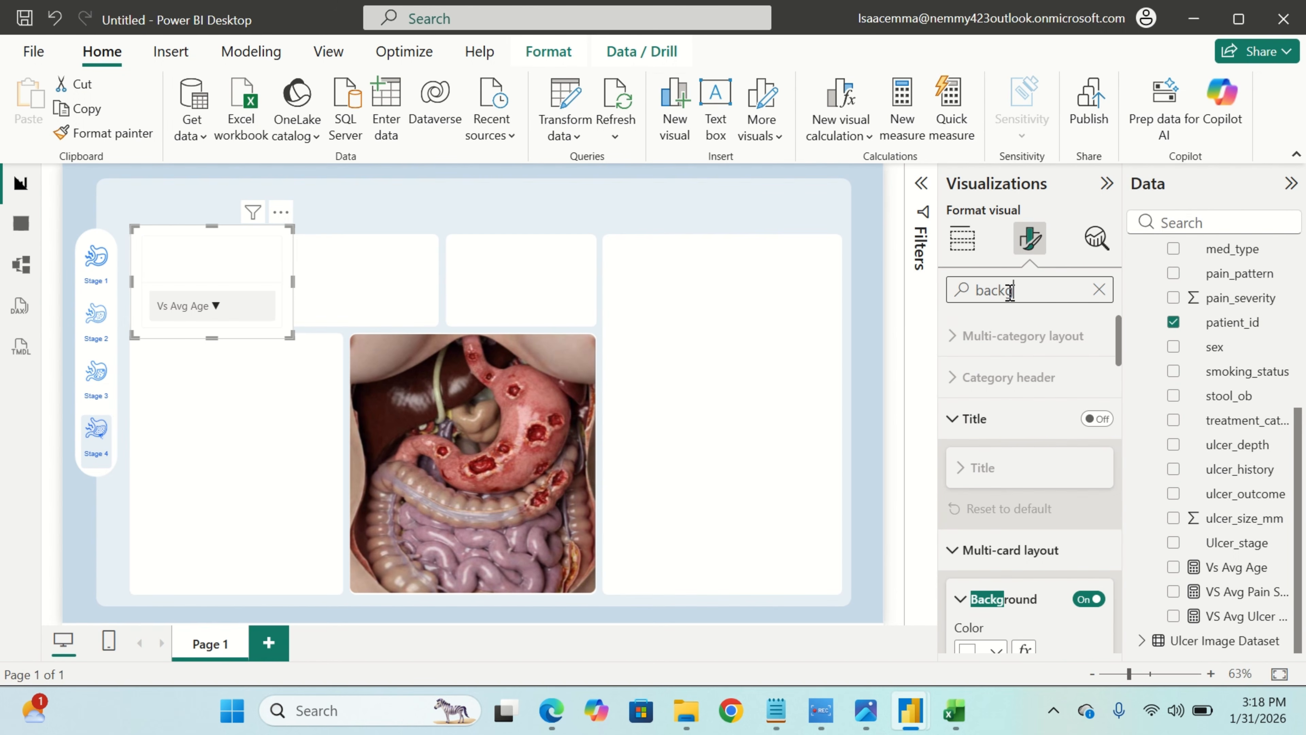
pyautogui.scroll(-3, 1077, 412)
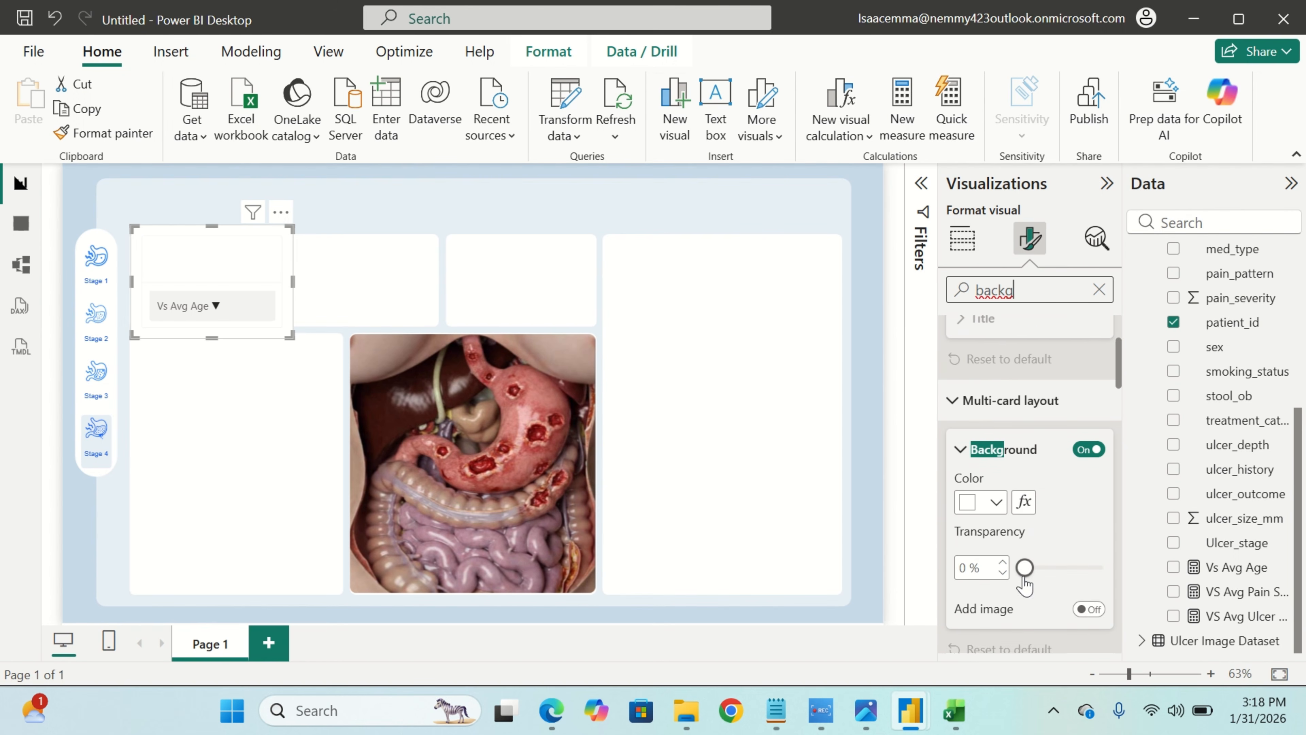
pyautogui.click(1087, 447)
pyautogui.scroll(-5, 1087, 452)
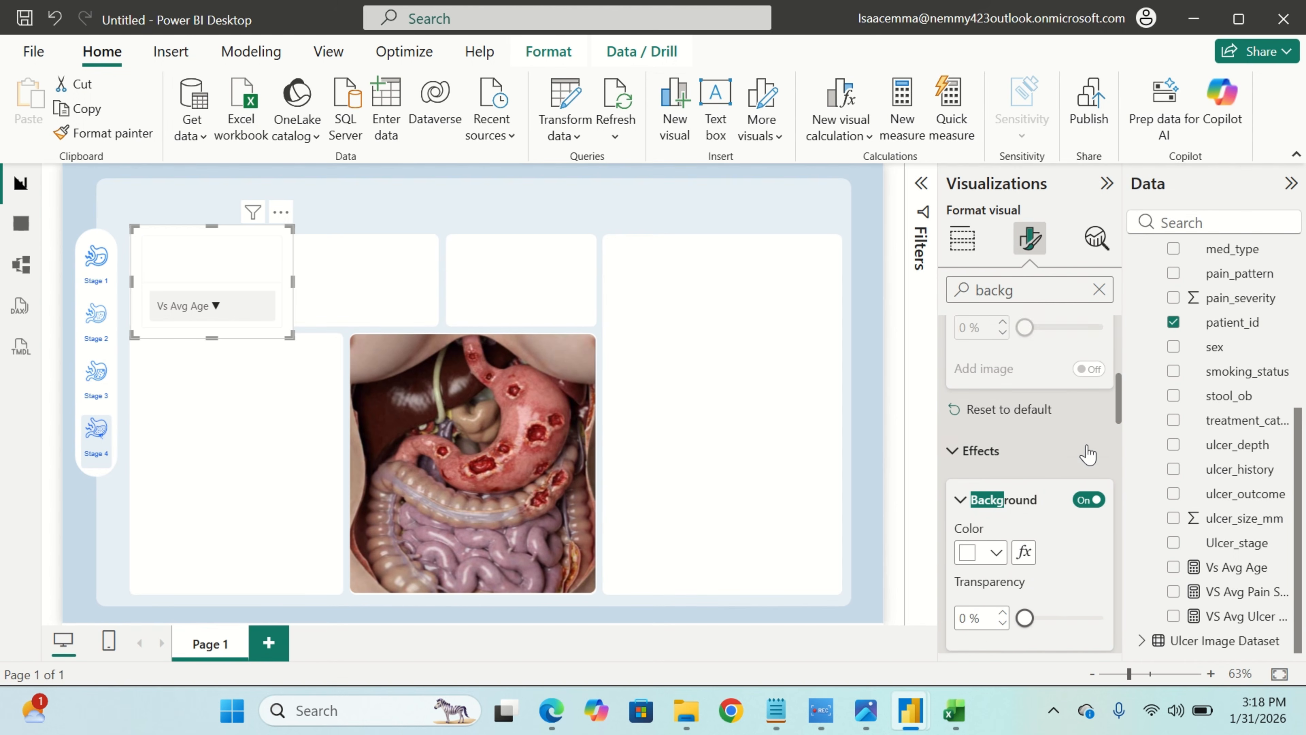
pyautogui.click(1089, 480)
pyautogui.scroll(-5, 1089, 484)
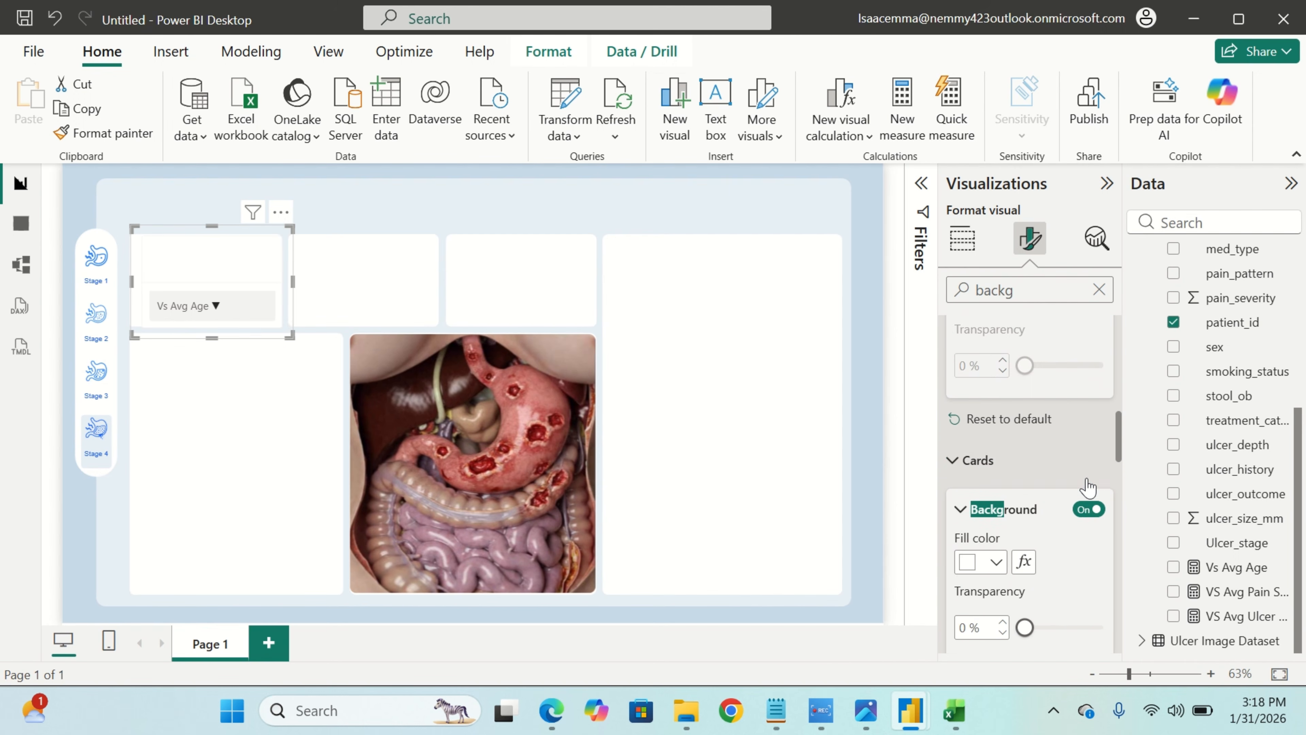
pyautogui.scroll(-4, 1089, 486)
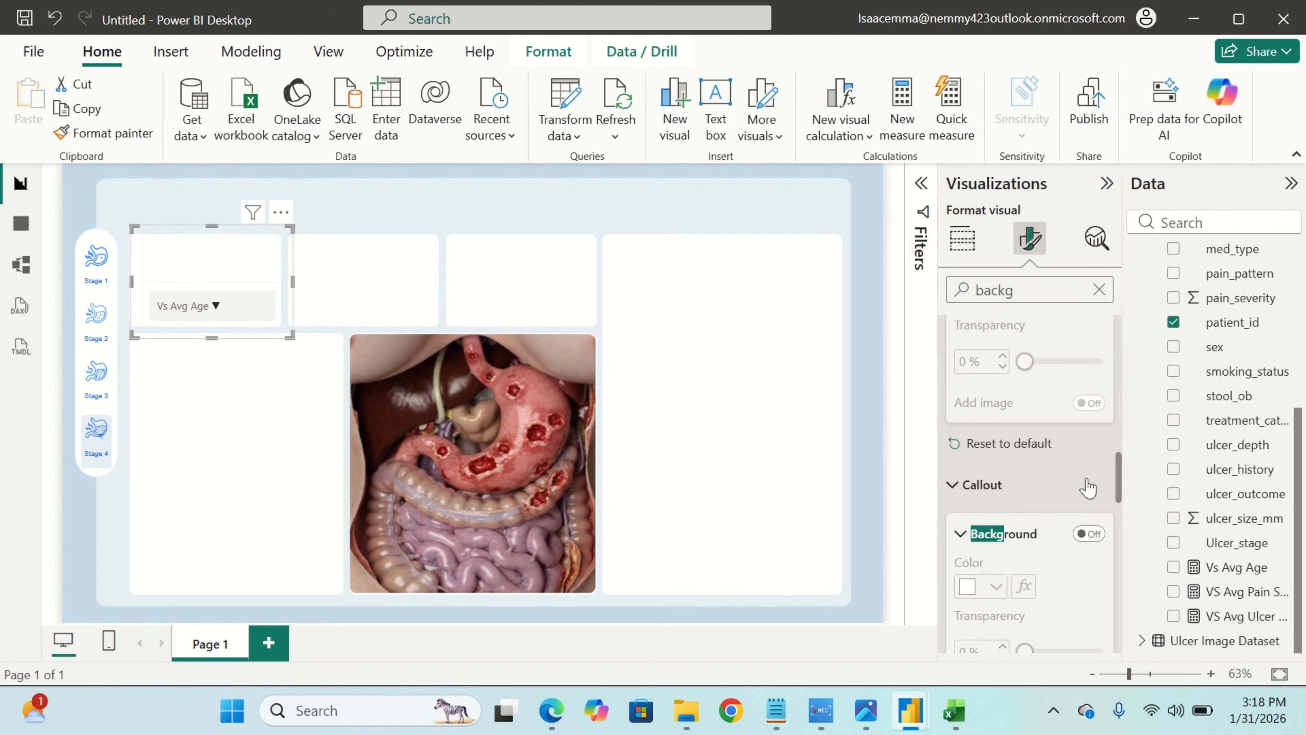
# Keep the reference label's background on and set its color to the light blue-grey from the recent colors.
pyautogui.scroll(-12, 1089, 486)
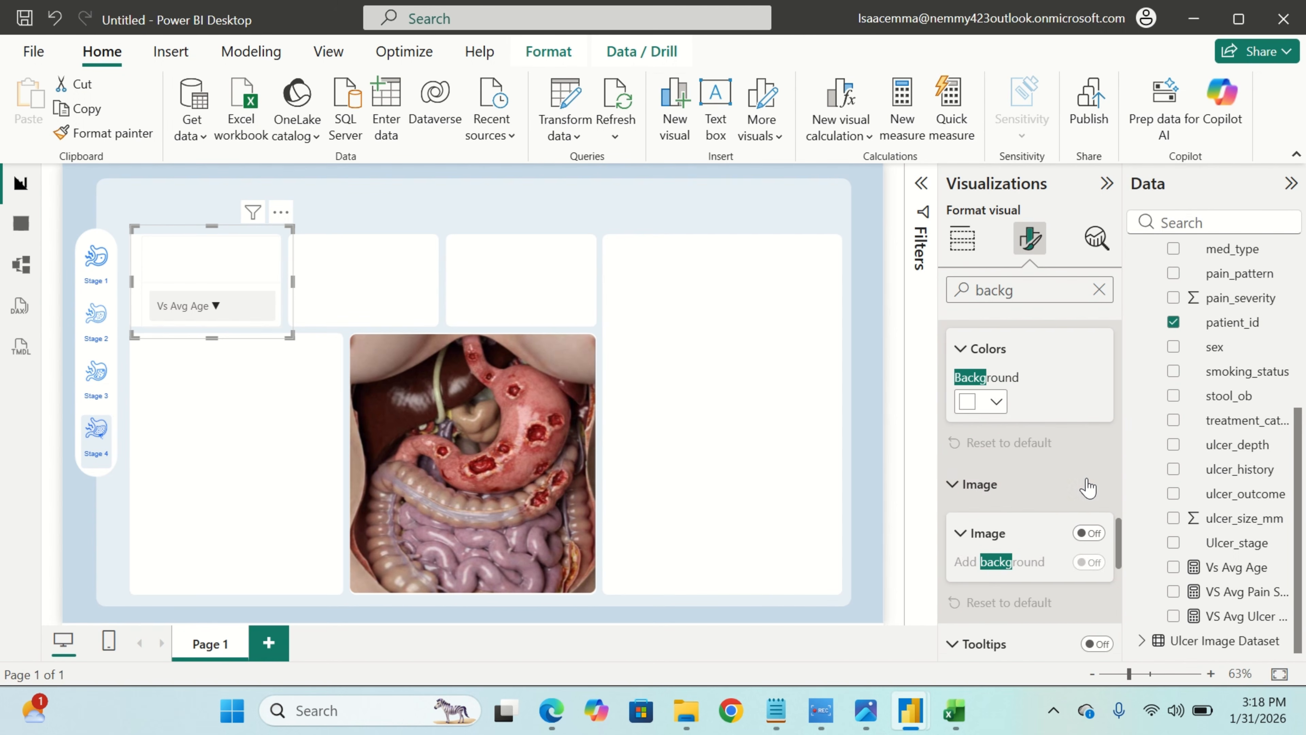
pyautogui.scroll(2, 1088, 486)
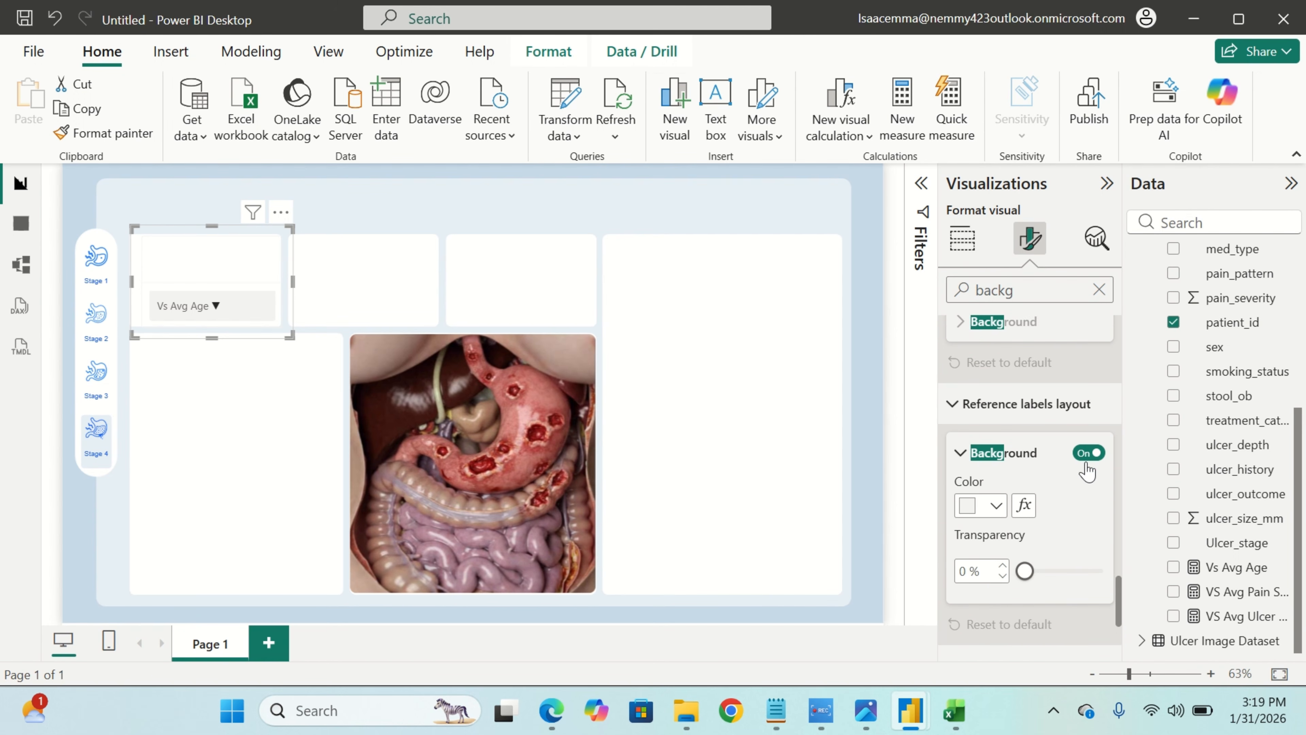
pyautogui.click(1088, 452)
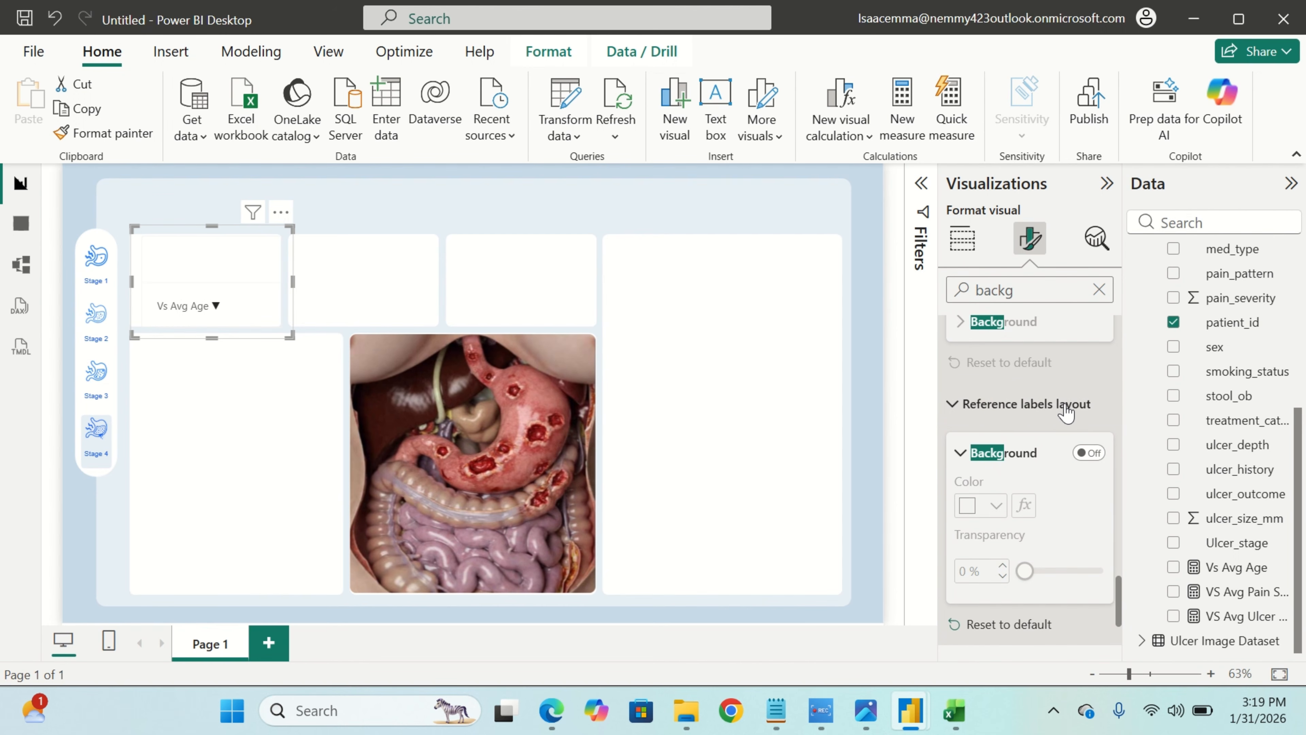
pyautogui.click(1091, 456)
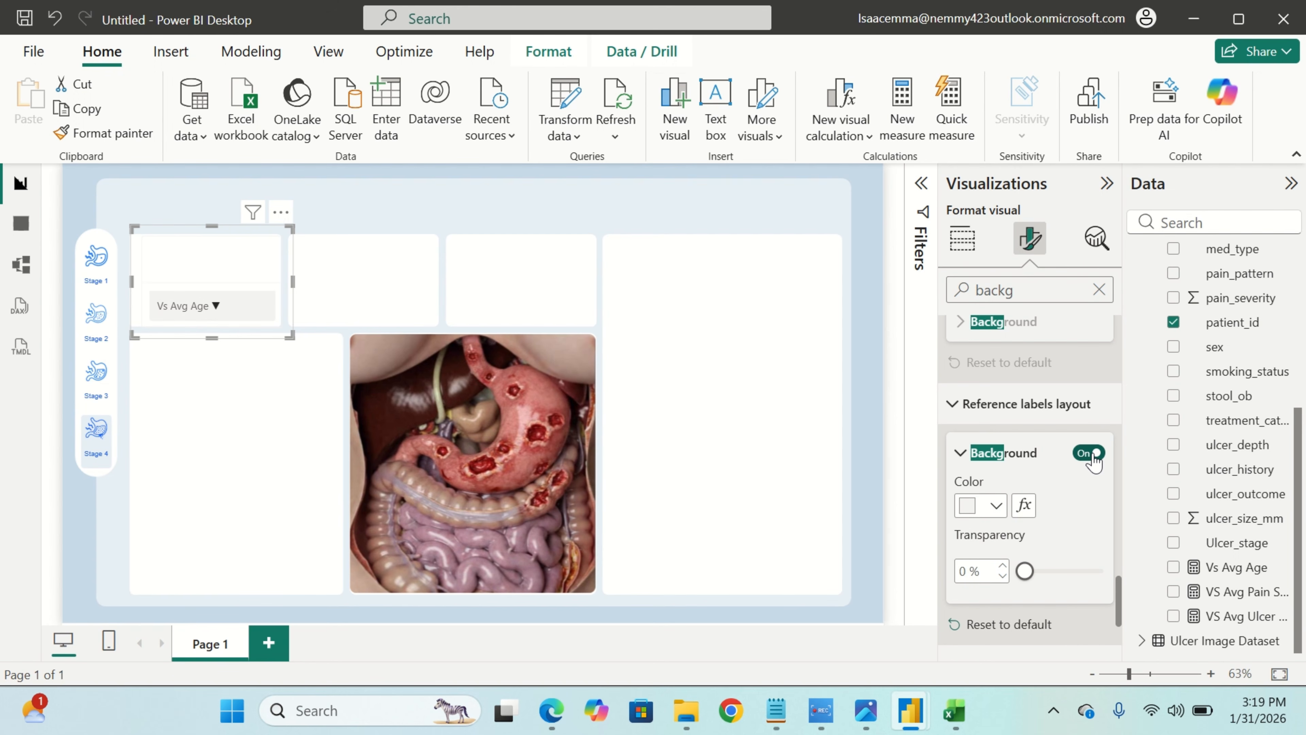
pyautogui.click(996, 506)
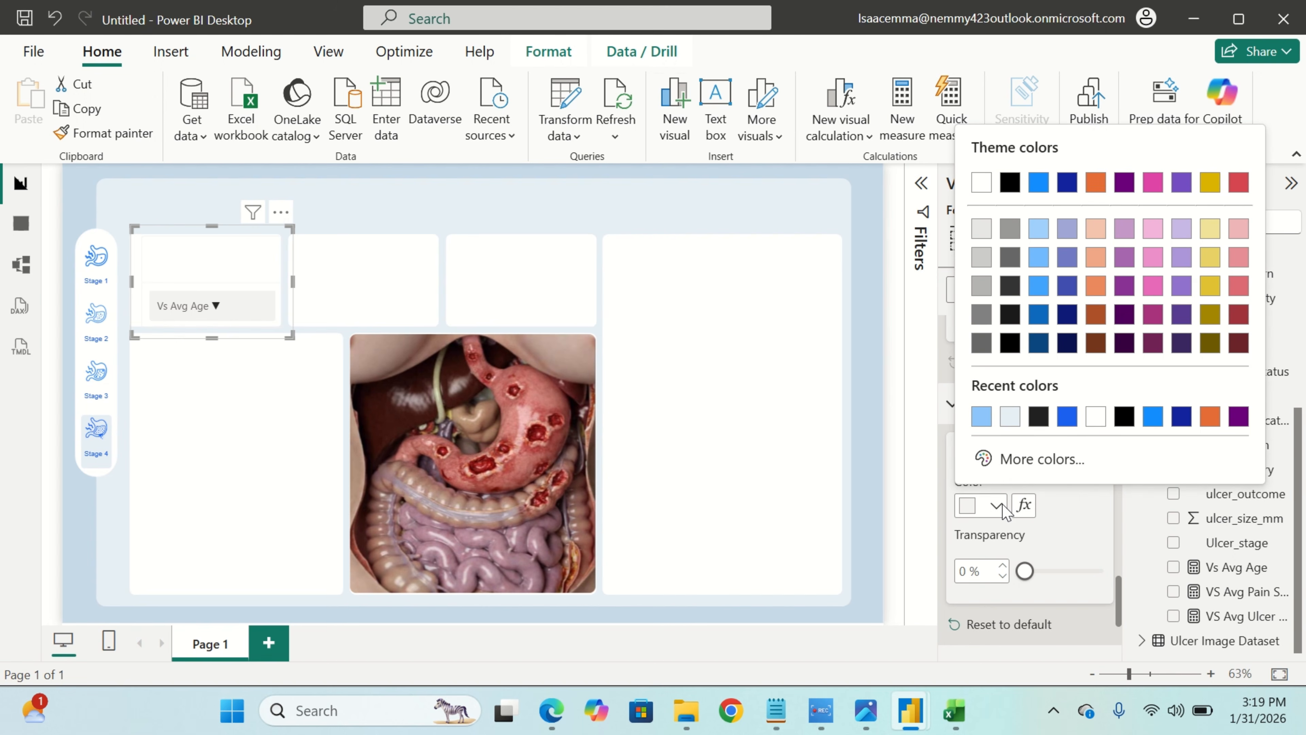
pyautogui.click(1010, 417)
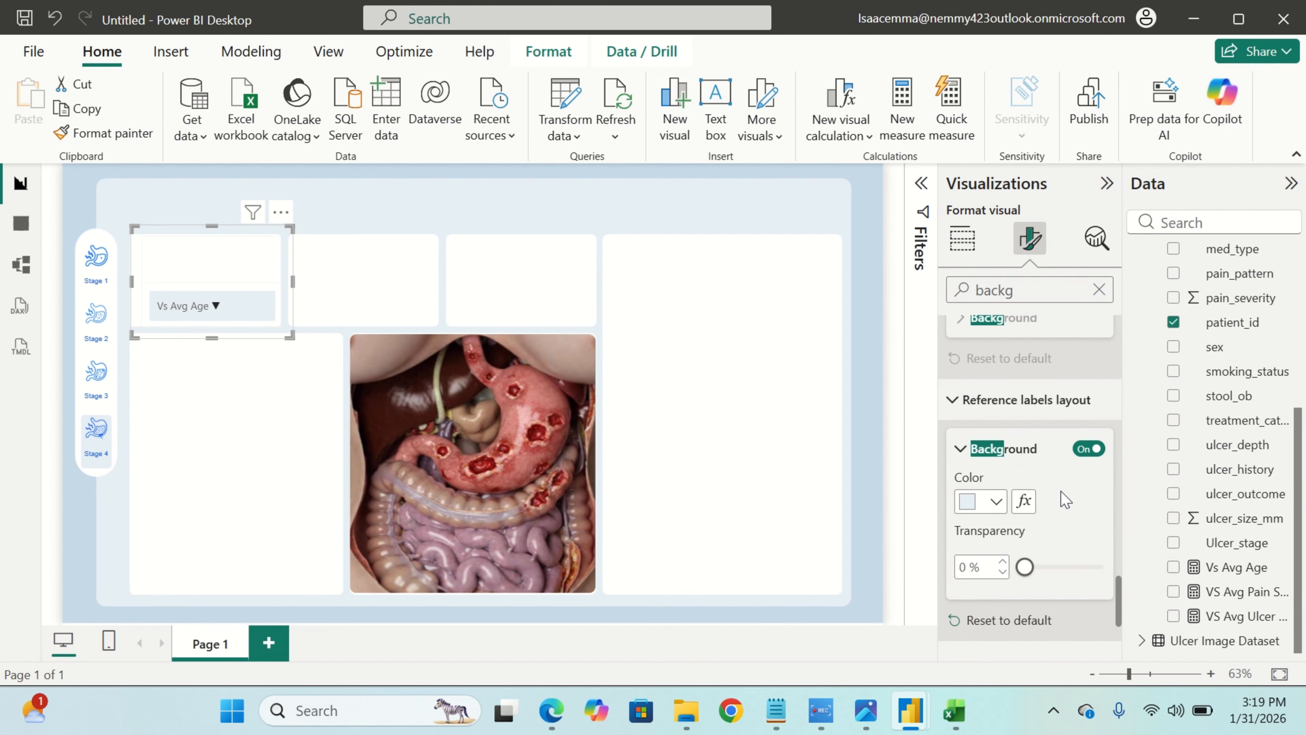
# Turn off individual corners for the reference label, set its corner radius to 25 px, and extend the card slightly to the left.
pyautogui.scroll(2, 1064, 497)
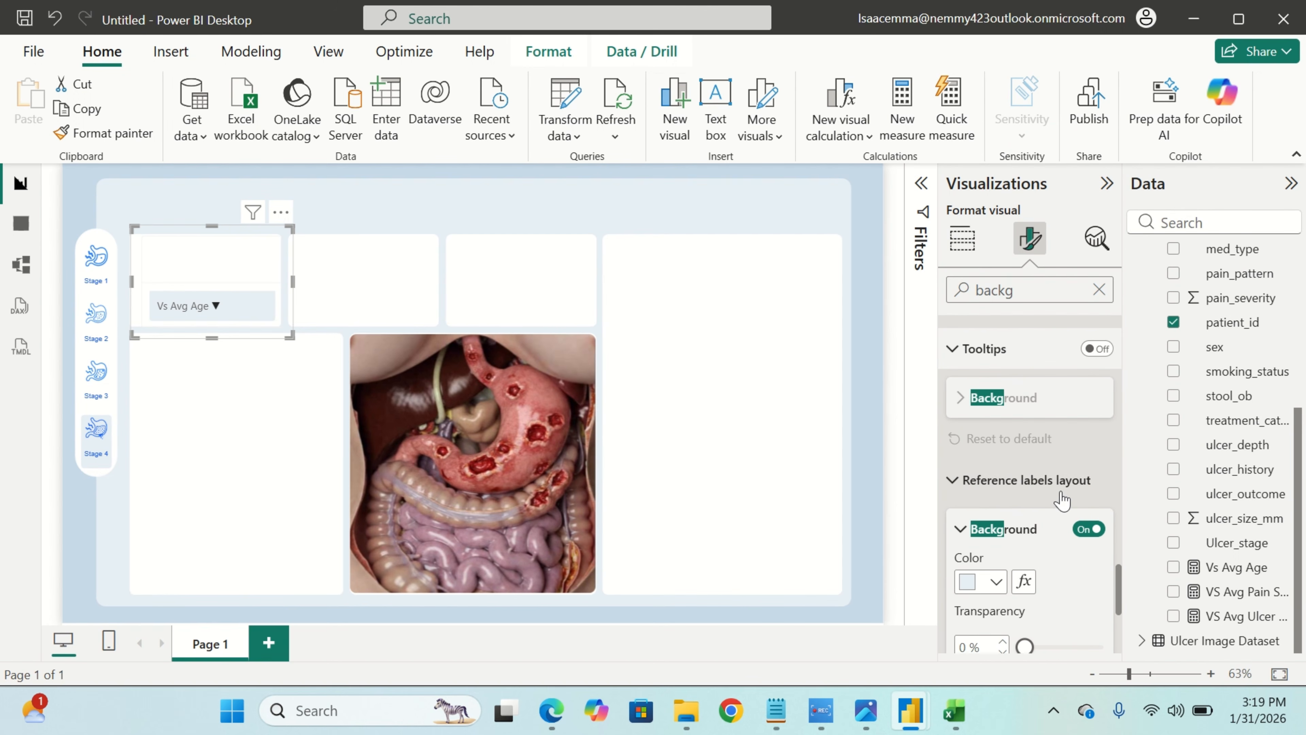
pyautogui.click(1099, 290)
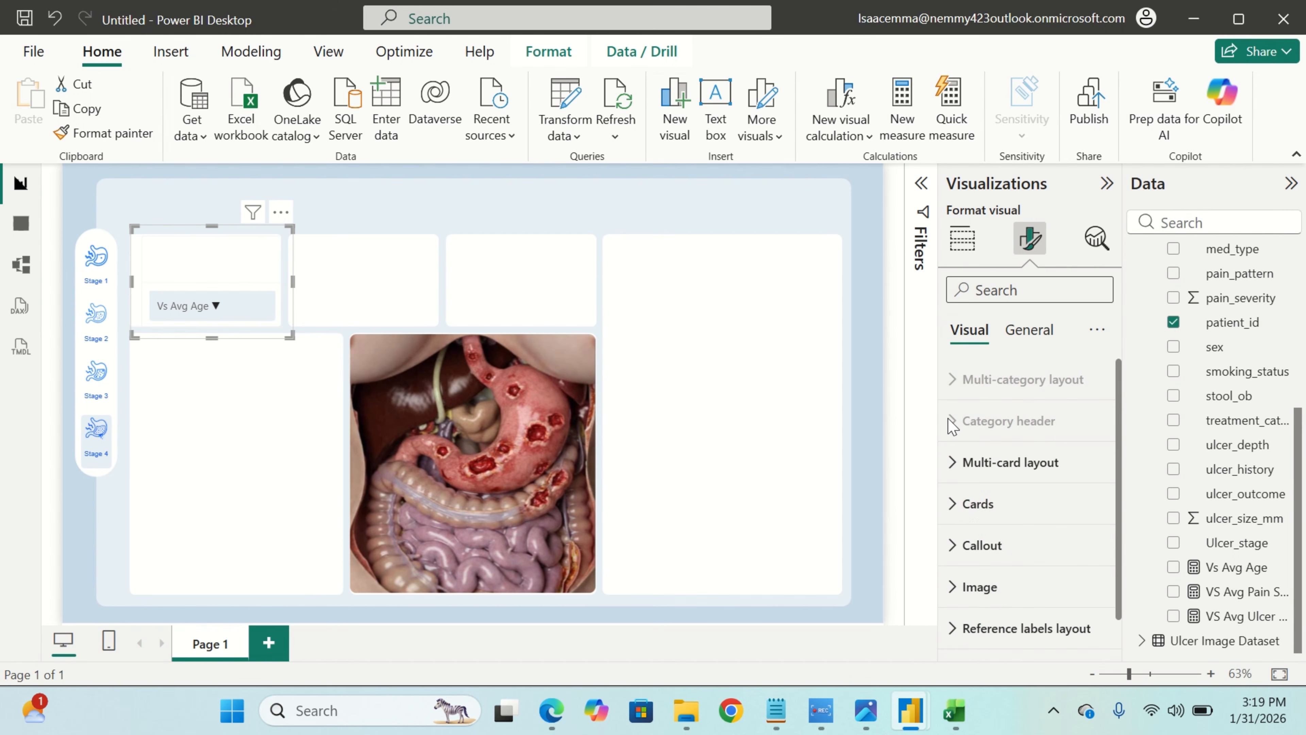
pyautogui.scroll(-1, 990, 548)
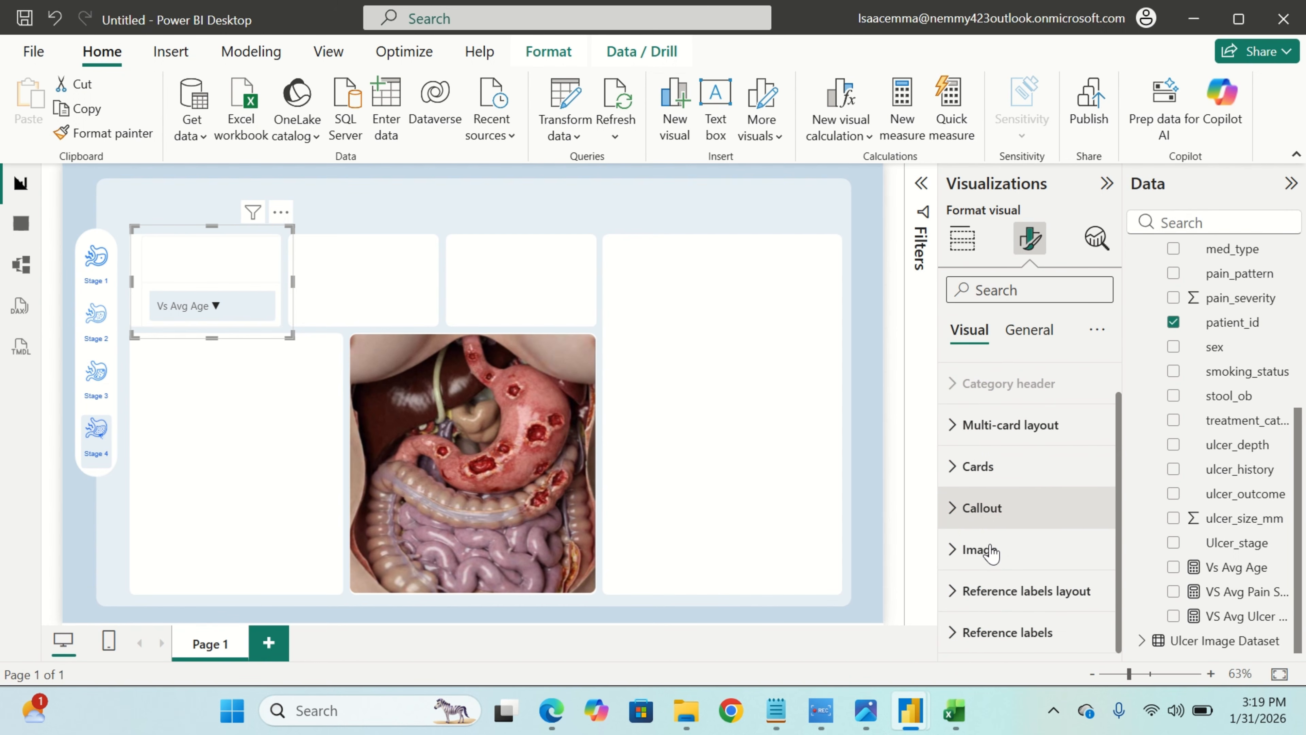
pyautogui.click(1032, 597)
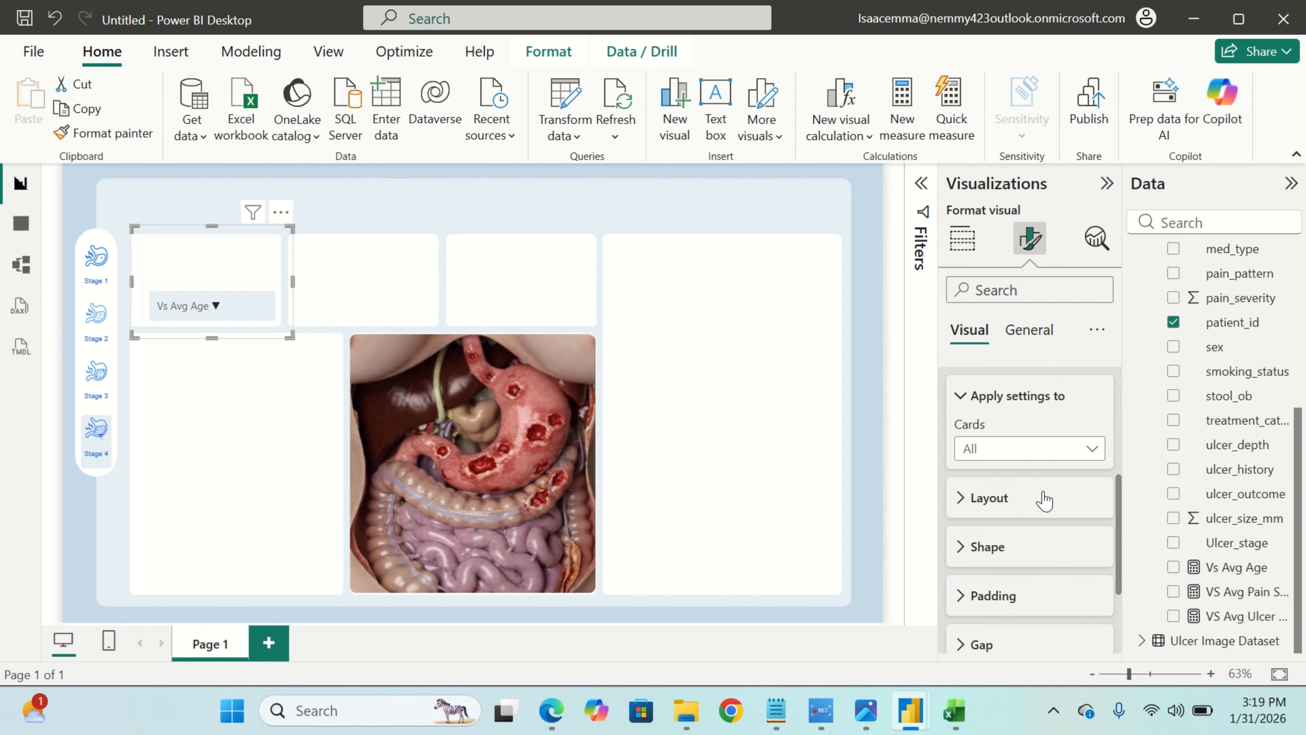
pyautogui.click(1010, 549)
pyautogui.scroll(-3, 1011, 545)
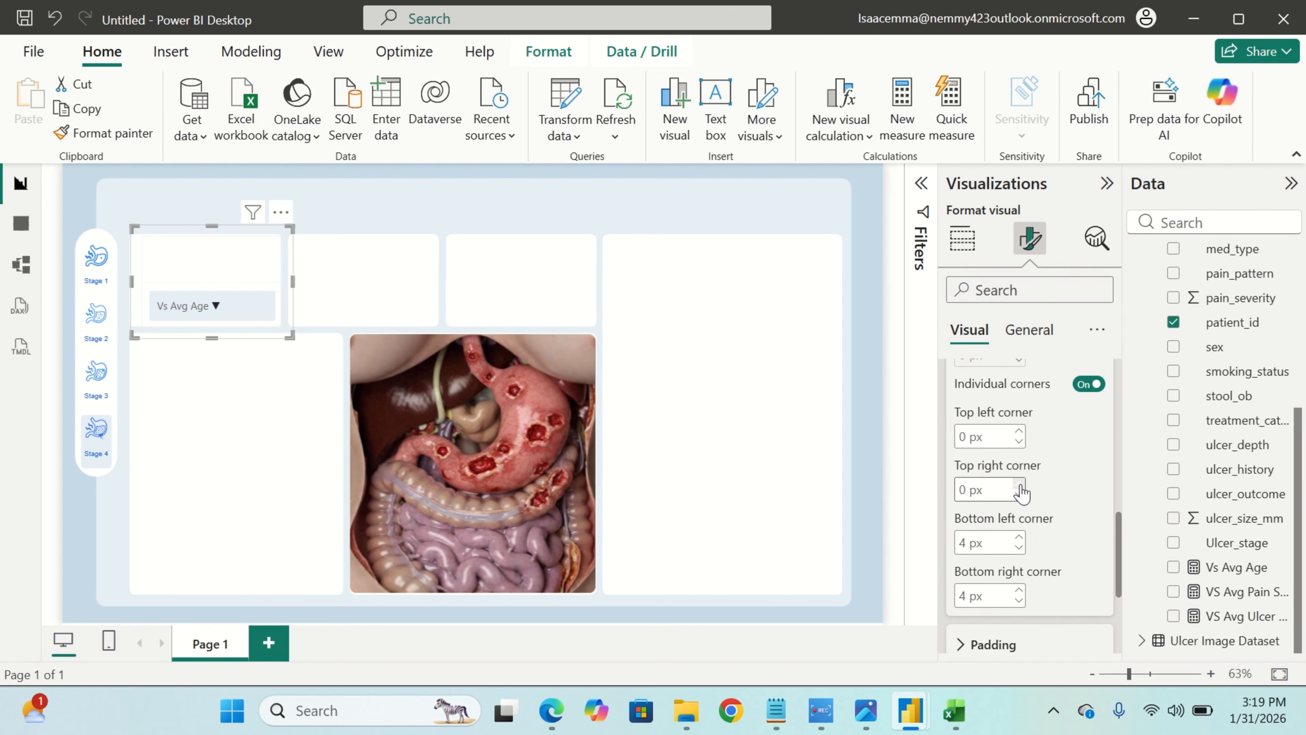
pyautogui.scroll(1, 1021, 488)
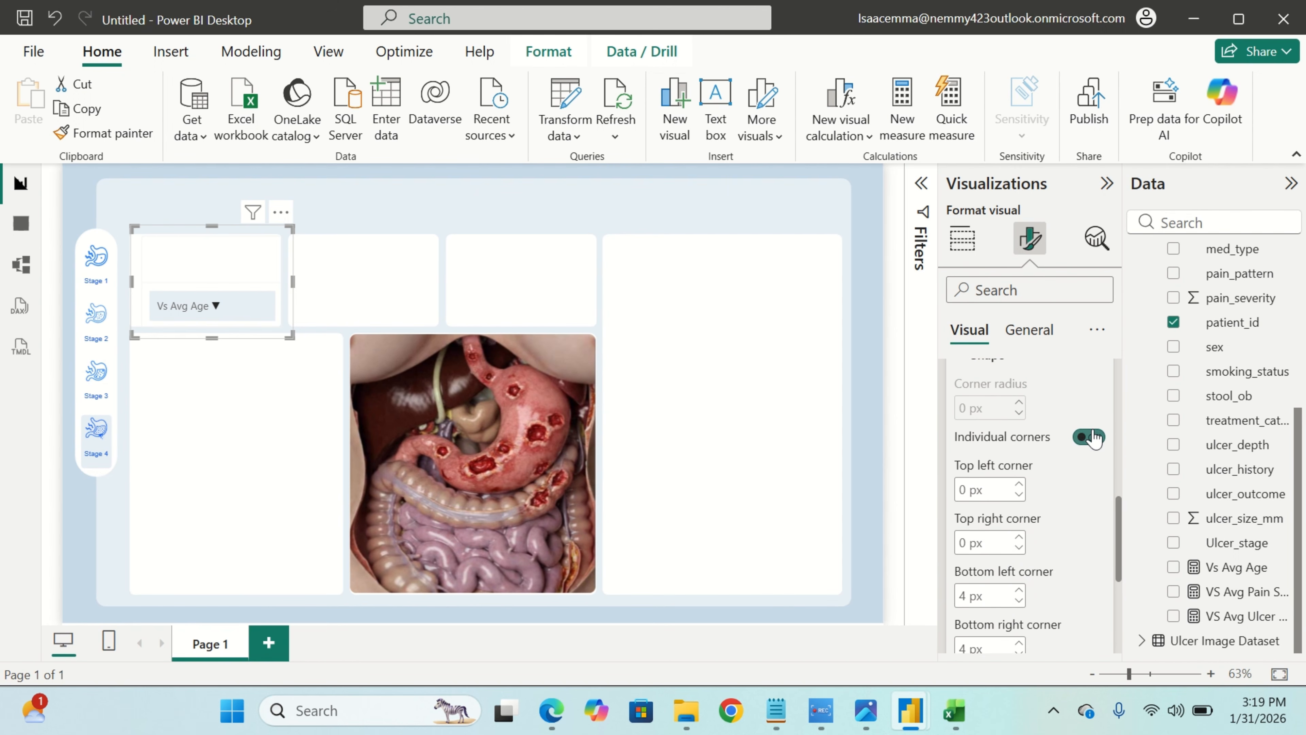
pyautogui.click(1089, 436)
pyautogui.scroll(1, 1059, 455)
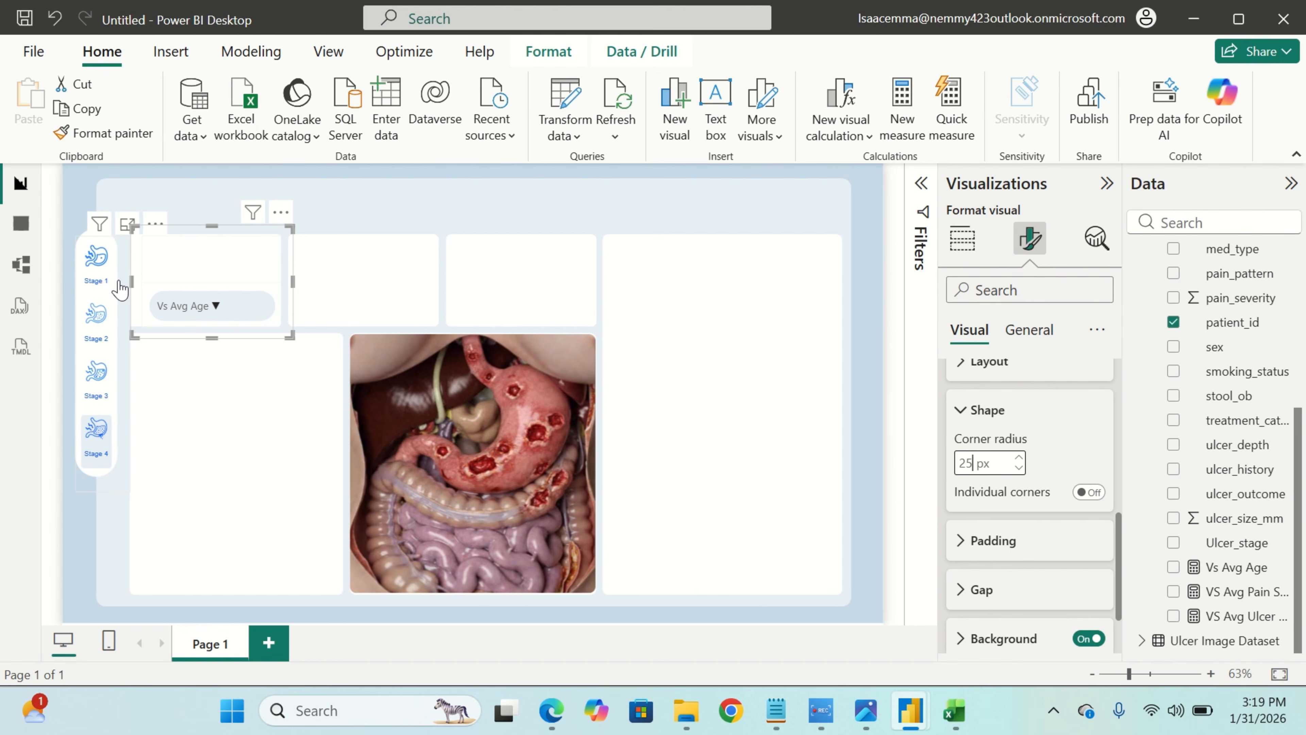
pyautogui.moveTo(119, 290); pyautogui.dragTo(139, 291)
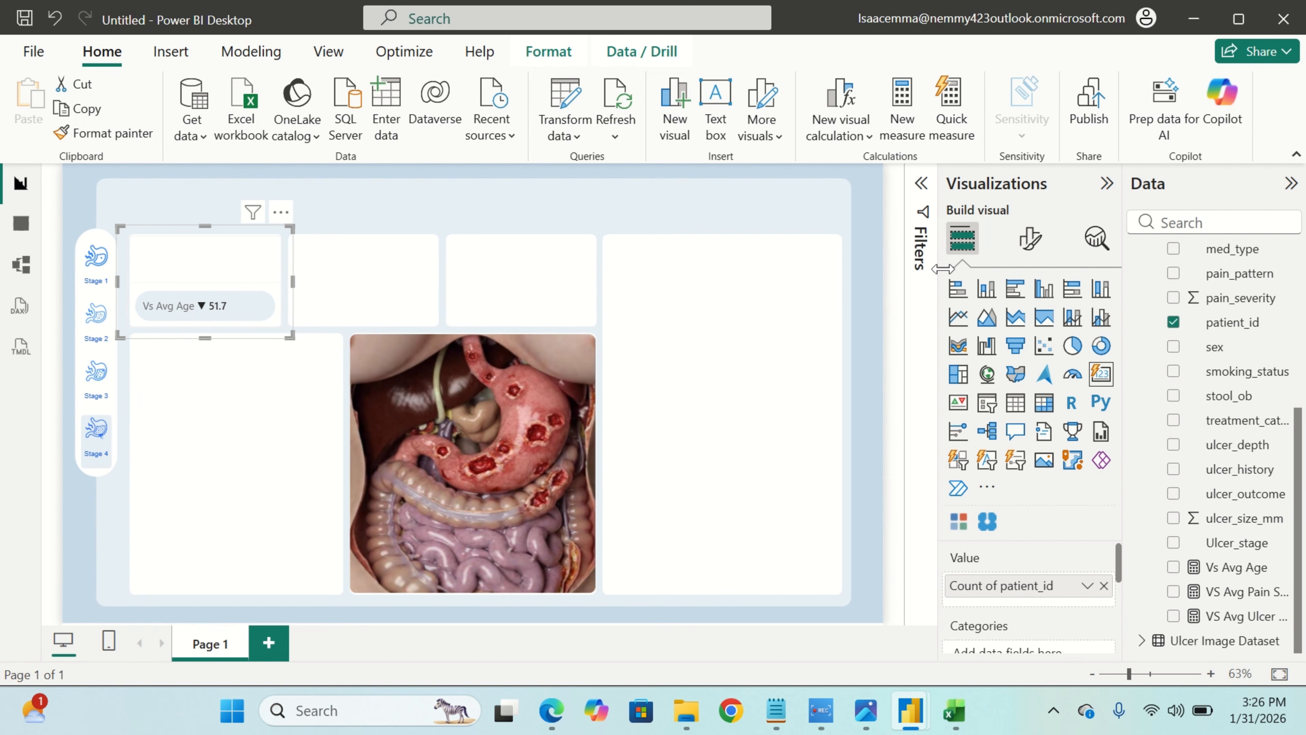
# Set the reference label title's color to the bright blue from the recent colors and its font size to 11.
pyautogui.click(1031, 243)
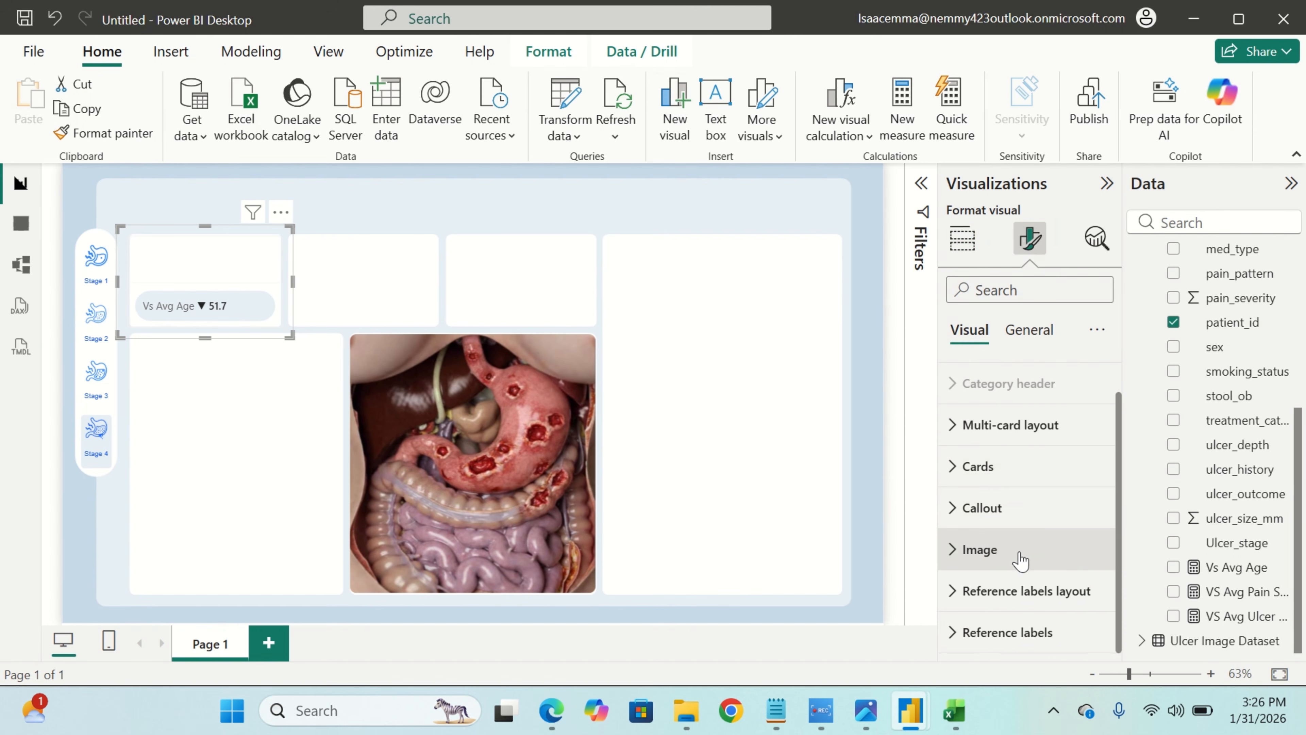
pyautogui.click(1024, 591)
pyautogui.scroll(-5, 1022, 594)
pyautogui.scroll(5, 1022, 592)
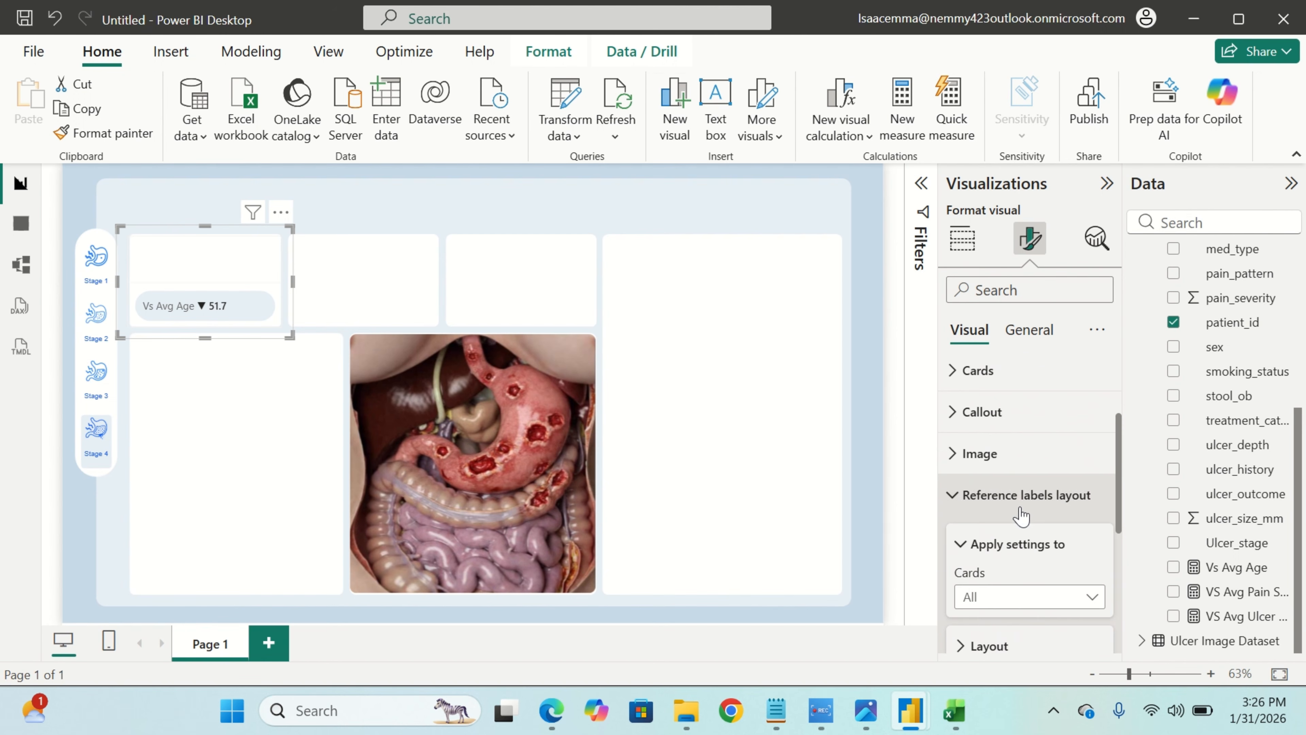
pyautogui.click(1020, 506)
pyautogui.click(1017, 634)
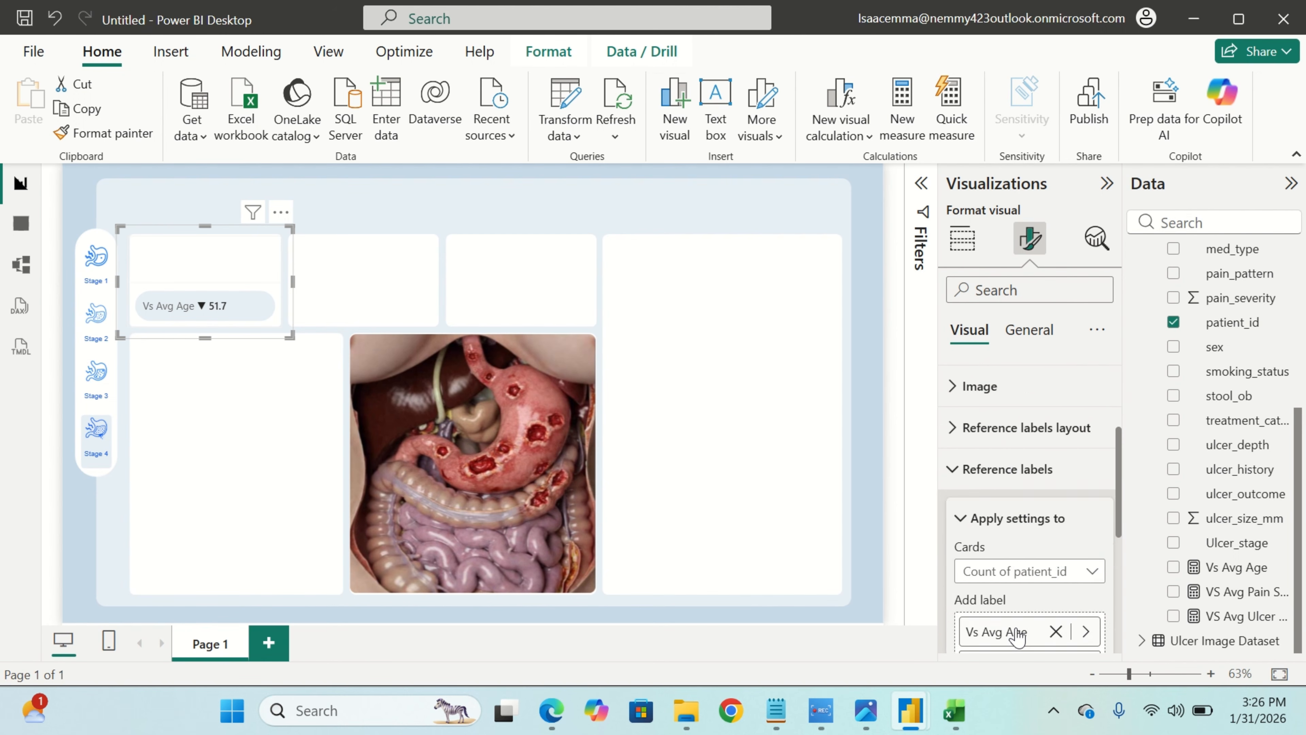
pyautogui.scroll(-5, 1019, 636)
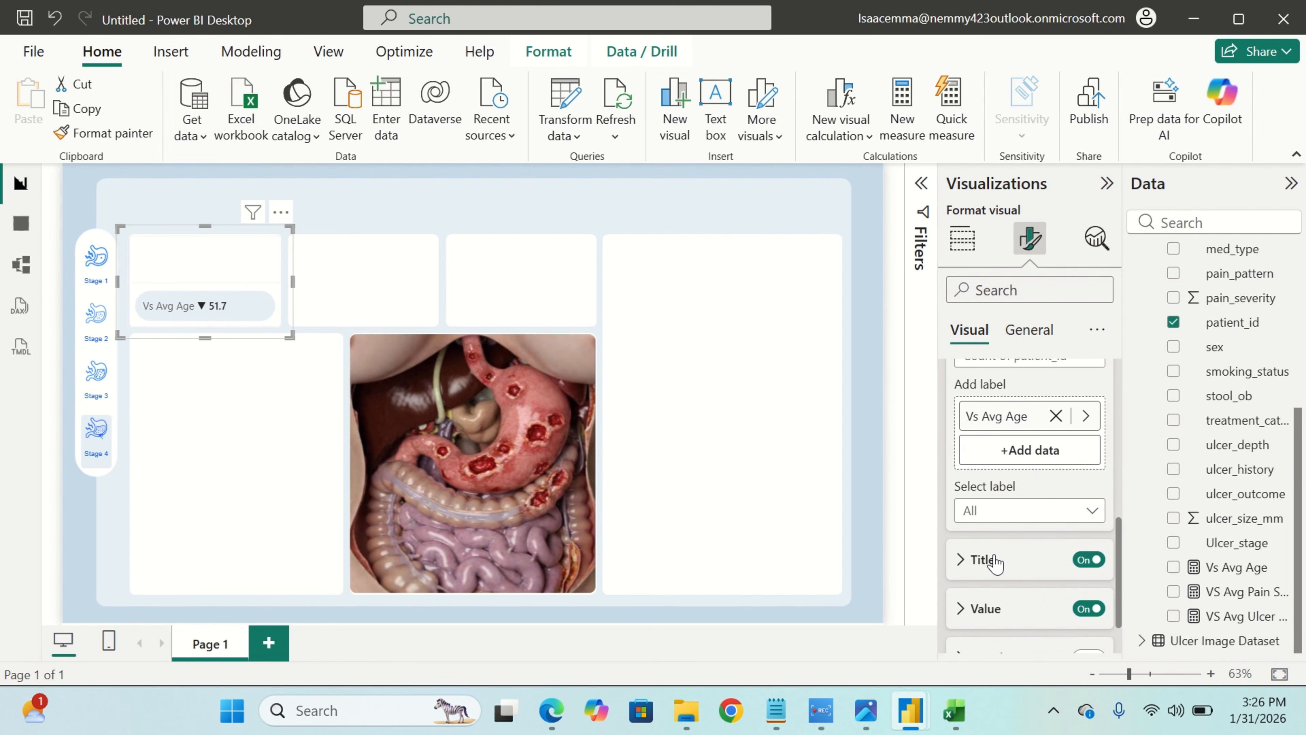
pyautogui.click(982, 560)
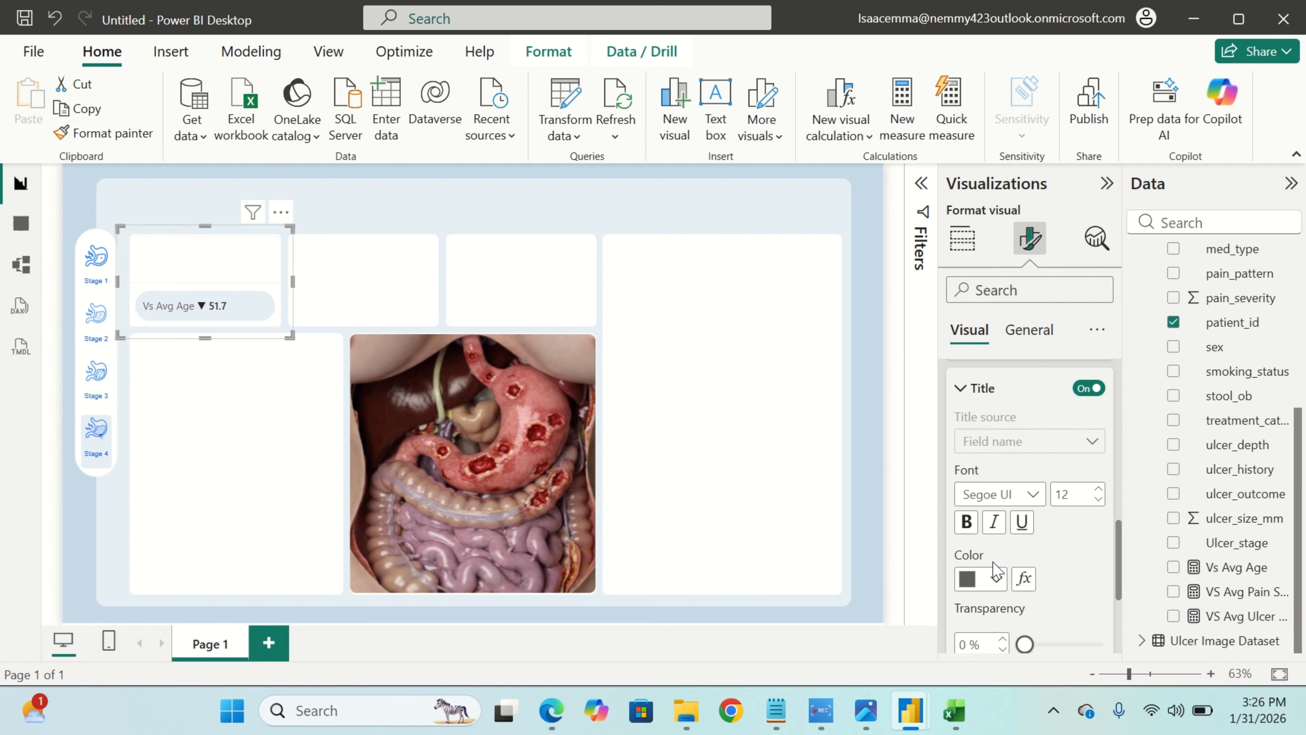
pyautogui.click(996, 581)
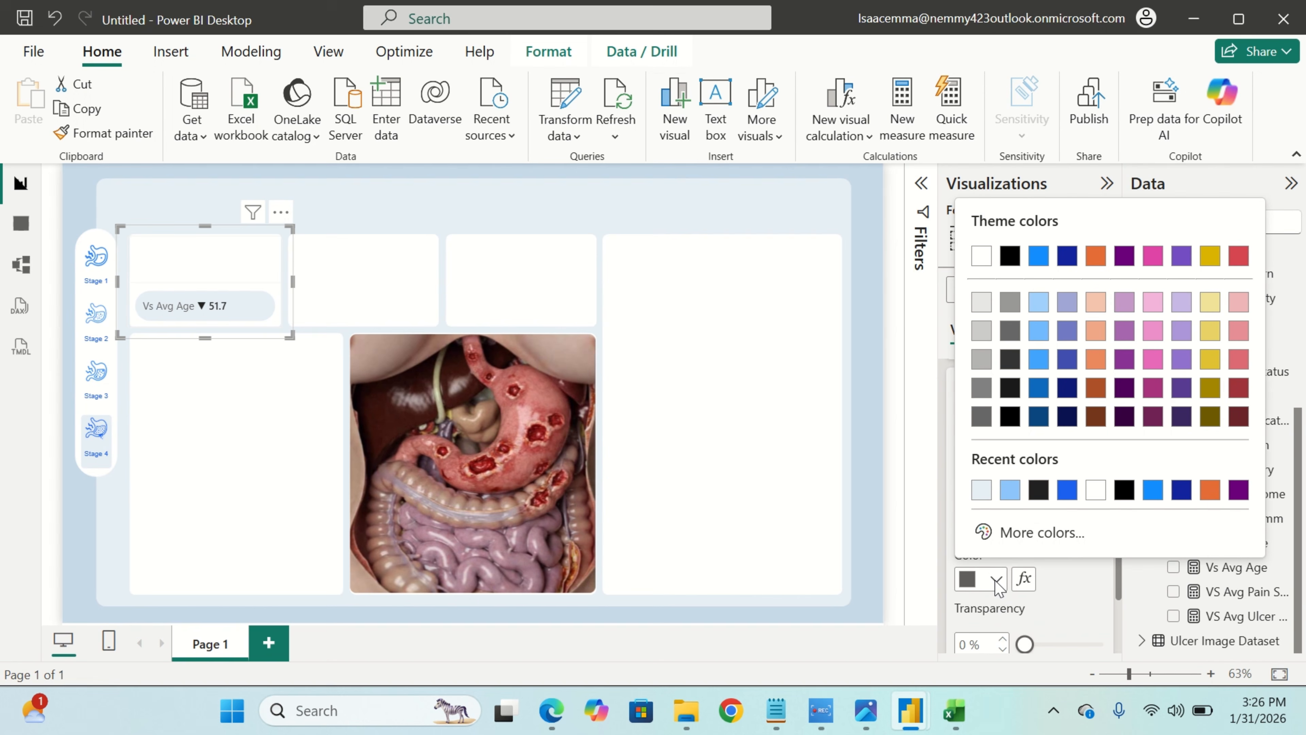
pyautogui.click(1066, 495)
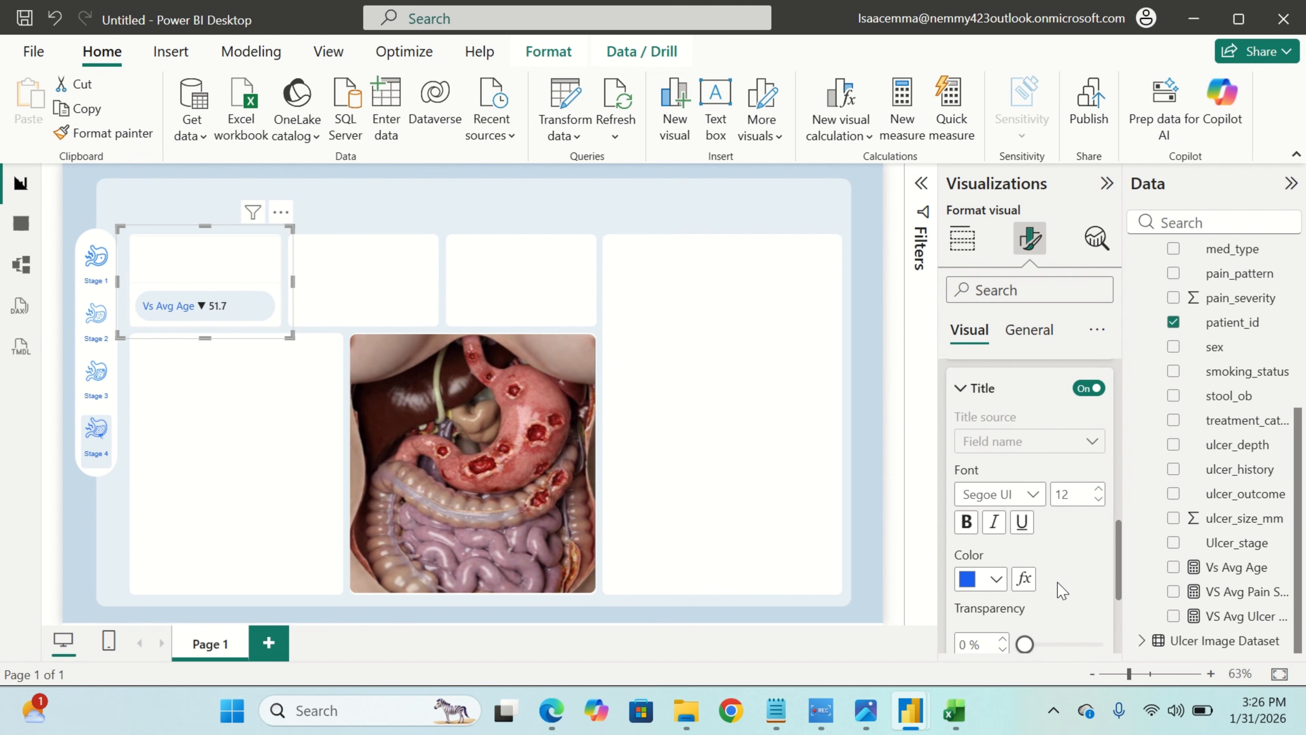
pyautogui.scroll(-1, 999, 614)
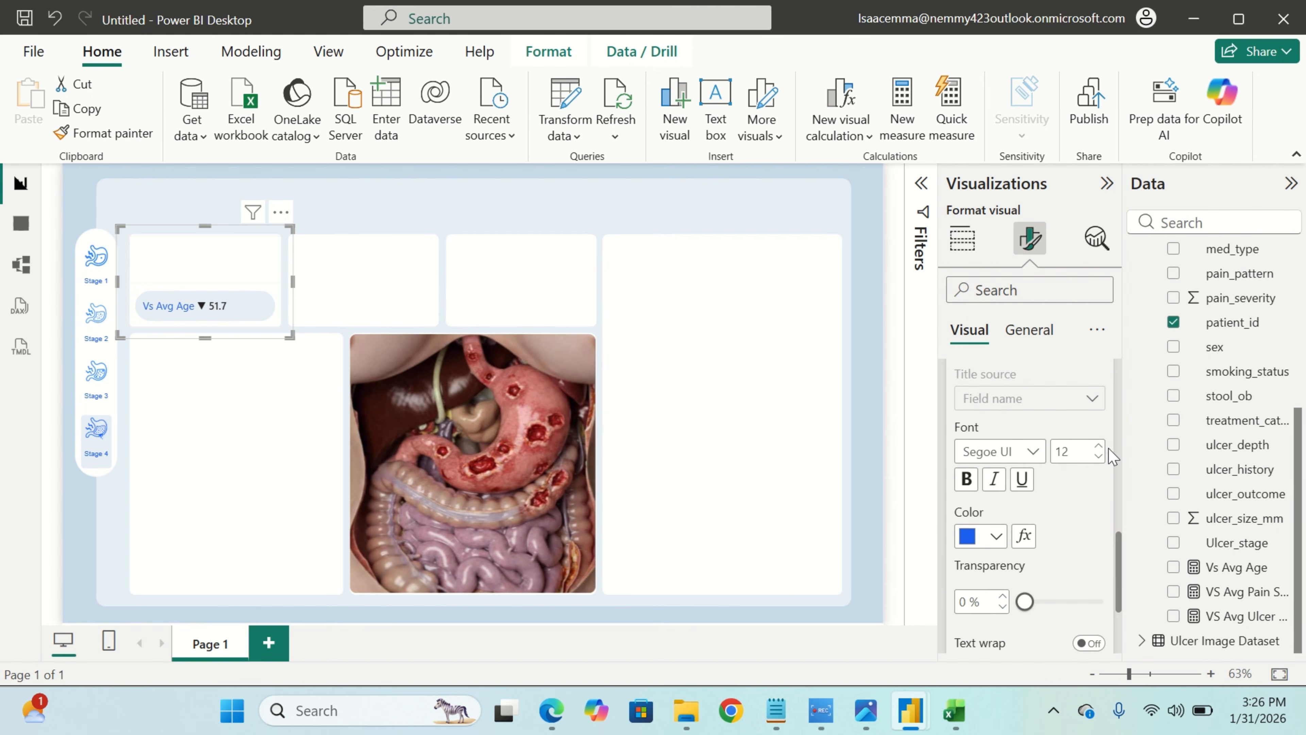
pyautogui.scroll(3, 1009, 502)
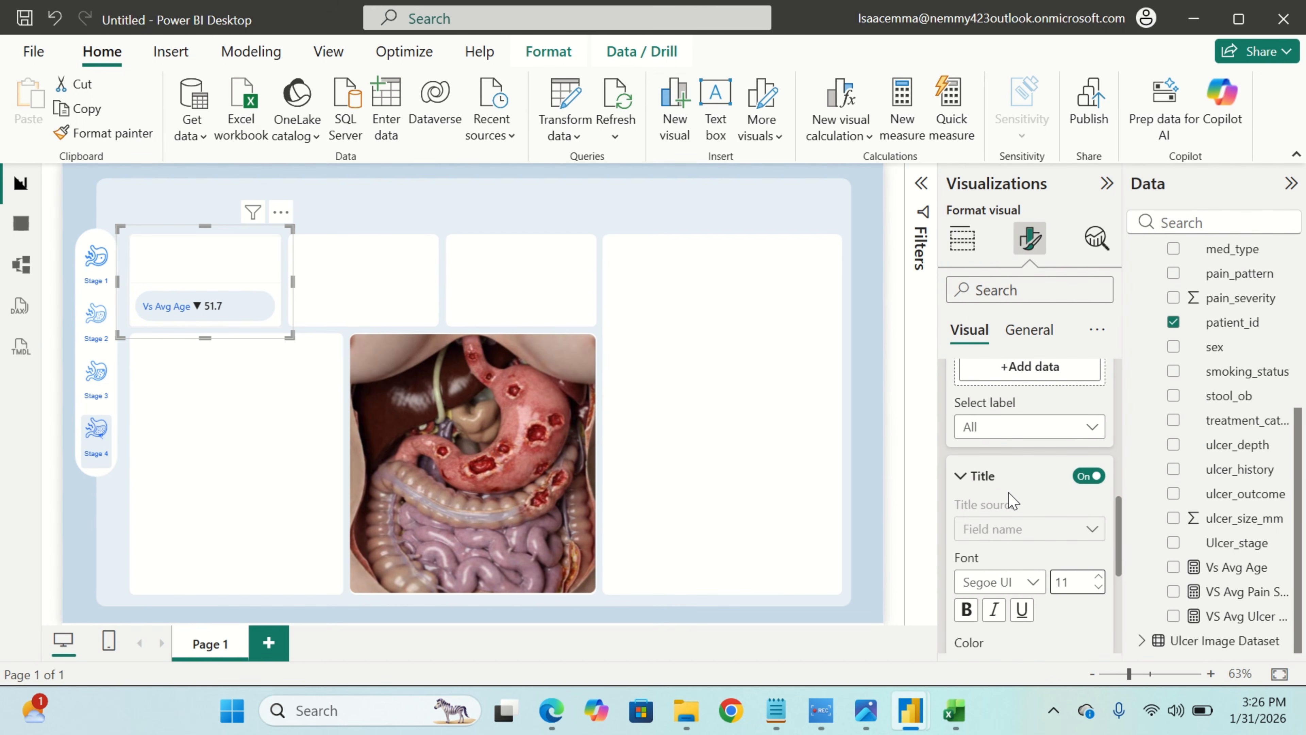
# Set the reference label value's color to the same bright blue from the recent colors.
pyautogui.scroll(-5, 1009, 499)
pyautogui.scroll(-2, 1009, 494)
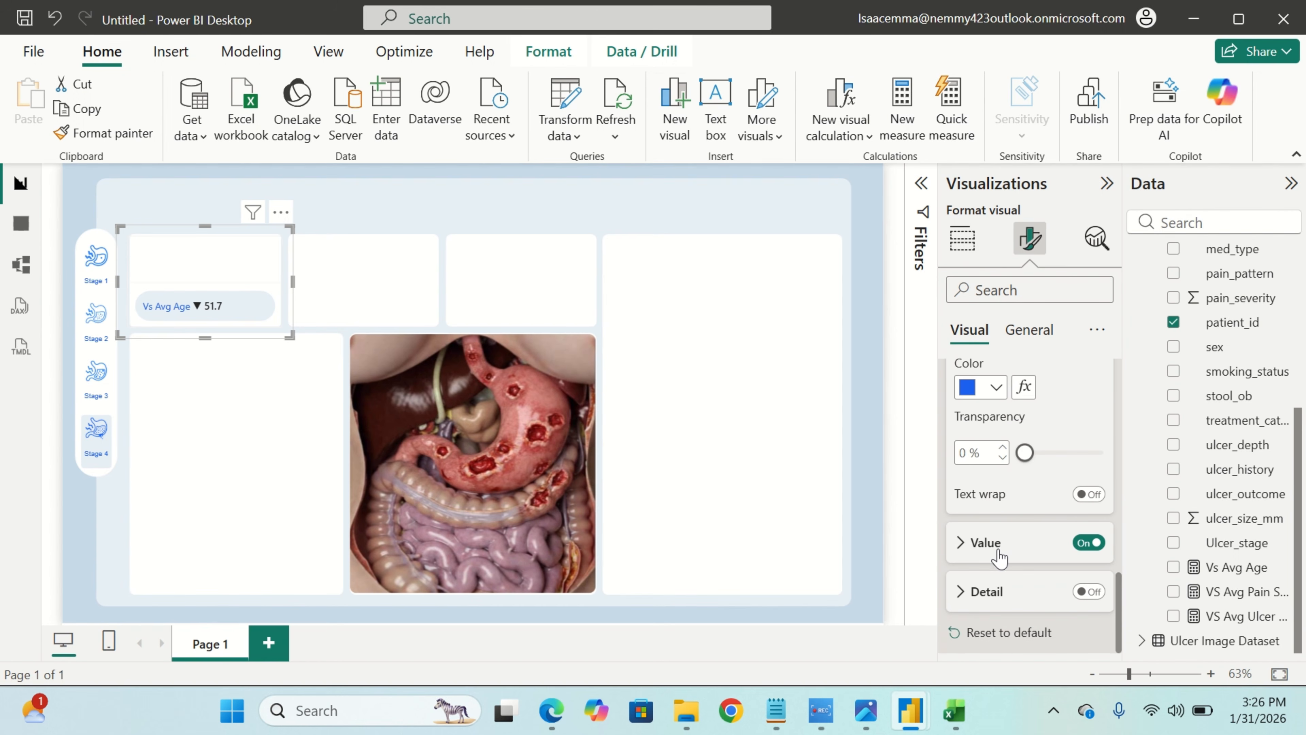
pyautogui.click(985, 542)
pyautogui.scroll(-3, 1000, 548)
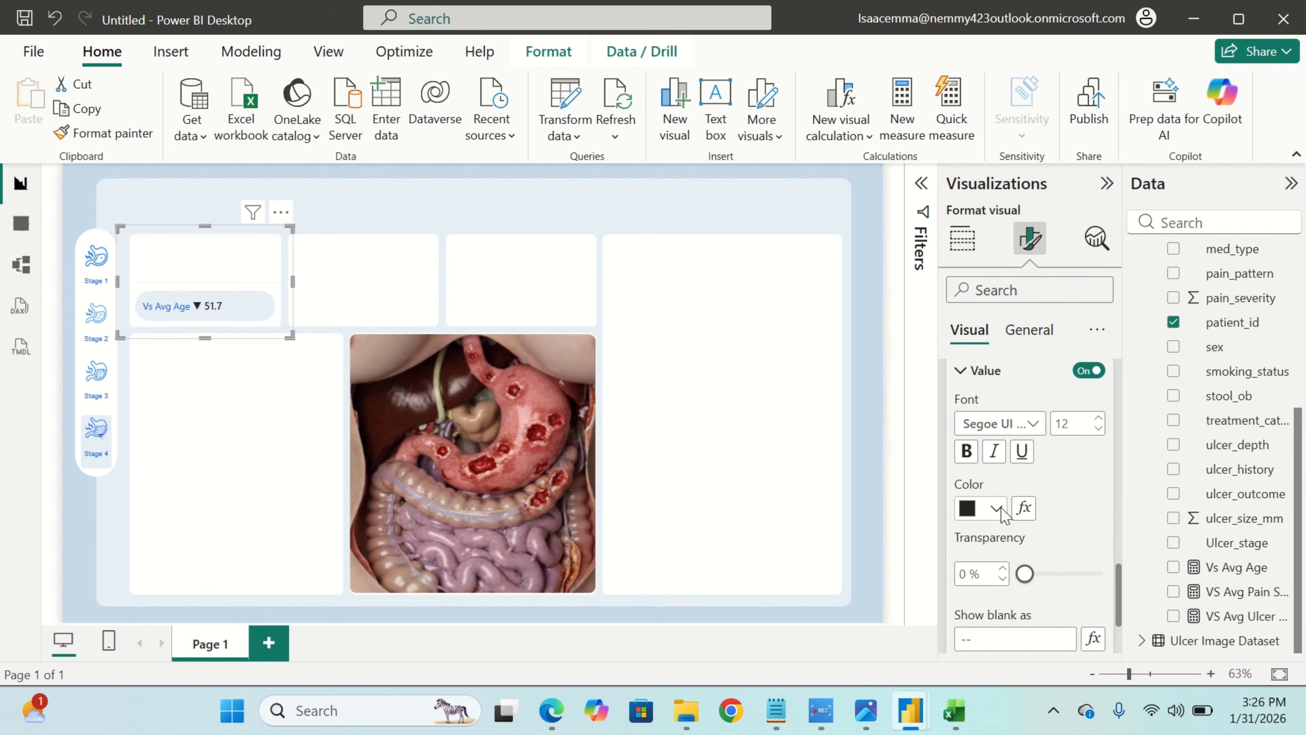
pyautogui.click(997, 509)
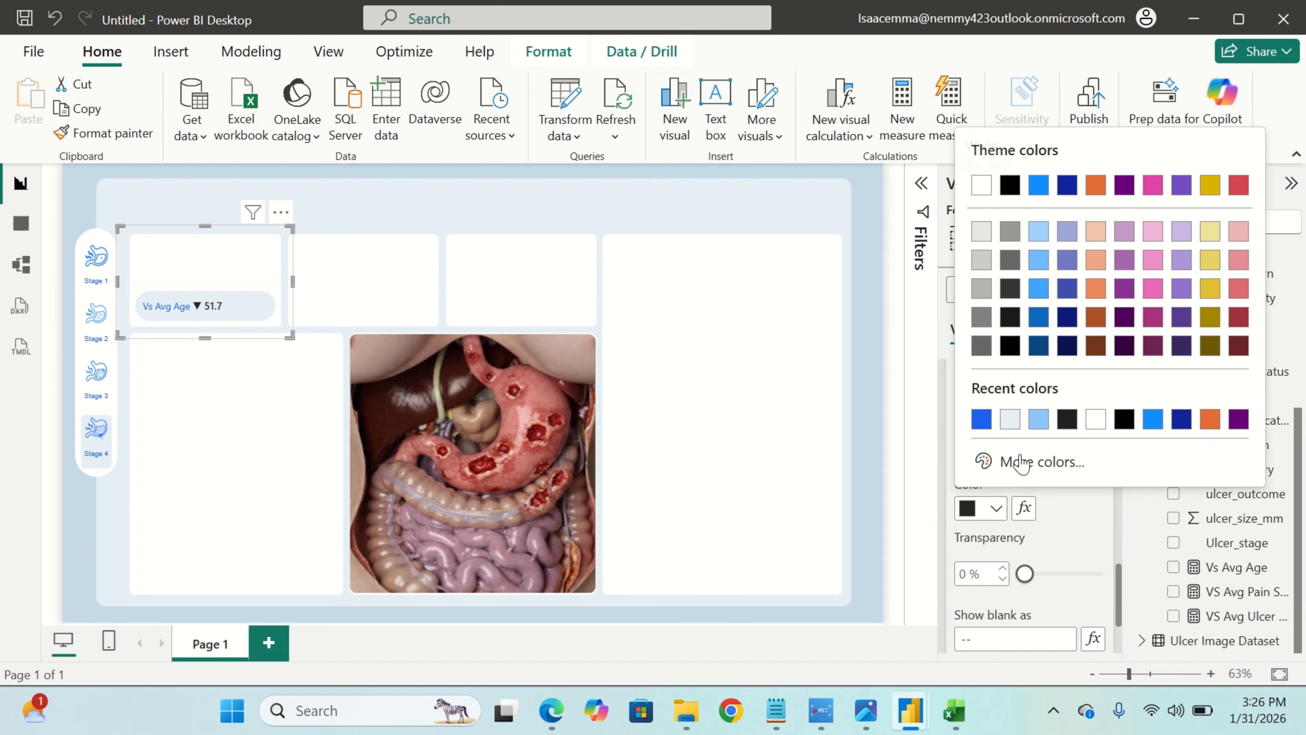
pyautogui.click(980, 420)
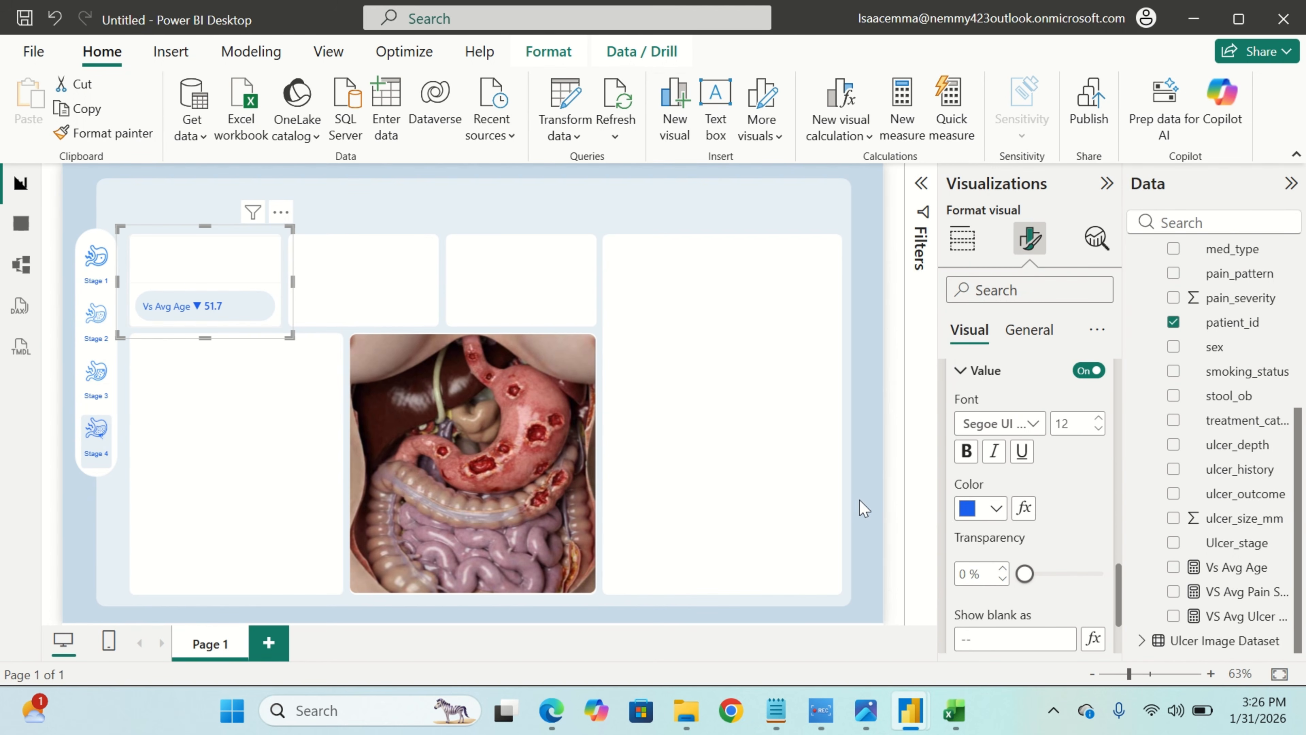
# Collapse the reference label settings and examine the card's Multi-card layout options, including its style choices.
pyautogui.scroll(-5, 1034, 553)
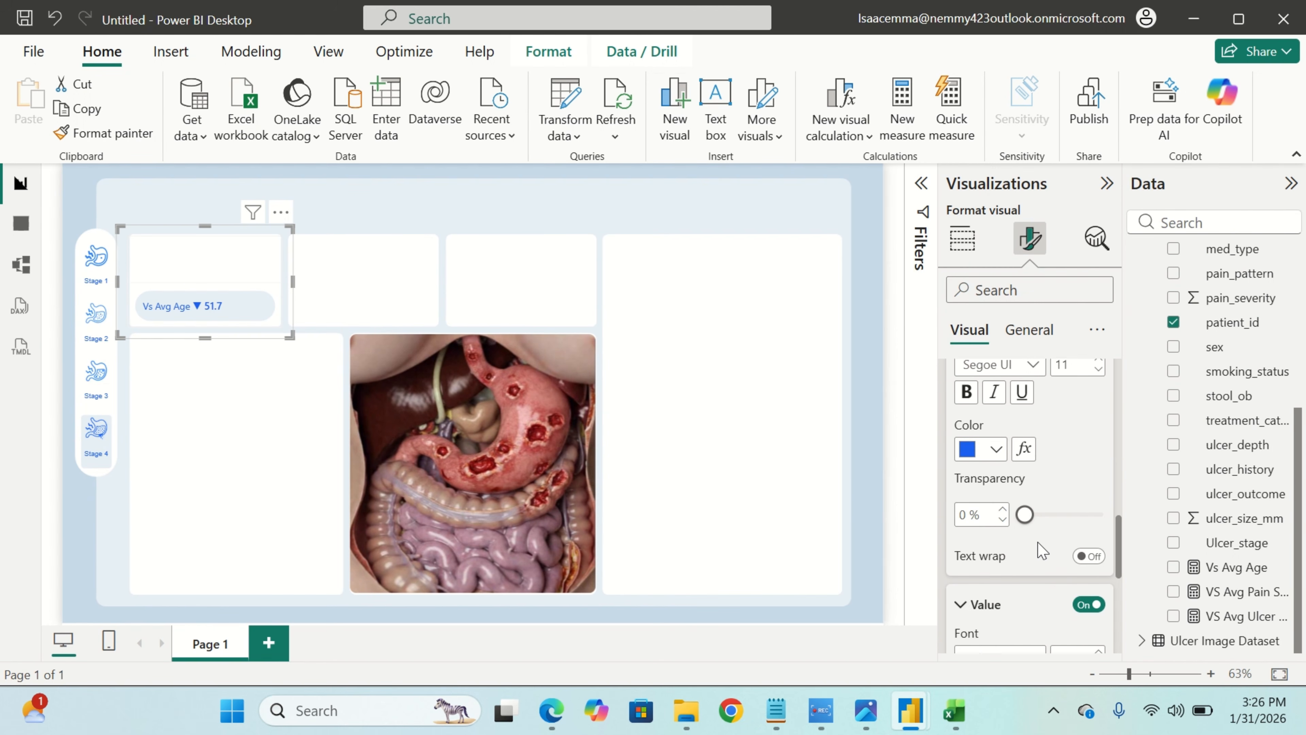
pyautogui.scroll(3, 980, 540)
pyautogui.click(966, 540)
pyautogui.scroll(2, 965, 539)
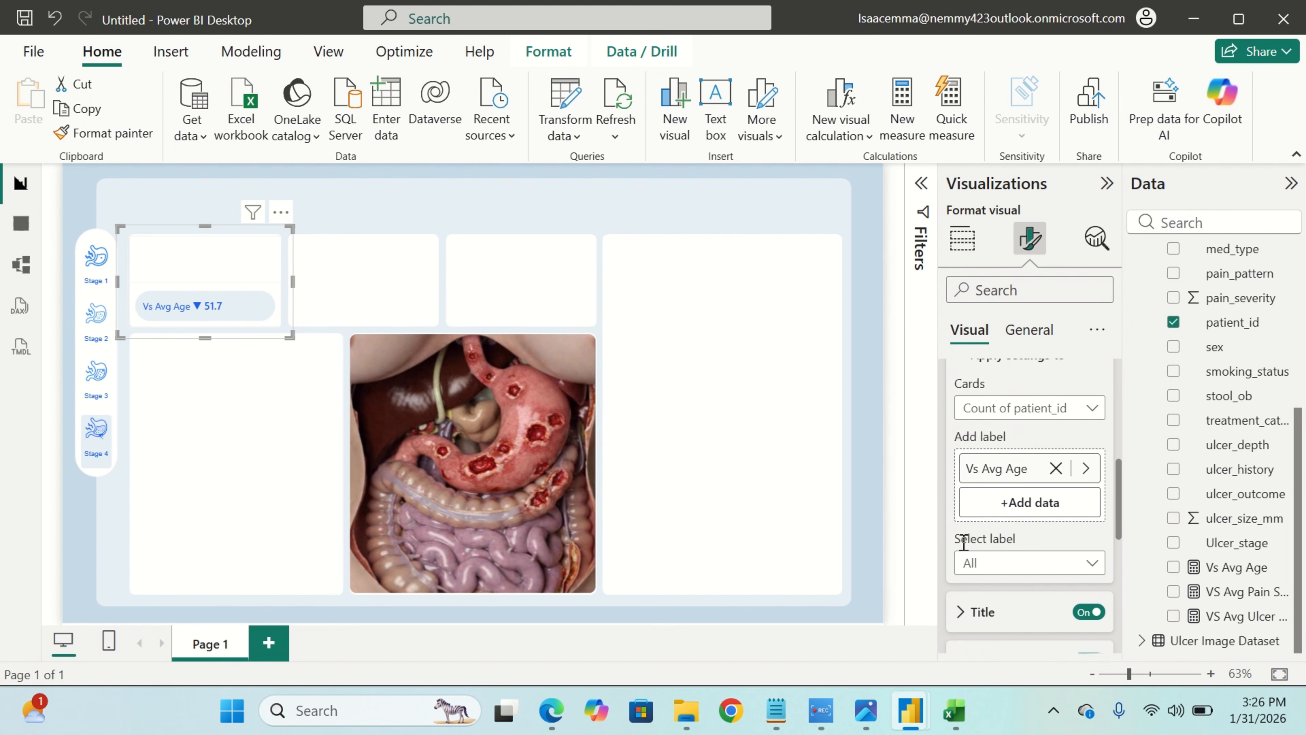
pyautogui.scroll(-3, 964, 540)
pyautogui.scroll(8, 965, 525)
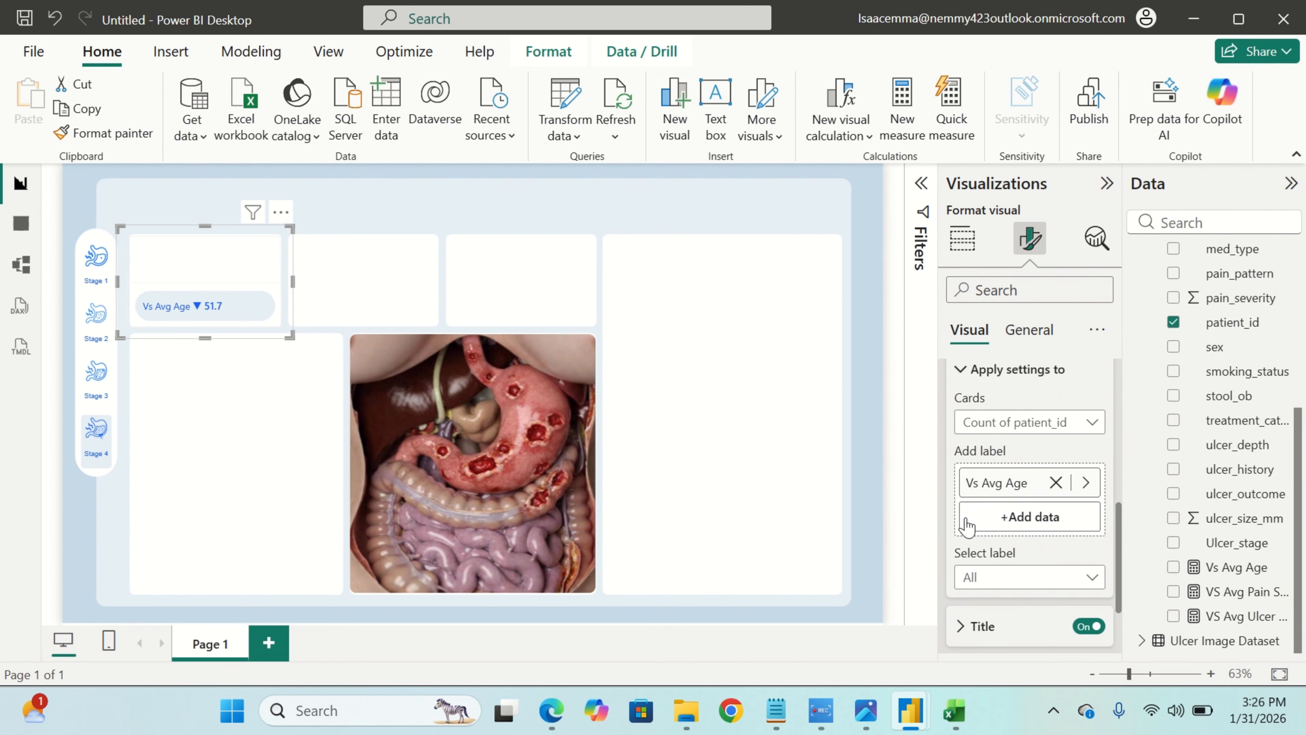
pyautogui.scroll(-1, 966, 535)
pyautogui.click(967, 556)
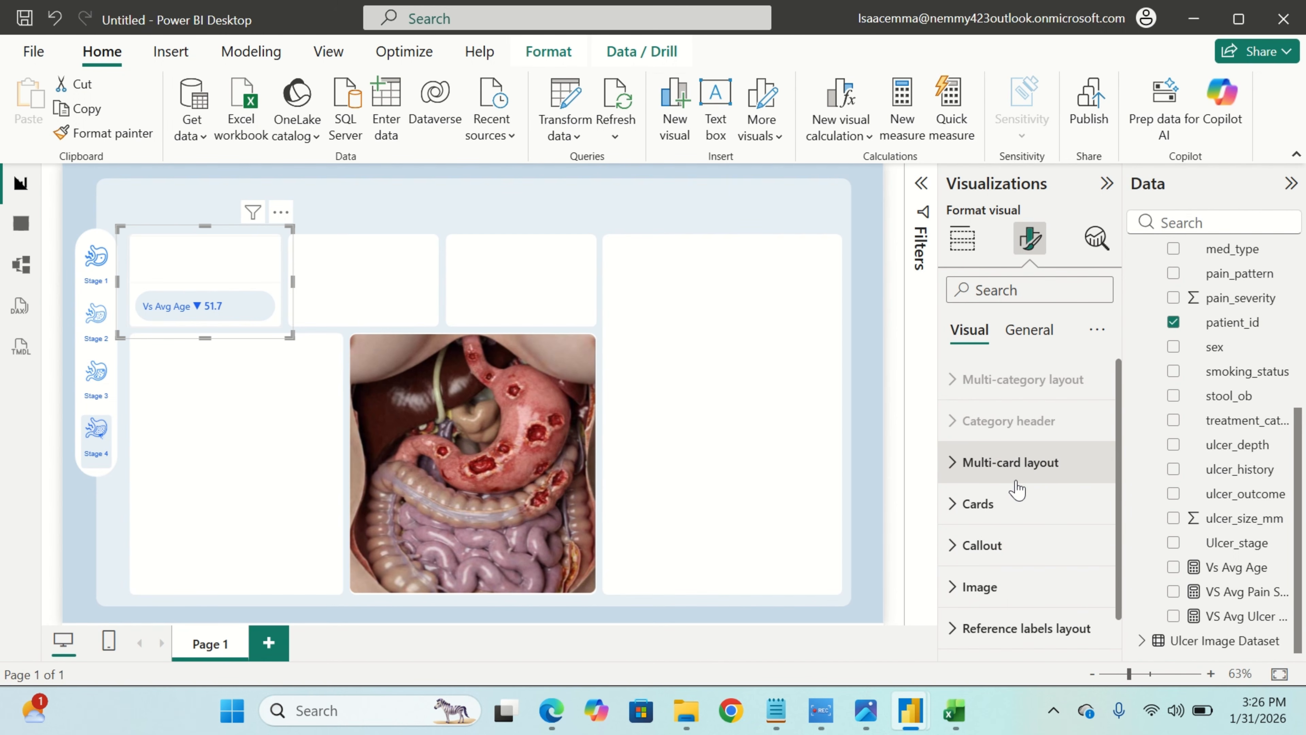
pyautogui.click(1020, 463)
pyautogui.scroll(-3, 1018, 463)
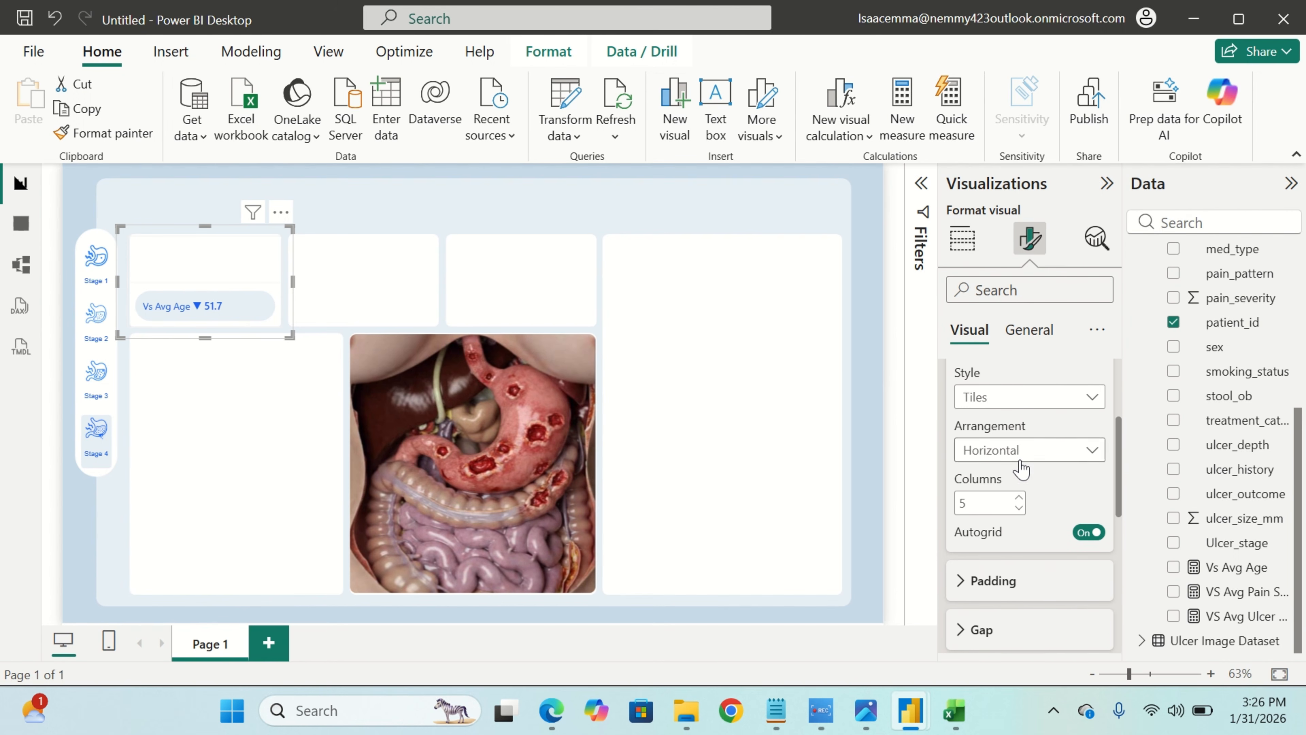
pyautogui.scroll(2, 1024, 467)
pyautogui.scroll(-1, 1021, 468)
pyautogui.click(1019, 473)
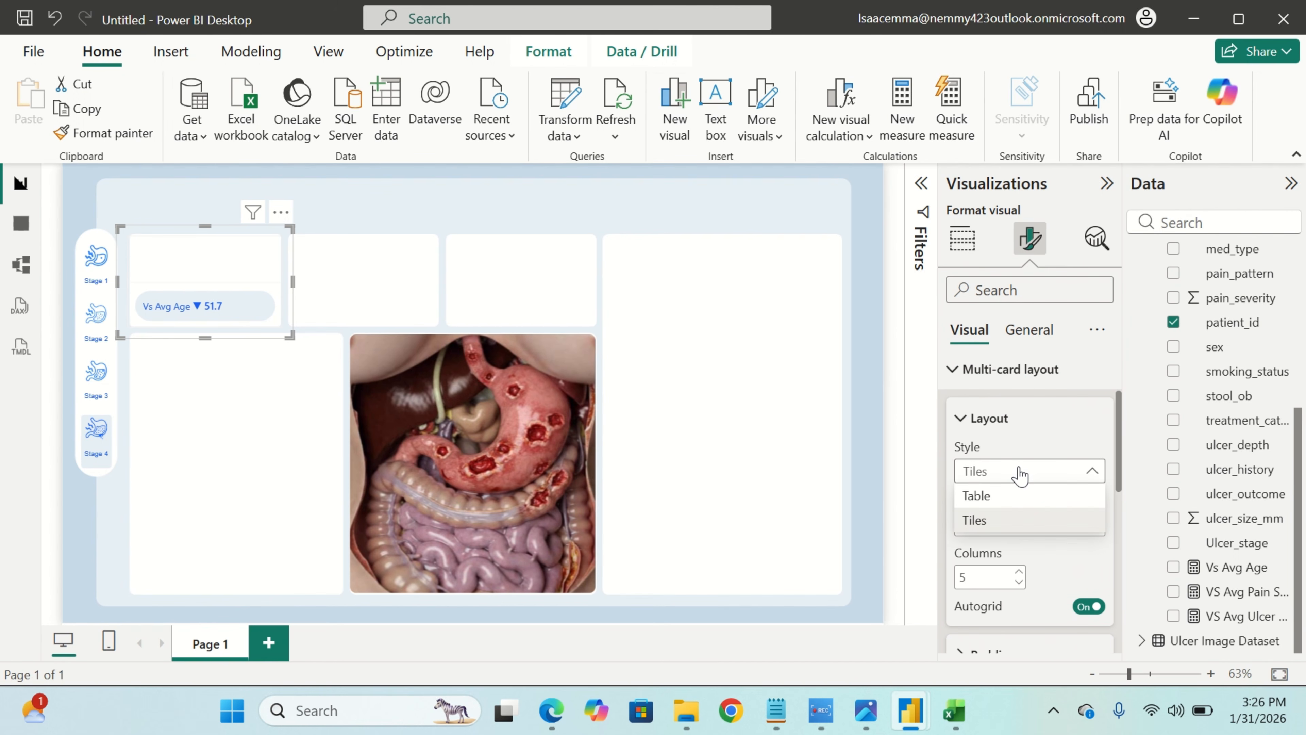
pyautogui.scroll(2, 1021, 471)
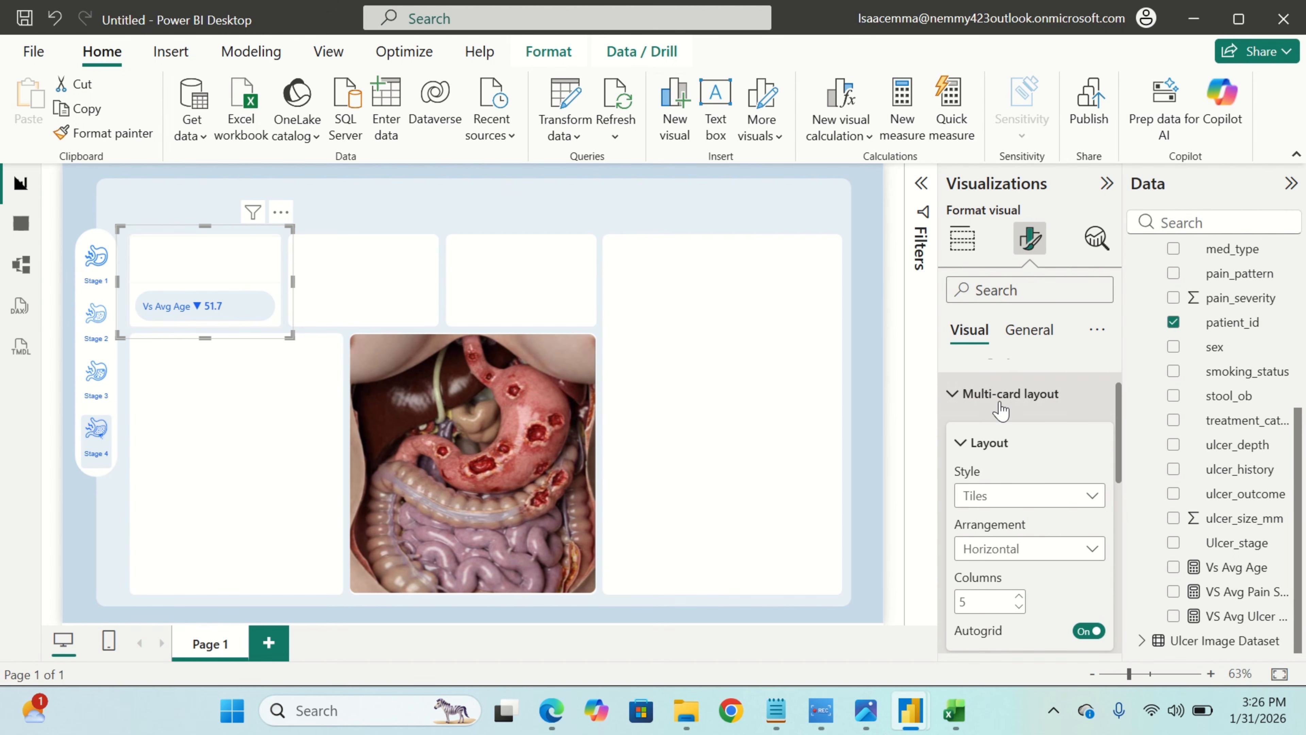
pyautogui.scroll(-3, 1020, 544)
pyautogui.scroll(-5, 1020, 545)
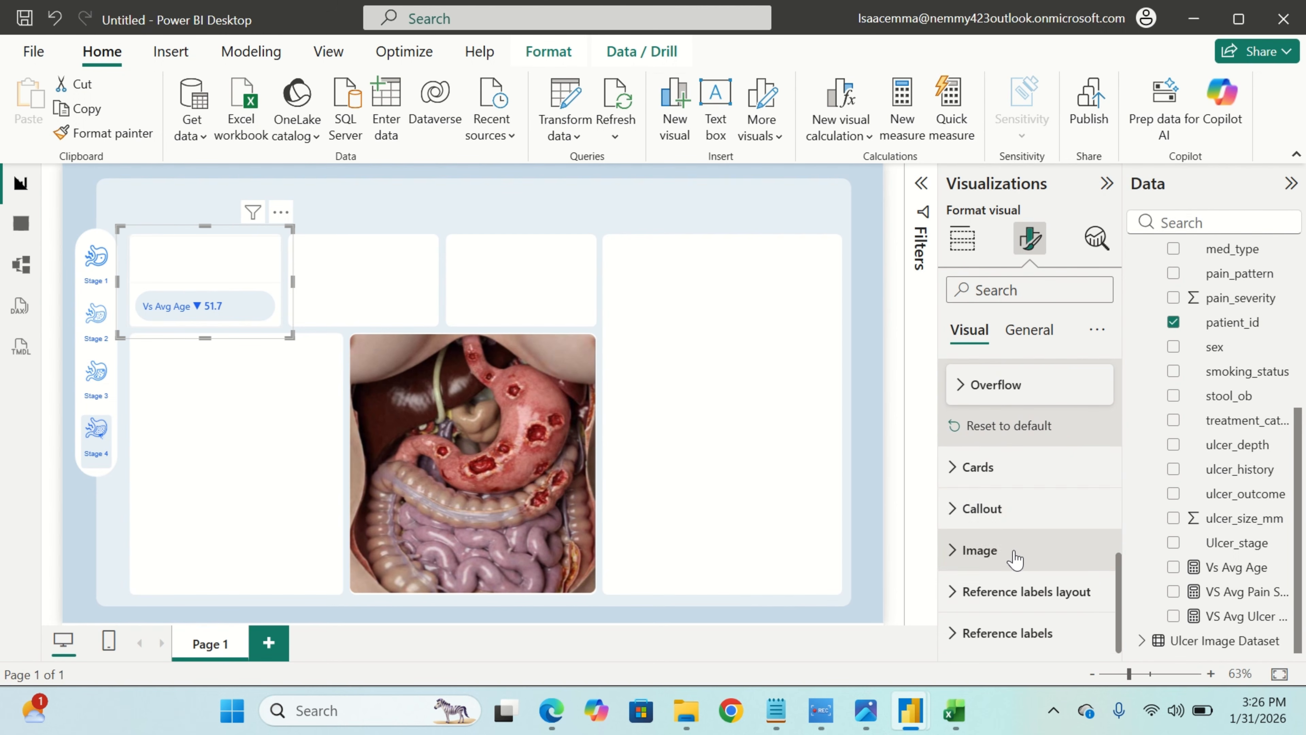
# Change the reference labels layout style to Table, keeping the Vertical arrangement.
pyautogui.click(1014, 593)
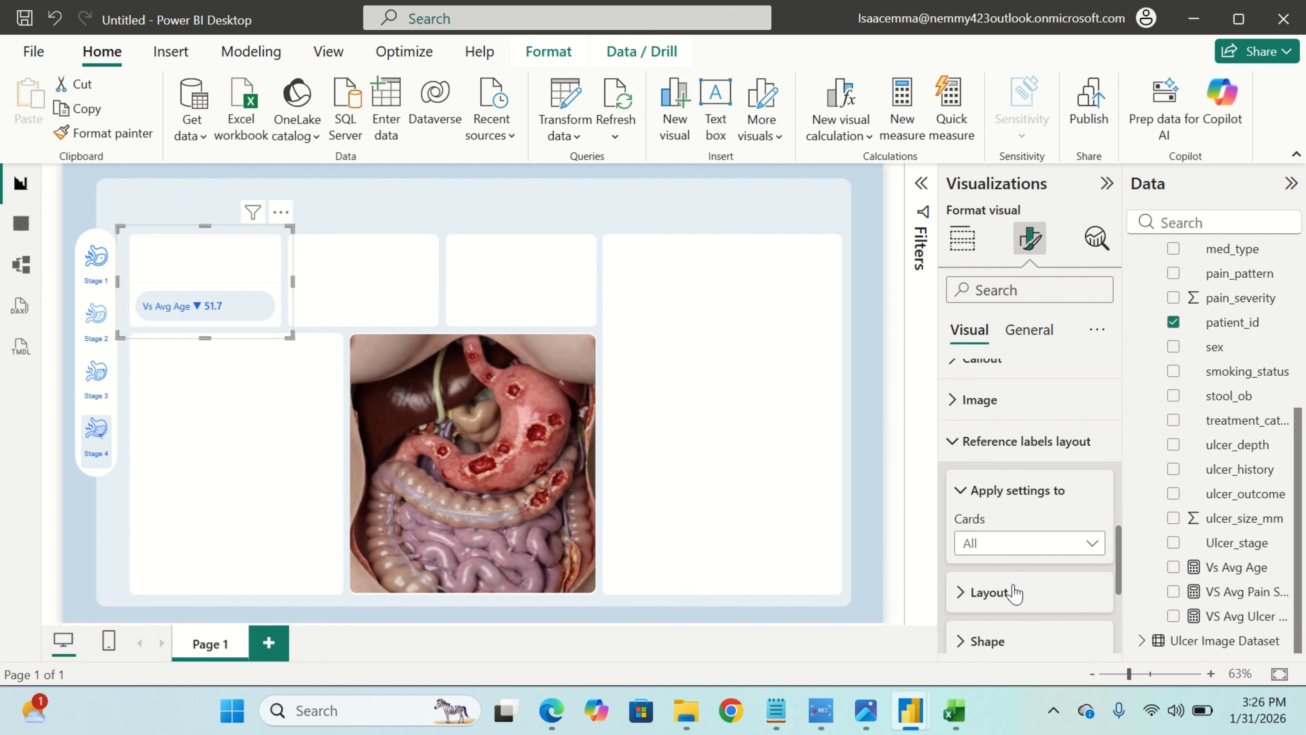
pyautogui.click(1028, 517)
pyautogui.scroll(-2, 1029, 520)
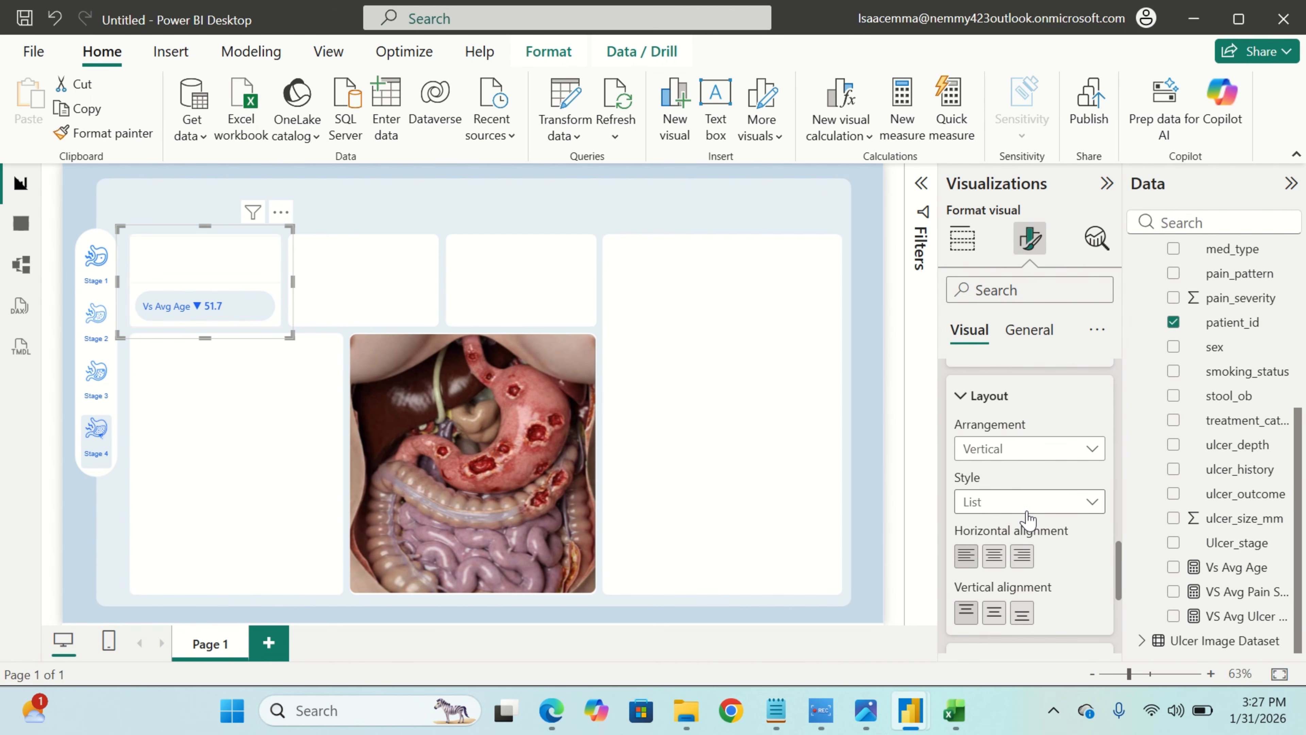
pyautogui.click(1021, 458)
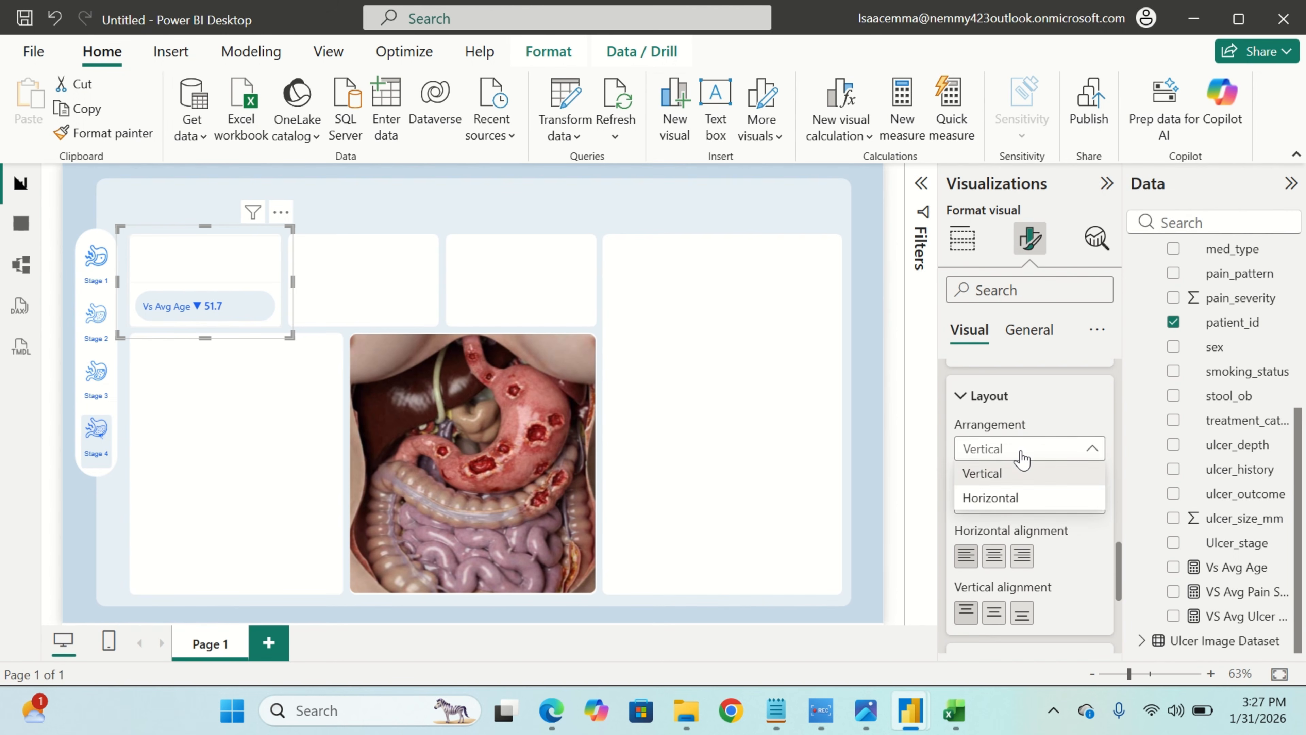
pyautogui.click(1017, 458)
pyautogui.click(1009, 510)
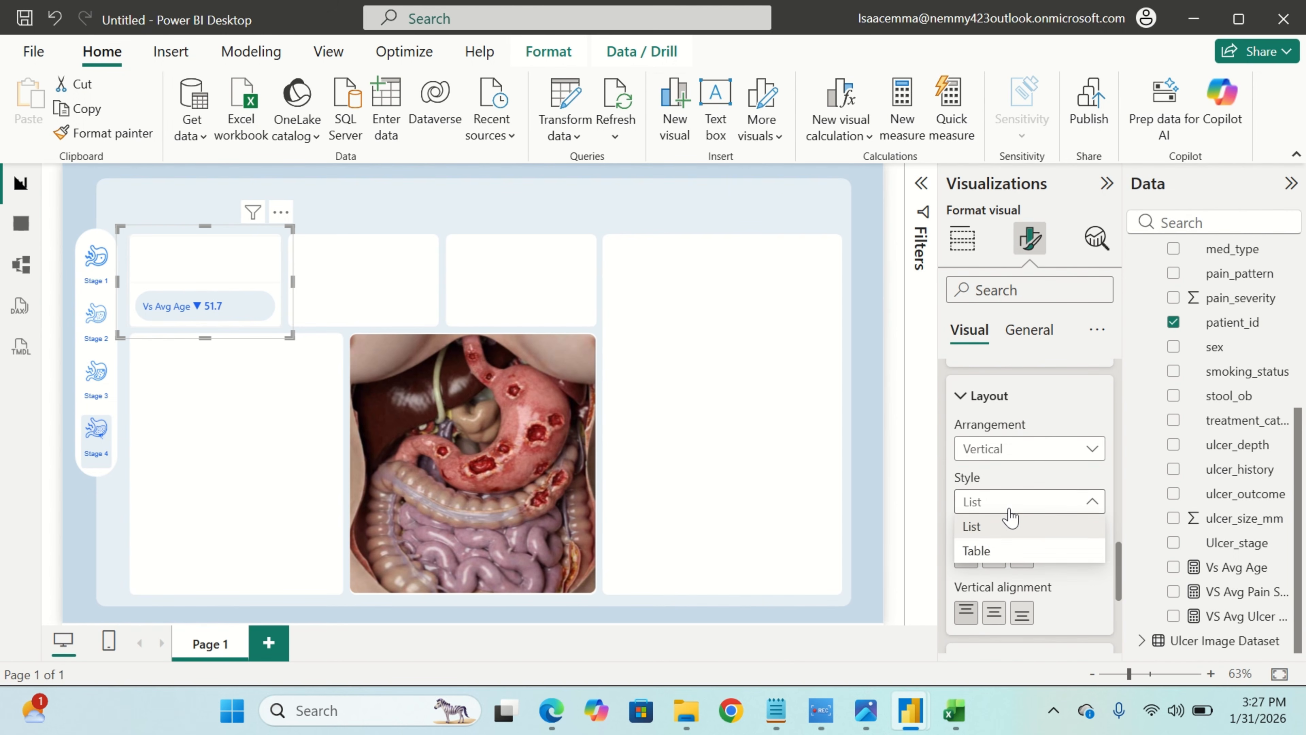
pyautogui.click(1009, 553)
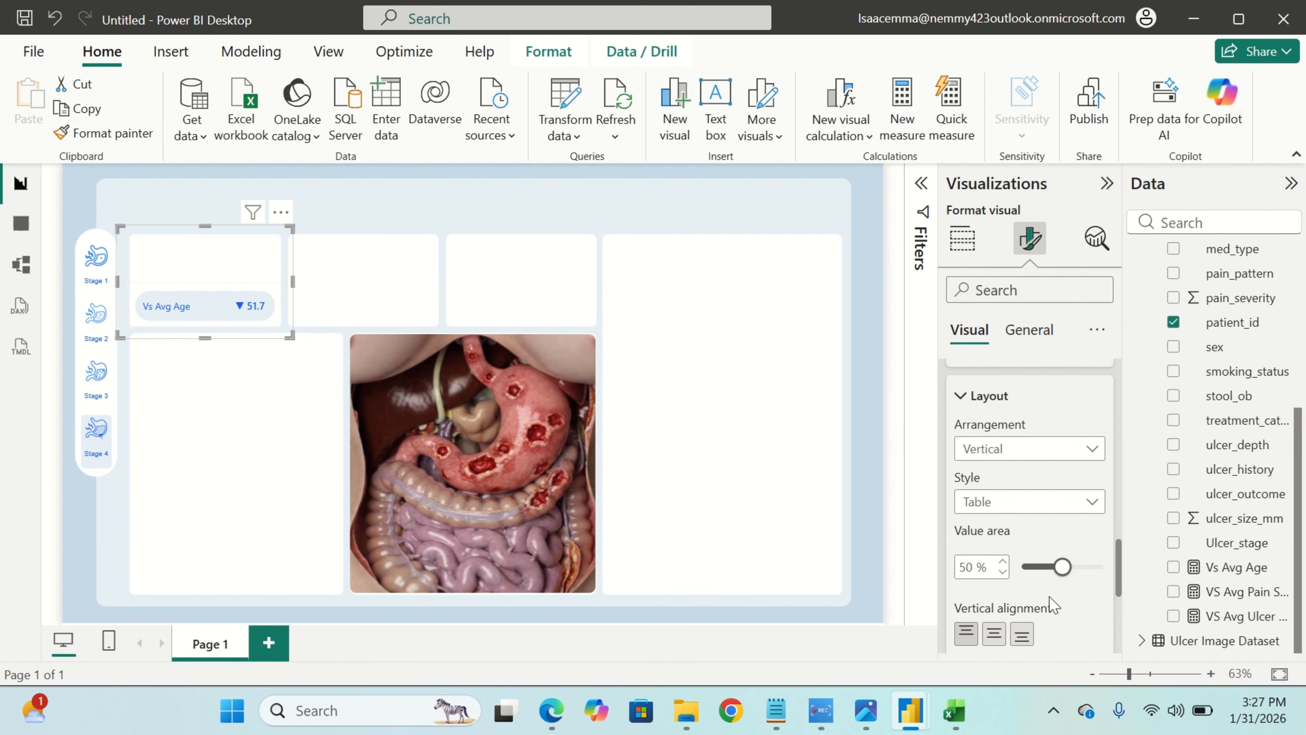
pyautogui.scroll(-5, 1049, 605)
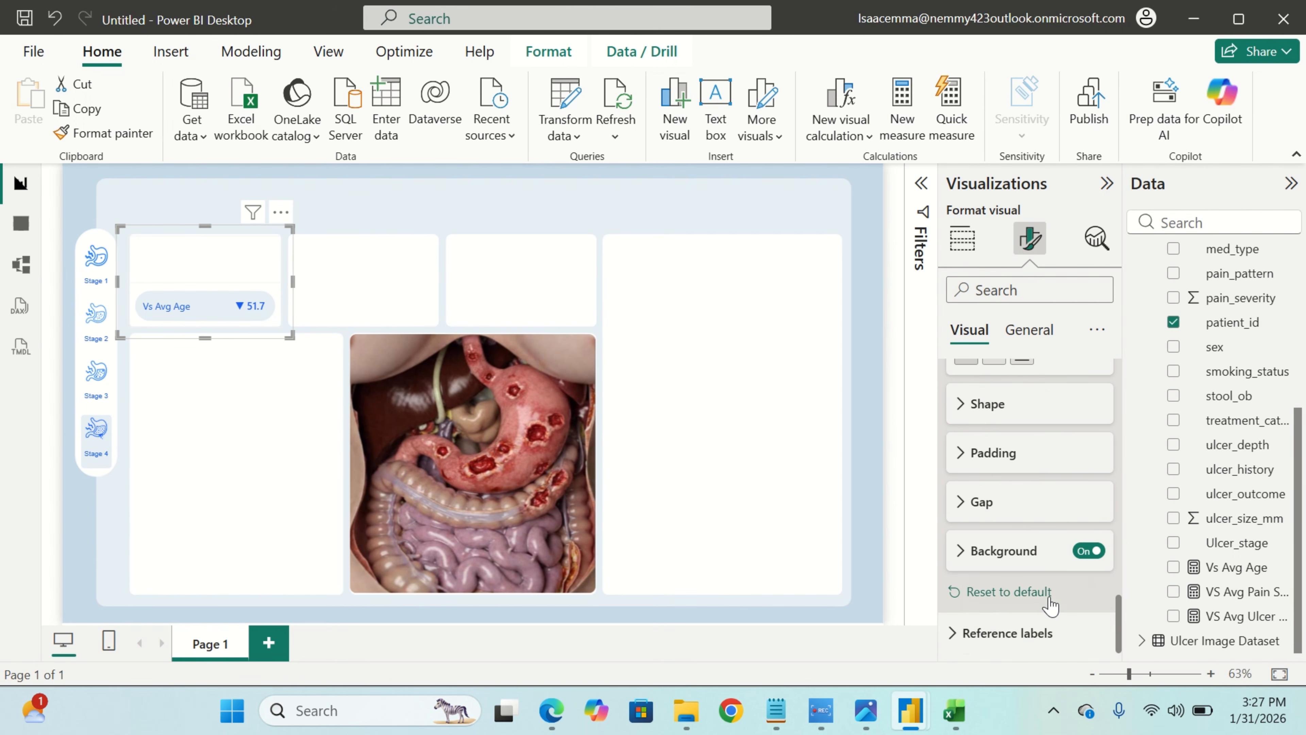
# Set the reference label value's font size to 11 for the Vs Avg Age card.
pyautogui.click(1008, 633)
pyautogui.scroll(-3, 1008, 635)
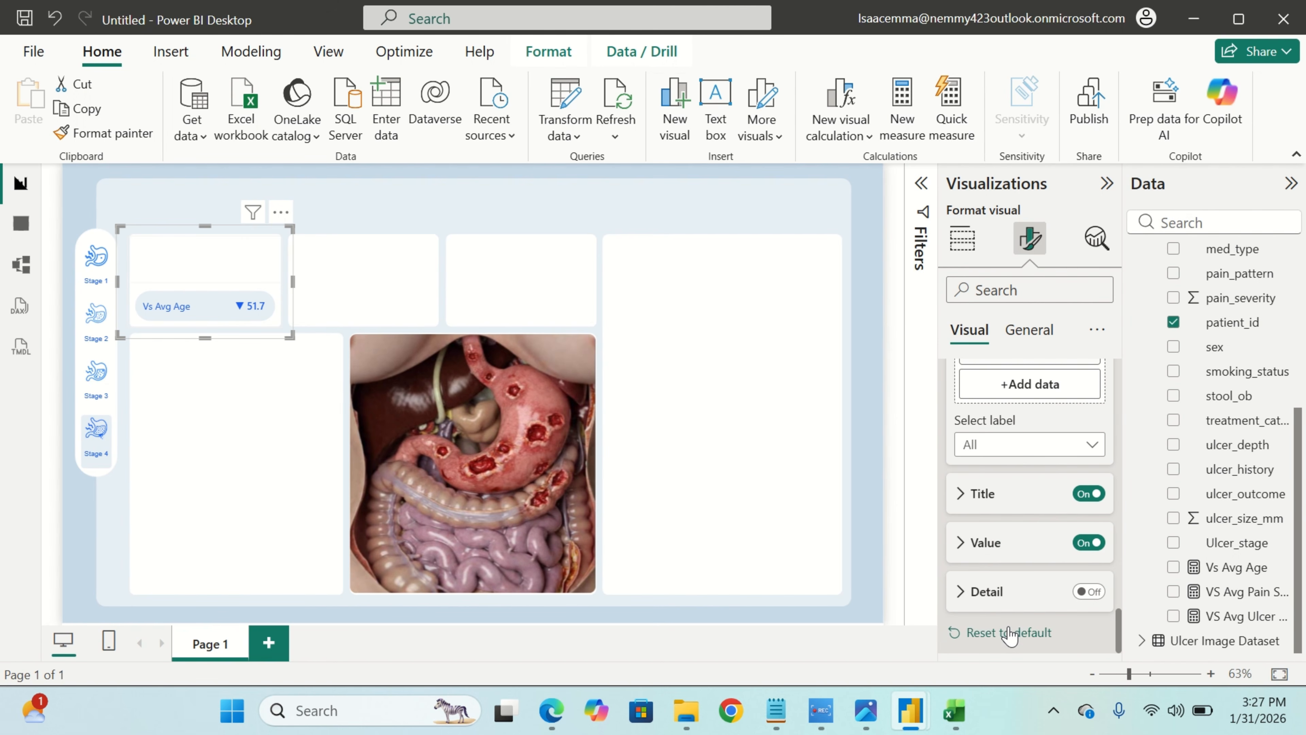
pyautogui.click(990, 549)
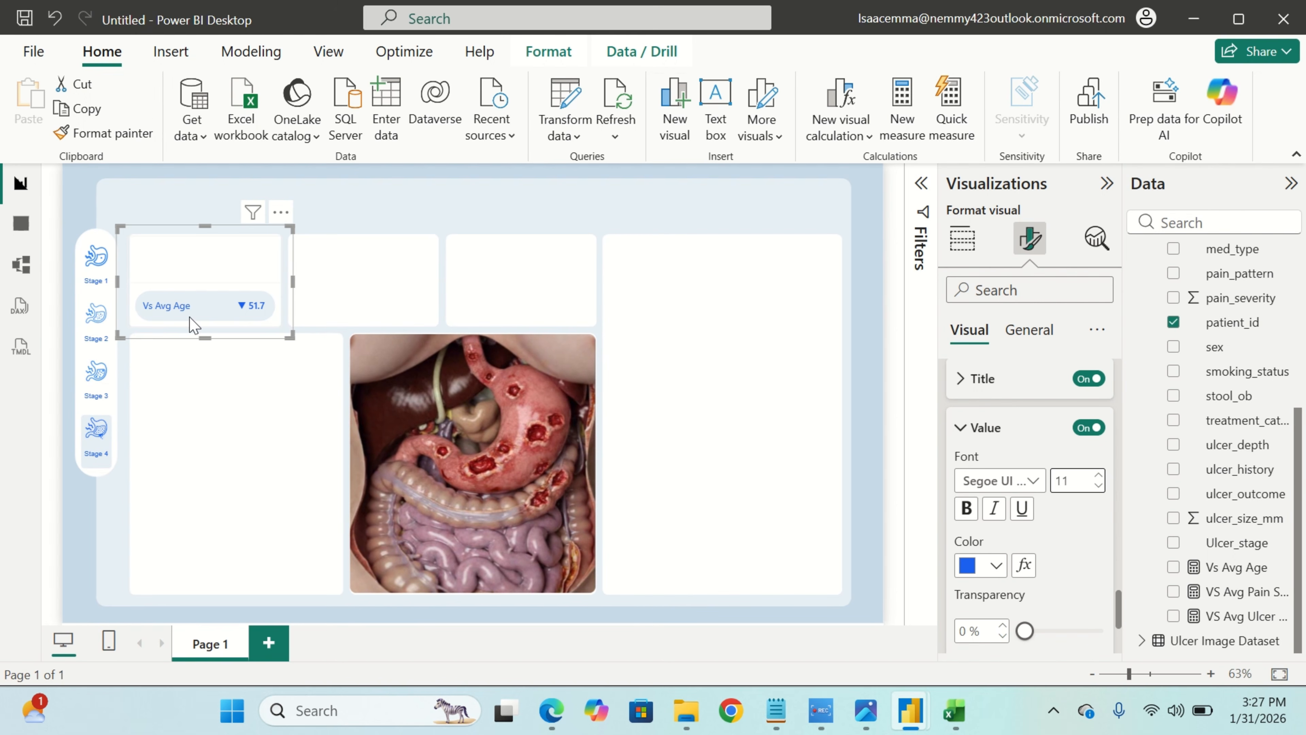
pyautogui.click(182, 387)
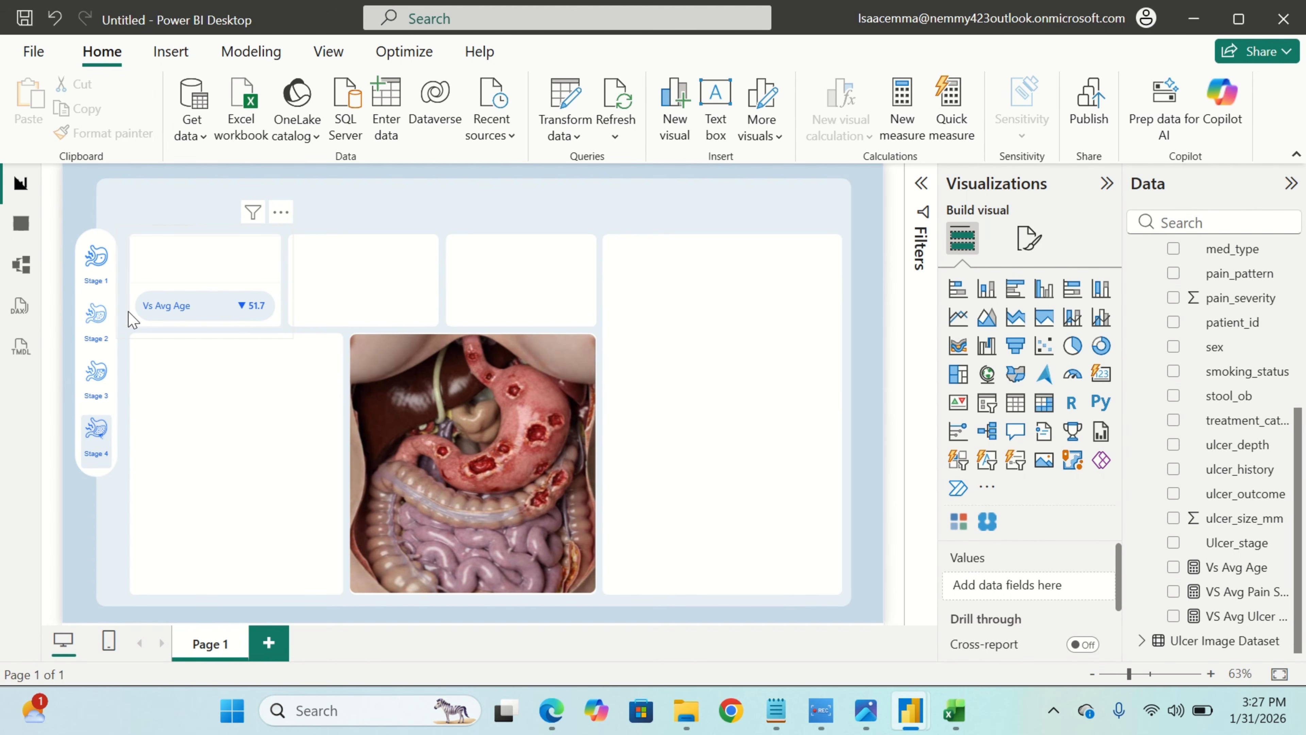
# Add a new card, shrink it, and show the distinct count of patient_id in it.
pyautogui.click(1105, 386)
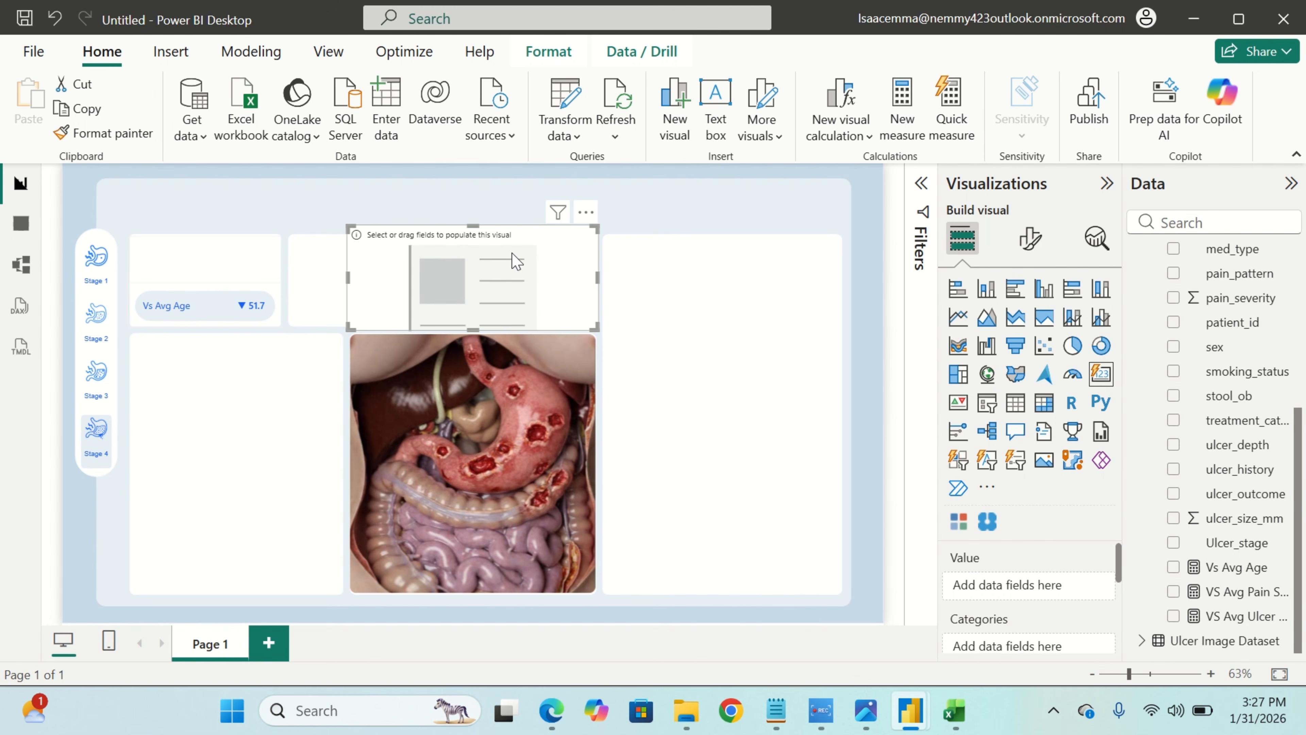
pyautogui.moveTo(594, 328); pyautogui.dragTo(481, 306)
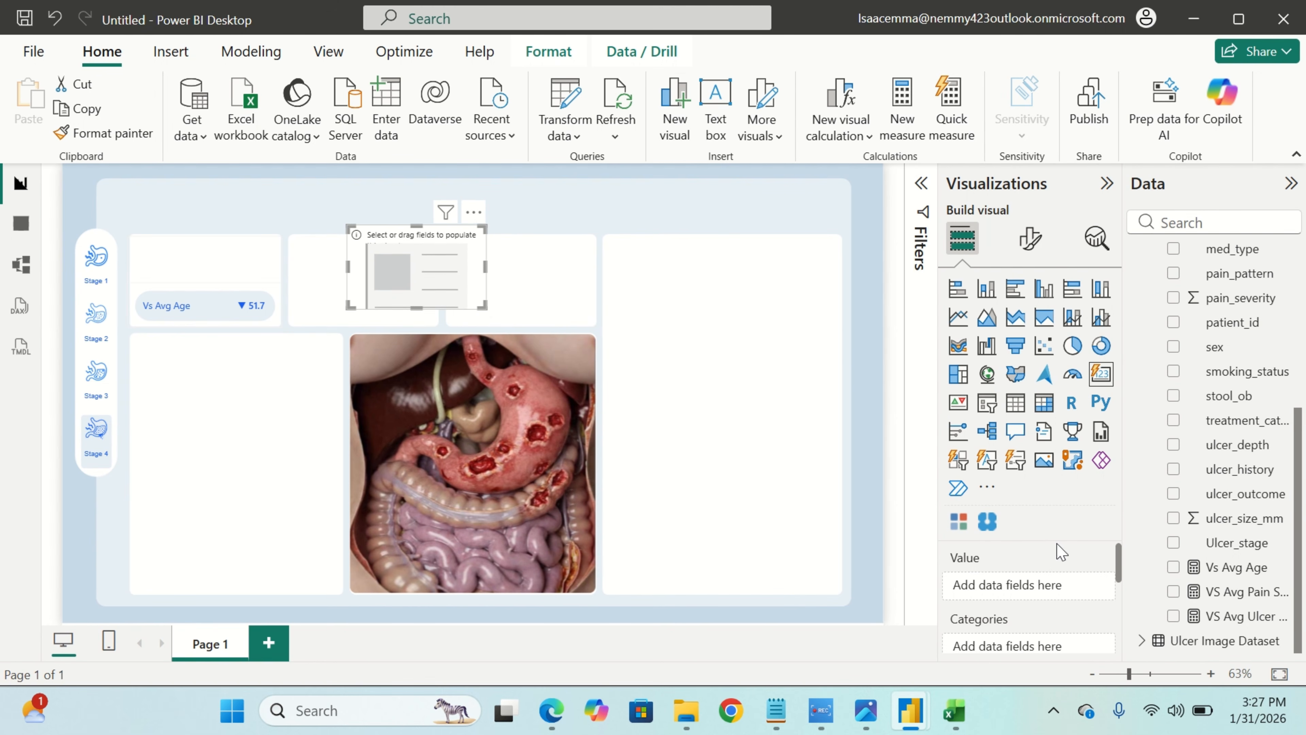
pyautogui.scroll(3, 1242, 427)
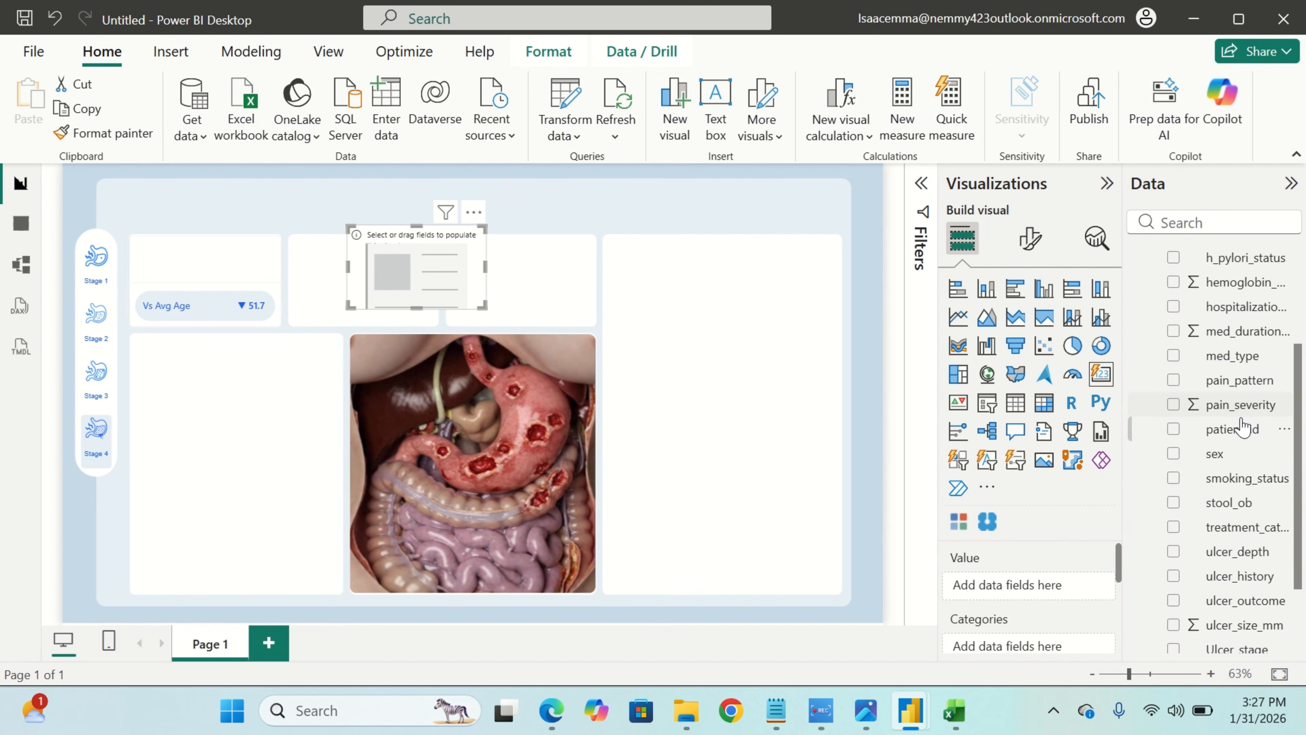
pyautogui.moveTo(1242, 426); pyautogui.dragTo(1051, 591)
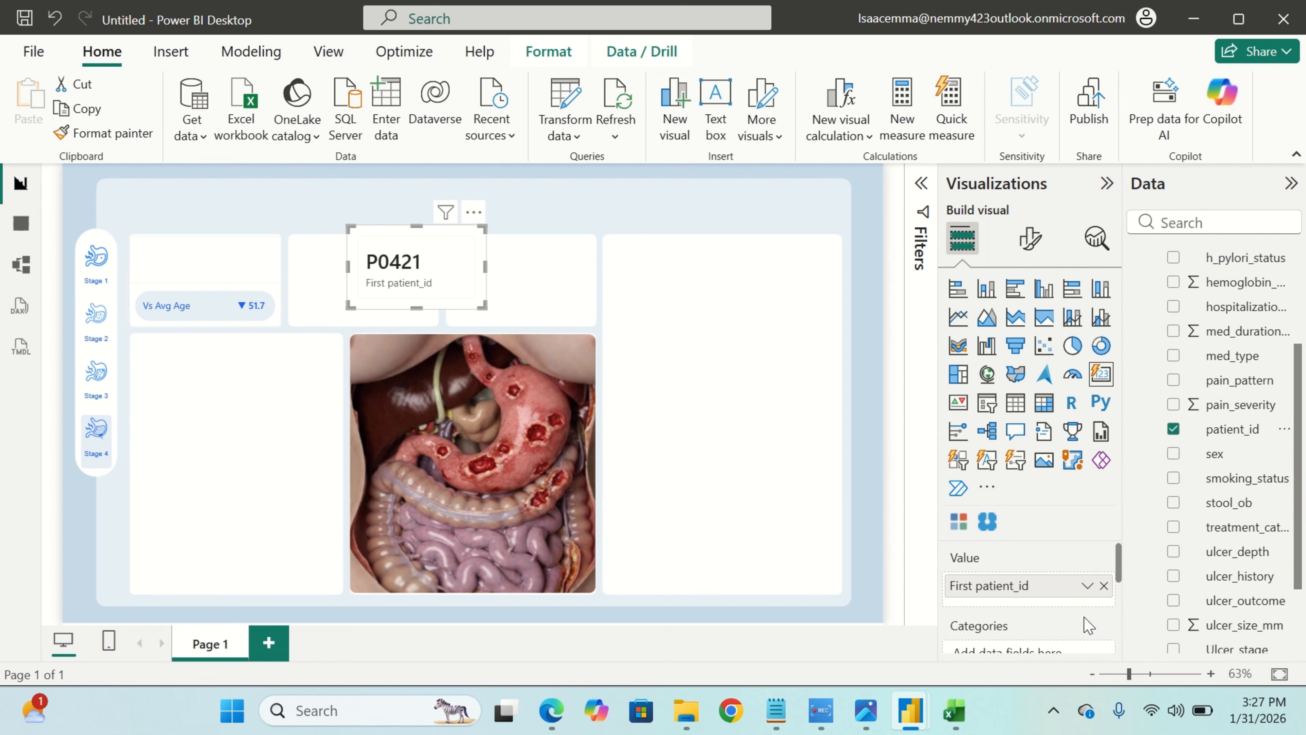
pyautogui.click(1086, 586)
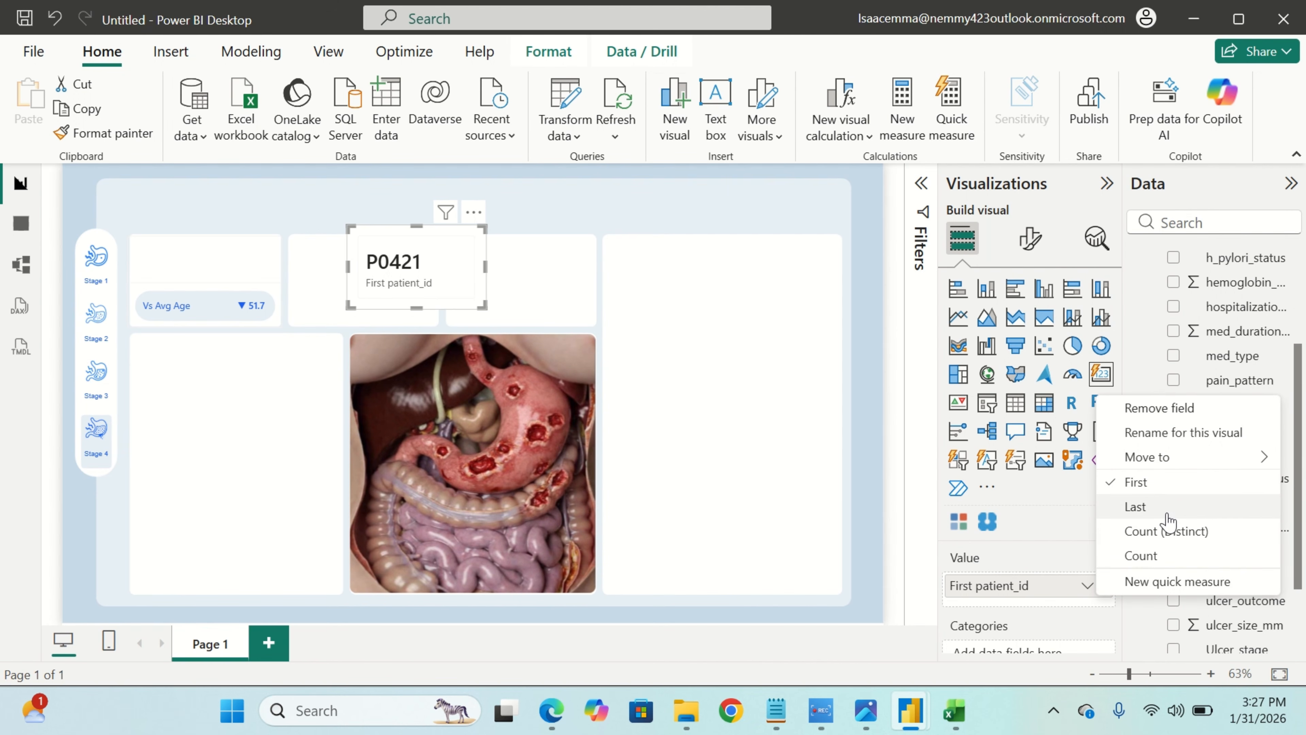
pyautogui.click(1166, 533)
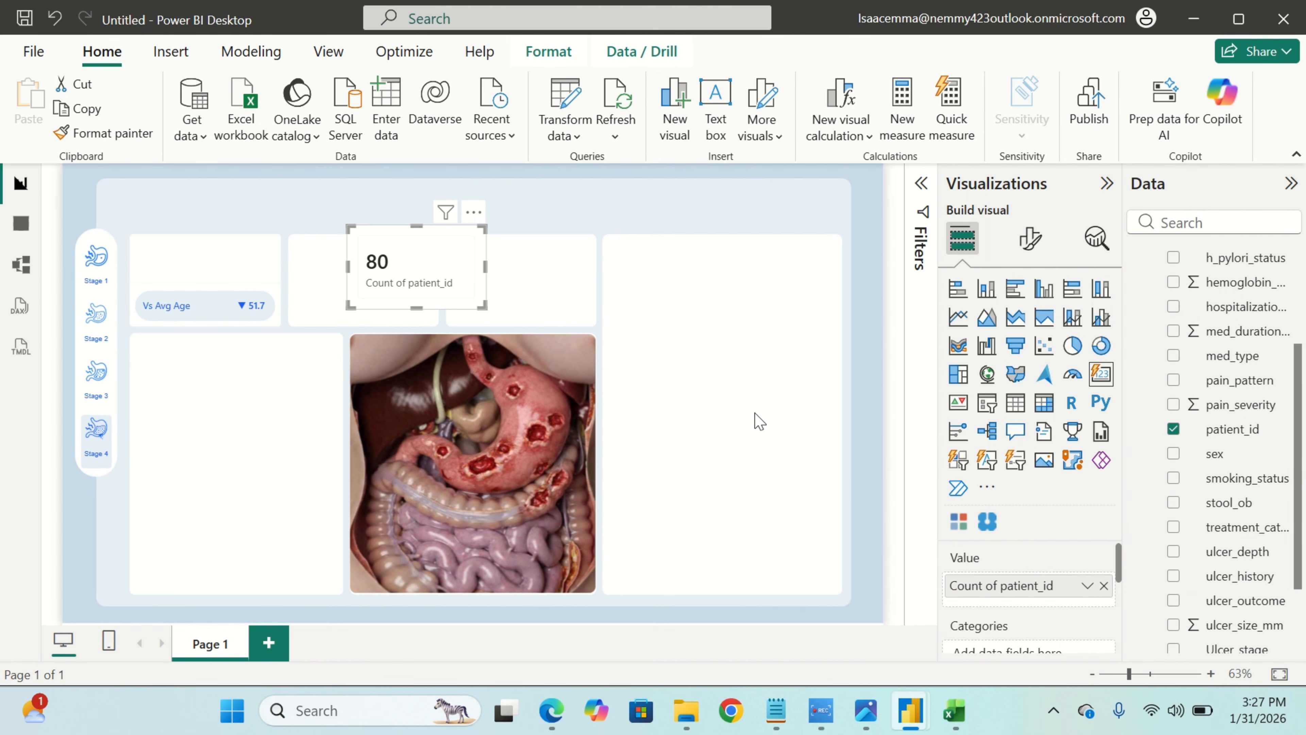
# Turn off the callout label of the patient count card.
pyautogui.click(1030, 246)
pyautogui.scroll(-1, 1025, 540)
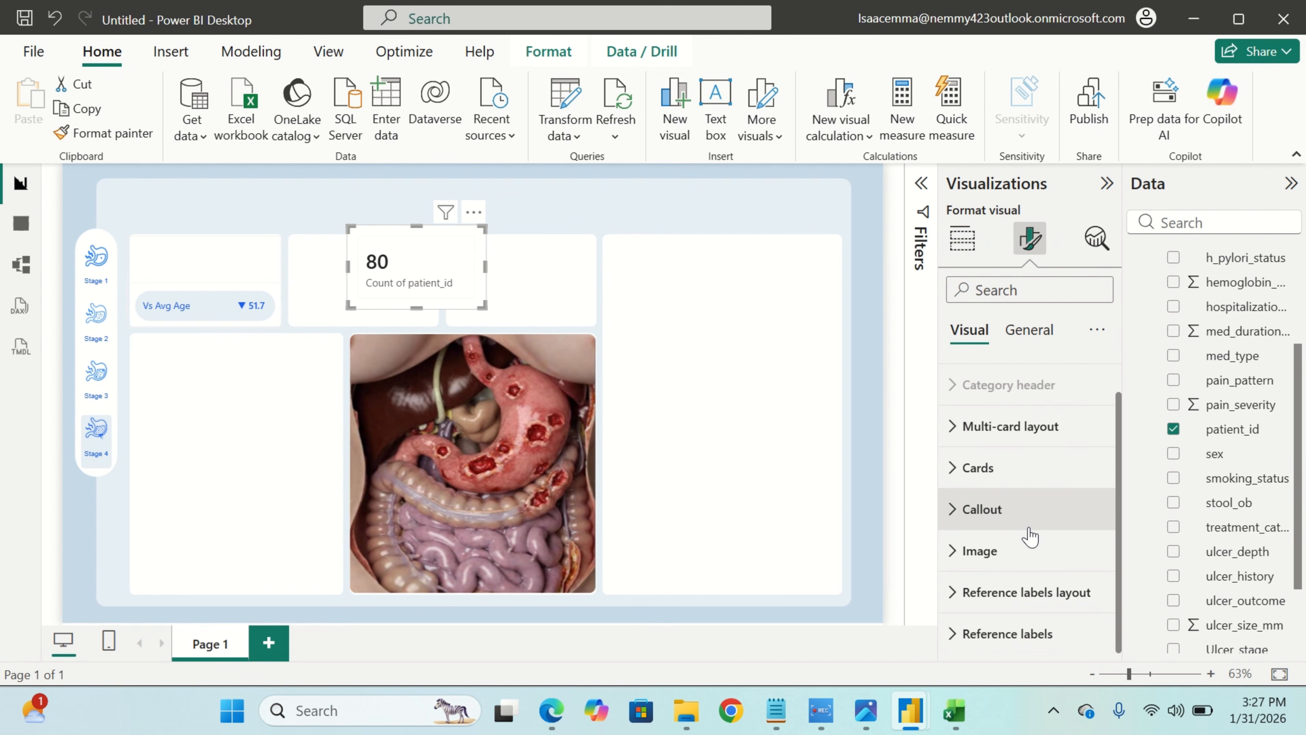
pyautogui.click(1027, 537)
pyautogui.scroll(-5, 1026, 537)
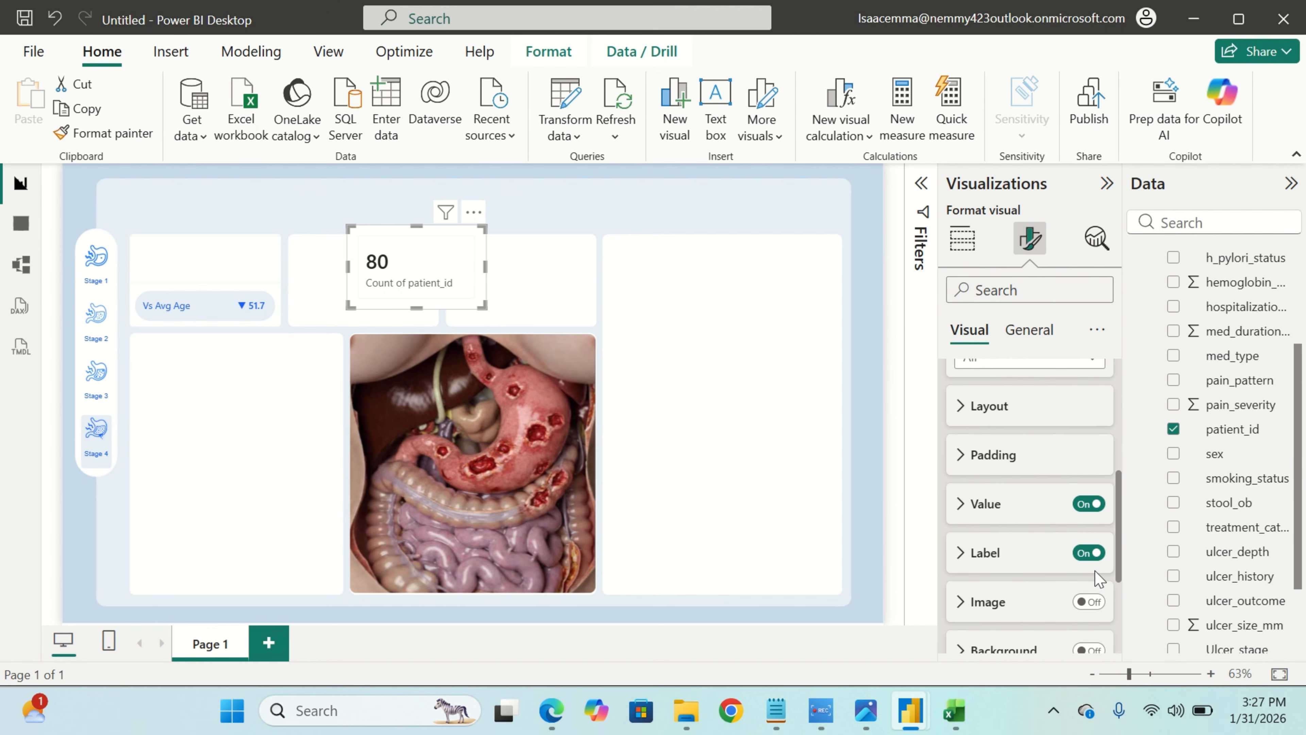
pyautogui.click(1089, 552)
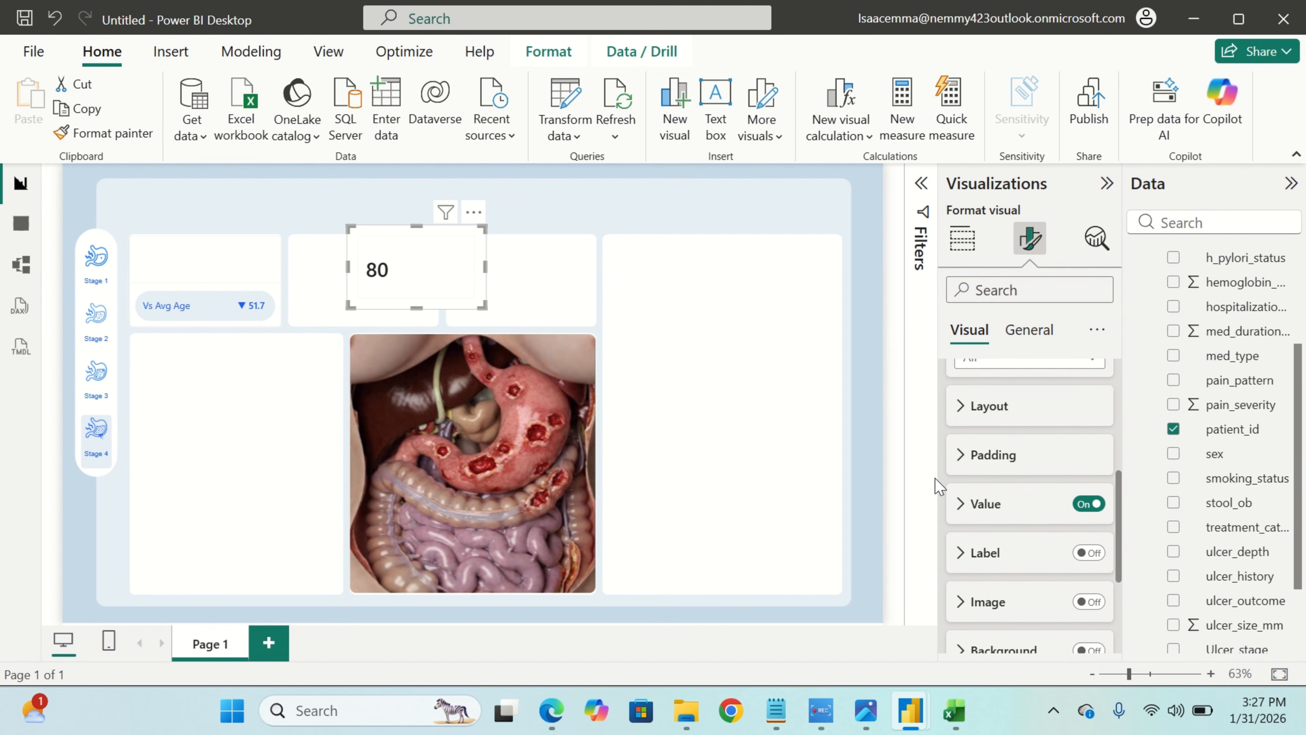
# Set the callout value's color to the bright blue from the recent colors and its font size to 25.
pyautogui.click(1005, 517)
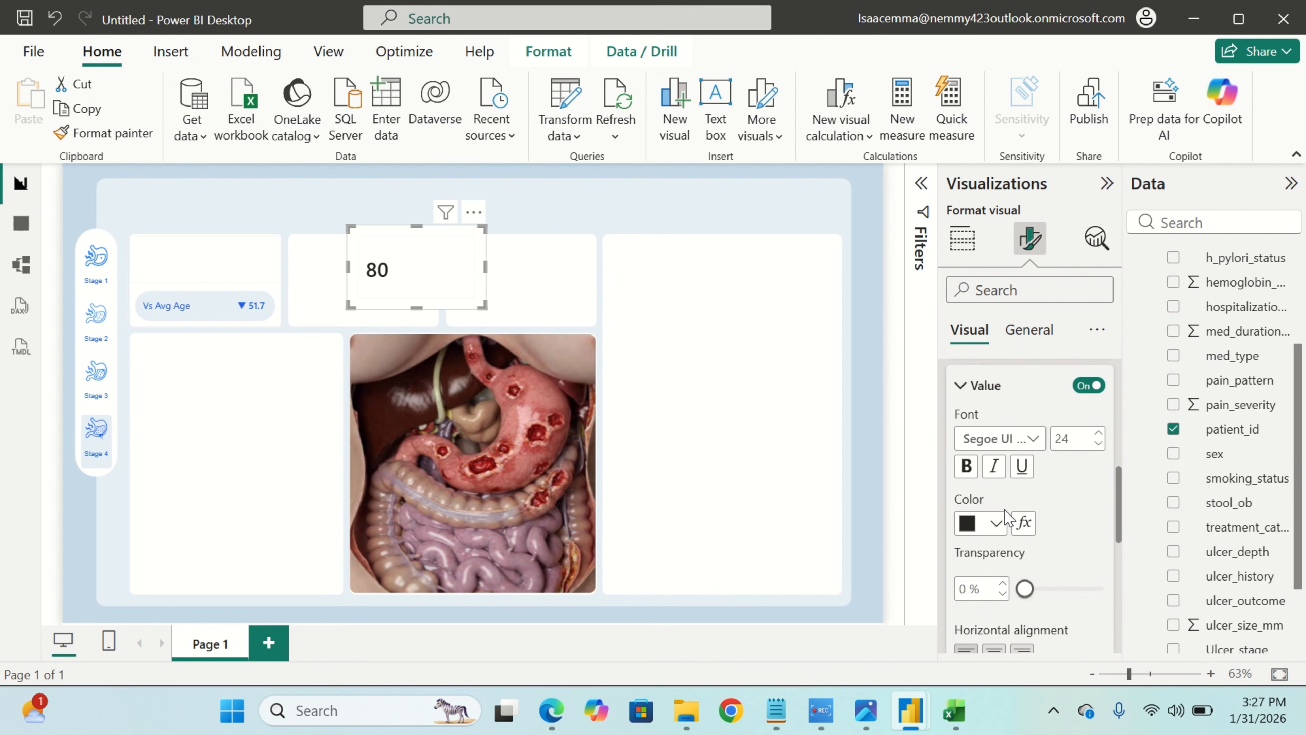
pyautogui.click(996, 523)
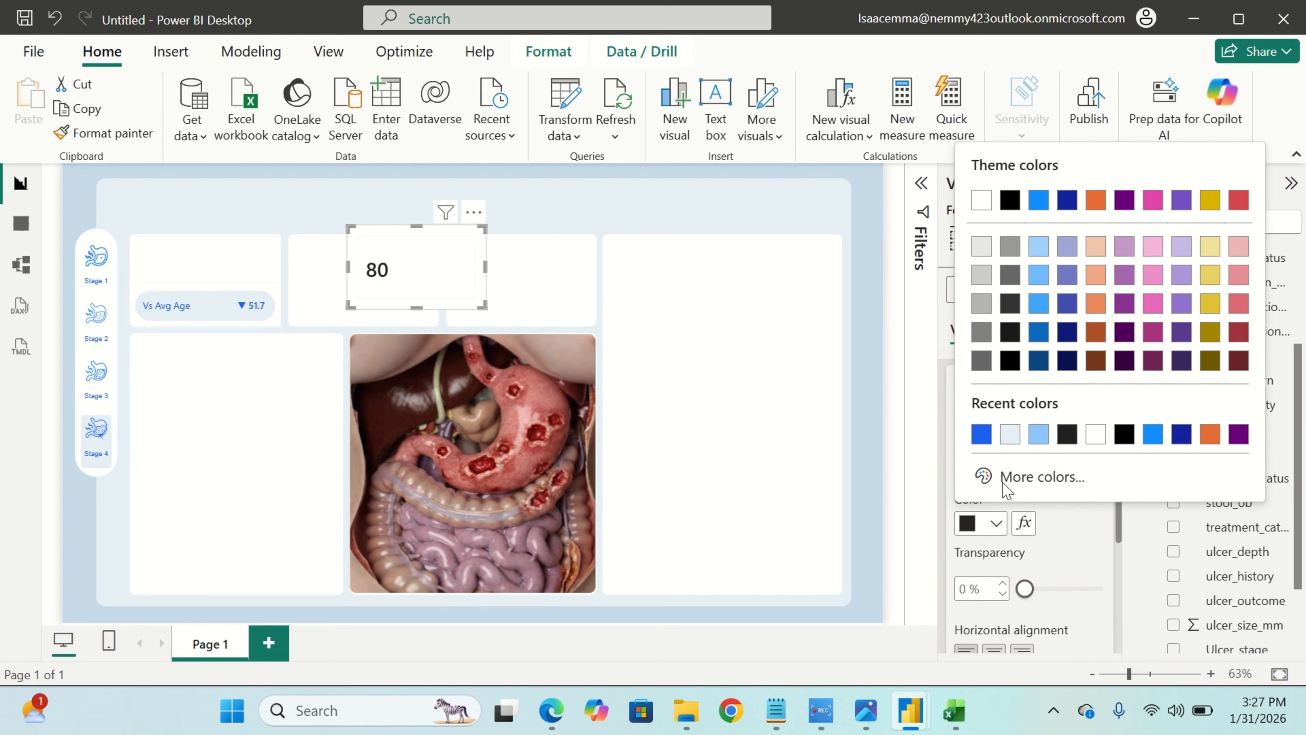
pyautogui.click(984, 436)
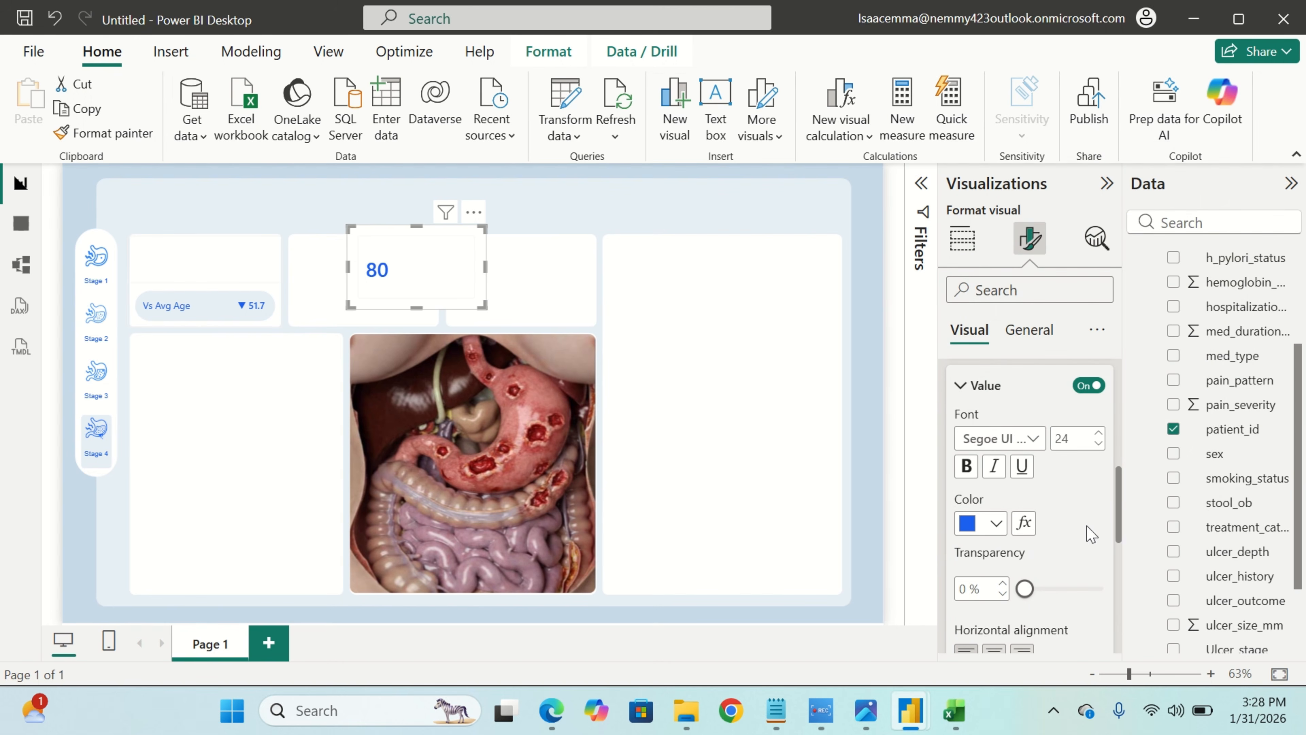
pyautogui.click(1098, 436)
pyautogui.scroll(1, 1027, 426)
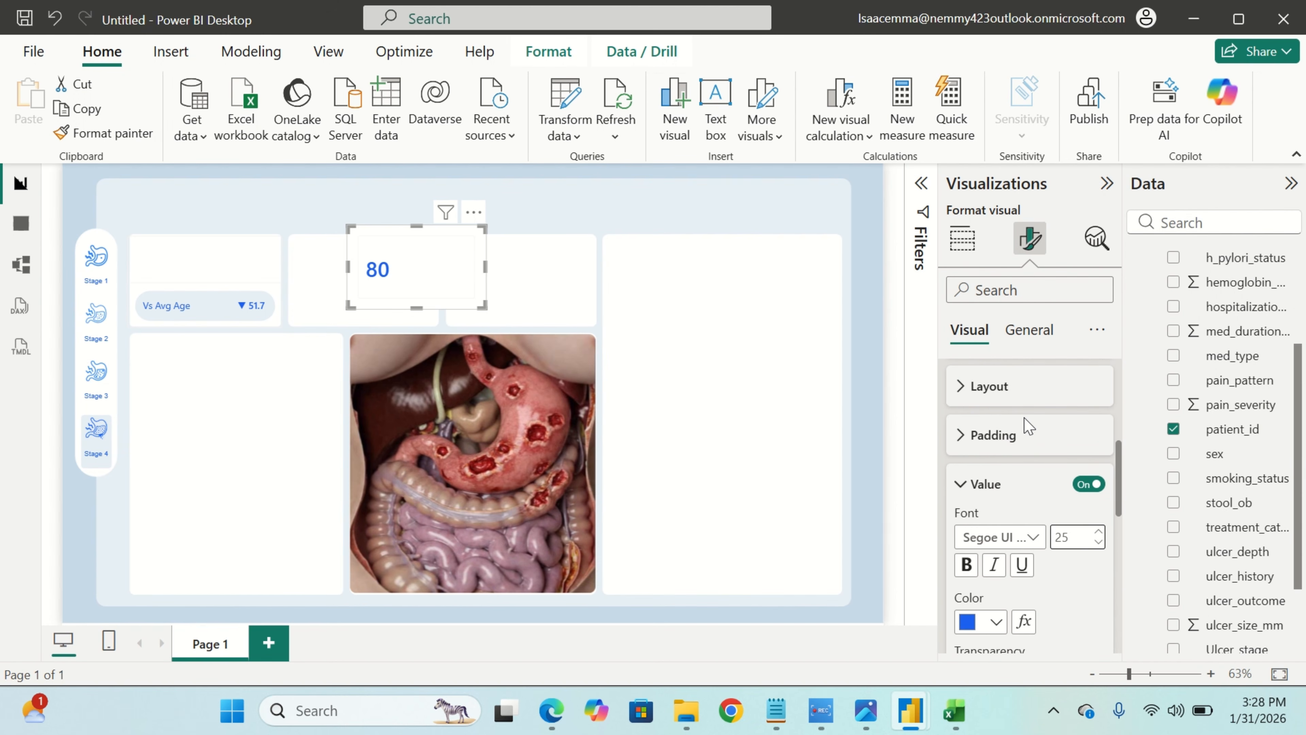
pyautogui.click(979, 495)
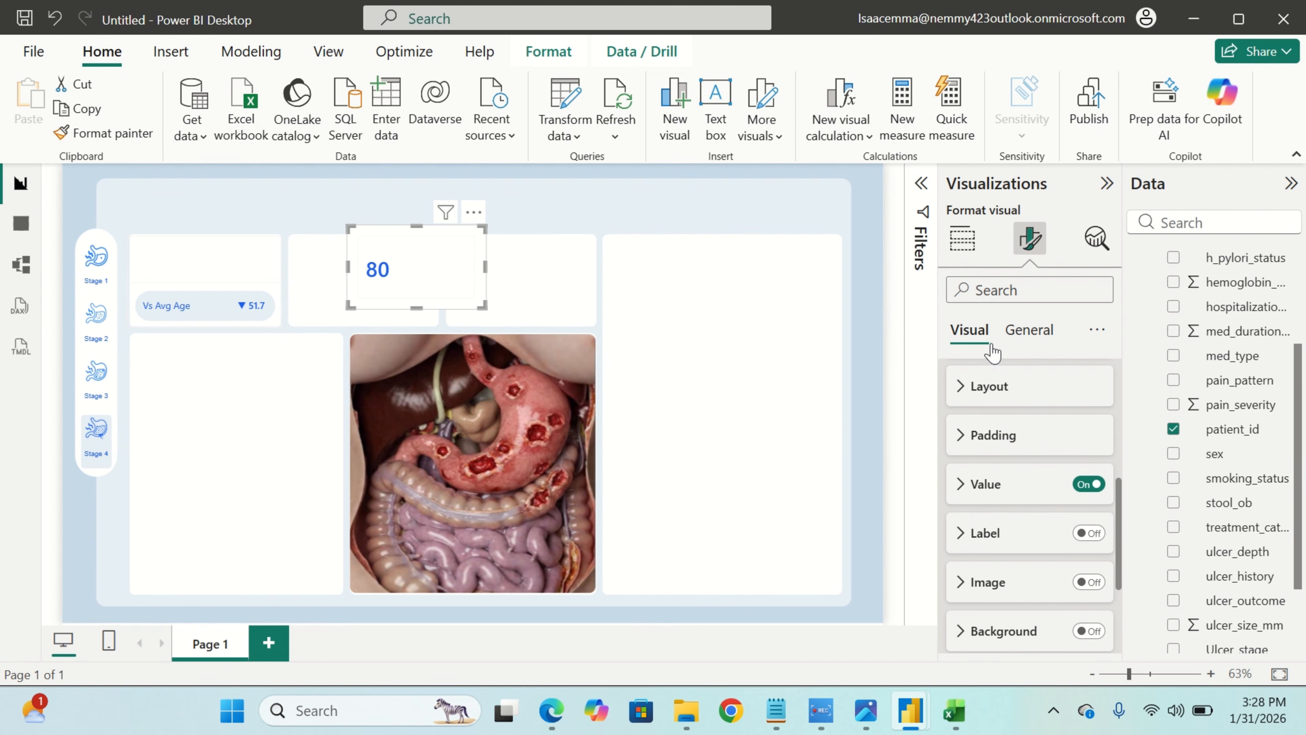
# Turn off the card's background effect and header icons, and shrink and place it above the Vs Avg Age pill in the first panel.
pyautogui.click(1030, 330)
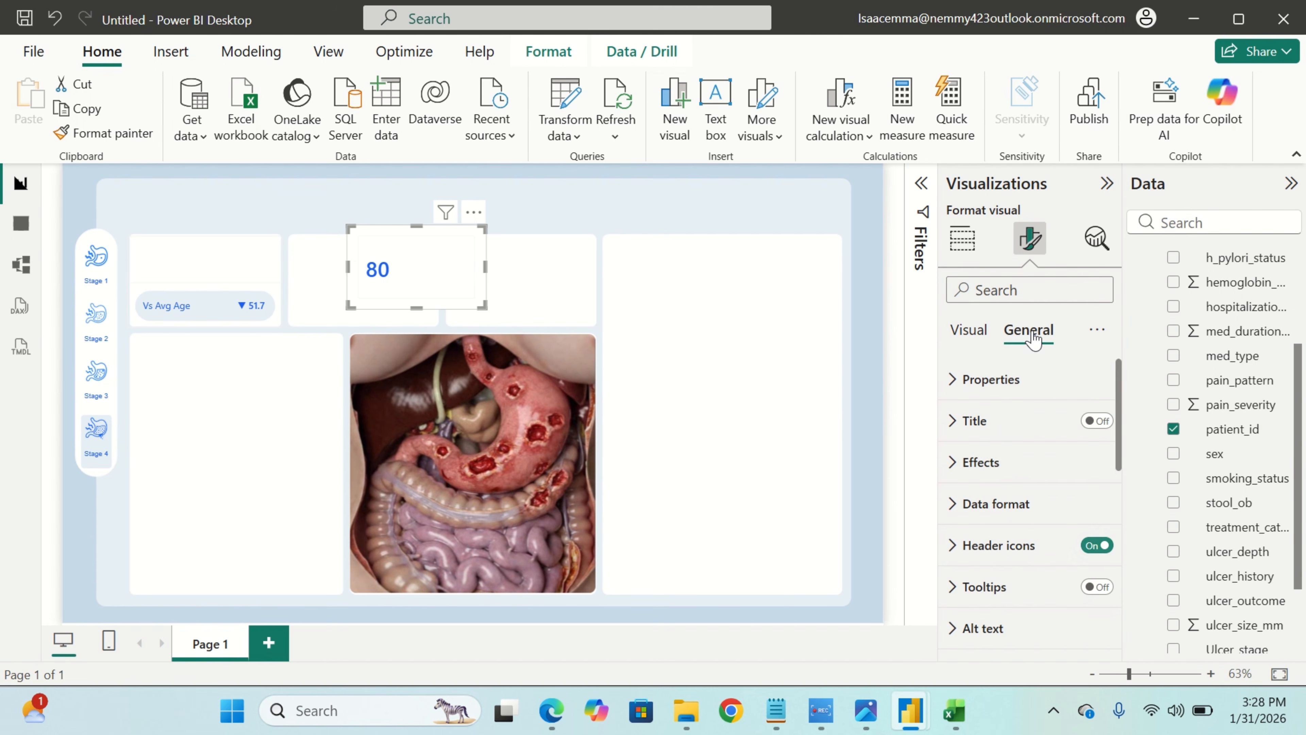
pyautogui.click(1032, 478)
pyautogui.click(1089, 512)
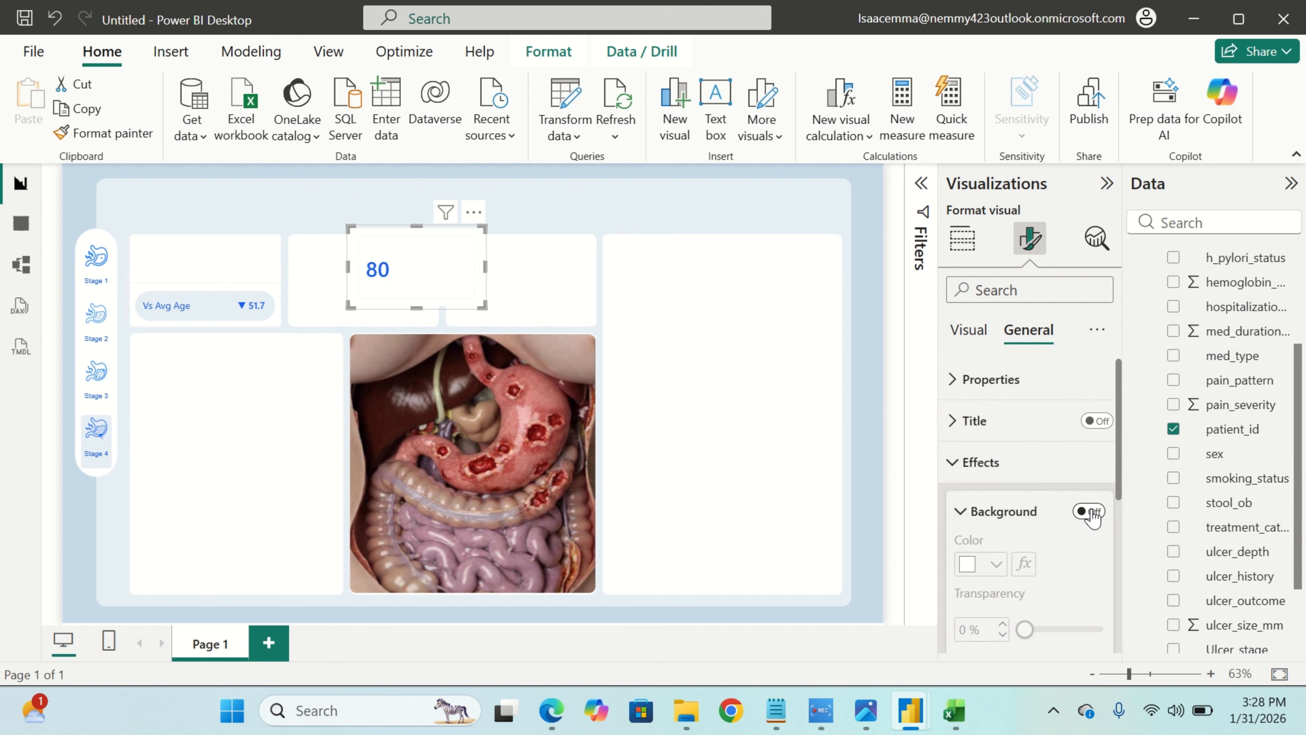
pyautogui.click(1009, 478)
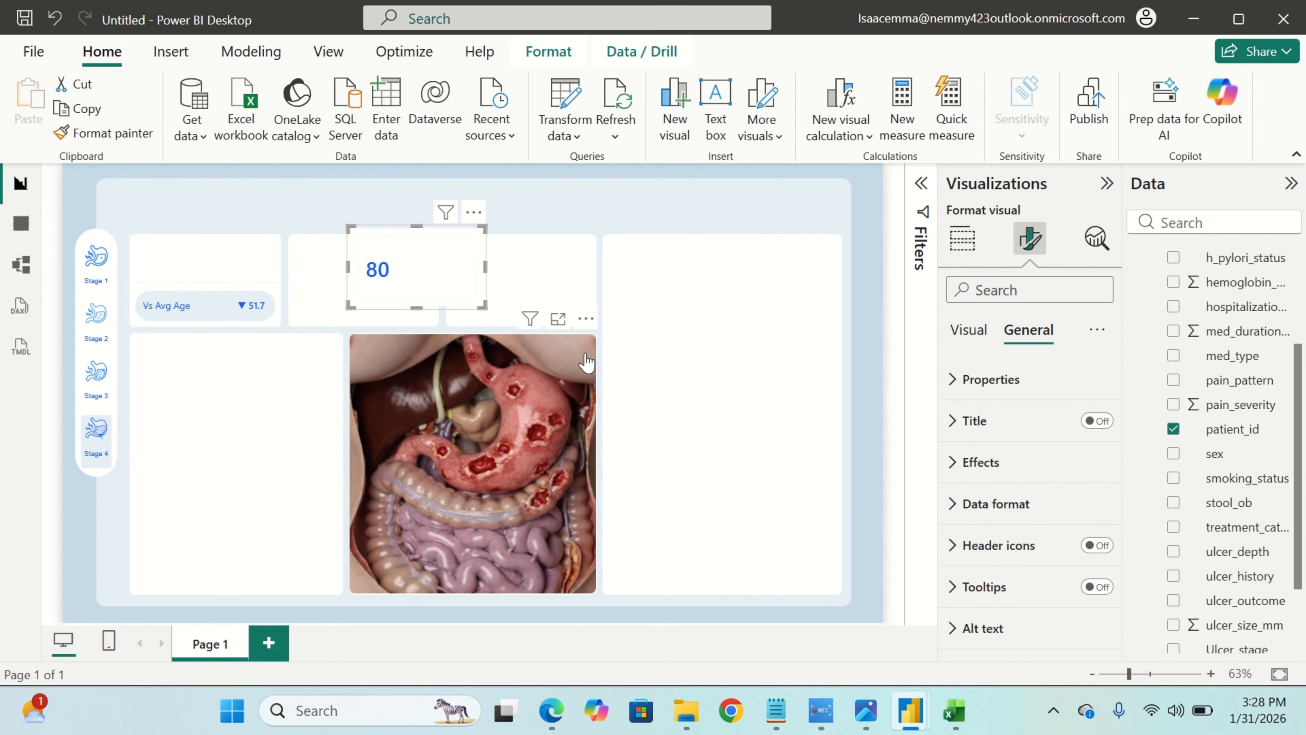
pyautogui.click(1020, 482)
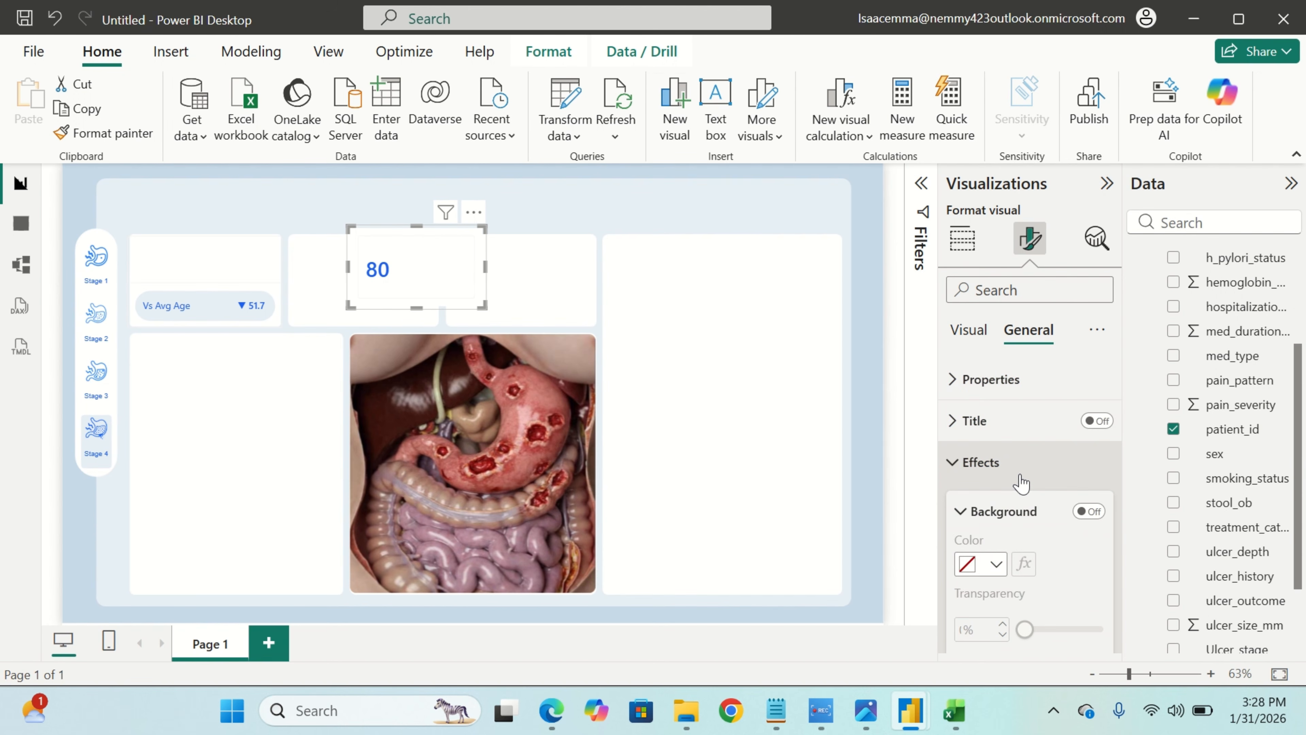
pyautogui.click(1021, 480)
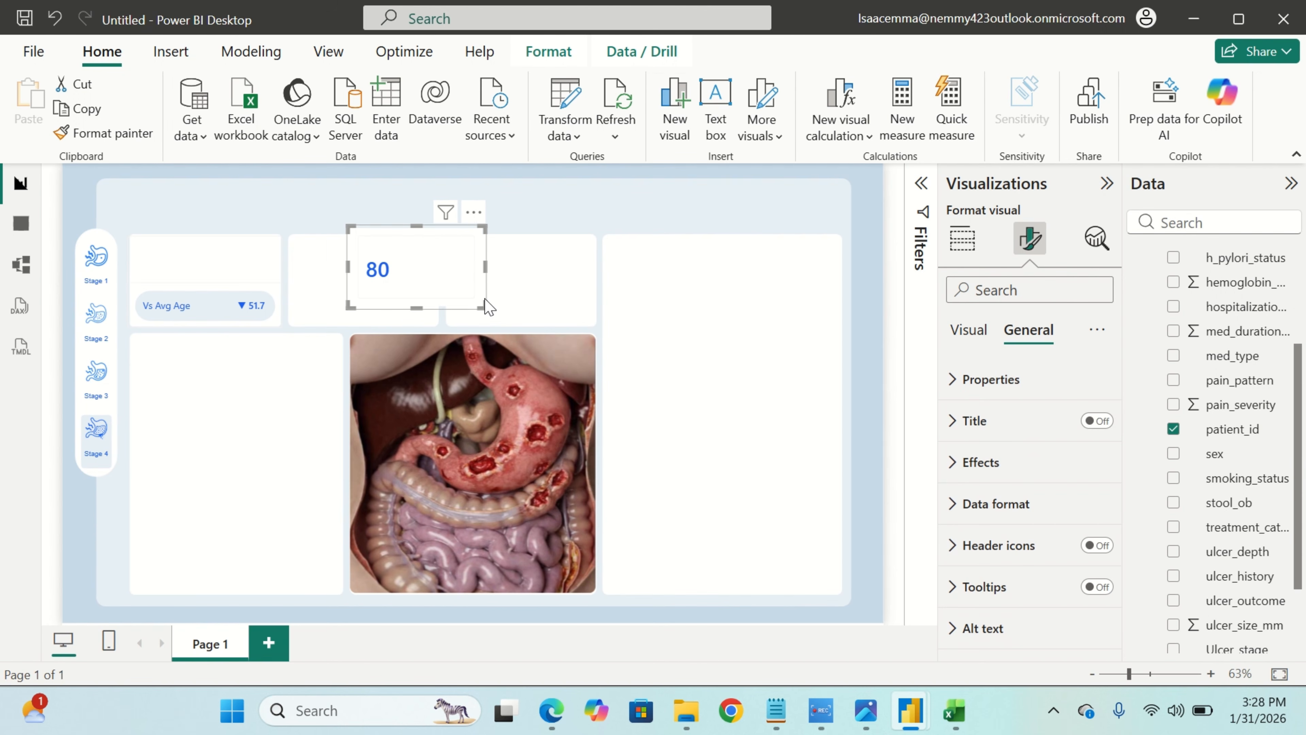
pyautogui.moveTo(483, 305); pyautogui.dragTo(139, 292)
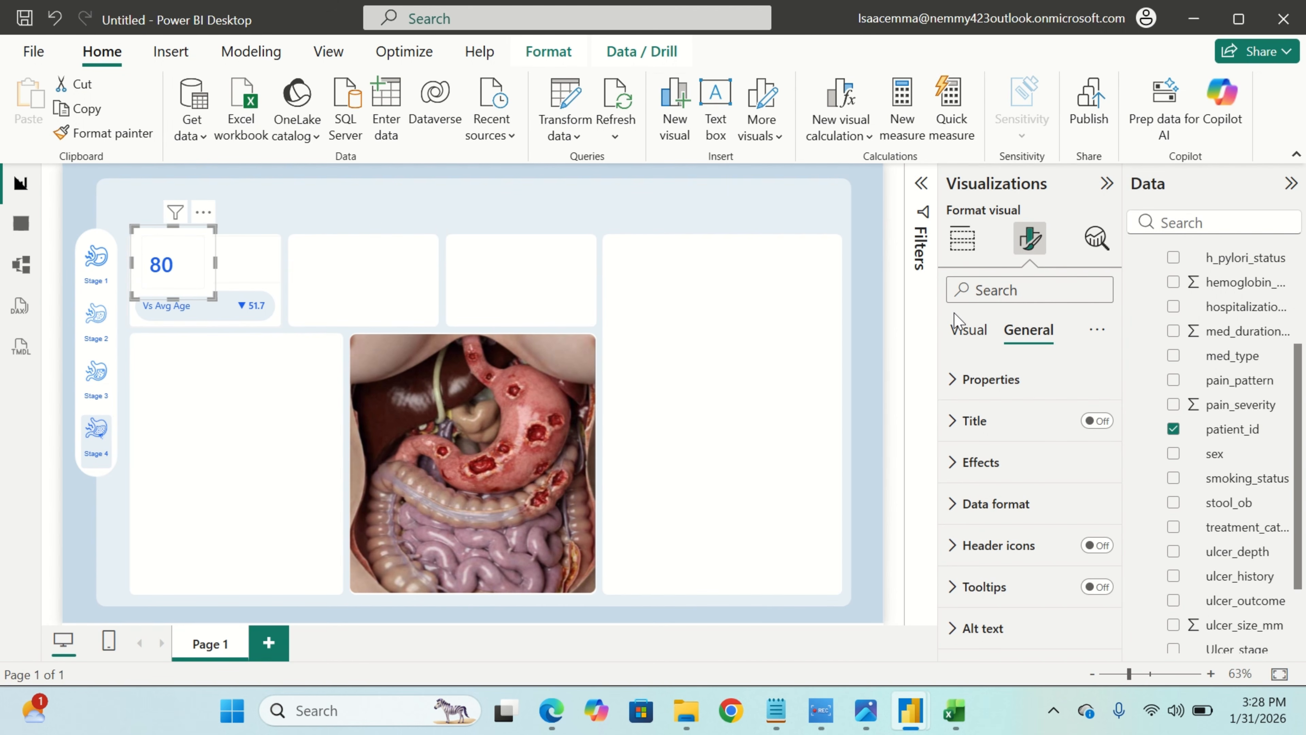
# Search the format settings for "backg" and turn off the Multi-card layout background of the patient count card.
pyautogui.click(969, 333)
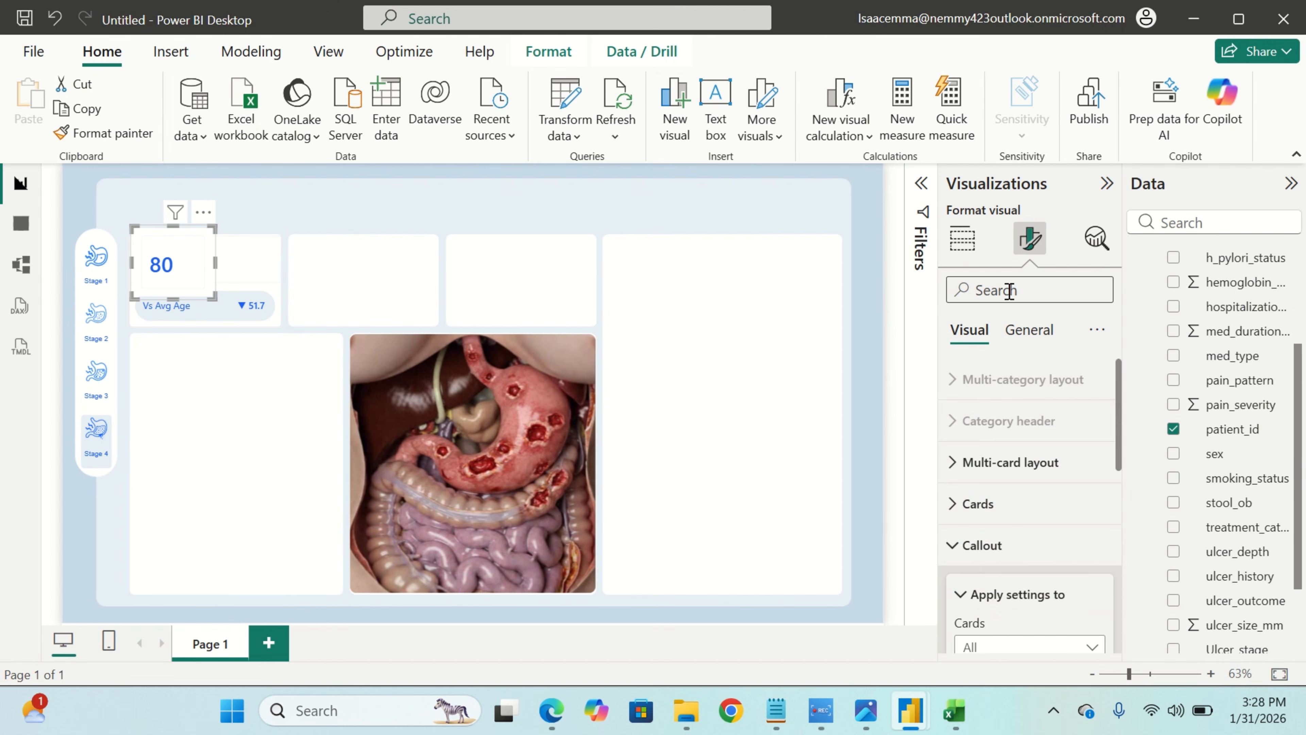
pyautogui.click(1010, 291)
pyautogui.write('backg')
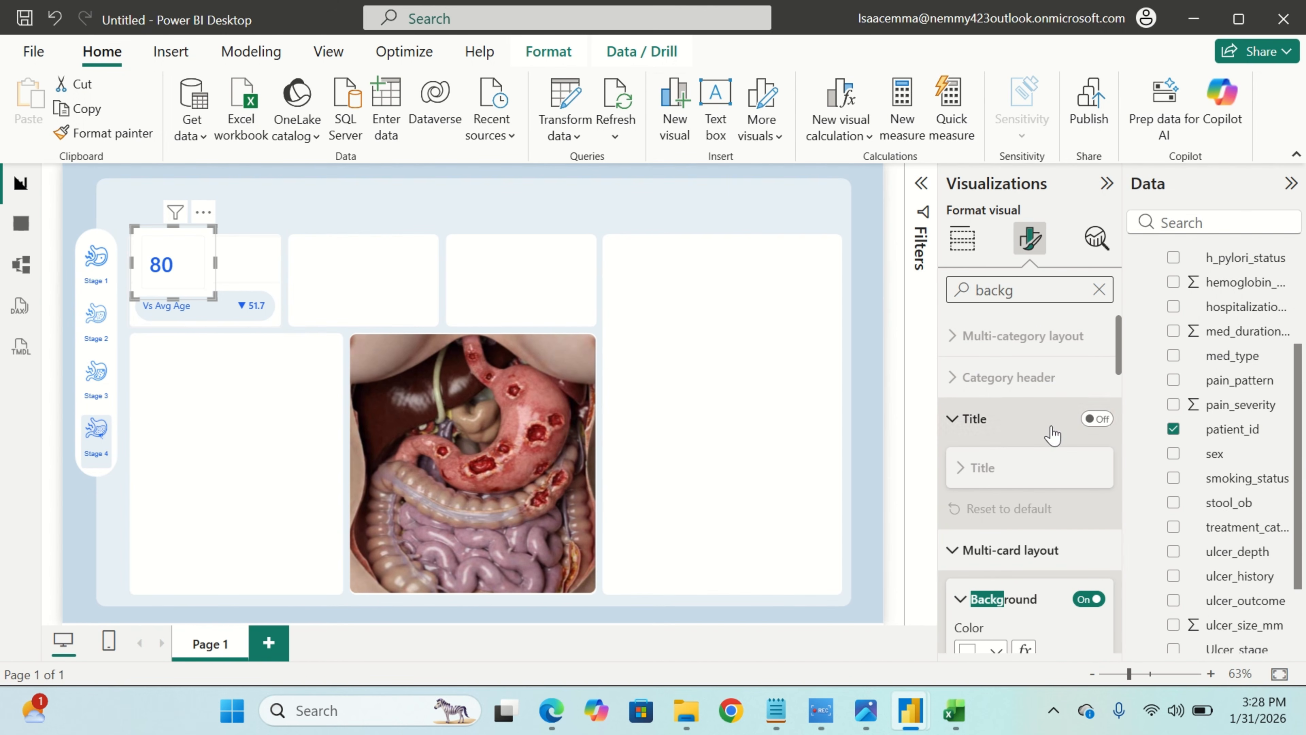
pyautogui.scroll(-2, 1073, 543)
pyautogui.click(1086, 528)
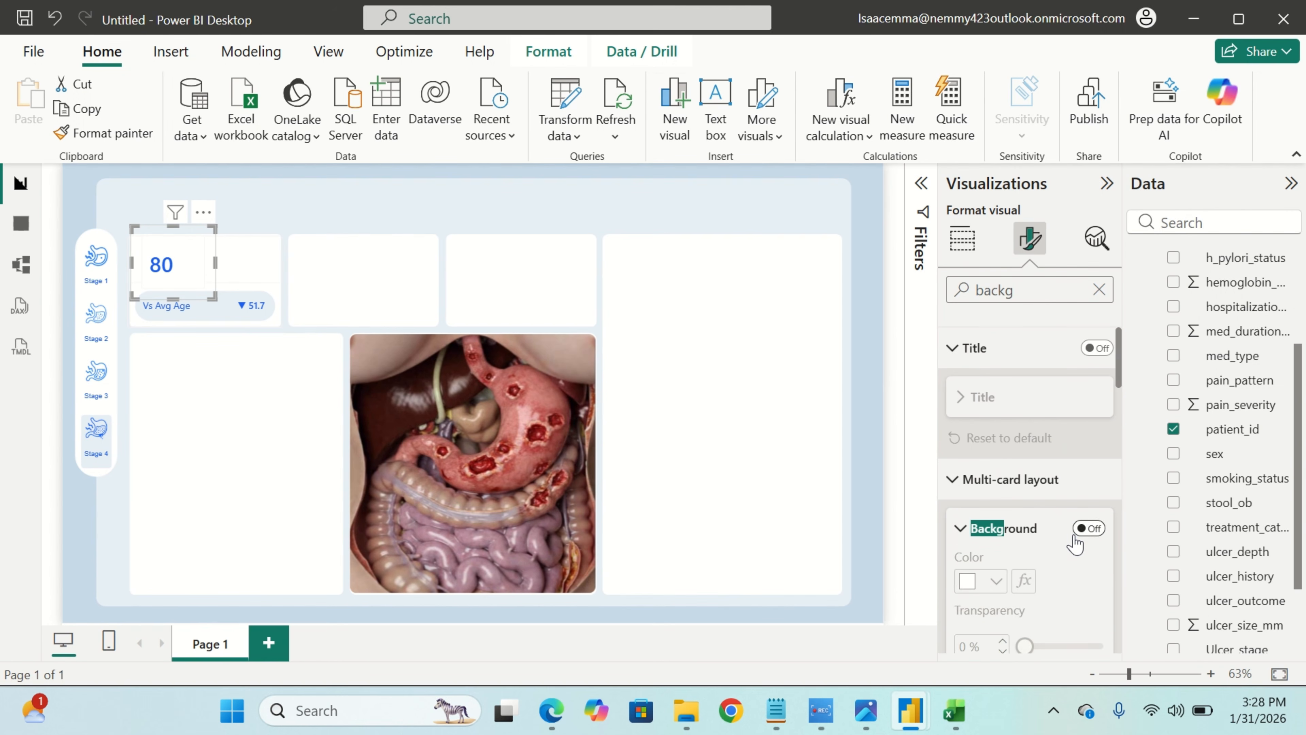
# Turn off the Cards background too, check the remaining background settings, clear the search, and deselect the card.
pyautogui.scroll(-4, 1038, 503)
pyautogui.scroll(-7, 1035, 498)
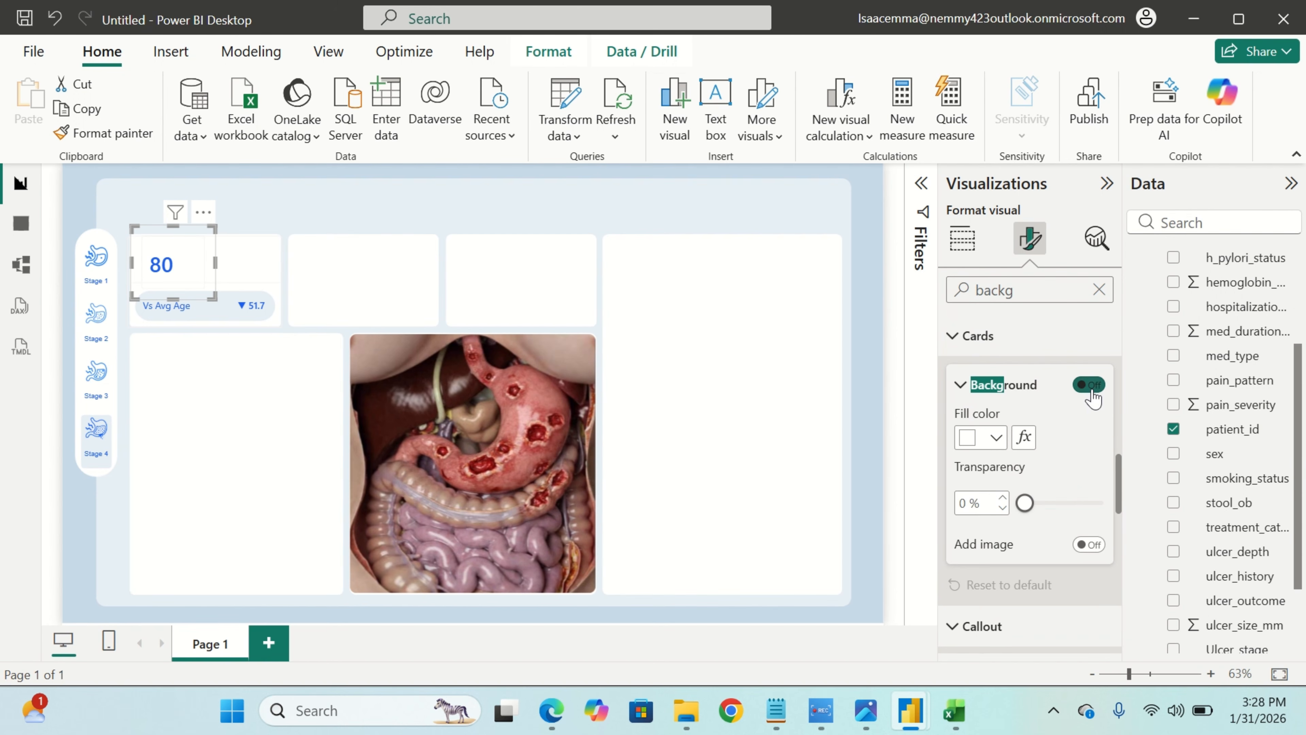
pyautogui.scroll(-4, 1051, 577)
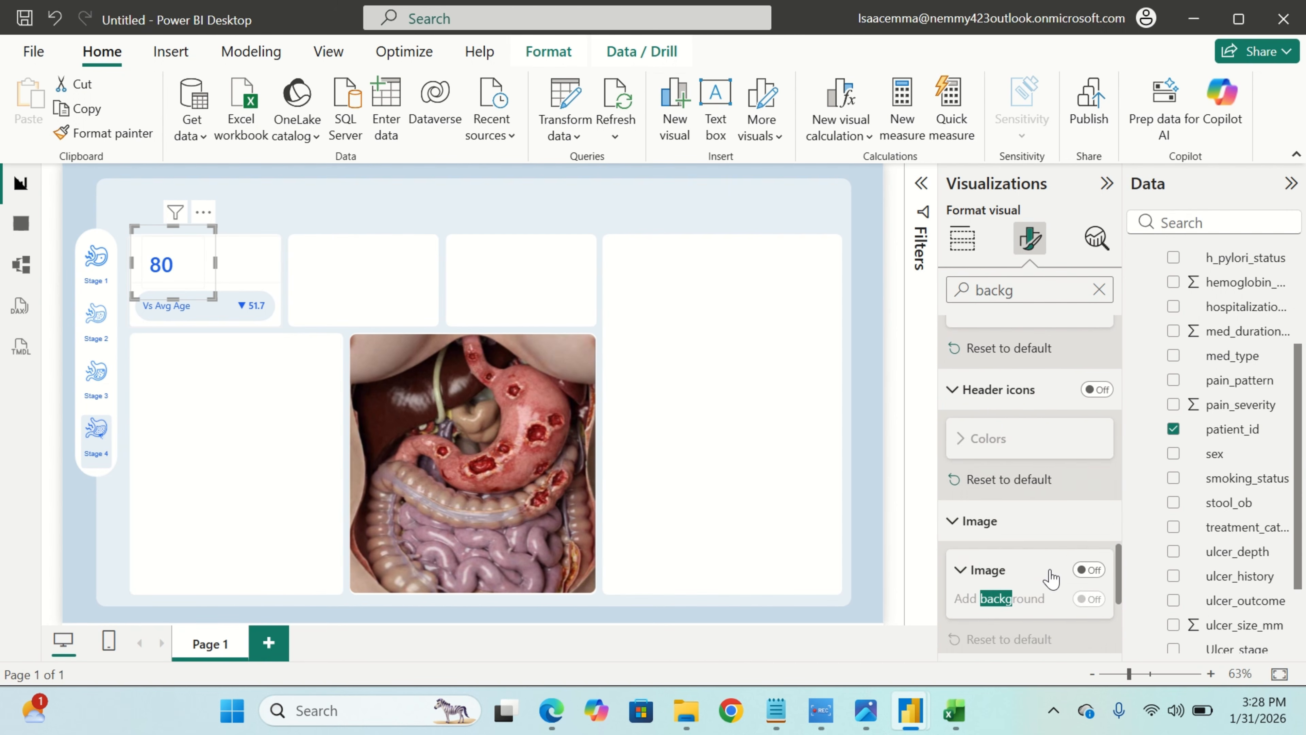
pyautogui.scroll(-6, 1051, 577)
pyautogui.scroll(14, 1053, 577)
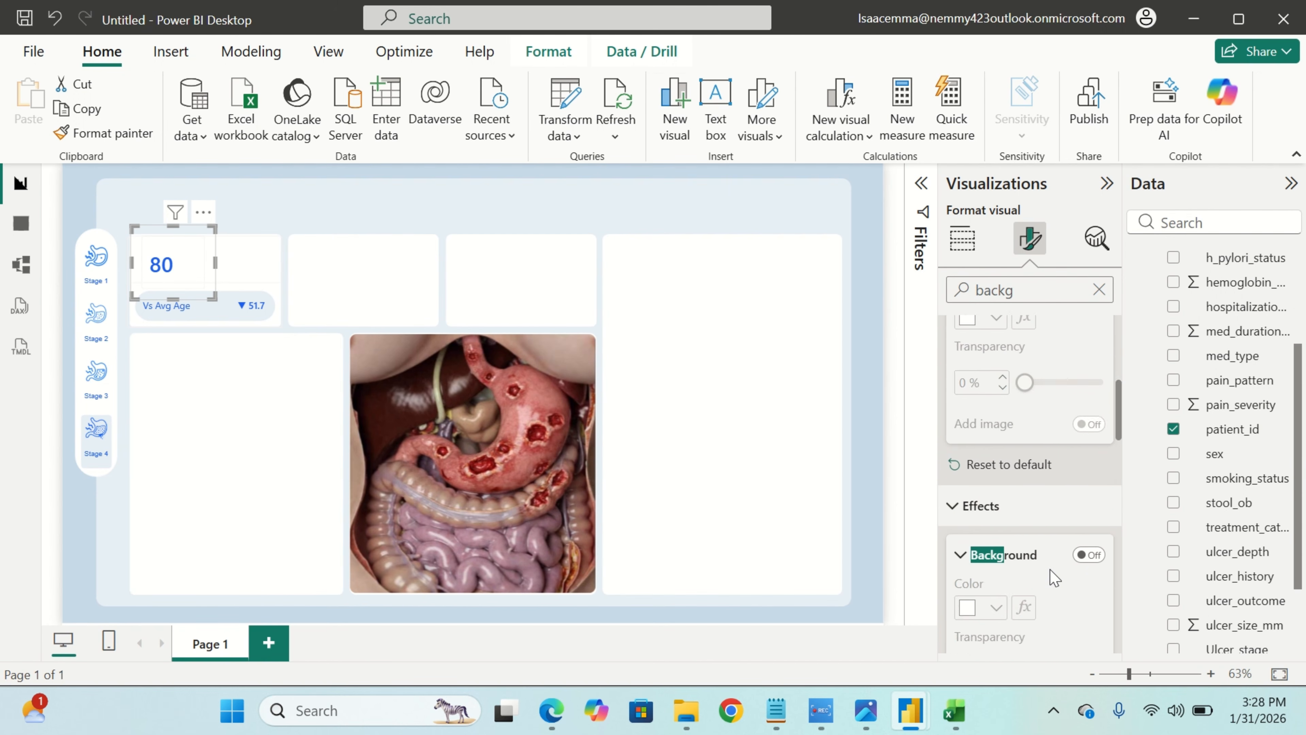
pyautogui.click(1099, 290)
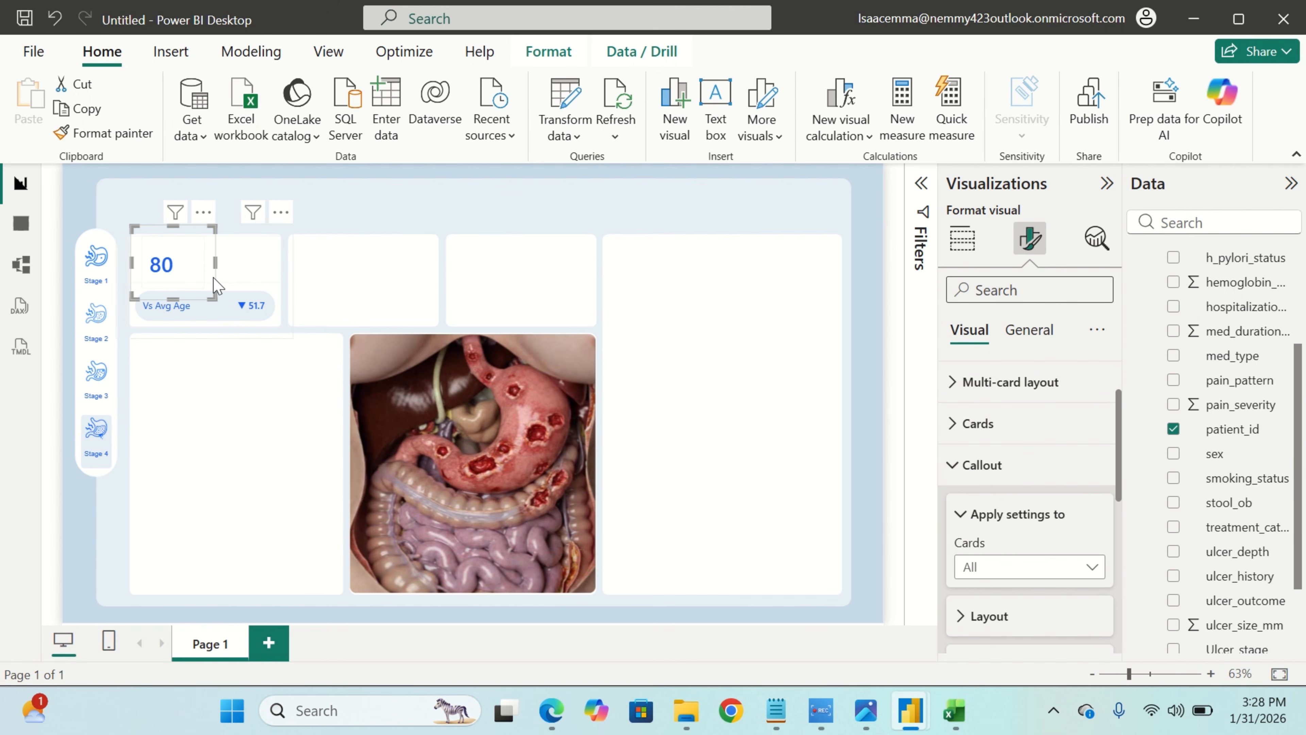
pyautogui.click(164, 418)
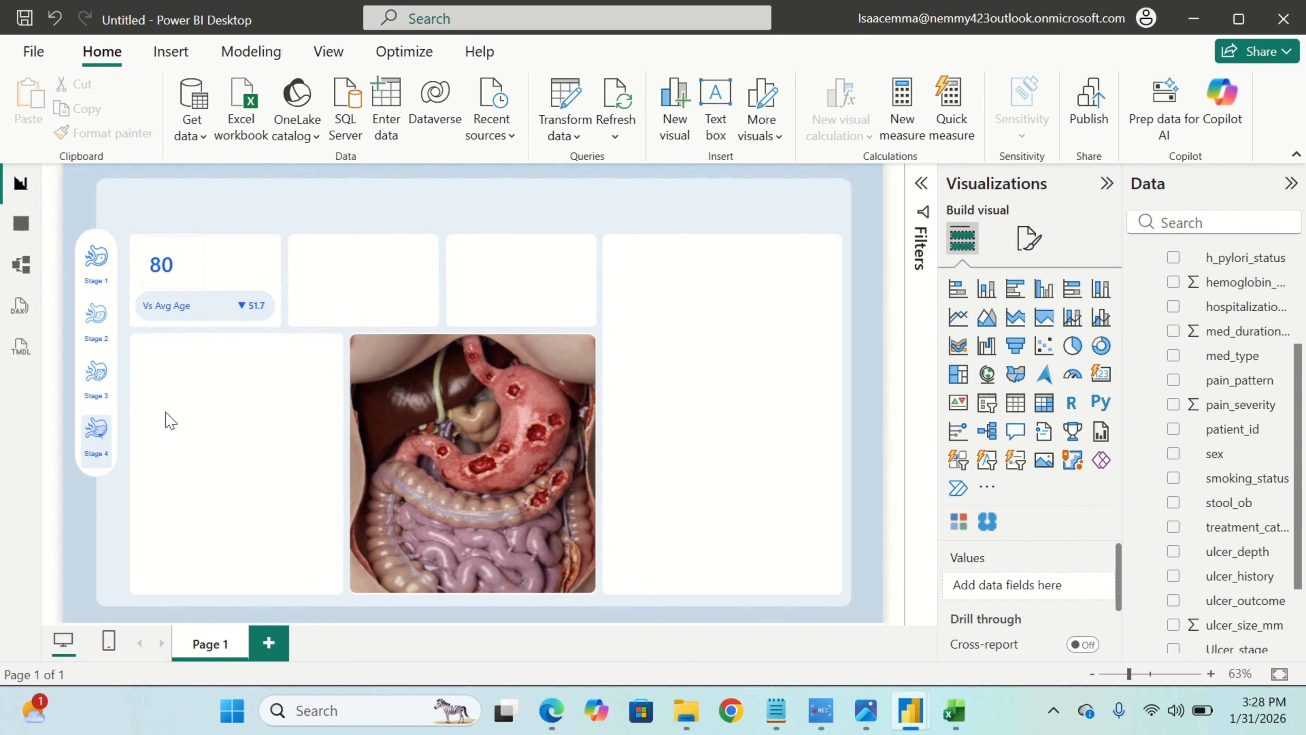
pyautogui.click(187, 270)
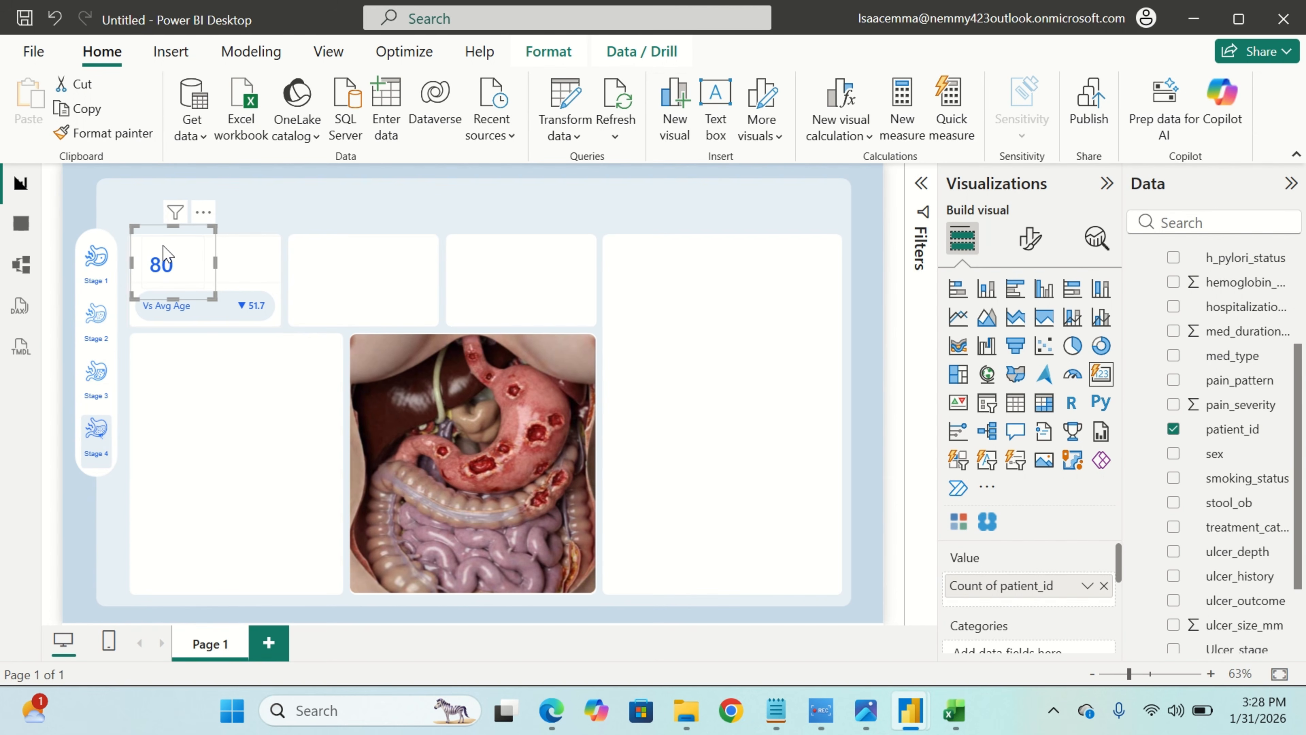
pyautogui.moveTo(161, 252); pyautogui.dragTo(160, 249)
# Insert a line chart, shrink it to a small sparkline size, and place it beside the patient count in the first panel.
pyautogui.click(435, 256)
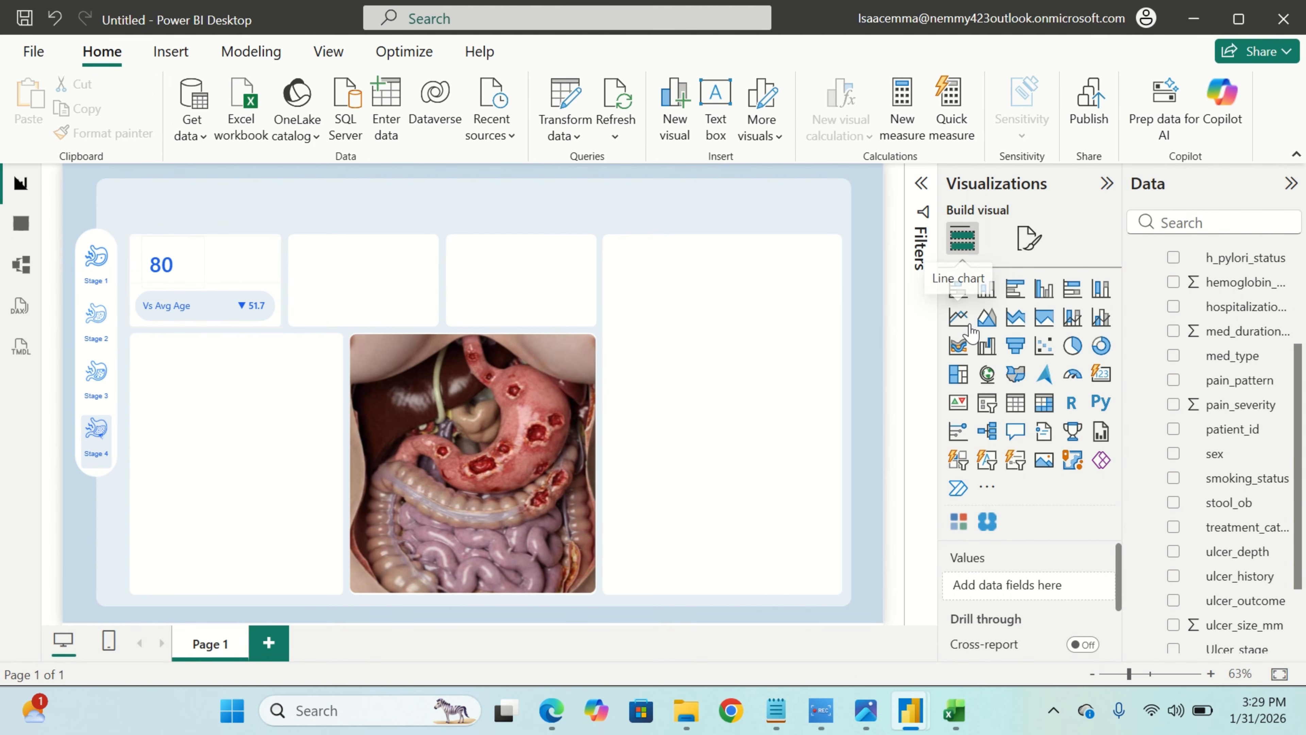
pyautogui.click(958, 316)
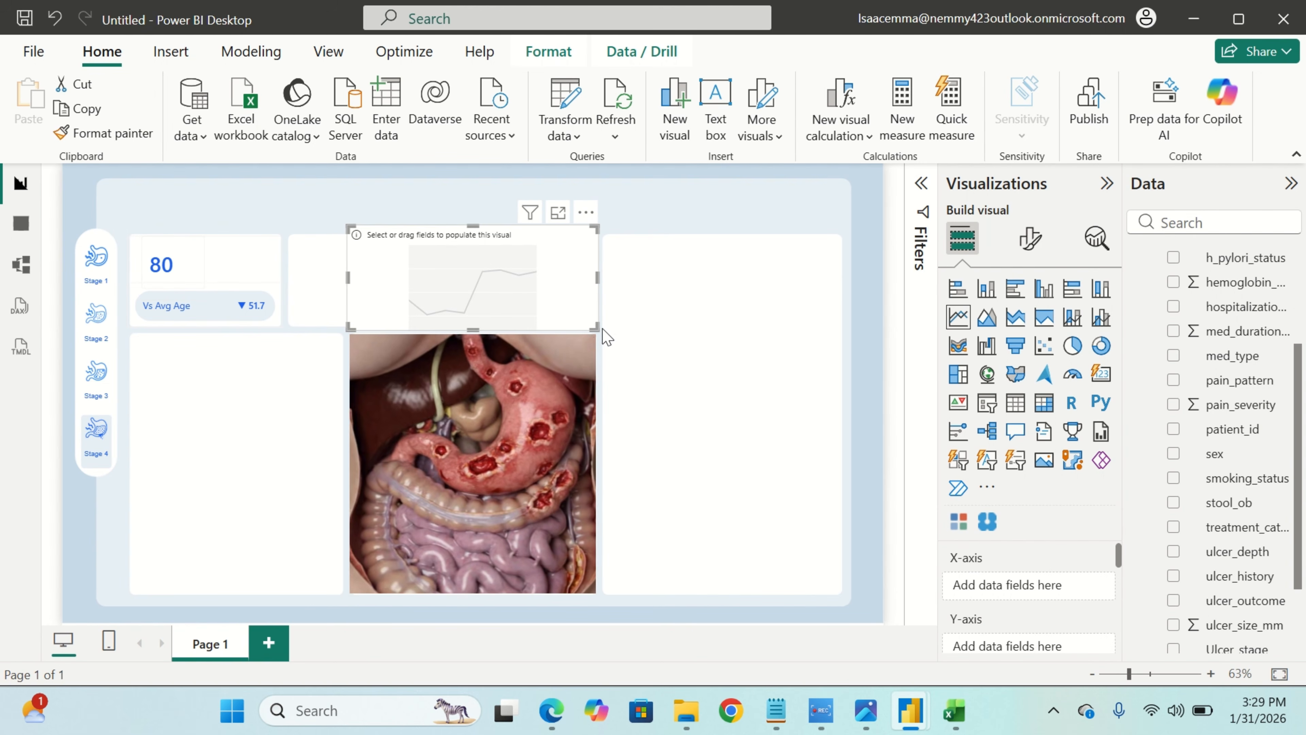
pyautogui.moveTo(592, 326); pyautogui.dragTo(284, 292)
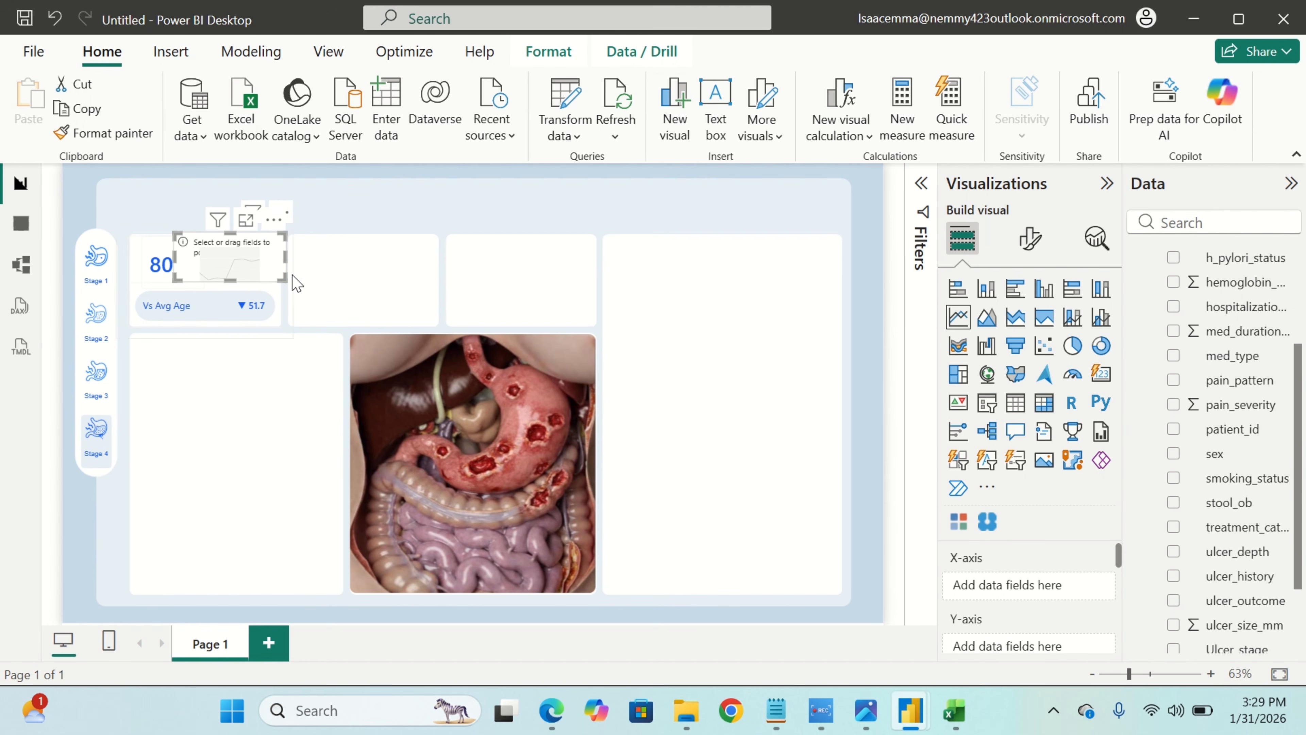
# Extend the line chart's height down to the top of the Vs Avg Age pill in the first panel.
pyautogui.moveTo(281, 279); pyautogui.dragTo(280, 291)
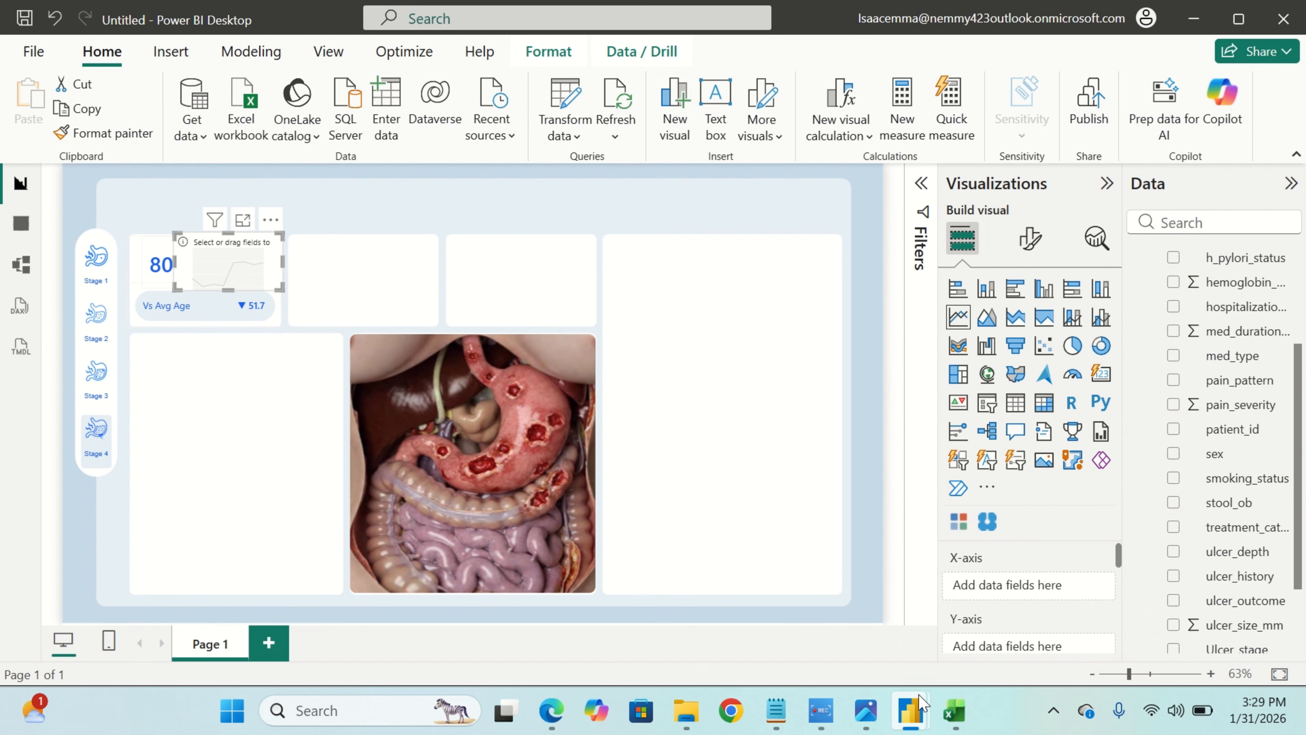
# Switch to the finished Ulcer PB report, examine the axis fields behind its KPI sparklines, and return to the untitled report.
pyautogui.moveTo(920, 702)
pyautogui.click(684, 607)
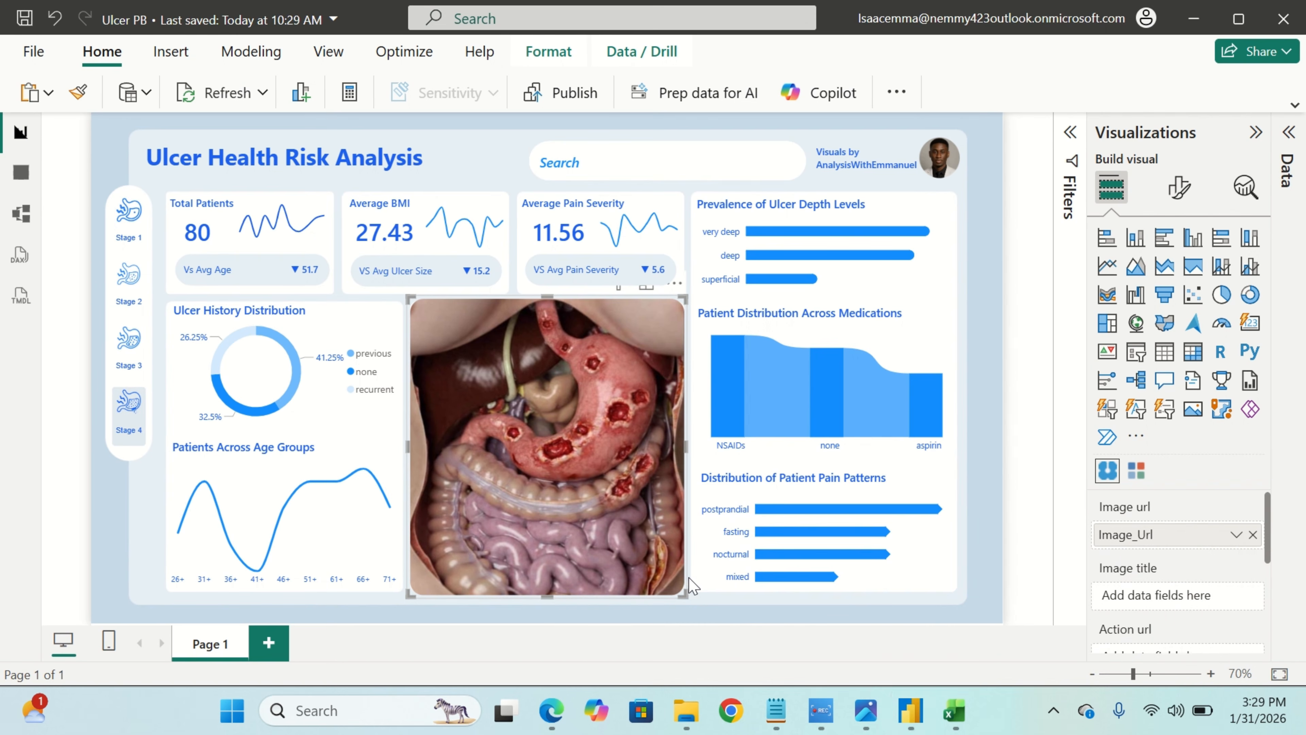
pyautogui.click(313, 238)
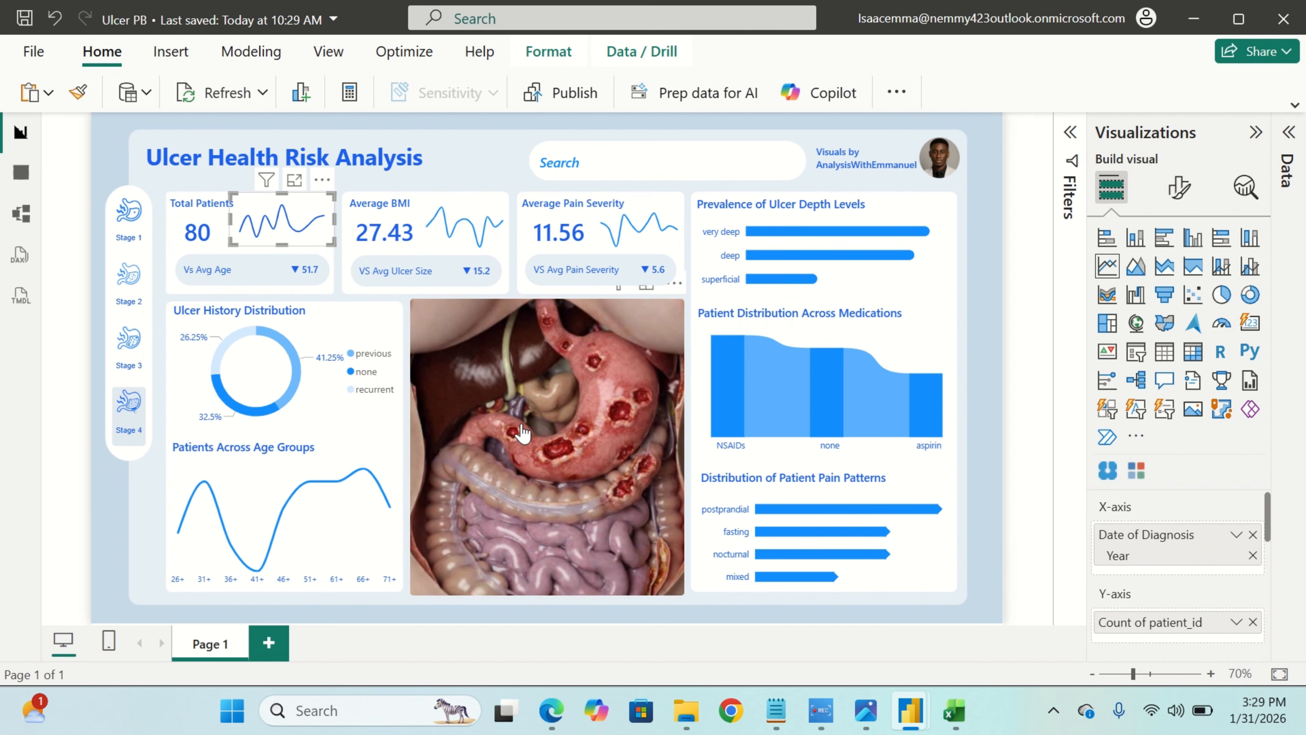
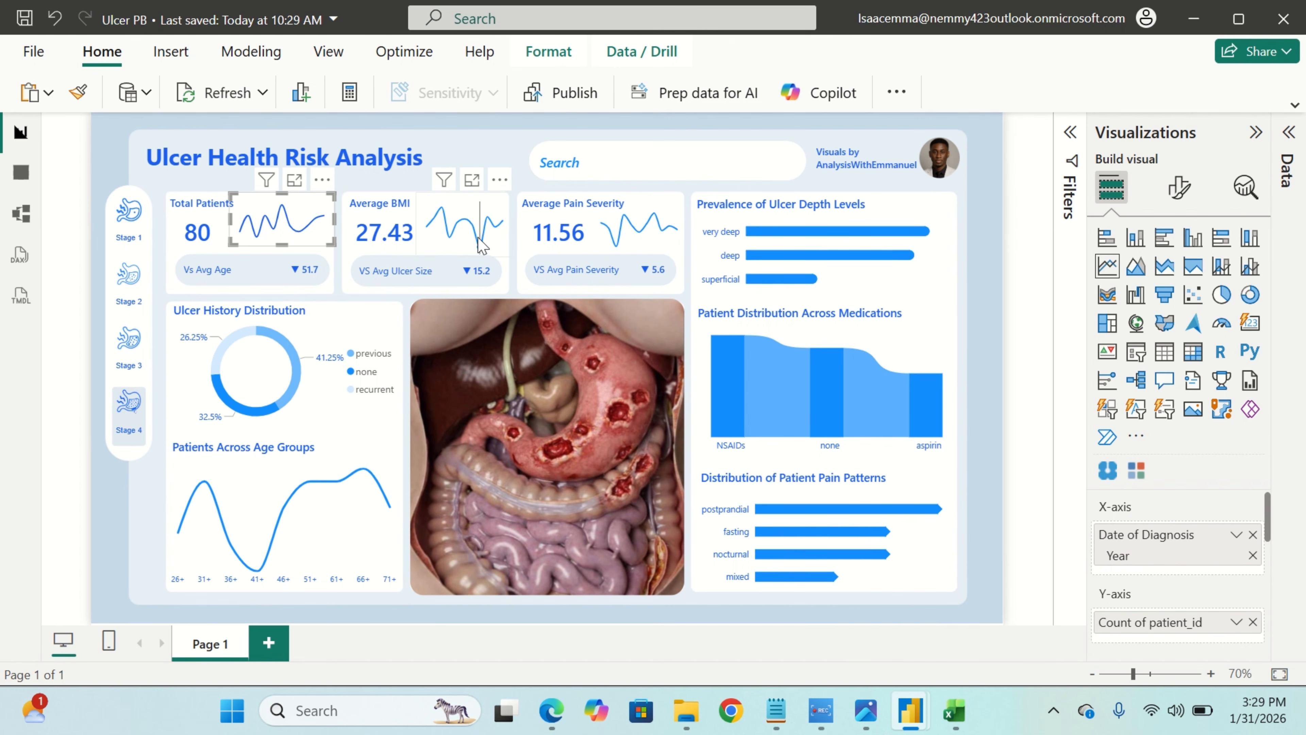
pyautogui.click(488, 252)
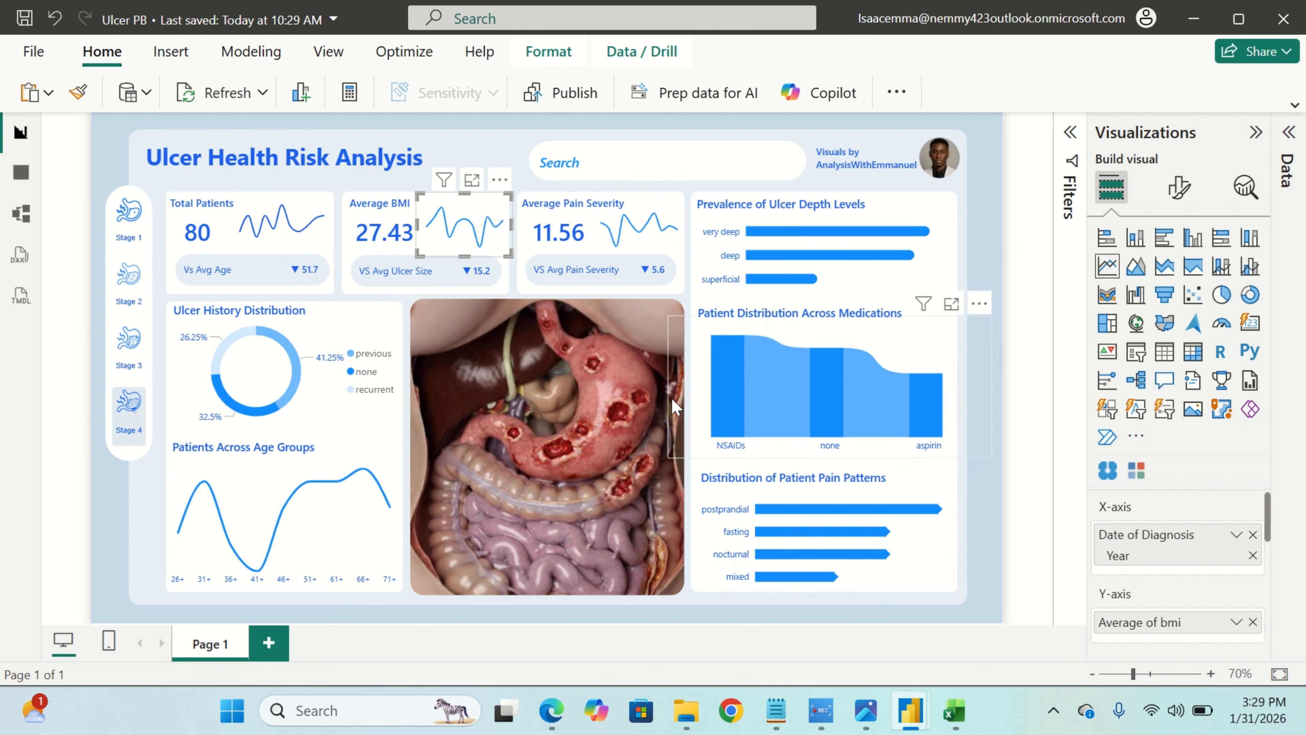
pyautogui.click(673, 230)
pyautogui.click(673, 239)
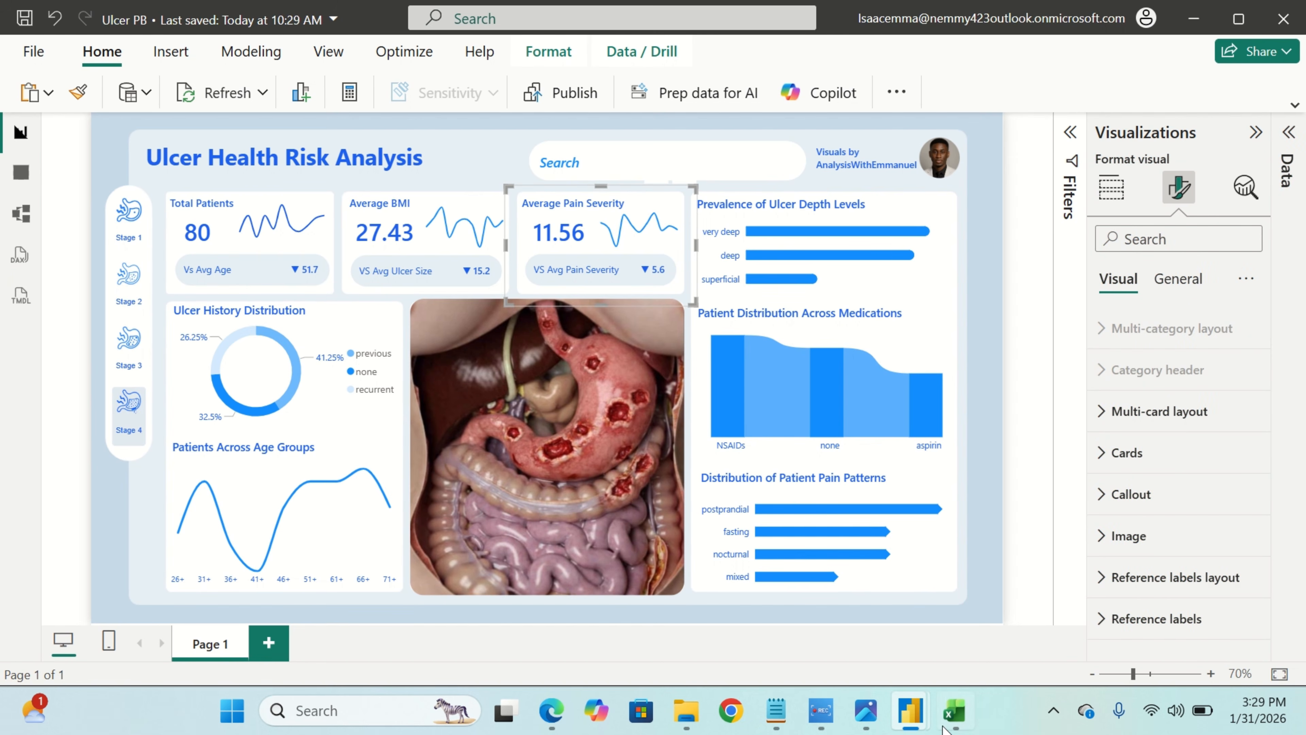
pyautogui.moveTo(907, 709)
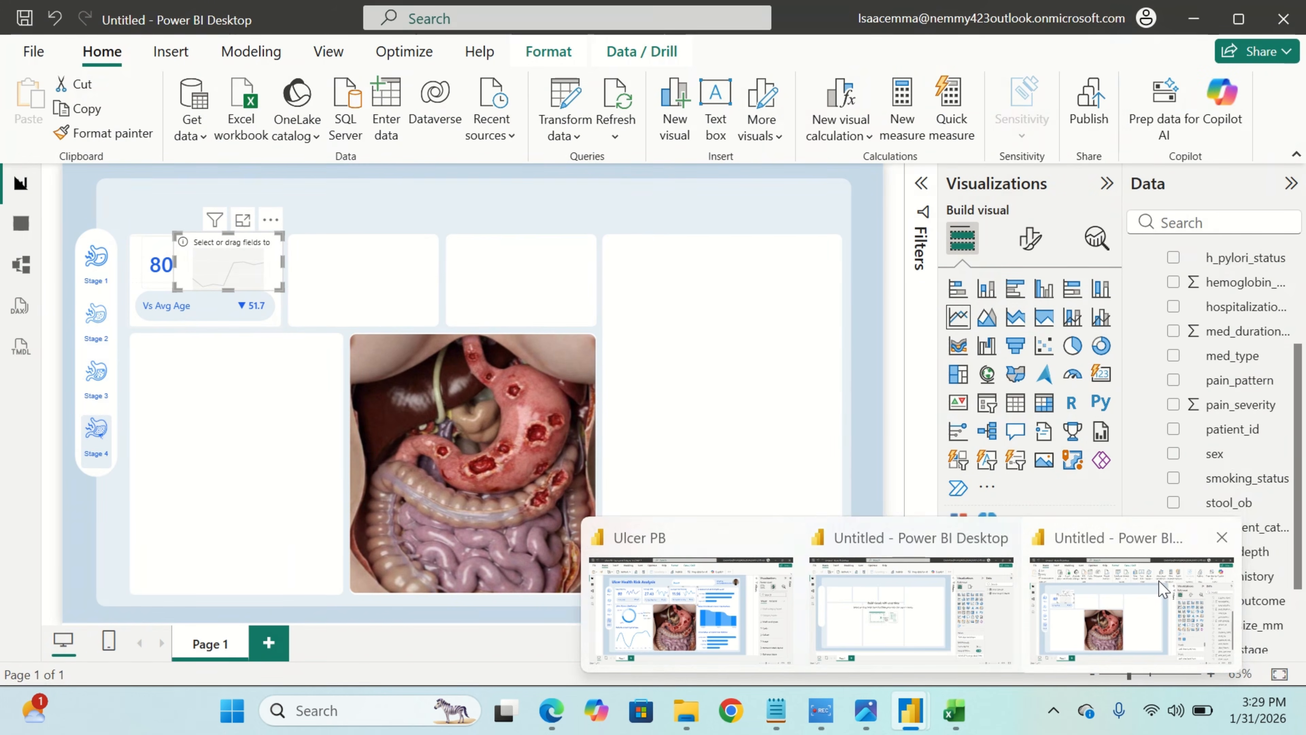
pyautogui.click(1160, 590)
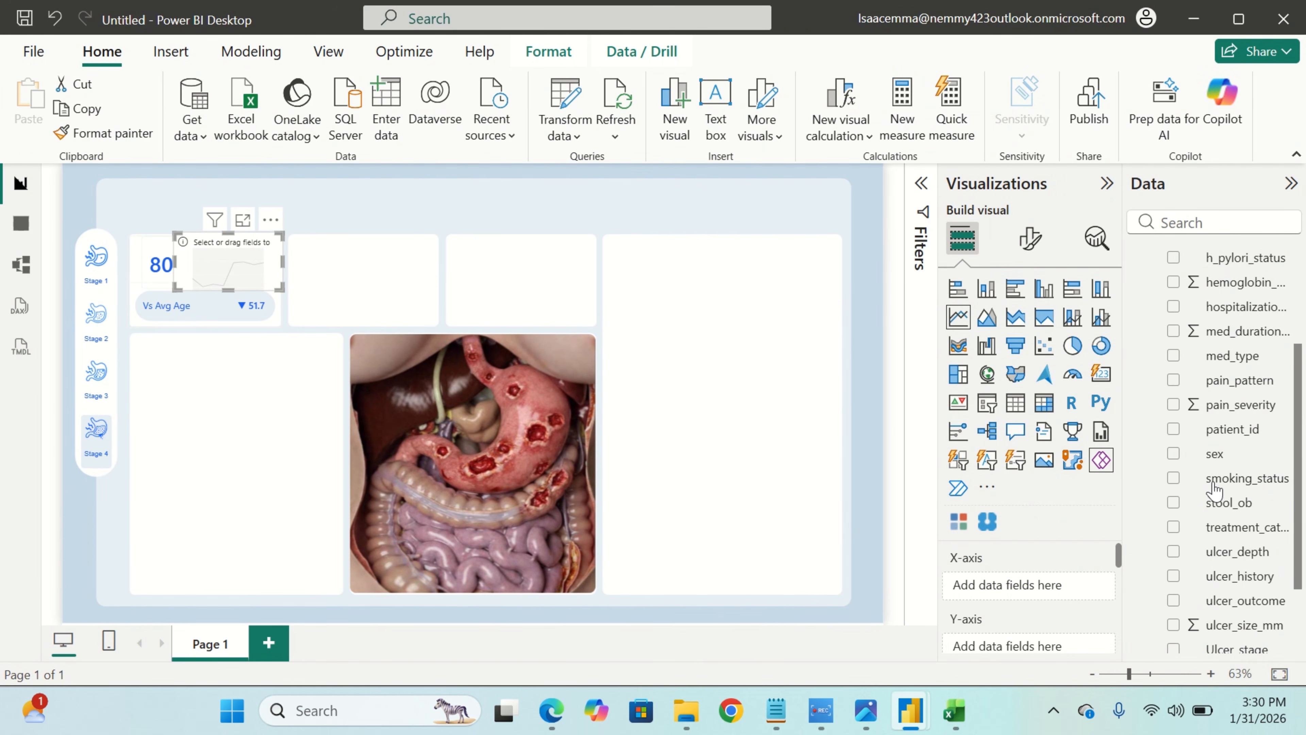
# Plot the count of patient_id against Date of Diagnosis in the line chart, keeping only the Year level on the X-axis.
pyautogui.scroll(-3, 1227, 610)
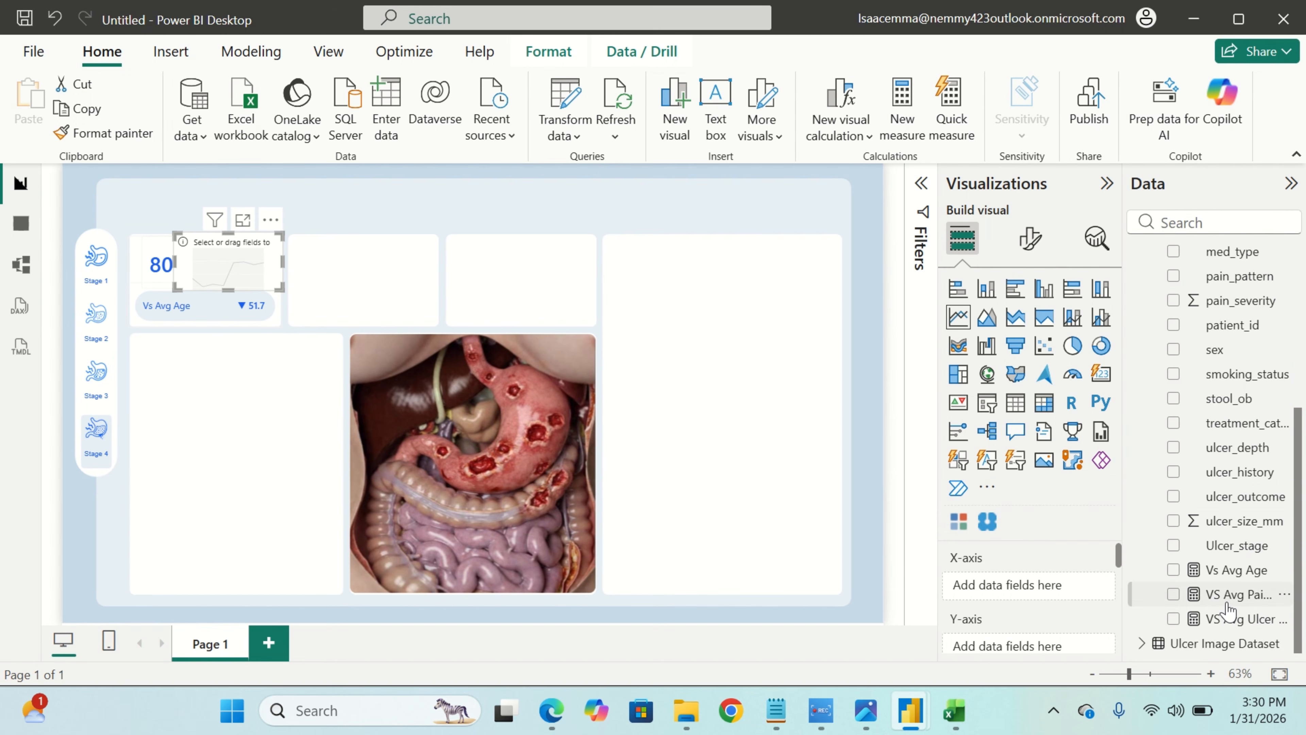
pyautogui.scroll(8, 1228, 610)
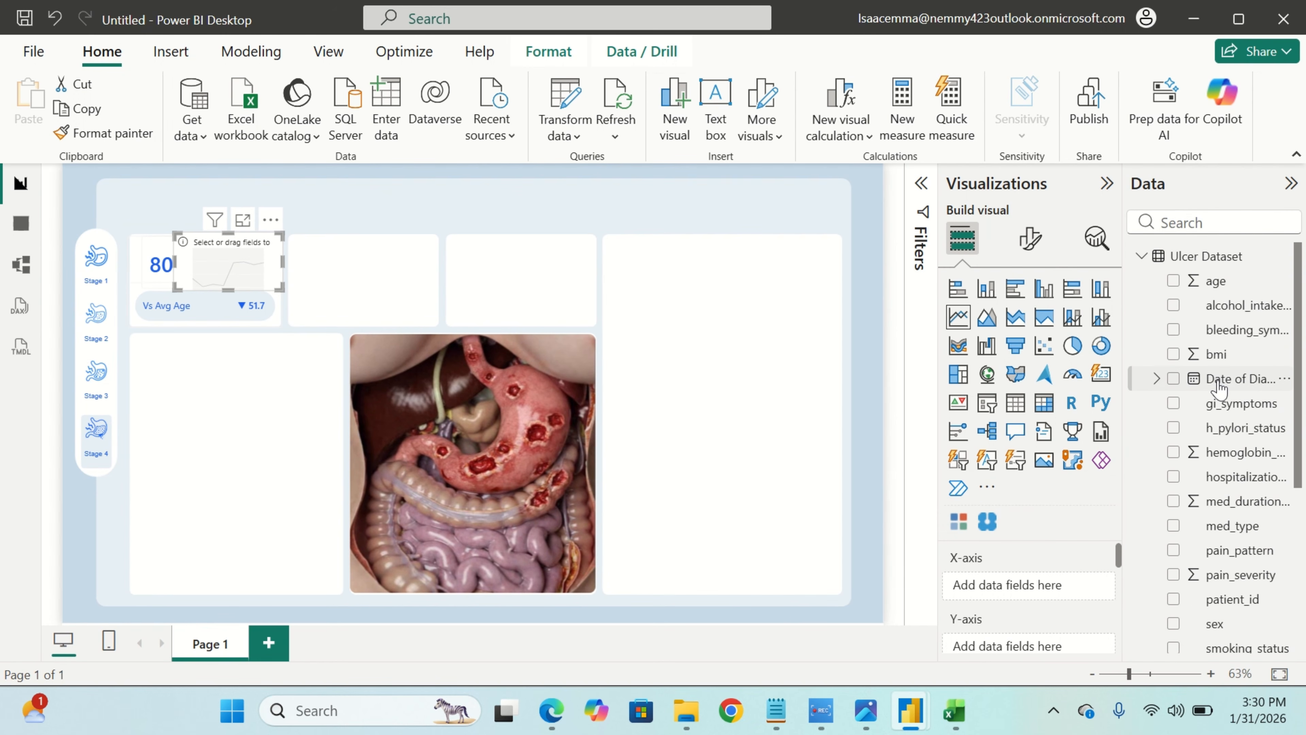
pyautogui.moveTo(1176, 407); pyautogui.dragTo(1032, 586)
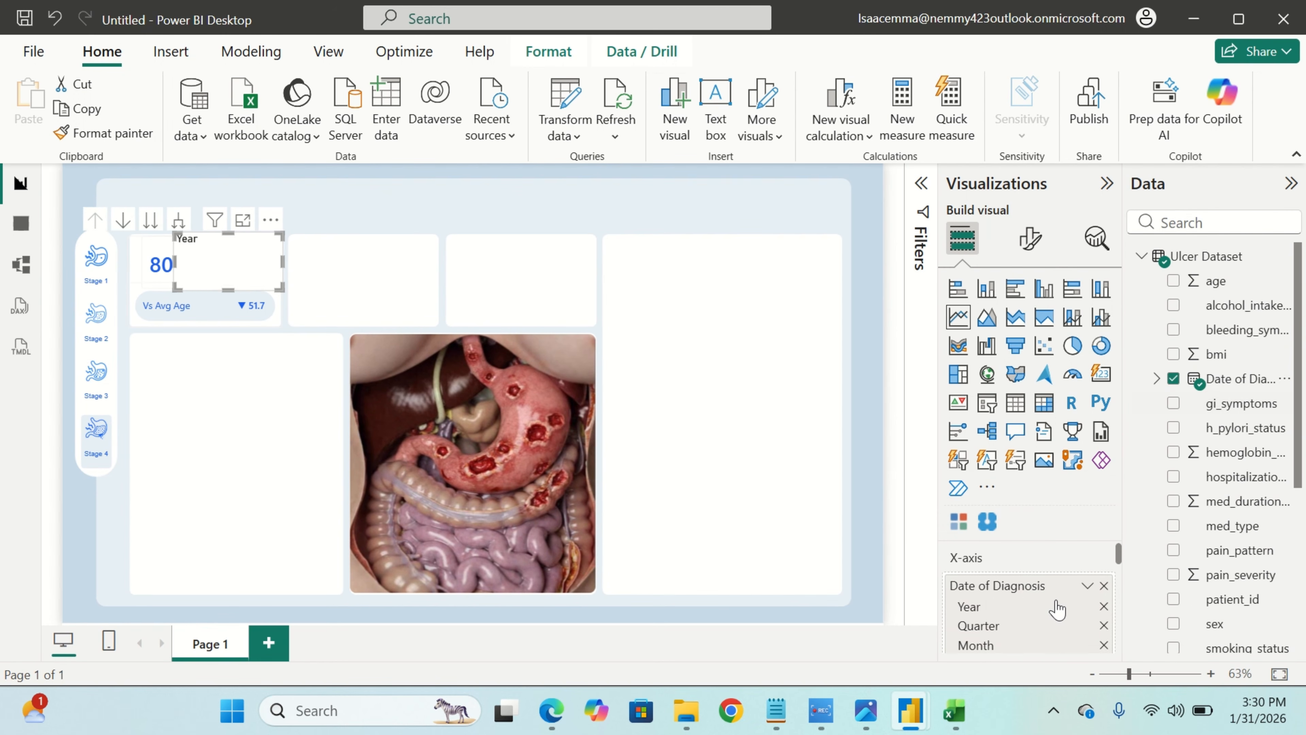
pyautogui.scroll(-2, 1085, 627)
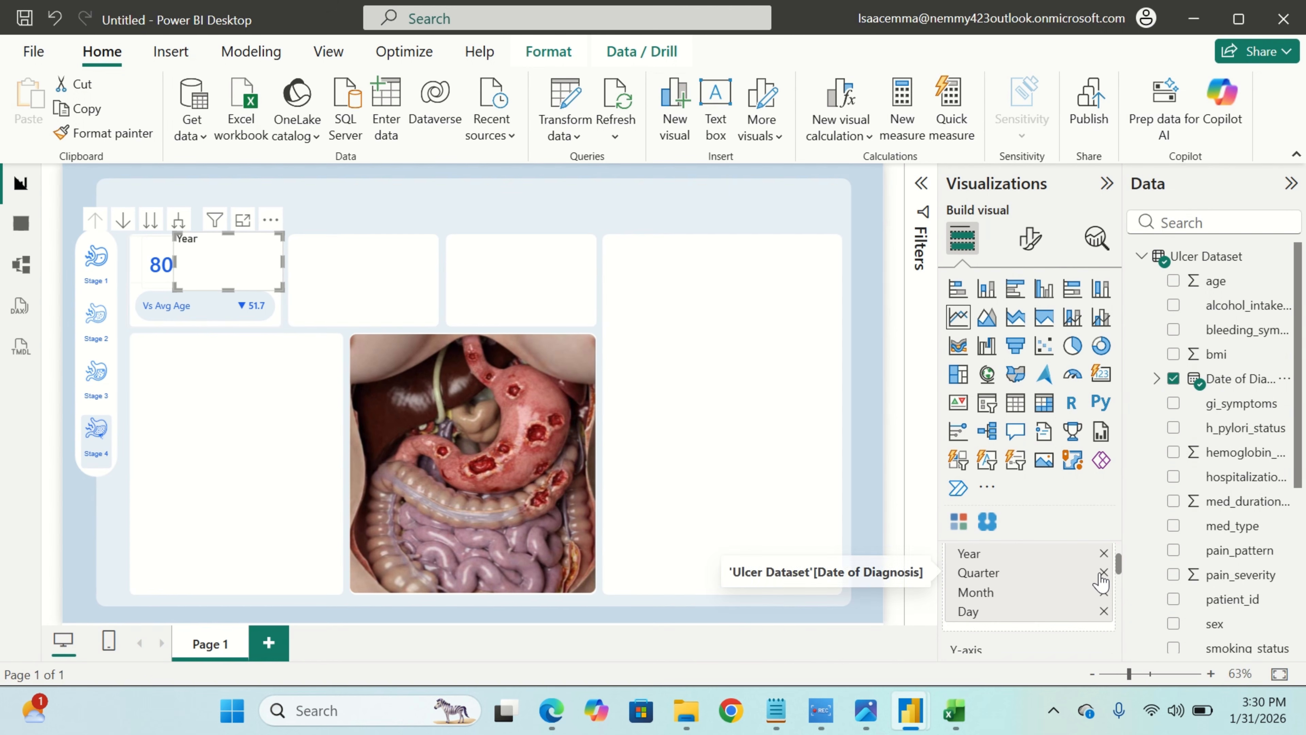
pyautogui.click(1103, 572)
pyautogui.click(1103, 572)
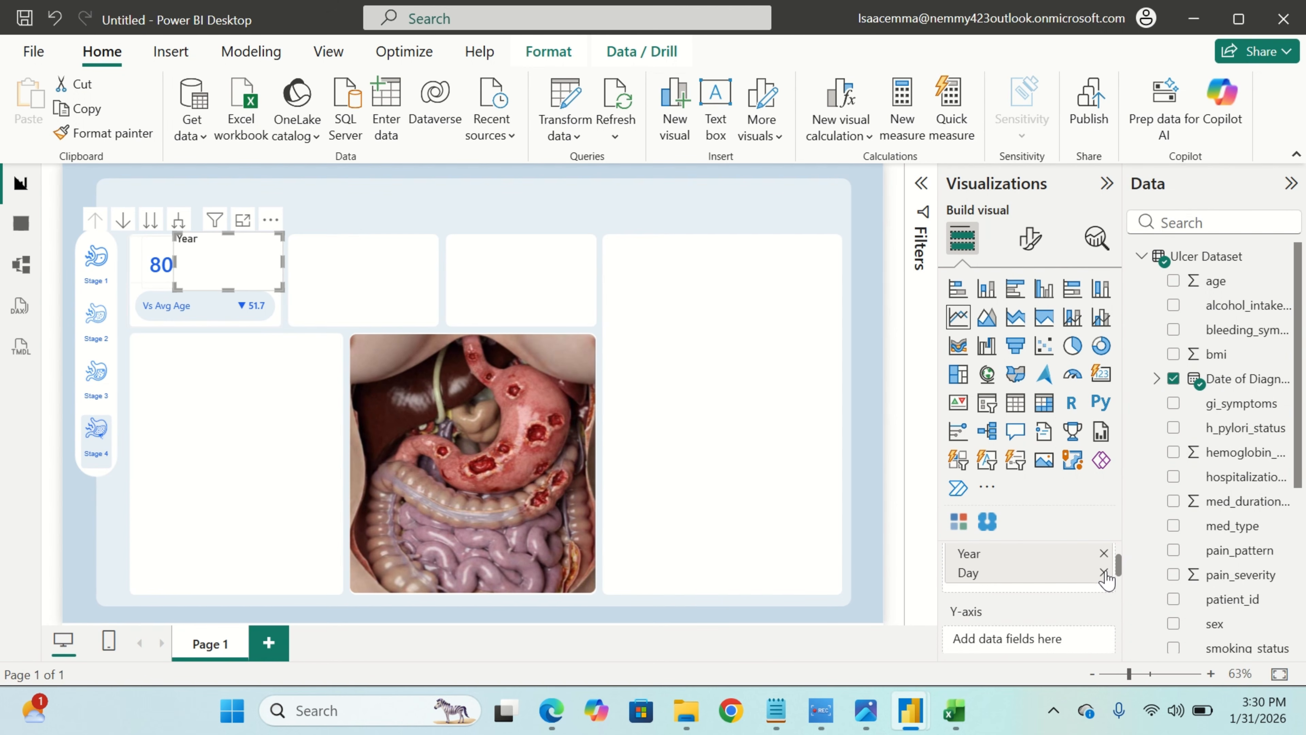
pyautogui.click(1103, 572)
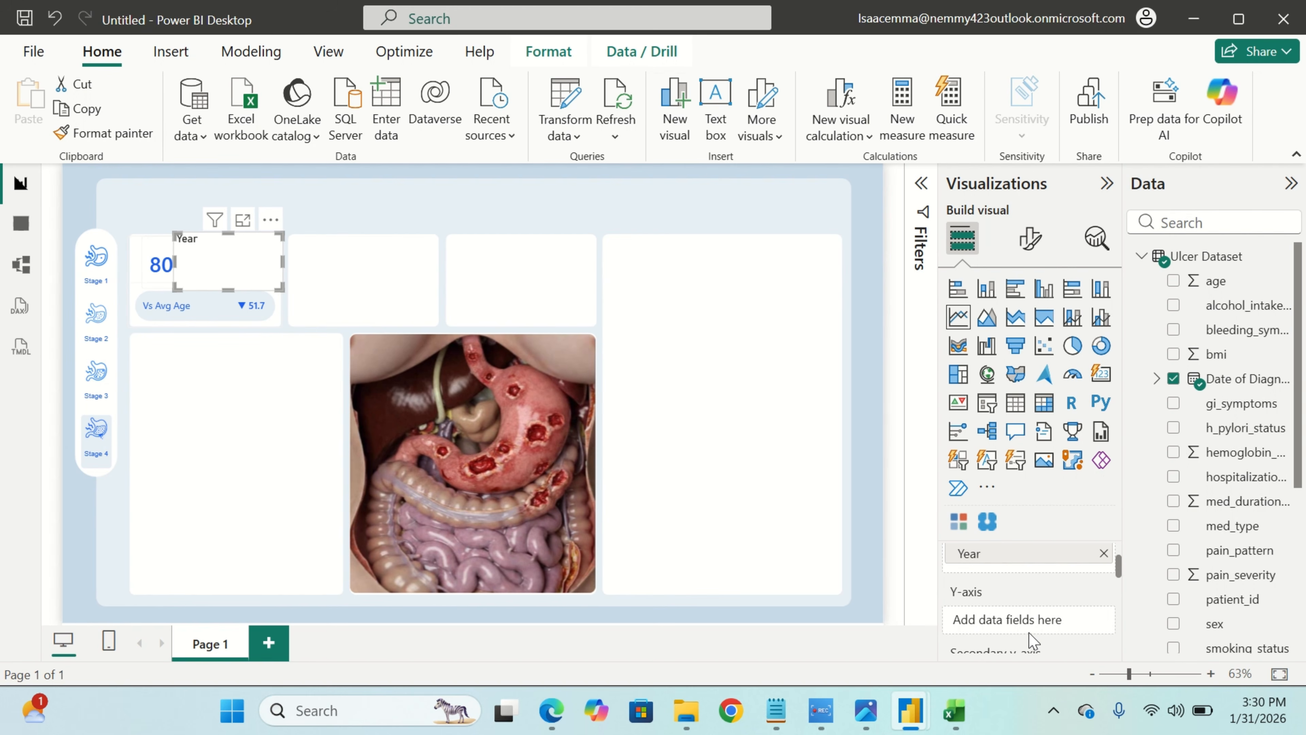
pyautogui.scroll(-1, 1032, 640)
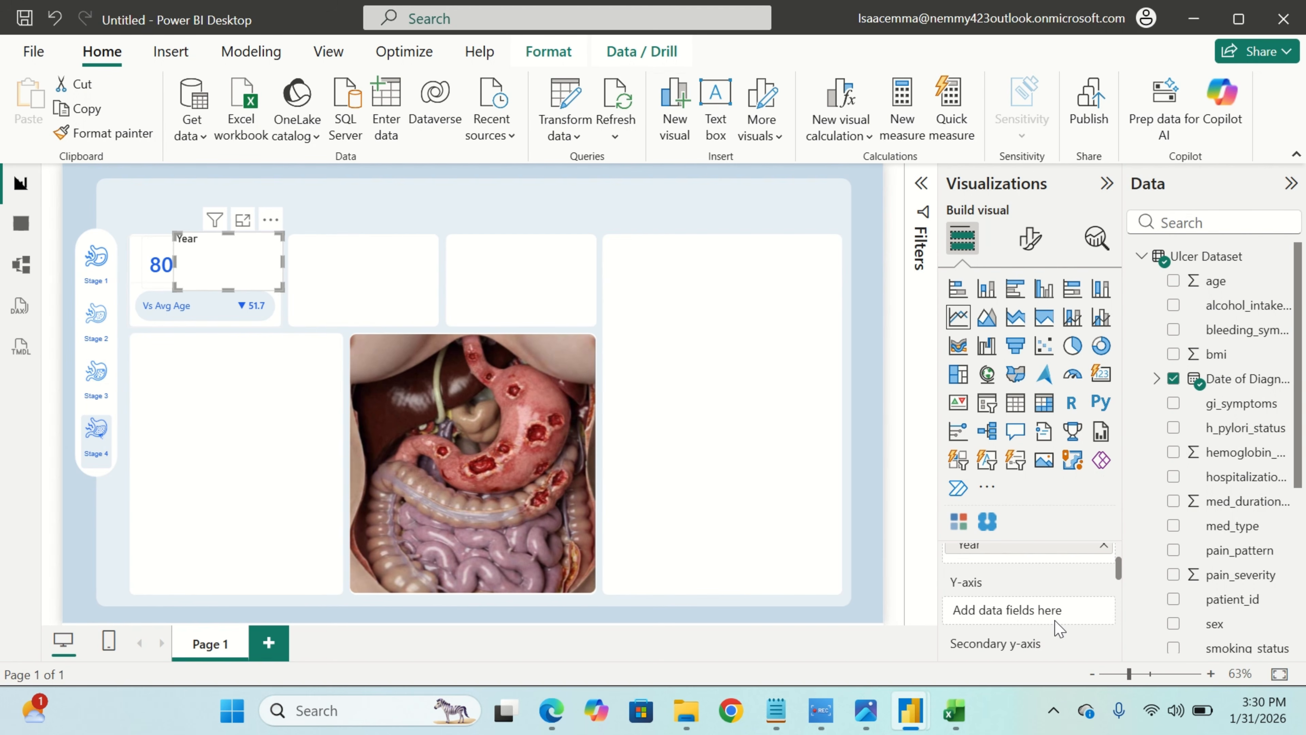
pyautogui.moveTo(1206, 609); pyautogui.dragTo(1016, 625)
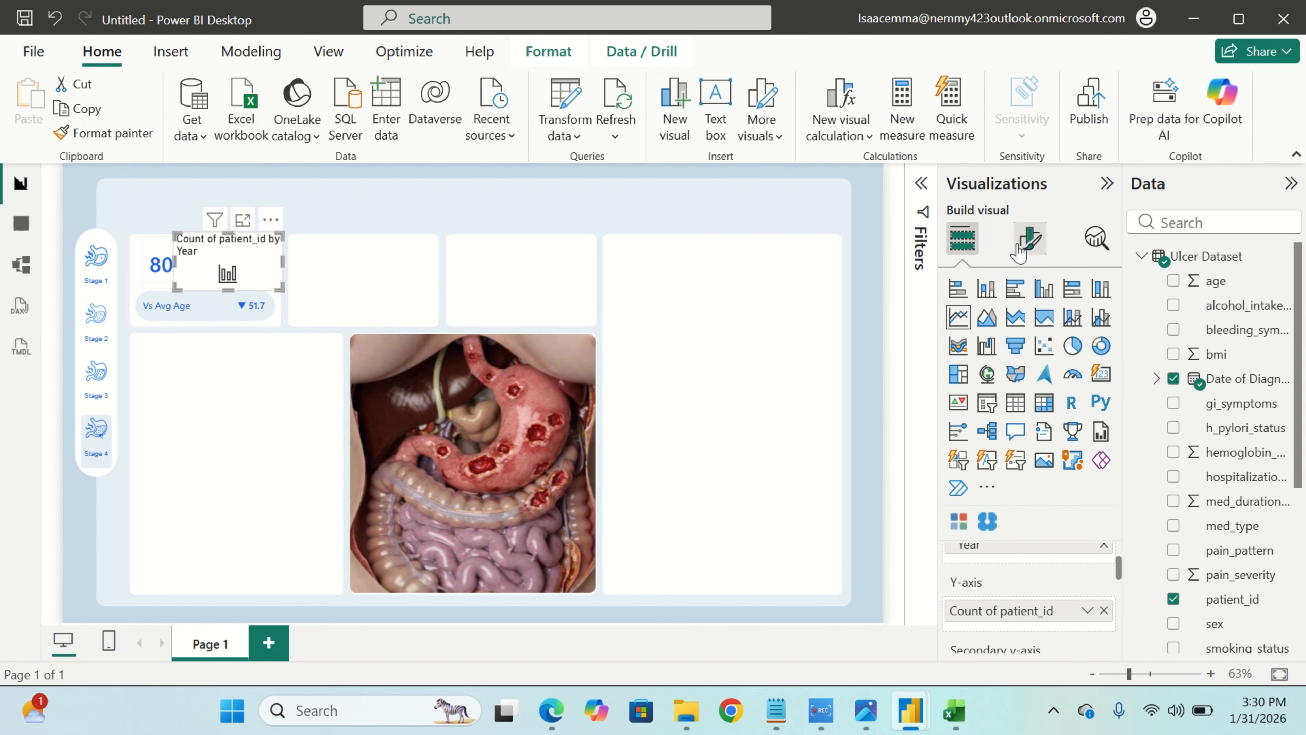
# Turn off the Y-axis values of the patient count line chart and look through its remaining visual settings.
pyautogui.click(1029, 238)
pyautogui.click(1031, 396)
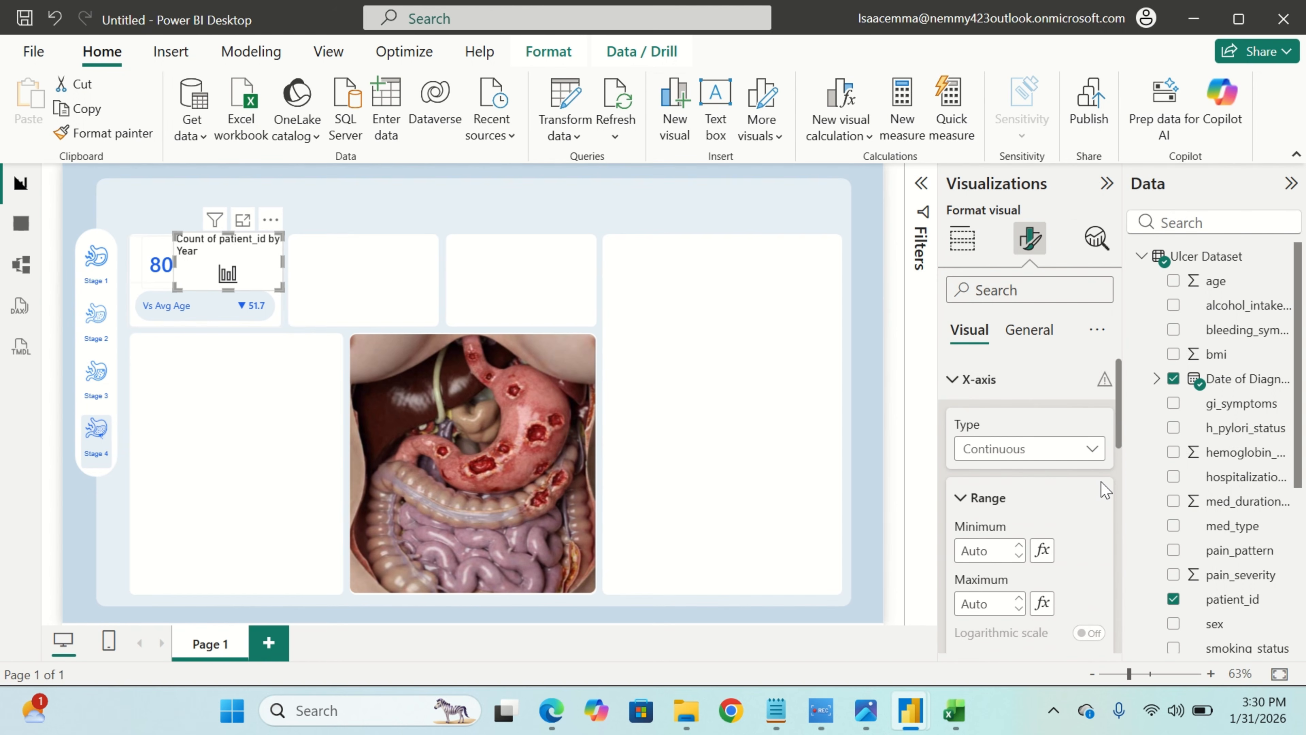
pyautogui.scroll(-3, 1091, 543)
pyautogui.scroll(-5, 1094, 544)
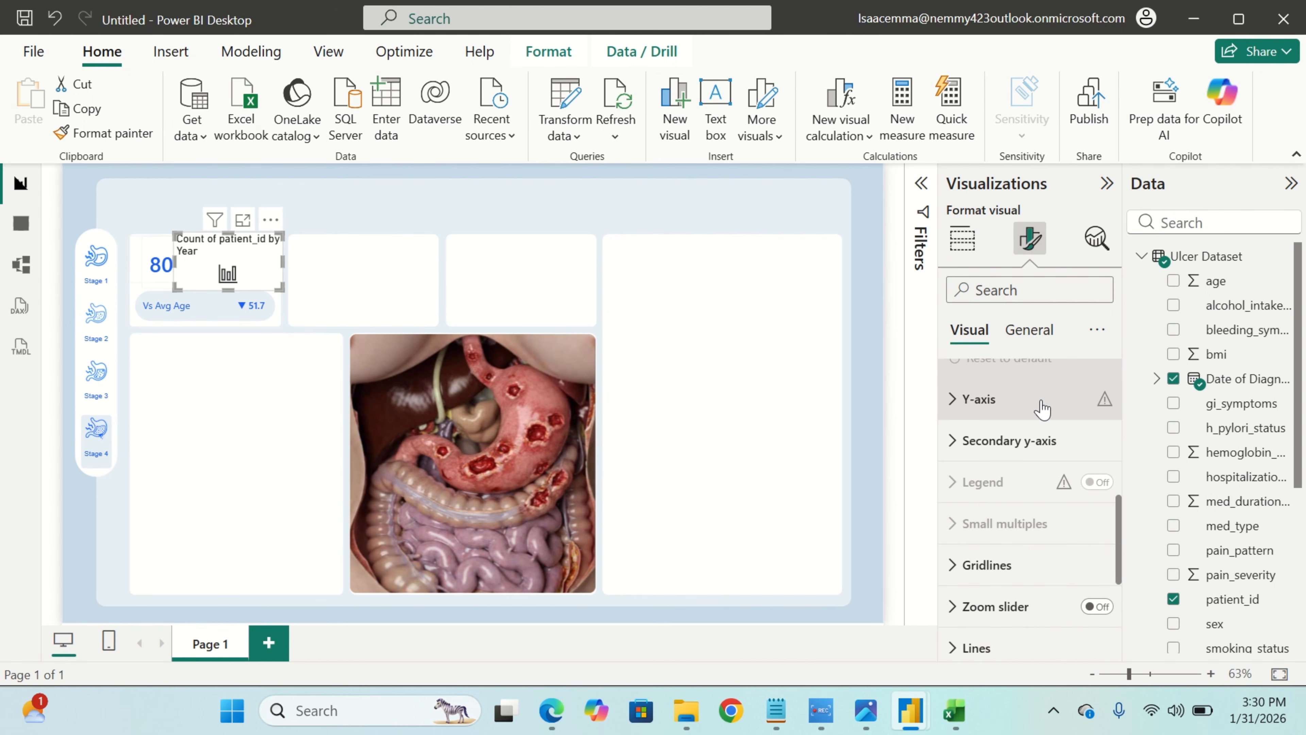
pyautogui.click(1042, 400)
pyautogui.scroll(-2, 1042, 414)
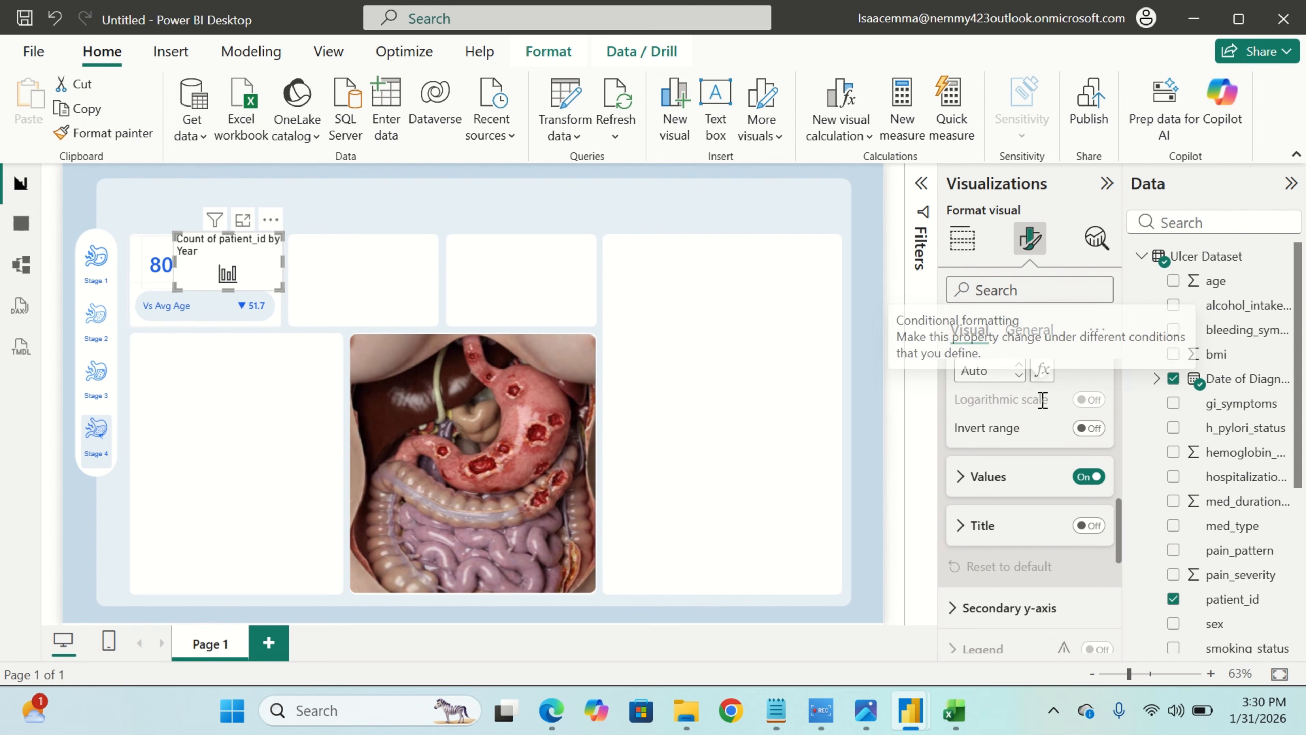
pyautogui.click(1086, 471)
pyautogui.scroll(2, 976, 468)
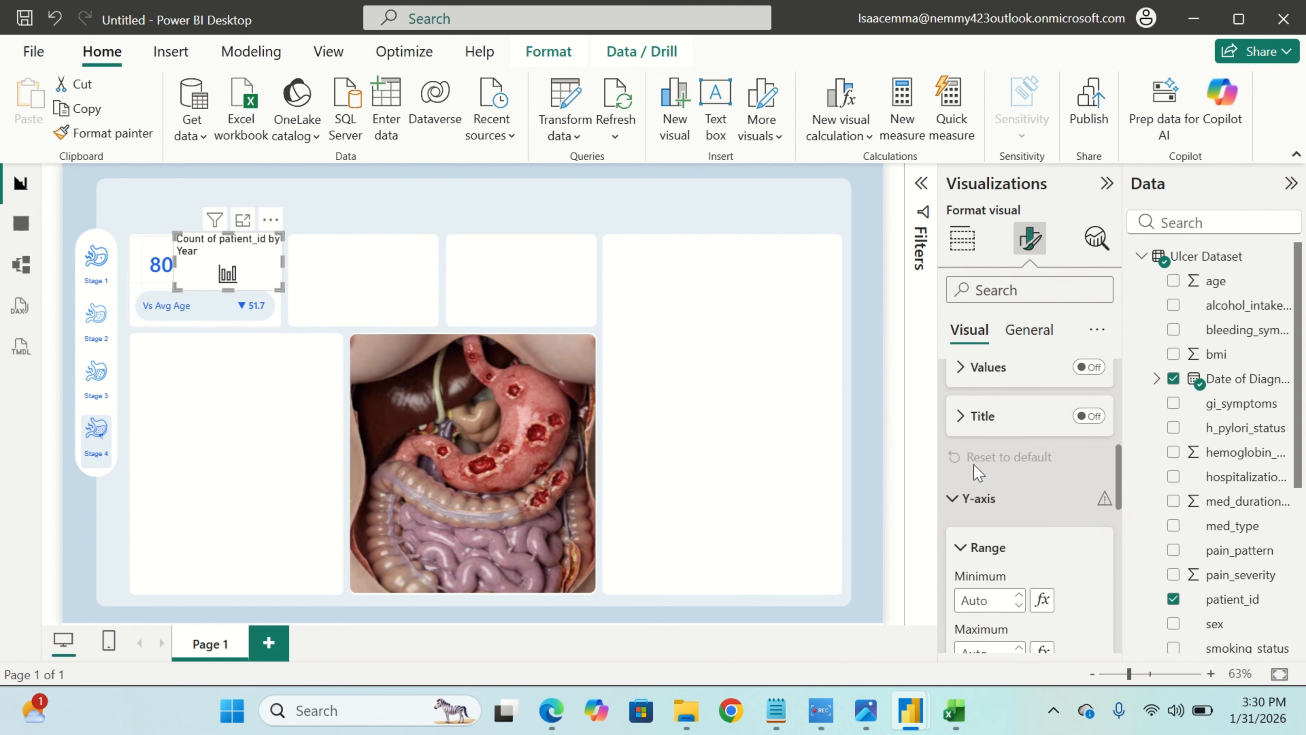
pyautogui.scroll(5, 973, 465)
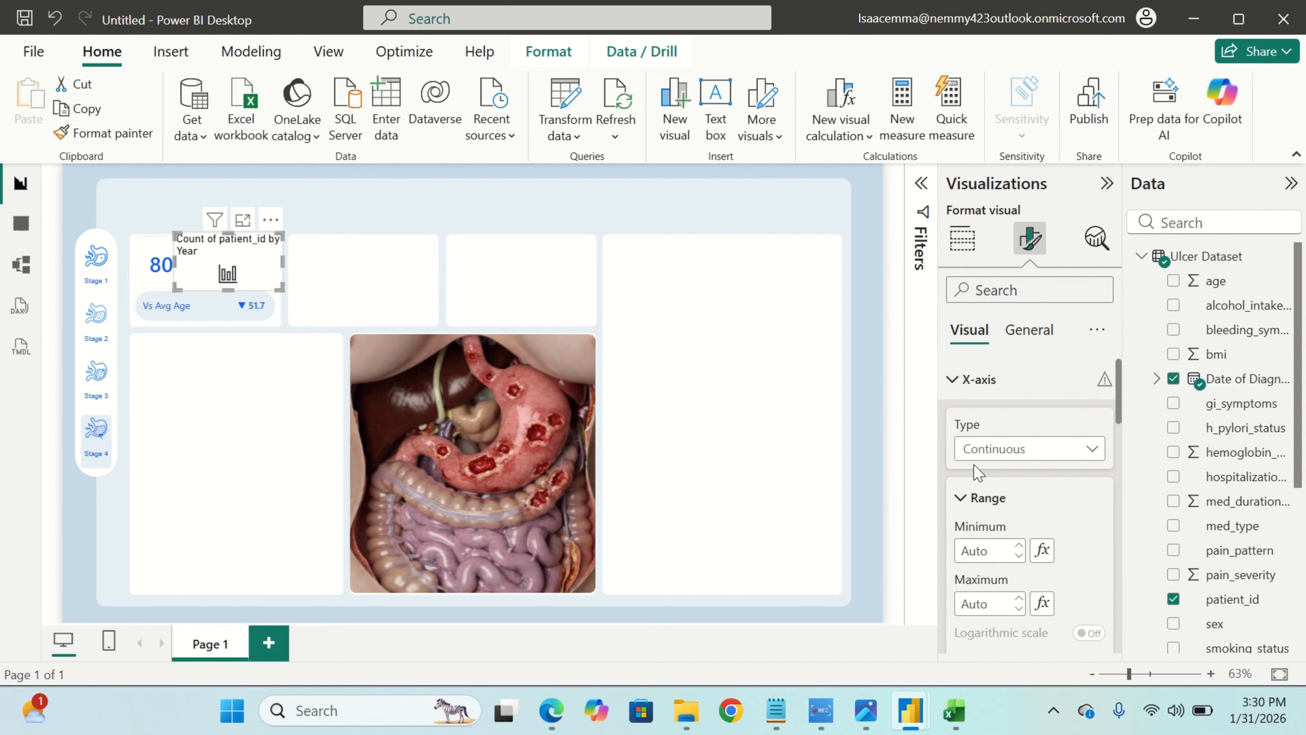
pyautogui.scroll(-8, 977, 471)
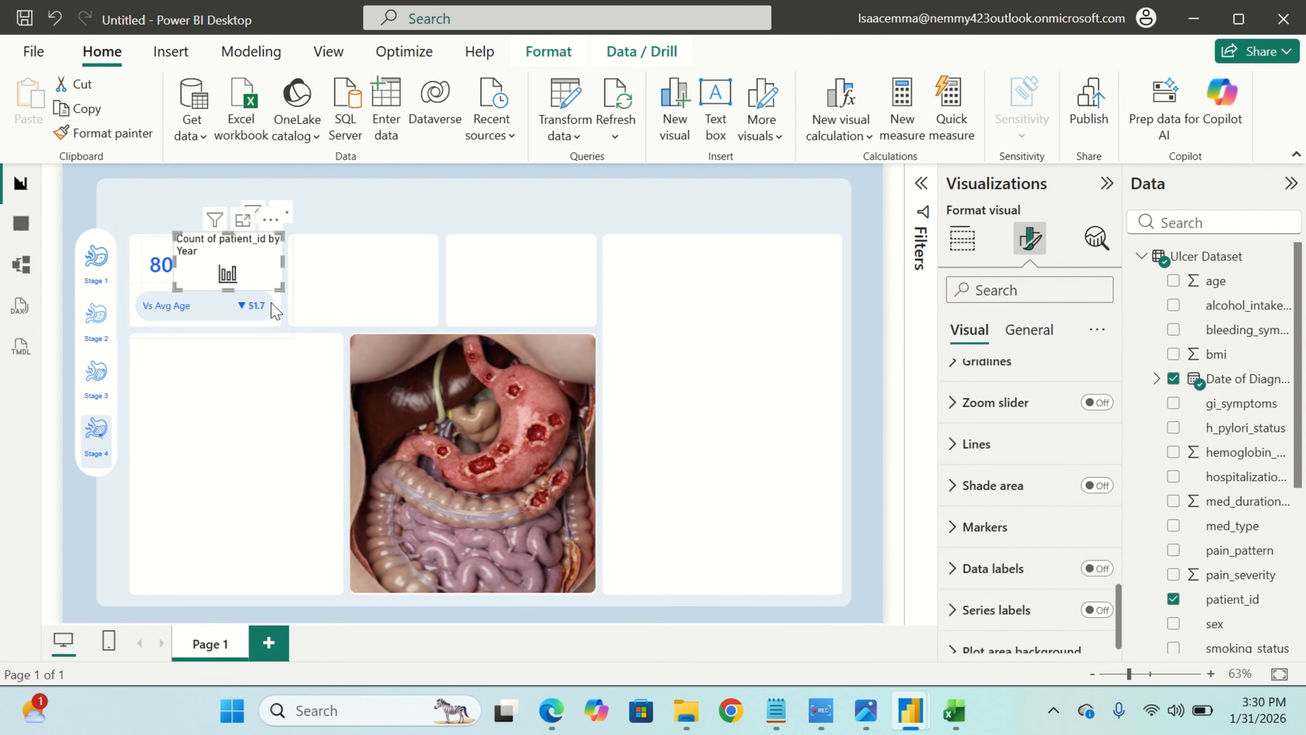
# Enlarge the line chart across the neighbouring panel and turn off its Y-axis title, X-axis values and X-axis title.
pyautogui.moveTo(280, 286); pyautogui.dragTo(416, 373)
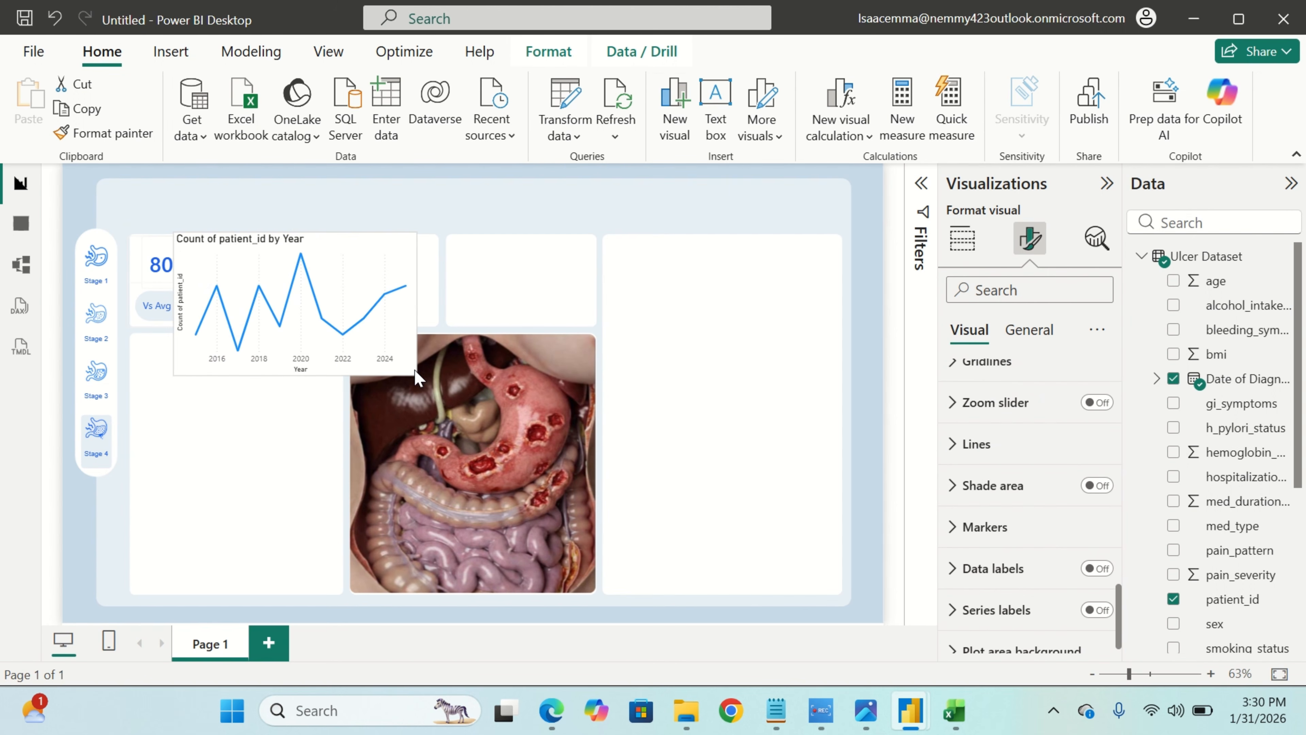
pyautogui.scroll(8, 995, 480)
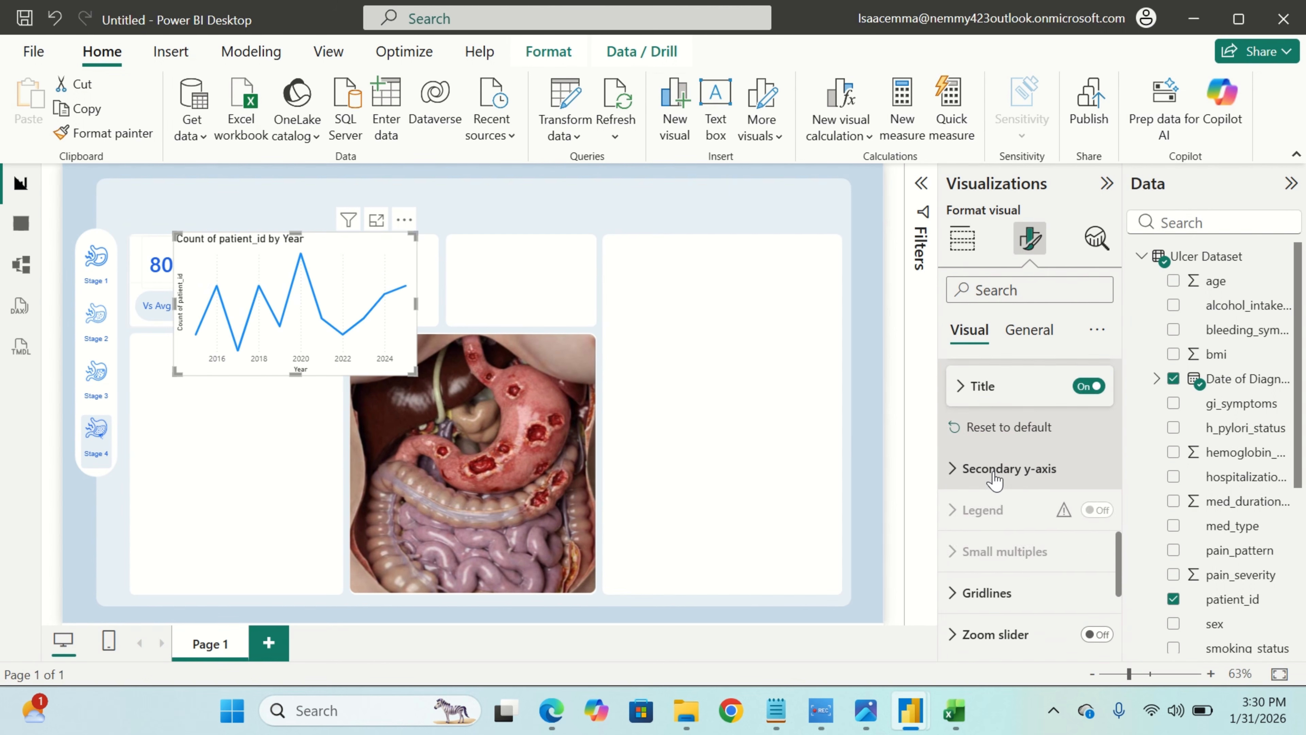
pyautogui.scroll(-3, 1016, 482)
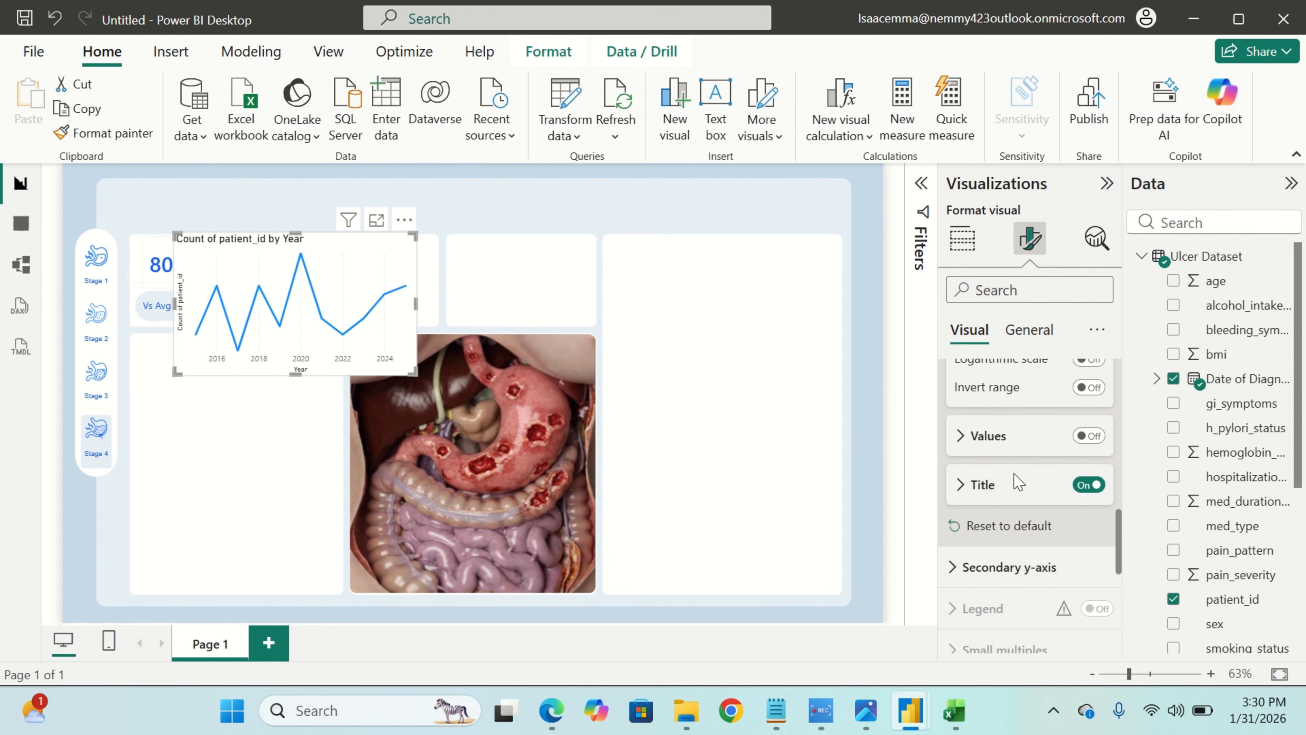
pyautogui.click(1089, 485)
pyautogui.scroll(2, 1023, 455)
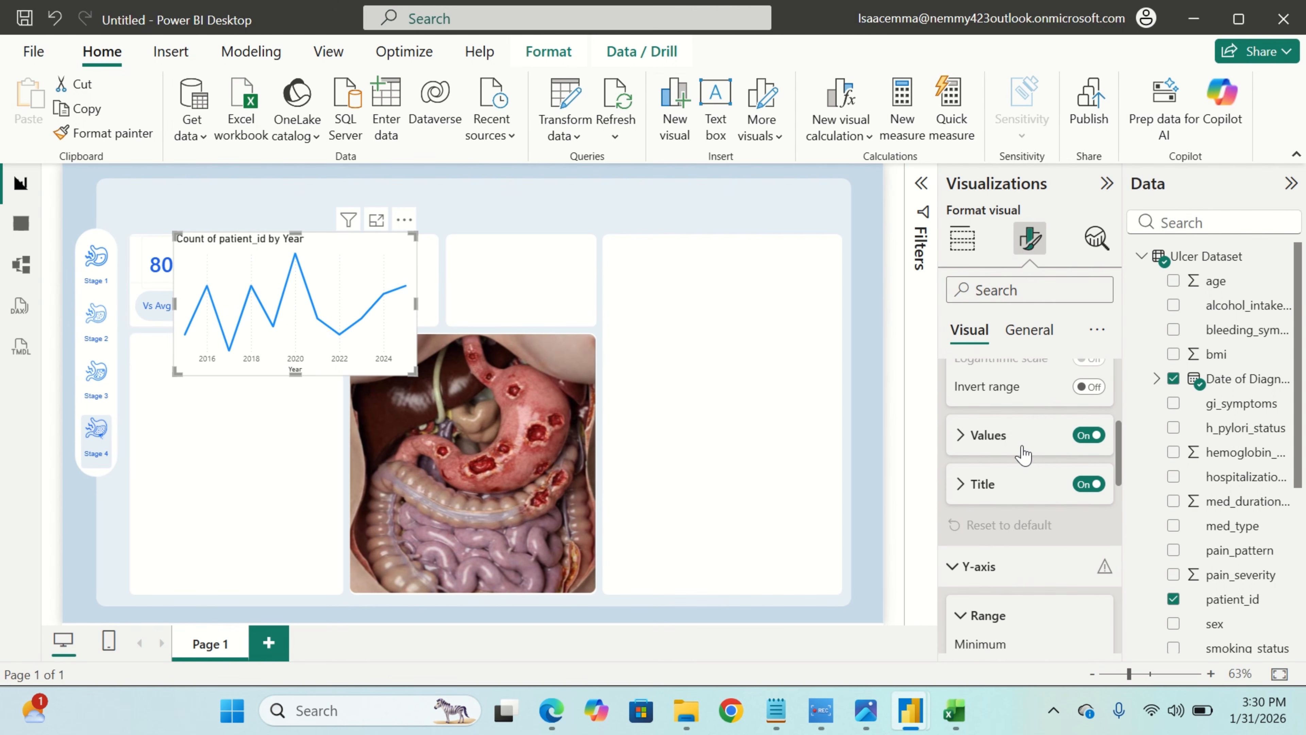
pyautogui.click(1084, 436)
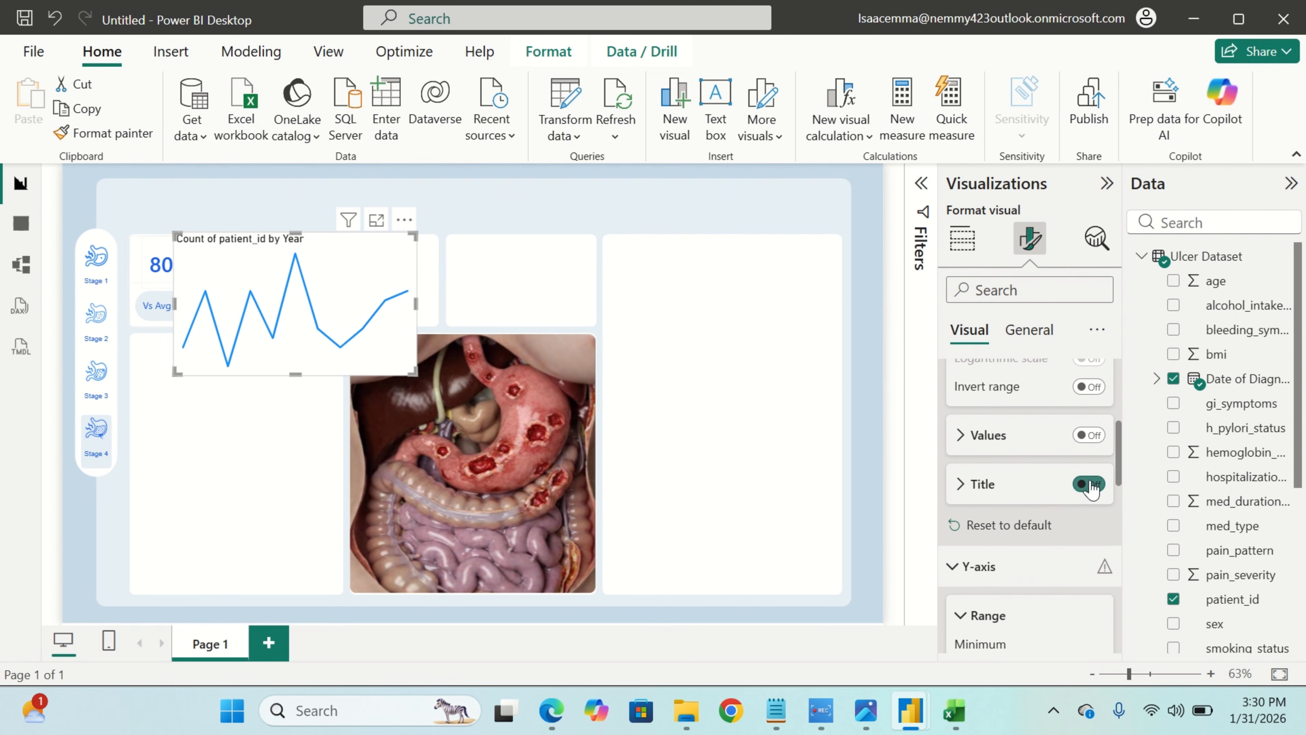
# Turn off the line chart's title and its background effect.
pyautogui.click(1030, 331)
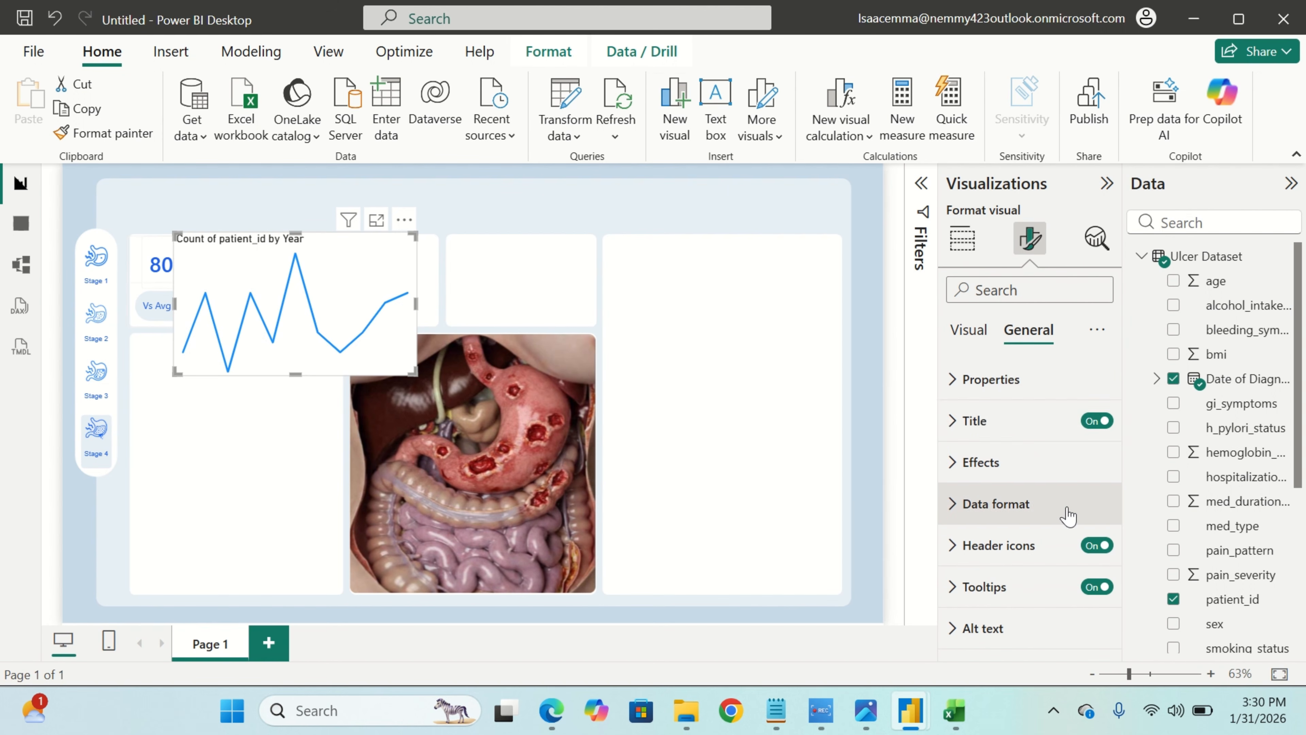
pyautogui.click(1097, 420)
pyautogui.click(1015, 466)
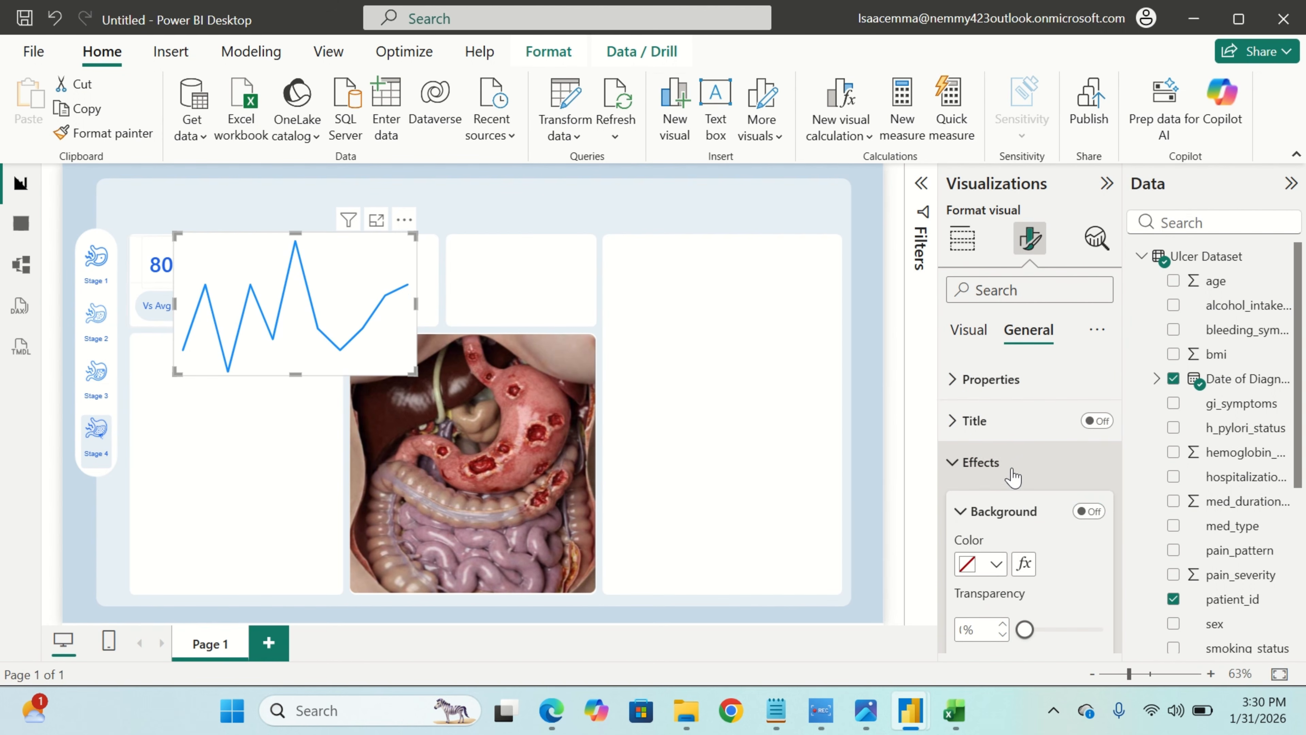
pyautogui.click(1088, 511)
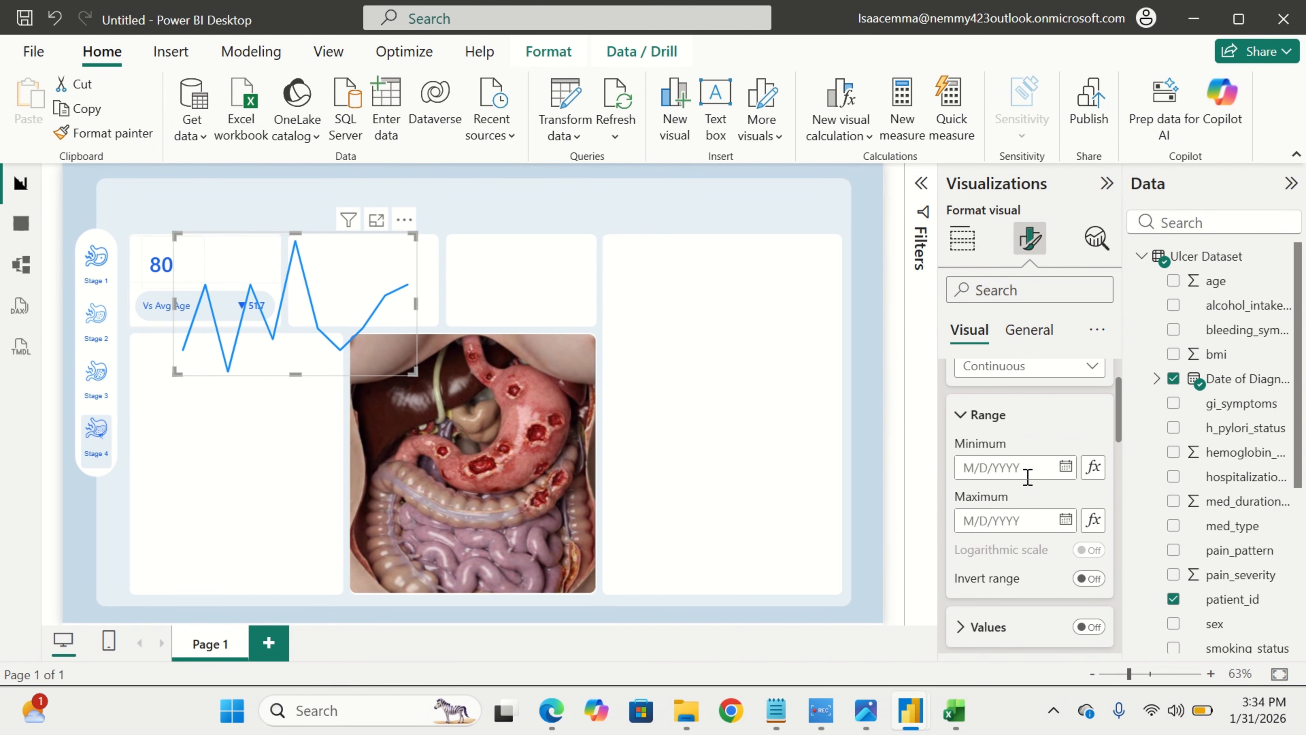
pyautogui.scroll(-3, 983, 547)
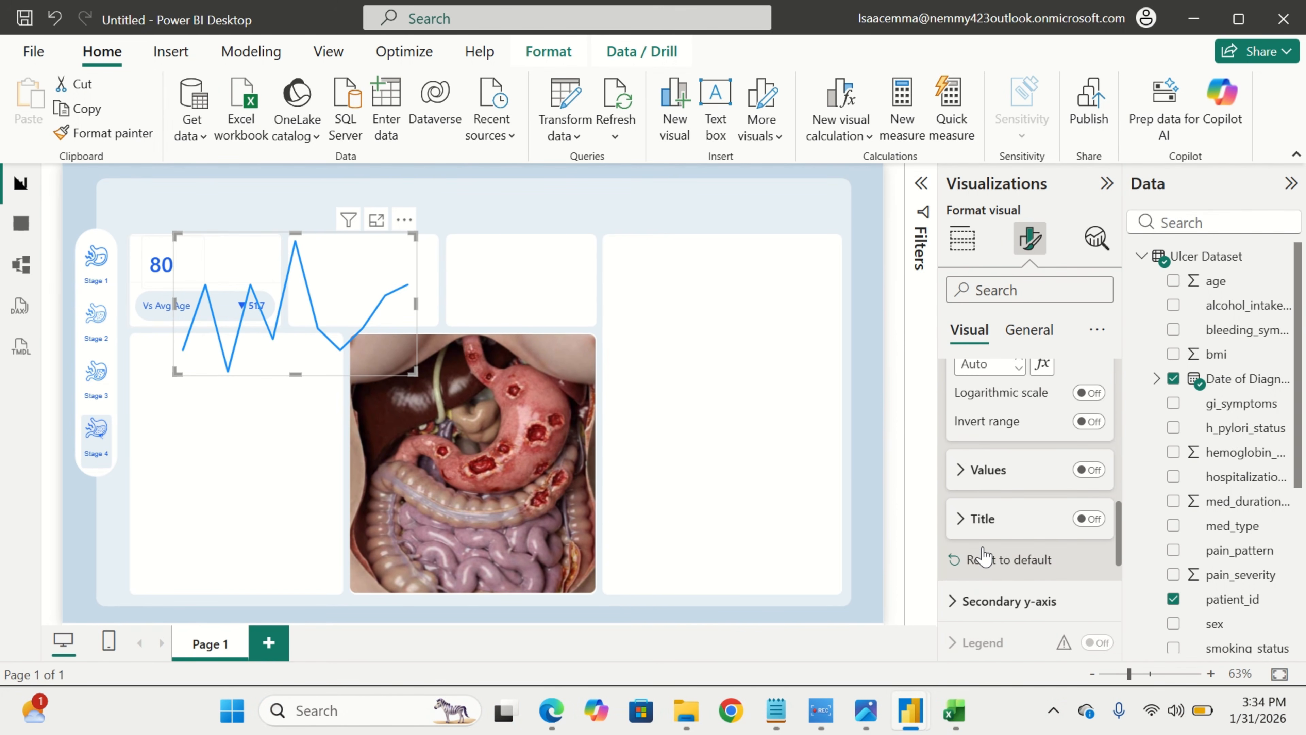
# Set the line chart's interpolation type to Smooth in the line formatting options.
pyautogui.scroll(-5, 1035, 542)
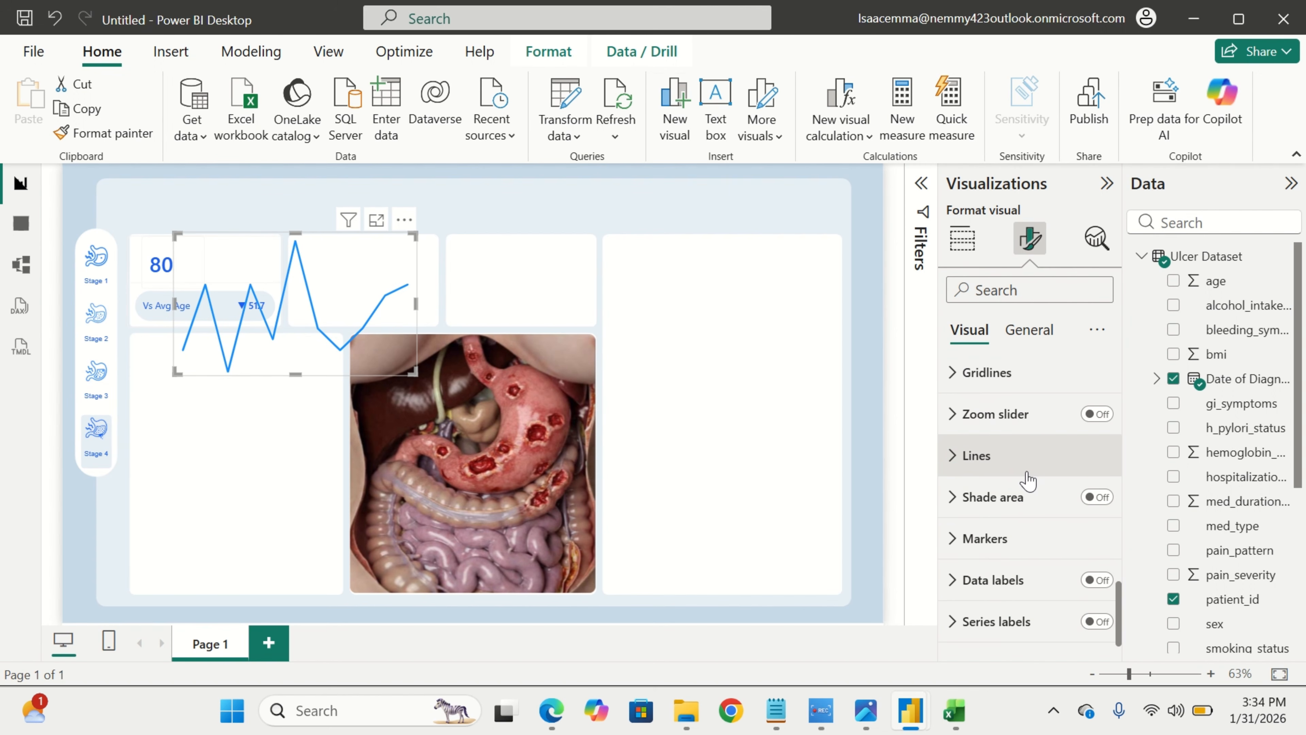
pyautogui.click(1027, 458)
pyautogui.scroll(-3, 1050, 612)
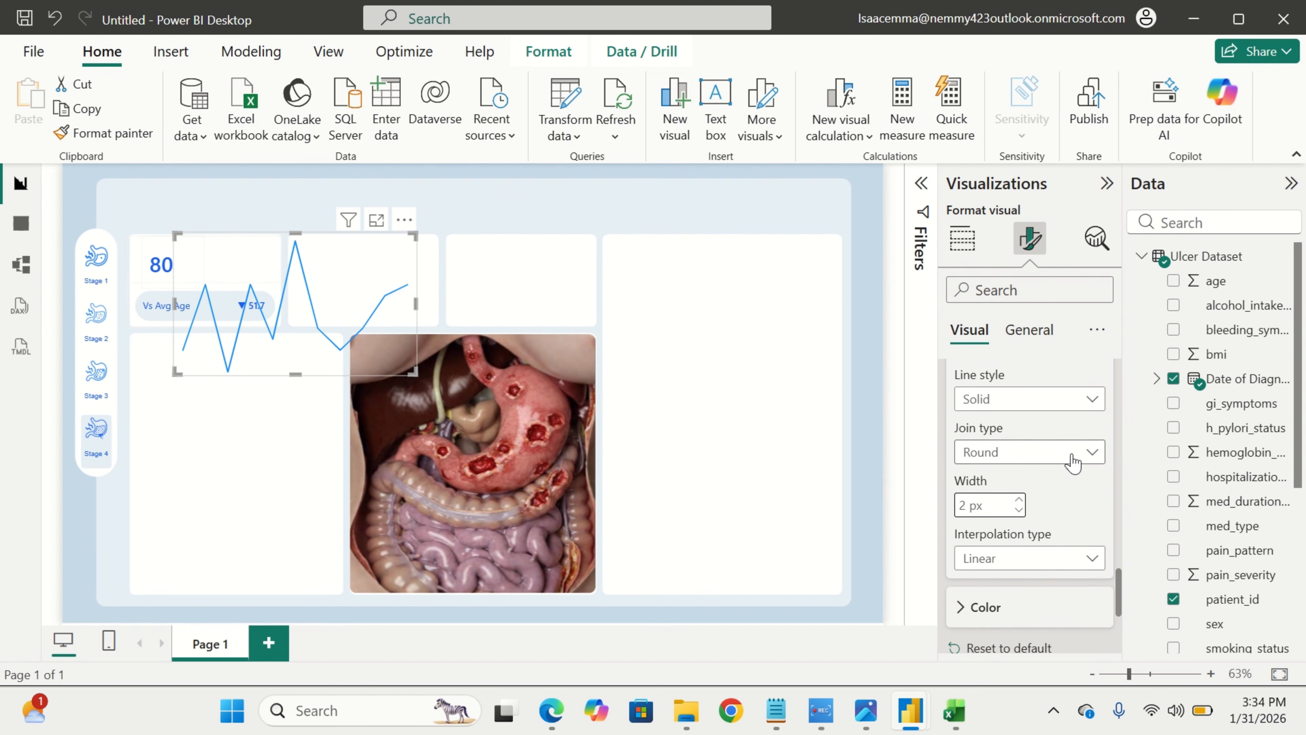
pyautogui.click(1031, 565)
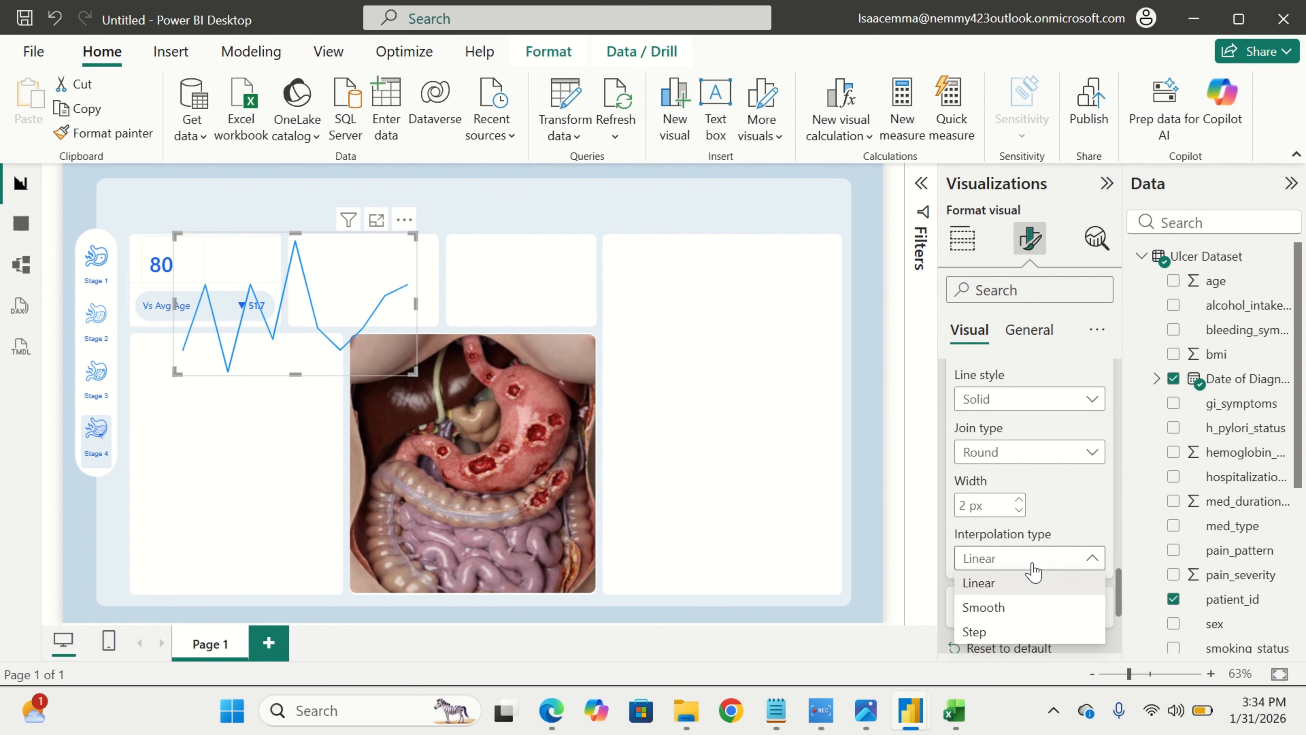
pyautogui.click(1020, 609)
pyautogui.scroll(-3, 1018, 617)
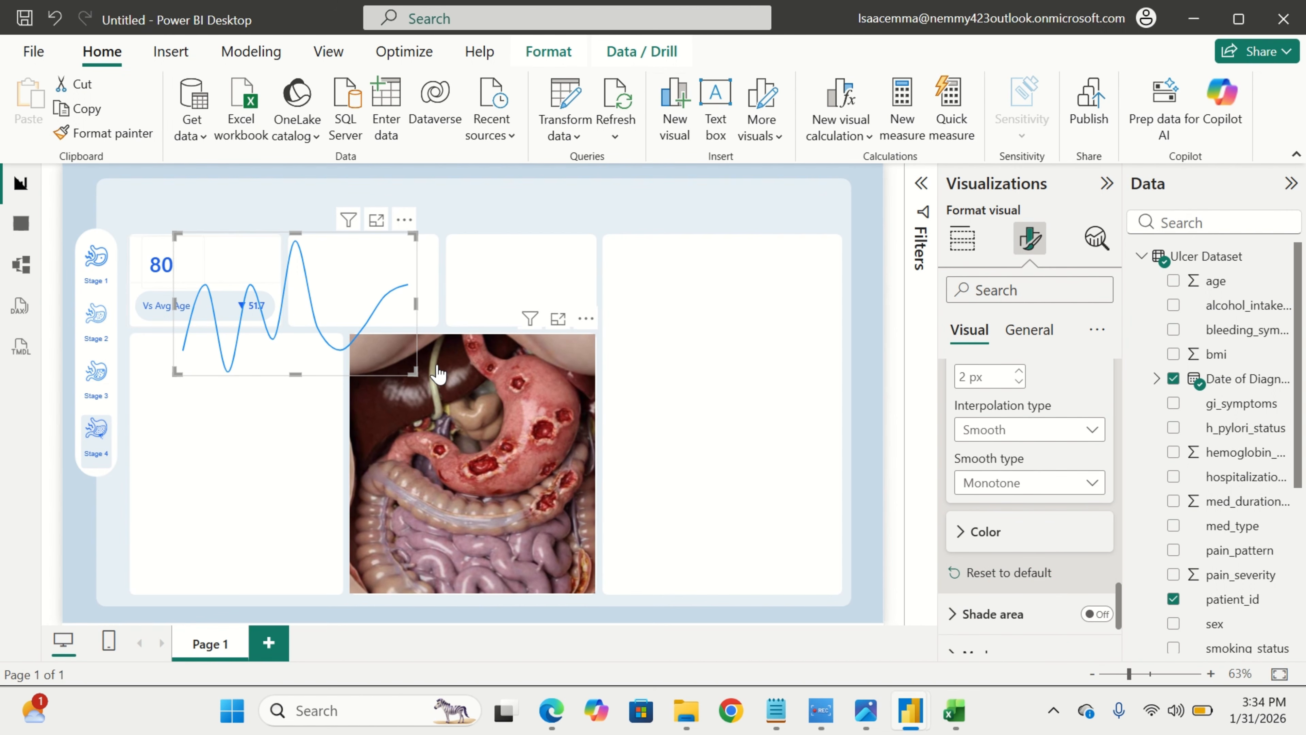
# Shrink the line chart to fit beside the patient count in the first card and collapse its background settings.
pyautogui.moveTo(413, 371); pyautogui.dragTo(278, 286)
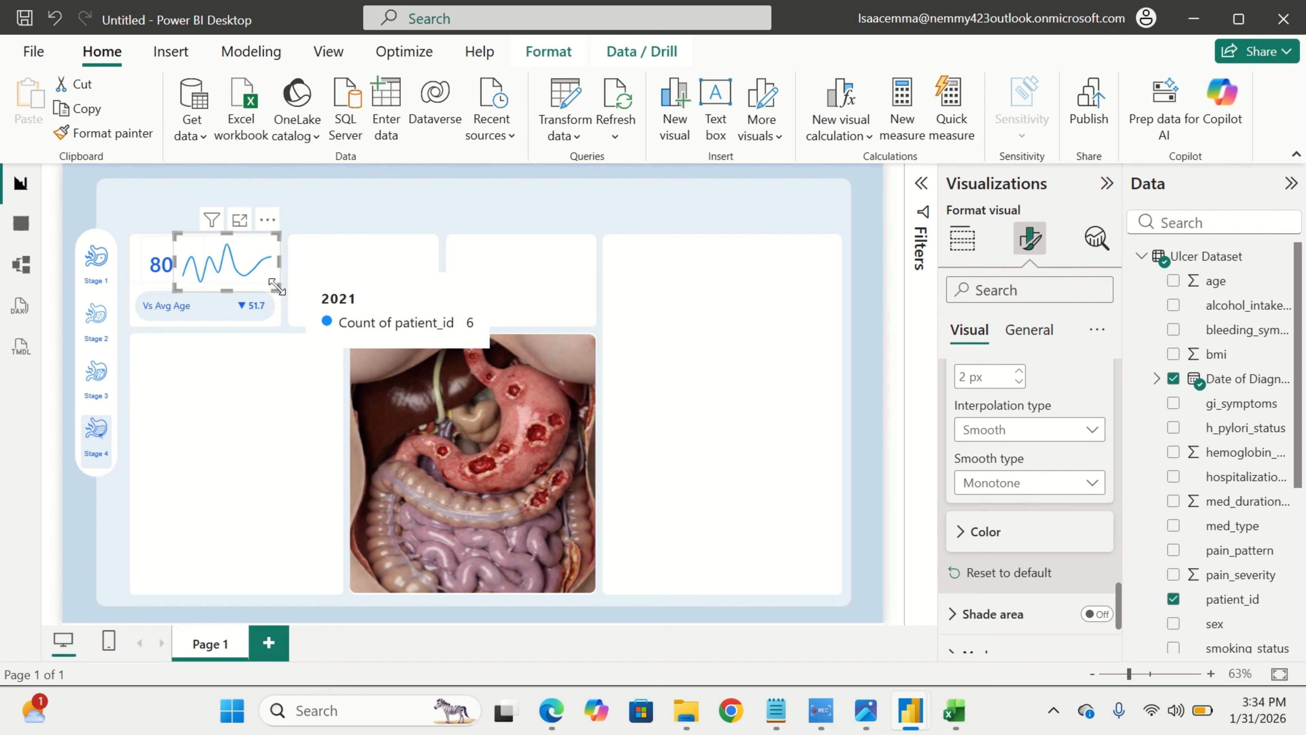
pyautogui.click(1028, 334)
pyautogui.scroll(5, 997, 453)
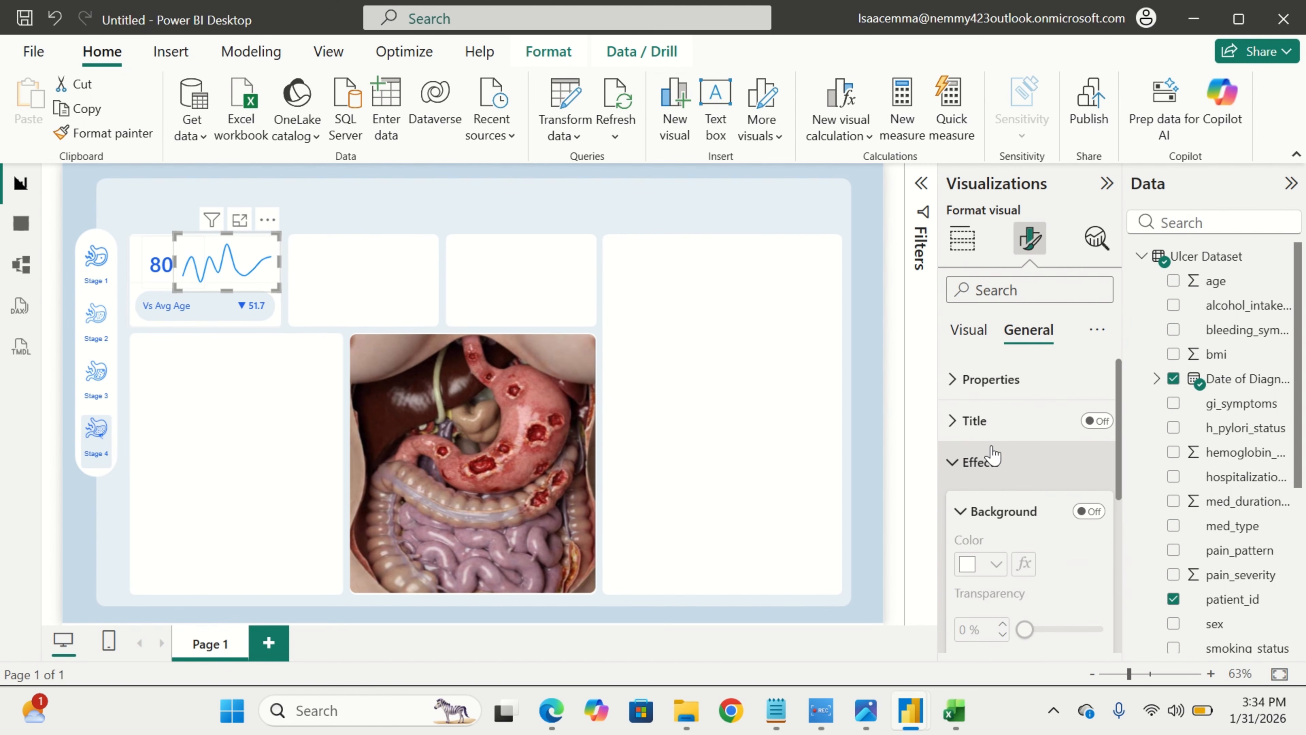
pyautogui.click(966, 517)
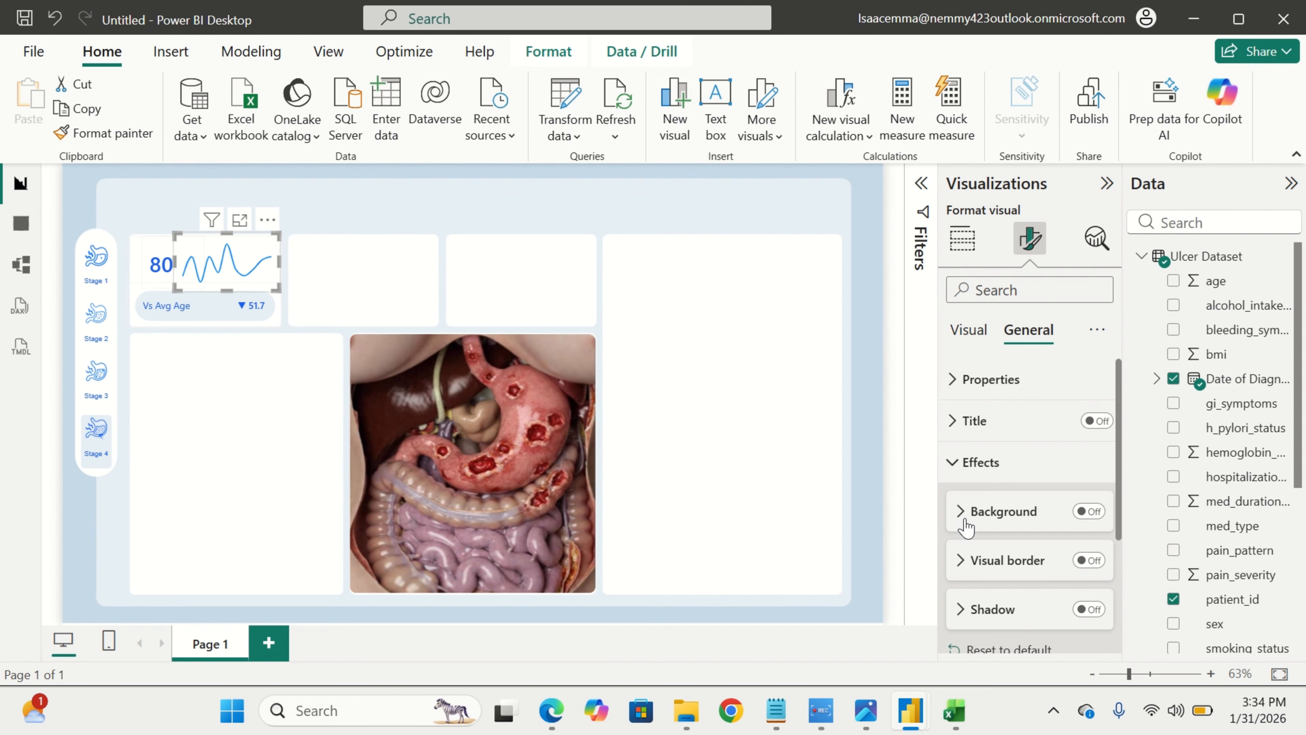
pyautogui.click(358, 269)
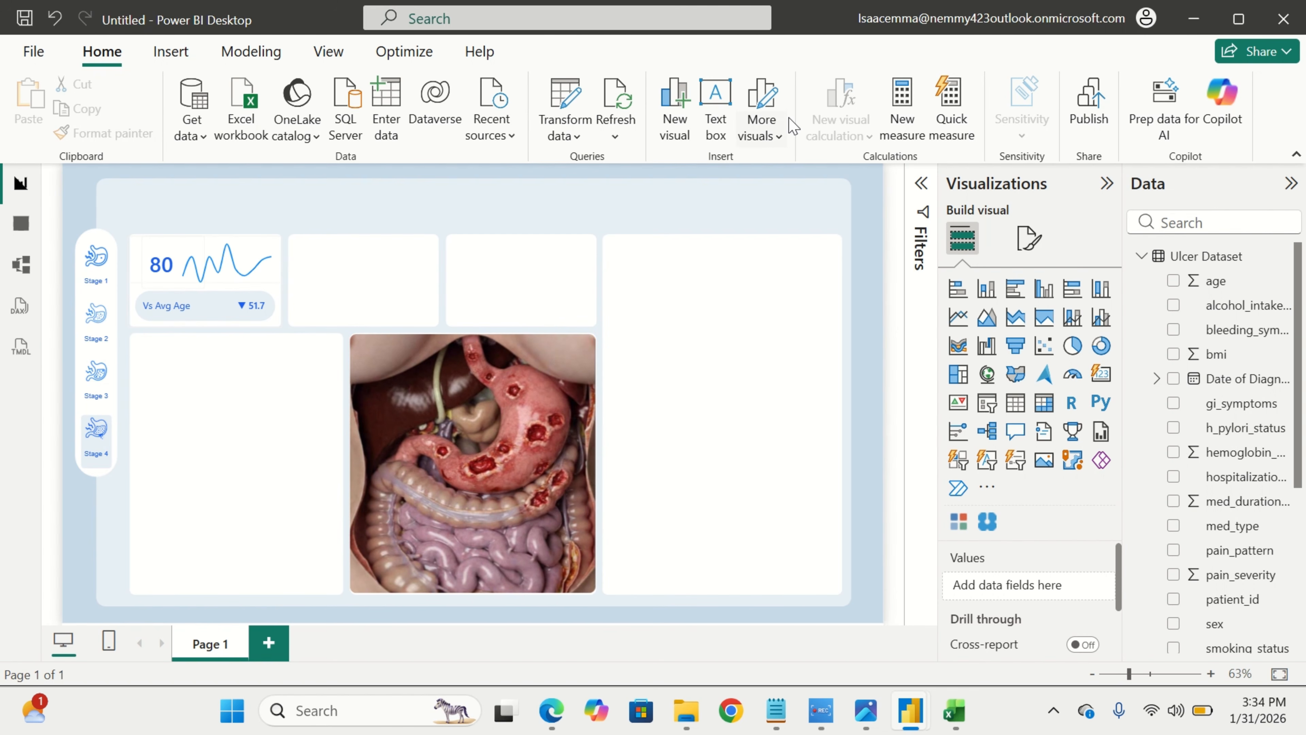
# Insert a text box reading "Total Patients" and set its font size to 11.
pyautogui.click(727, 125)
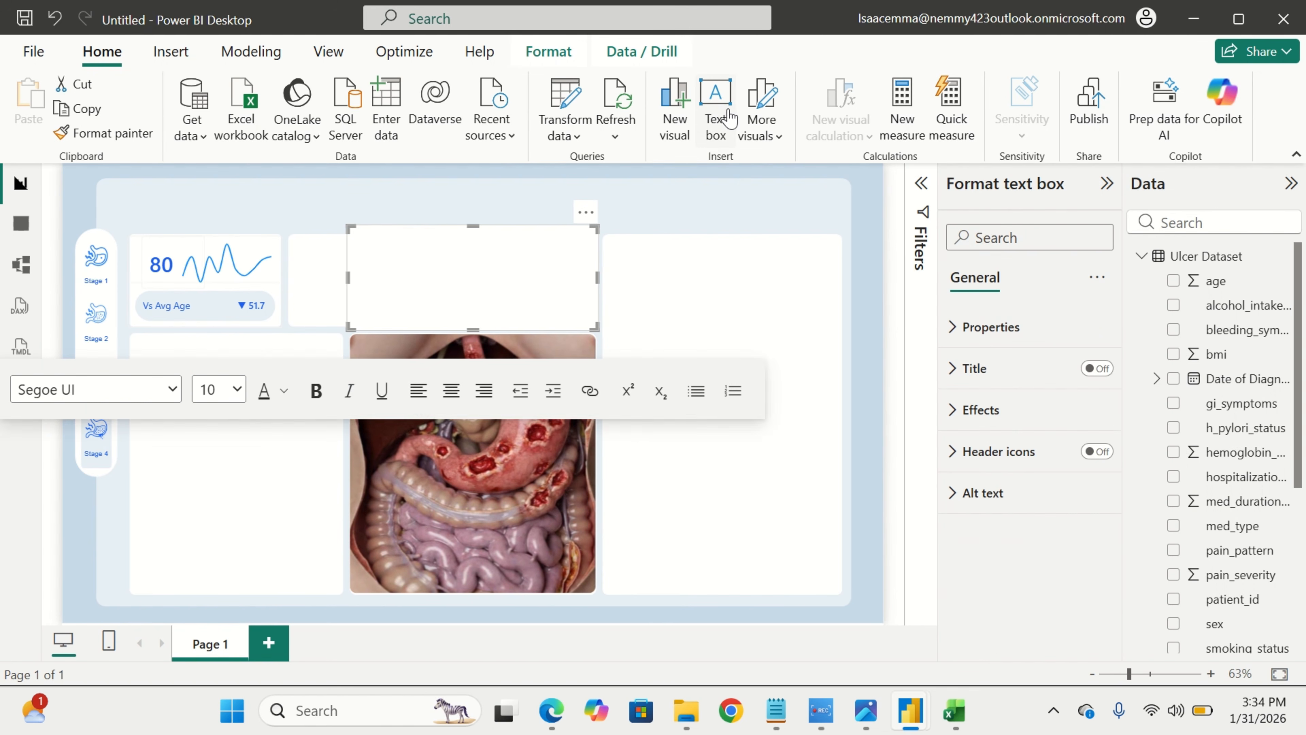
pyautogui.click(411, 261)
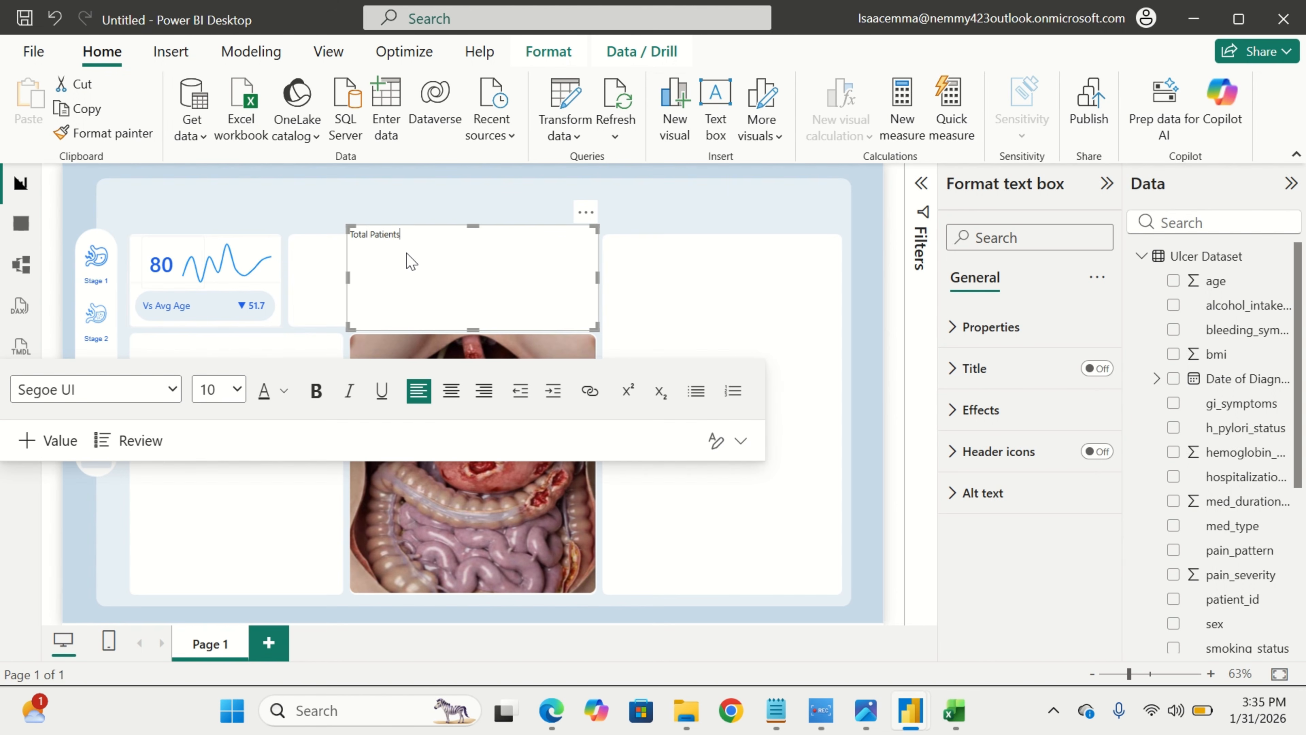
pyautogui.moveTo(405, 233); pyautogui.dragTo(352, 250)
pyautogui.click(236, 389)
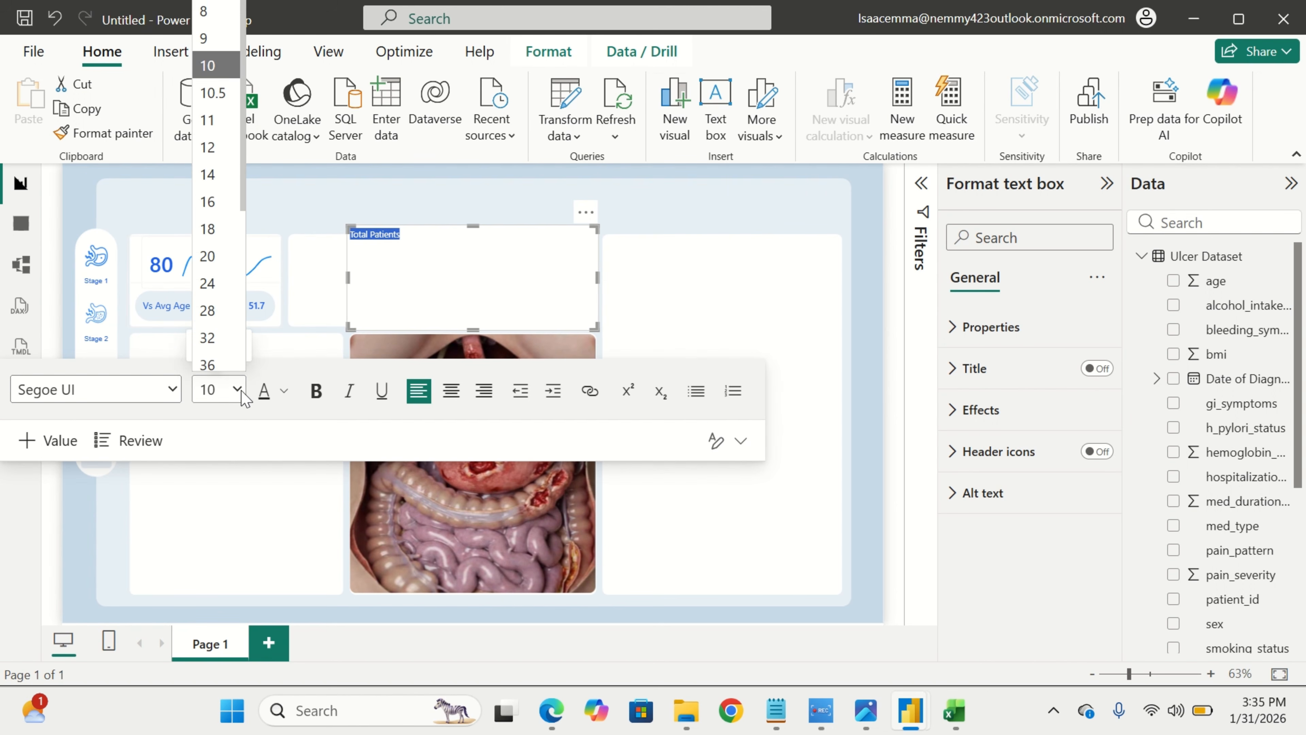
pyautogui.click(208, 112)
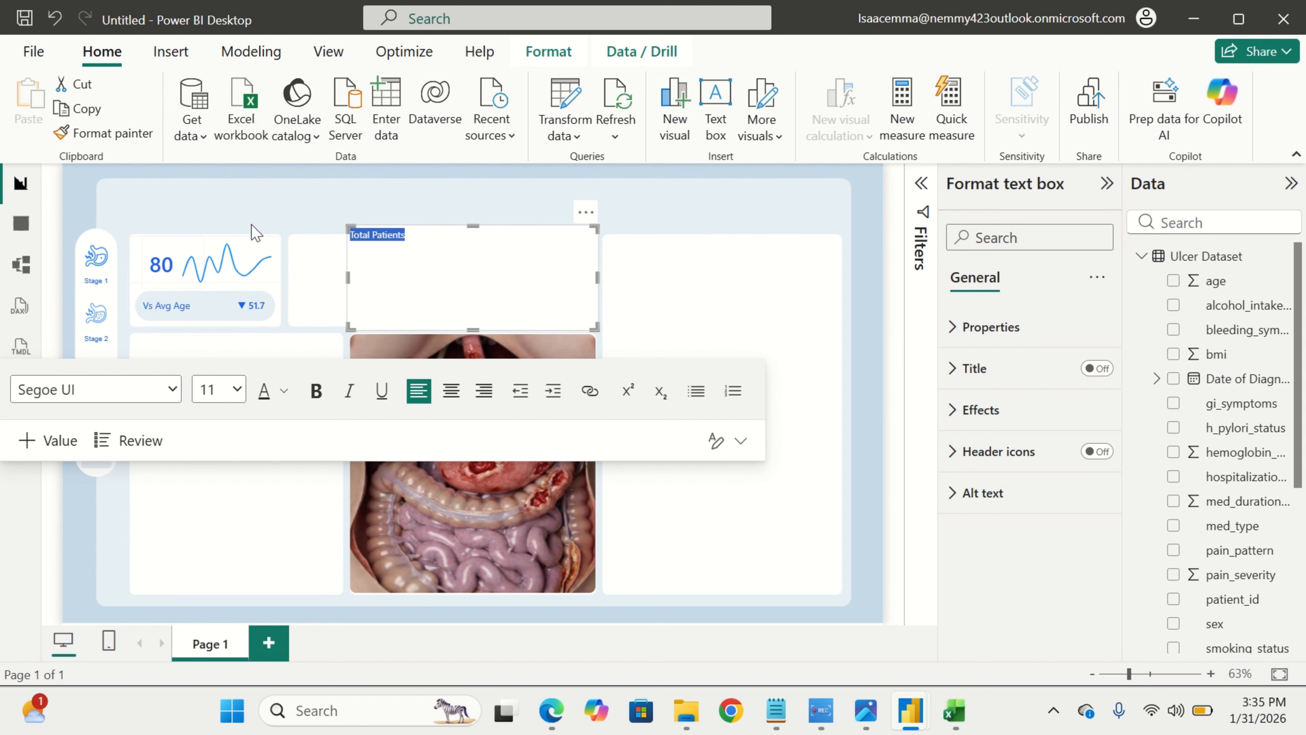
# Colour the "Total Patients" text blue with the recent colour and change its font to Segoe UI Semibold.
pyautogui.click(278, 398)
pyautogui.click(282, 396)
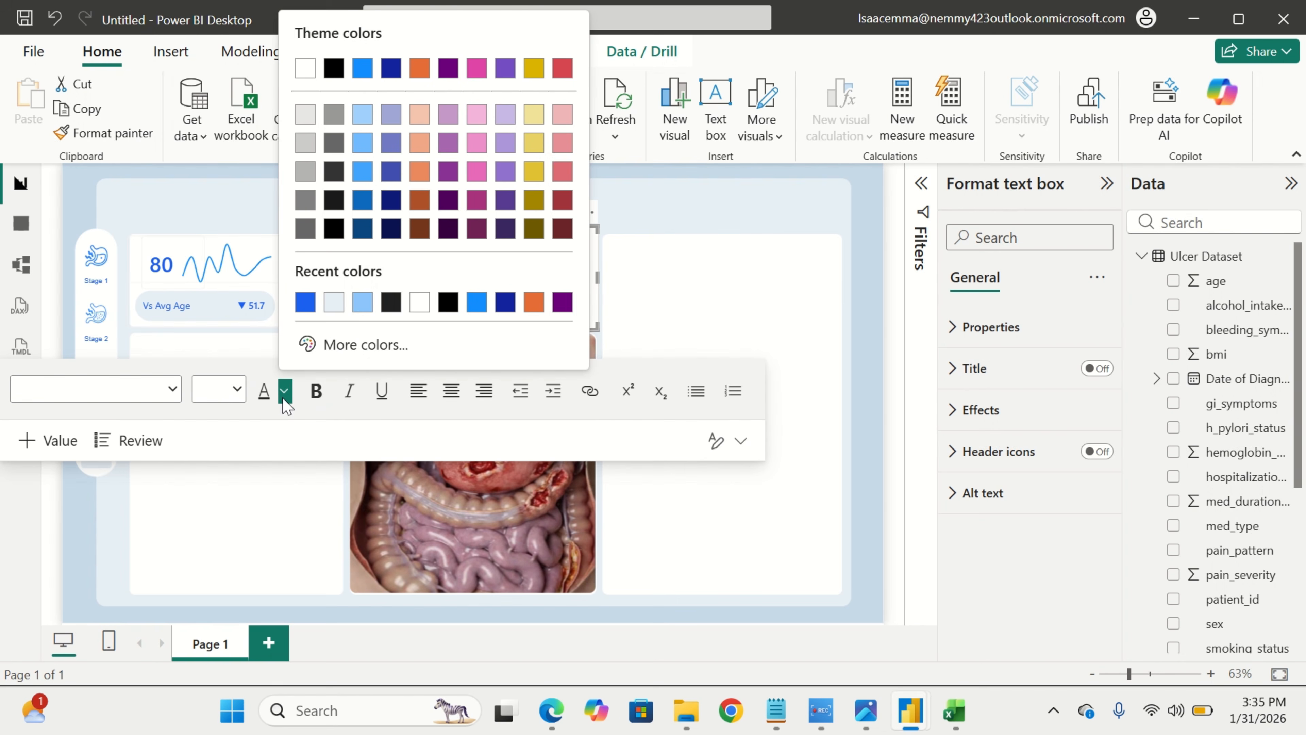
pyautogui.click(305, 304)
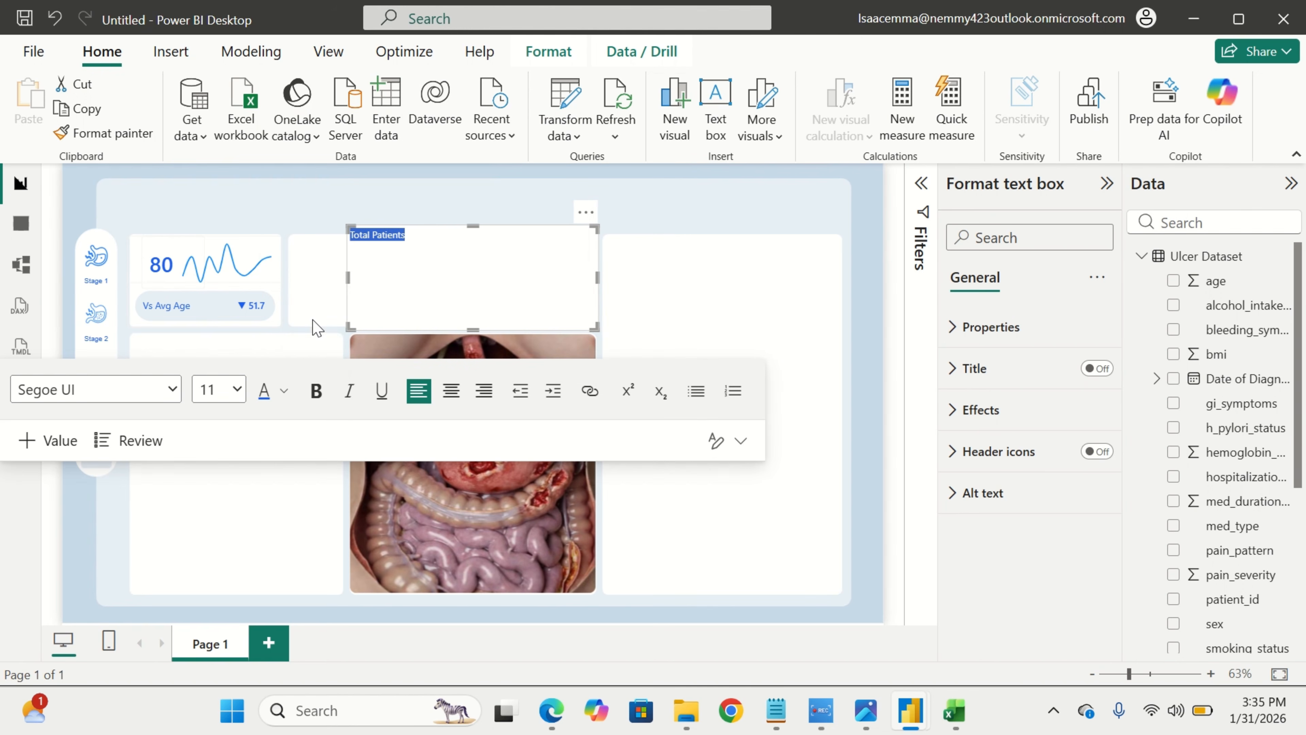
pyautogui.click(167, 397)
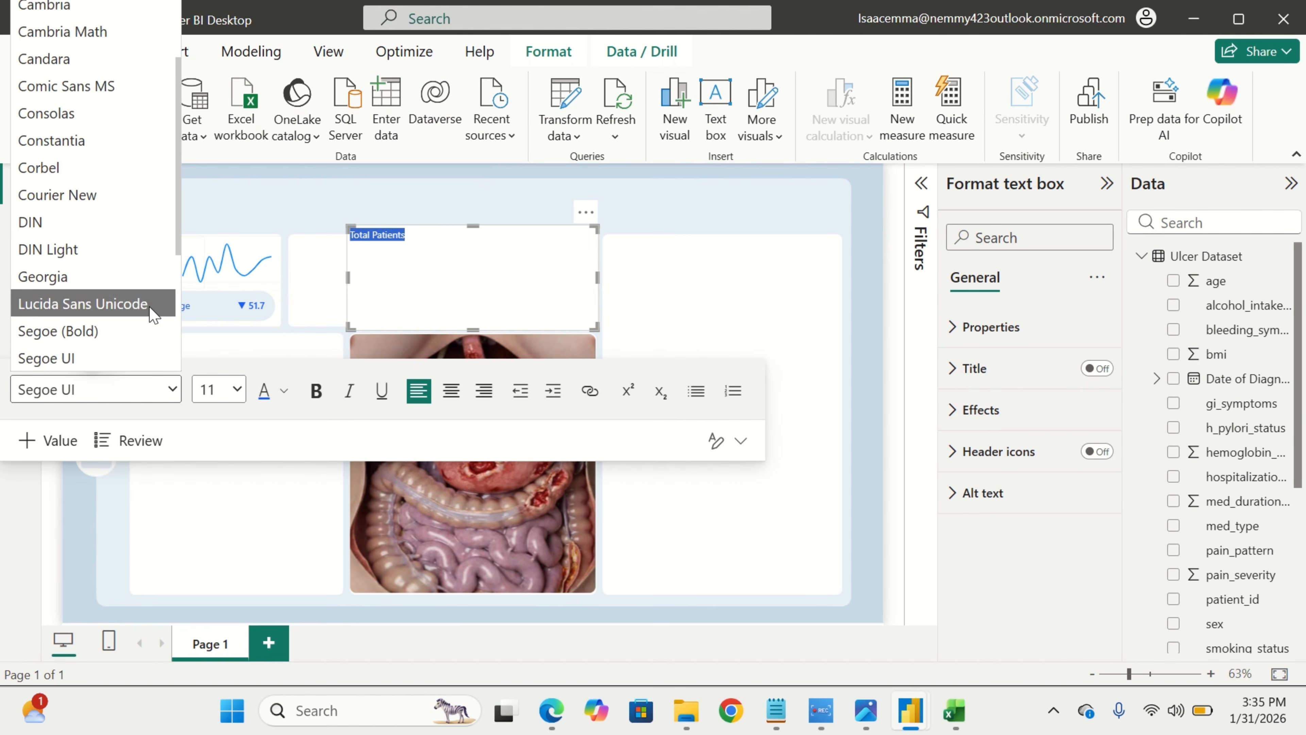
pyautogui.scroll(-3, 152, 309)
pyautogui.click(139, 199)
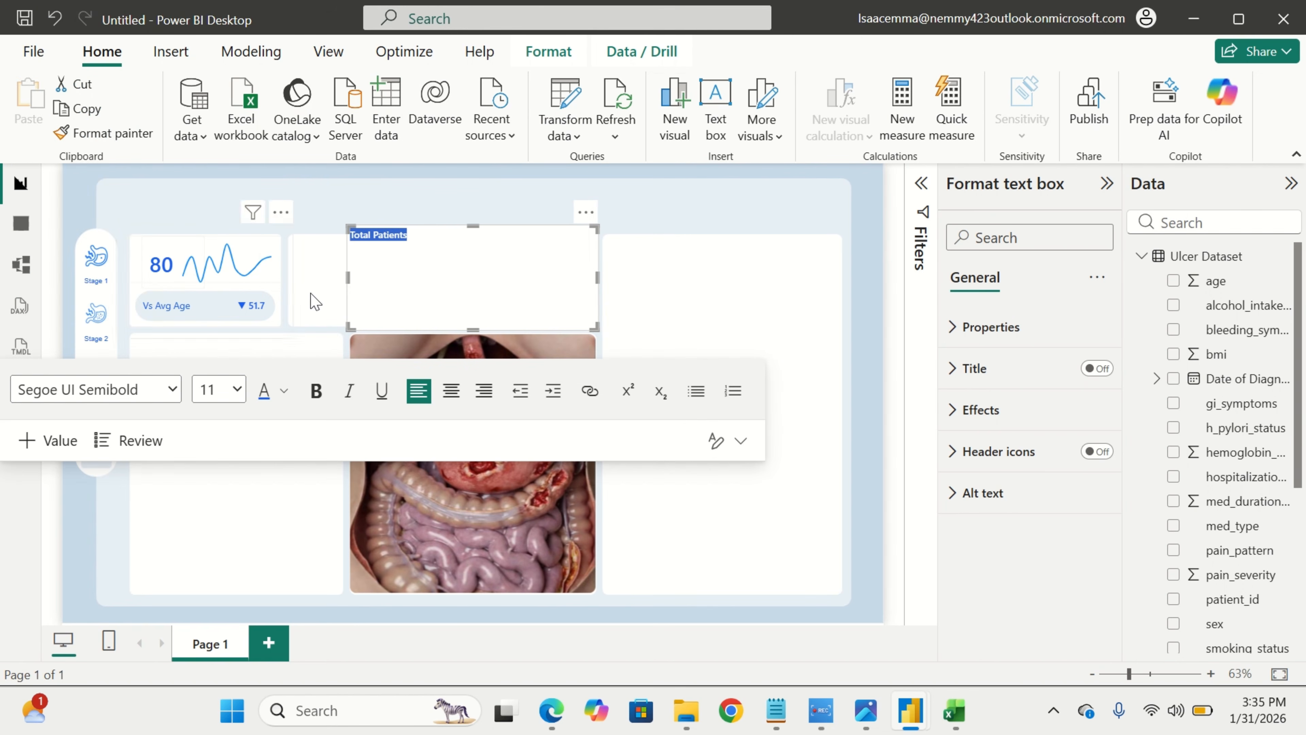
# Turn off the background of the "Total Patients" text box.
pyautogui.click(1020, 426)
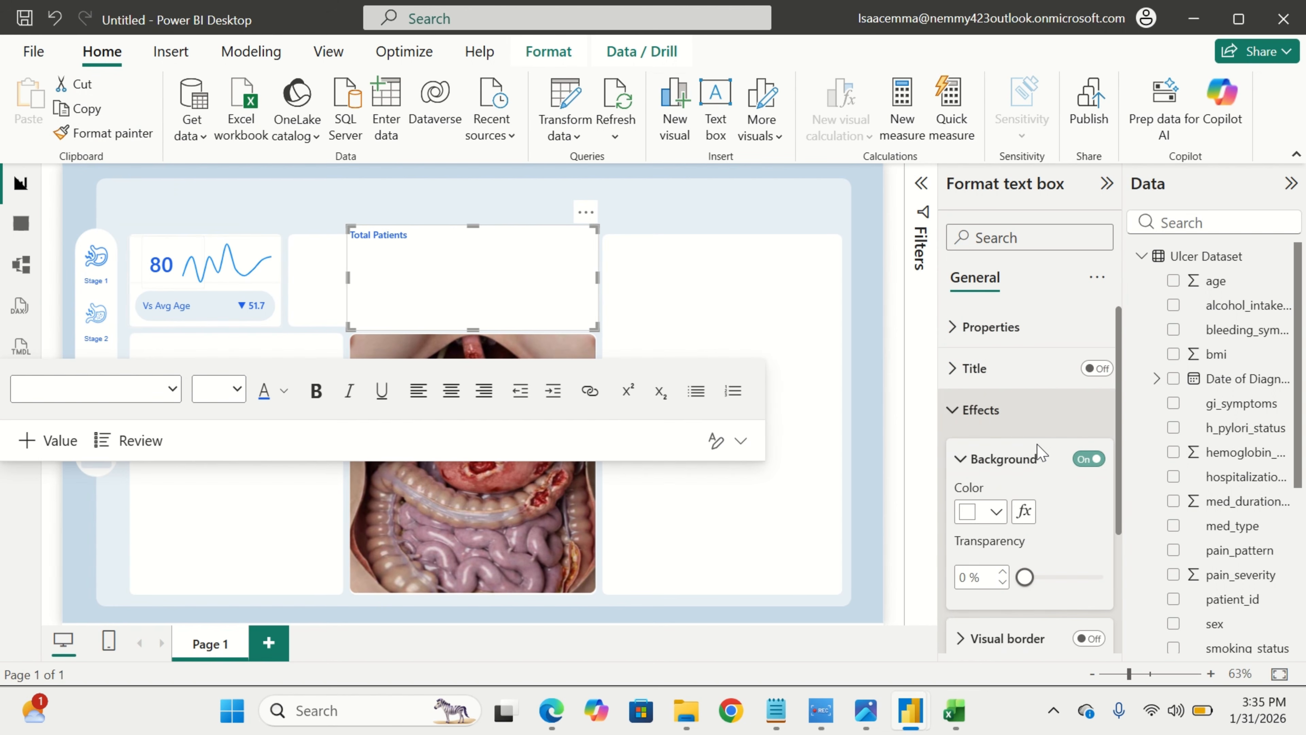
pyautogui.click(1093, 460)
pyautogui.click(1094, 460)
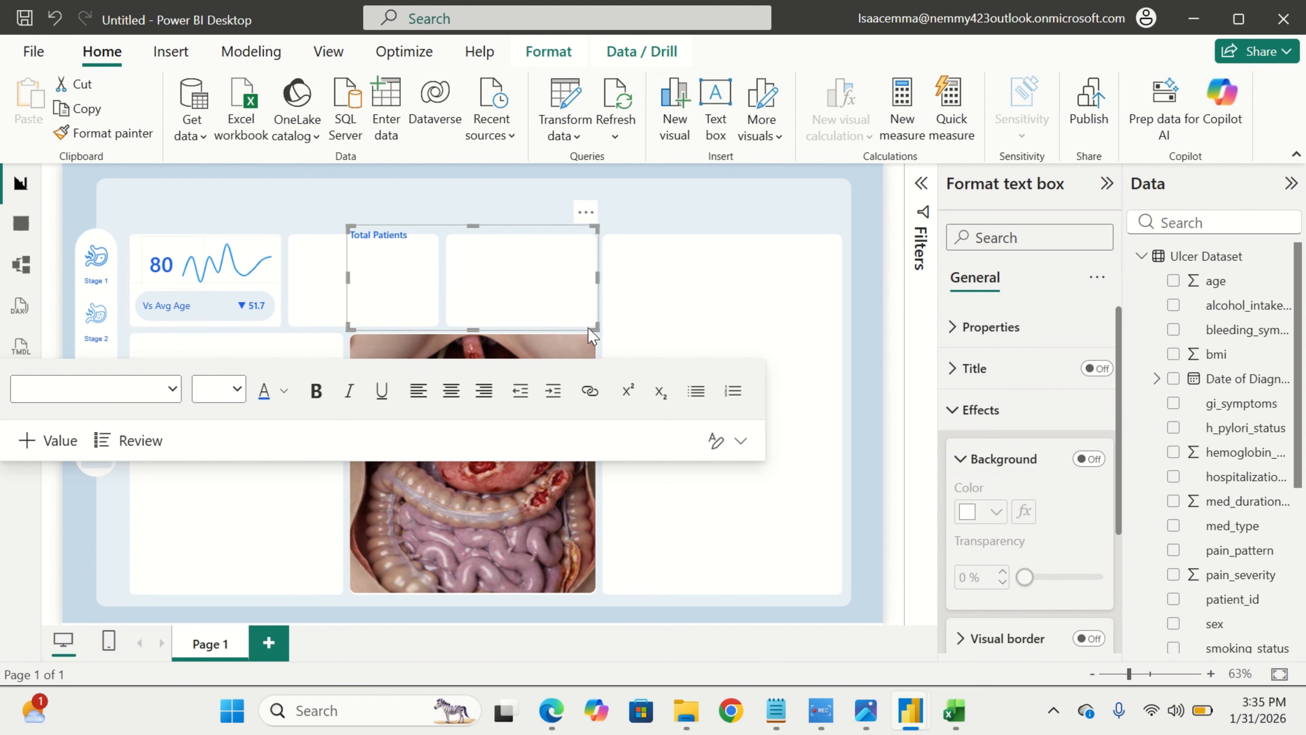
# Shrink the "Total Patients" text box and place it above the patient count in the first card.
pyautogui.moveTo(594, 325); pyautogui.dragTo(218, 276)
pyautogui.click(452, 248)
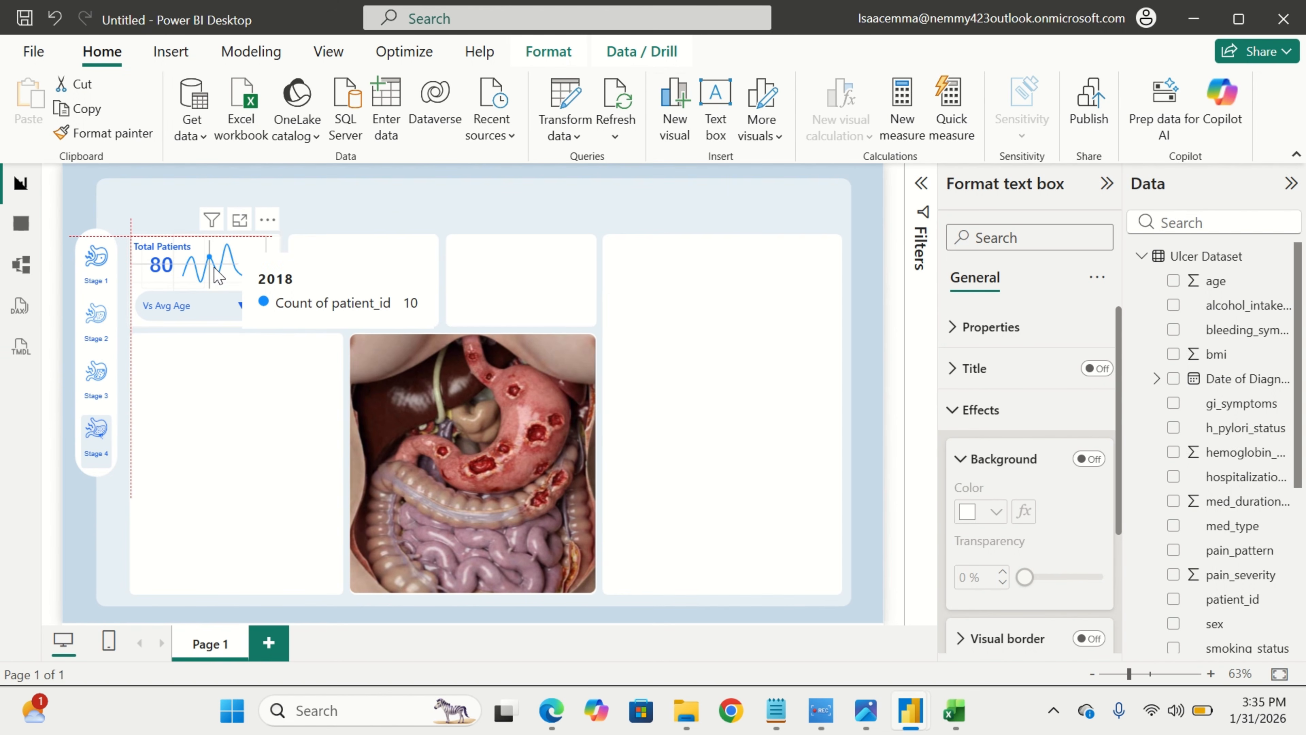
pyautogui.moveTo(214, 268); pyautogui.dragTo(219, 269)
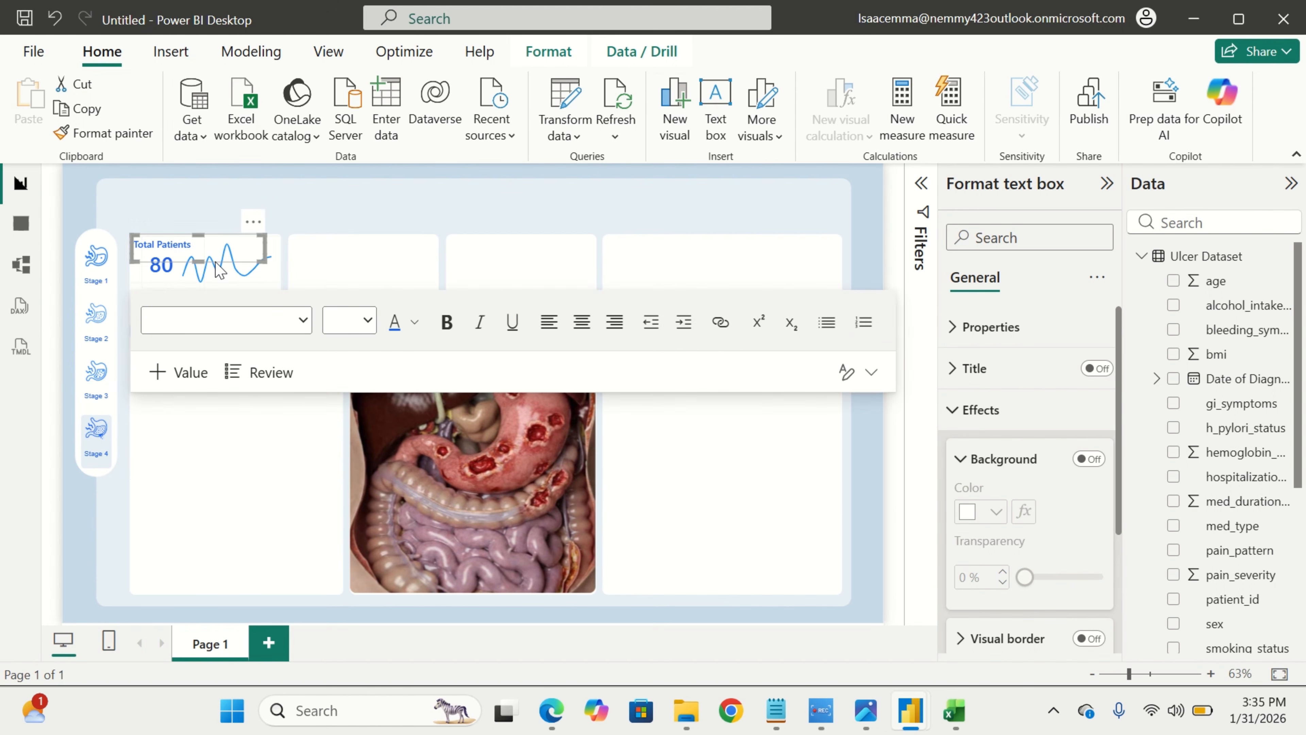
pyautogui.click(339, 201)
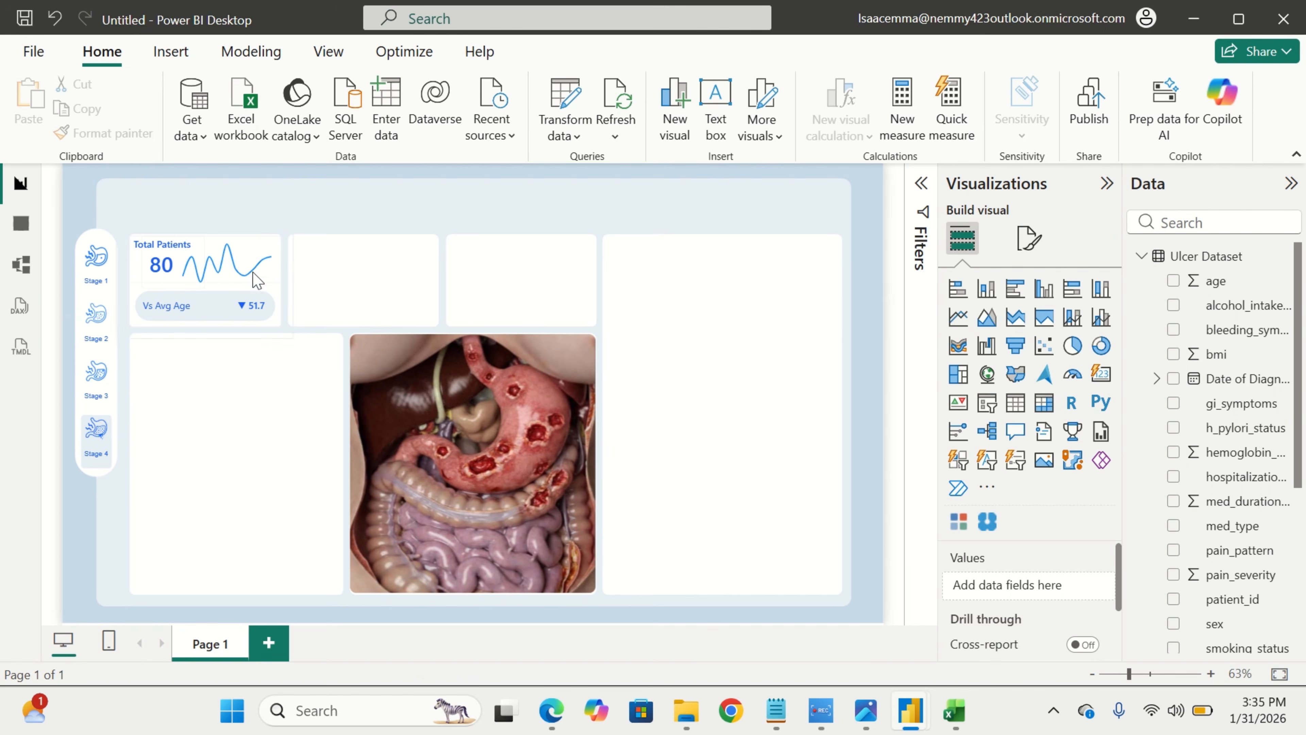
# Try shifting the patient count visual slightly left under the "Total Patients" label and open its general formatting options.
pyautogui.click(160, 287)
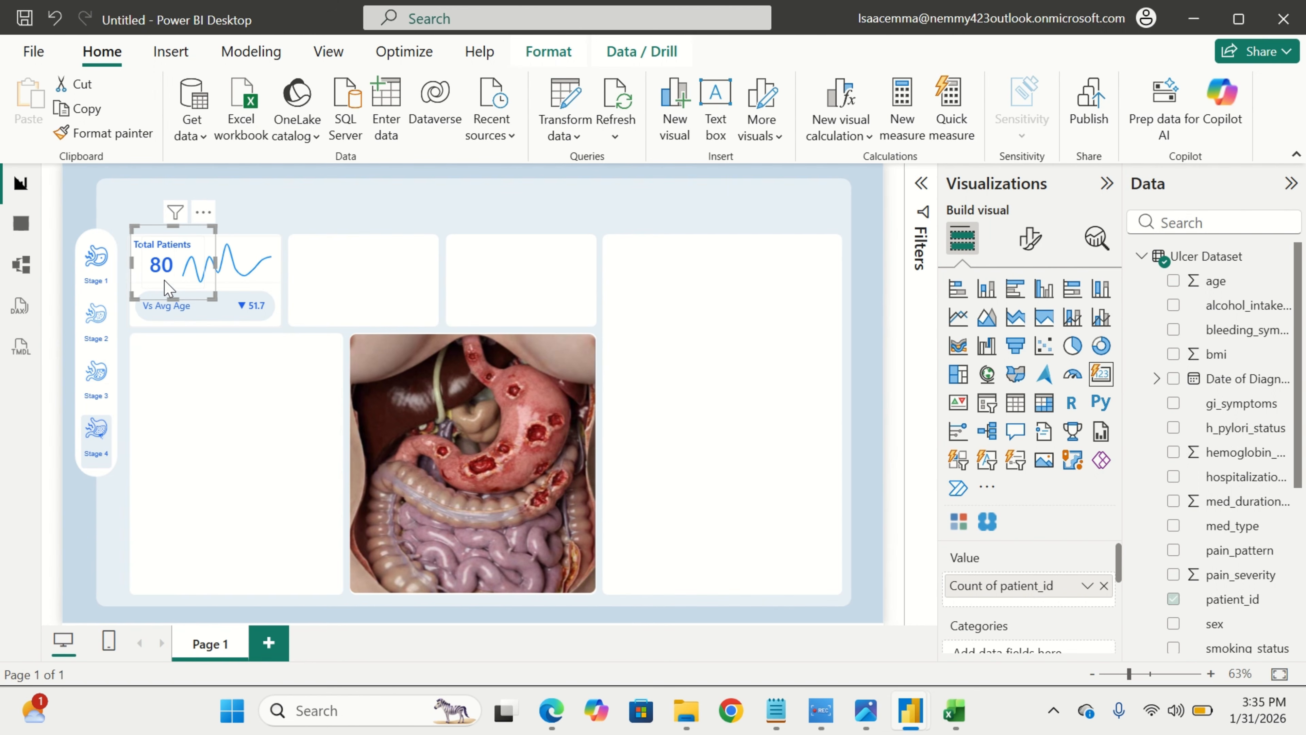
pyautogui.moveTo(170, 275); pyautogui.dragTo(163, 281)
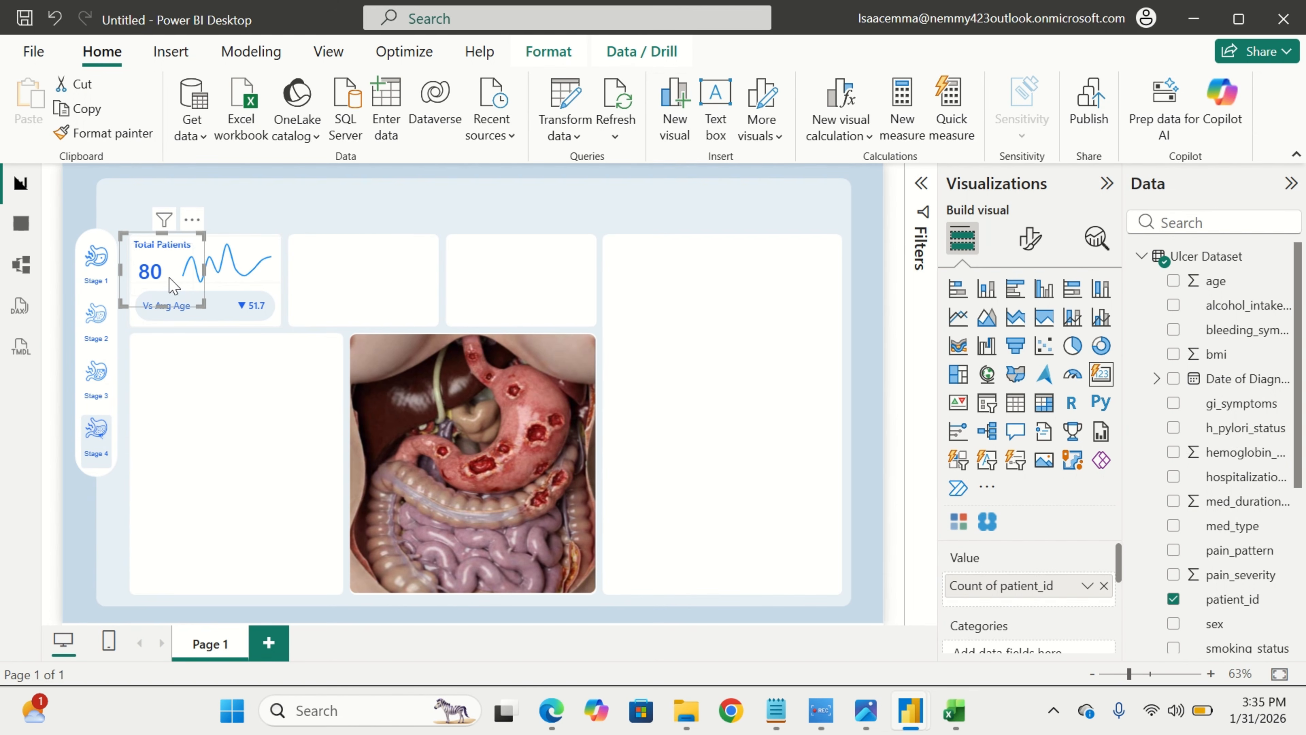
pyautogui.click(427, 262)
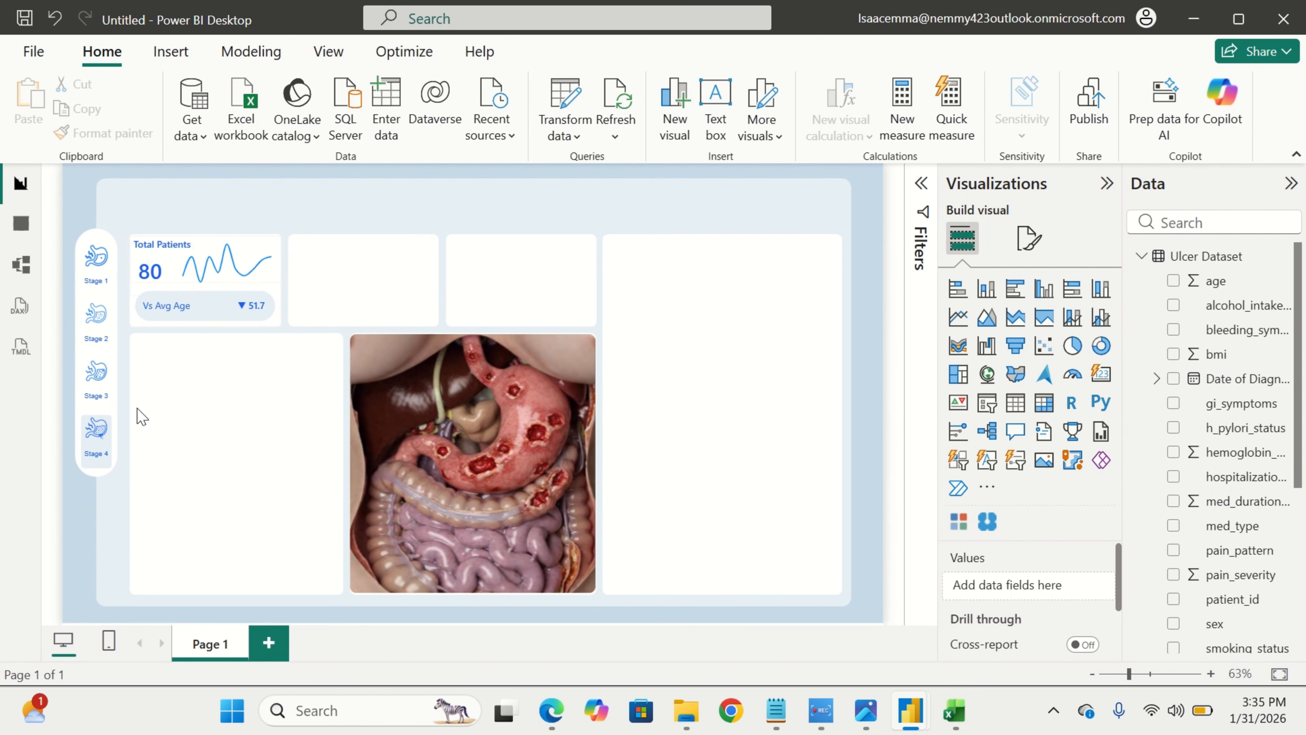
pyautogui.click(175, 275)
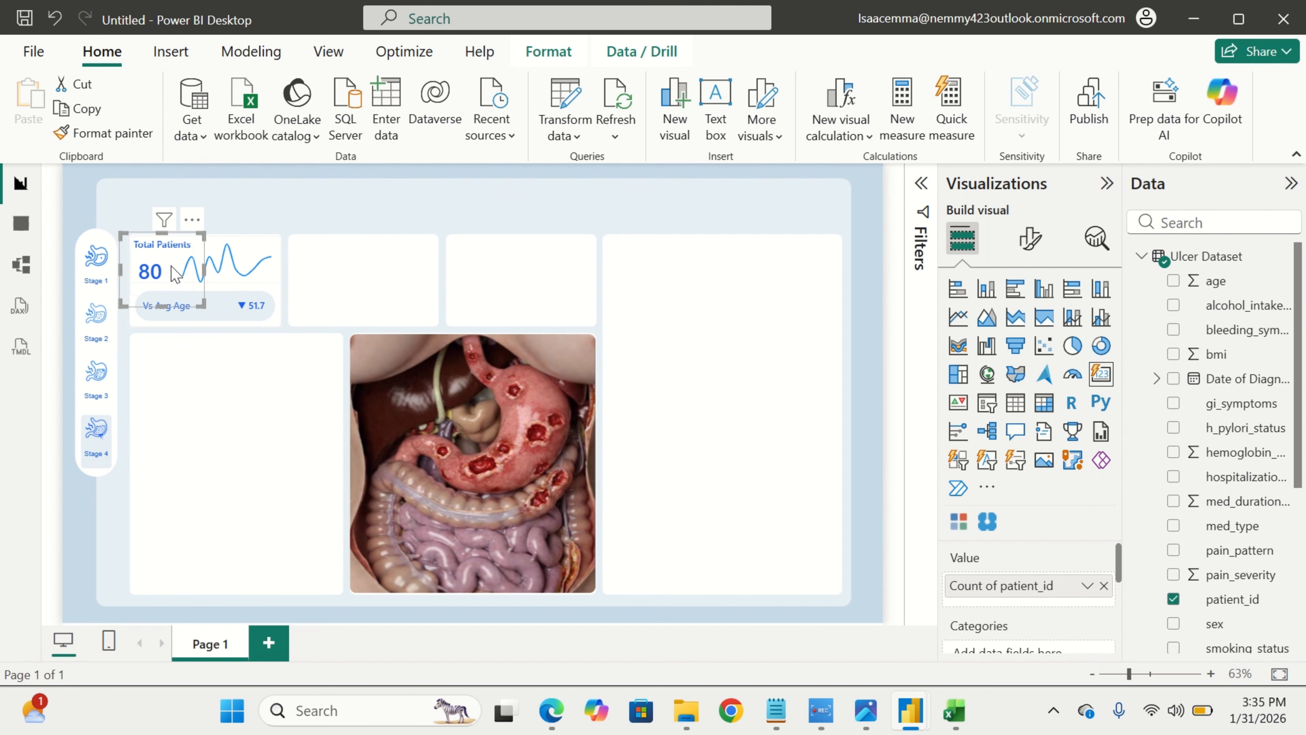
pyautogui.moveTo(176, 276); pyautogui.dragTo(180, 269)
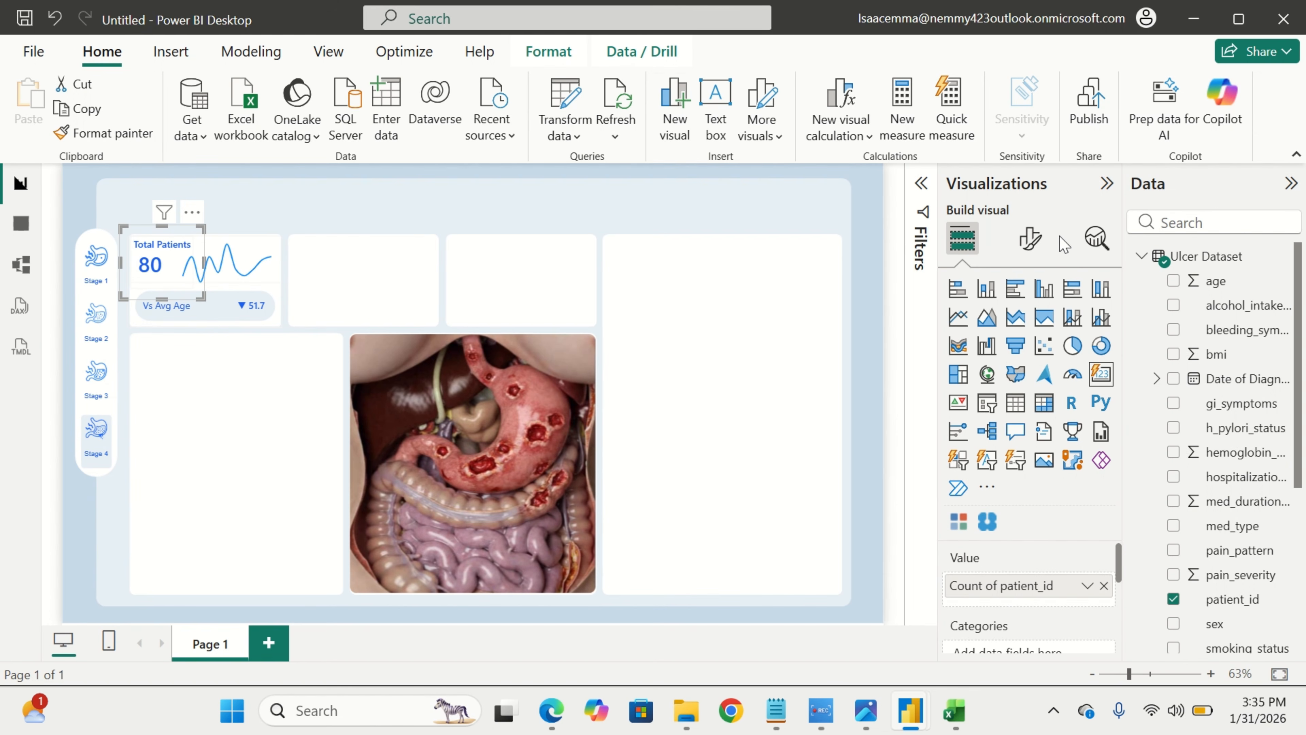
pyautogui.click(1034, 240)
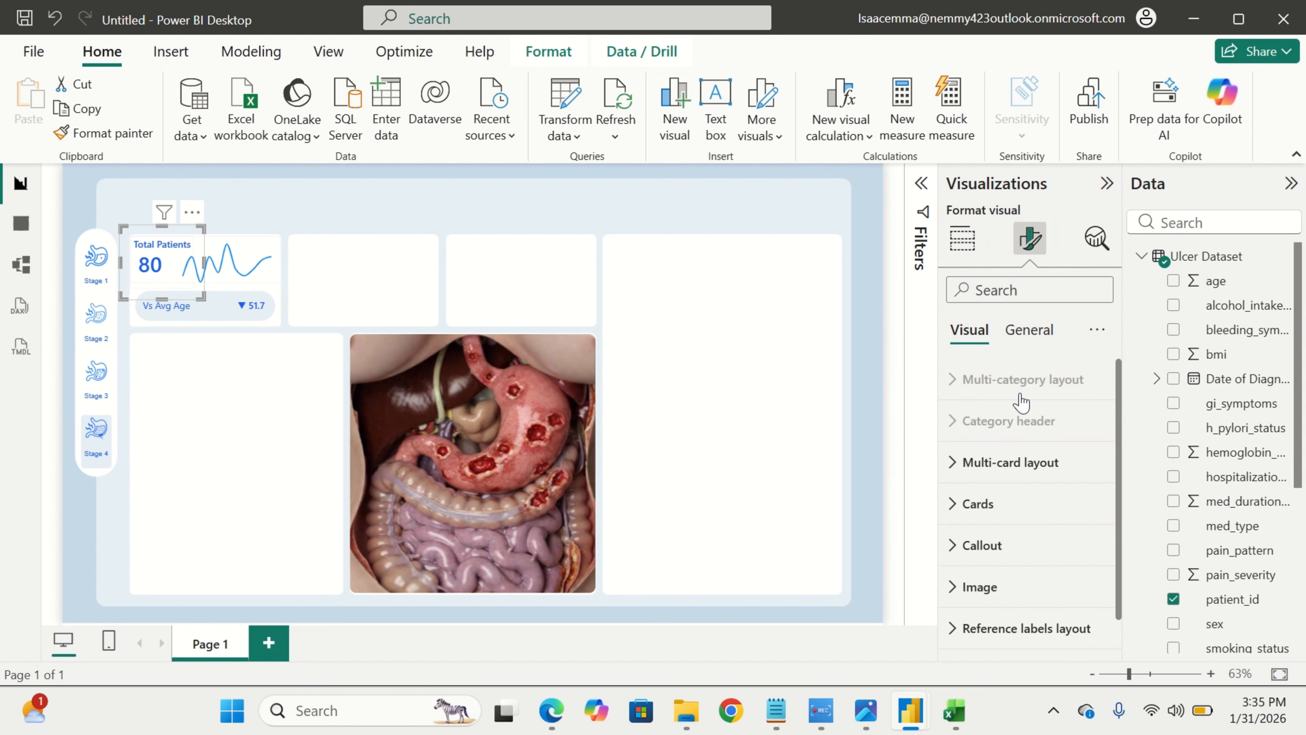
pyautogui.click(1037, 330)
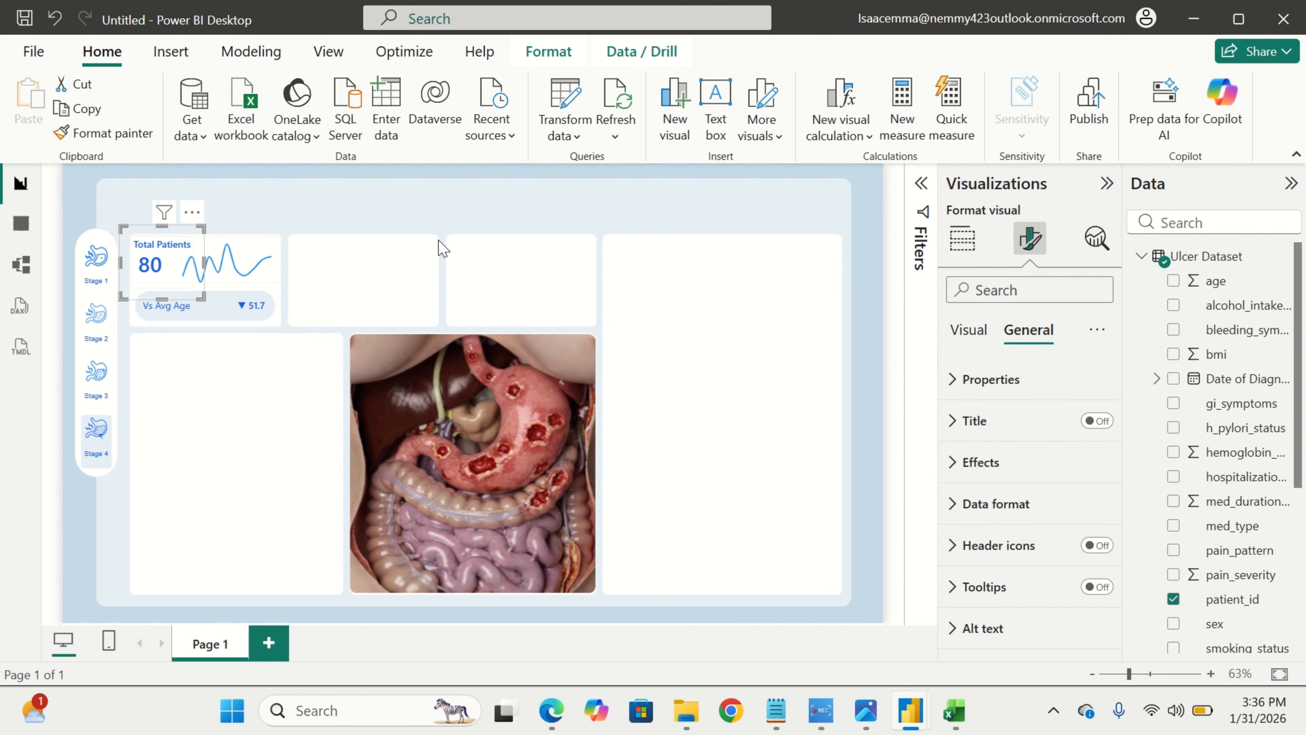
# Narrow the line chart from its left edge and shift the patient count back to the right beside it.
pyautogui.click(206, 265)
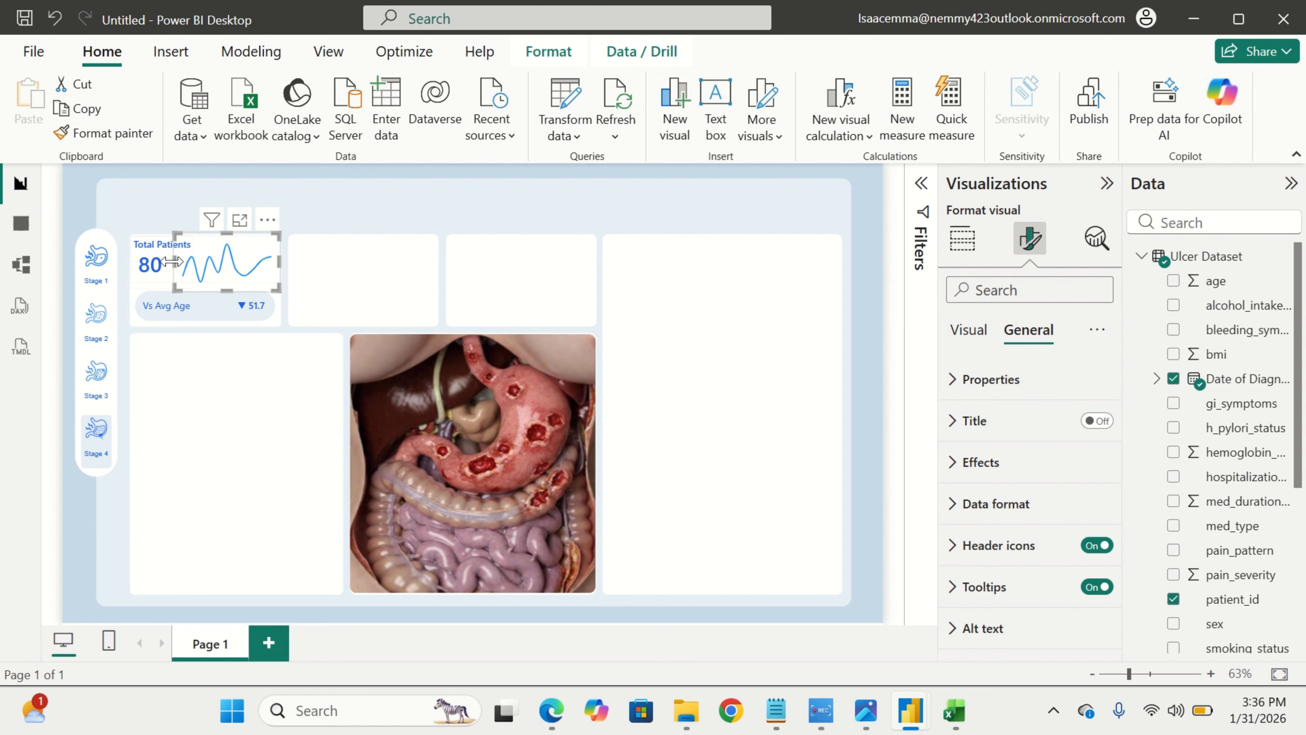
pyautogui.moveTo(171, 261); pyautogui.dragTo(182, 276)
pyautogui.click(323, 257)
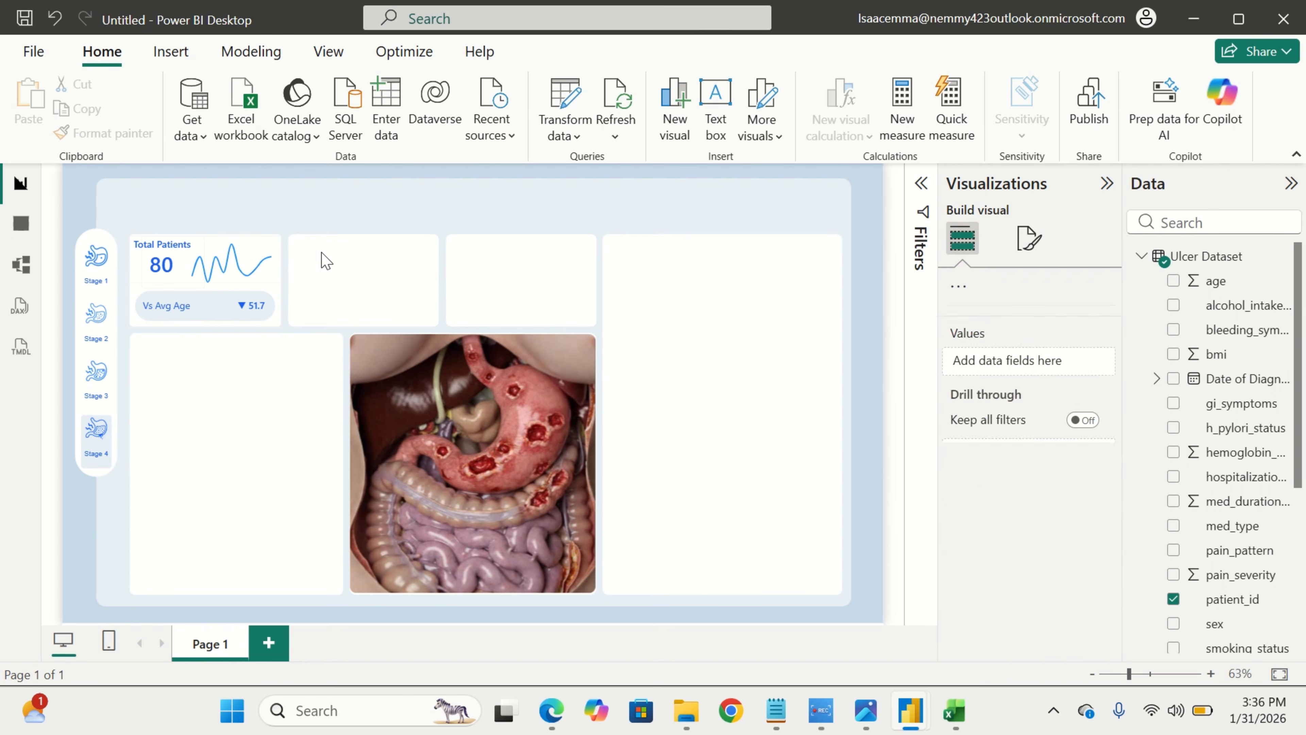
# Nudge the "Total Patients" text box slightly upward in the first card and place the cursor in its text.
pyautogui.click(194, 261)
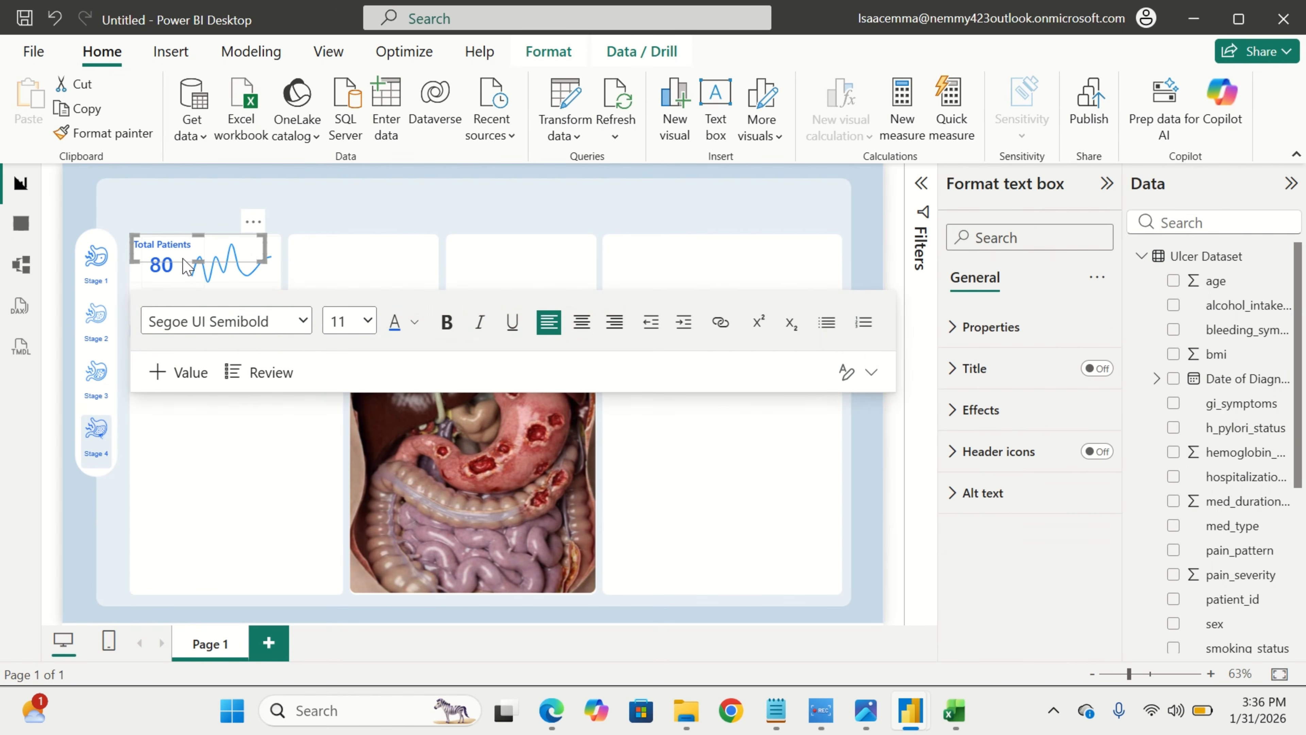
pyautogui.click(180, 261)
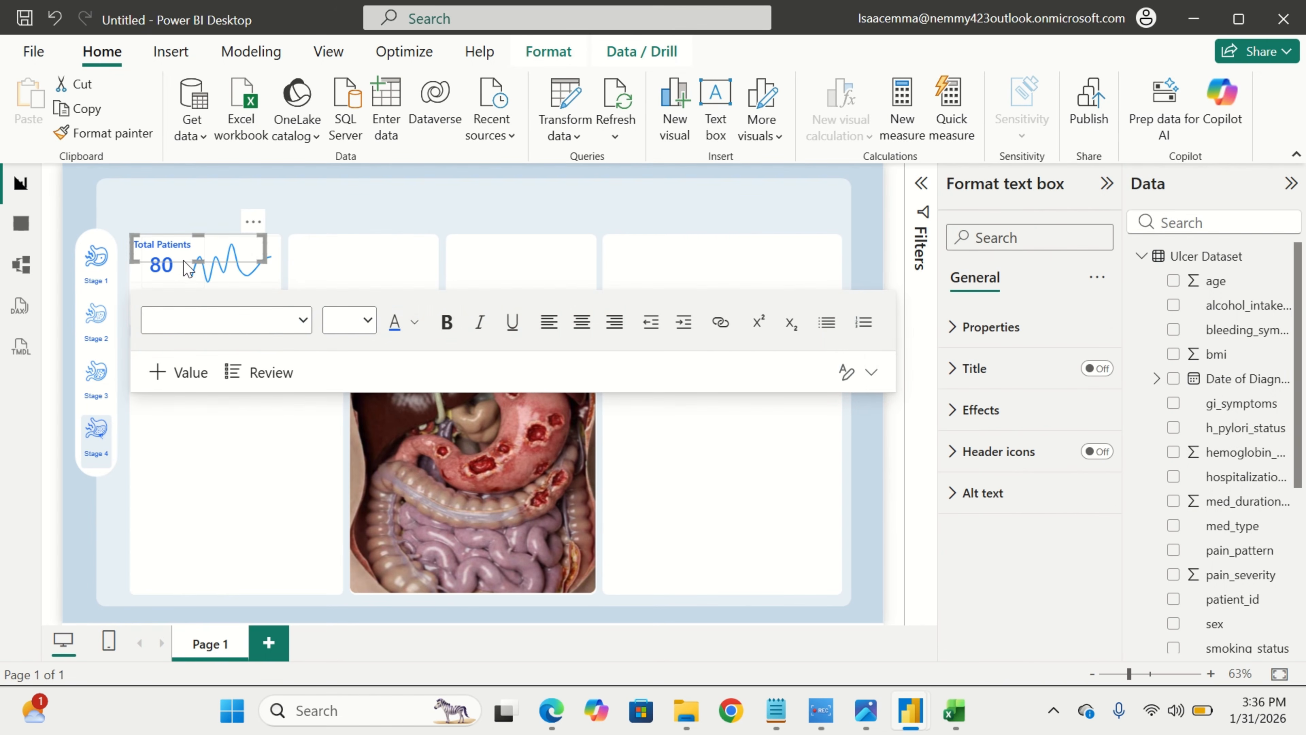
pyautogui.moveTo(187, 268); pyautogui.dragTo(192, 267)
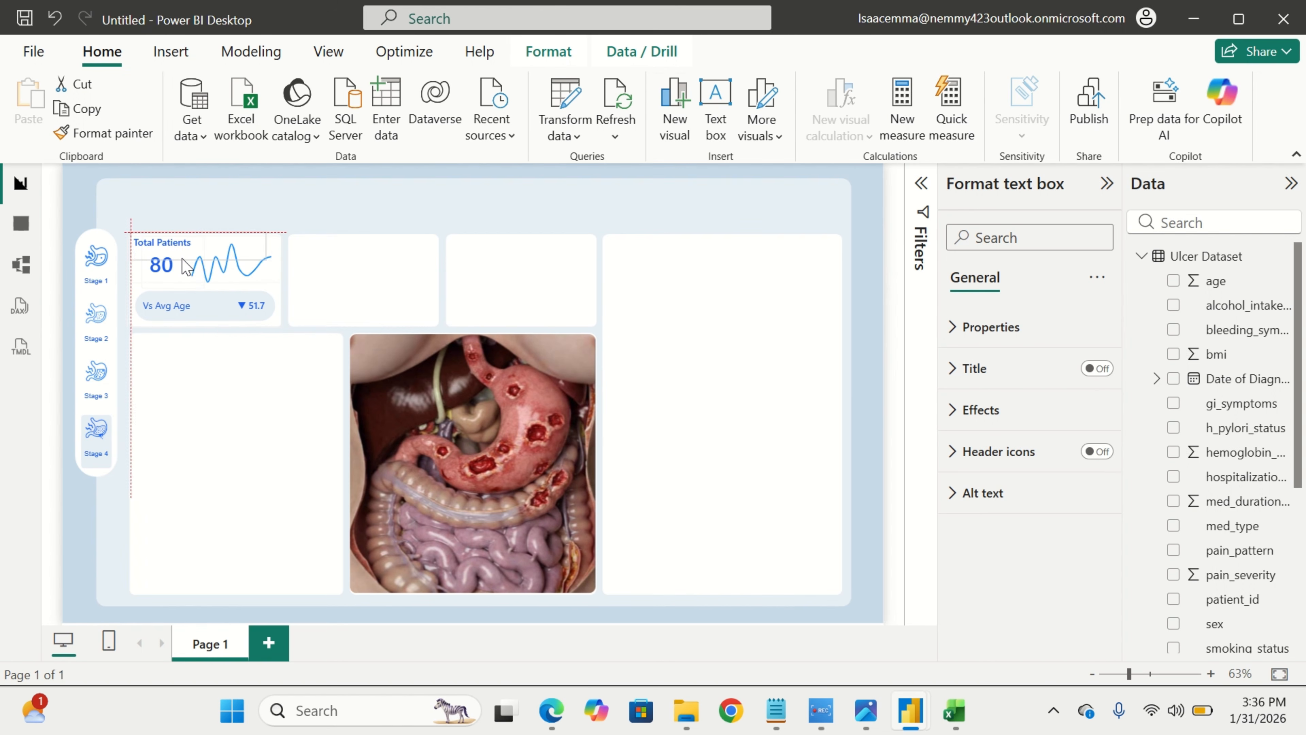
pyautogui.moveTo(188, 266); pyautogui.dragTo(184, 266)
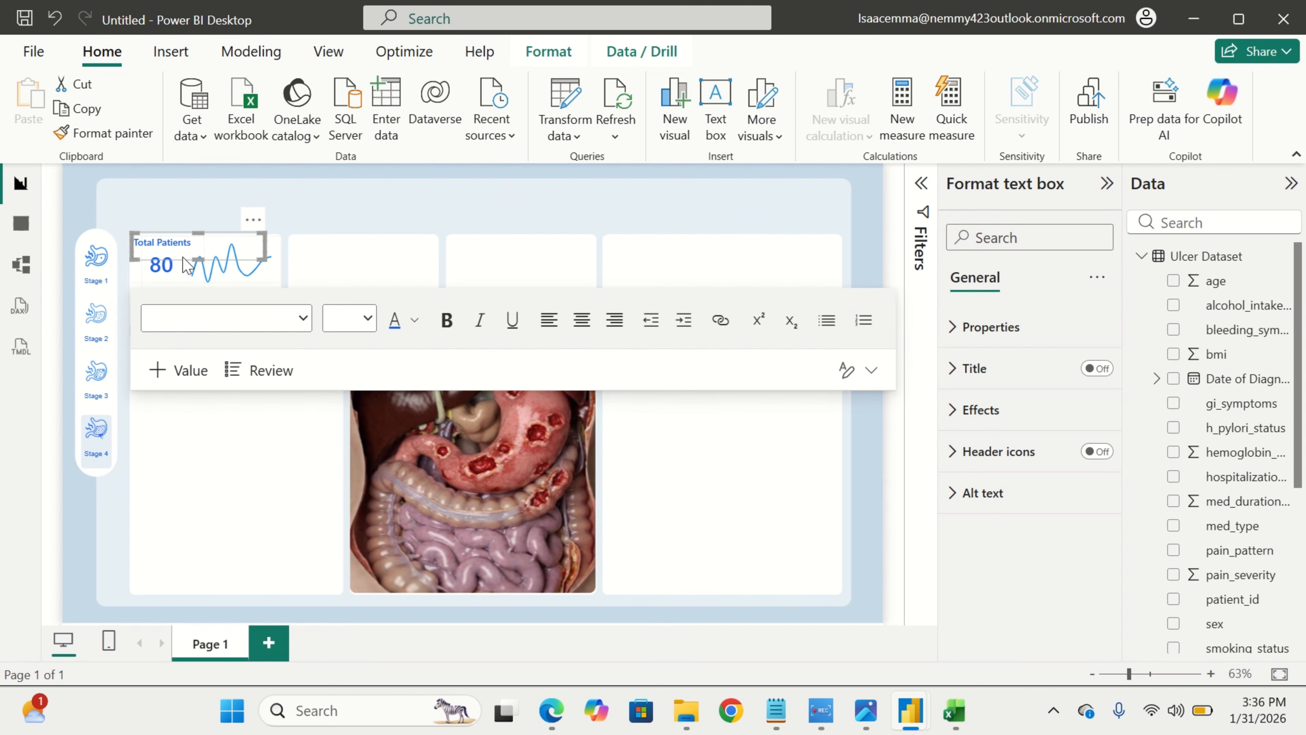
pyautogui.click(144, 243)
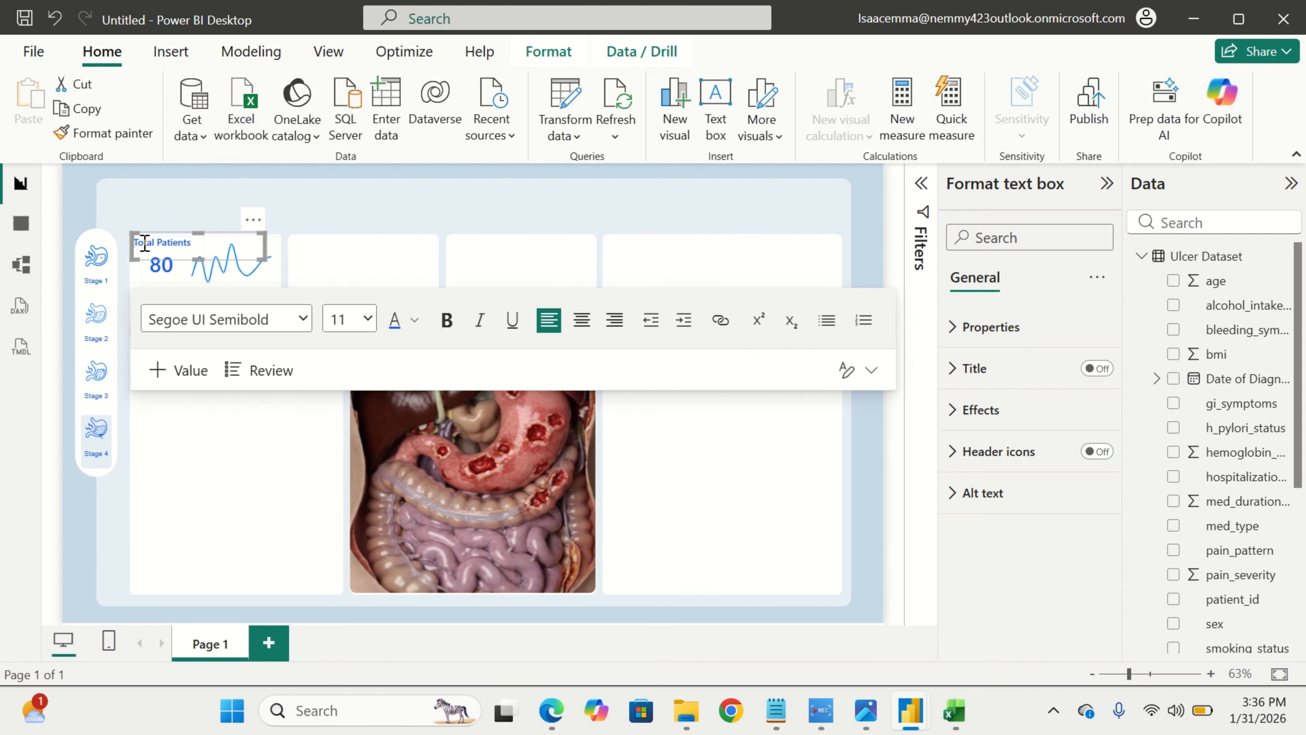
# Adjust the spacing before the "Total Patients" text inside its text box in the first card.
pyautogui.click(156, 211)
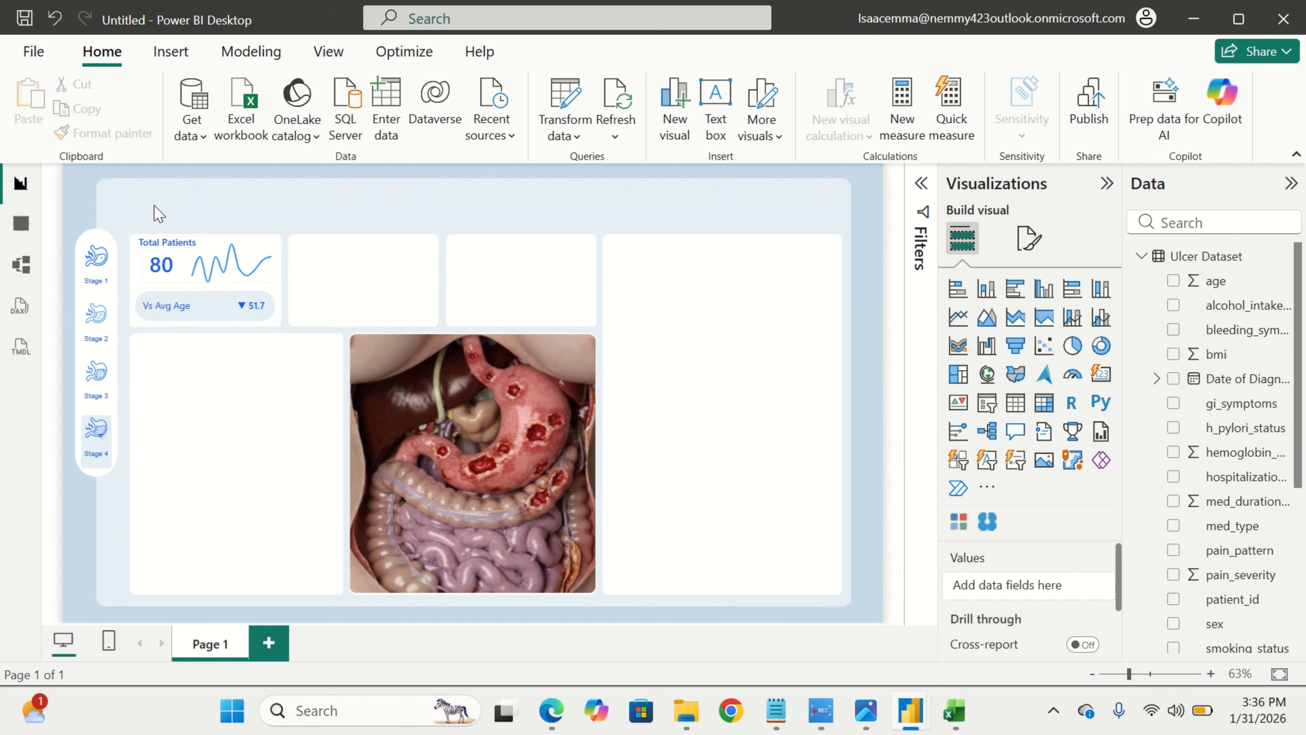
pyautogui.click(140, 248)
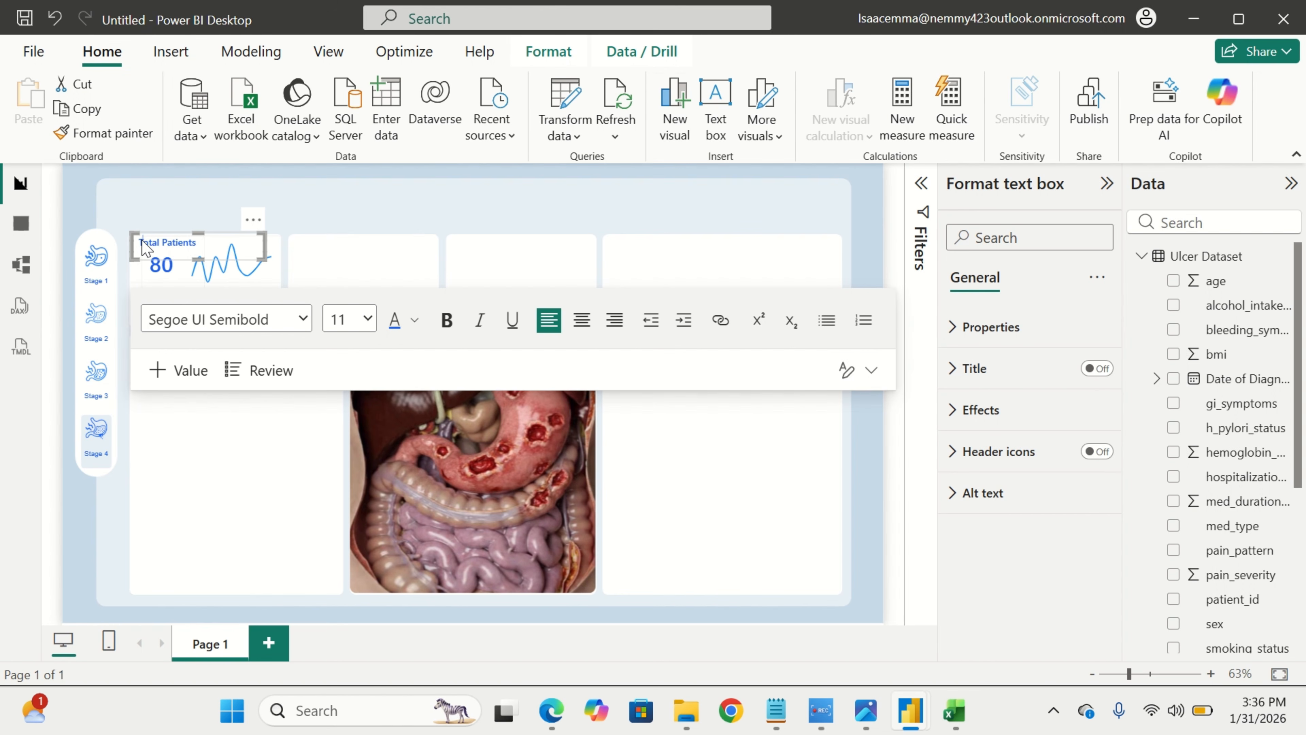
pyautogui.click(202, 200)
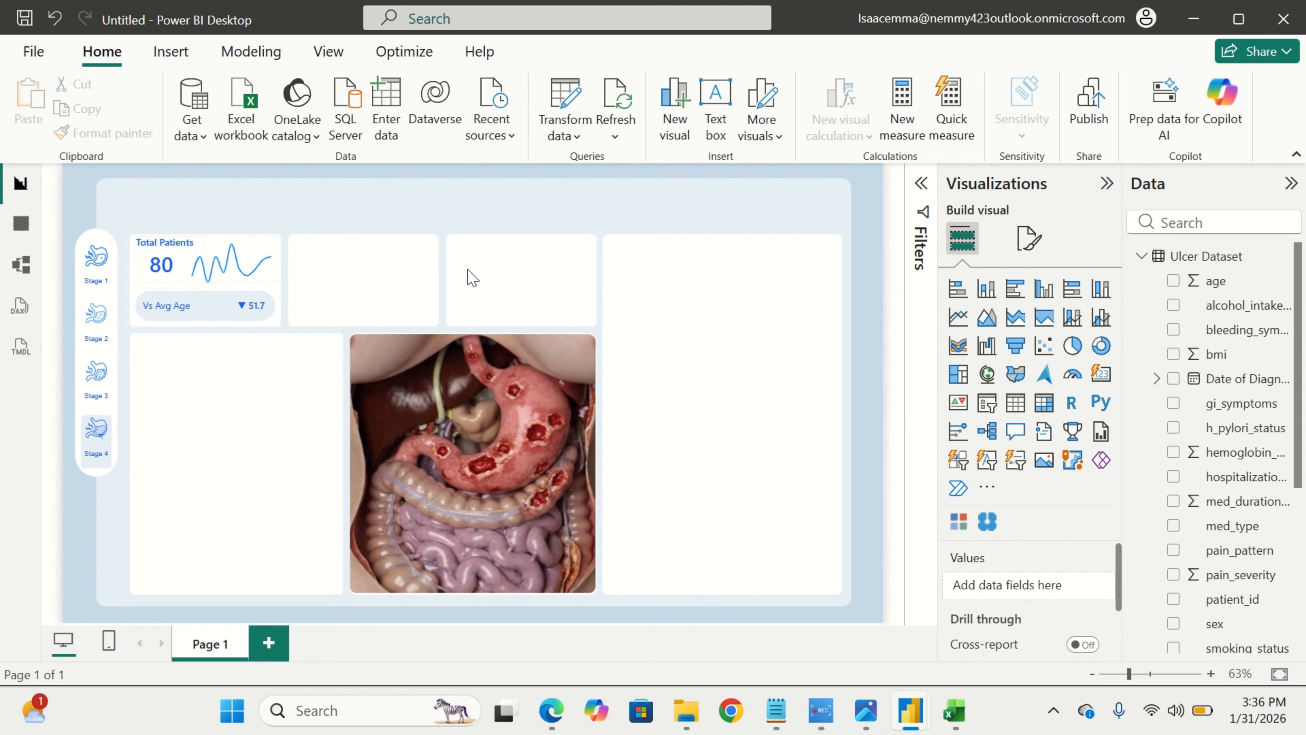
# Select the patient count visual in the first card and search its formatting options for "back".
pyautogui.click(229, 259)
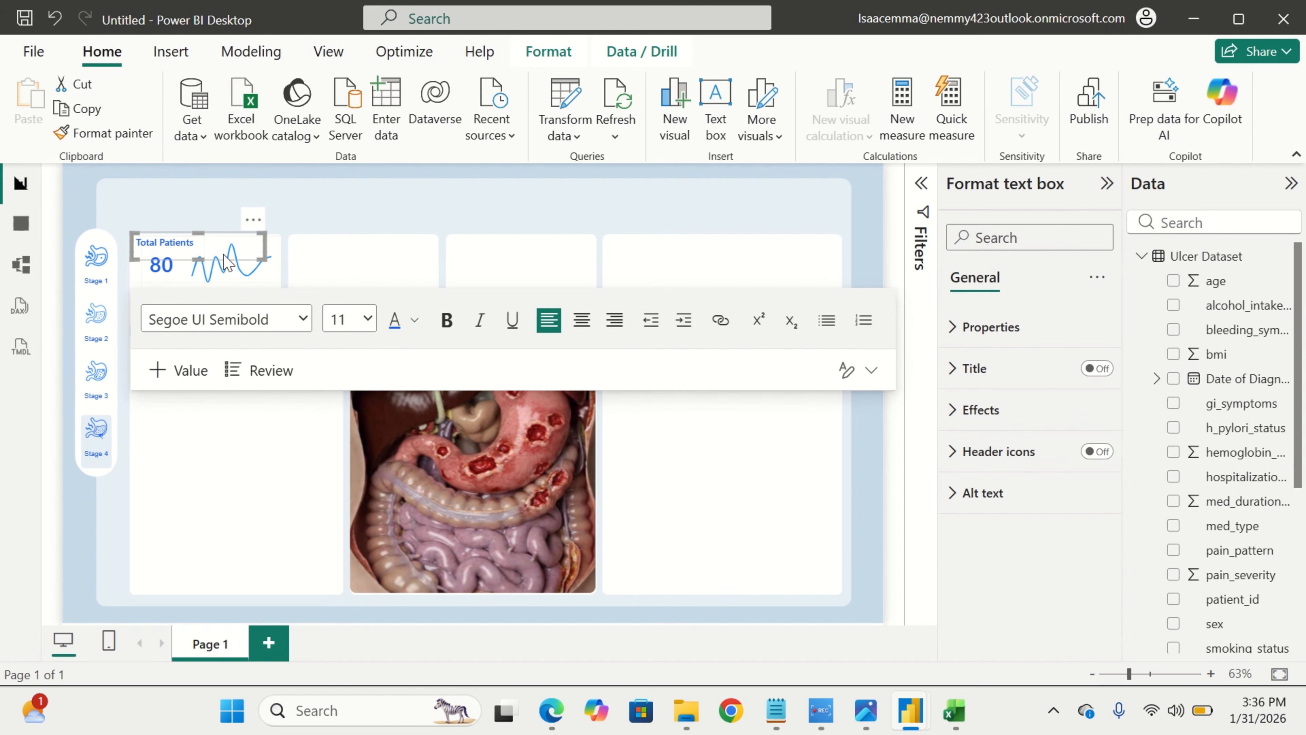
pyautogui.click(189, 278)
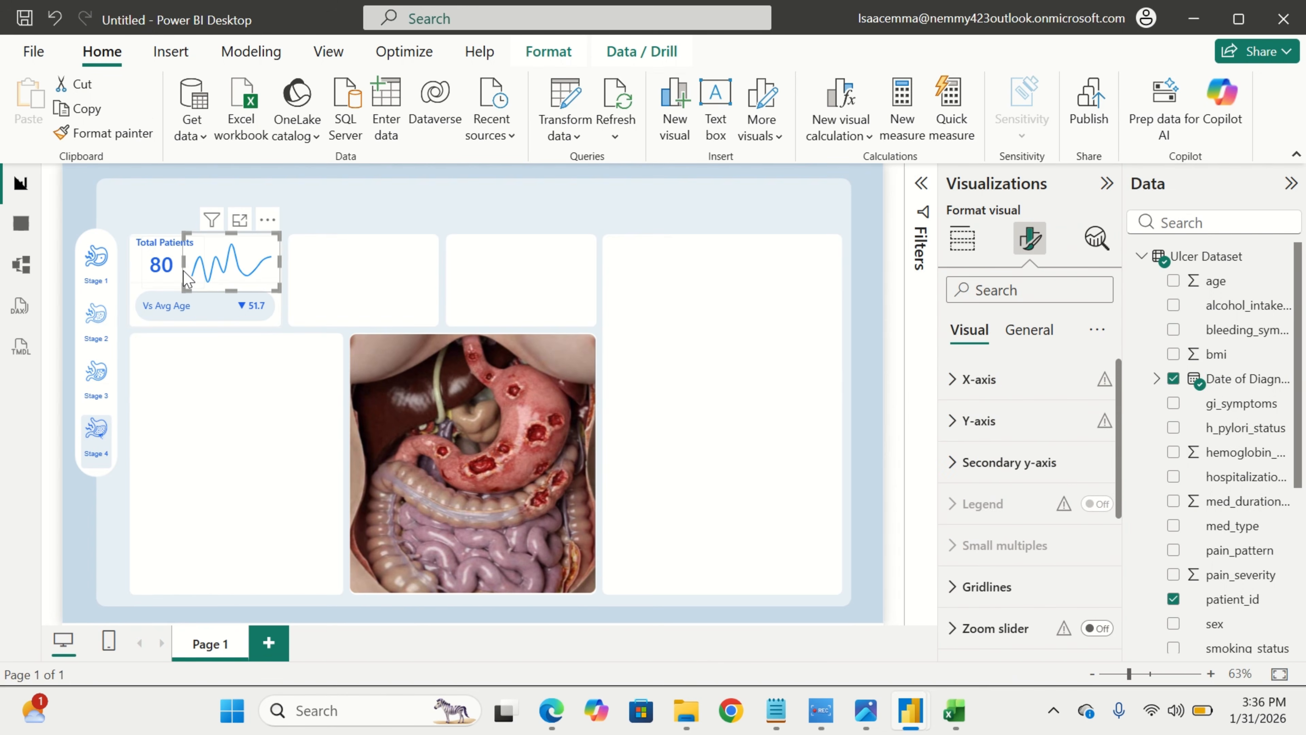
pyautogui.click(171, 282)
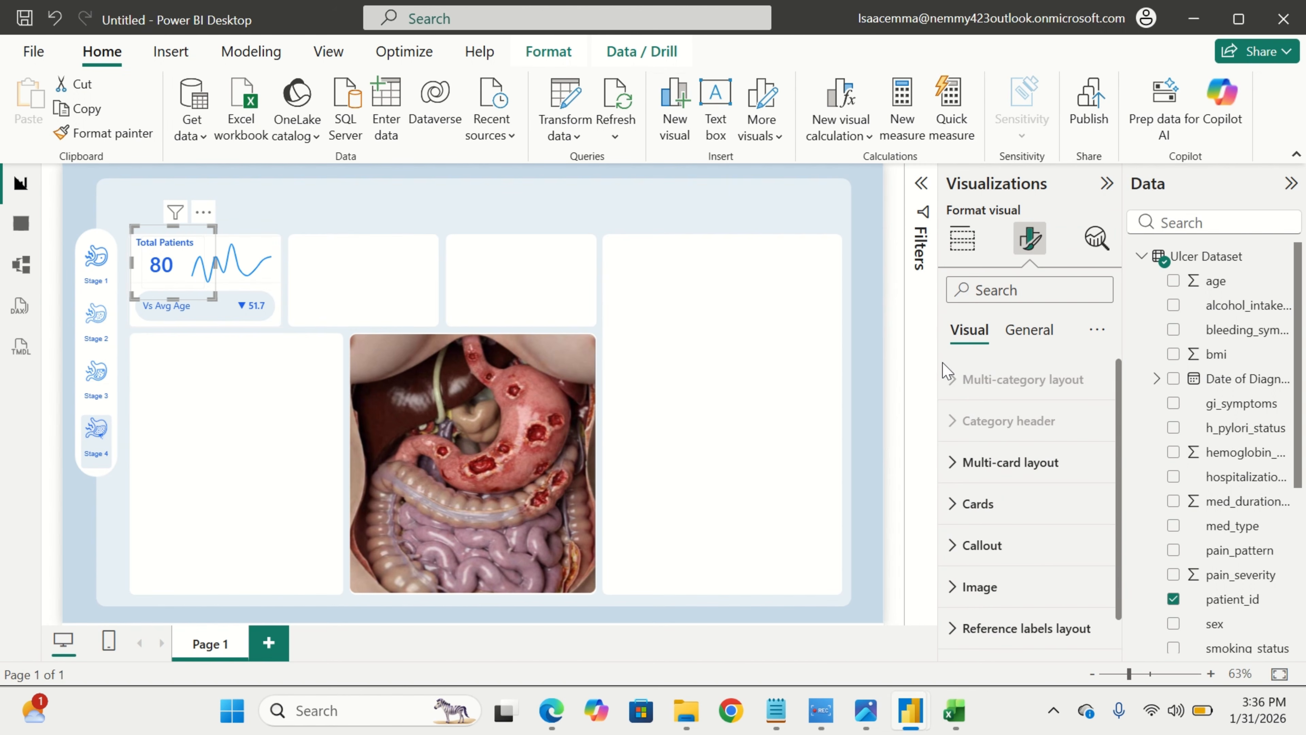
pyautogui.click(1008, 291)
pyautogui.write('back')
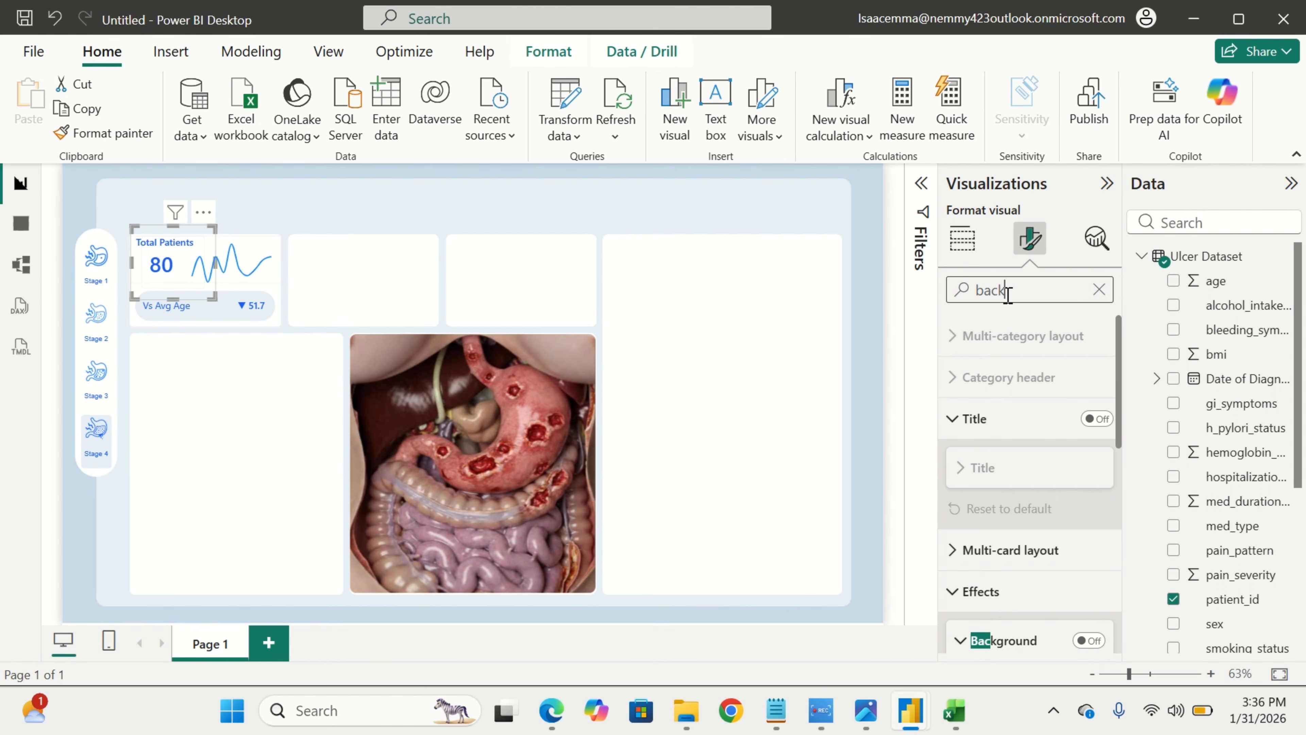
pyautogui.click(1099, 290)
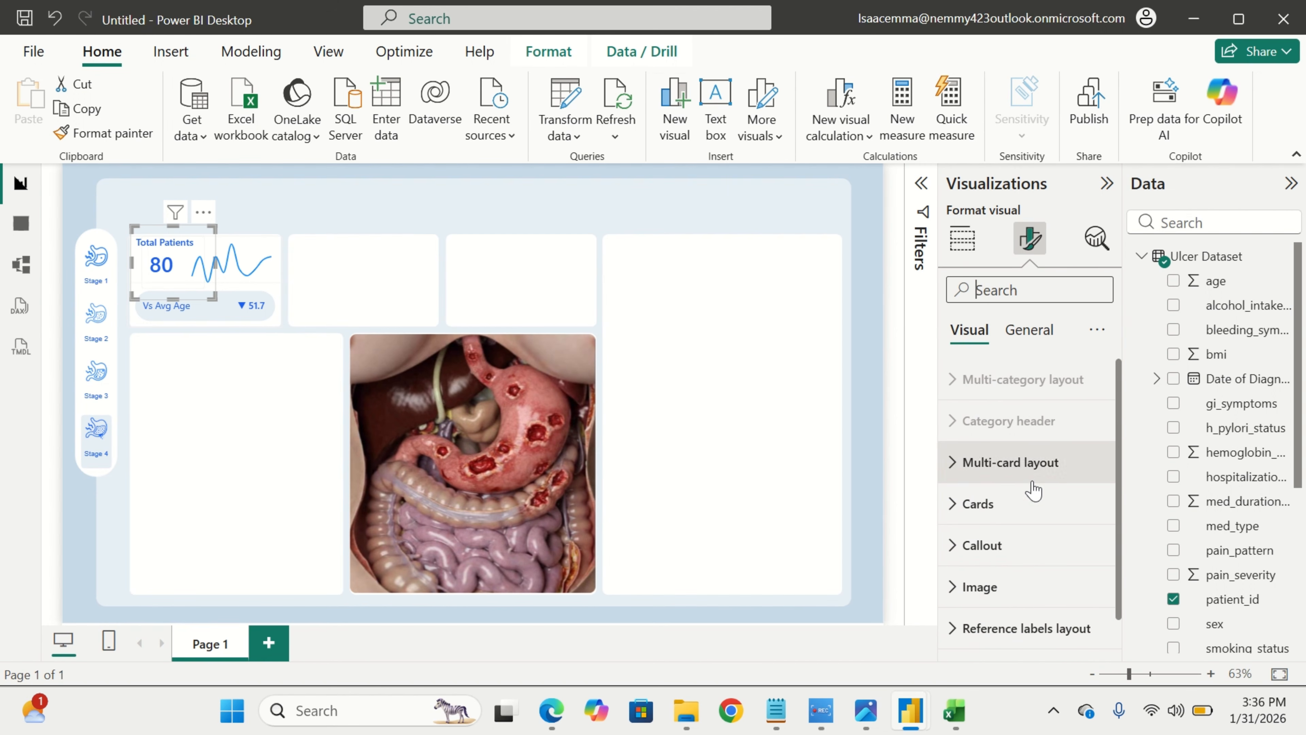
# Turn off the divider in the cards formatting of the patient count visual.
pyautogui.click(1032, 502)
pyautogui.scroll(-8, 1032, 505)
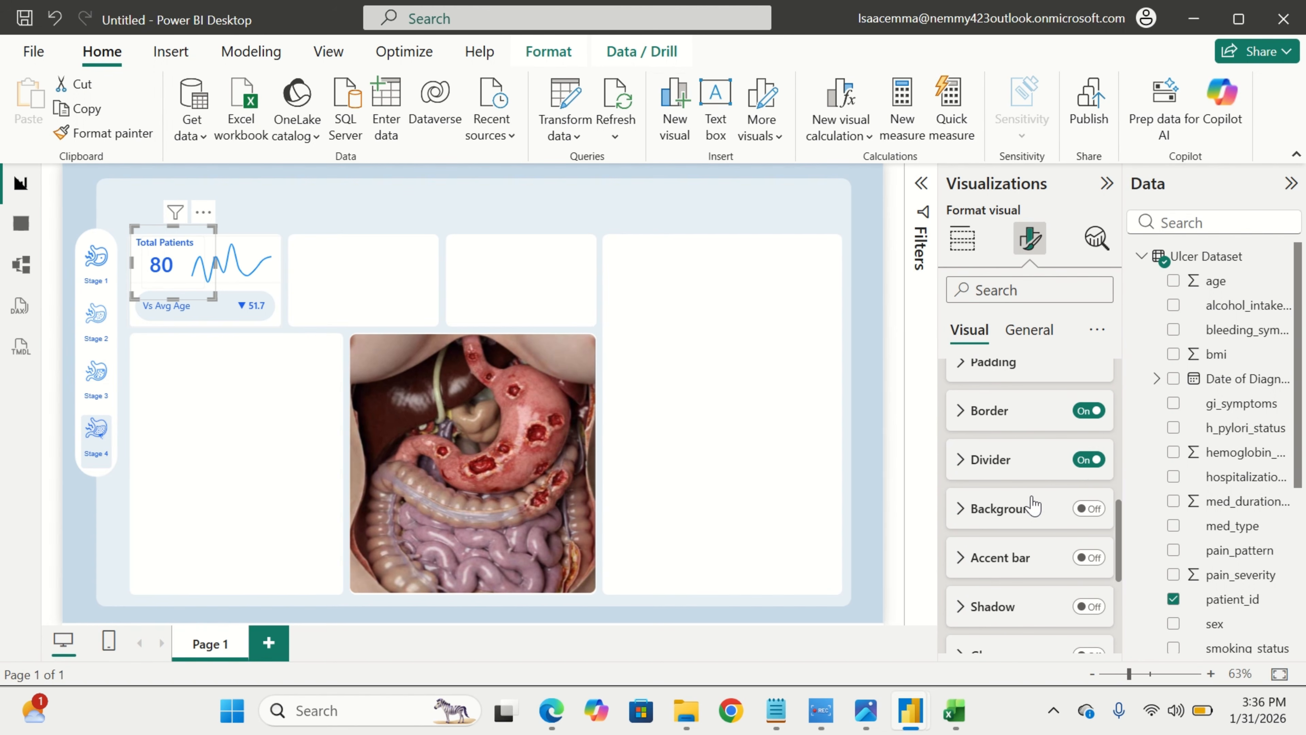
pyautogui.click(1082, 460)
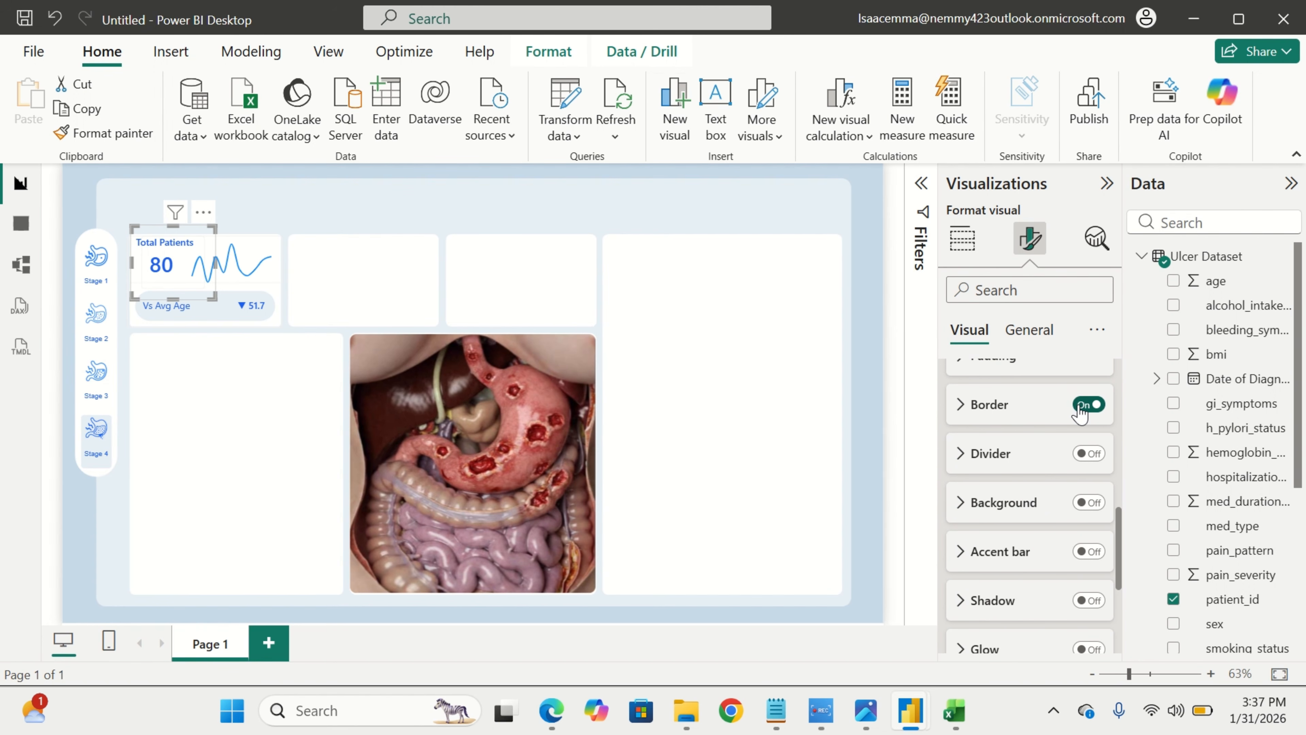
pyautogui.click(229, 392)
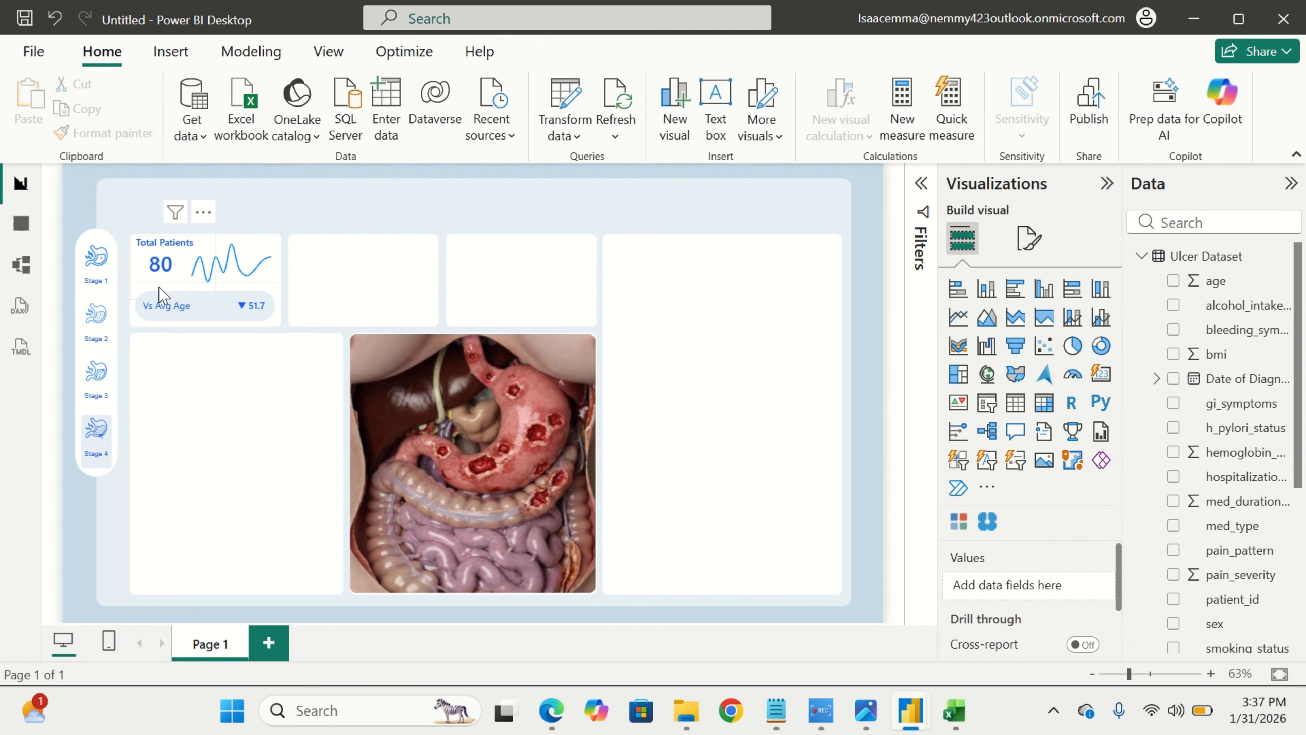
pyautogui.moveTo(266, 290)
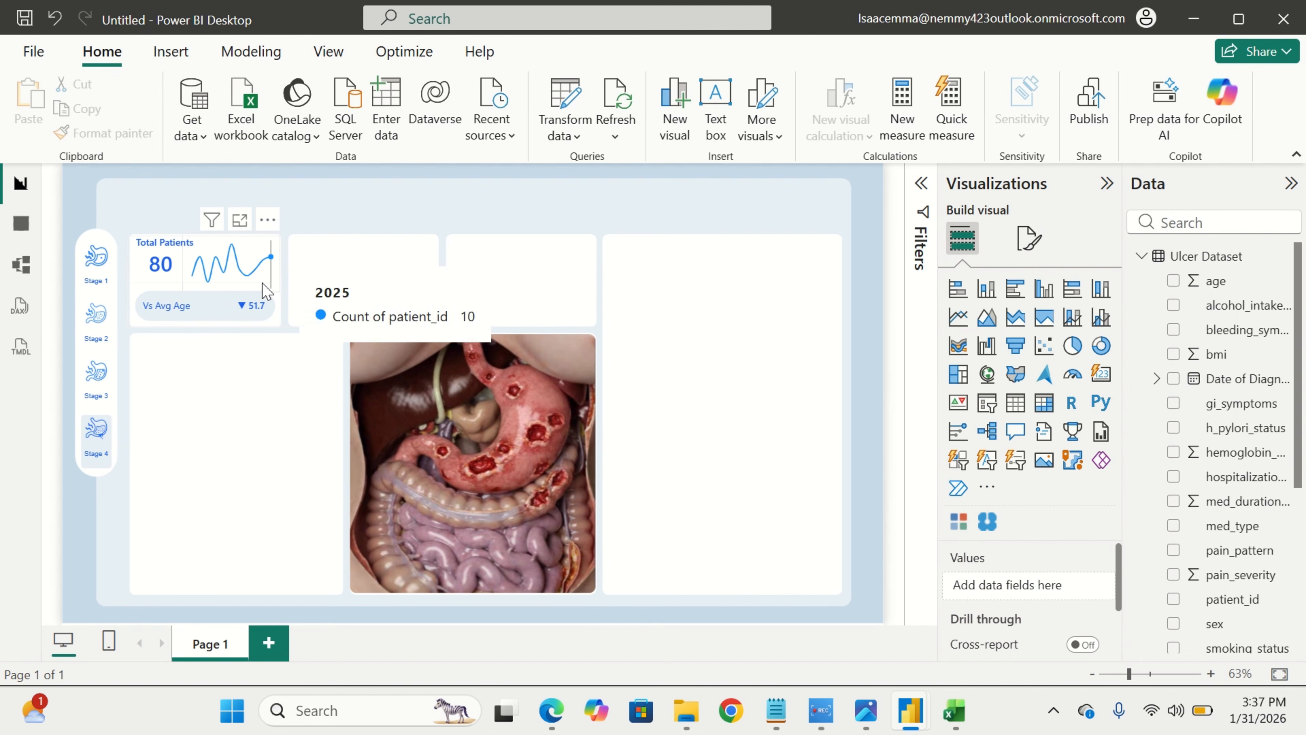
pyautogui.click(179, 280)
pyautogui.moveTo(179, 282); pyautogui.dragTo(188, 283)
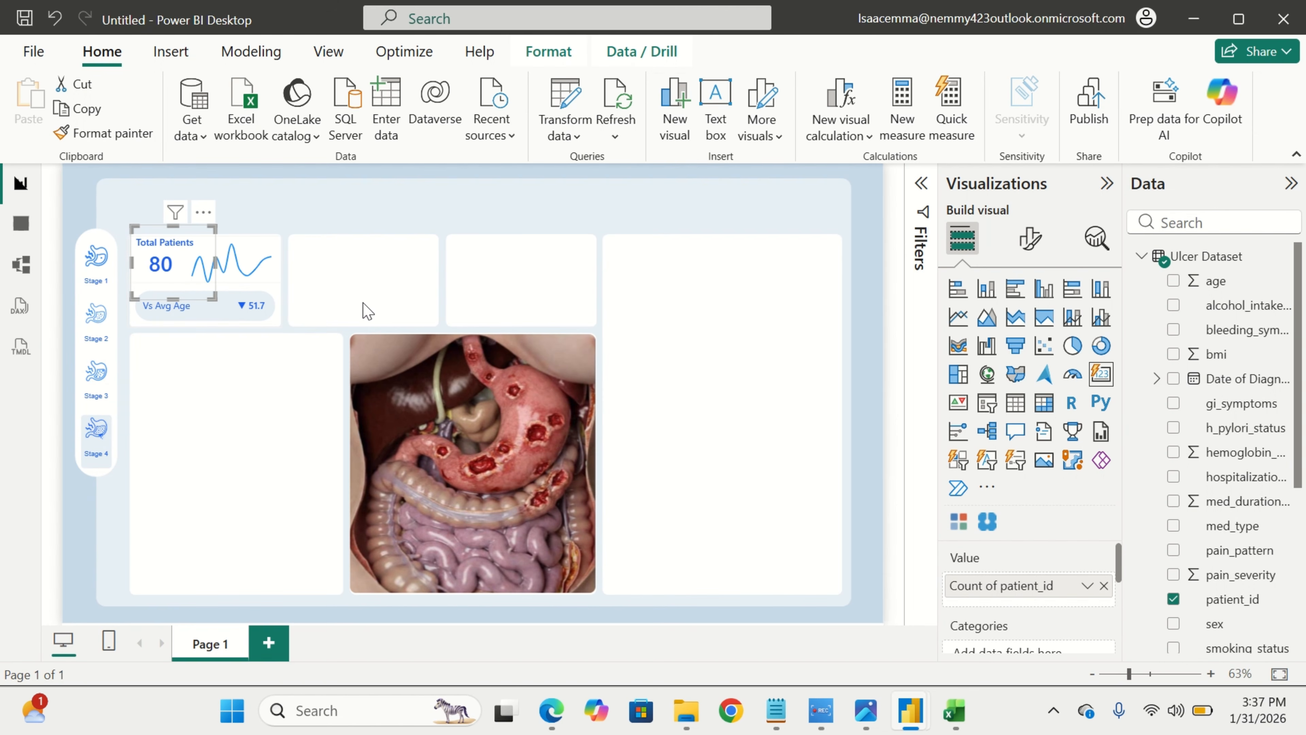
pyautogui.click(383, 302)
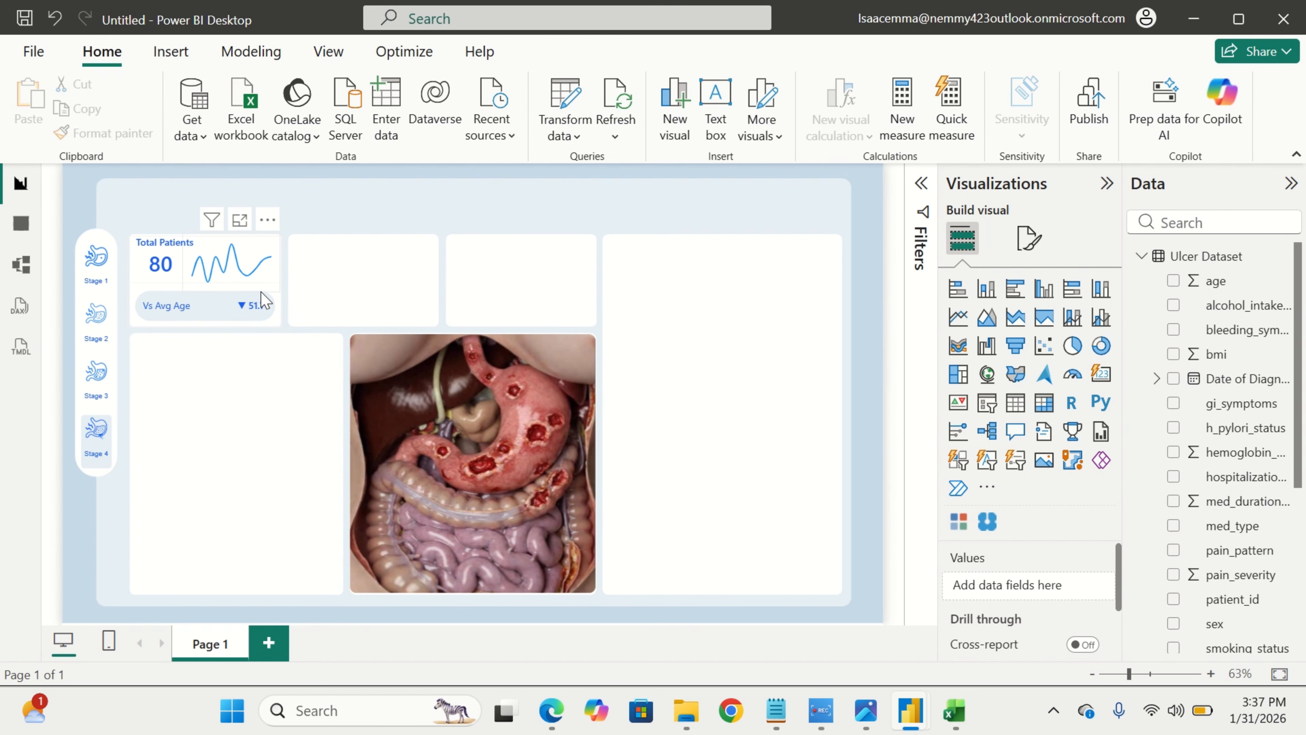
# Duplicate the "Vs Avg Age" card visual and place the copy over the second card, aligned with the original.
pyautogui.click(240, 300)
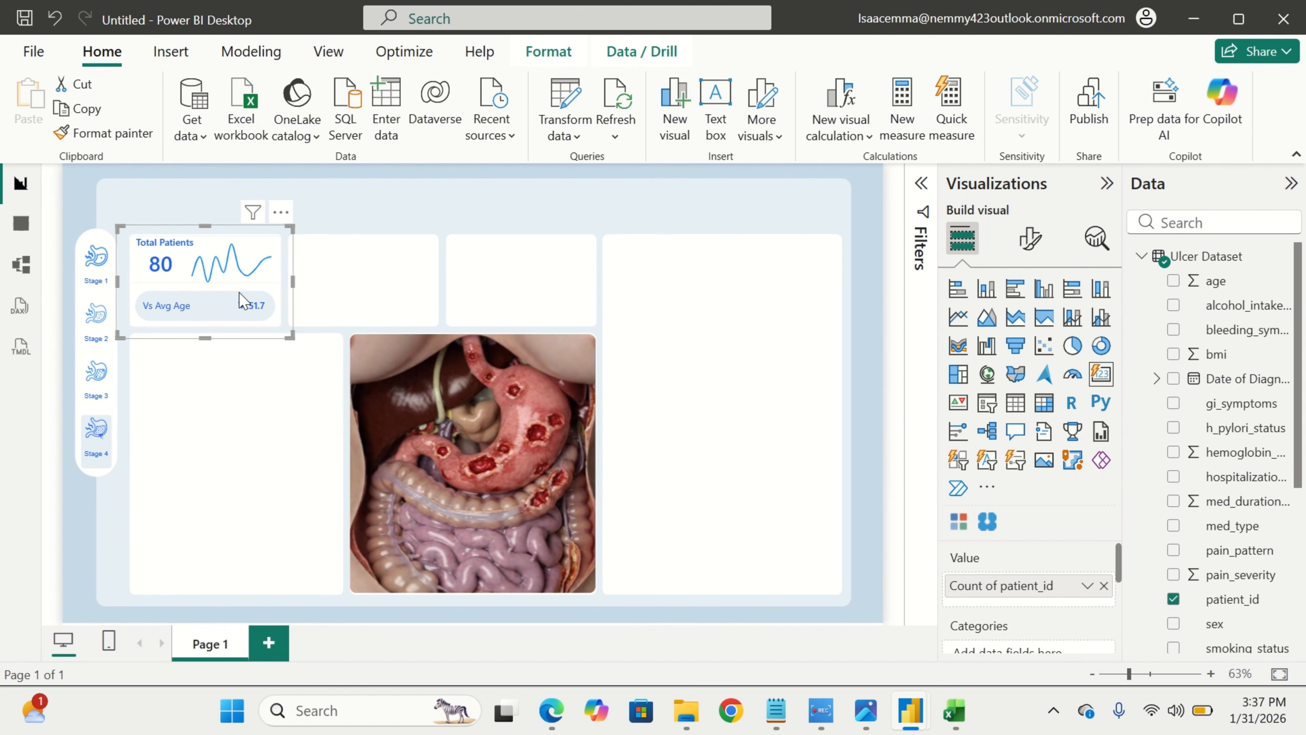
pyautogui.hotkey('ctrl', 'c')
pyautogui.hotkey('ctrl', 'v')
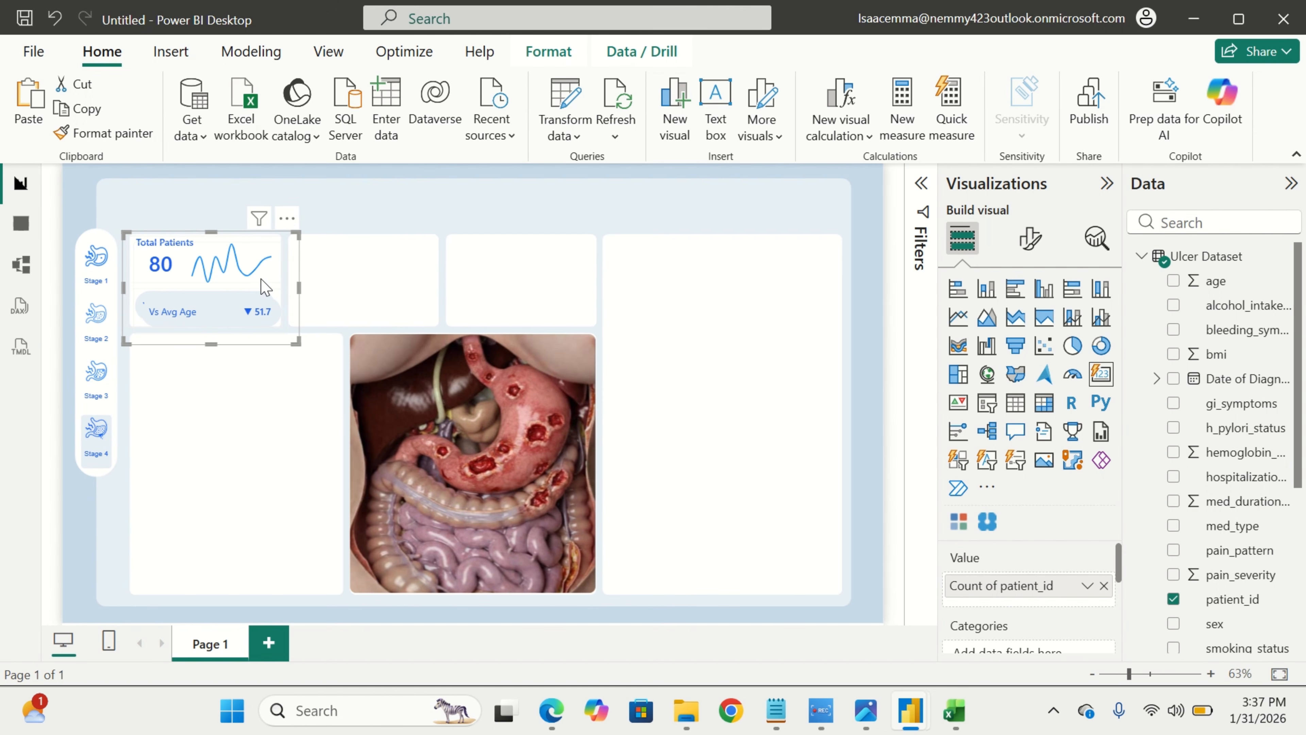
pyautogui.moveTo(265, 278); pyautogui.dragTo(413, 271)
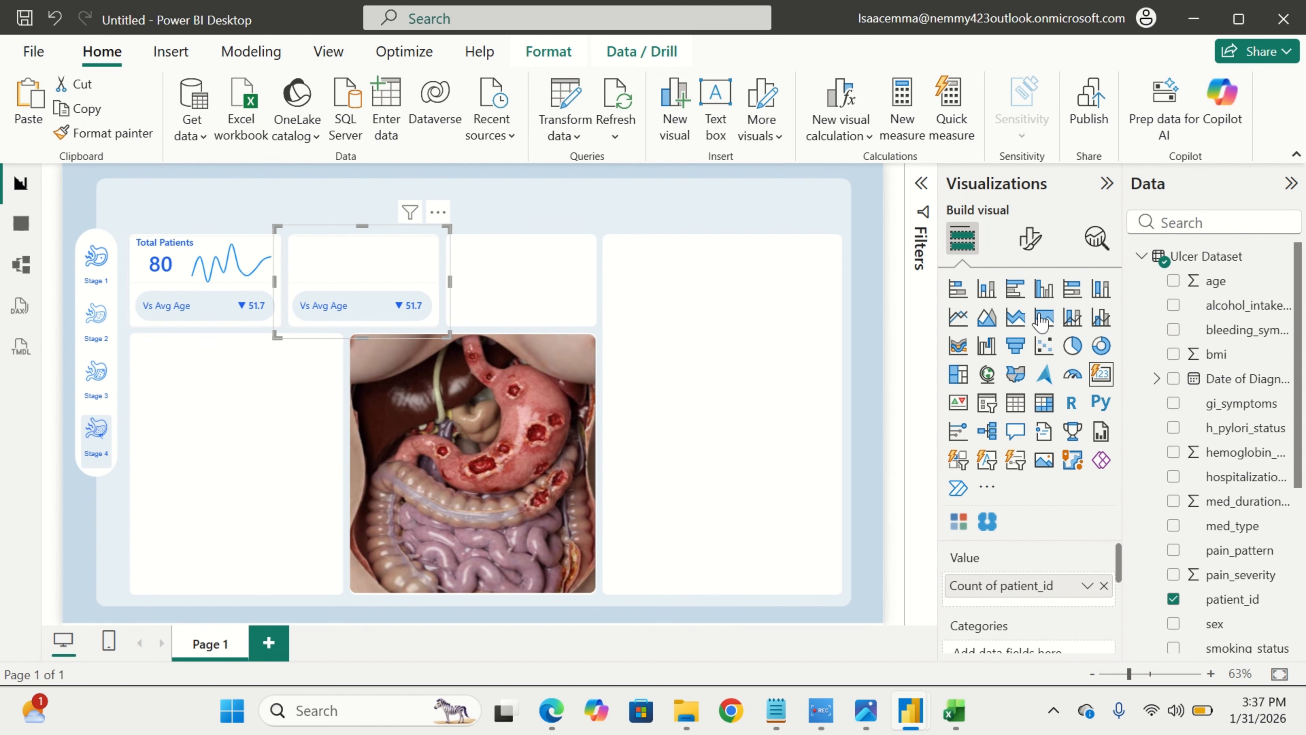
# Replace the "Vs Avg Age" reference label on the second card with the VS Avg Ulcer Size measure.
pyautogui.click(1030, 249)
pyautogui.scroll(-1, 1055, 533)
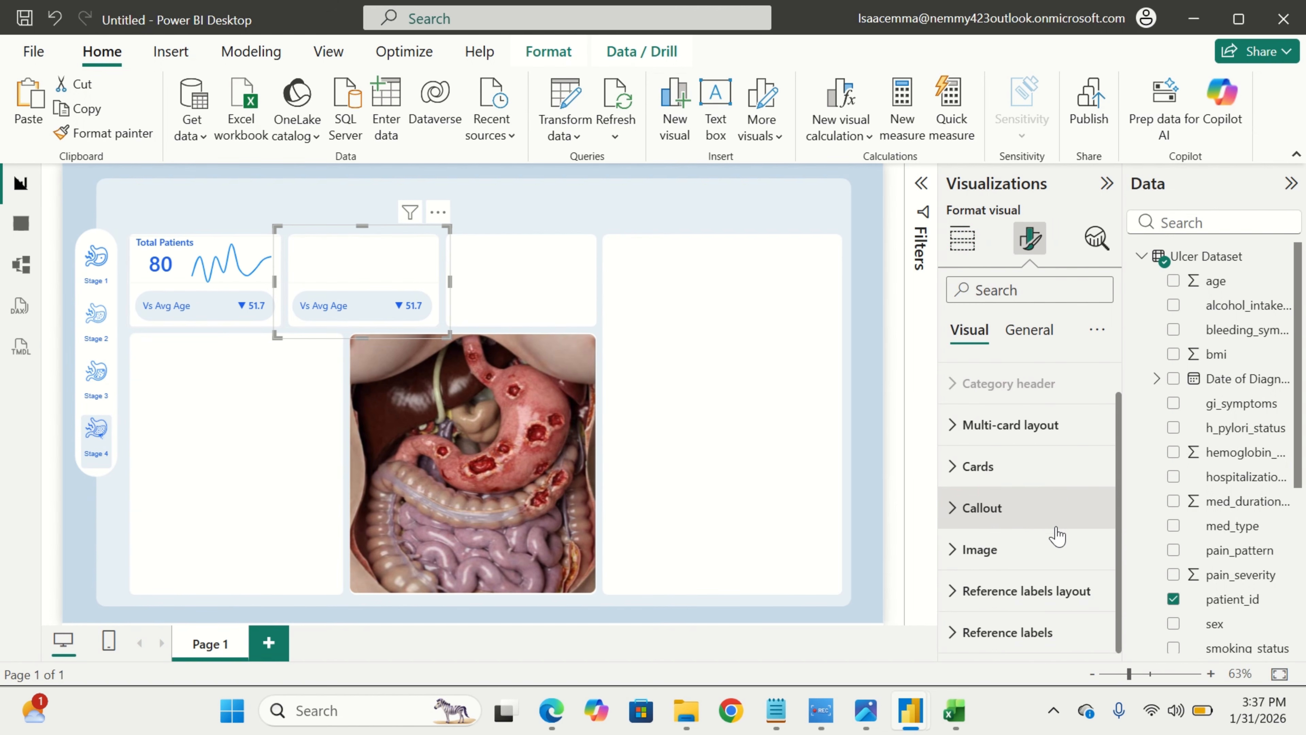
pyautogui.click(1007, 633)
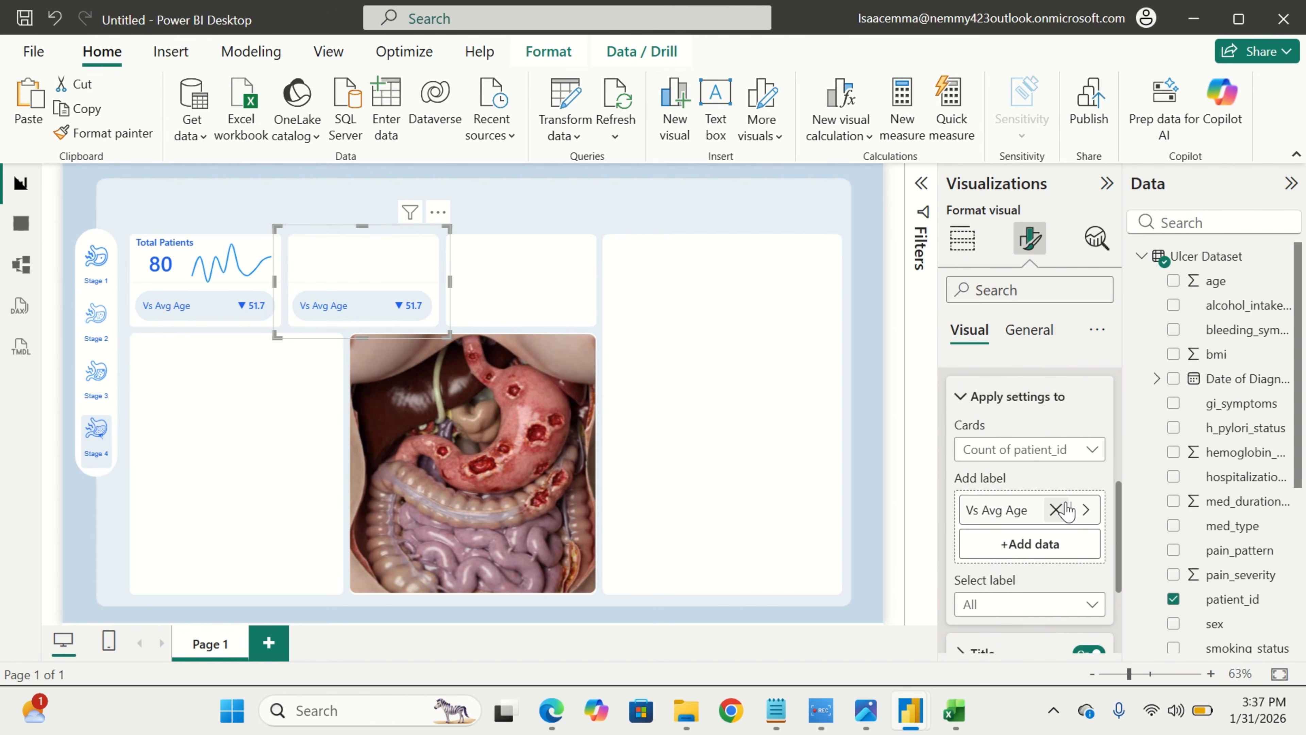
pyautogui.click(1057, 510)
pyautogui.scroll(-5, 1234, 592)
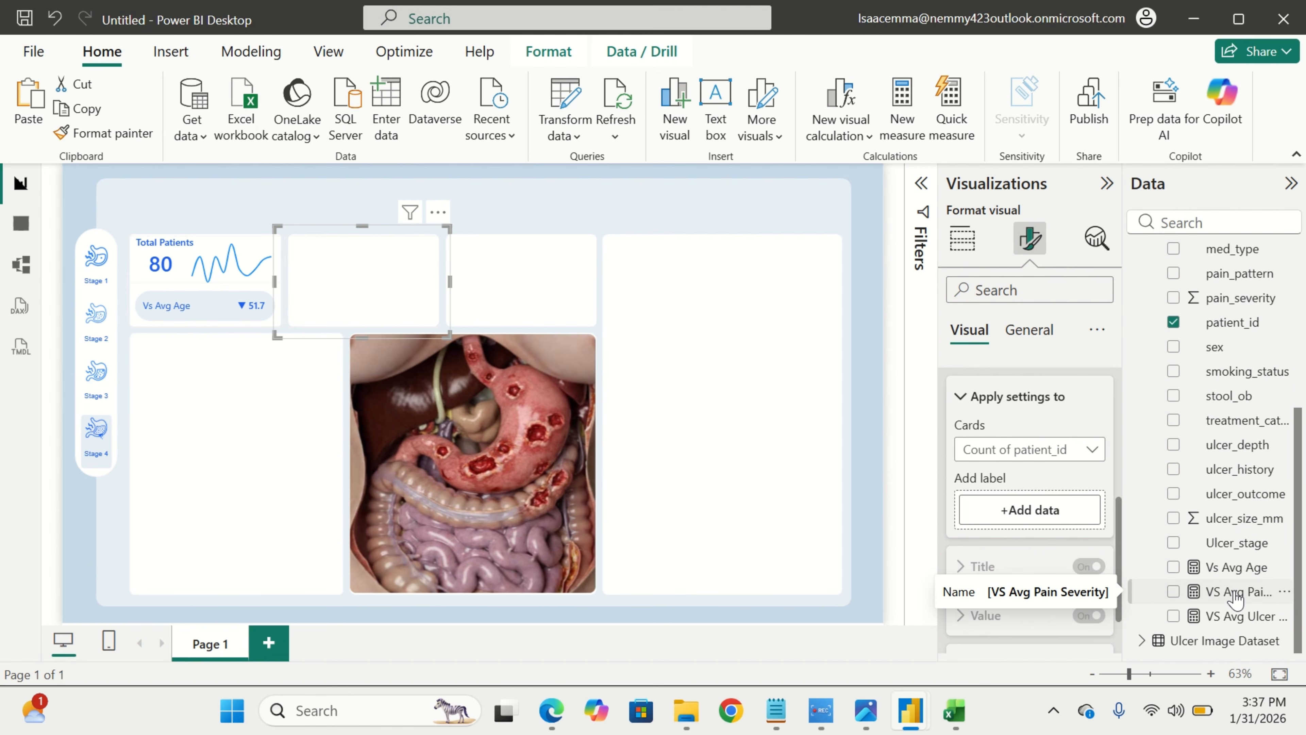
pyautogui.moveTo(1231, 616); pyautogui.dragTo(1056, 509)
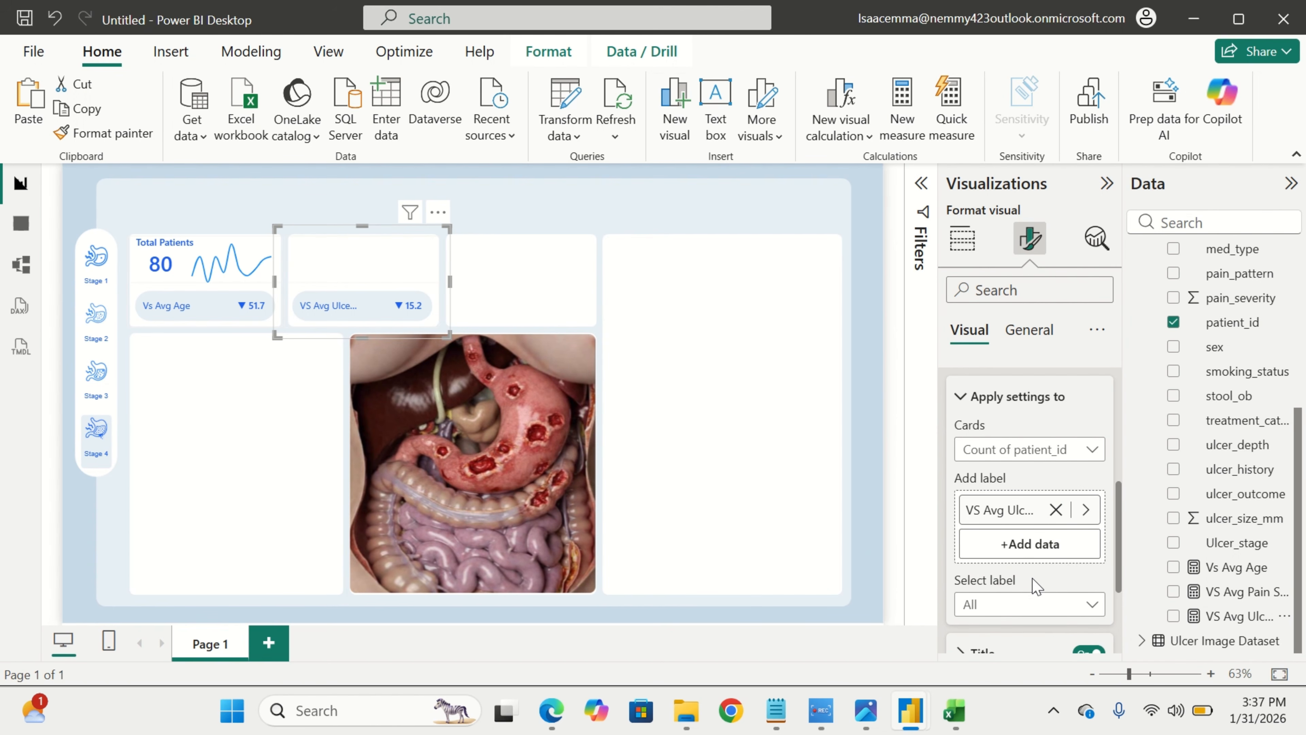
# Reduce the value area in the second card's reference label layout so the full "VS Avg Ulcer Size" title fits.
pyautogui.scroll(-3, 1034, 584)
pyautogui.scroll(-1, 1035, 584)
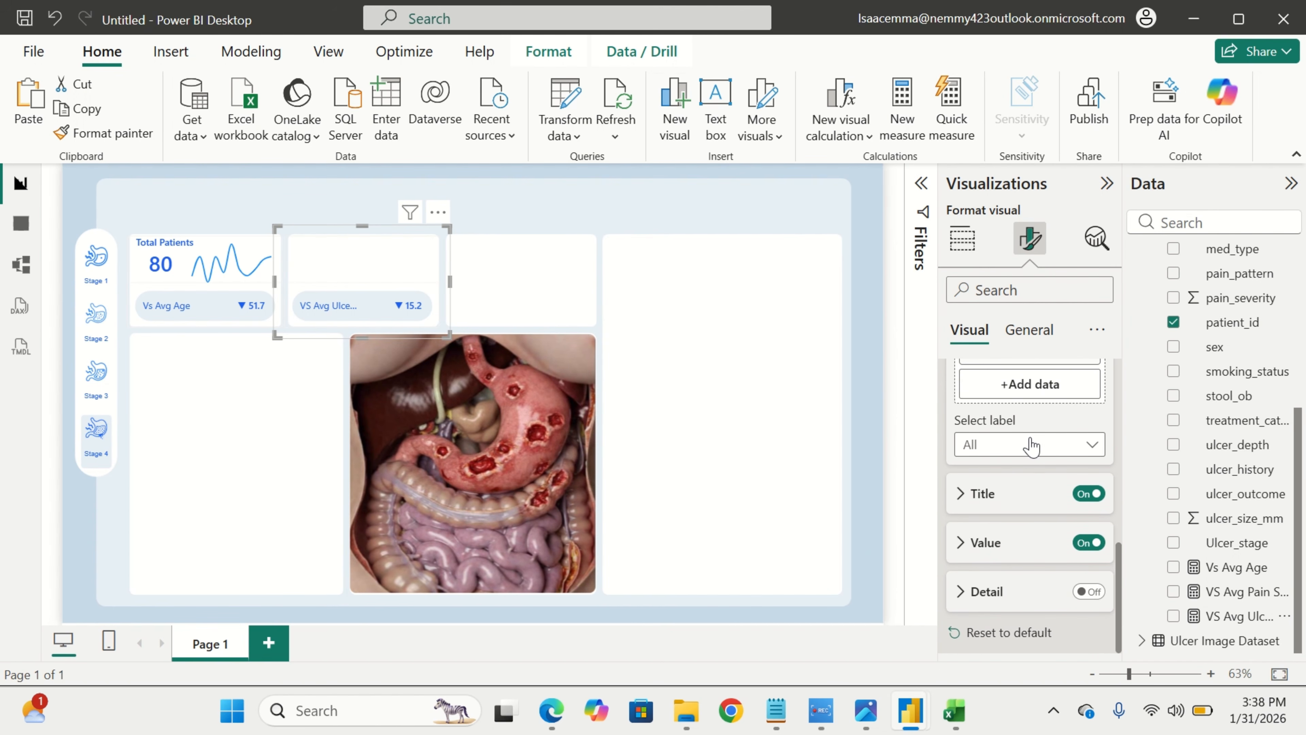
pyautogui.scroll(1, 1015, 506)
pyautogui.scroll(-3, 1015, 506)
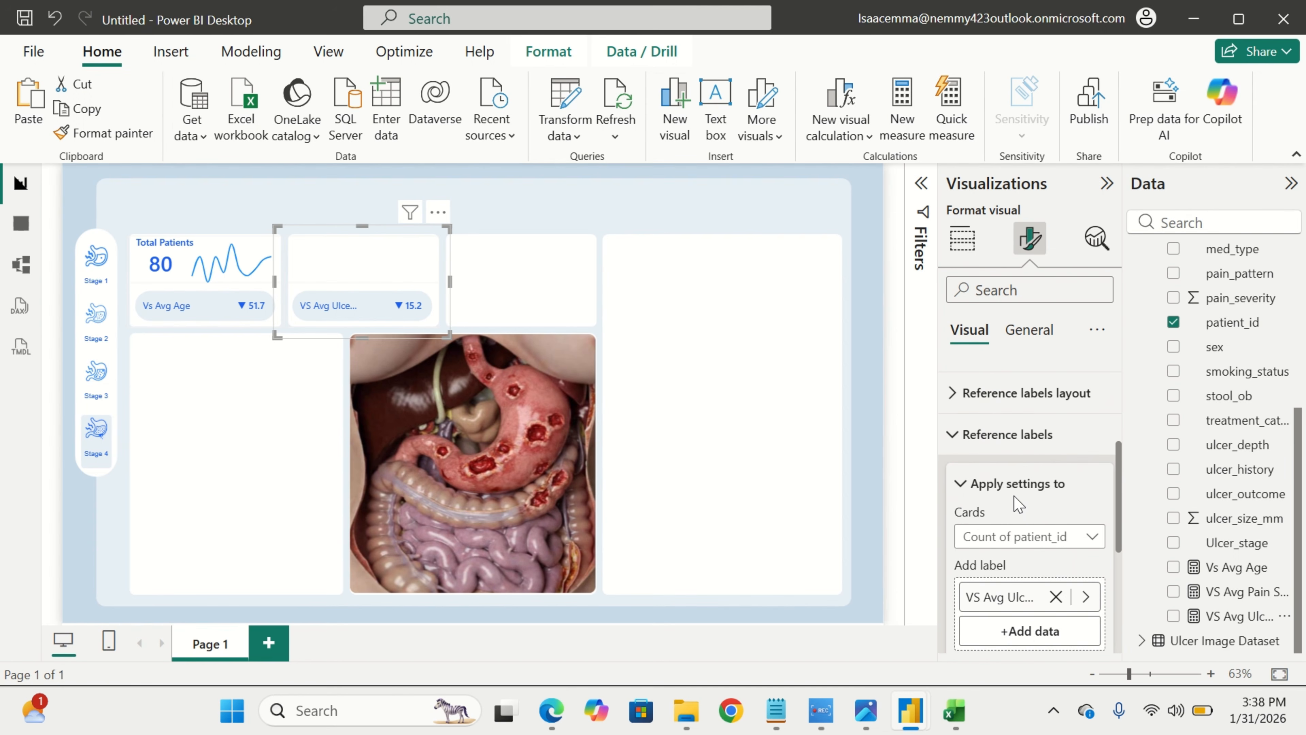
pyautogui.click(1007, 433)
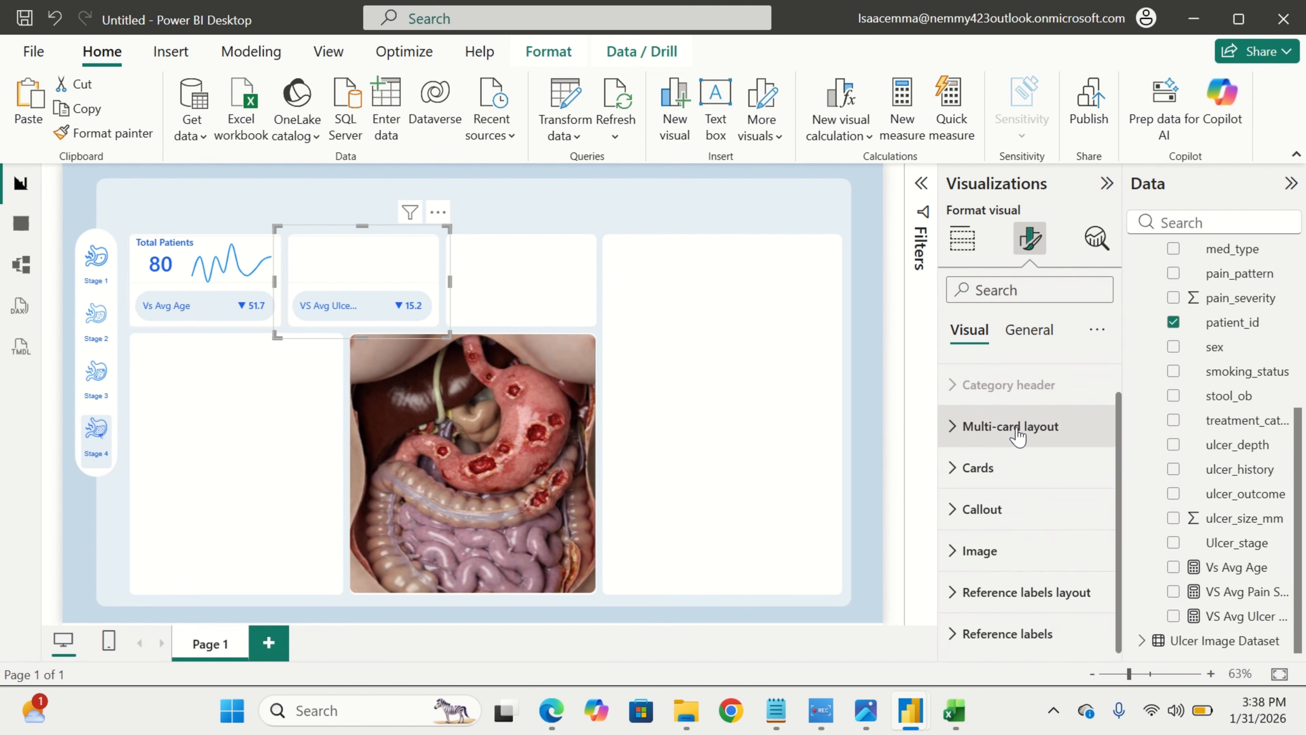
pyautogui.click(997, 606)
pyautogui.scroll(-5, 997, 611)
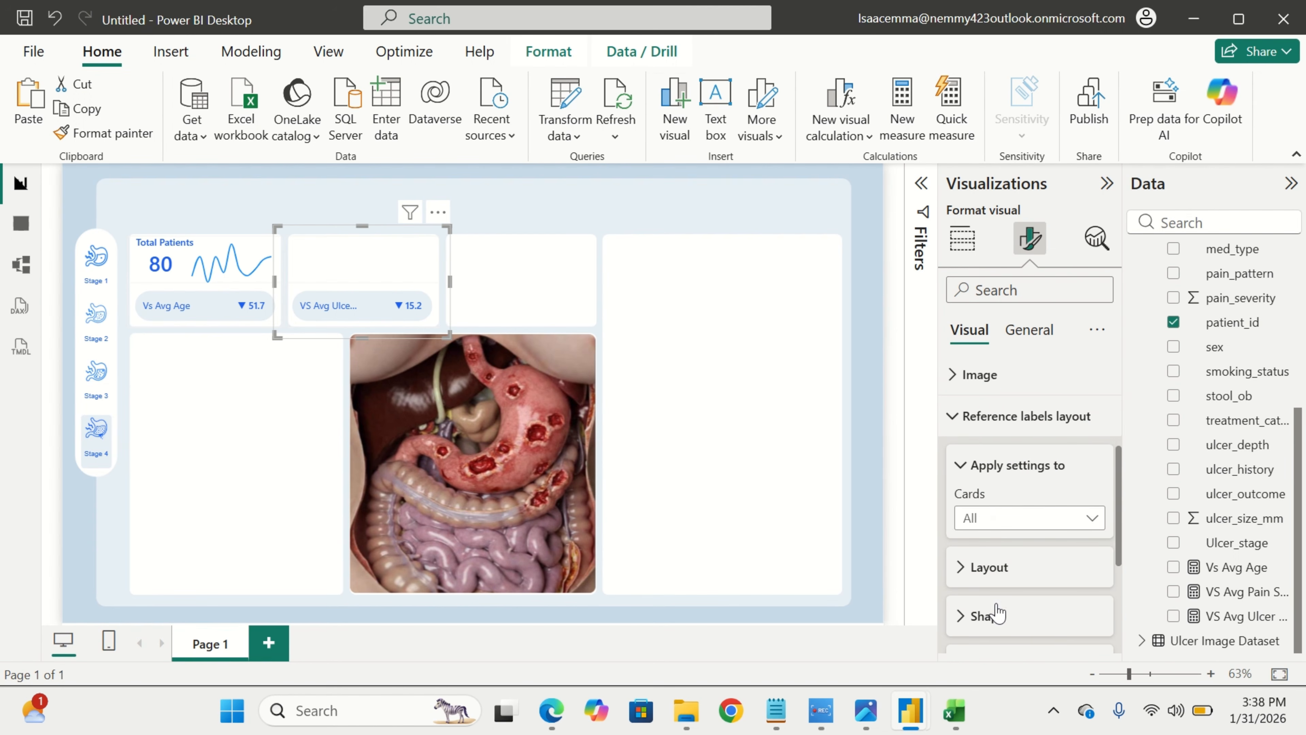
pyautogui.click(998, 497)
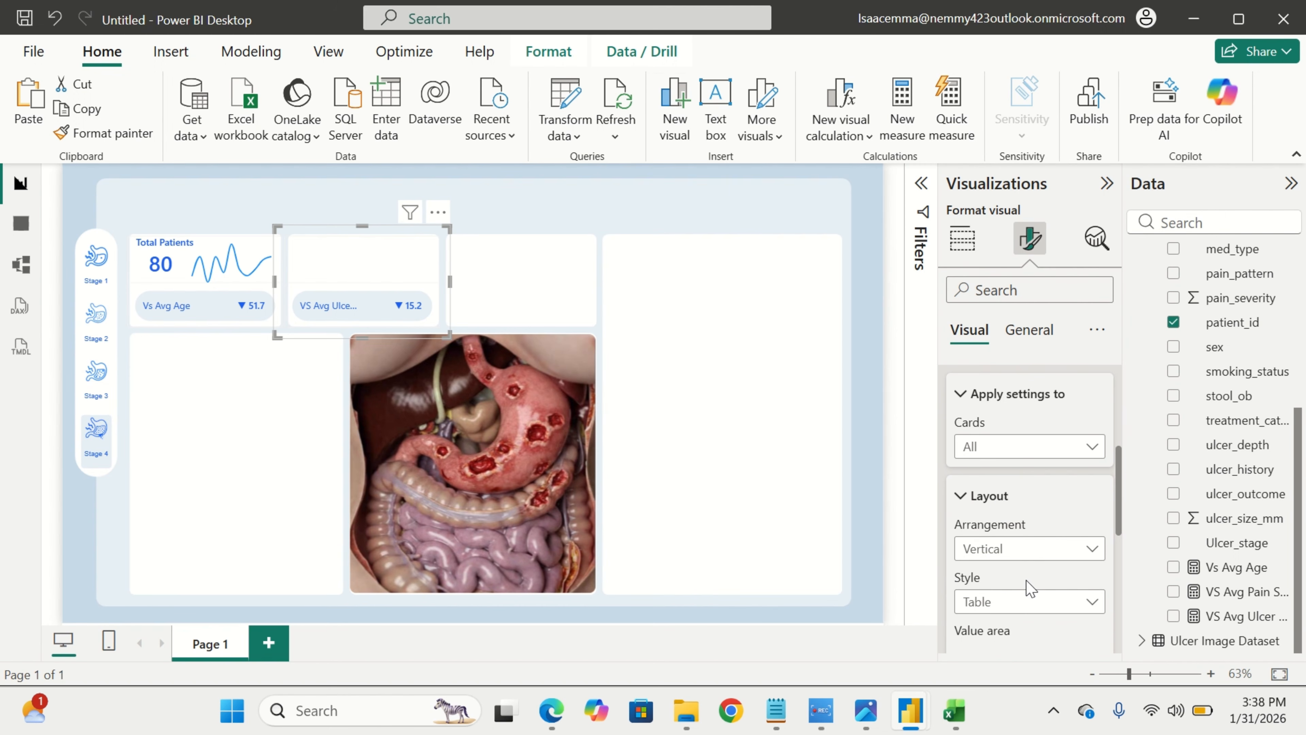
pyautogui.scroll(-3, 1020, 612)
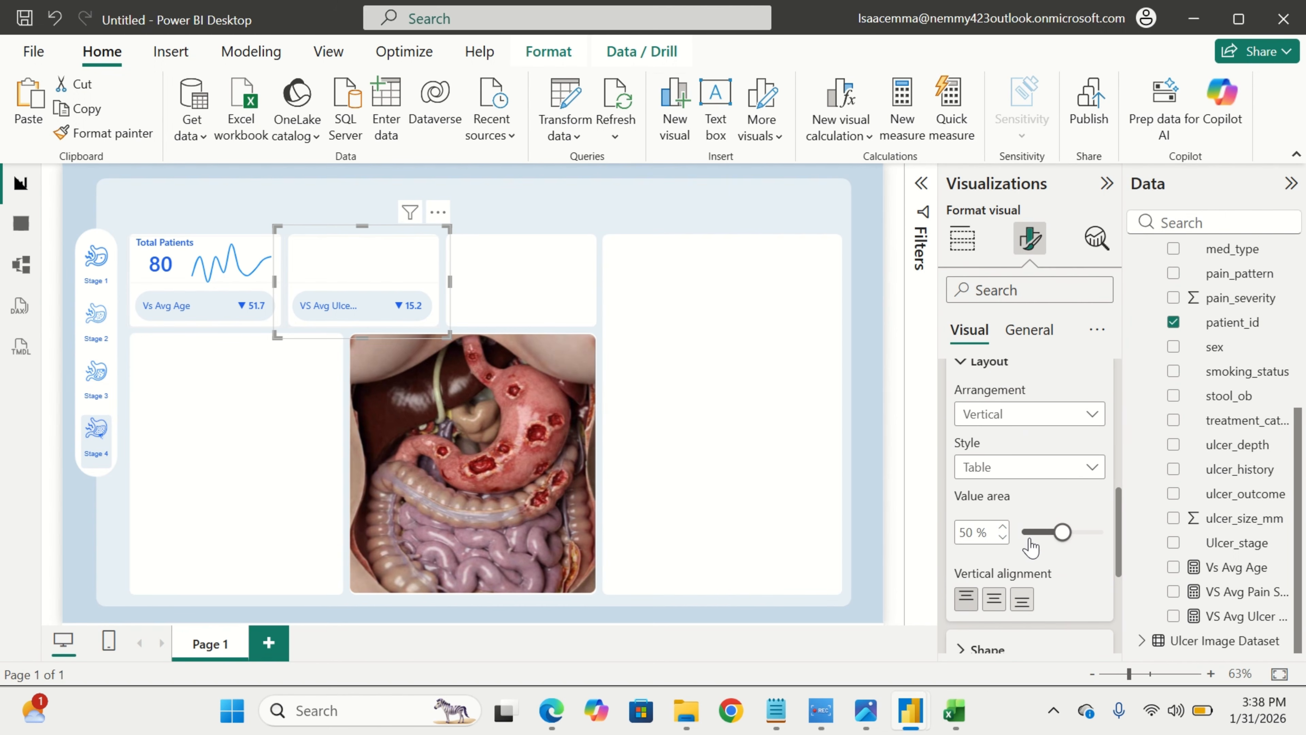
pyautogui.moveTo(1055, 533); pyautogui.dragTo(1051, 535)
pyautogui.click(615, 306)
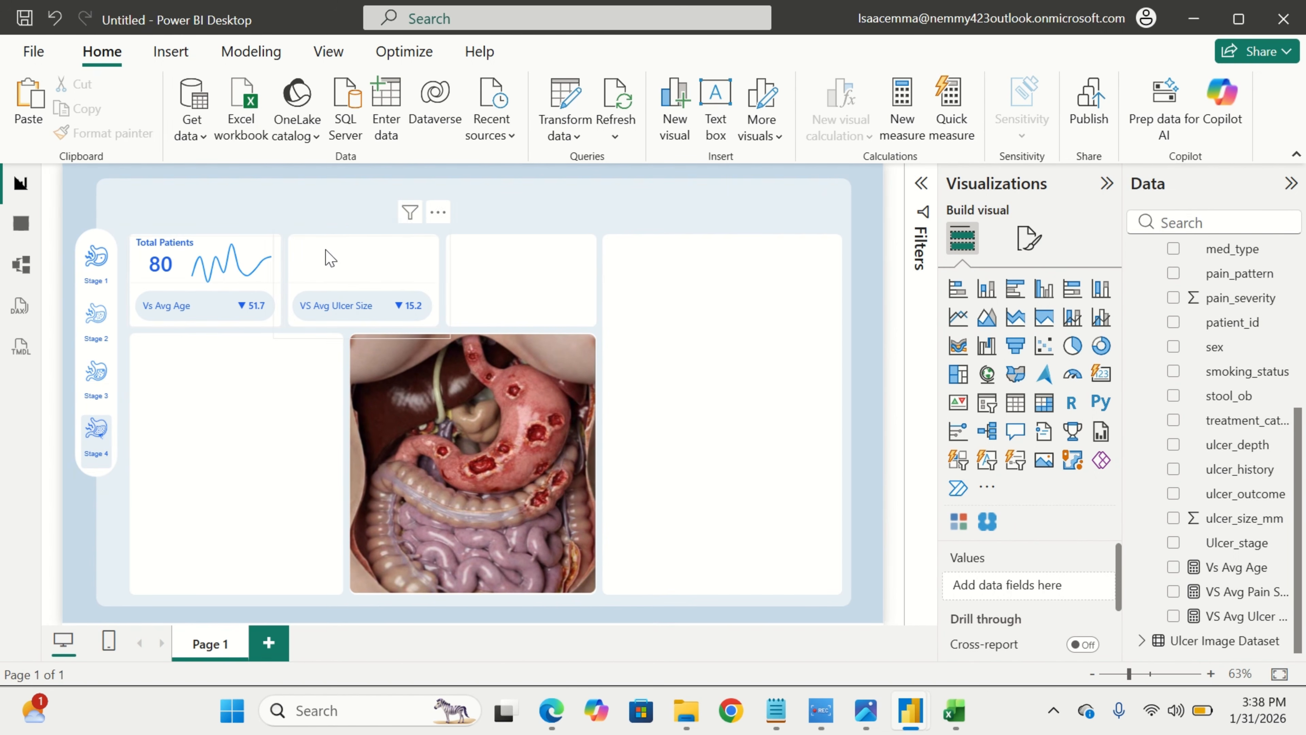
# Duplicate the patient count visual from the first card and place the copy in the second card.
pyautogui.click(164, 282)
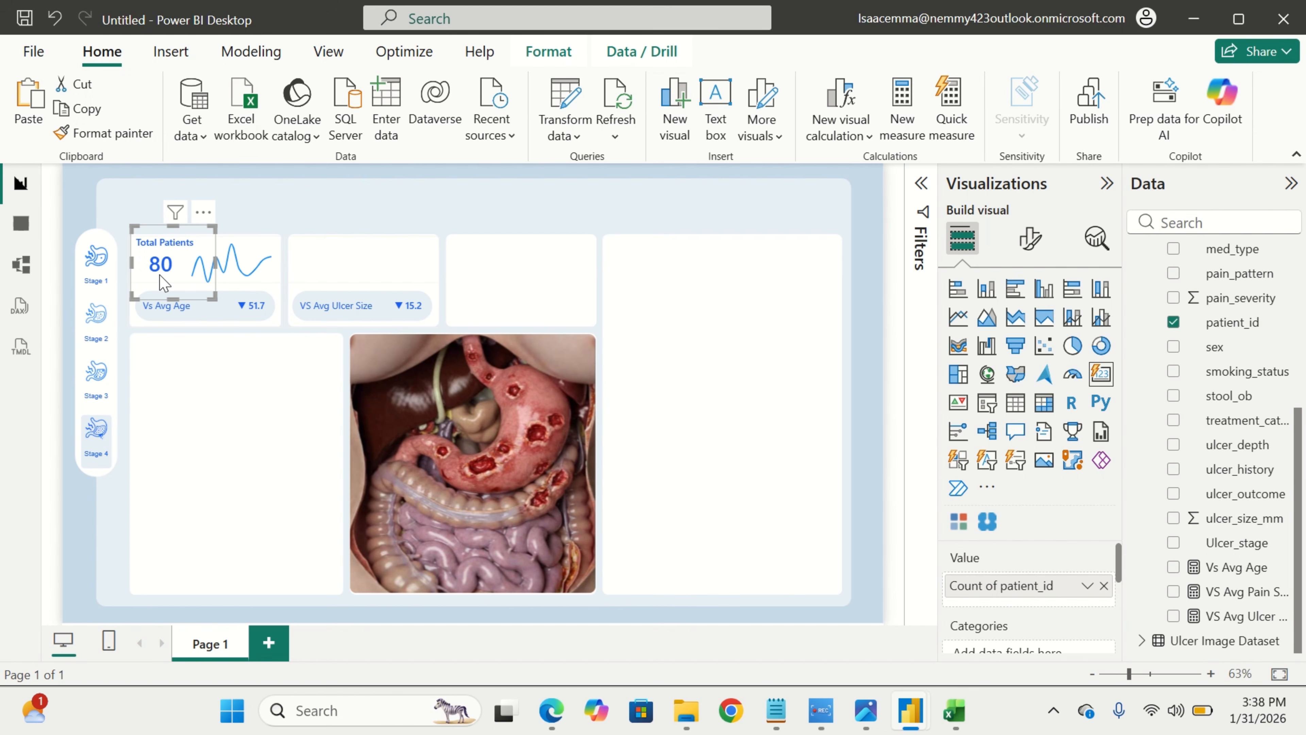
pyautogui.hotkey('ctrl', 'v')
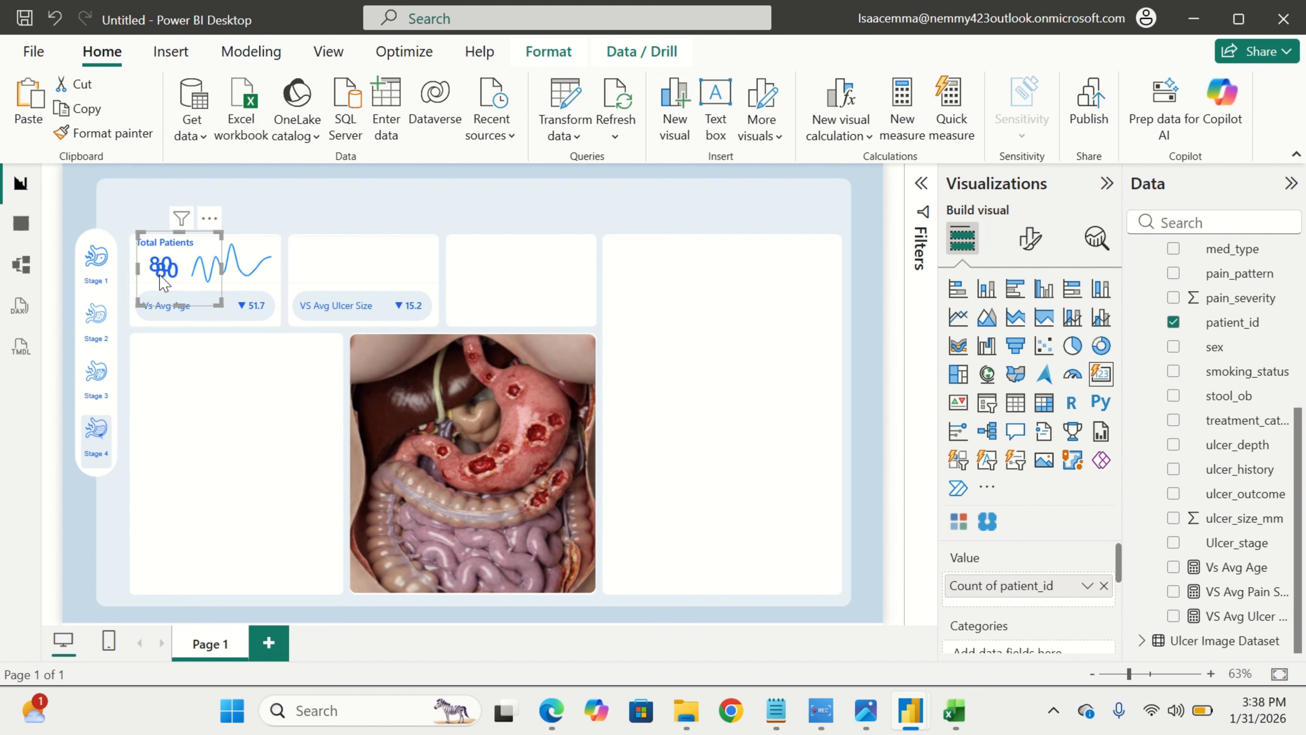
pyautogui.moveTo(180, 278); pyautogui.dragTo(324, 272)
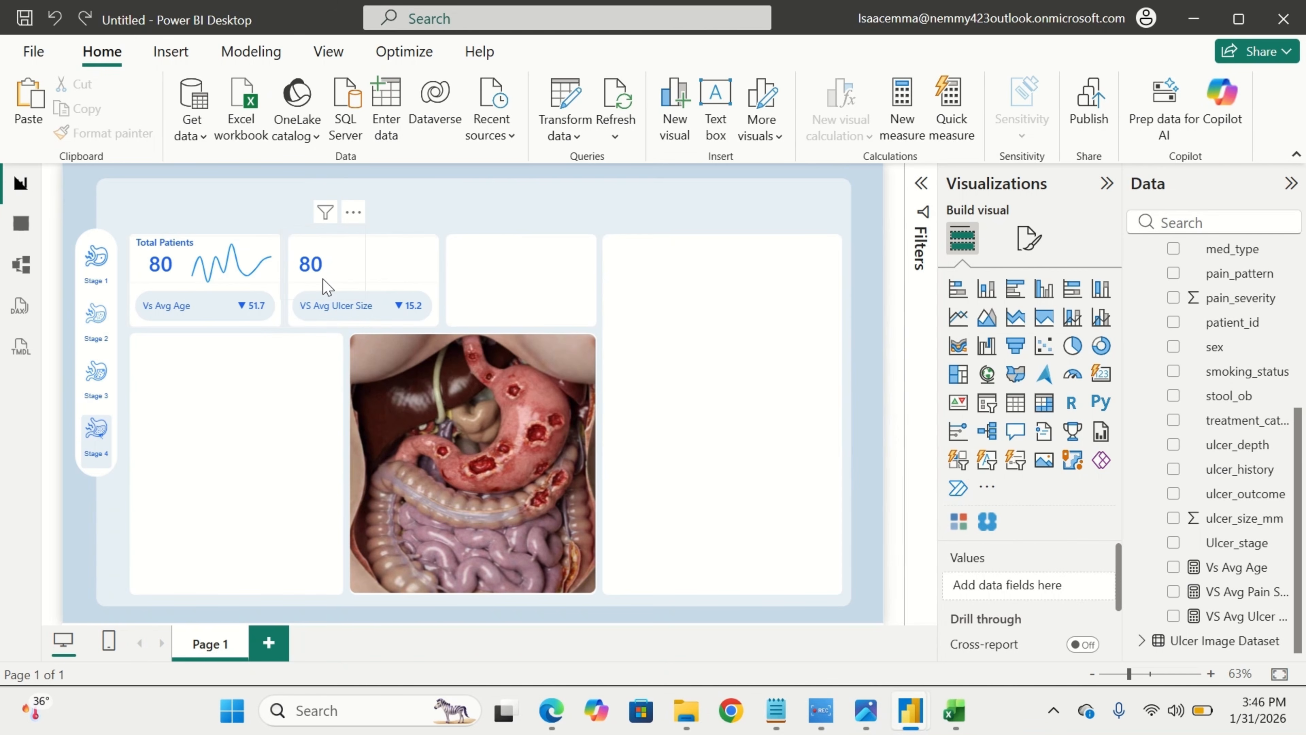
# Replace the patient count in the second card's copied value visual with the average of bmi.
pyautogui.click(324, 276)
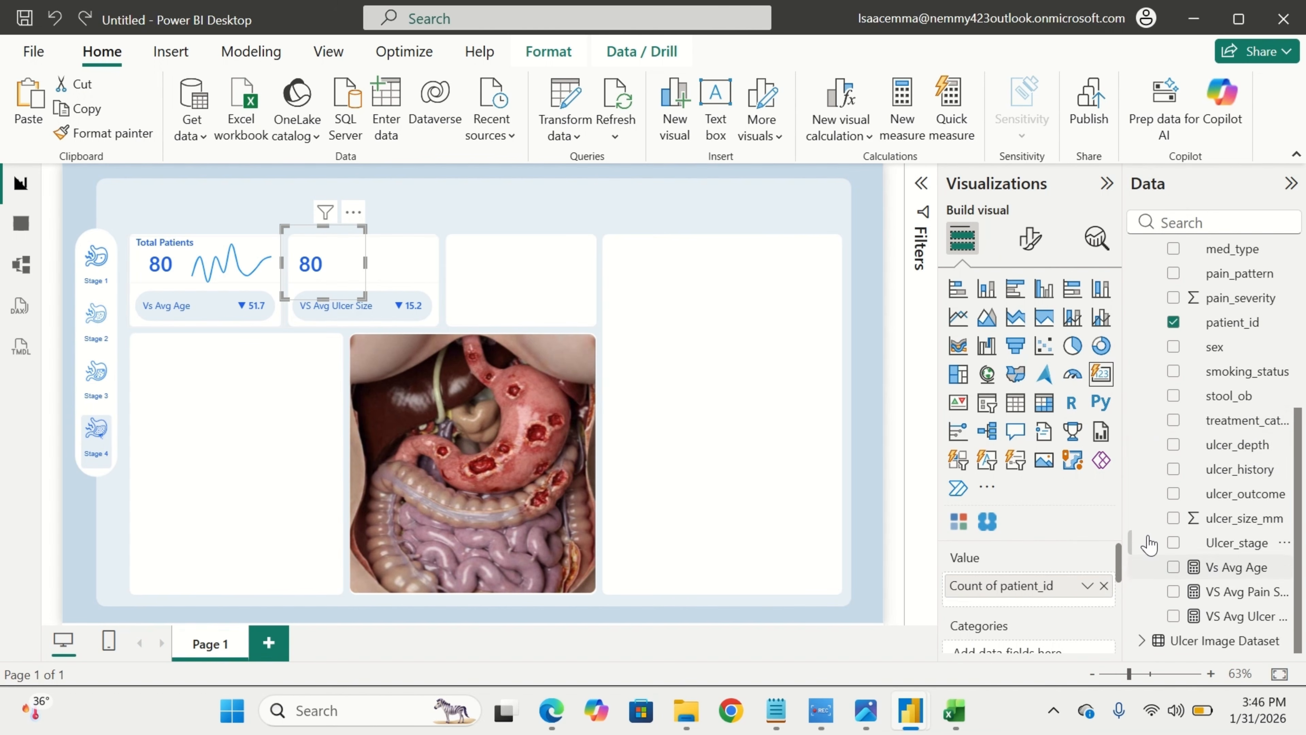
pyautogui.click(1103, 586)
pyautogui.scroll(3, 1245, 350)
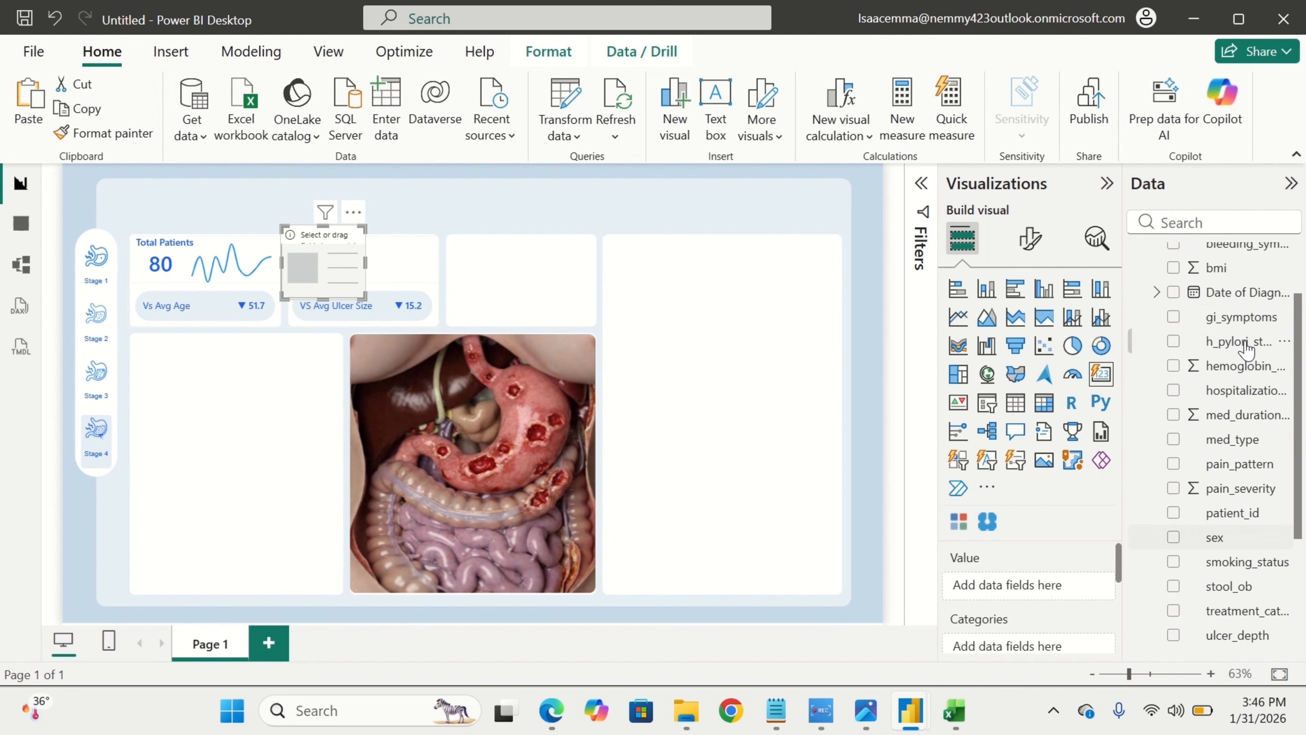
pyautogui.scroll(2, 1244, 350)
pyautogui.moveTo(1219, 355); pyautogui.dragTo(1039, 595)
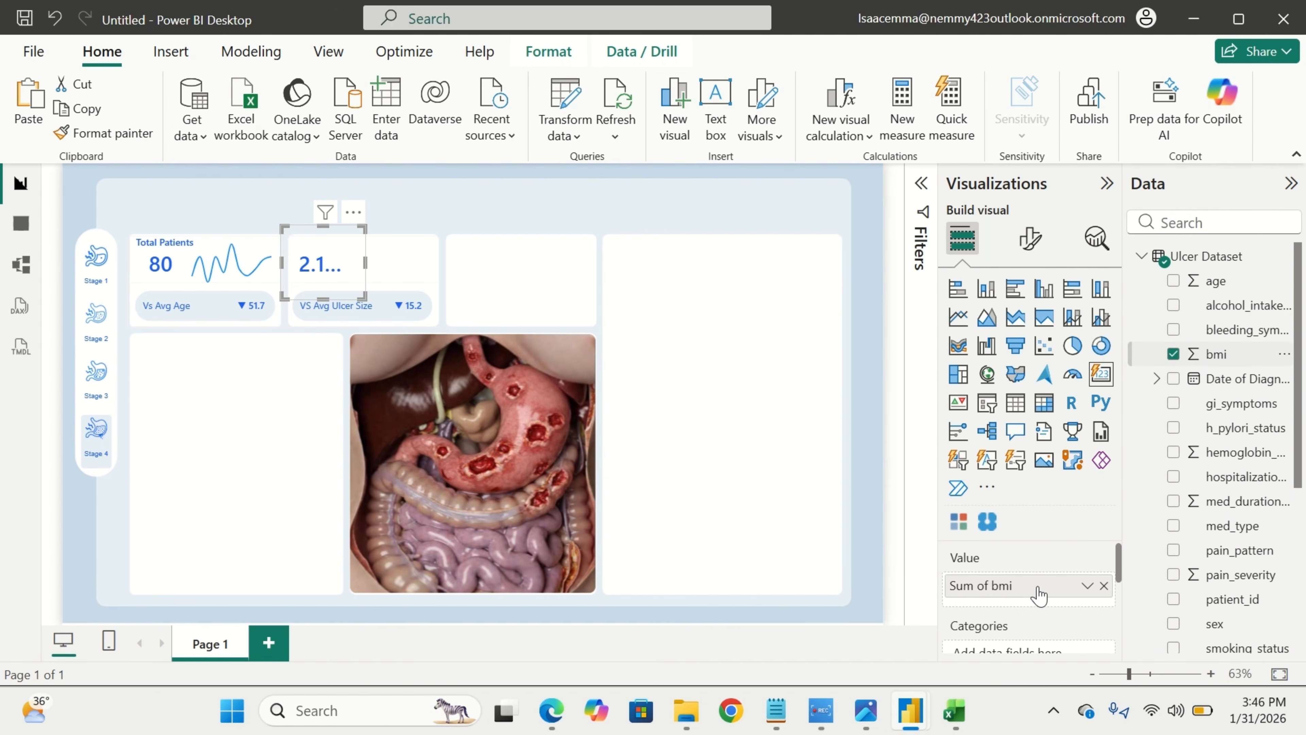
pyautogui.click(1086, 586)
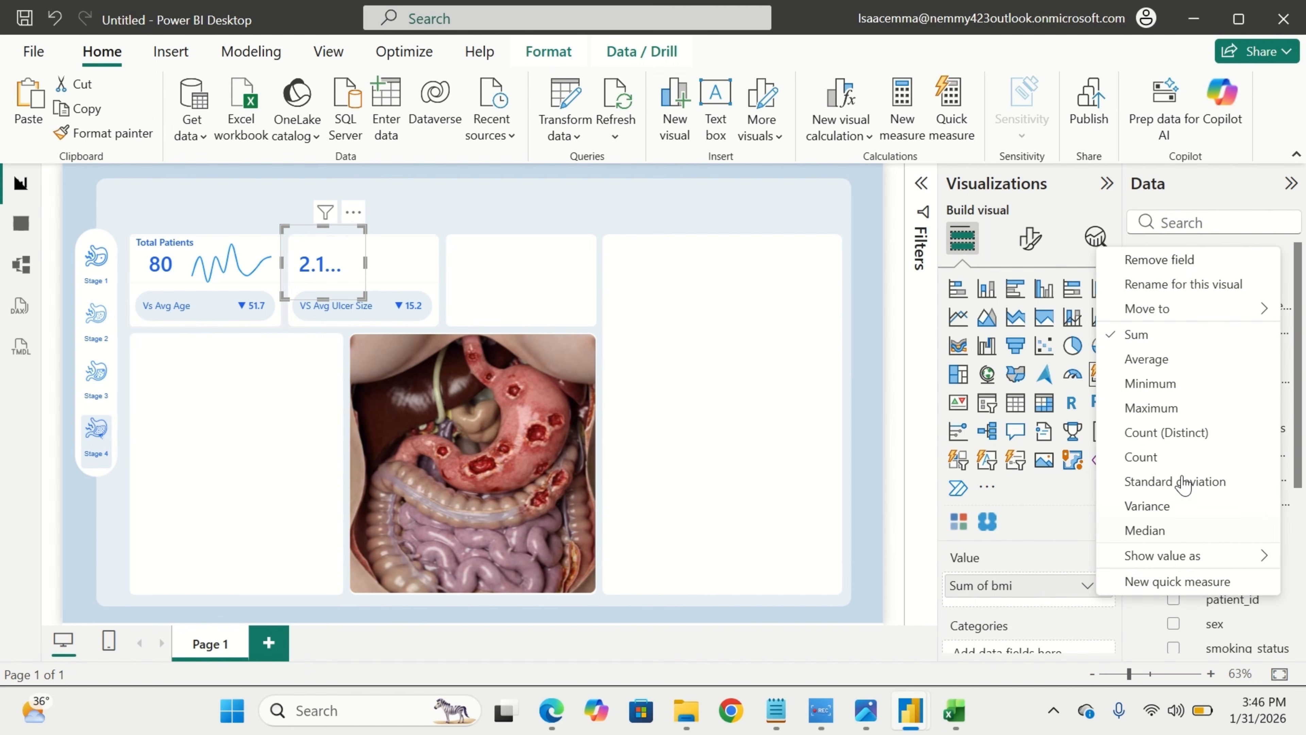
pyautogui.click(1177, 361)
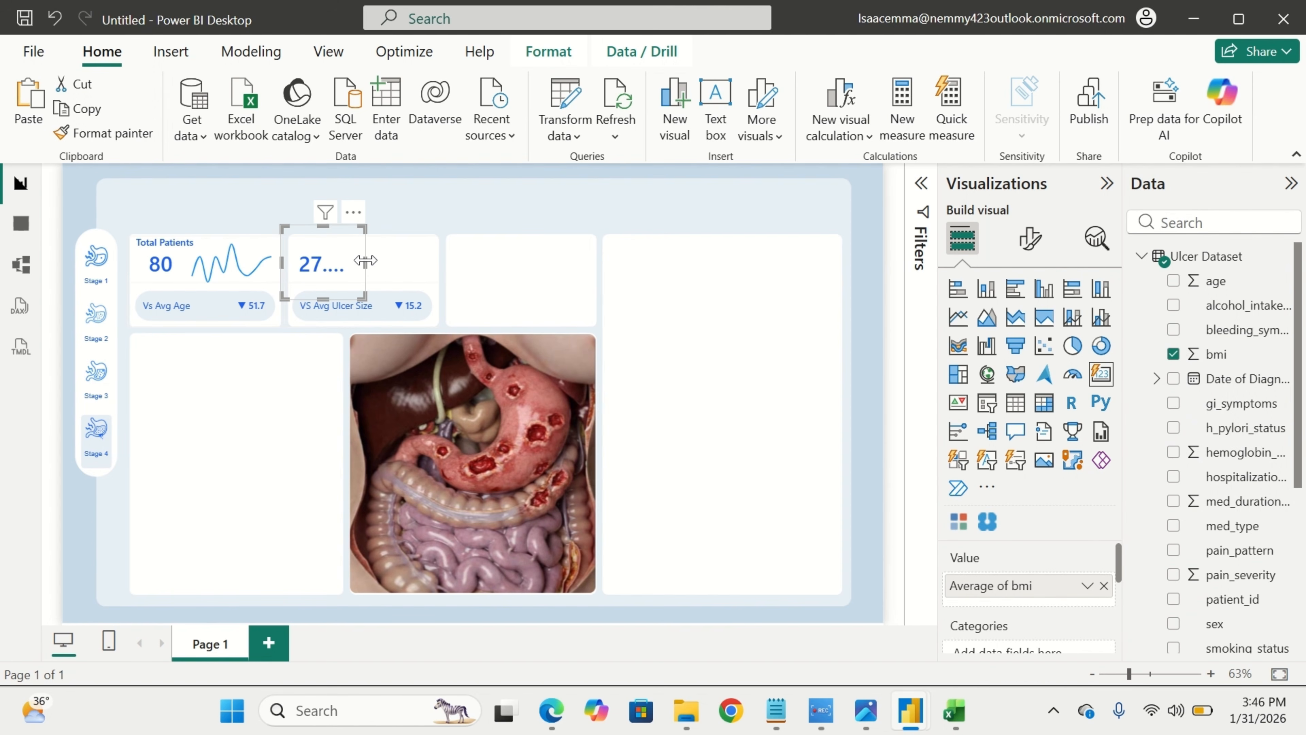
# Widen the average BMI value visual in the second card so the full number fits.
pyautogui.moveTo(366, 261); pyautogui.dragTo(383, 269)
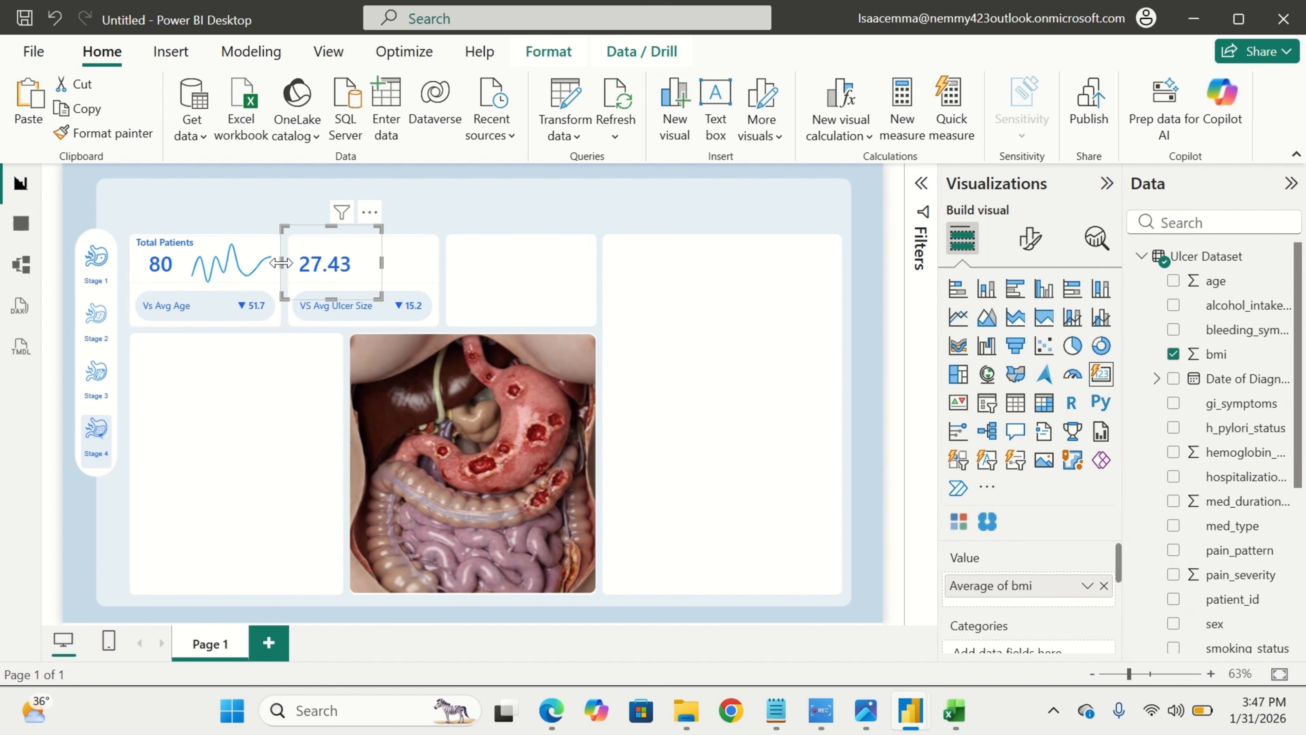
pyautogui.moveTo(281, 263); pyautogui.dragTo(281, 266)
pyautogui.click(575, 292)
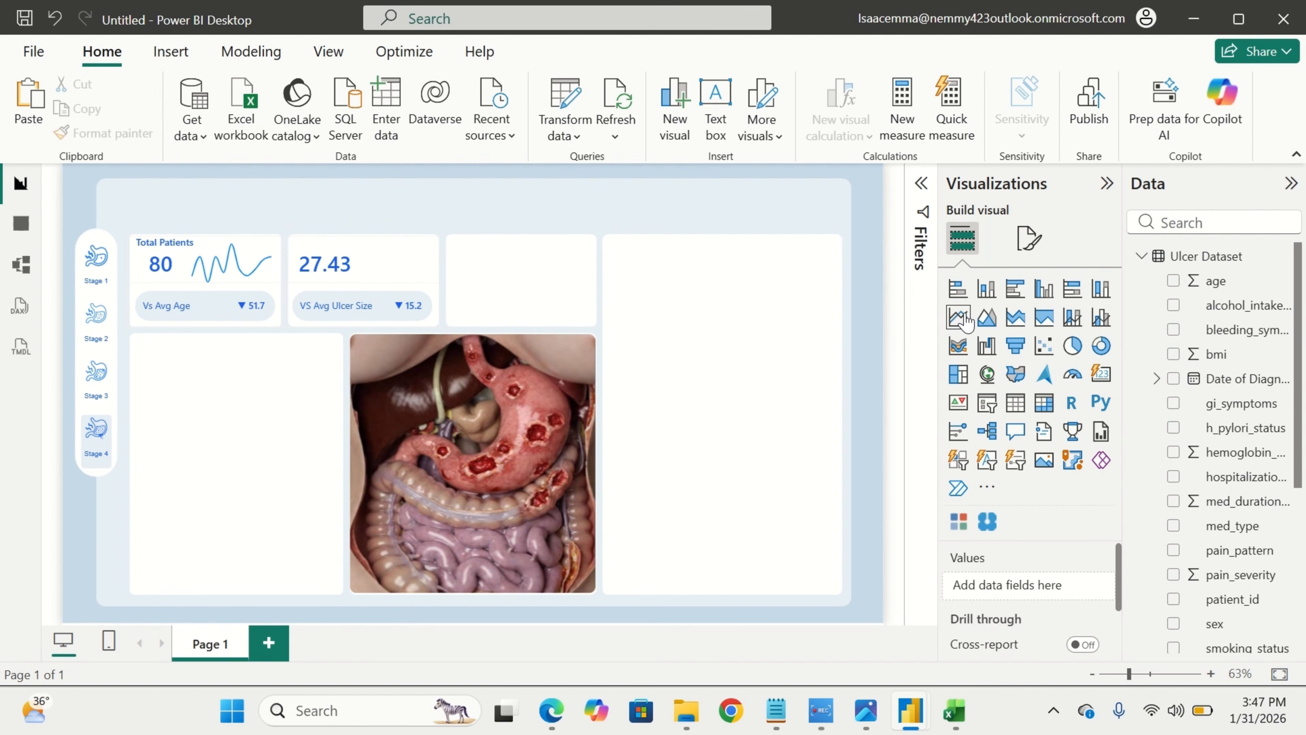
# Duplicate the first card's trend line chart and fit the copy beside the BMI value in the second card.
pyautogui.click(262, 281)
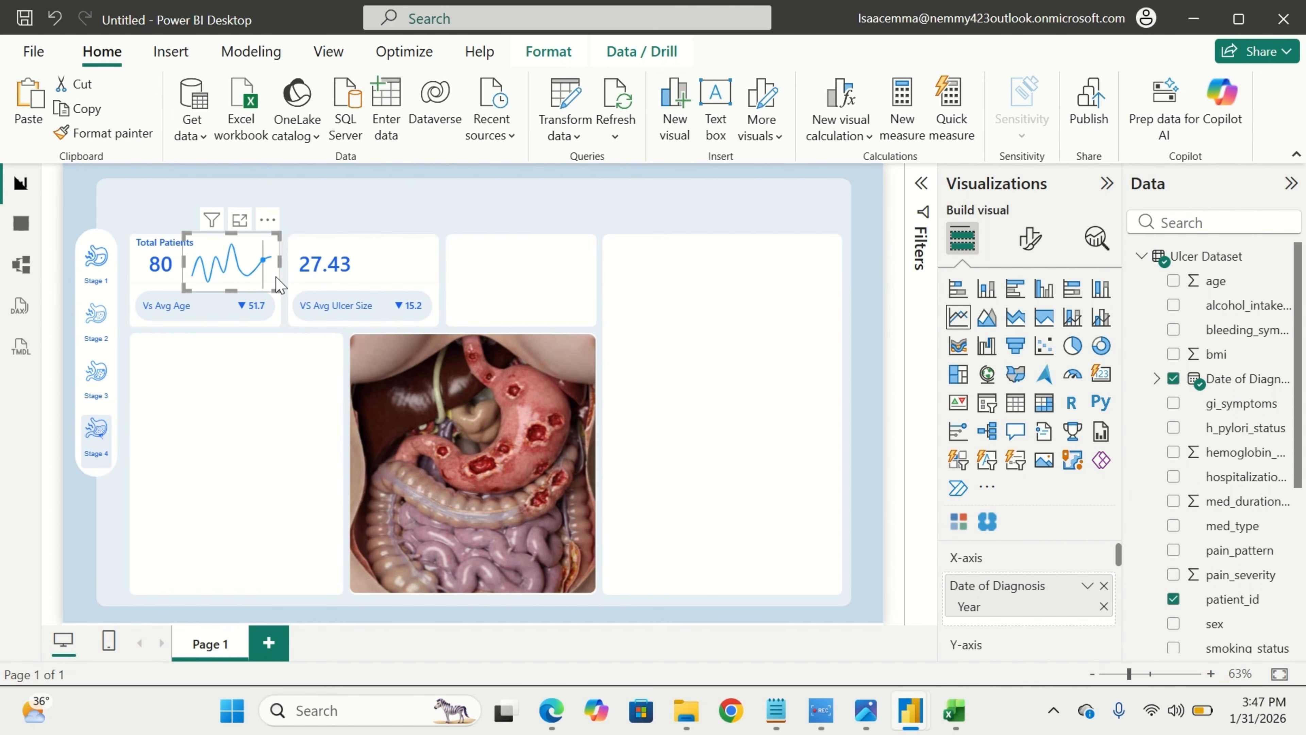
pyautogui.click(220, 463)
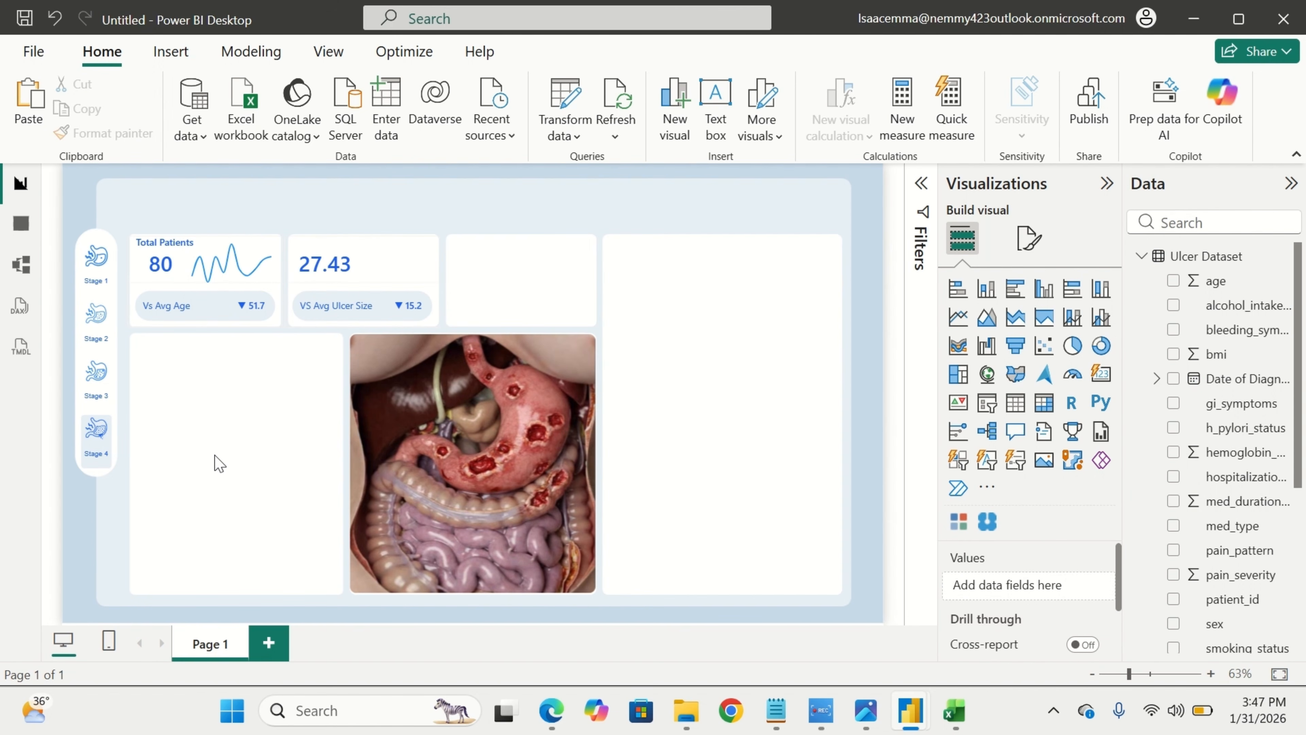
pyautogui.hotkey('ctrl', 'v')
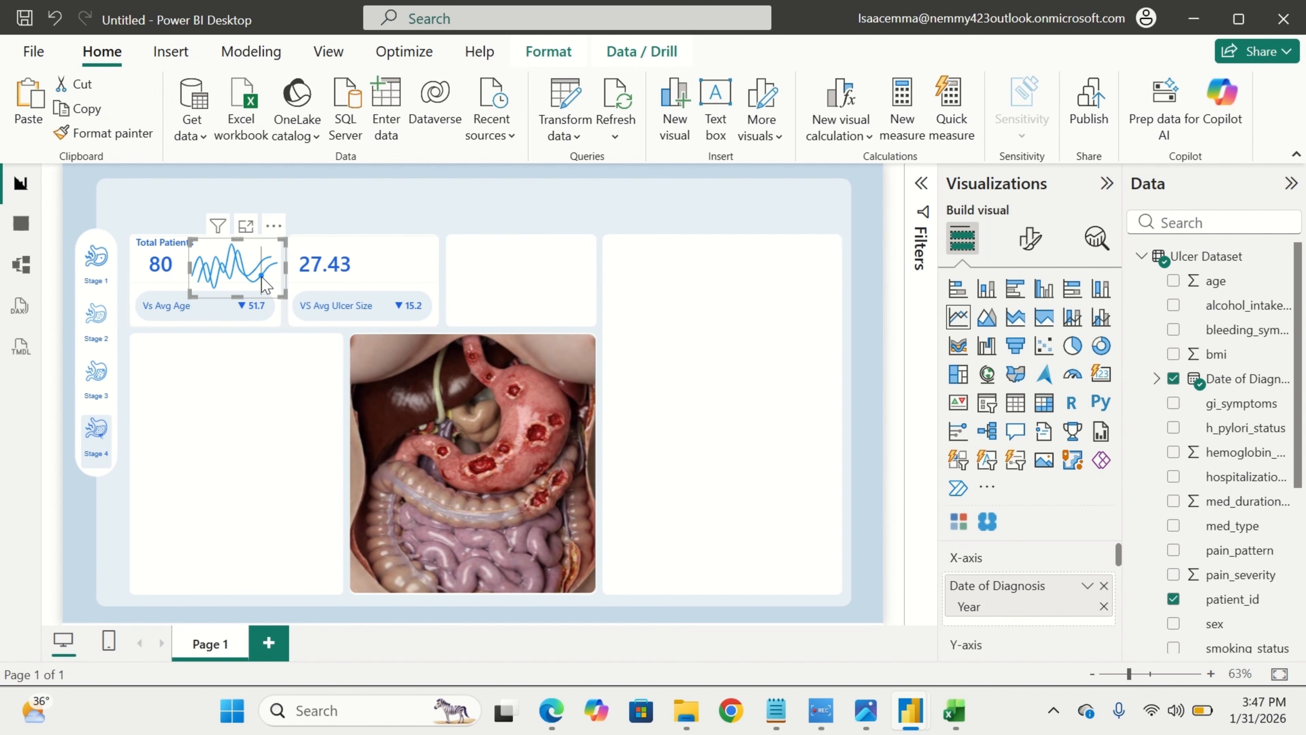
pyautogui.moveTo(286, 284); pyautogui.dragTo(414, 268)
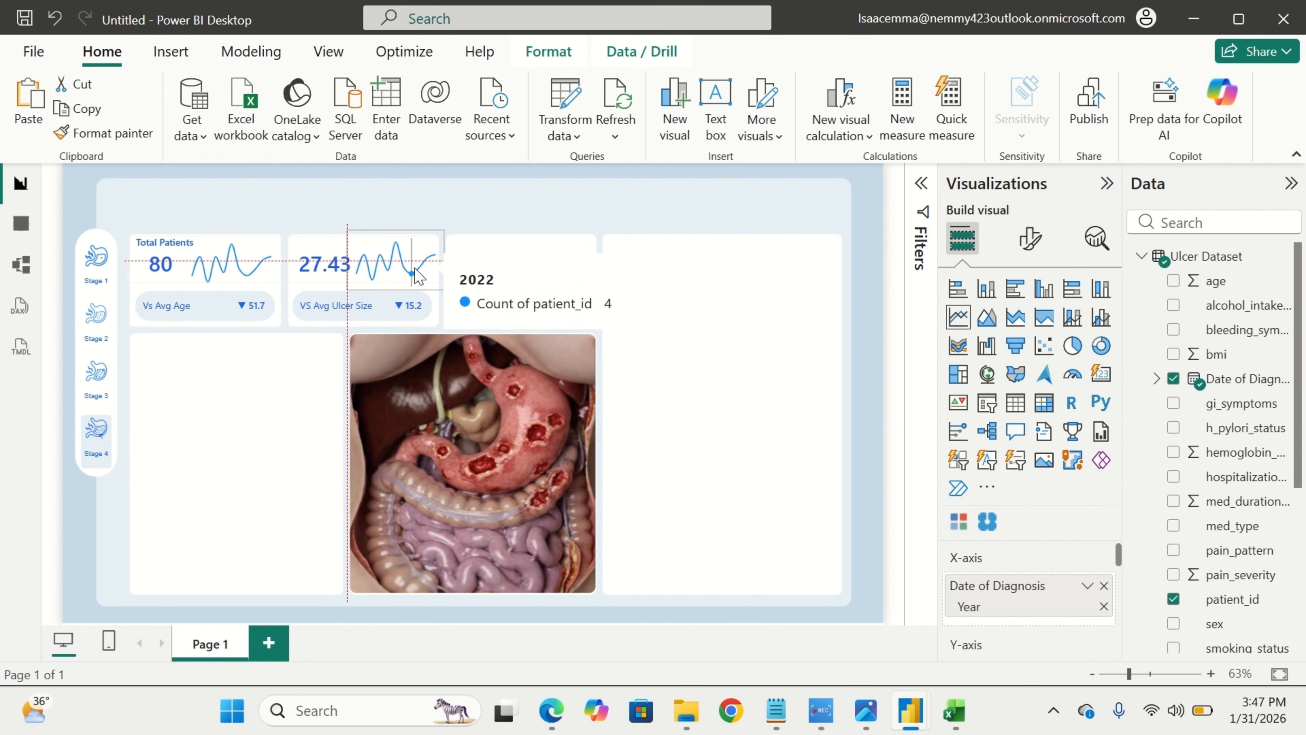
pyautogui.moveTo(415, 275); pyautogui.dragTo(438, 238)
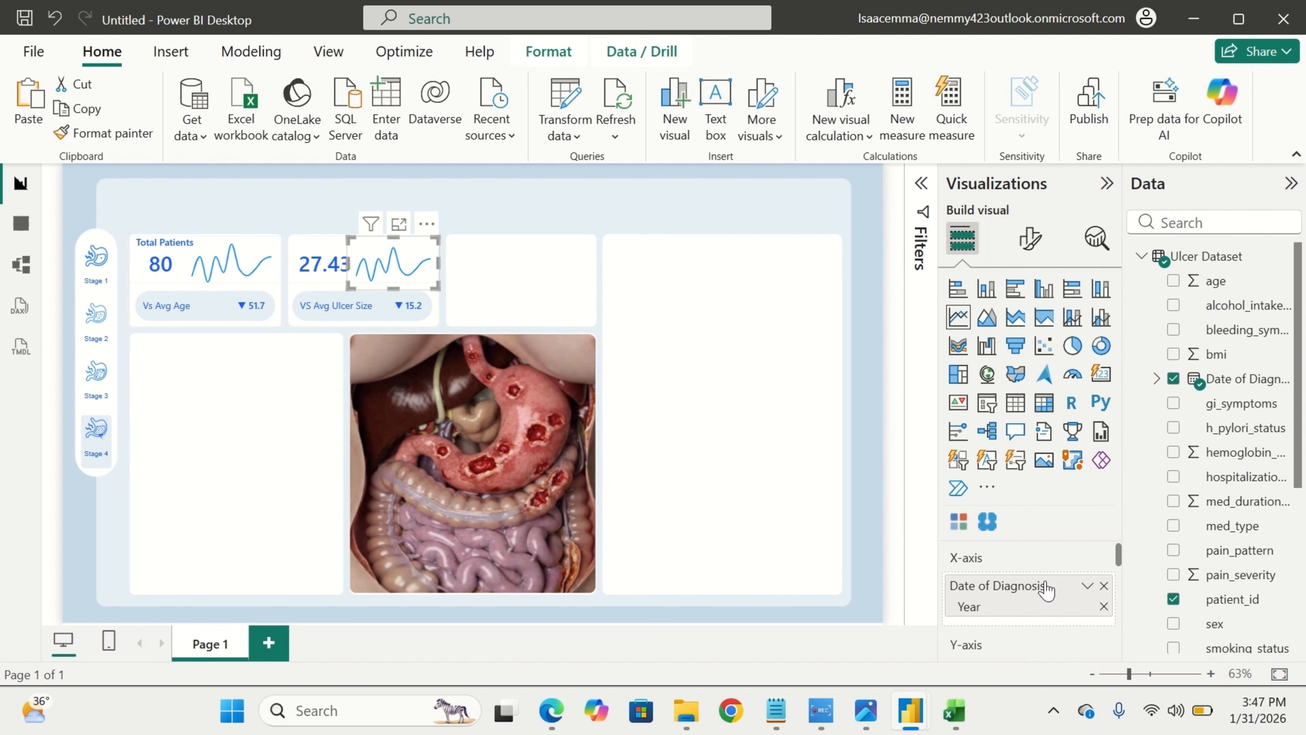
# Replace the patient count on the copied line chart's Y-axis with the average of bmi.
pyautogui.scroll(-1, 1026, 601)
pyautogui.scroll(-1, 1026, 601)
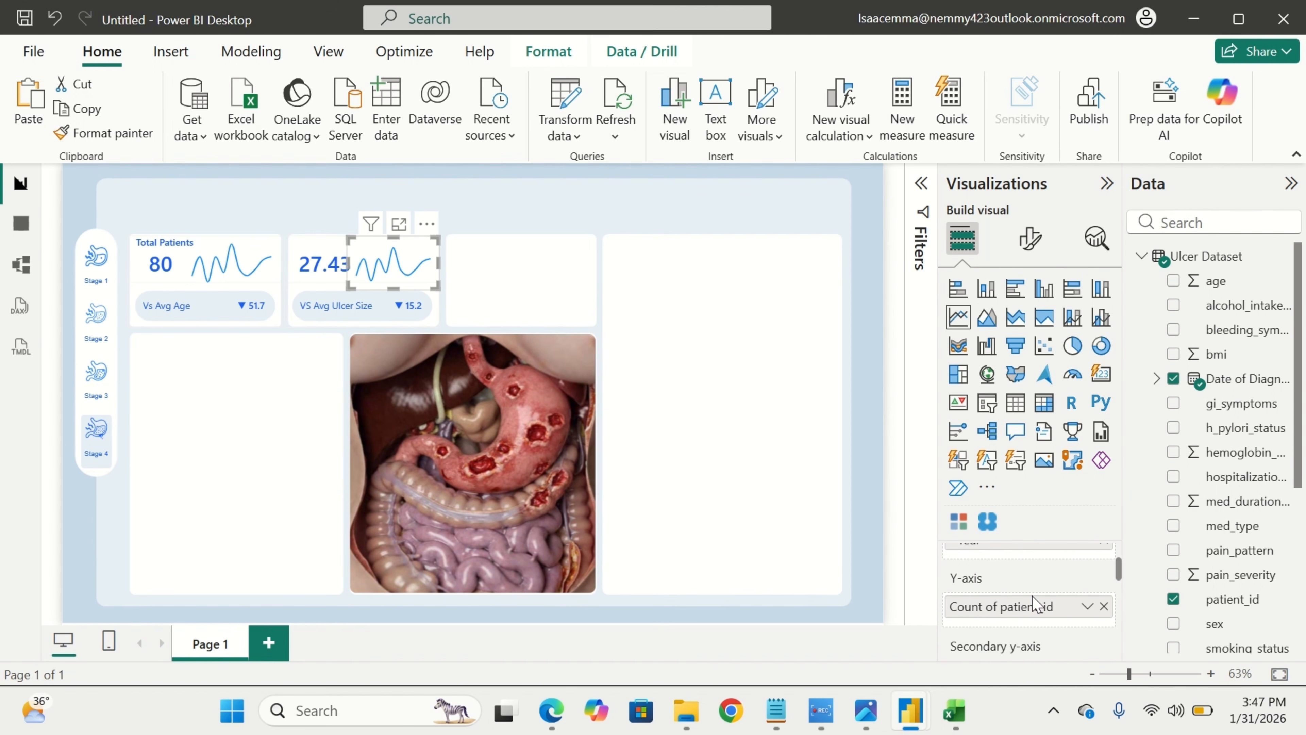
pyautogui.click(1104, 606)
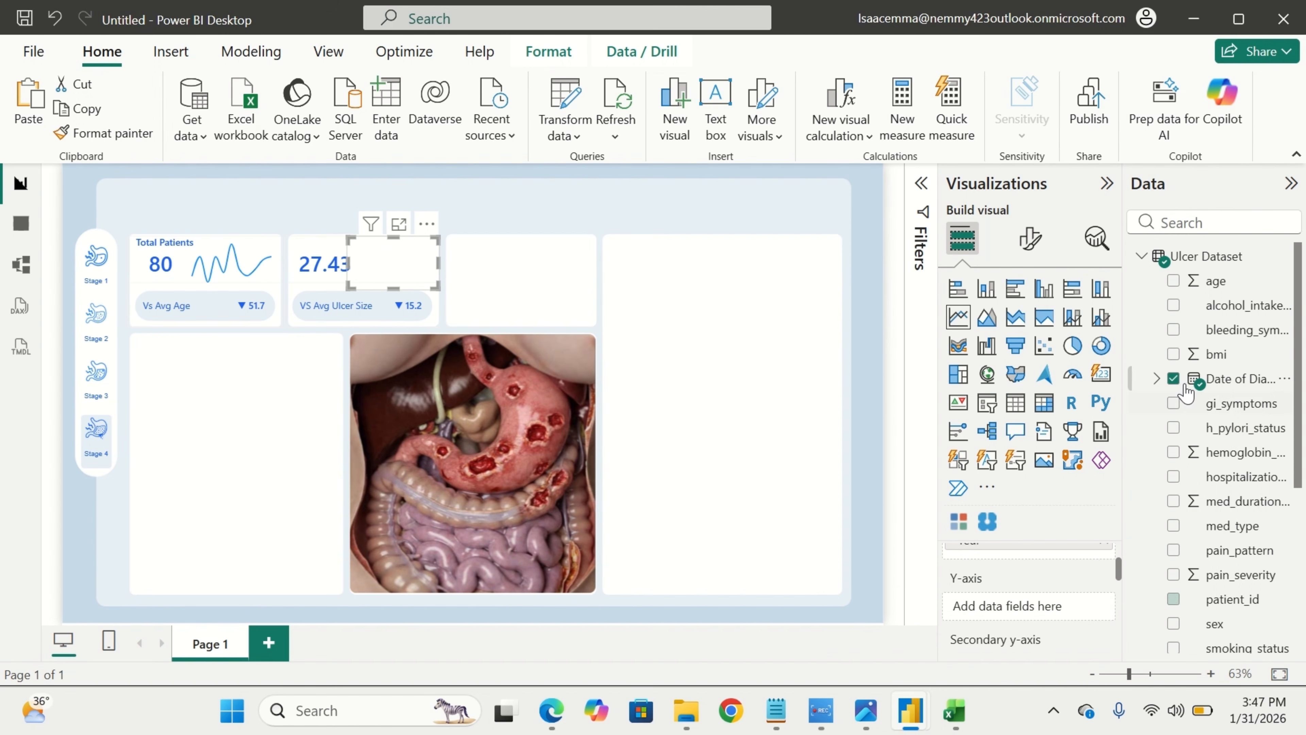
pyautogui.moveTo(1227, 355); pyautogui.dragTo(1038, 614)
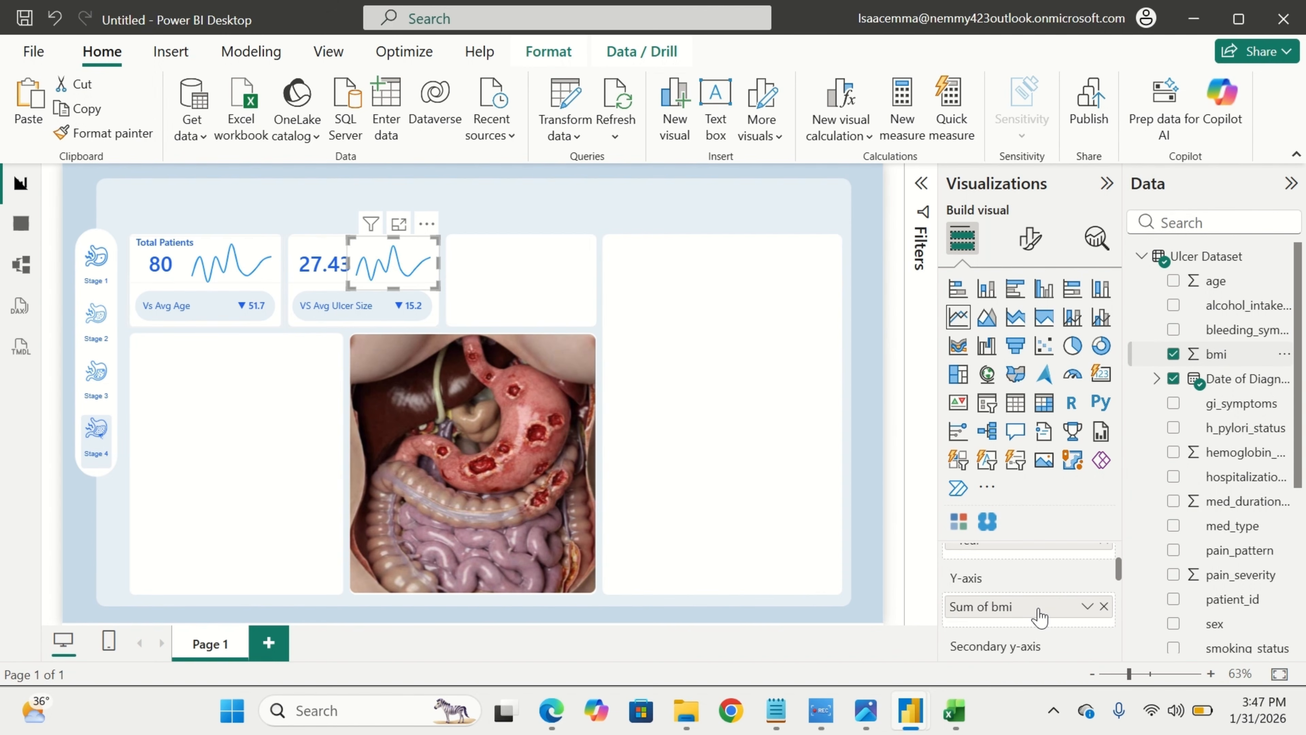
pyautogui.click(1087, 606)
pyautogui.click(1181, 387)
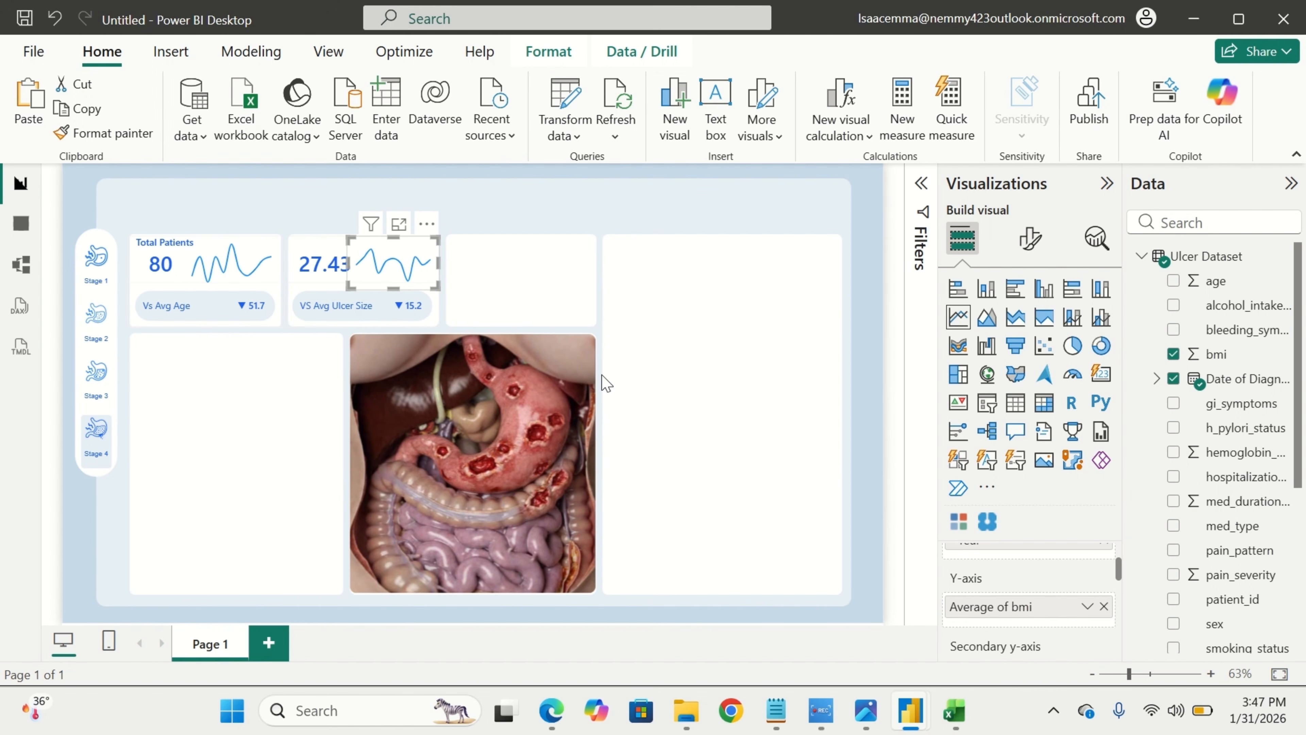
pyautogui.scroll(2, 1011, 630)
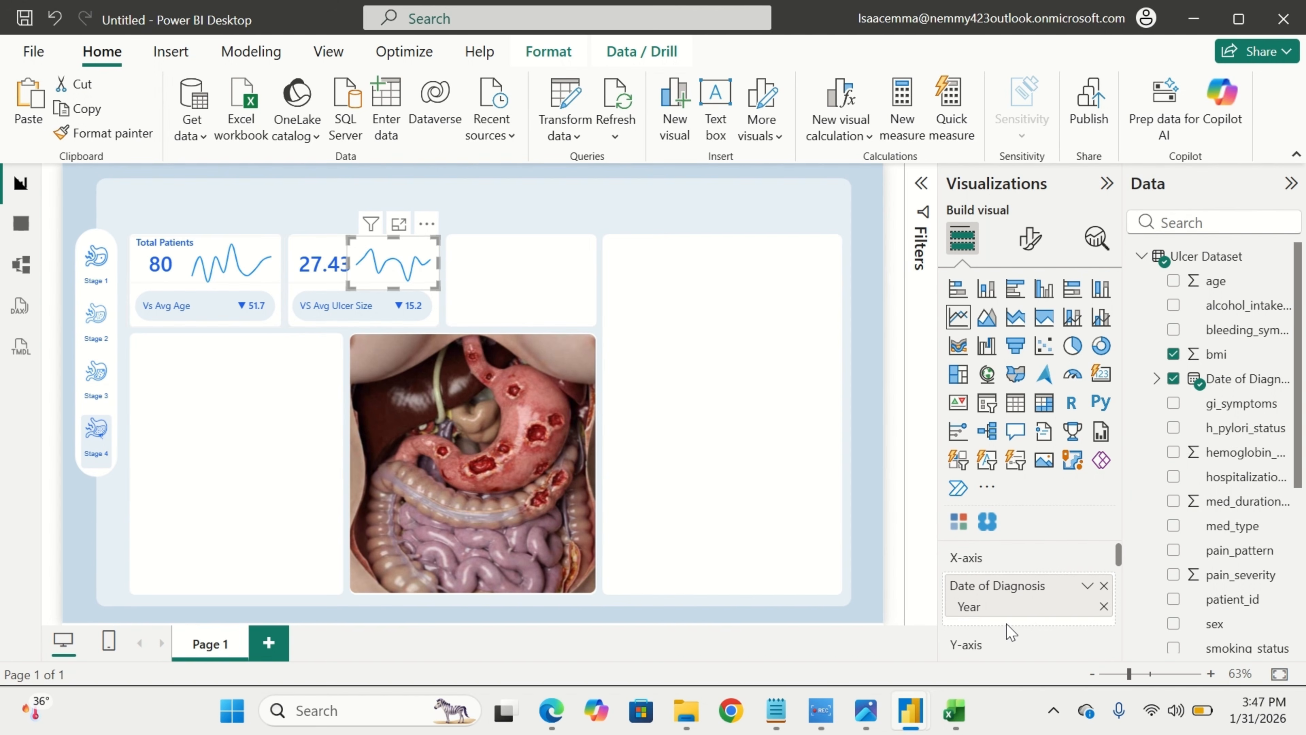
pyautogui.click(269, 395)
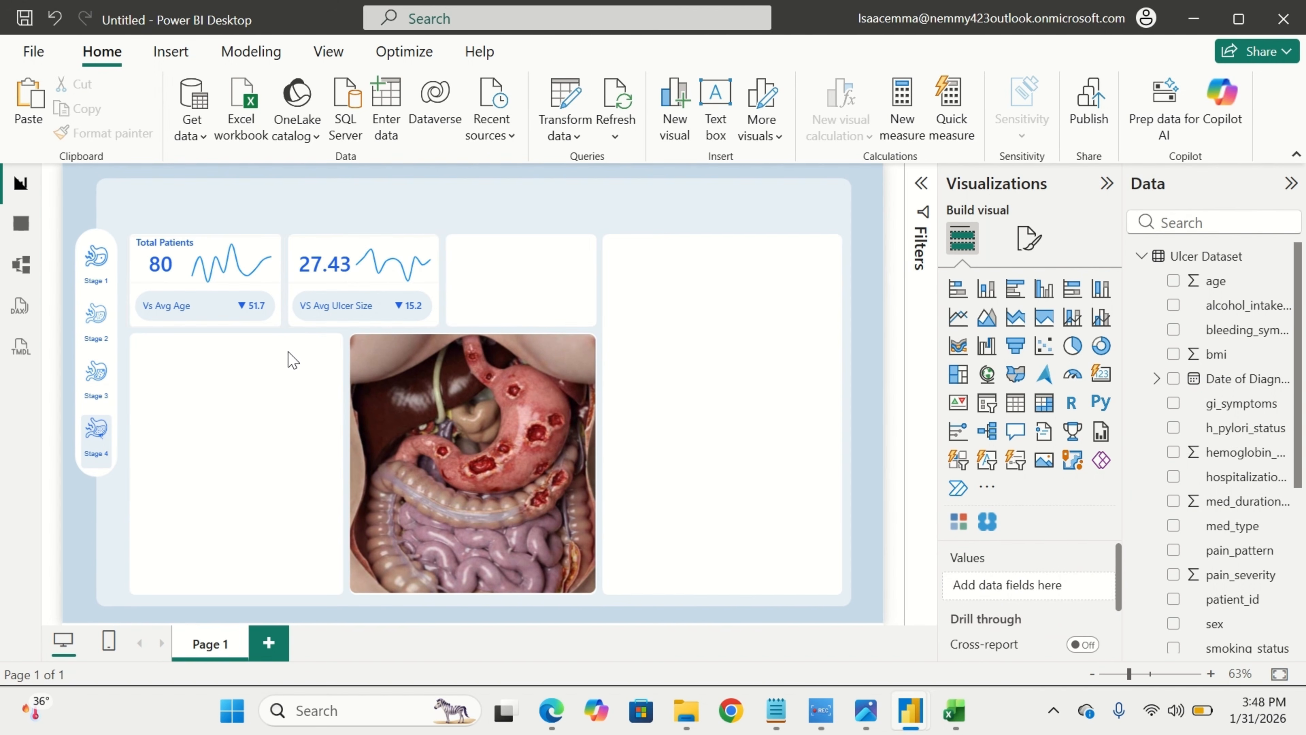
# Insert a text box reading "Average BMI" and format its text at size 11 in the recently used blue.
pyautogui.click(726, 111)
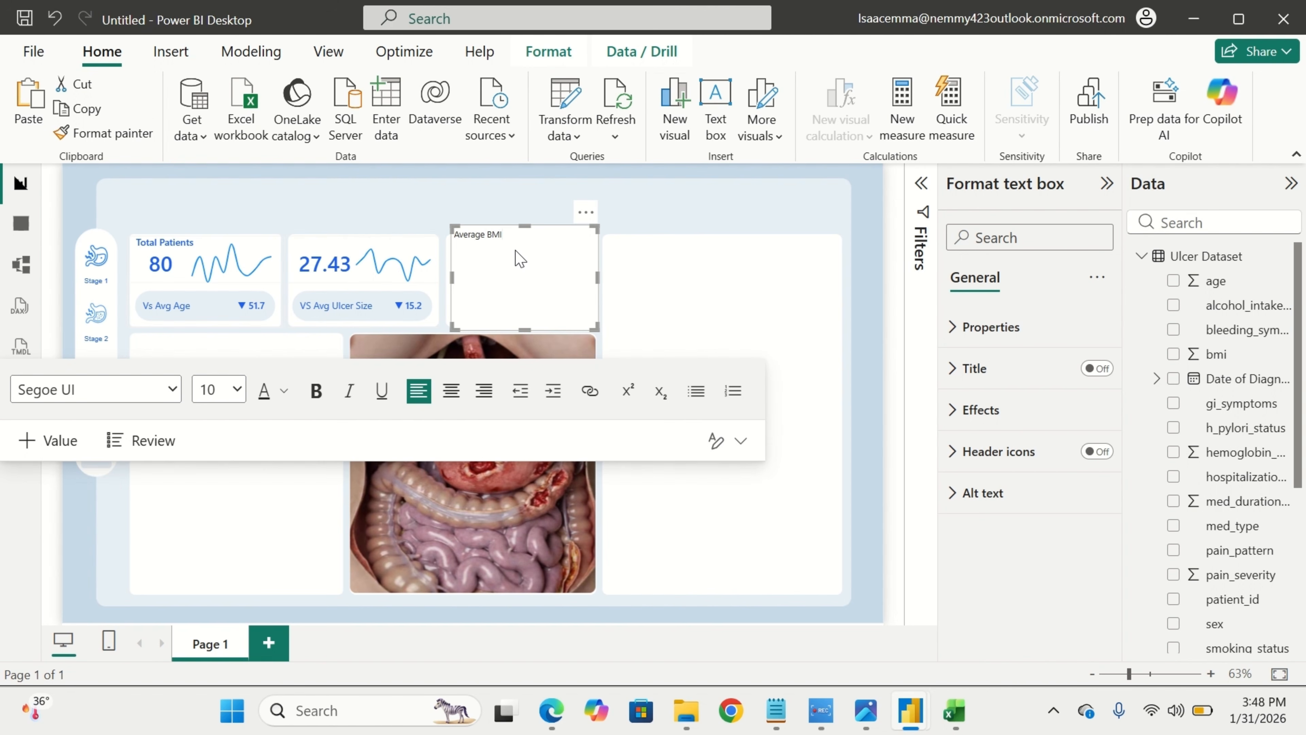
pyautogui.moveTo(504, 232); pyautogui.dragTo(456, 237)
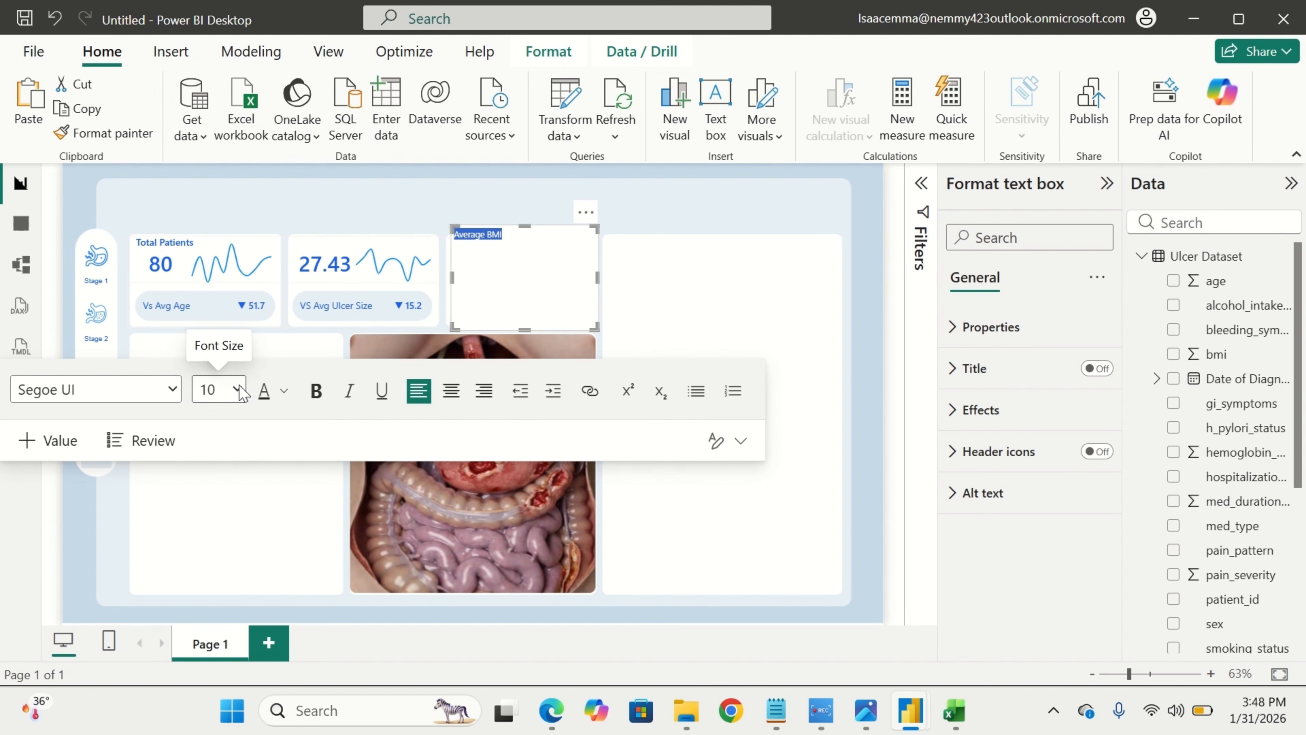
pyautogui.click(218, 389)
pyautogui.click(213, 114)
pyautogui.click(284, 391)
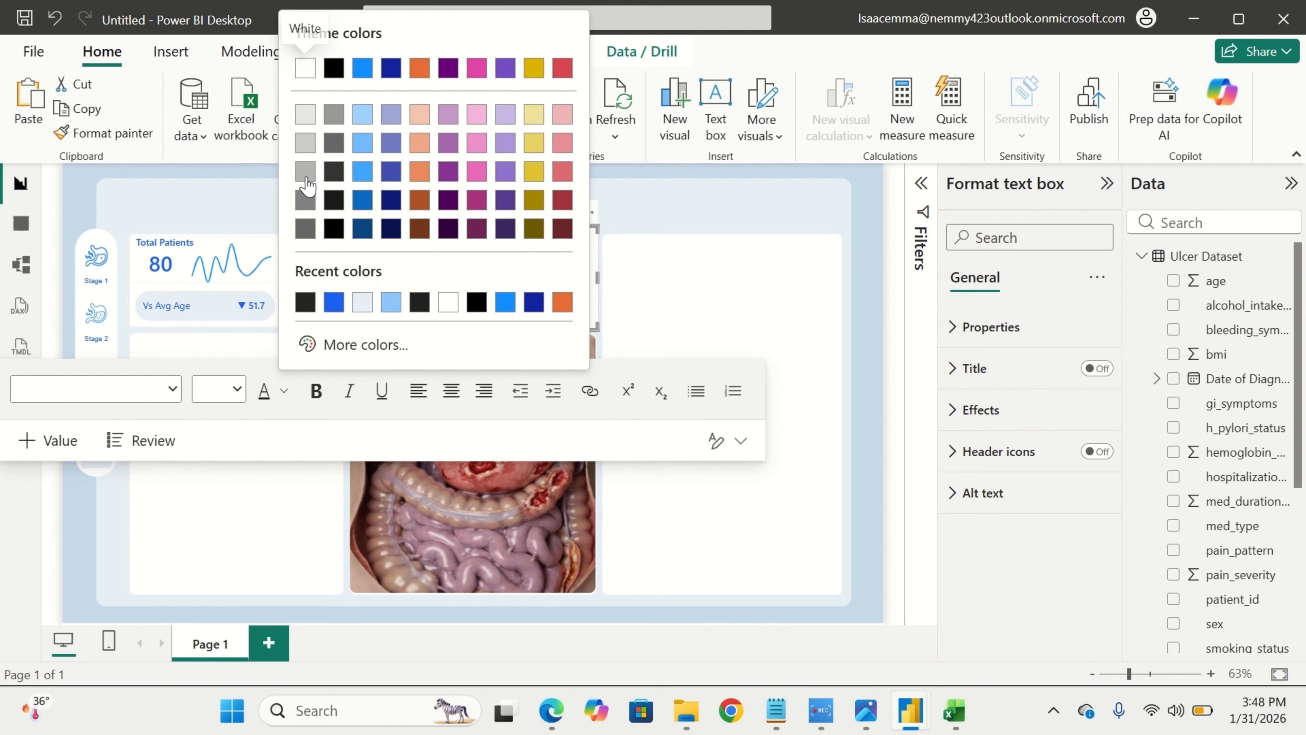
pyautogui.click(333, 302)
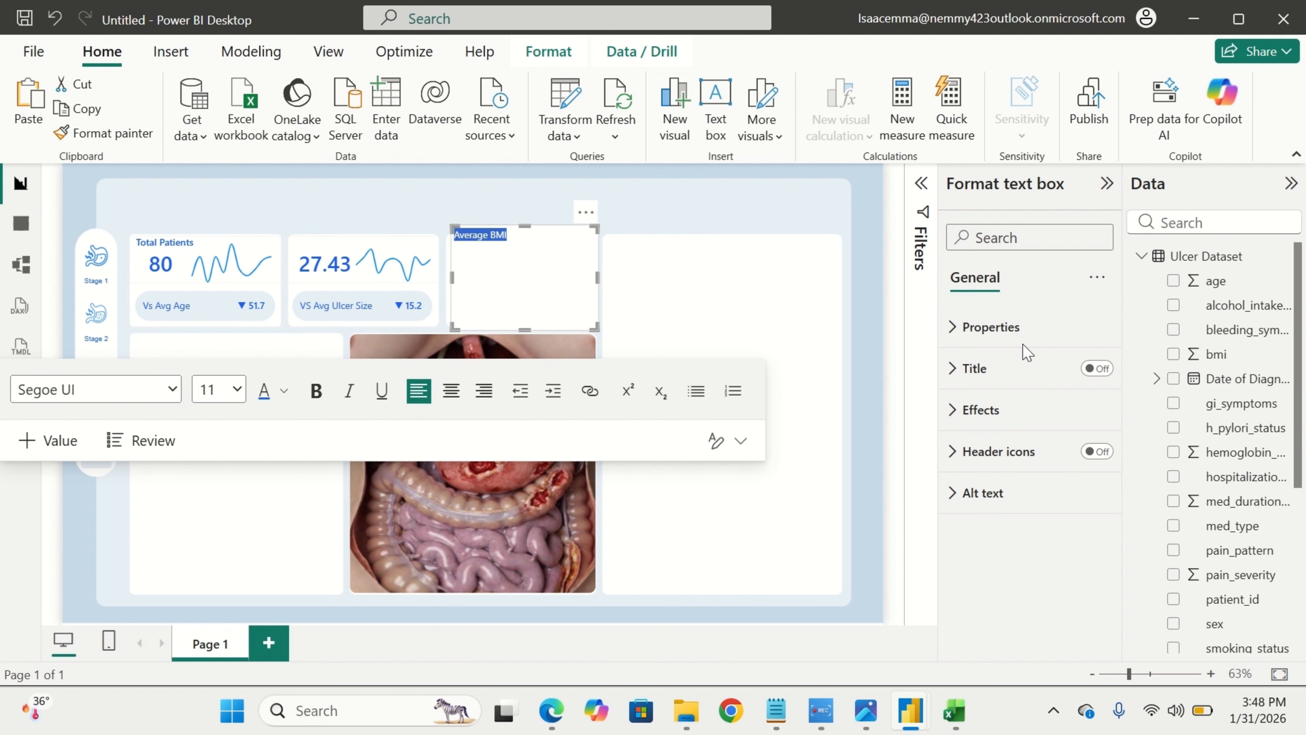
# Turn off the text box's background and set the "Average BMI" text to the Segoe UI Semibold font.
pyautogui.click(1052, 408)
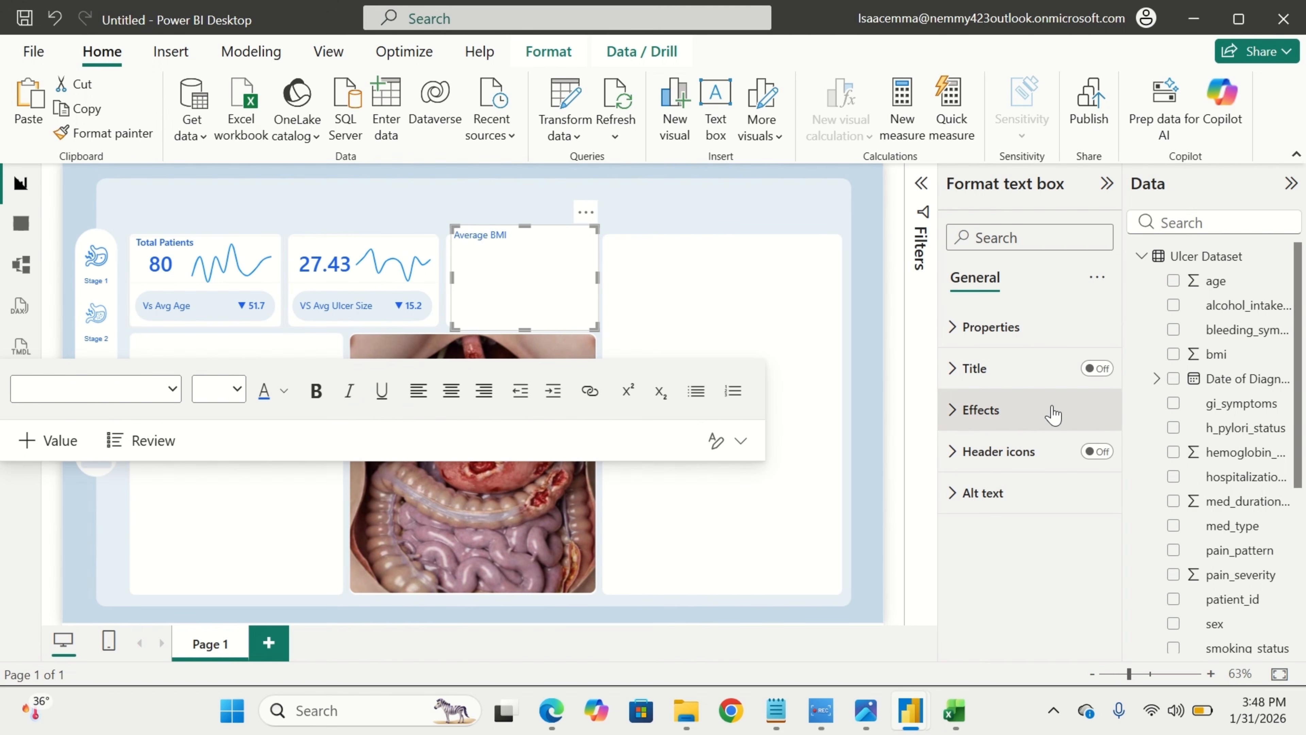
pyautogui.click(1087, 458)
pyautogui.click(509, 237)
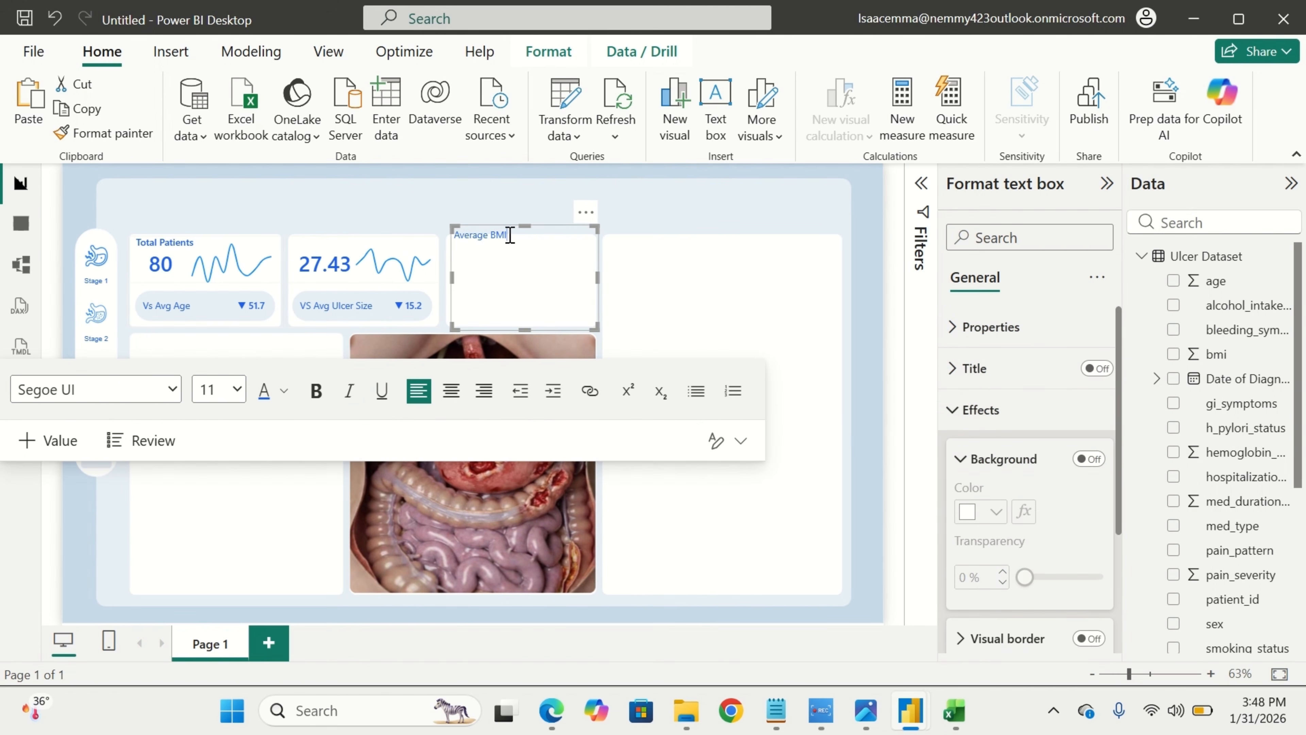
pyautogui.moveTo(509, 237); pyautogui.dragTo(453, 236)
pyautogui.click(172, 386)
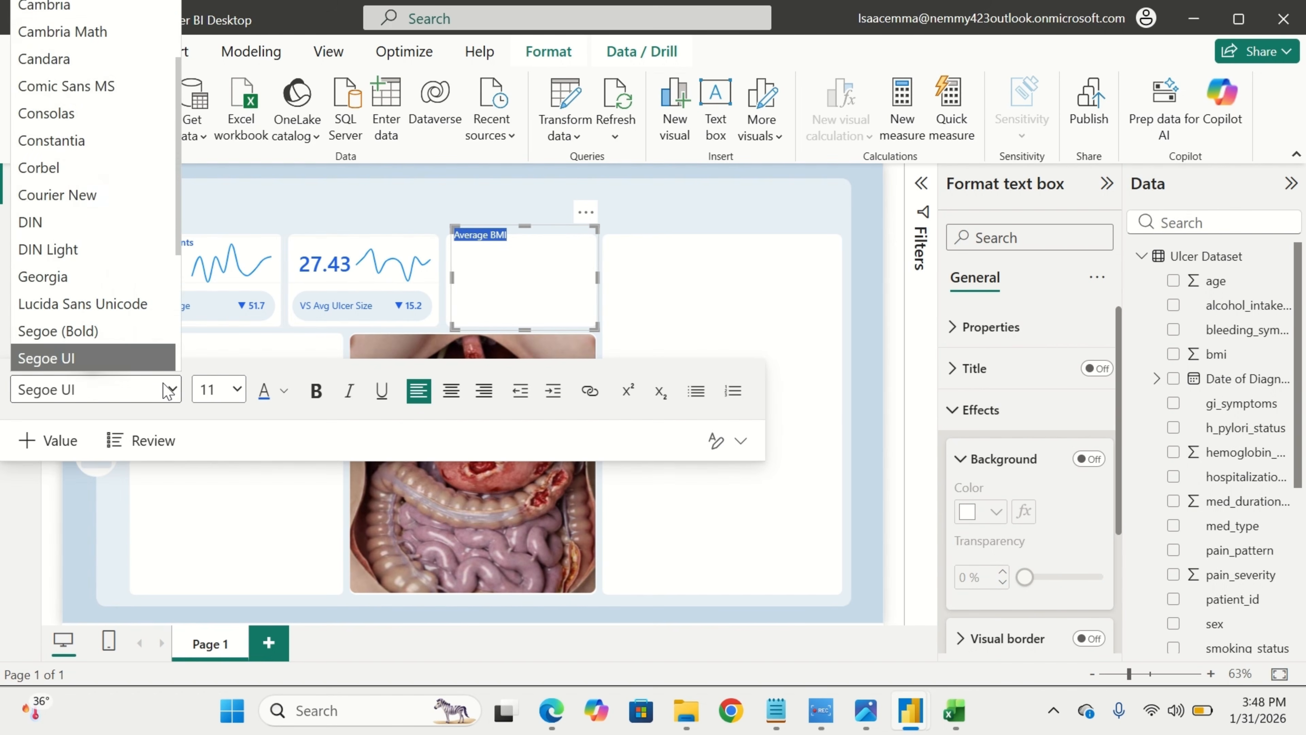
pyautogui.scroll(-3, 103, 248)
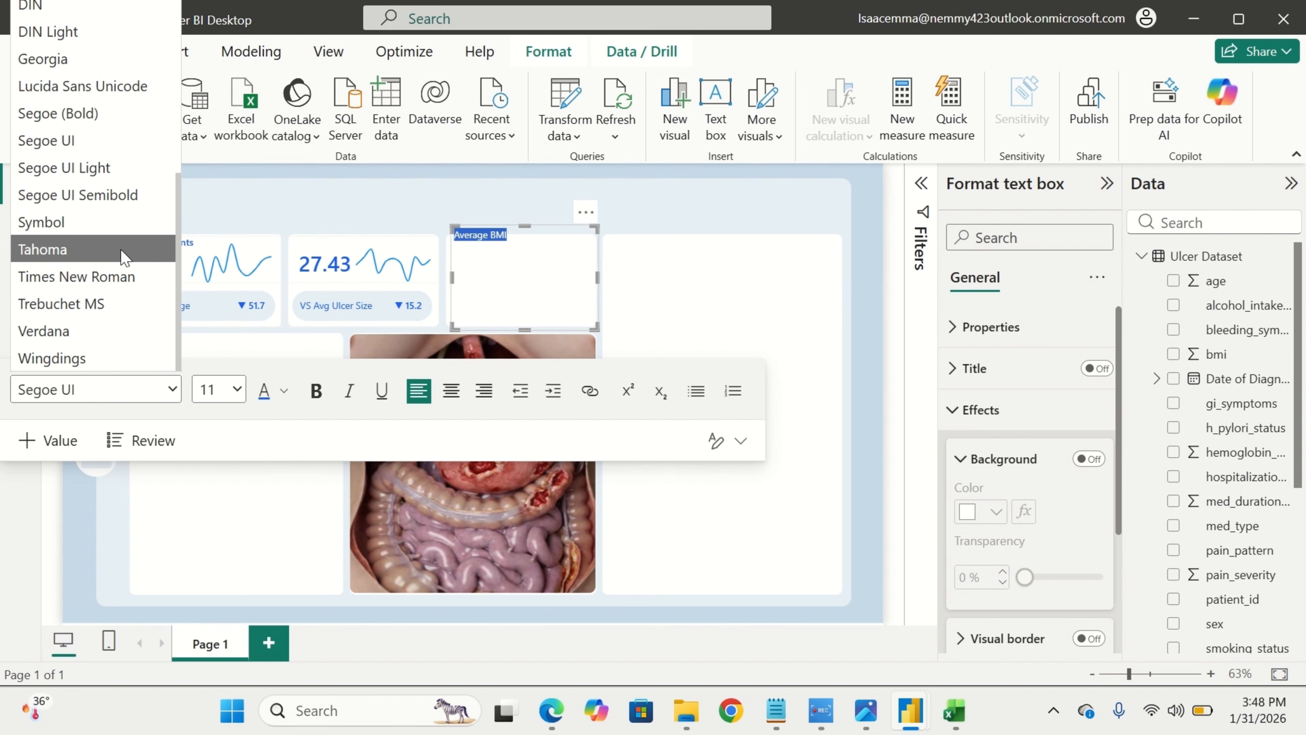
pyautogui.click(136, 196)
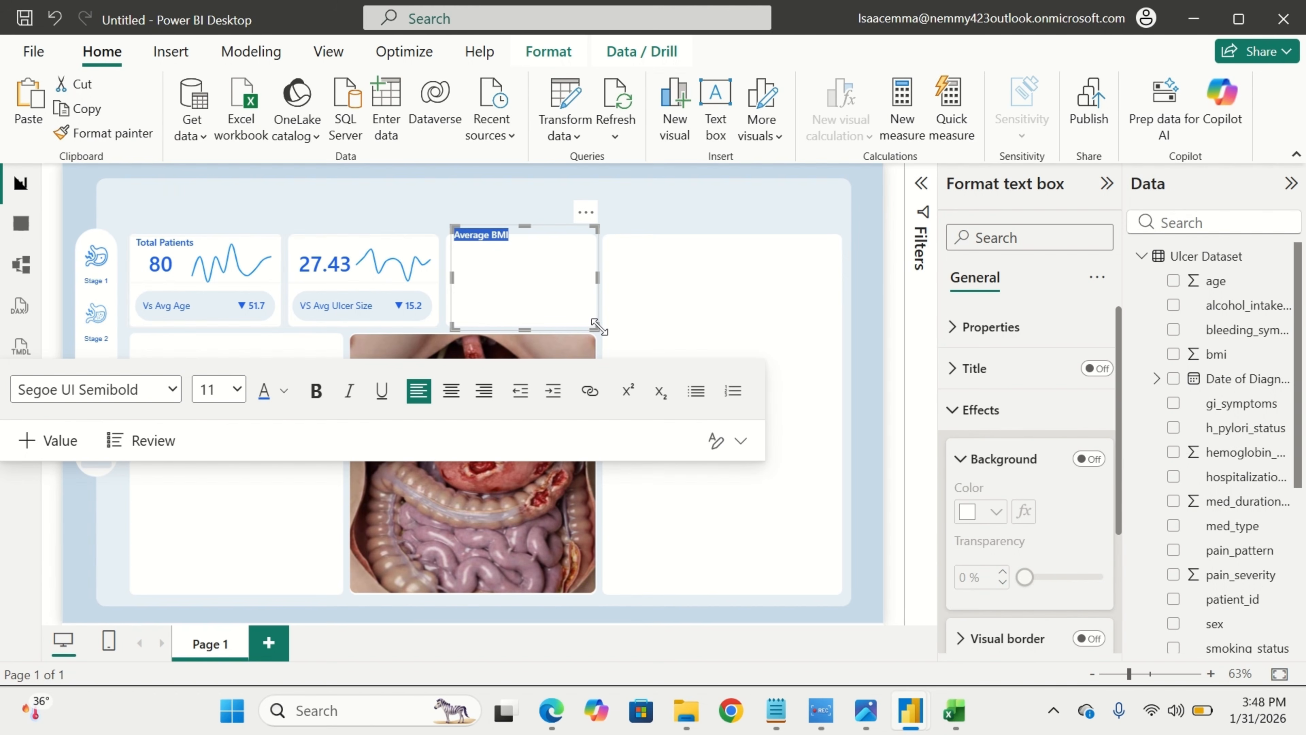
# Shrink the "Average BMI" text box to a single line's height and place it above the value in the second card.
pyautogui.moveTo(597, 324); pyautogui.dragTo(598, 259)
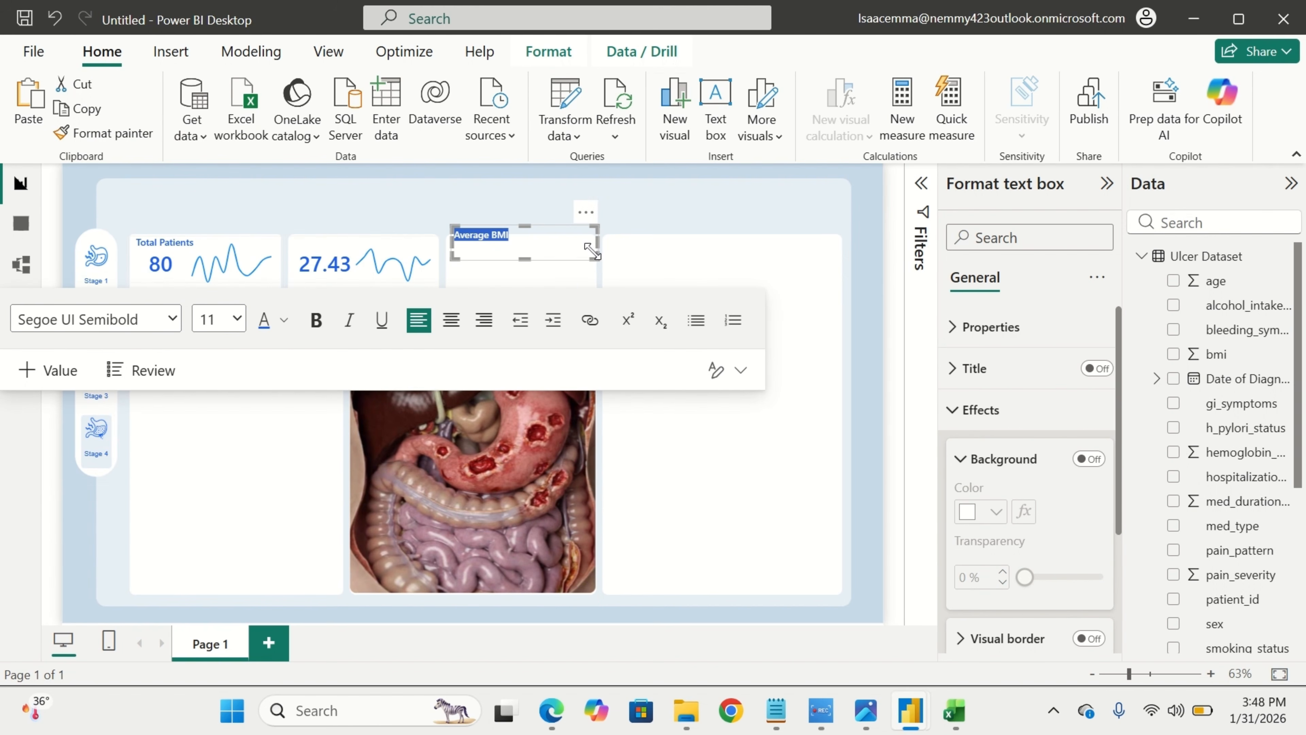
pyautogui.click(489, 277)
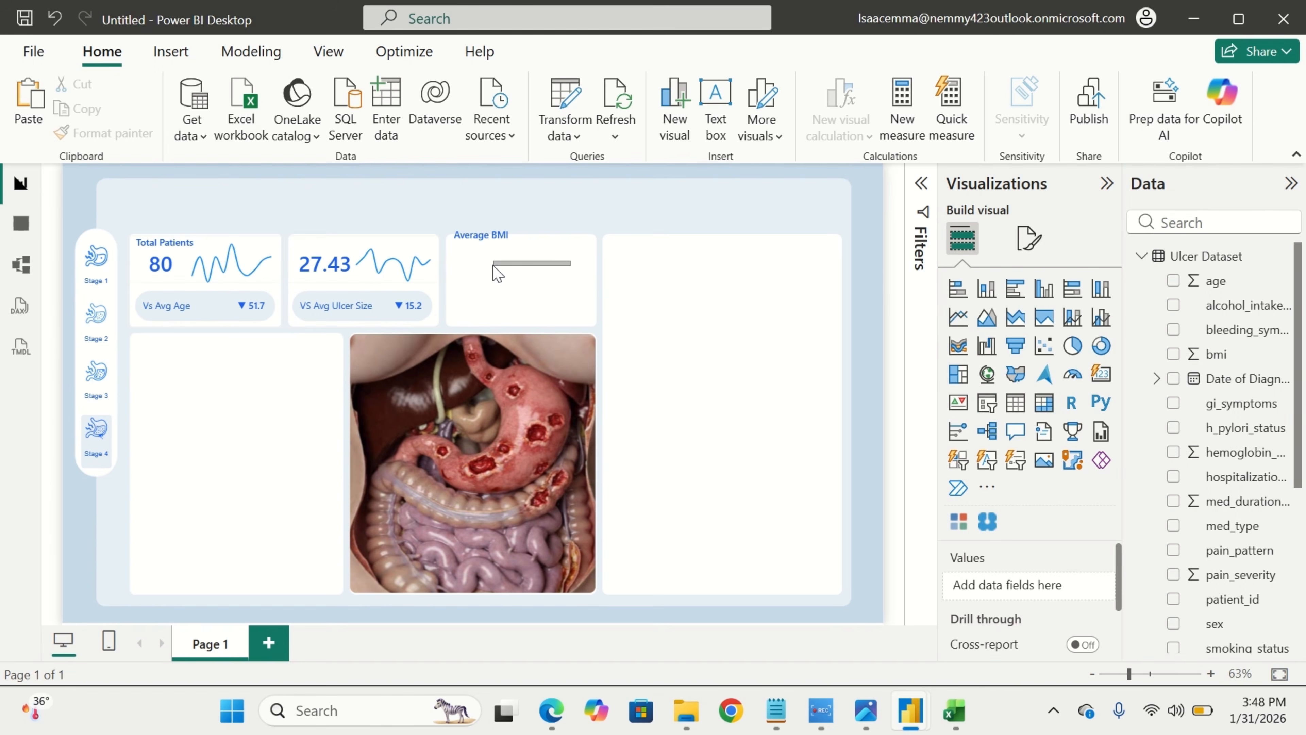
pyautogui.click(514, 253)
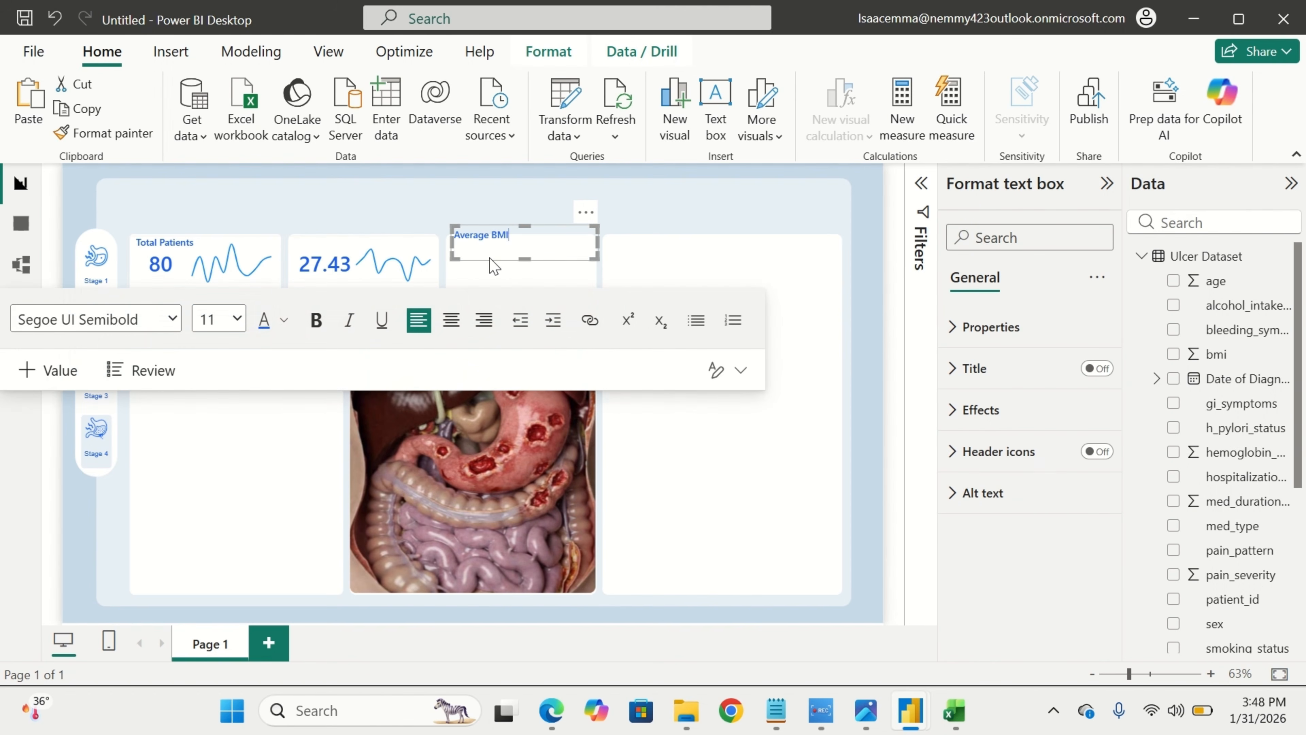
pyautogui.moveTo(490, 260); pyautogui.dragTo(329, 266)
pyautogui.click(545, 278)
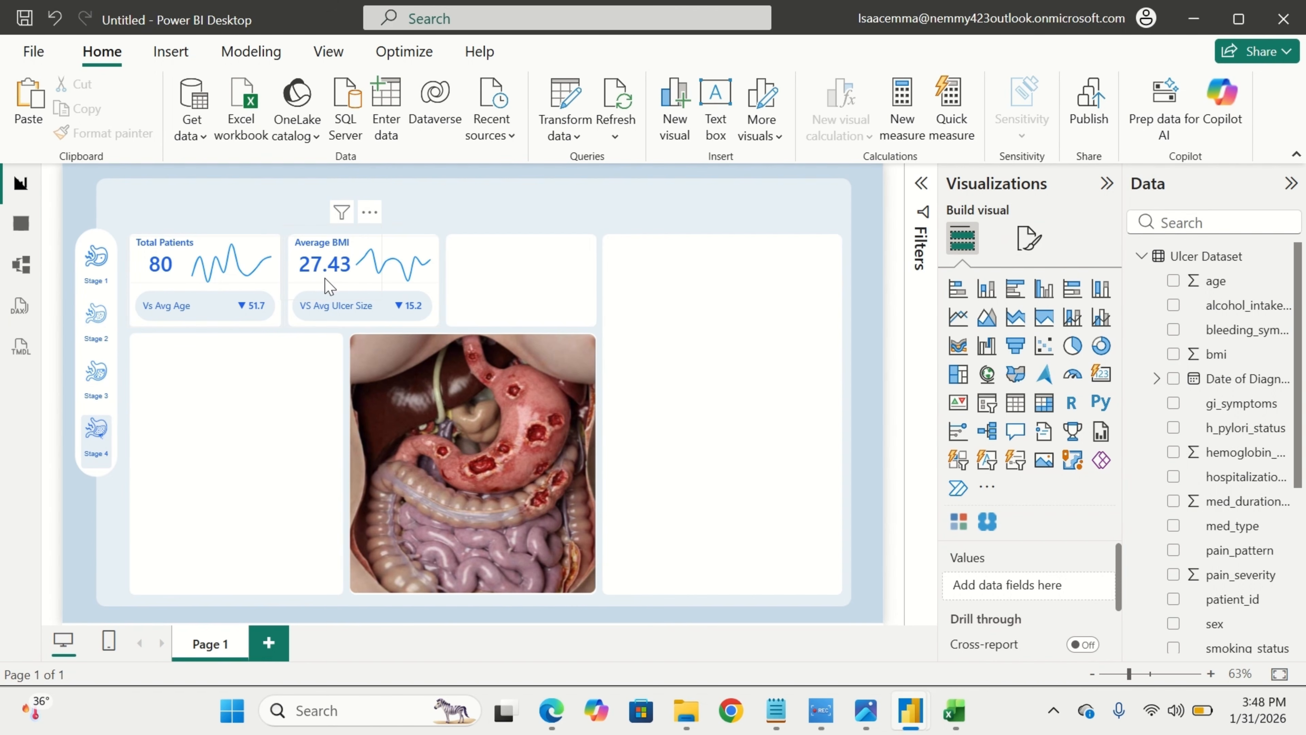
# Nudge the average BMI value visual slightly down beneath its title.
pyautogui.click(329, 286)
pyautogui.moveTo(325, 278); pyautogui.dragTo(324, 280)
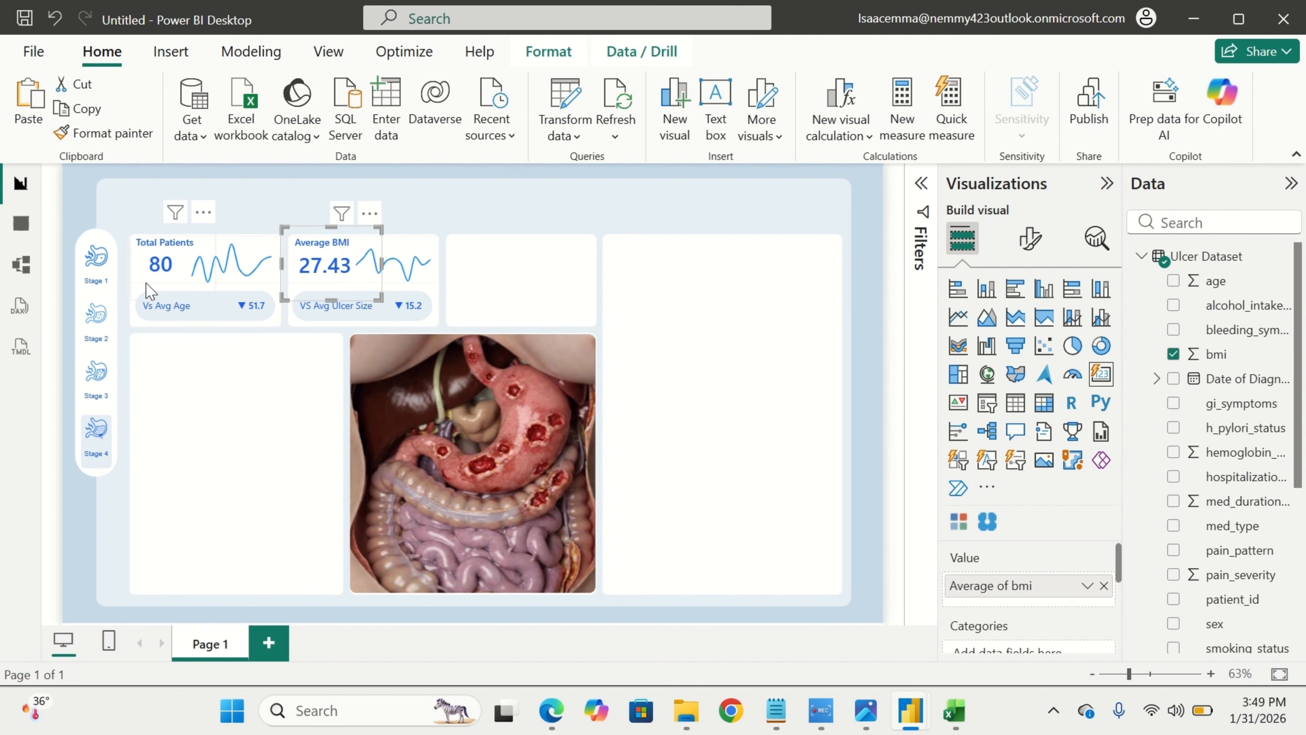
pyautogui.click(177, 380)
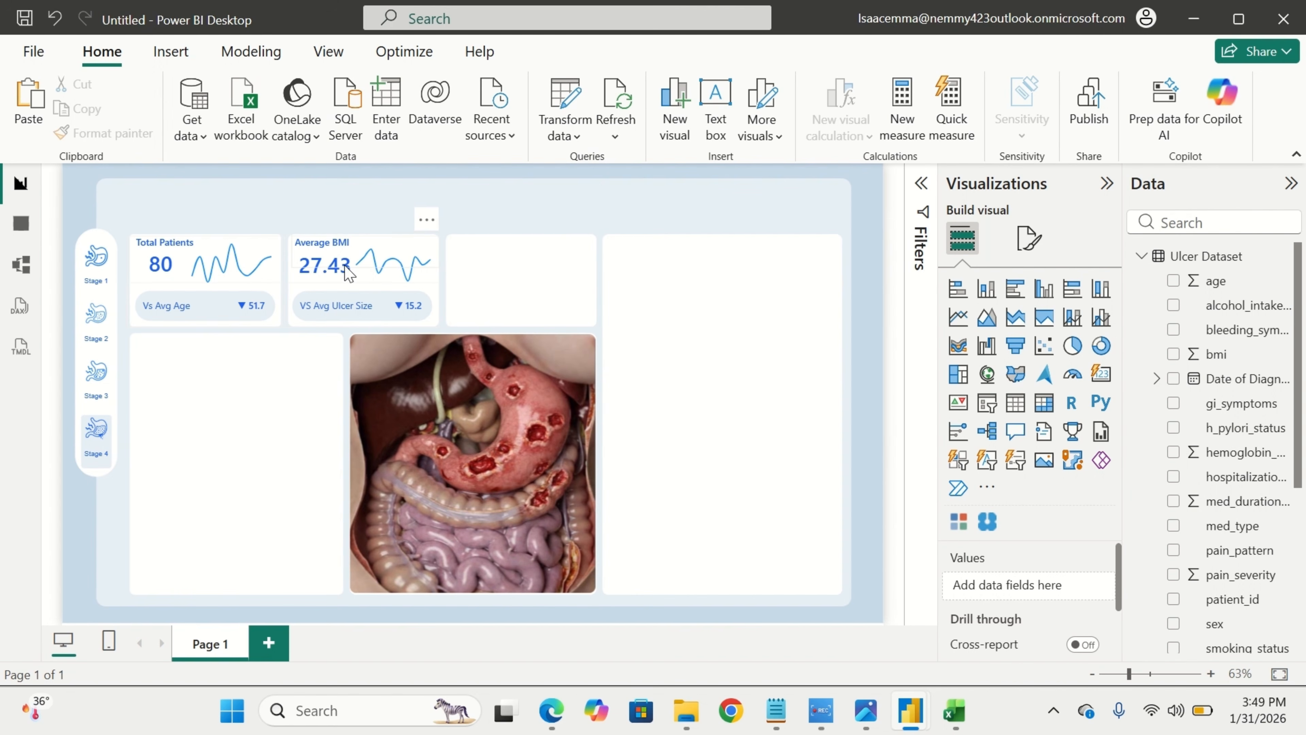
# Duplicate the "VS Avg Ulcer Size" card visual and place the copy over the third card.
pyautogui.click(351, 329)
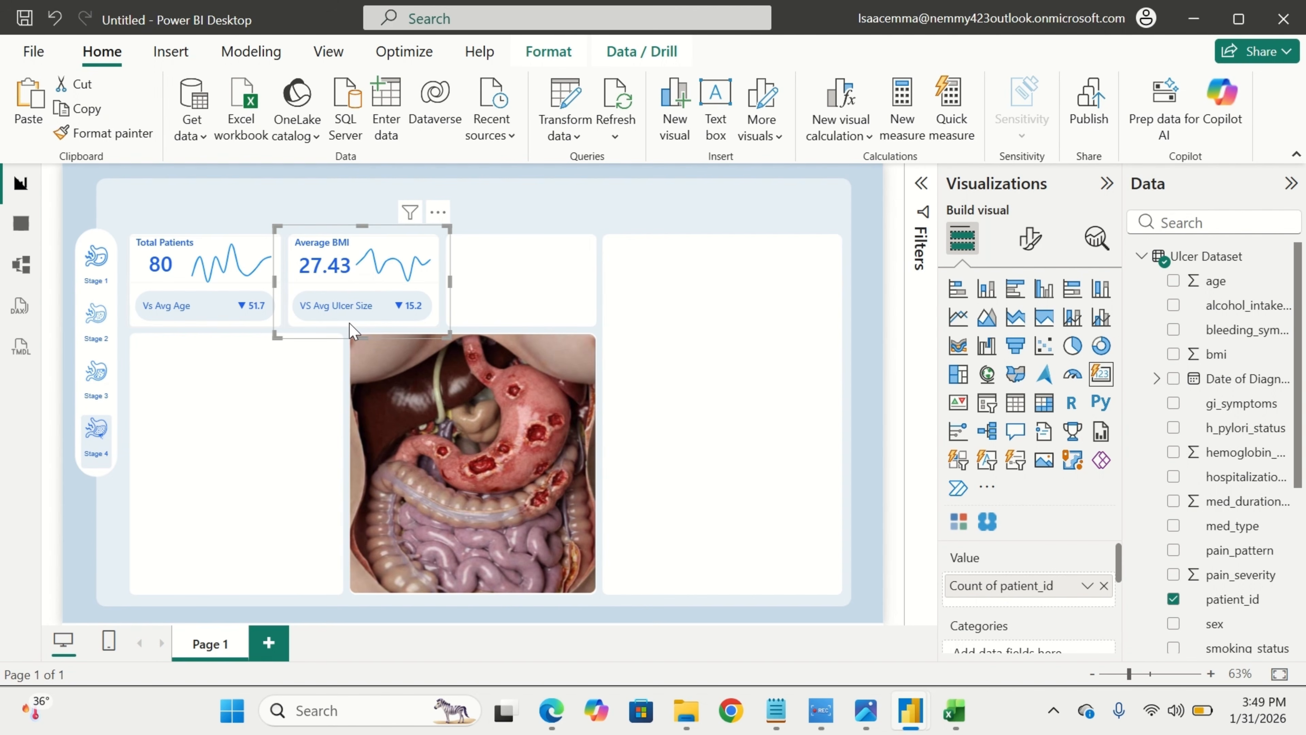
pyautogui.moveTo(386, 324); pyautogui.dragTo(541, 322)
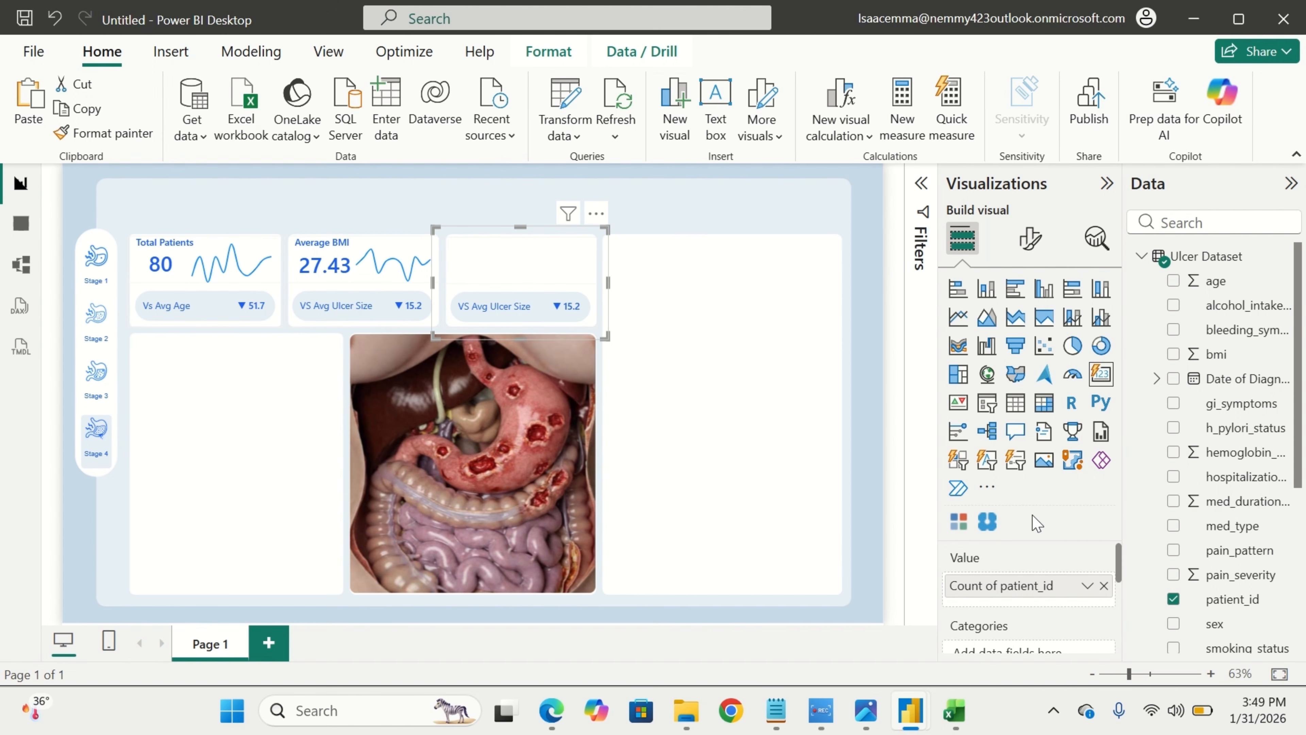
# Replace the VS Avg Ulcer Size reference label in the third card with the VS Avg Pain Severity measure.
pyautogui.click(1029, 238)
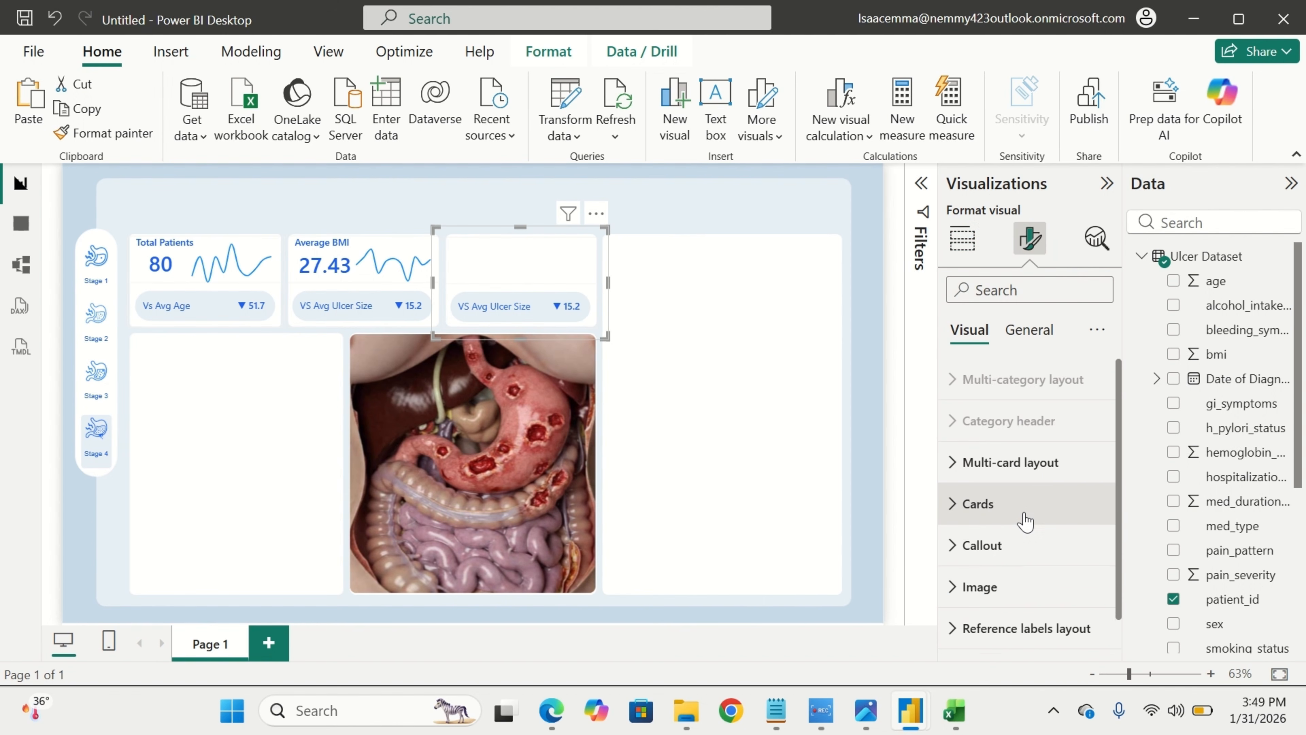
pyautogui.scroll(-1, 1025, 521)
pyautogui.scroll(-3, 1048, 634)
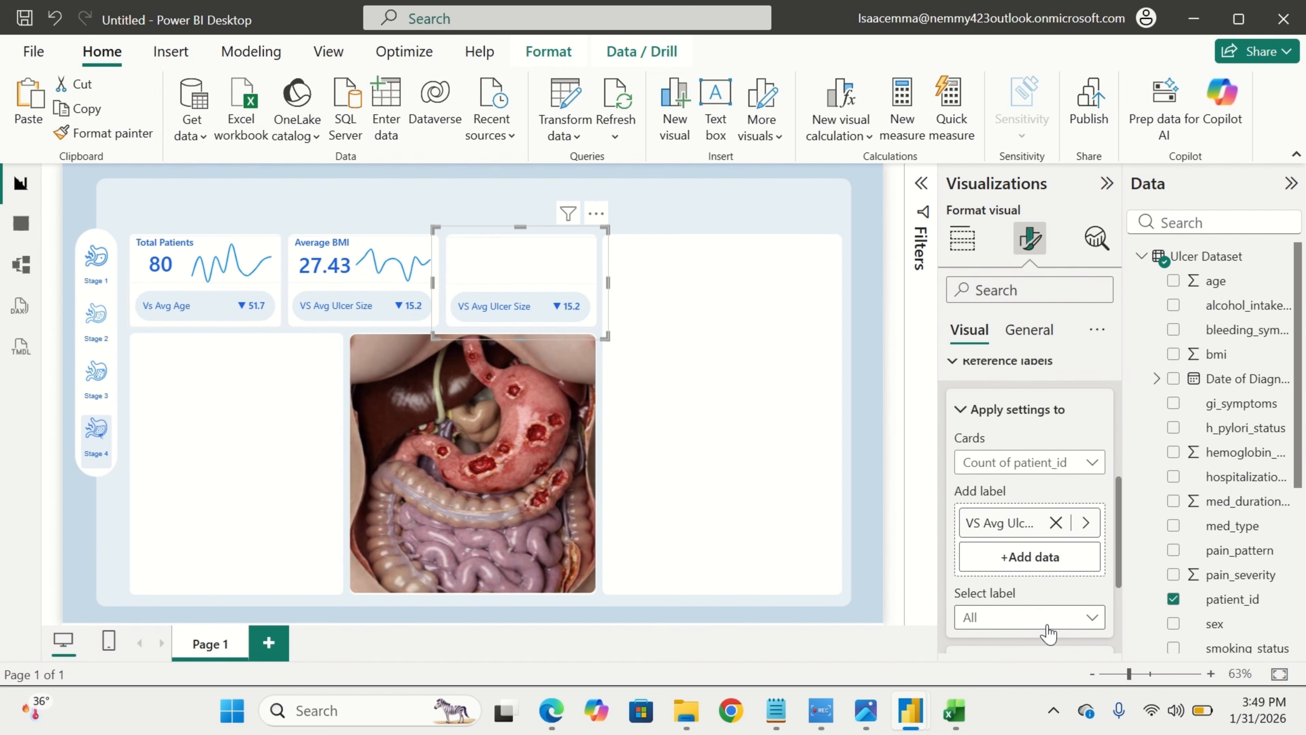
pyautogui.click(1056, 445)
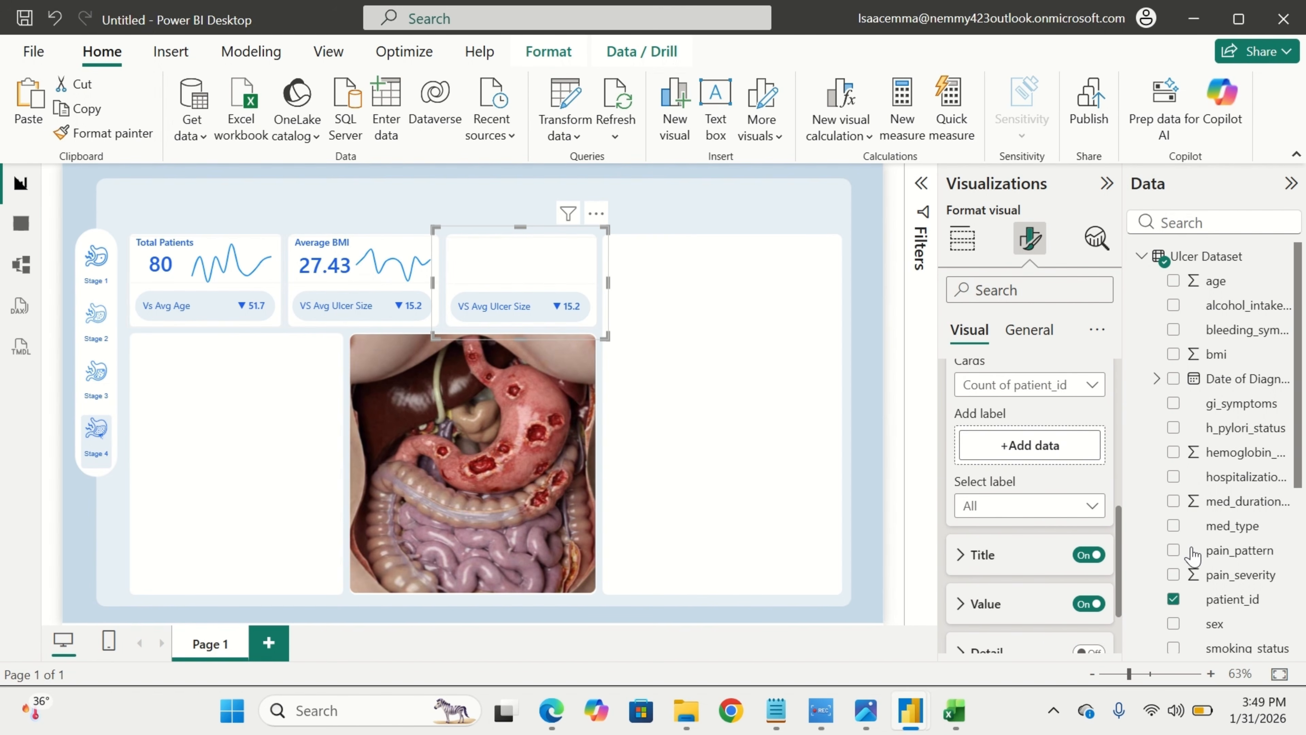
pyautogui.scroll(-5, 1227, 607)
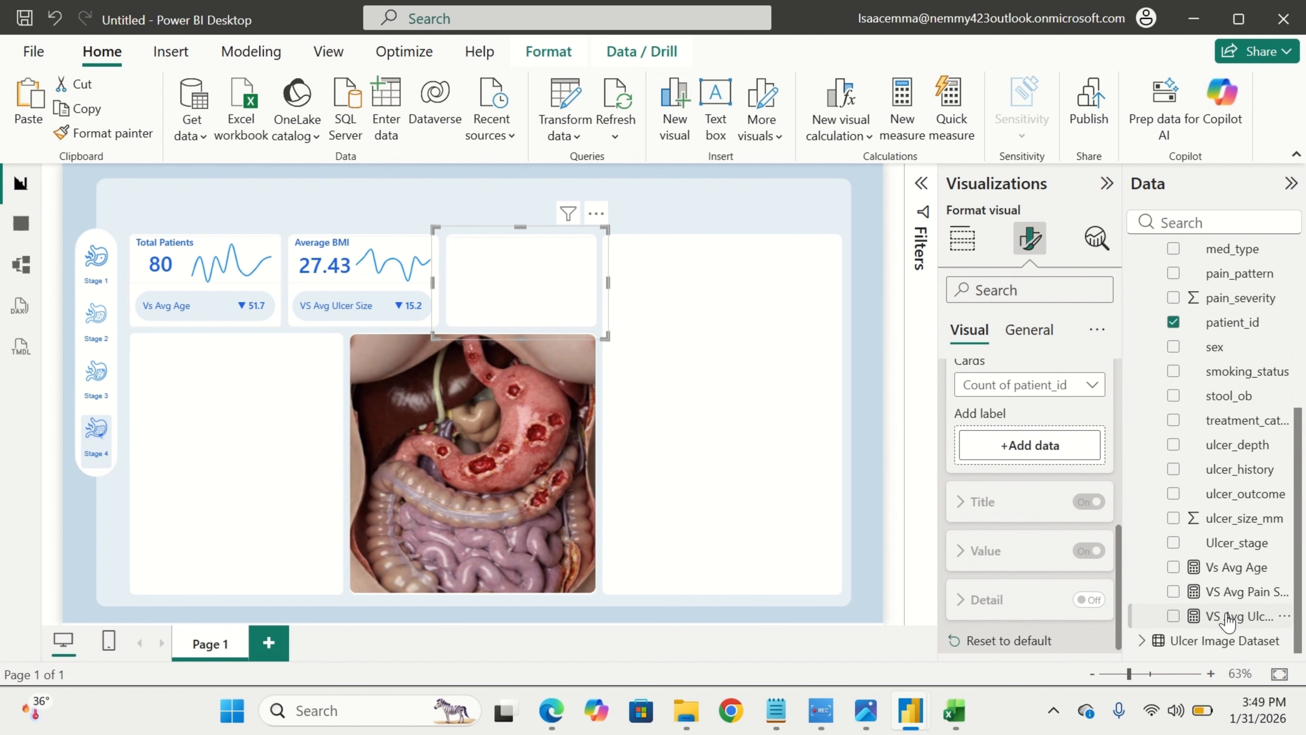
pyautogui.moveTo(1227, 620); pyautogui.dragTo(1053, 444)
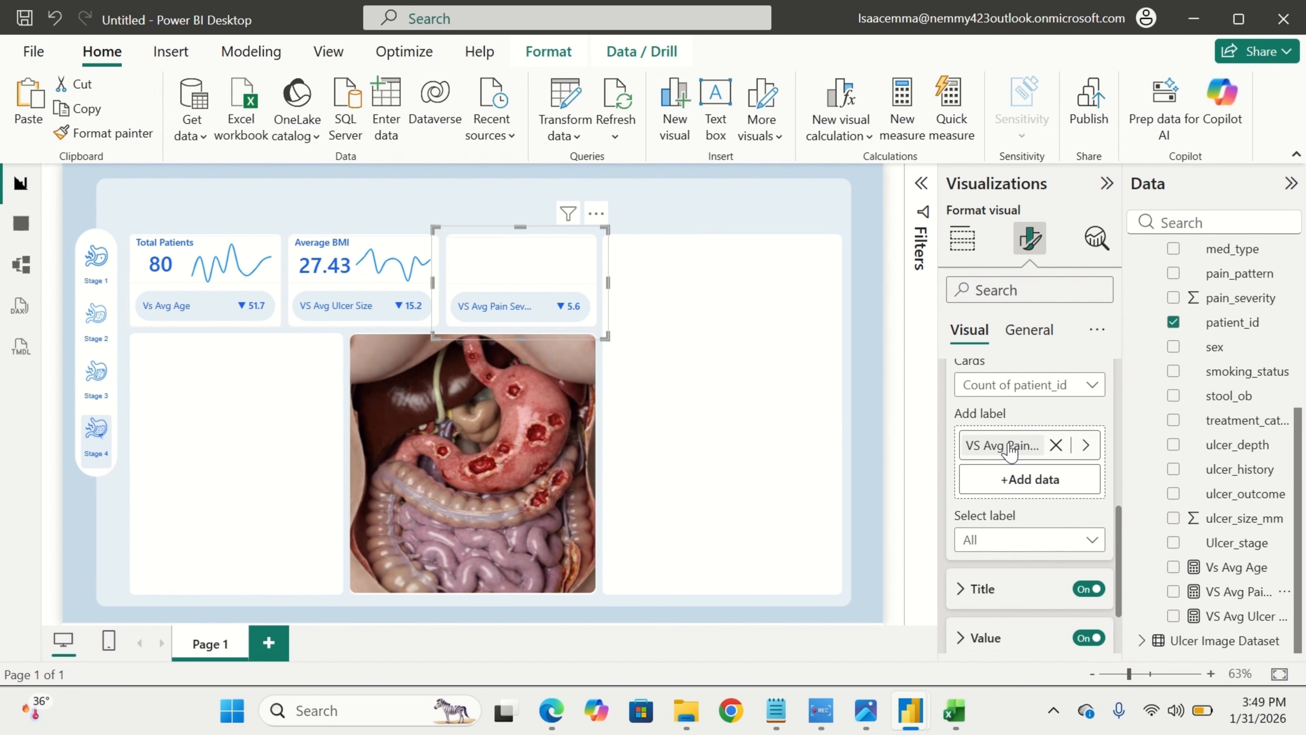
# Set the value area of the third card's reference label layout to 25%.
pyautogui.scroll(5, 977, 448)
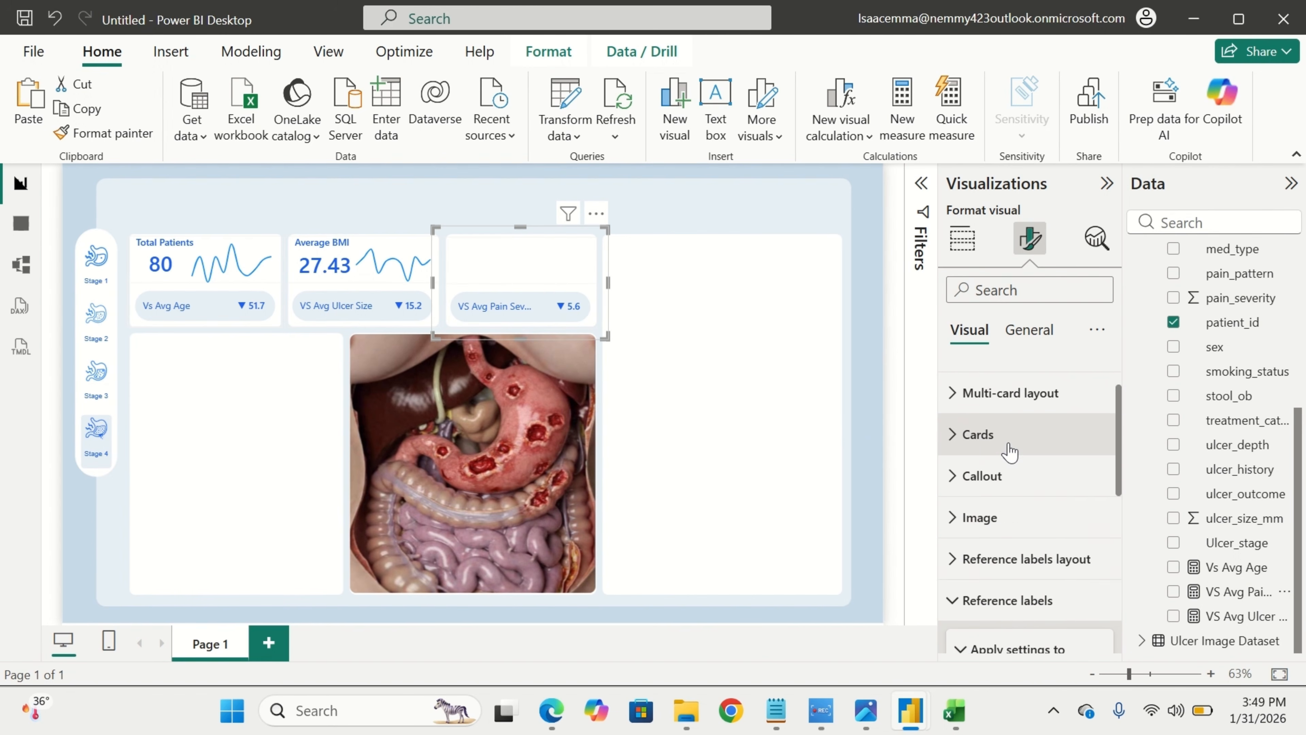
pyautogui.scroll(-3, 1010, 444)
pyautogui.scroll(-5, 1041, 601)
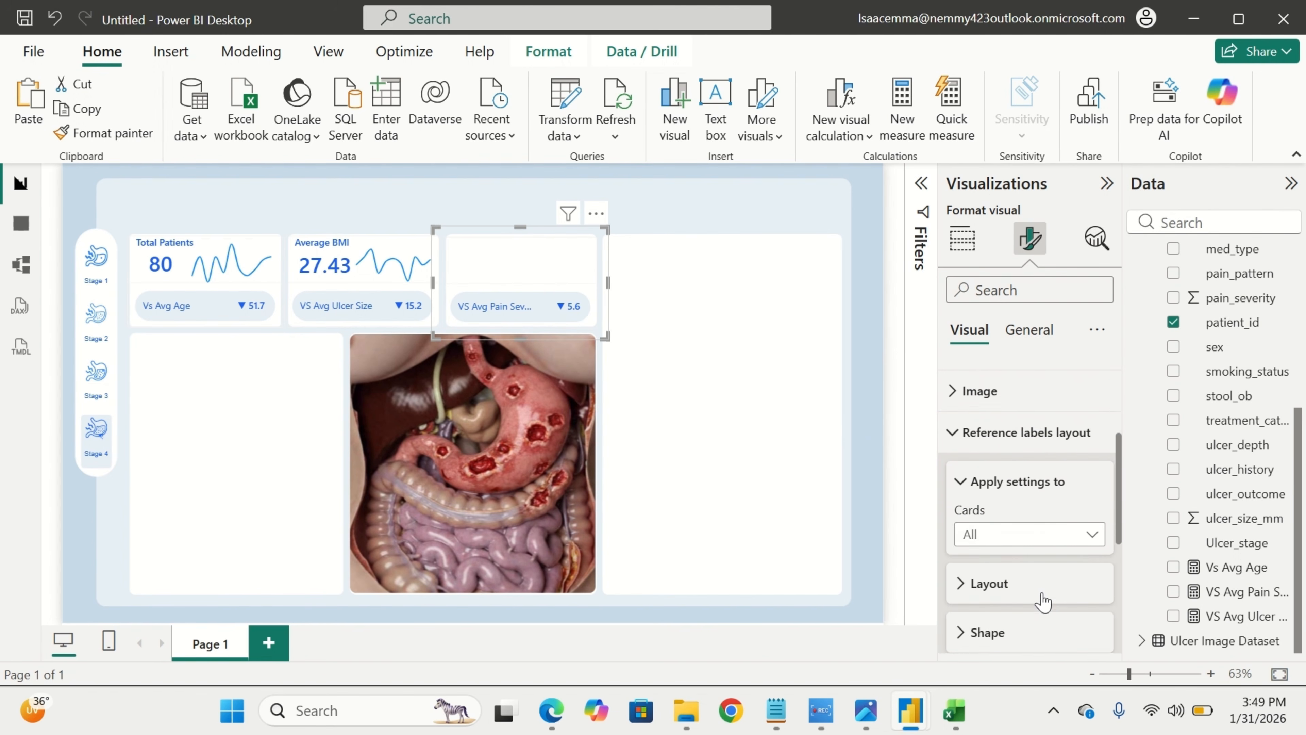
pyautogui.click(1028, 423)
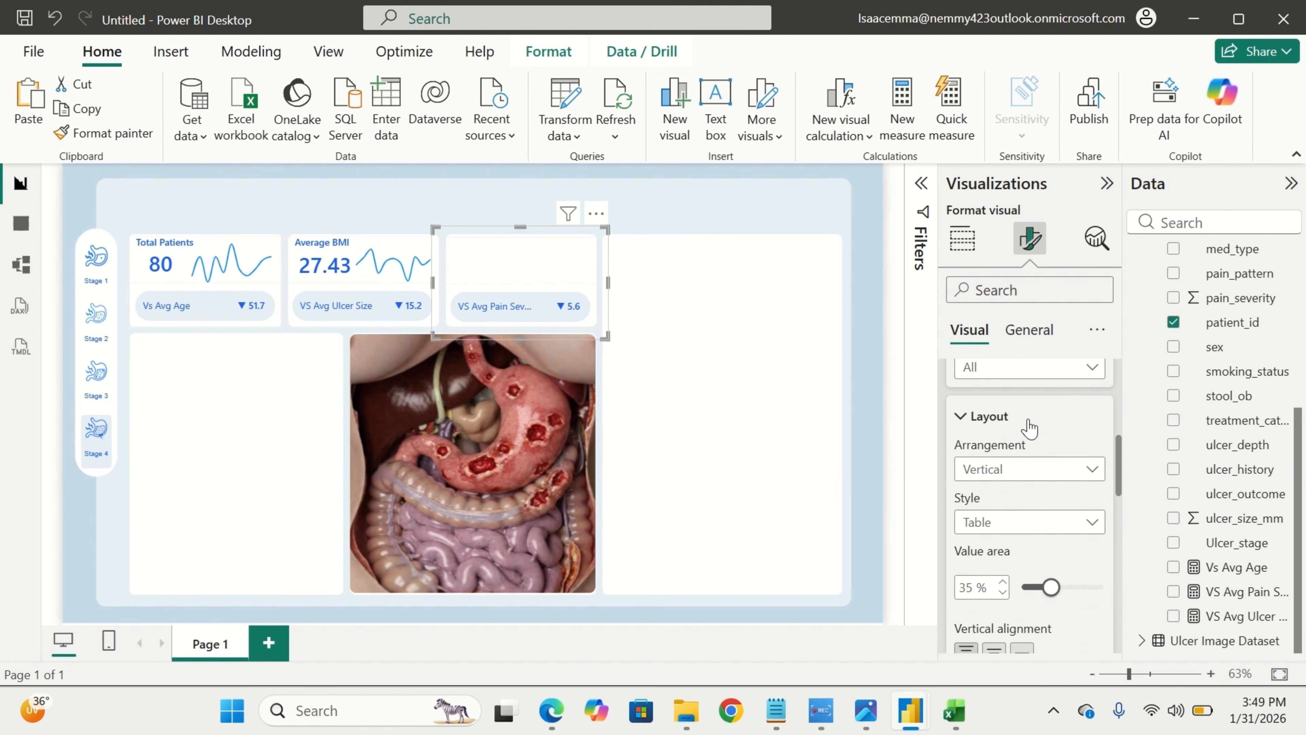
pyautogui.click(1003, 595)
pyautogui.click(1003, 594)
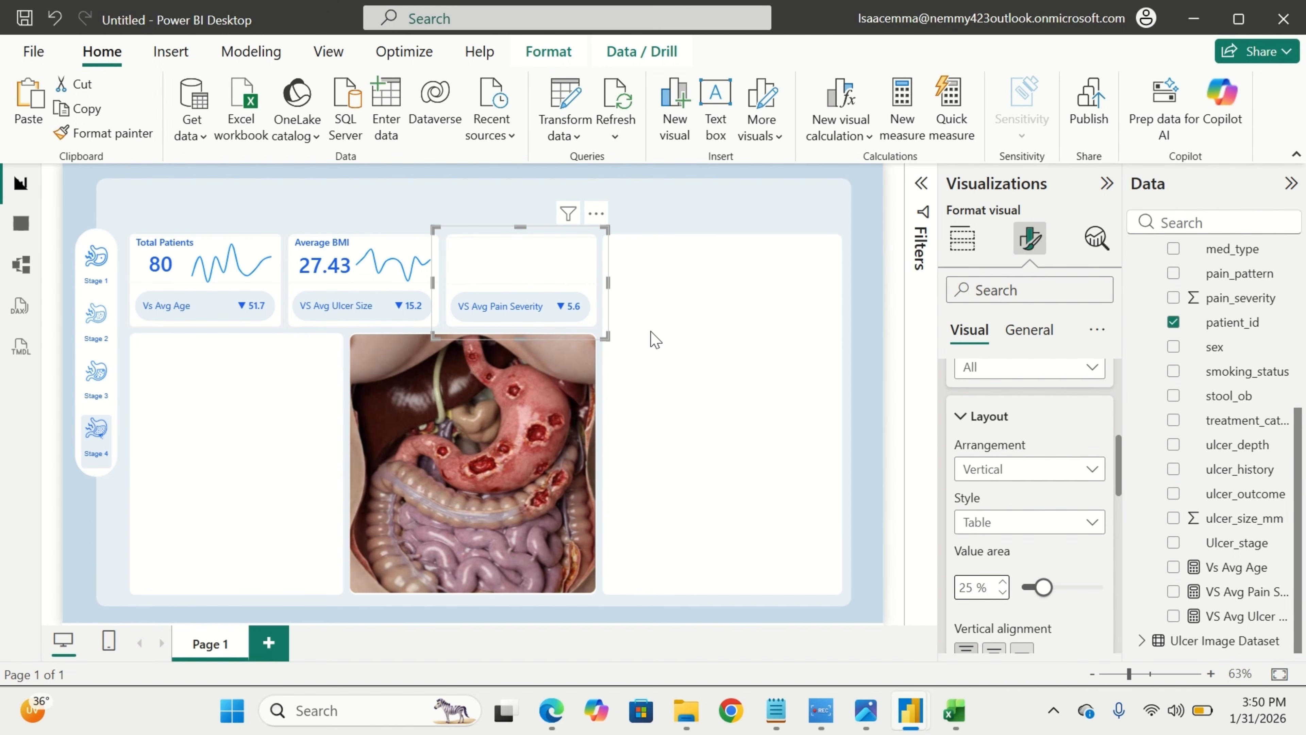
pyautogui.click(688, 367)
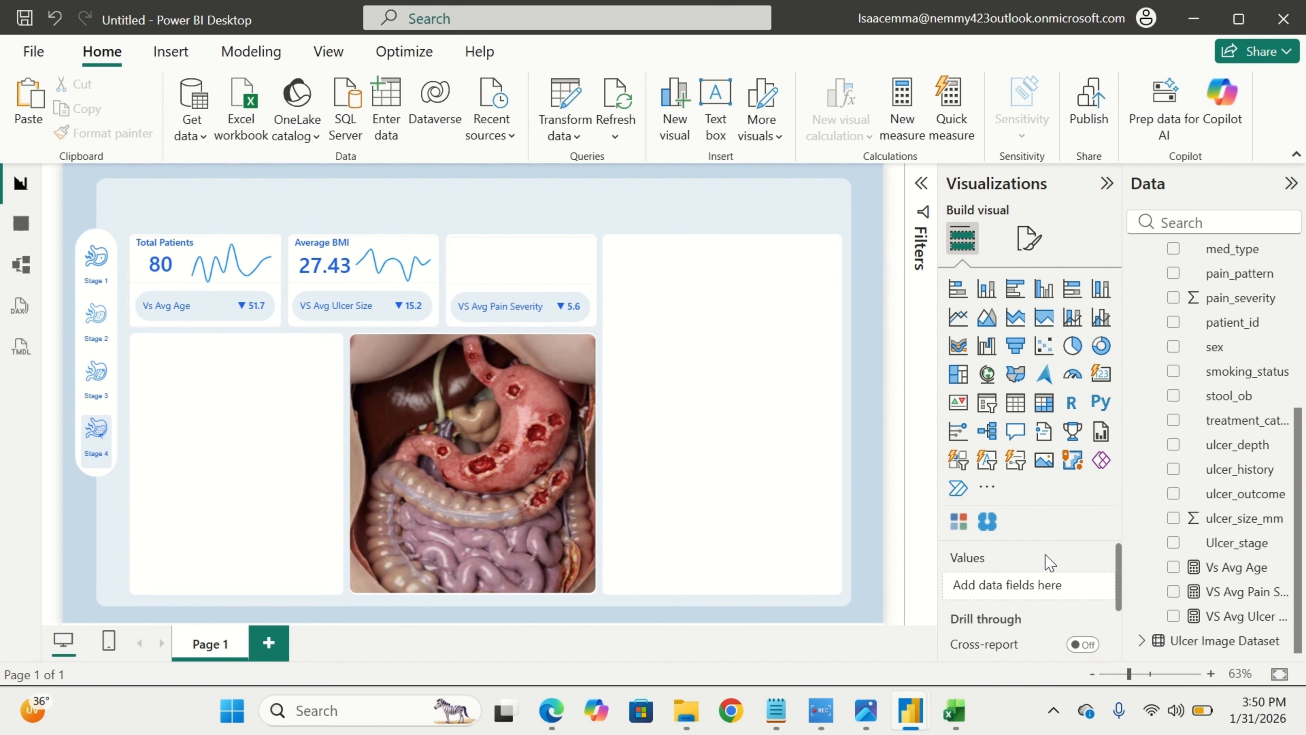
# Switch to the Ulcer PB report and check which fields feed the Average Pain Severity card's value and sparkline, moving the reference label visual aside.
pyautogui.moveTo(910, 713)
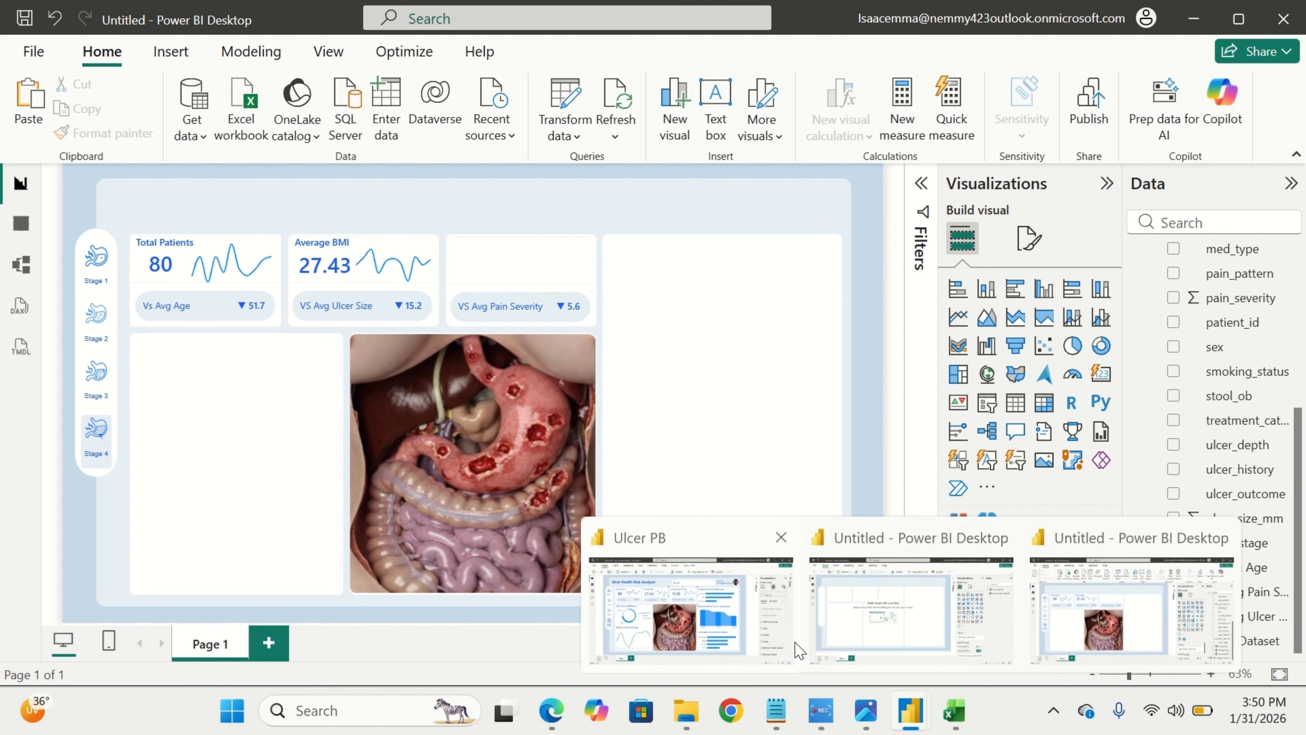
pyautogui.click(791, 649)
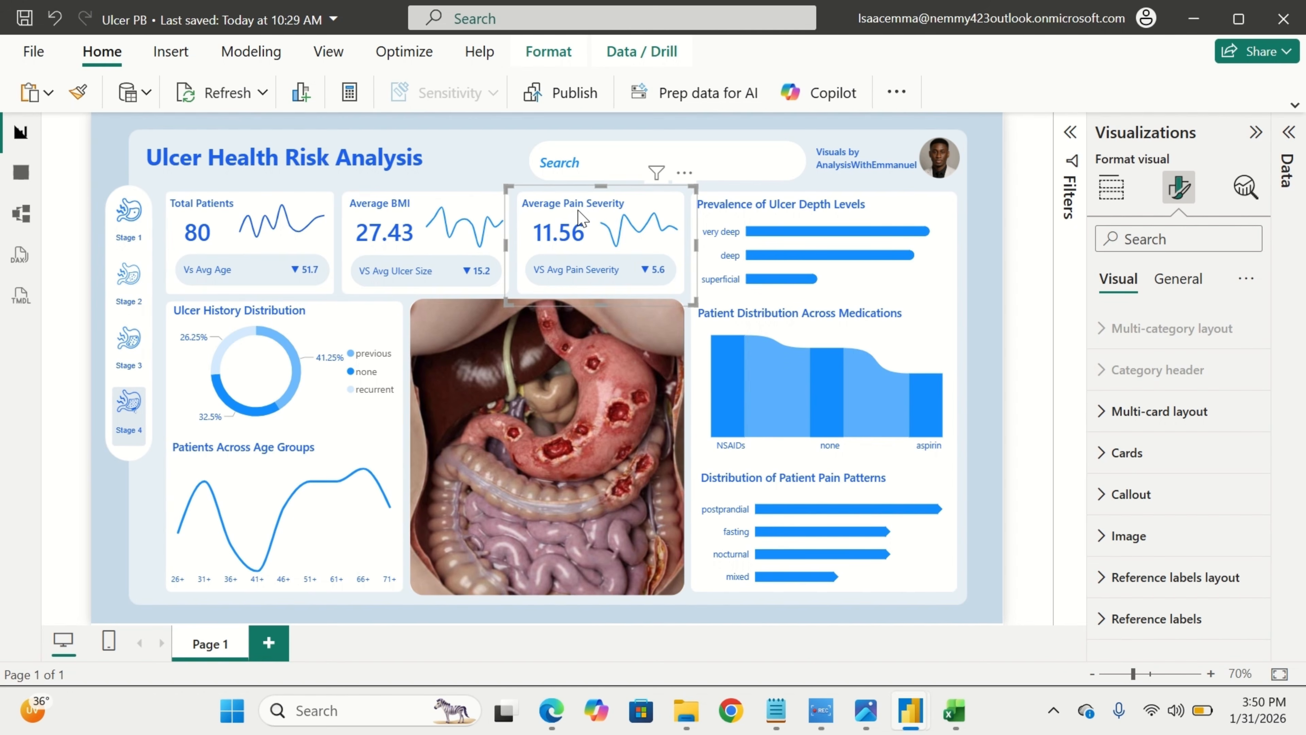
pyautogui.moveTo(580, 218); pyautogui.dragTo(580, 274)
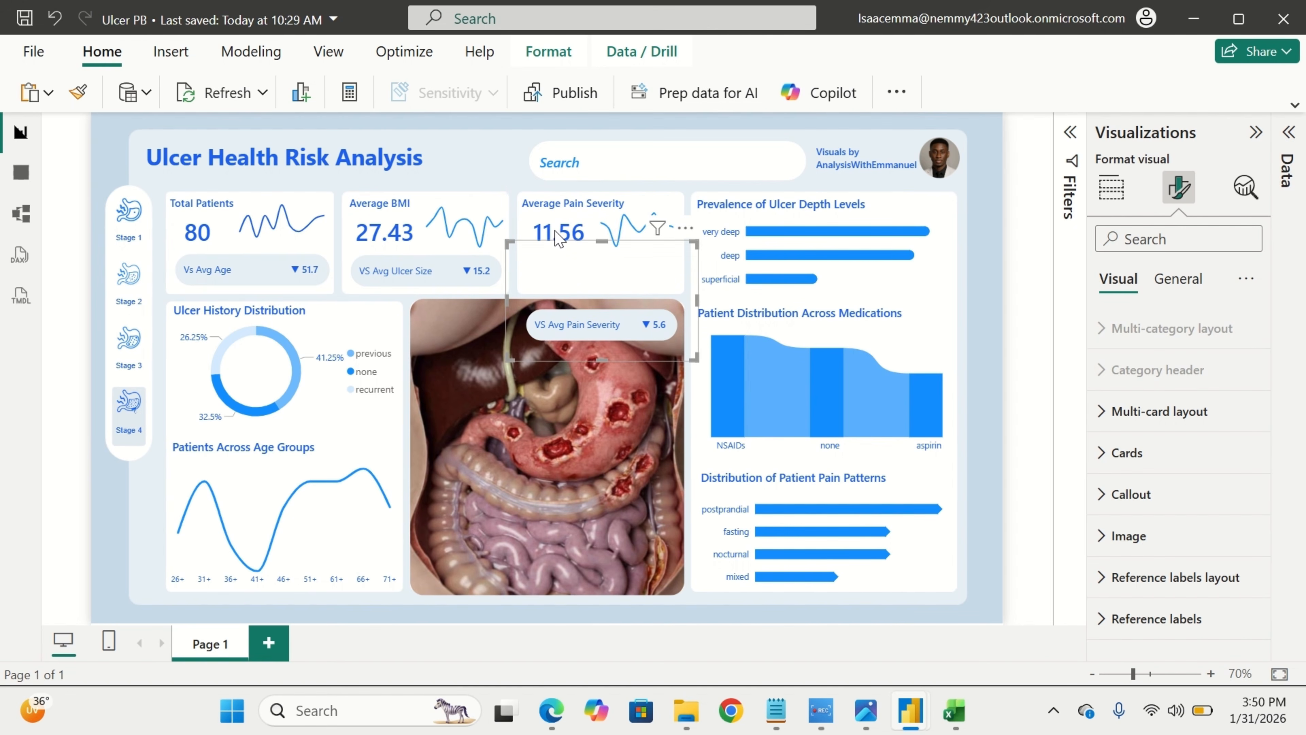
pyautogui.click(558, 236)
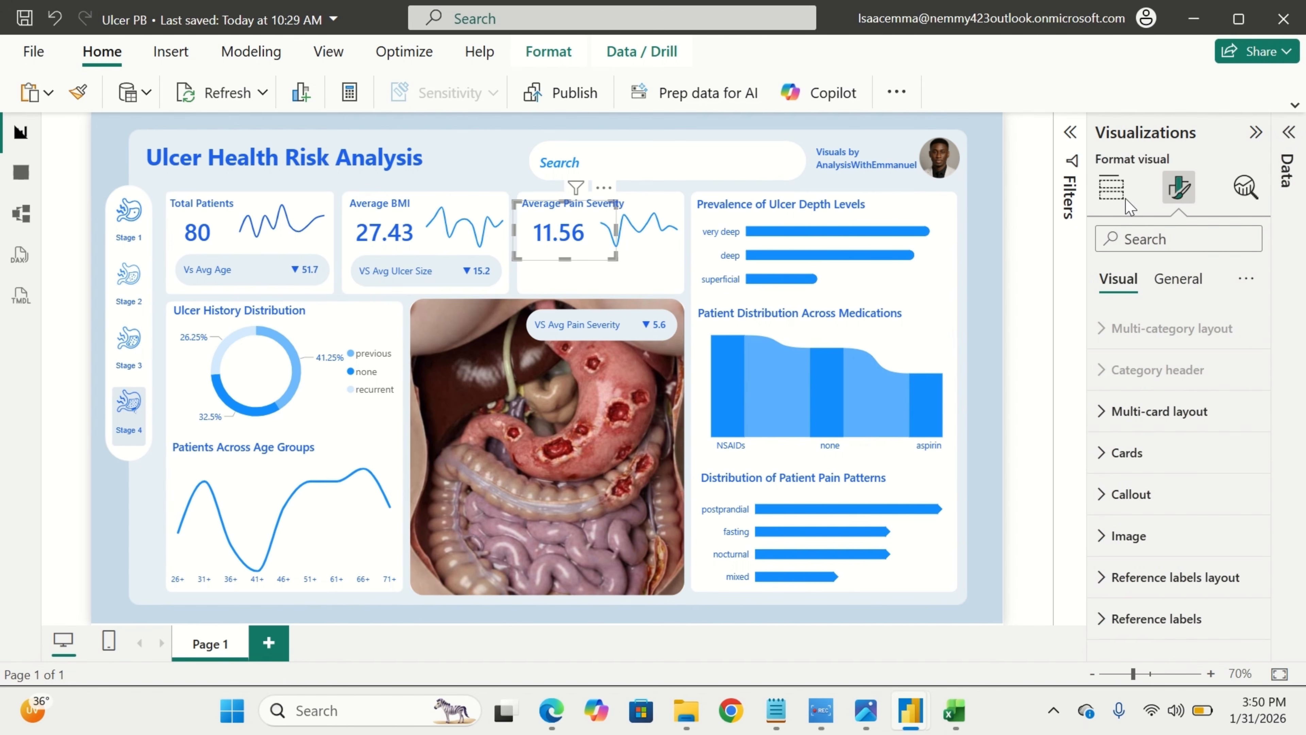
pyautogui.click(1112, 189)
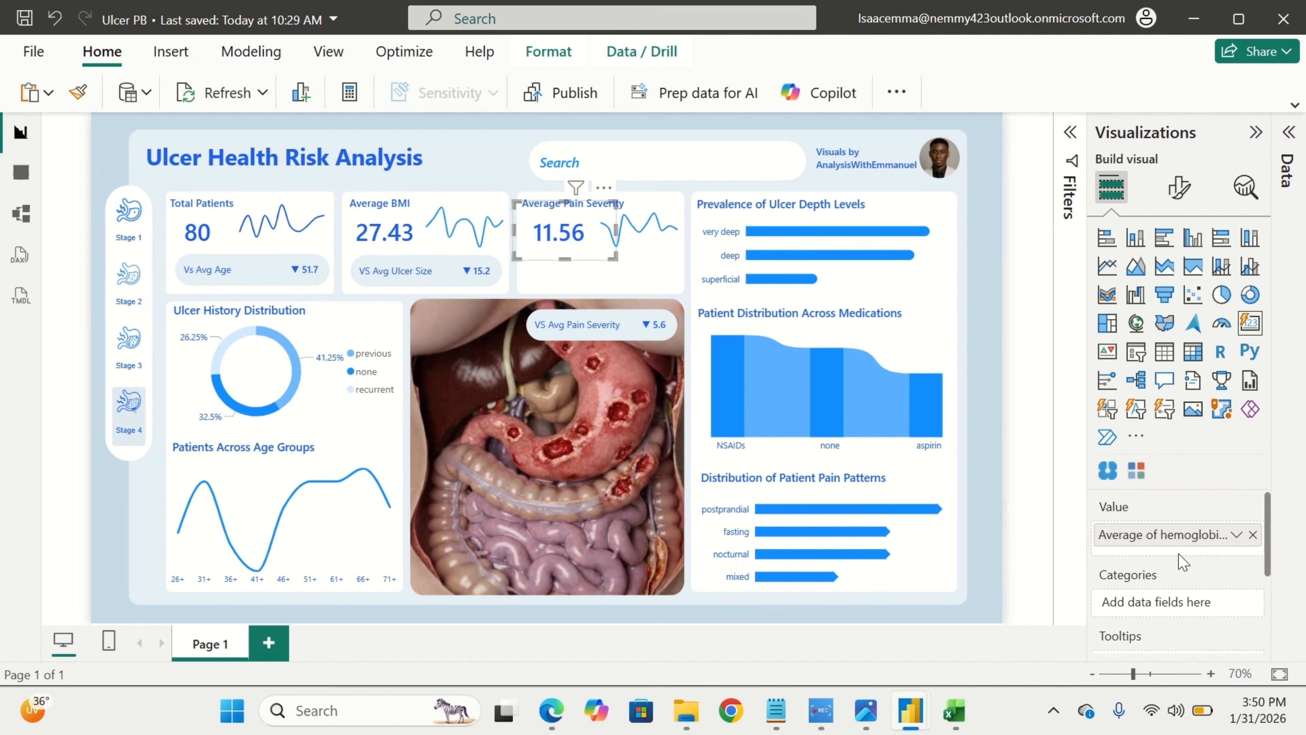
pyautogui.click(1179, 188)
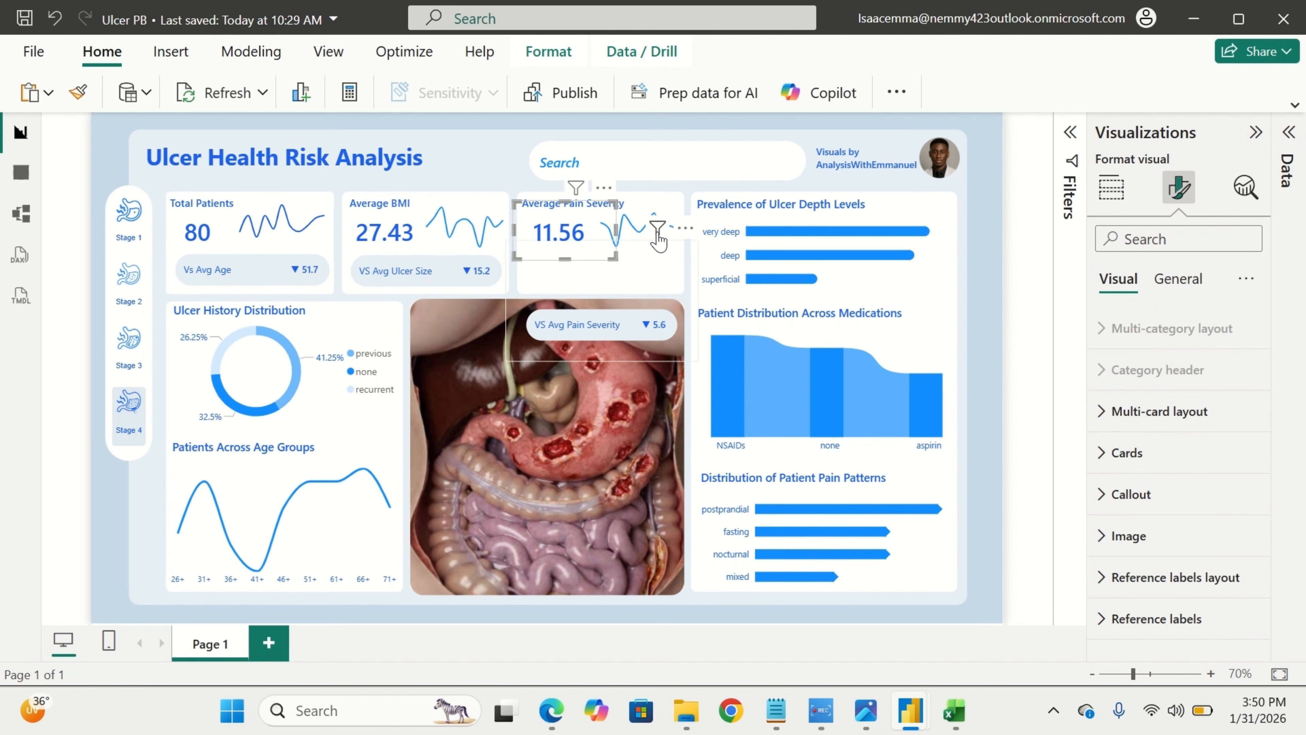
pyautogui.click(631, 225)
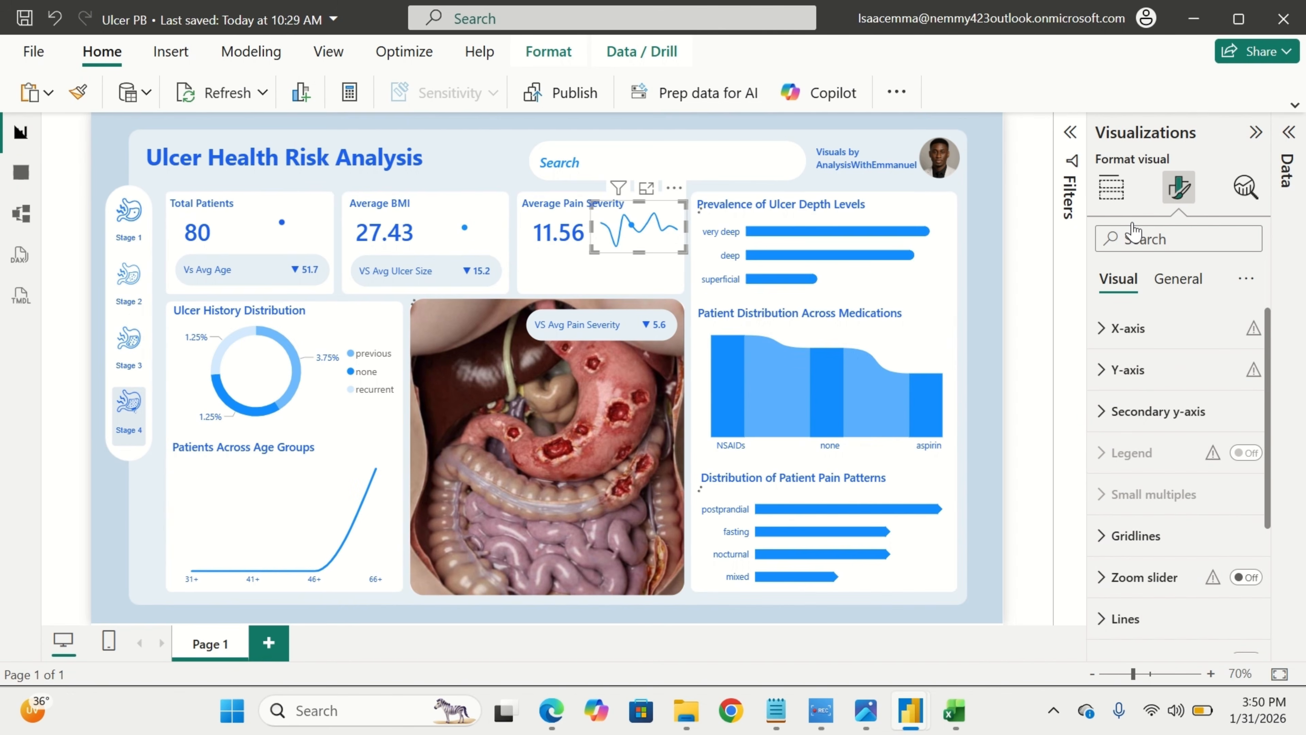
pyautogui.click(1112, 189)
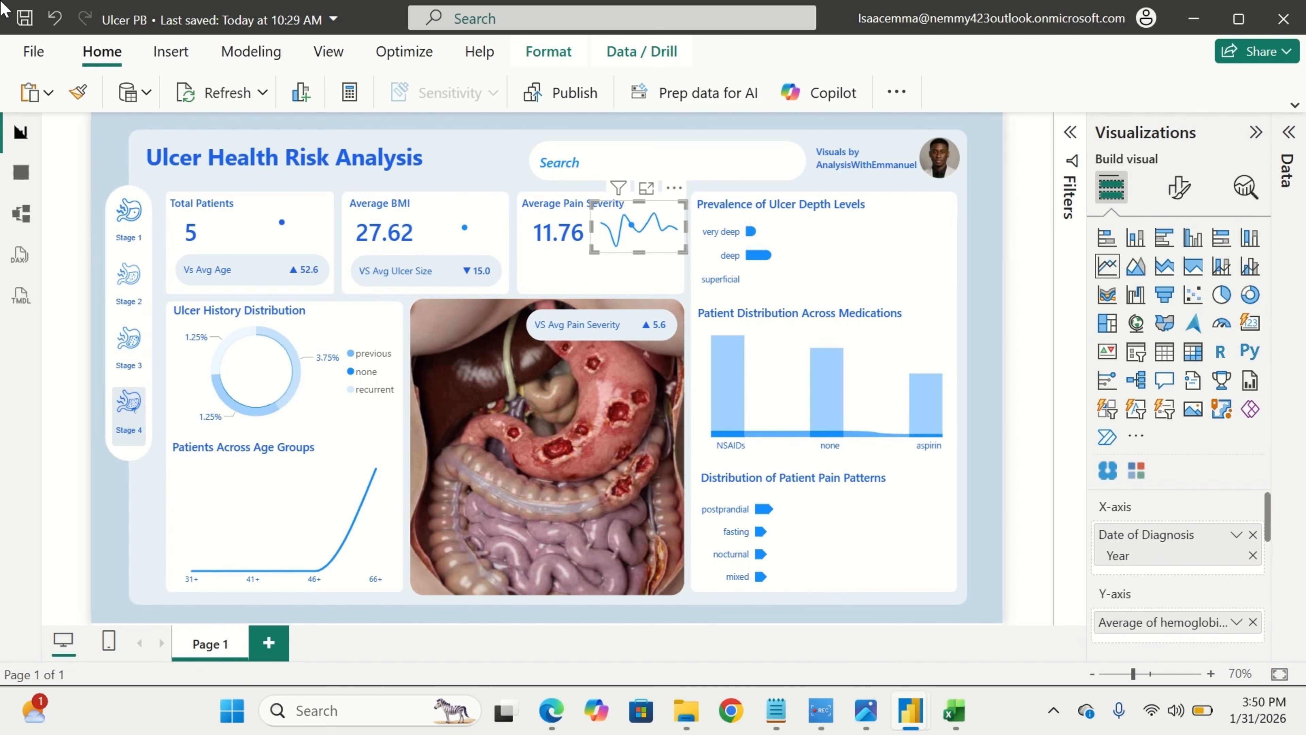
# Undo the latest changes in the Ulcer PB report and switch back to the untitled dashboard report.
pyautogui.click(46, 33)
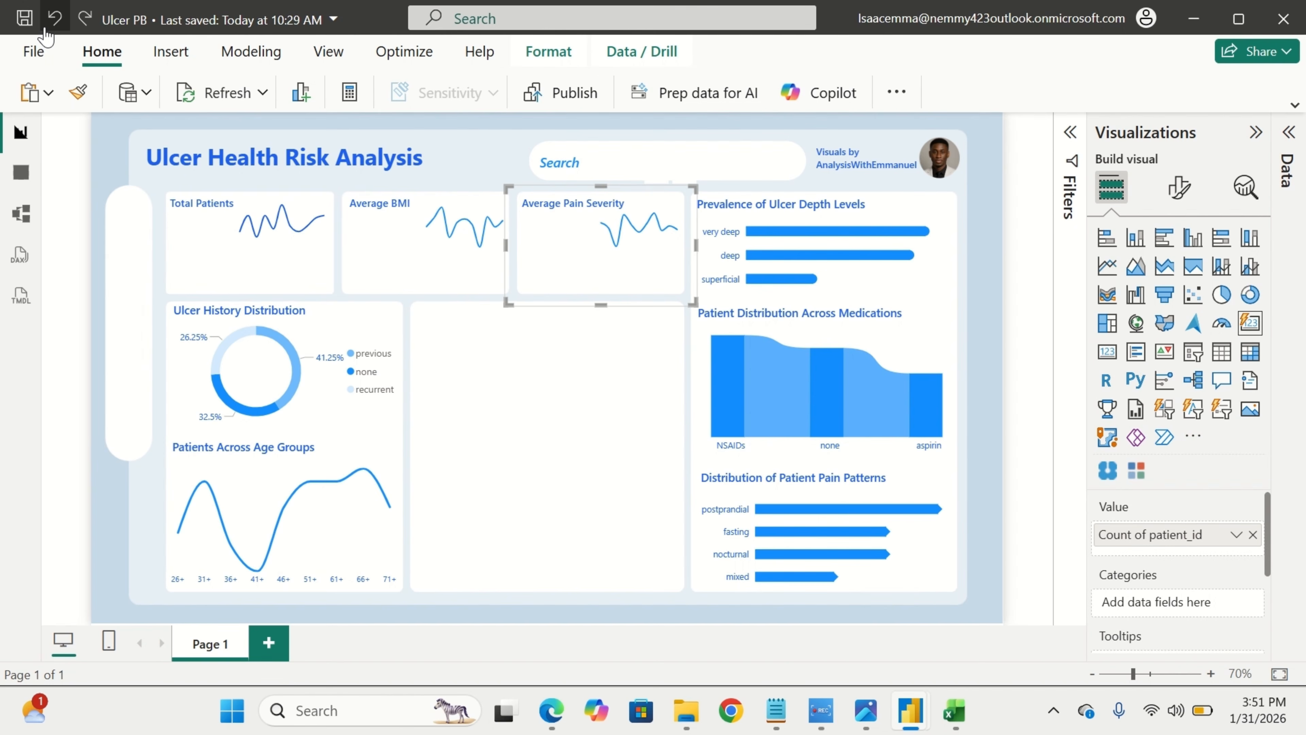
pyautogui.click(45, 33)
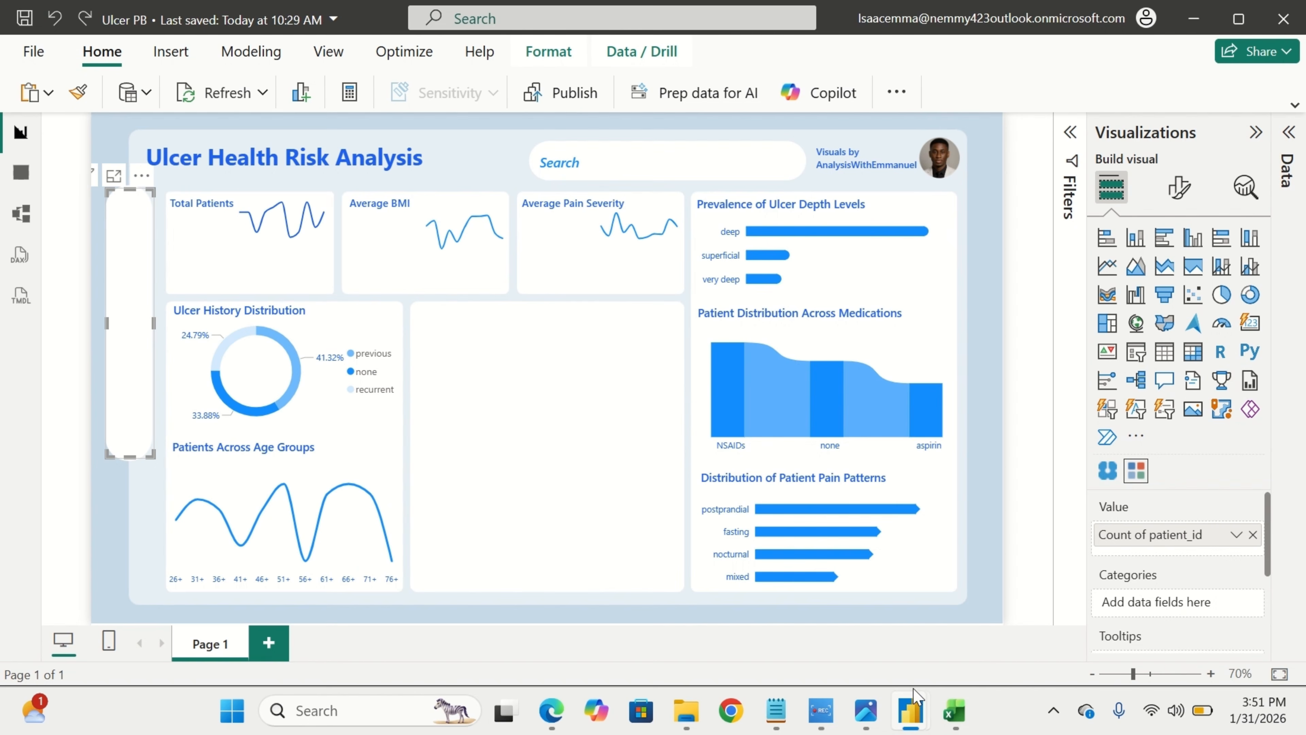
pyautogui.moveTo(908, 708)
pyautogui.click(909, 555)
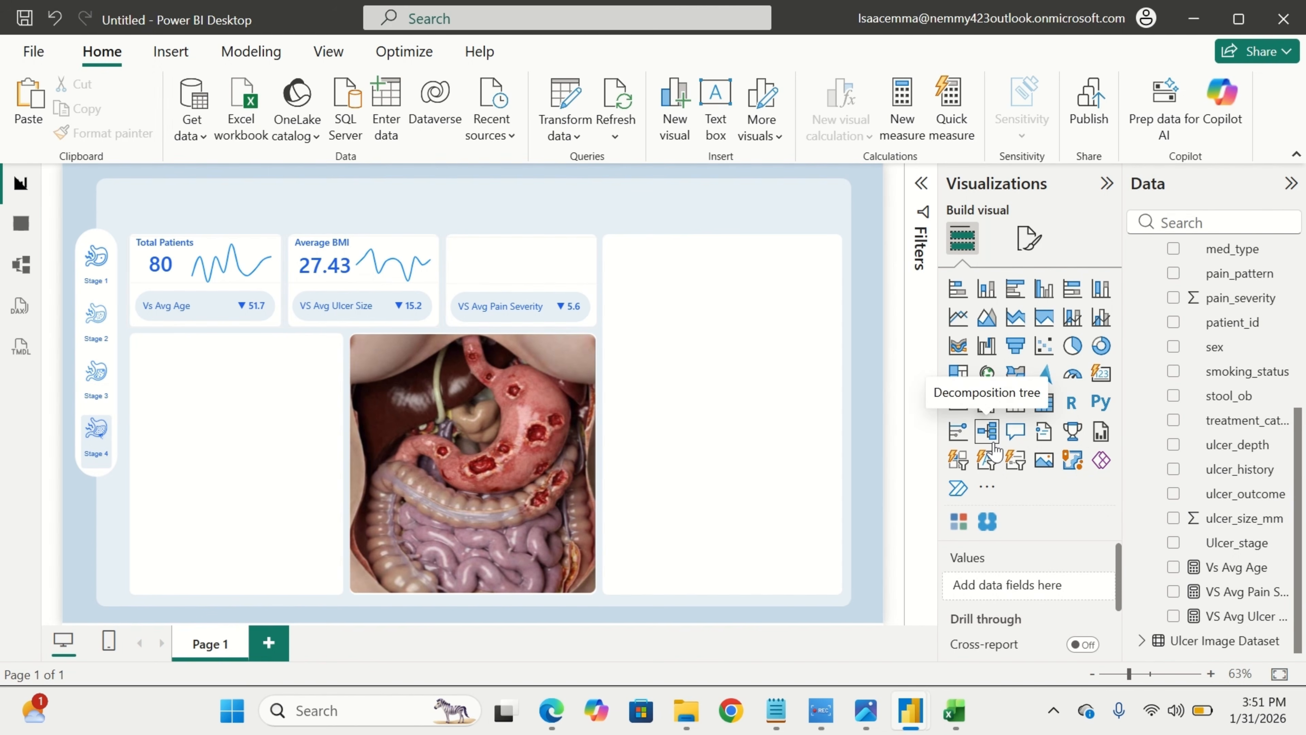
# Insert a small card visual beside the third KPI card showing the average of hemoglobin_g_dl.
pyautogui.click(1103, 375)
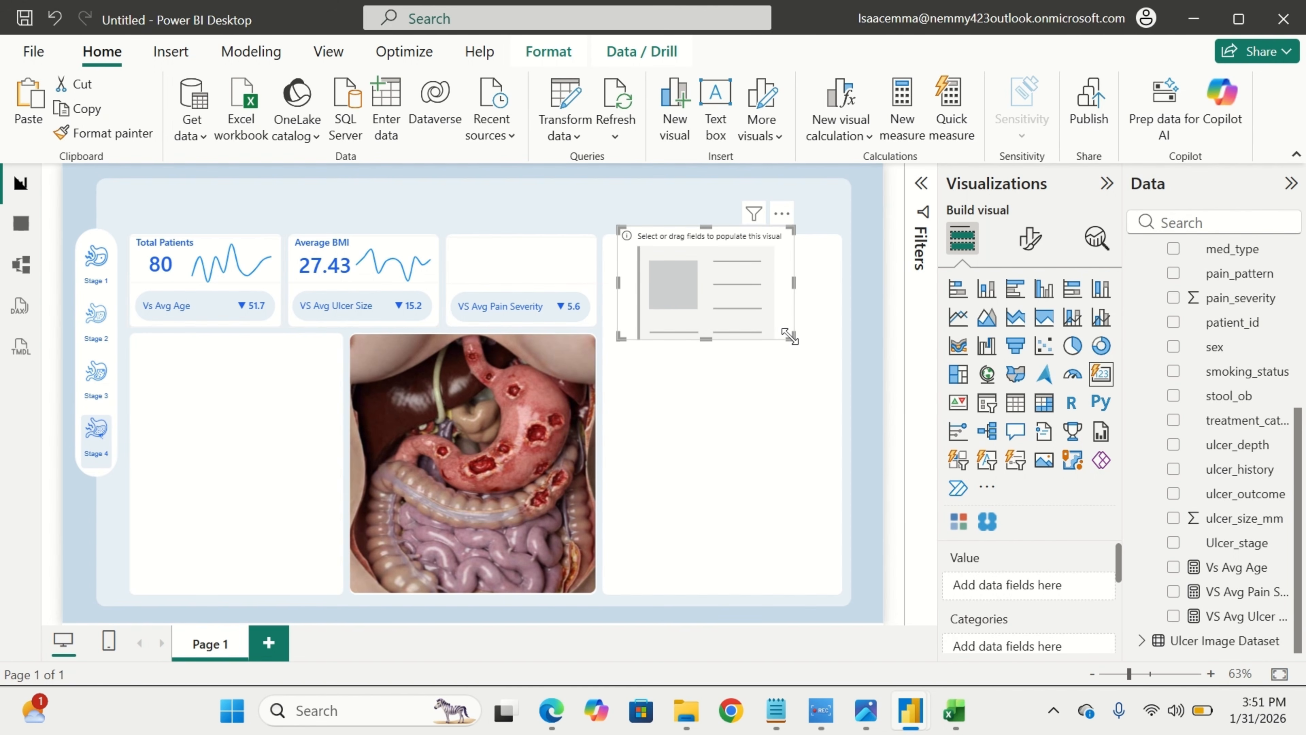
pyautogui.moveTo(790, 336)
pyautogui.mouseDown()
pyautogui.moveTo(765, 277)
pyautogui.moveTo(769, 320)
pyautogui.mouseUp()
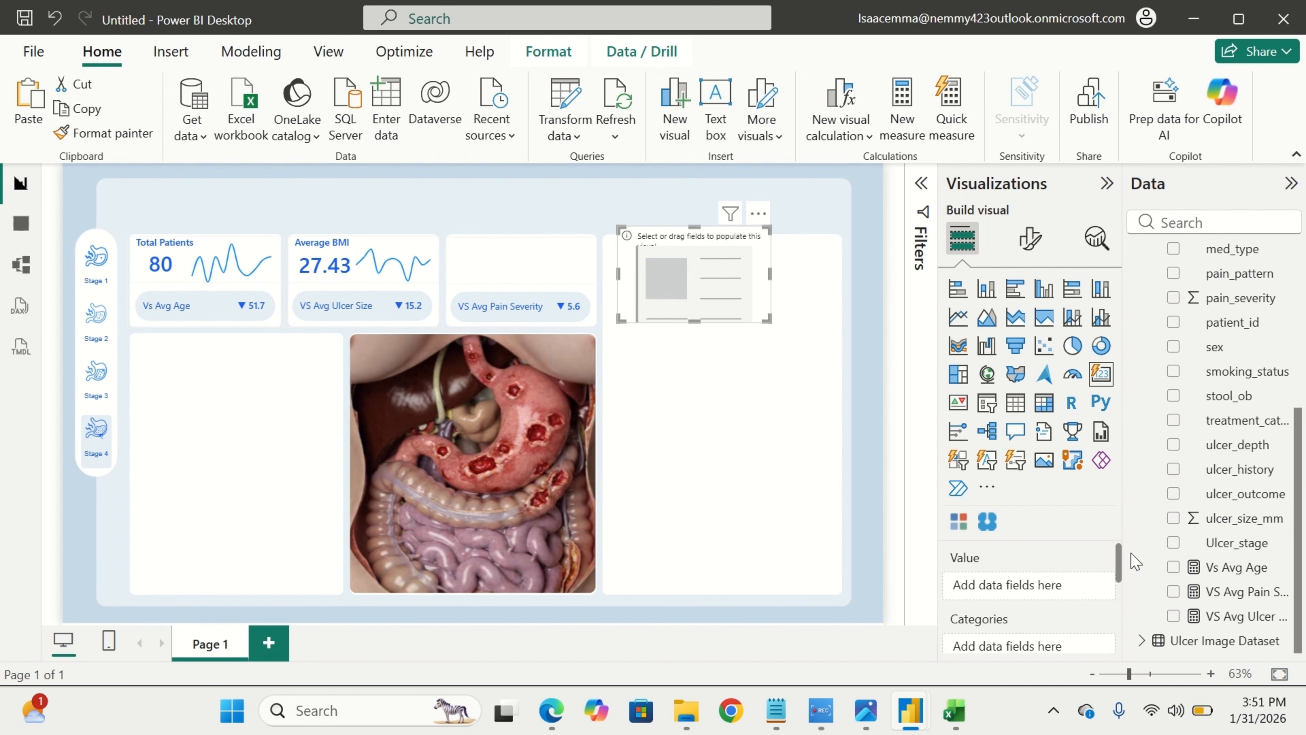
pyautogui.scroll(3, 1214, 481)
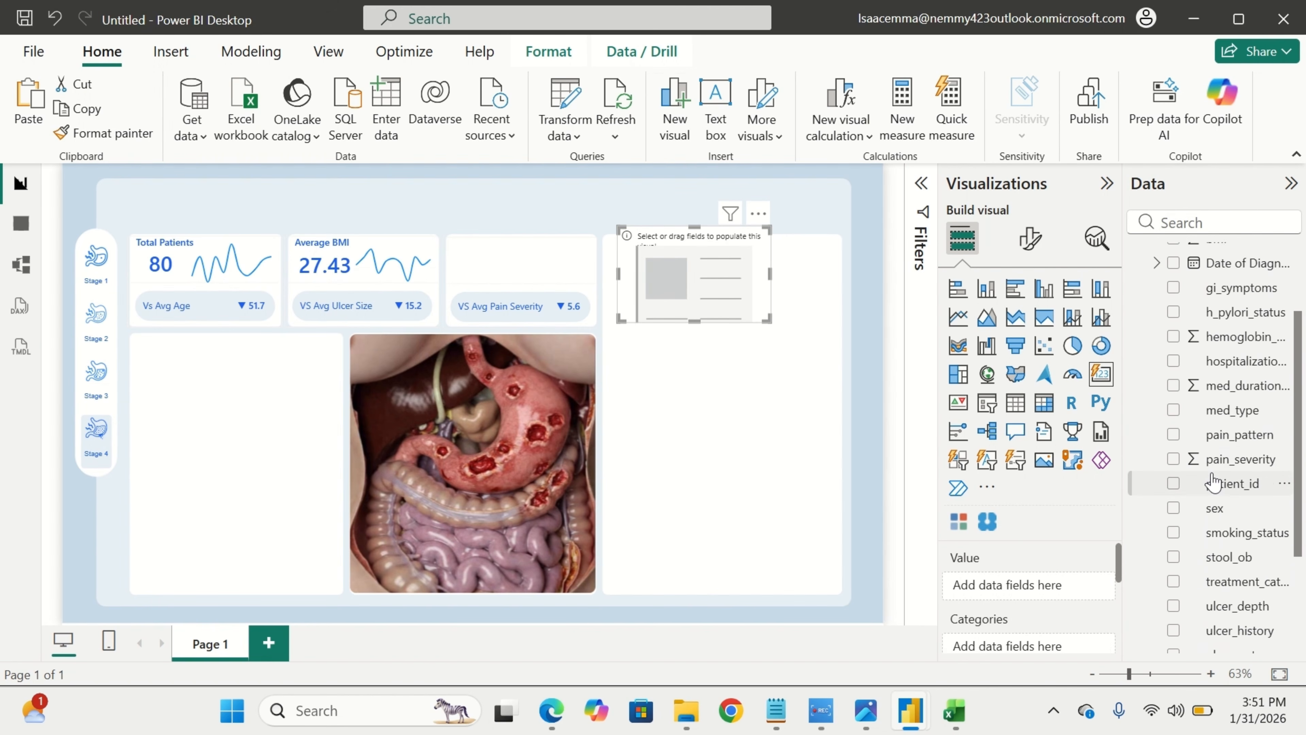
pyautogui.scroll(3, 1213, 480)
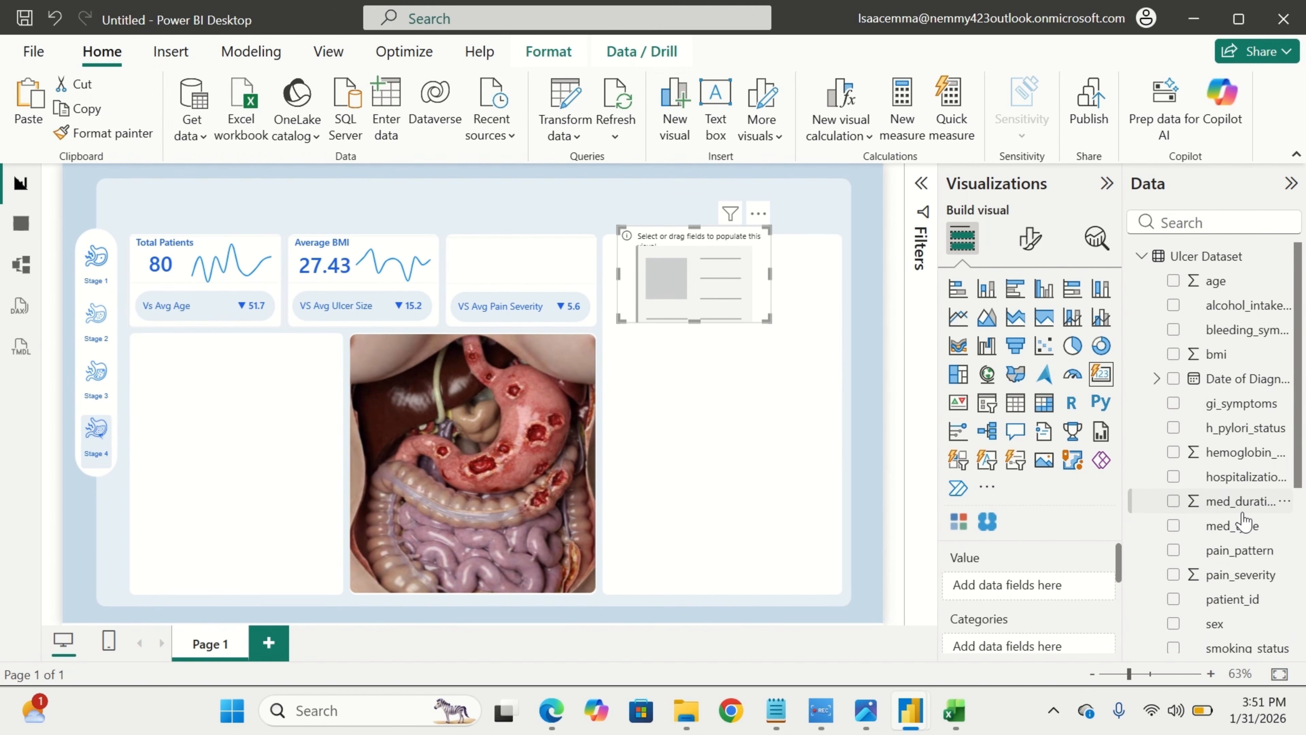
pyautogui.scroll(-2, 1239, 535)
pyautogui.scroll(1, 1231, 473)
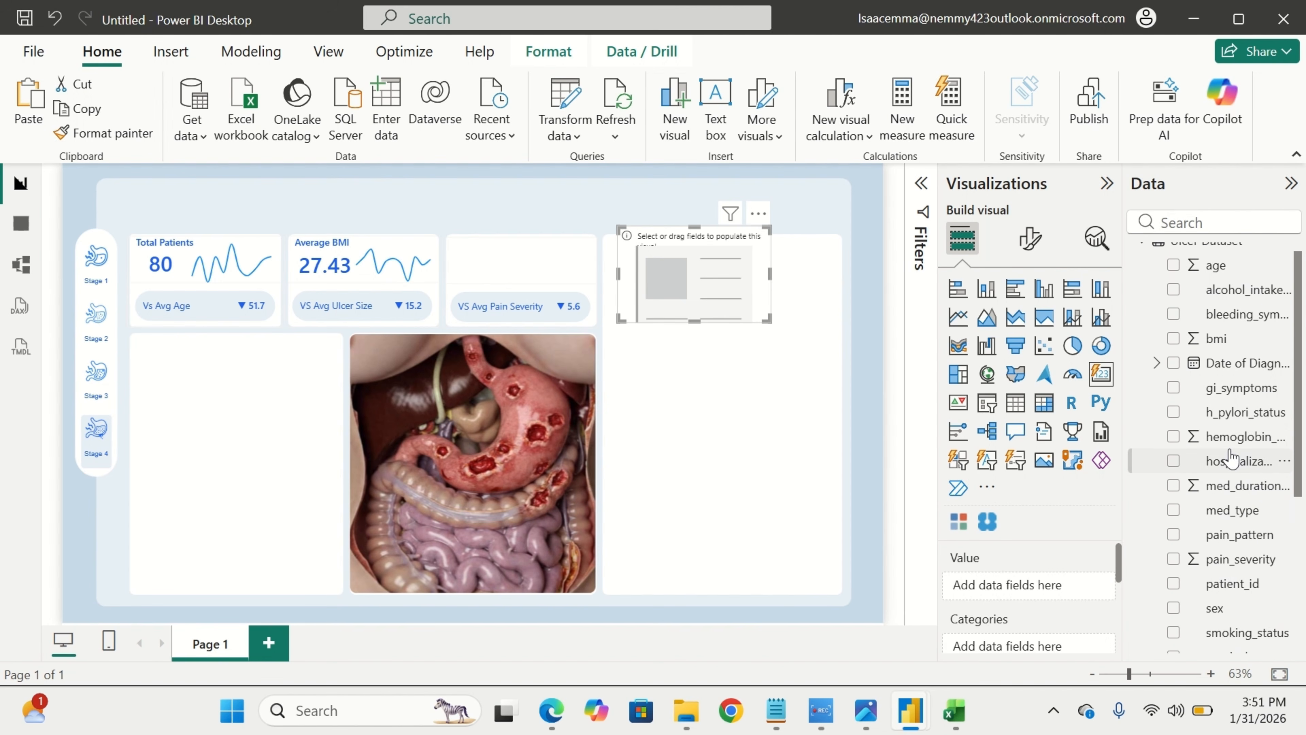
pyautogui.moveTo(1234, 437); pyautogui.dragTo(1035, 581)
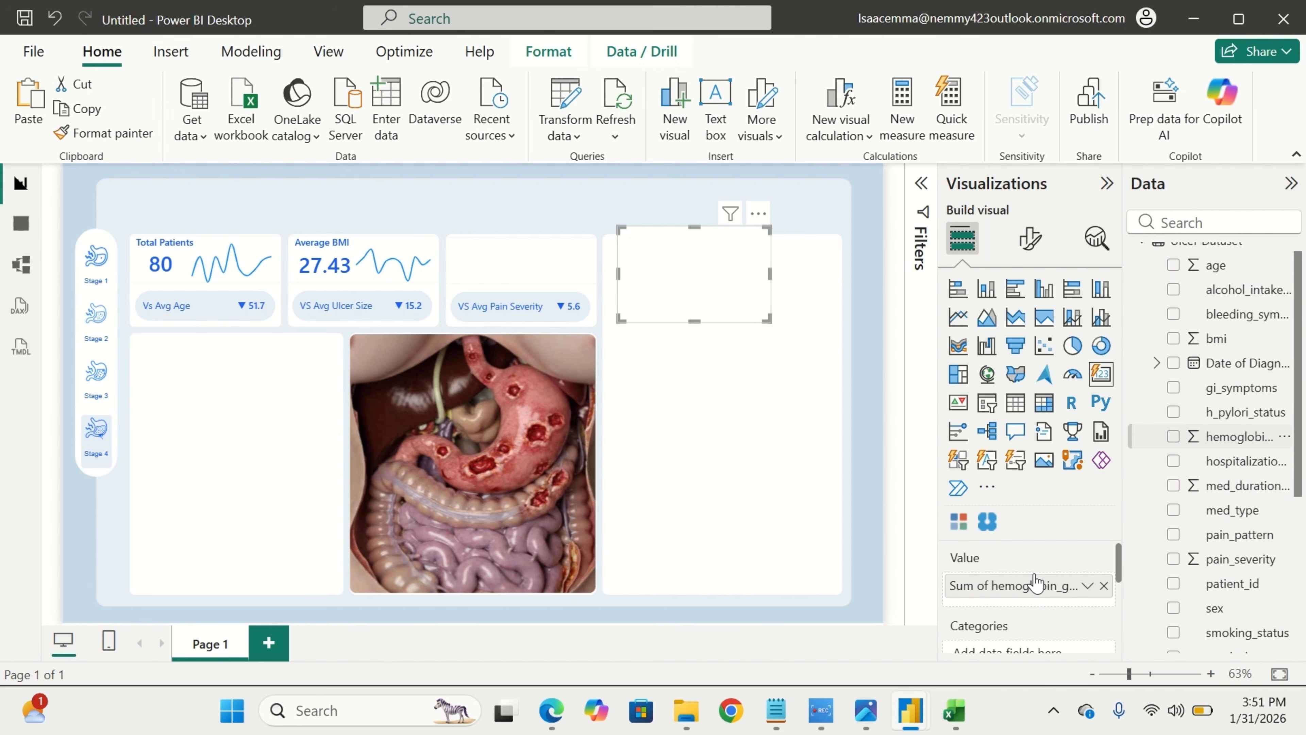
pyautogui.click(1088, 587)
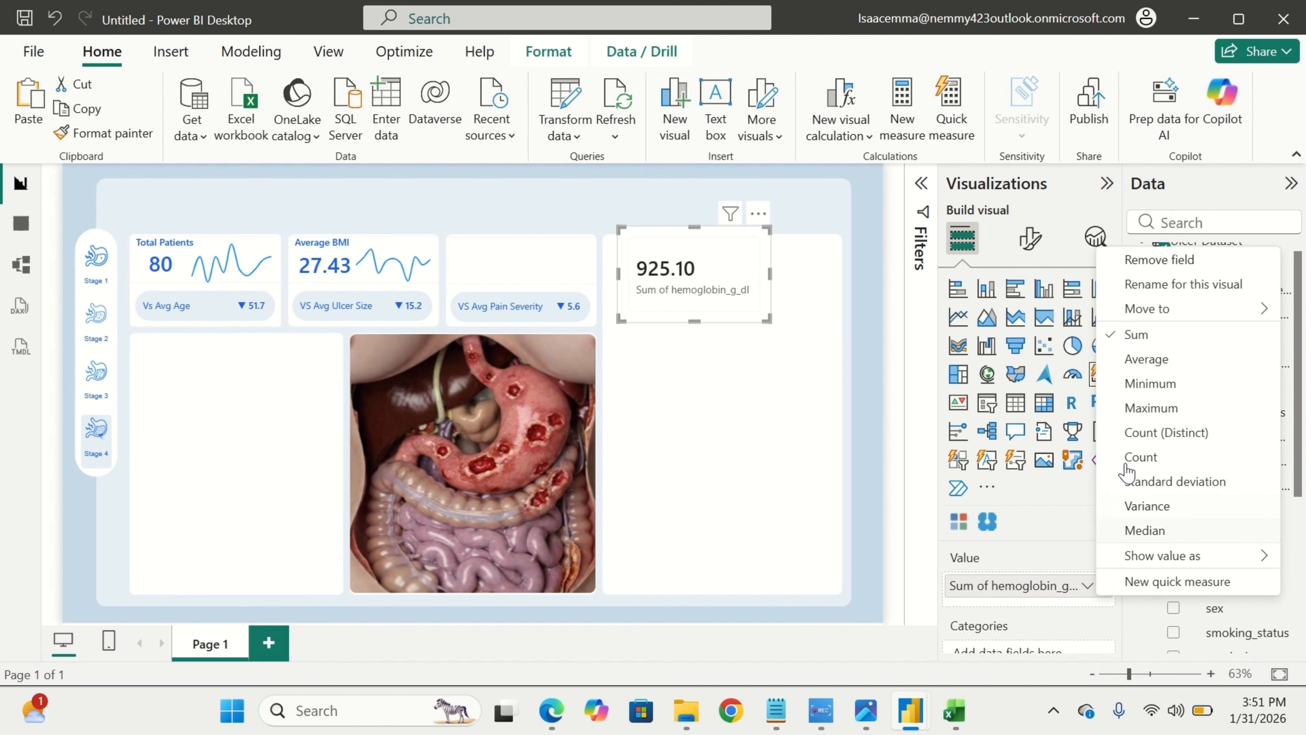
pyautogui.click(1131, 359)
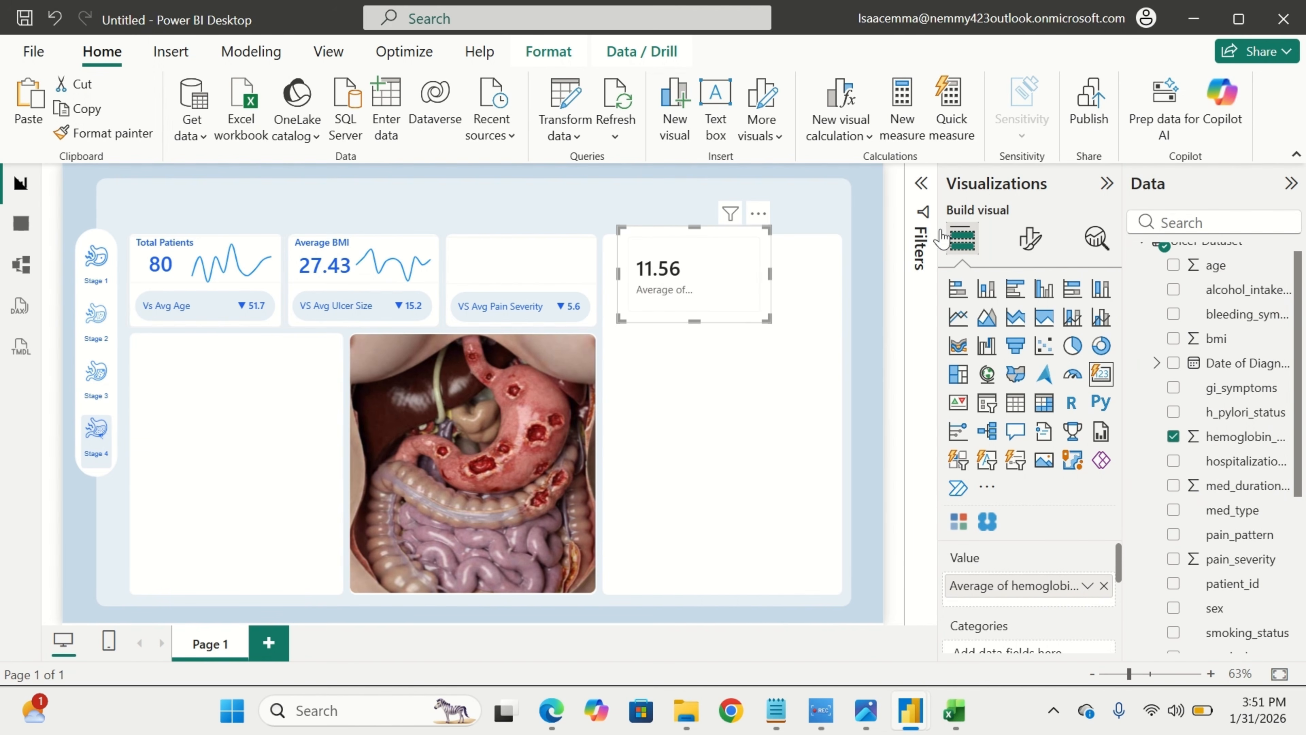
# Turn off the callout label of the average hemoglobin card.
pyautogui.click(1031, 241)
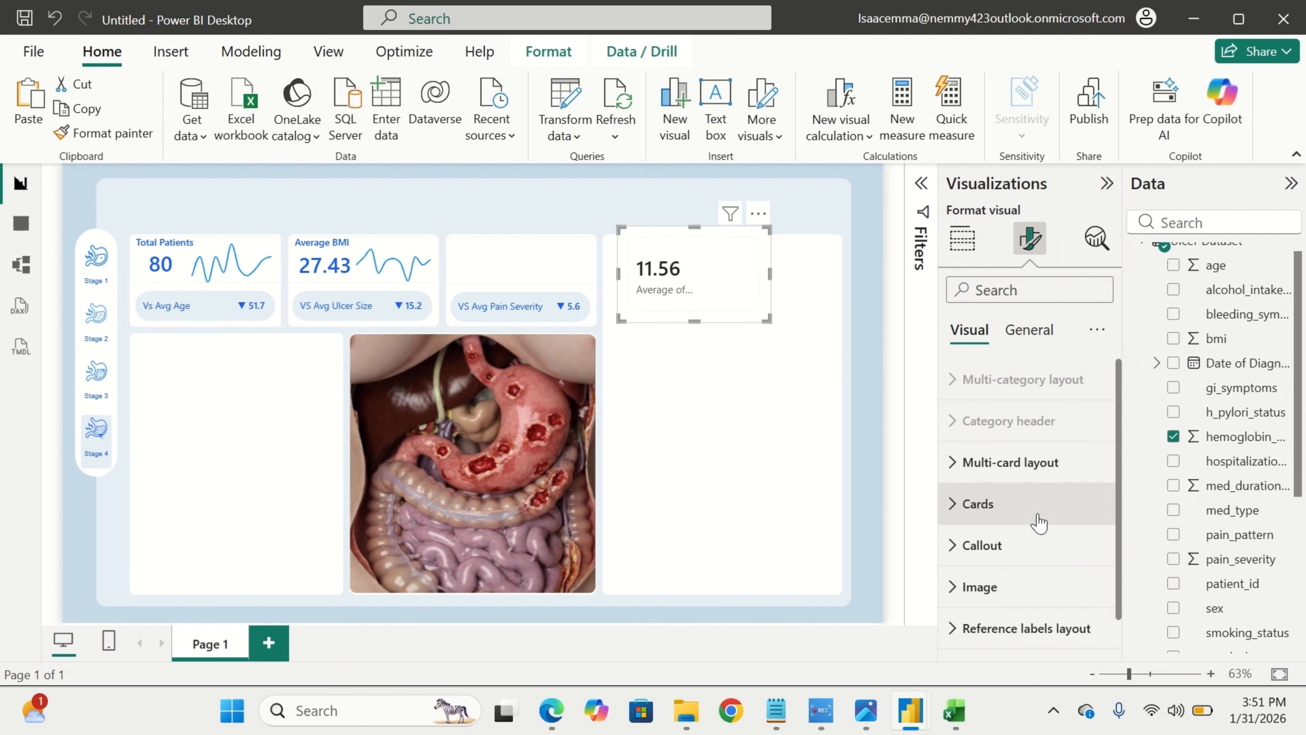
pyautogui.click(1037, 545)
pyautogui.scroll(-1, 1037, 549)
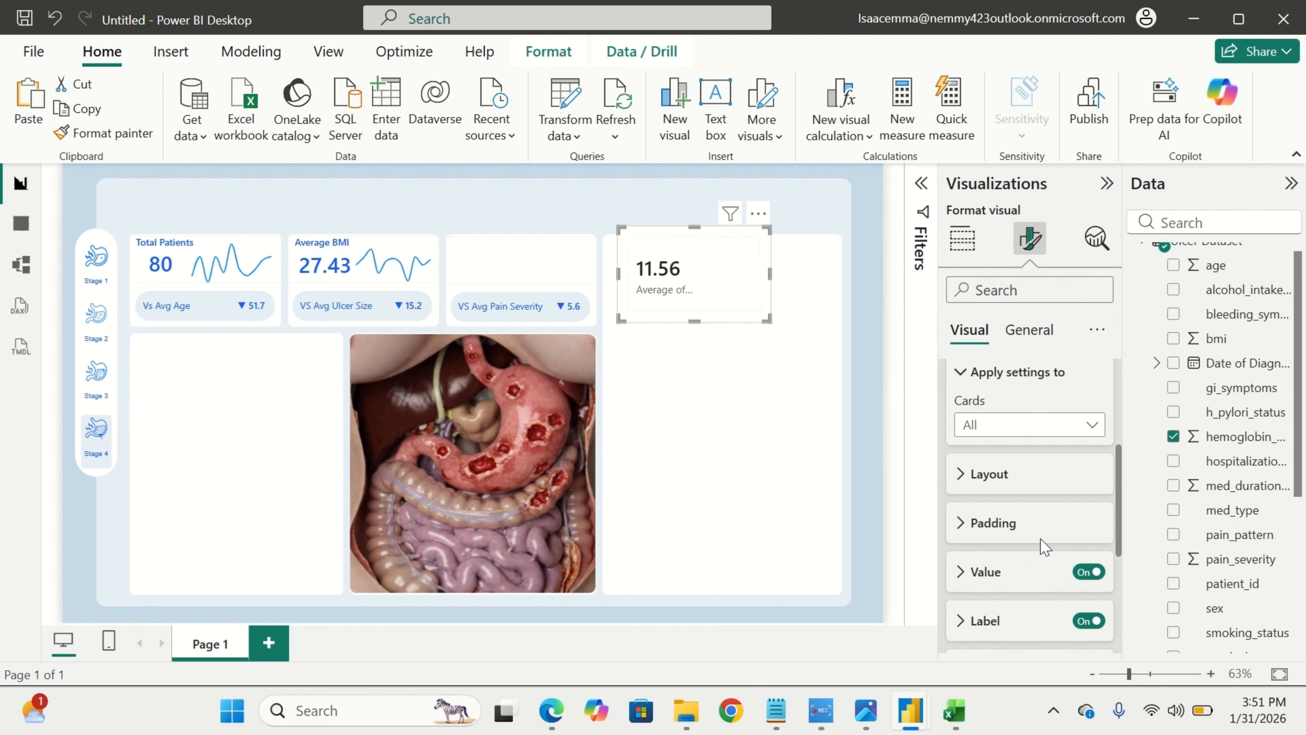
pyautogui.click(1088, 621)
pyautogui.scroll(-1, 988, 597)
pyautogui.scroll(-1, 988, 598)
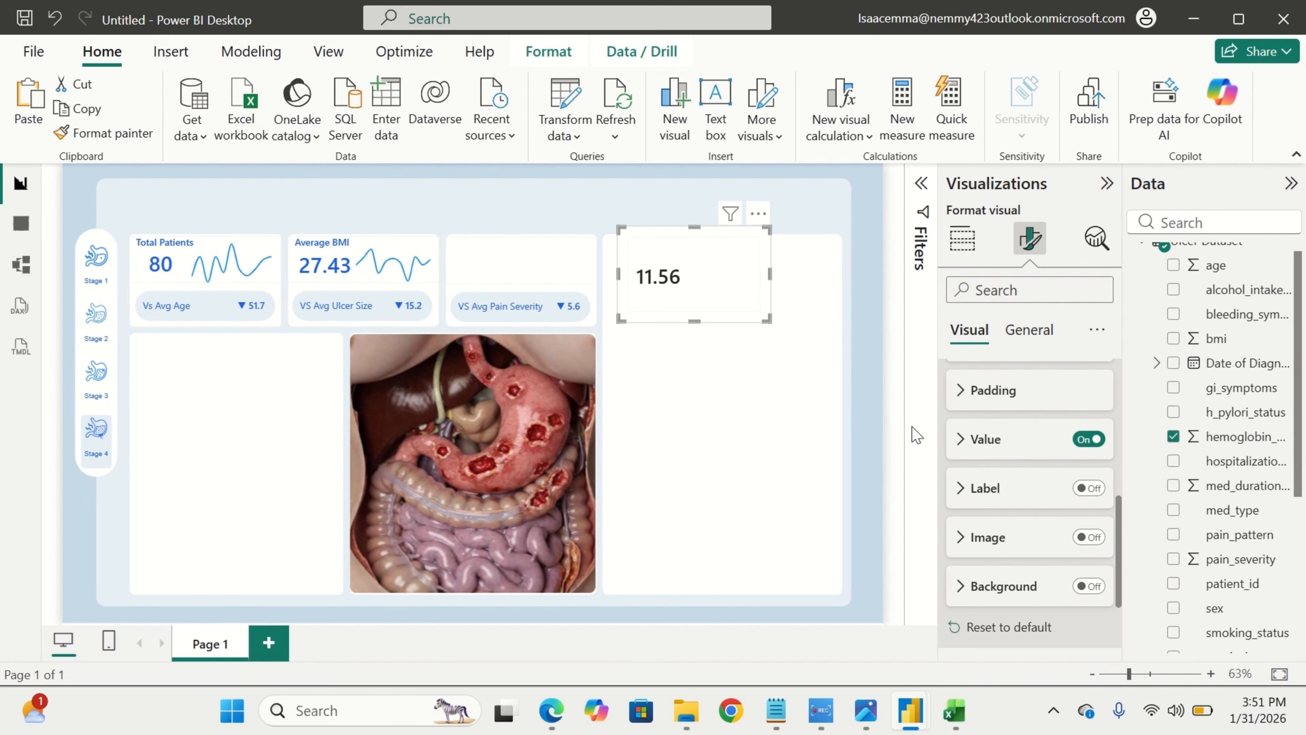
# Change the callout value colour of the average hemoglobin card to the recently used blue.
pyautogui.click(961, 439)
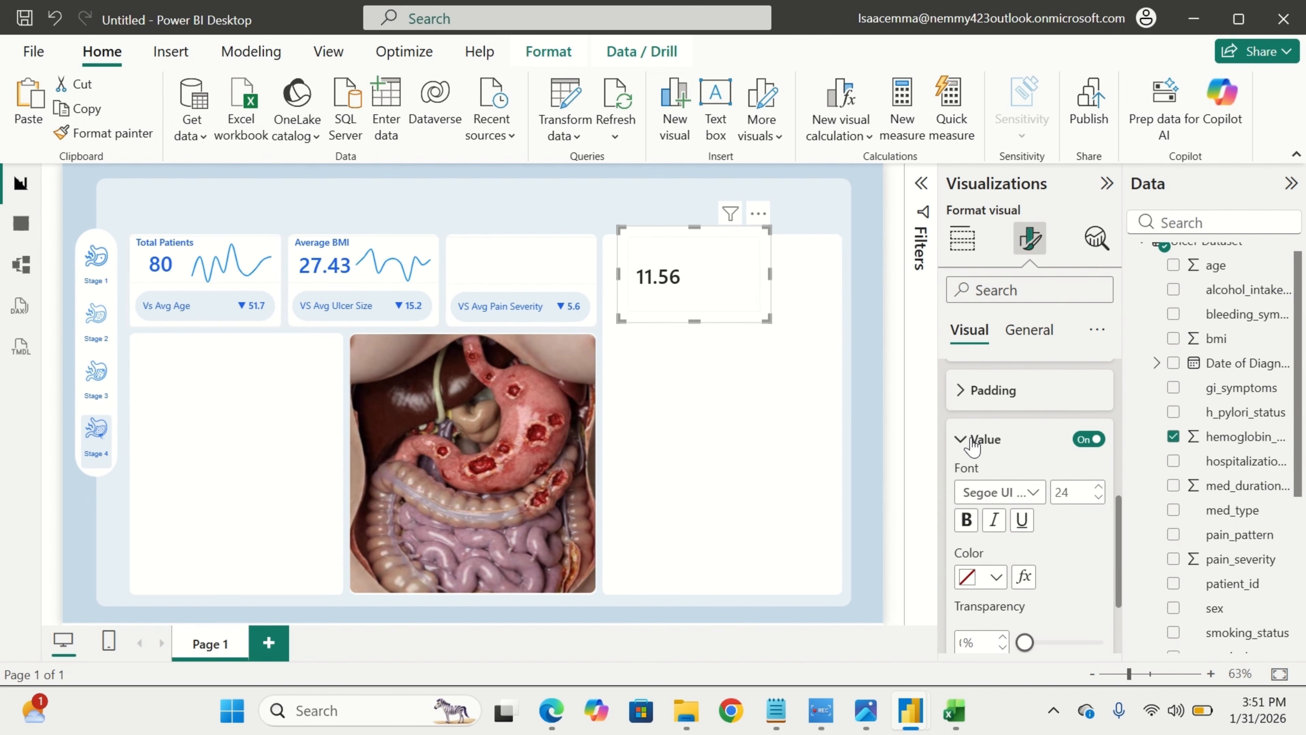
pyautogui.click(995, 579)
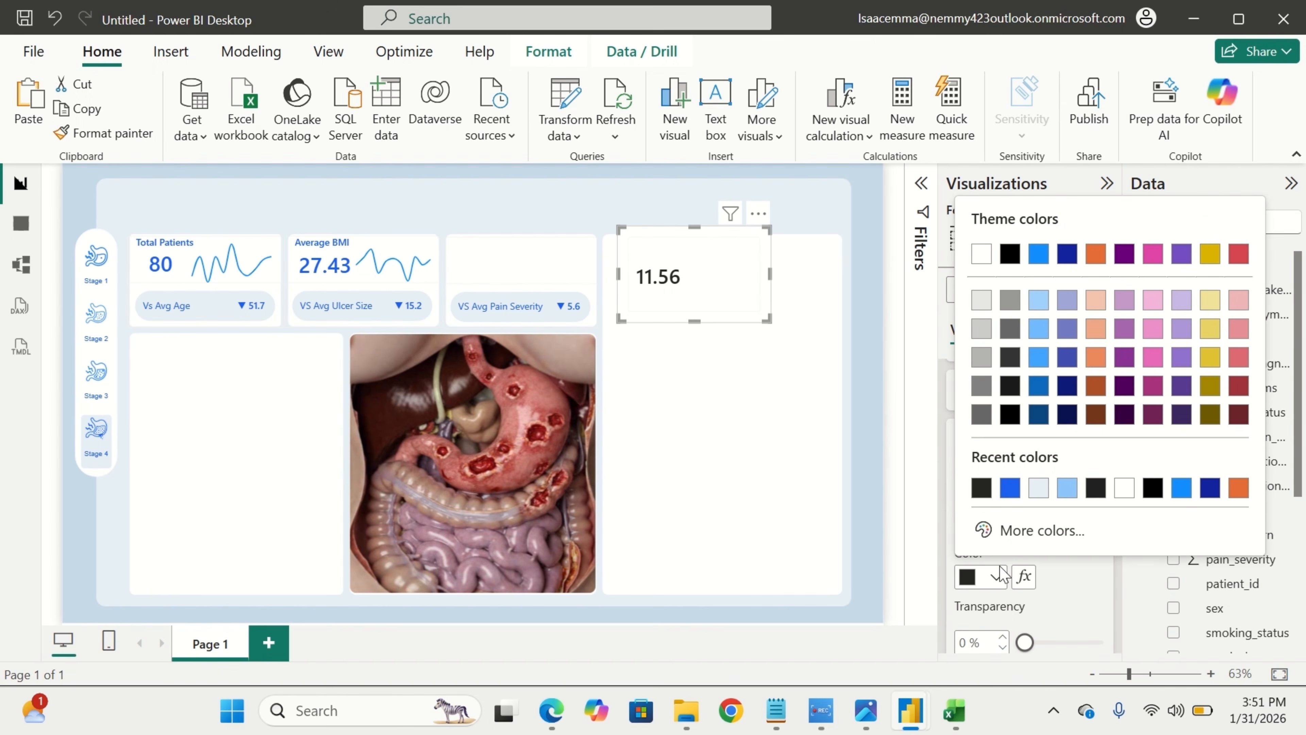
pyautogui.click(1009, 487)
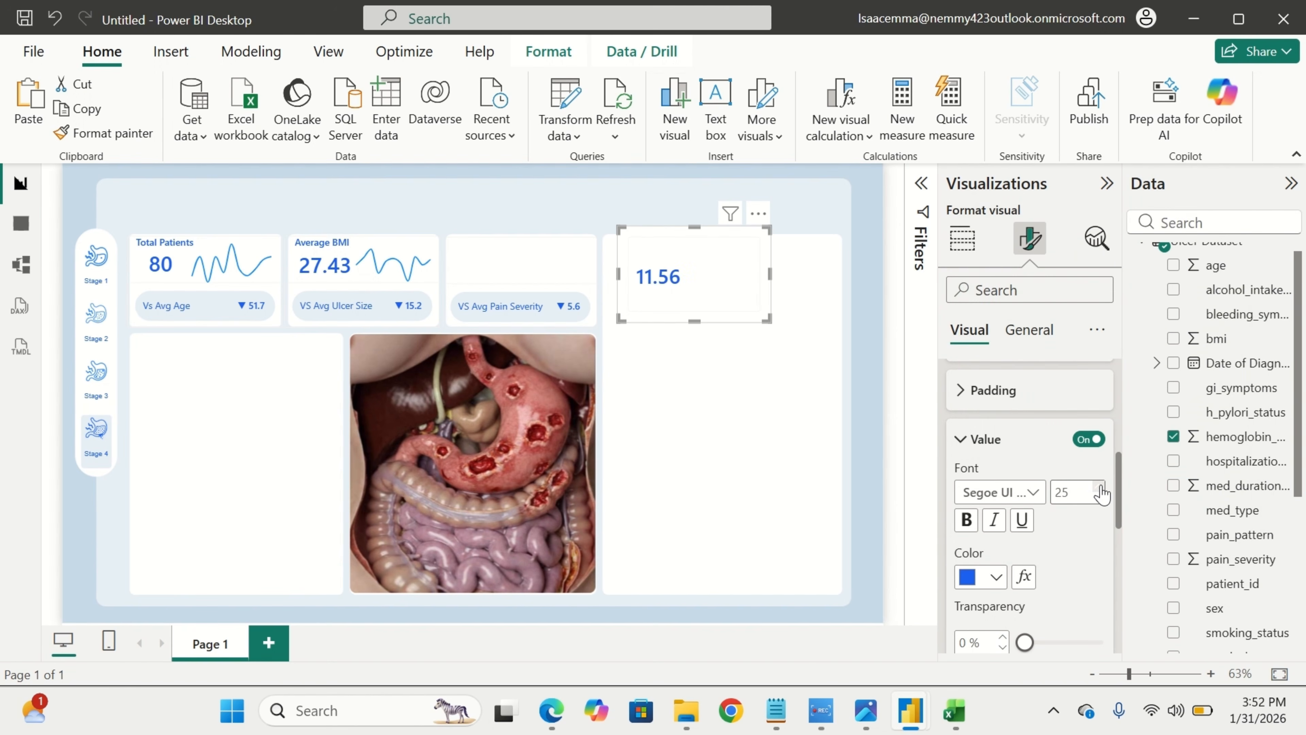
# Turn off the background effect of the average hemoglobin card, shrink the card and move it onto the third KPI card.
pyautogui.click(1028, 331)
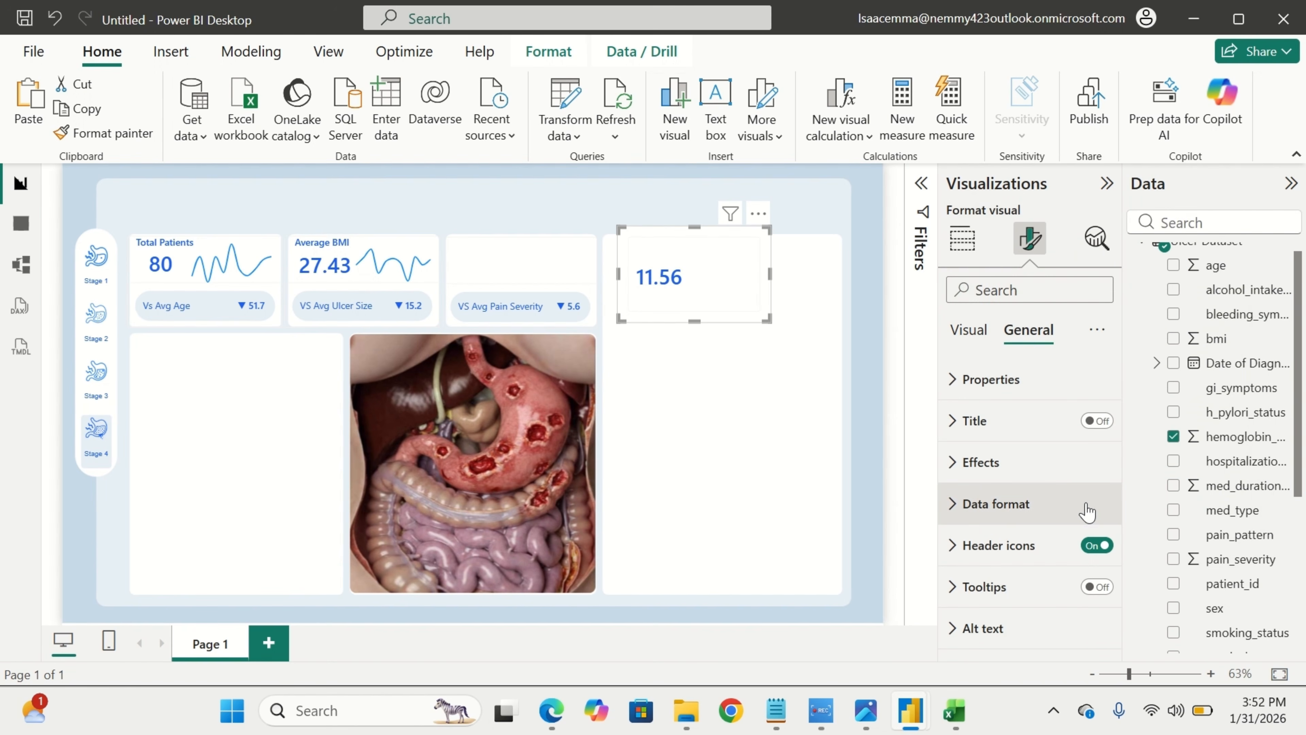
pyautogui.click(1070, 470)
pyautogui.click(1088, 511)
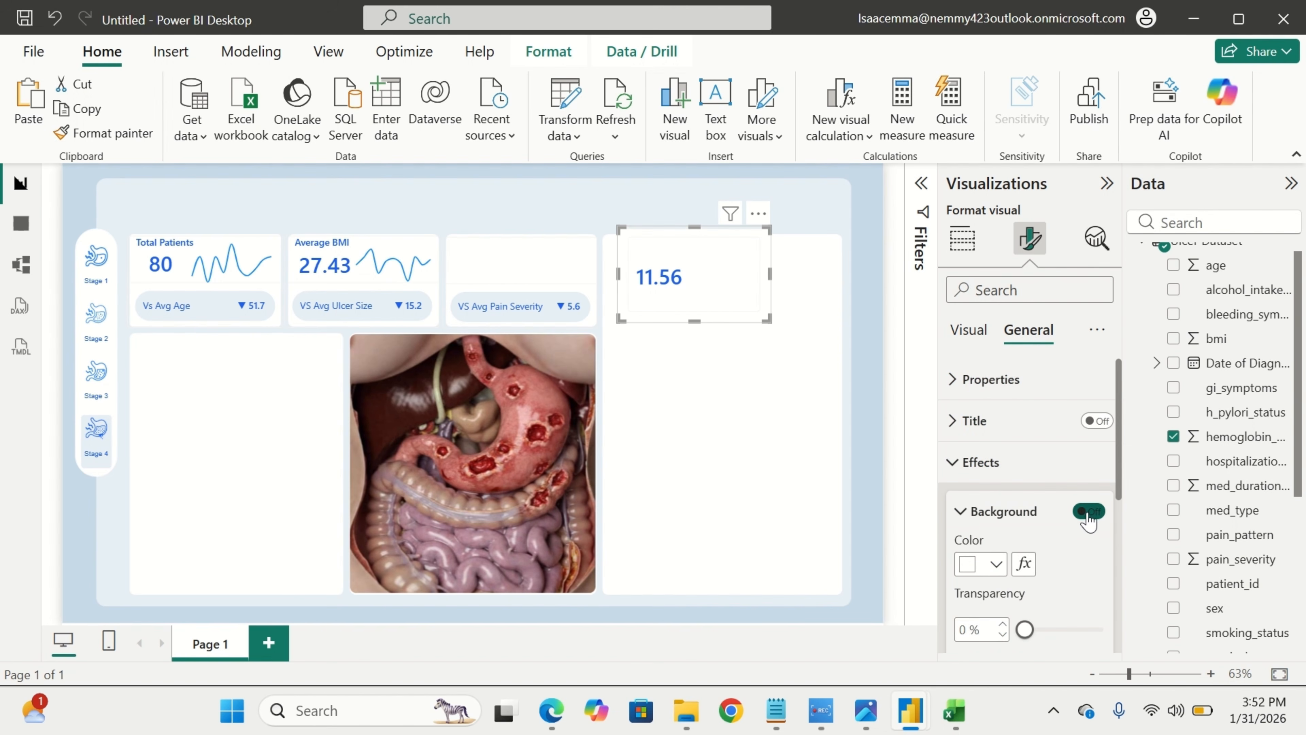
pyautogui.click(1052, 463)
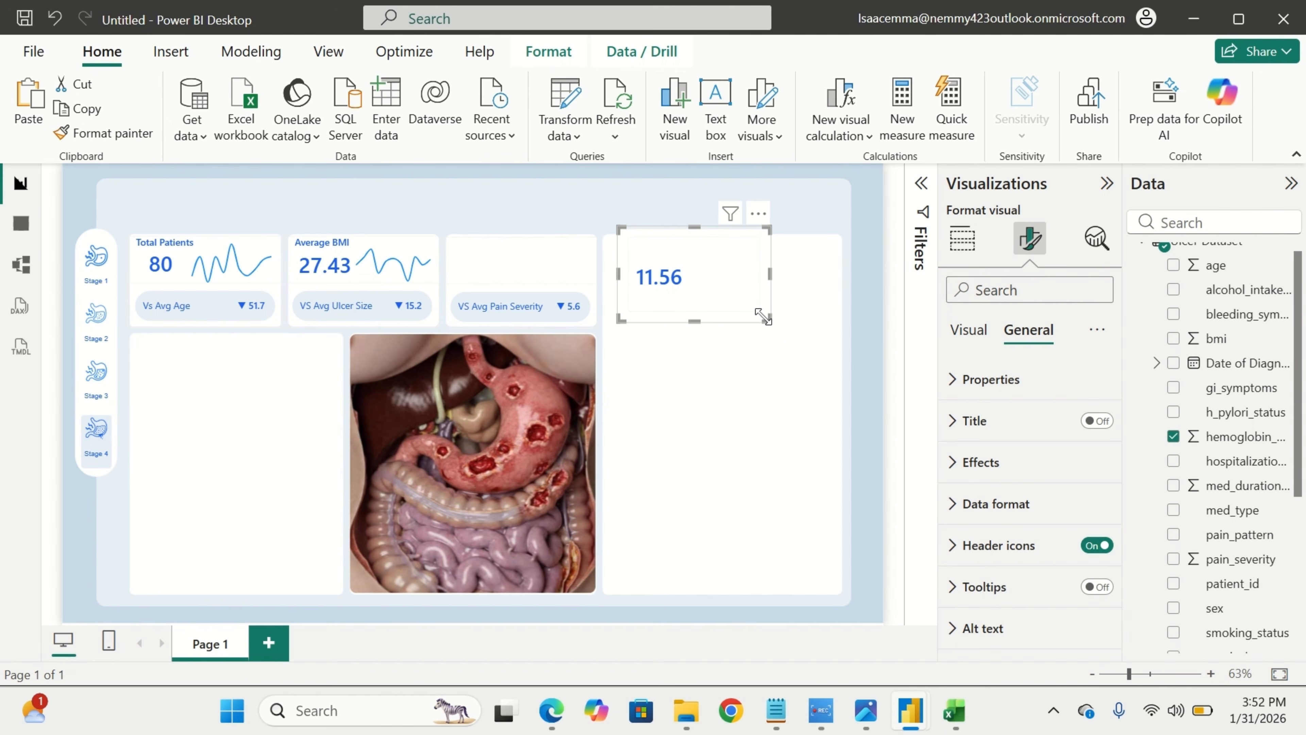
pyautogui.moveTo(764, 317); pyautogui.dragTo(533, 295)
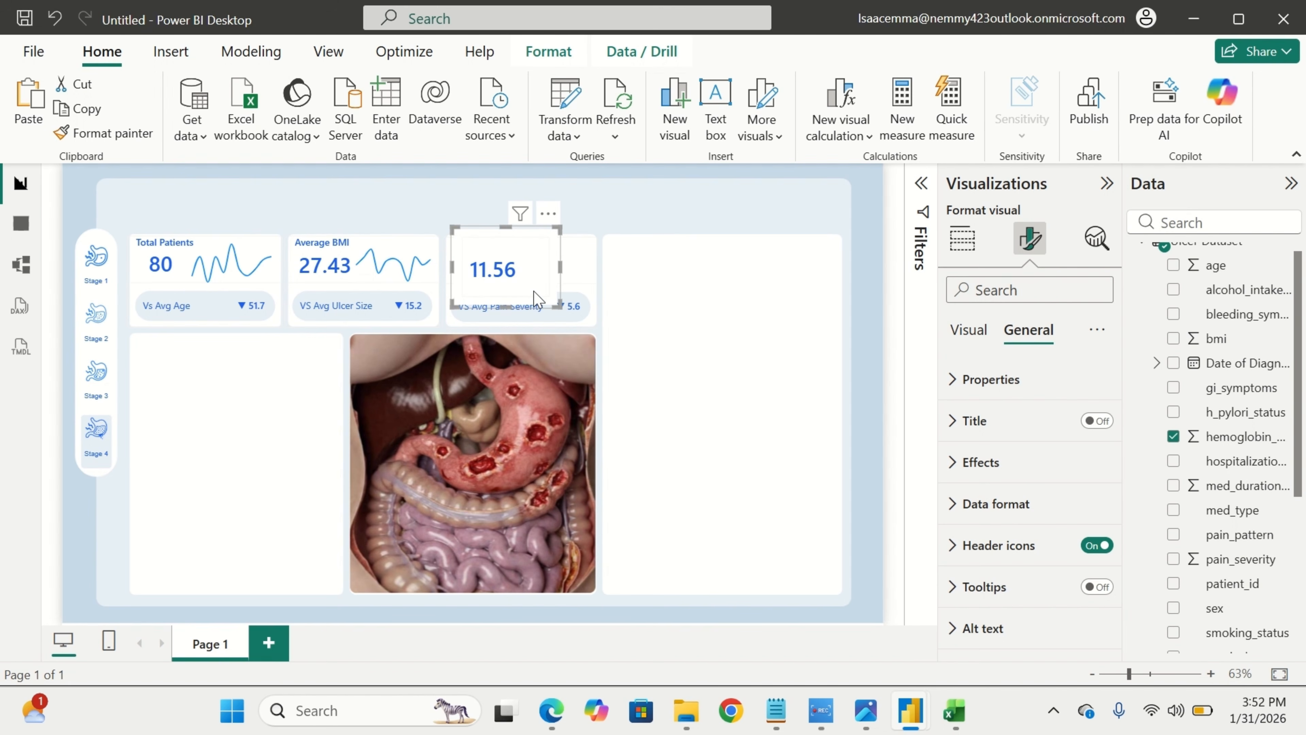
# Find the background settings of the average hemoglobin card and turn off its multi-card layout and cards backgrounds.
pyautogui.click(970, 329)
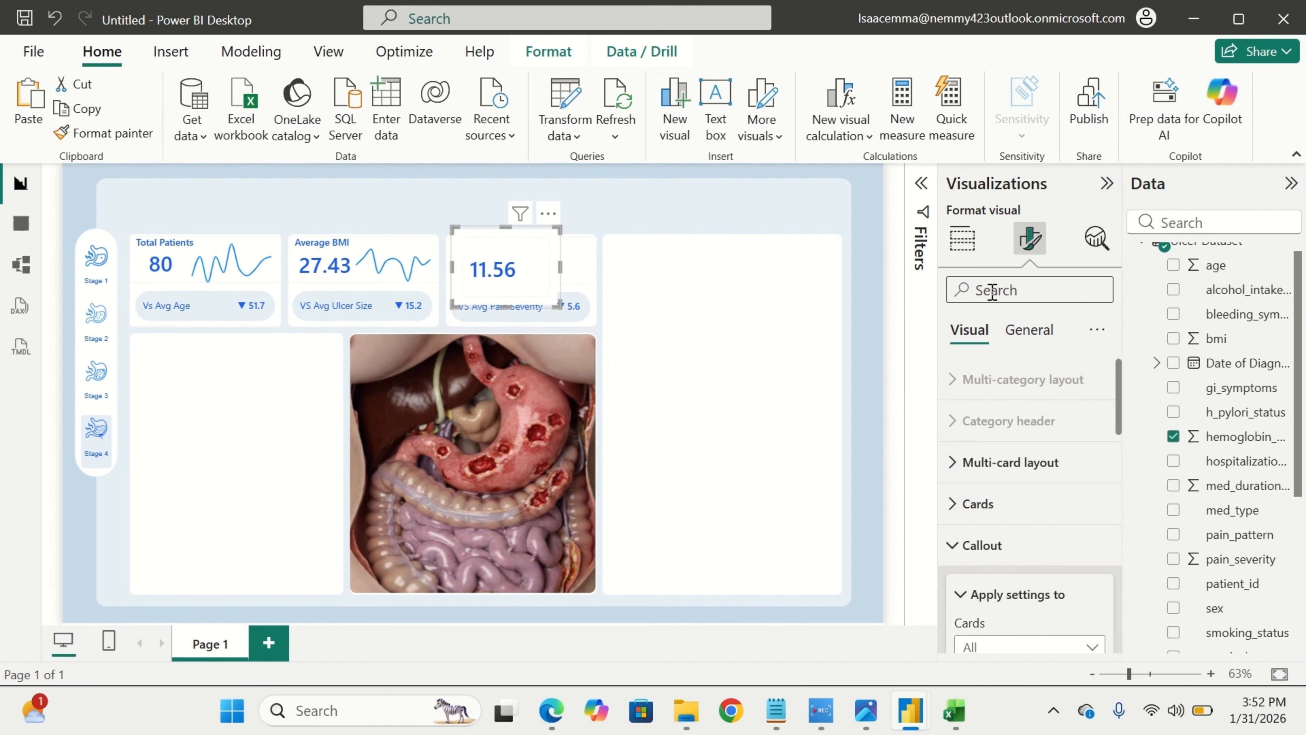
pyautogui.click(992, 291)
pyautogui.write('BACK')
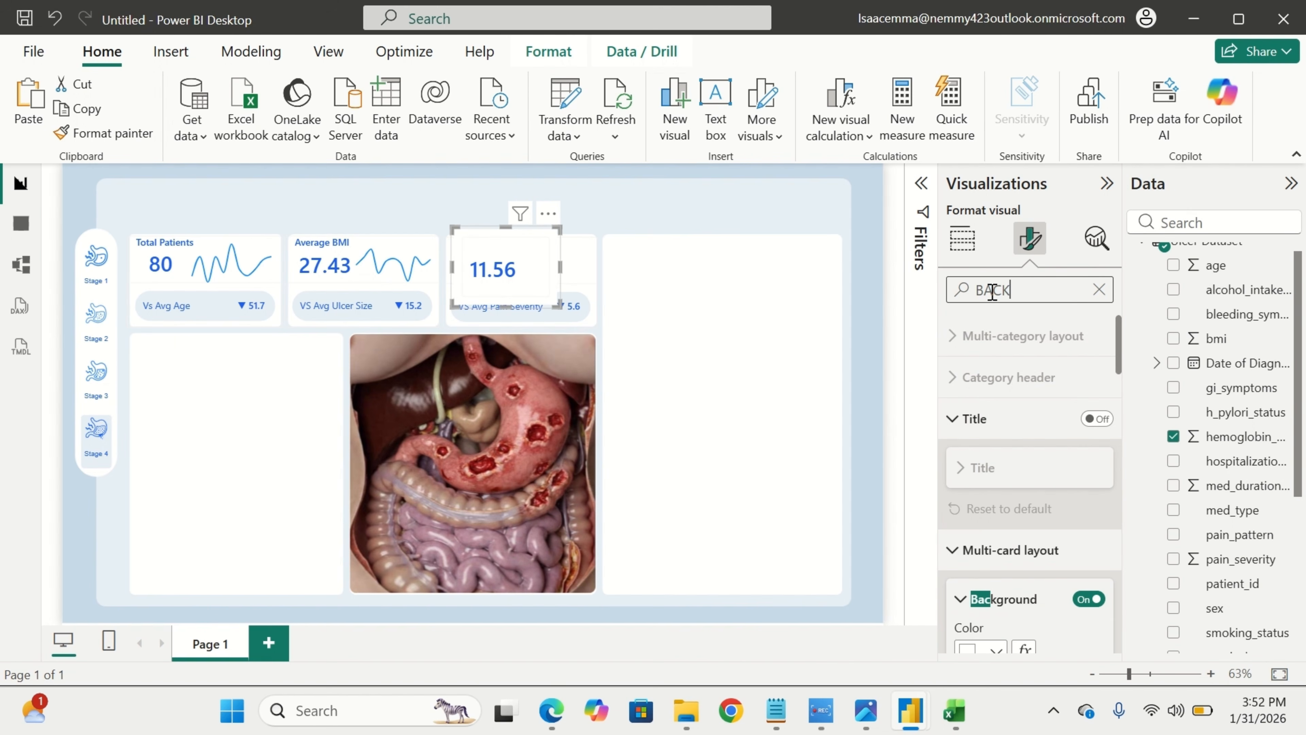
pyautogui.scroll(-3, 1134, 566)
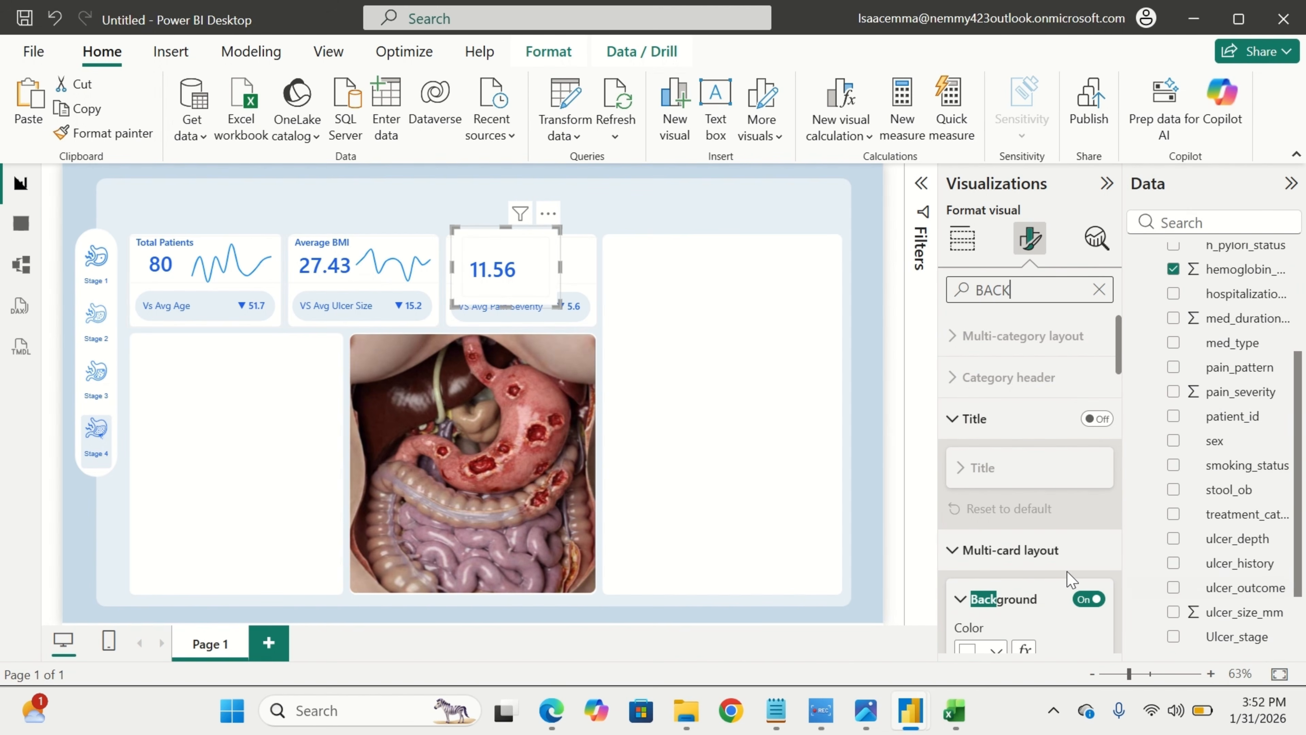
pyautogui.scroll(-5, 1071, 579)
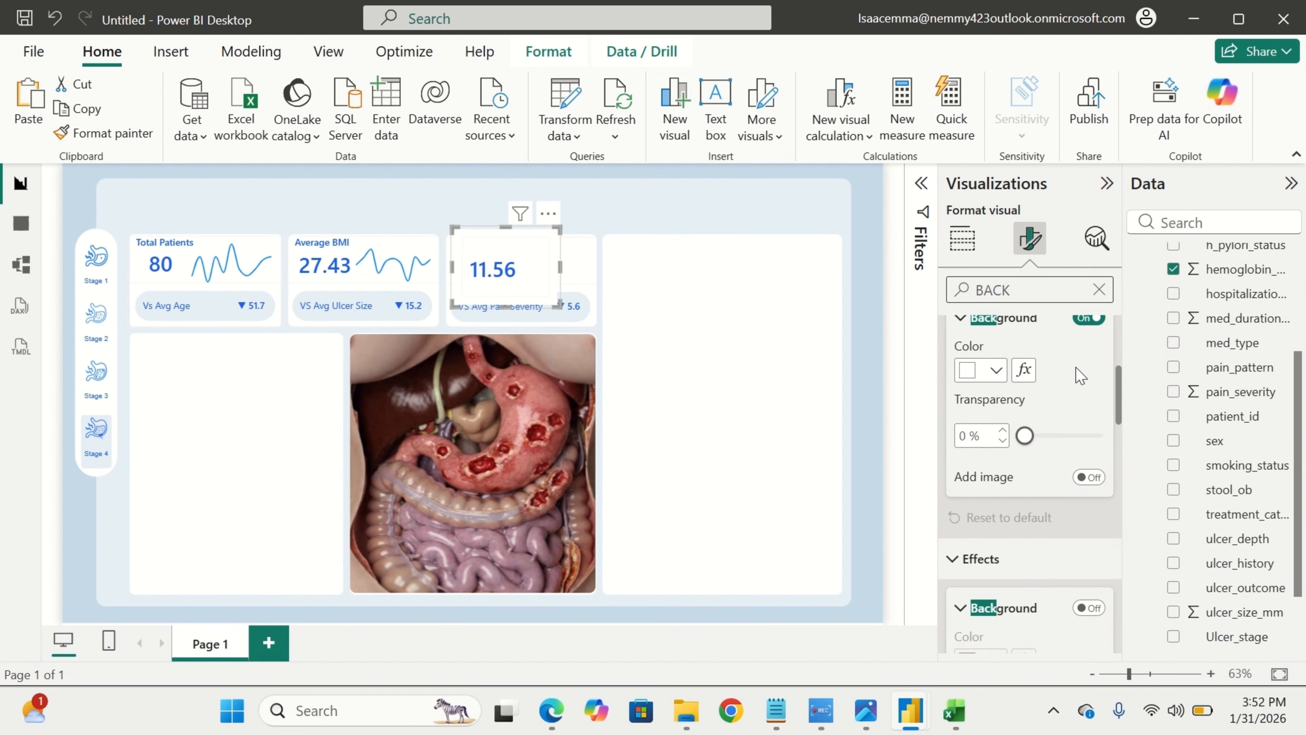
pyautogui.scroll(-3, 1089, 626)
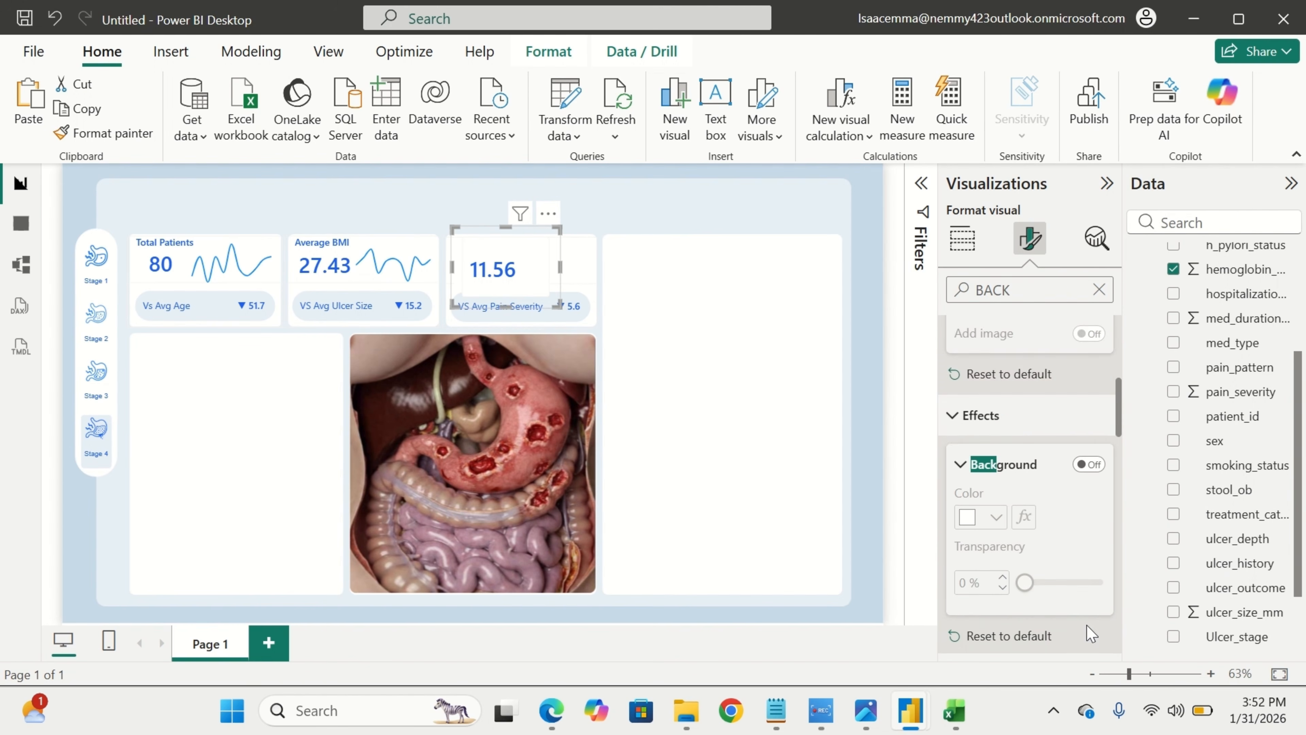
pyautogui.scroll(-5, 1086, 624)
pyautogui.click(1088, 399)
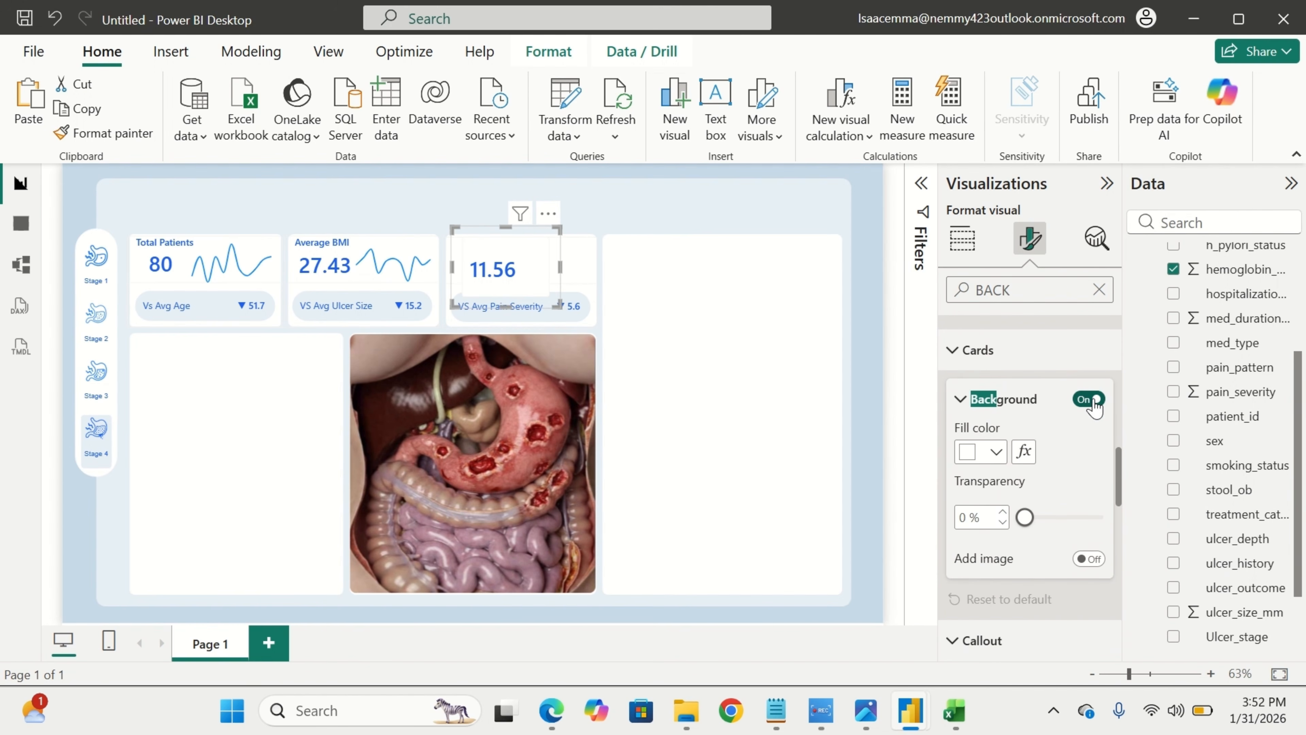
pyautogui.scroll(-10, 994, 463)
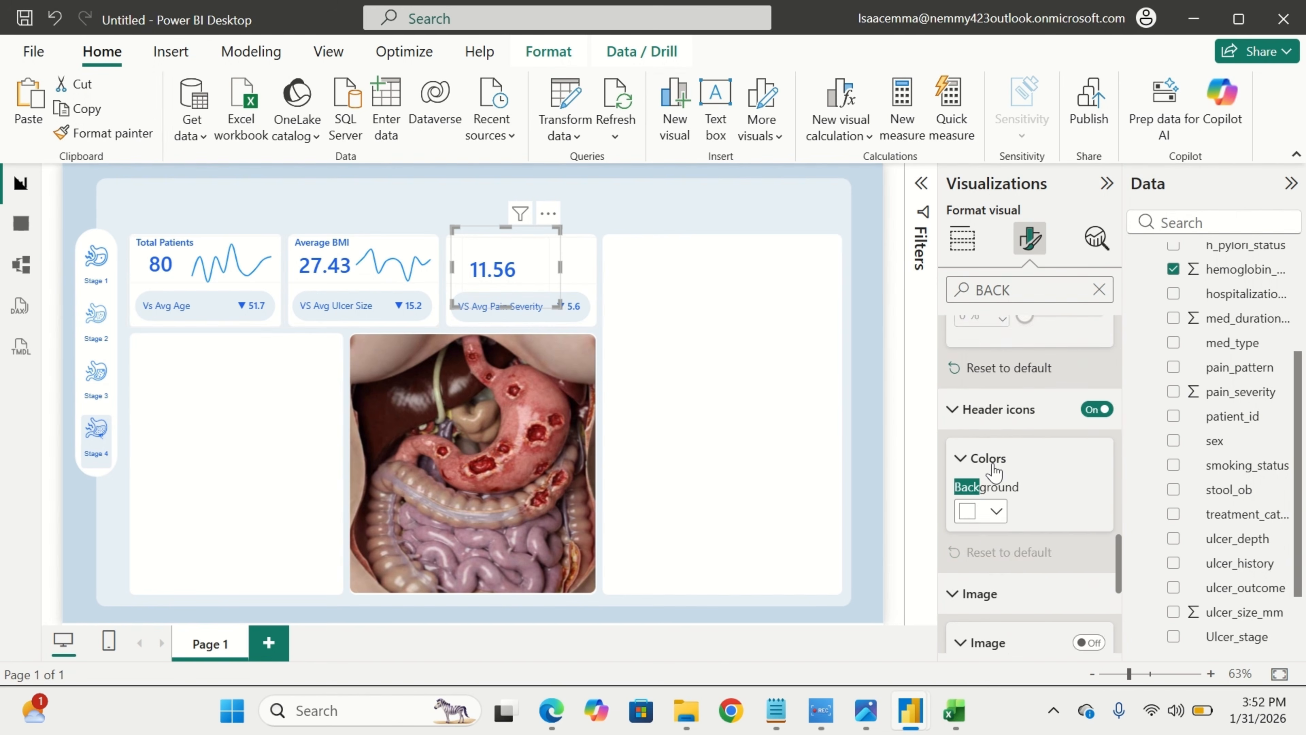
pyautogui.scroll(10, 994, 468)
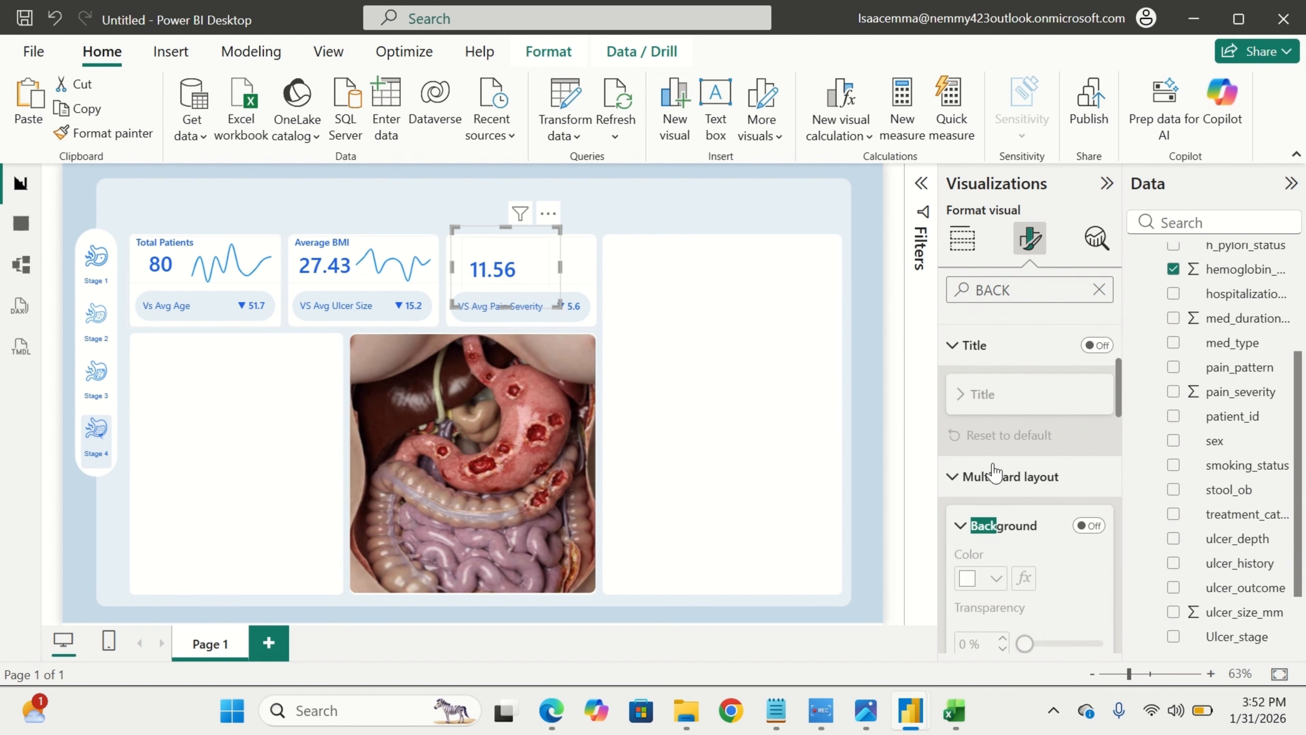
# Turn off the border and divider of the average hemoglobin card and nudge the card slightly left within the third KPI card.
pyautogui.click(1097, 292)
pyautogui.scroll(-8, 1029, 560)
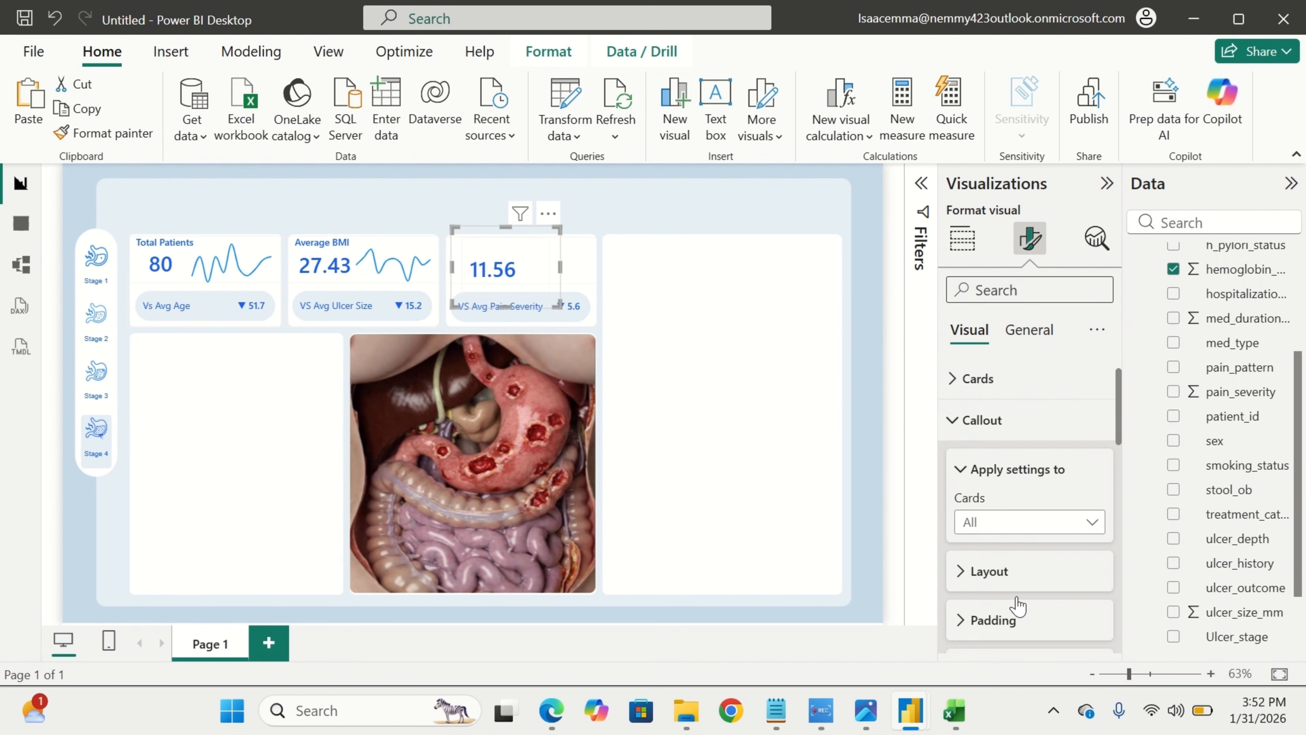
pyautogui.scroll(-6, 1025, 553)
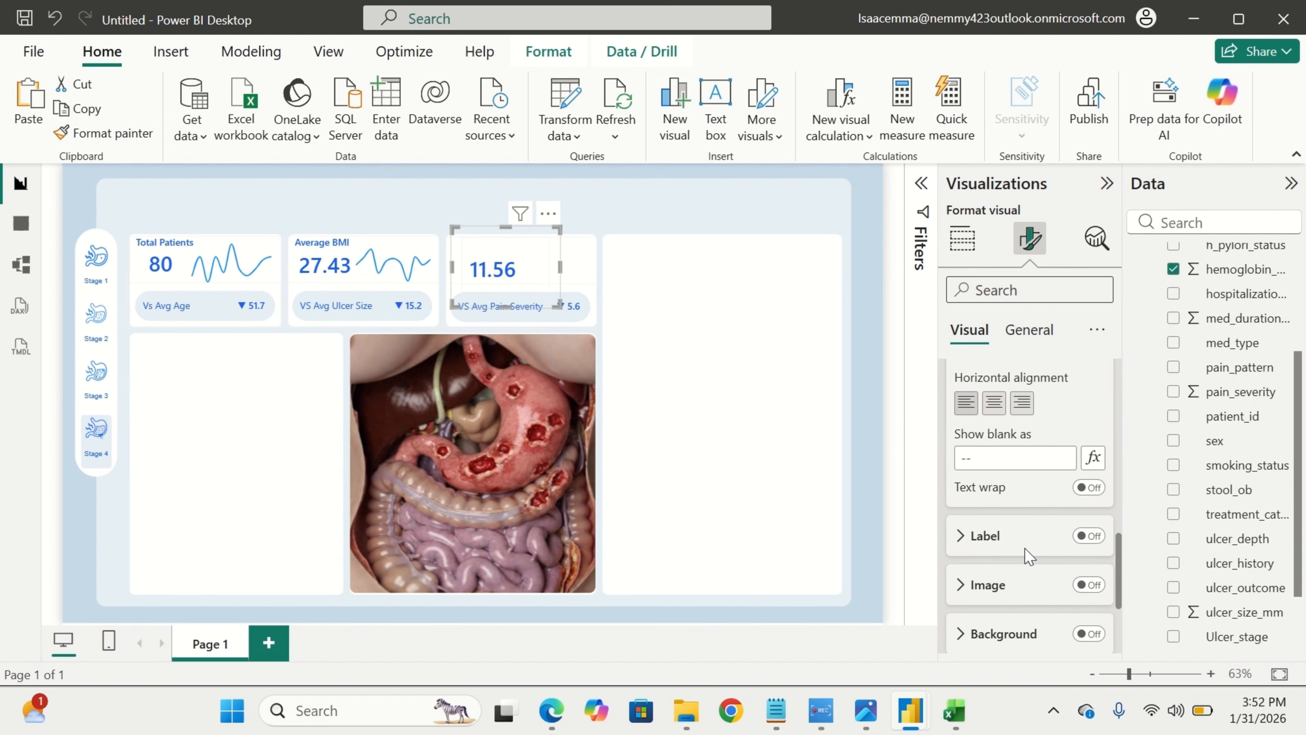
pyautogui.scroll(5, 1025, 556)
pyautogui.scroll(5, 1024, 555)
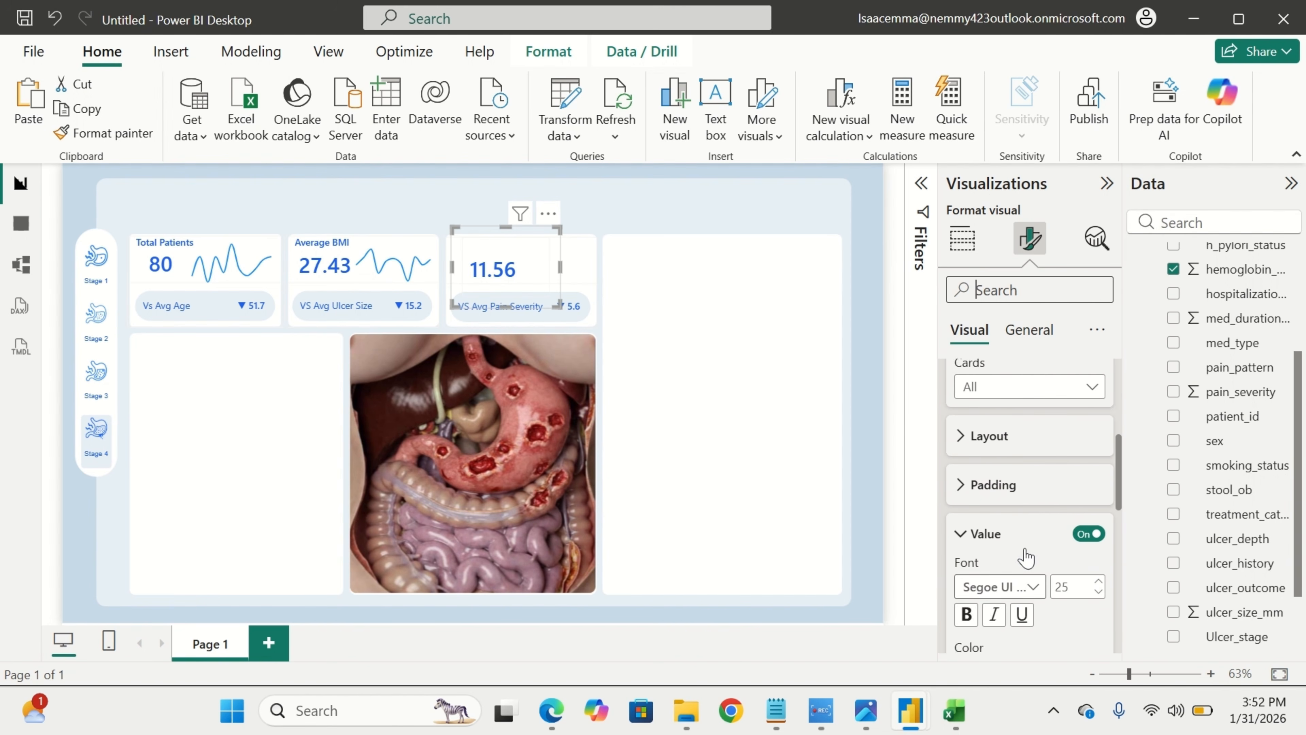
pyautogui.scroll(1, 1022, 460)
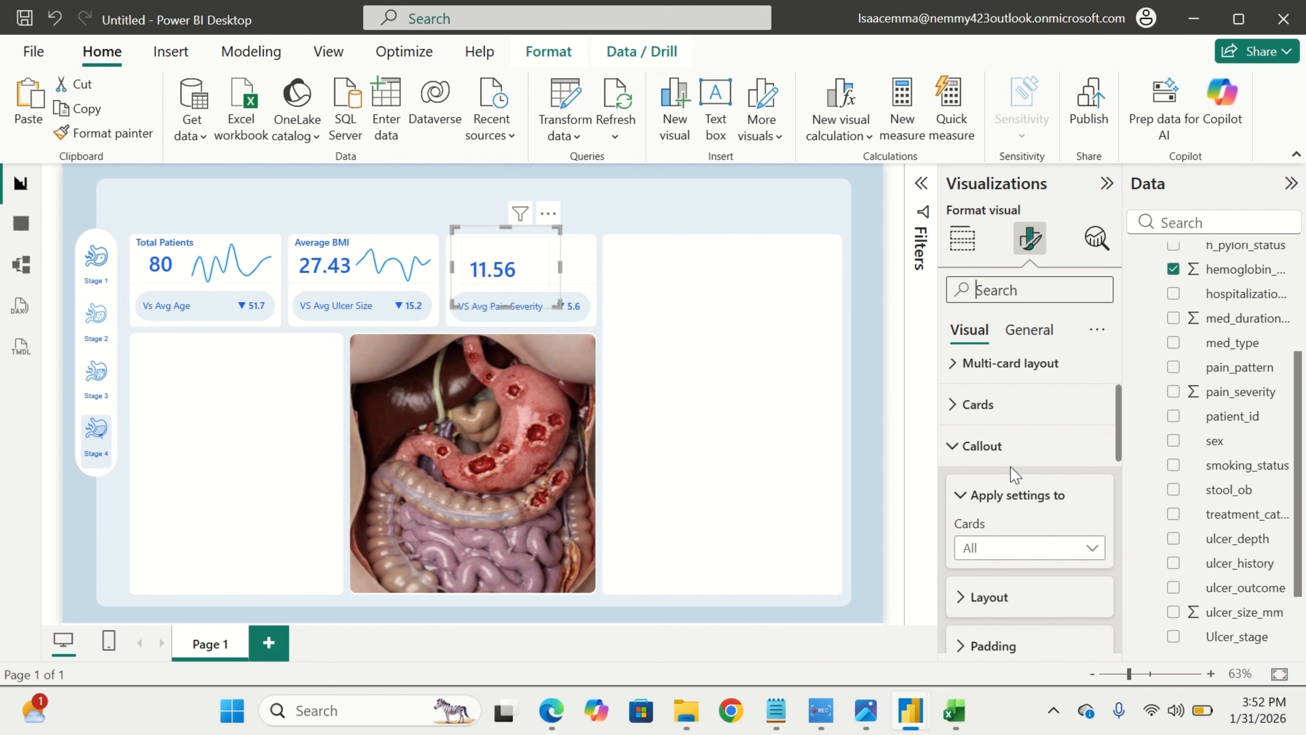
pyautogui.click(965, 498)
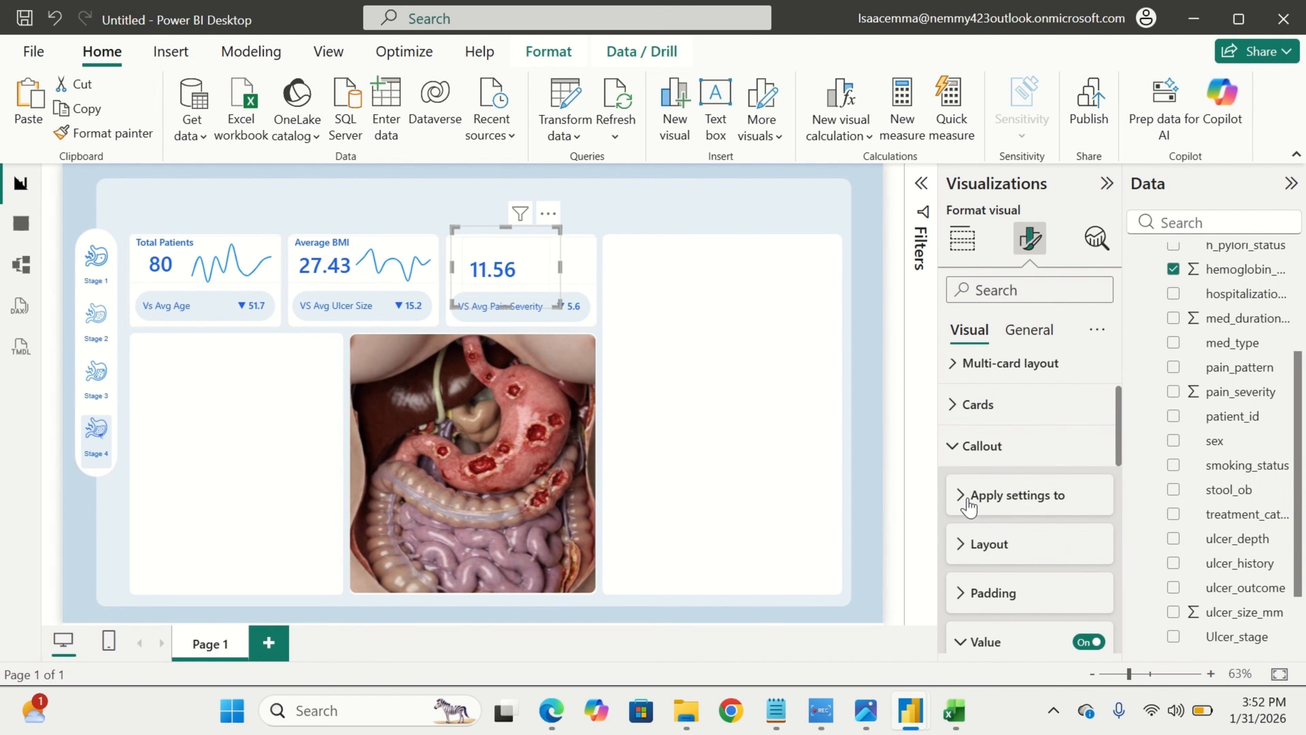
pyautogui.click(958, 406)
pyautogui.scroll(-7, 987, 510)
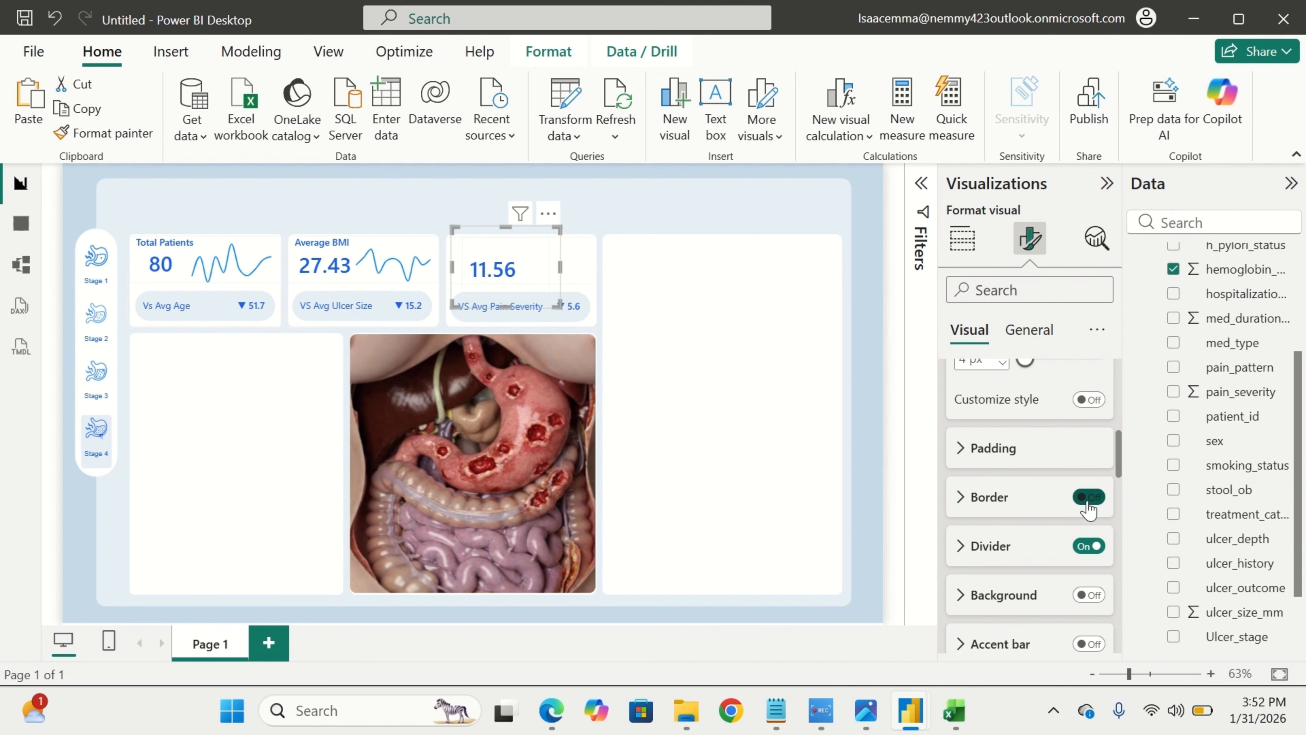
pyautogui.click(1089, 497)
pyautogui.click(1089, 546)
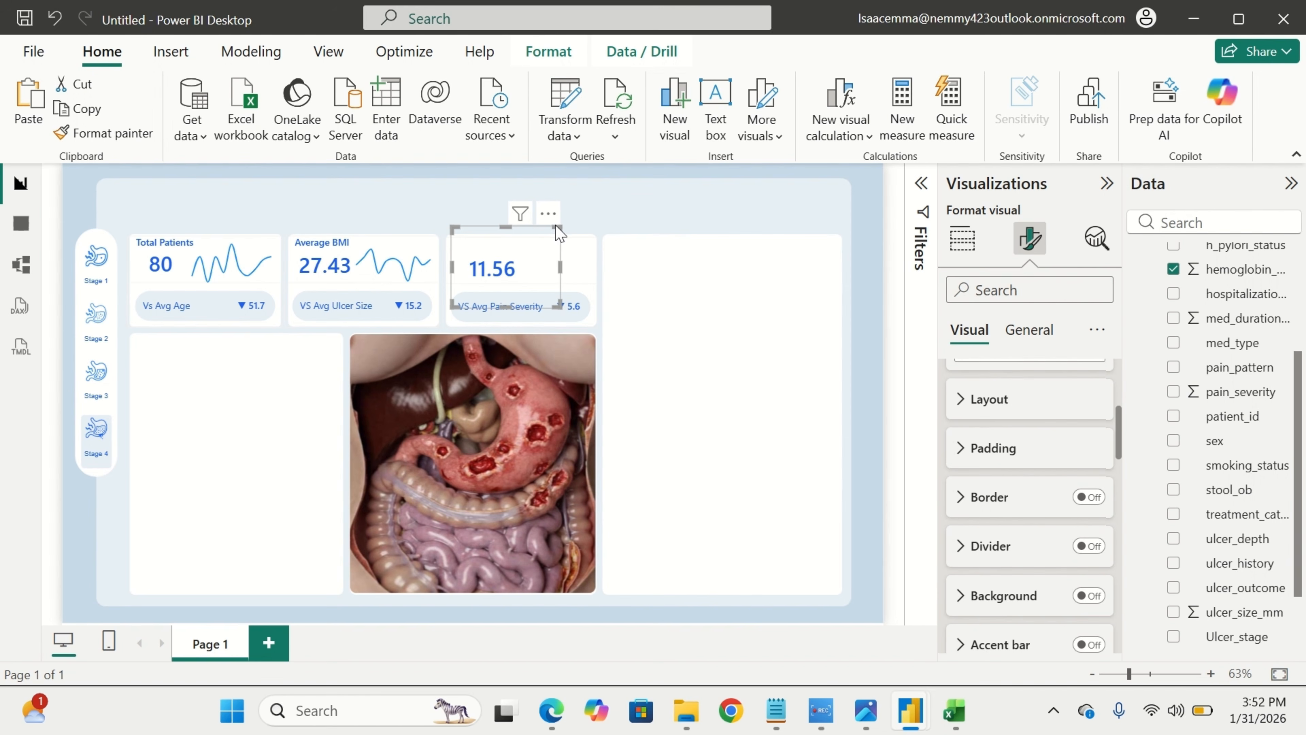
pyautogui.moveTo(560, 233)
pyautogui.mouseDown()
pyautogui.moveTo(530, 206)
pyautogui.moveTo(531, 231)
pyautogui.moveTo(546, 232)
pyautogui.mouseUp()
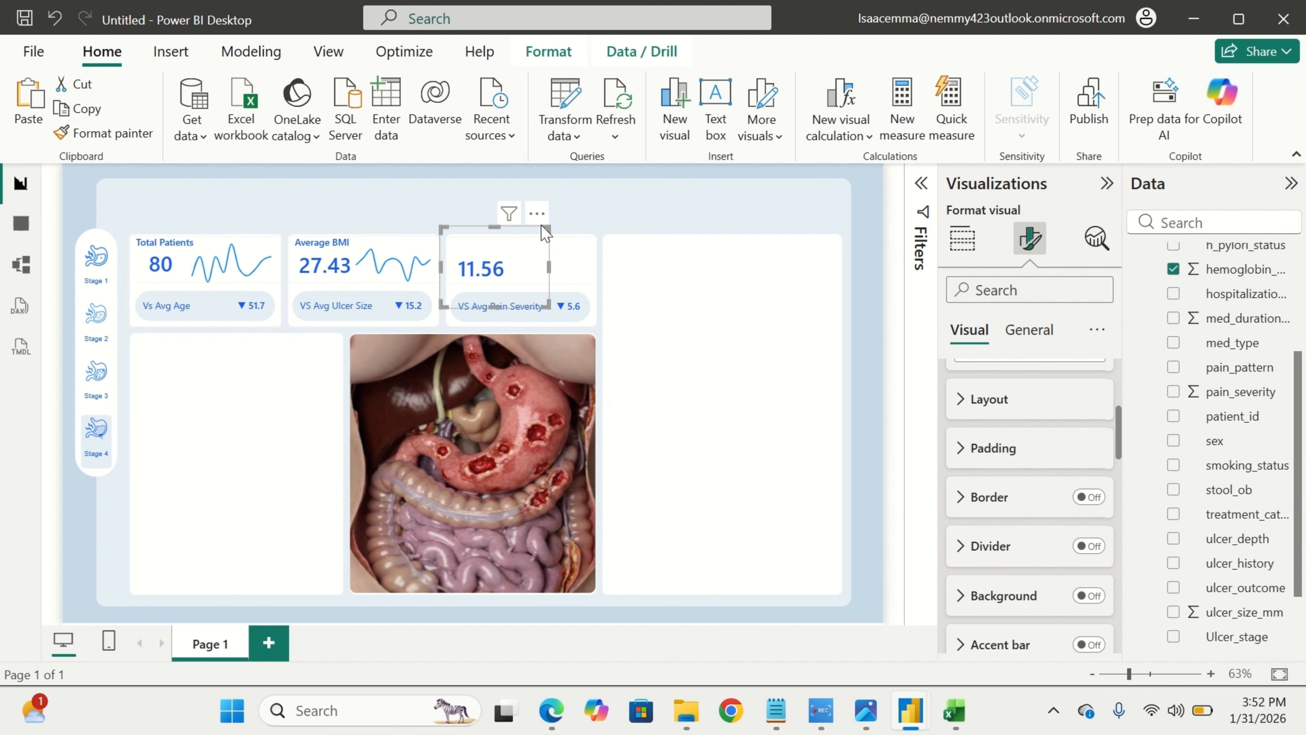
pyautogui.click(711, 297)
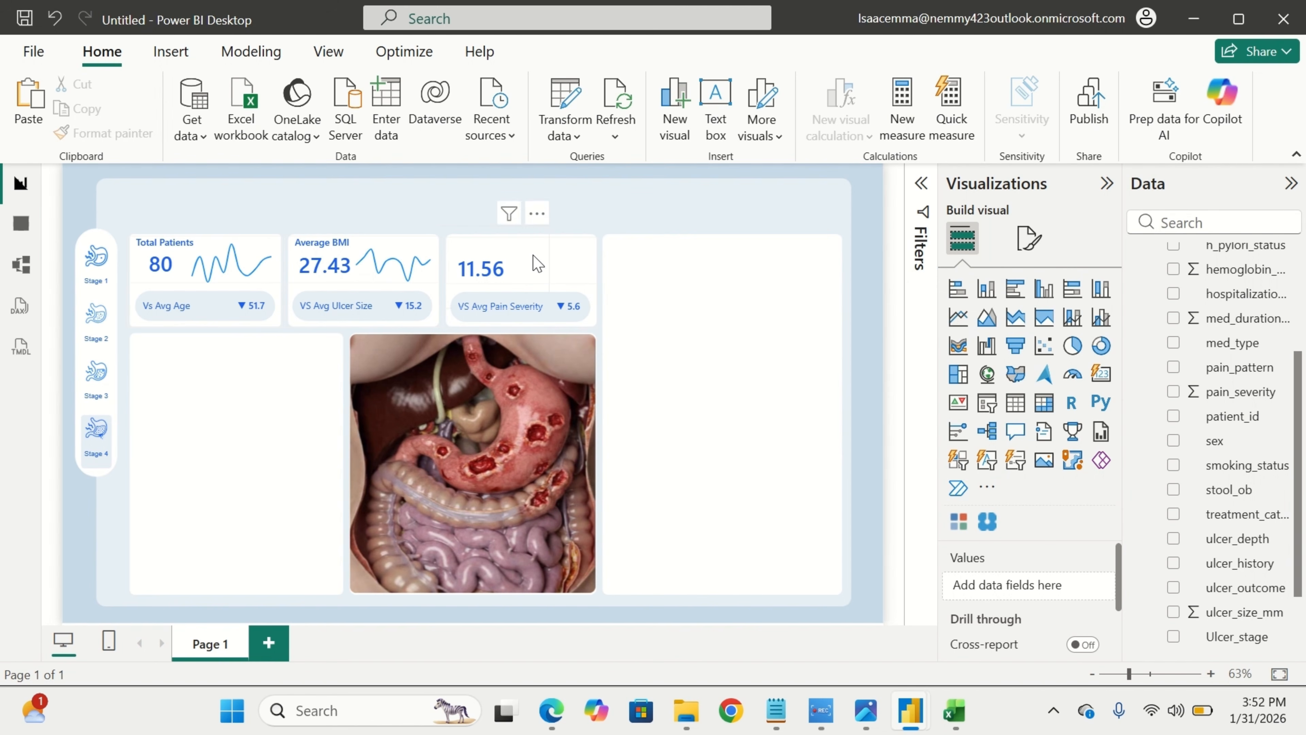
# Duplicate the Average BMI line chart and place the copy beside the average hemoglobin value in the third KPI card.
pyautogui.click(413, 283)
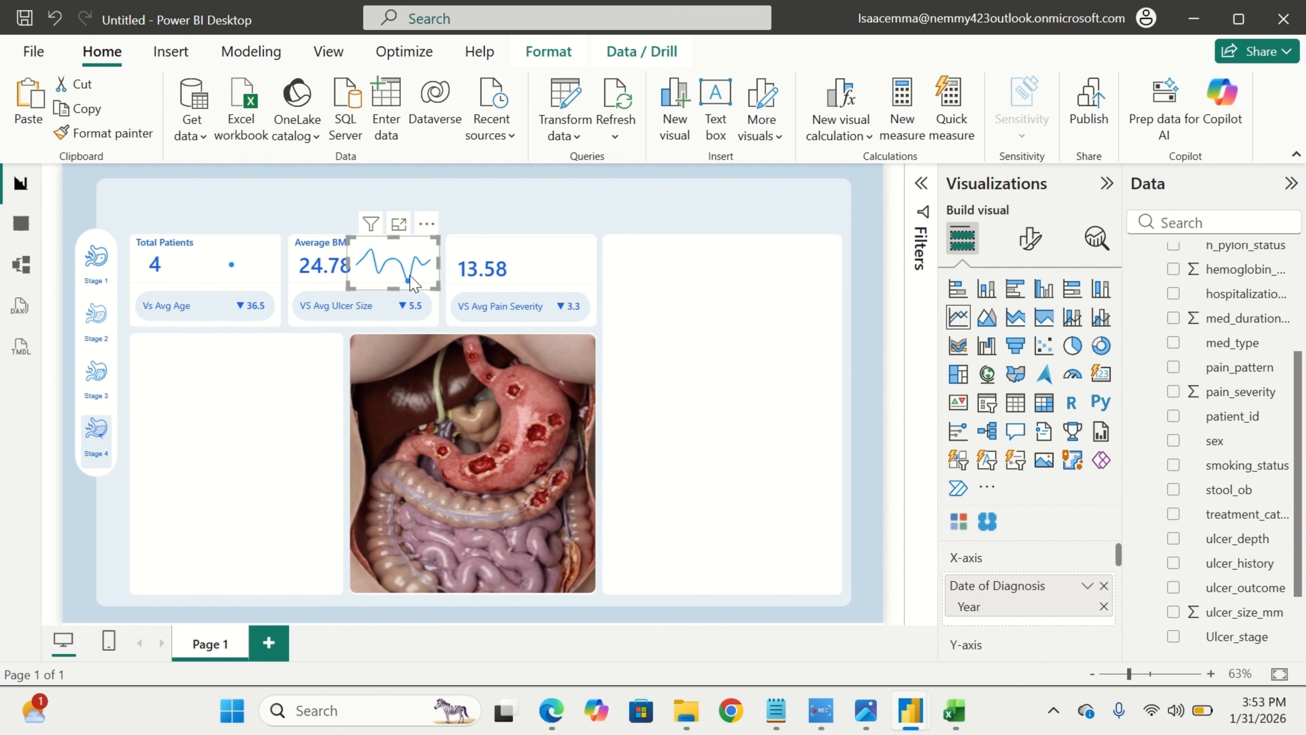
pyautogui.click(413, 283)
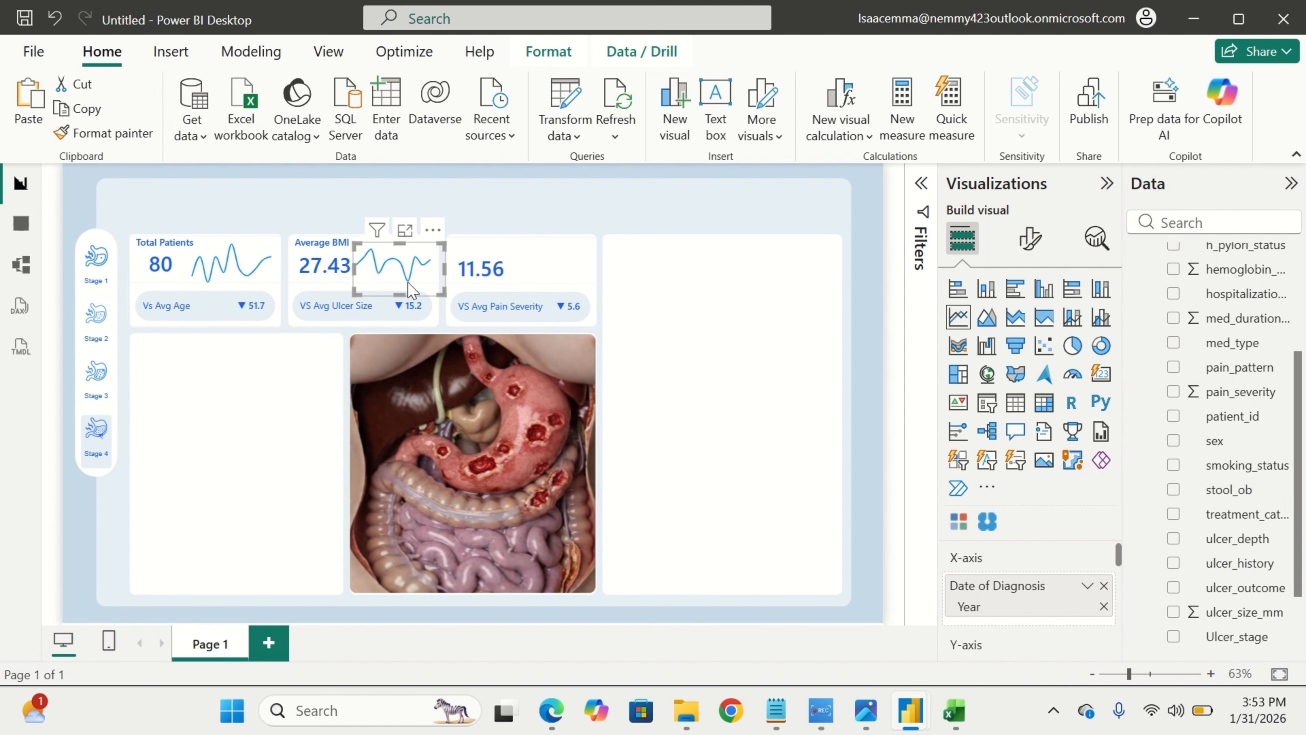
pyautogui.moveTo(413, 291); pyautogui.dragTo(572, 278)
pyautogui.click(708, 443)
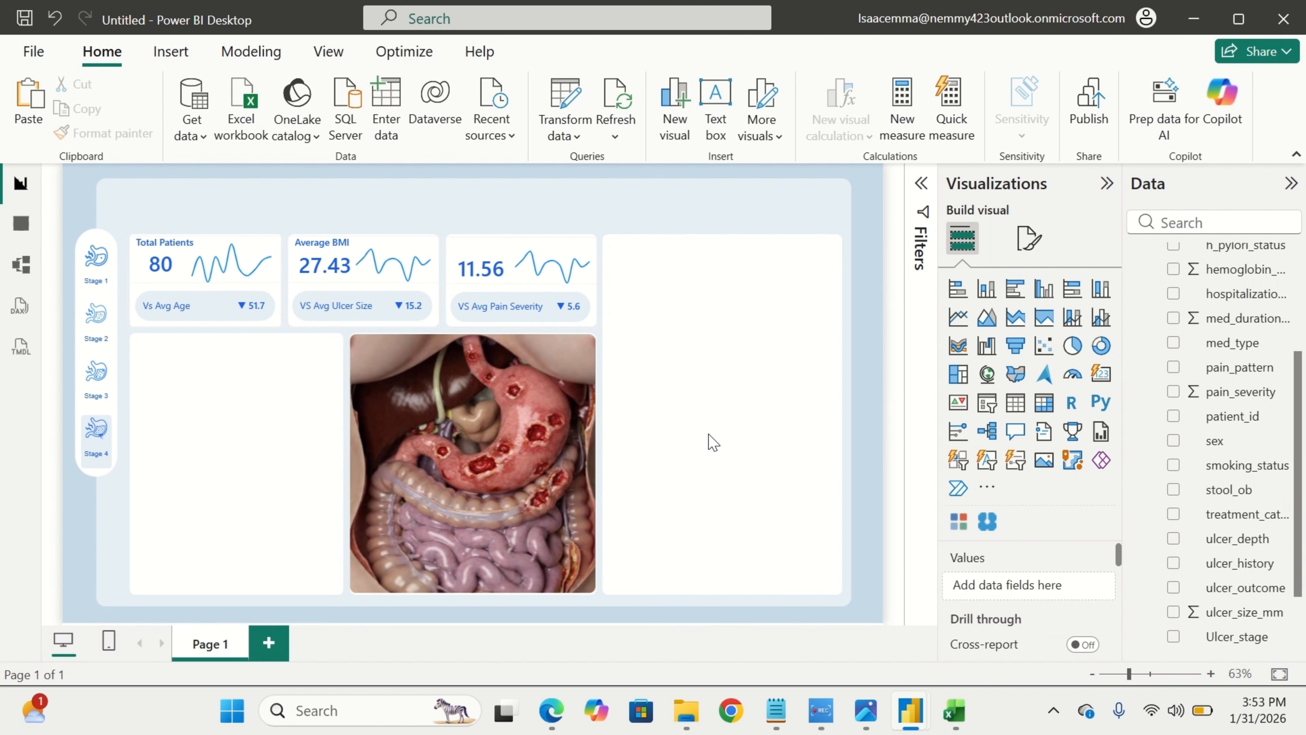
# Replace the average of bmi with hemoglobin_g_dl on the Y-axis of the third KPI card's line chart.
pyautogui.click(588, 286)
pyautogui.scroll(-1, 1015, 623)
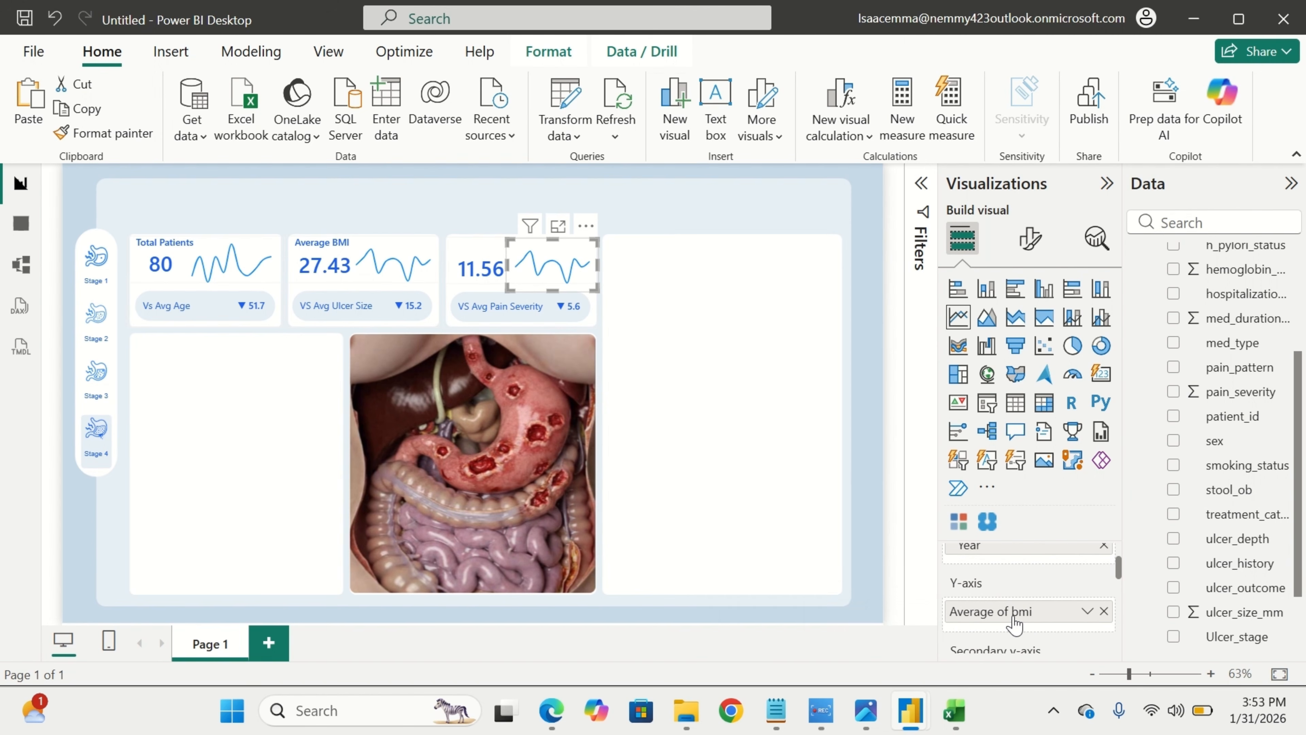
pyautogui.click(1103, 610)
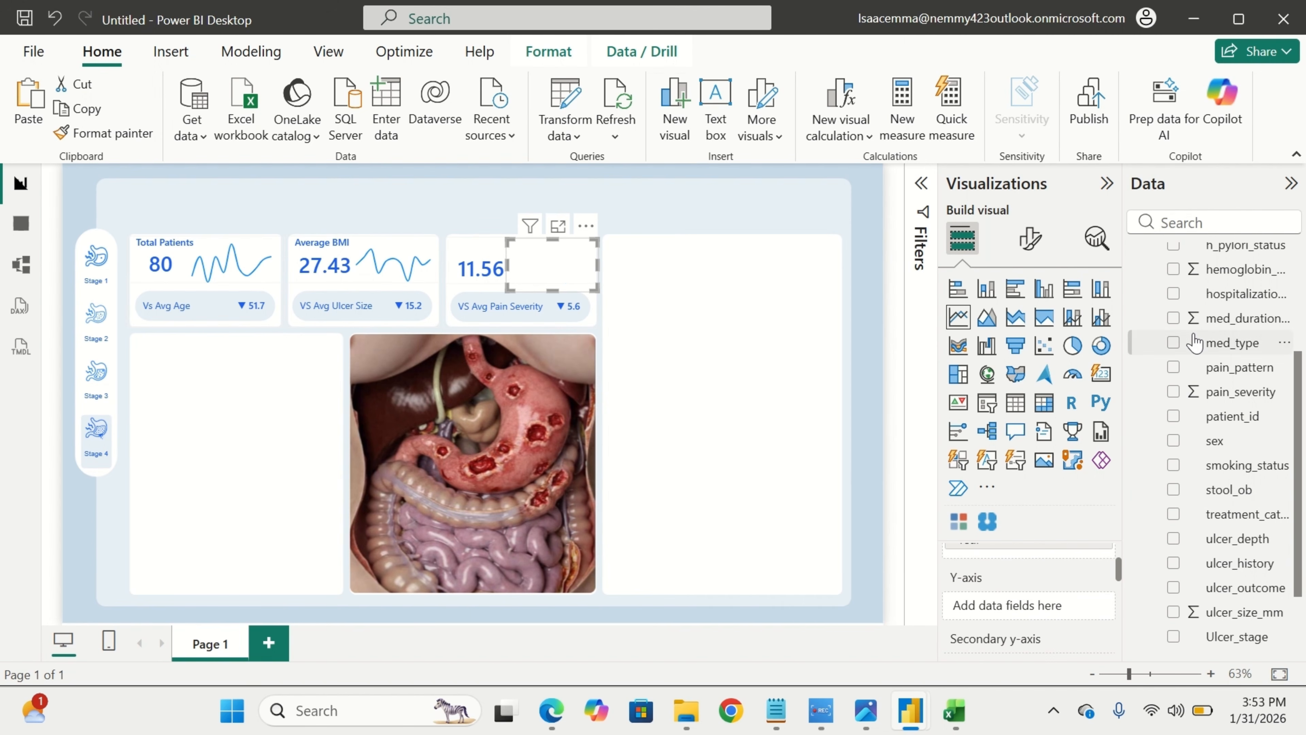
pyautogui.moveTo(1239, 269); pyautogui.dragTo(1036, 594)
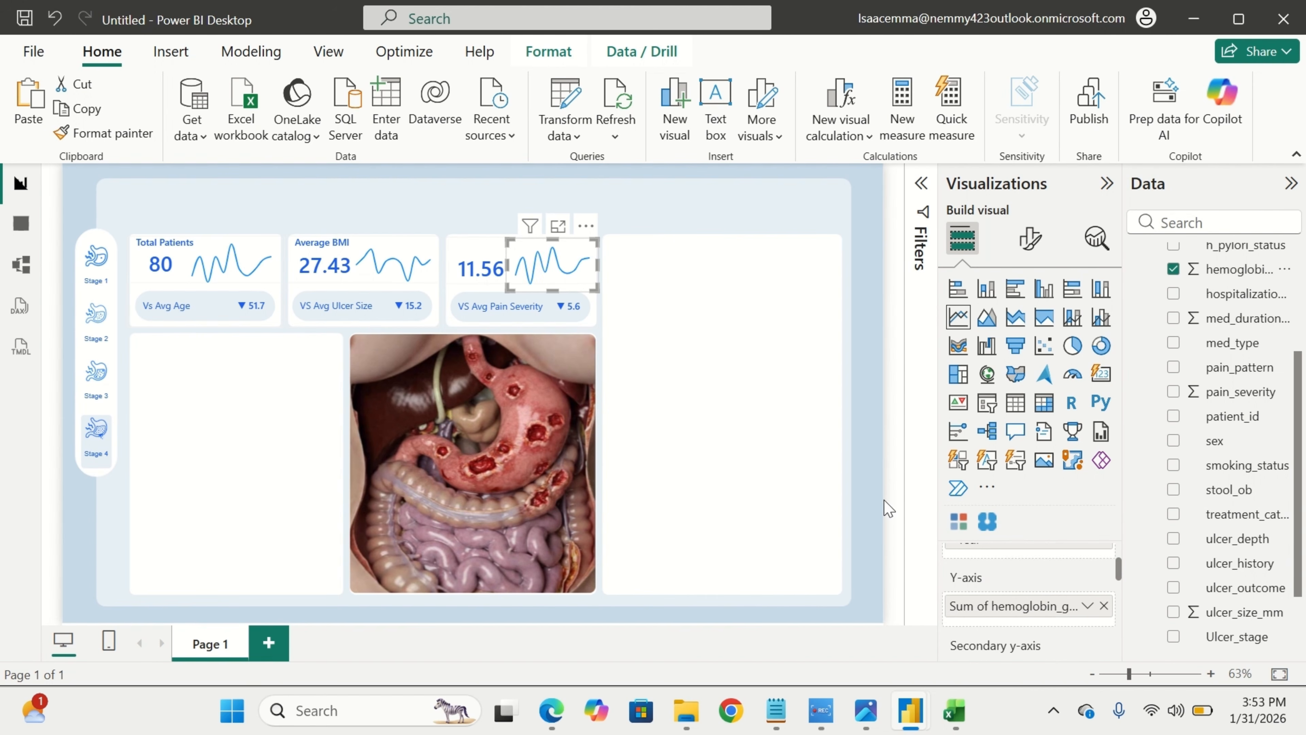
pyautogui.click(744, 322)
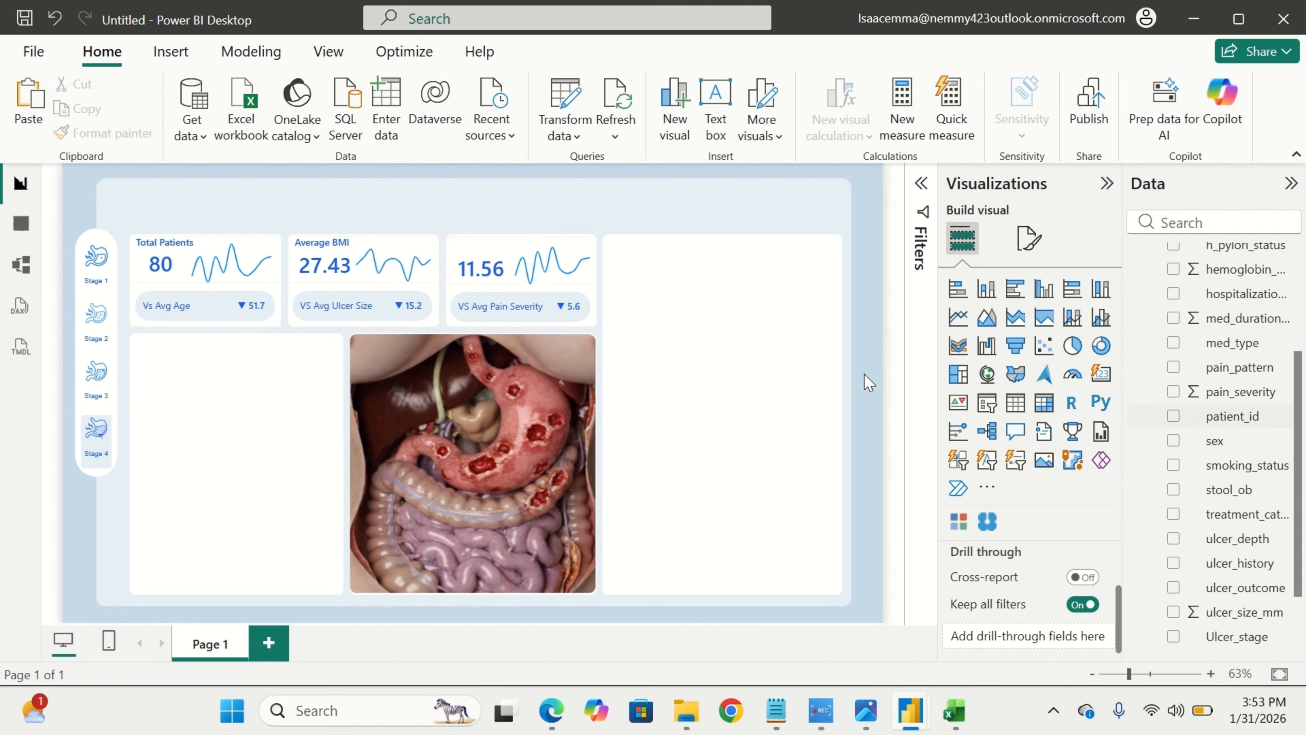
# Examine the columns of the Ulcer Dataset in the table view, from medication to outcome fields, and return to the report.
pyautogui.click(14, 222)
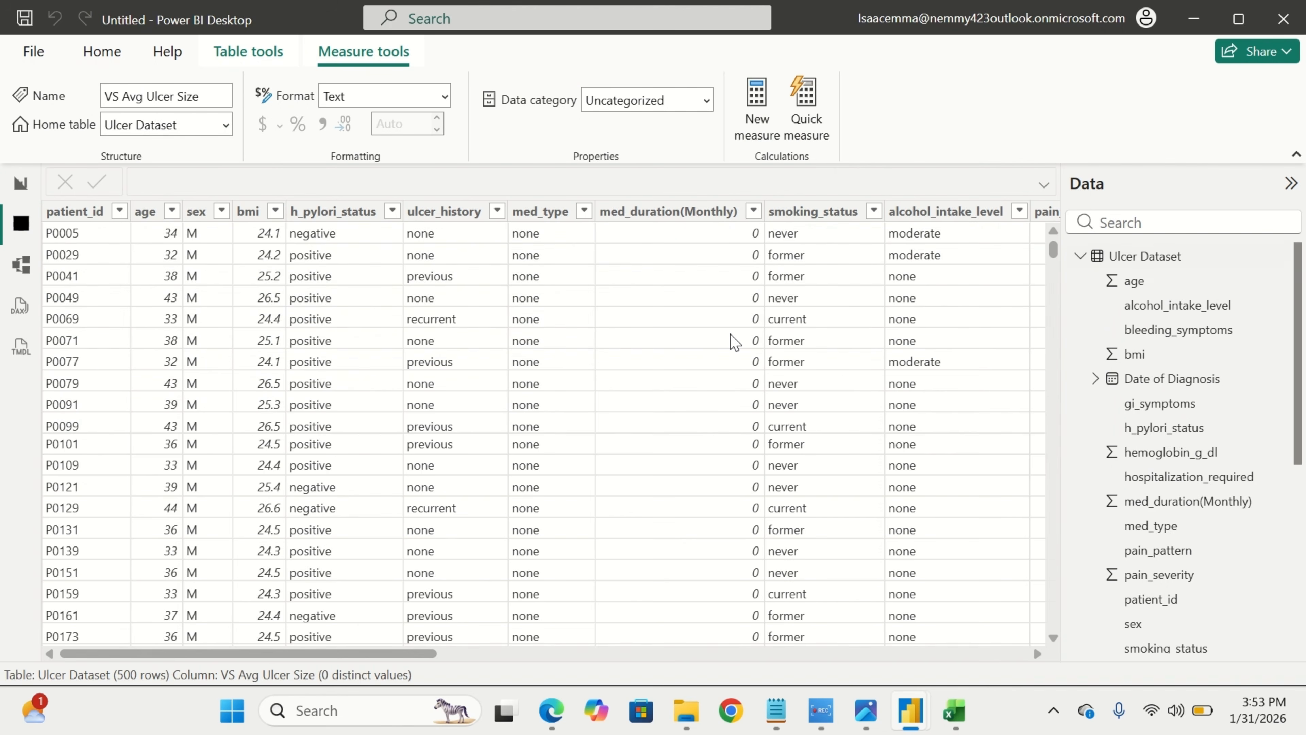
pyautogui.hscroll(6, 736, 341)
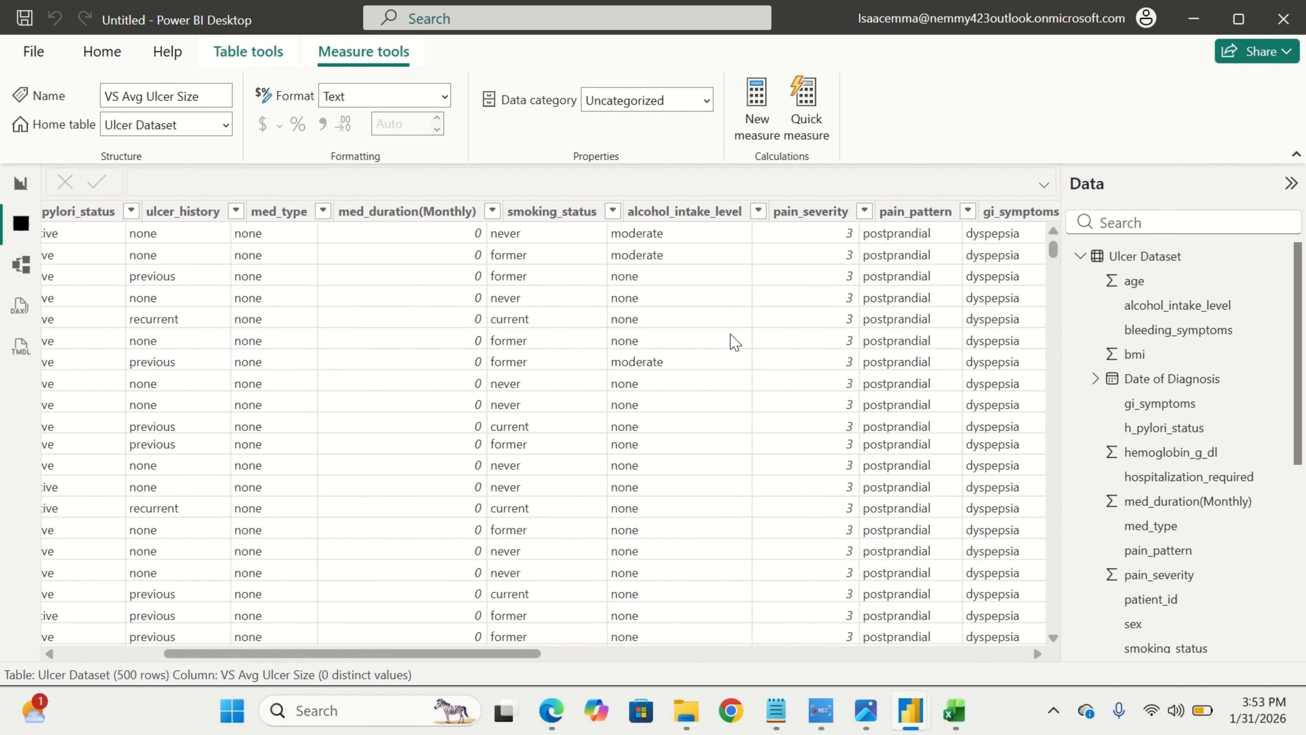
pyautogui.hscroll(10, 735, 341)
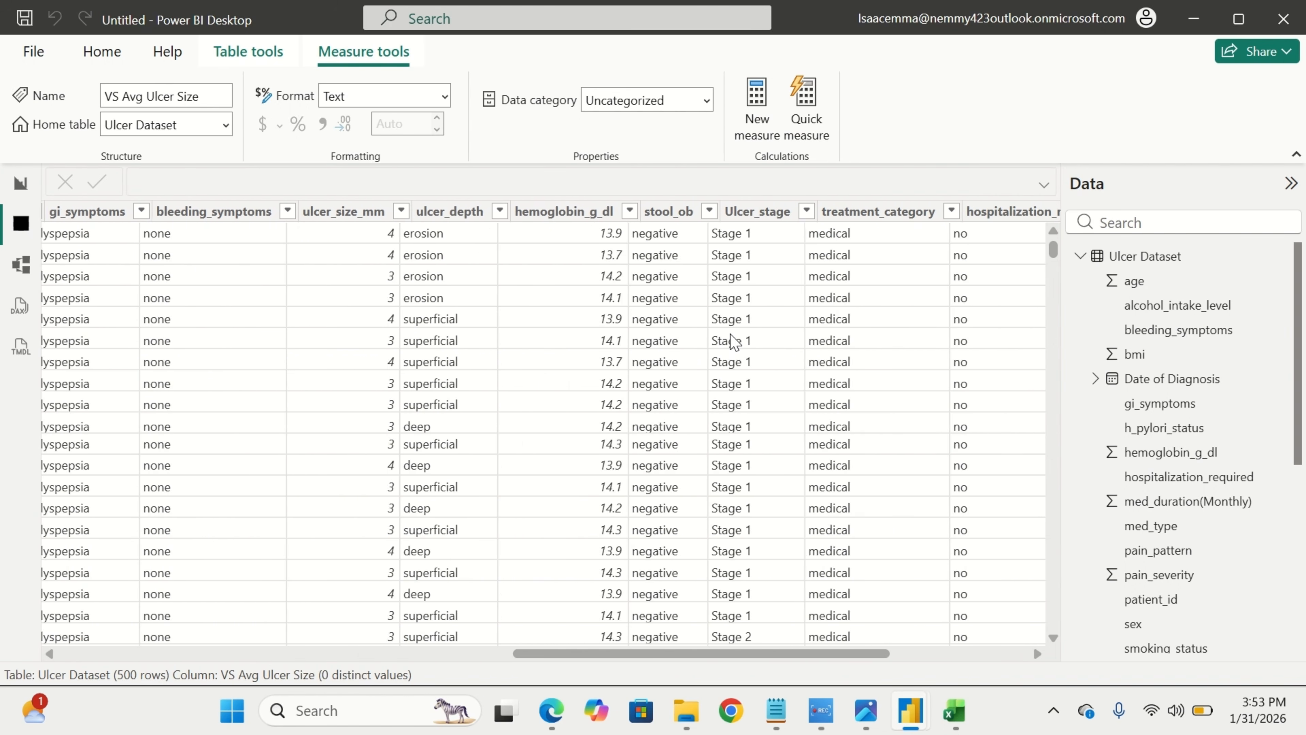
pyautogui.hscroll(2, 736, 341)
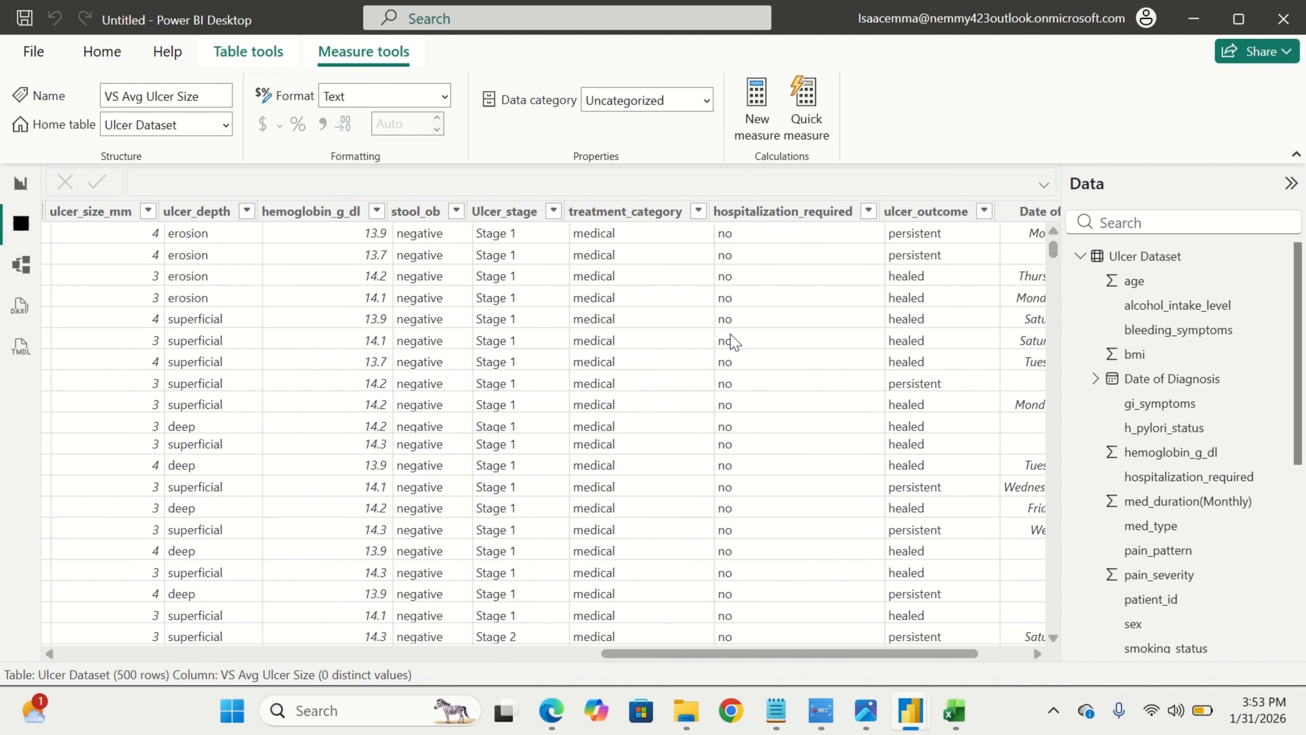
pyautogui.hscroll(-2, 735, 341)
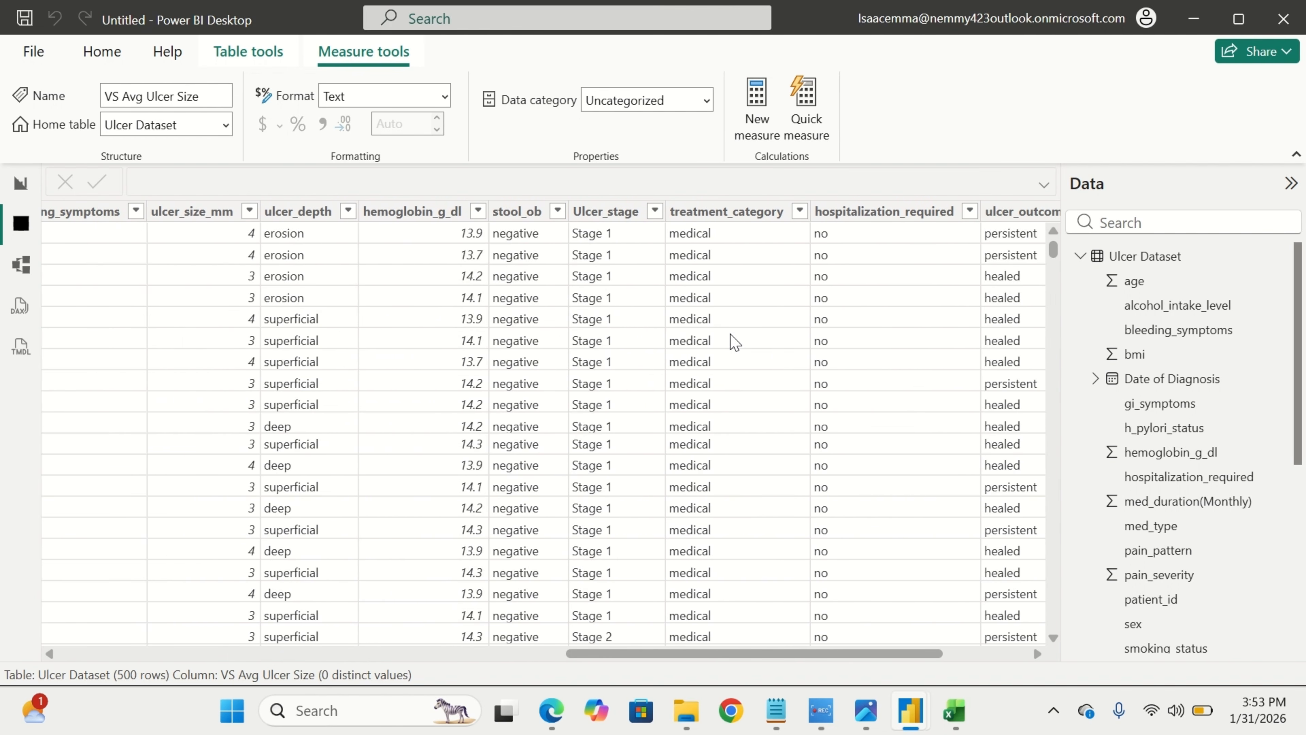
pyautogui.hscroll(-1, 735, 342)
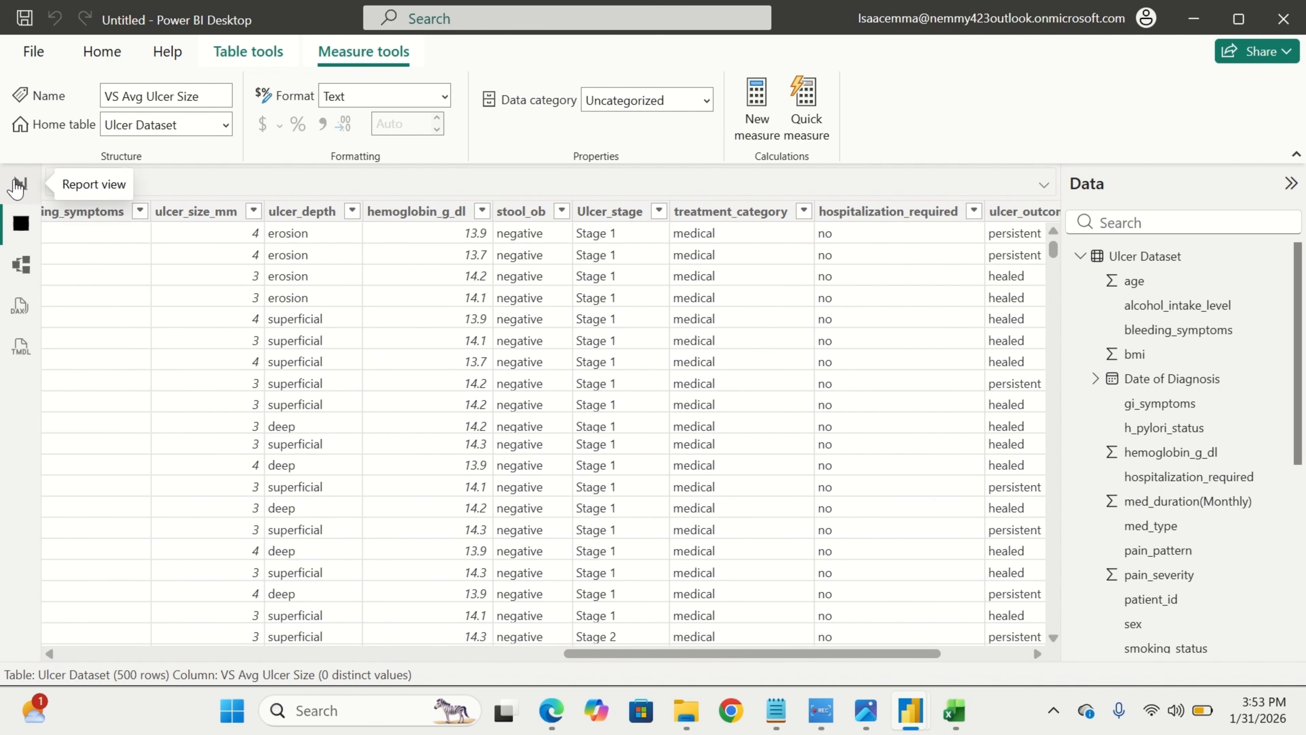
pyautogui.click(17, 186)
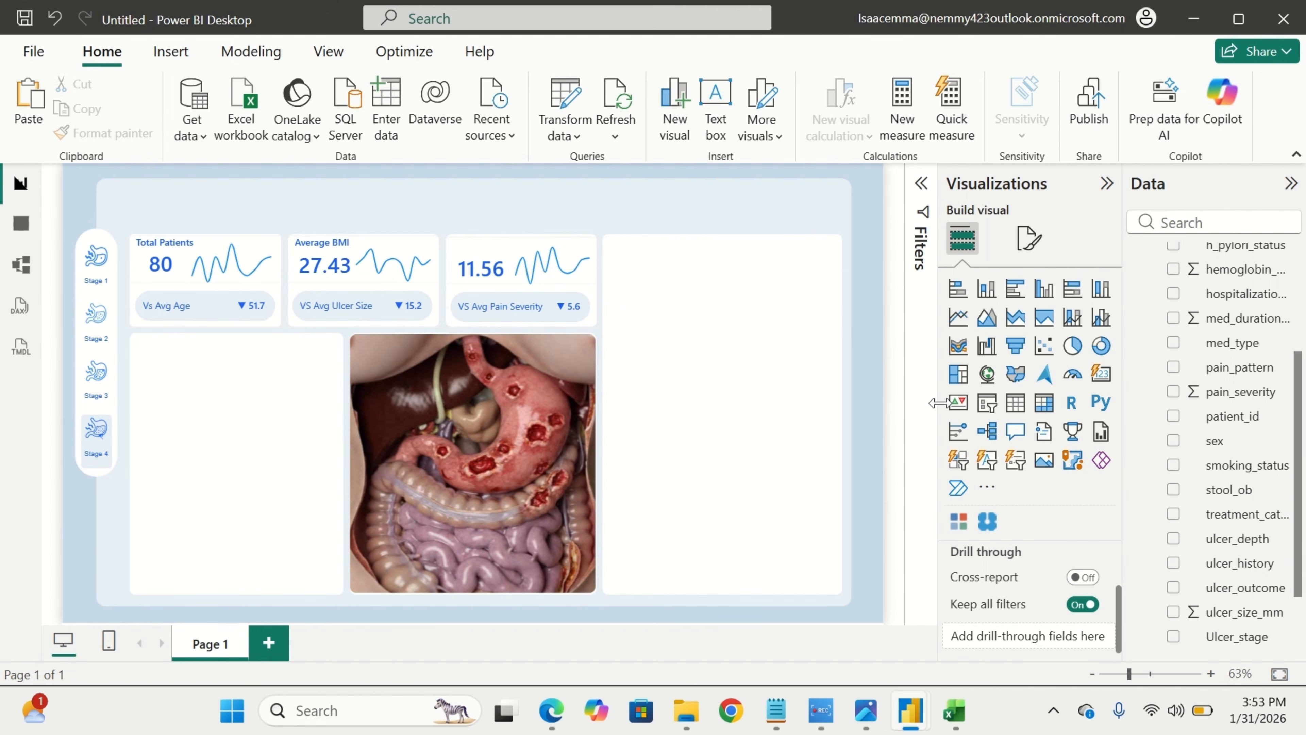
# Add a text box reading "Avg Hemoglobin Lvl" and shrink it to a small label.
pyautogui.click(718, 121)
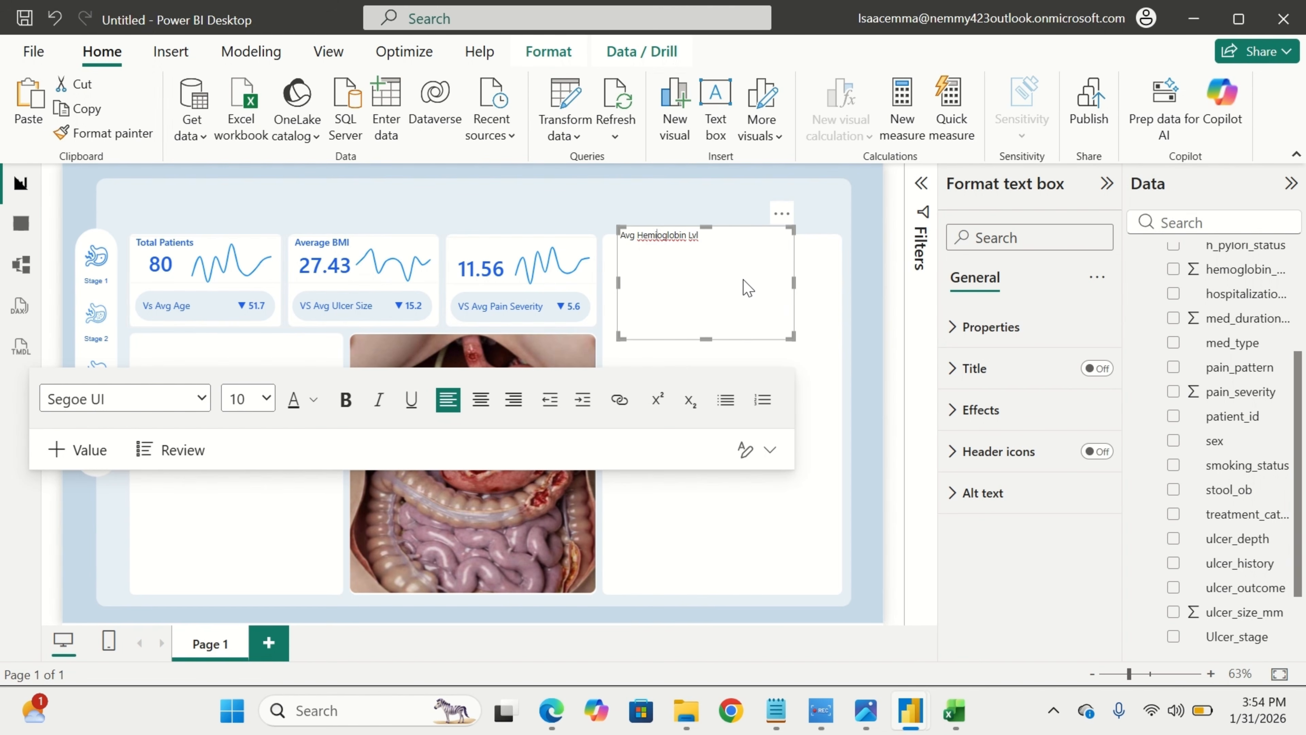
pyautogui.press('BackSpace')
pyautogui.moveTo(791, 339); pyautogui.dragTo(781, 283)
# Format the "Avg Hemoglobin Lvl" text as 11 pt Segoe UI Semibold in the recently used bright blue.
pyautogui.moveTo(697, 236); pyautogui.dragTo(619, 238)
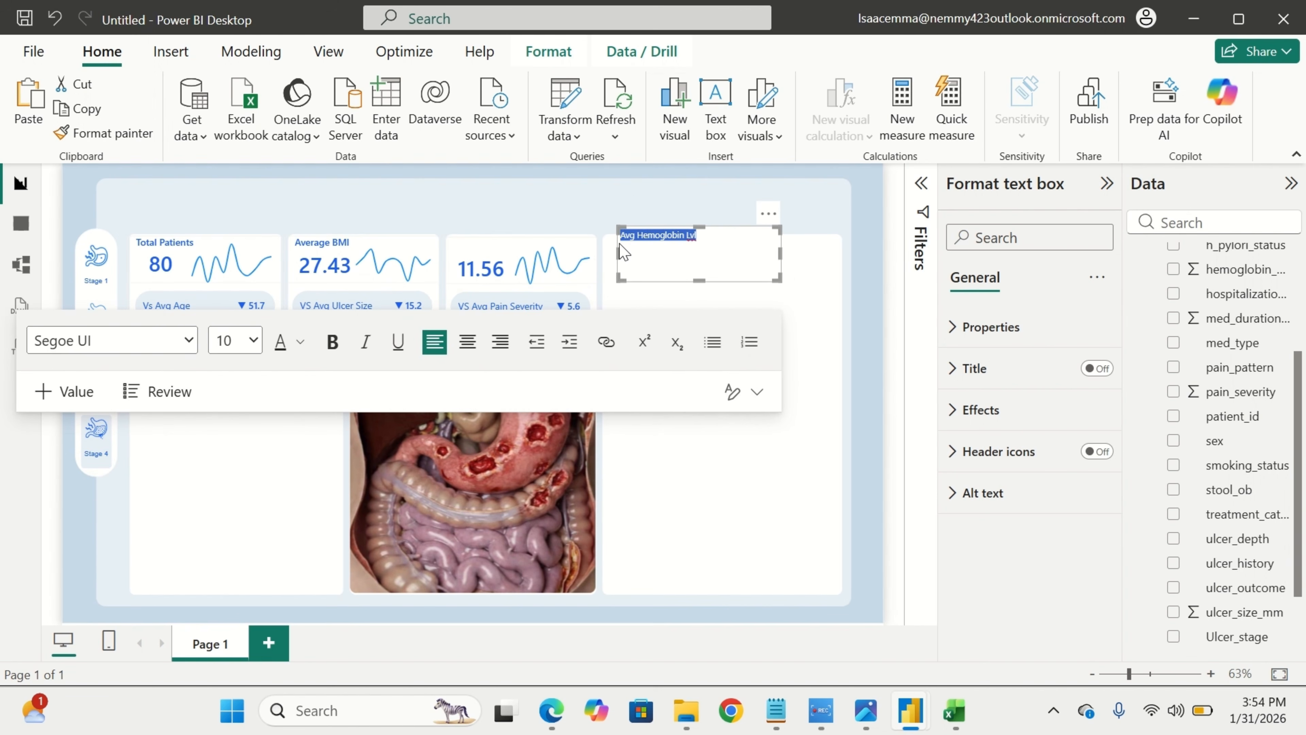
pyautogui.click(253, 347)
pyautogui.click(229, 480)
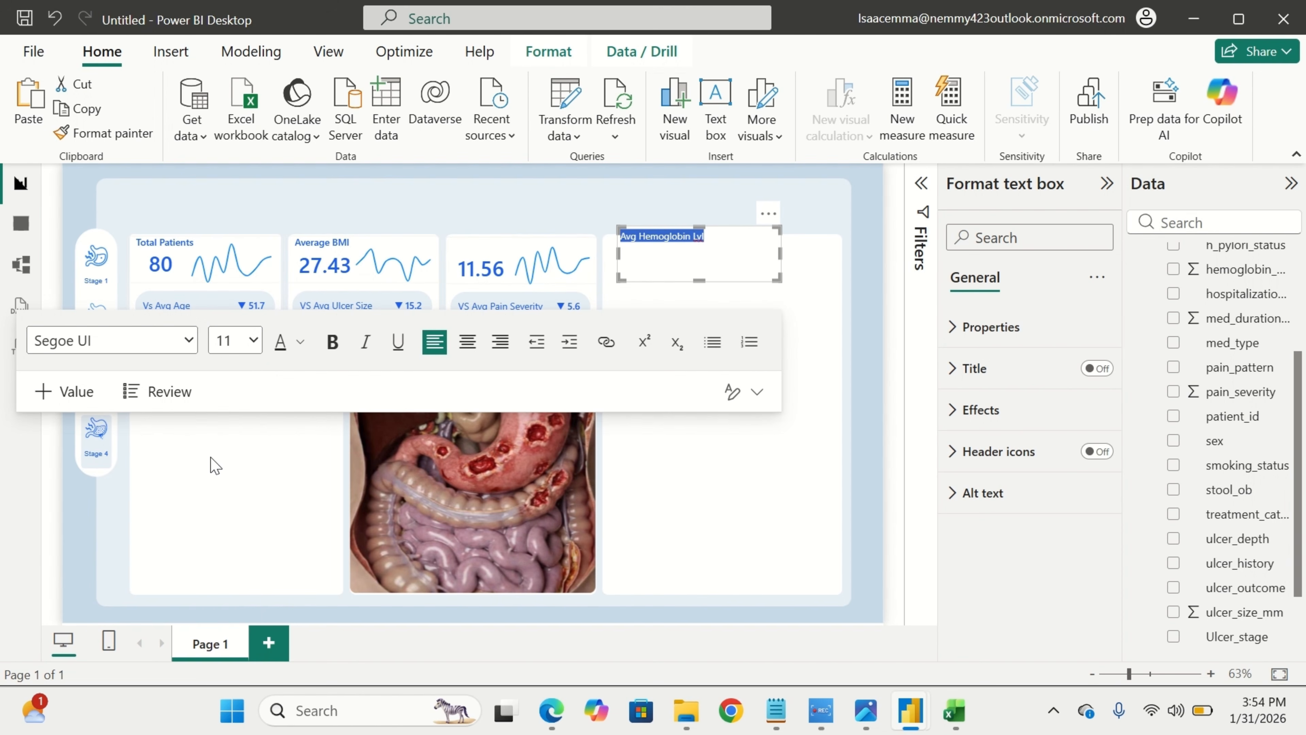
pyautogui.click(135, 340)
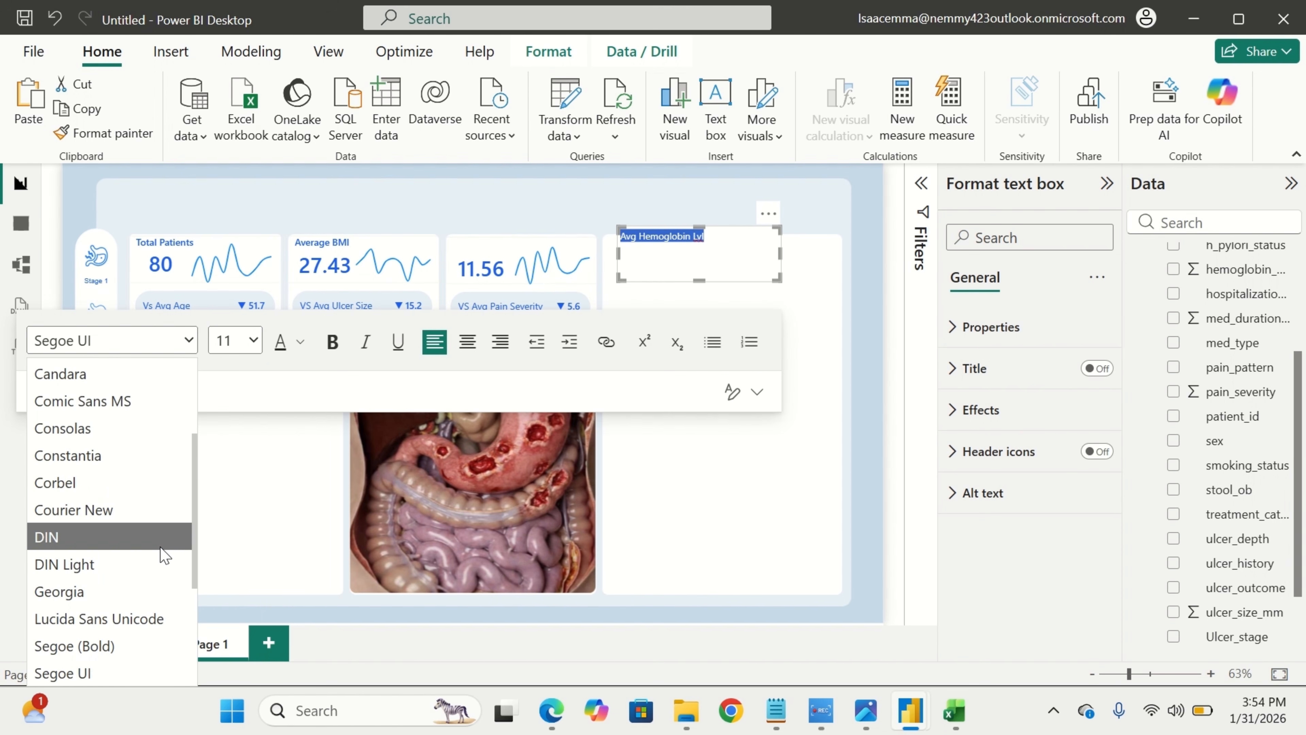
pyautogui.scroll(-3, 164, 550)
pyautogui.click(164, 514)
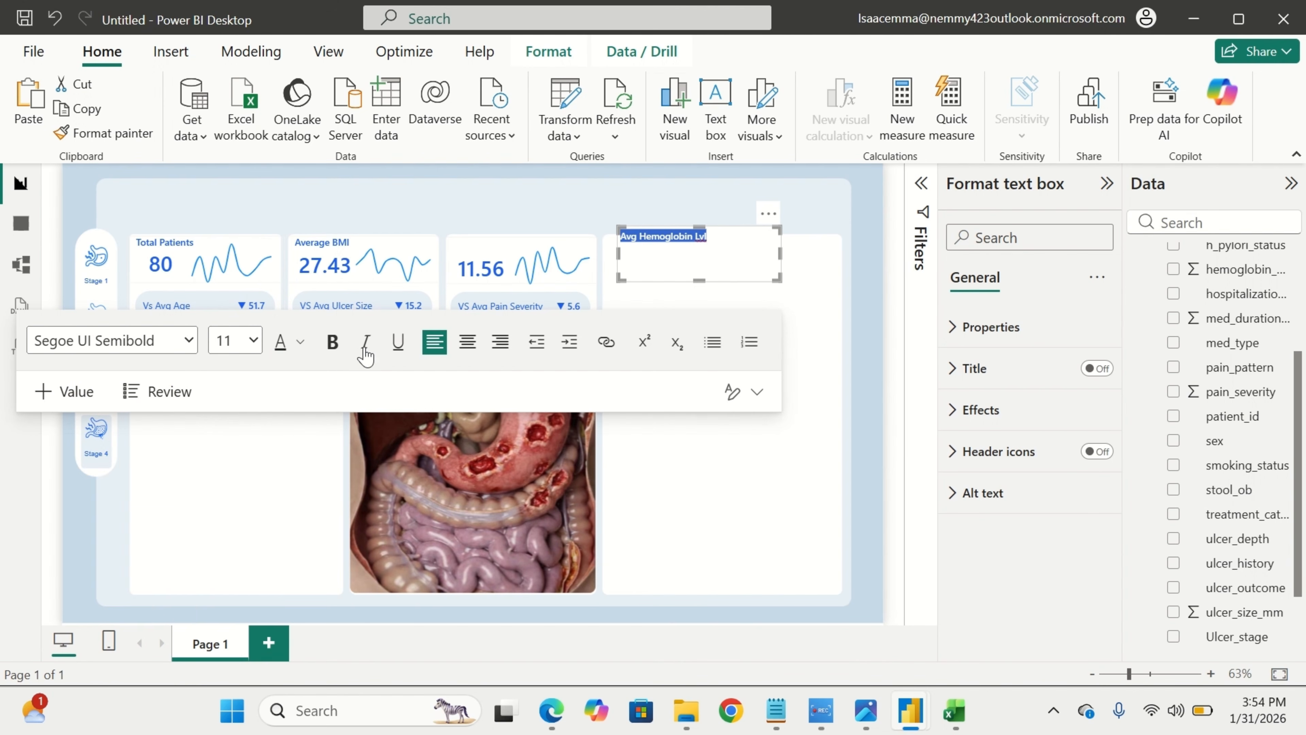
pyautogui.click(300, 342)
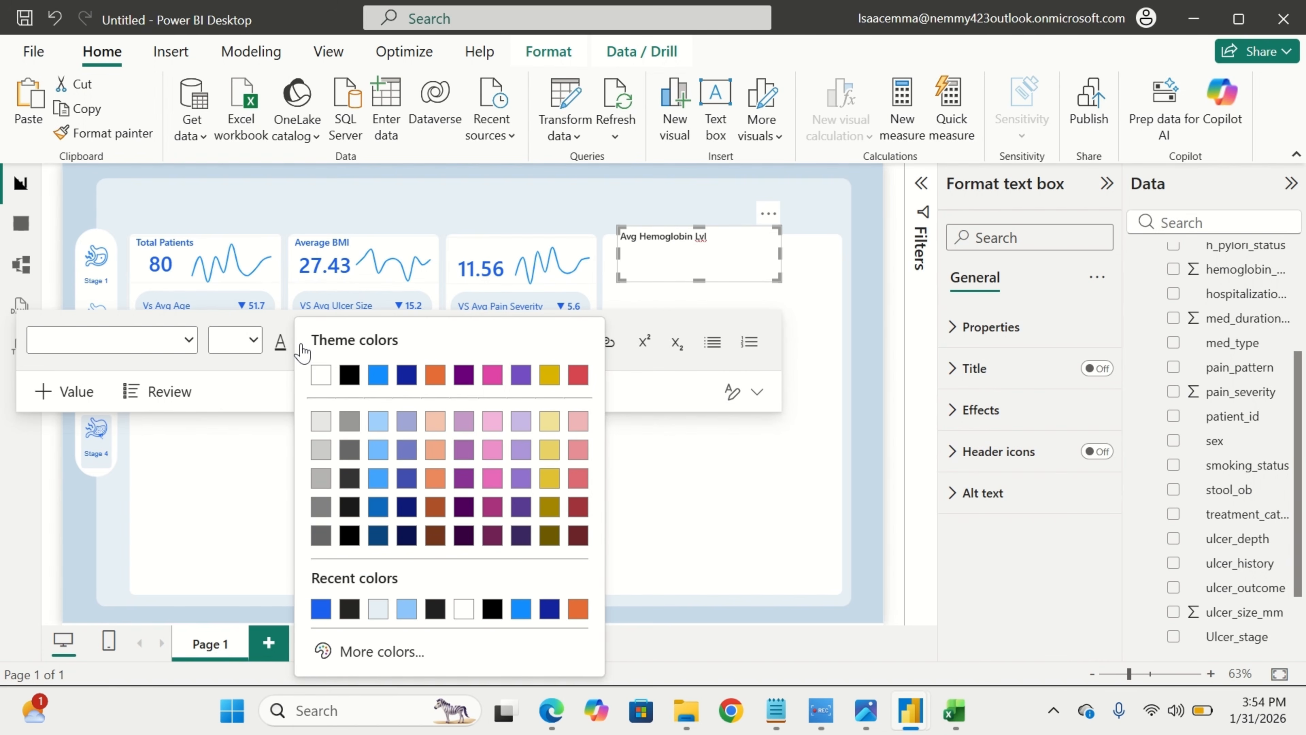
pyautogui.click(321, 608)
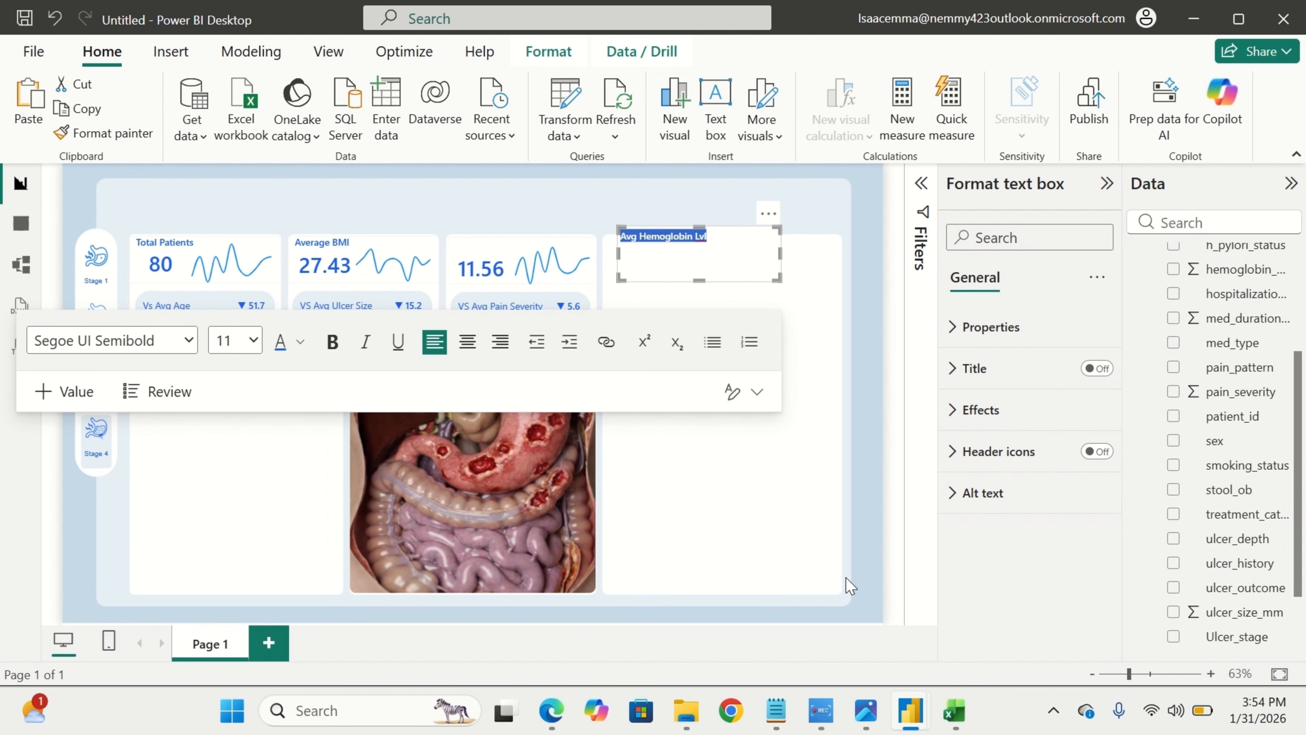
# Turn off the label's background and place it above the average hemoglobin value, level with the other KPI titles.
pyautogui.click(1001, 422)
pyautogui.click(1090, 459)
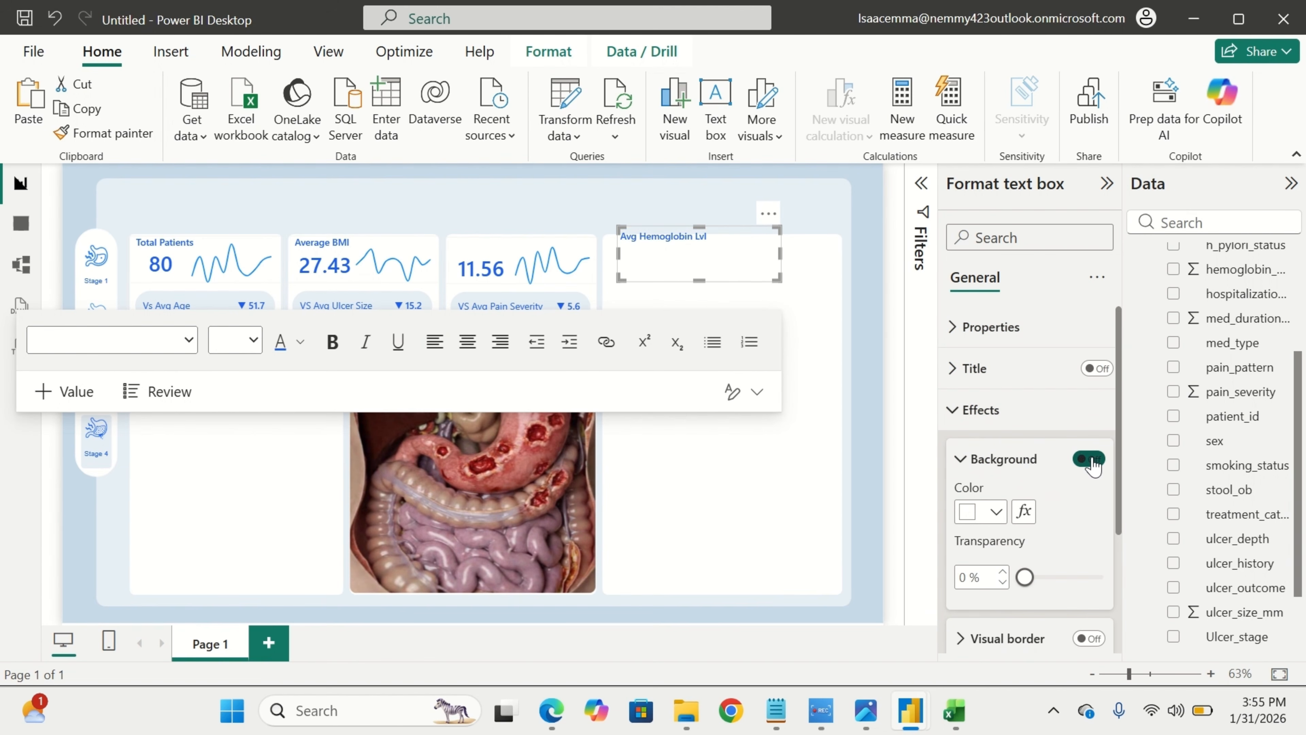
pyautogui.moveTo(780, 279); pyautogui.dragTo(534, 264)
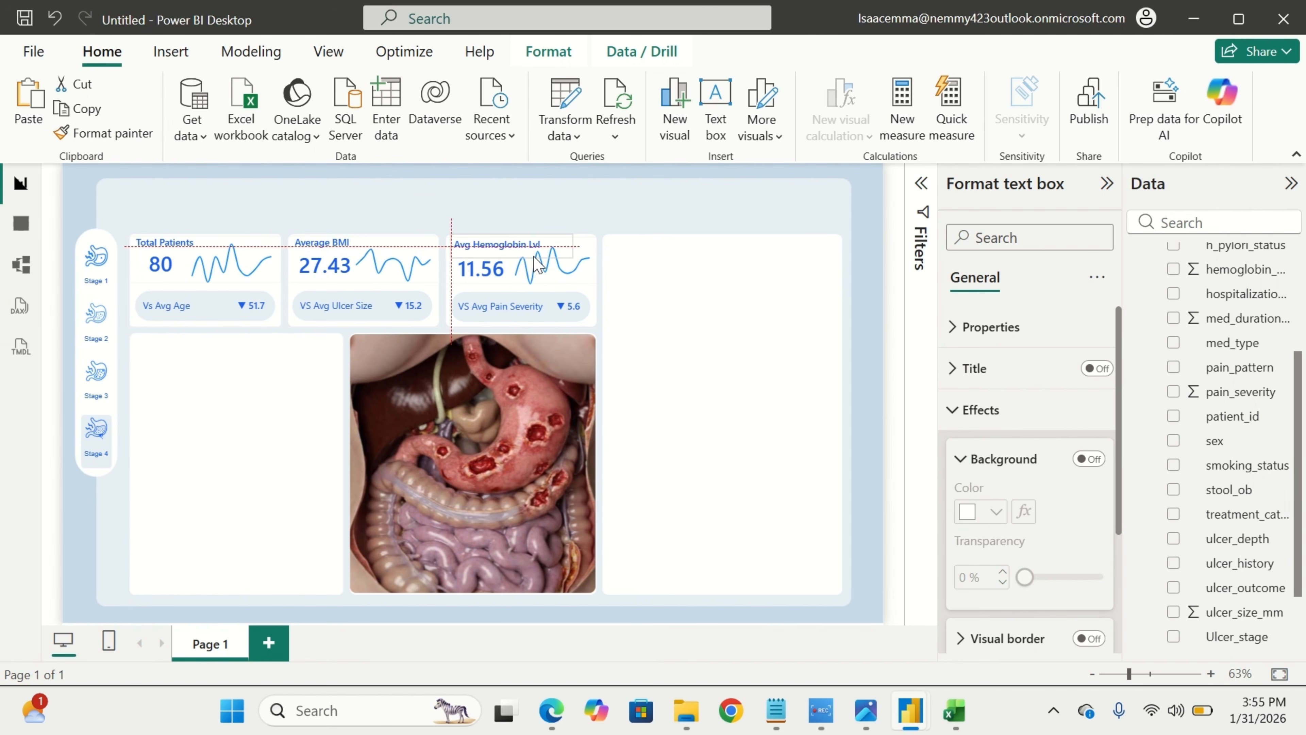
pyautogui.moveTo(535, 264); pyautogui.dragTo(534, 263)
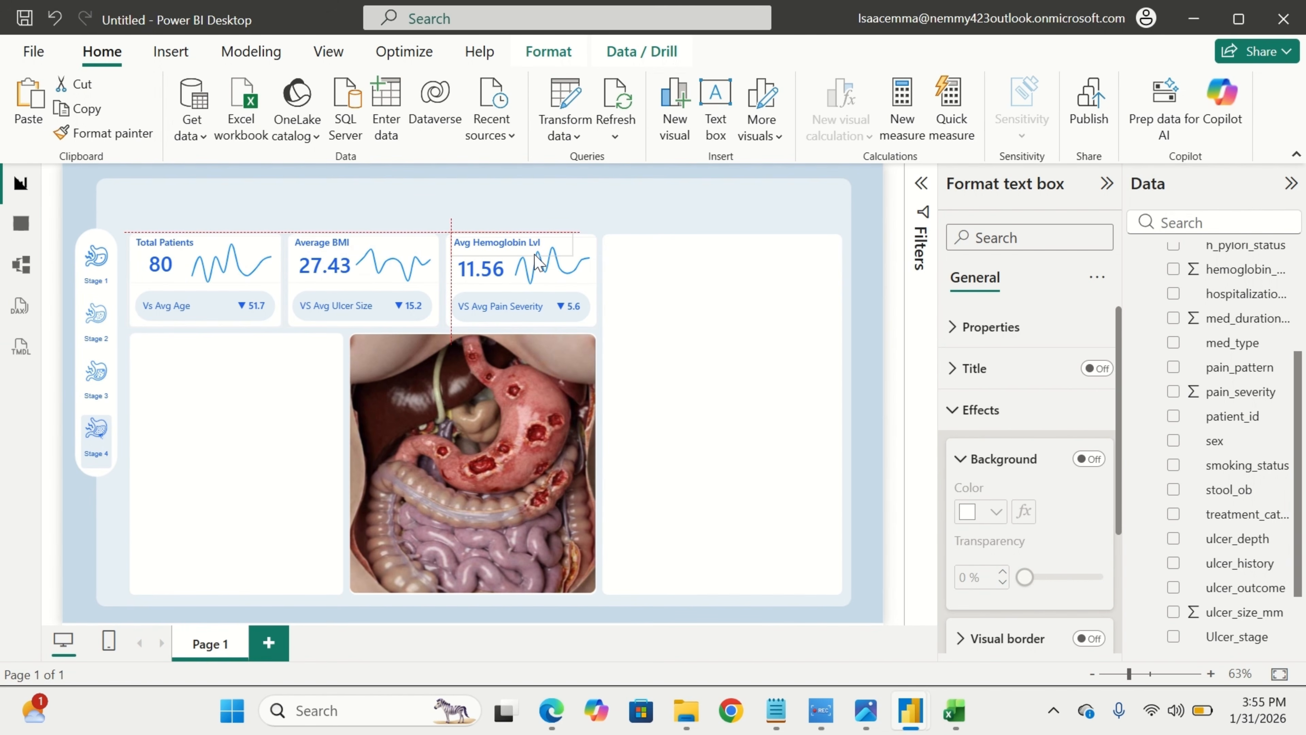
pyautogui.click(535, 263)
pyautogui.click(705, 277)
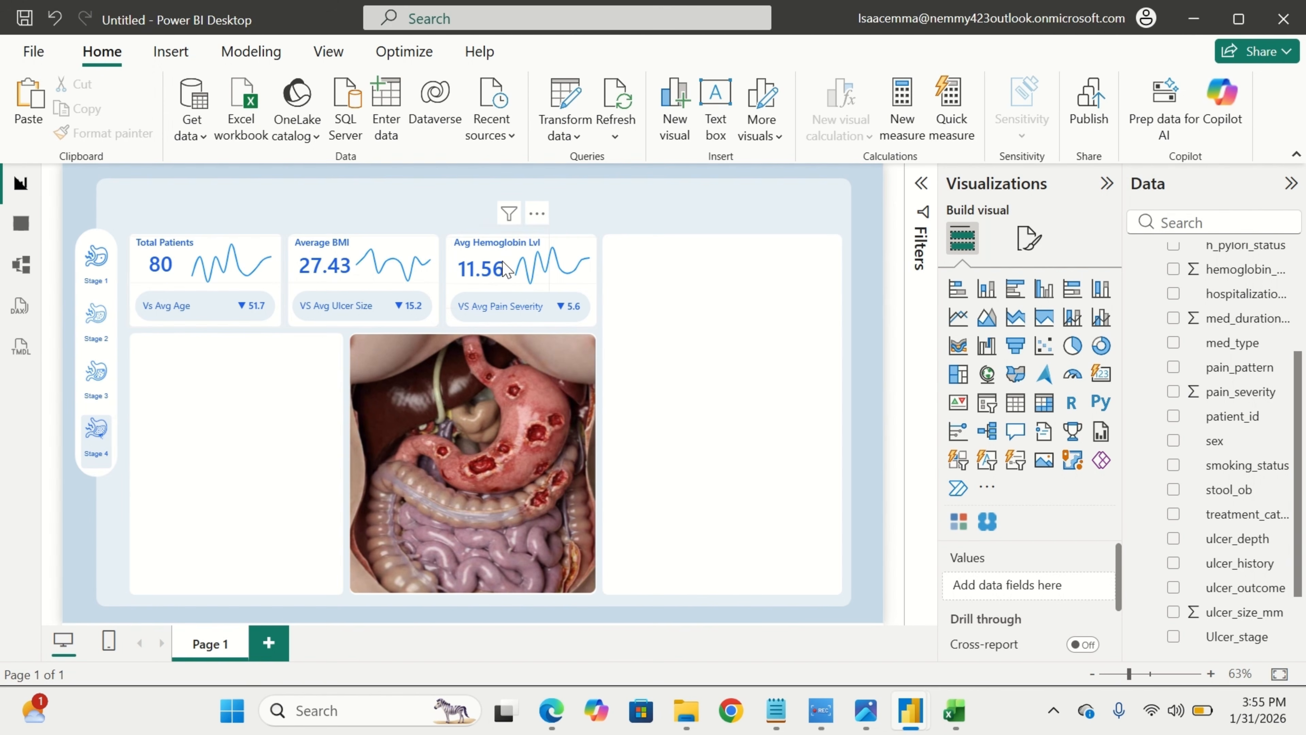
# Nudge the "Avg Hemoglobin Lvl" label slightly left and lower the top edge of the adjacent line chart to clear it.
pyautogui.click(496, 251)
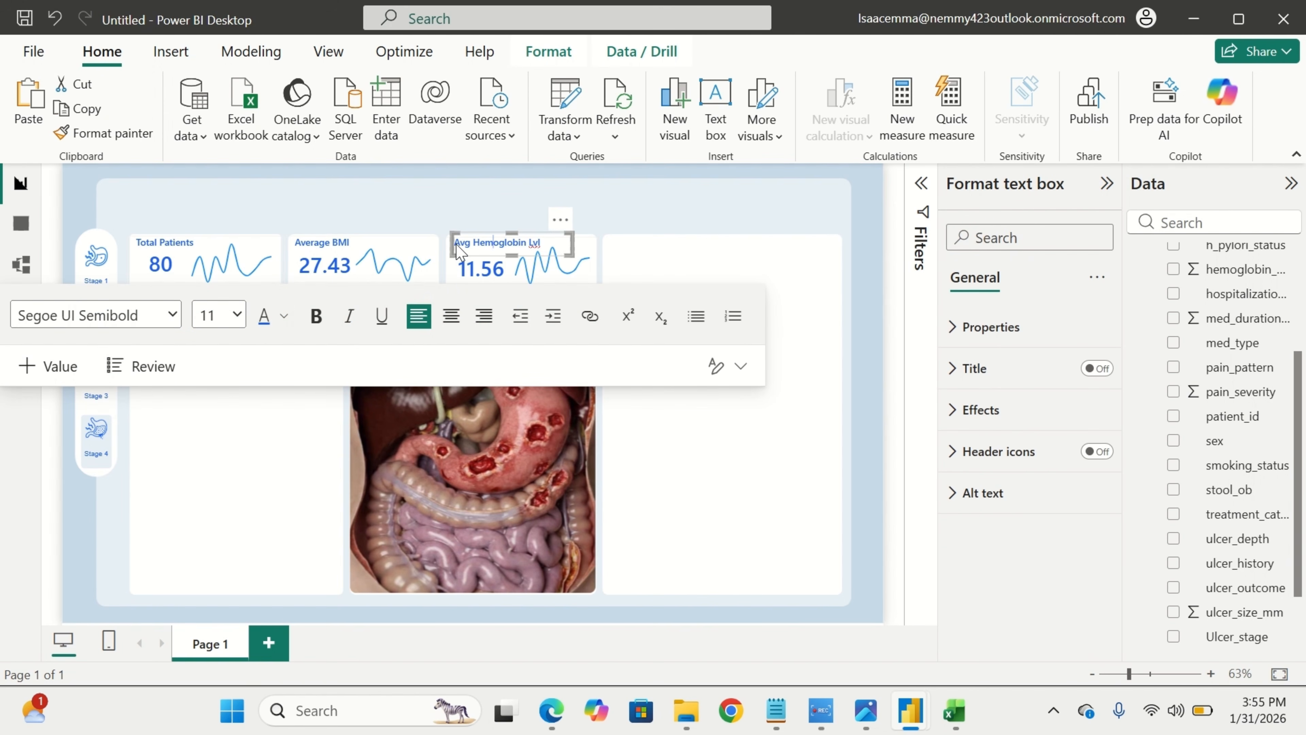
pyautogui.moveTo(447, 246); pyautogui.dragTo(444, 246)
pyautogui.click(677, 184)
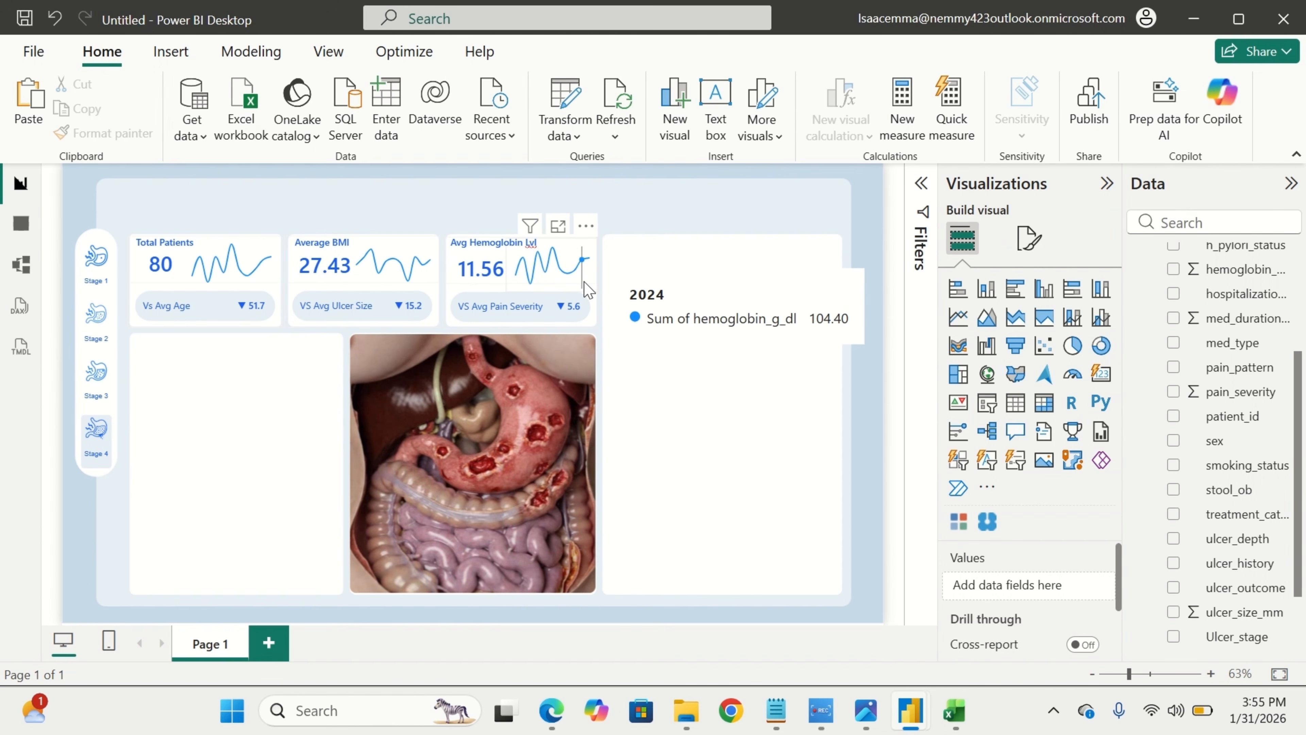
pyautogui.click(549, 244)
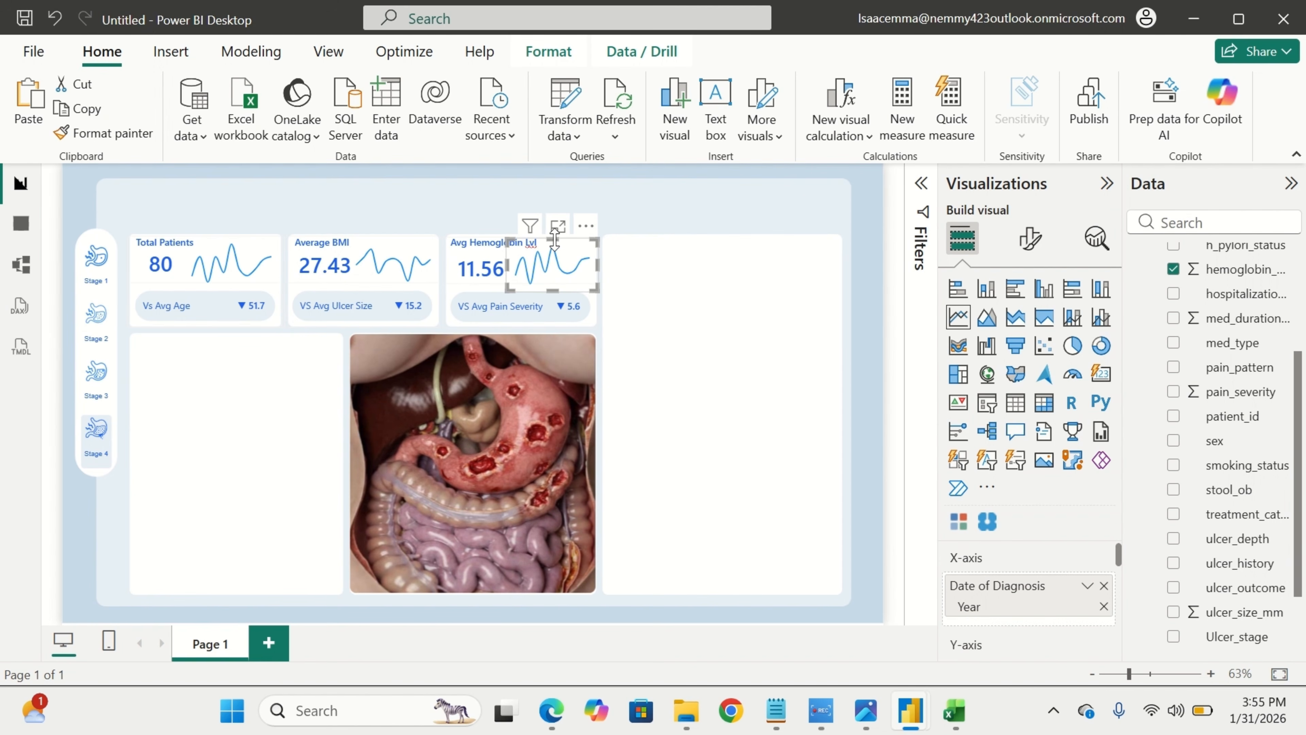
pyautogui.moveTo(554, 239); pyautogui.dragTo(557, 240)
pyautogui.click(660, 289)
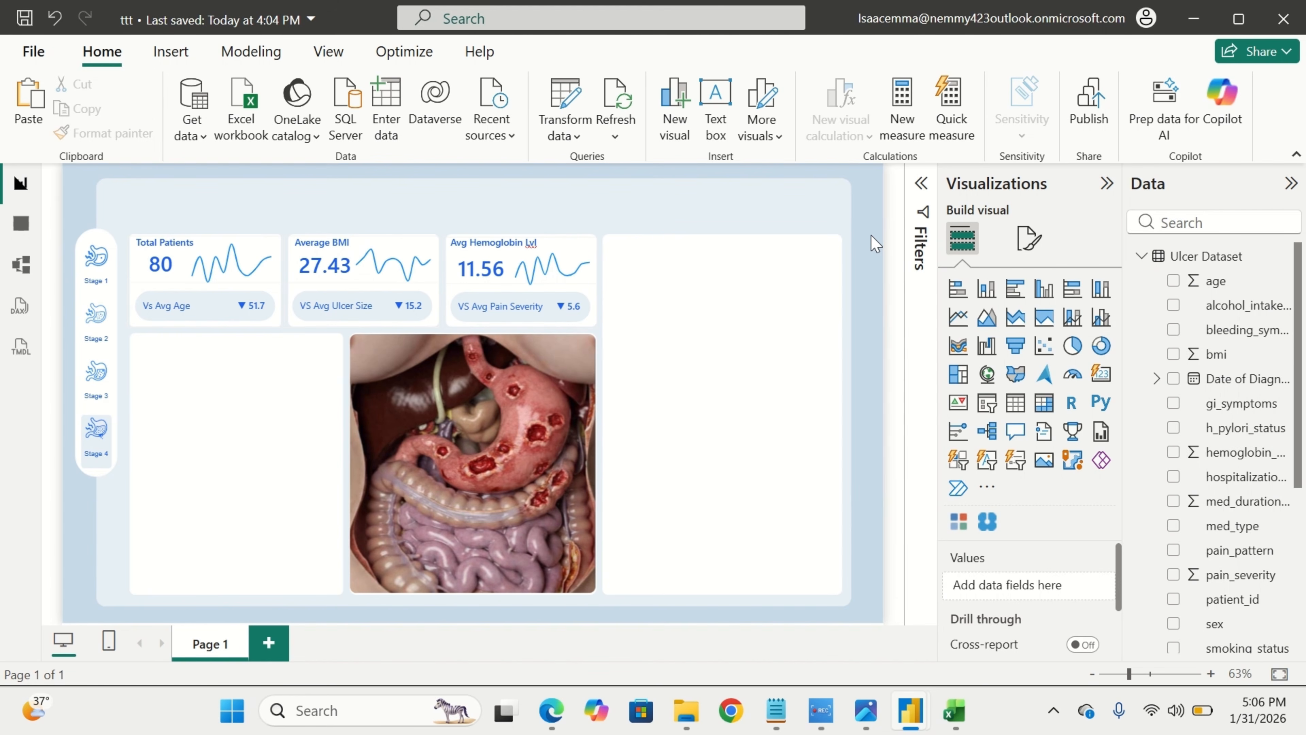
# Insert a donut chart and size it to fit the upper part of the blank panel below the Total Patients card.
pyautogui.click(1099, 356)
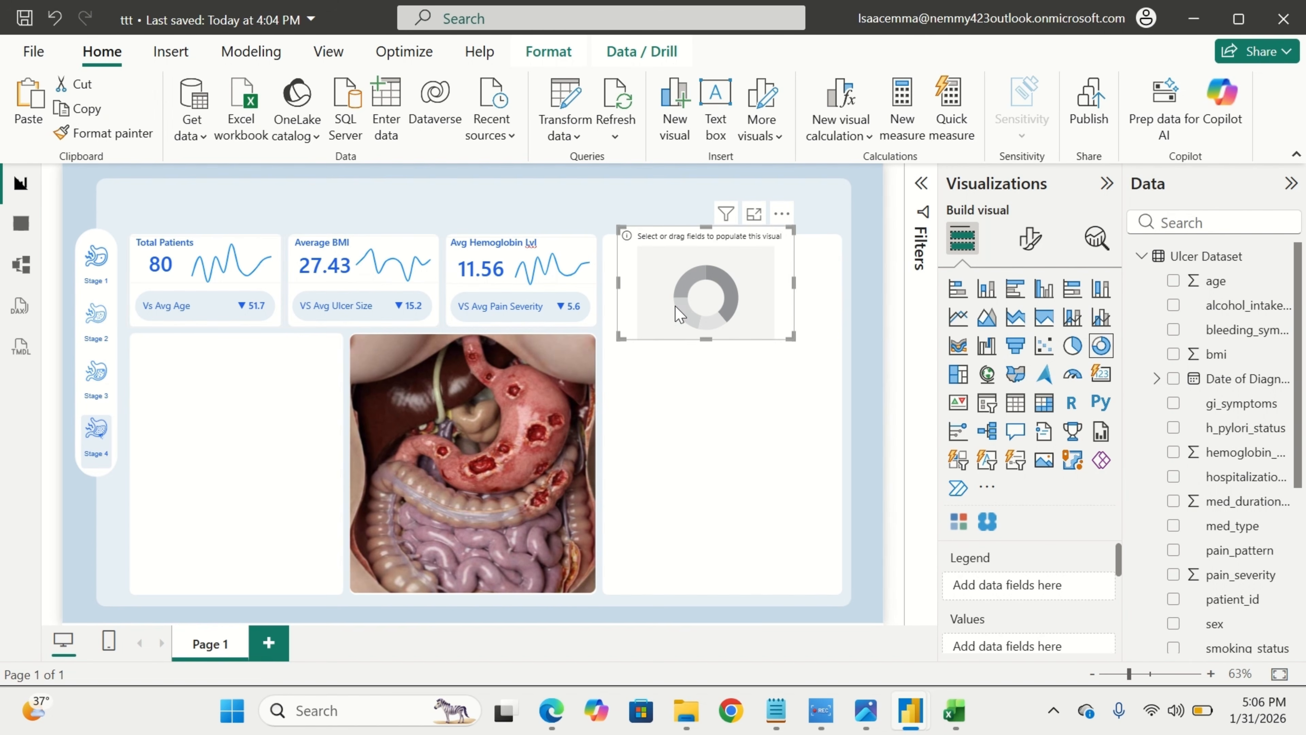
pyautogui.moveTo(689, 313); pyautogui.dragTo(194, 419)
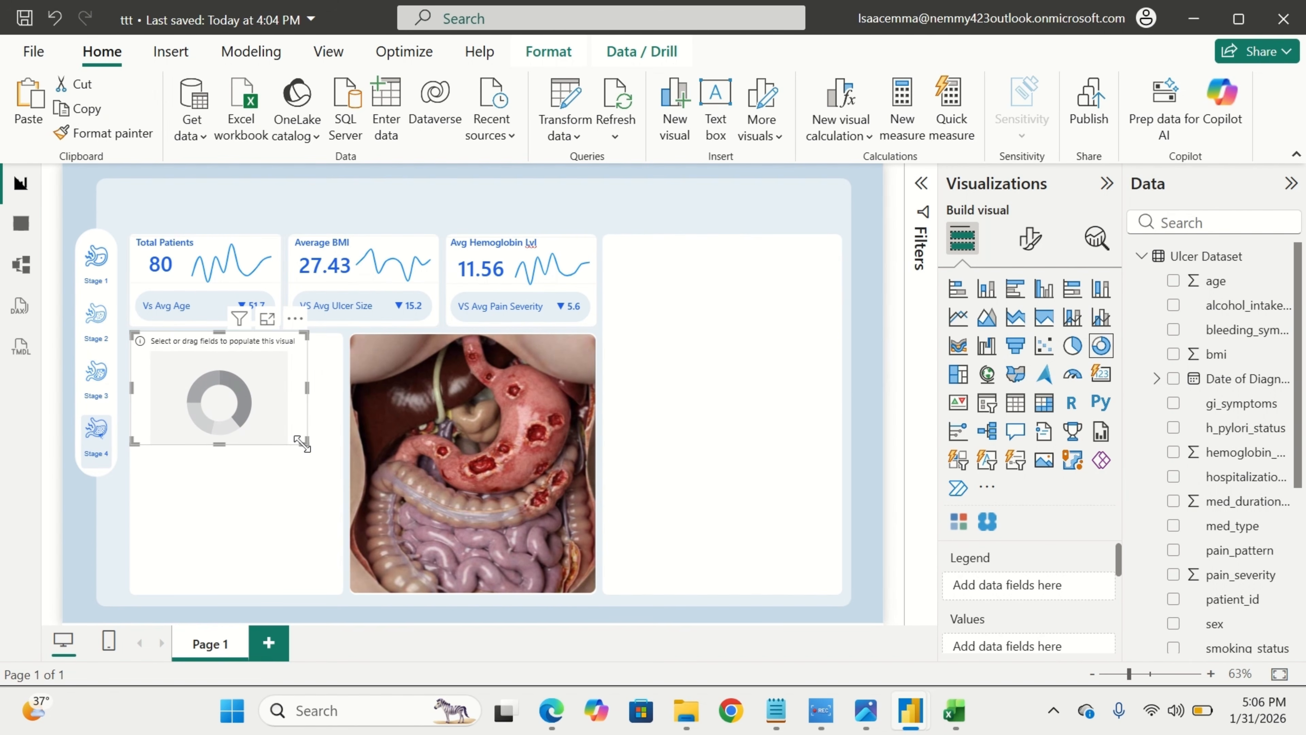
pyautogui.moveTo(307, 443); pyautogui.dragTo(342, 477)
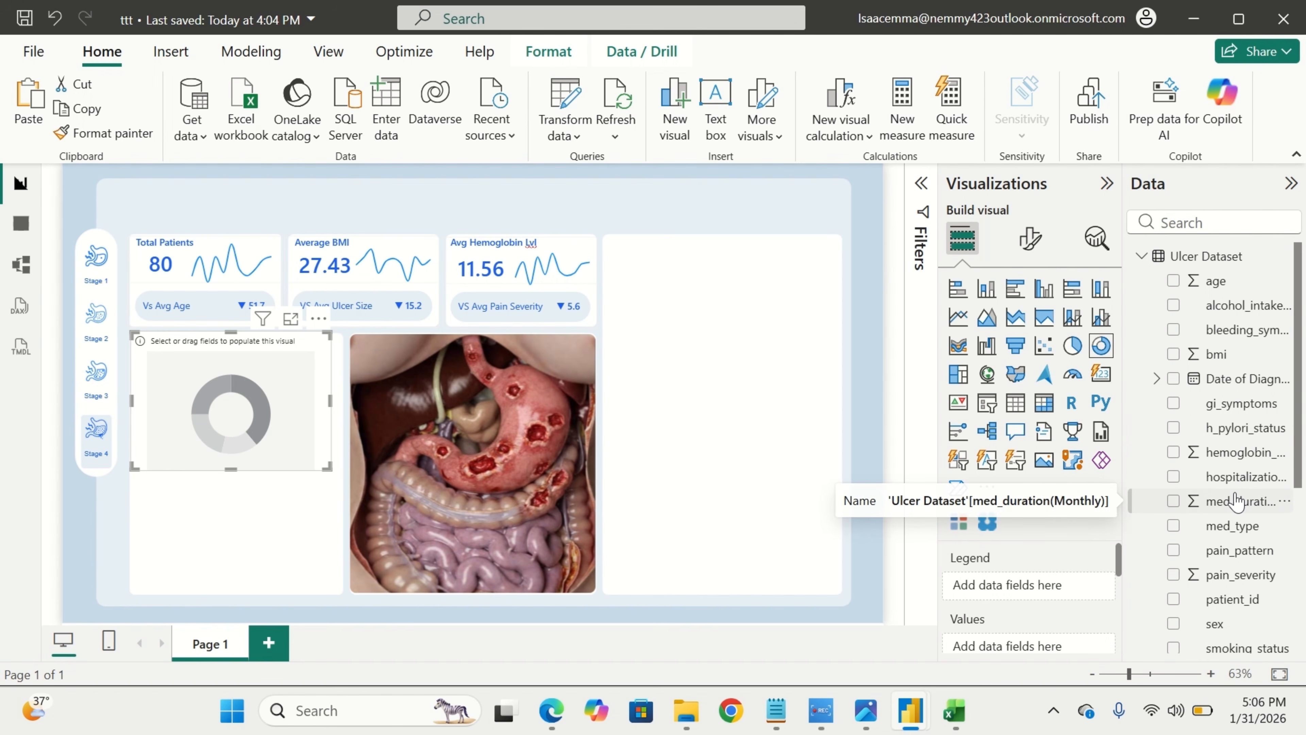
# Use ulcer_history as the donut chart's legend and Count (Distinct) of patient_id as its values.
pyautogui.scroll(-5, 1236, 502)
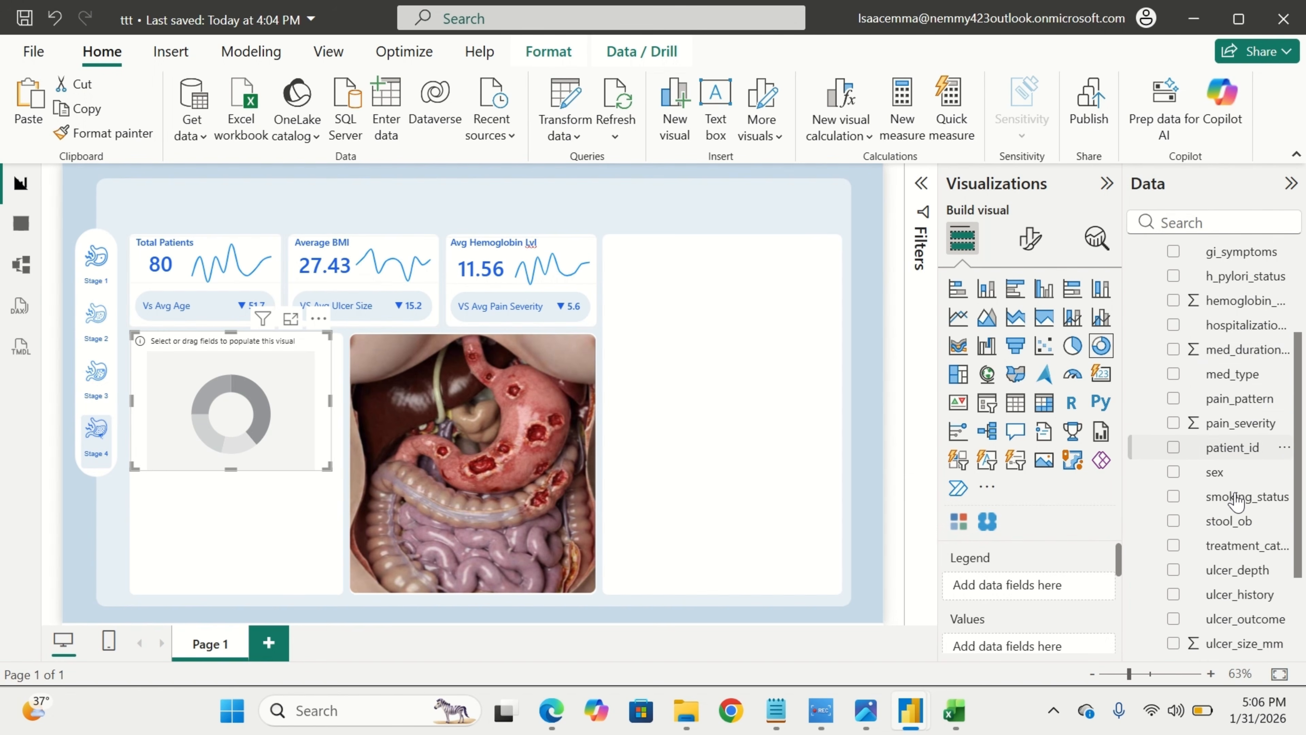
pyautogui.moveTo(1238, 524); pyautogui.dragTo(1060, 604)
pyautogui.scroll(-1, 1037, 632)
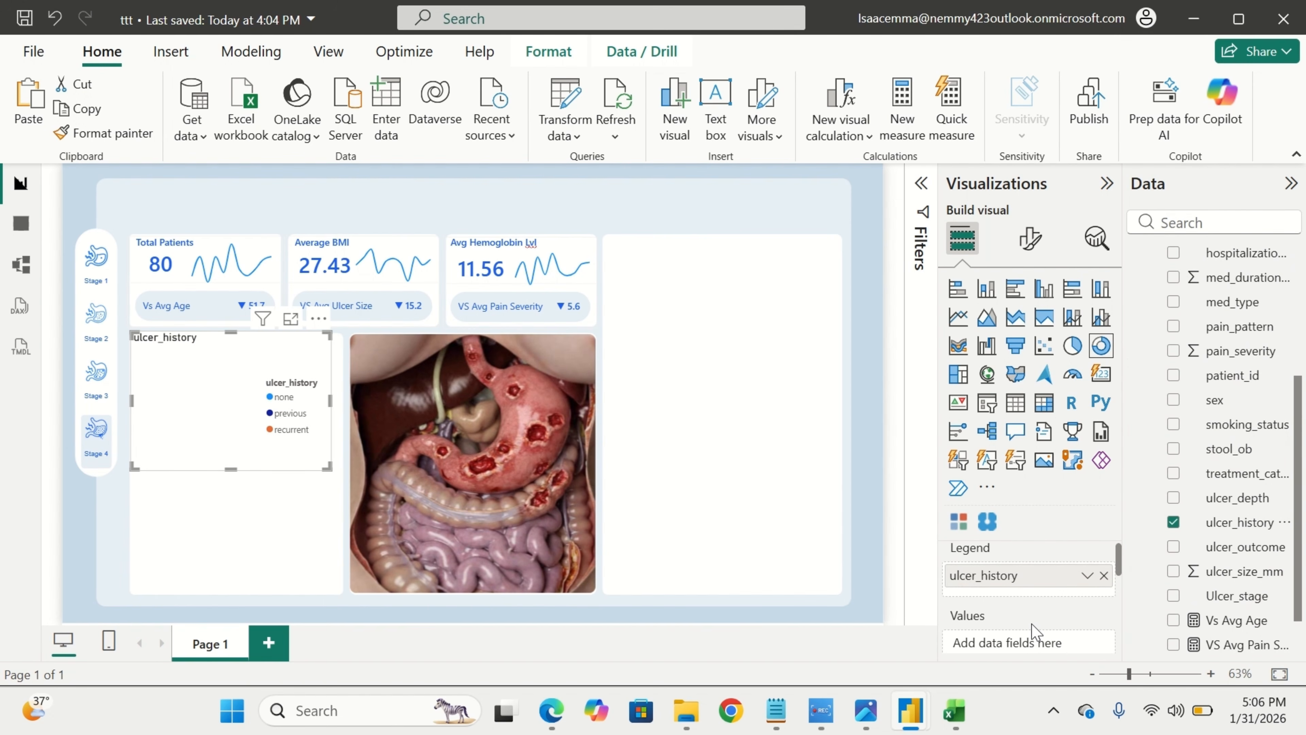
pyautogui.scroll(4, 1242, 578)
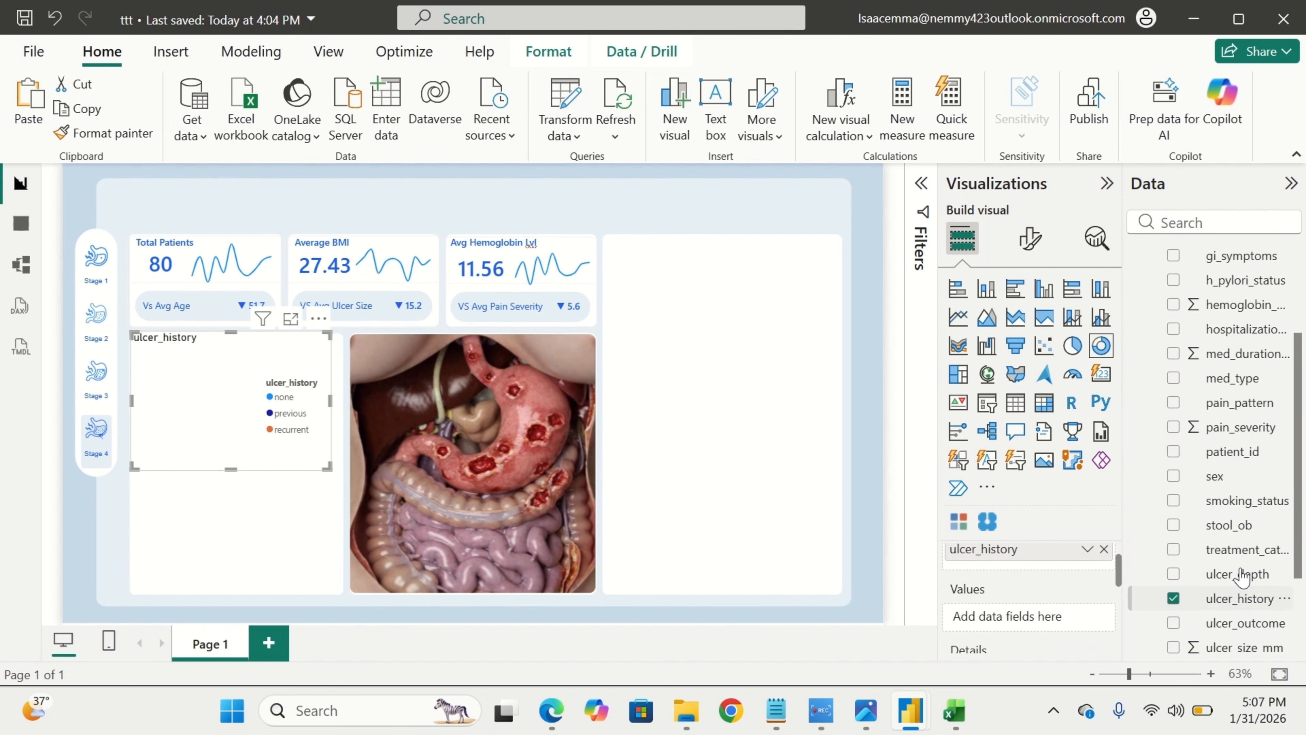
pyautogui.scroll(-4, 1243, 571)
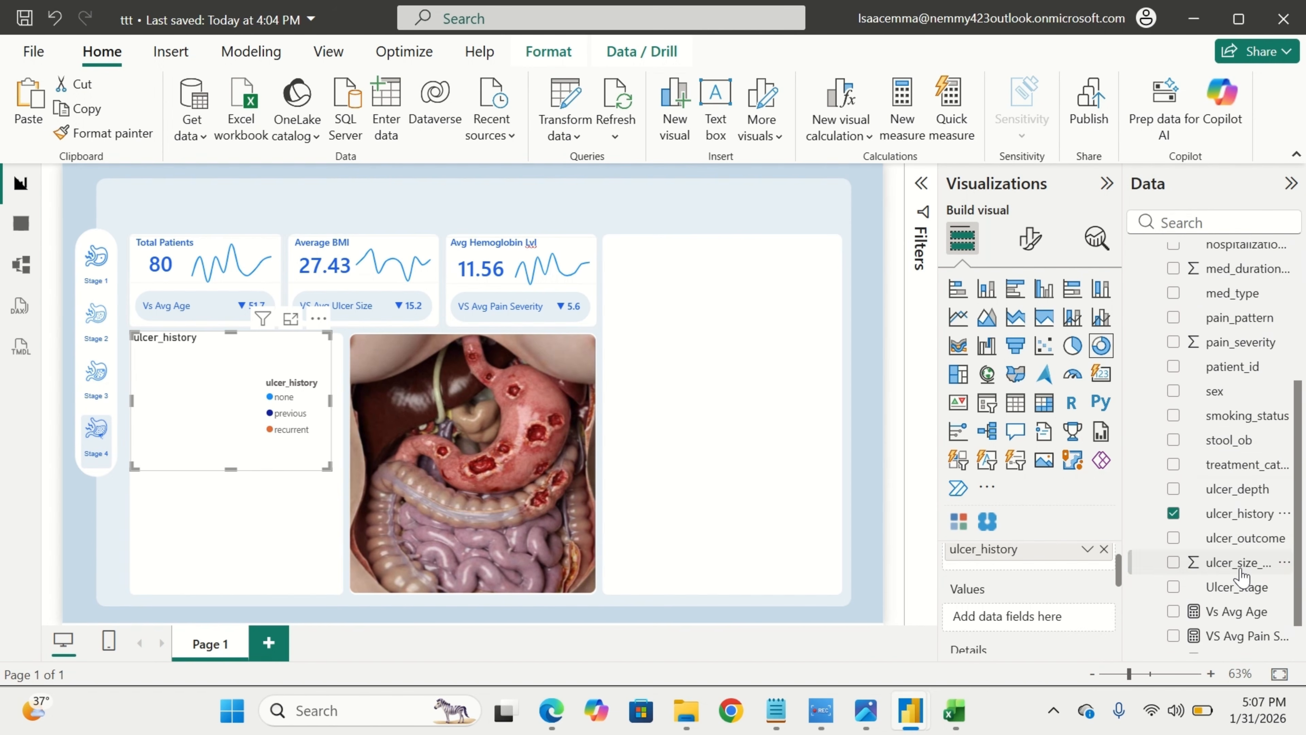
pyautogui.moveTo(1247, 368); pyautogui.dragTo(1064, 623)
pyautogui.click(1087, 616)
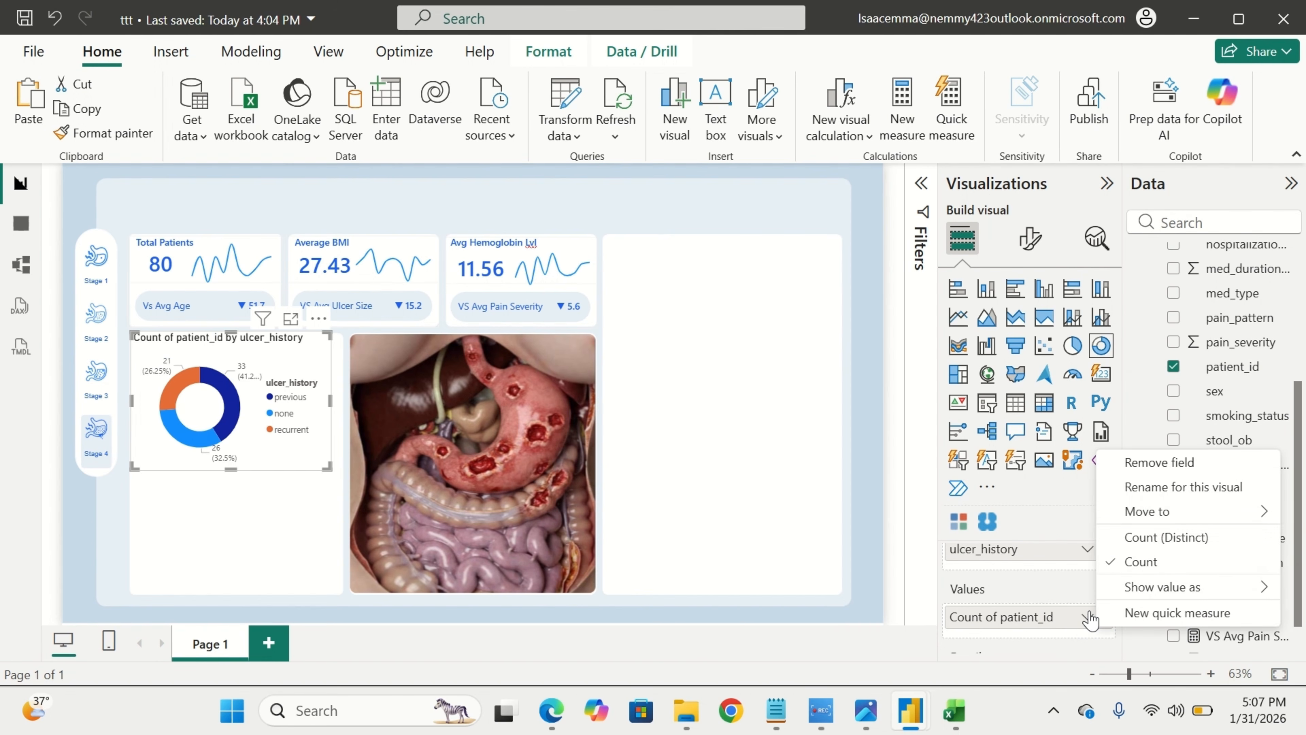
pyautogui.moveTo(1168, 511)
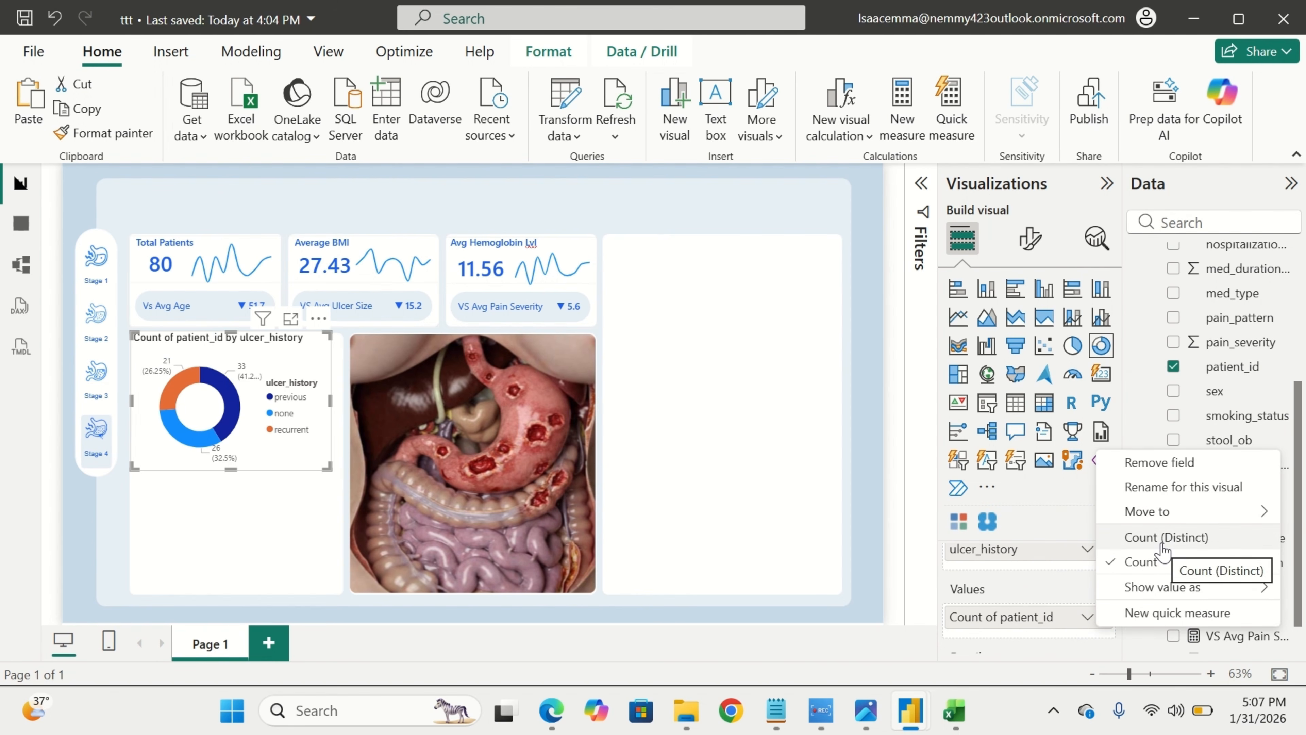
pyautogui.click(1162, 541)
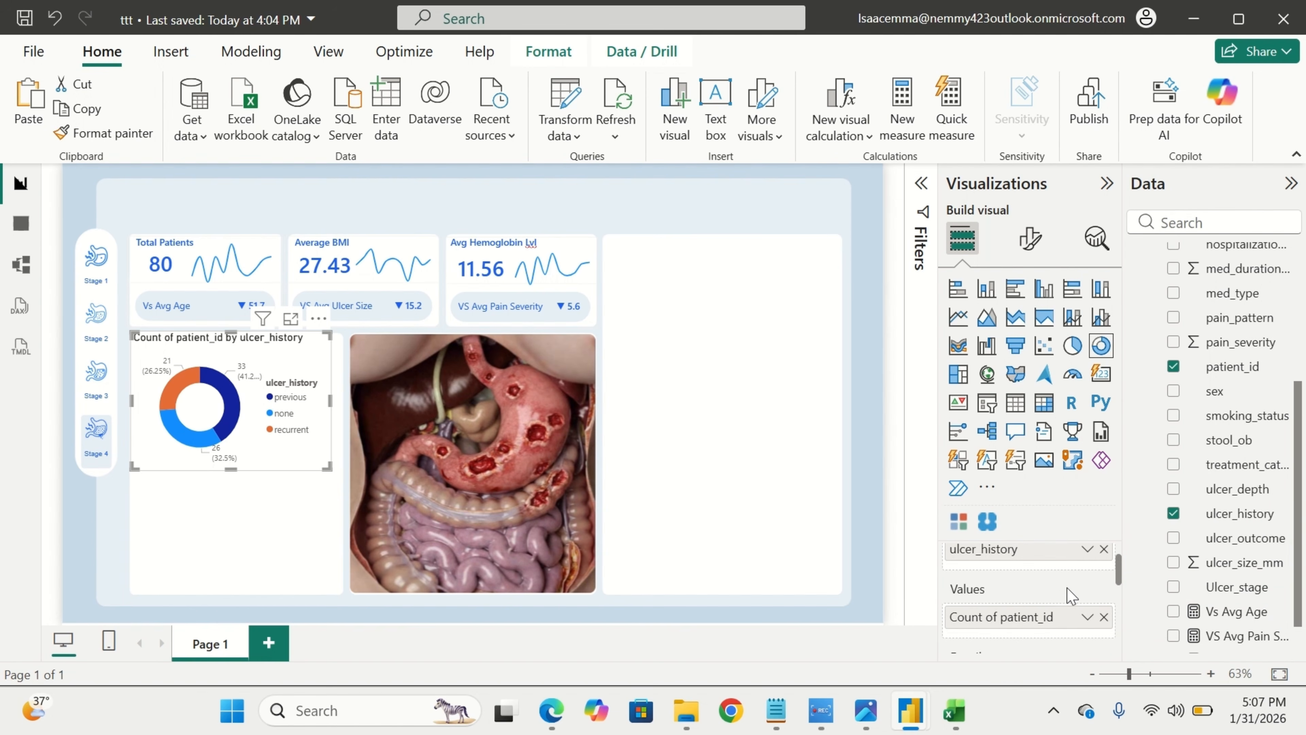
# Set the color of the donut chart's "previous" slice to #6EBAFF.
pyautogui.click(1030, 238)
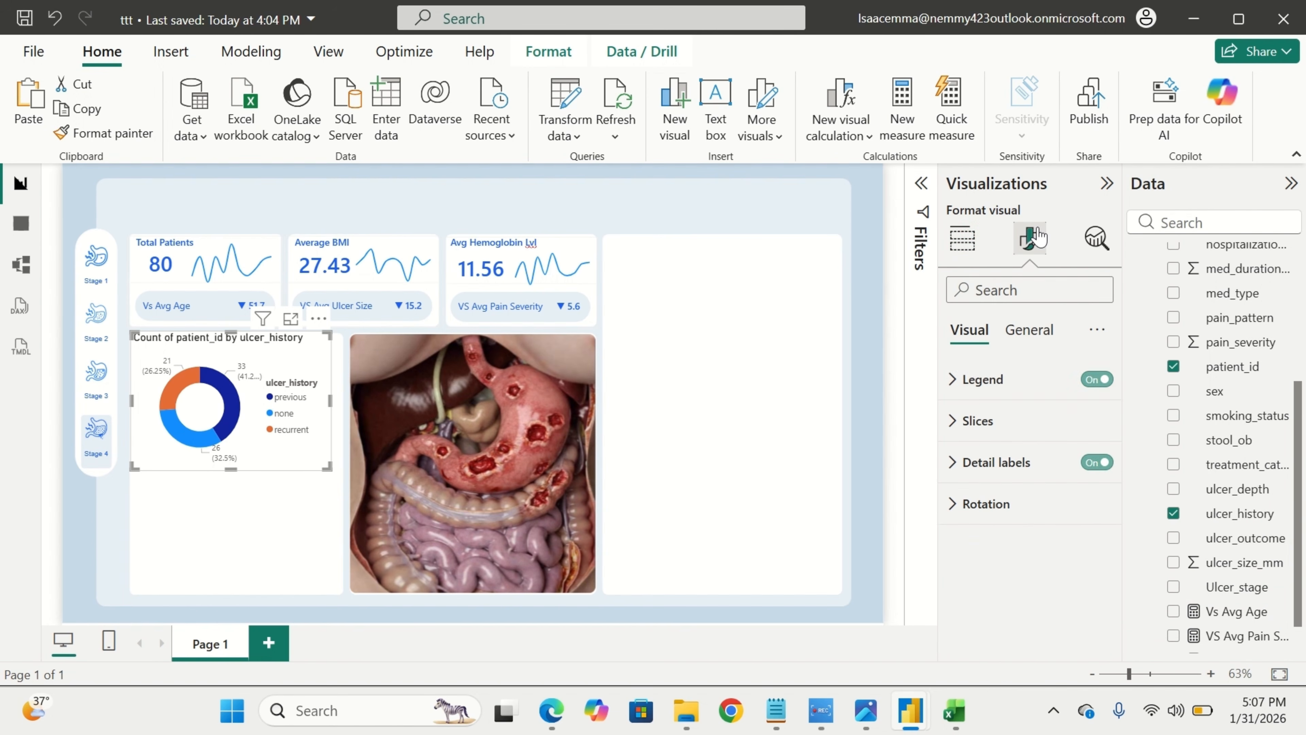
pyautogui.click(1039, 396)
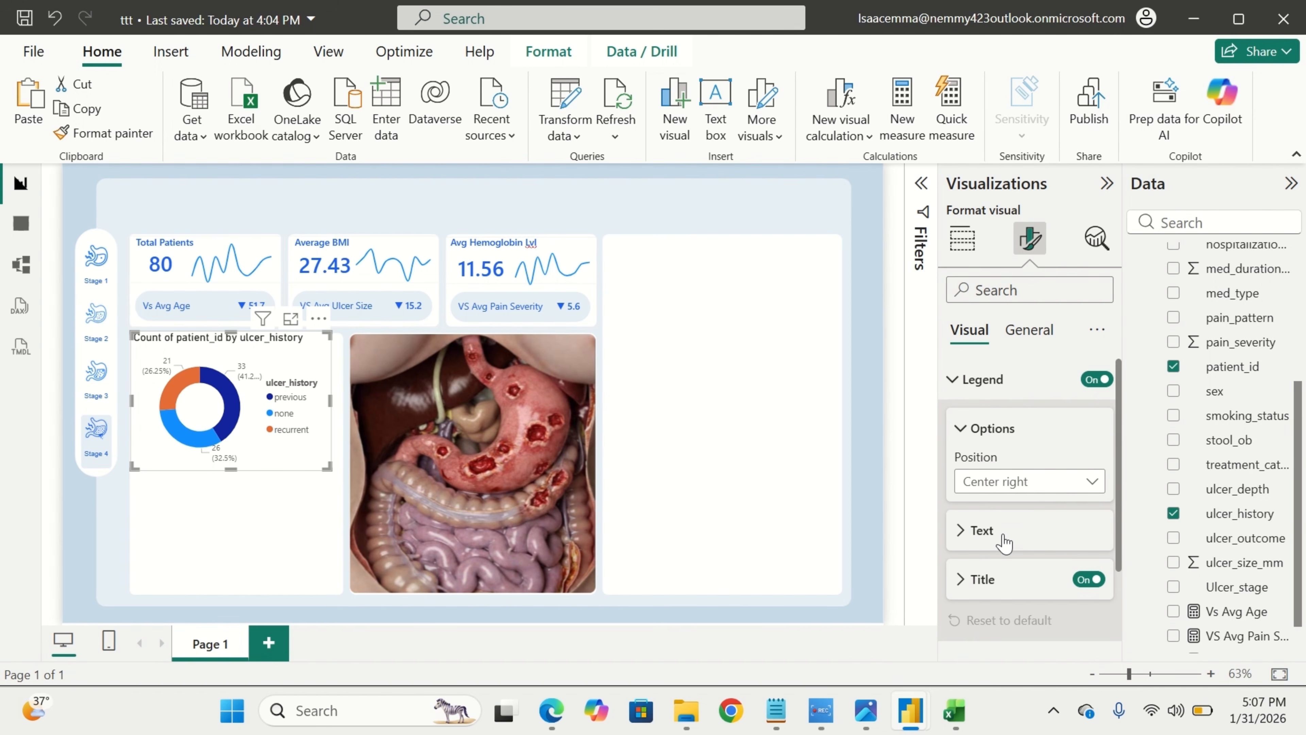
pyautogui.click(1014, 395)
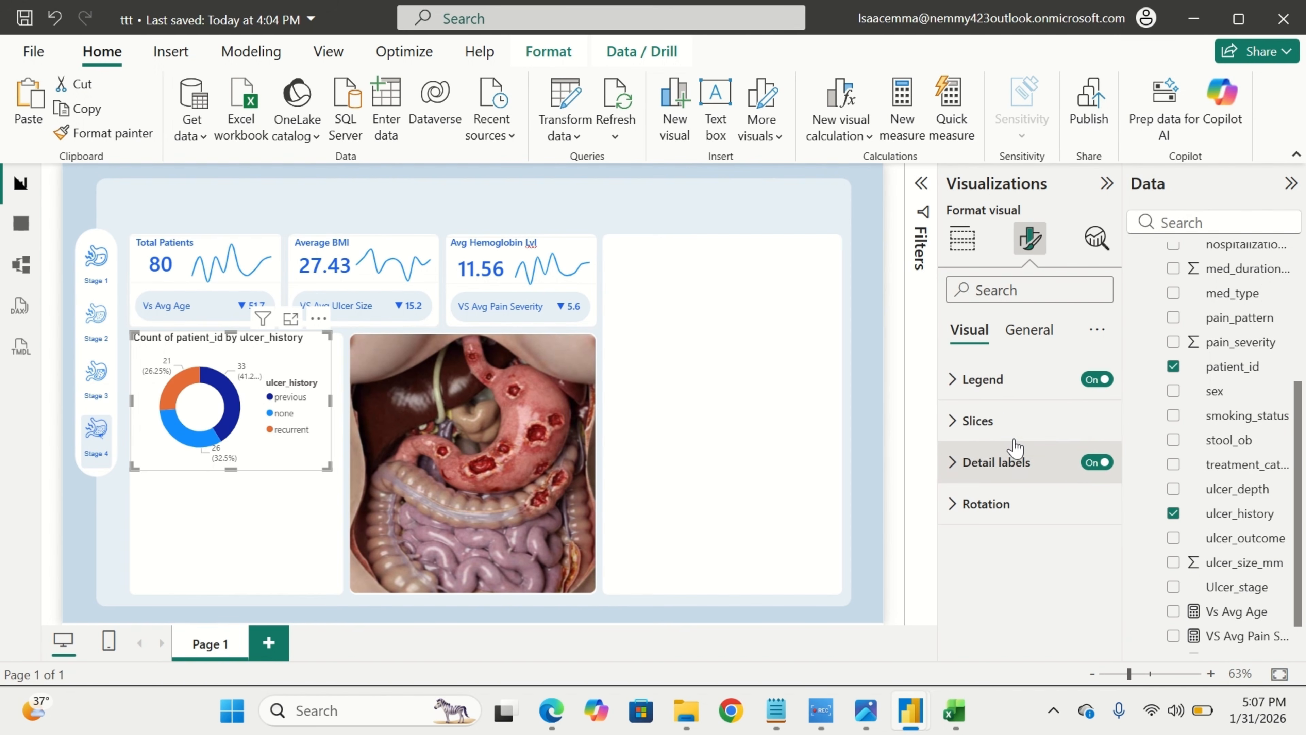
pyautogui.click(1018, 426)
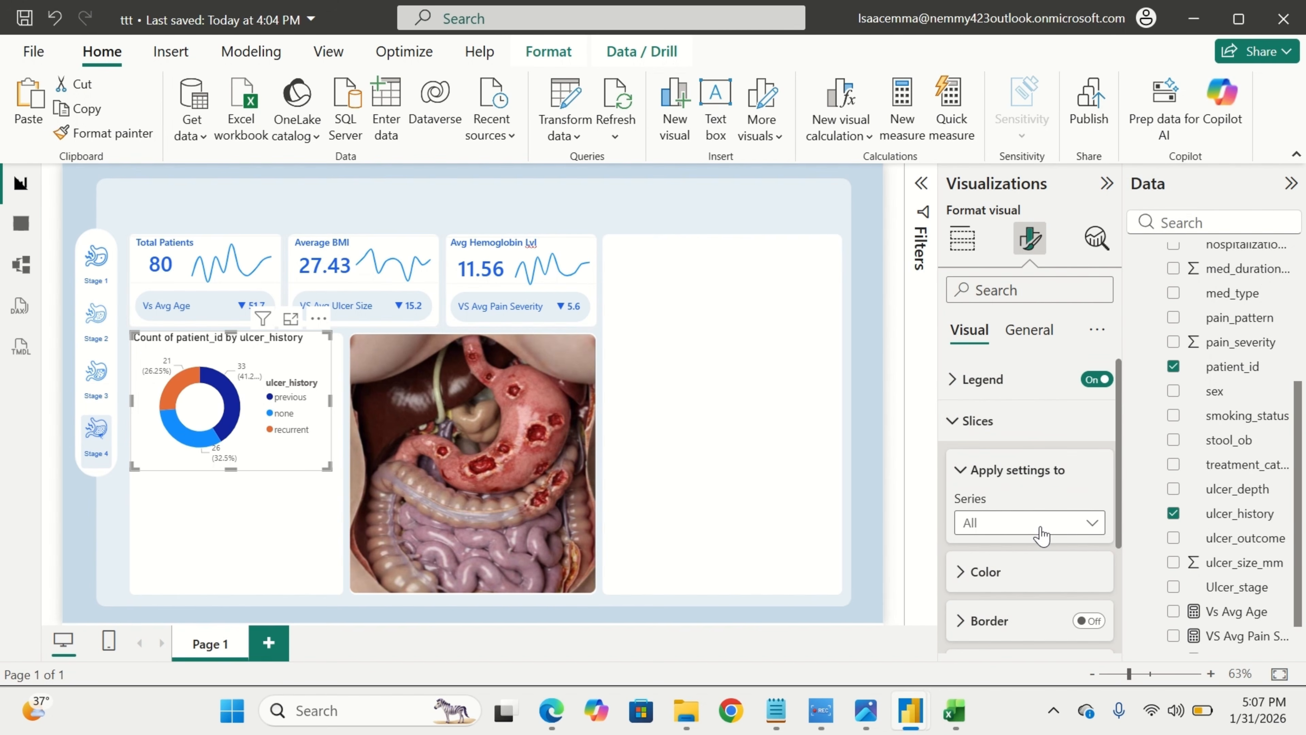
pyautogui.scroll(-2, 1041, 535)
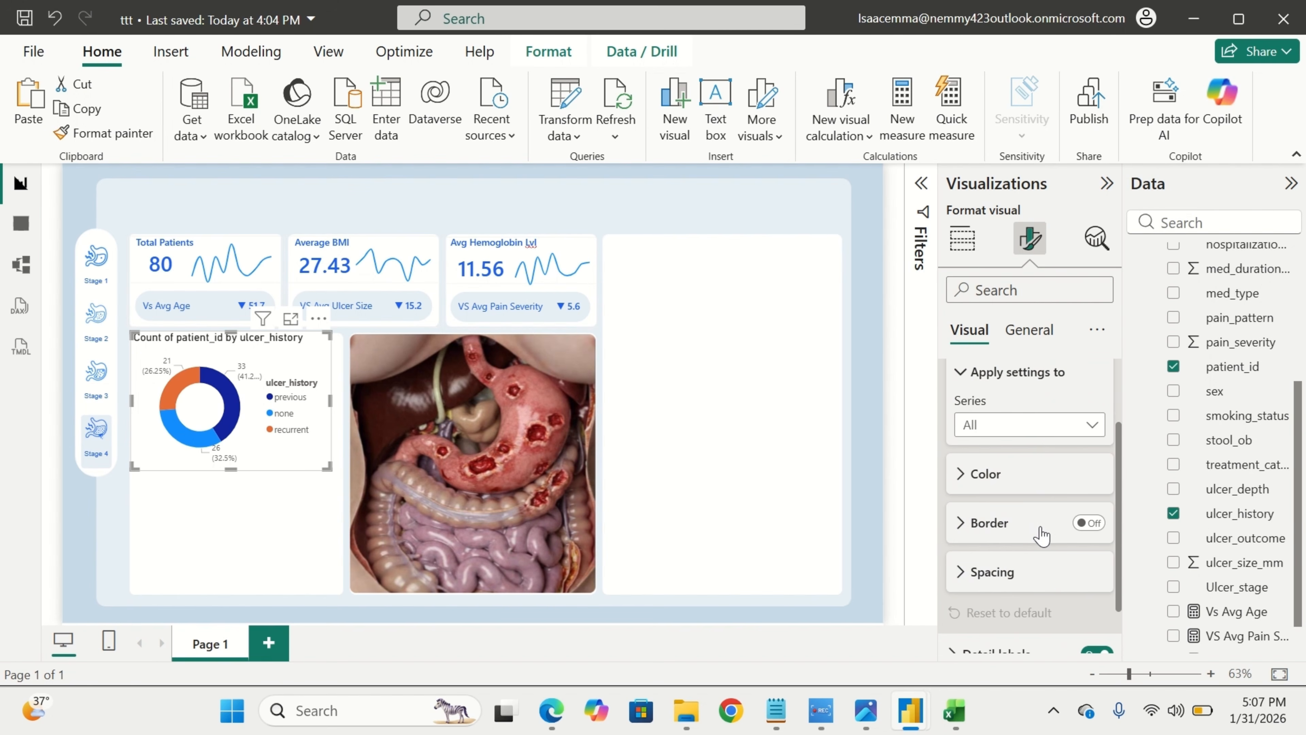
pyautogui.click(1044, 429)
pyautogui.click(1034, 478)
pyautogui.click(1009, 475)
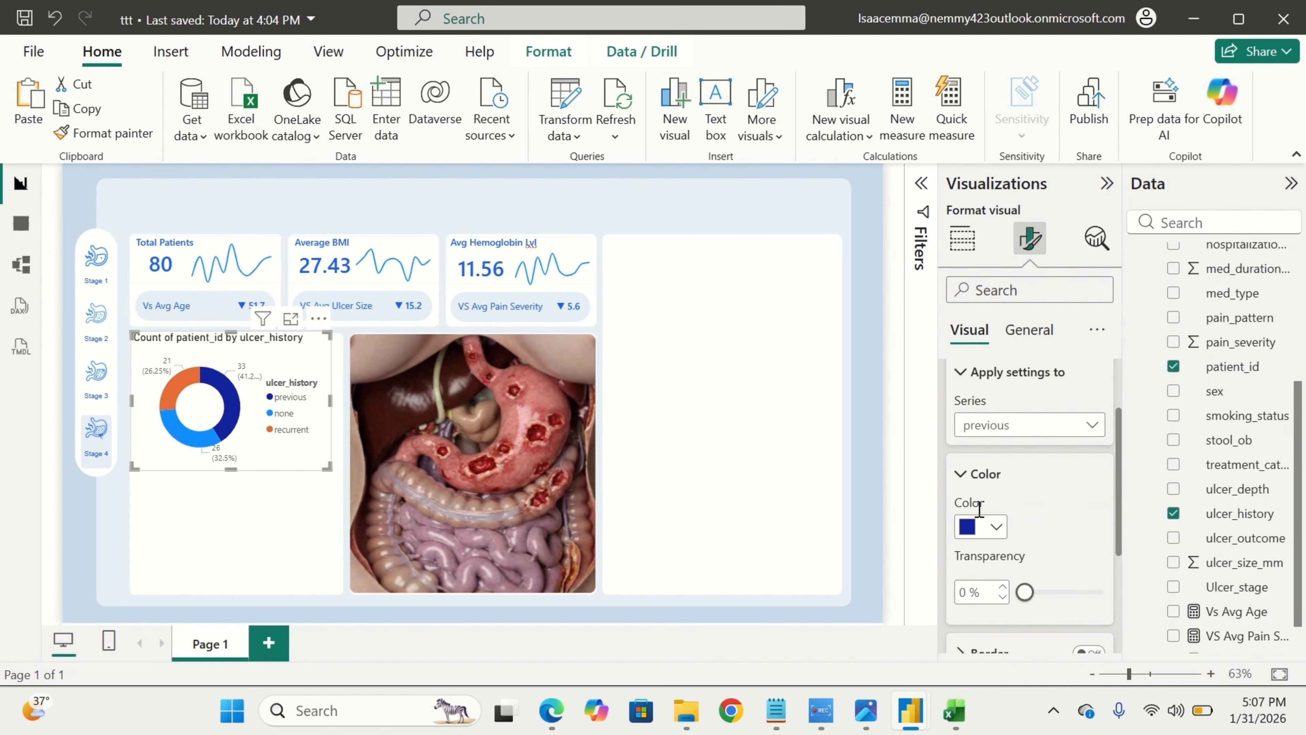
pyautogui.click(995, 526)
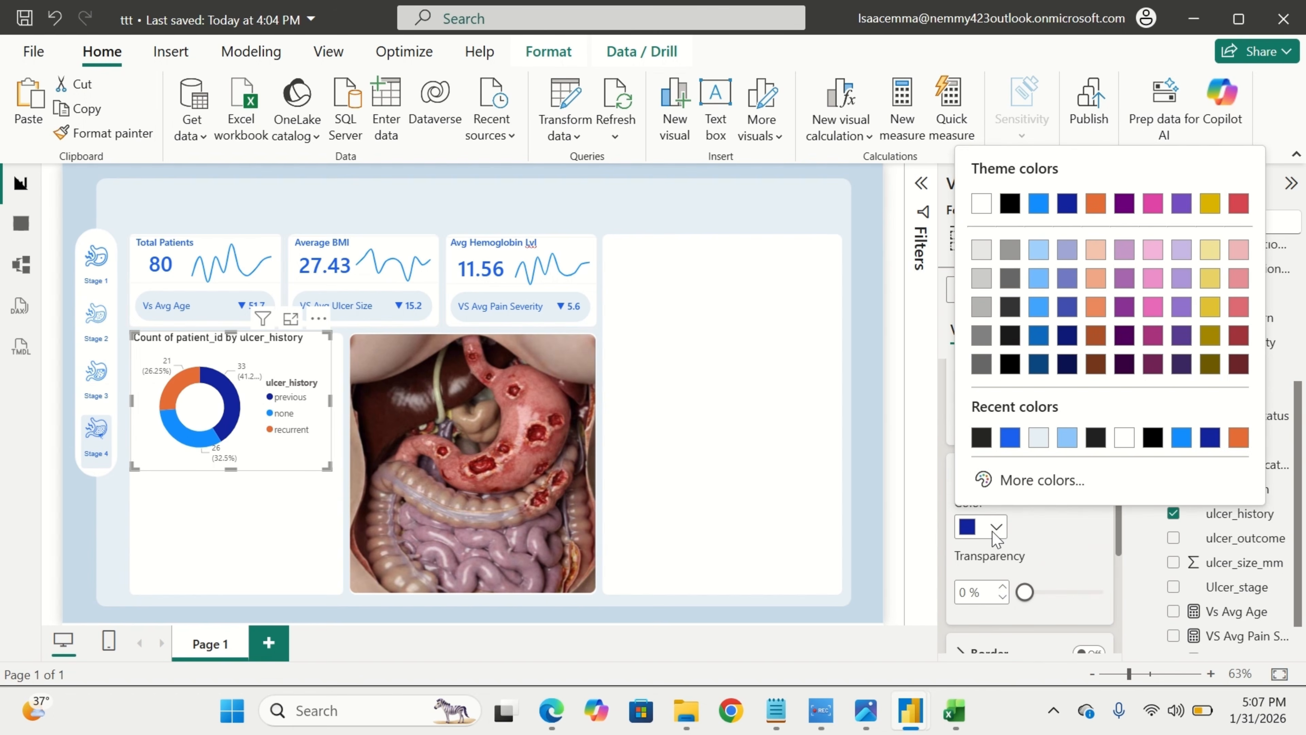
pyautogui.click(1026, 486)
pyautogui.press('BackSpace')
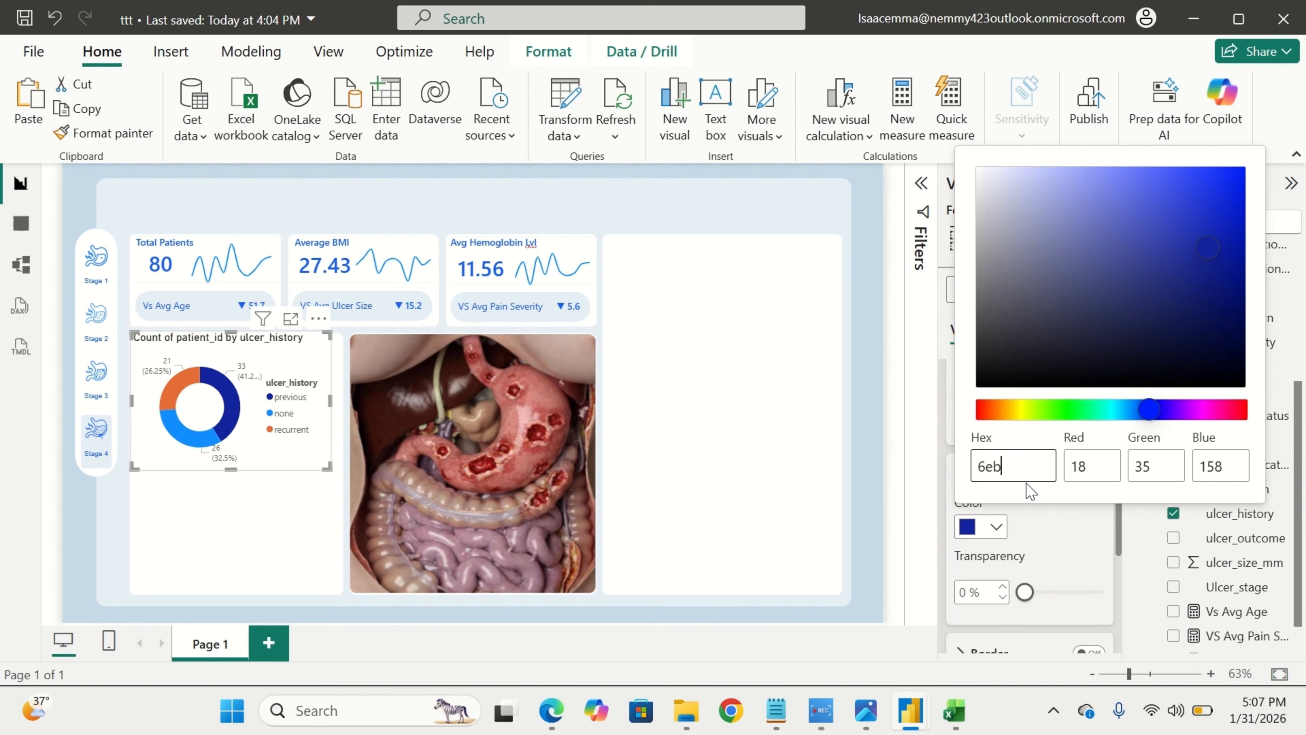
pyautogui.write('ff')
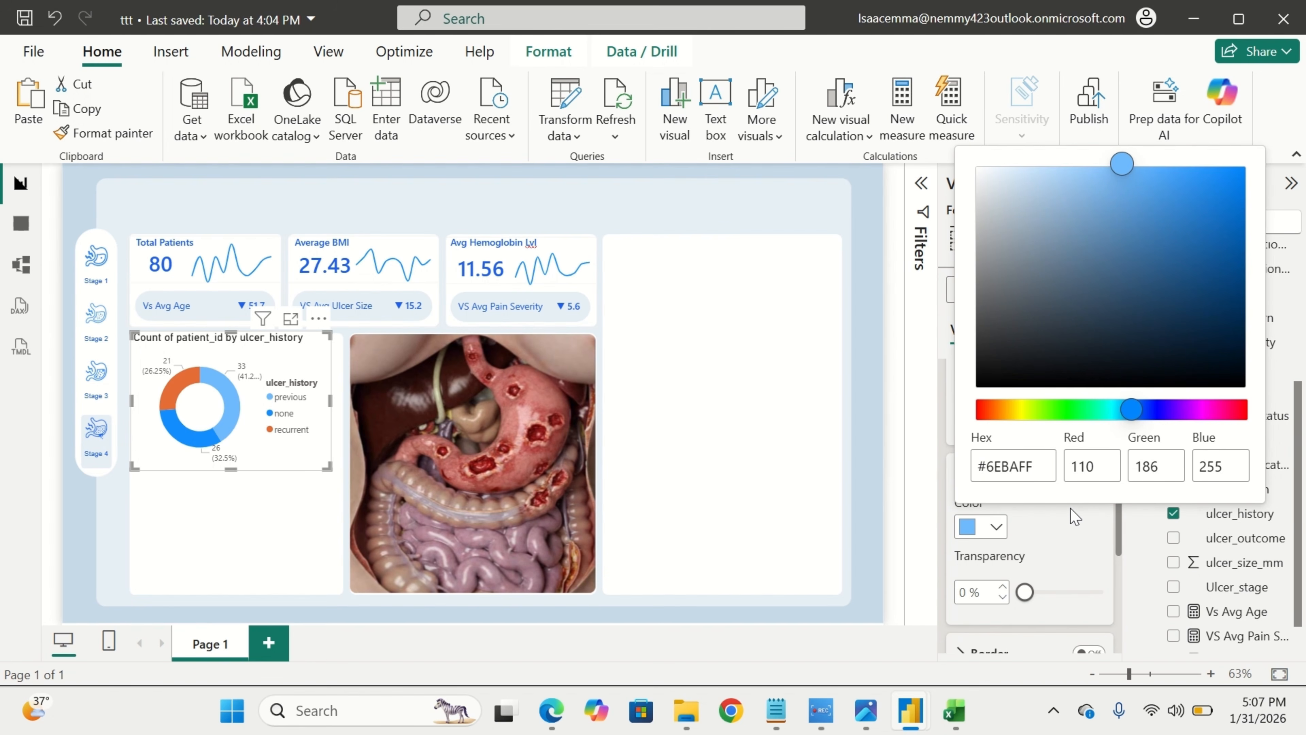
pyautogui.click(877, 446)
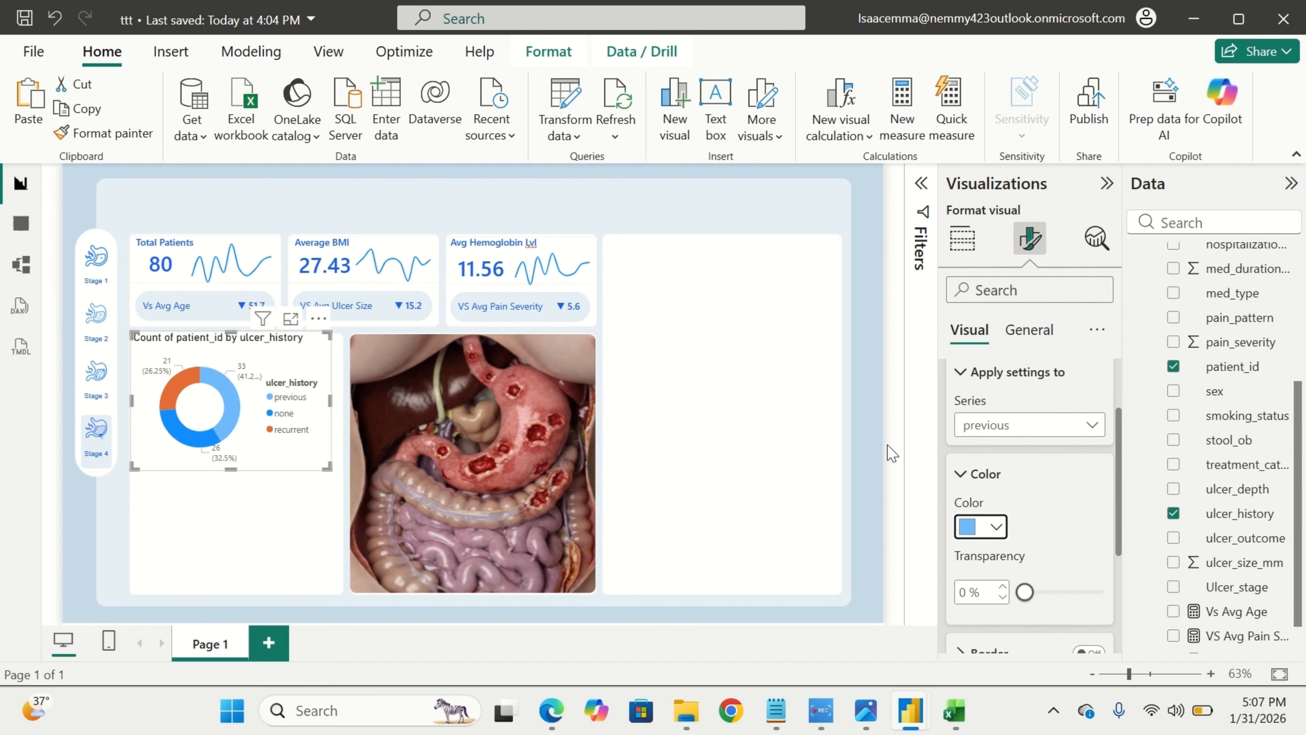
# Set the color of the donut chart's "none" slice to #118DFF.
pyautogui.click(1047, 429)
pyautogui.click(1020, 499)
pyautogui.click(996, 526)
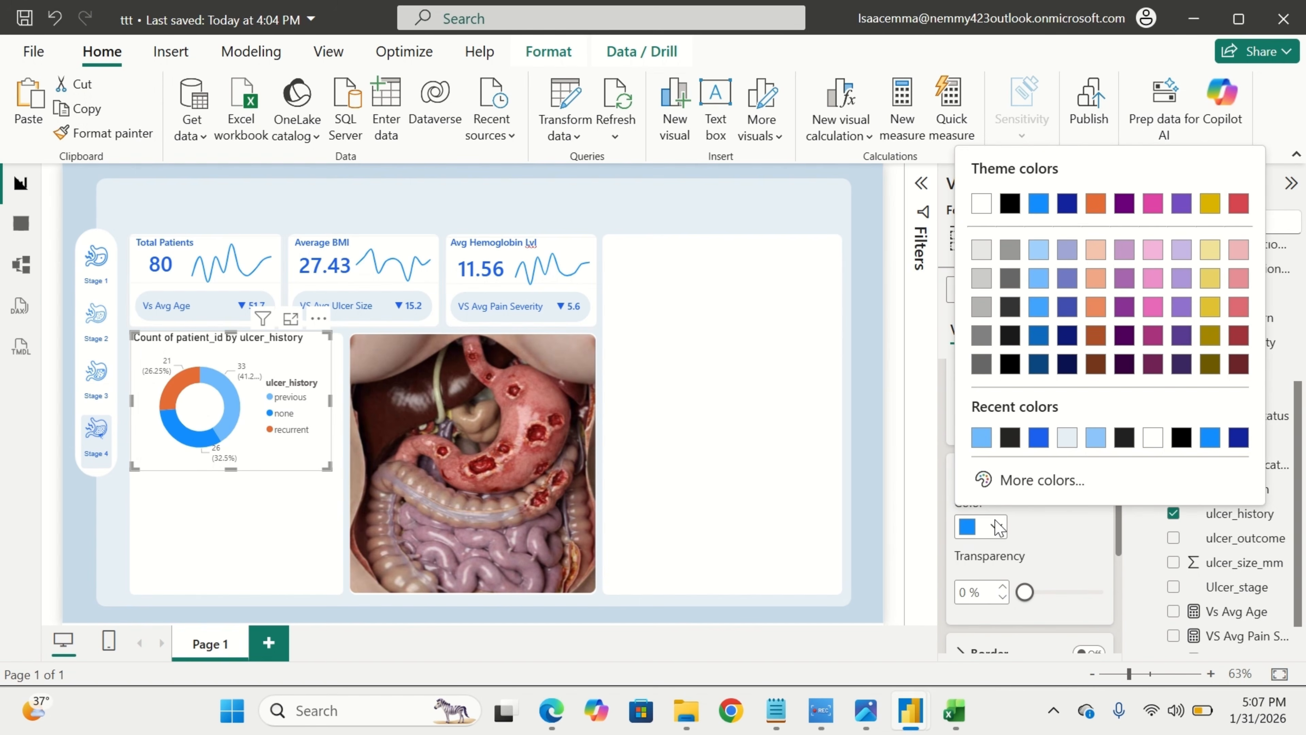
pyautogui.click(1210, 437)
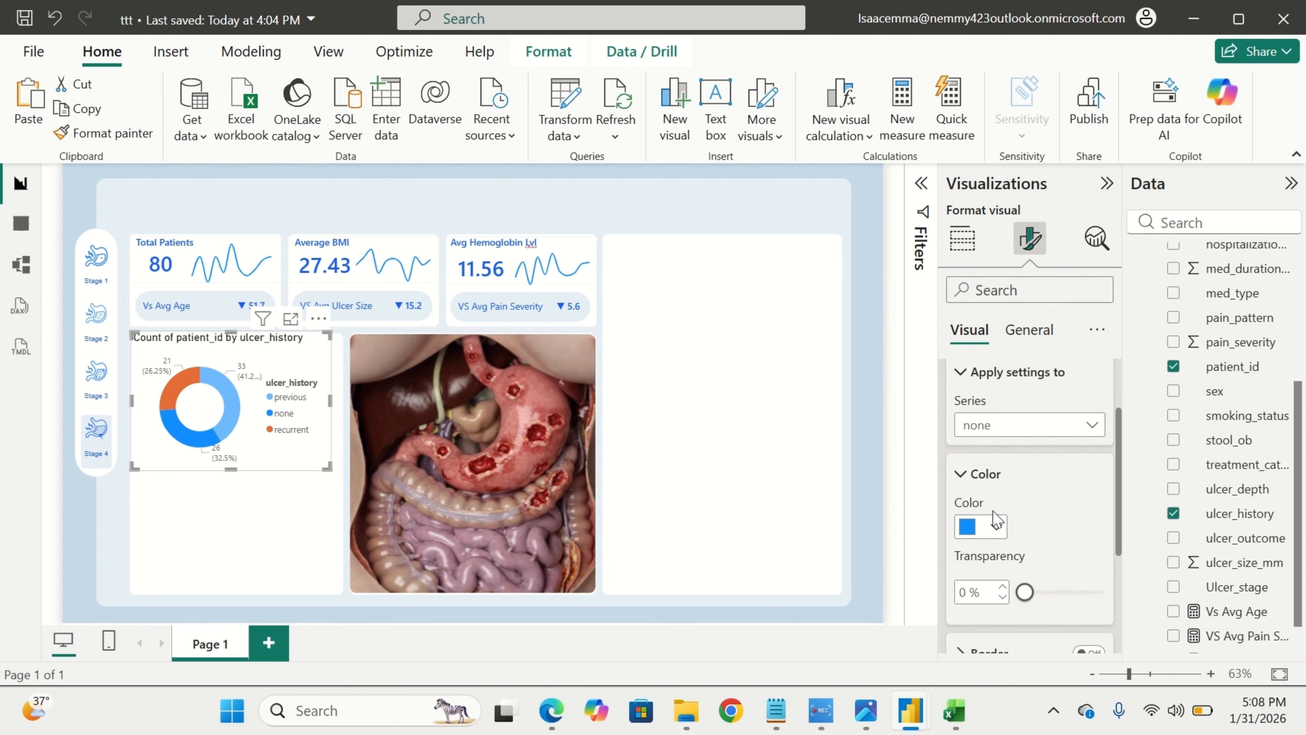
pyautogui.click(993, 527)
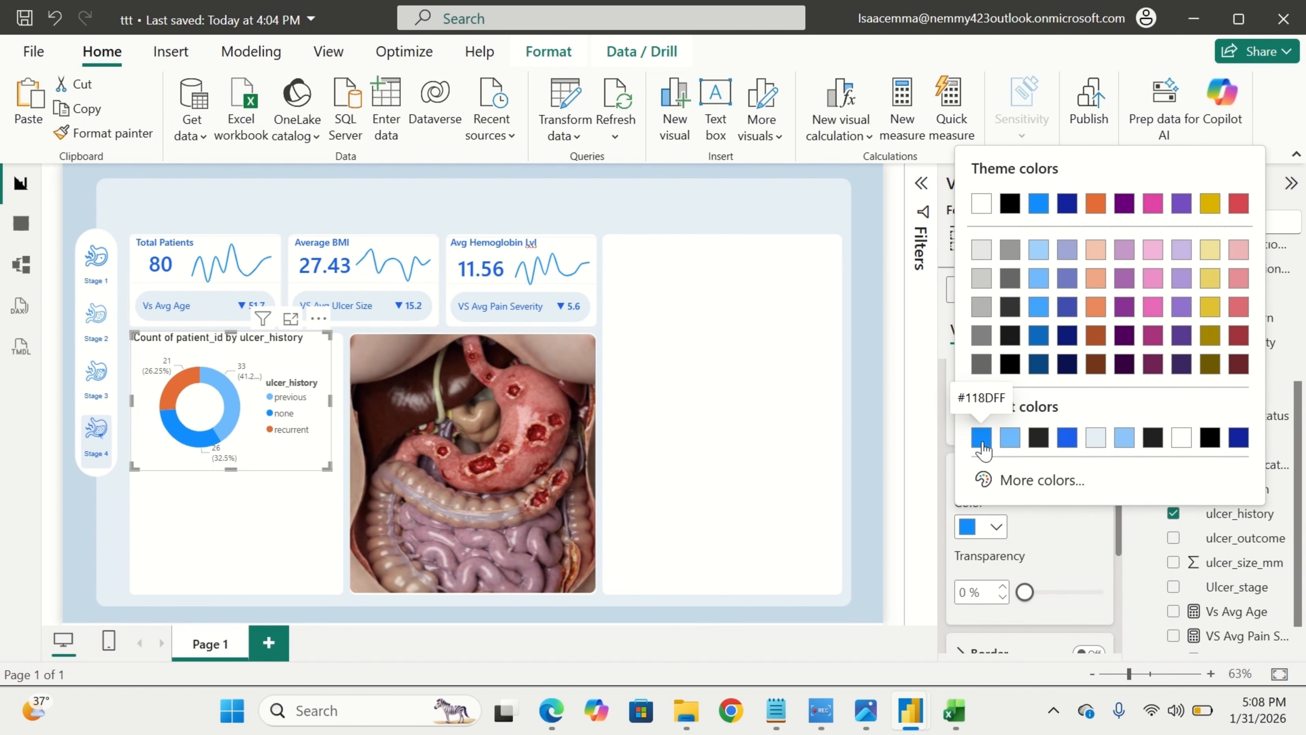
pyautogui.click(1054, 553)
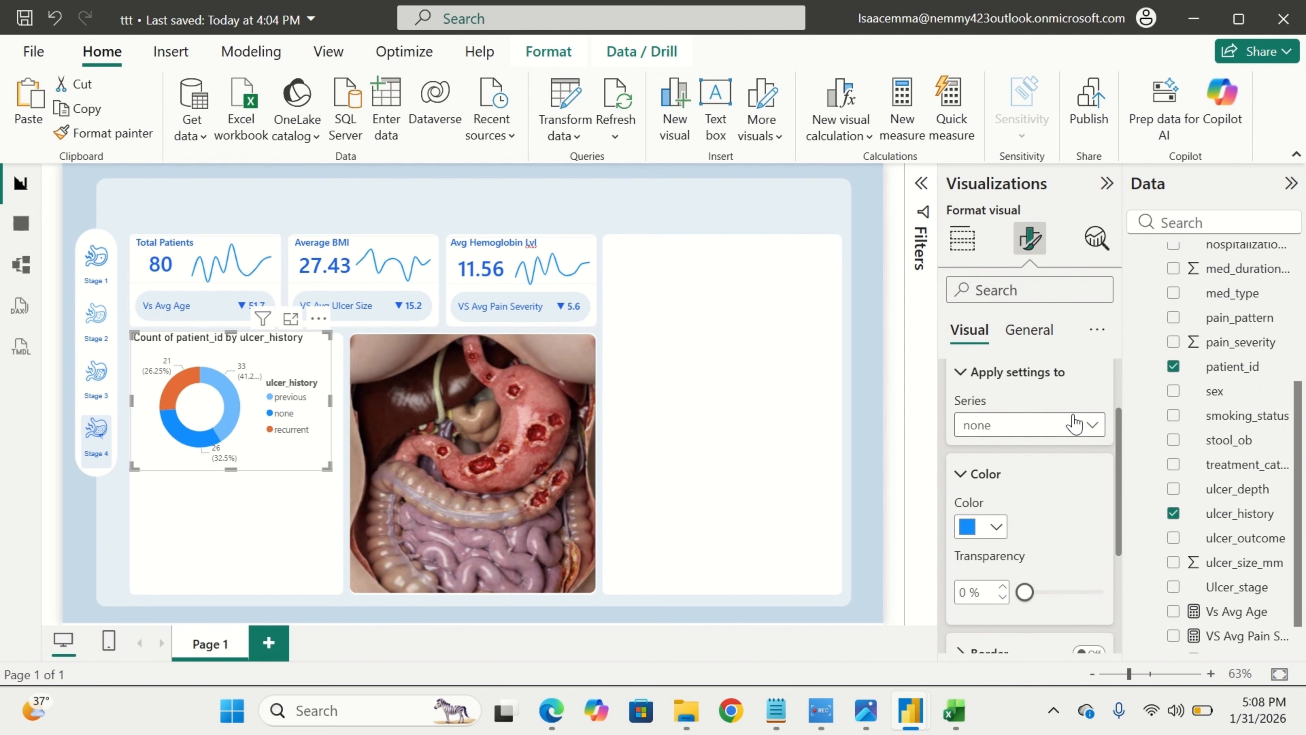
# Set the color of the donut chart's "recurrent" slice to #D2EAFF.
pyautogui.click(1074, 425)
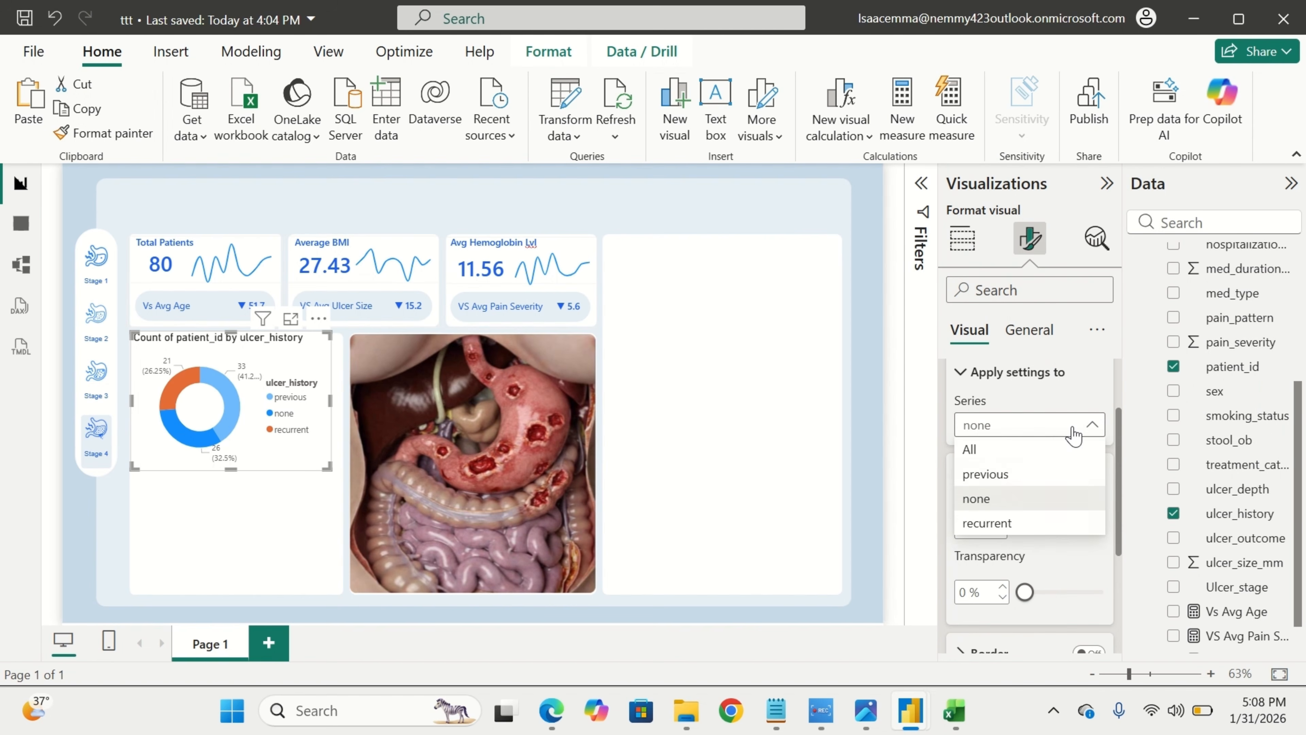
pyautogui.click(1046, 524)
pyautogui.click(995, 526)
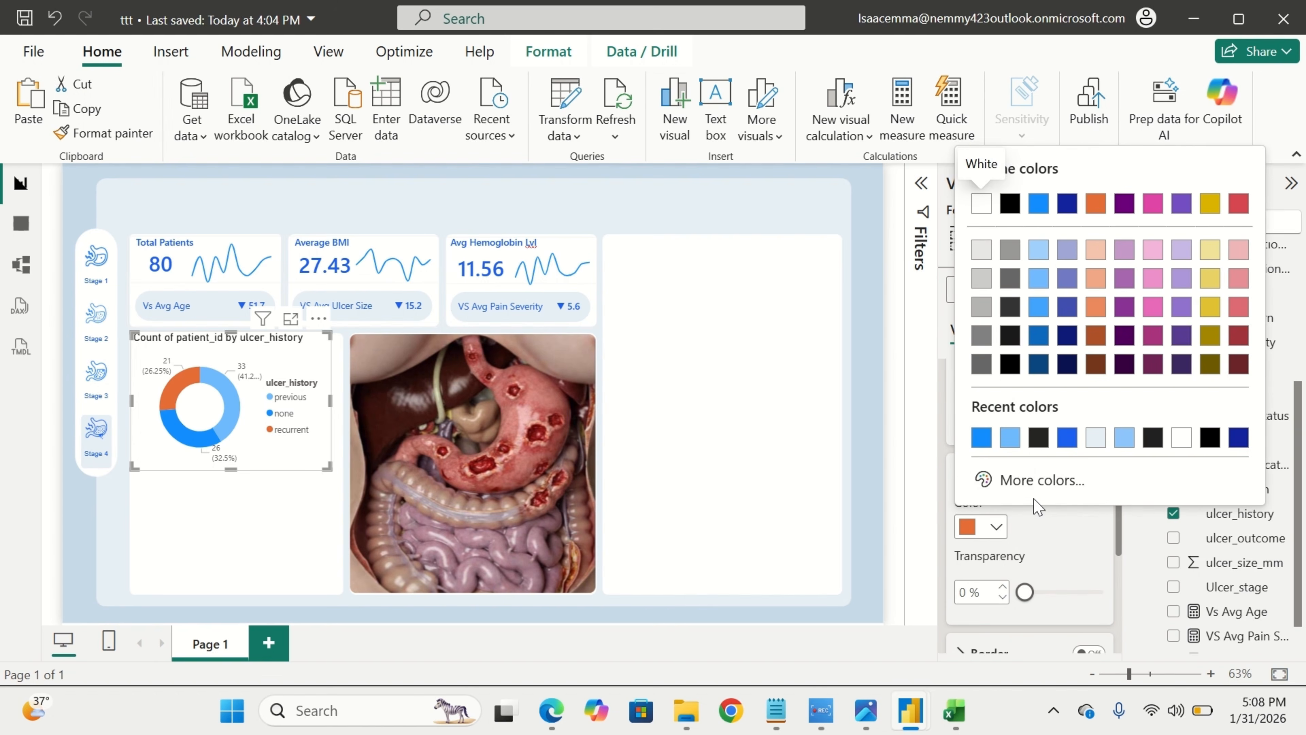
pyautogui.click(1038, 486)
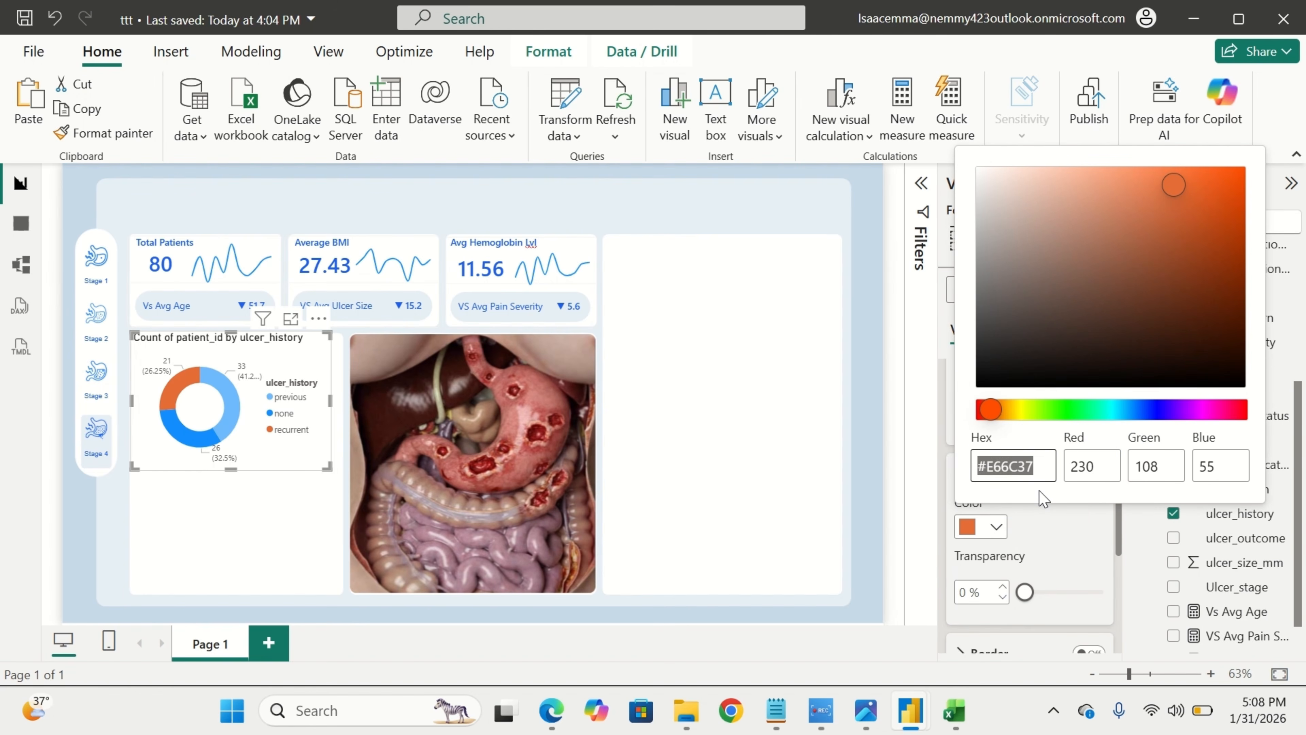
pyautogui.write('d2ea')
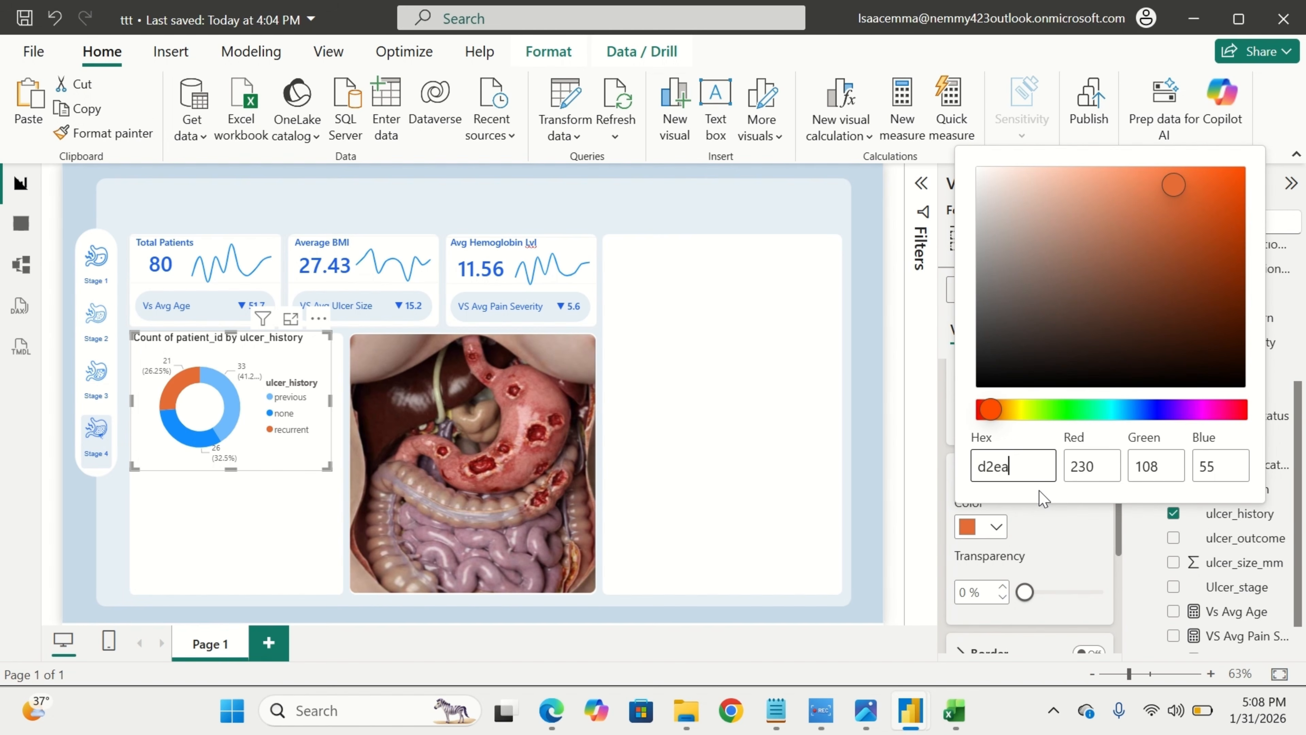
pyautogui.write('ff')
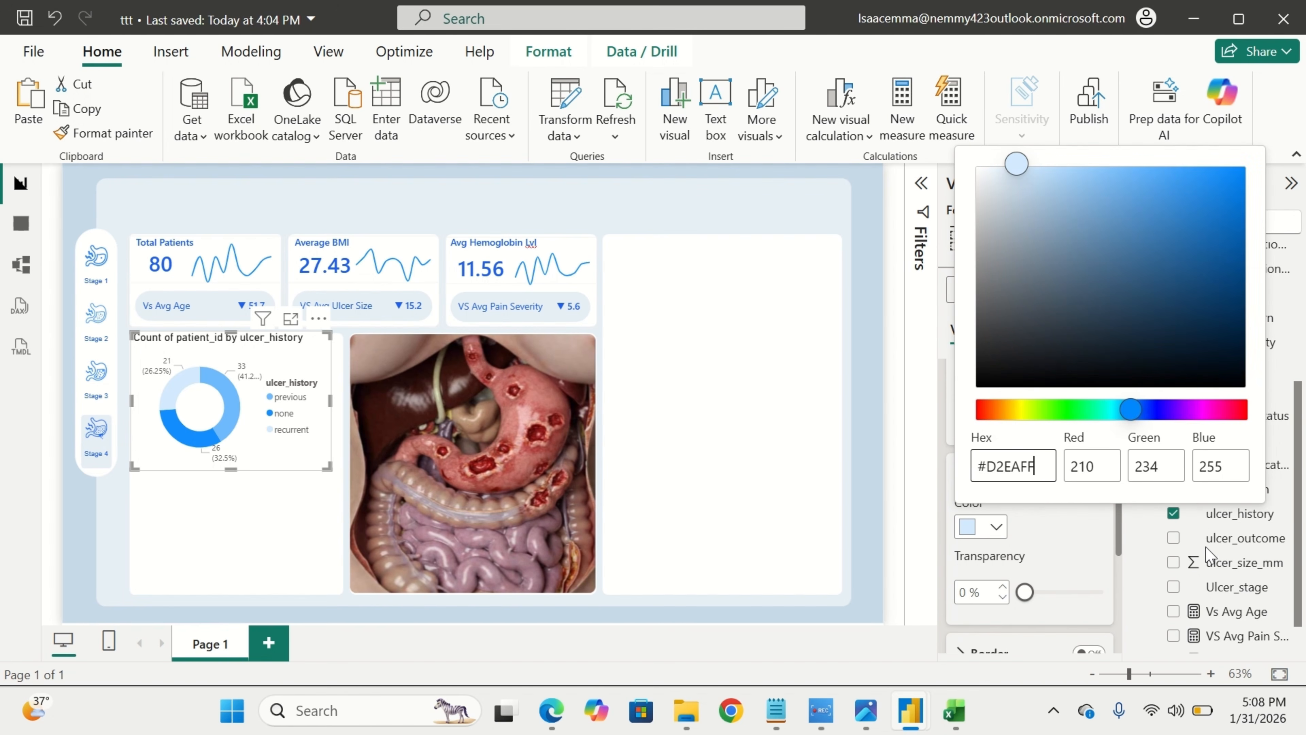
pyautogui.click(1039, 529)
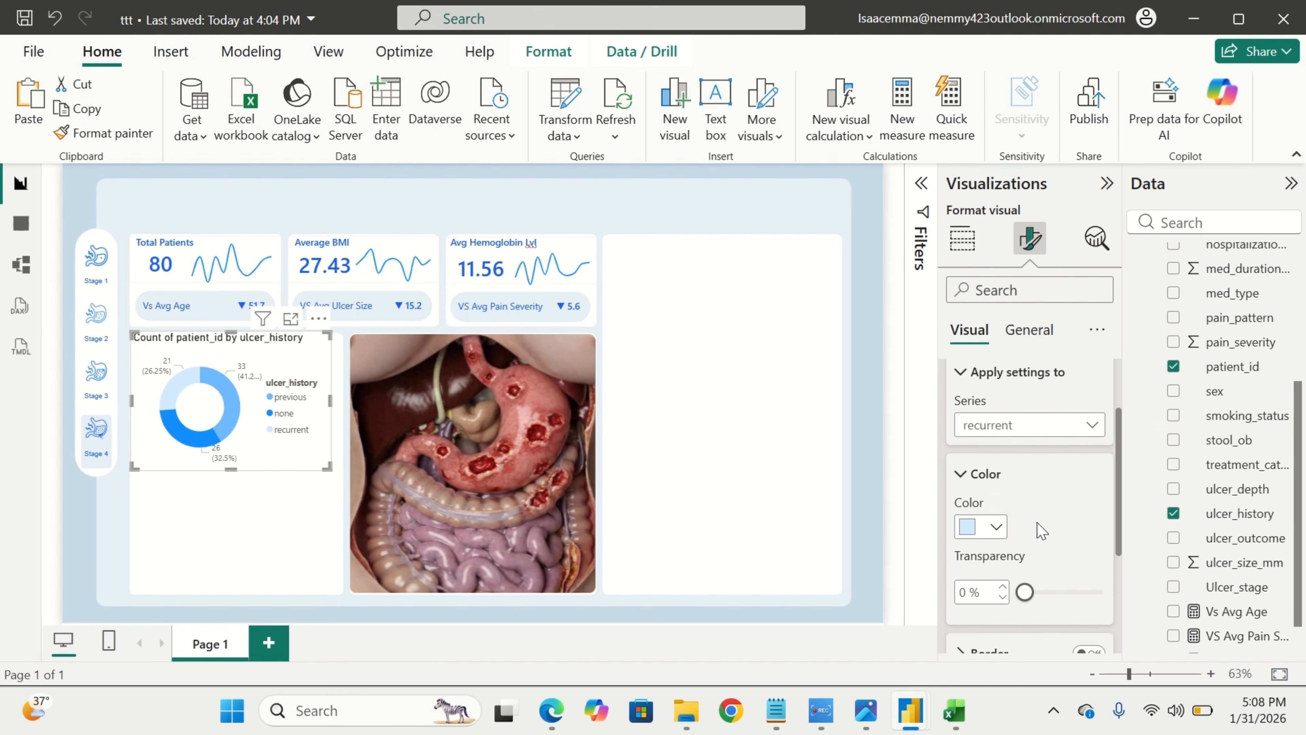
# Thin the donut ring by setting the slices' inner radius to 80%.
pyautogui.scroll(-5, 1025, 469)
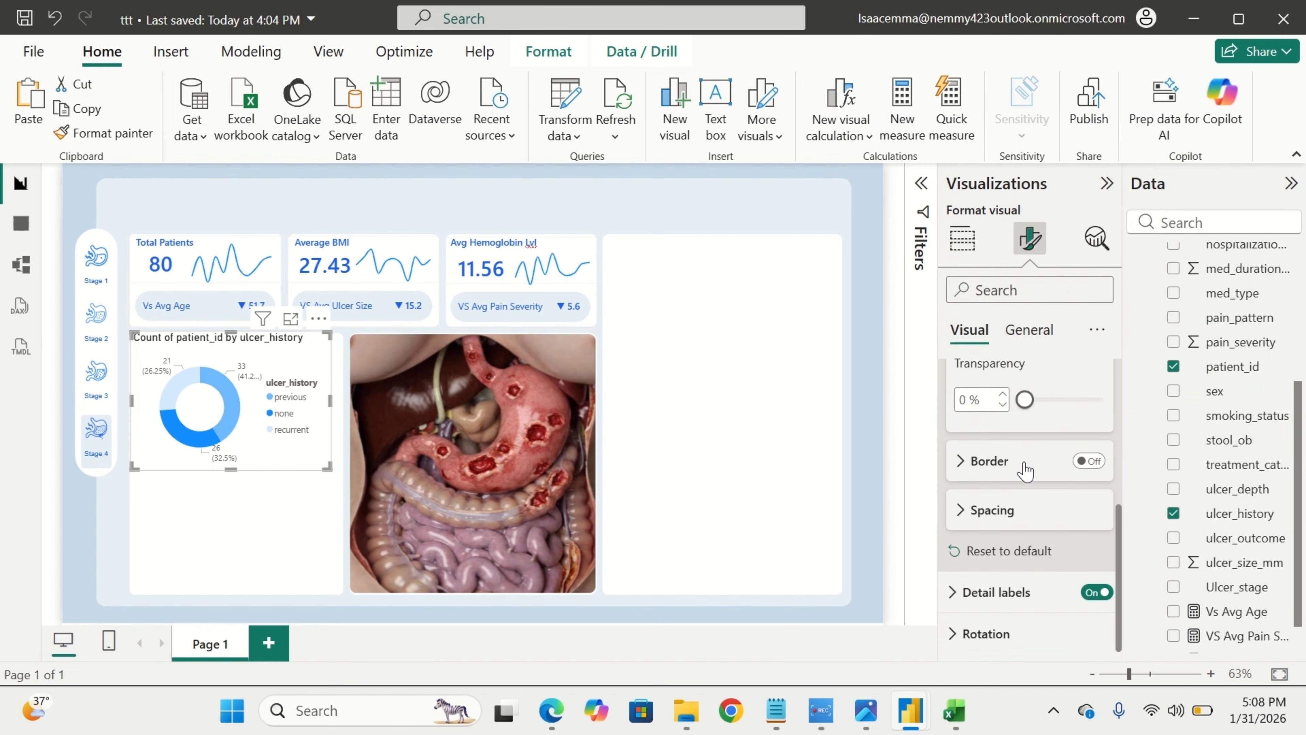
pyautogui.click(992, 508)
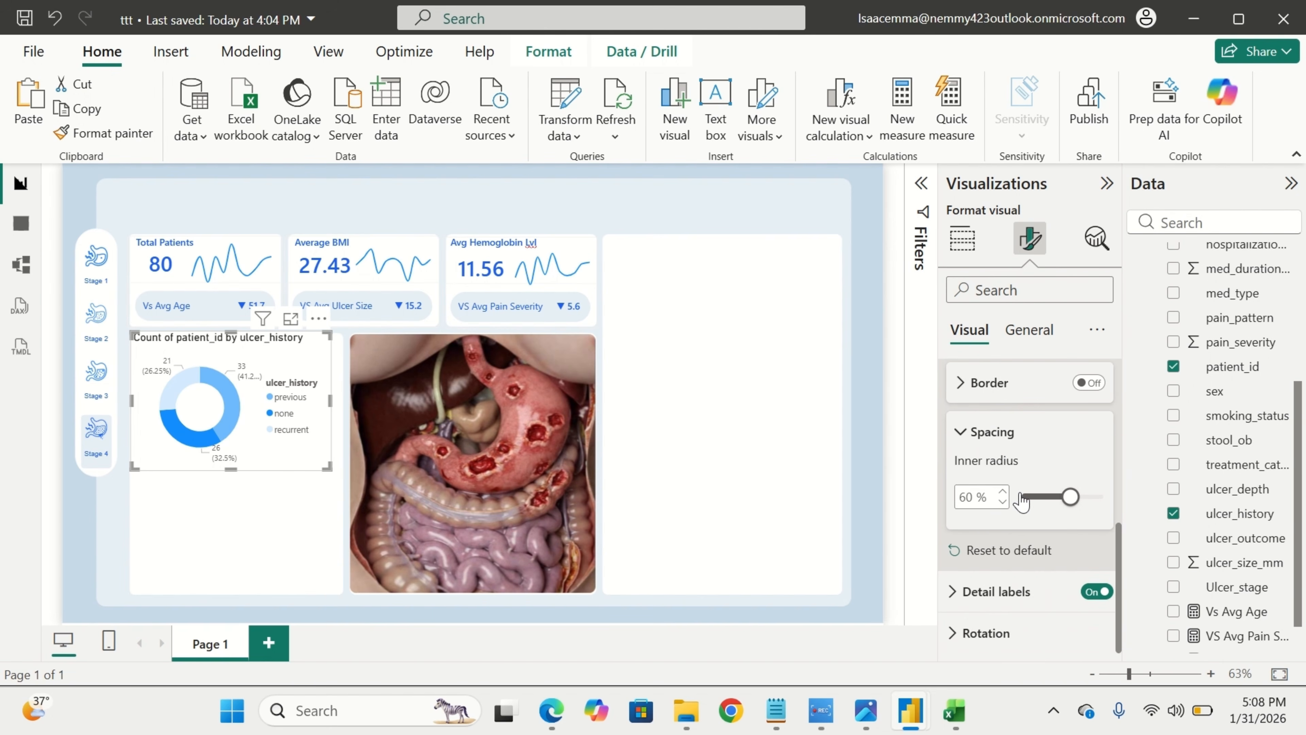
pyautogui.moveTo(1021, 502); pyautogui.dragTo(1086, 514)
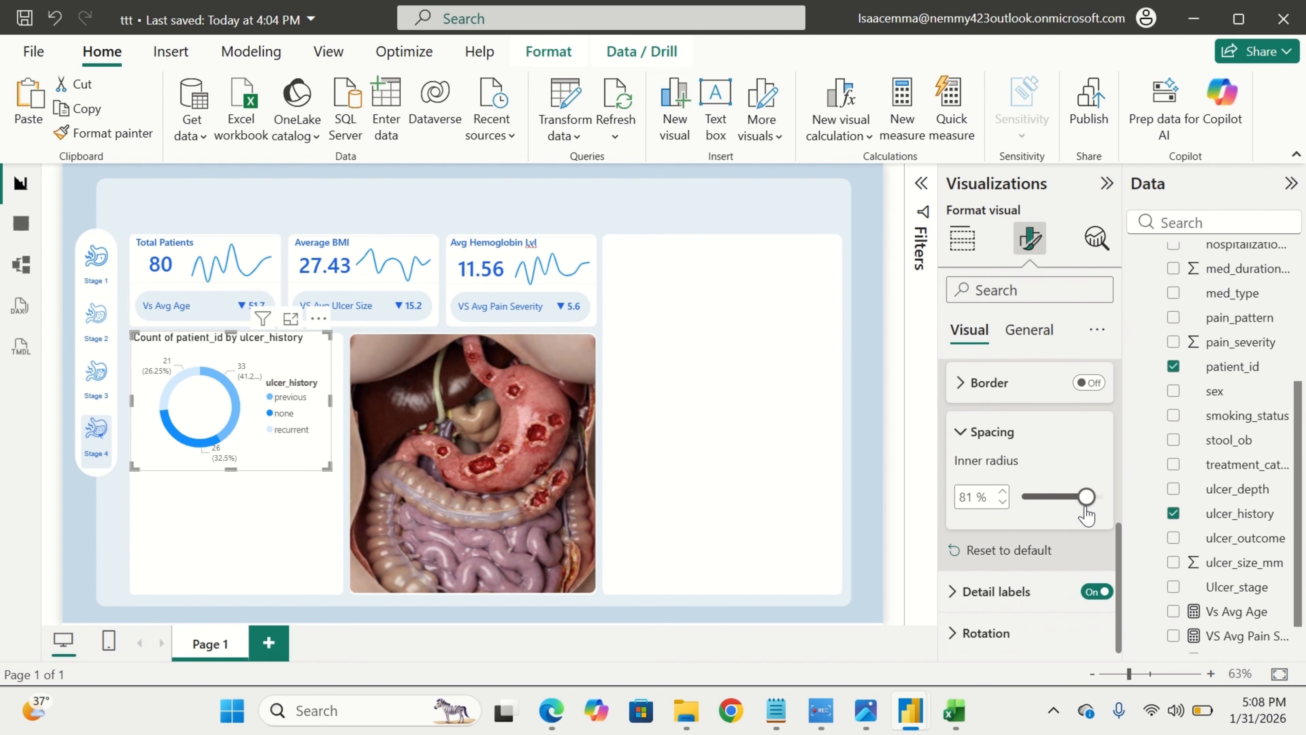
pyautogui.click(1002, 502)
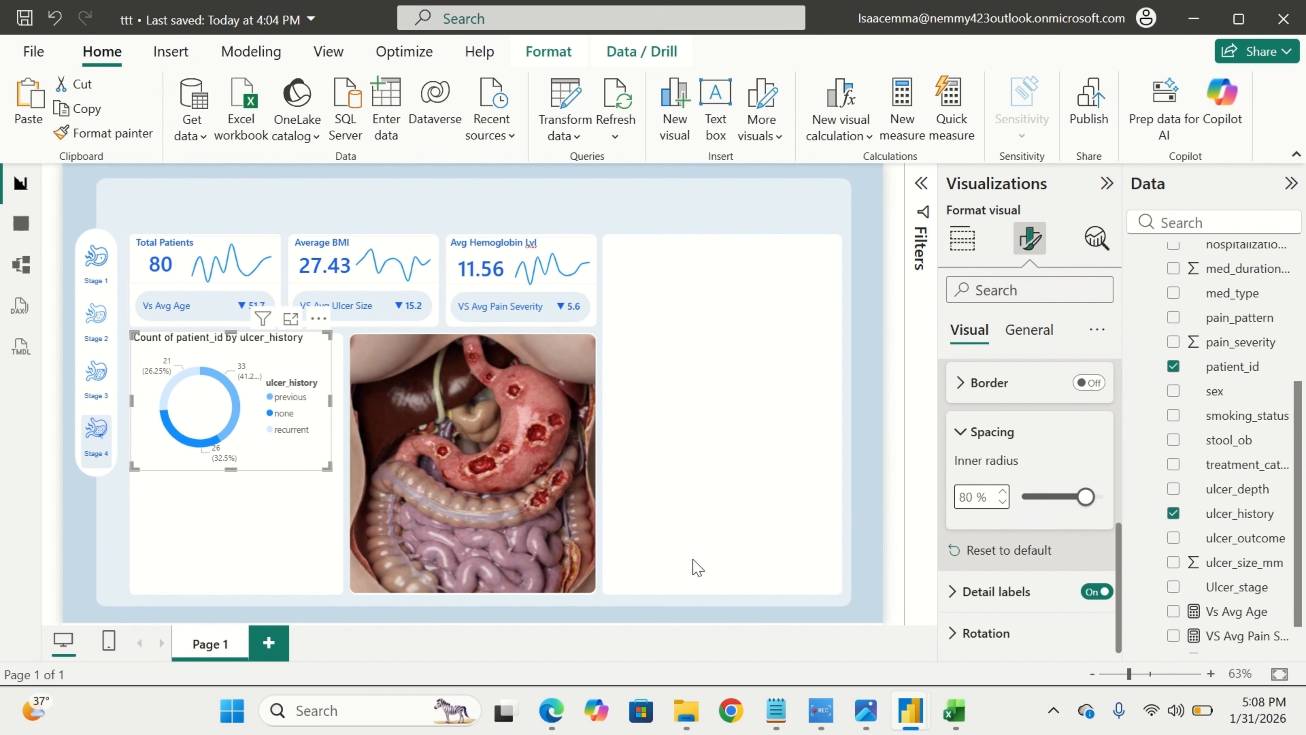
# Limit the donut chart's detail labels to Percent of total.
pyautogui.click(986, 599)
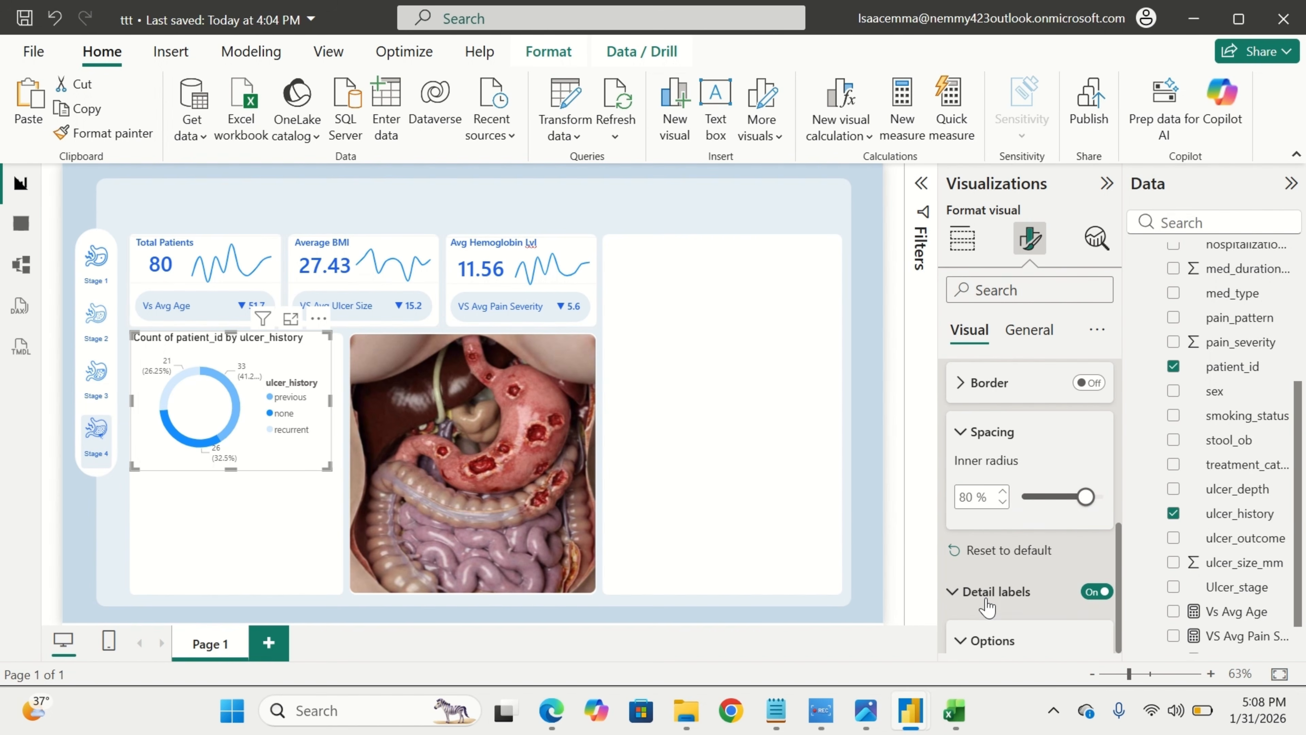
pyautogui.scroll(-5, 987, 607)
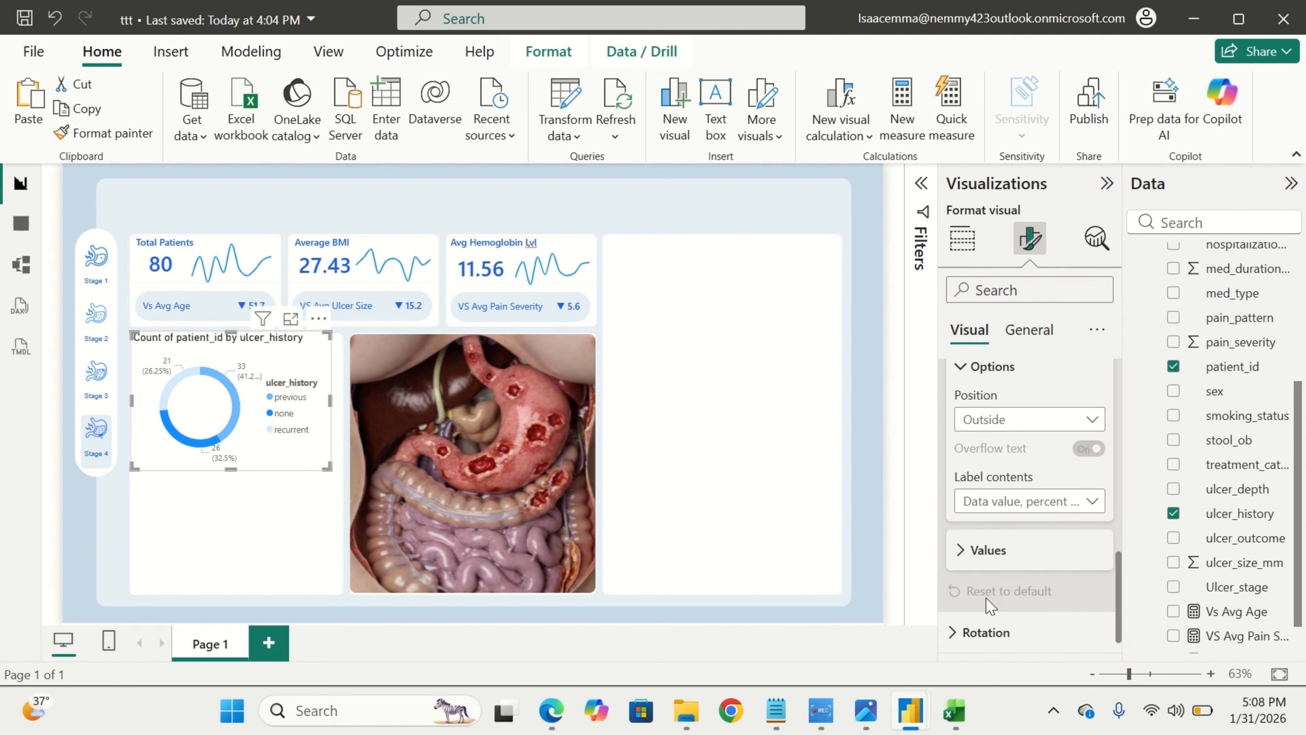
pyautogui.click(1064, 509)
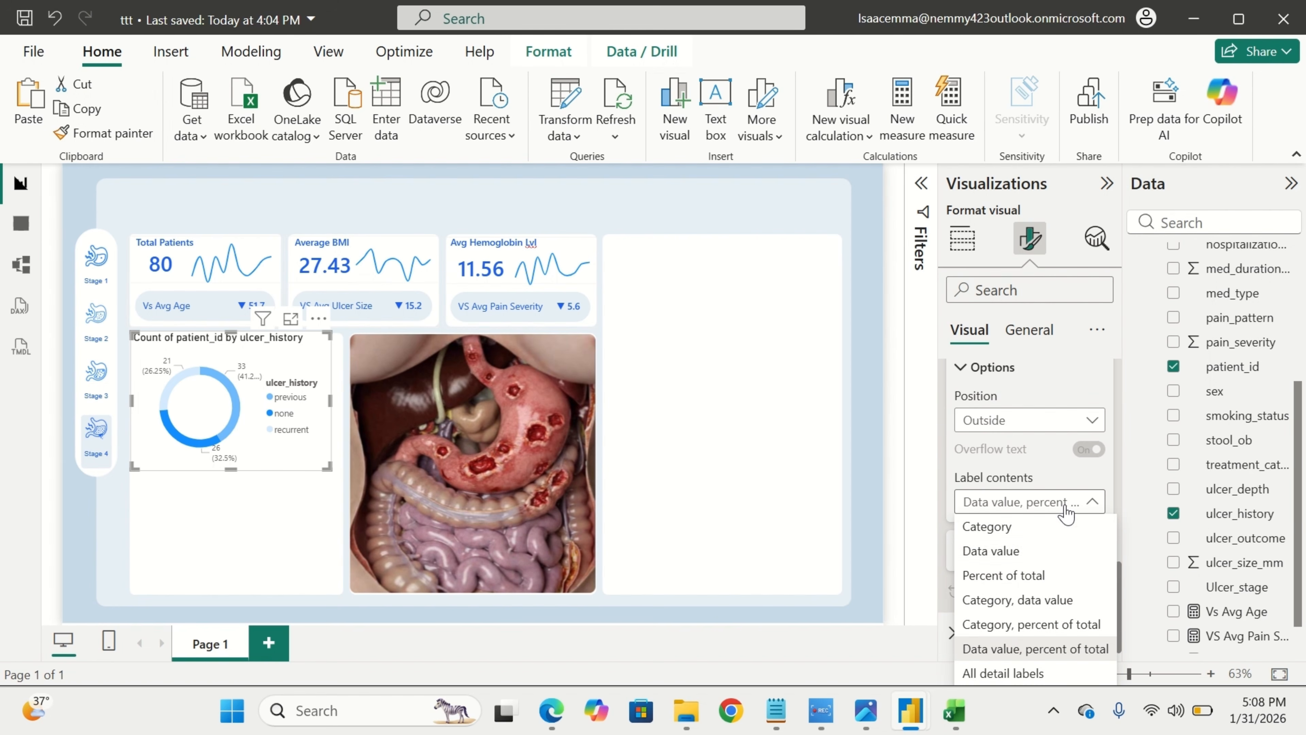
pyautogui.click(1027, 579)
# Color the donut chart's detail label values with the recently used bright blue.
pyautogui.click(1027, 557)
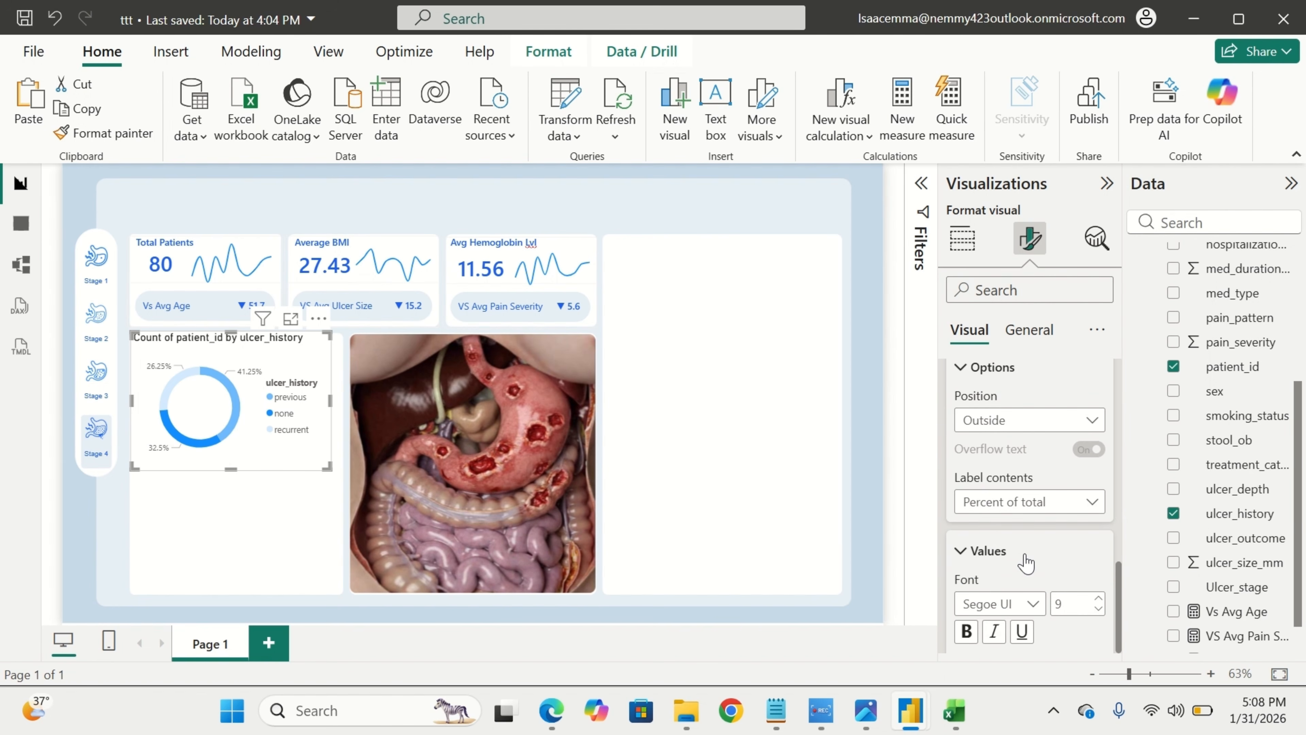
pyautogui.scroll(-2, 1025, 560)
pyautogui.scroll(-1, 1025, 561)
pyautogui.click(995, 569)
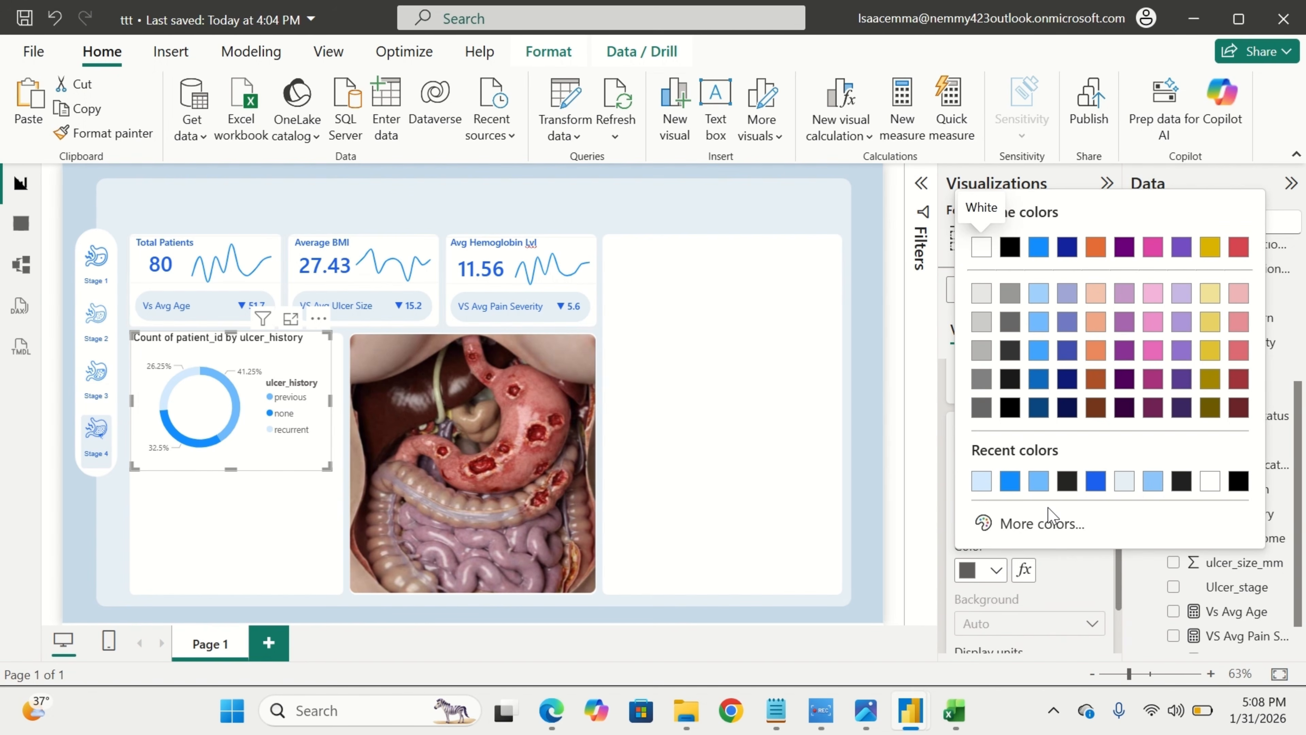
pyautogui.click(1096, 480)
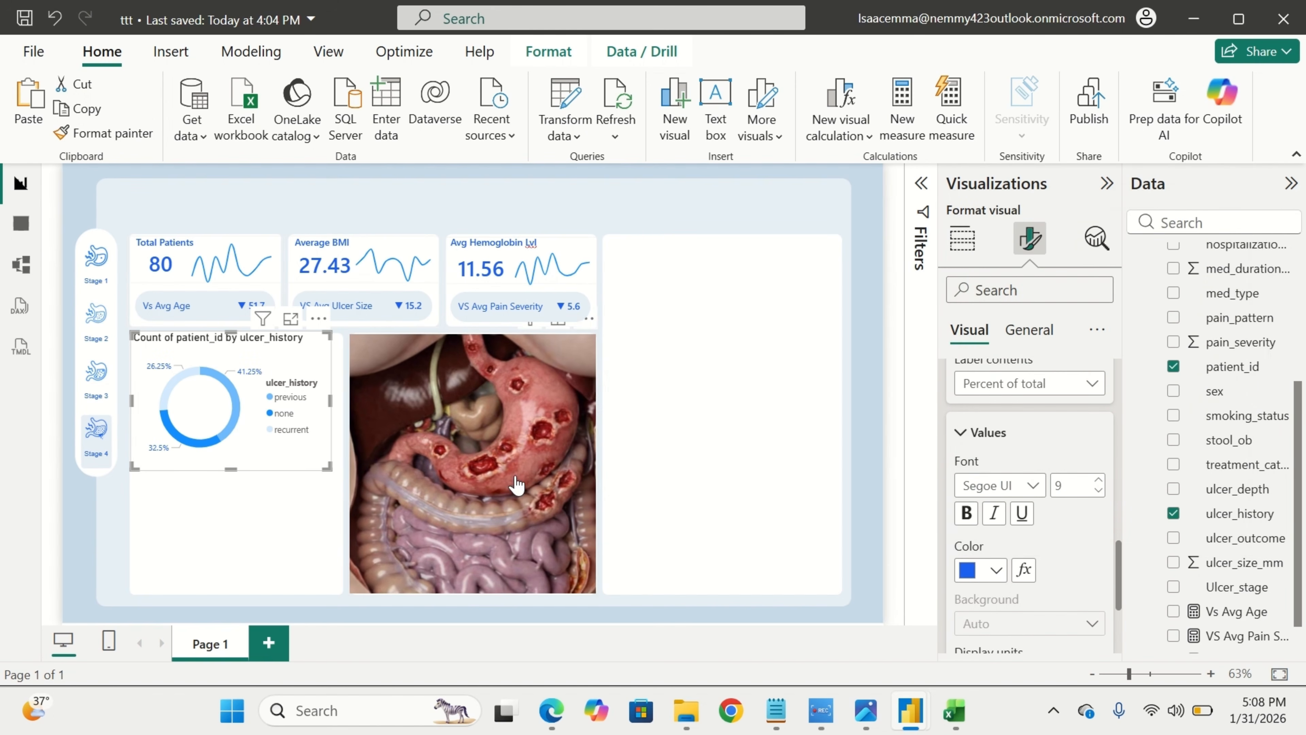
pyautogui.scroll(-3, 981, 562)
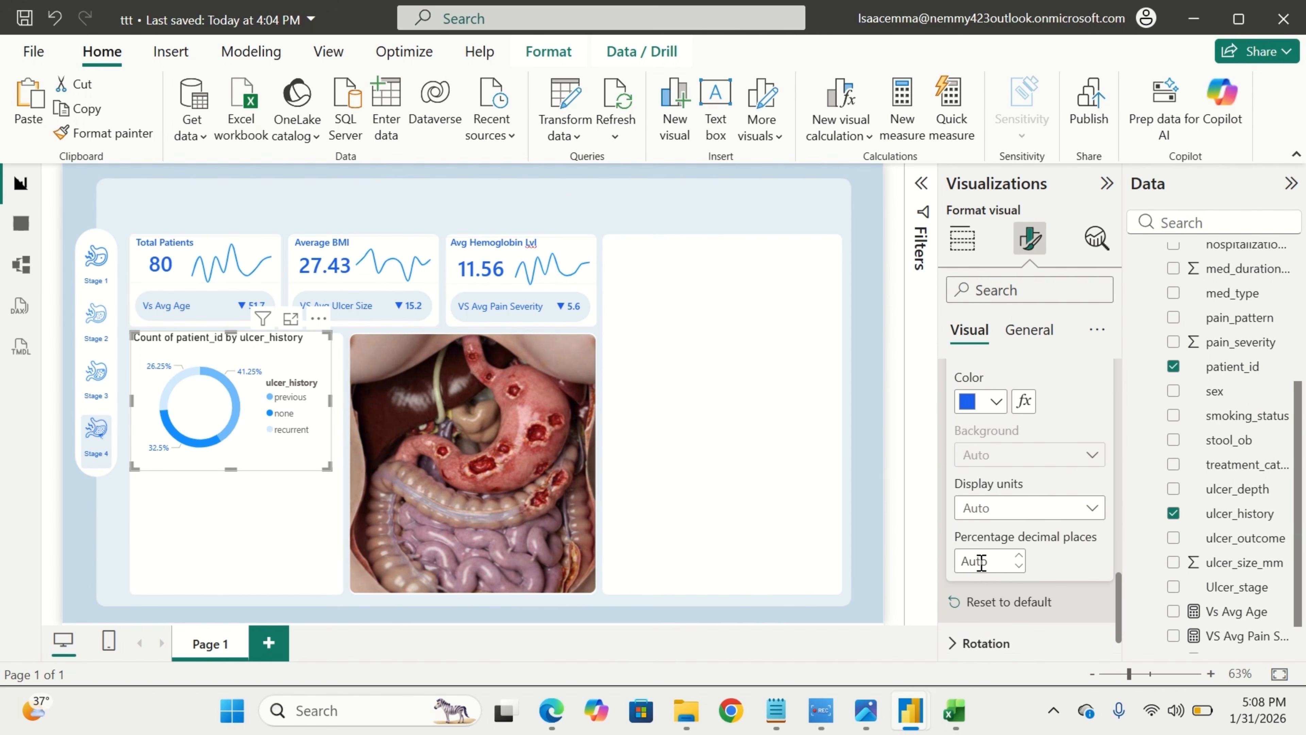
# Turn off the donut chart's legend title and set the legend text to the same bright blue at font size 9.
pyautogui.scroll(6, 981, 563)
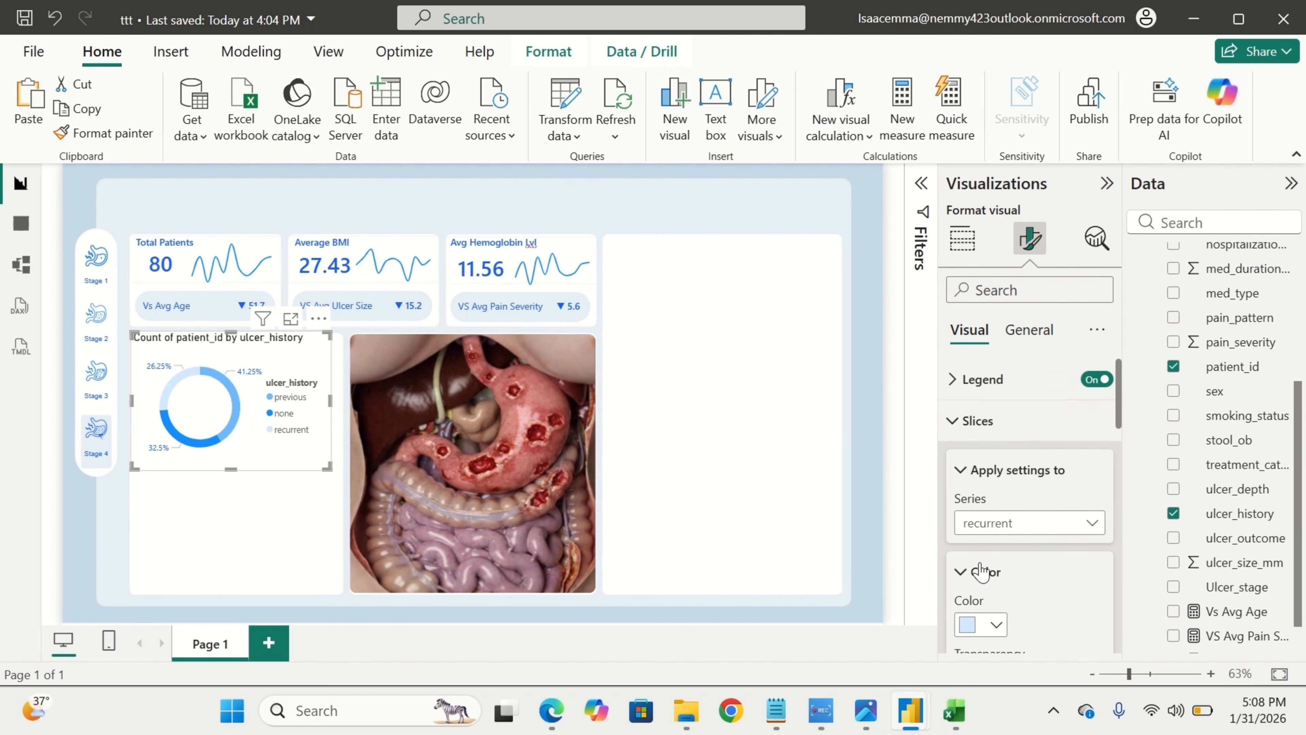
pyautogui.click(979, 379)
pyautogui.scroll(-2, 1007, 489)
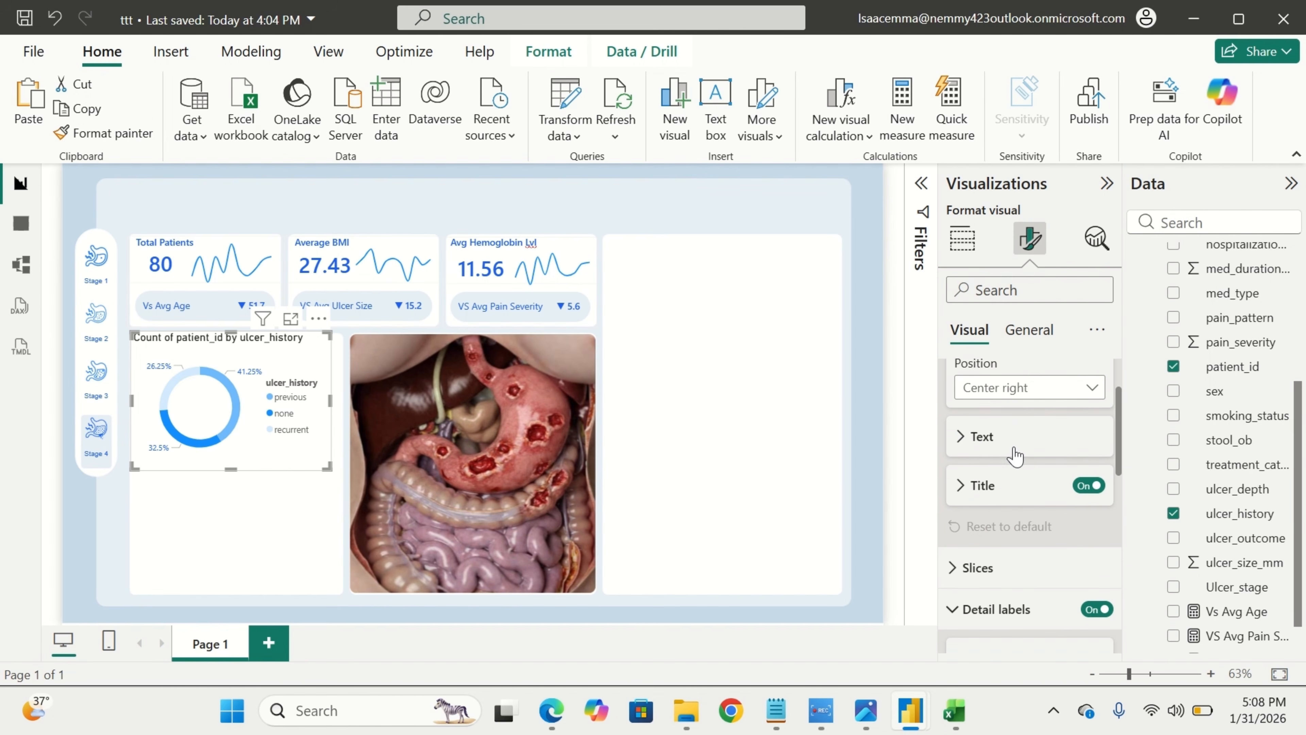
pyautogui.click(1016, 436)
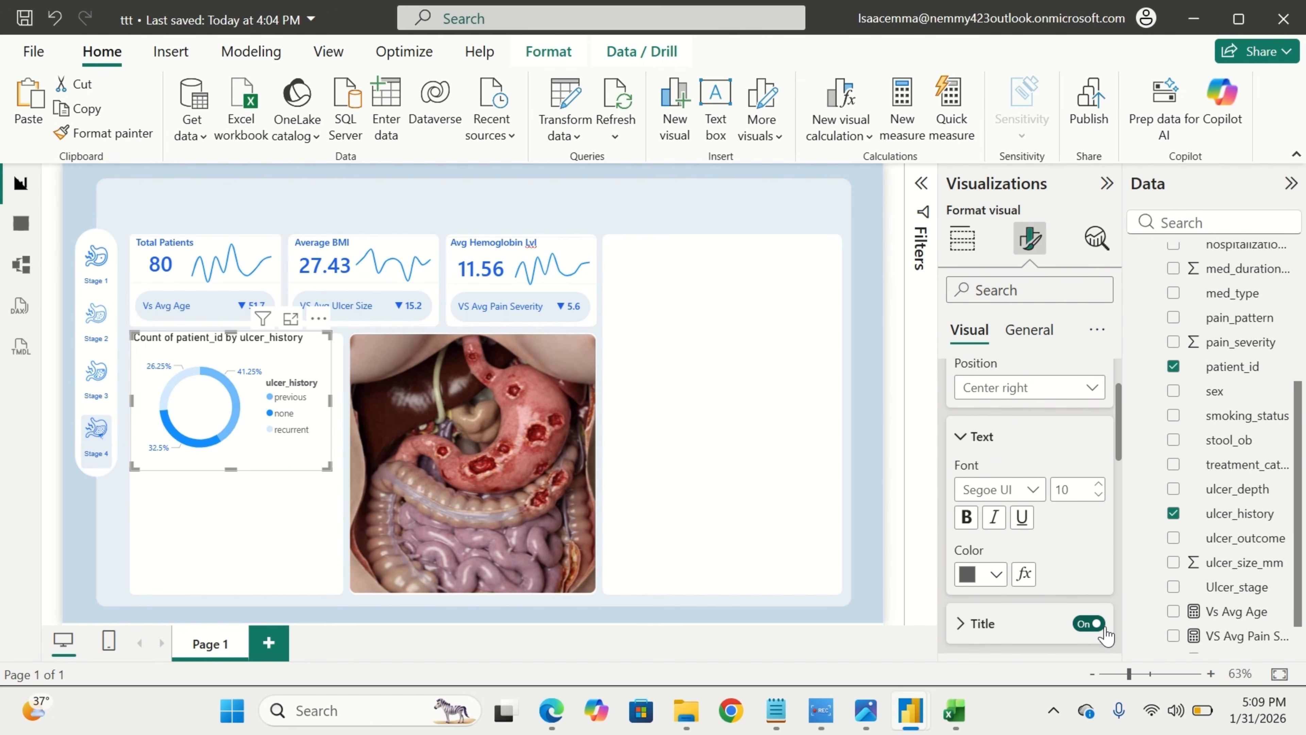
pyautogui.click(1091, 623)
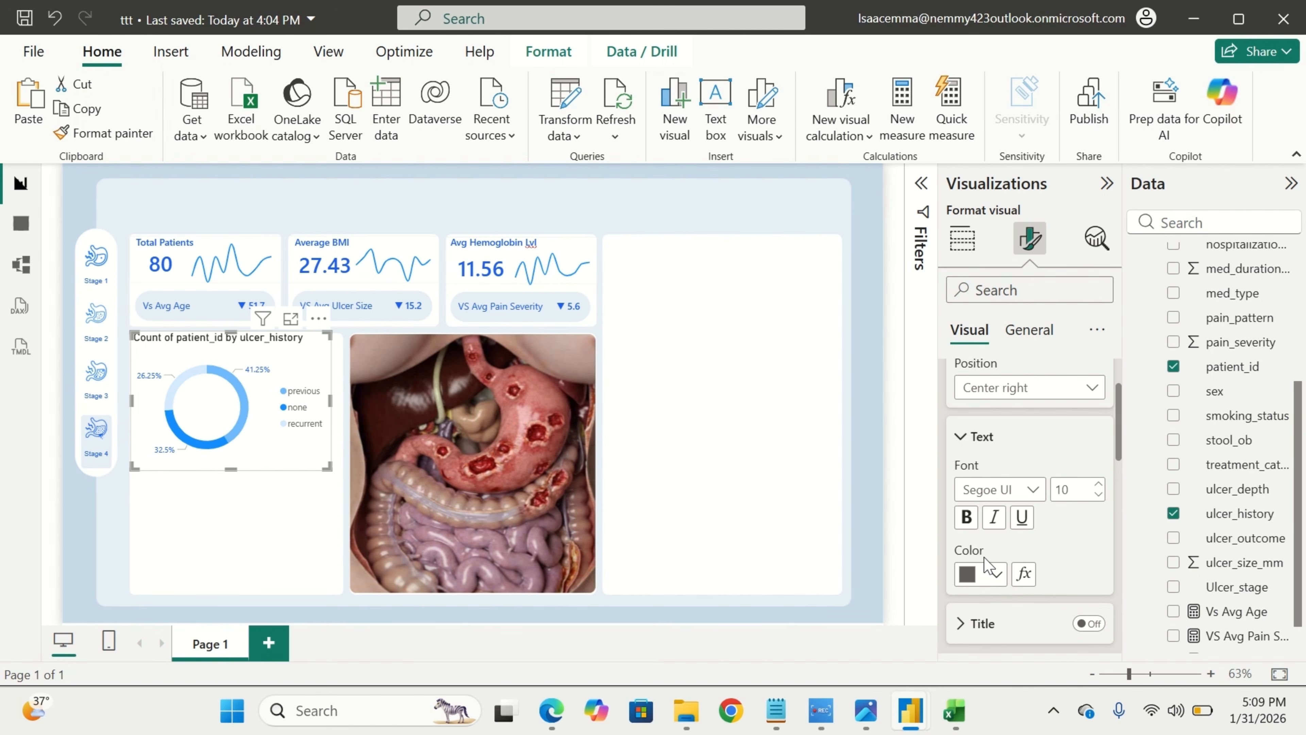
pyautogui.click(995, 572)
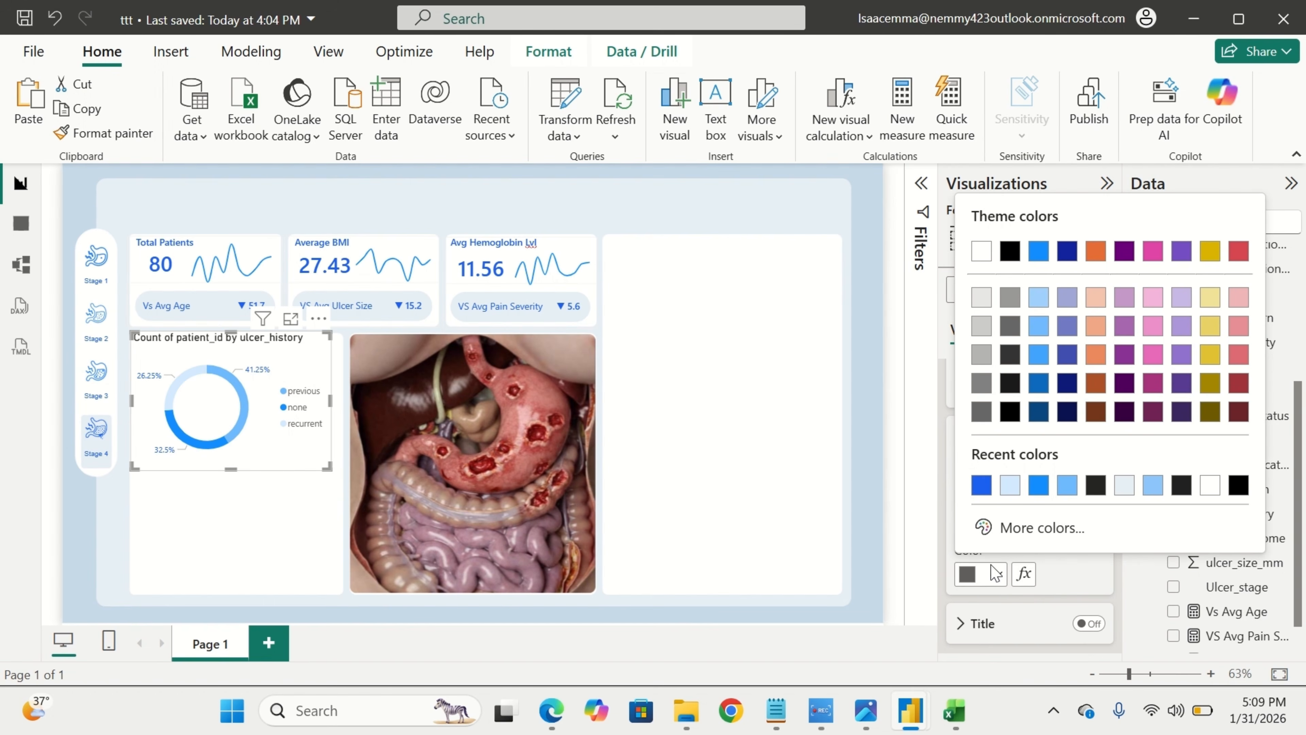
pyautogui.click(981, 485)
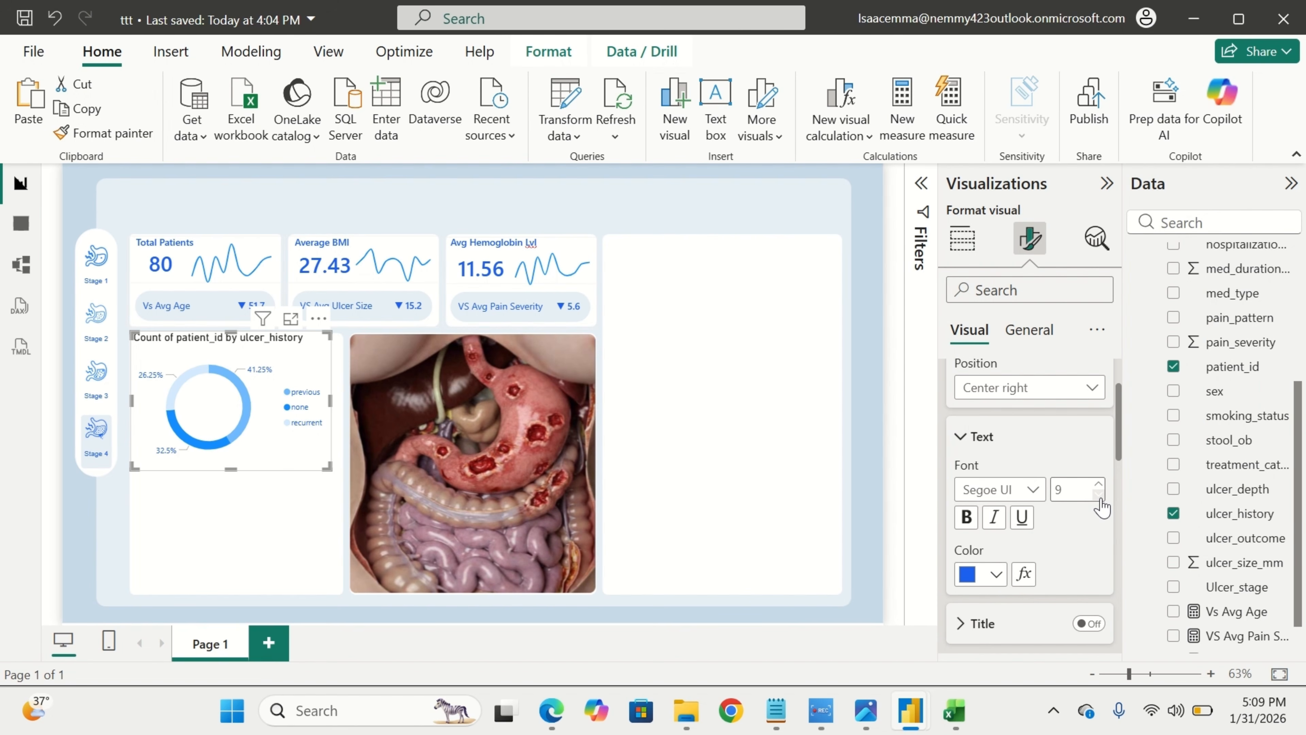
# Turn off the donut chart's title and its background.
pyautogui.click(1031, 330)
pyautogui.click(1096, 423)
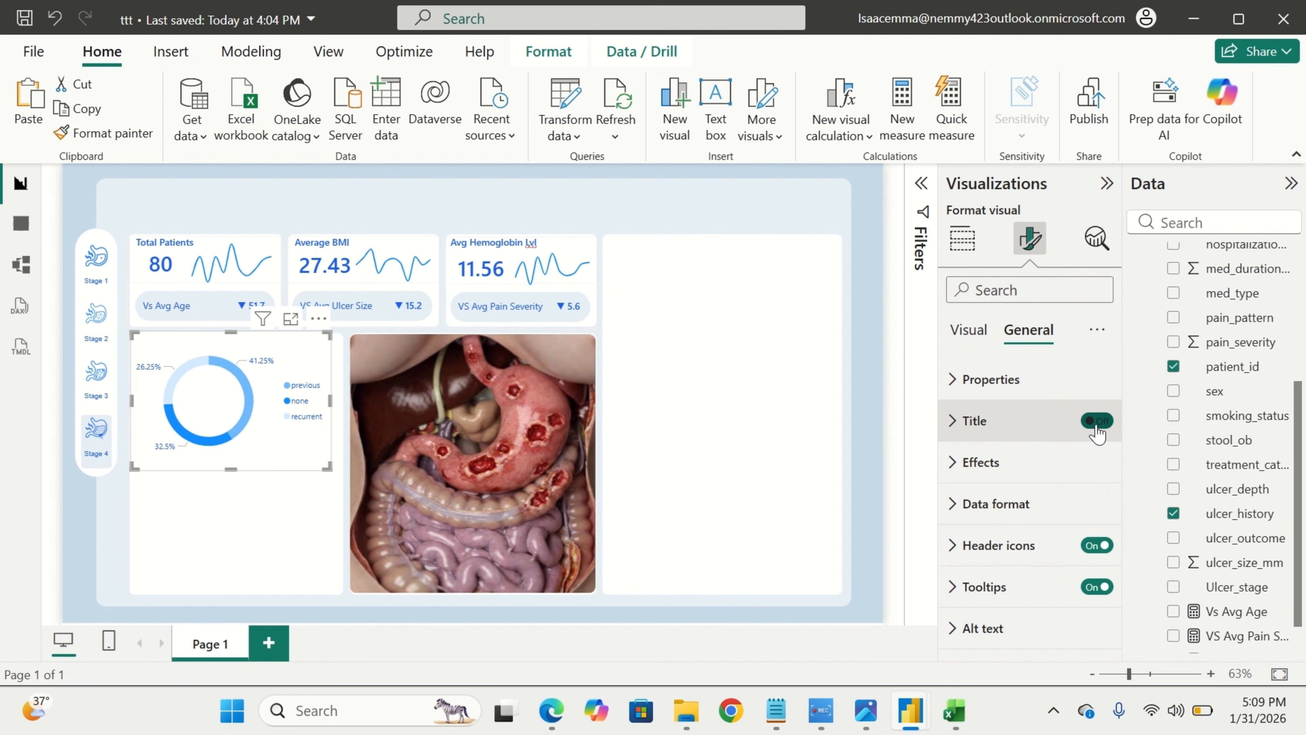
pyautogui.click(1054, 463)
pyautogui.click(1089, 512)
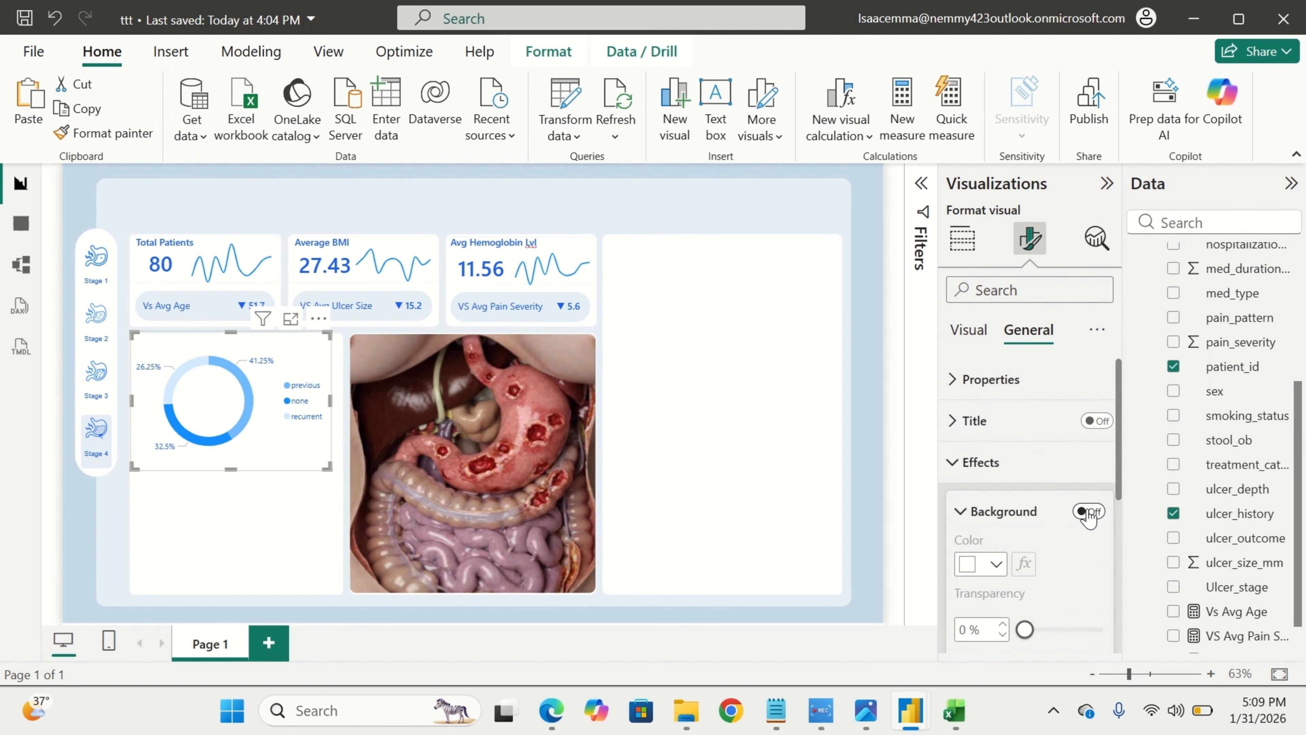
pyautogui.click(980, 419)
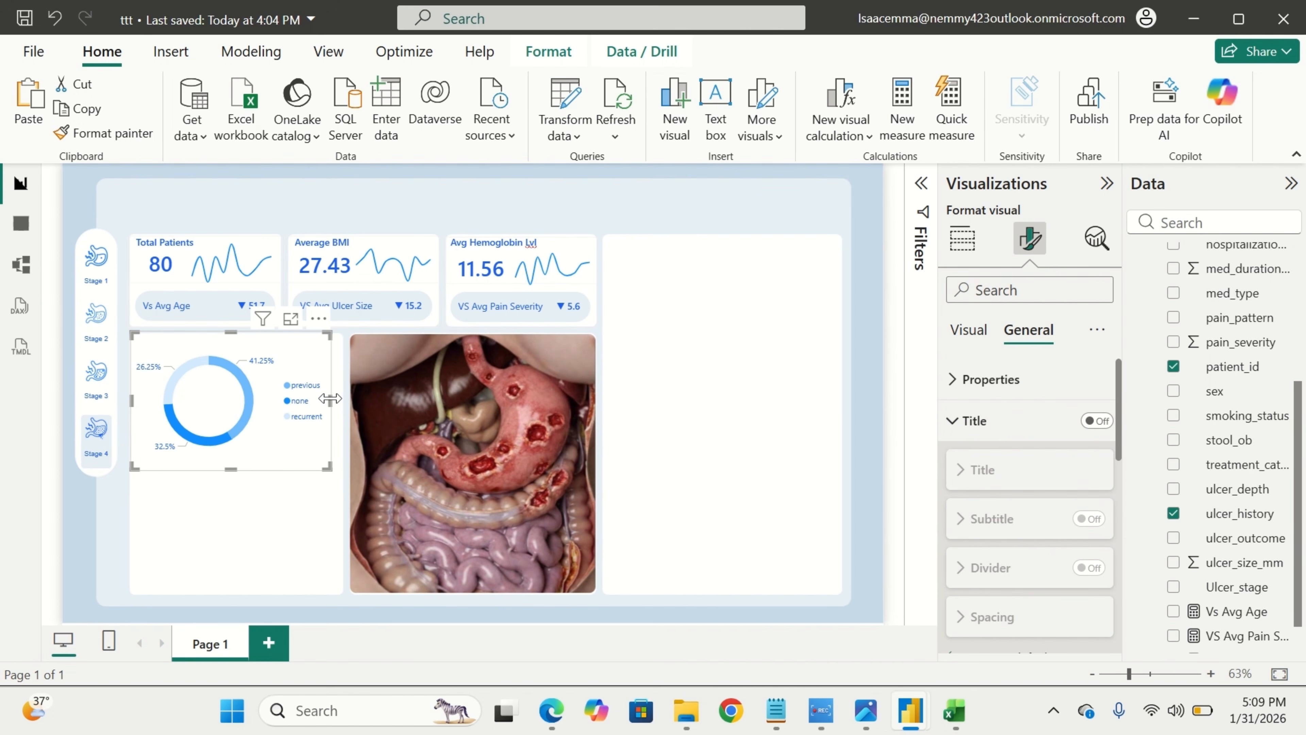
# Widen the donut chart slightly so it spans the full width of its white panel.
pyautogui.moveTo(330, 398); pyautogui.dragTo(339, 413)
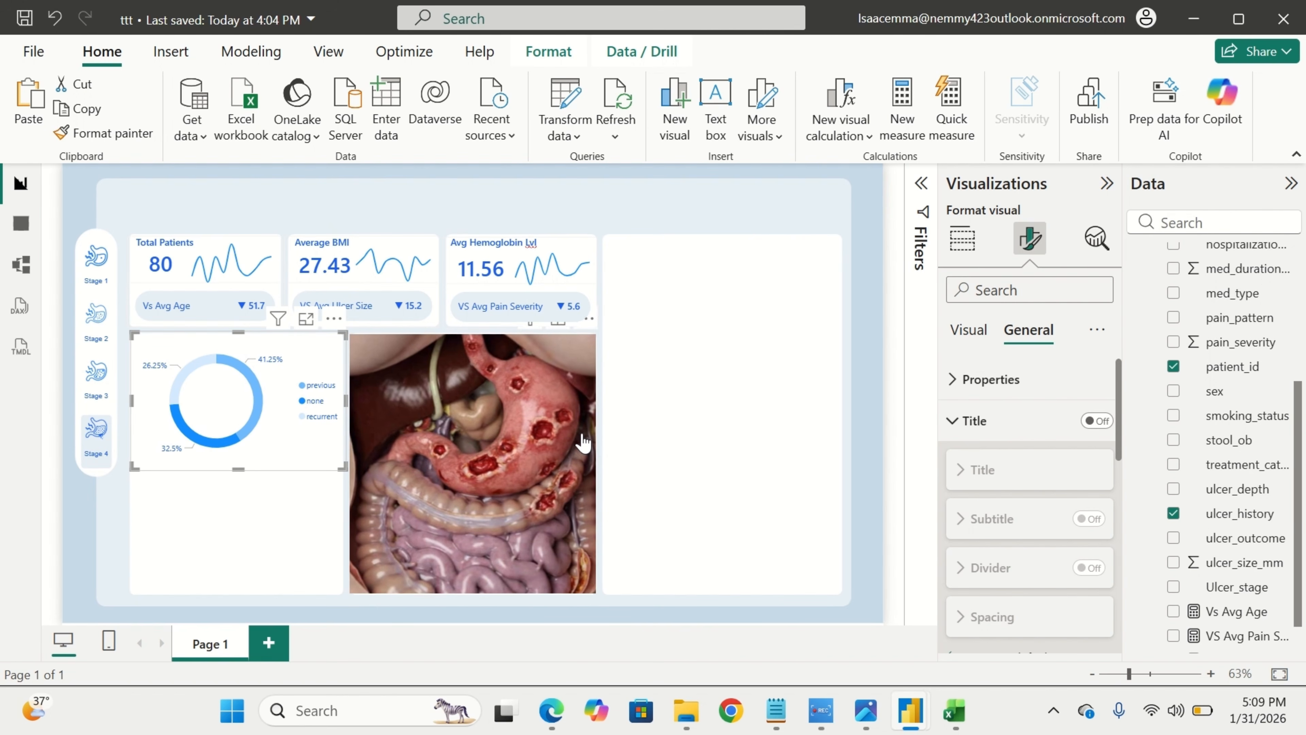
pyautogui.click(629, 447)
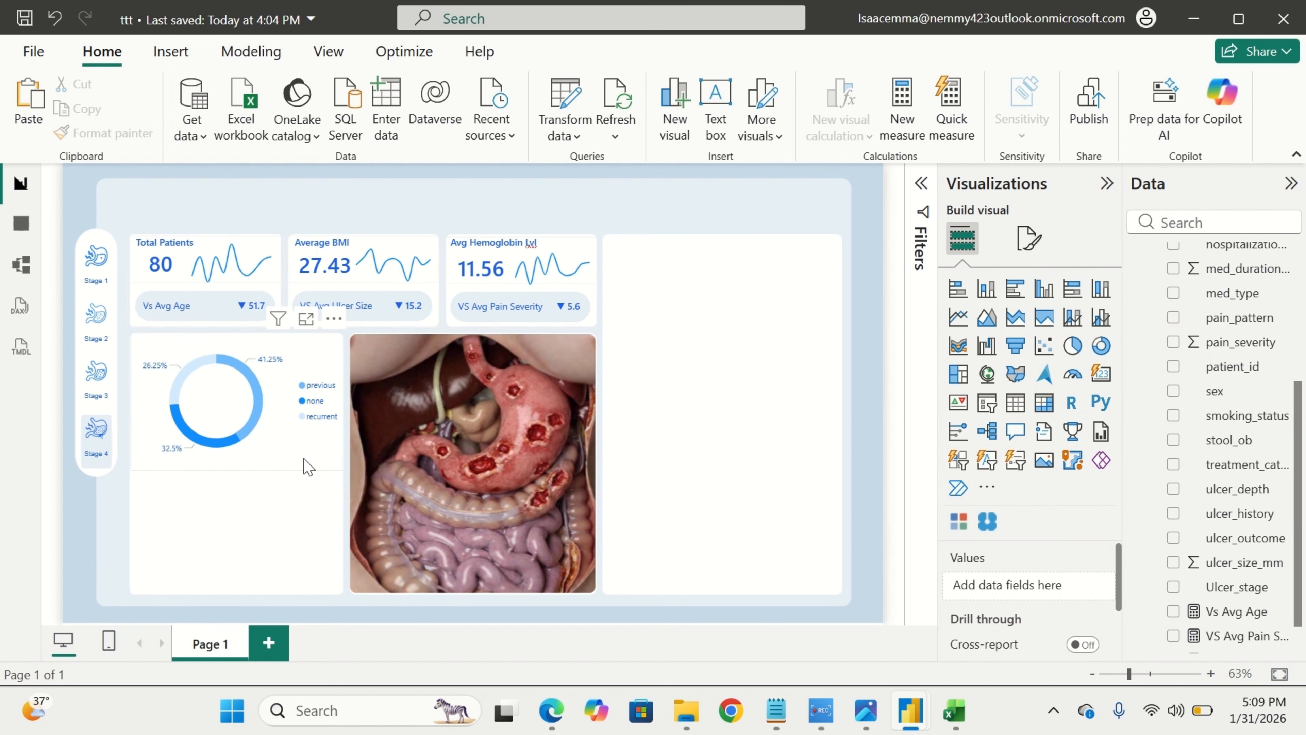
pyautogui.click(308, 467)
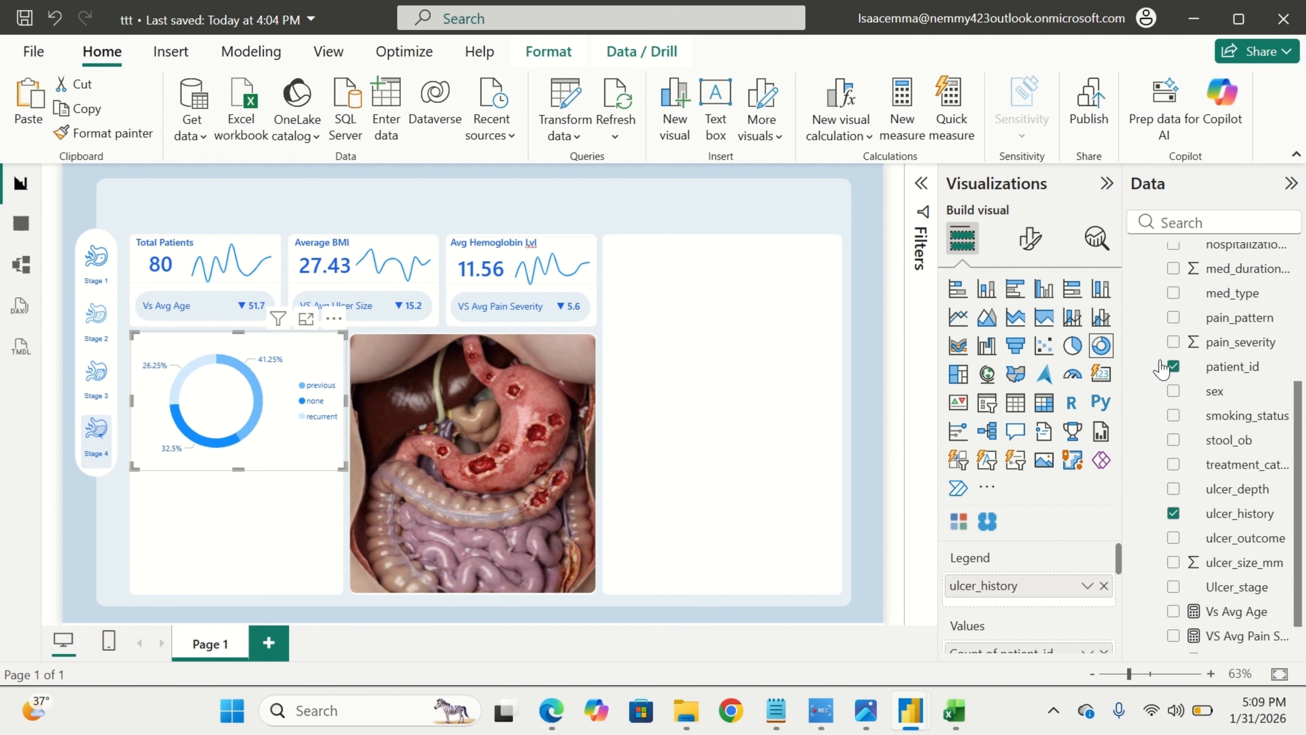
# Insert a text box reading "Ulcer History Distribution" as the donut chart's heading, checking the Ulcer PB report for reference.
pyautogui.click(716, 105)
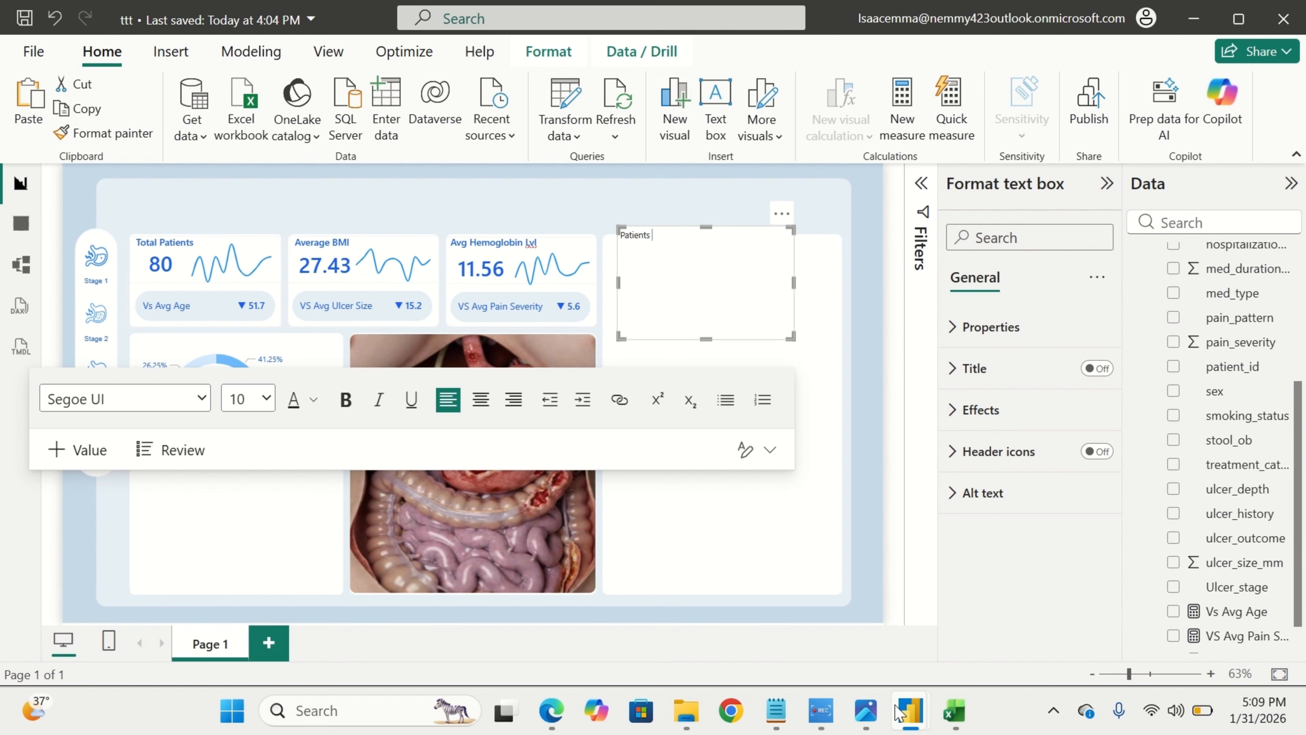
pyautogui.moveTo(900, 709)
pyautogui.moveTo(811, 665)
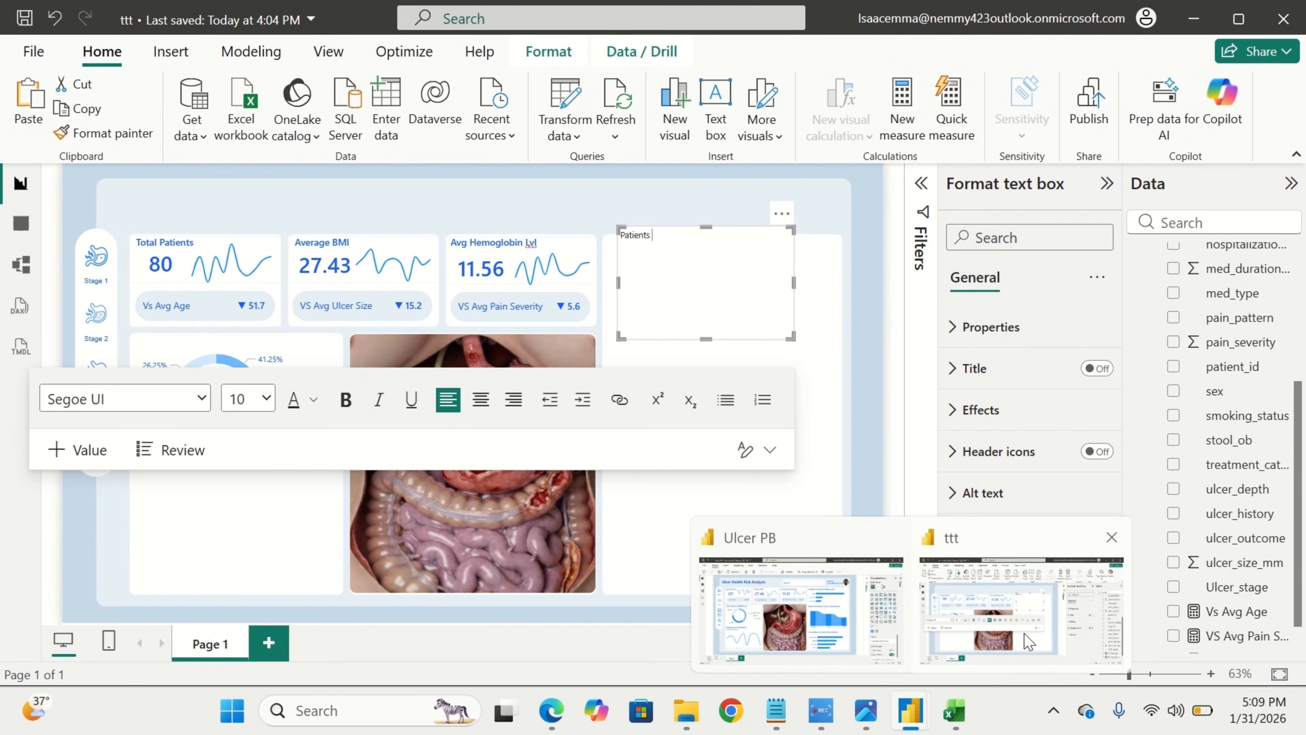
pyautogui.click(1025, 638)
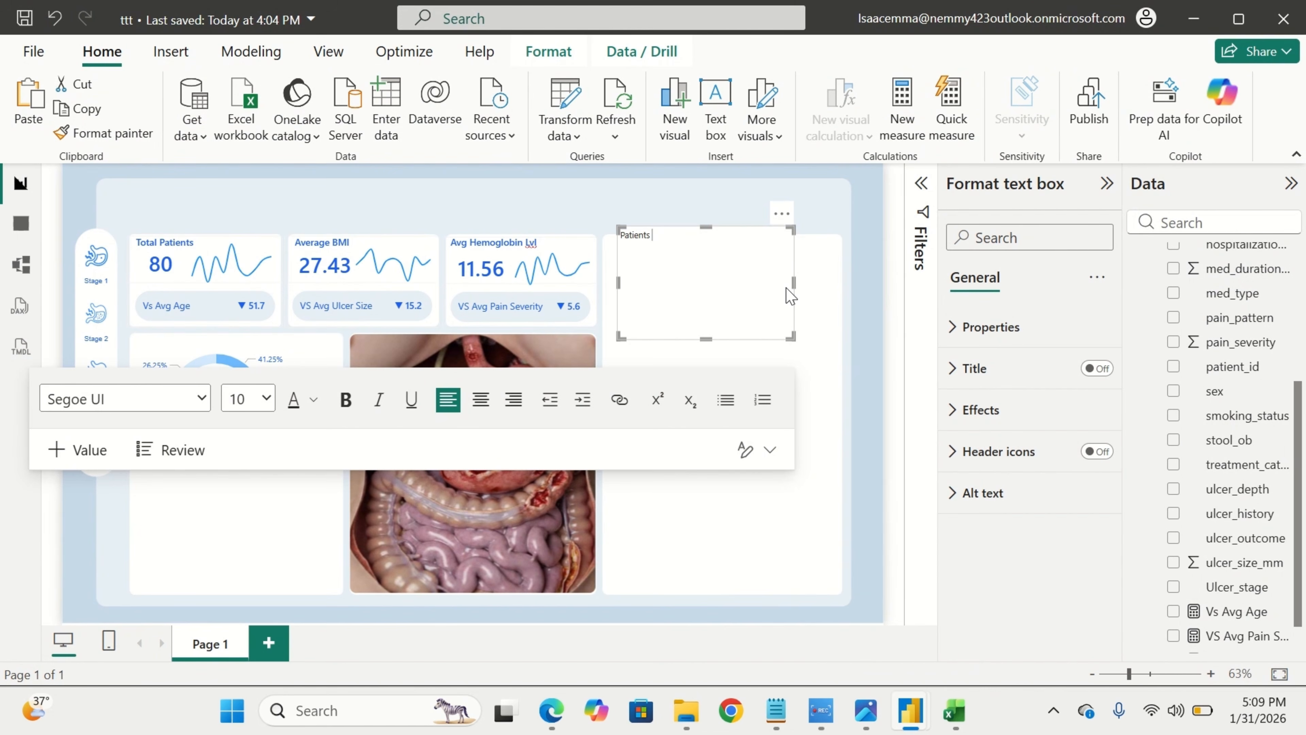
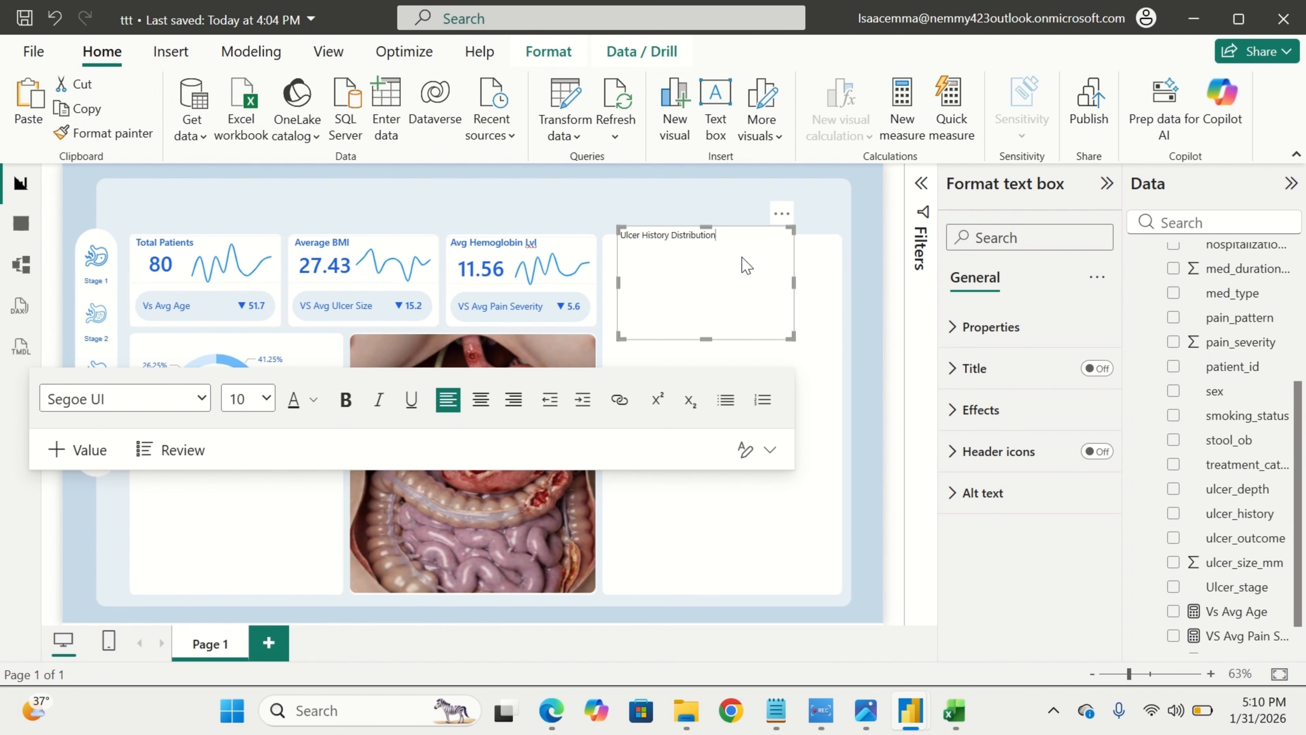
# Format the Ulcer History Distribution heading in the recently used bright blue, Segoe UI Semibold, size 11.
pyautogui.moveTo(726, 234); pyautogui.dragTo(620, 251)
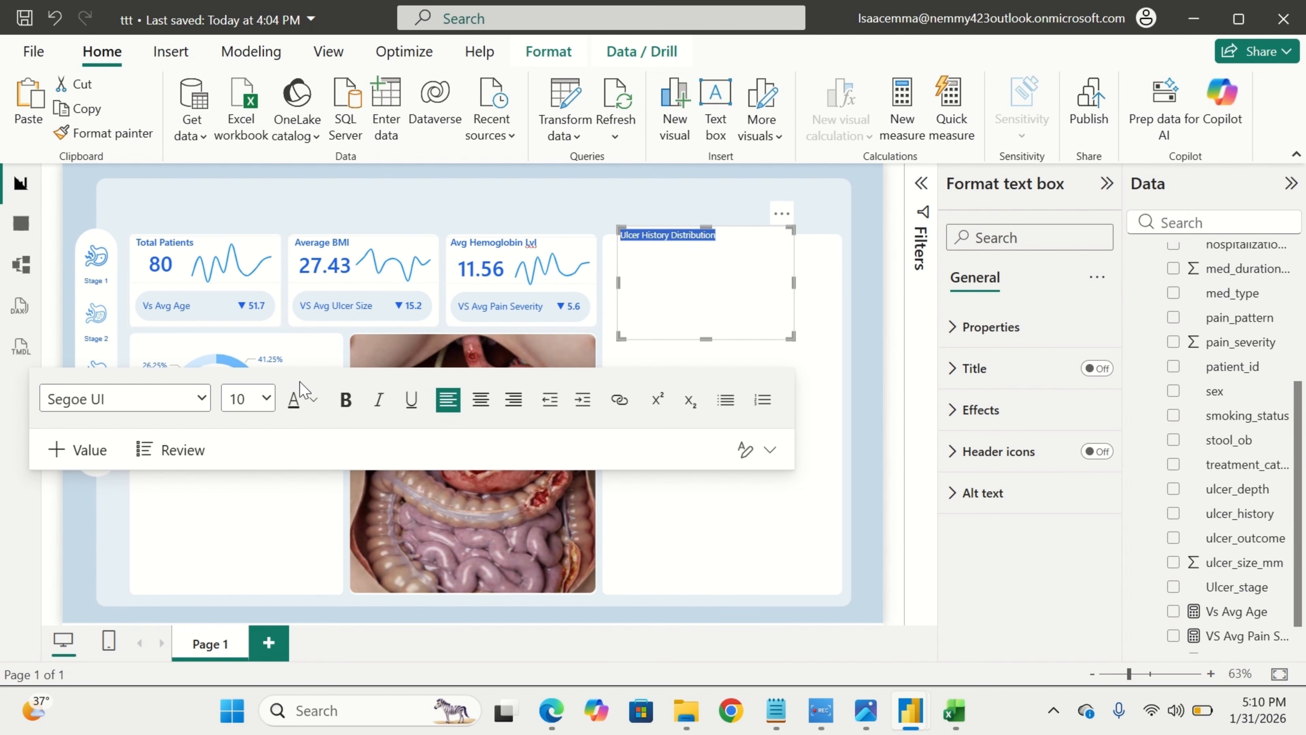
pyautogui.click(315, 404)
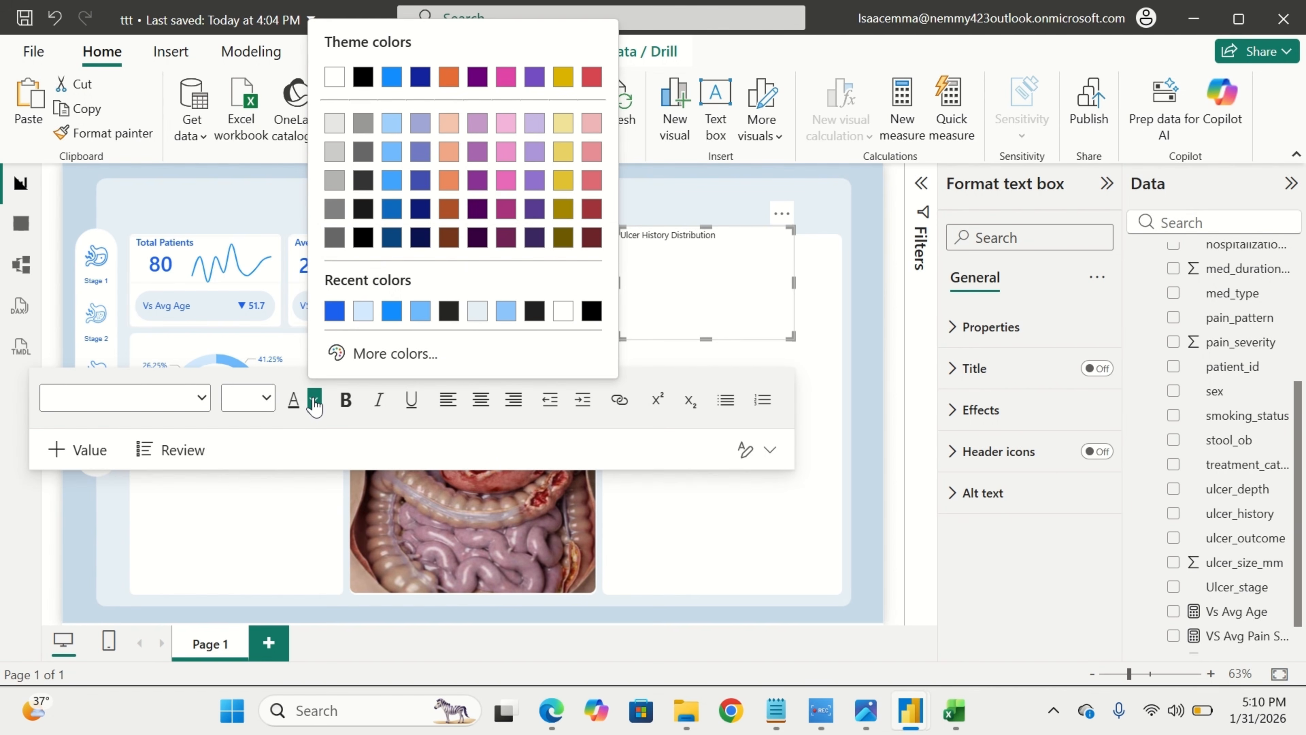
pyautogui.click(335, 310)
pyautogui.click(155, 397)
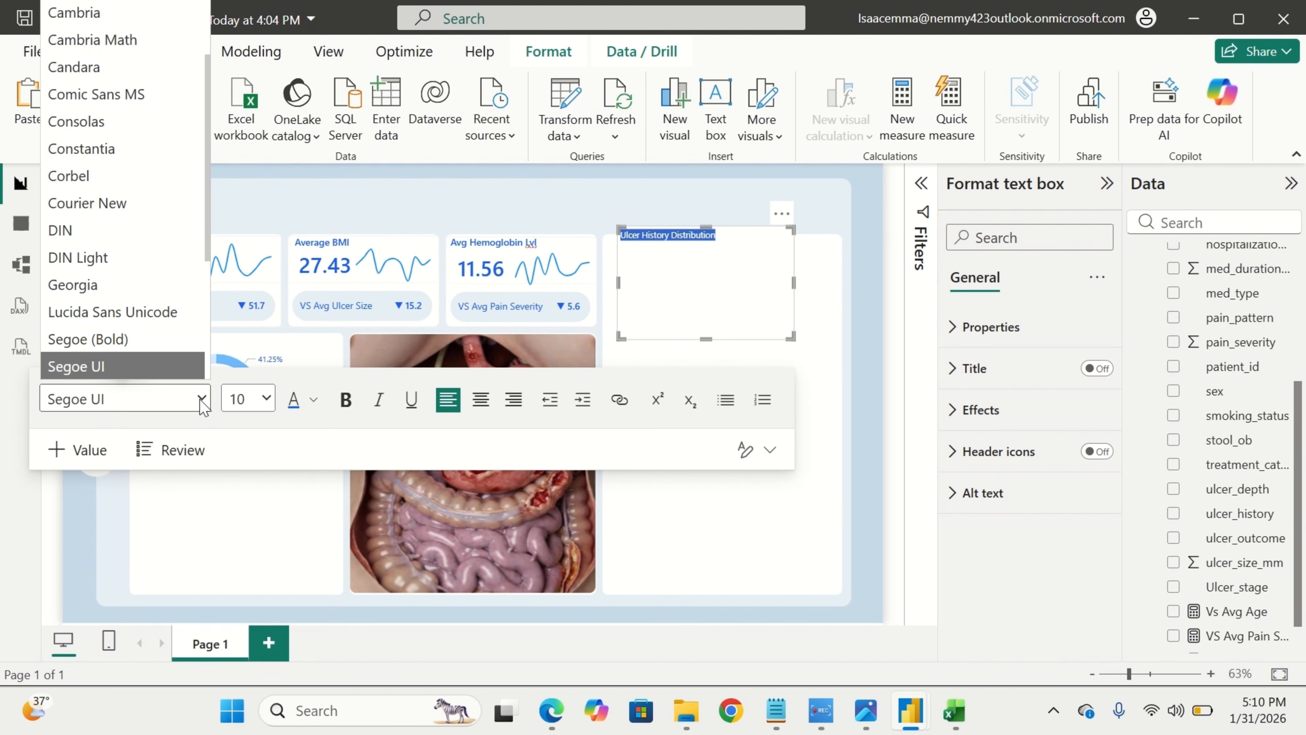
pyautogui.scroll(-2, 155, 296)
pyautogui.click(156, 312)
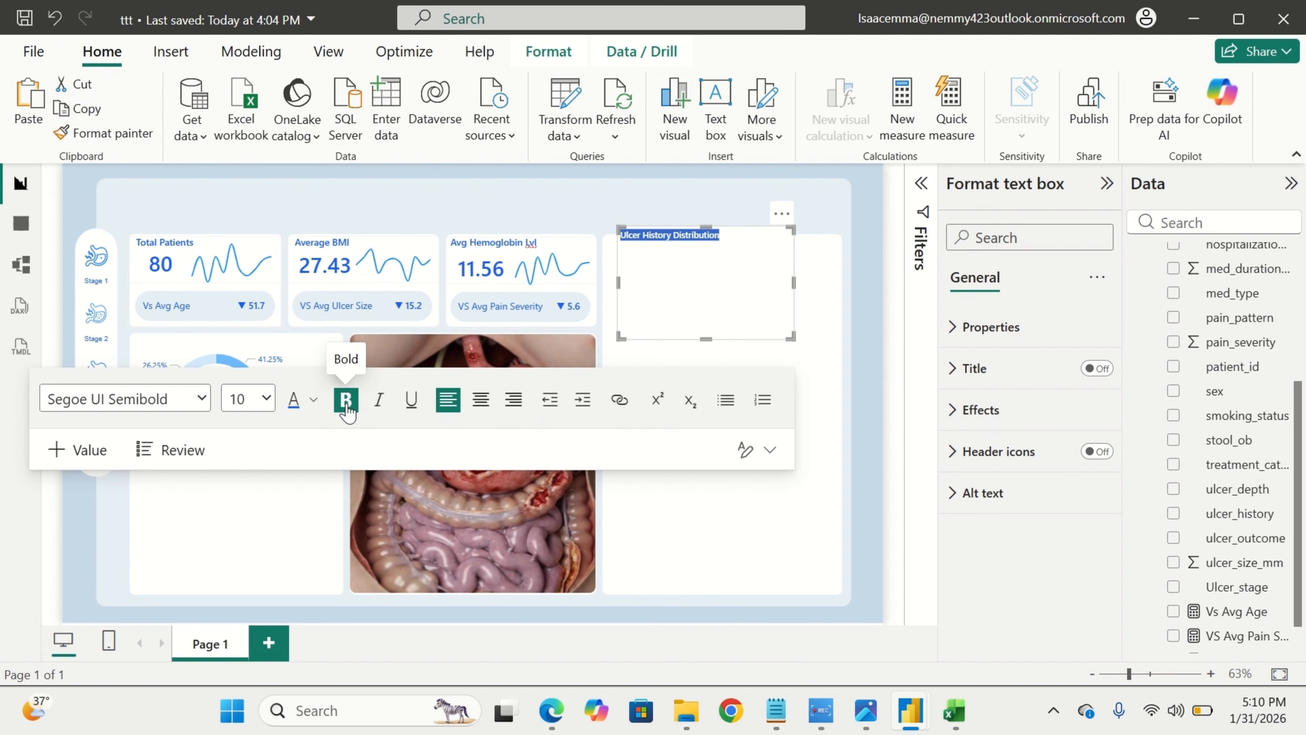
pyautogui.click(266, 397)
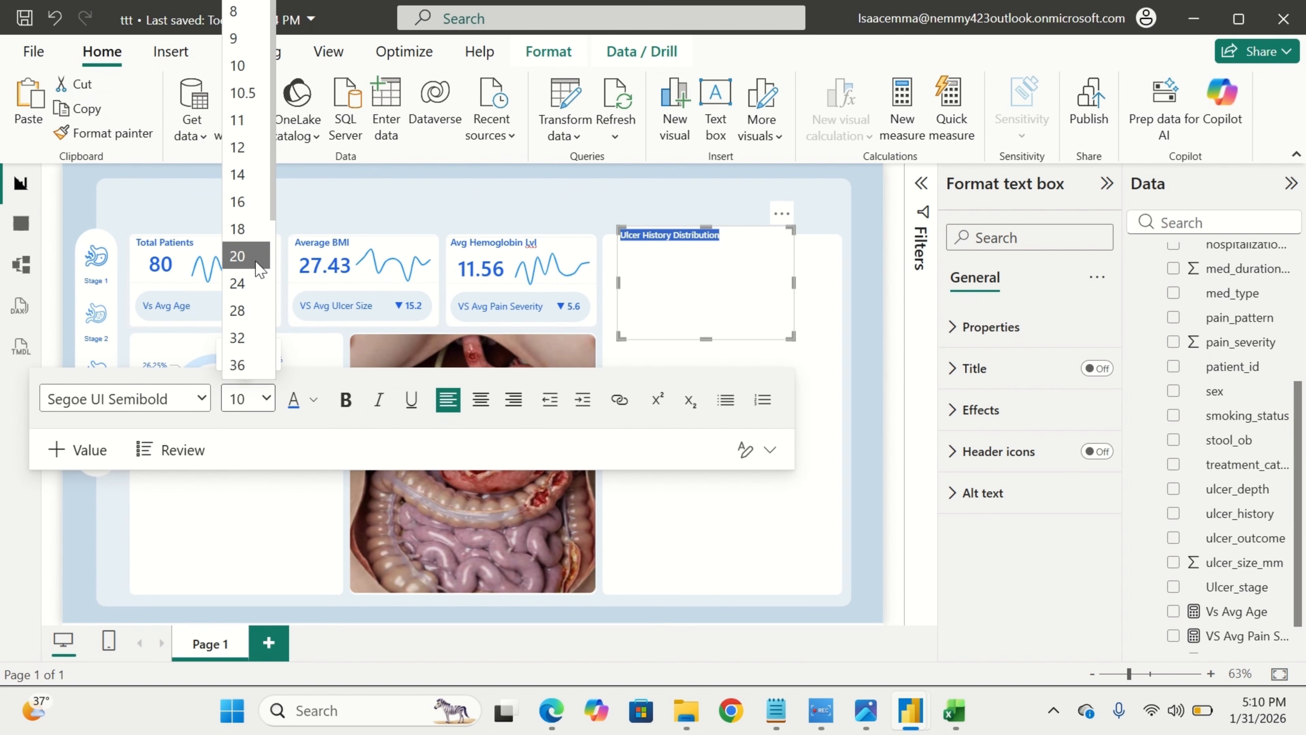
pyautogui.click(250, 129)
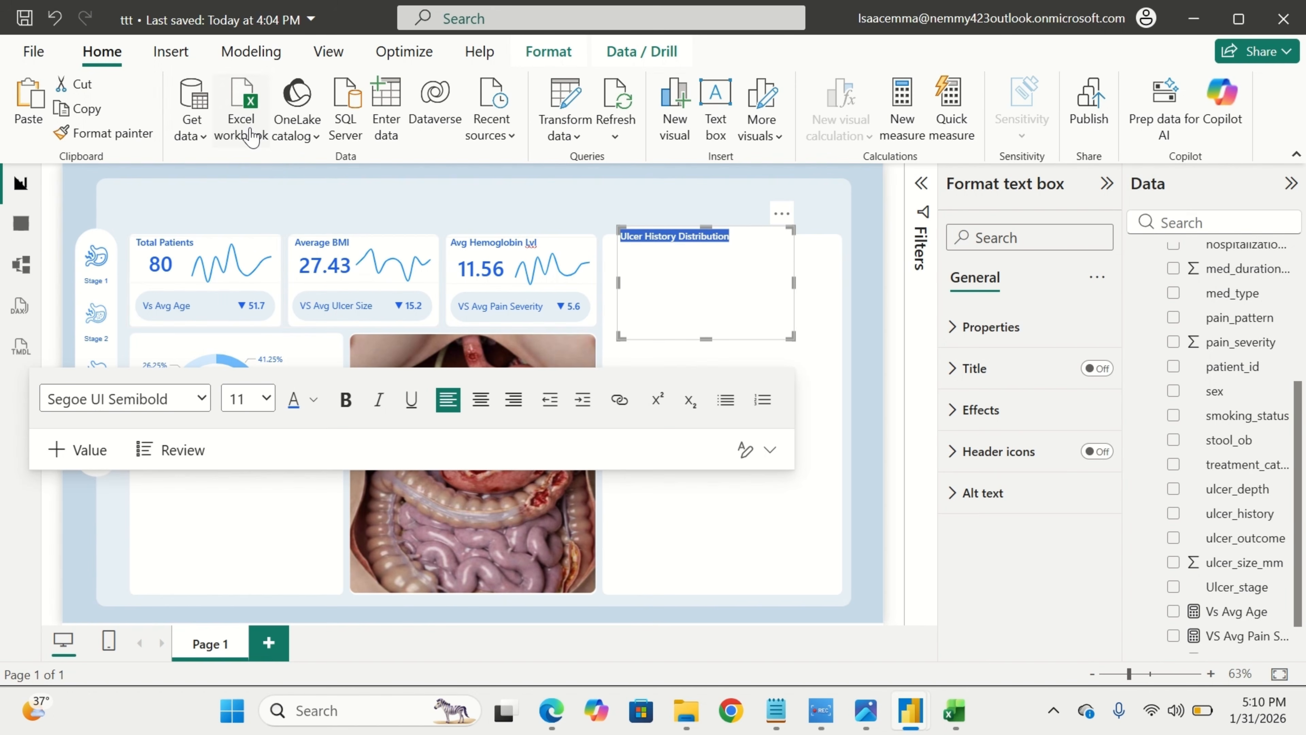
# Turn off the heading text box's background, shrink the box and place it at the upper edge of the donut chart's panel.
pyautogui.click(1085, 412)
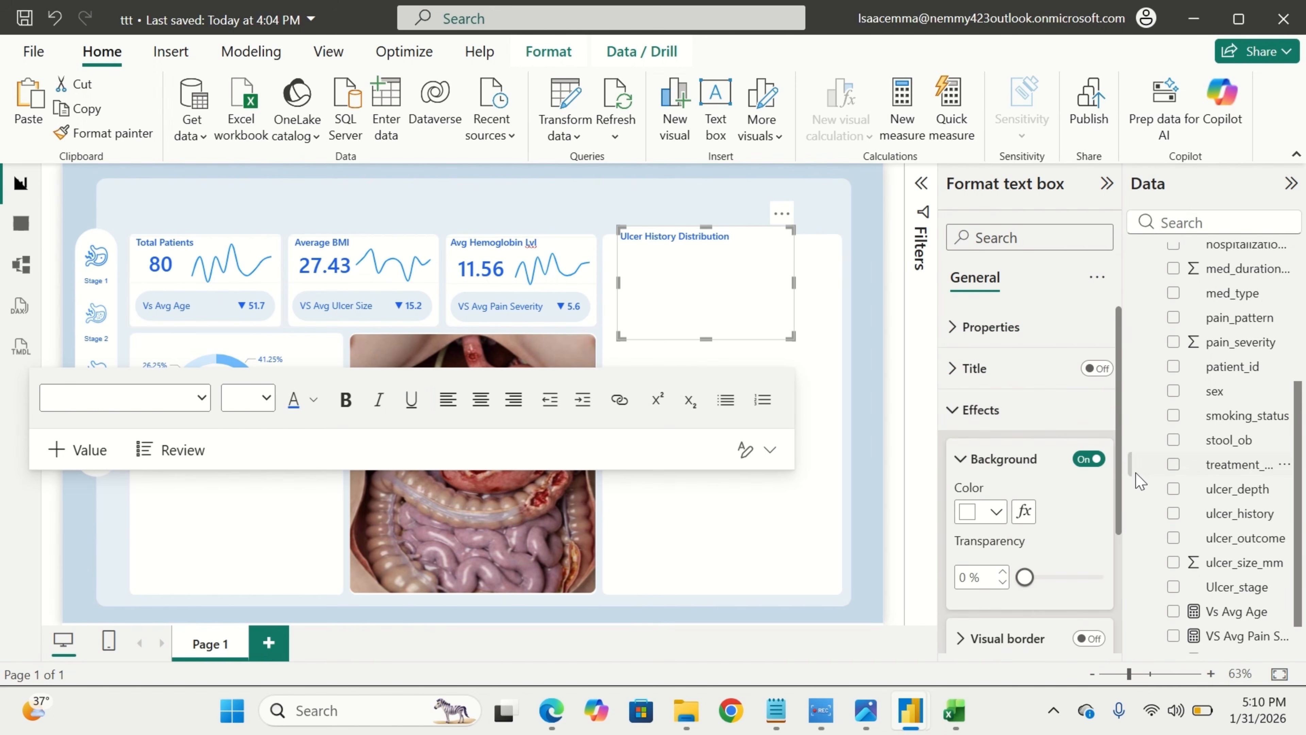
pyautogui.click(1090, 460)
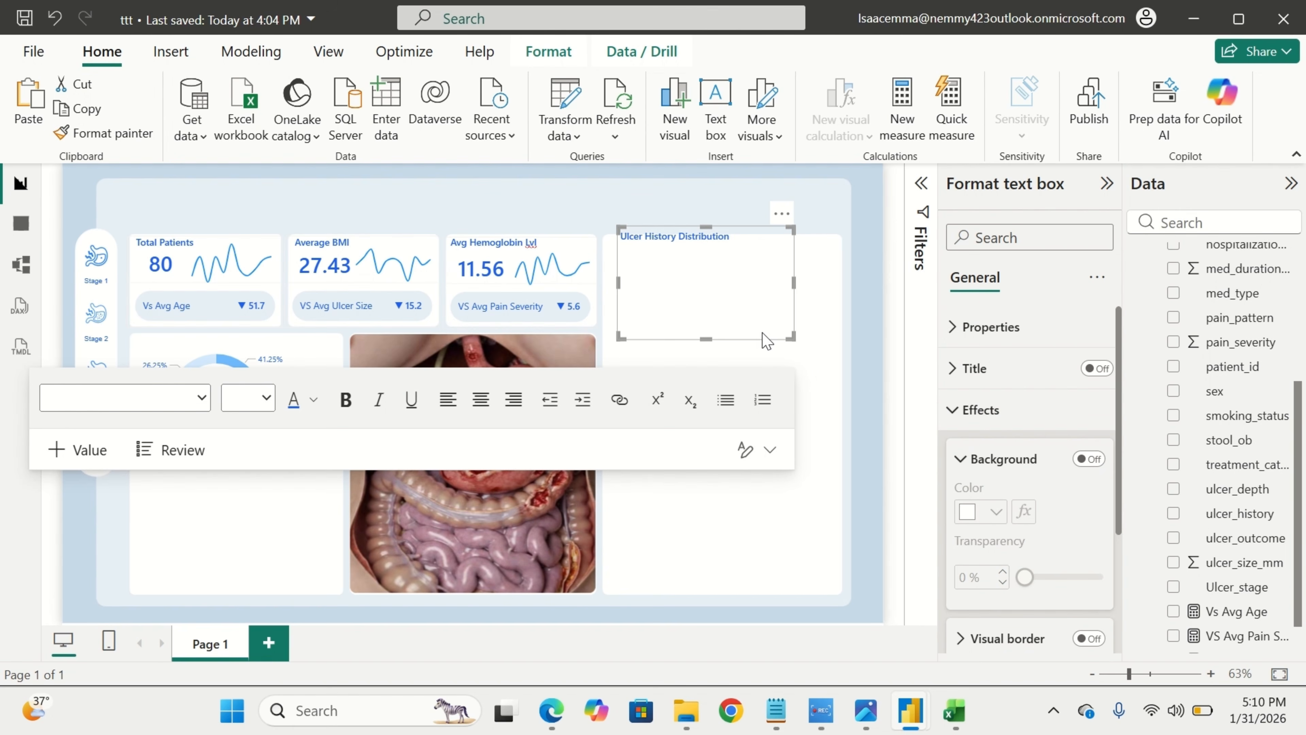
pyautogui.moveTo(792, 340); pyautogui.dragTo(283, 376)
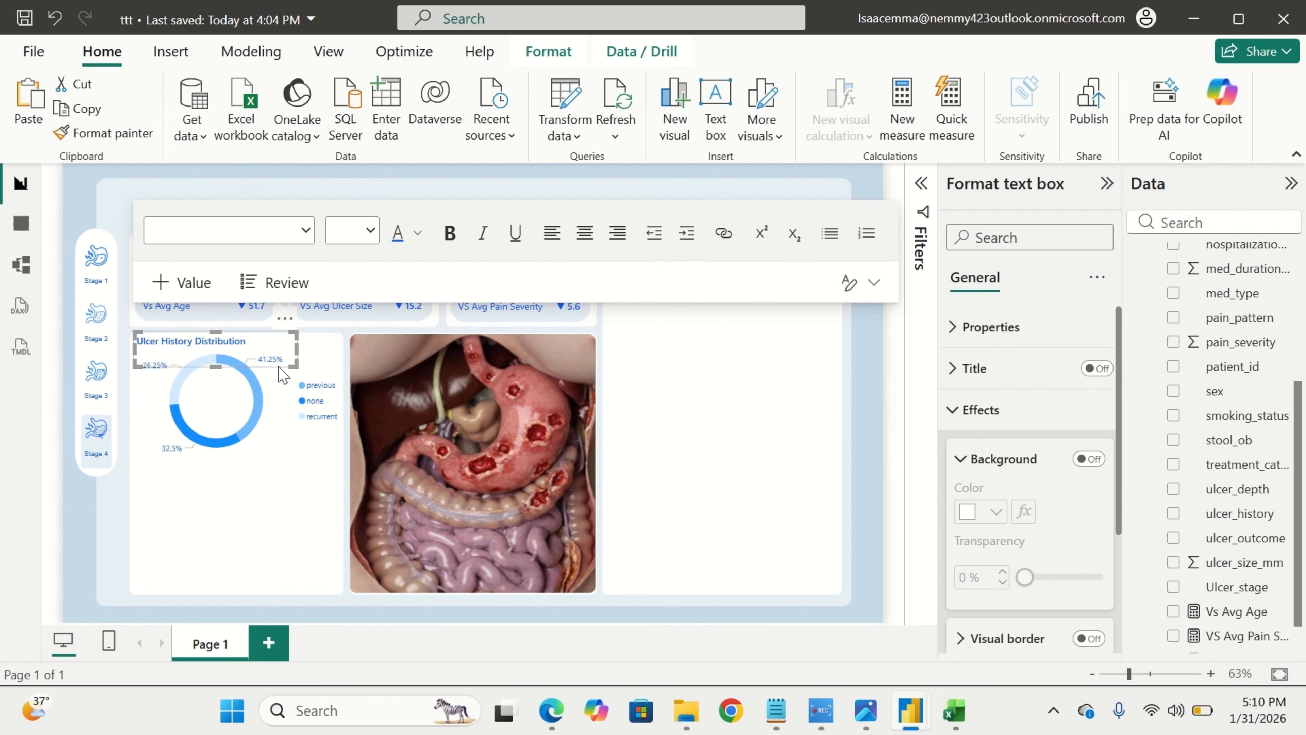
pyautogui.click(281, 535)
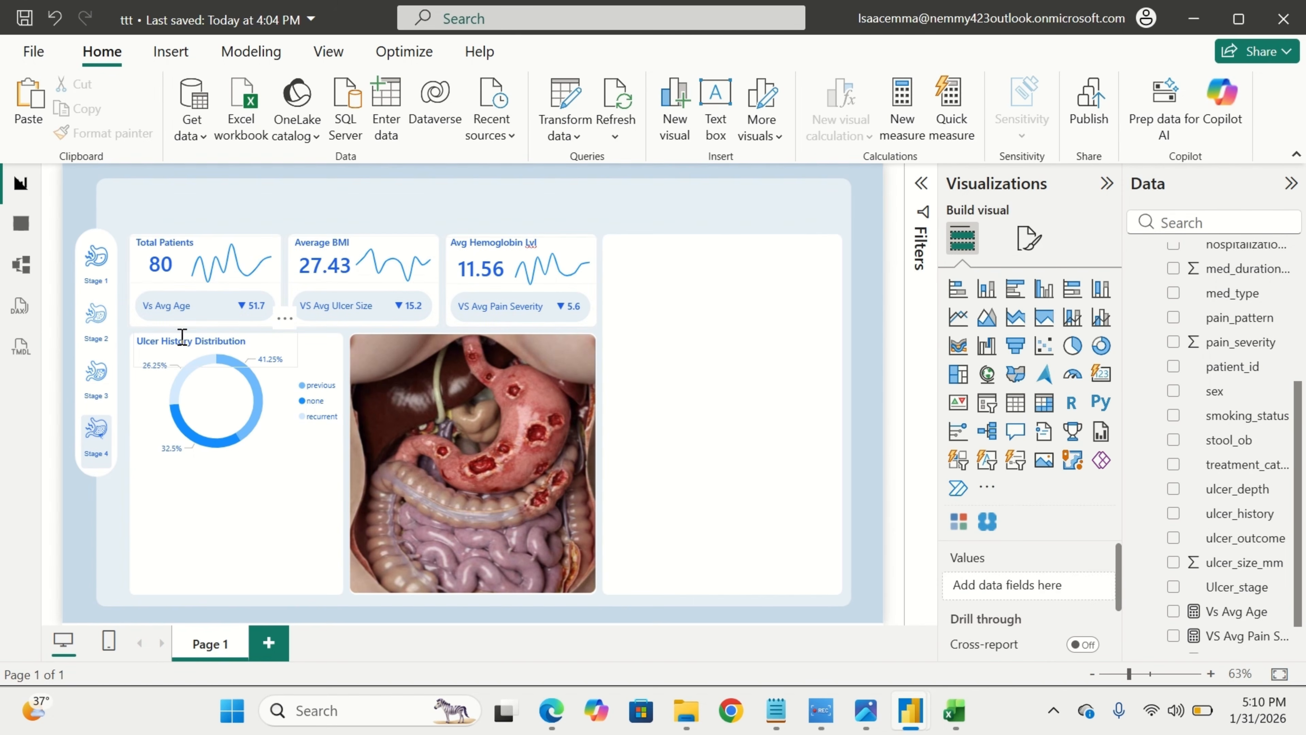
# Increase the font size of the Ulcer History Distribution heading slightly.
pyautogui.moveTo(254, 346); pyautogui.dragTo(136, 342)
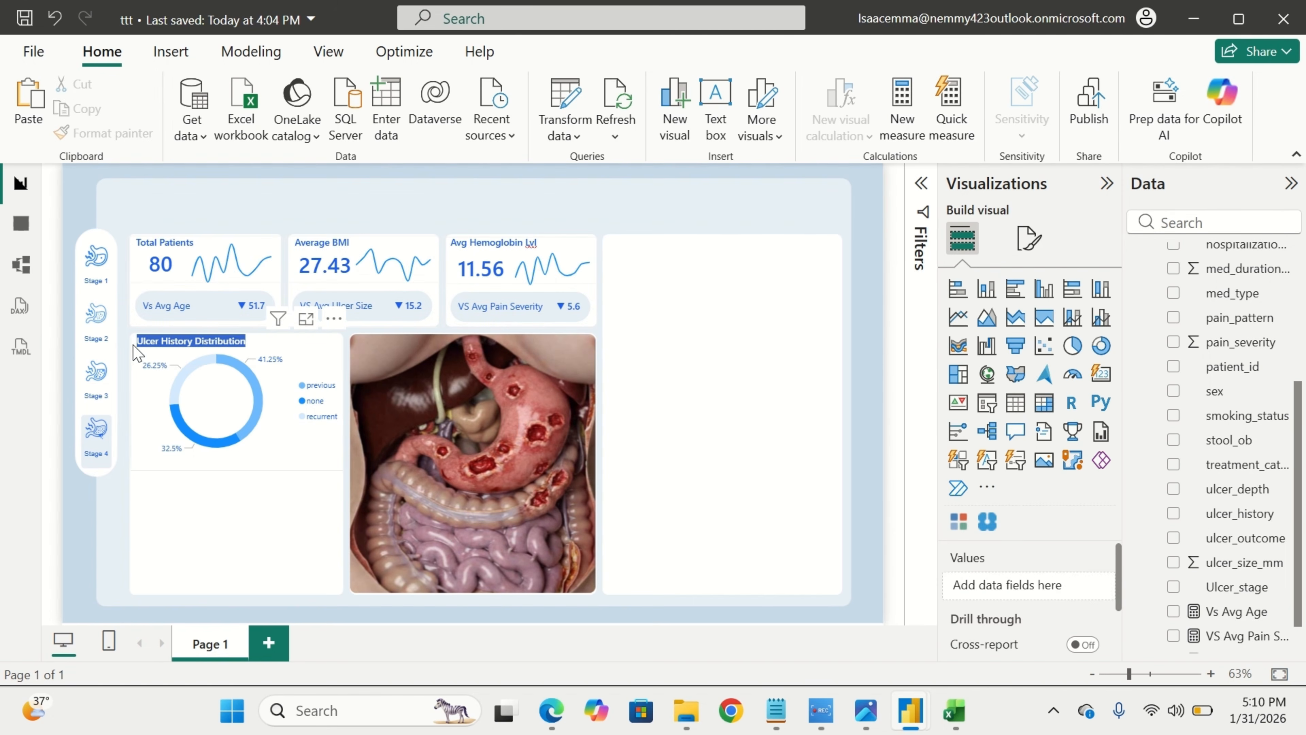
pyautogui.click(183, 350)
pyautogui.moveTo(272, 340); pyautogui.dragTo(121, 333)
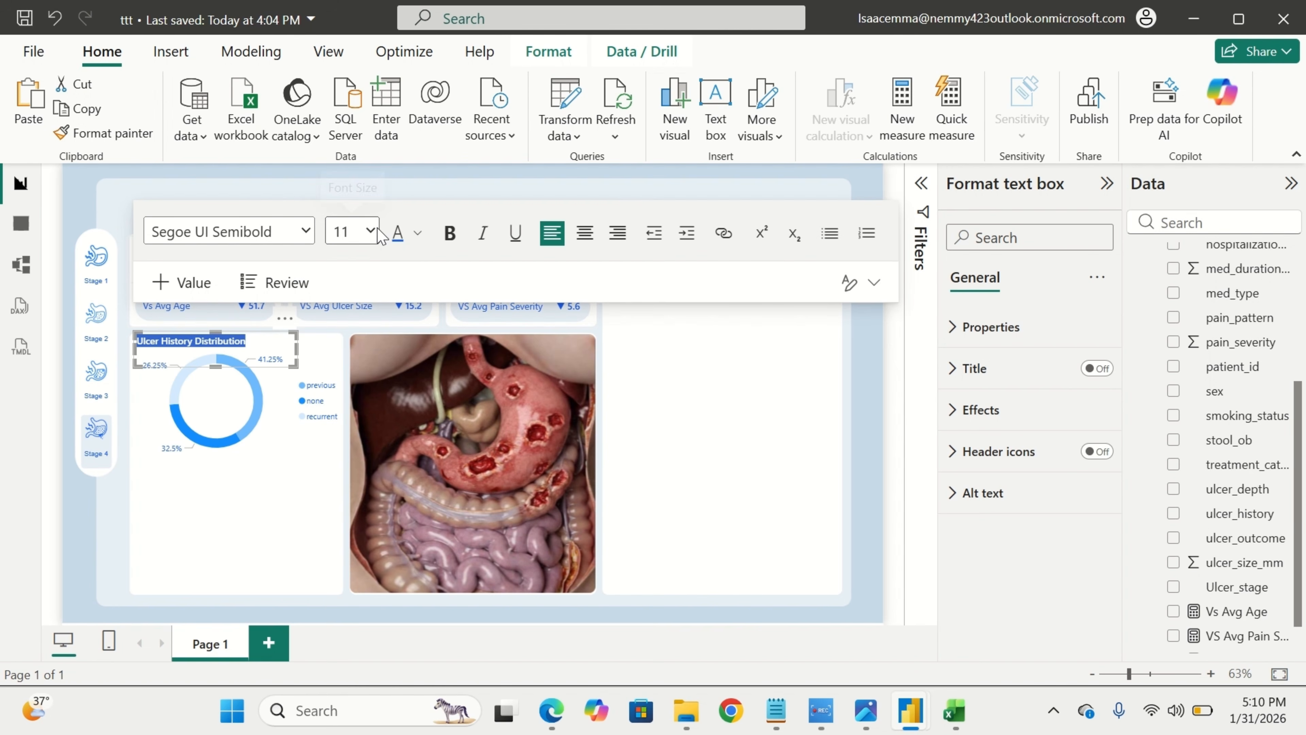
pyautogui.click(359, 233)
pyautogui.click(356, 405)
pyautogui.click(286, 410)
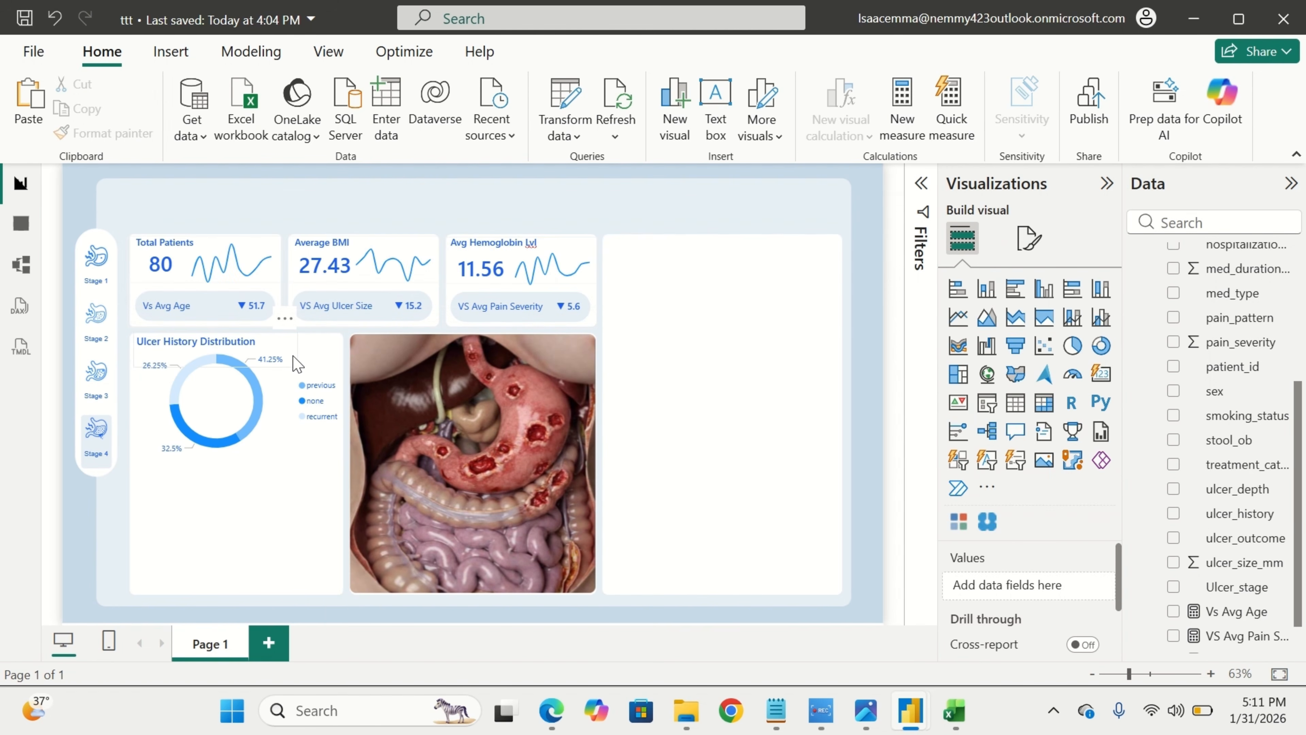
# Shift the donut chart slightly down below its heading and shorten it from its lower edge.
pyautogui.click(282, 468)
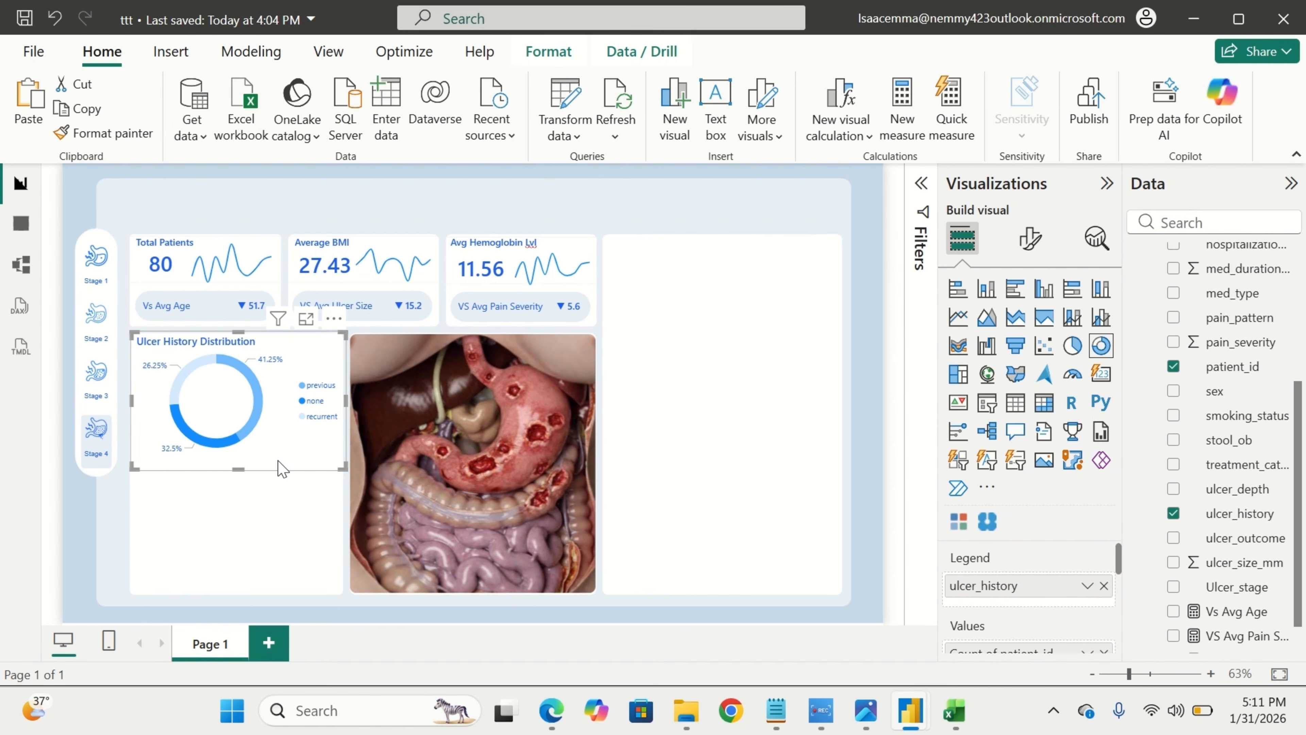
pyautogui.moveTo(278, 465); pyautogui.dragTo(278, 469)
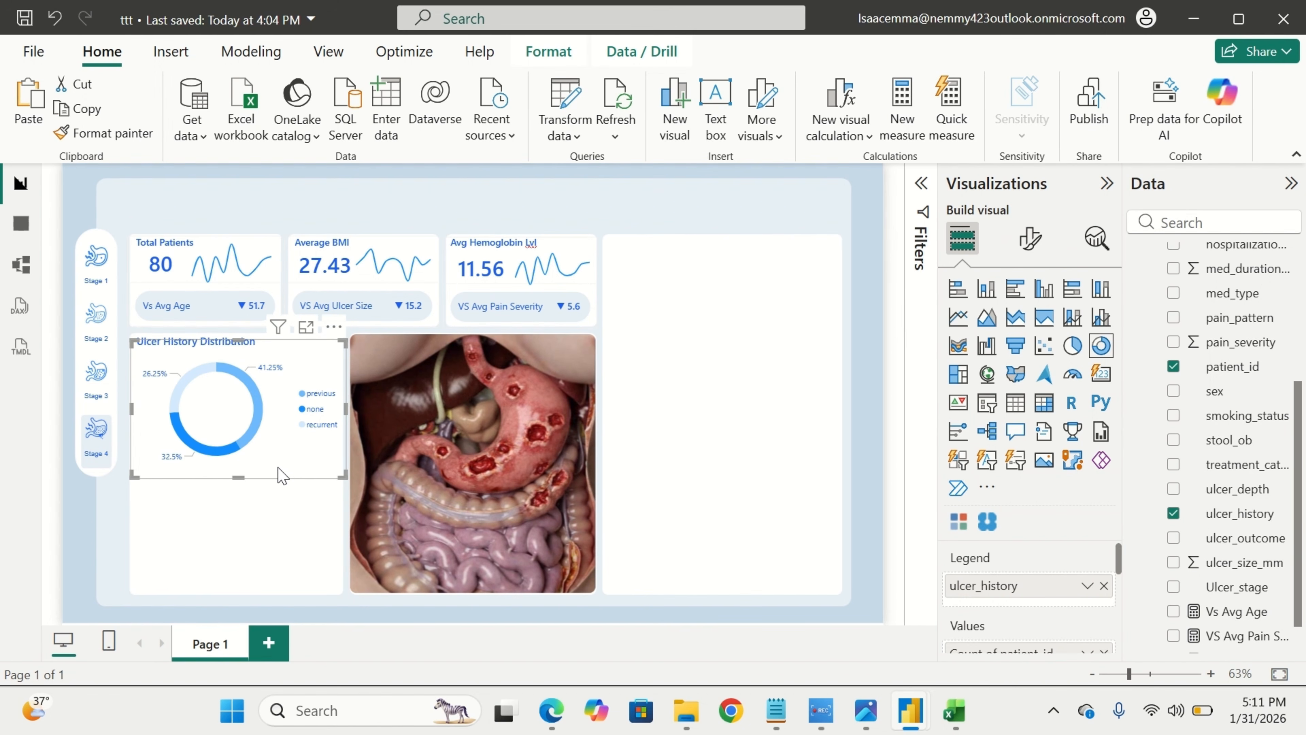
pyautogui.click(265, 528)
pyautogui.moveTo(240, 483); pyautogui.dragTo(253, 461)
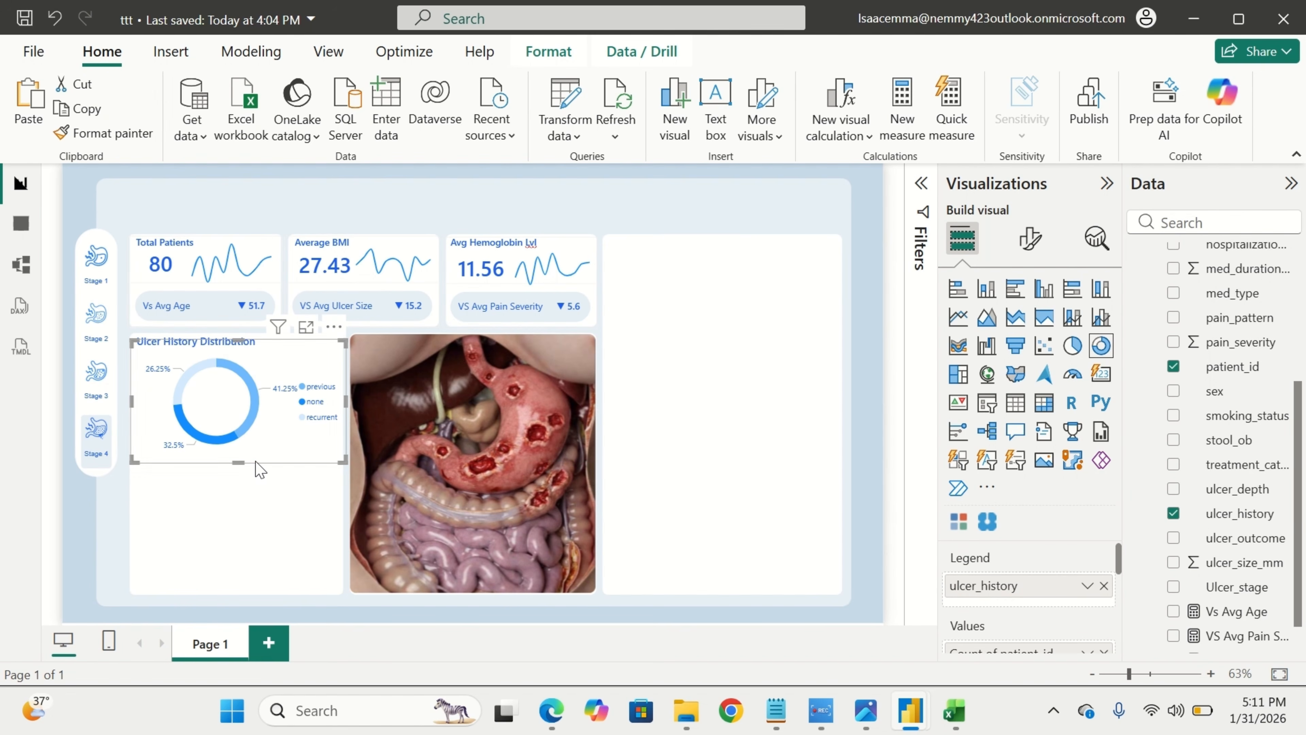
pyautogui.click(257, 515)
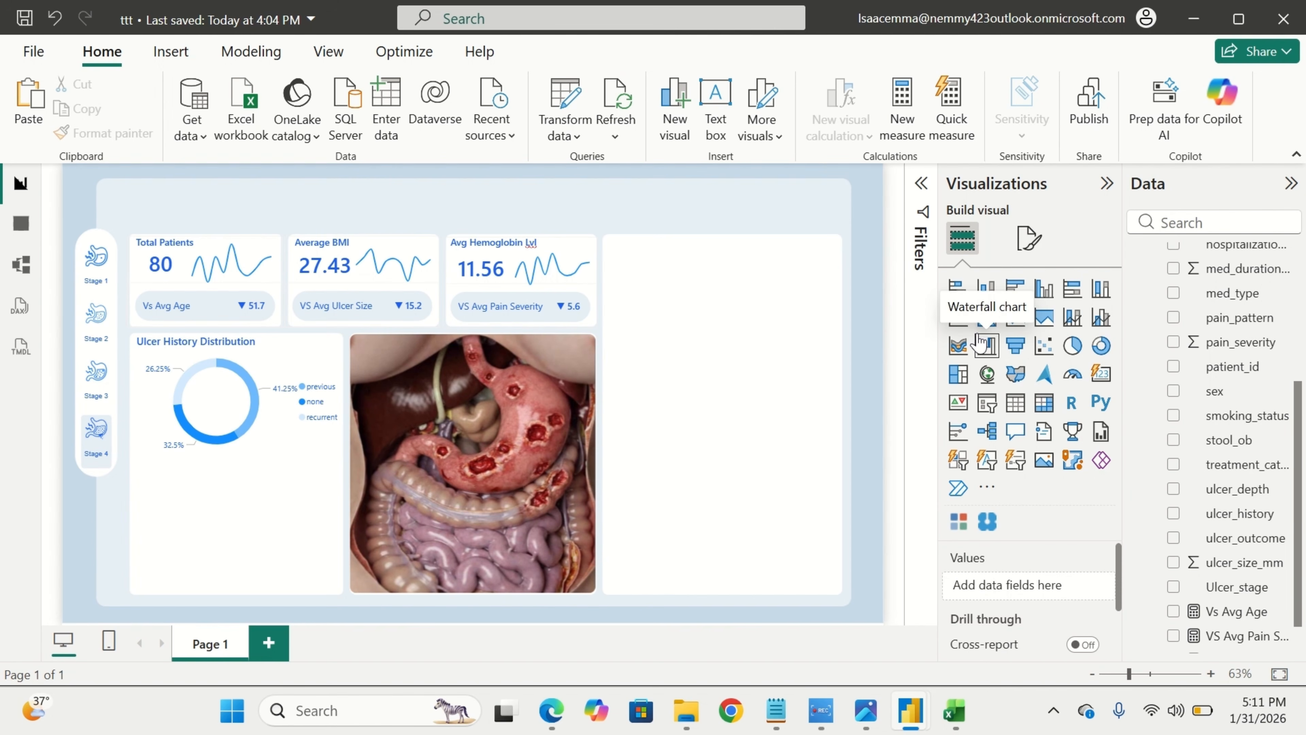
# Add an empty line chart and size it to fill the white panel's space beneath the donut chart.
pyautogui.click(956, 328)
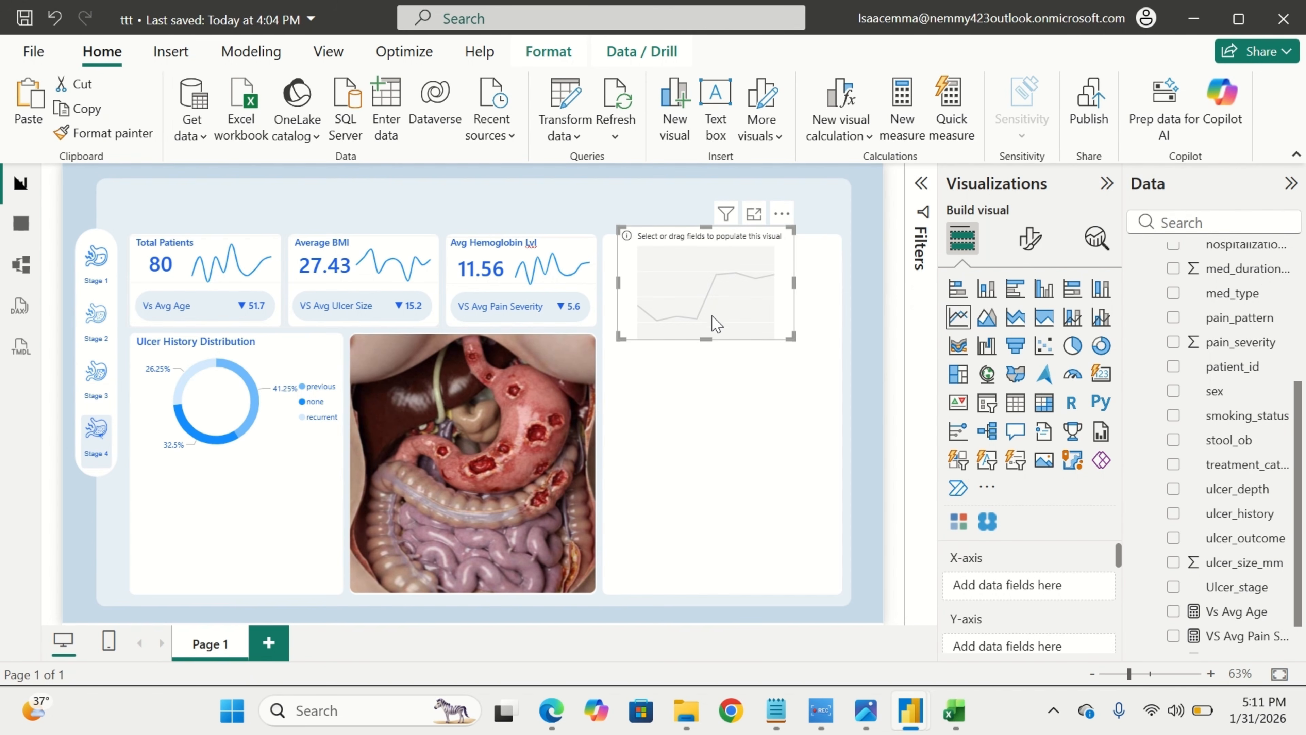
pyautogui.moveTo(726, 324); pyautogui.dragTo(227, 544)
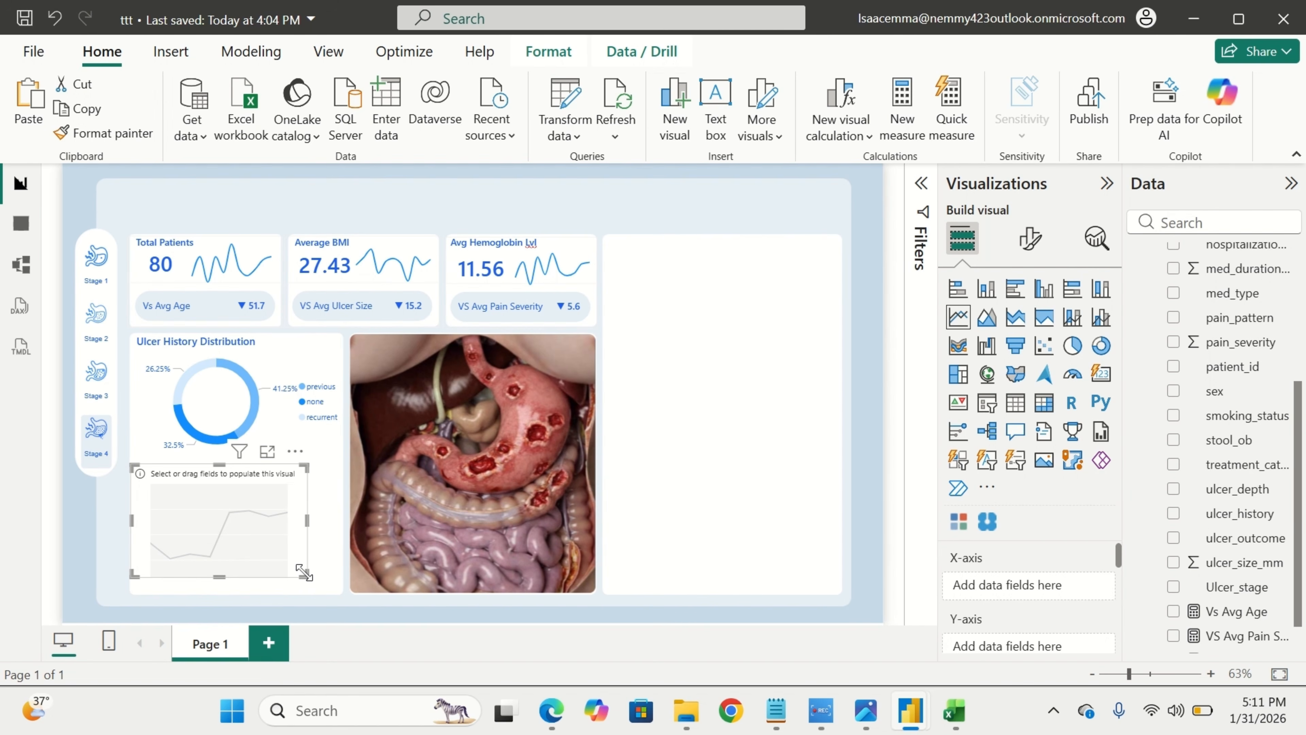
pyautogui.moveTo(304, 572); pyautogui.dragTo(342, 595)
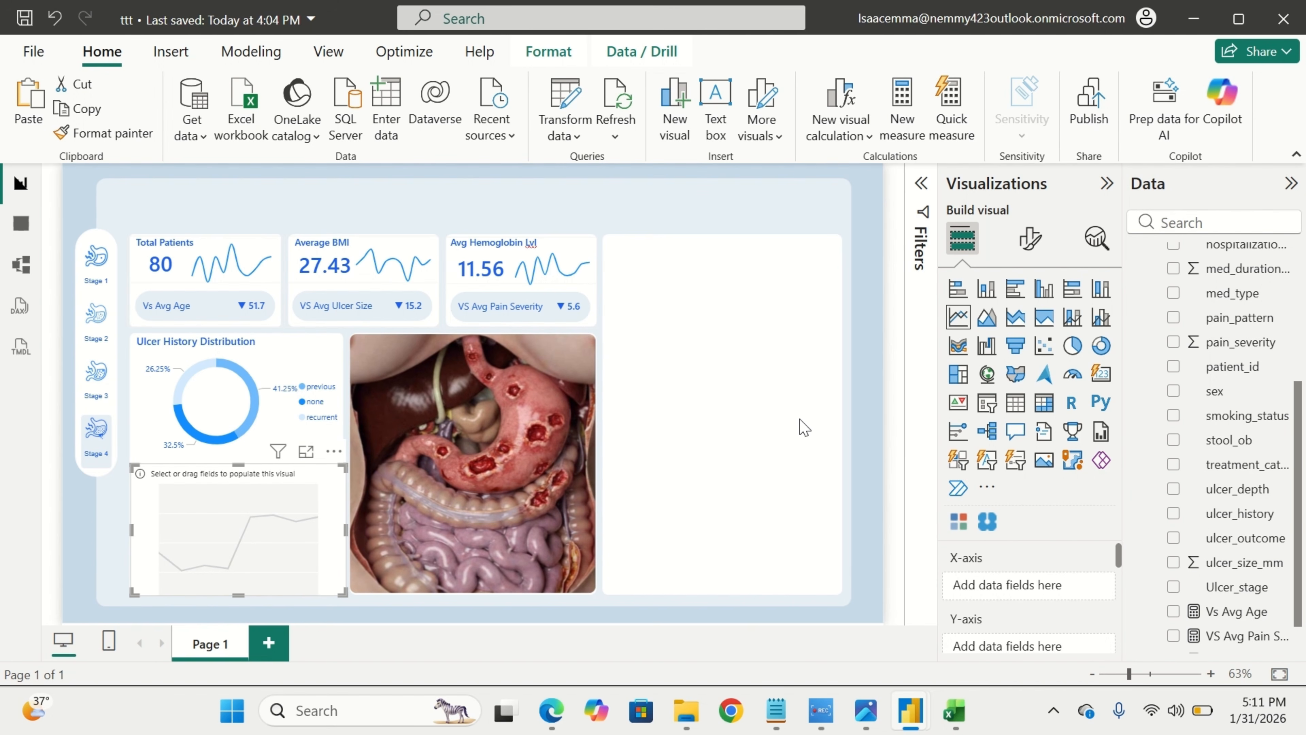
# Start a new calculated column in the Ulcer Dataset table.
pyautogui.scroll(5, 1223, 361)
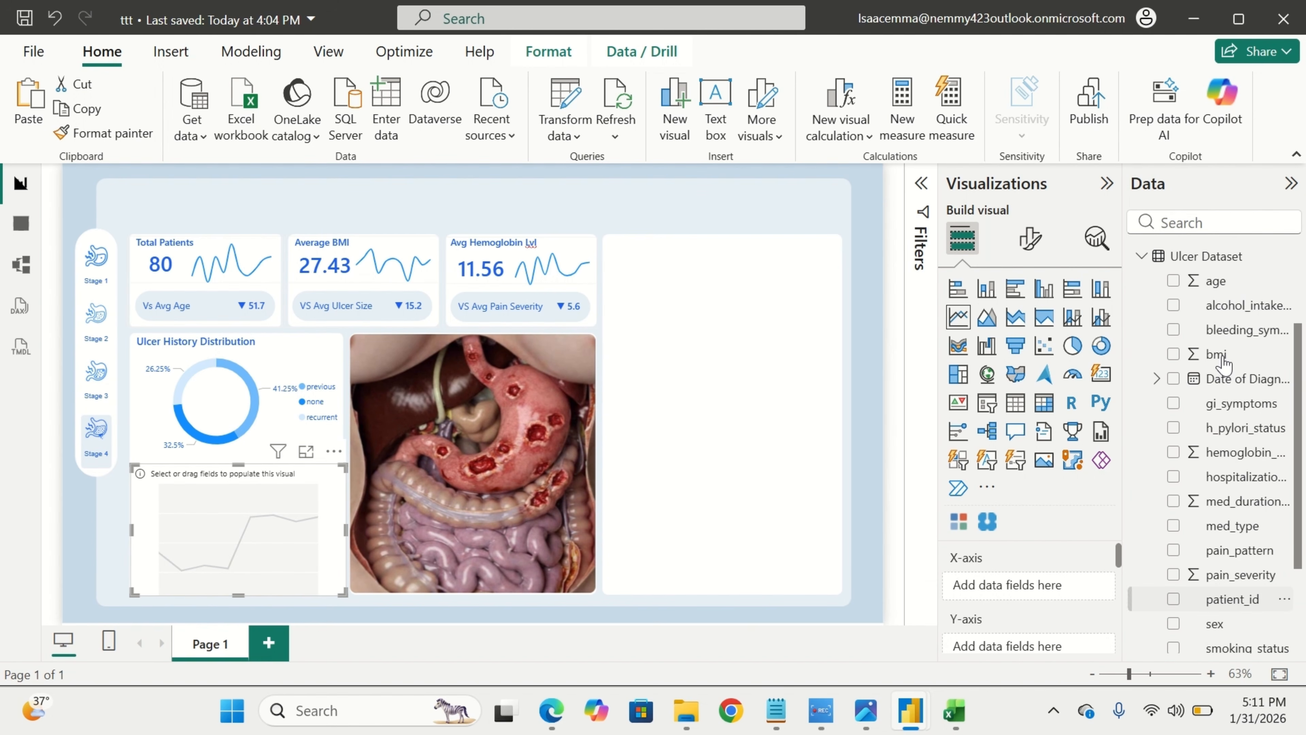
pyautogui.click(1211, 257)
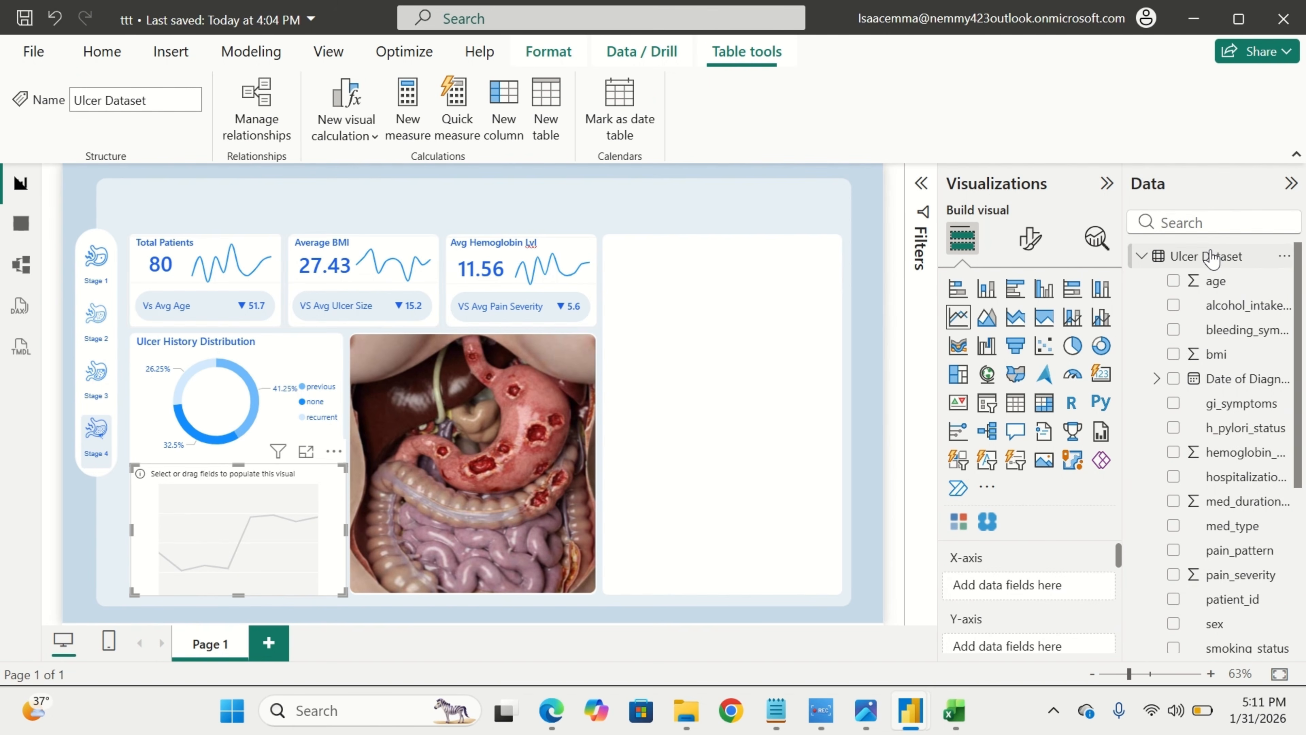
pyautogui.rightClick(1211, 257)
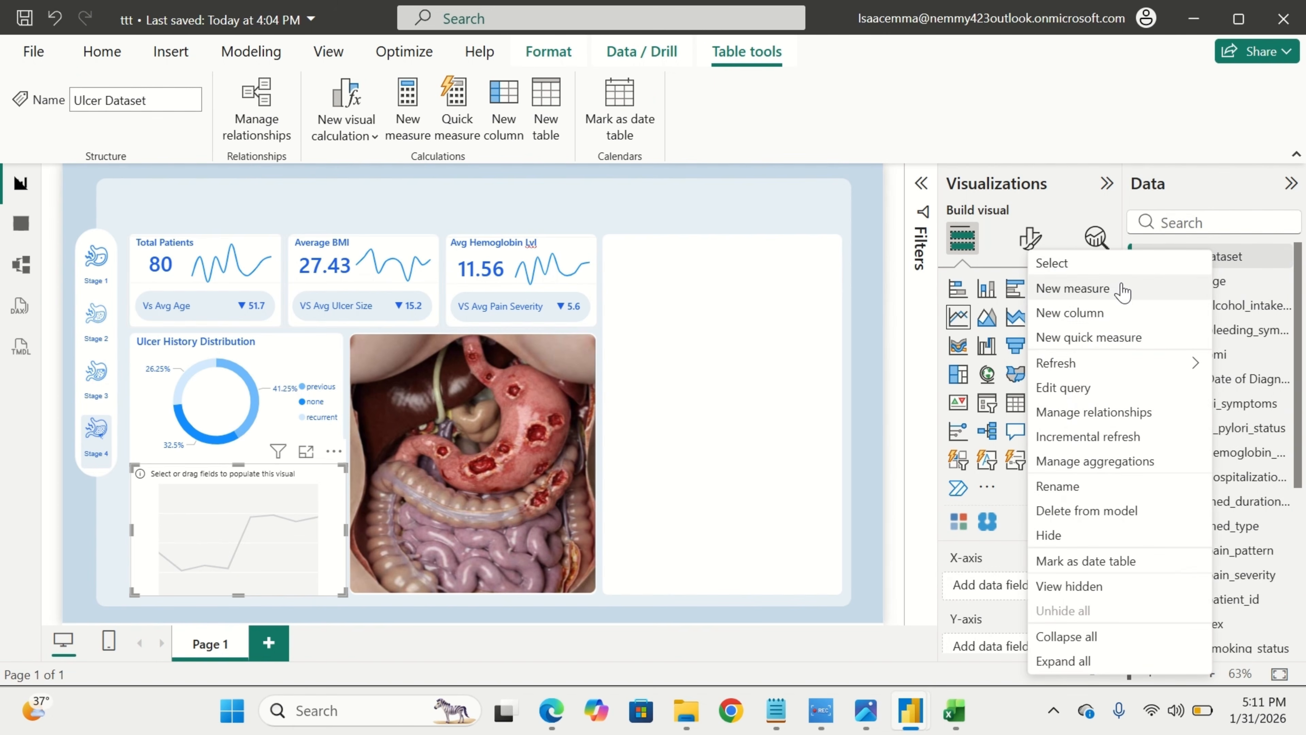
pyautogui.click(1108, 319)
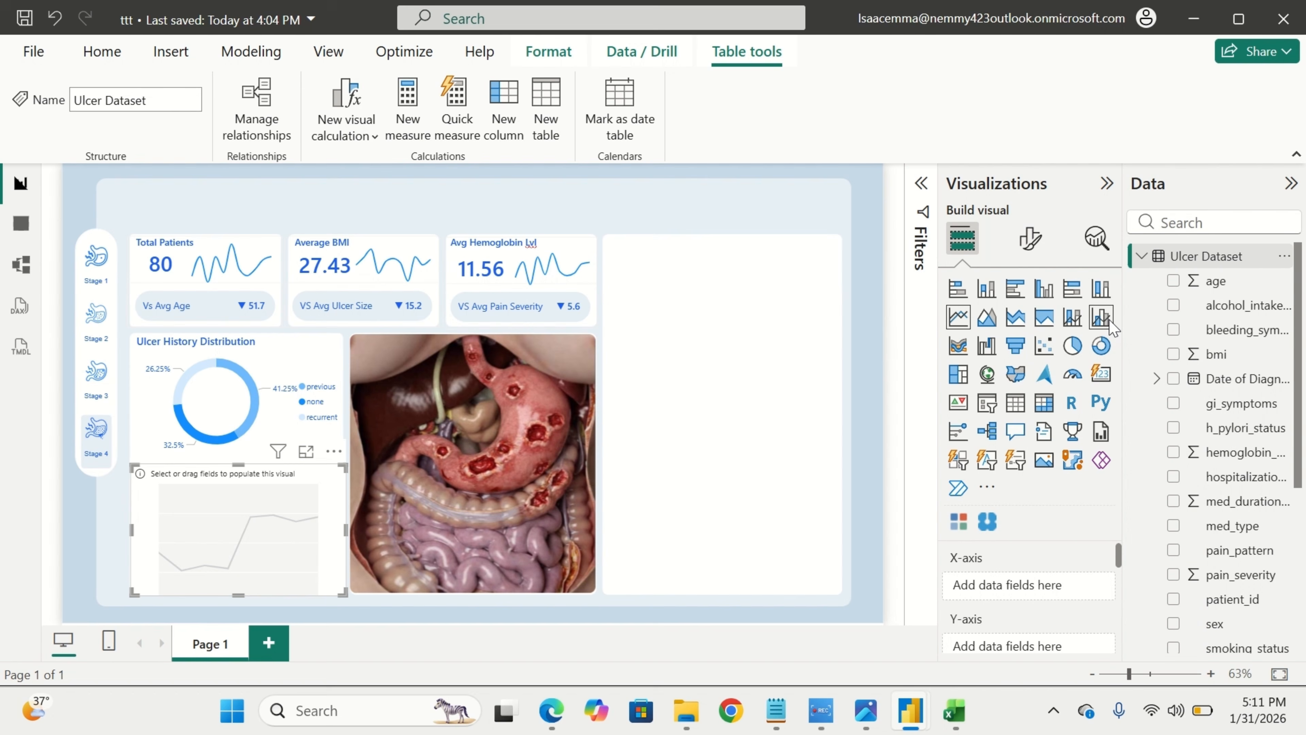
# Switch to Notepad and copy the full Age Group SWITCH formula from Measures and Columns Formula.txt, then return to the report.
pyautogui.click(776, 710)
pyautogui.scroll(-4, 471, 472)
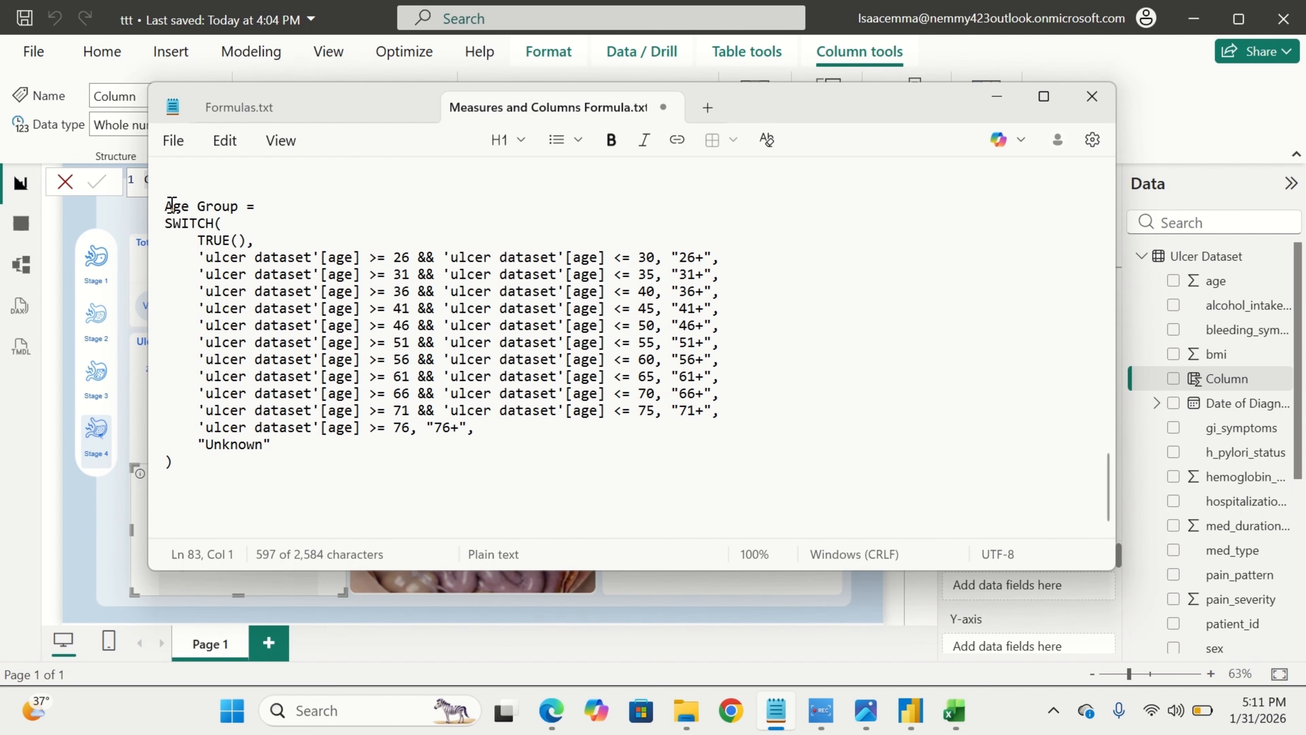
pyautogui.moveTo(174, 209); pyautogui.dragTo(255, 257)
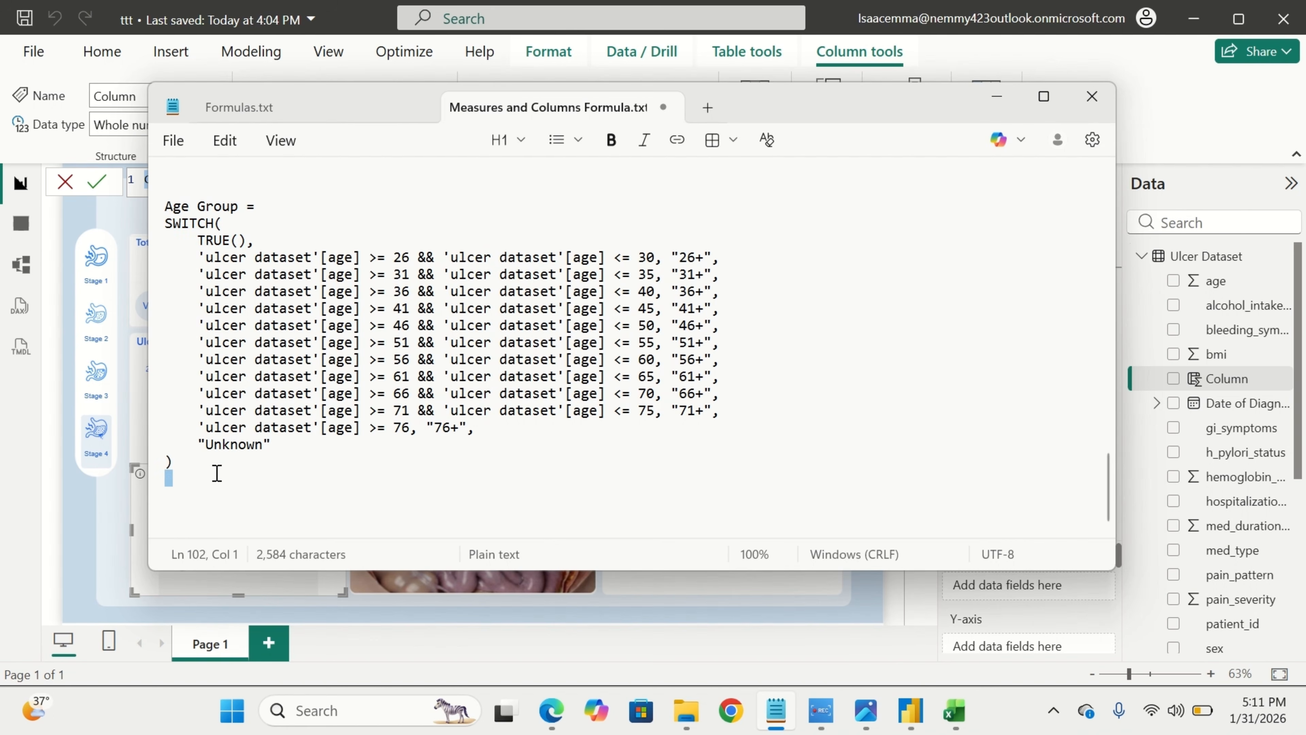
pyautogui.moveTo(216, 473); pyautogui.dragTo(151, 210)
pyautogui.hotkey('ctrl', 'c')
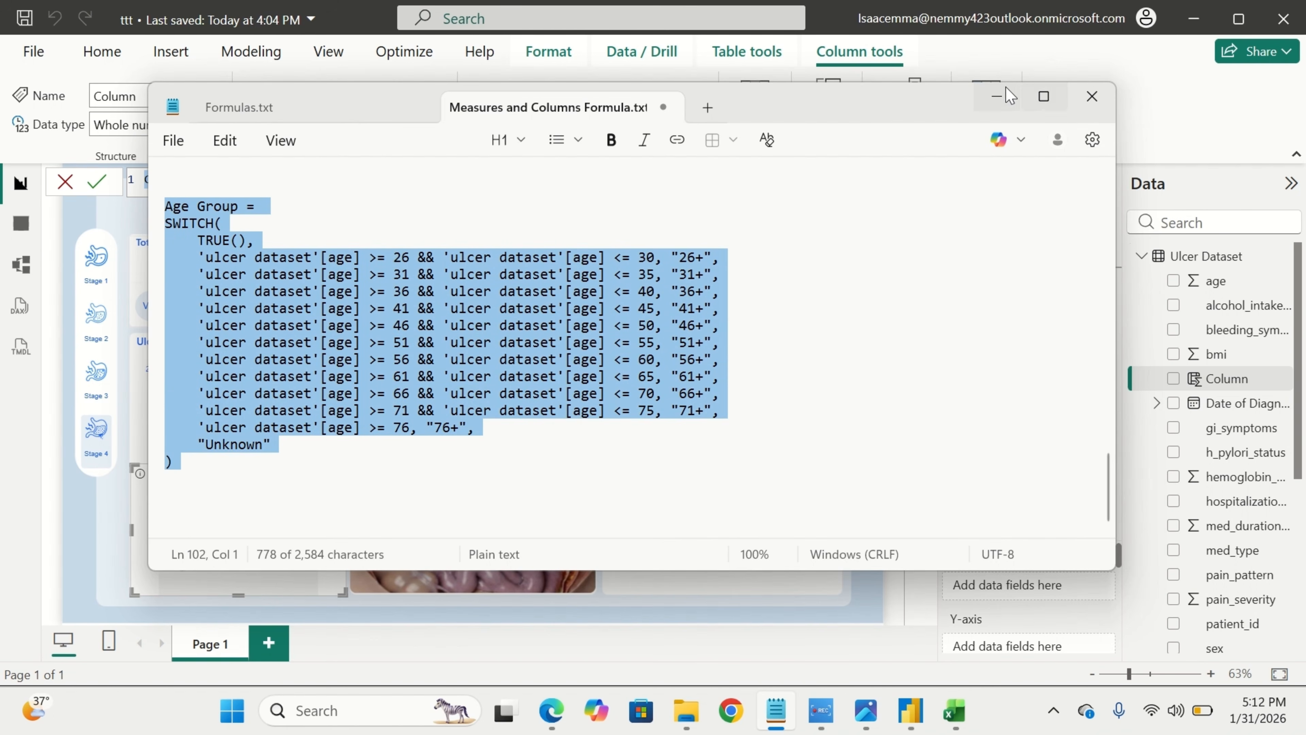
pyautogui.click(998, 91)
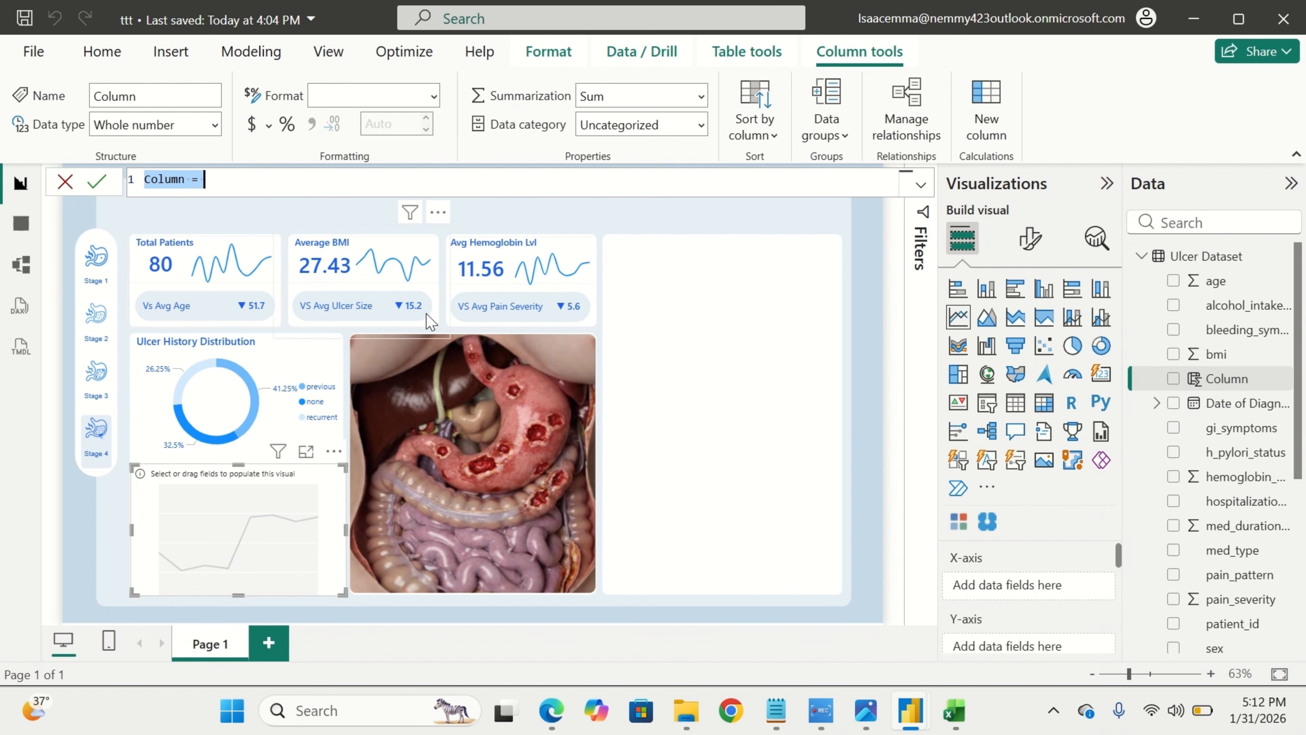
# Paste the Age Group SWITCH formula as the new column's definition, commit it and close the formula editor.
pyautogui.hotkey('ctrl', 'v')
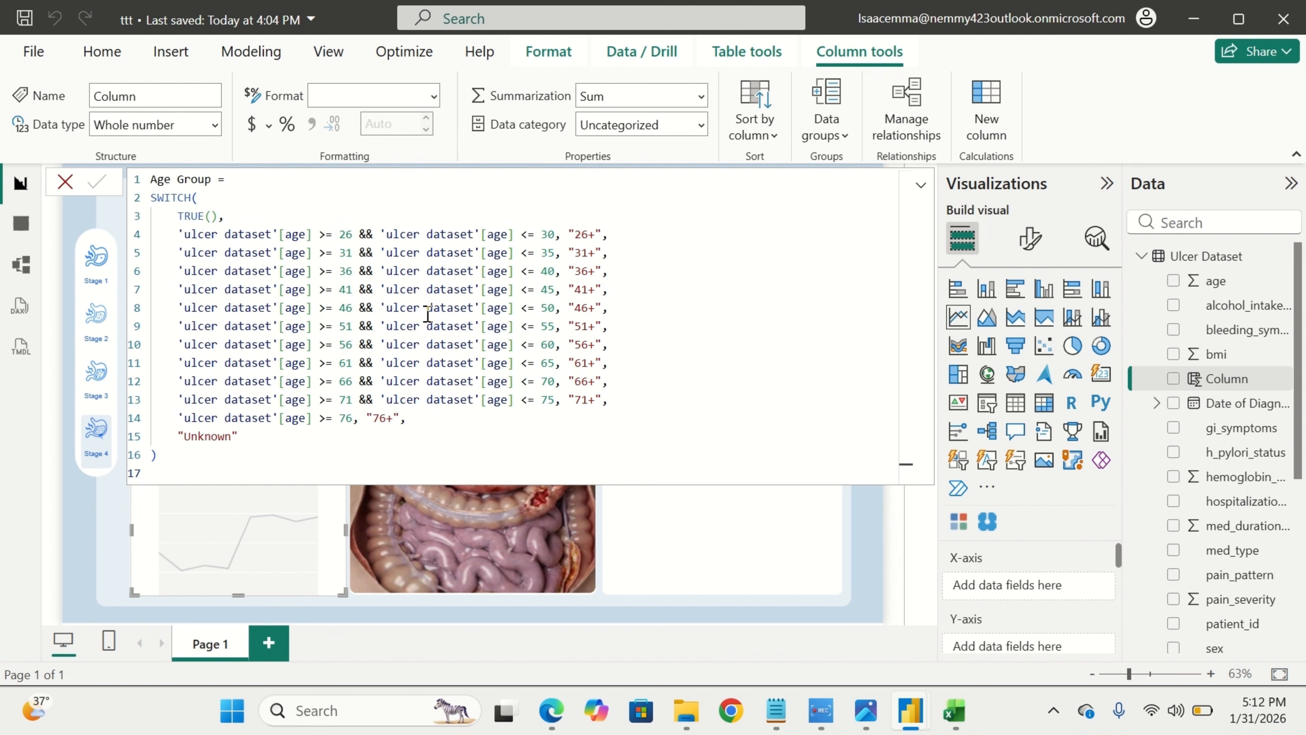
pyautogui.press('Return')
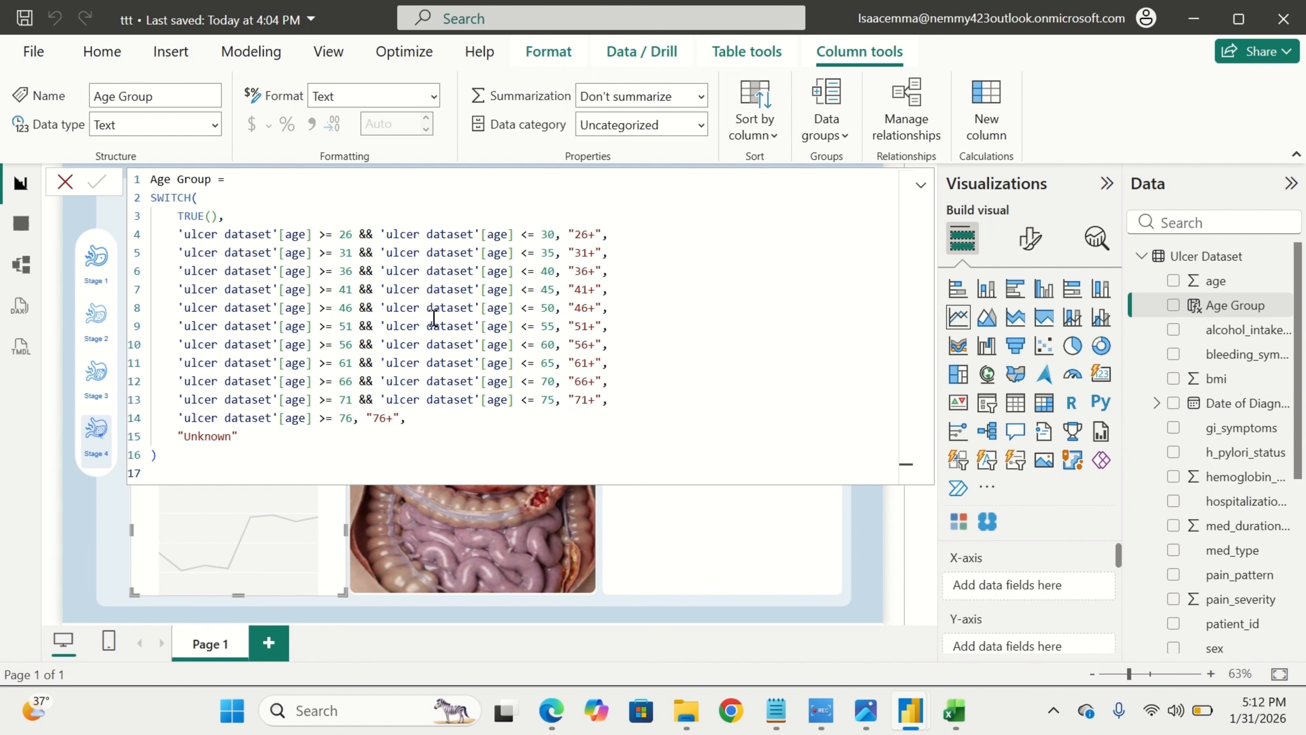
pyautogui.click(770, 588)
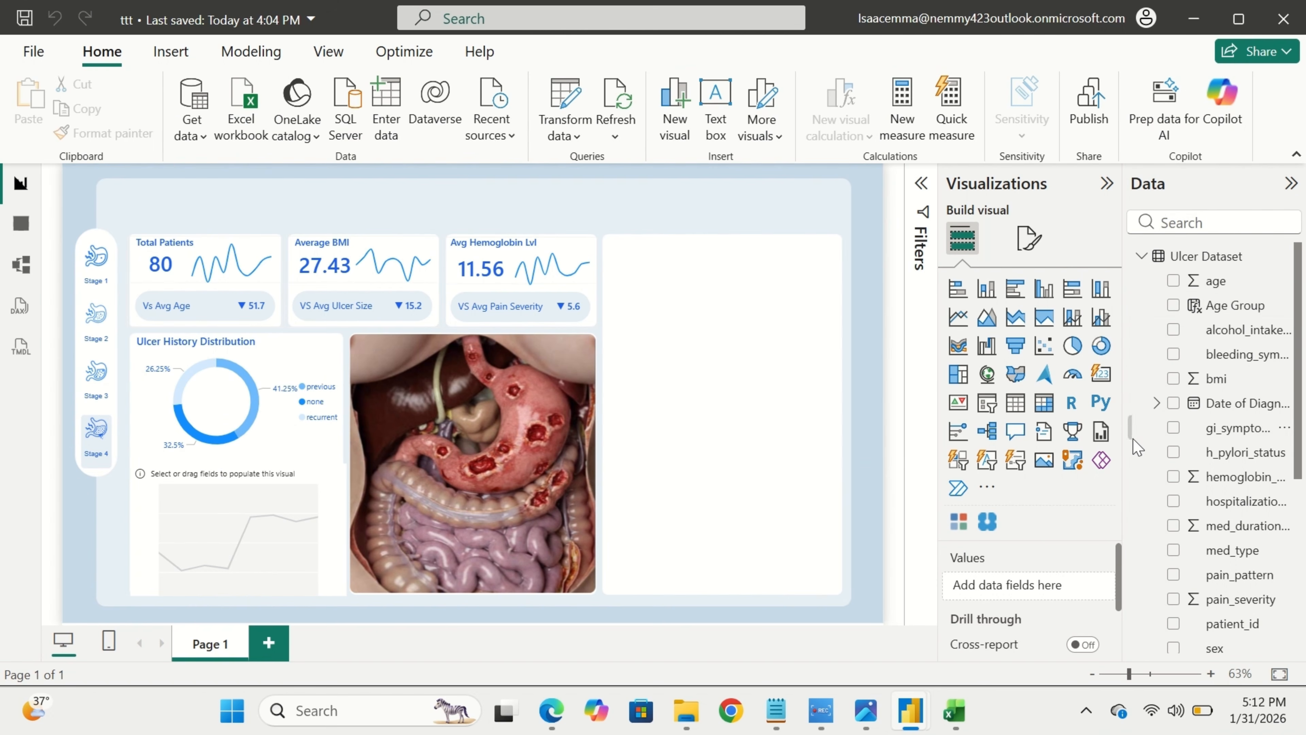
# Plot the line chart below the donut chart with Age Group on the X-axis and the count of patient_id on the Y-axis.
pyautogui.click(305, 512)
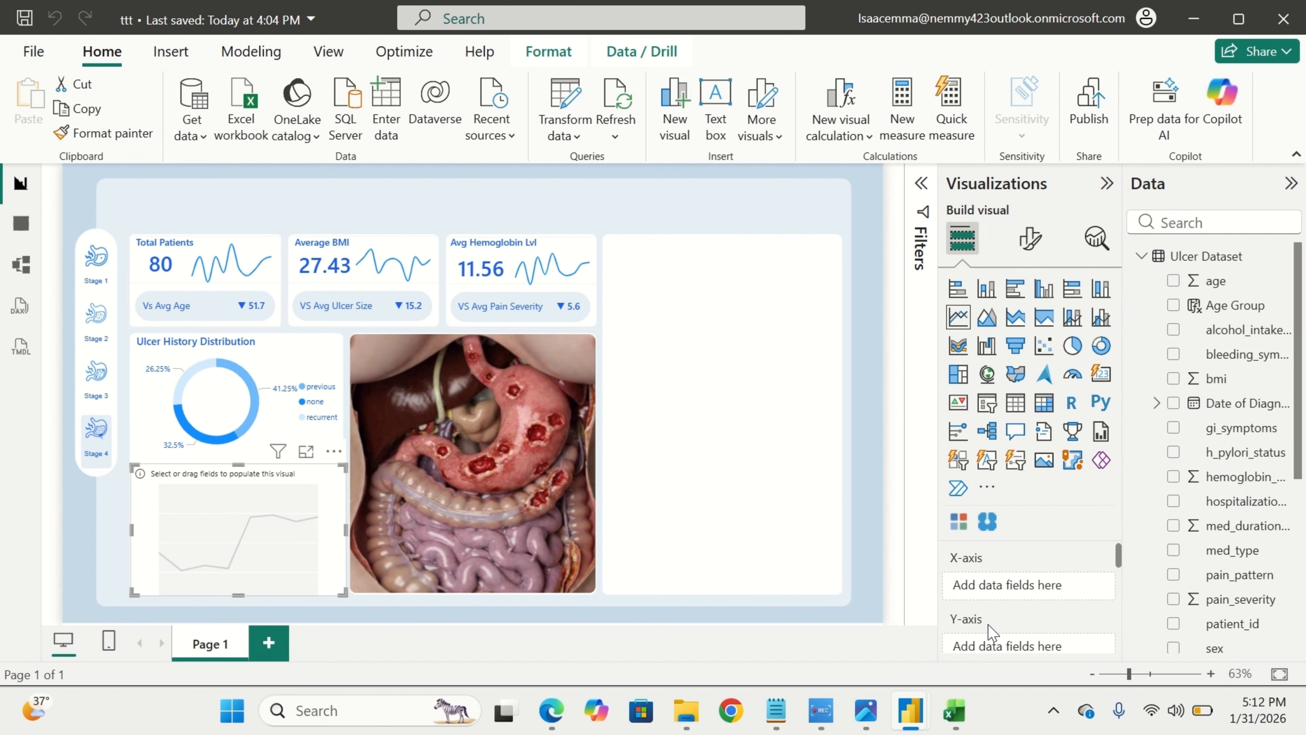
pyautogui.moveTo(1246, 308); pyautogui.dragTo(1074, 584)
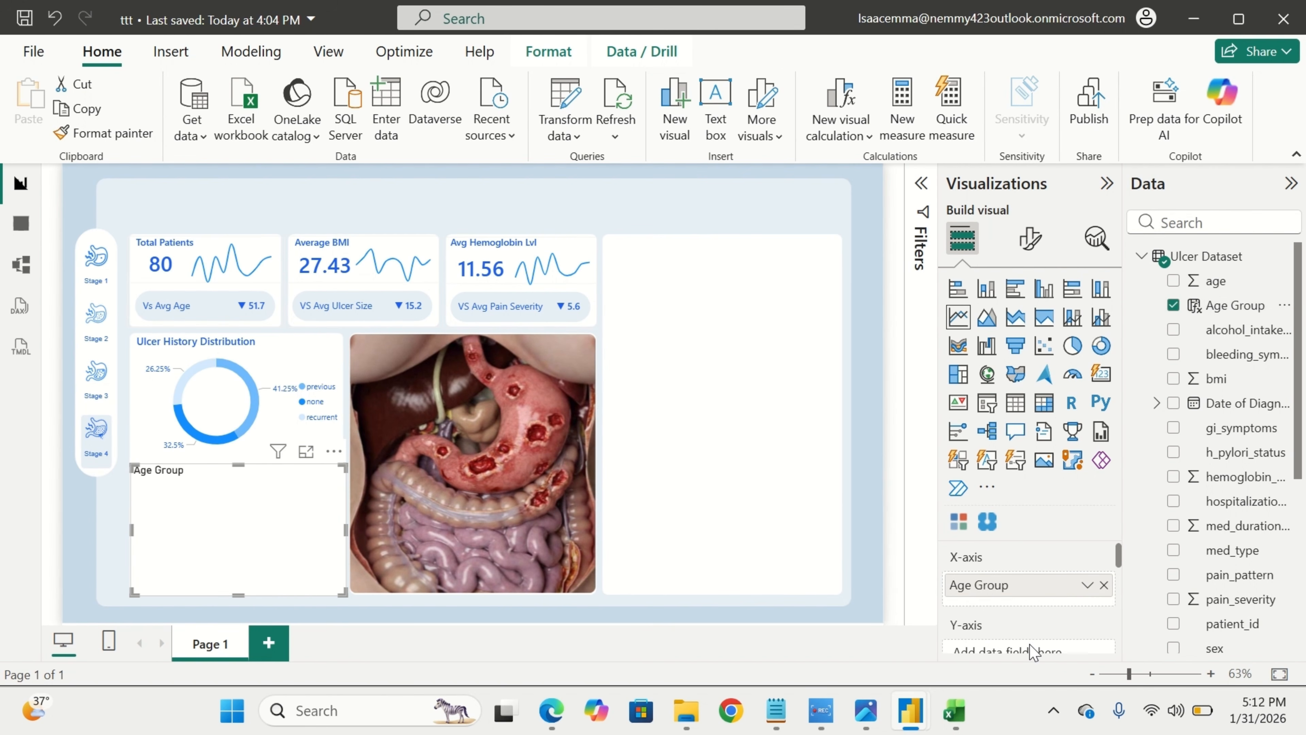
pyautogui.scroll(-2, 1034, 643)
pyautogui.scroll(-1, 1035, 653)
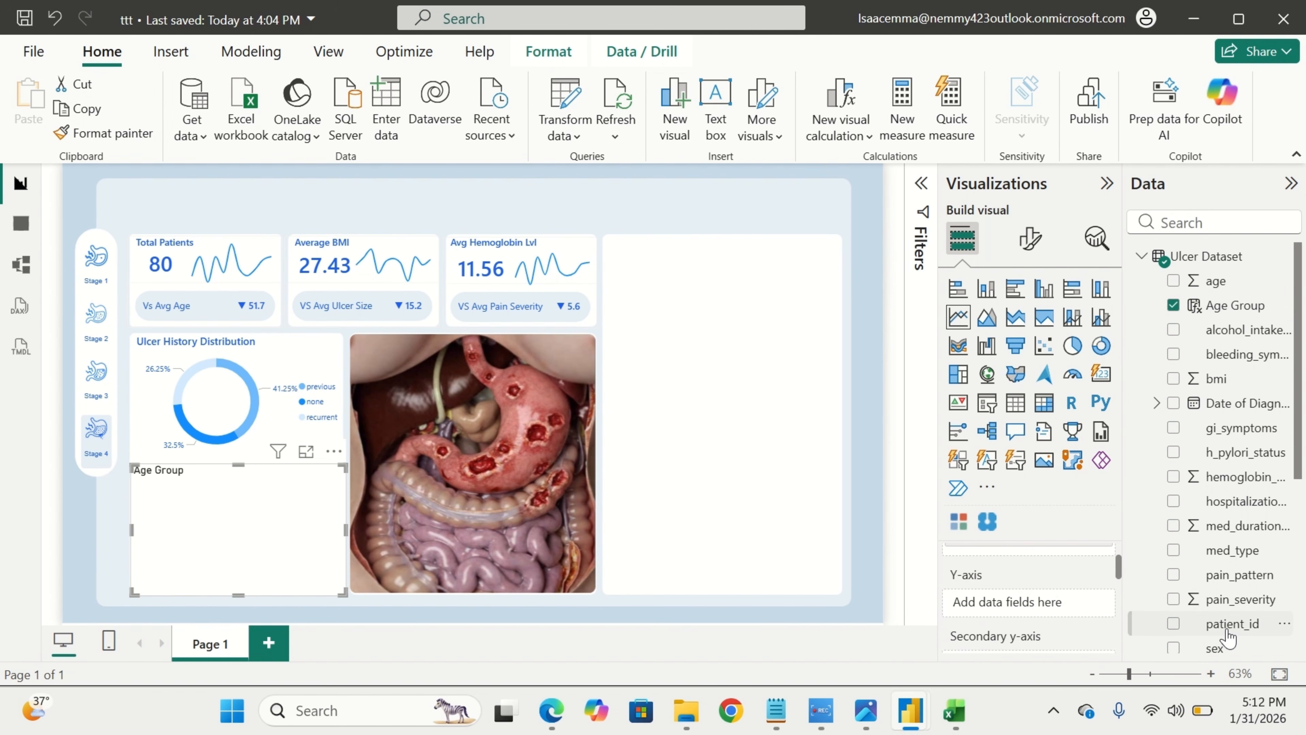
pyautogui.moveTo(1229, 638); pyautogui.dragTo(1080, 618)
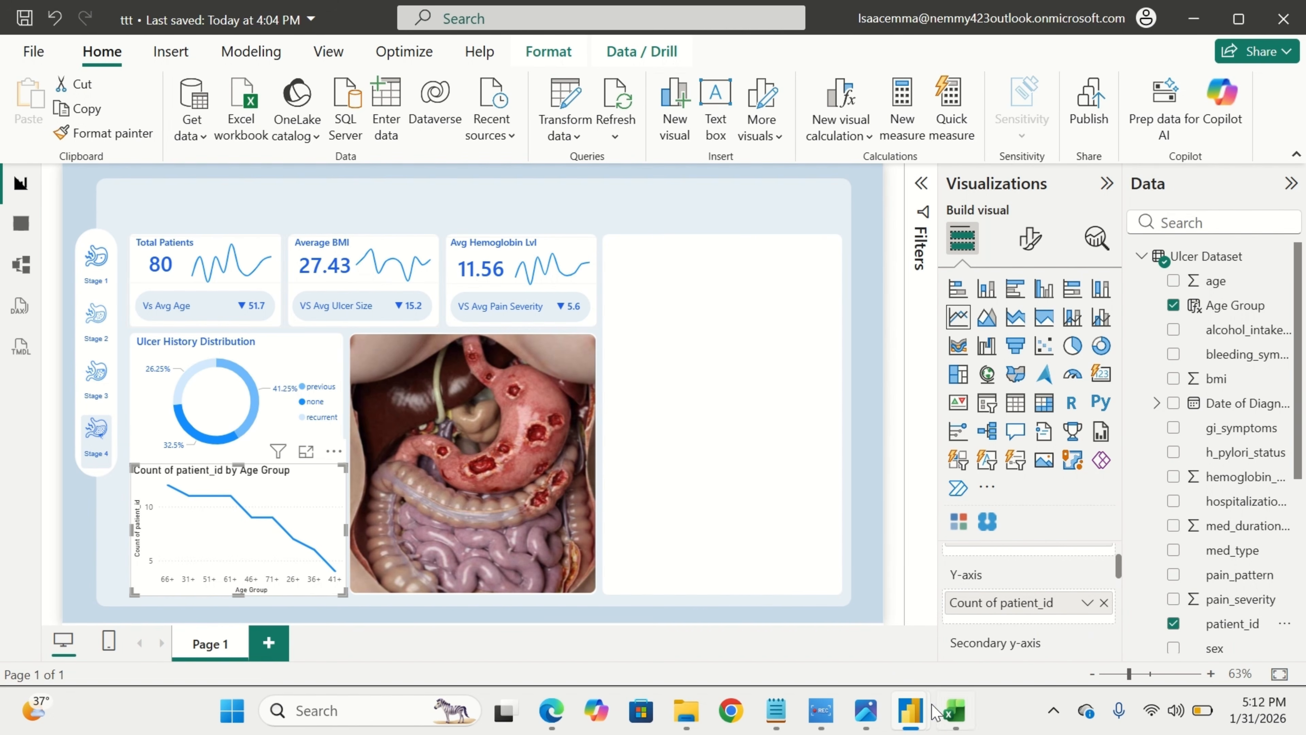
# Preview the open Ulcer PB report for comparison and return to the ttt report.
pyautogui.moveTo(911, 726)
pyautogui.moveTo(780, 631)
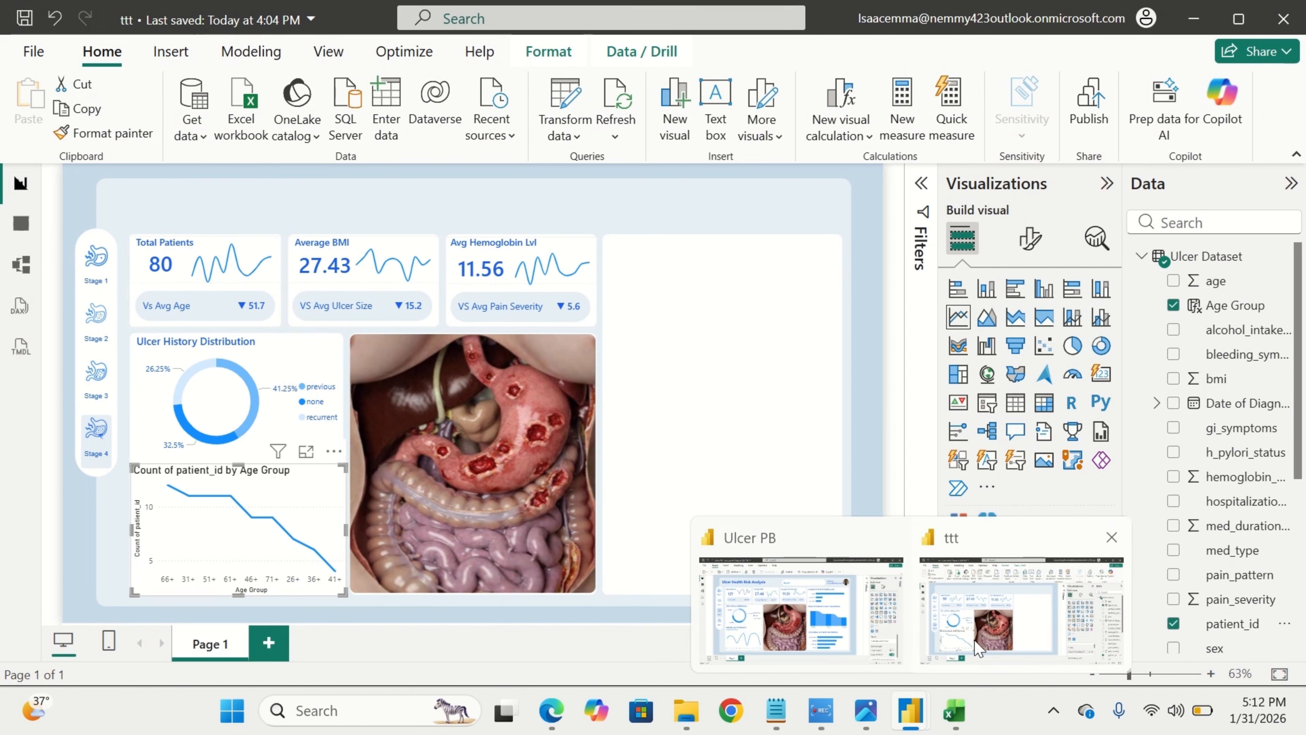
pyautogui.click(1003, 613)
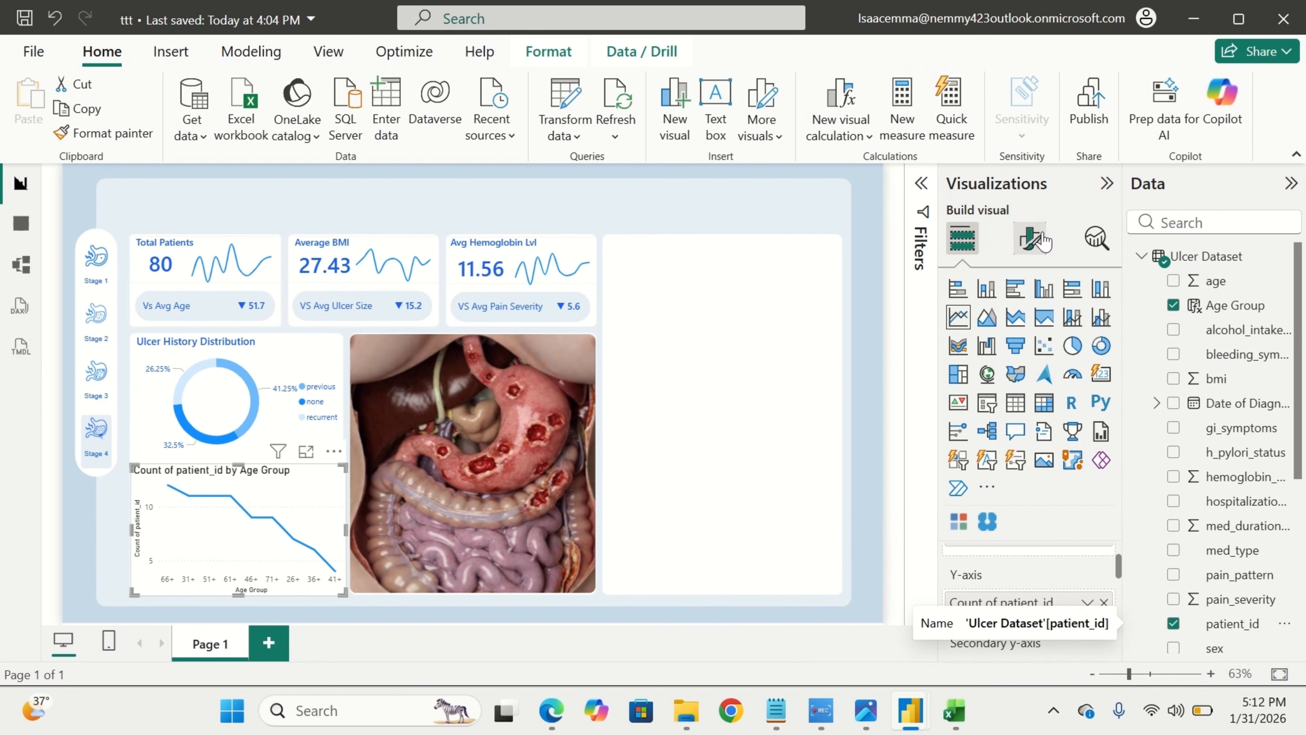
# Turn off the Y-axis values and the Y-axis title on the Age Group line chart.
pyautogui.click(1034, 241)
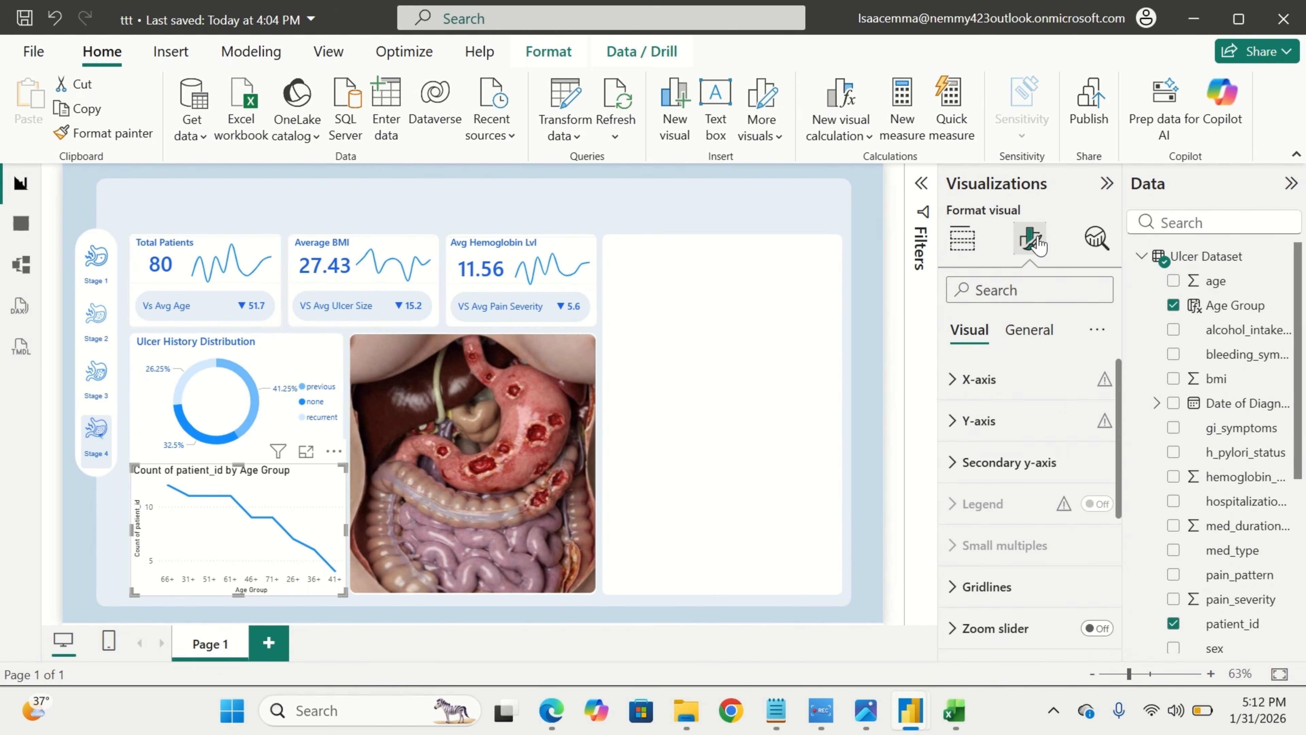
pyautogui.click(995, 428)
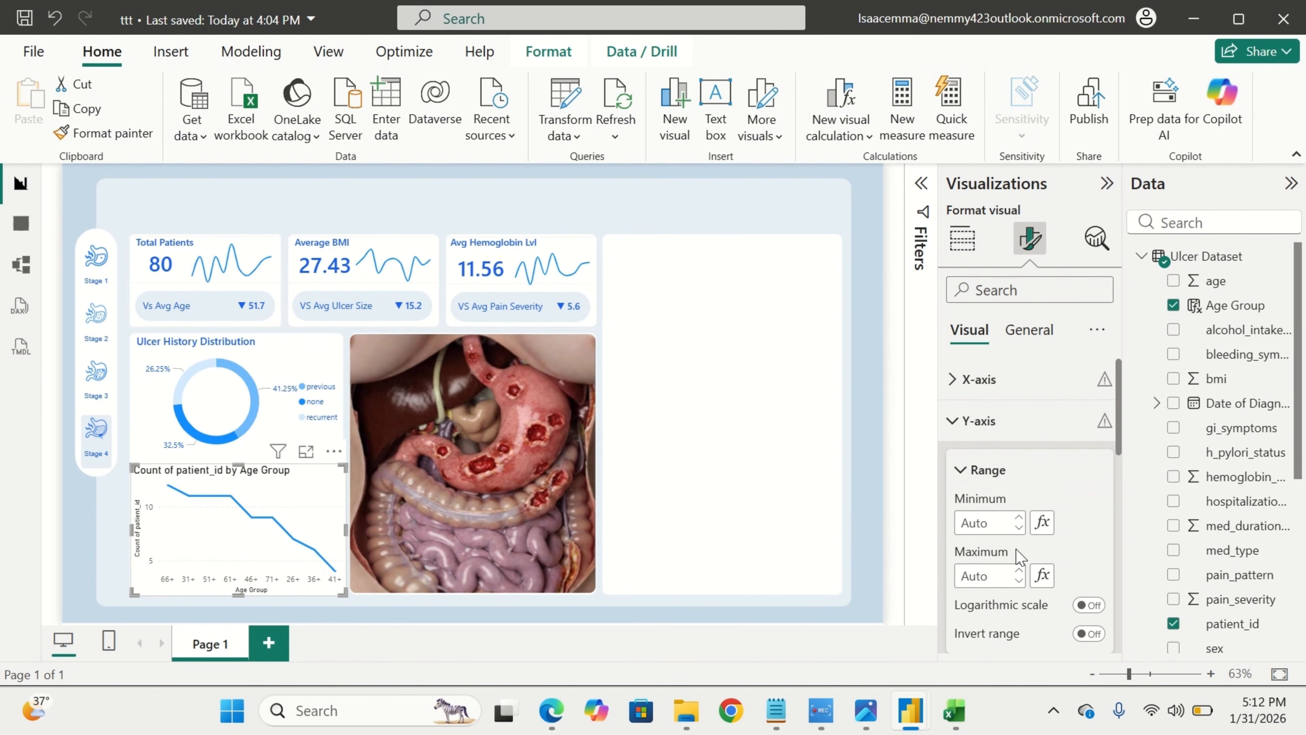
pyautogui.scroll(-4, 1020, 556)
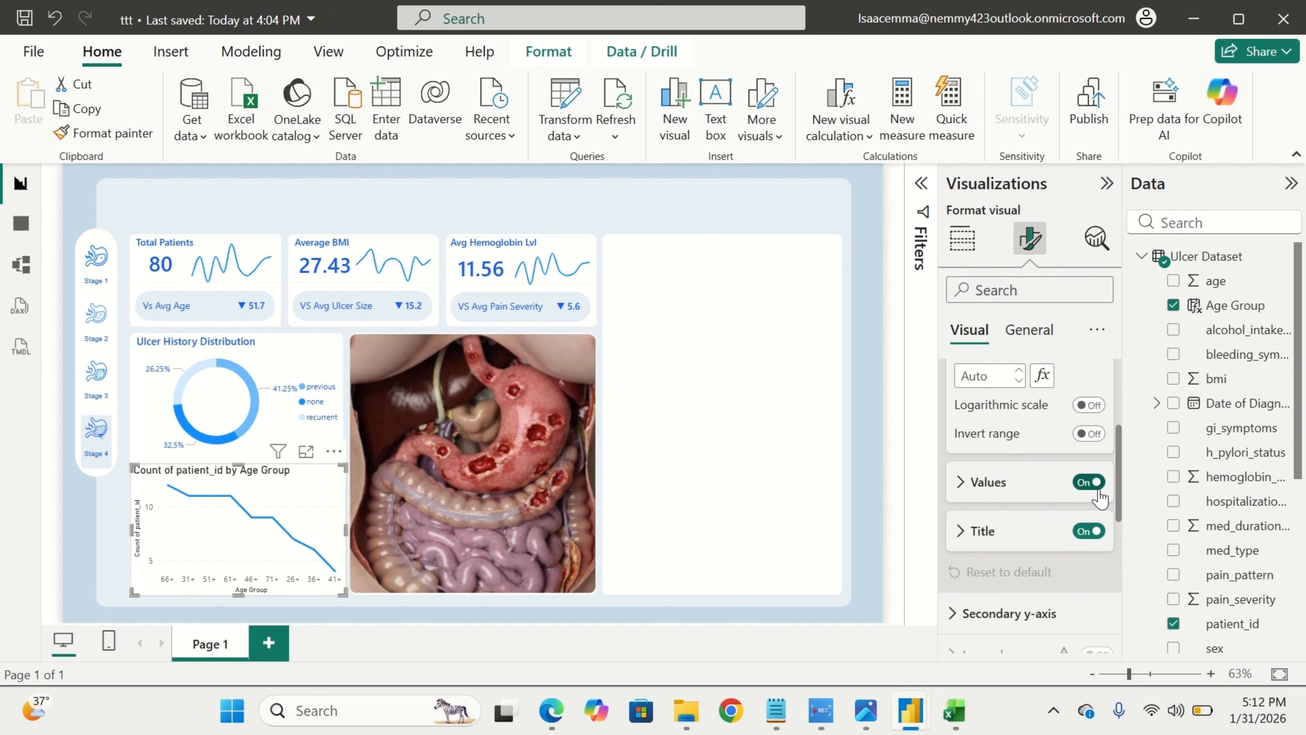
pyautogui.click(1089, 484)
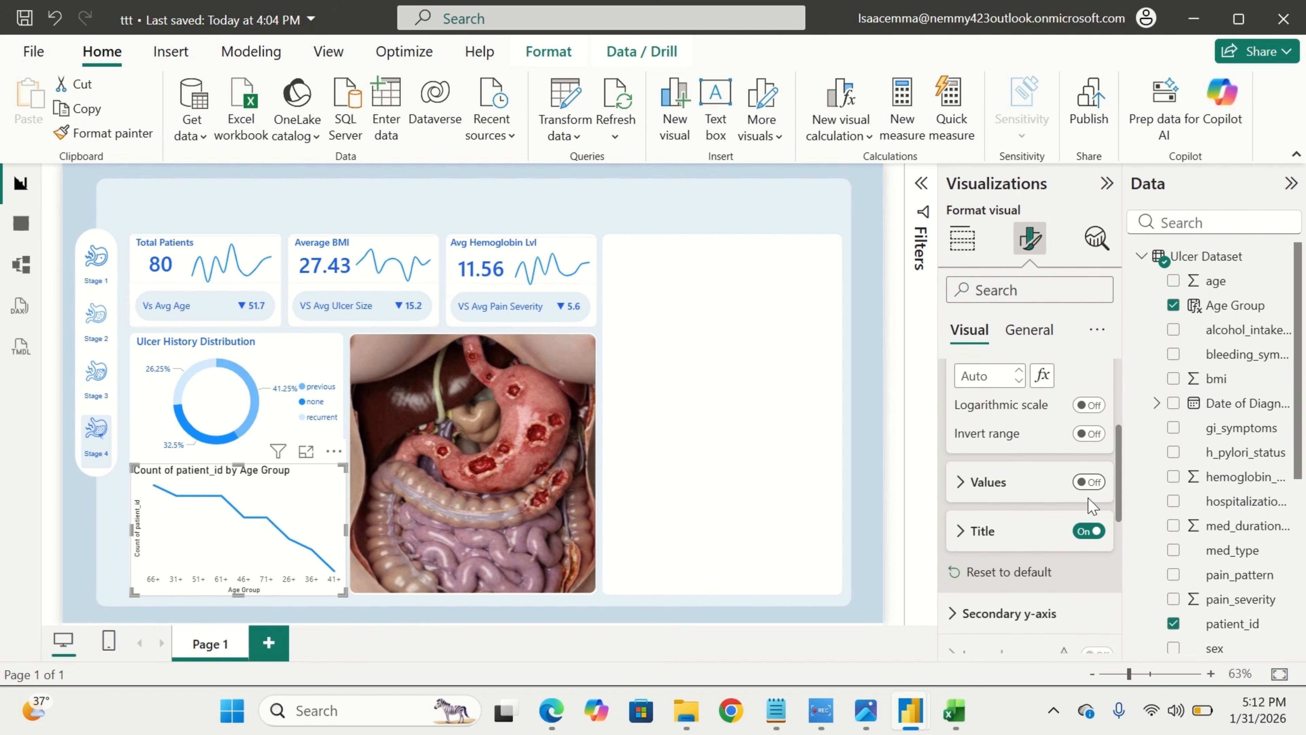
pyautogui.click(1089, 531)
pyautogui.scroll(4, 1089, 534)
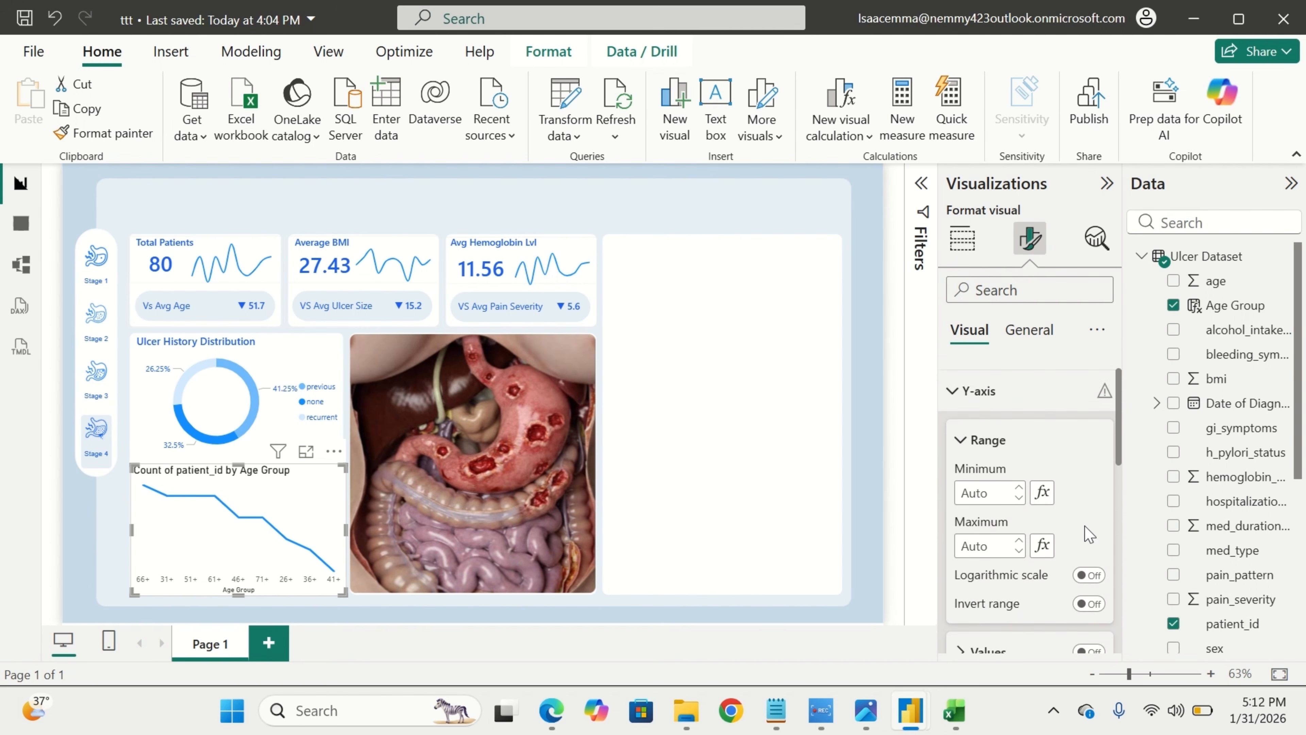
pyautogui.click(1013, 391)
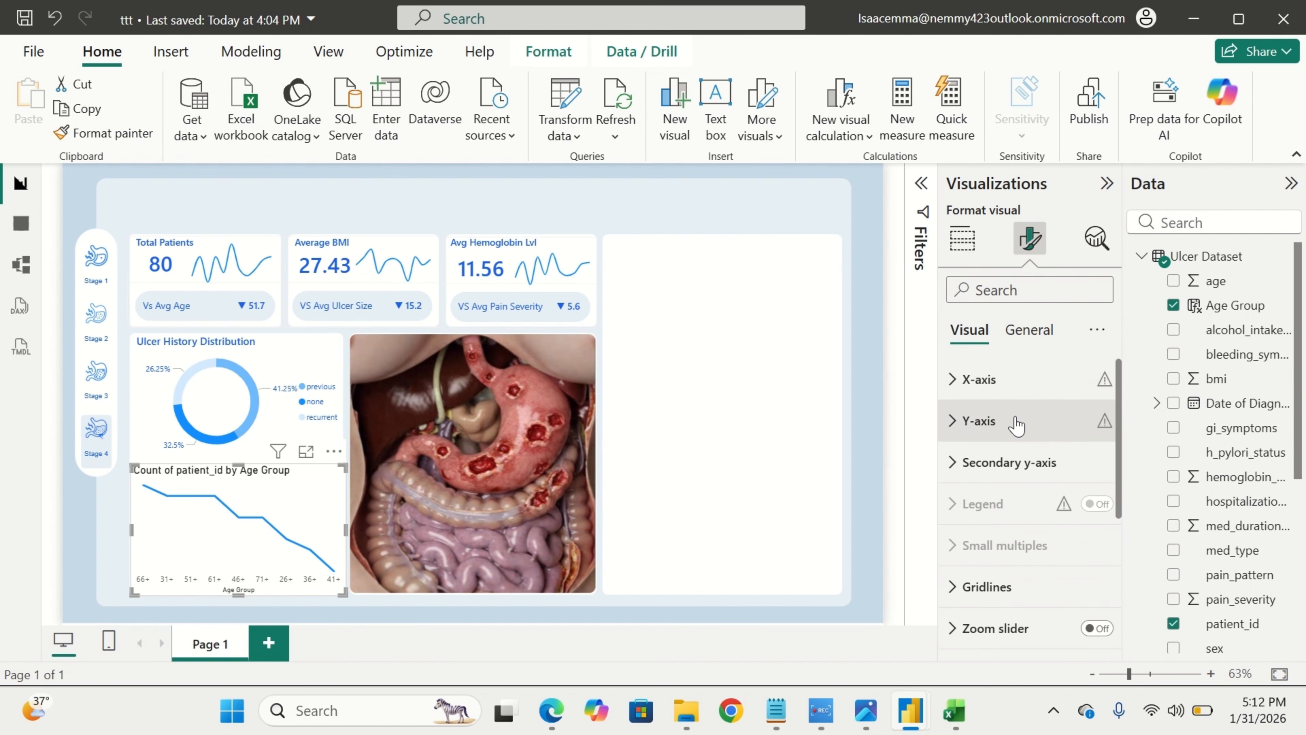
# Turn off the line chart's X-axis title and colour its X-axis labels with the recently used bright blue.
pyautogui.click(1016, 381)
pyautogui.scroll(-3, 1023, 494)
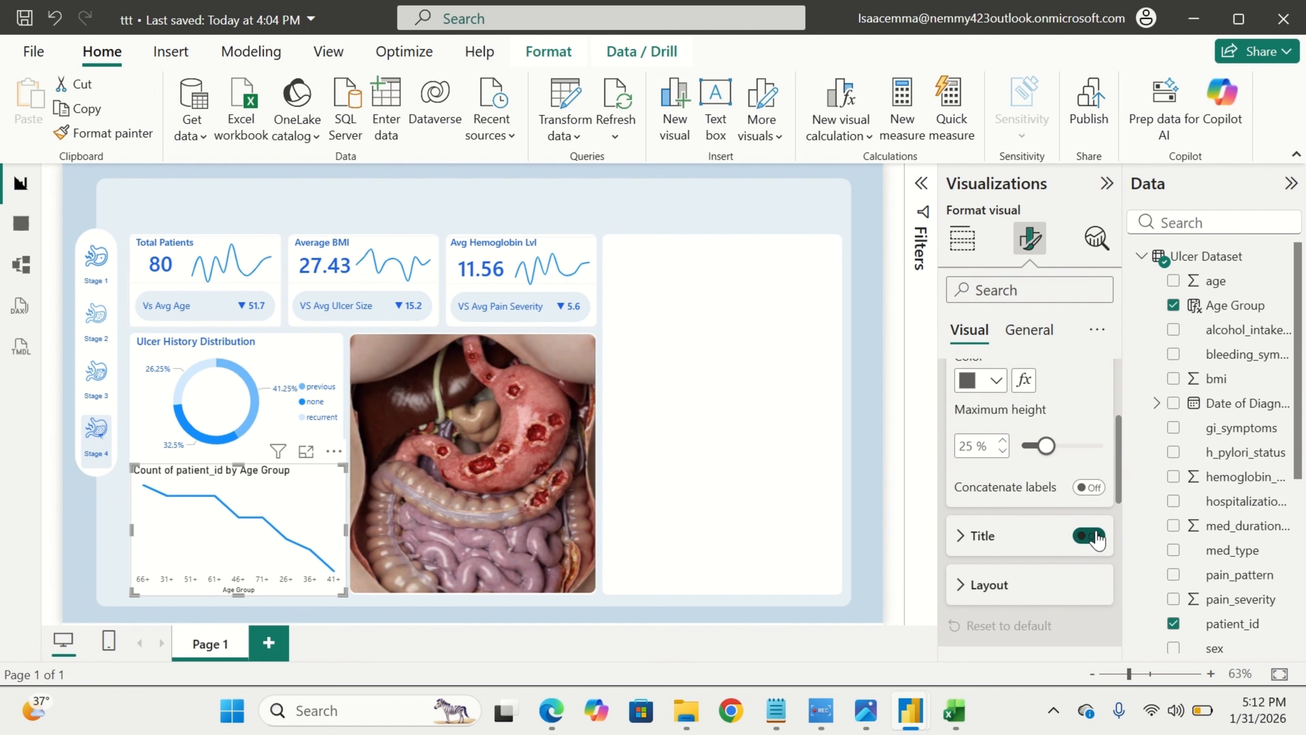
pyautogui.click(1089, 535)
pyautogui.click(992, 380)
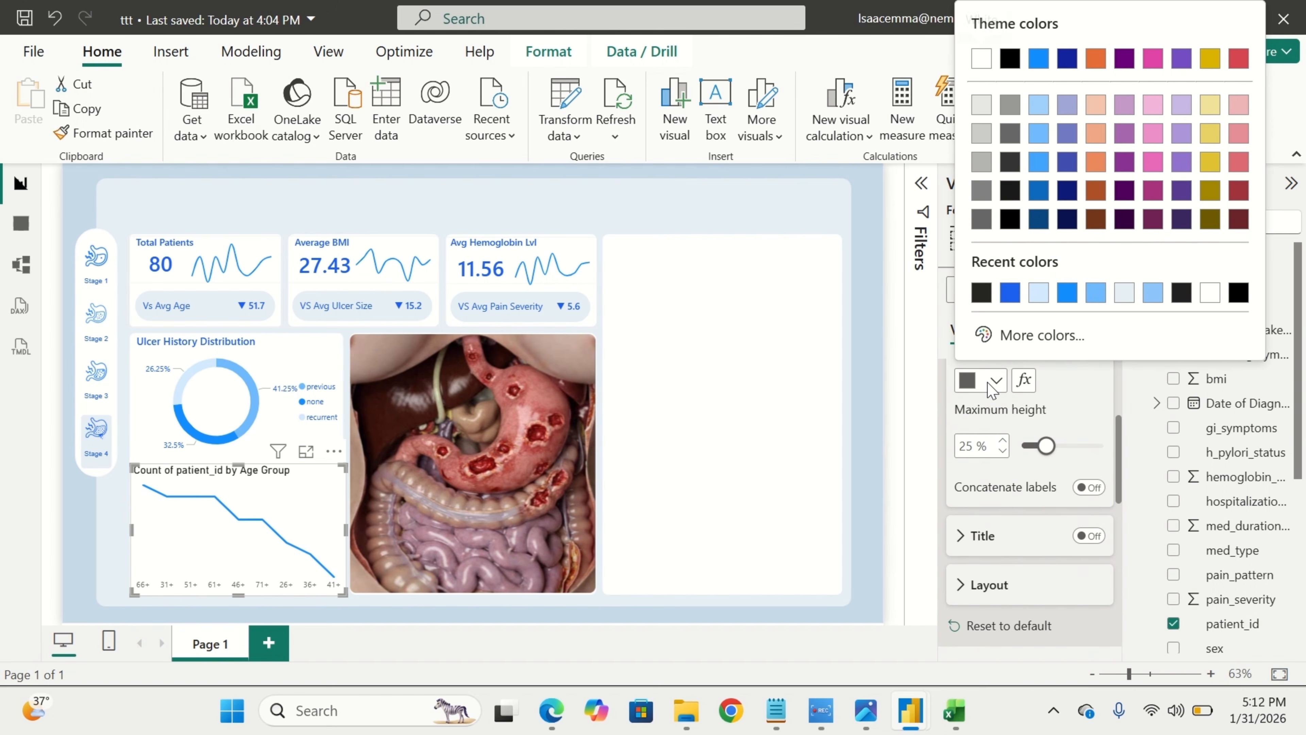
pyautogui.click(1008, 292)
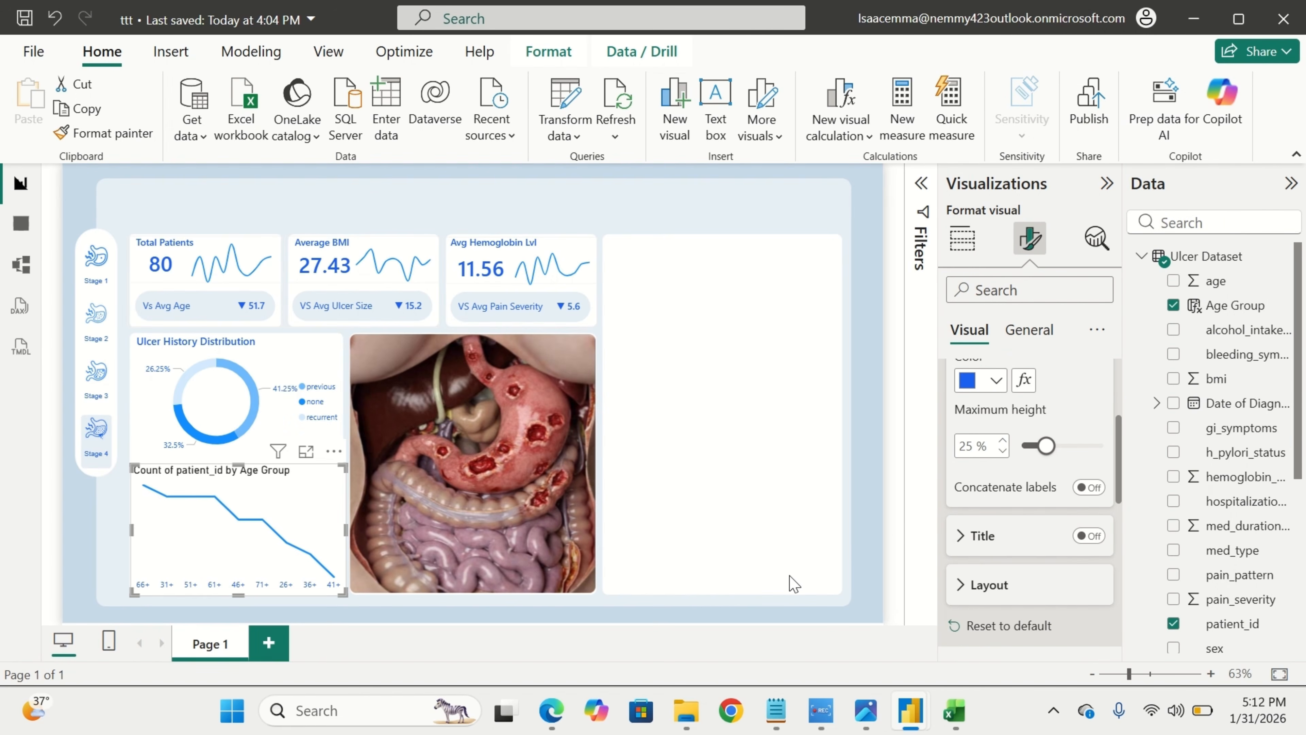
# Change the line chart's interpolation type to Smooth.
pyautogui.scroll(-6, 995, 594)
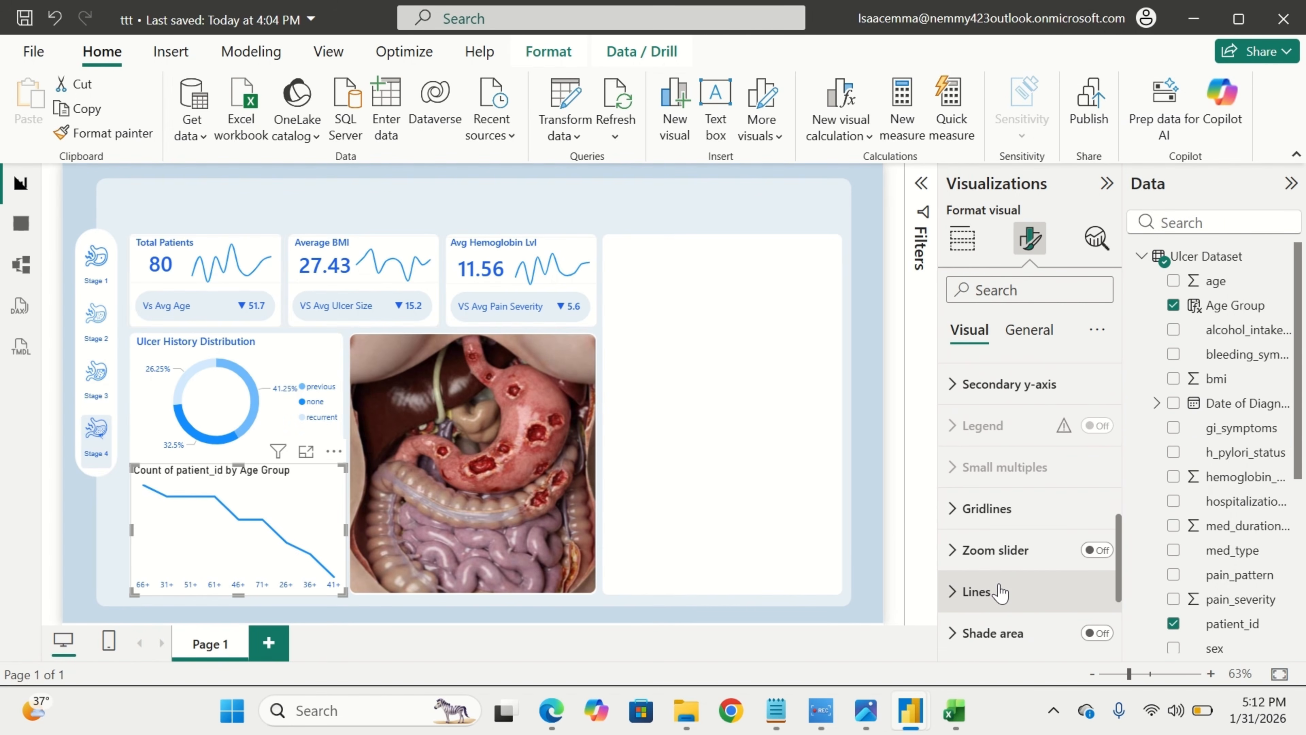
pyautogui.click(977, 592)
pyautogui.scroll(-4, 999, 584)
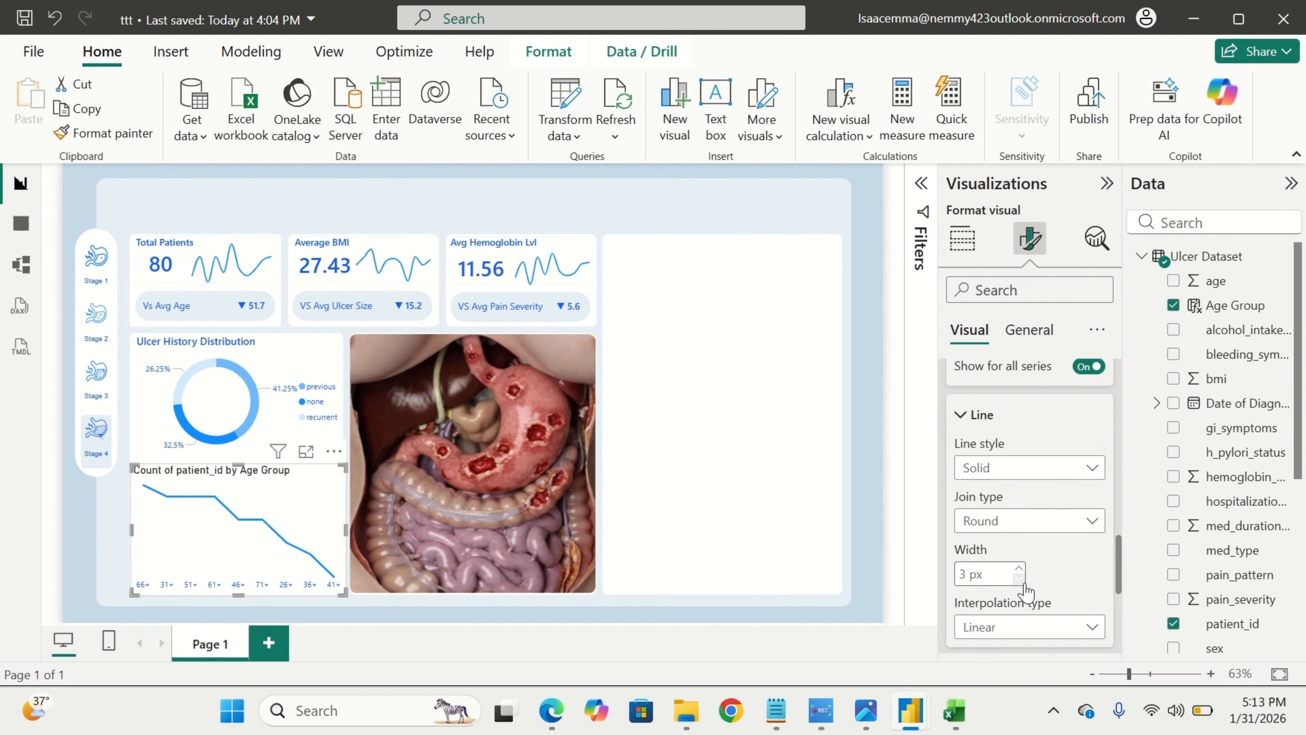
pyautogui.click(1014, 626)
pyautogui.click(1015, 586)
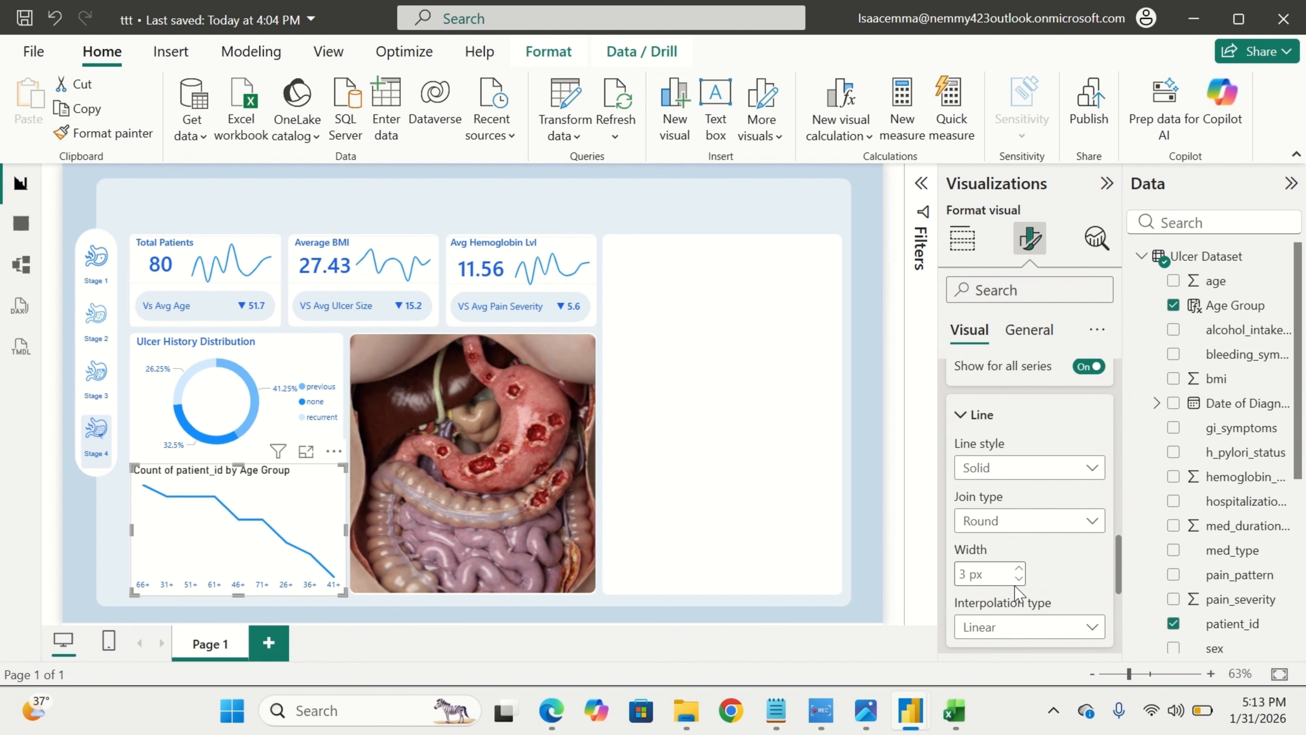
pyautogui.scroll(-2, 1015, 589)
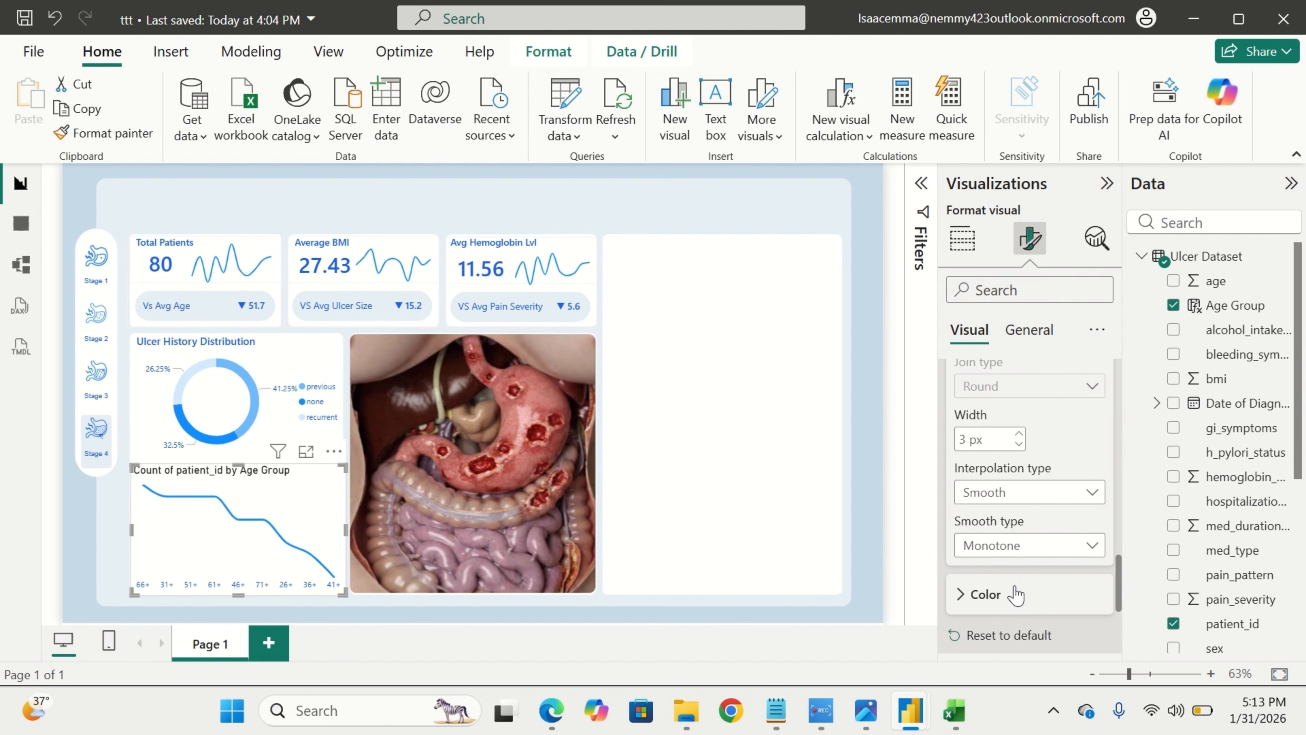
# Turn off the line chart's title and its background.
pyautogui.click(1030, 330)
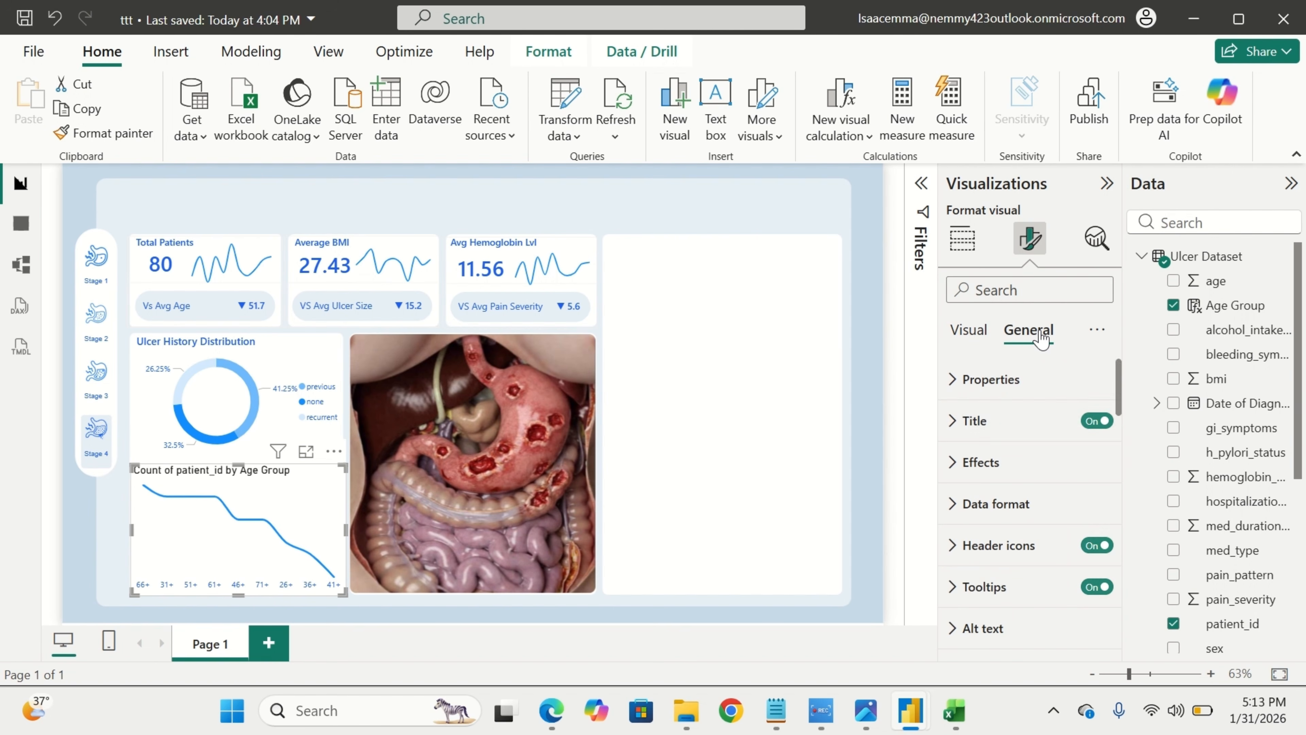
pyautogui.click(1094, 421)
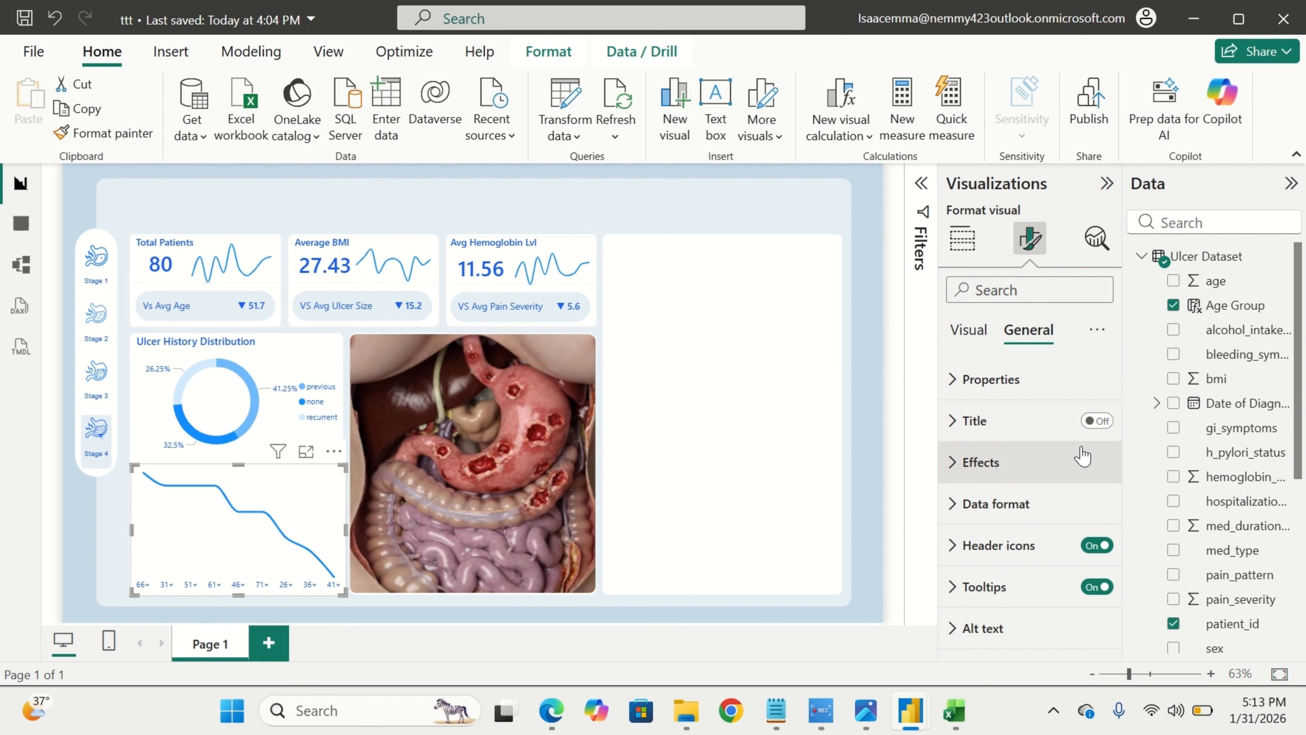
pyautogui.click(1082, 461)
pyautogui.click(1091, 514)
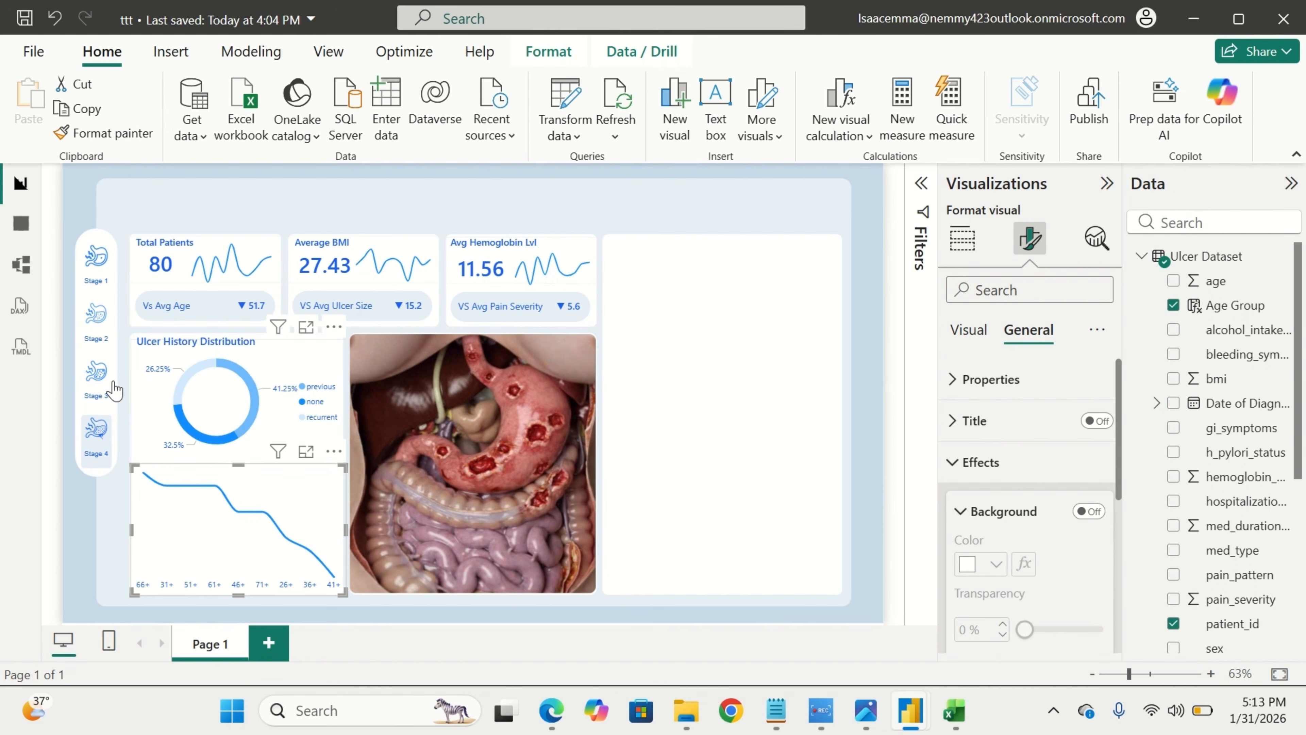
# Filter the report by Stage 3, Stage 2 and Stage 1 in turn to check how the line chart responds.
pyautogui.click(100, 374)
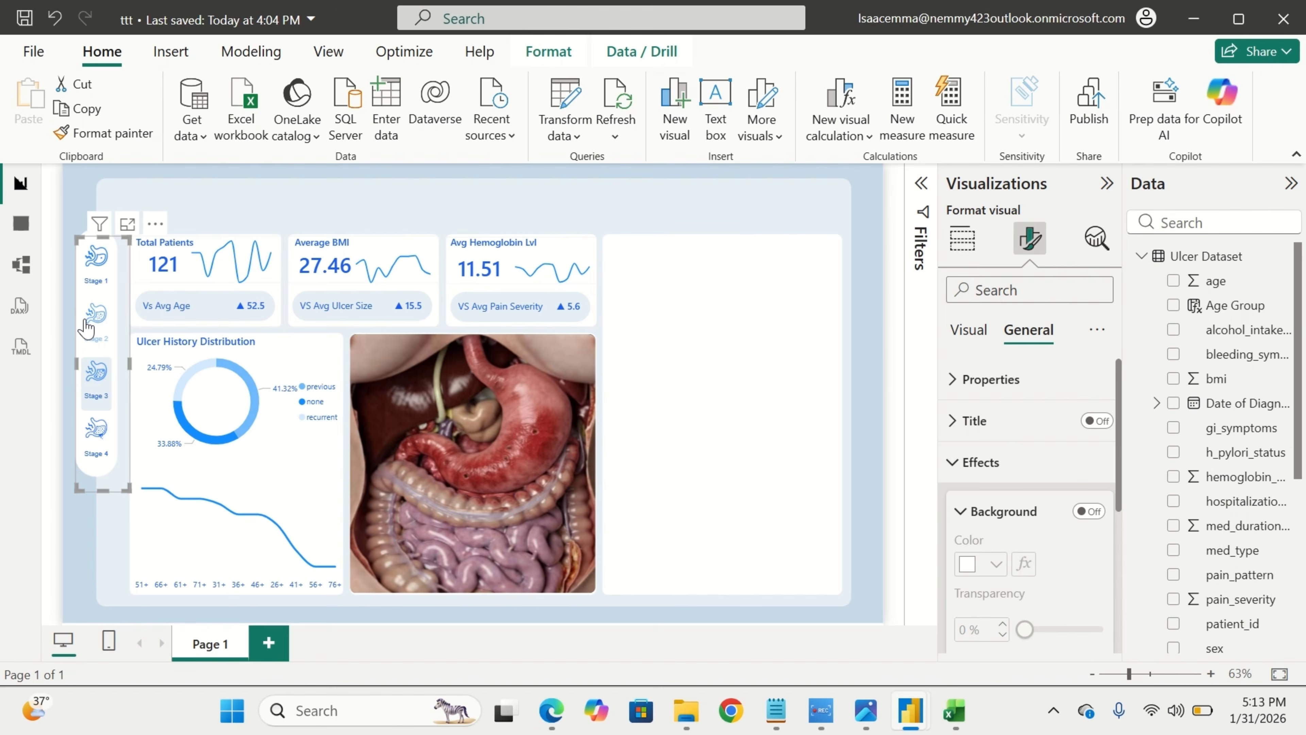
pyautogui.click(87, 326)
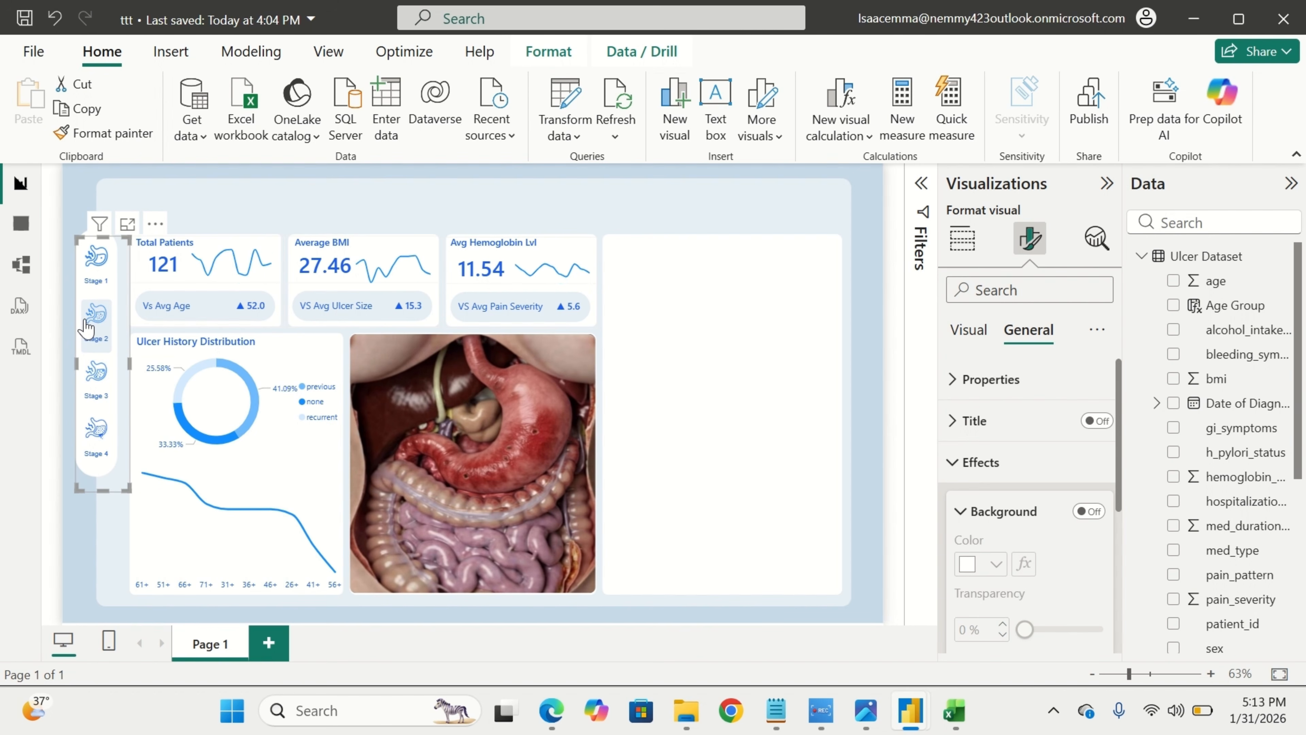
pyautogui.click(97, 269)
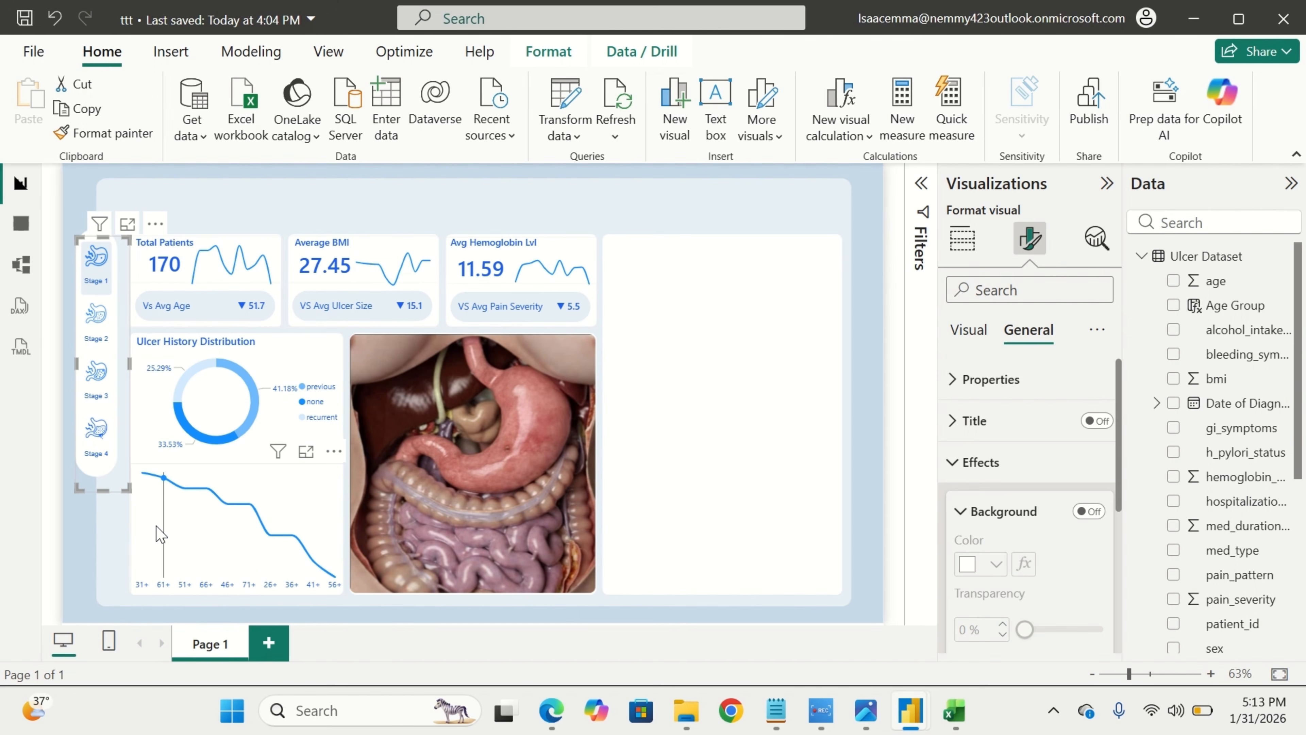
# Sort the line chart's axis in ascending order by count of patient_id and select the chart.
pyautogui.moveTo(146, 492)
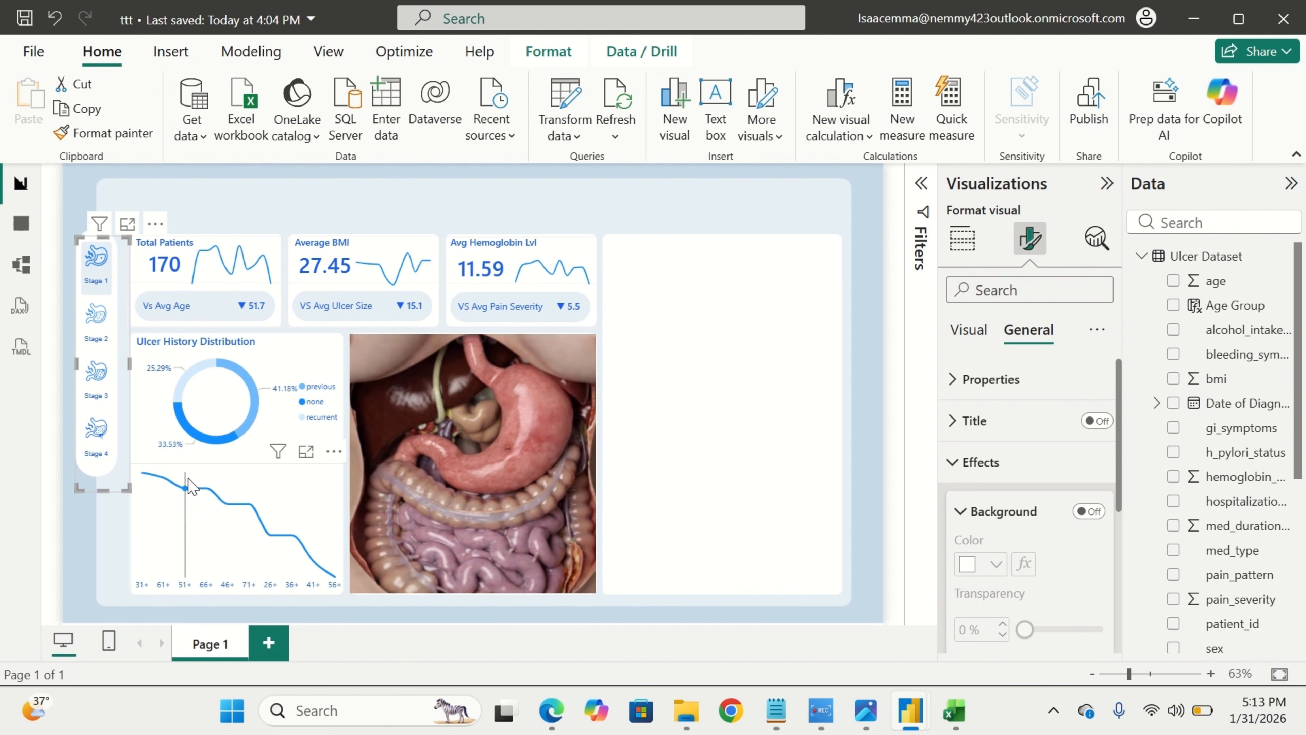
pyautogui.click(335, 453)
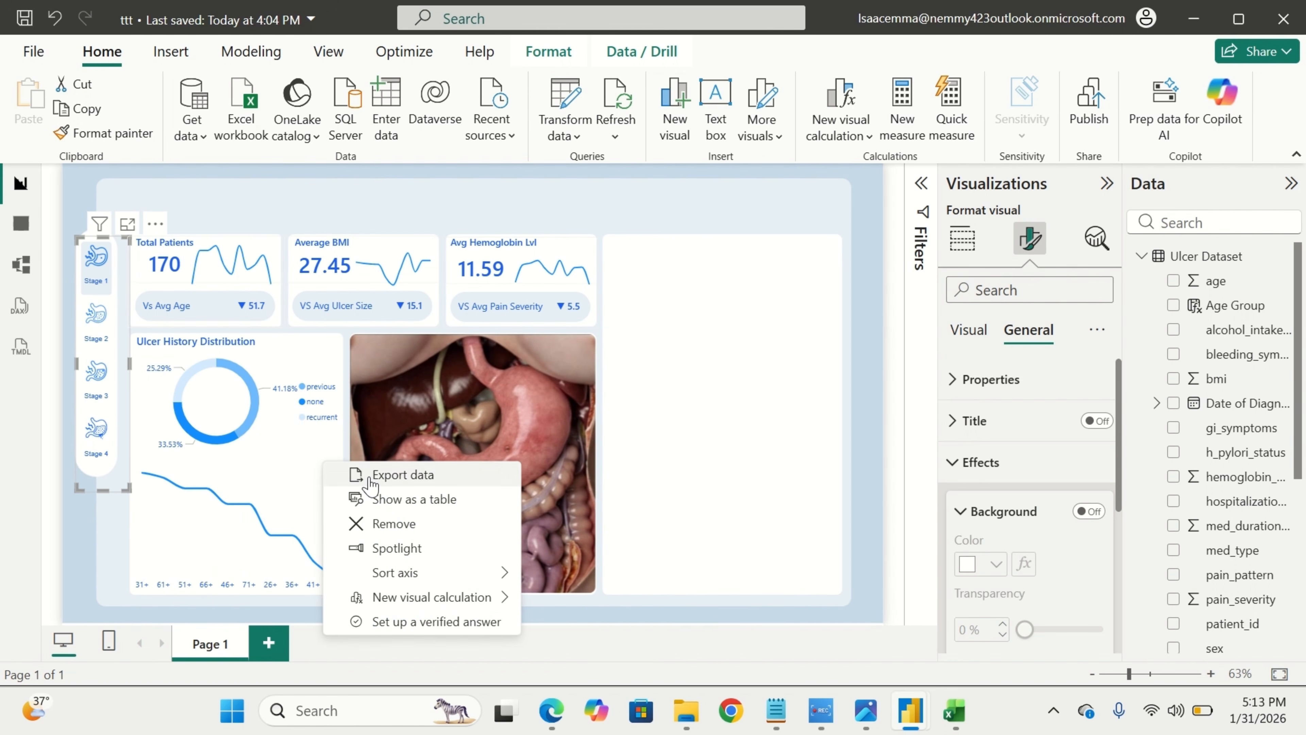
pyautogui.moveTo(460, 581)
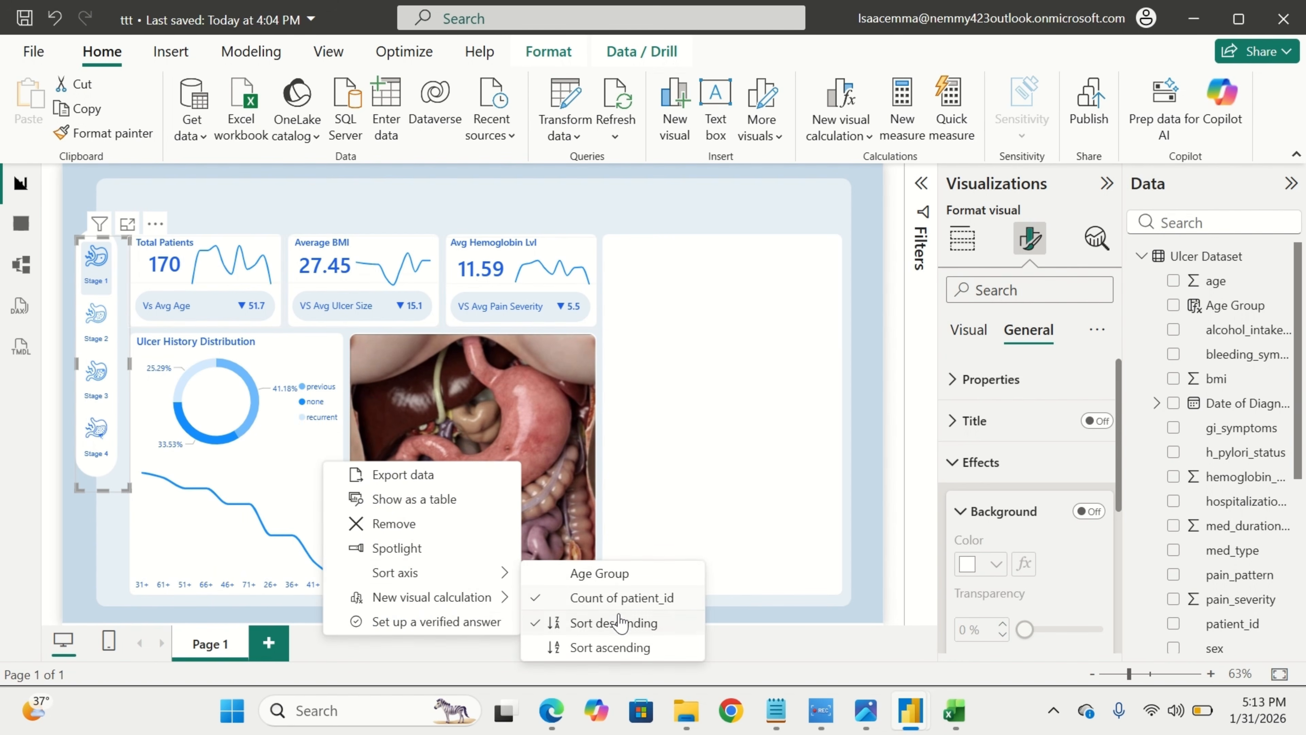
pyautogui.click(624, 648)
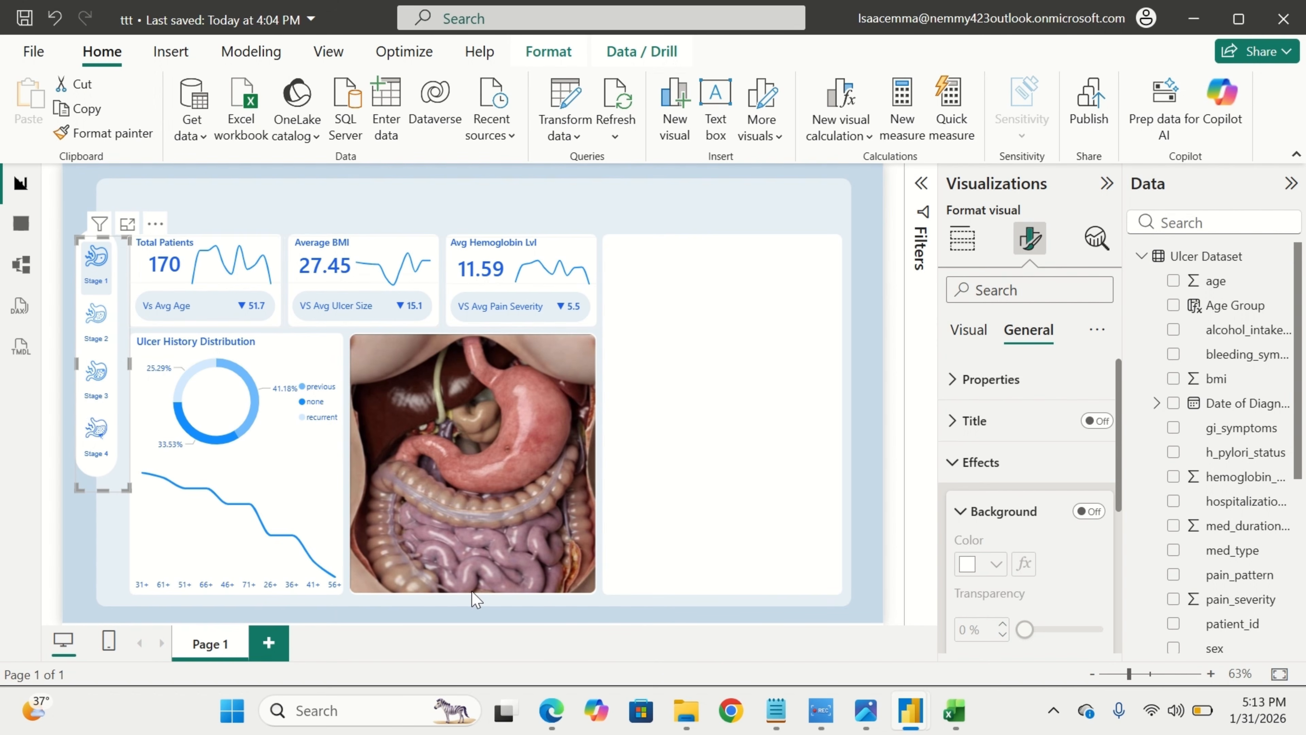
pyautogui.click(316, 476)
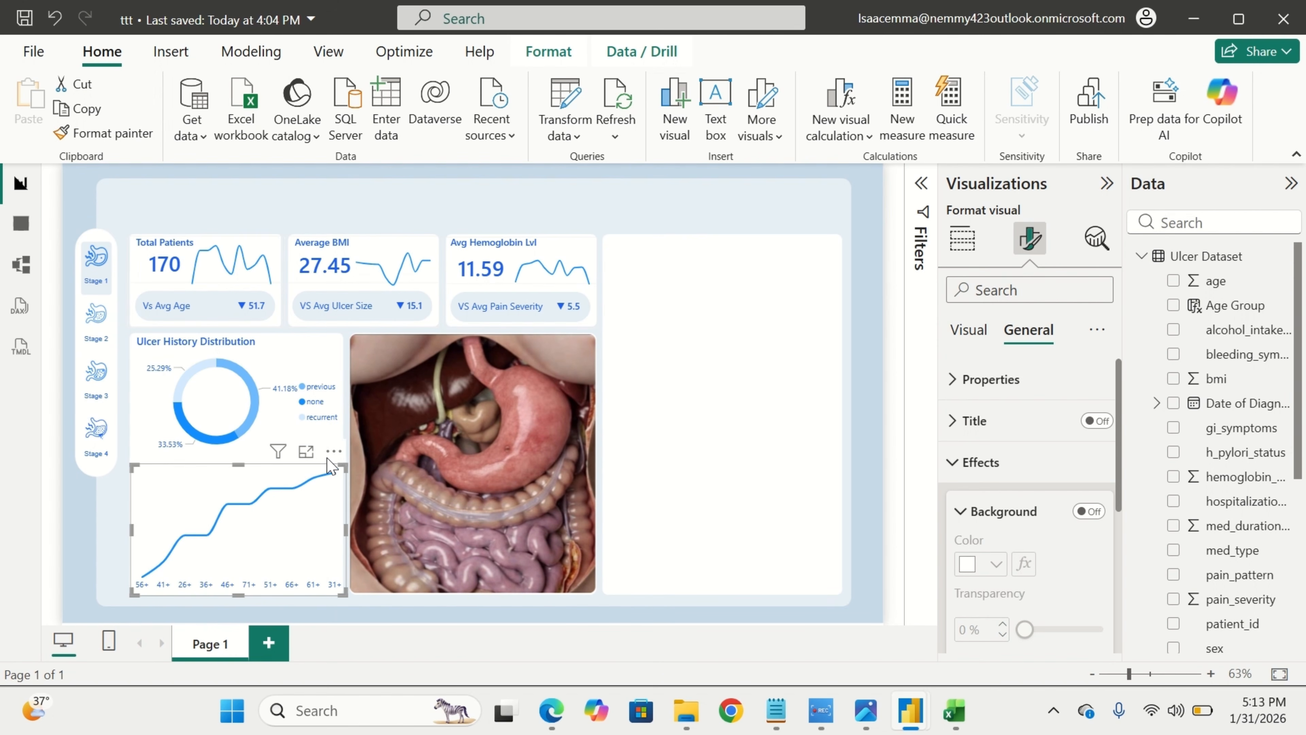
# Sort the line chart's axis by Age Group in ascending order and shorten the chart slightly from its upper edge.
pyautogui.click(334, 452)
pyautogui.moveTo(483, 573)
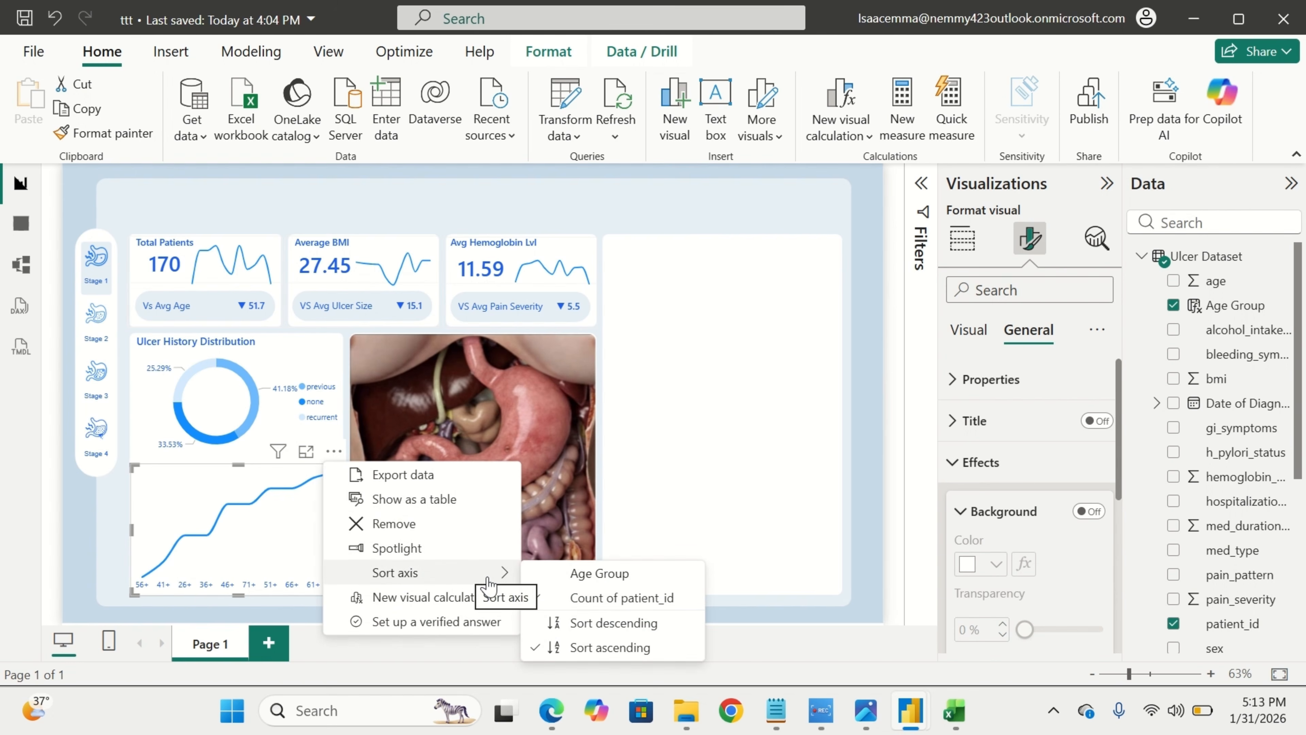
pyautogui.click(592, 576)
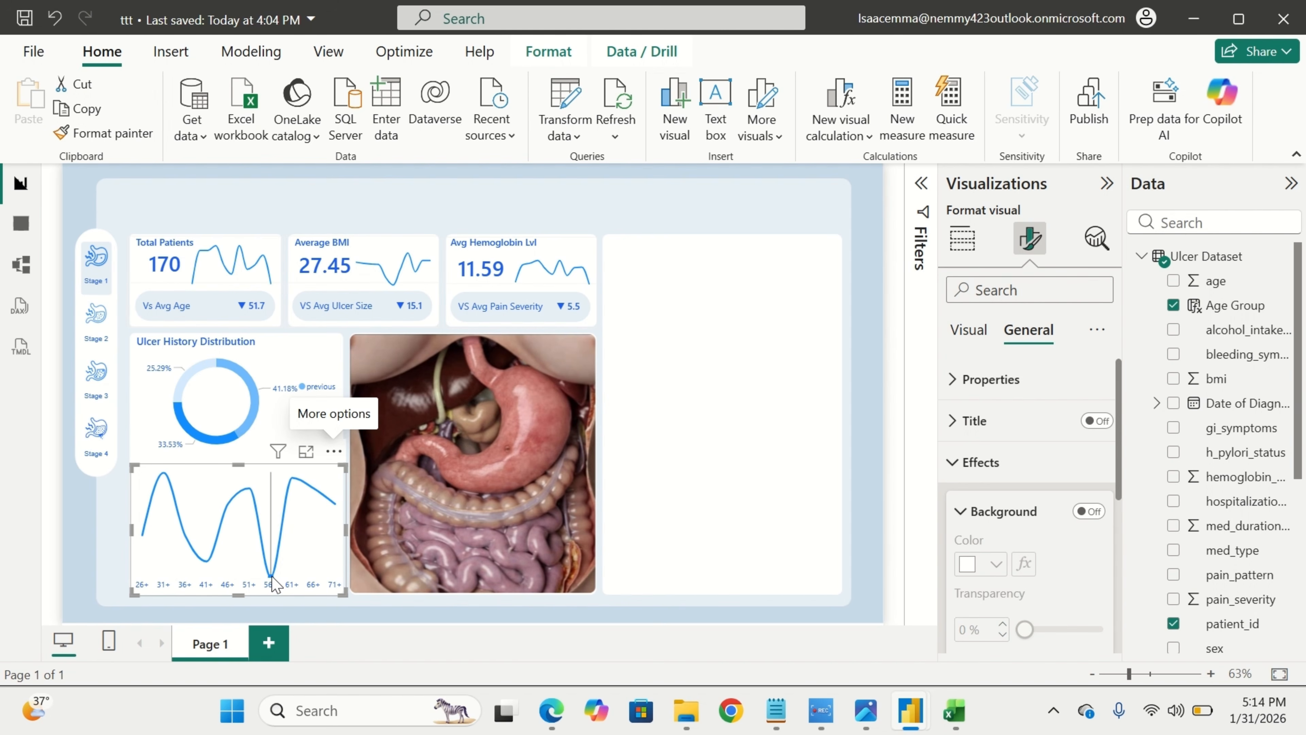
pyautogui.moveTo(272, 576)
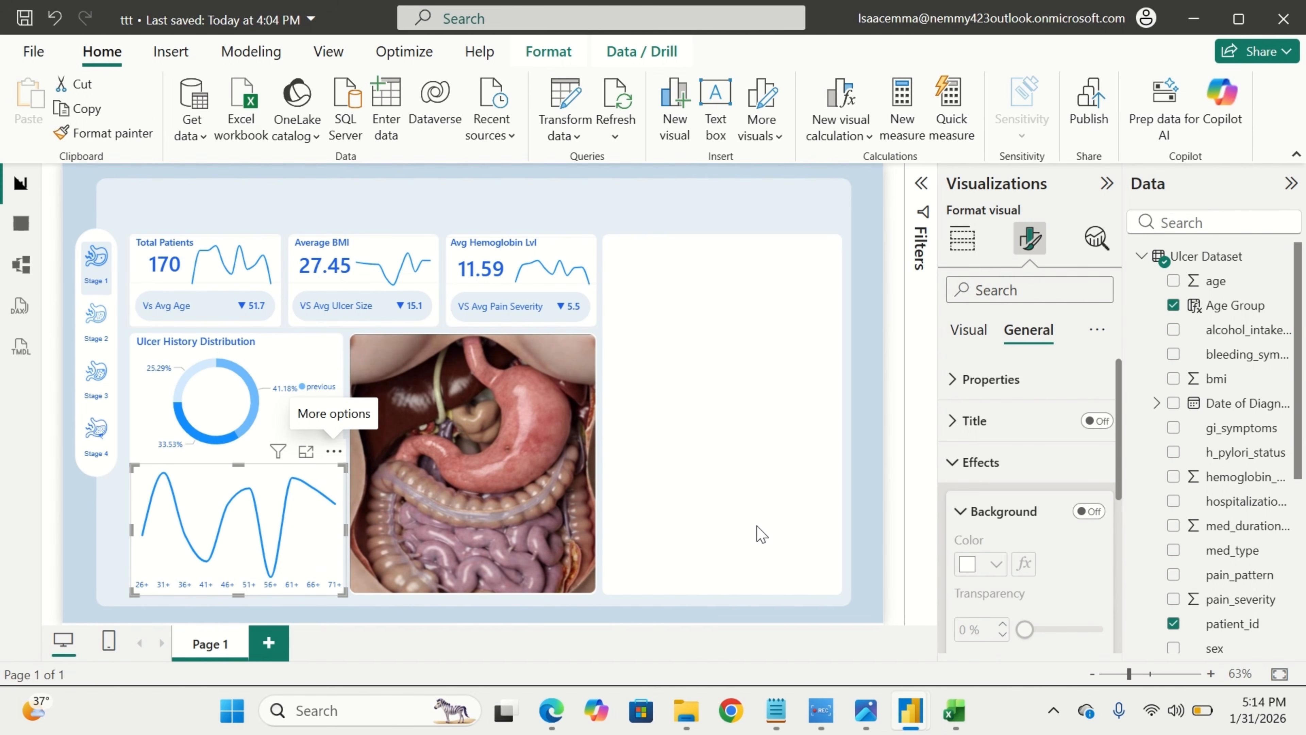
pyautogui.click(761, 535)
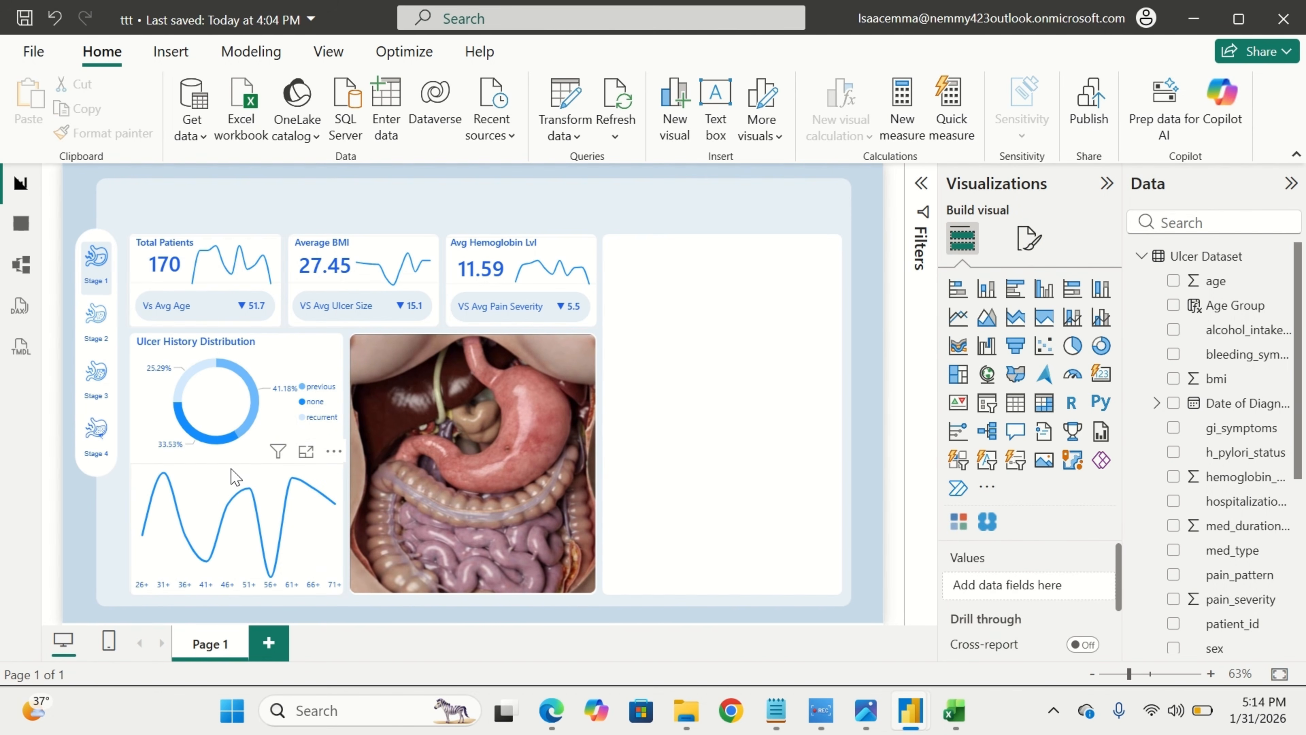
pyautogui.click(235, 478)
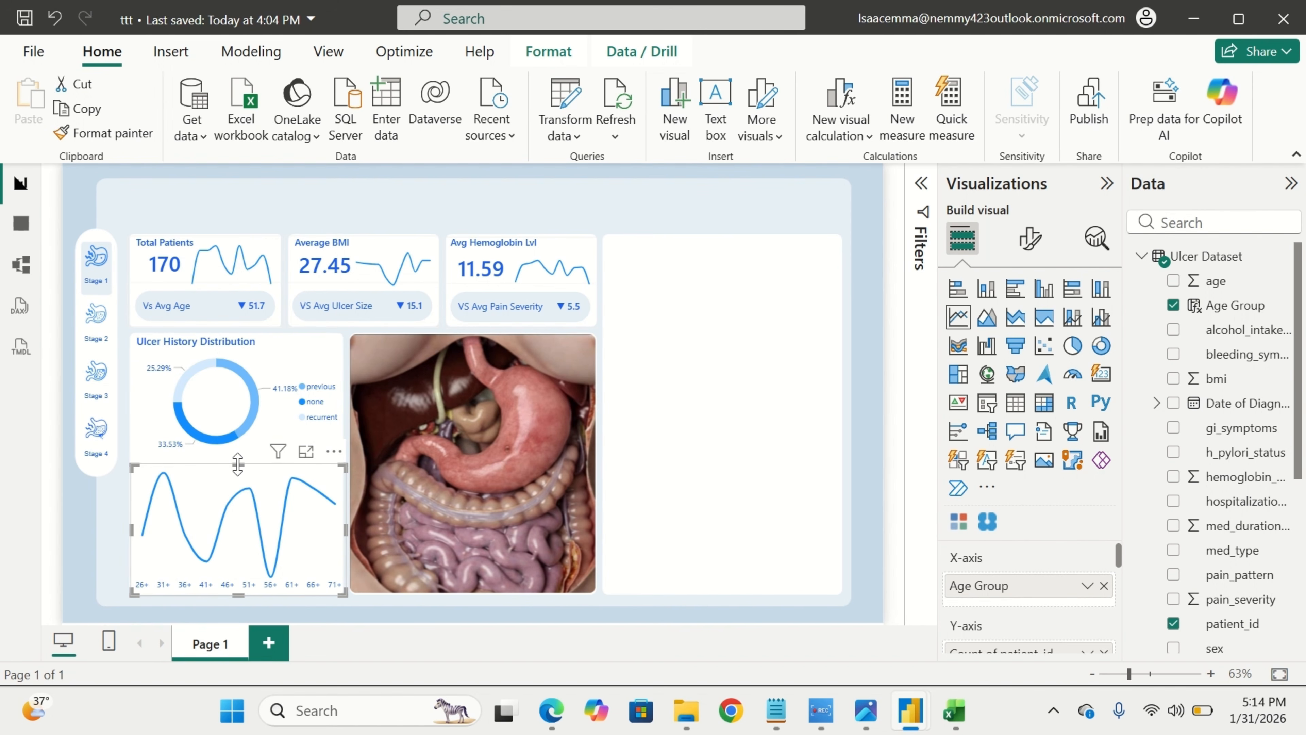
pyautogui.moveTo(238, 467); pyautogui.dragTo(237, 479)
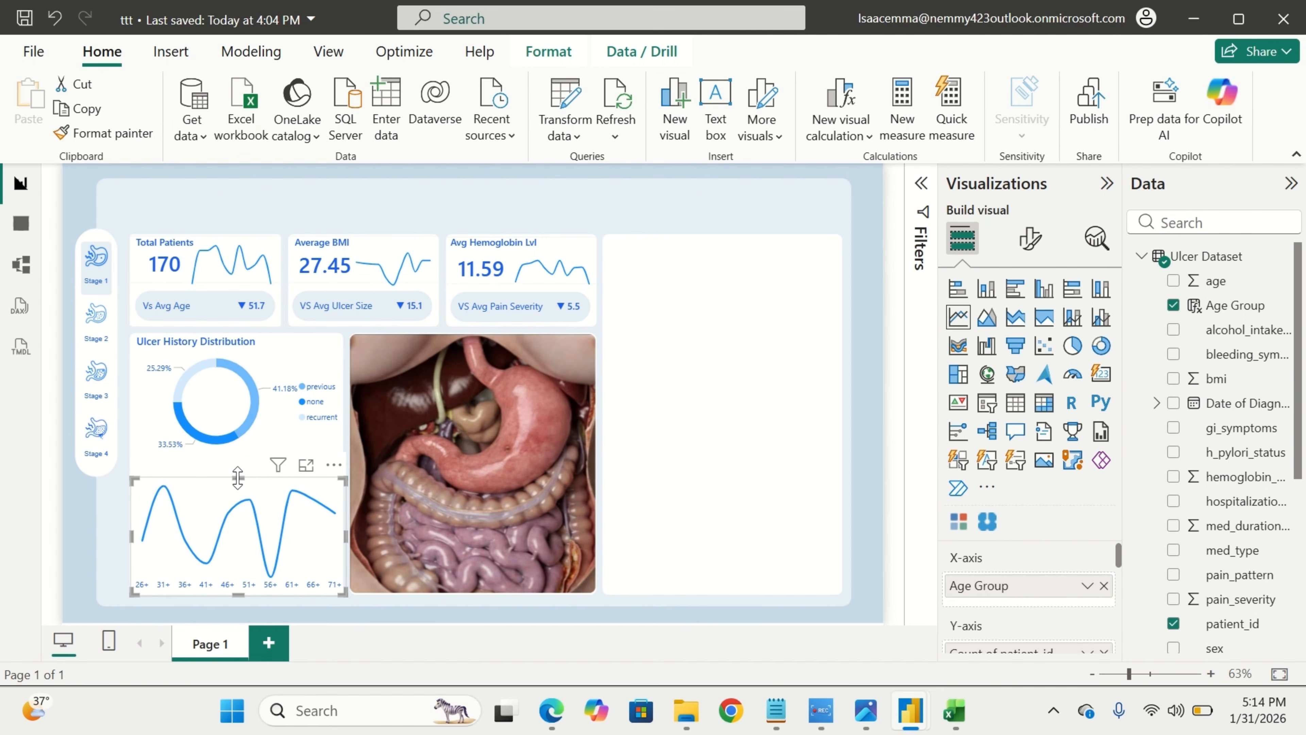
# Insert a text box containing the "Patients Age Distribution" and "Across Age Group" heading copied from the Ulcer PB report.
pyautogui.click(700, 102)
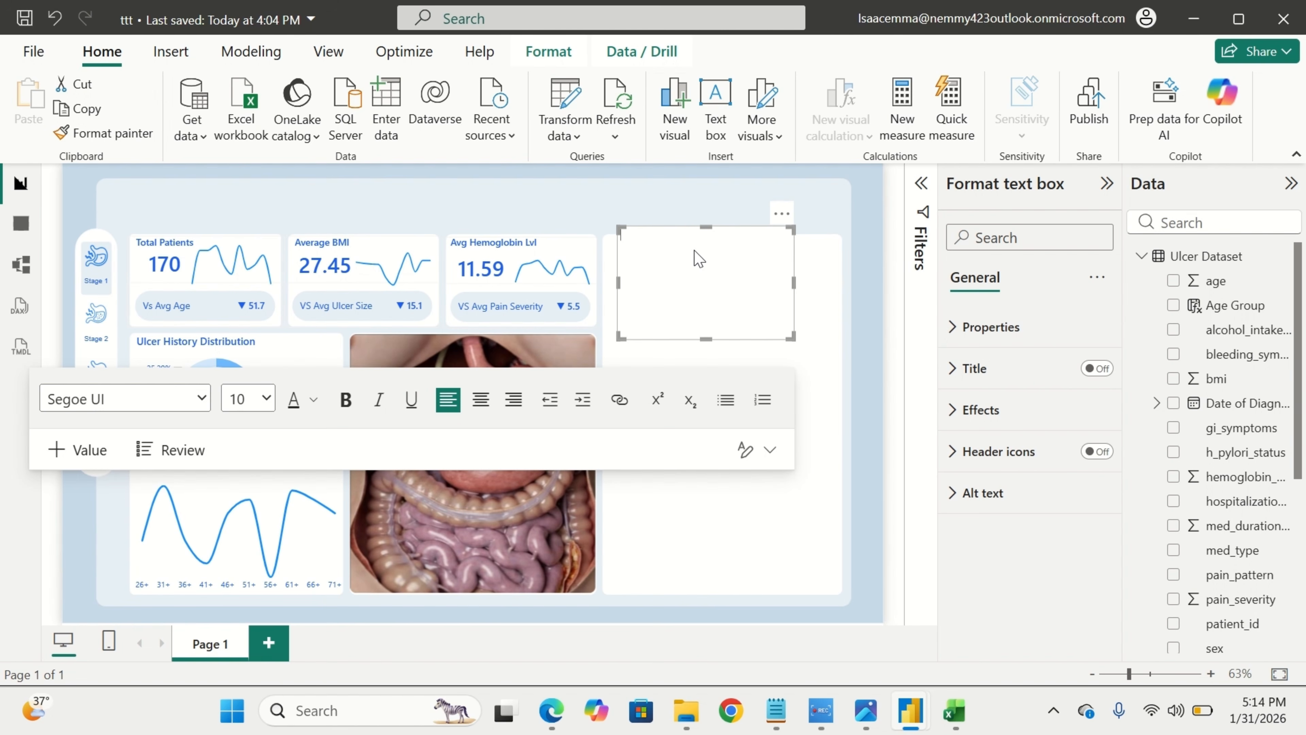
pyautogui.moveTo(910, 710)
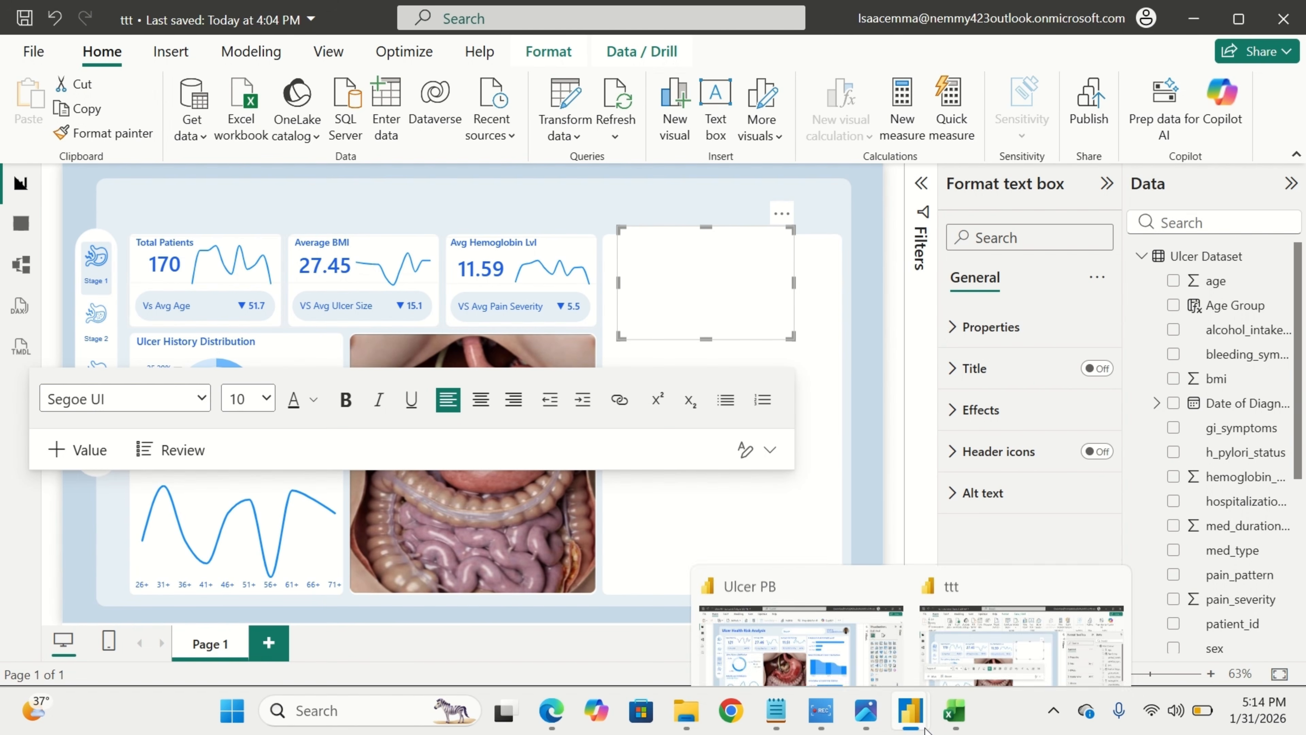
pyautogui.click(809, 653)
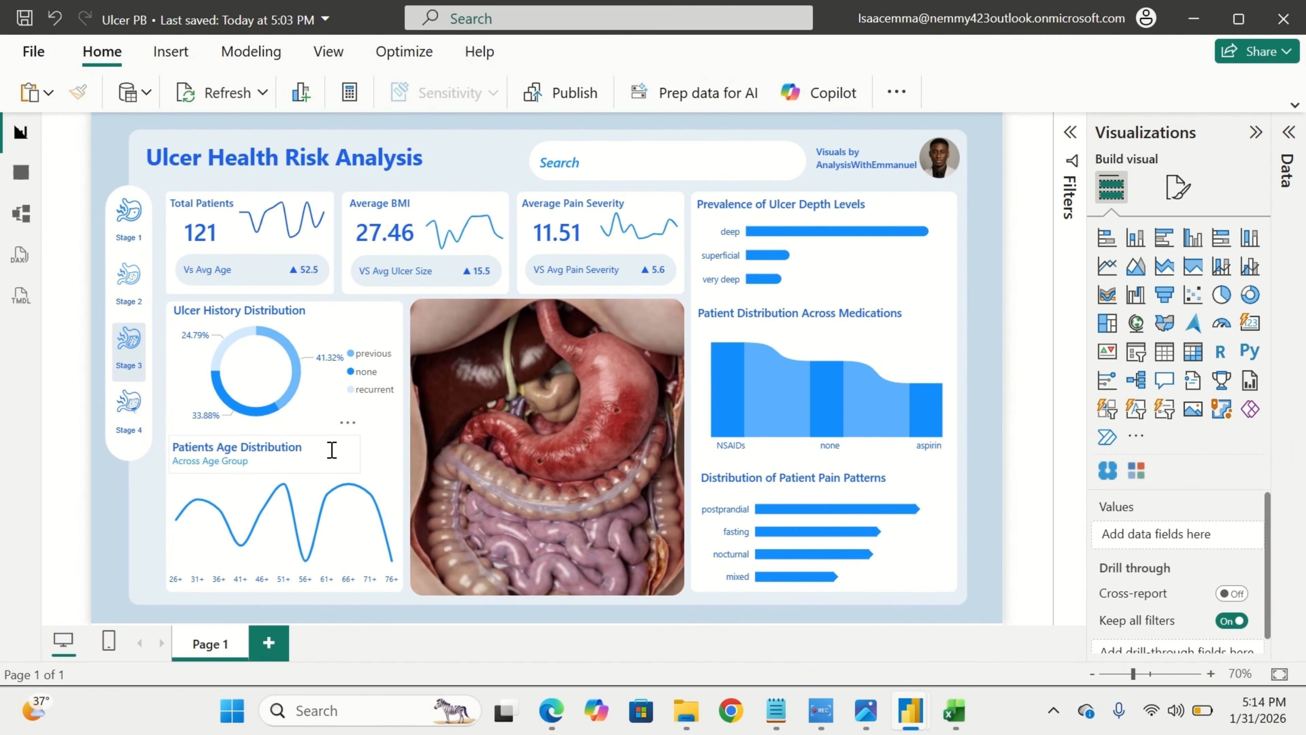
pyautogui.doubleClick(263, 461)
pyautogui.moveTo(166, 438); pyautogui.dragTo(170, 442)
pyautogui.hotkey('ctrl', 'c')
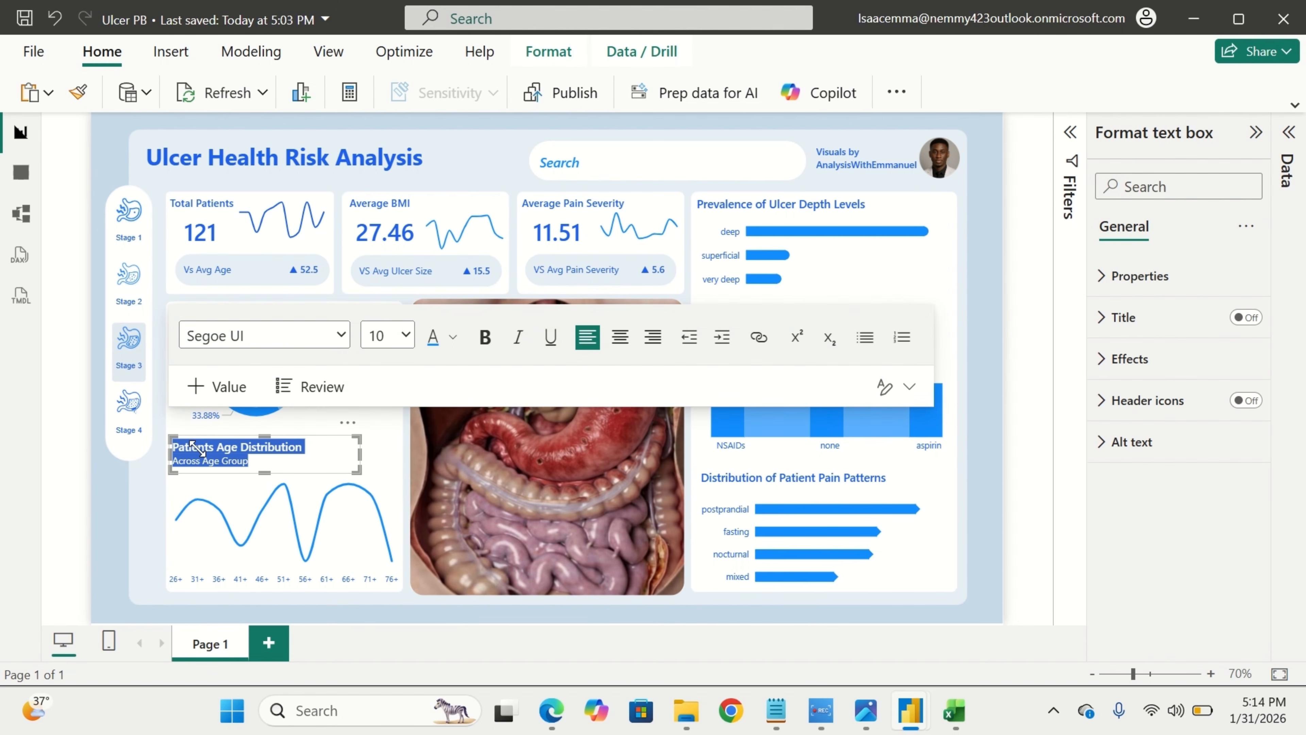
pyautogui.moveTo(920, 718)
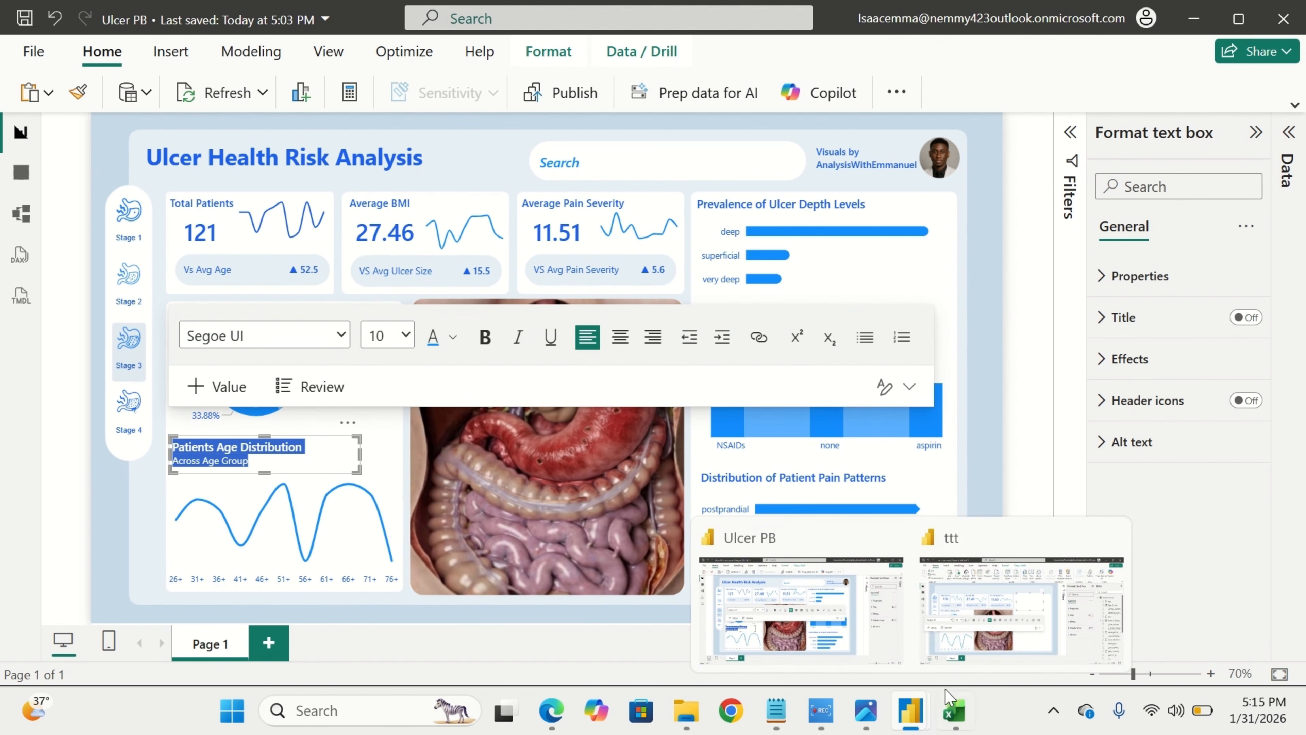
pyautogui.click(970, 666)
pyautogui.hotkey('ctrl', 'v')
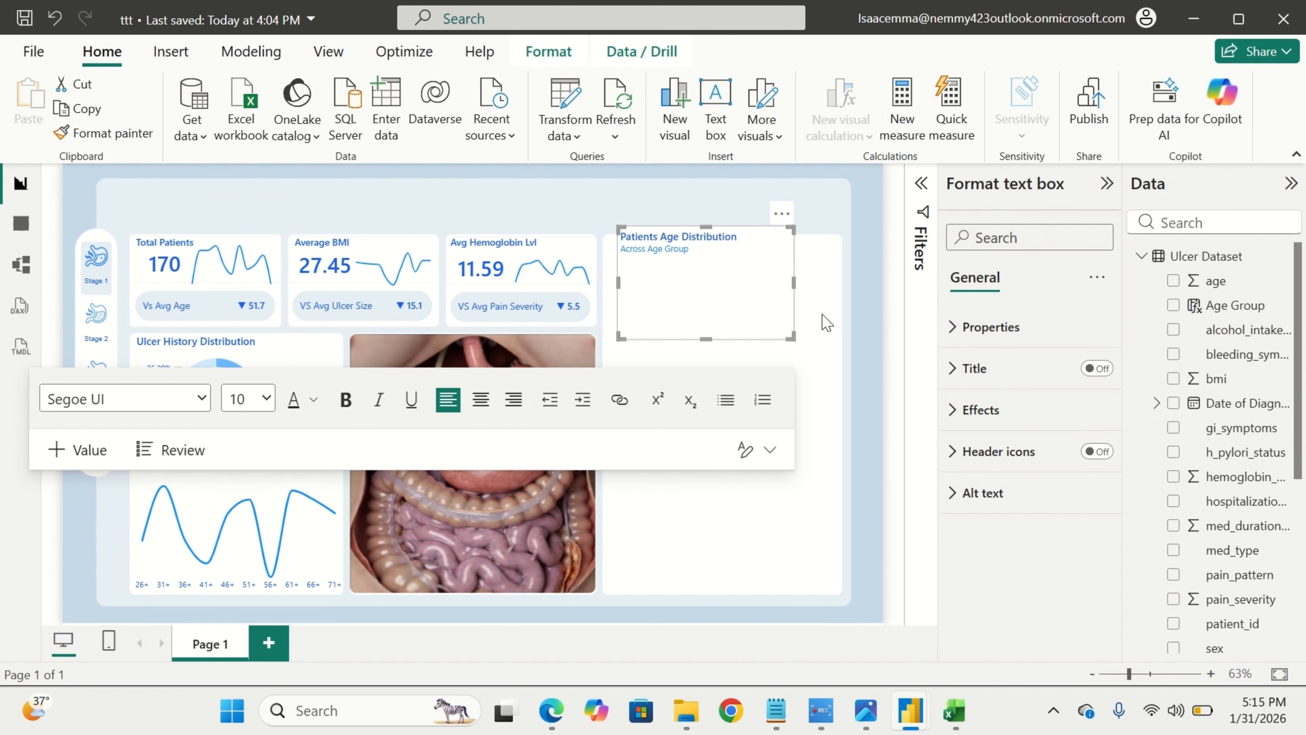
# Turn off the text box's background and reduce its height to fit the heading more closely.
pyautogui.click(1002, 410)
pyautogui.click(1089, 458)
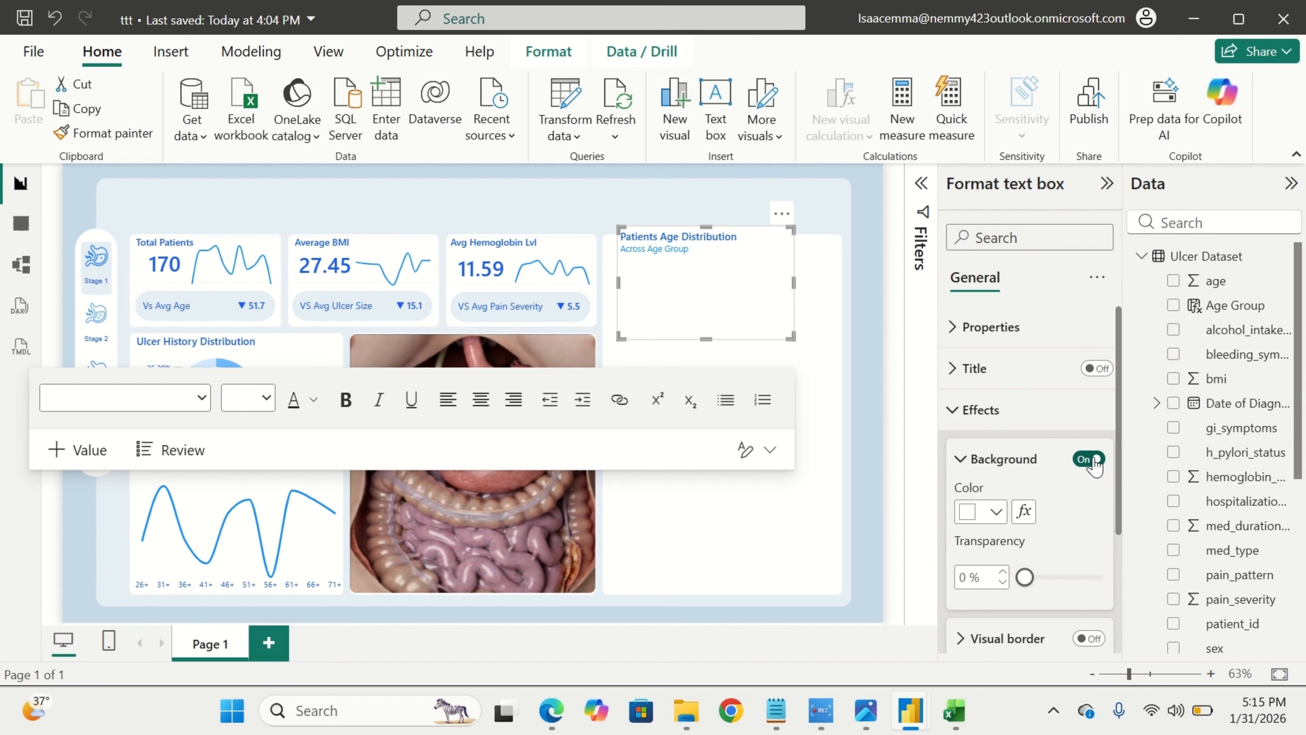
pyautogui.click(1089, 459)
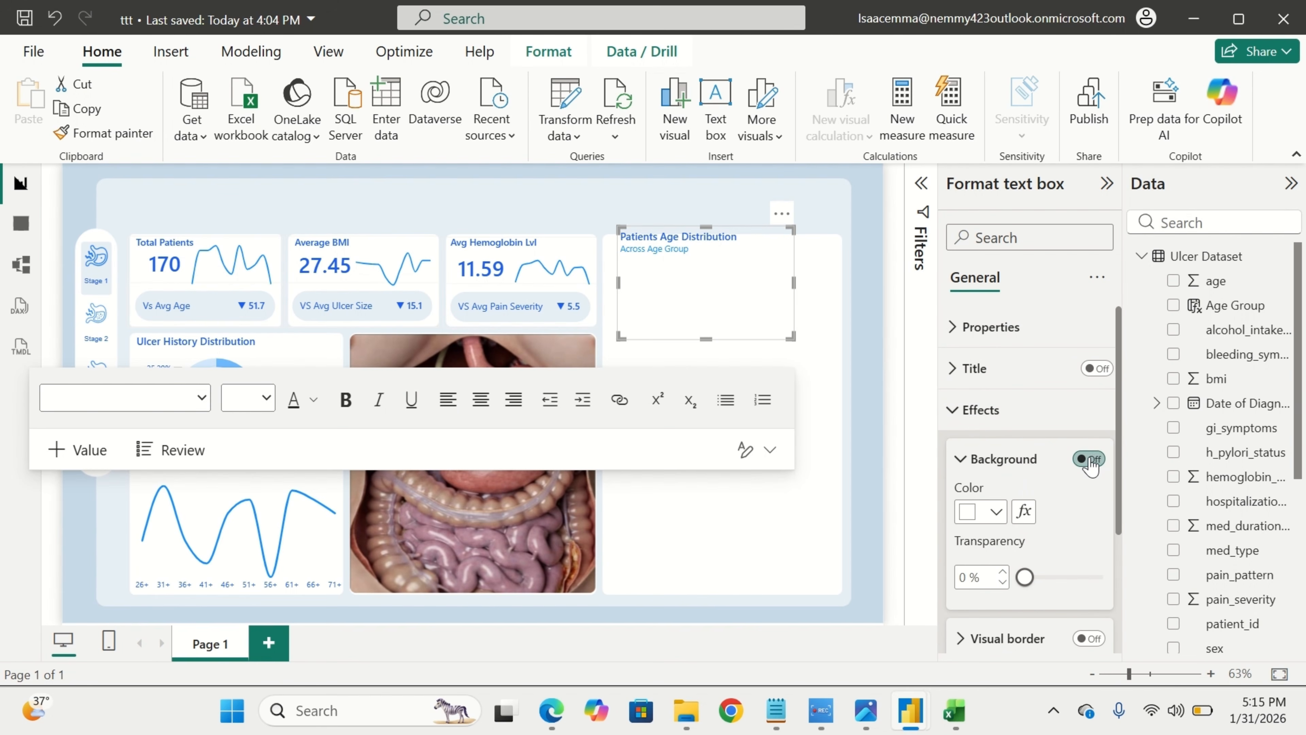
pyautogui.click(987, 466)
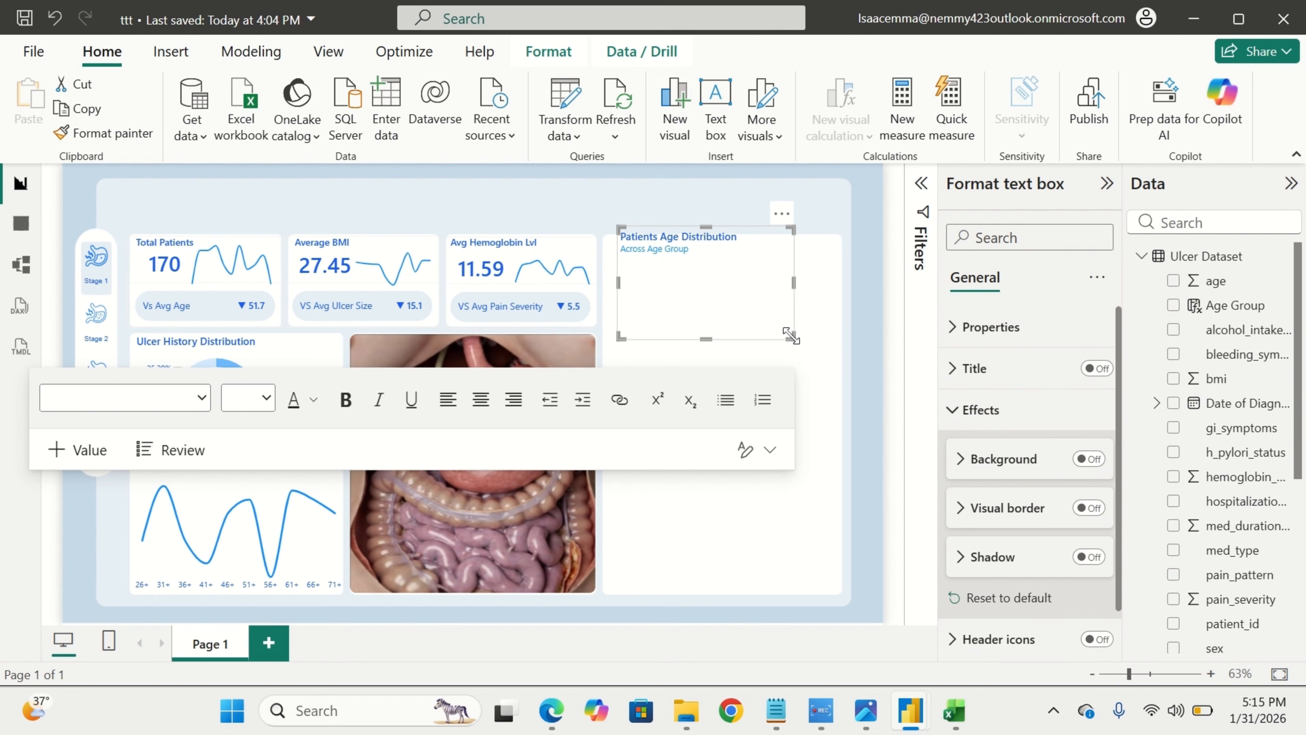
pyautogui.moveTo(791, 318); pyautogui.dragTo(624, 248)
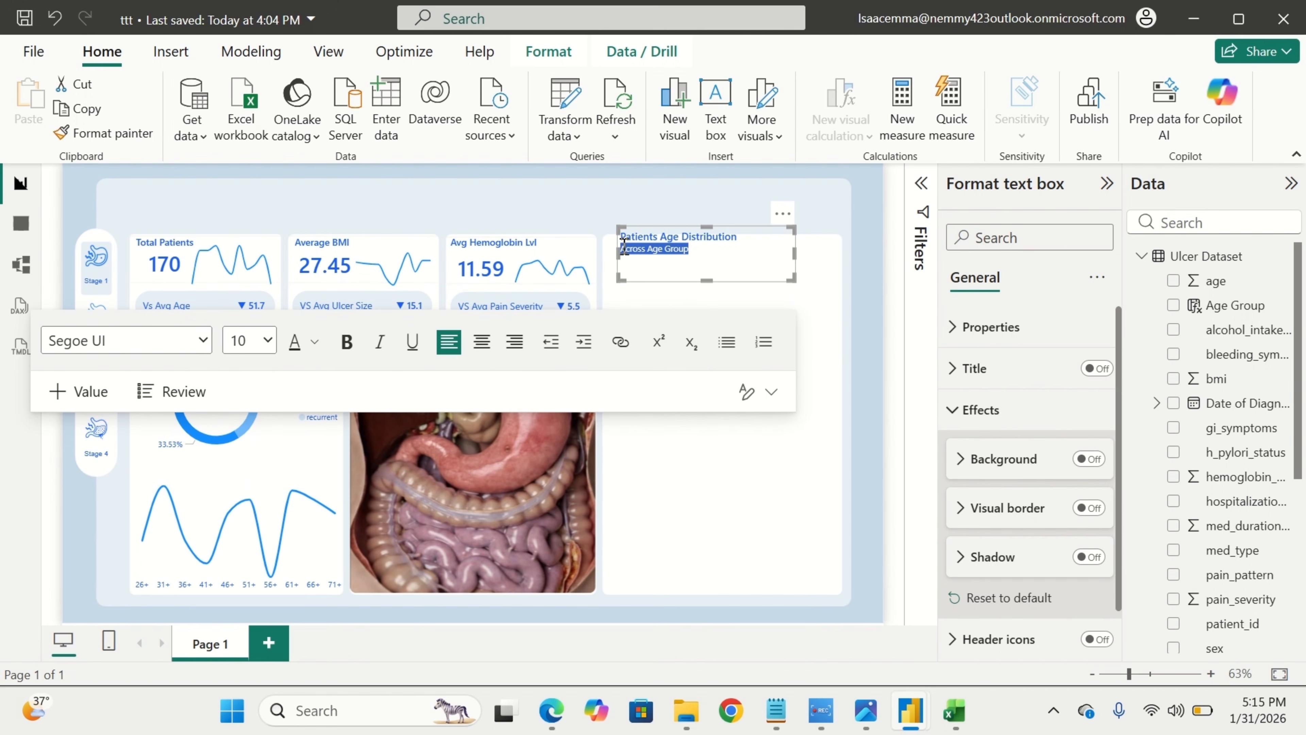
# Color the "Across Age Group" subtitle with the recently used bright blue and open the font colors for the title line.
pyautogui.click(315, 342)
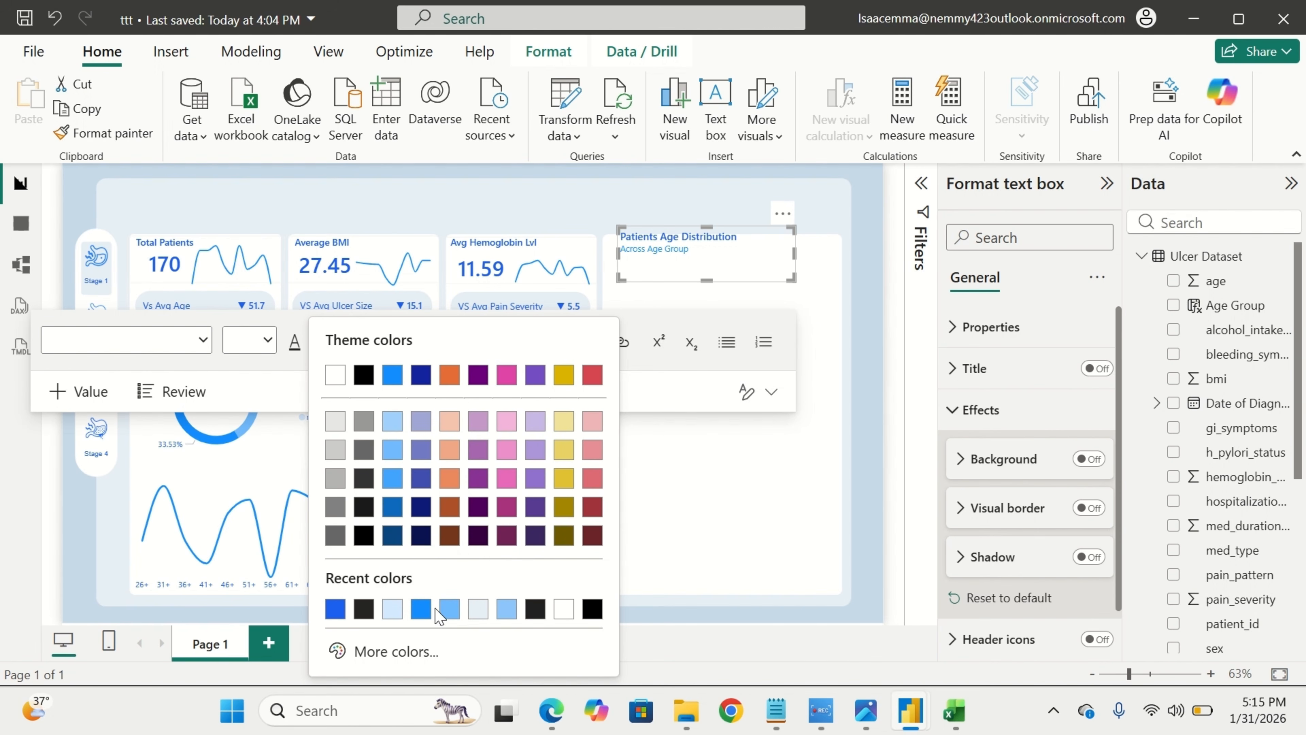
pyautogui.click(739, 242)
pyautogui.tripleClick(730, 236)
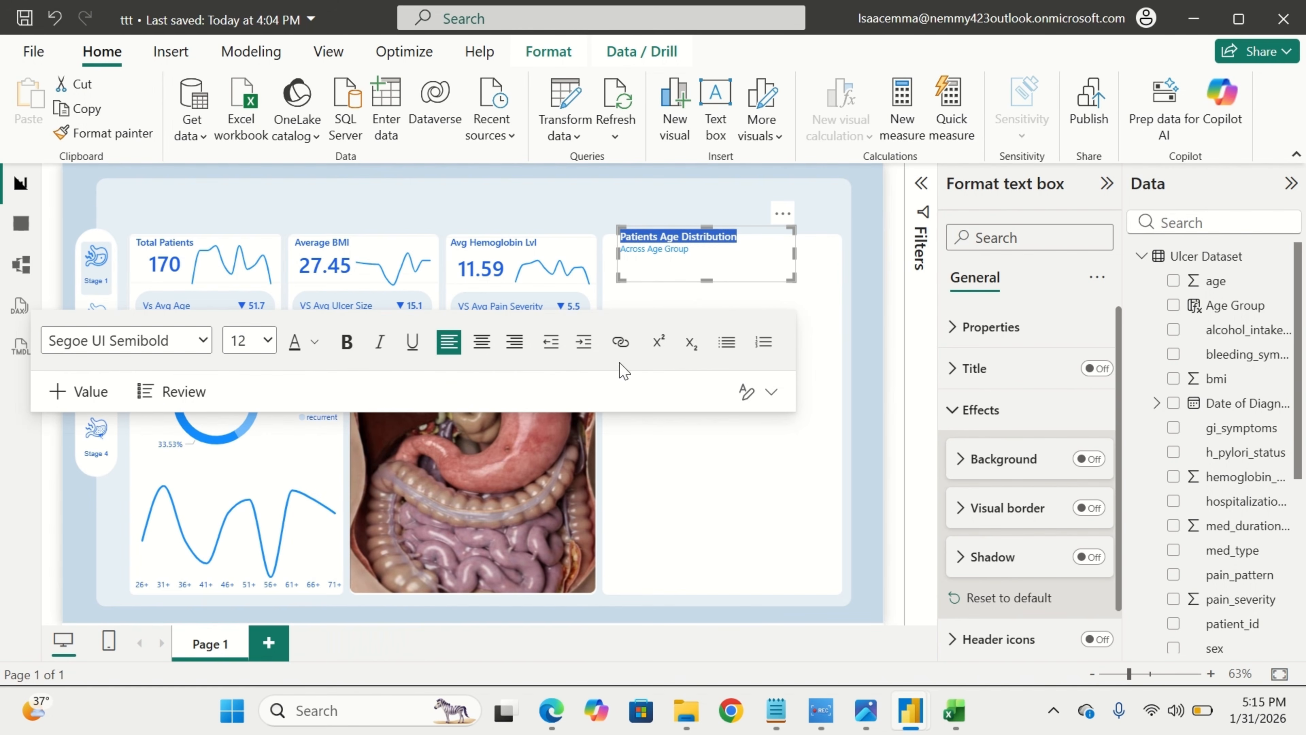
pyautogui.click(314, 341)
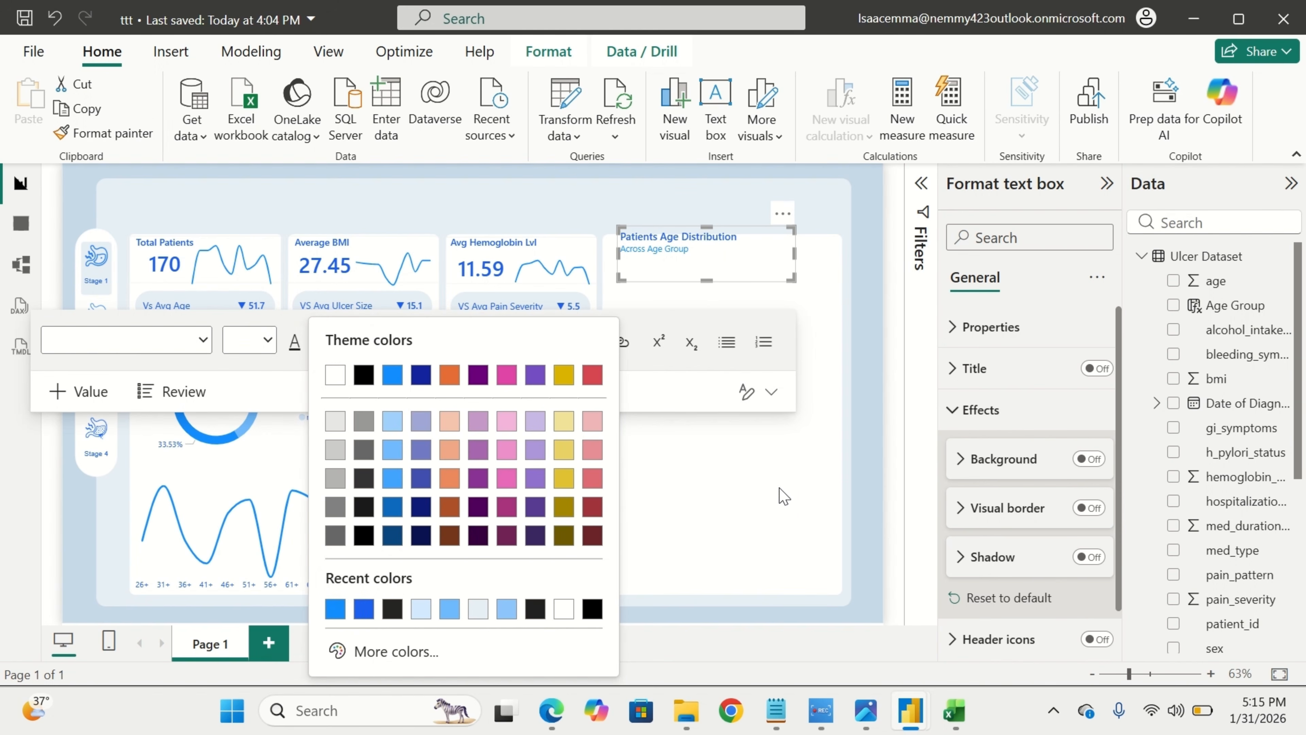
pyautogui.click(763, 438)
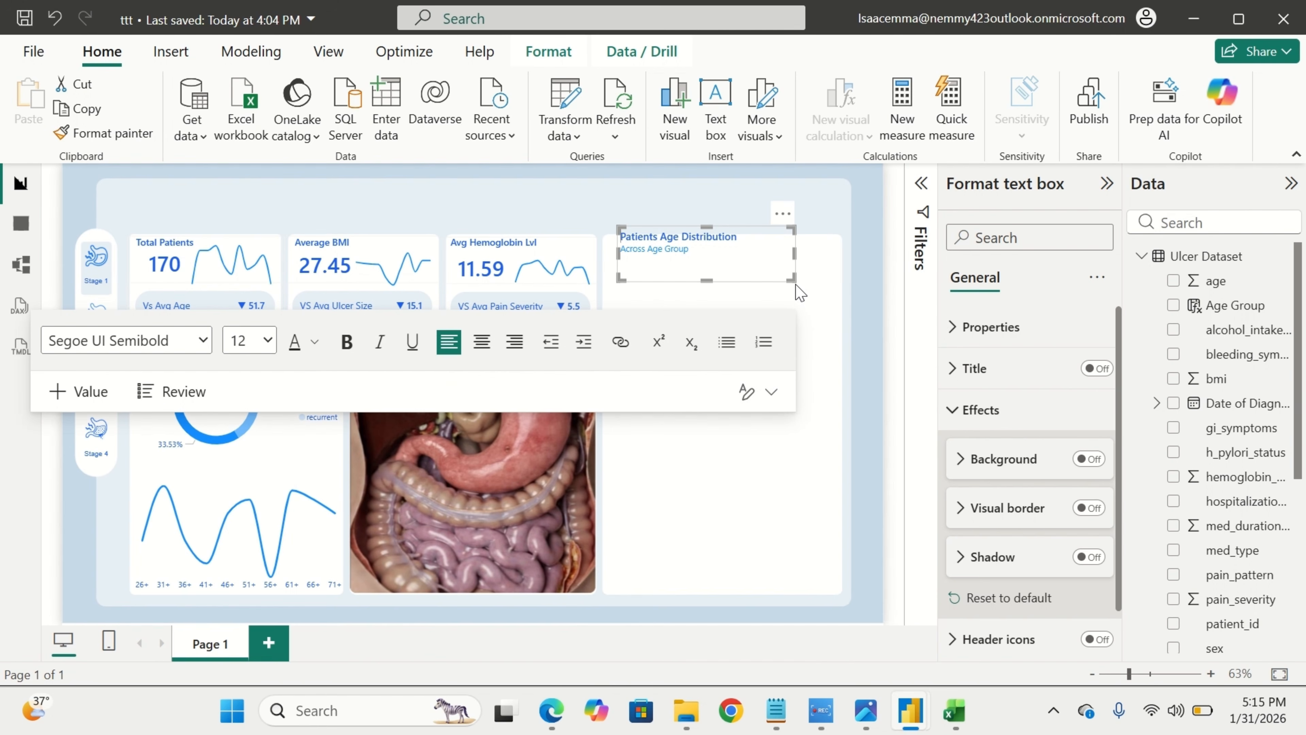
# Move the "Patients Age Distribution" text box over the upper edge of the age group line chart, aligned with the donut chart's title.
pyautogui.moveTo(775, 287); pyautogui.dragTo(308, 512)
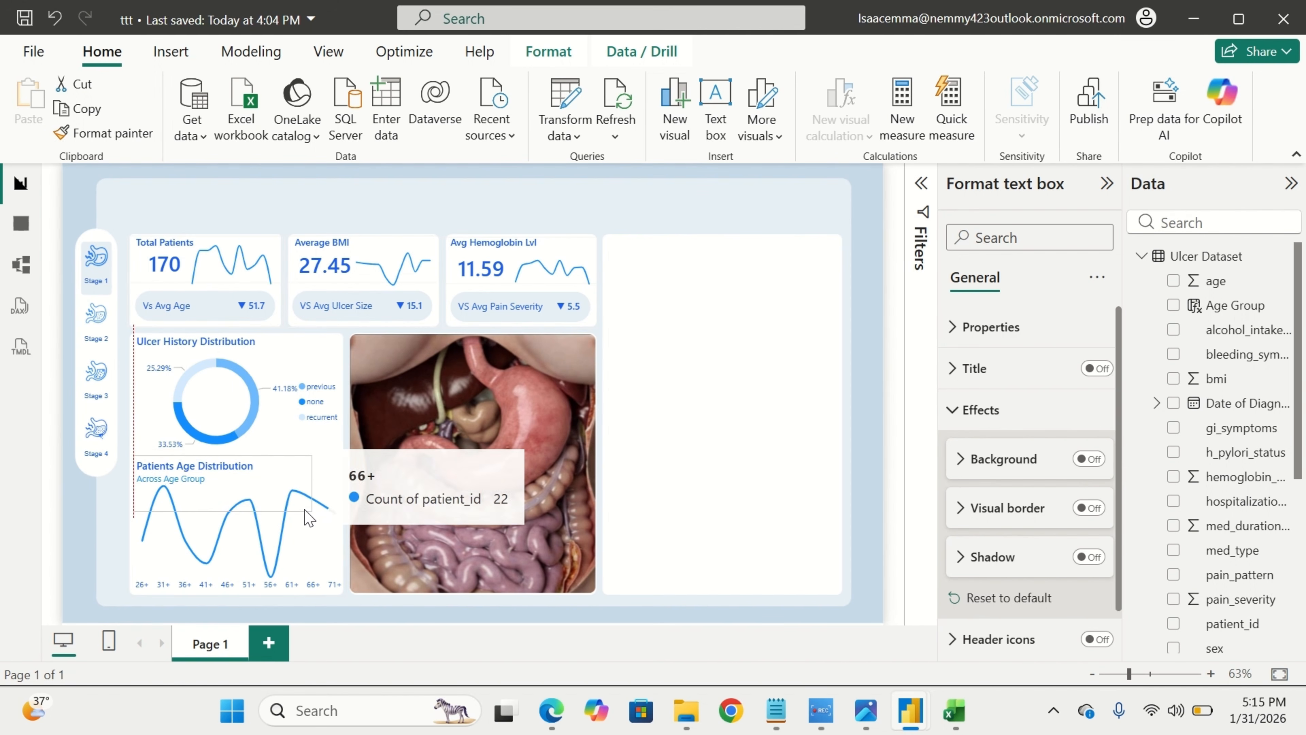
pyautogui.moveTo(304, 509); pyautogui.dragTo(302, 517)
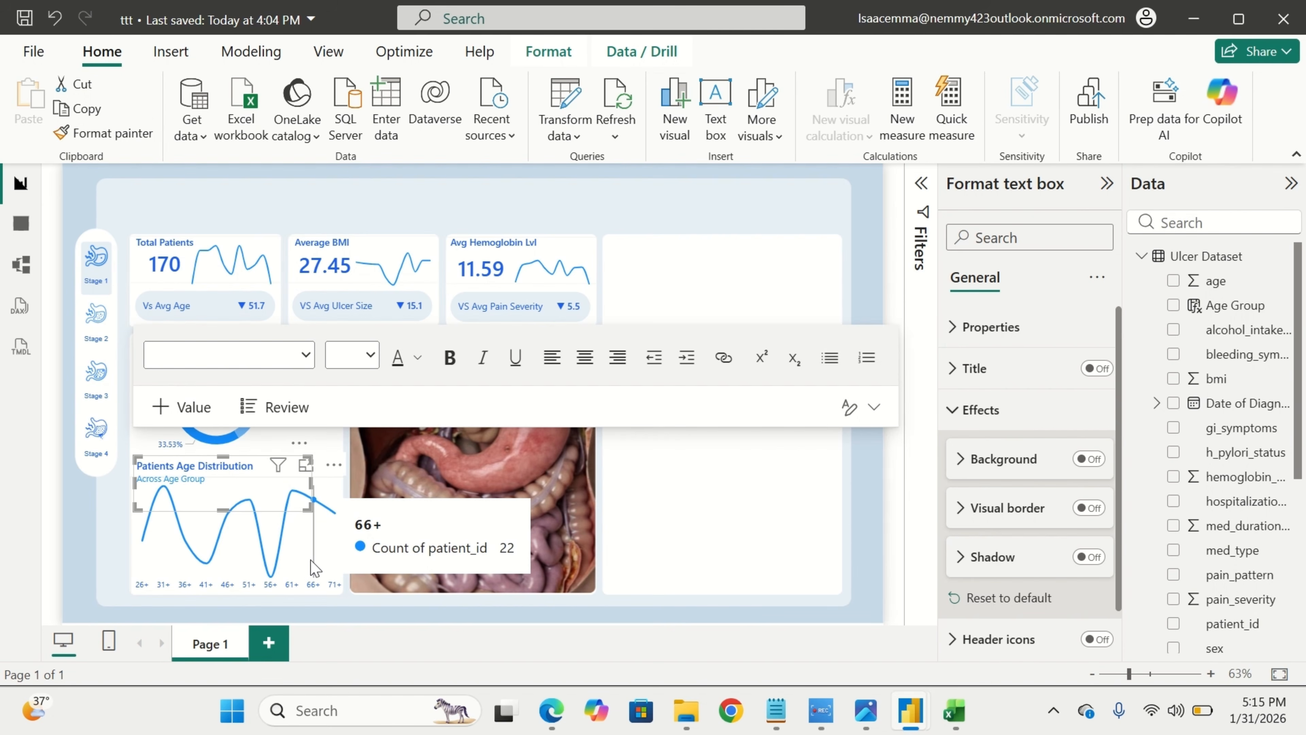
pyautogui.click(315, 567)
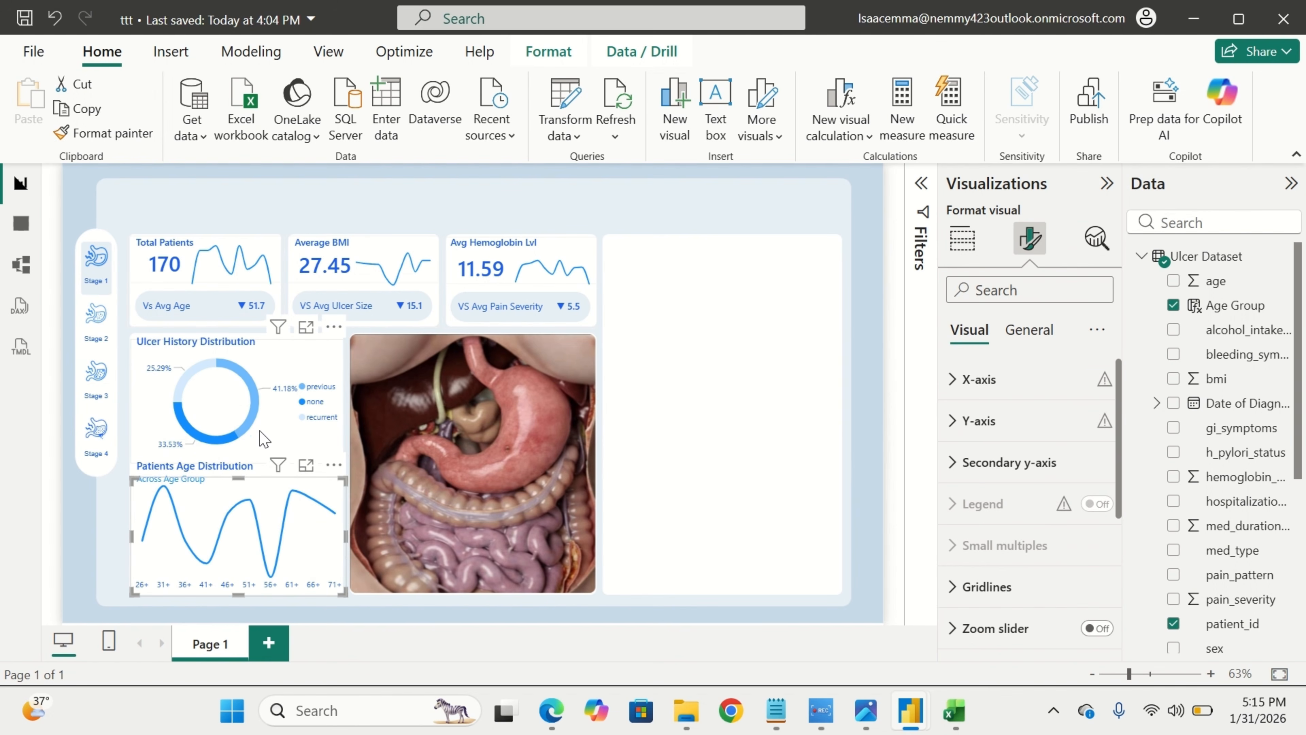
# Shorten the Ulcer History Distribution donut chart from its lower edge and move the "Patients Age Distribution" heading slightly up.
pyautogui.click(263, 438)
pyautogui.moveTo(242, 455); pyautogui.dragTo(257, 444)
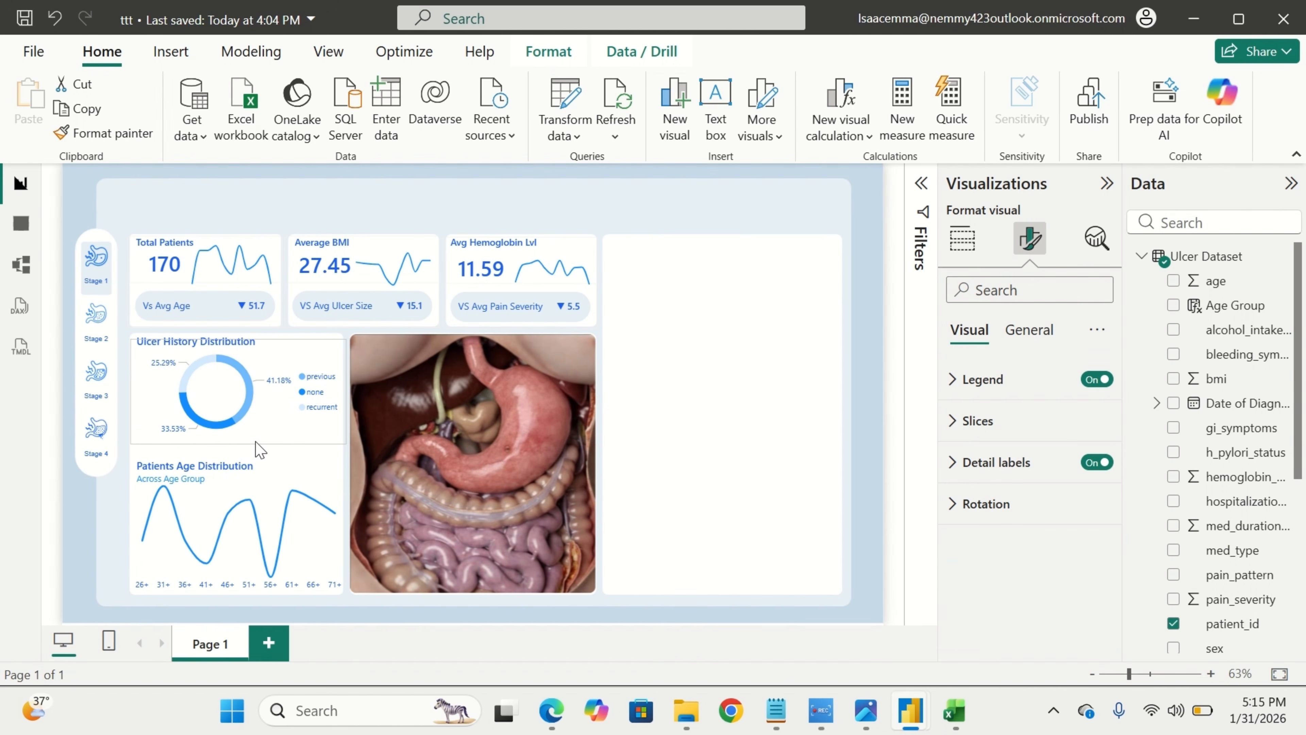
pyautogui.click(268, 476)
pyautogui.moveTo(266, 457); pyautogui.dragTo(263, 458)
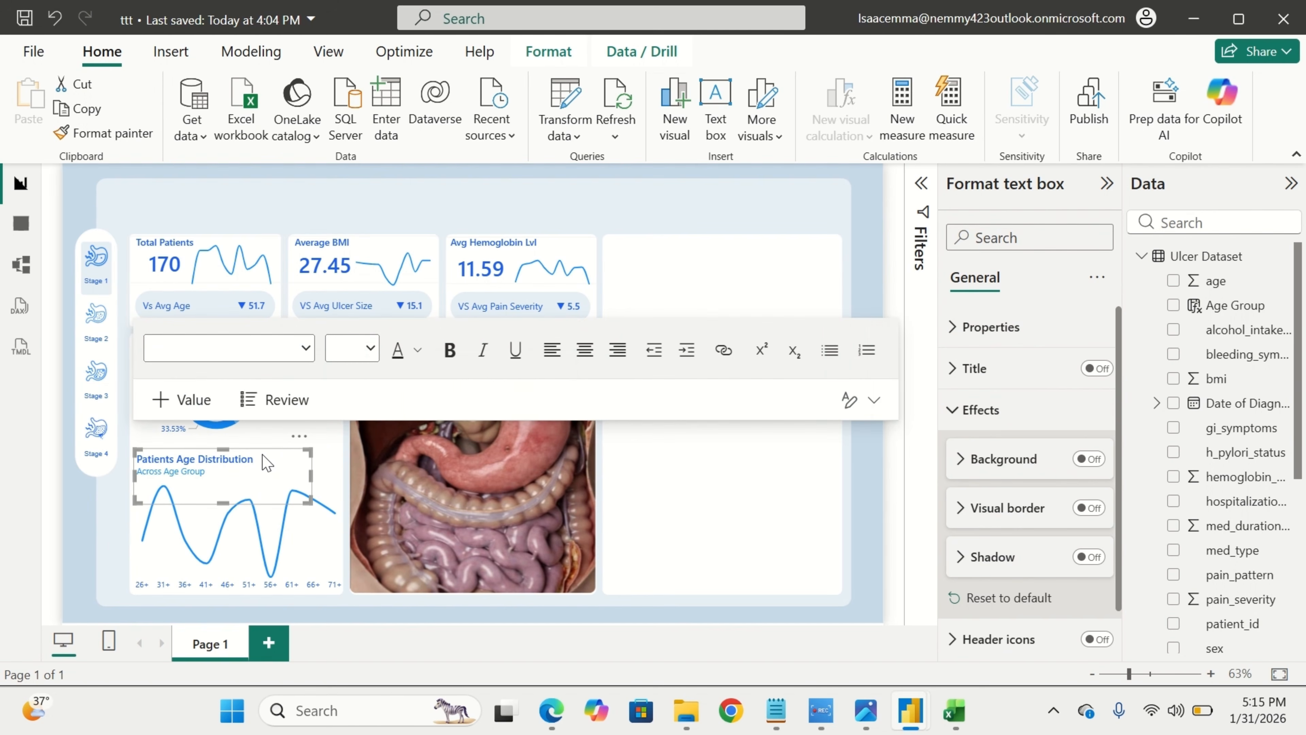
pyautogui.click(115, 546)
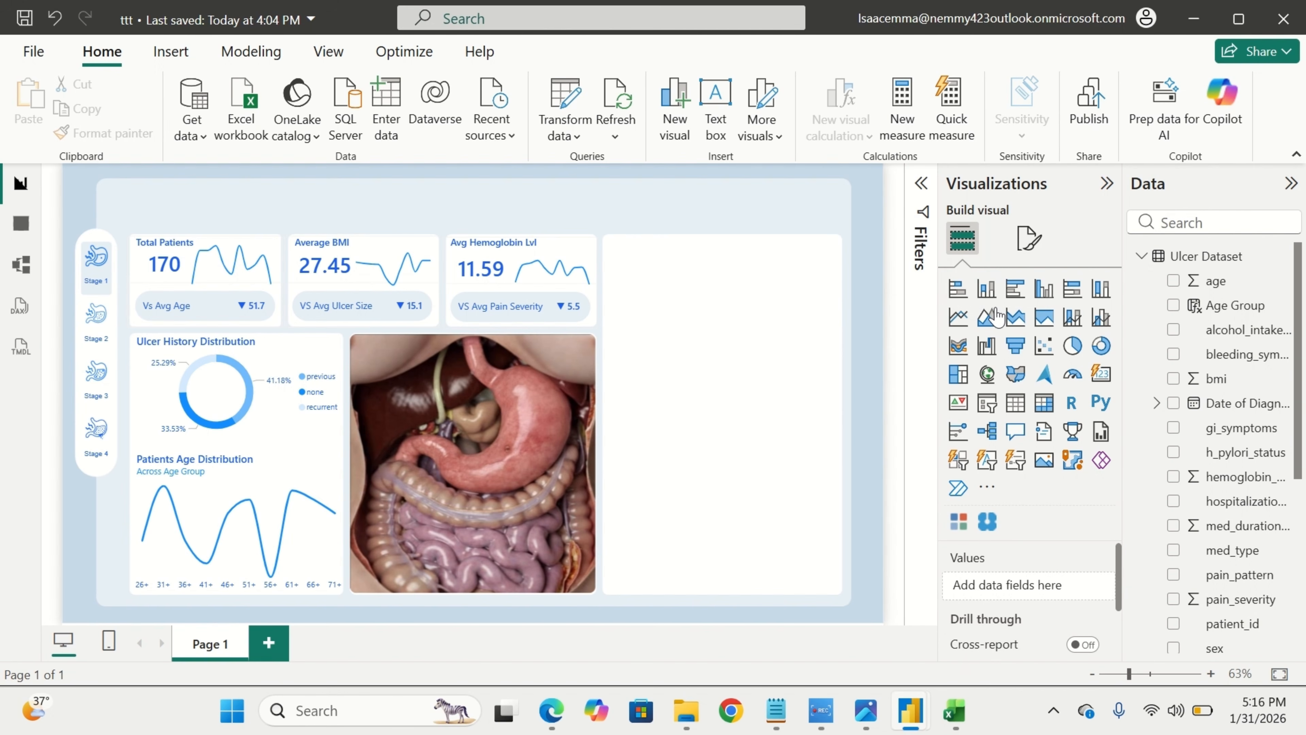
# Insert a stacked bar chart and fit it across the upper part of the blank white panel beside the stomach image.
pyautogui.click(960, 294)
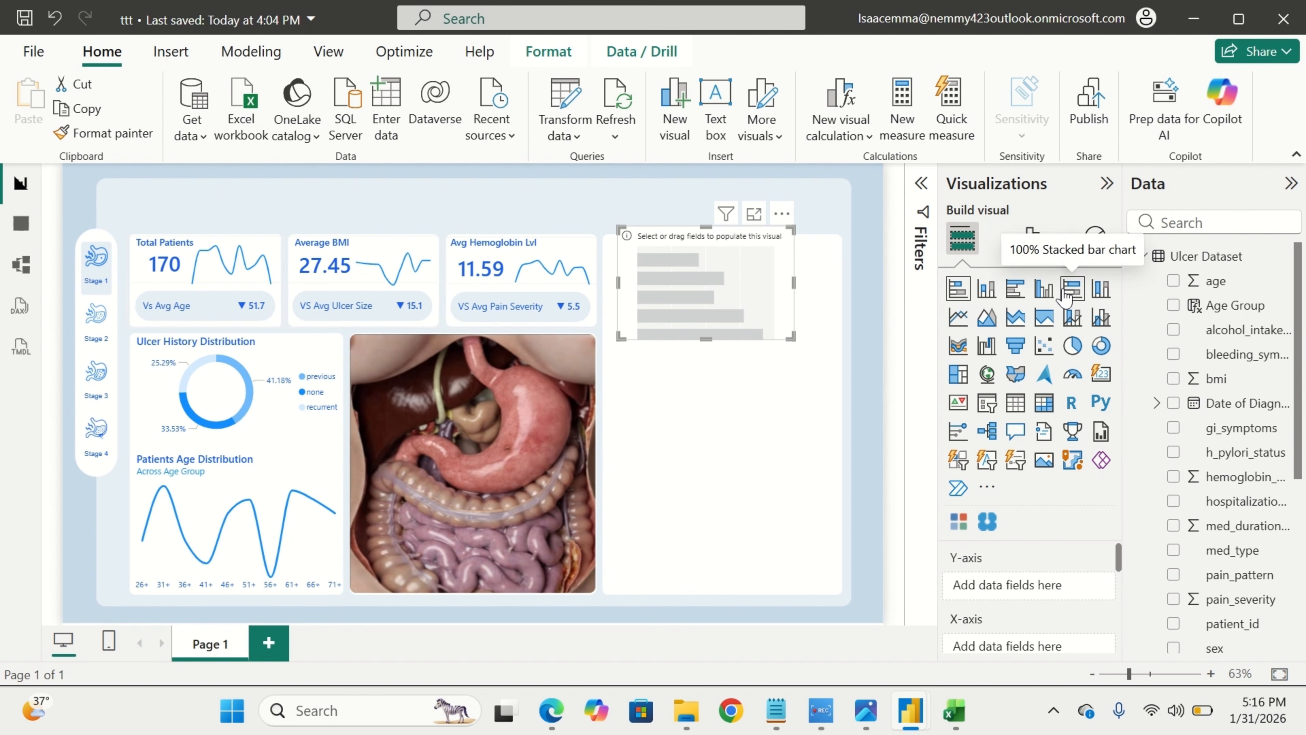
pyautogui.moveTo(747, 321); pyautogui.dragTo(834, 352)
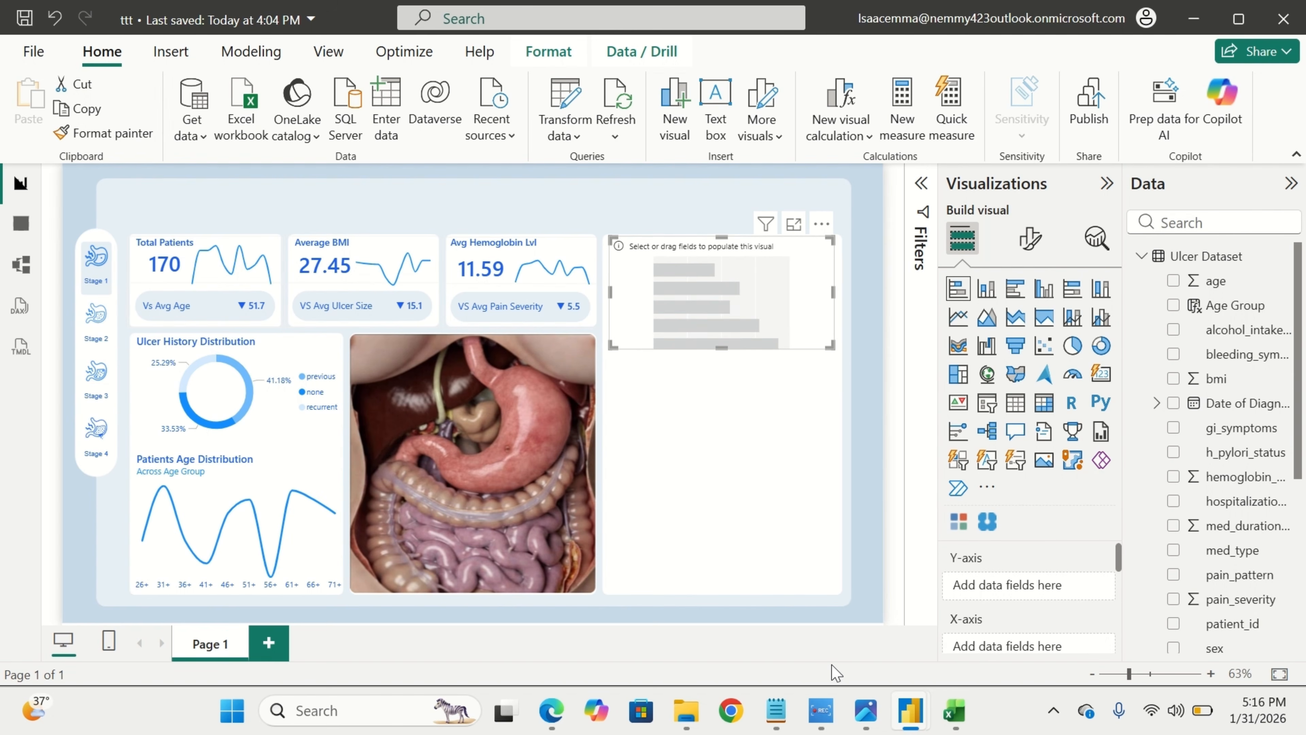
# Examine the chart type and axis fields of the Prevalence of Ulcer Depth Levels chart in the Ulcer PB report.
pyautogui.moveTo(911, 710)
pyautogui.click(855, 661)
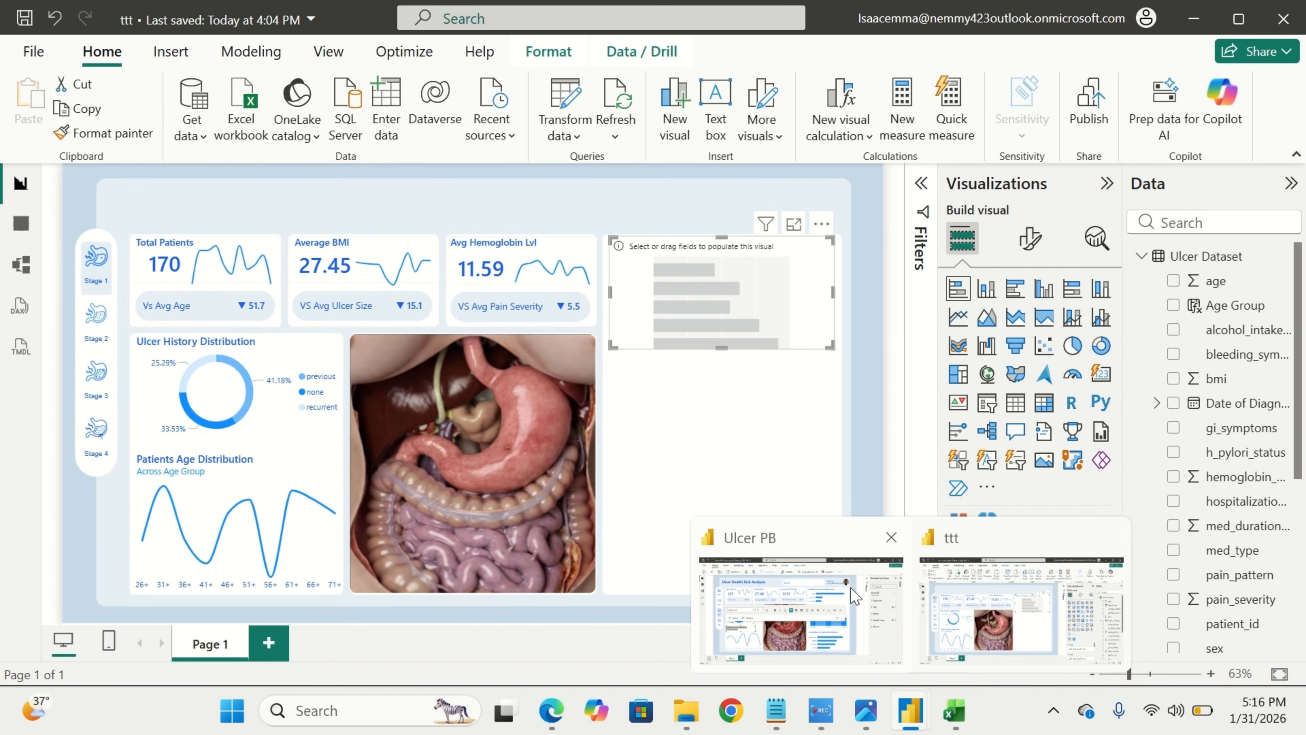
pyautogui.click(854, 597)
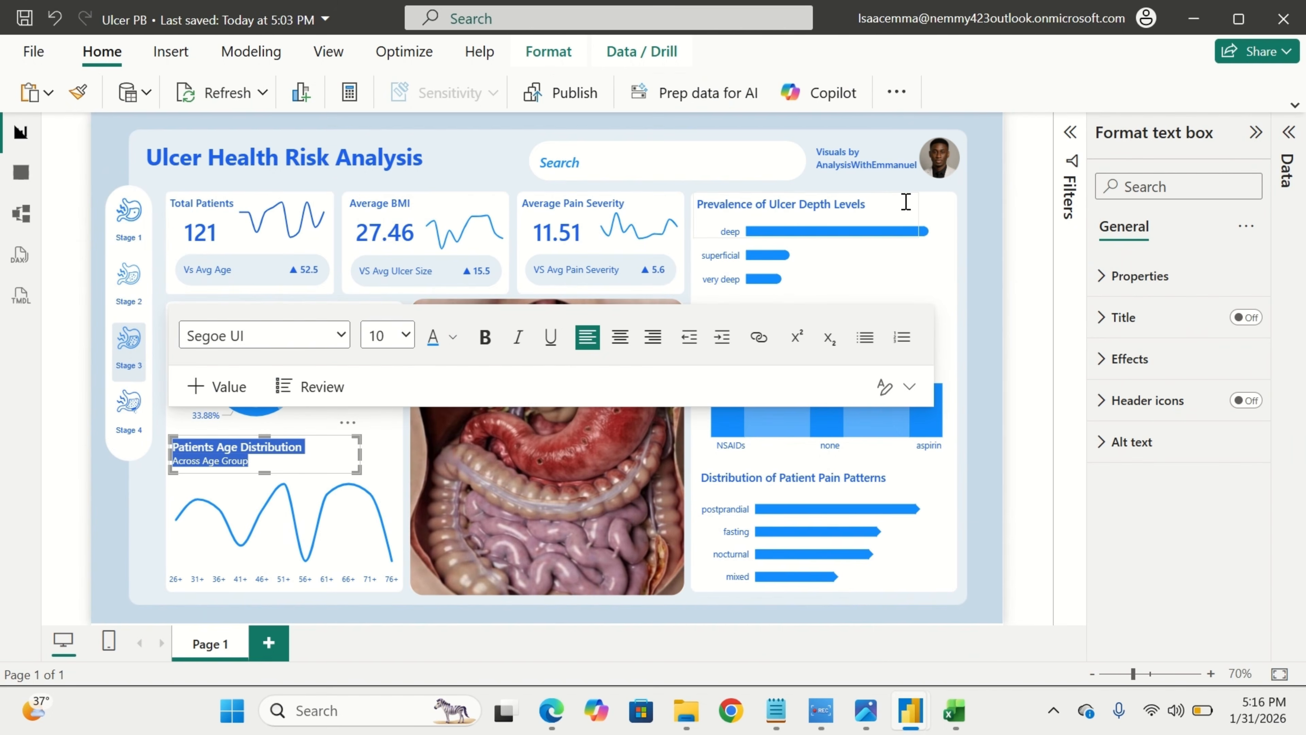
pyautogui.click(823, 270)
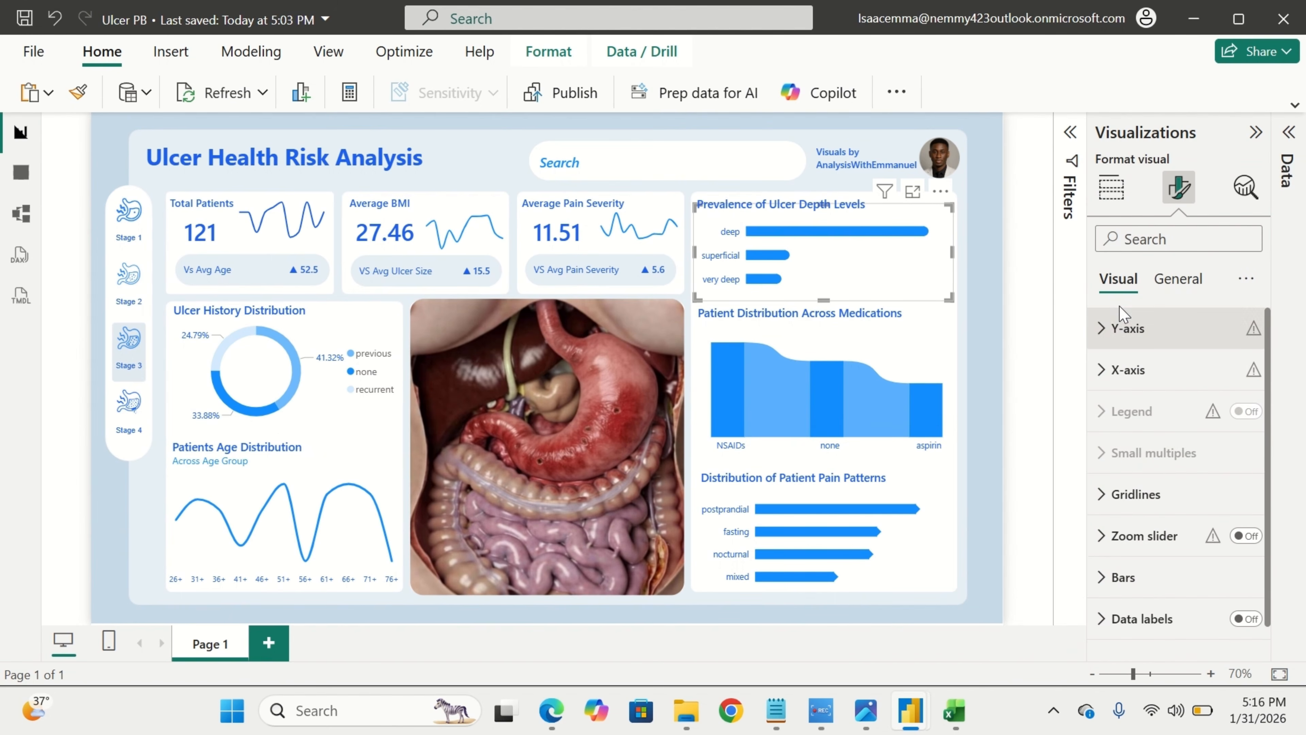
pyautogui.click(1112, 187)
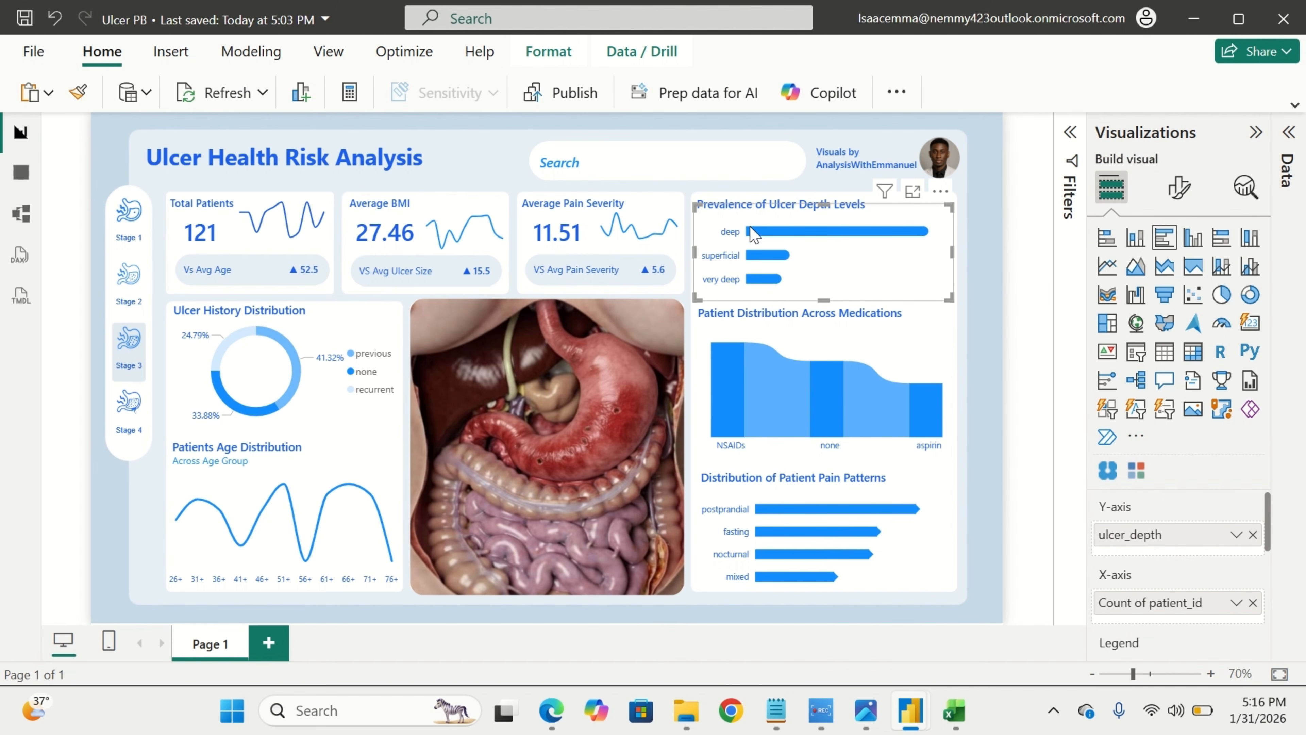
# Switch to the ttt report and build the new bar chart with ulcer_depth on the Y-axis and the count of patient_id on the X-axis.
pyautogui.moveTo(925, 716)
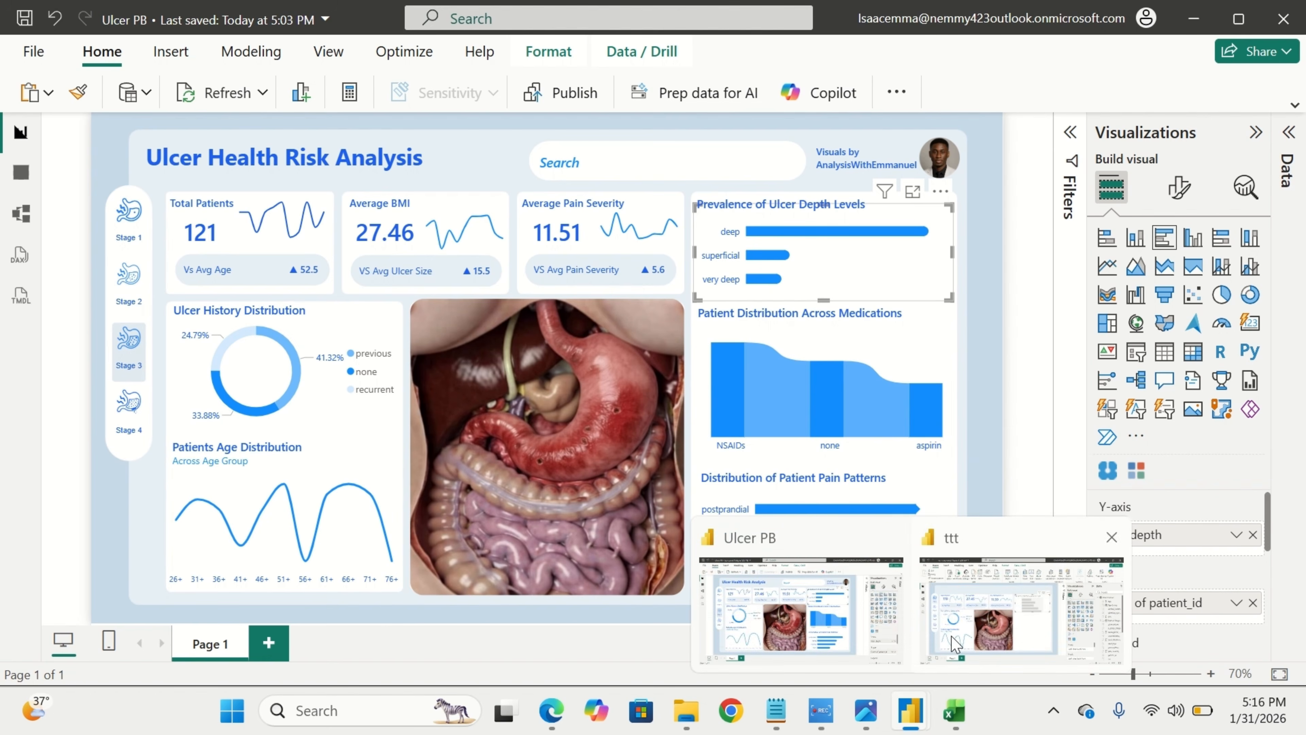
pyautogui.click(955, 645)
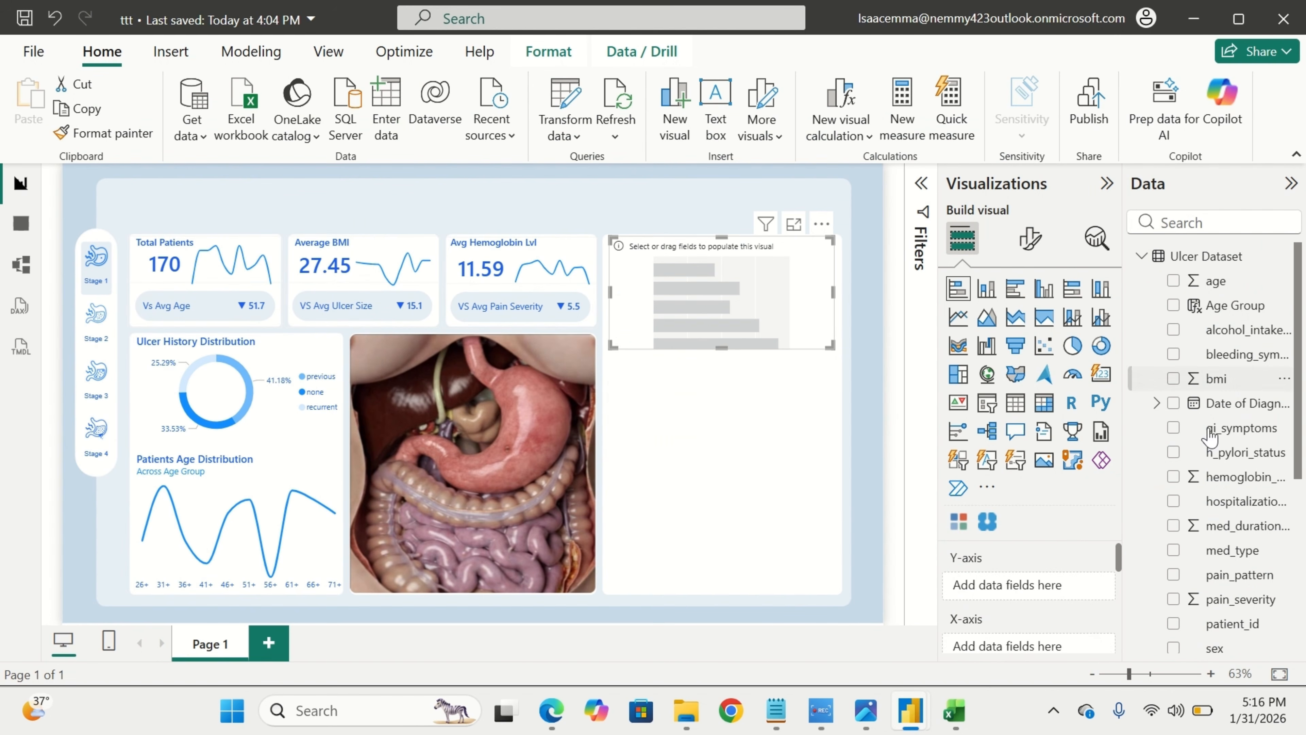
pyautogui.scroll(-3, 1237, 596)
pyautogui.scroll(-3, 1237, 596)
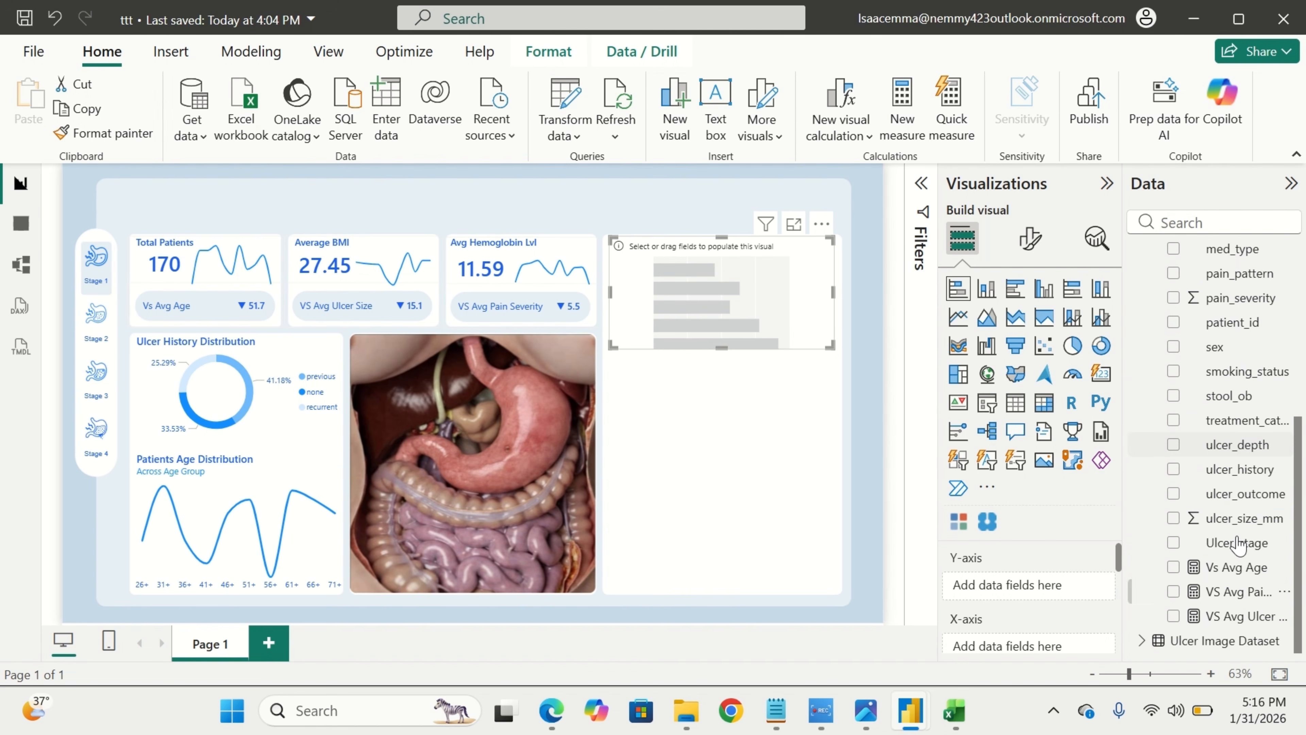
pyautogui.moveTo(1252, 448); pyautogui.dragTo(1050, 599)
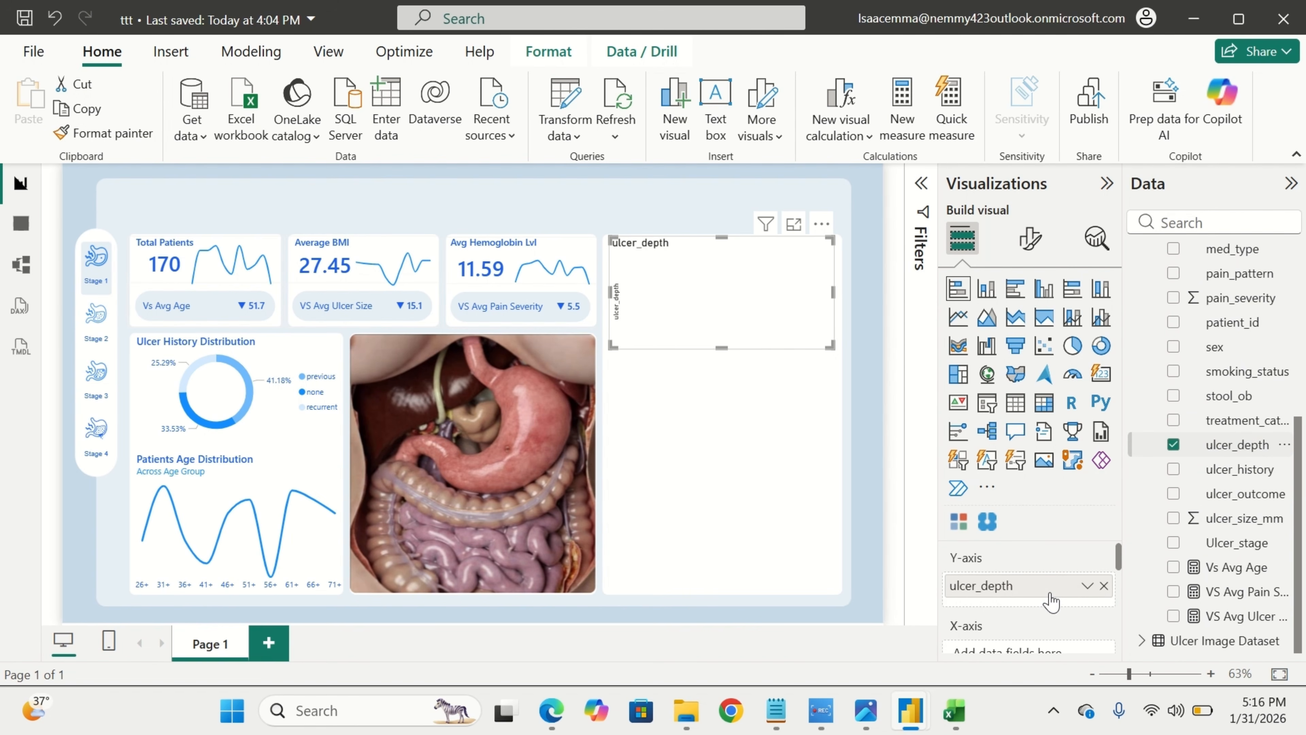
pyautogui.scroll(-1, 1051, 600)
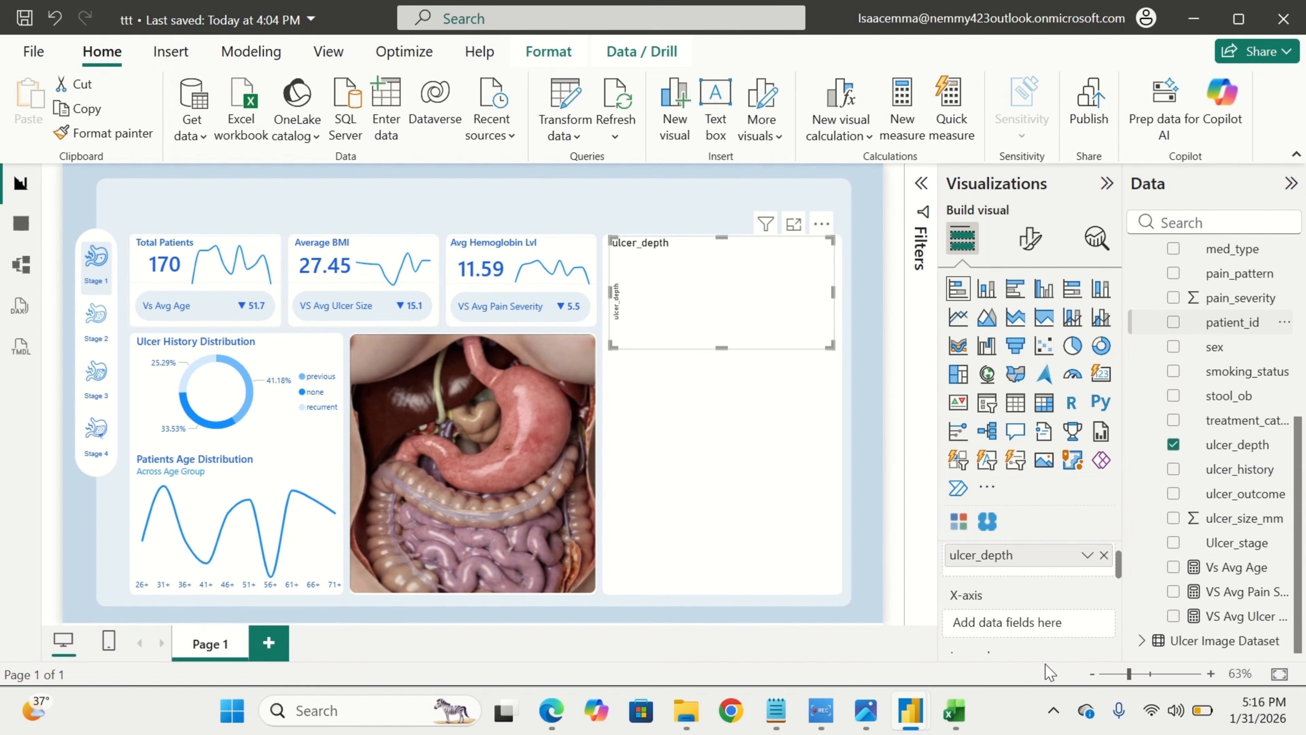
pyautogui.moveTo(1036, 635); pyautogui.dragTo(1038, 637)
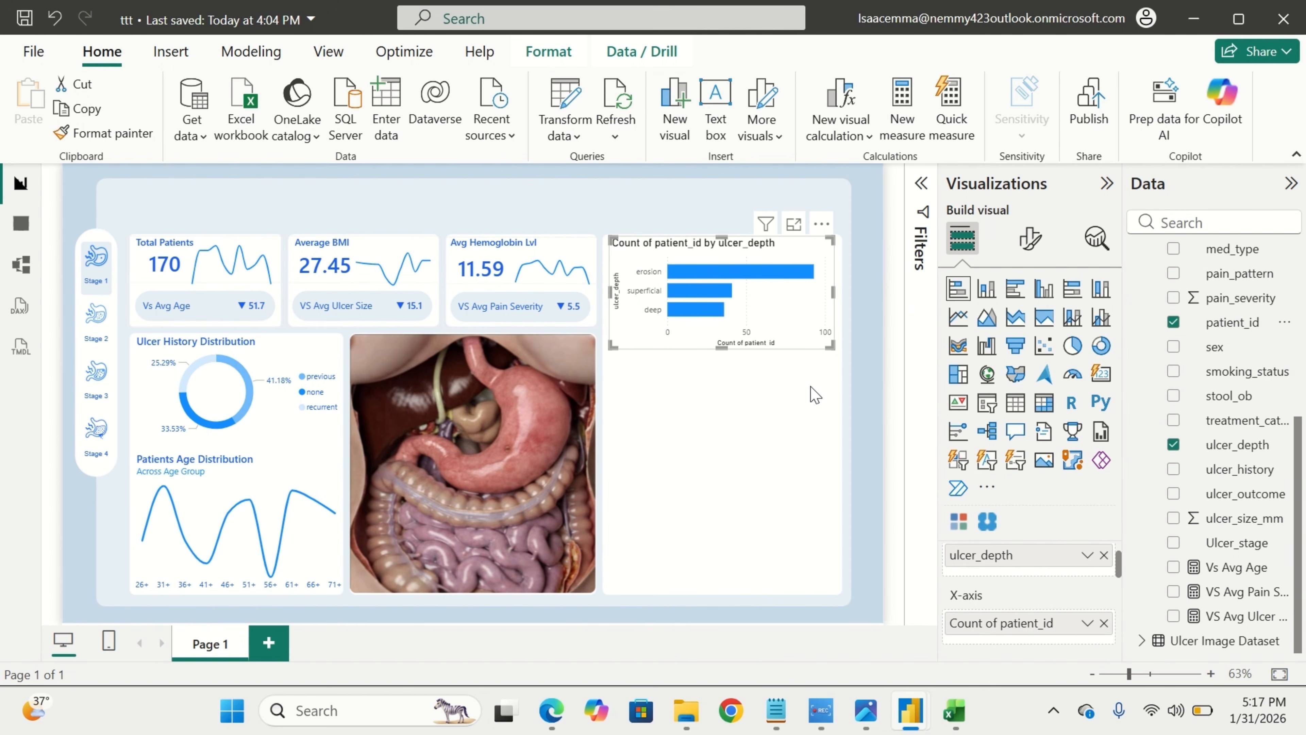
# Turn off the Y-axis title of the ulcer depth bar chart.
pyautogui.click(1030, 238)
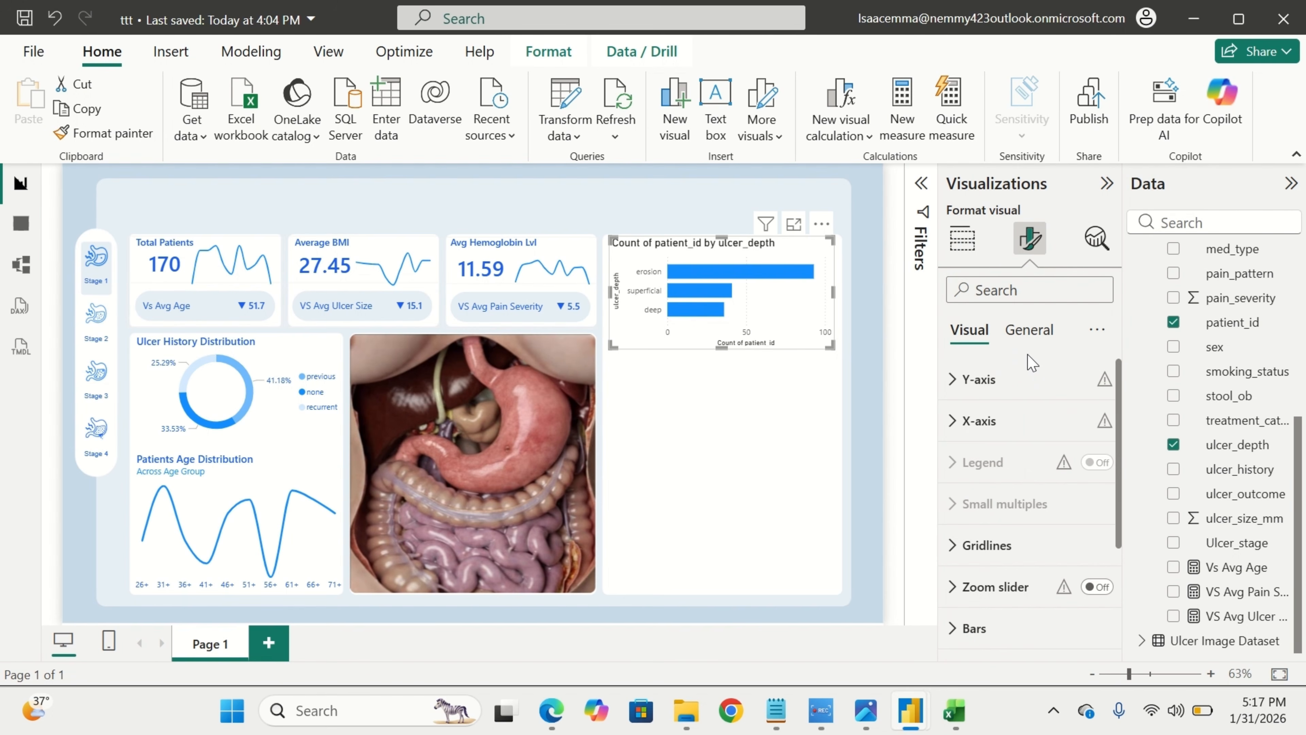
pyautogui.click(1008, 378)
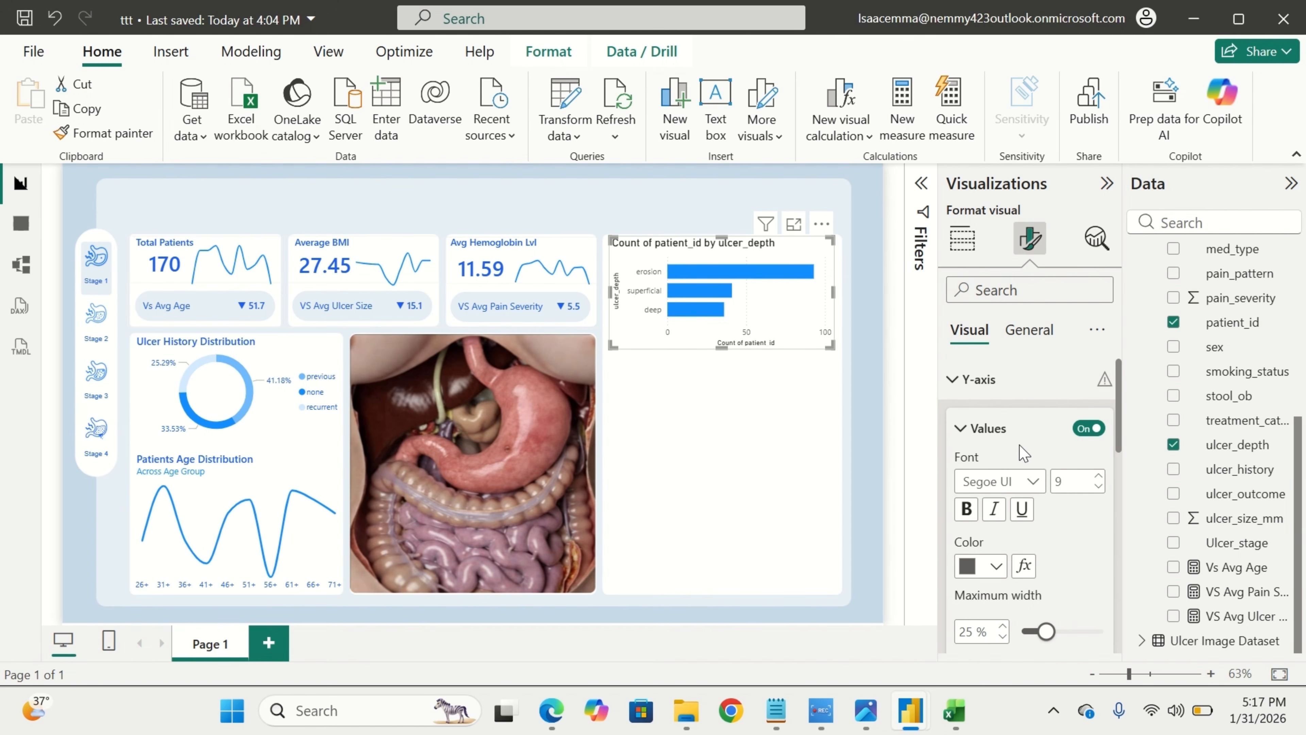
pyautogui.scroll(-4, 1079, 533)
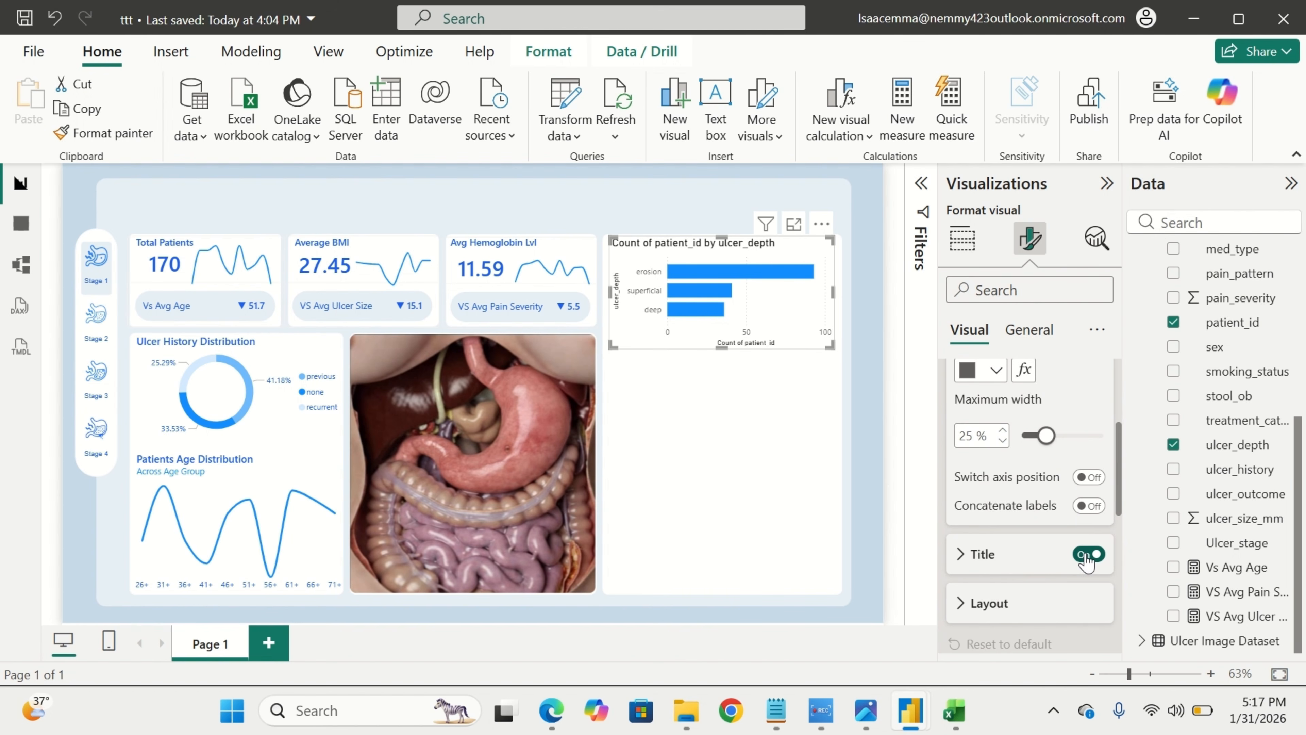
pyautogui.click(1086, 555)
# Turn off the X-axis values and the X-axis title of the ulcer depth bar chart.
pyautogui.scroll(-3, 1086, 561)
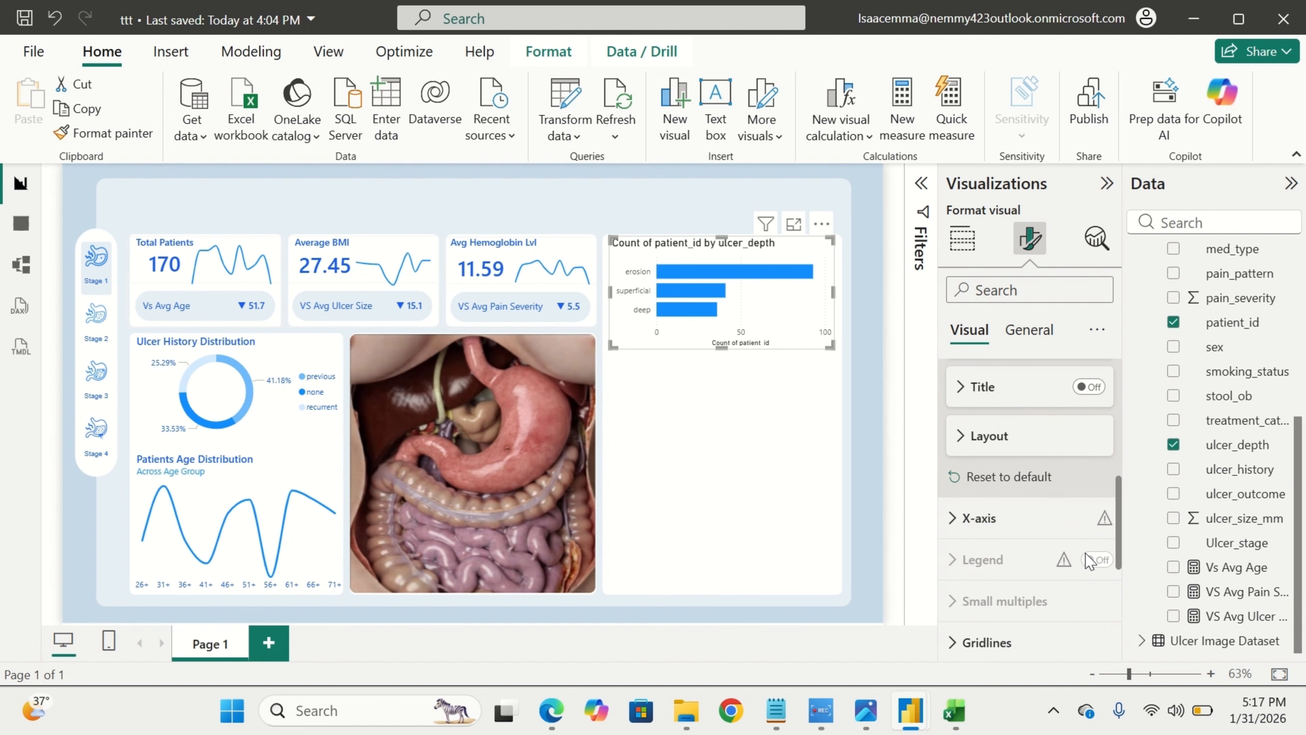
pyautogui.click(1009, 535)
pyautogui.scroll(-5, 1024, 534)
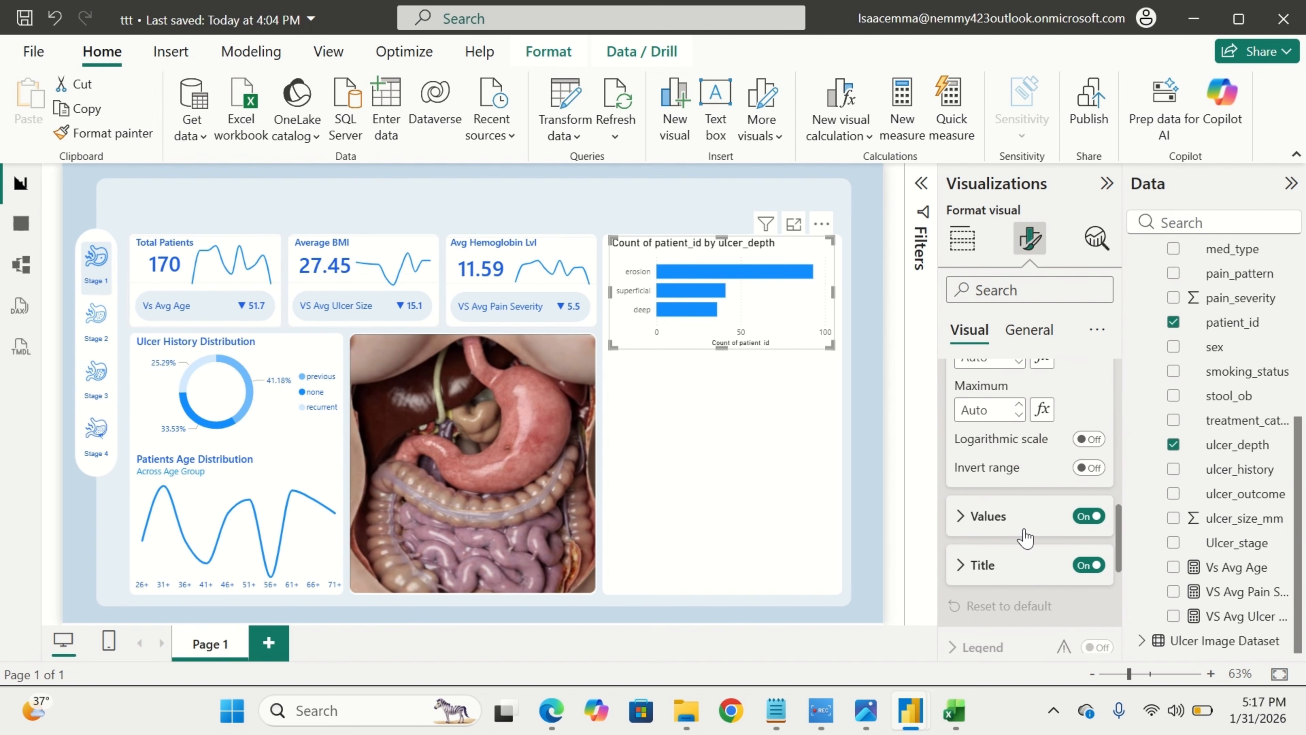
pyautogui.click(1089, 516)
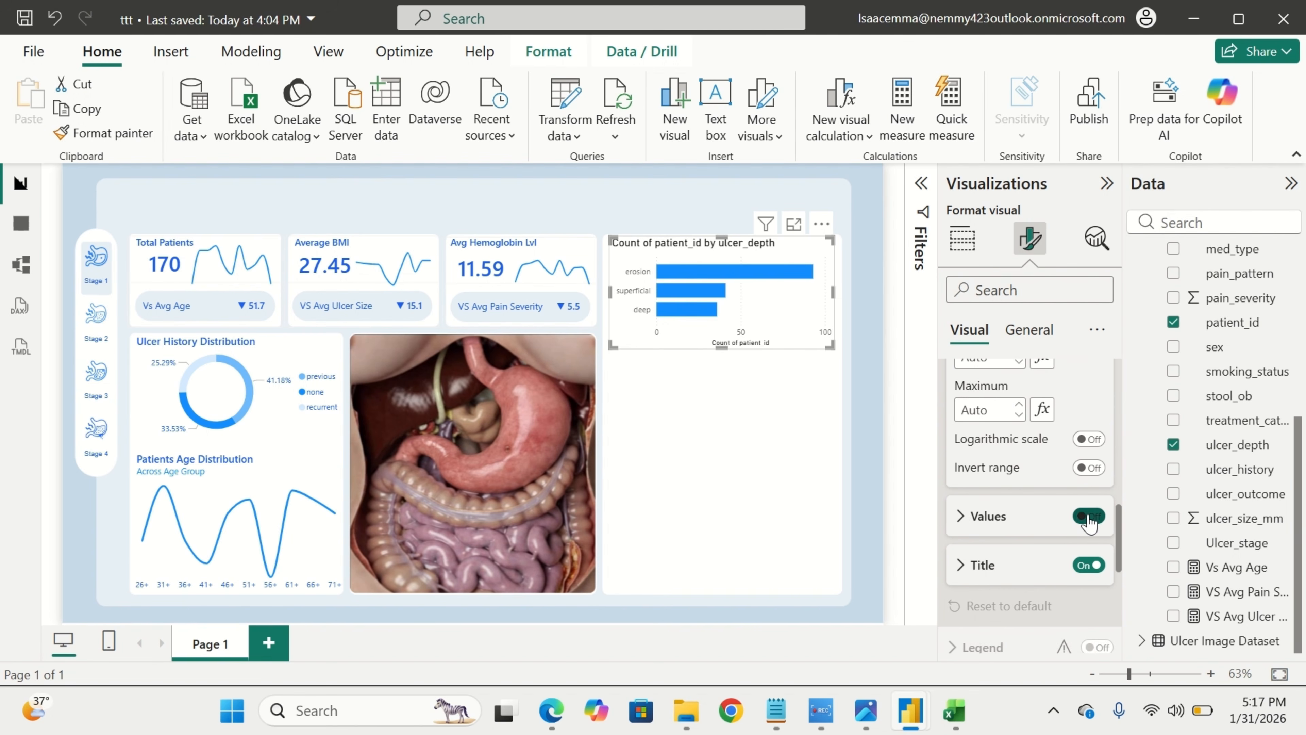
pyautogui.click(1088, 565)
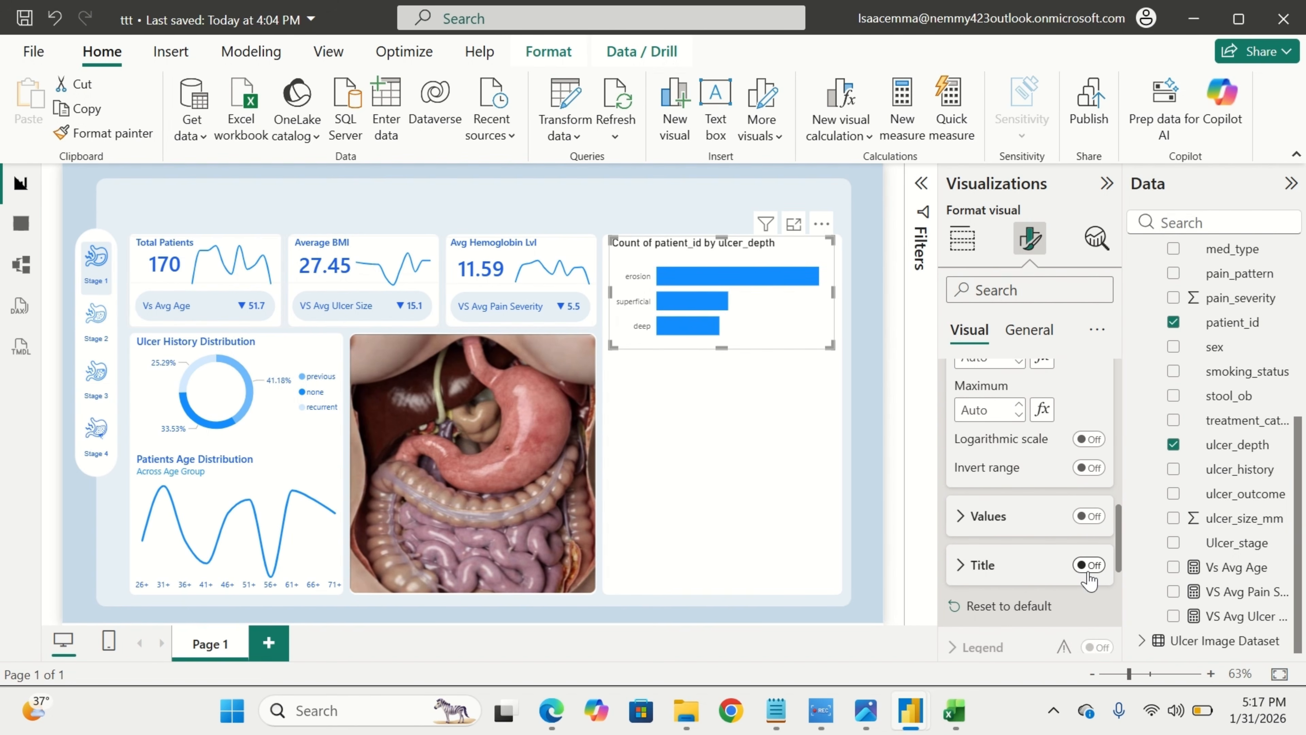
# Set the color transparency of the ulcer depth chart's bars to 100%.
pyautogui.scroll(-3, 1090, 579)
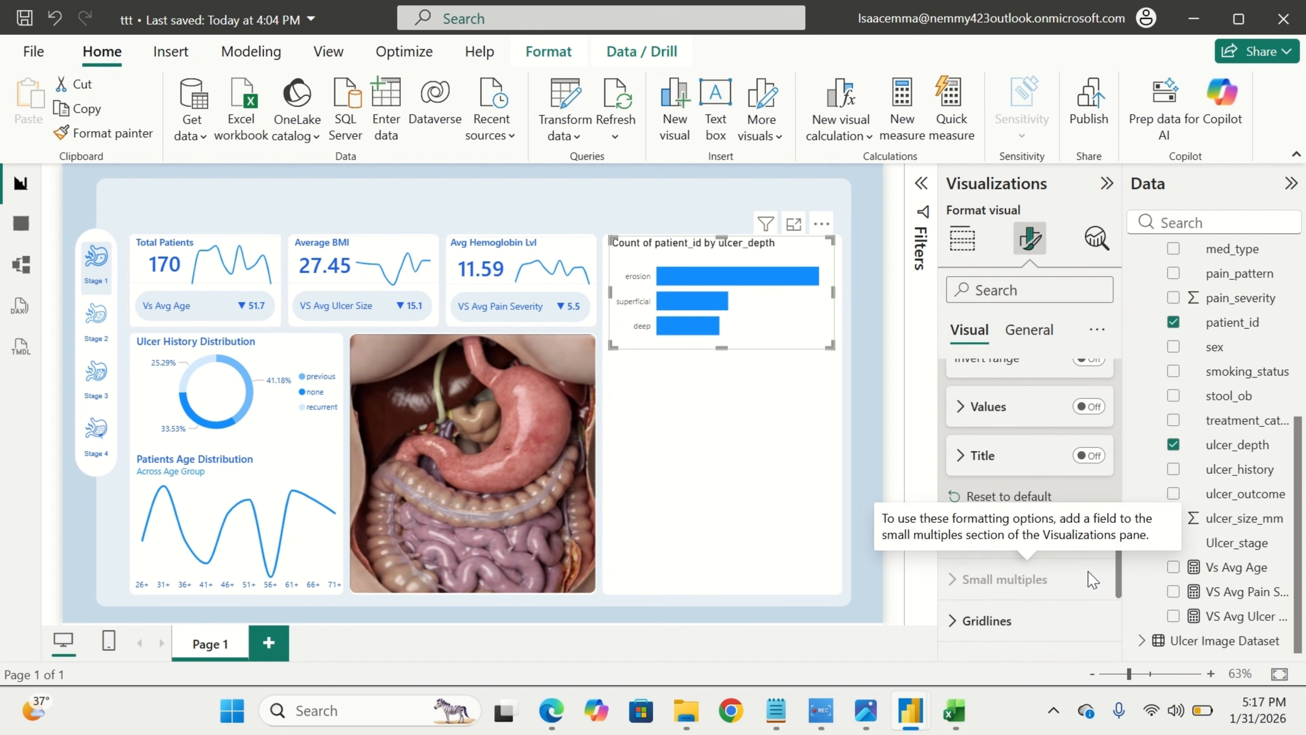
pyautogui.scroll(-3, 1092, 579)
pyautogui.scroll(-2, 1011, 549)
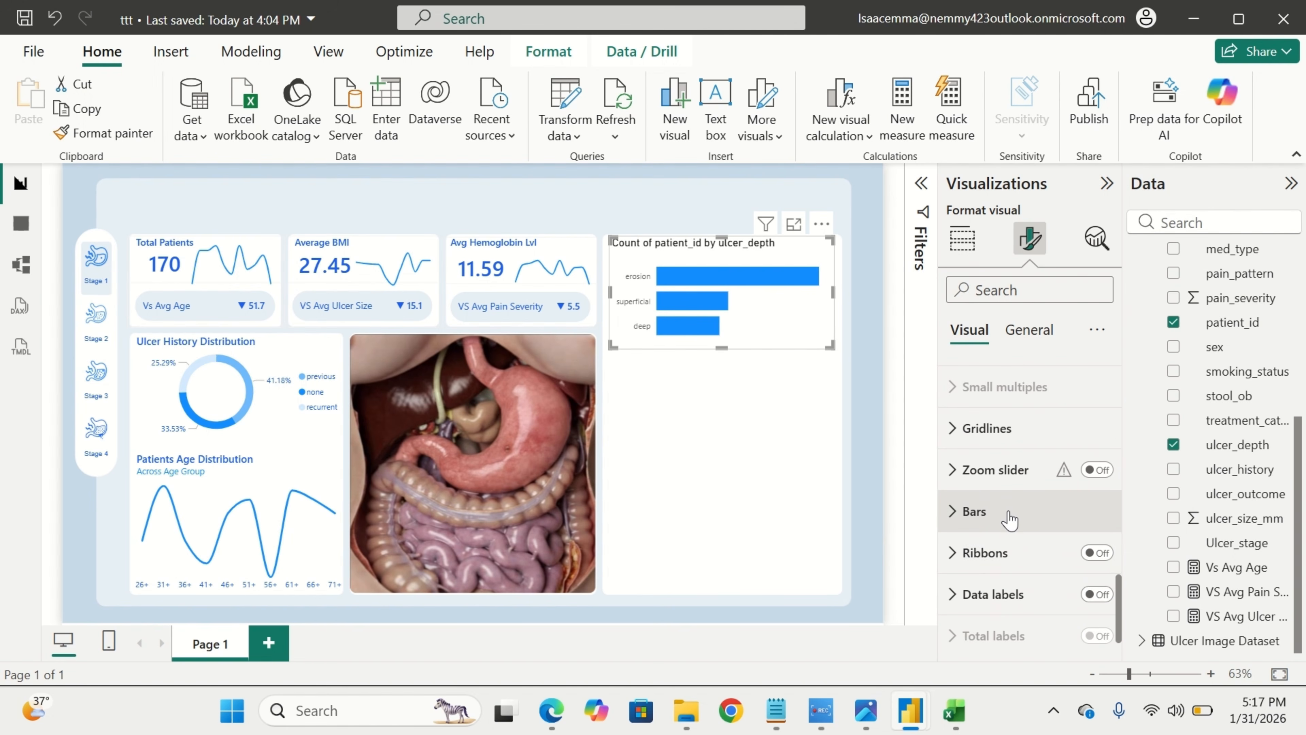
pyautogui.click(1010, 515)
pyautogui.scroll(-5, 1024, 535)
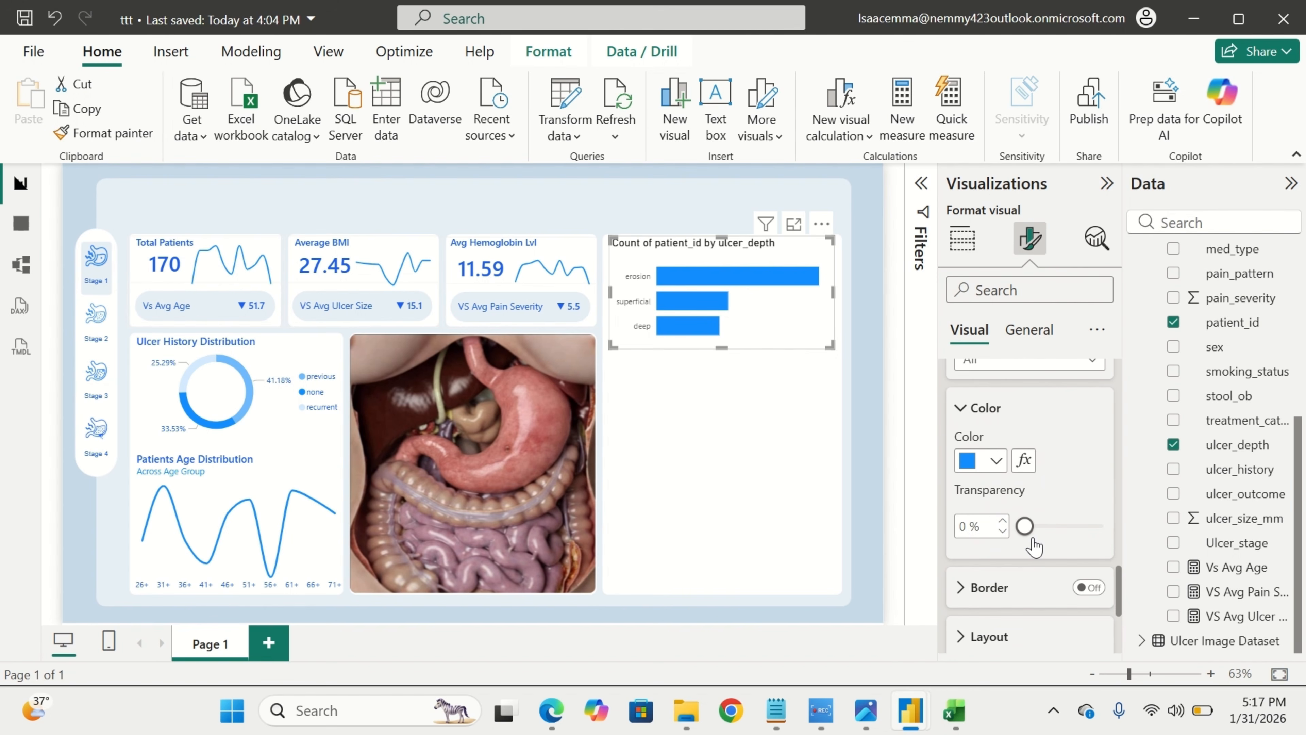
pyautogui.moveTo(1026, 525); pyautogui.dragTo(1131, 533)
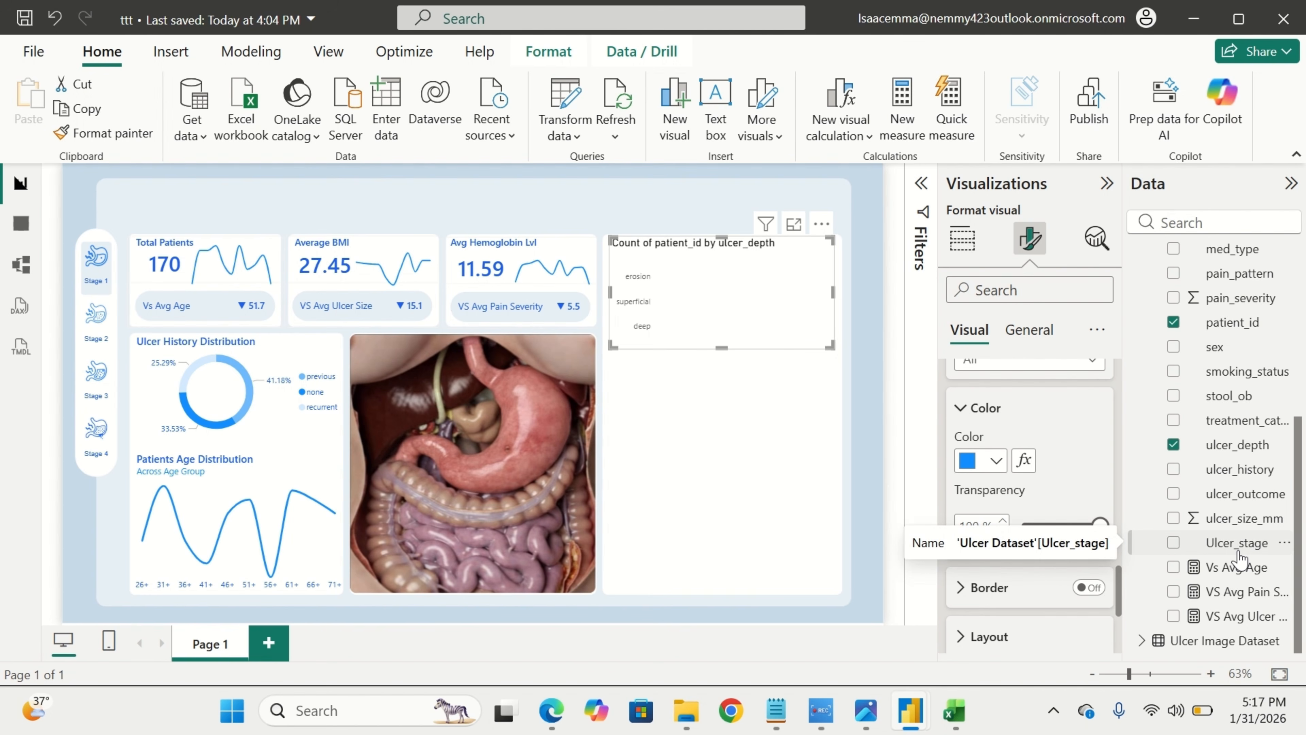
# Enable error bars for the Count of patient_id series and use ulcer_depth as the upper bound field.
pyautogui.click(1099, 240)
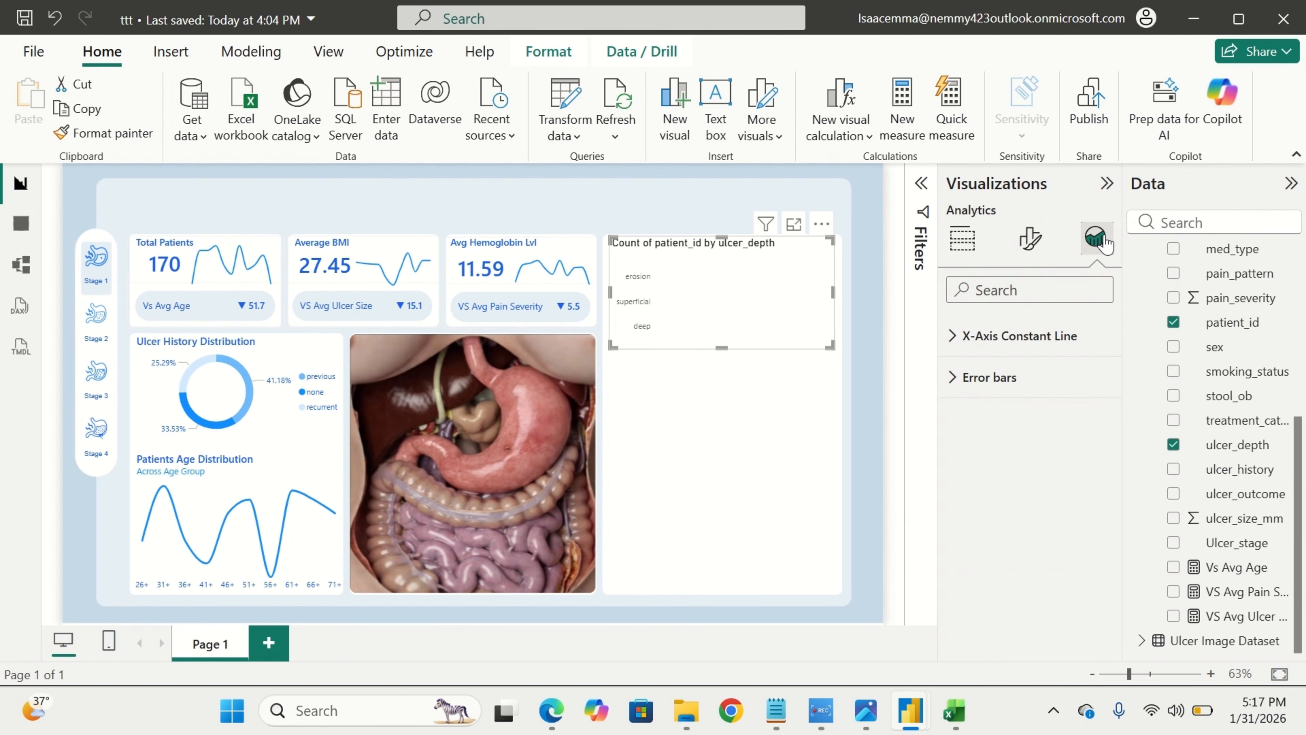
pyautogui.click(953, 392)
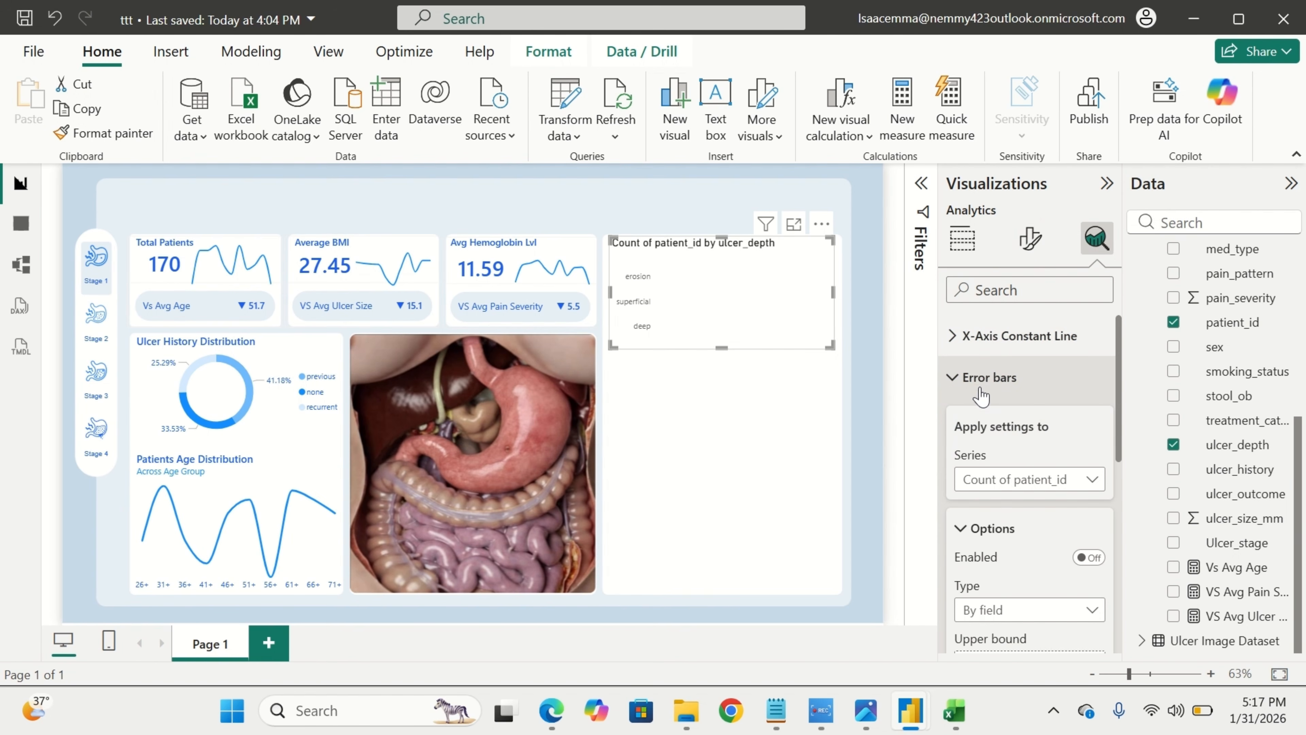
pyautogui.click(1088, 559)
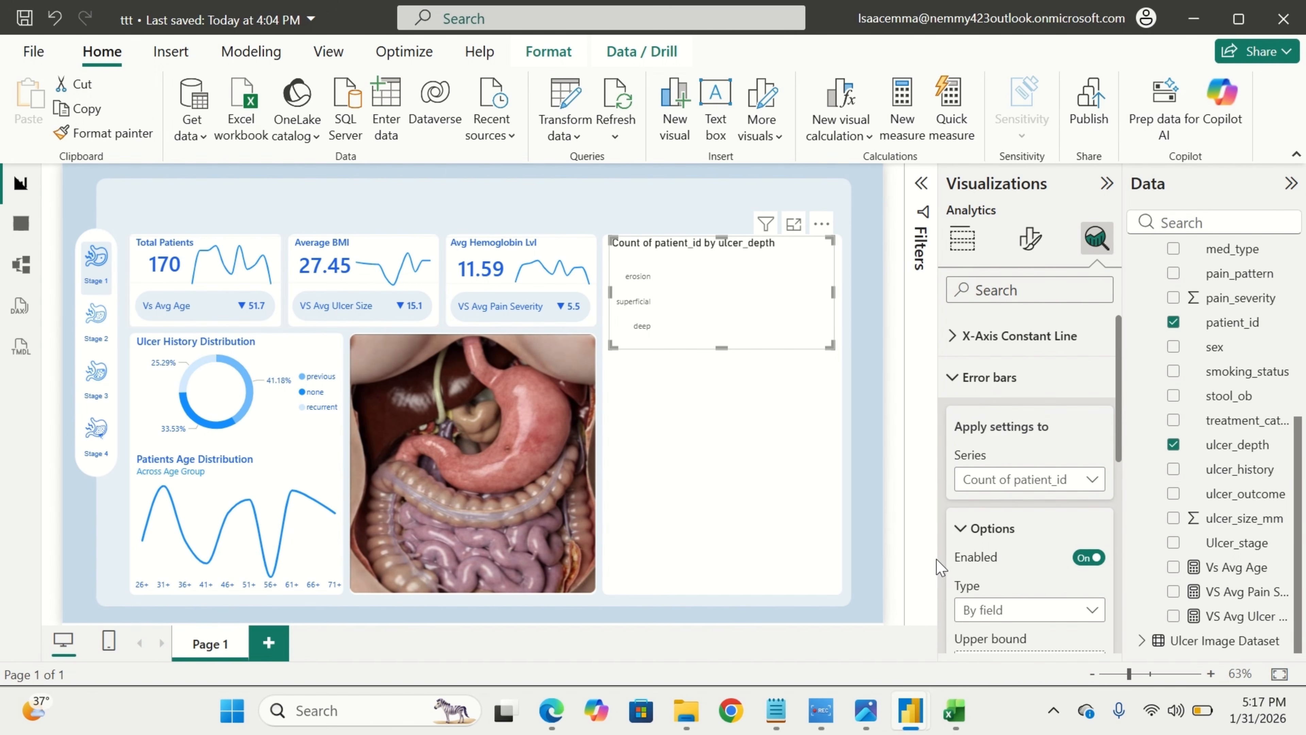
pyautogui.scroll(-4, 1015, 556)
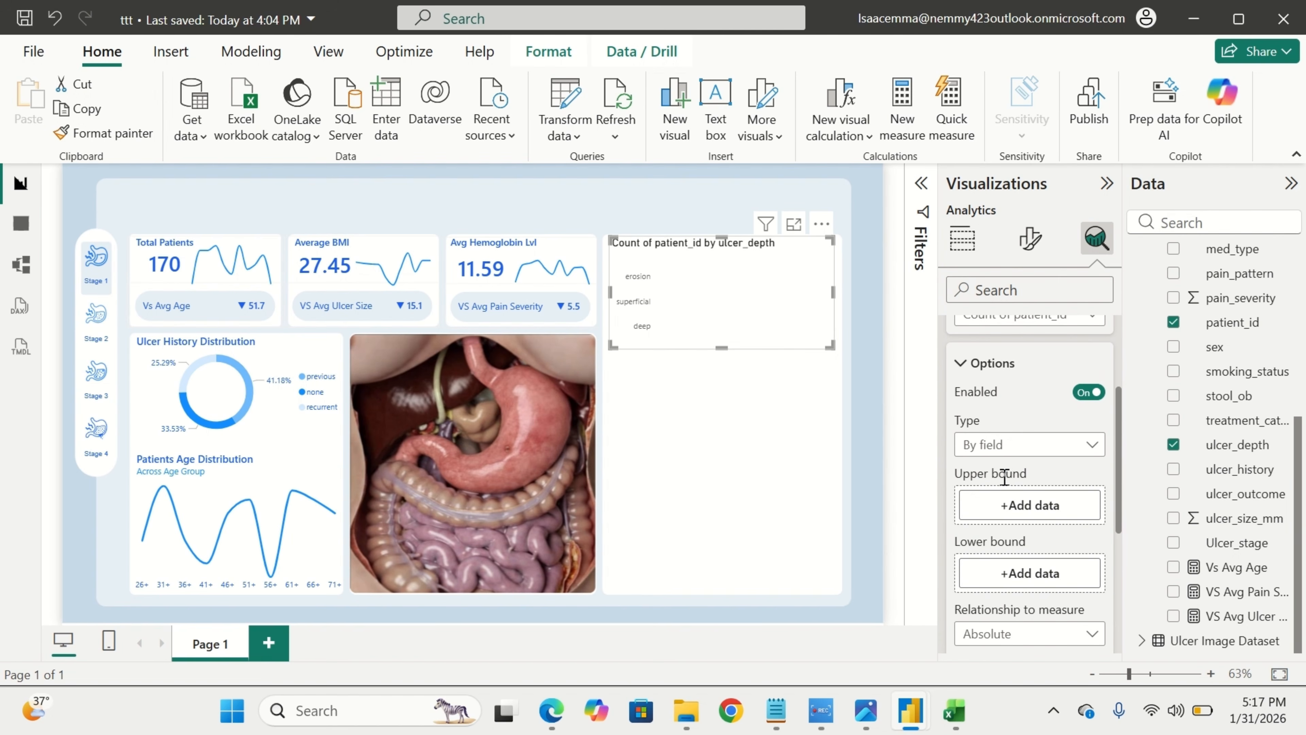
pyautogui.scroll(-4, 1023, 566)
pyautogui.scroll(3, 1026, 587)
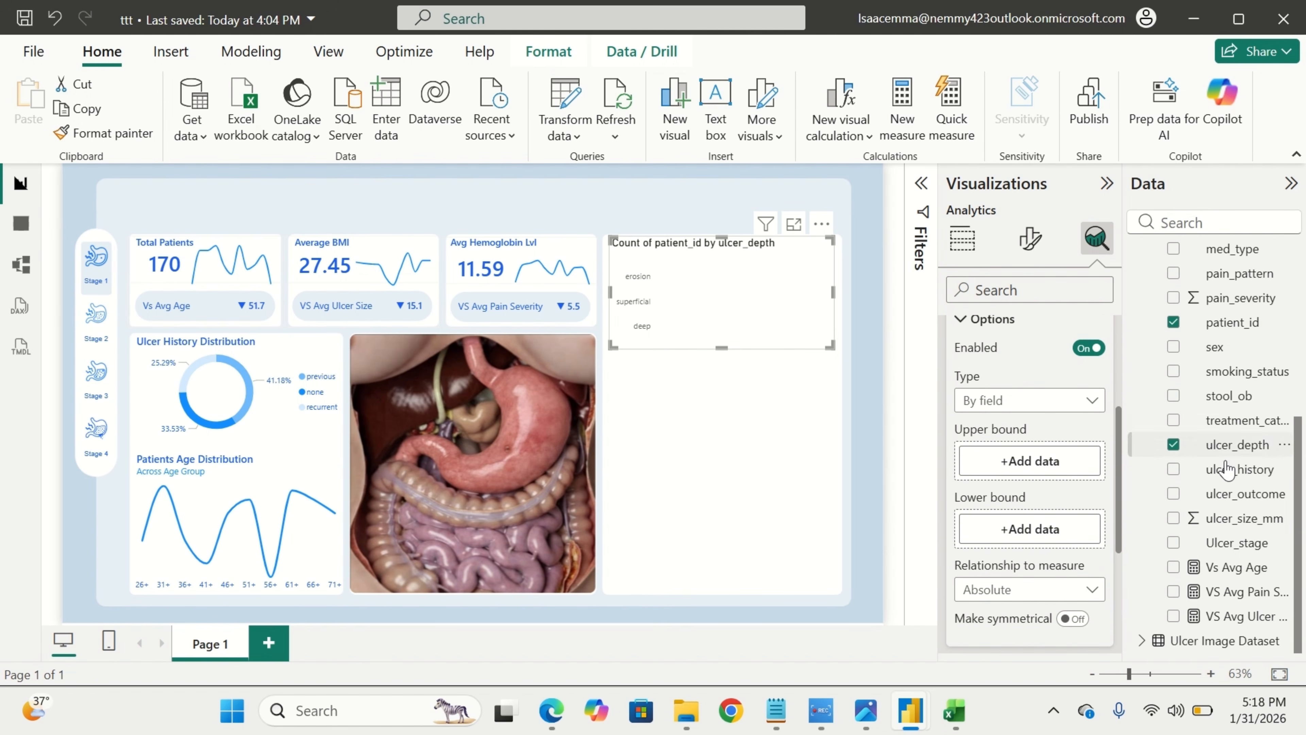
pyautogui.moveTo(1244, 455); pyautogui.dragTo(1026, 472)
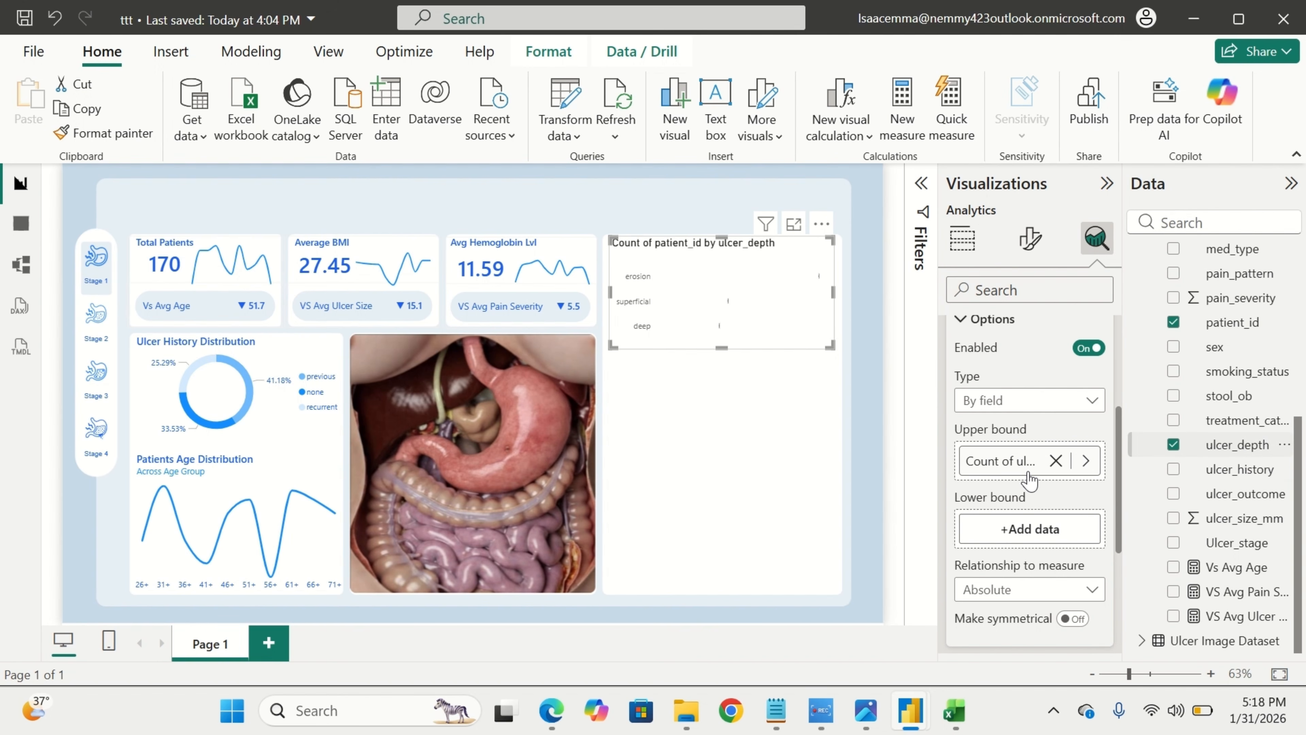
# Make the error bars match the series color.
pyautogui.scroll(-3, 1072, 558)
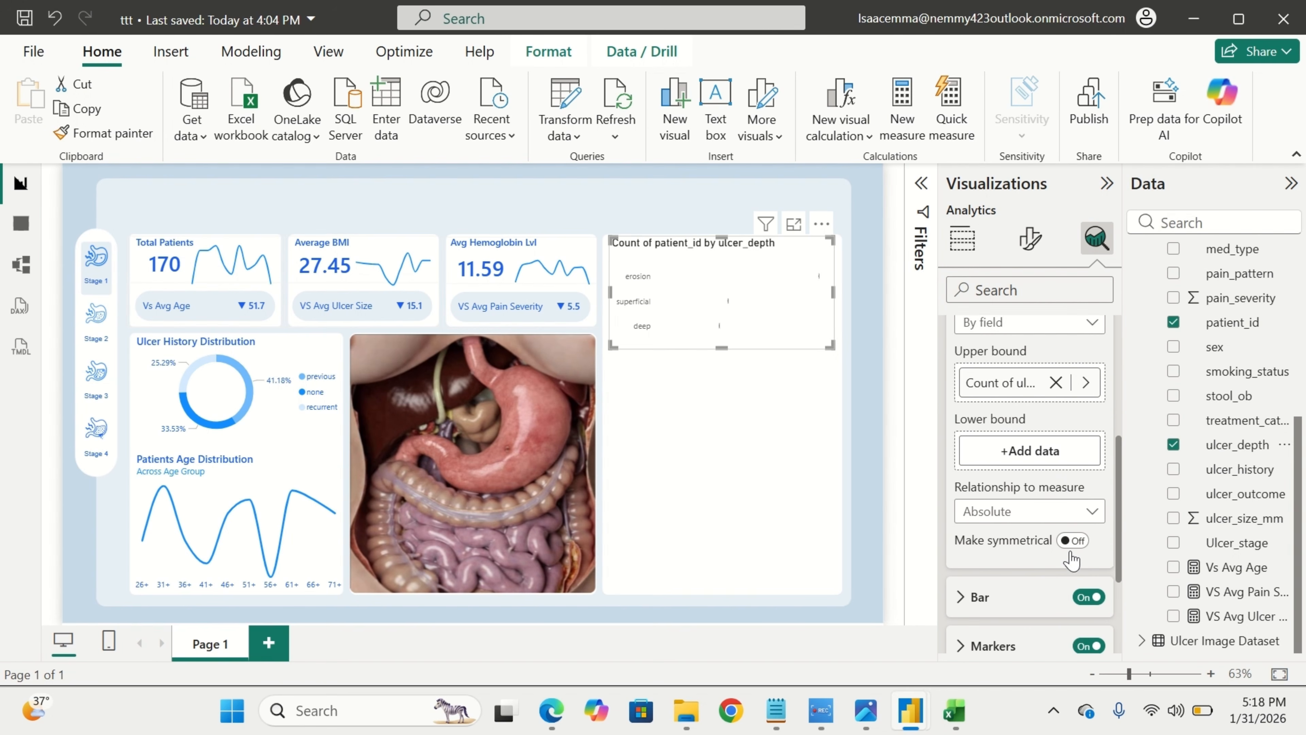
pyautogui.click(1034, 526)
pyautogui.scroll(-3, 1033, 527)
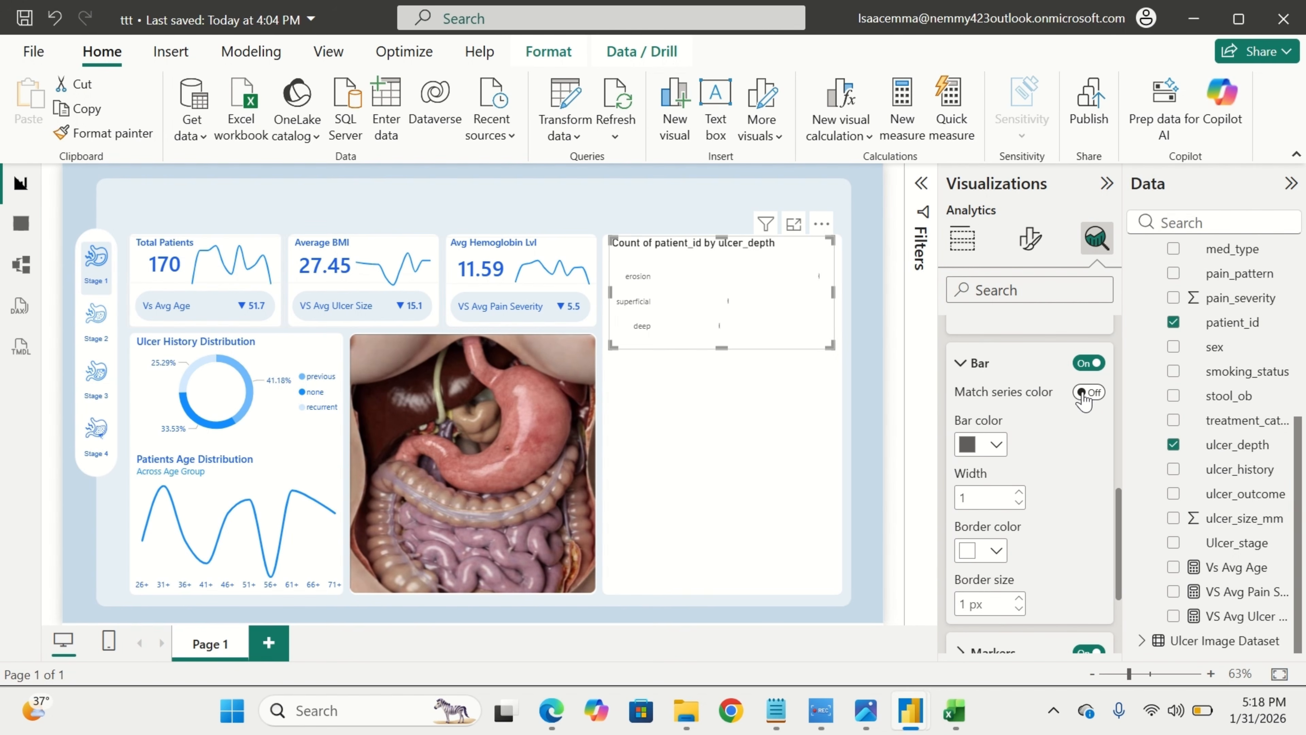
pyautogui.click(1083, 394)
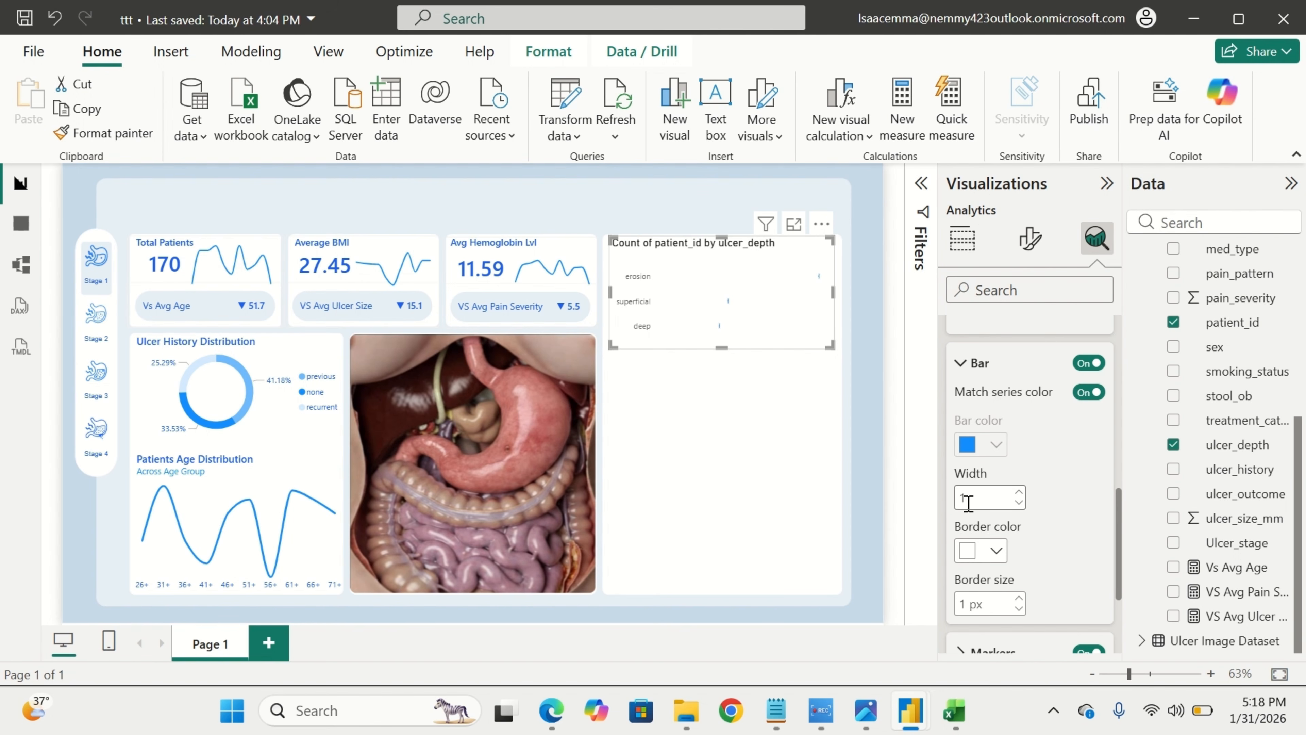
# Change the error bar markers to the round dot shape with a size of 10 px.
pyautogui.scroll(-2, 1005, 579)
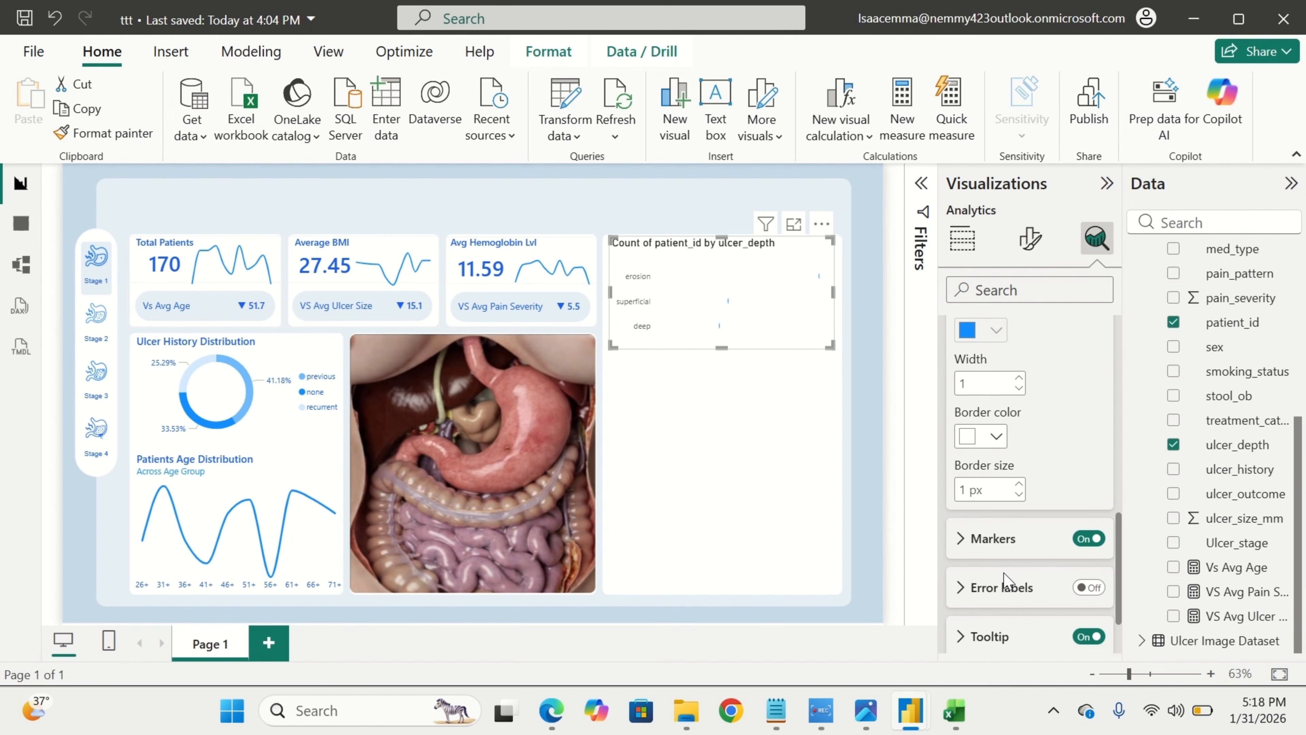
pyautogui.scroll(-1, 1005, 579)
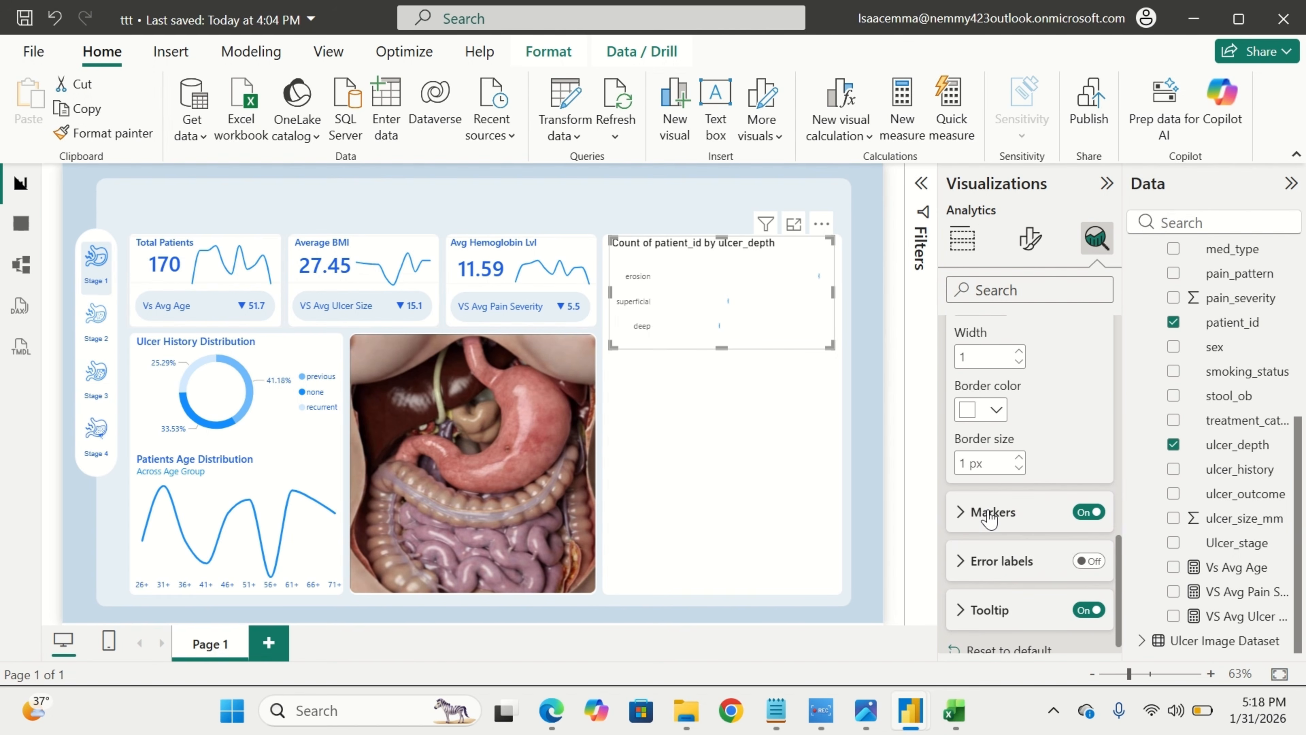
pyautogui.click(989, 515)
pyautogui.scroll(-2, 986, 518)
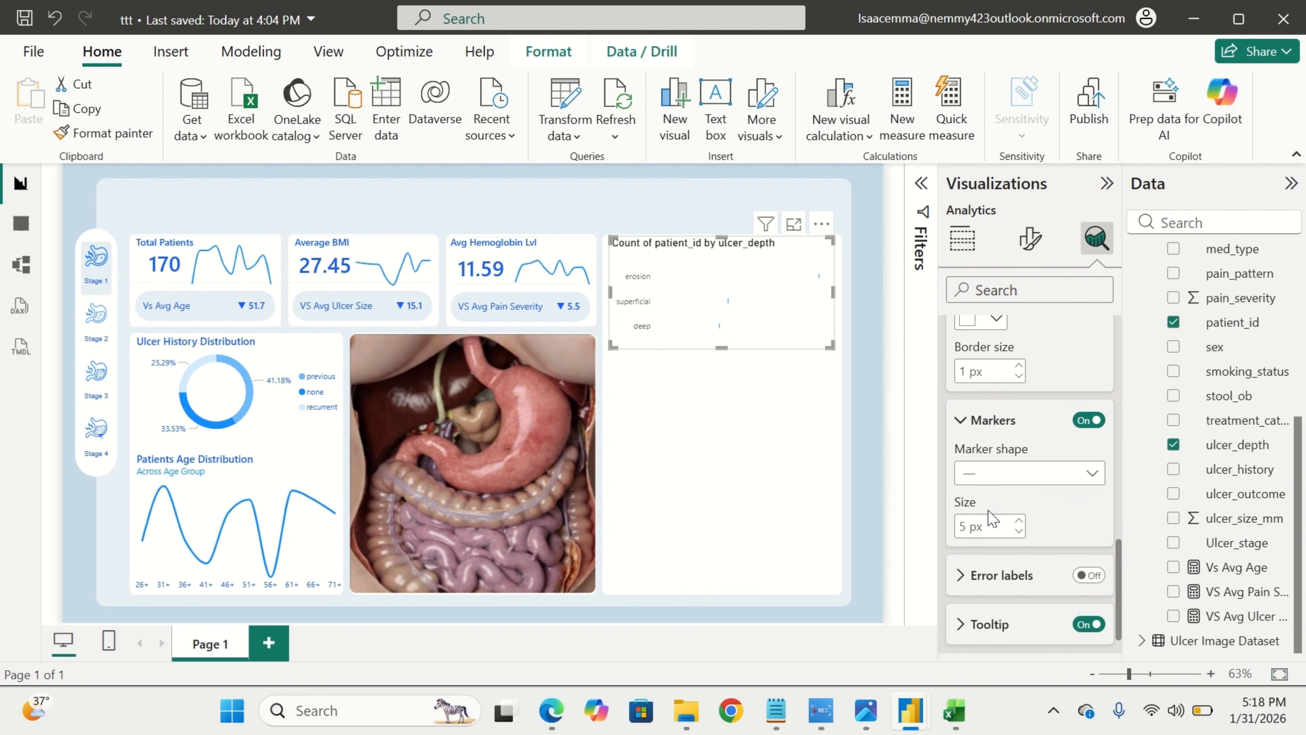
pyautogui.click(1066, 476)
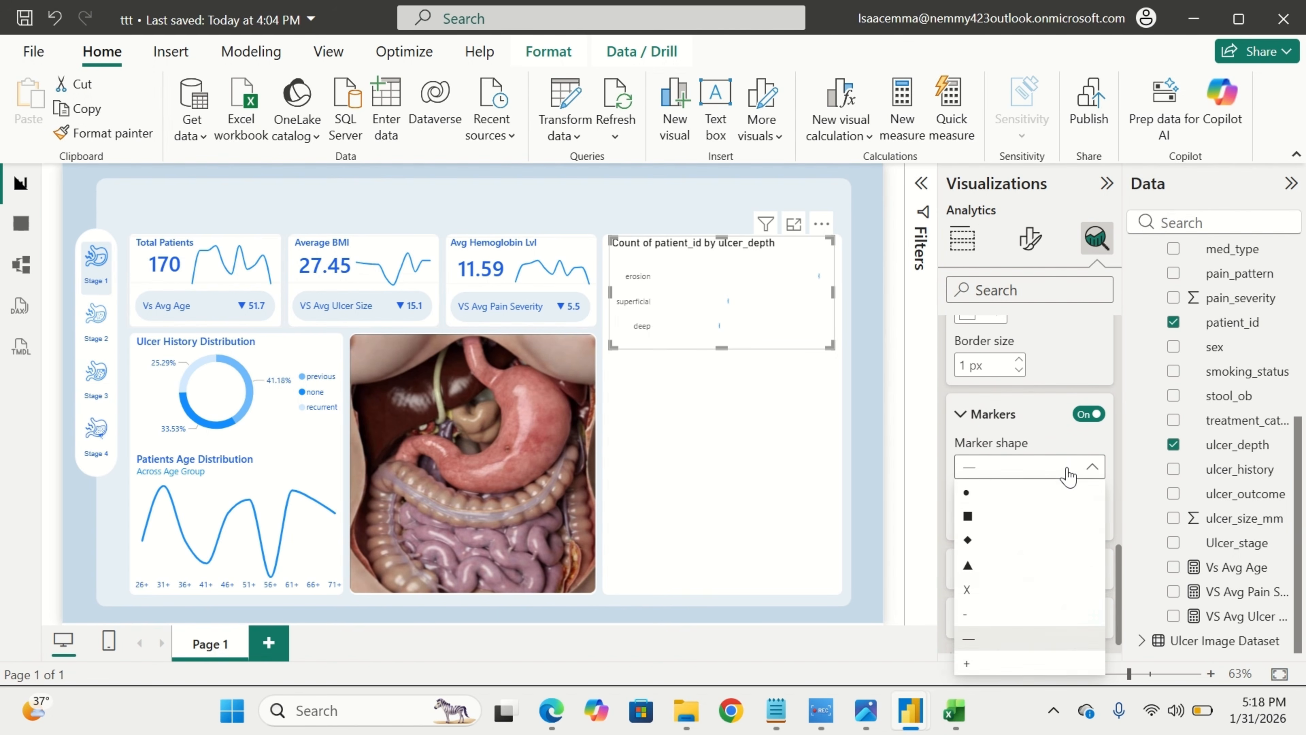
pyautogui.click(1043, 495)
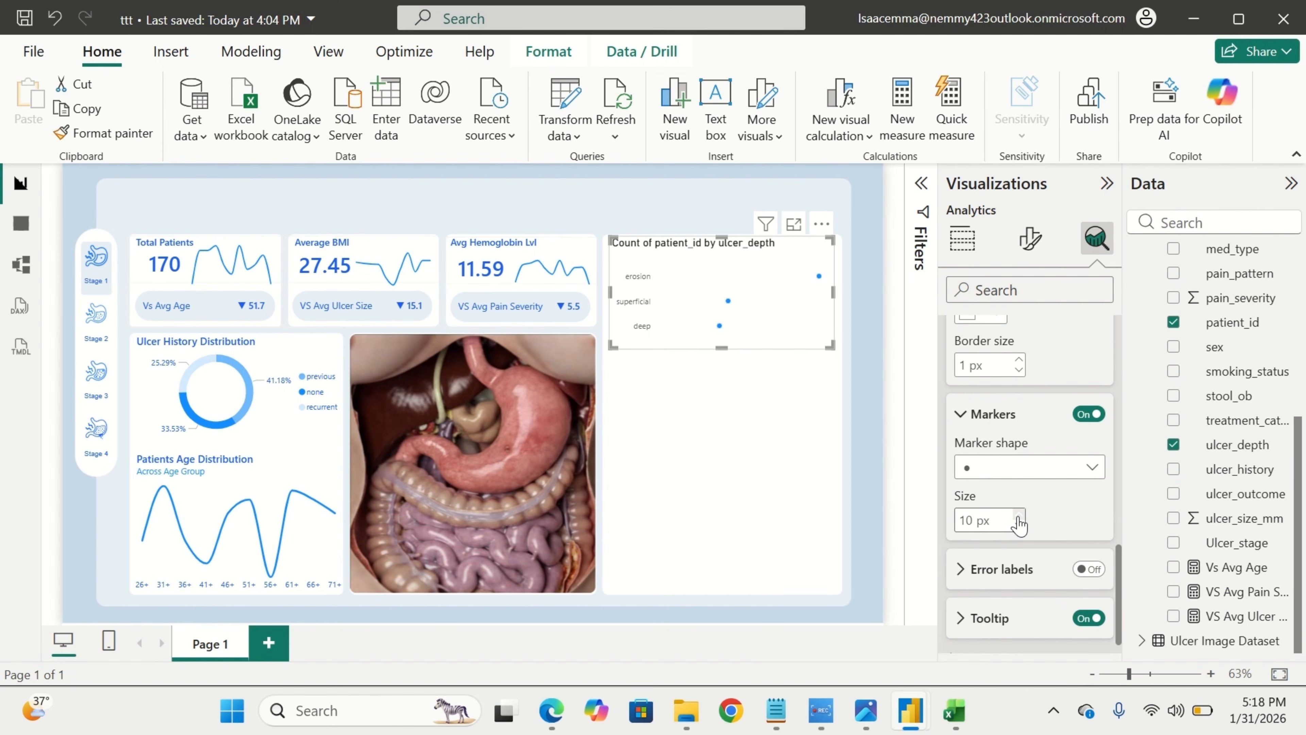
# Set the border size of the error bars to 2 px.
pyautogui.scroll(-1, 1020, 524)
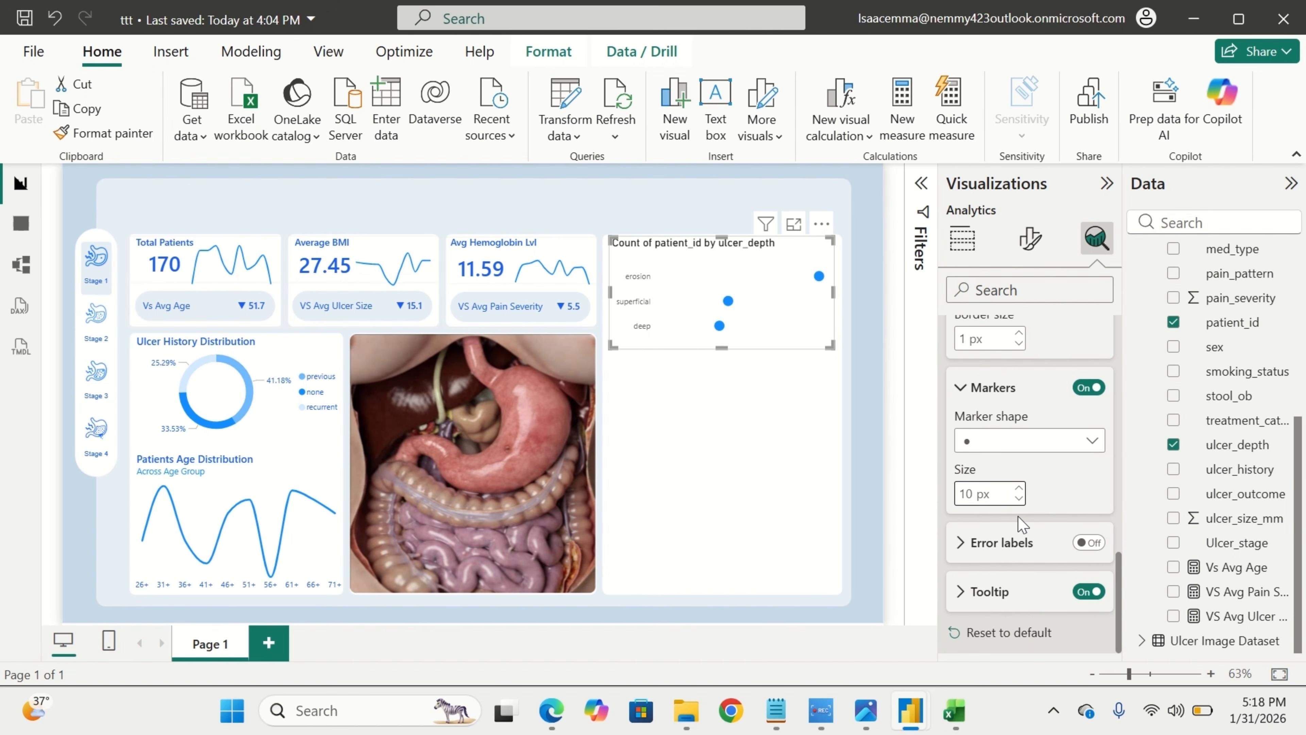
pyautogui.scroll(1, 1022, 524)
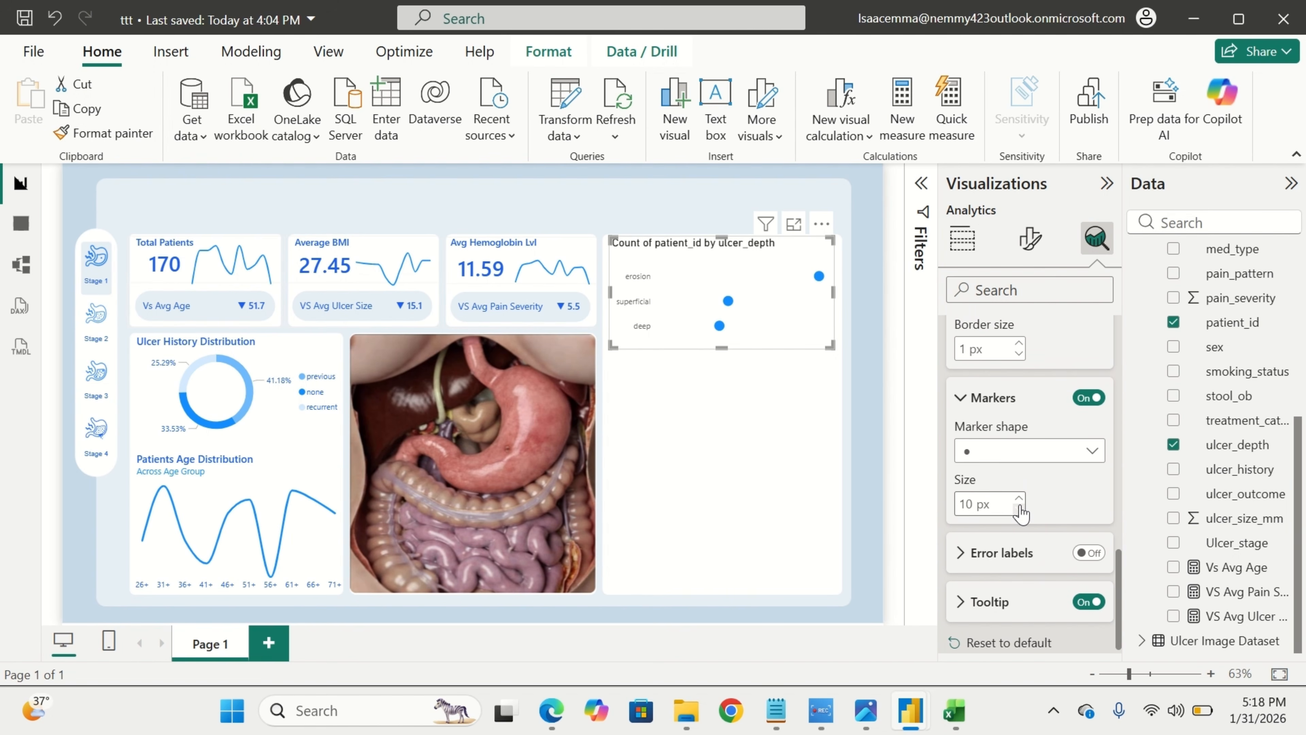
pyautogui.scroll(3, 1018, 514)
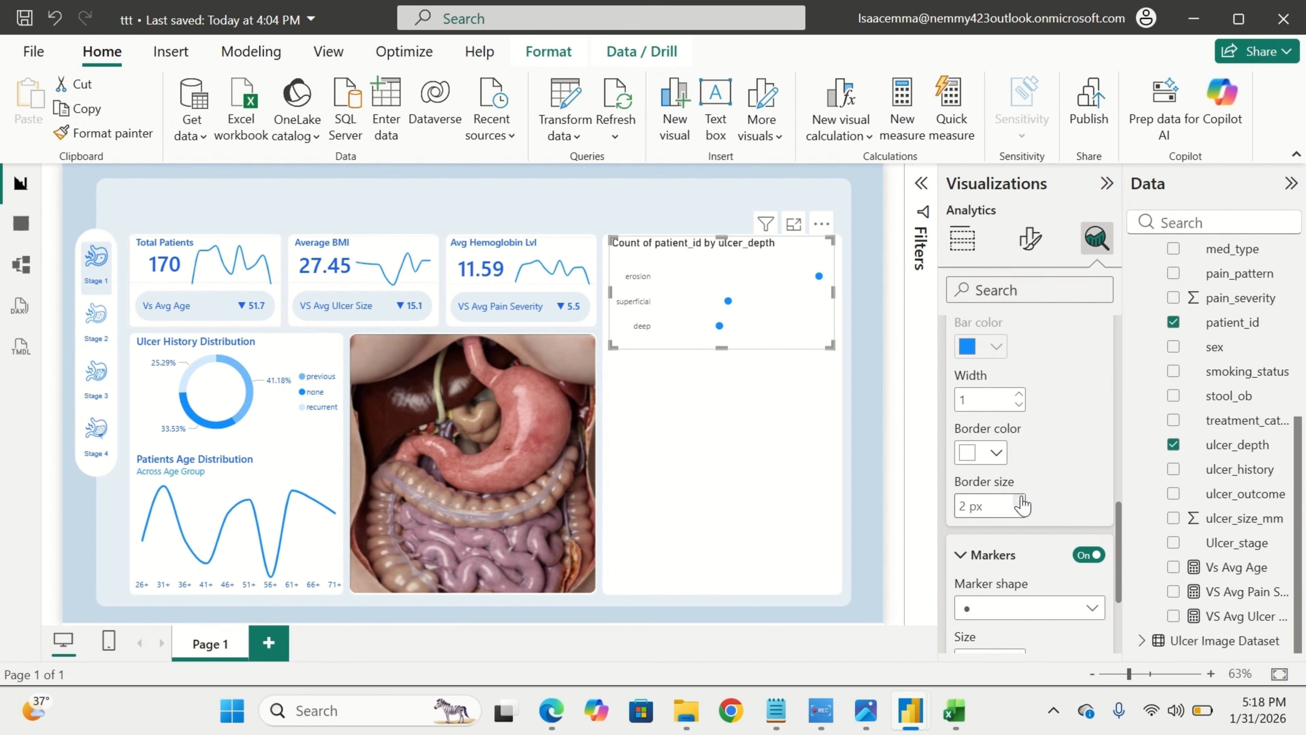
pyautogui.scroll(1, 1017, 507)
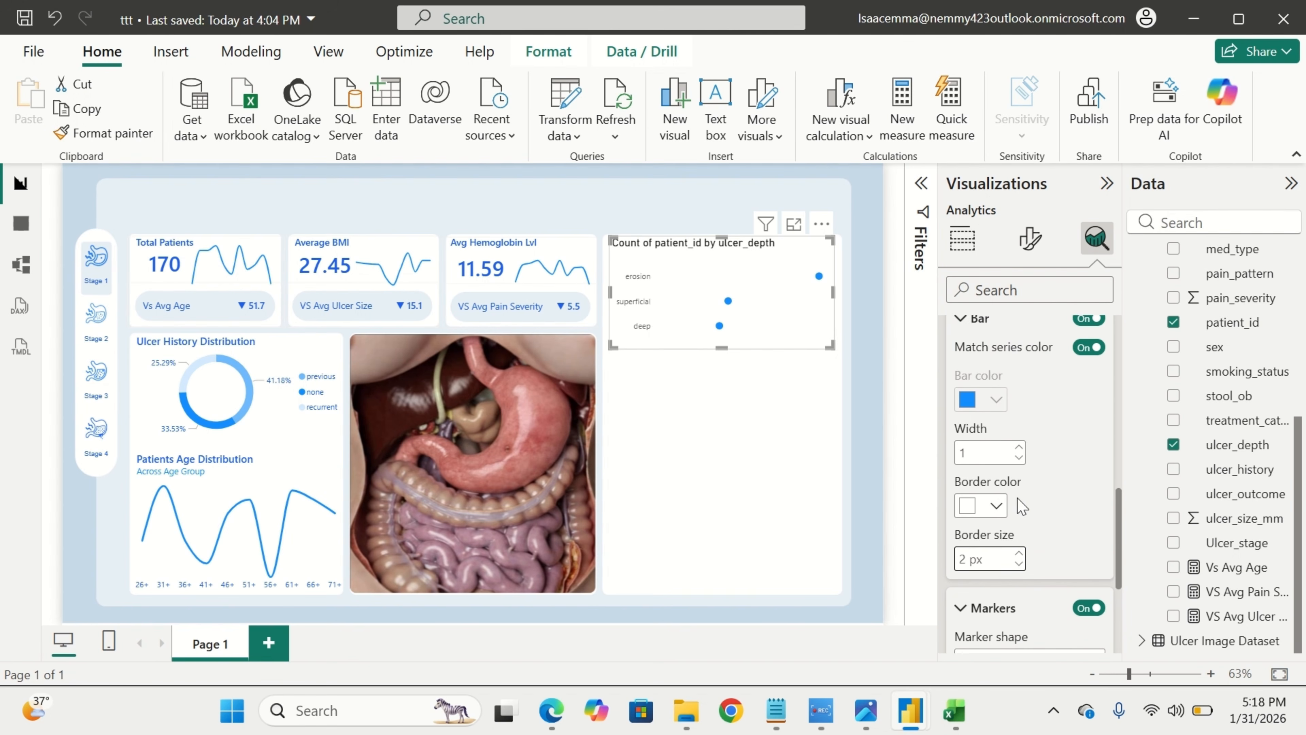
# Set the error bar width to 10 and make the error bars symmetrical.
pyautogui.click(1018, 450)
pyautogui.click(1018, 450)
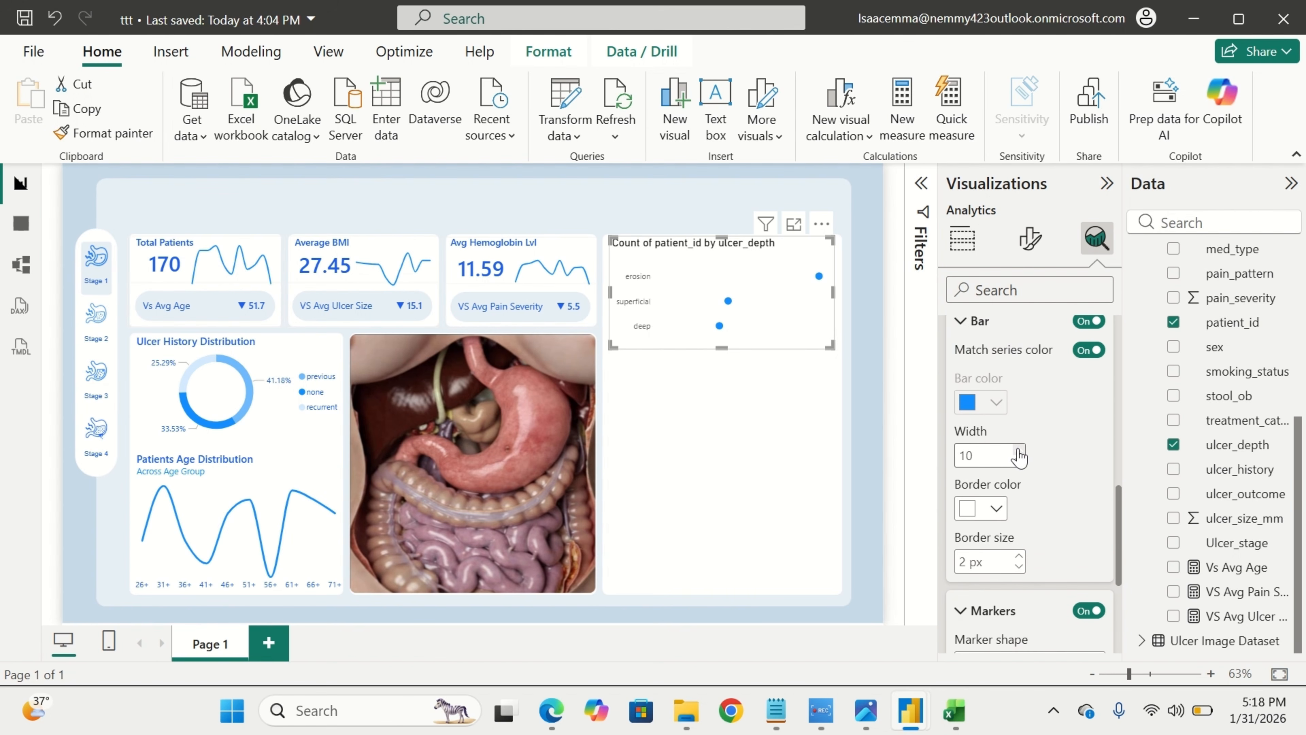
pyautogui.scroll(3, 1020, 454)
pyautogui.scroll(-2, 1022, 456)
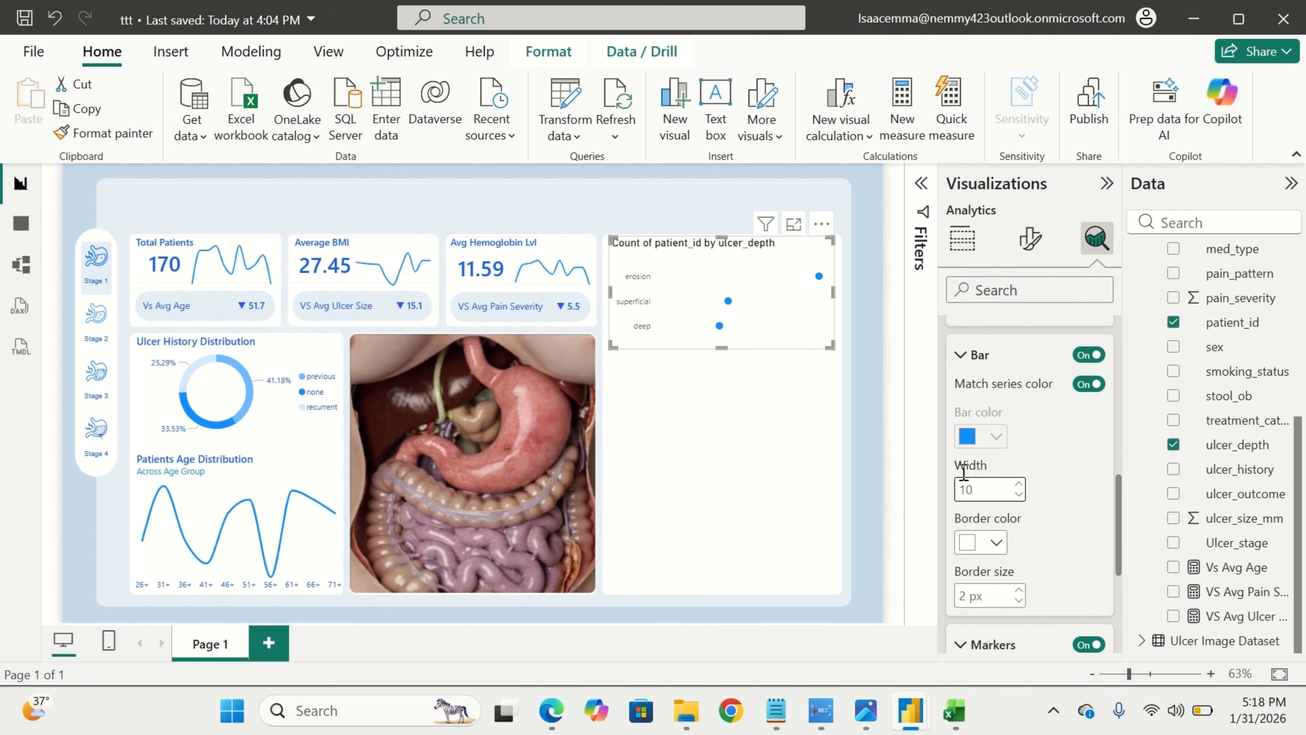
pyautogui.scroll(2, 1024, 463)
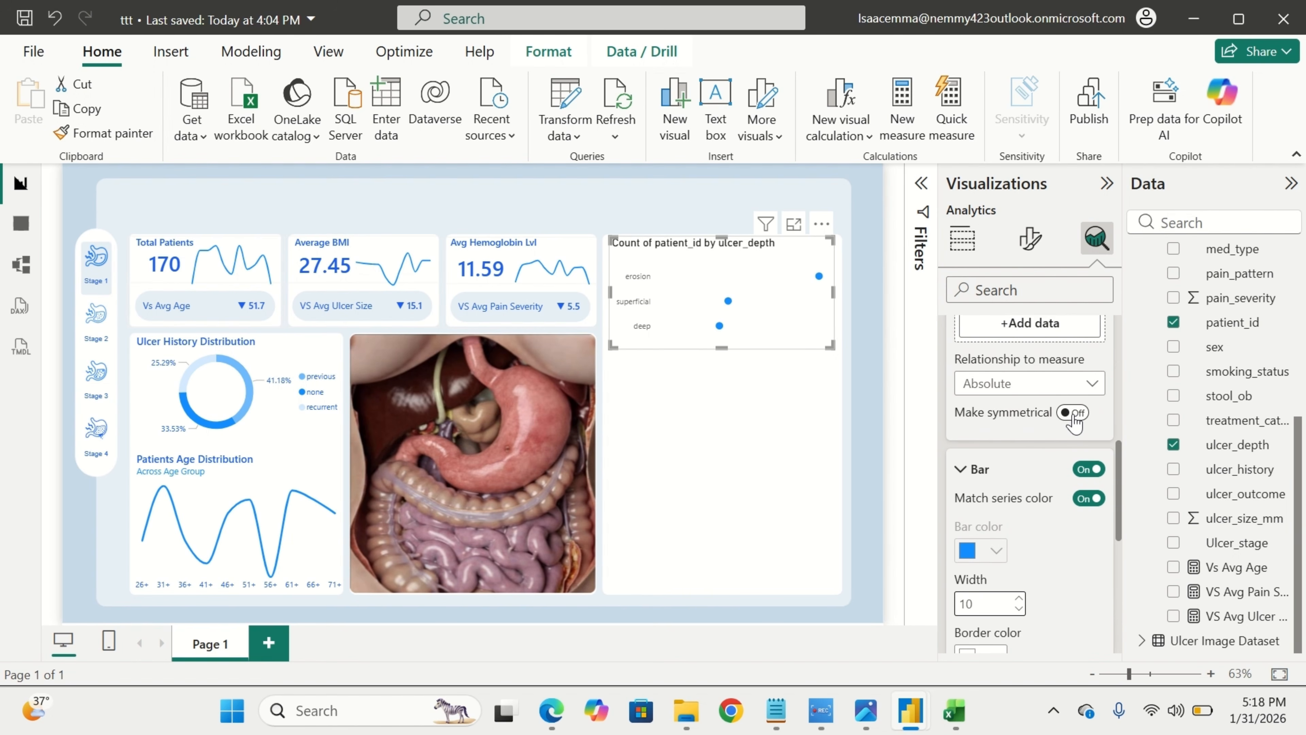
pyautogui.click(1072, 412)
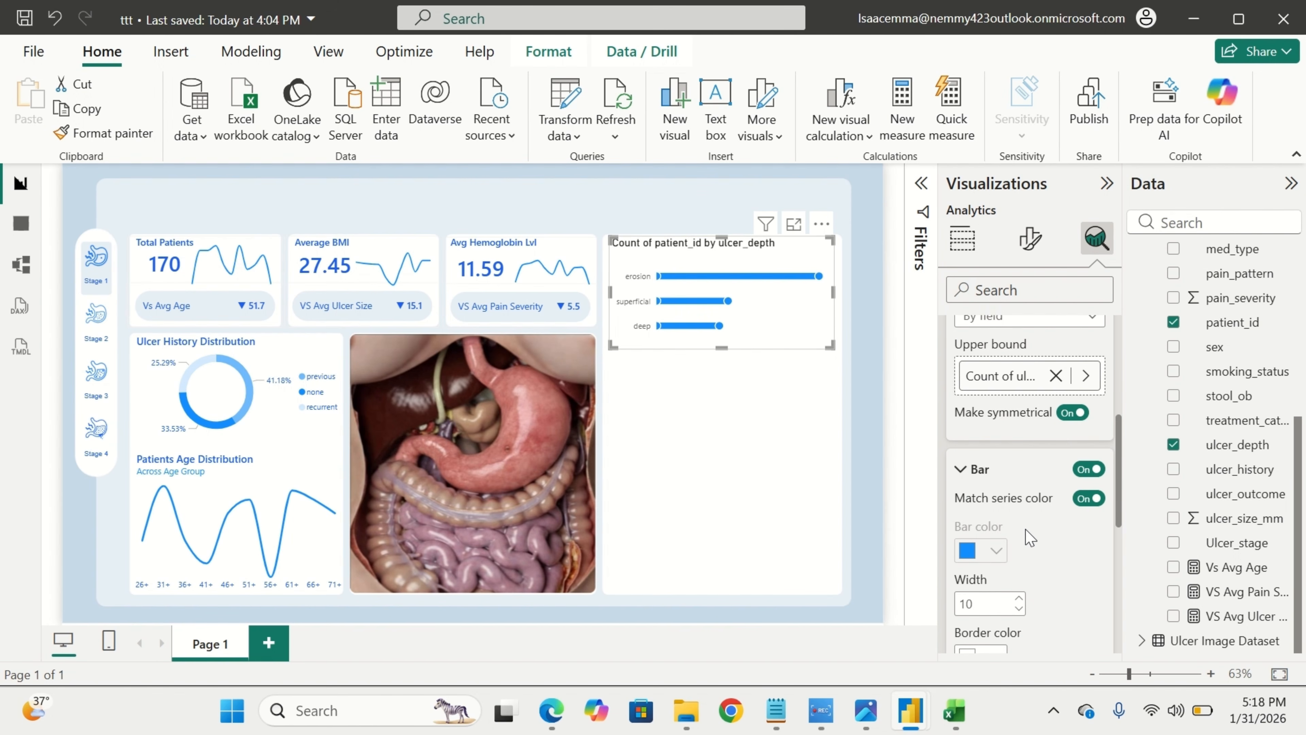
pyautogui.scroll(3, 1030, 537)
pyautogui.scroll(3, 1025, 535)
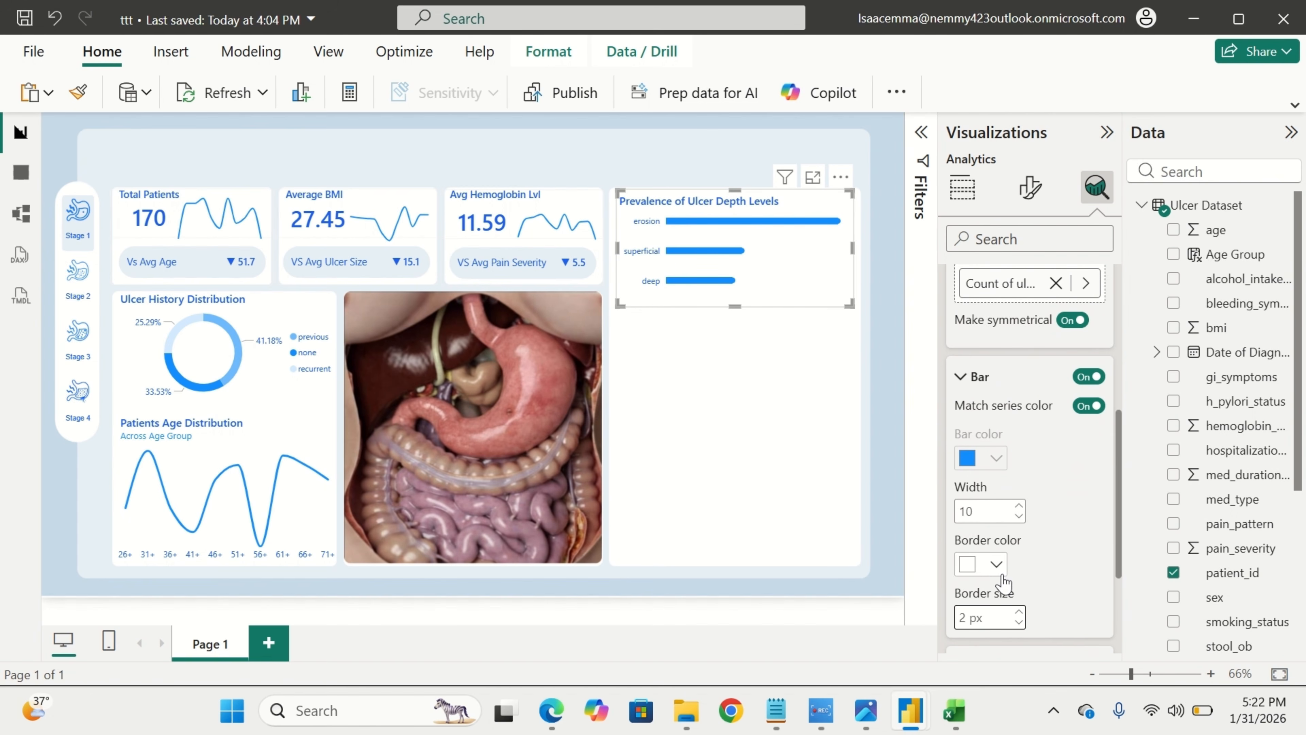
# Try the darker recent blue as the border color of the error bars.
pyautogui.click(996, 564)
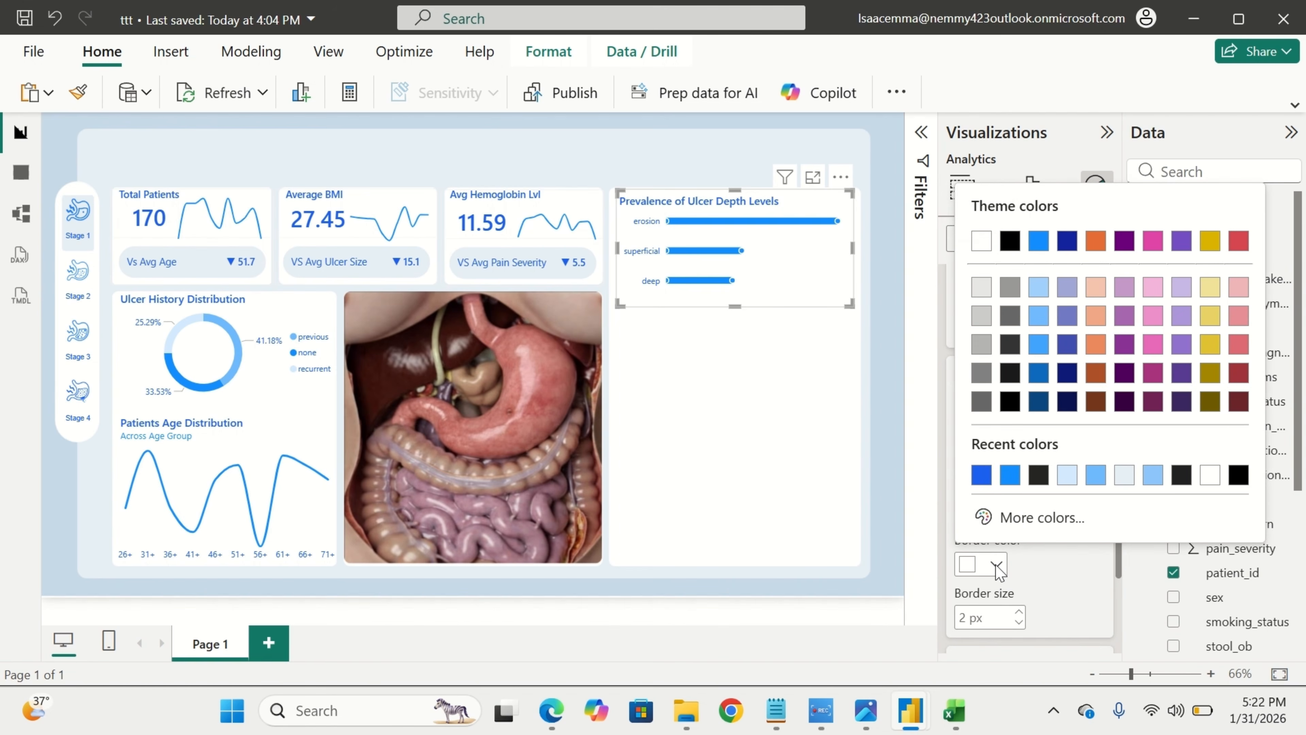
pyautogui.click(985, 479)
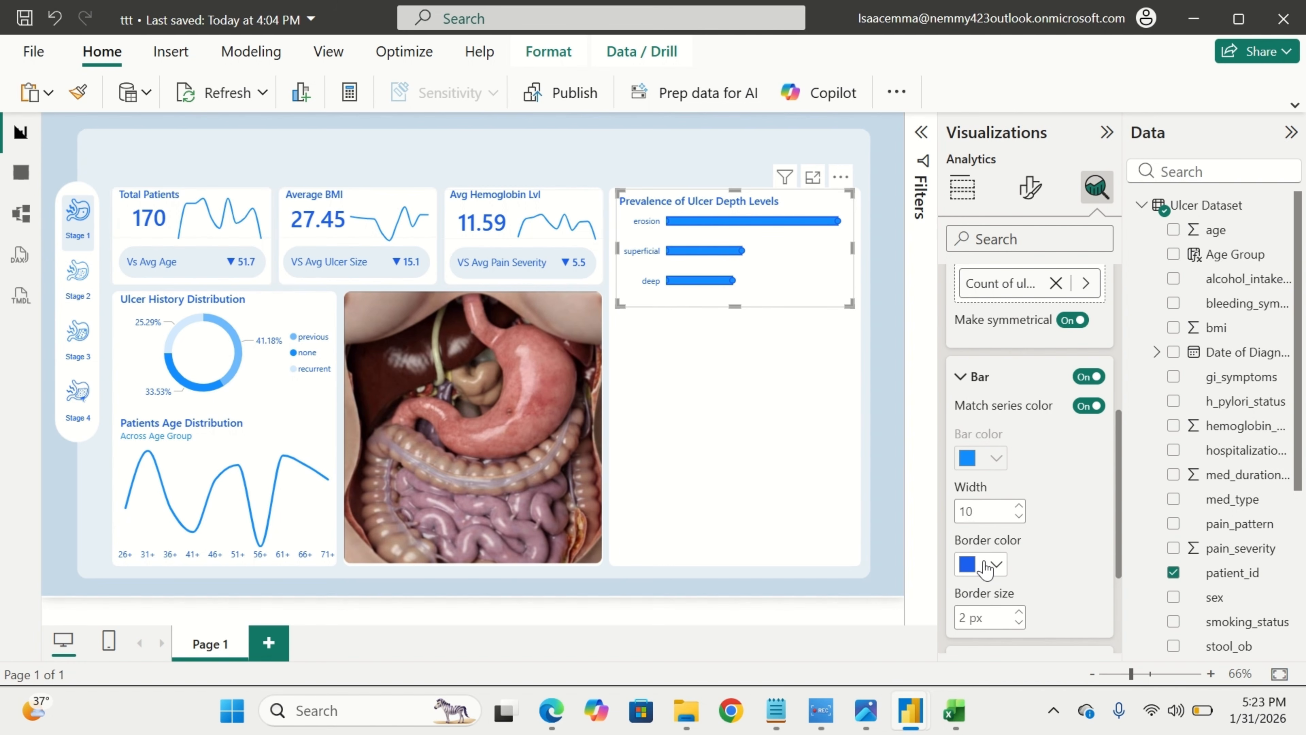
pyautogui.scroll(-2, 1054, 561)
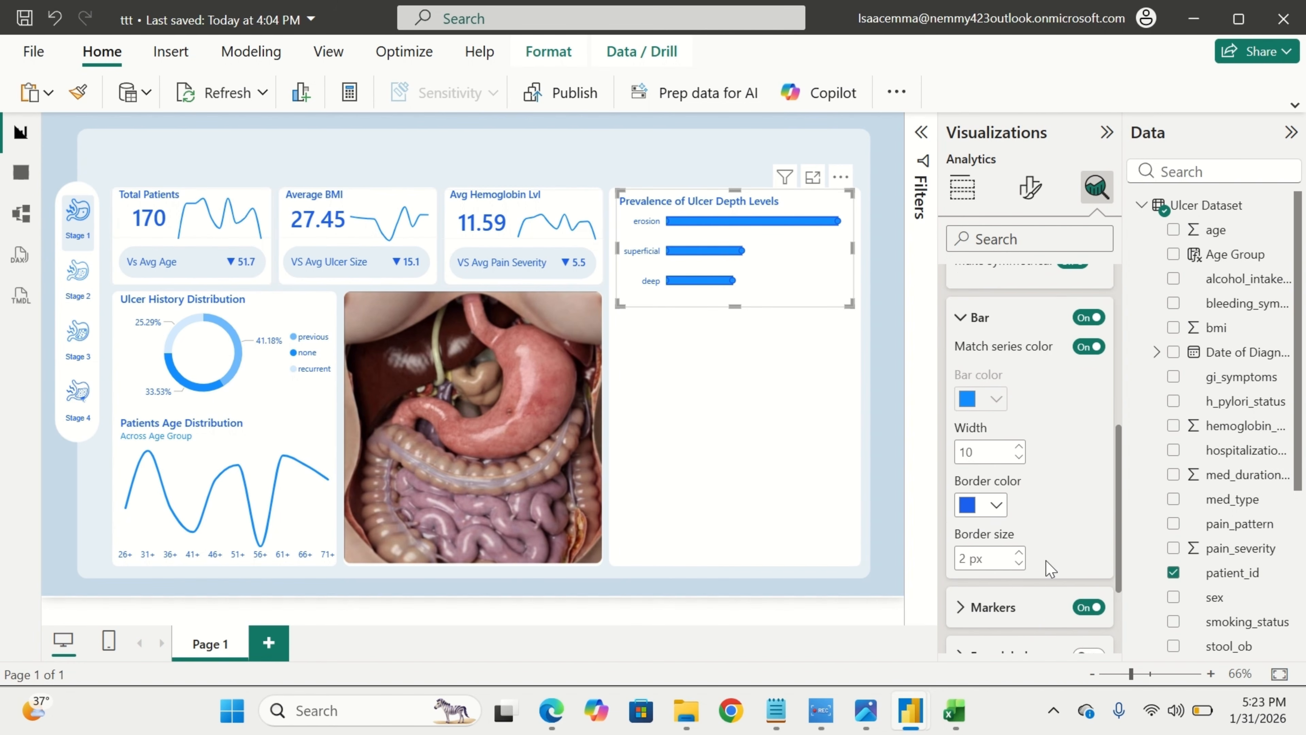
pyautogui.scroll(1, 1046, 568)
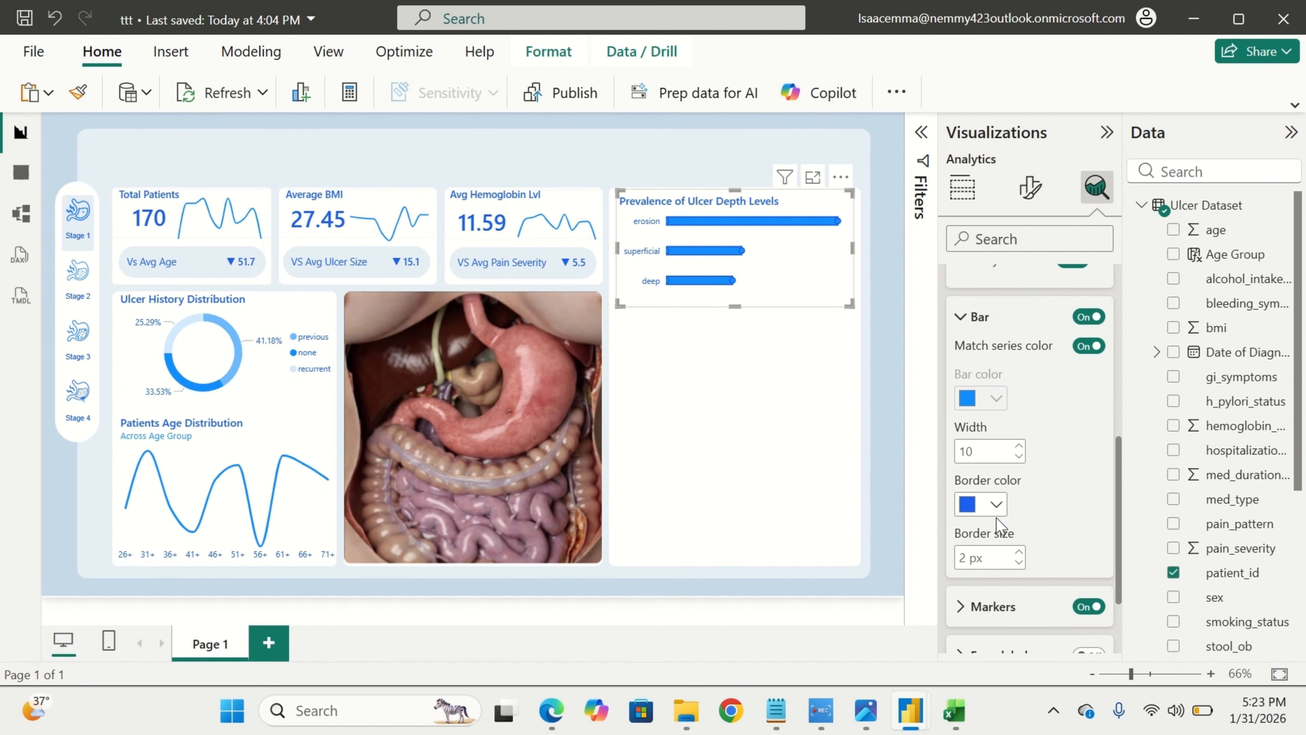
# Set the error bars' border color to the bright blue of the bars and their marker size to 7 px.
pyautogui.click(996, 505)
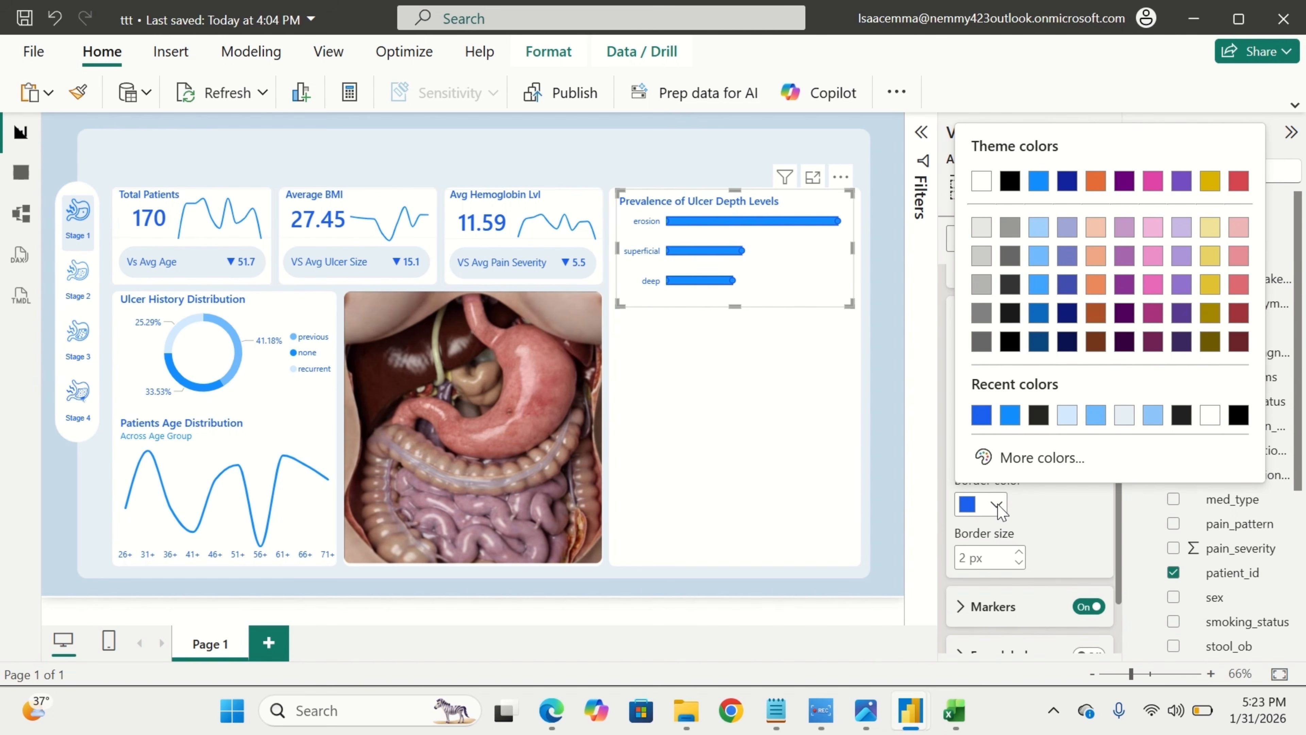
pyautogui.click(1010, 417)
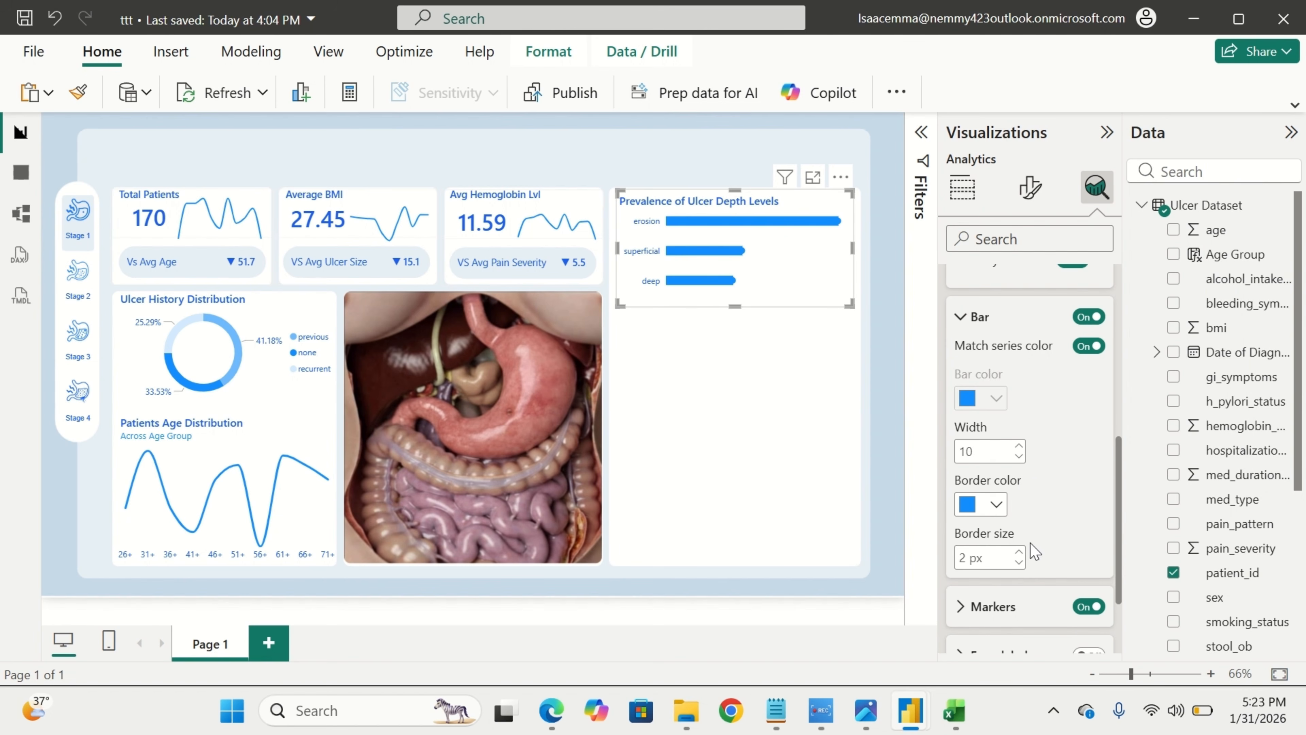
pyautogui.scroll(-2, 1026, 551)
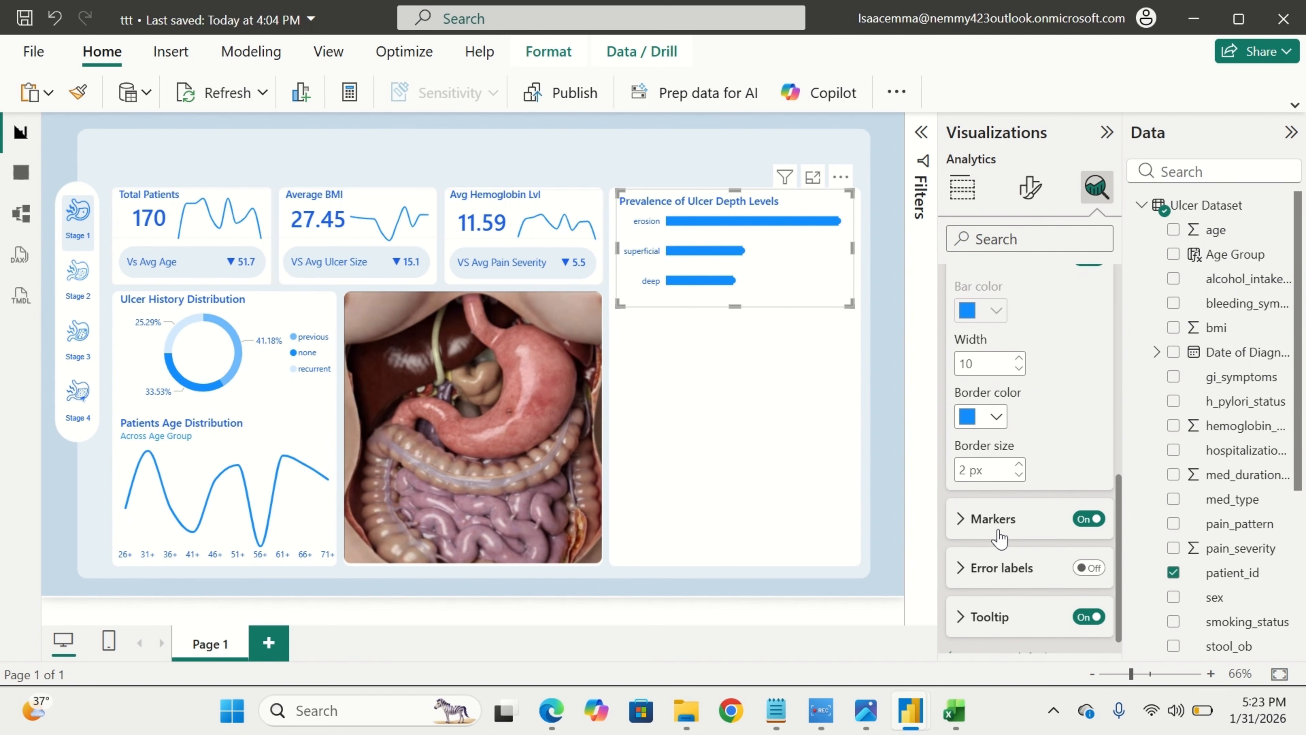
pyautogui.click(1003, 519)
pyautogui.scroll(-2, 1024, 535)
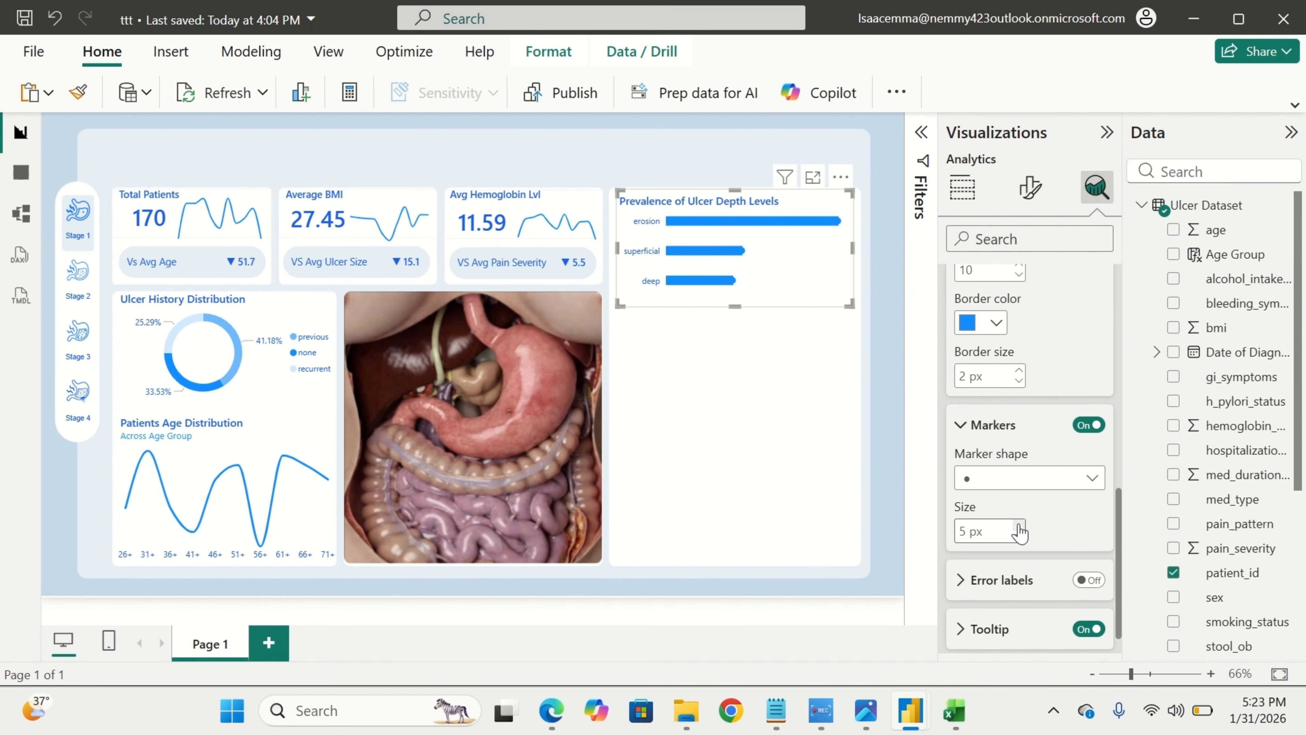
pyautogui.click(1018, 526)
pyautogui.click(1018, 526)
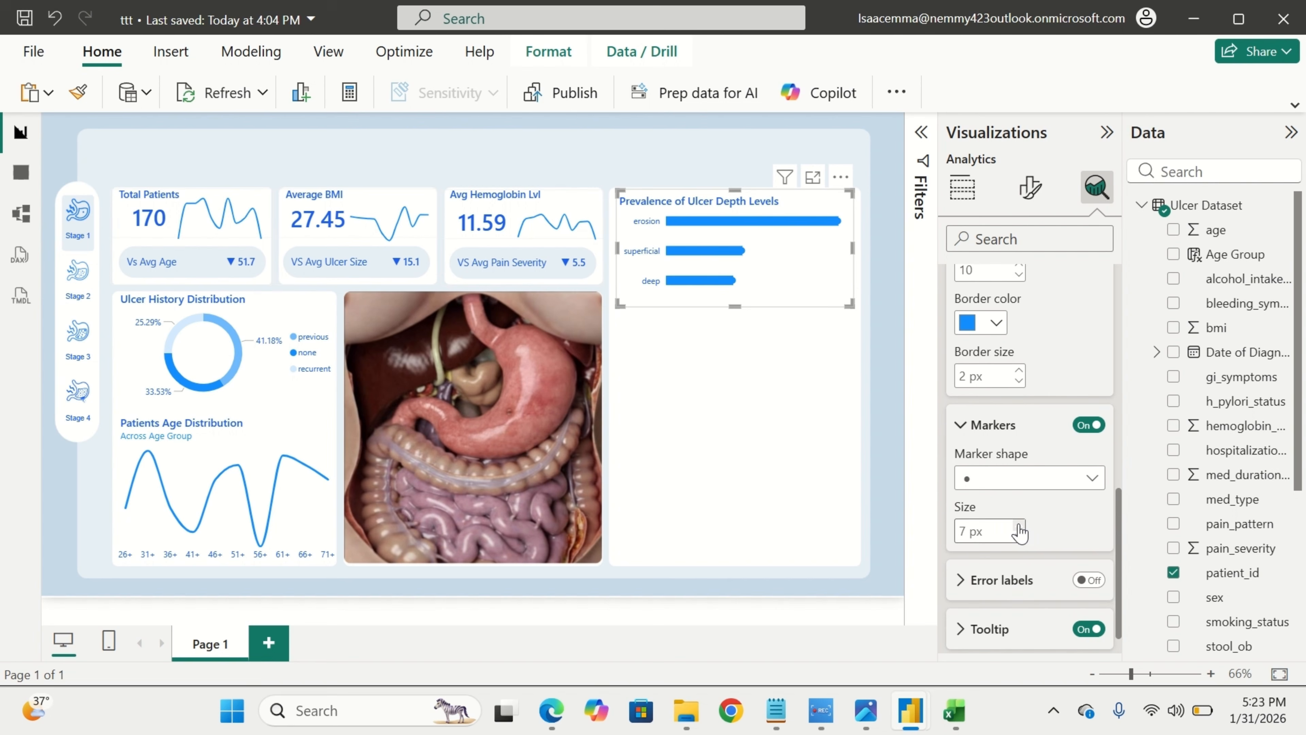
pyautogui.click(810, 465)
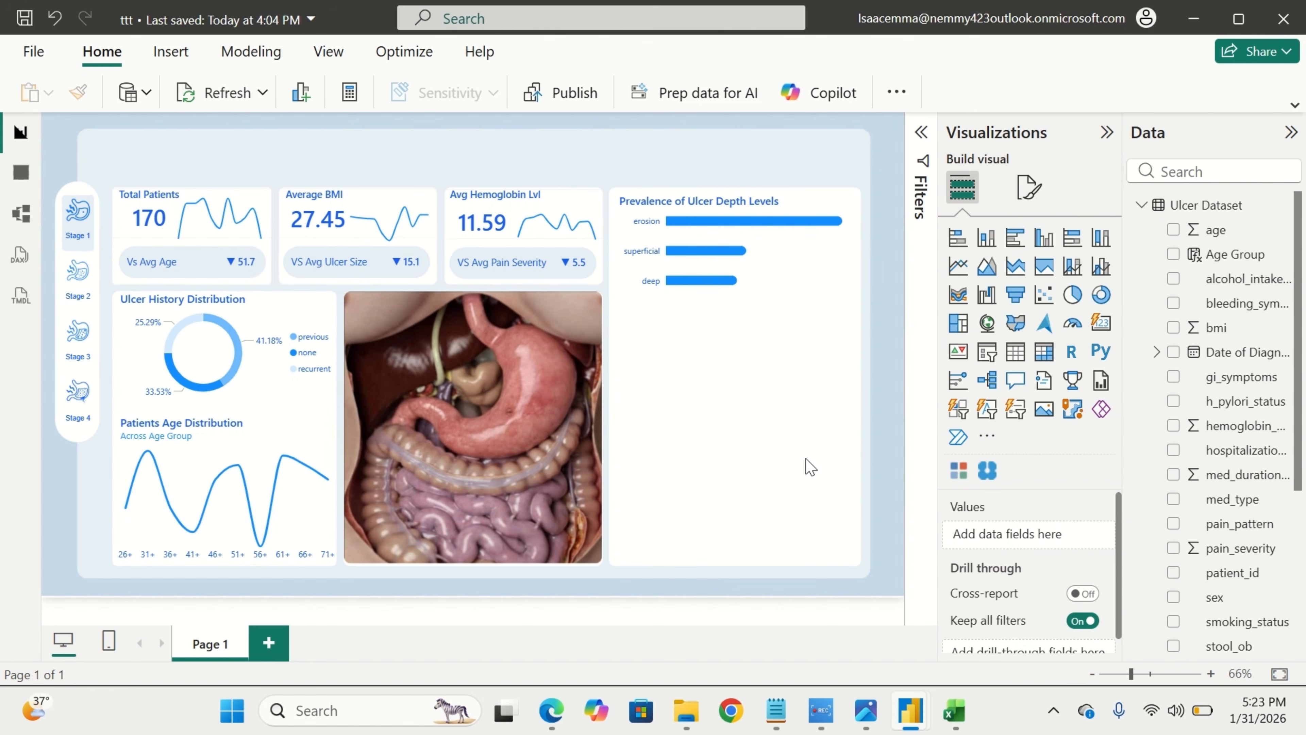
# Move the ulcer depth bar chart slightly down beneath its title and widen it across the white card.
pyautogui.click(796, 299)
pyautogui.moveTo(794, 290); pyautogui.dragTo(794, 298)
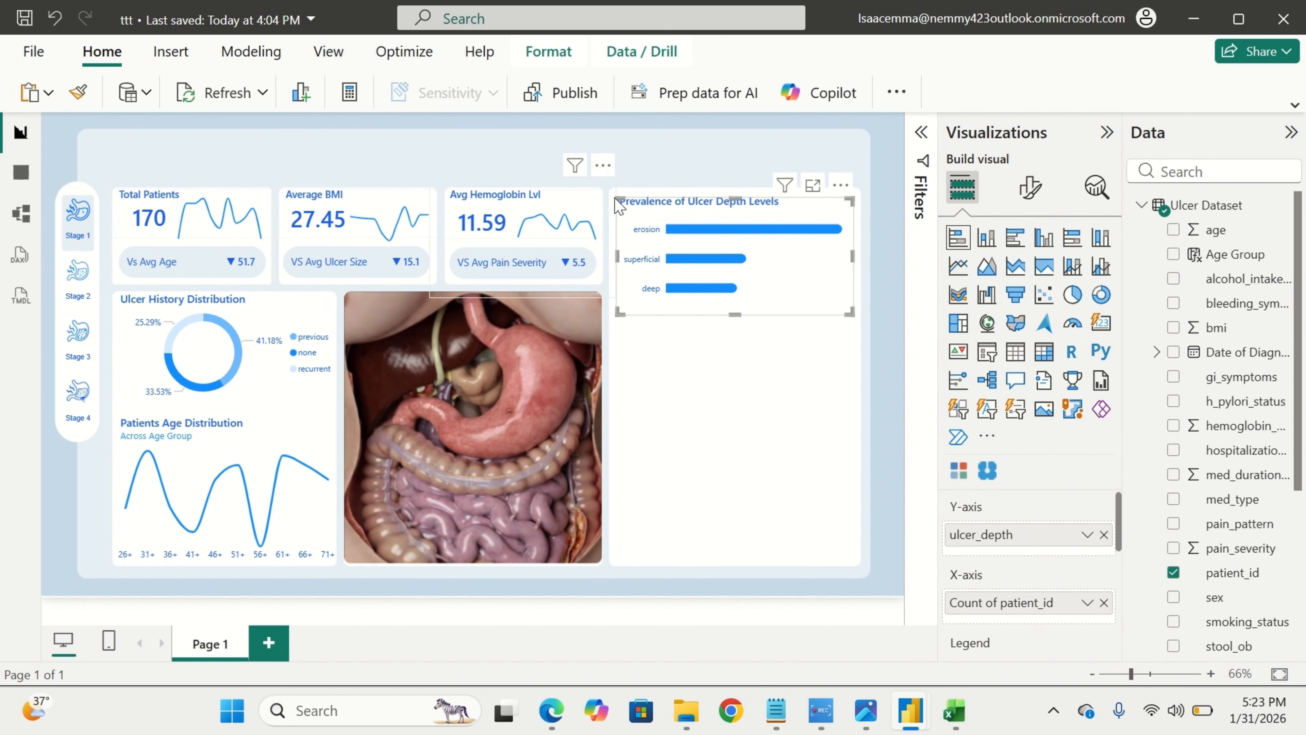
pyautogui.moveTo(605, 195); pyautogui.dragTo(594, 194)
pyautogui.click(693, 362)
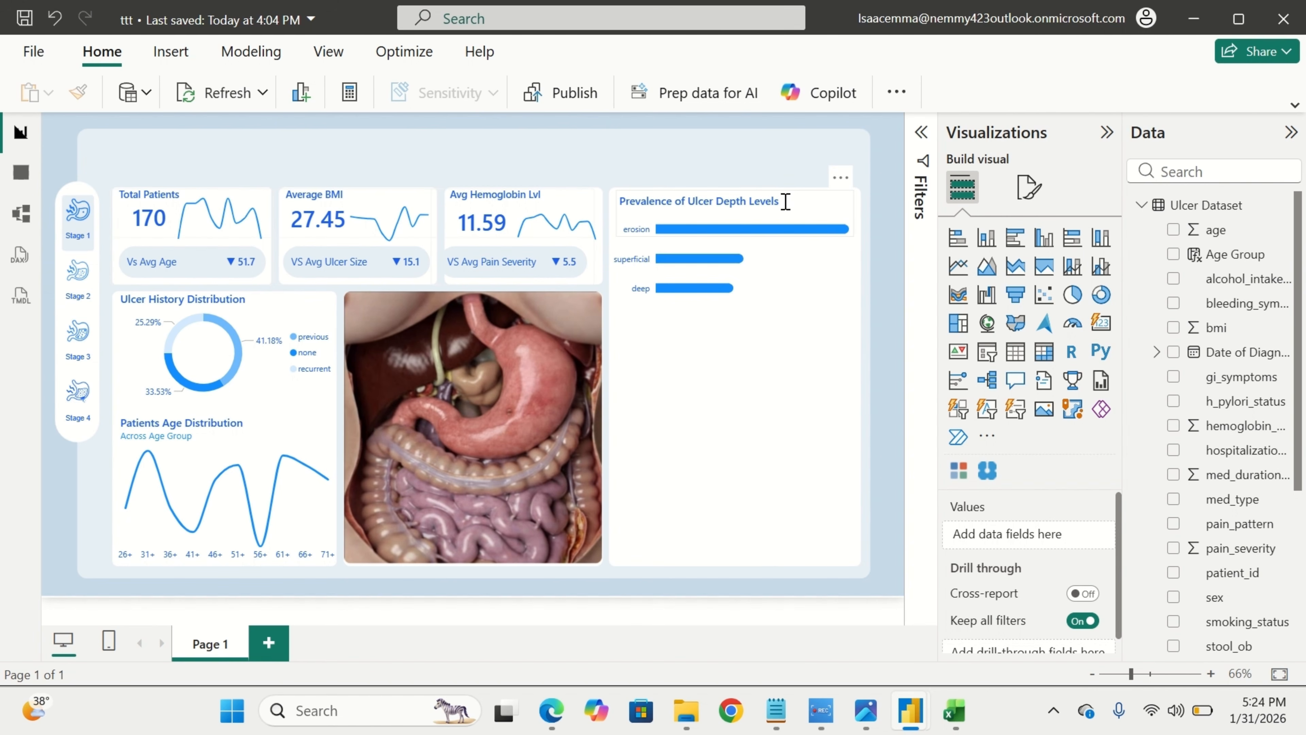
# Check the font, size and text color options of the Prevalence of Ulcer Depth Levels title.
pyautogui.moveTo(786, 202); pyautogui.dragTo(622, 211)
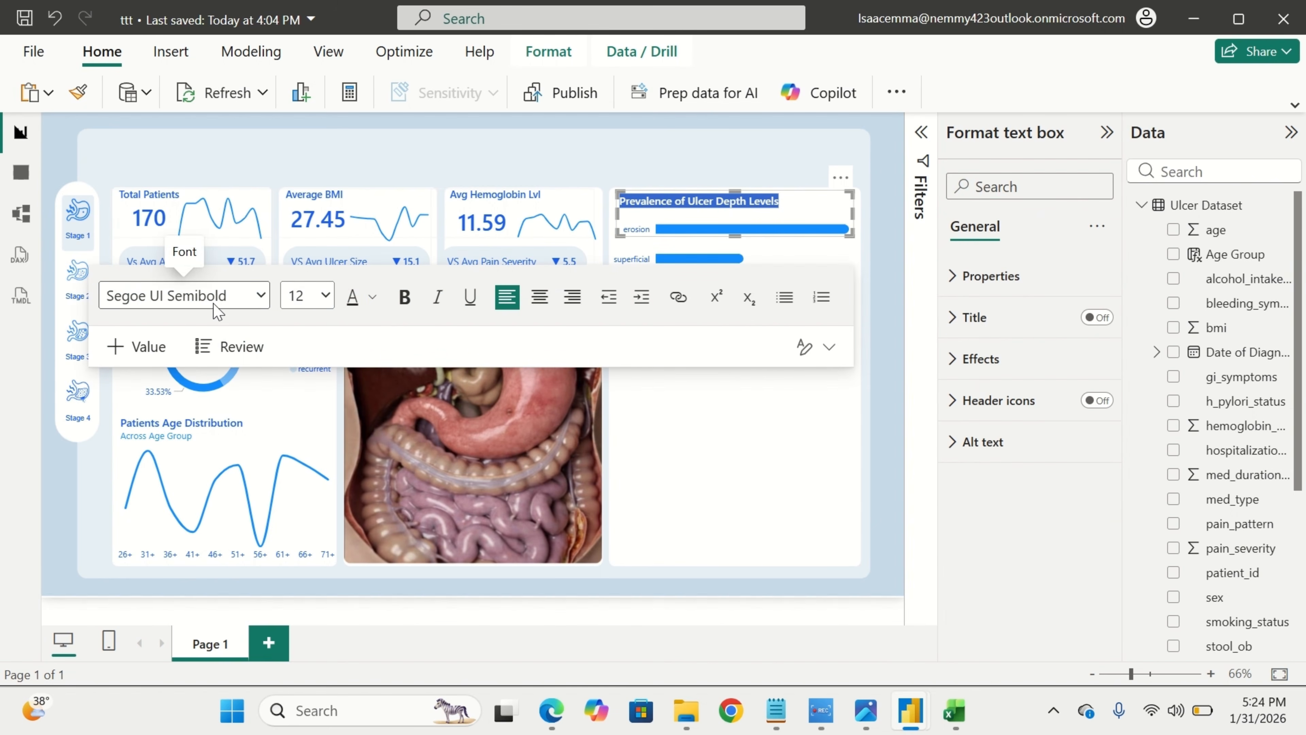
pyautogui.click(372, 297)
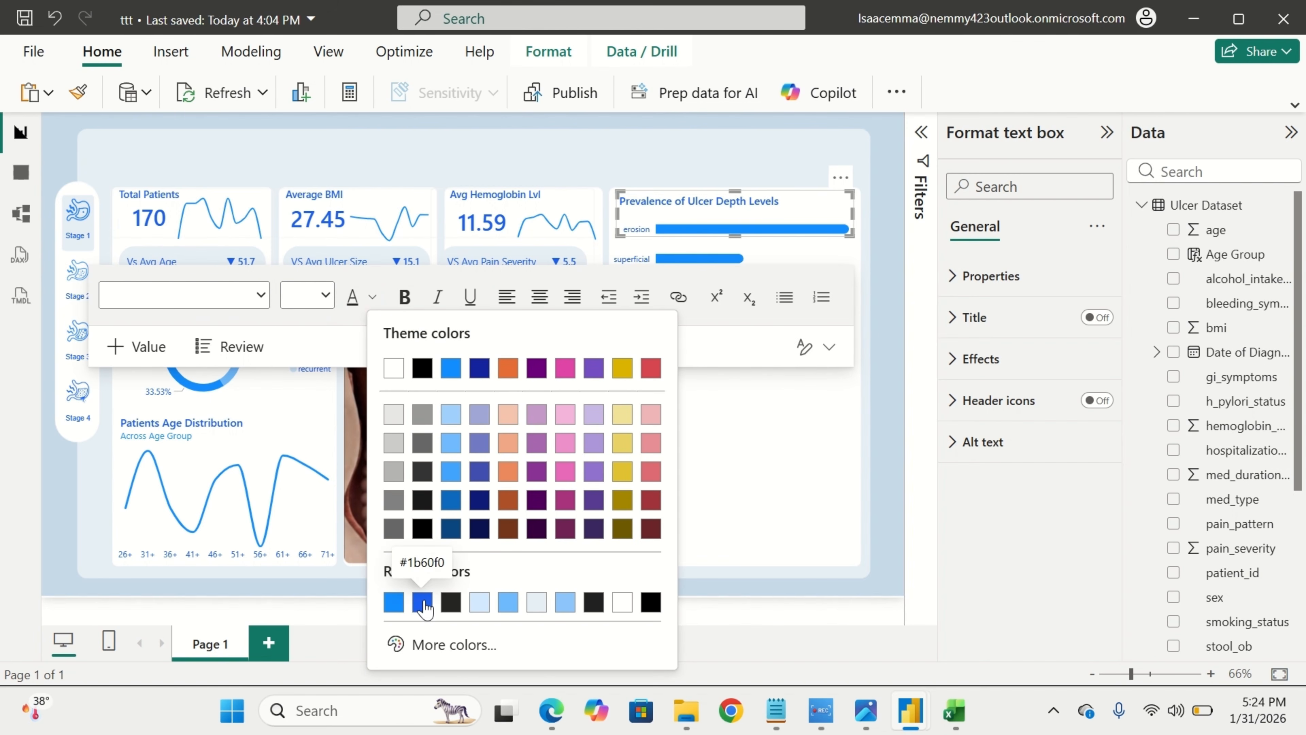
pyautogui.click(795, 503)
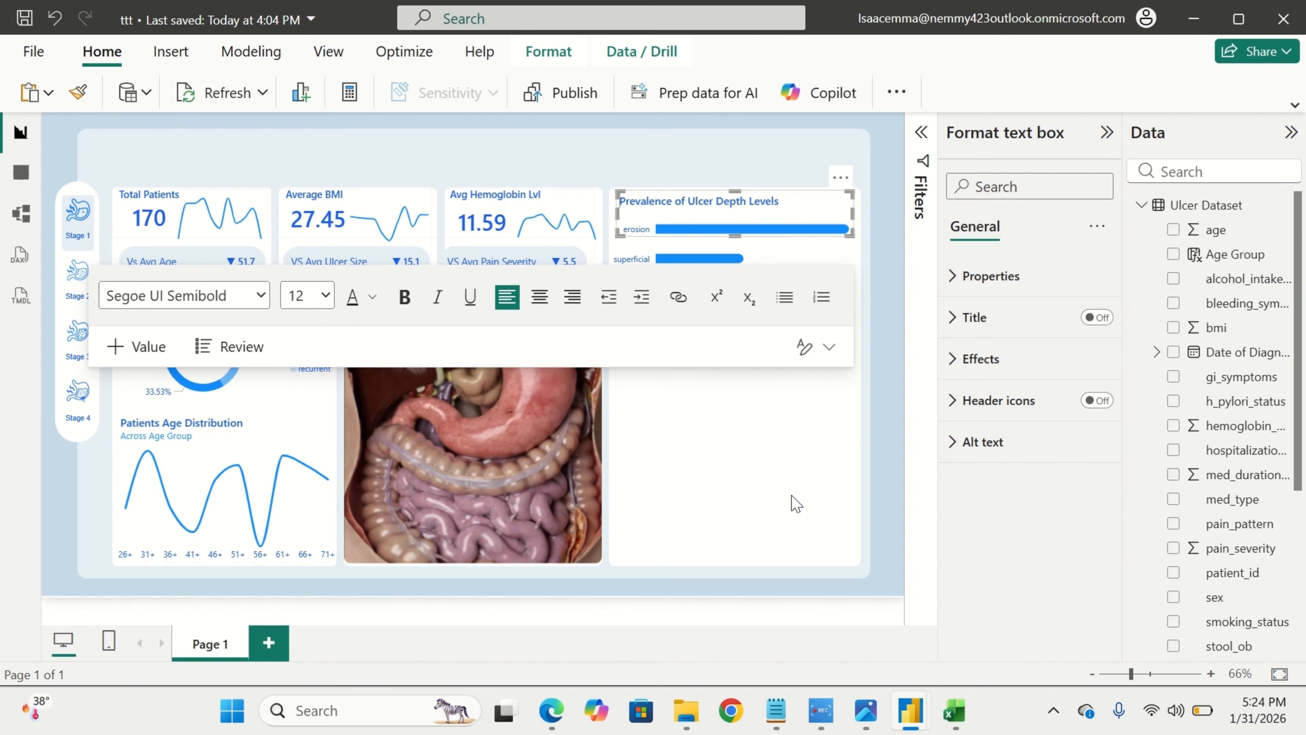
pyautogui.click(796, 503)
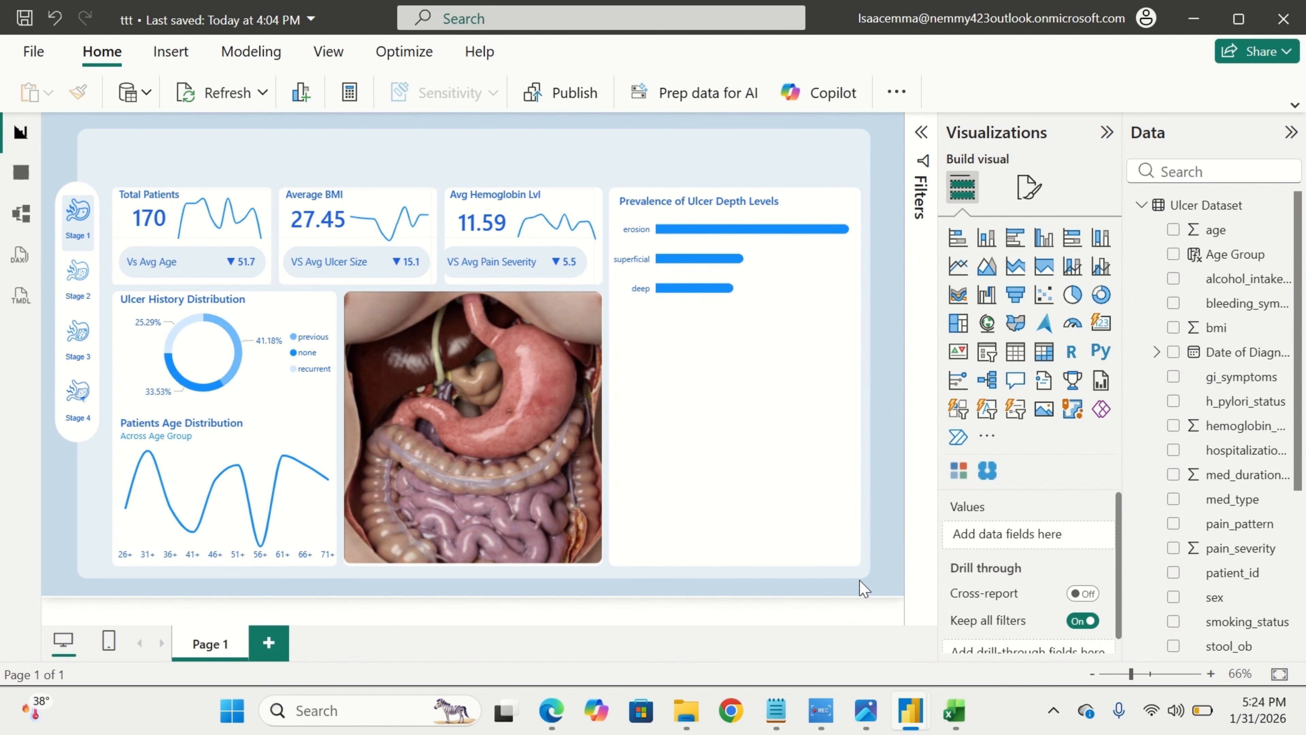
# Switch to the Ulcer PB report and examine the chart type and fields of the Patient Distribution Across Medications visual.
pyautogui.moveTo(911, 710)
pyautogui.click(826, 631)
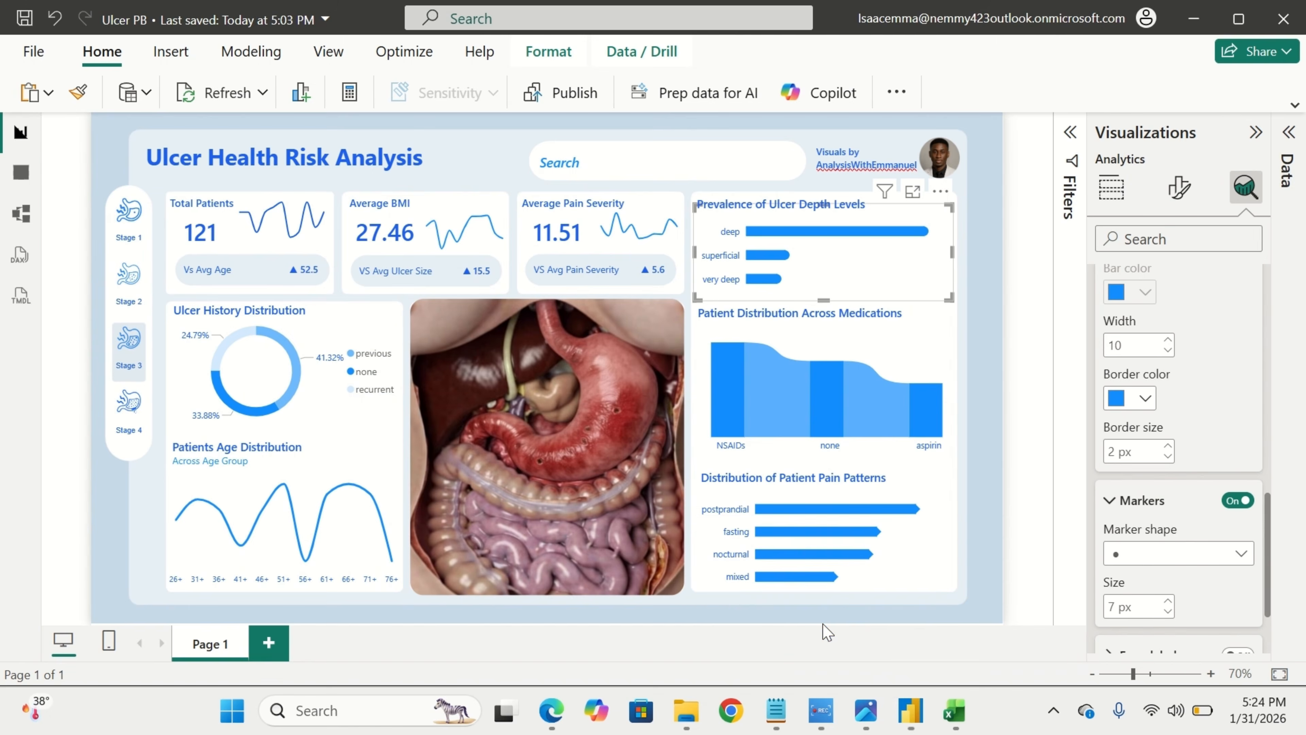
pyautogui.click(799, 359)
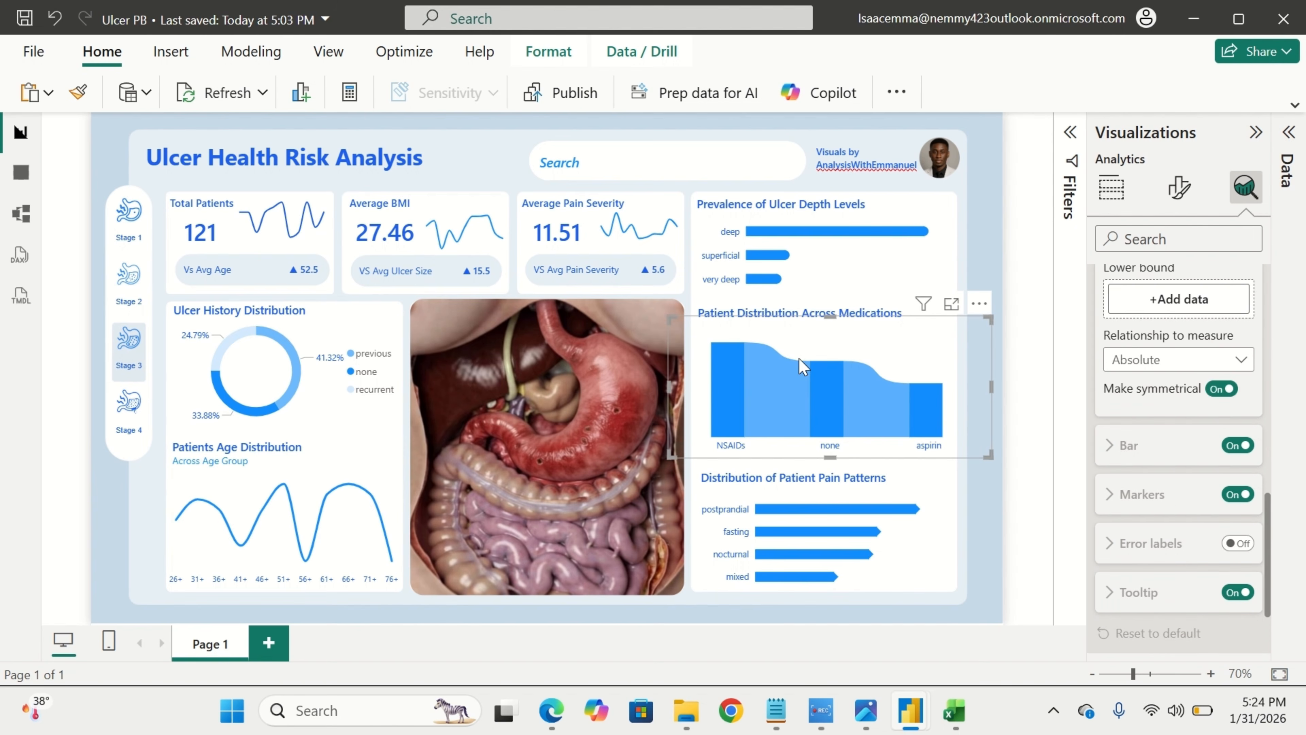
pyautogui.click(1111, 189)
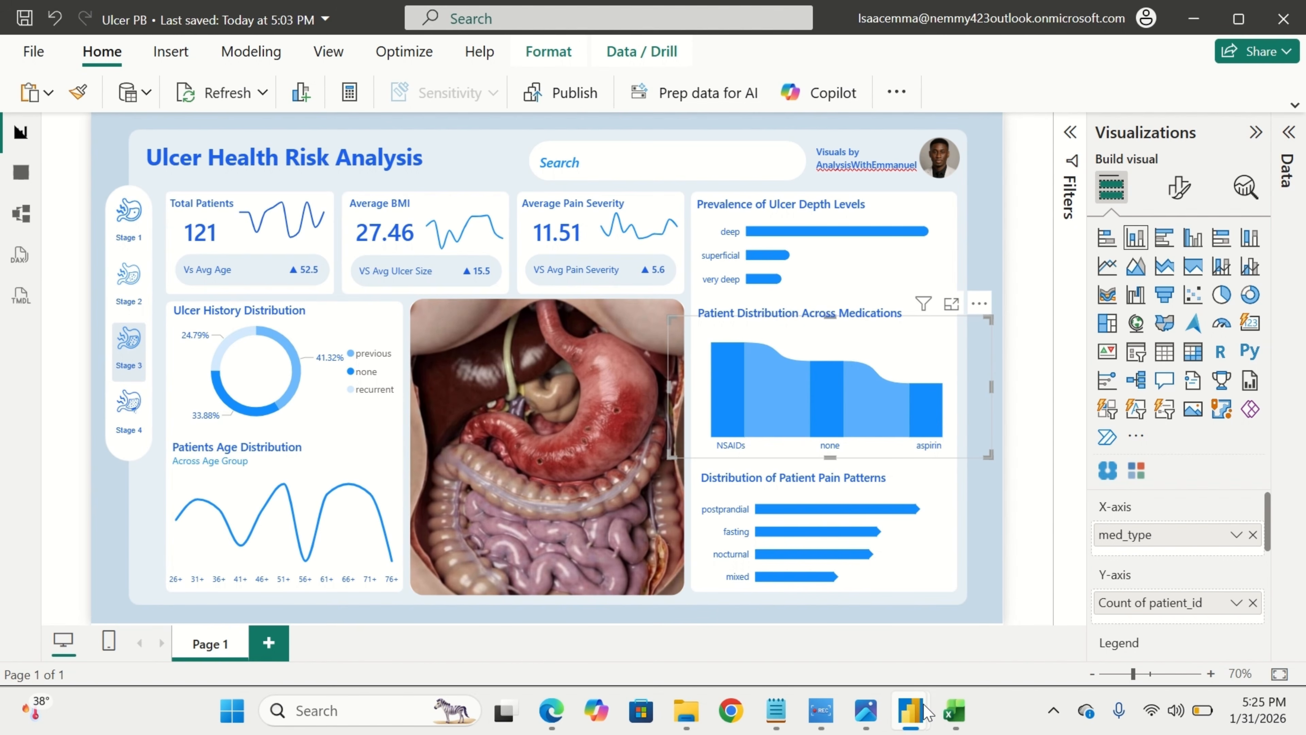
# Return to the ttt report, add a stacked column chart below the ulcer depth chart and reduce its height to about half.
pyautogui.moveTo(927, 712)
pyautogui.click(966, 659)
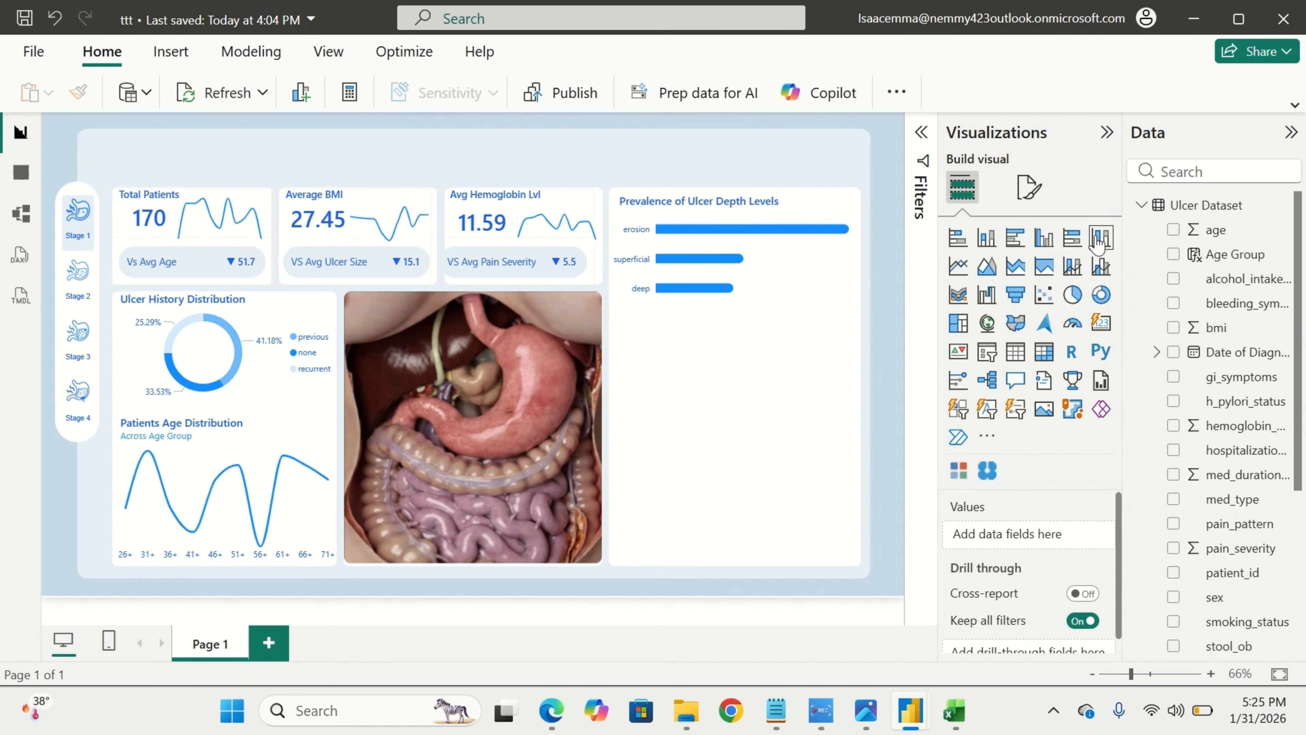
pyautogui.click(993, 239)
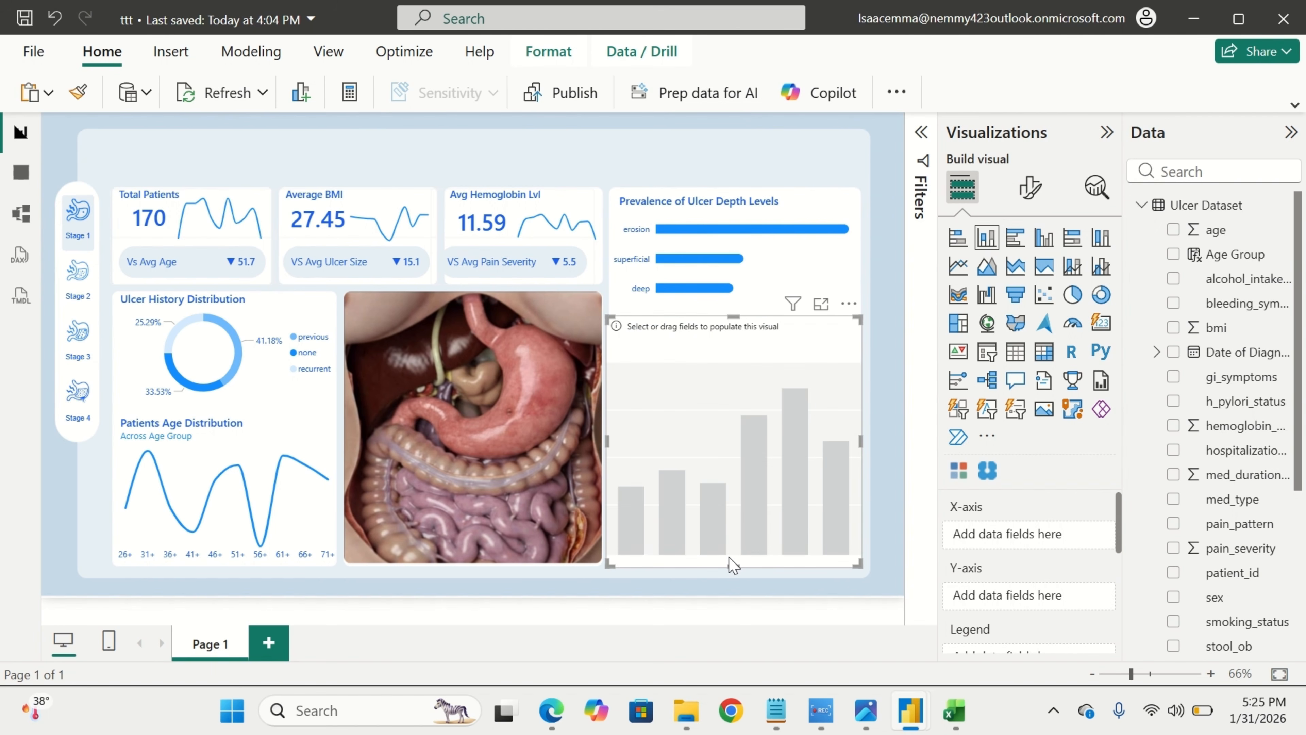
pyautogui.moveTo(728, 562); pyautogui.dragTo(785, 427)
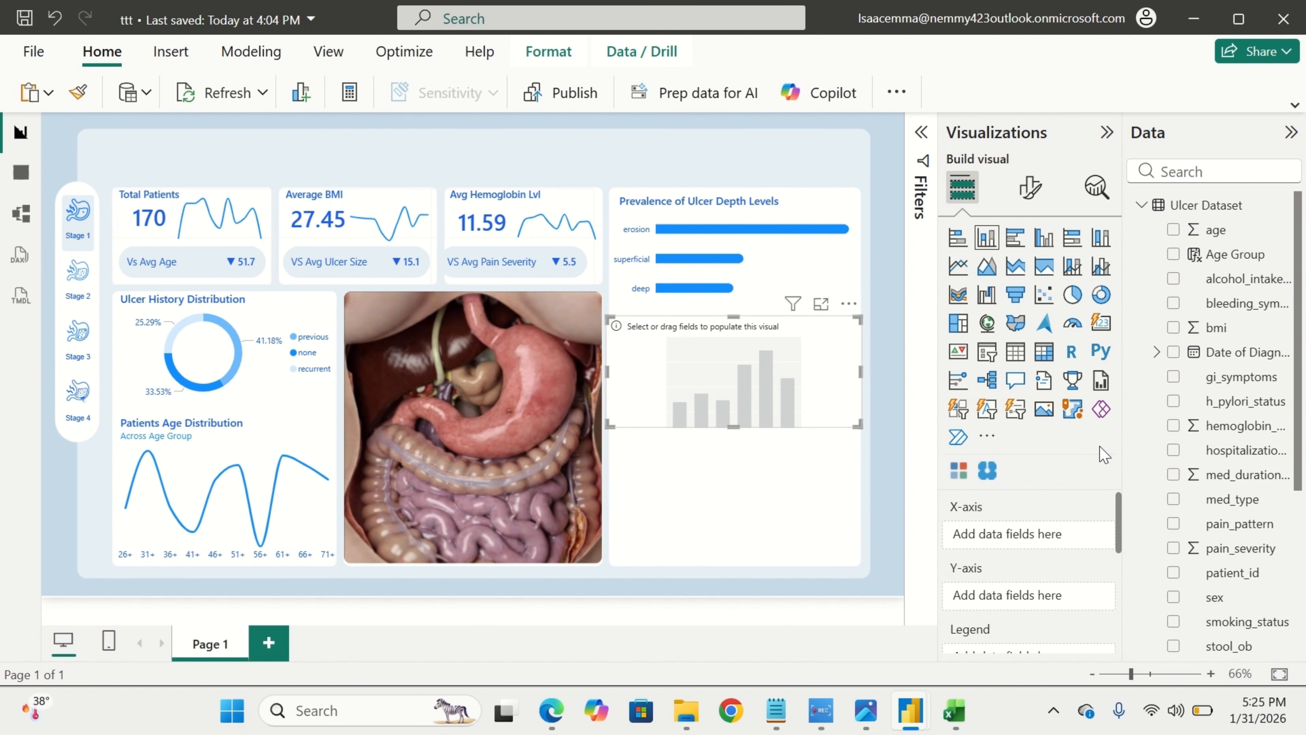
# Assign med_type to the new column chart's X-axis and patient_id to its Y-axis as a count.
pyautogui.scroll(-3, 1223, 559)
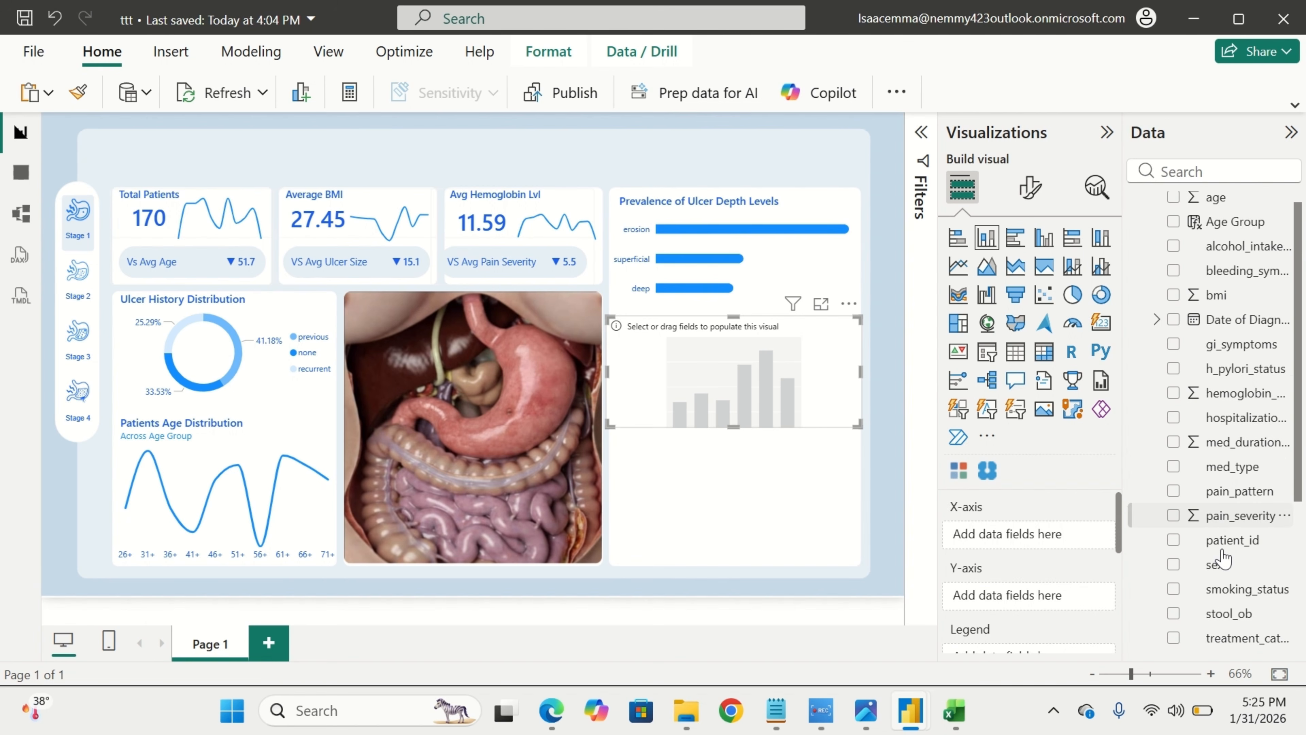
pyautogui.scroll(3, 1223, 558)
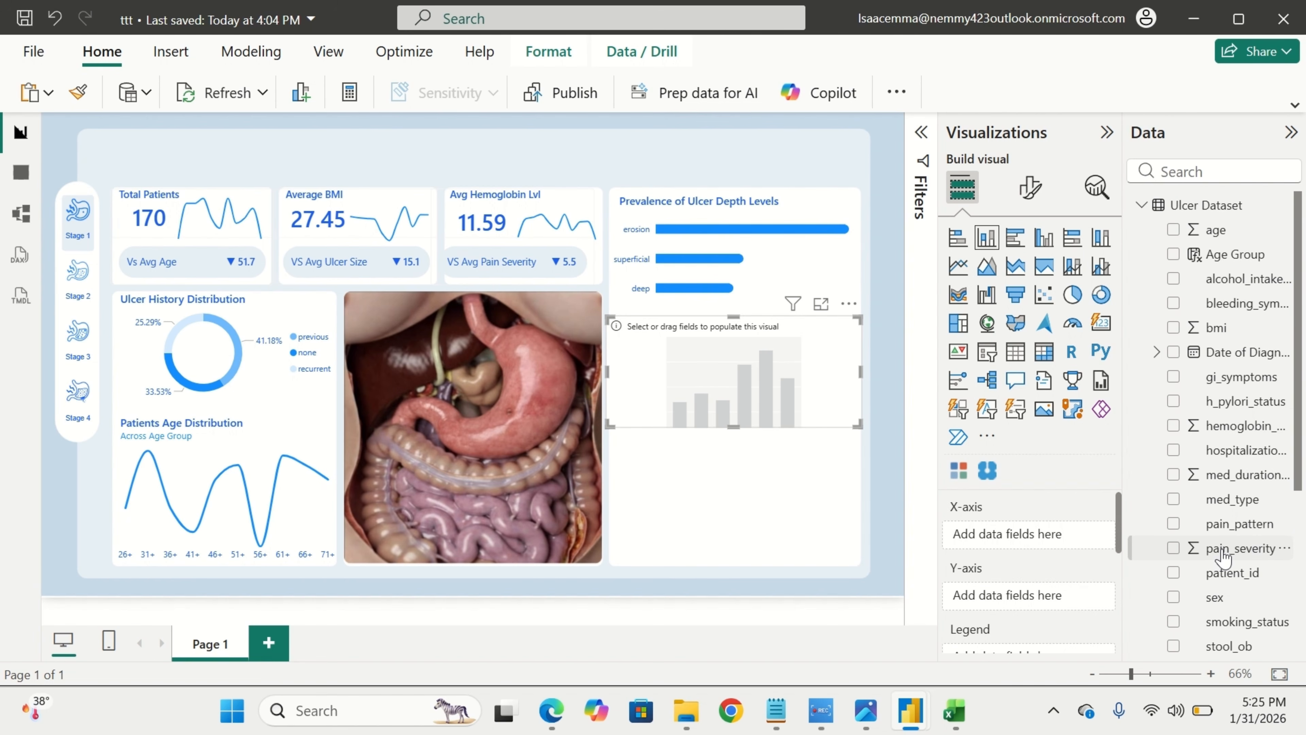
pyautogui.scroll(-7, 1224, 557)
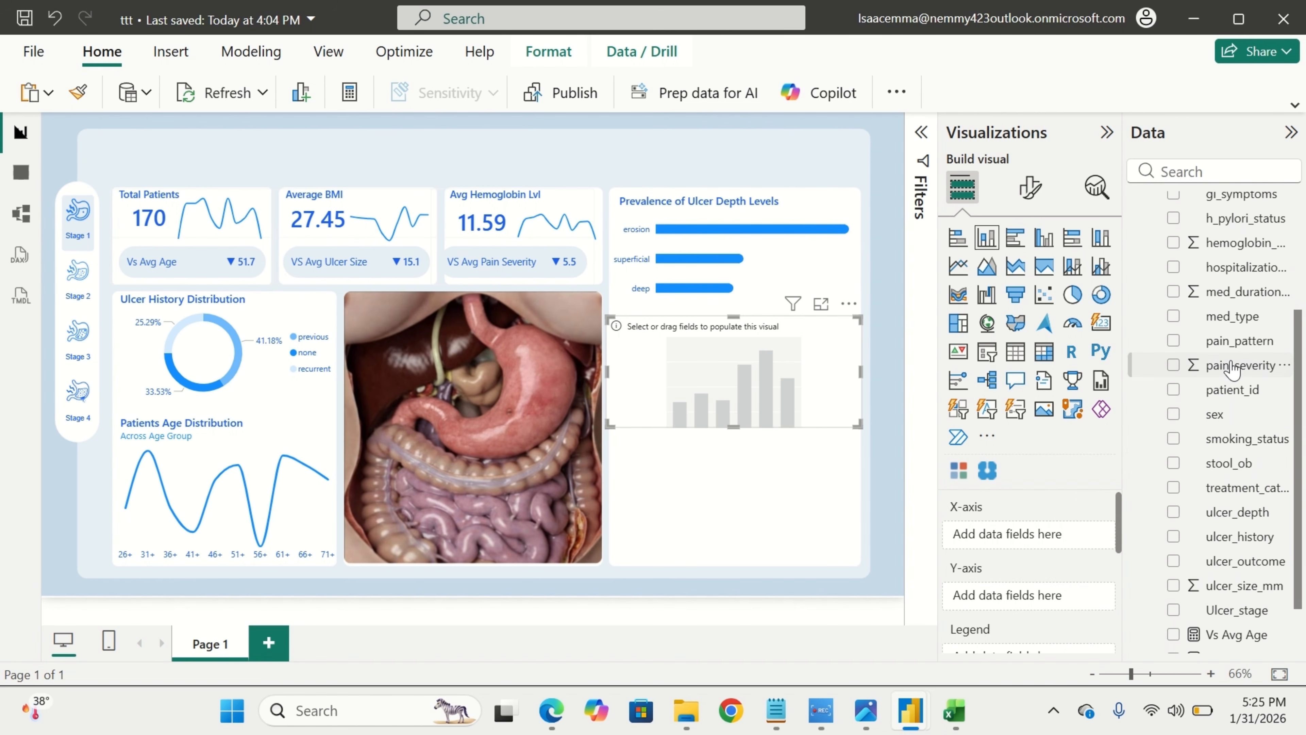
pyautogui.moveTo(1233, 316); pyautogui.dragTo(1043, 526)
pyautogui.scroll(5, 1231, 482)
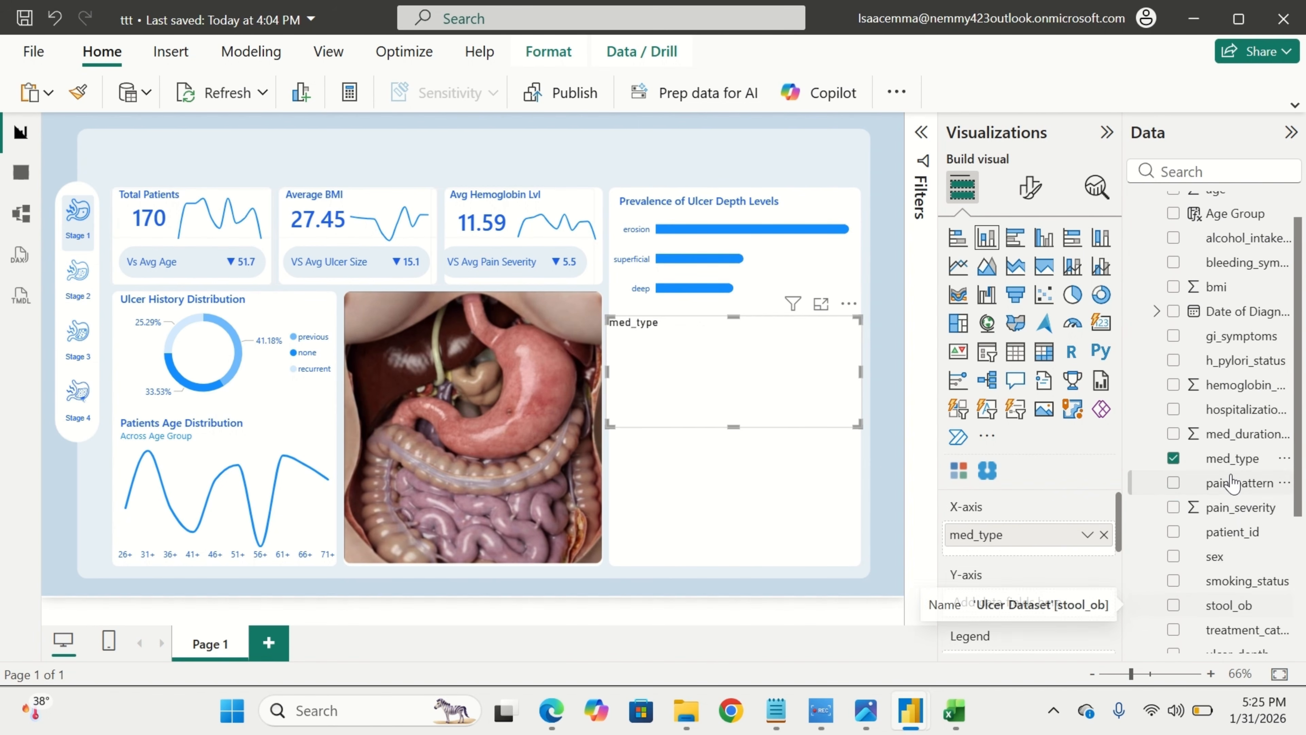
pyautogui.scroll(1, 1231, 482)
pyautogui.scroll(-1, 1220, 551)
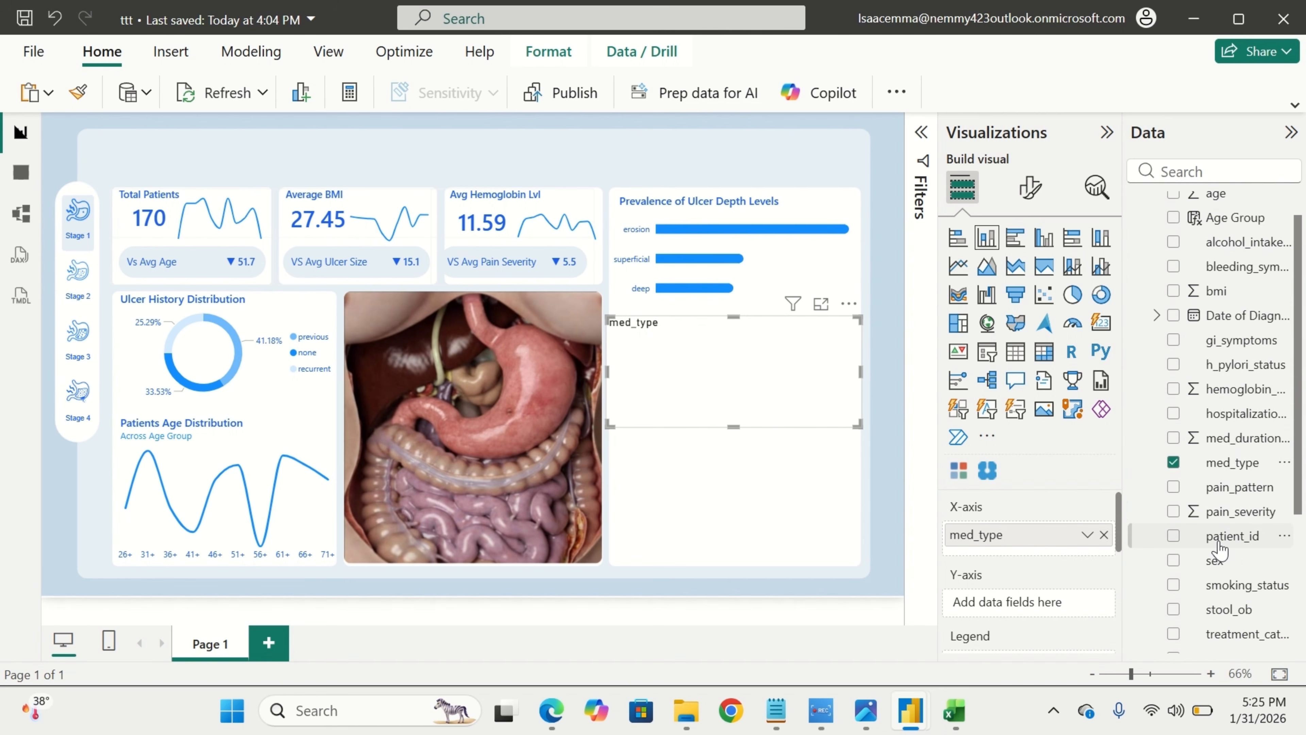
pyautogui.moveTo(1219, 544); pyautogui.dragTo(1026, 617)
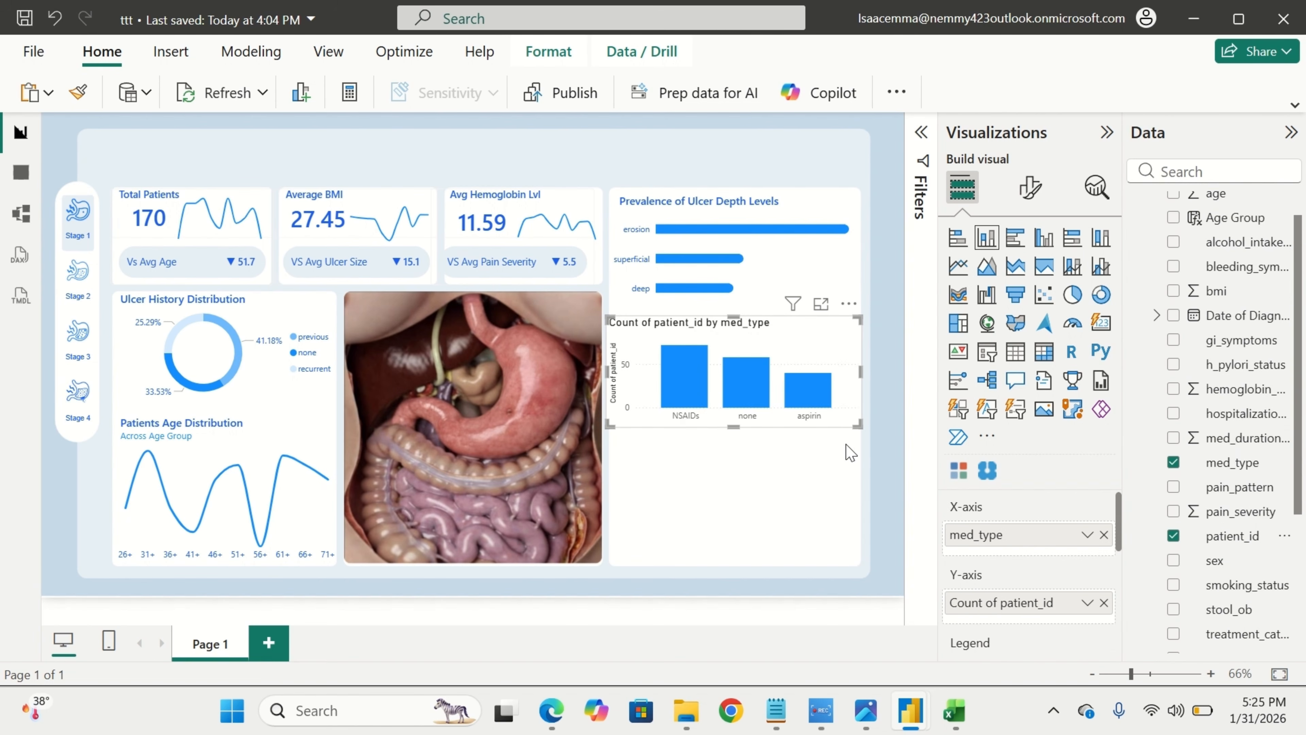
# Turn off the horizontal gridlines of the medication column chart.
pyautogui.click(1030, 190)
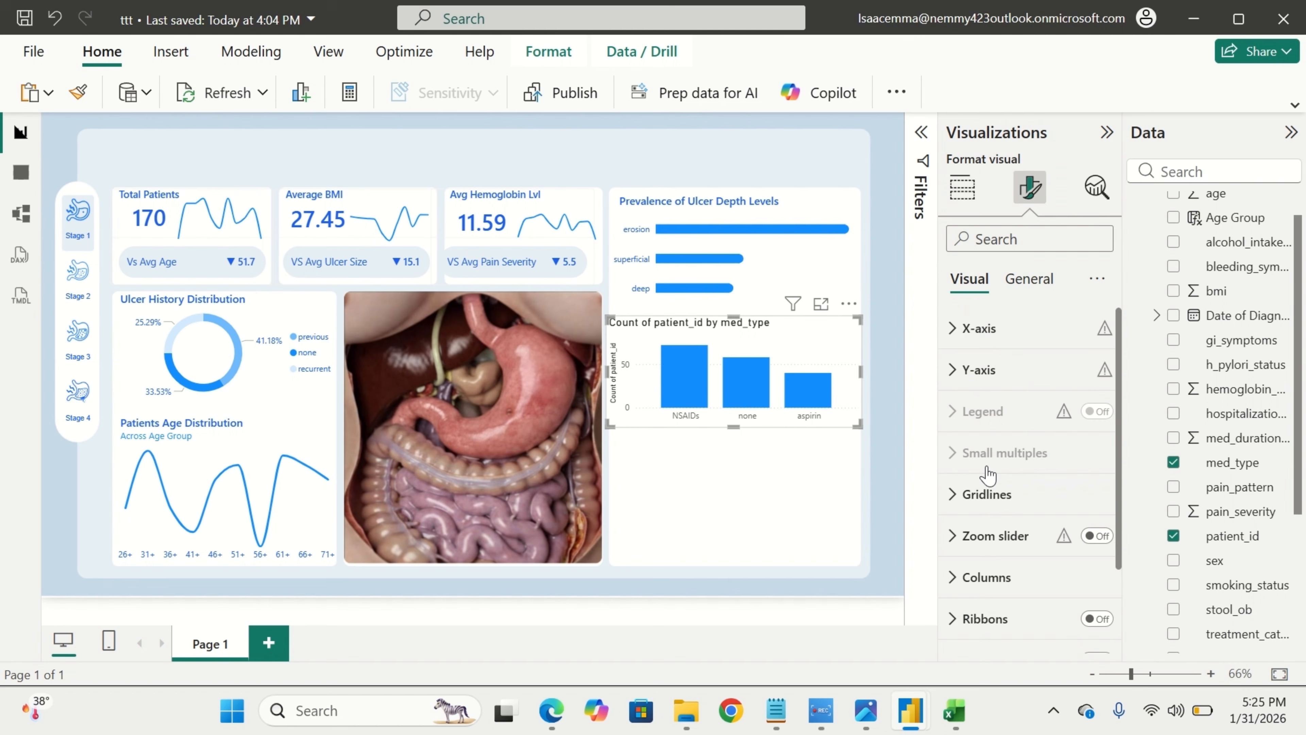
pyautogui.click(1018, 502)
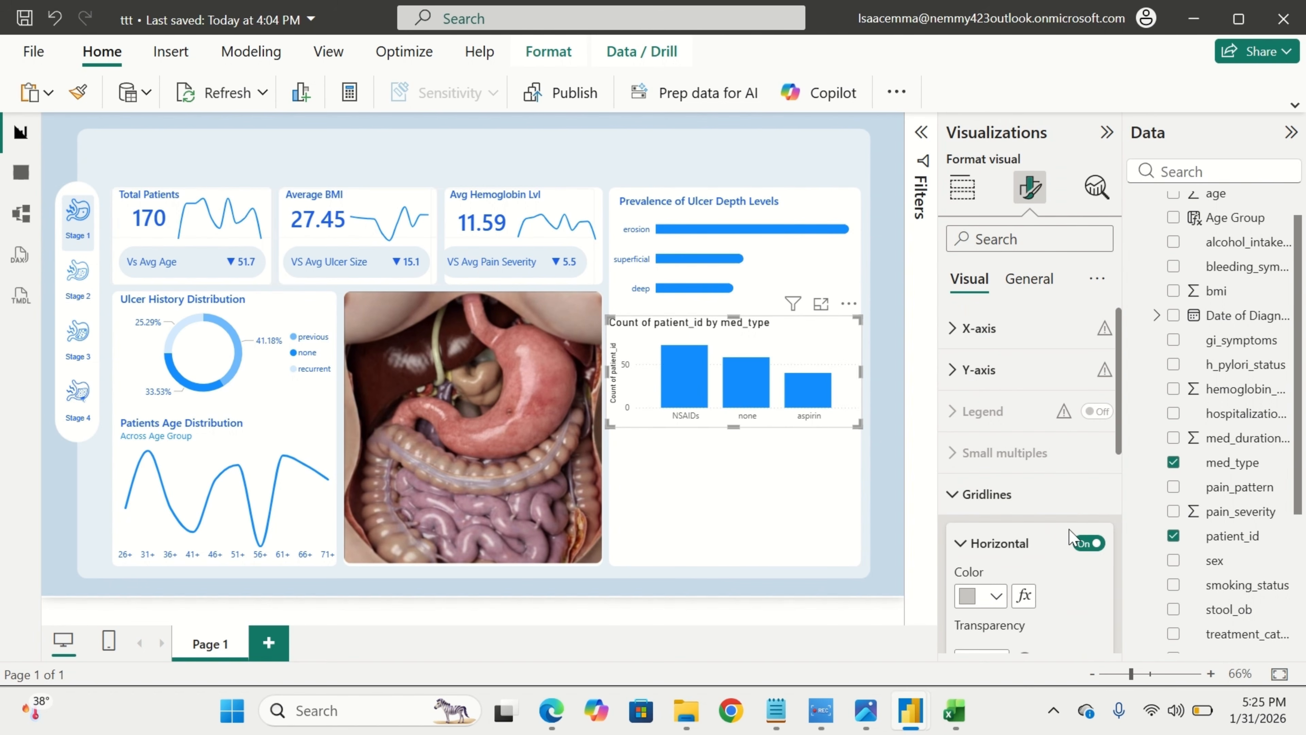
pyautogui.click(1089, 543)
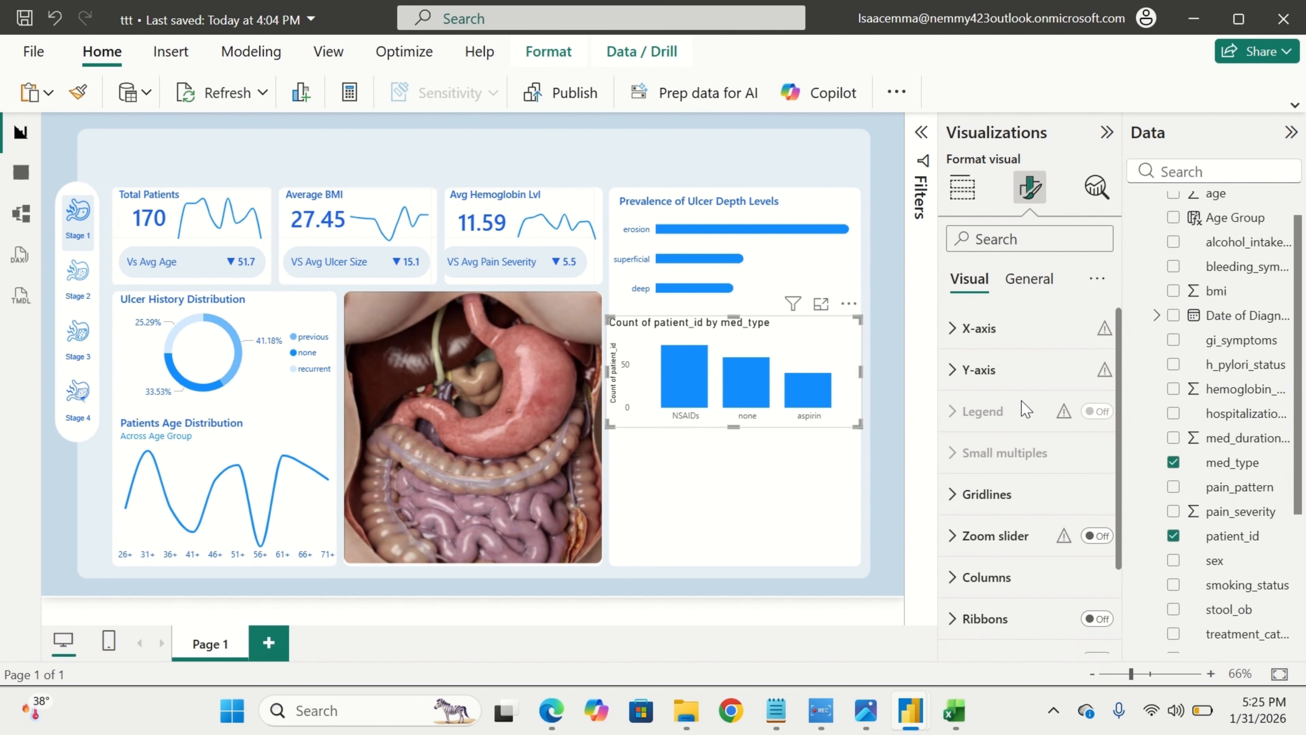
# Hide the Y-axis title and the Y-axis values of the medication column chart.
pyautogui.click(1024, 370)
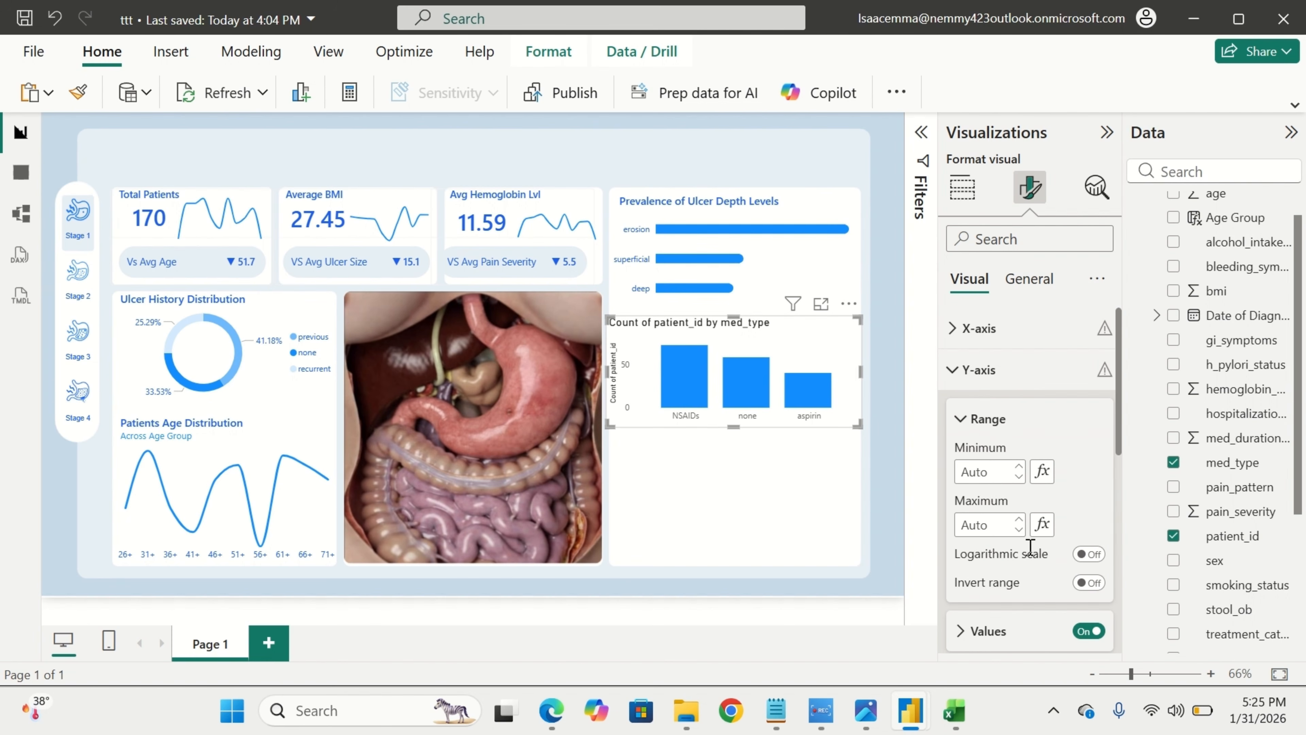
pyautogui.scroll(-3, 1019, 607)
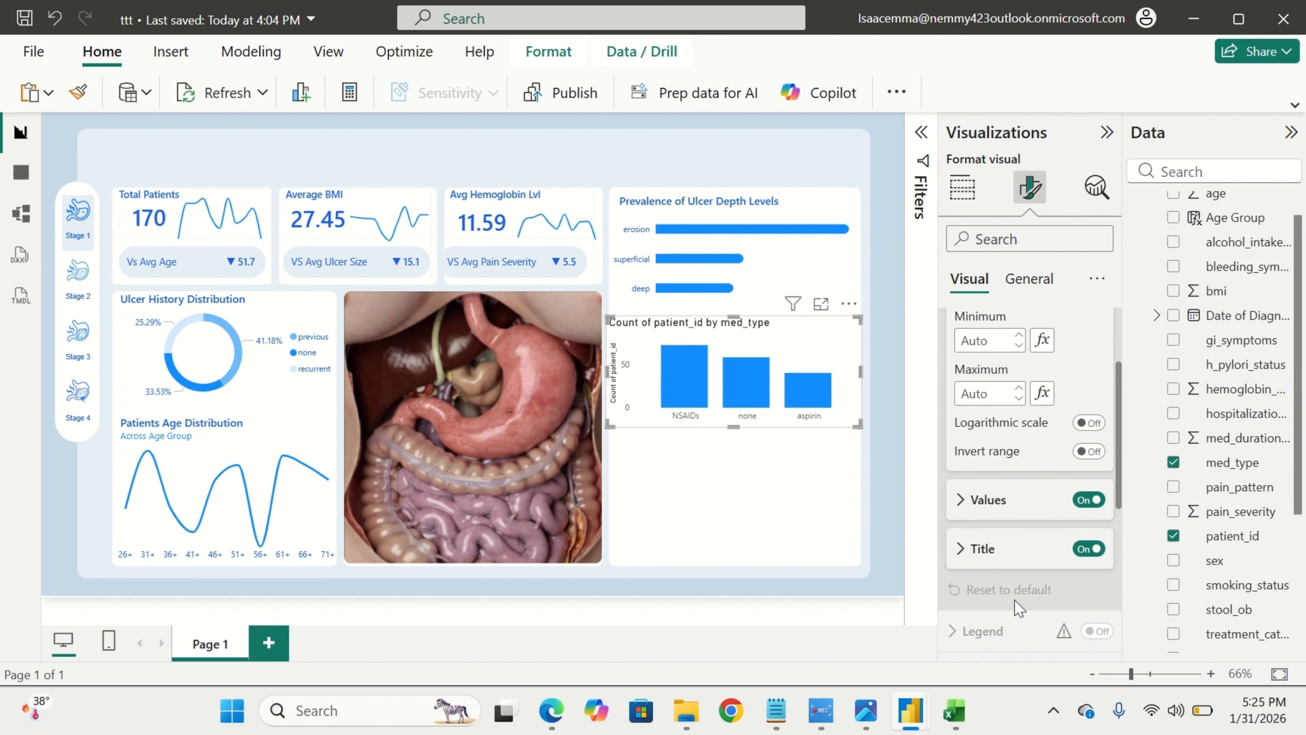
pyautogui.click(1087, 548)
pyautogui.click(971, 504)
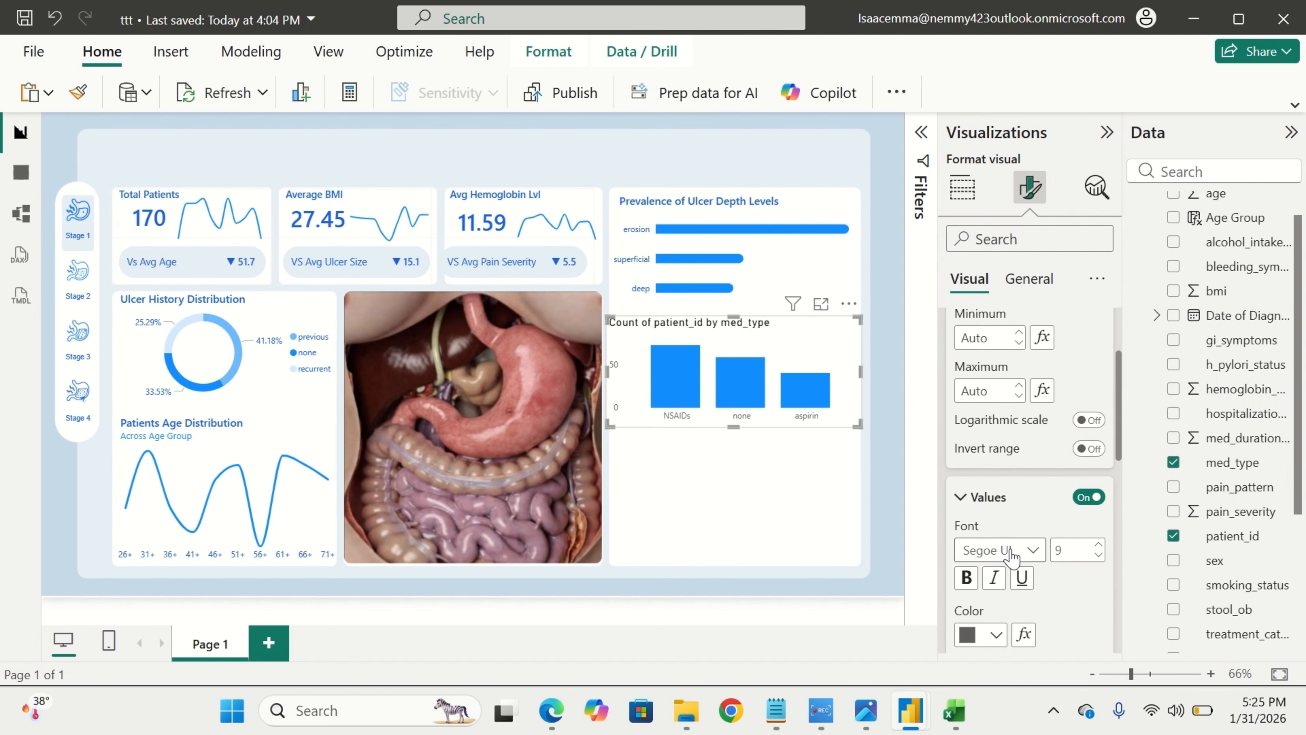
pyautogui.click(1088, 496)
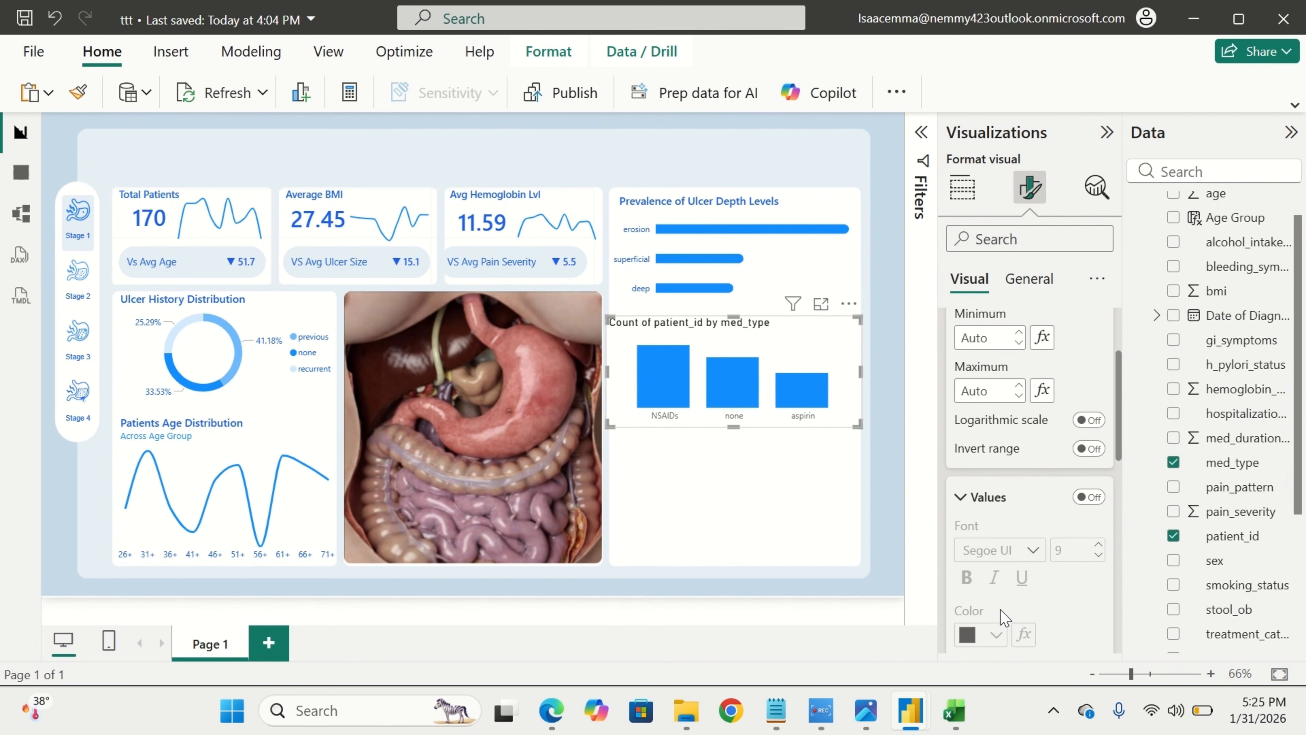
pyautogui.scroll(-5, 1030, 568)
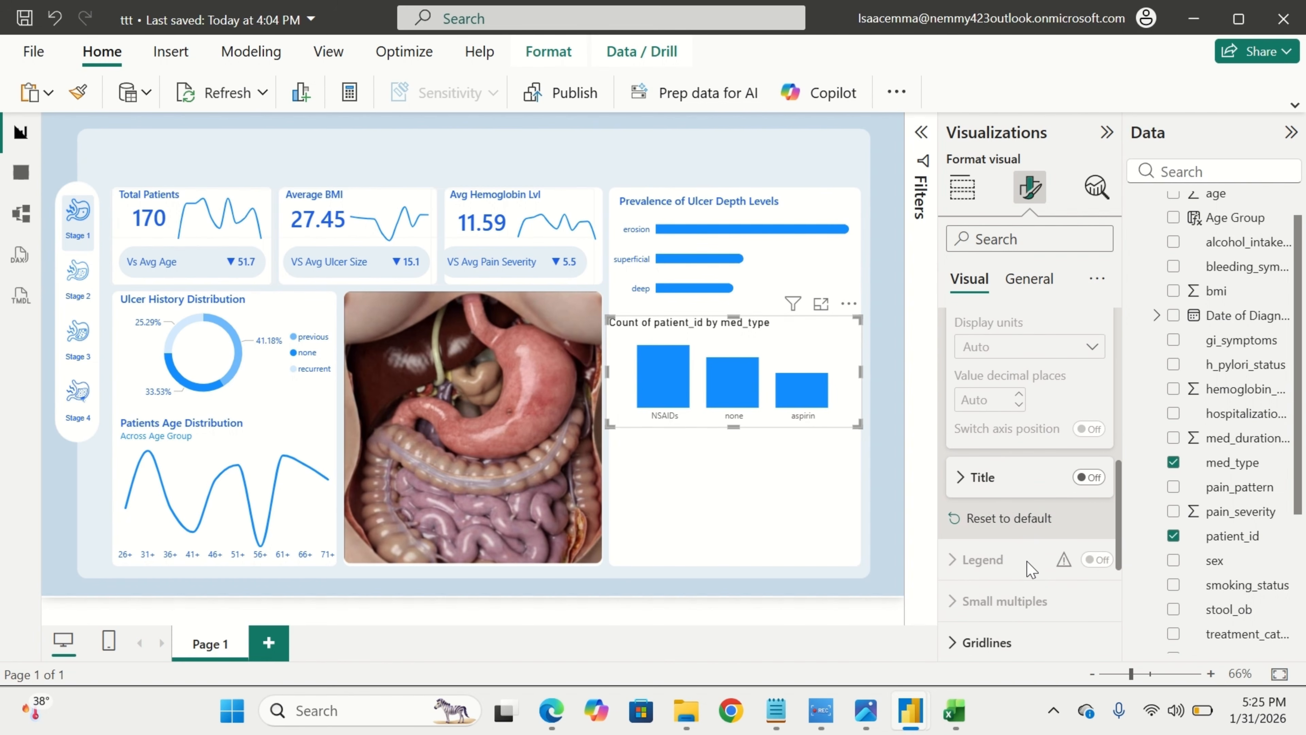
pyautogui.scroll(-2, 993, 492)
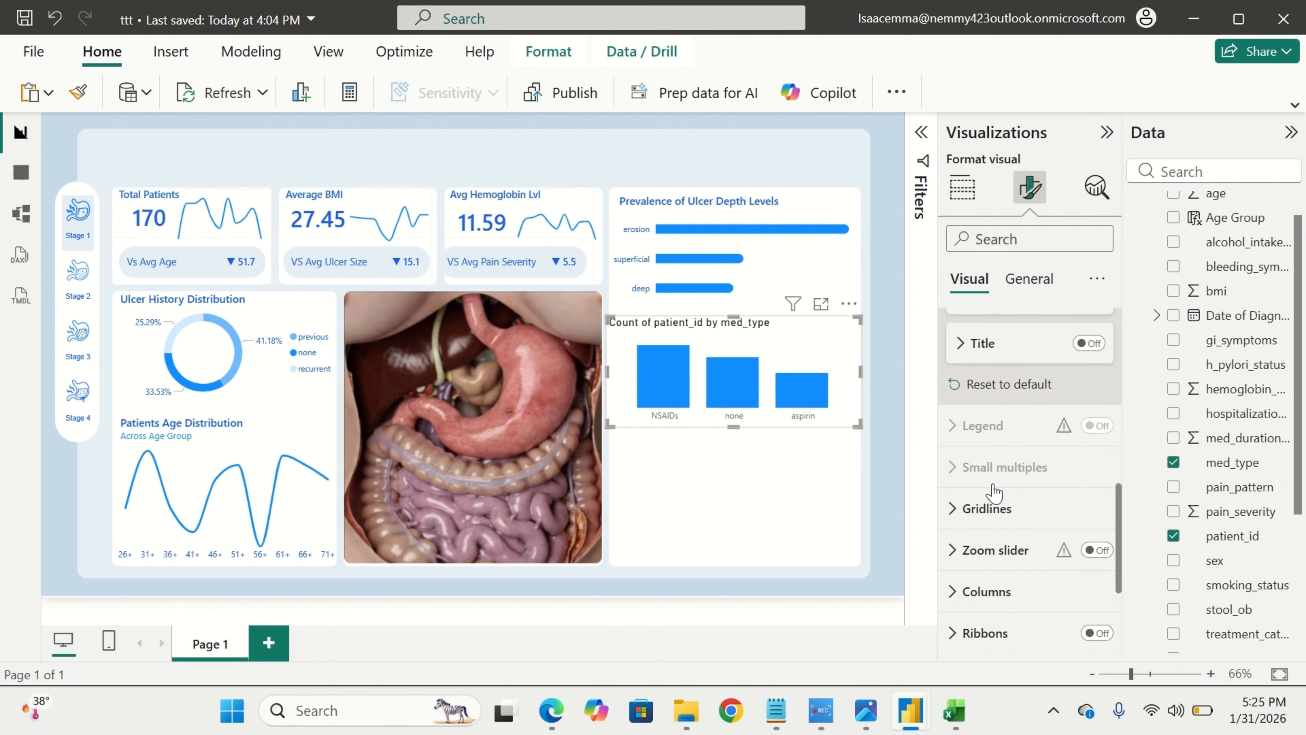
pyautogui.scroll(8, 993, 494)
pyautogui.click(972, 370)
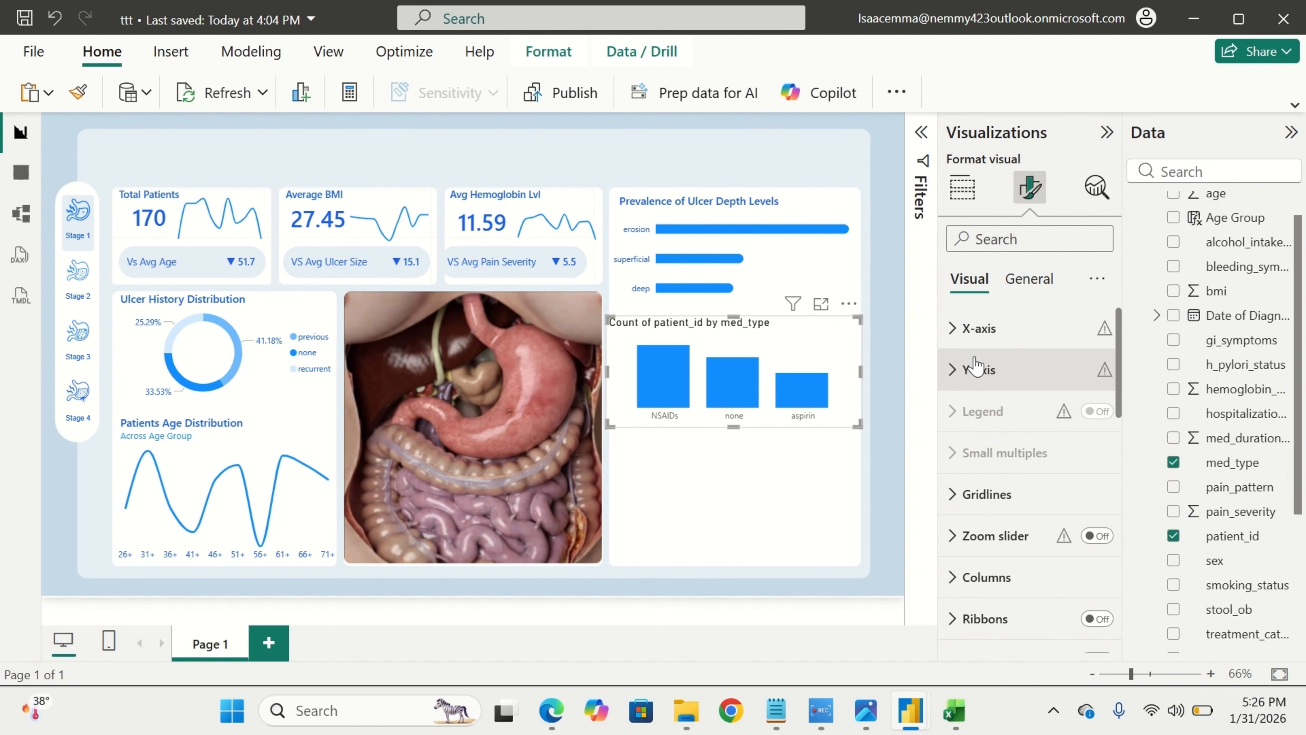
# Set the color of the medication chart's X-axis labels to the recent blue #1b60f0.
pyautogui.click(984, 329)
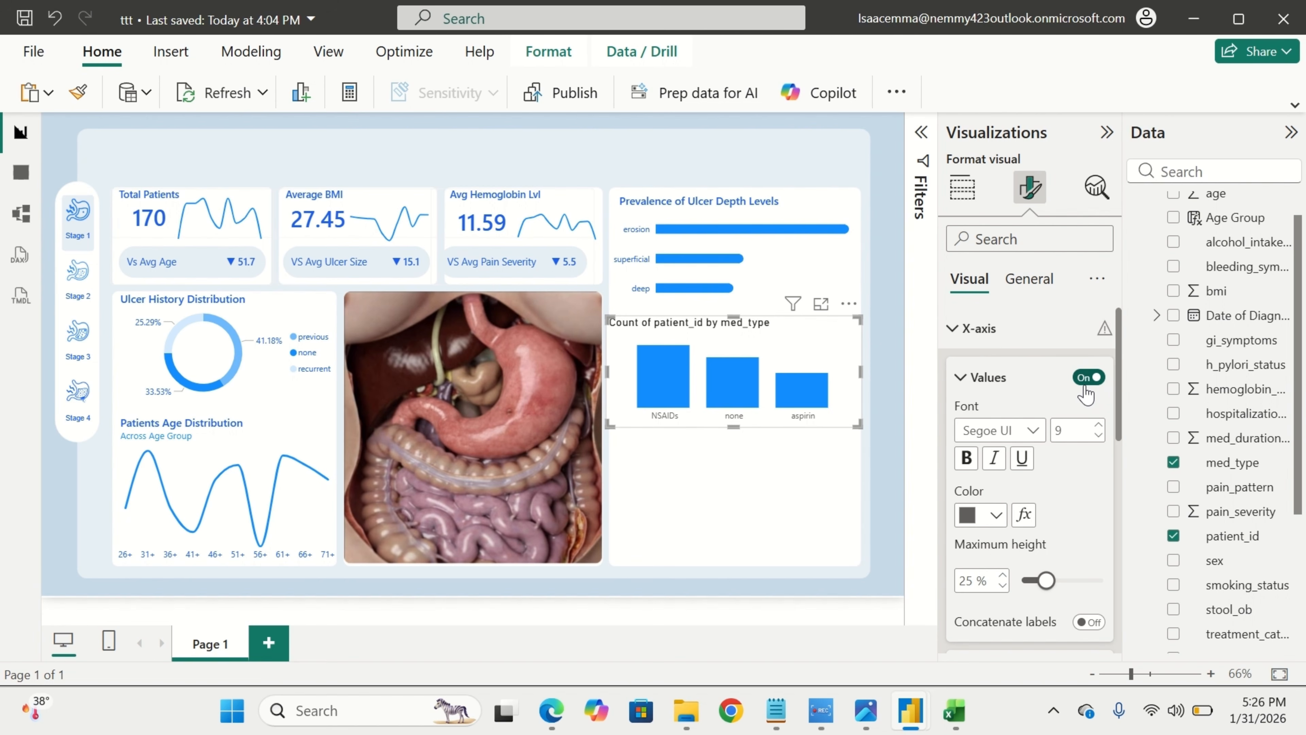
pyautogui.click(995, 515)
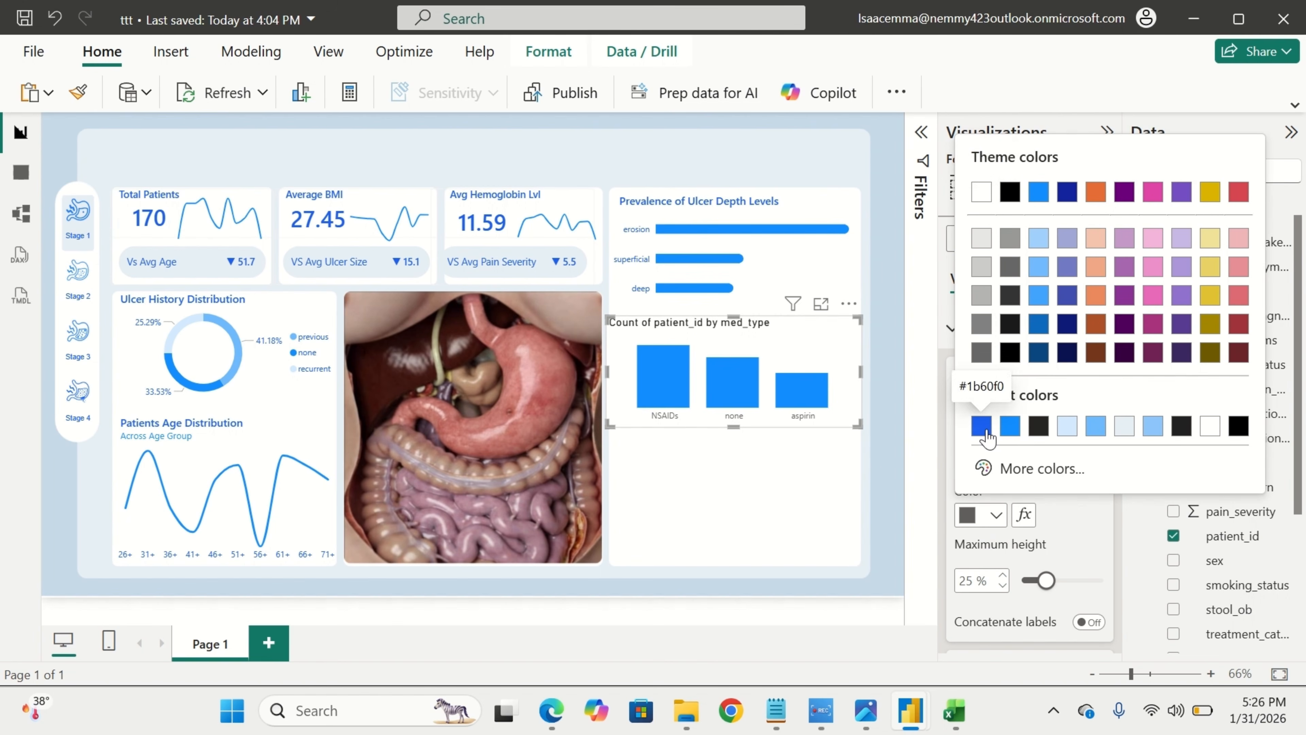
pyautogui.click(982, 427)
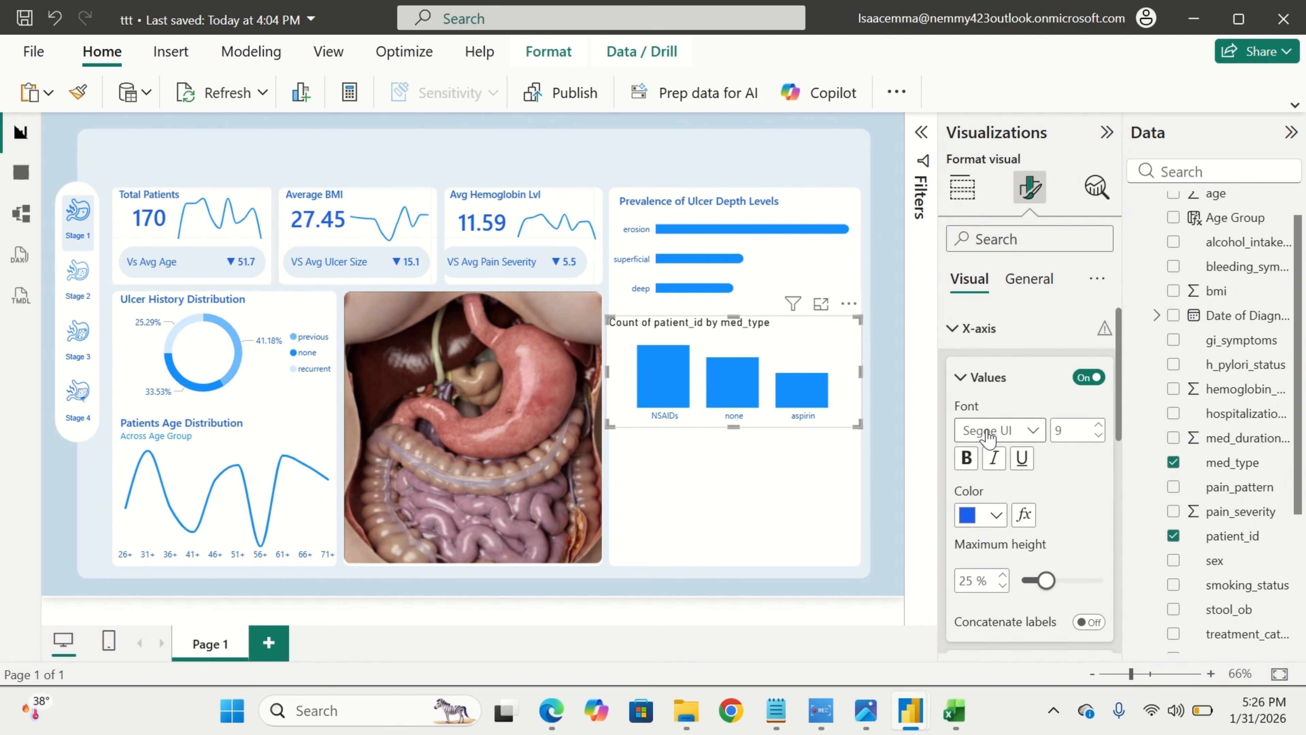
pyautogui.click(1020, 330)
# Turn on ribbons between the columns of the medication chart.
pyautogui.scroll(-1, 1024, 453)
pyautogui.scroll(-2, 1029, 509)
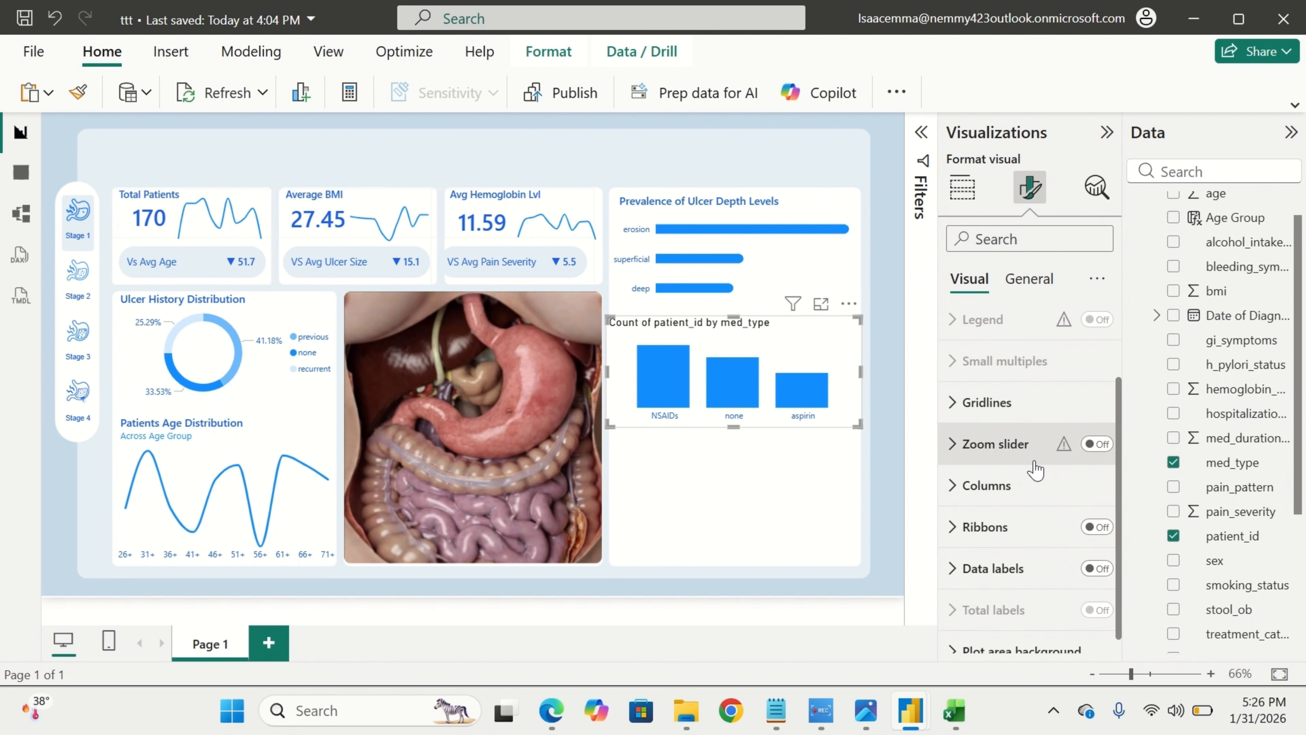
pyautogui.scroll(1, 1035, 463)
pyautogui.scroll(3, 1034, 468)
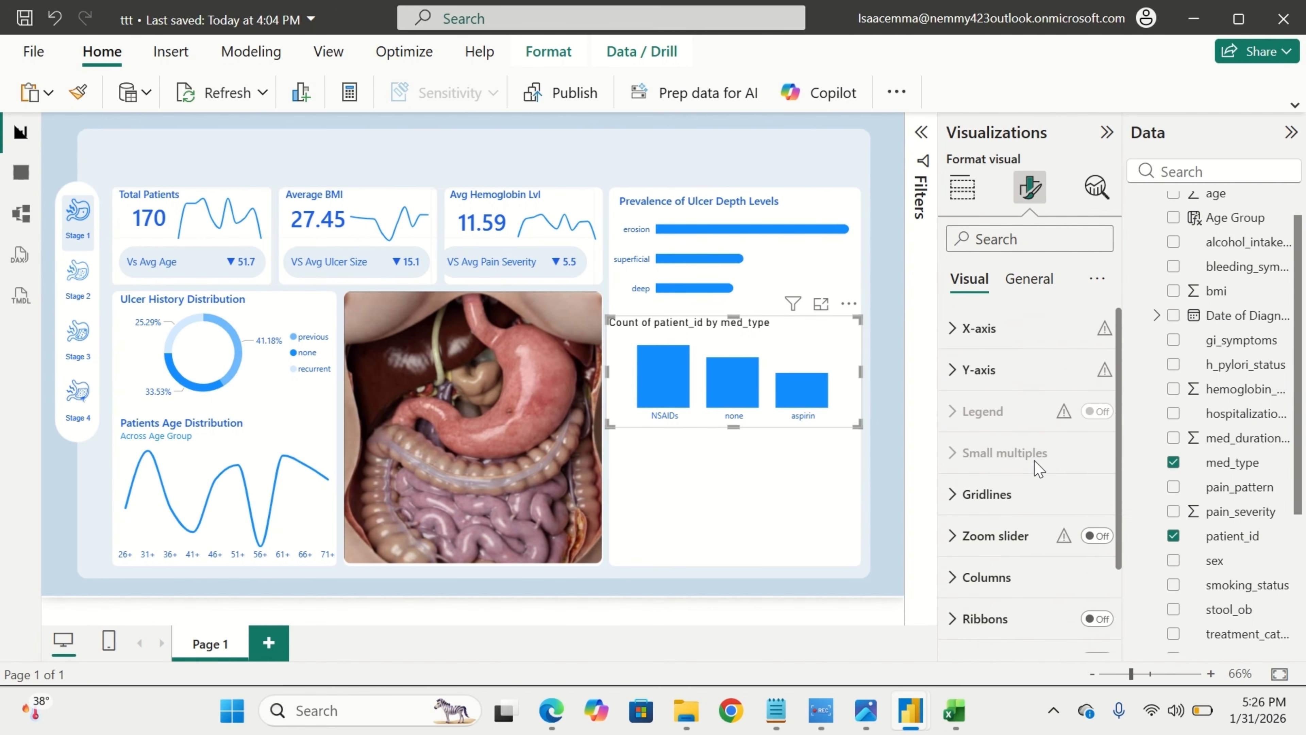
pyautogui.scroll(-4, 1032, 466)
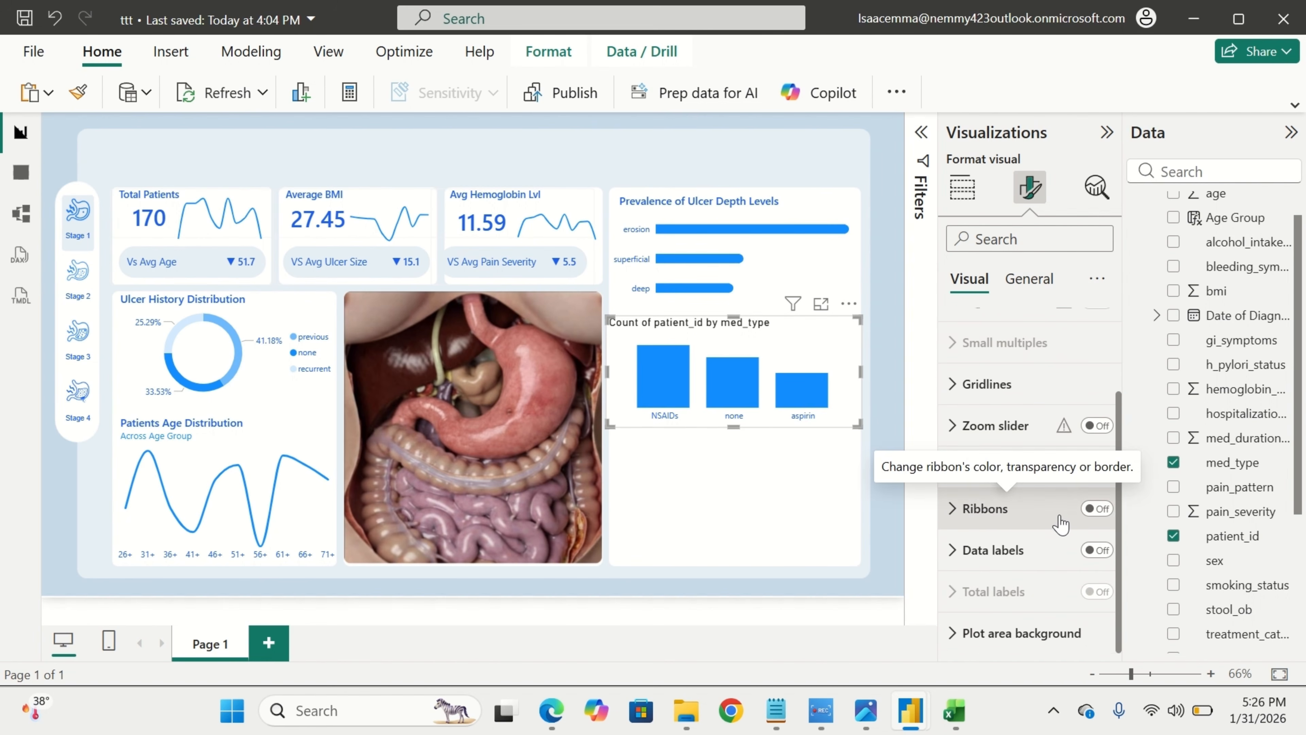
pyautogui.click(1096, 509)
# Set the column layout's space between categories to 65% and widen the medication chart slightly to the right.
pyautogui.click(1054, 467)
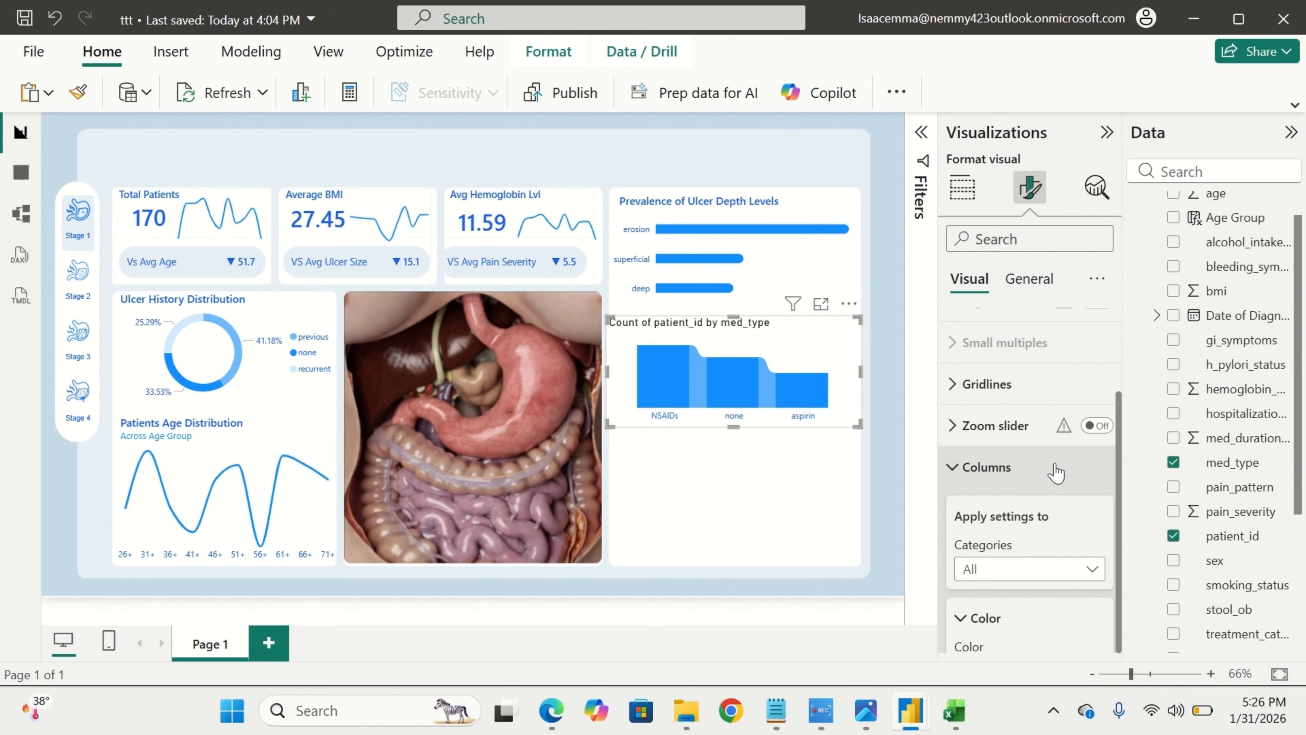
pyautogui.scroll(-2, 1083, 558)
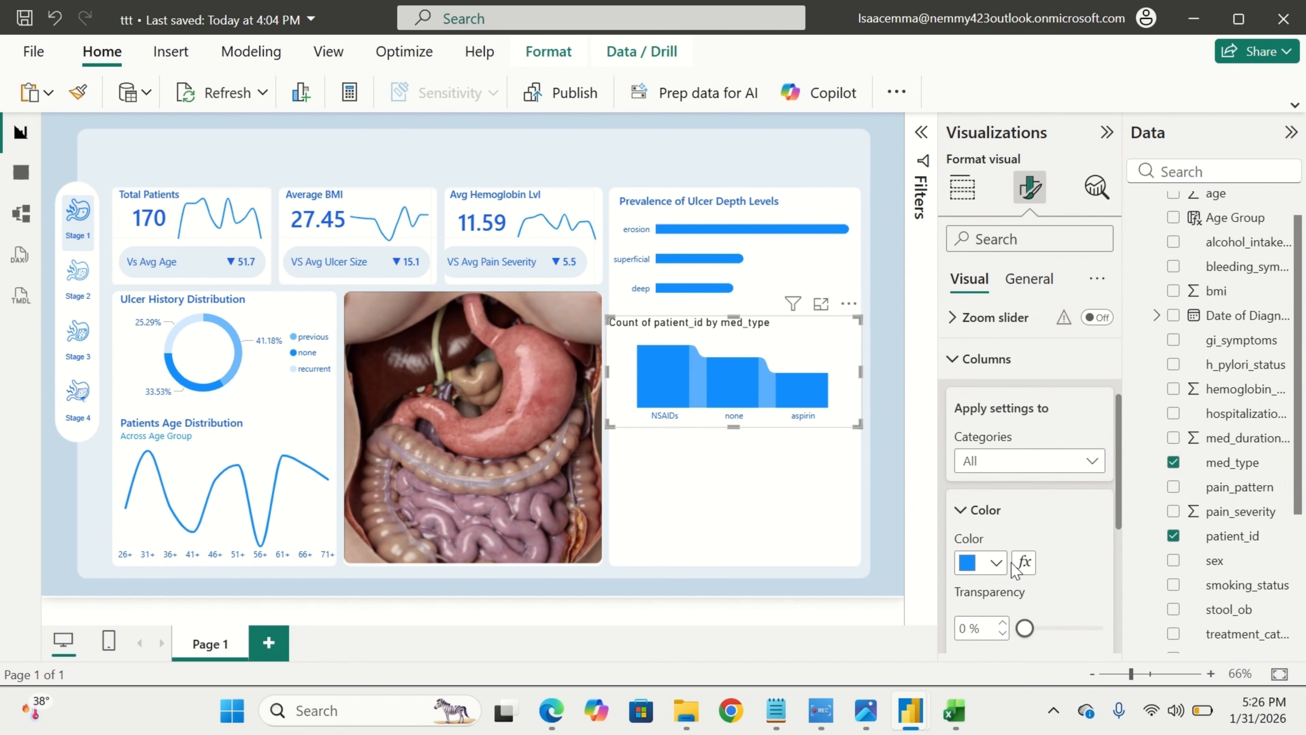
pyautogui.scroll(-3, 1028, 566)
pyautogui.click(1016, 549)
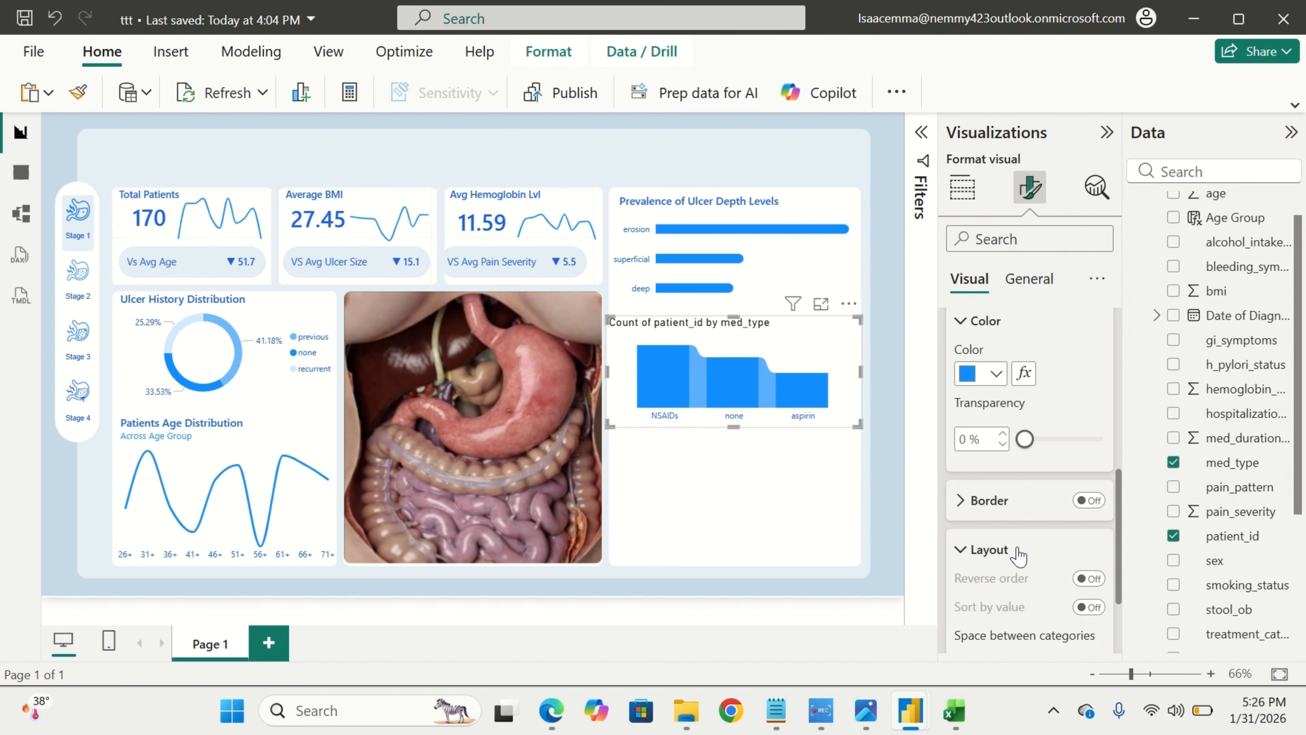
pyautogui.scroll(-3, 1018, 553)
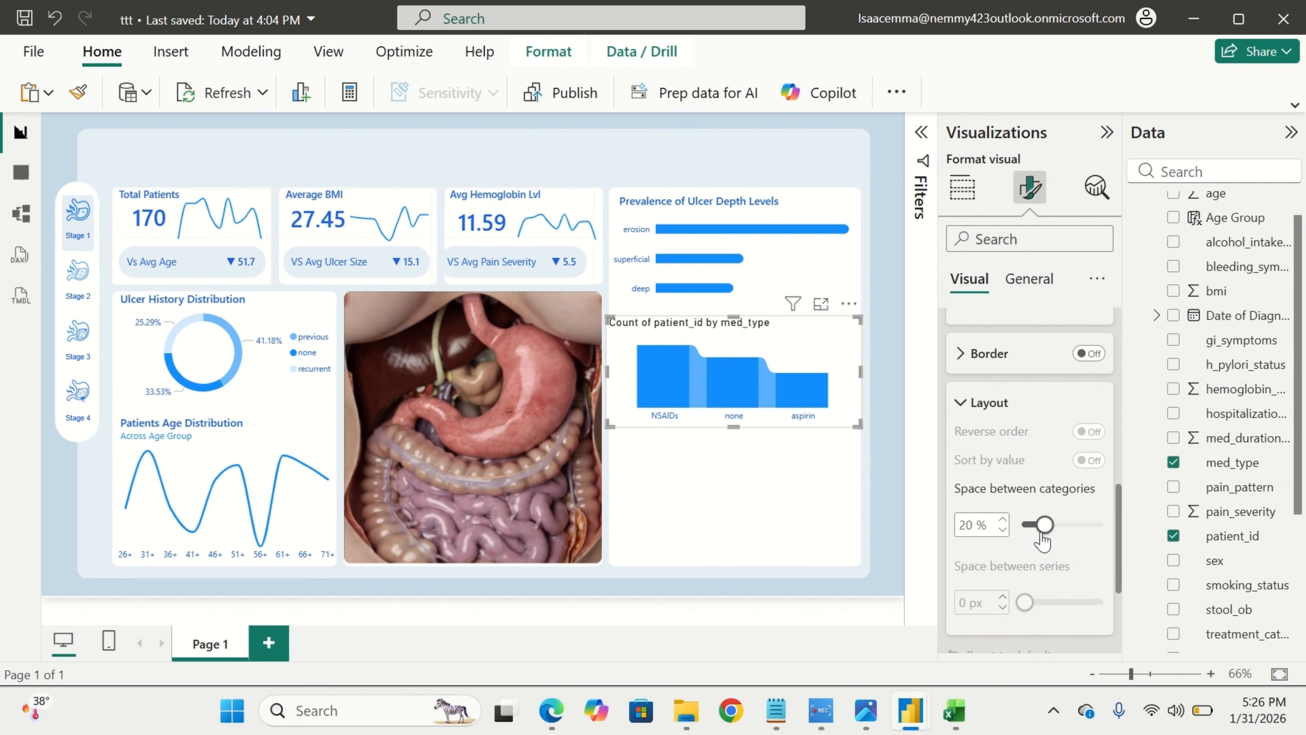
pyautogui.moveTo(1045, 525); pyautogui.dragTo(1076, 534)
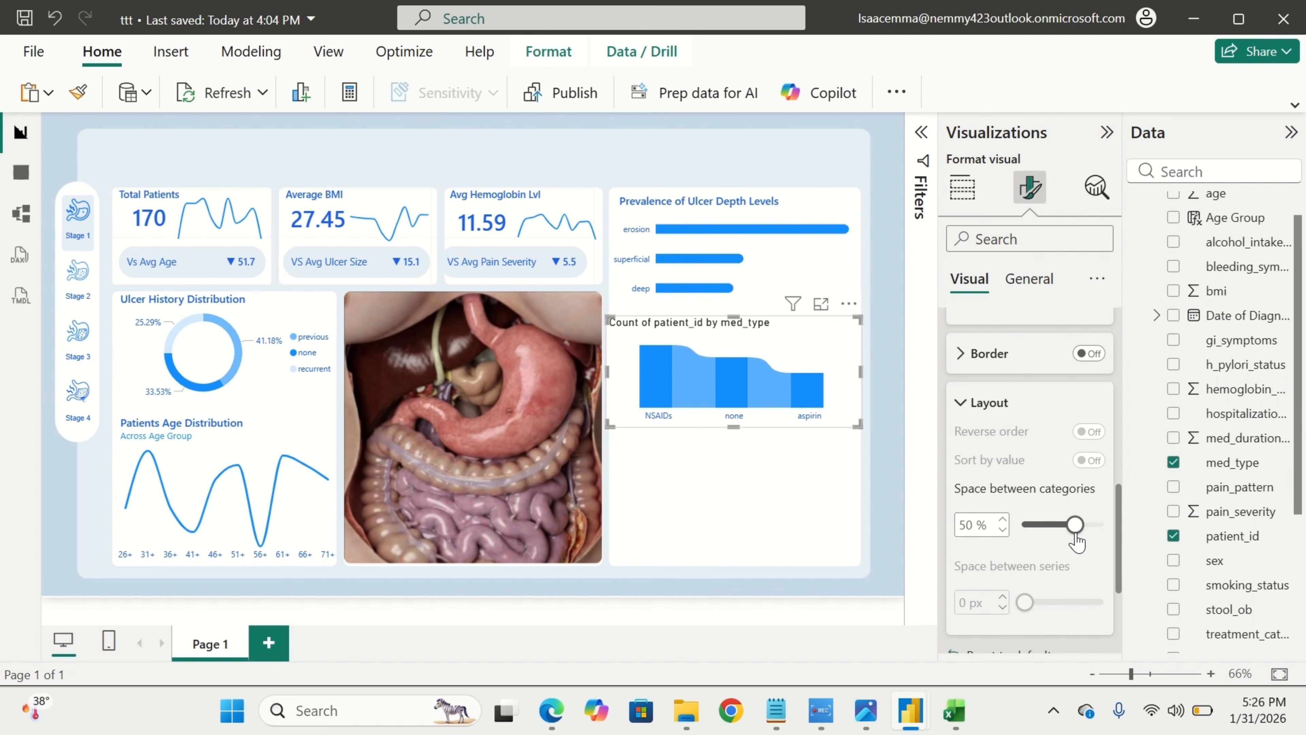
pyautogui.moveTo(1076, 535); pyautogui.dragTo(1096, 541)
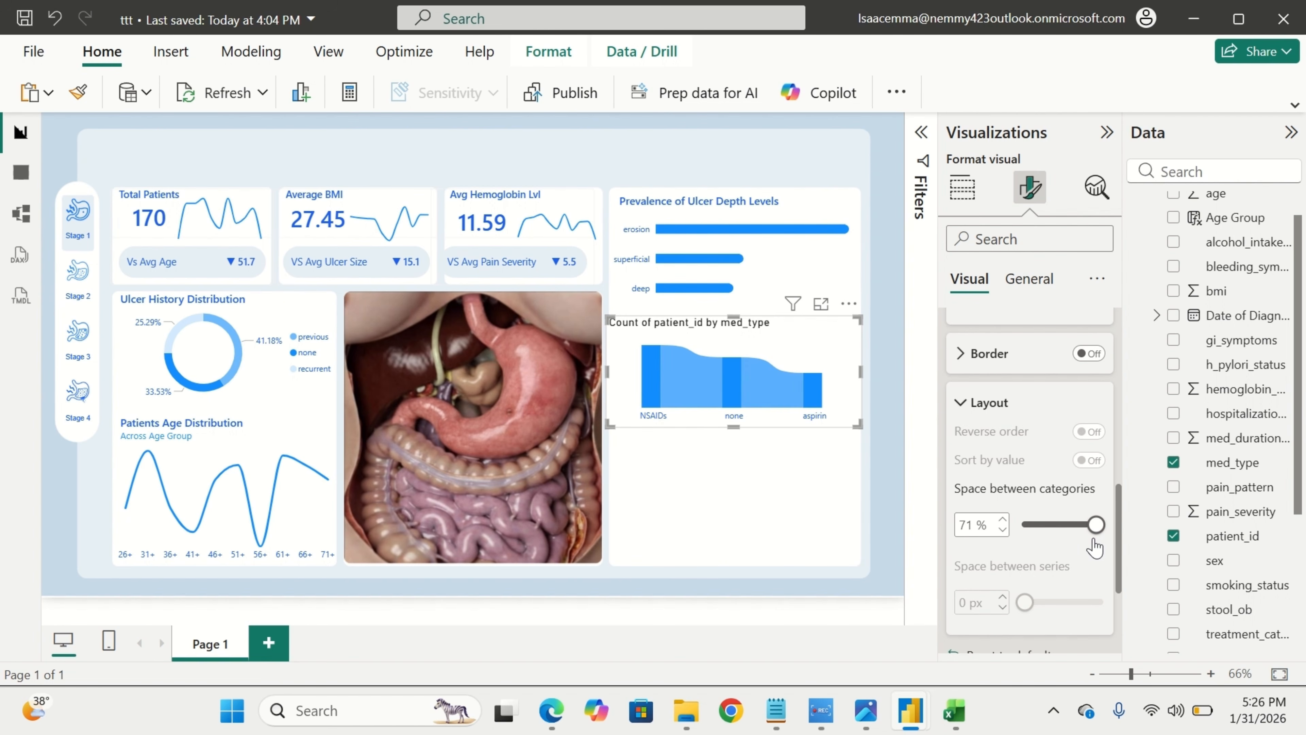
pyautogui.click(1006, 533)
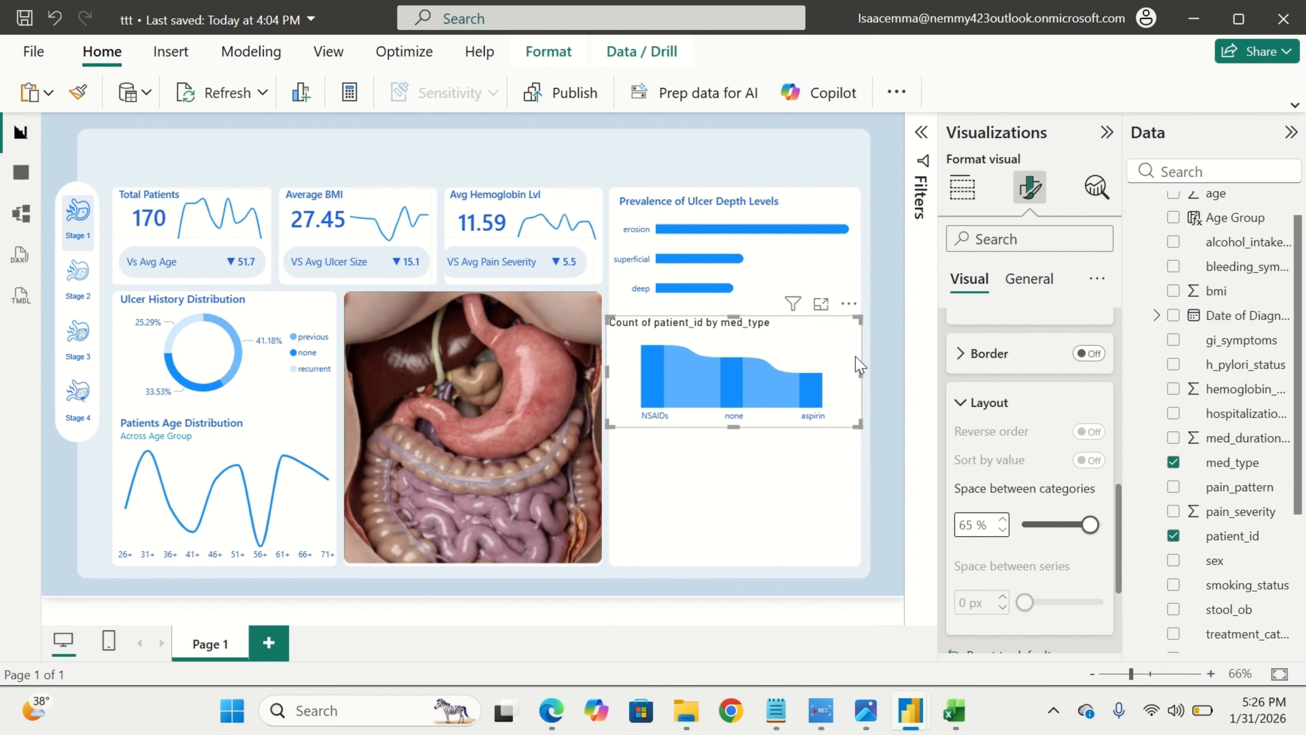
pyautogui.moveTo(861, 372); pyautogui.dragTo(871, 374)
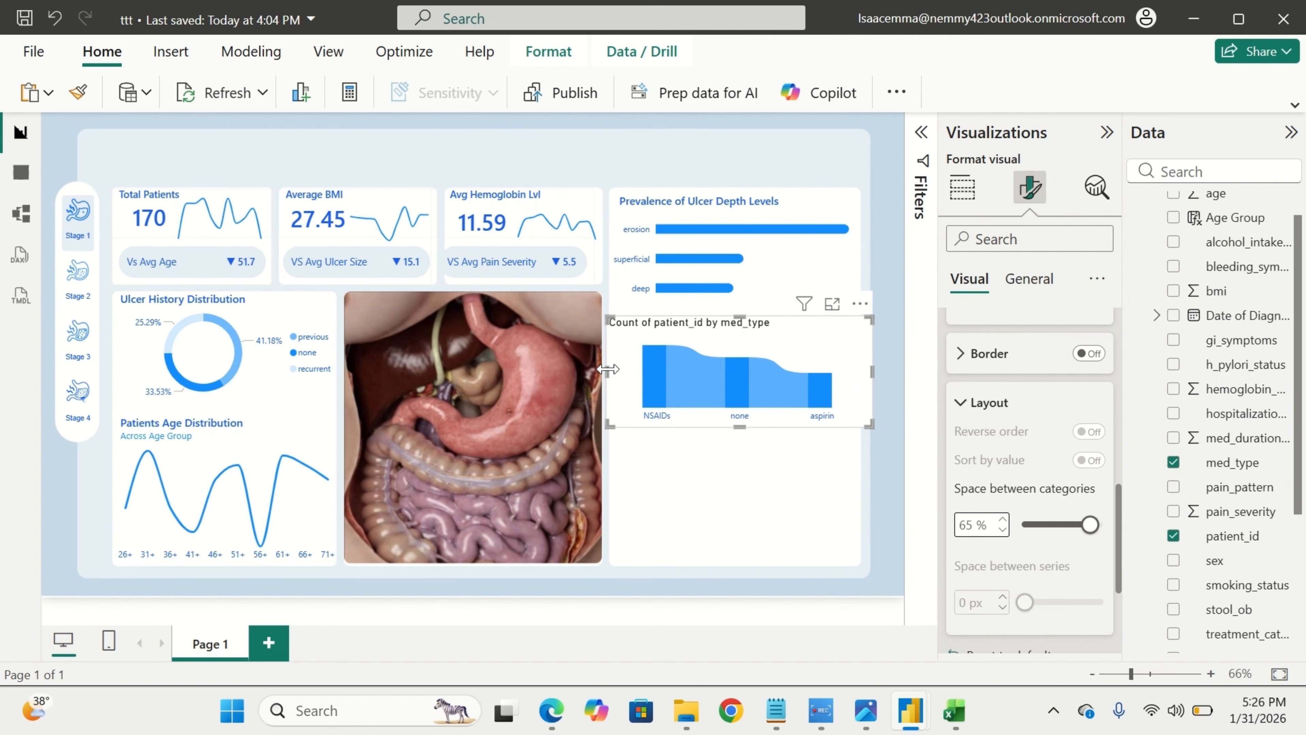
pyautogui.moveTo(607, 372)
pyautogui.mouseDown()
pyautogui.moveTo(829, 394)
pyautogui.moveTo(616, 385)
pyautogui.mouseUp()
# Turn off the medication chart's title and background, and deselect the chart.
pyautogui.click(1028, 278)
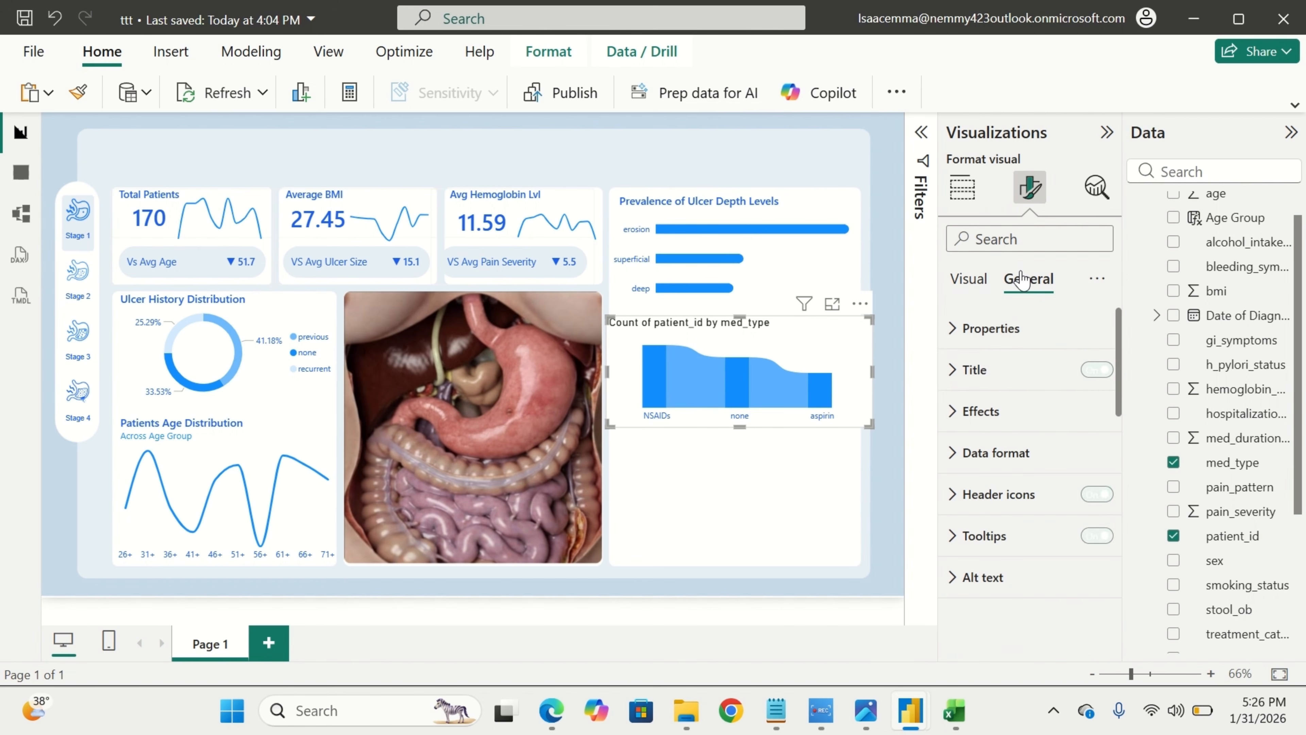
pyautogui.click(1096, 370)
pyautogui.click(1074, 410)
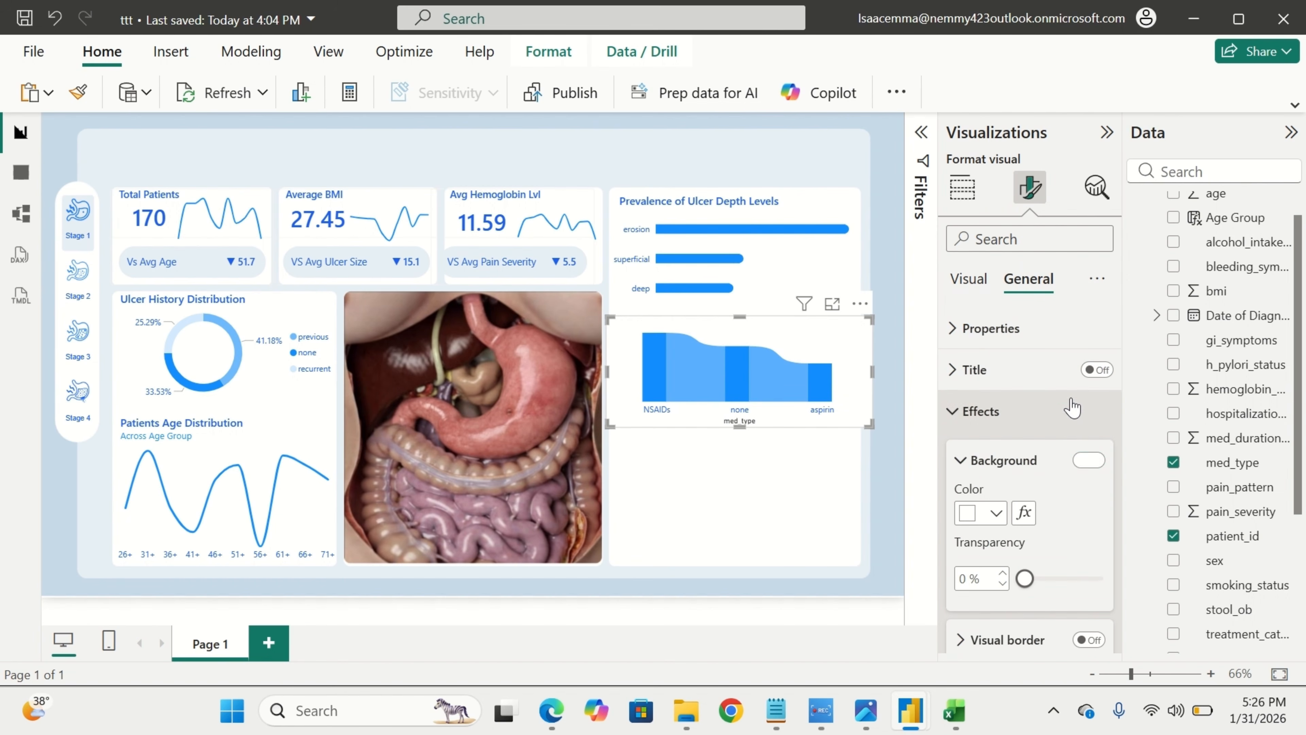
pyautogui.click(1088, 460)
pyautogui.click(1087, 462)
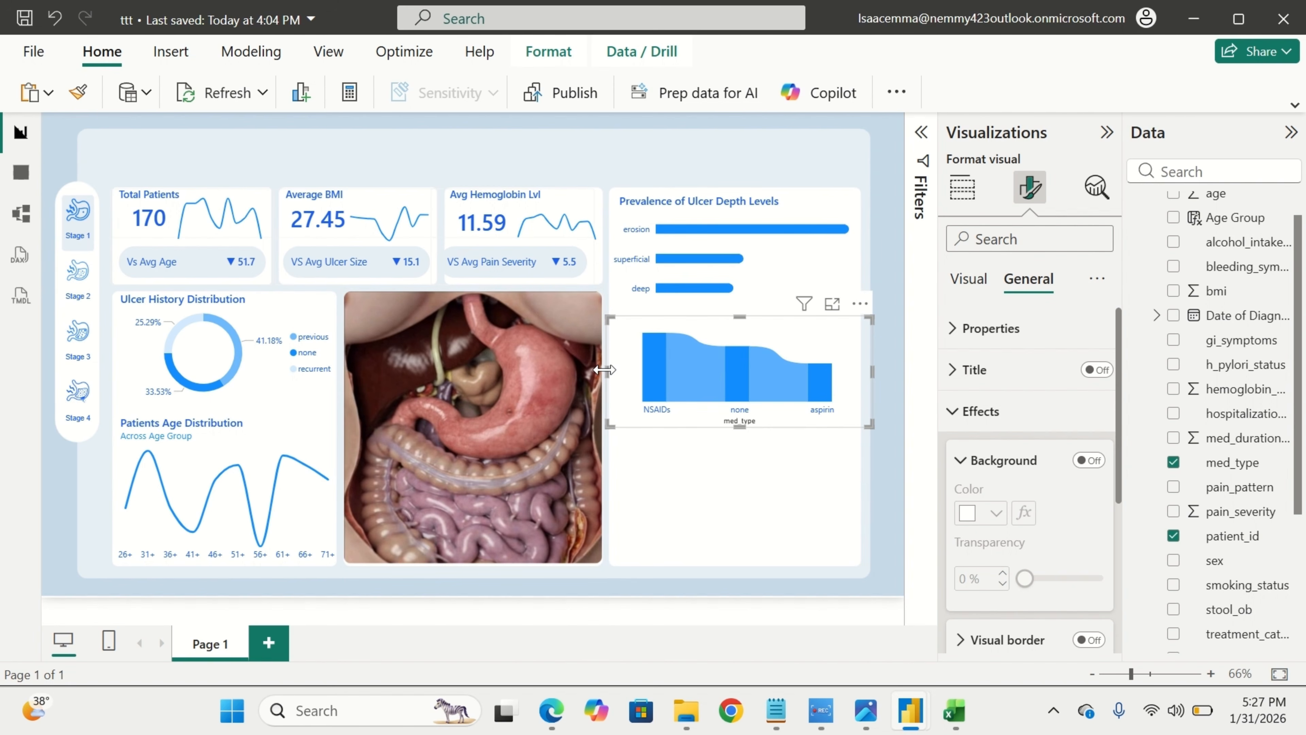
pyautogui.click(590, 383)
pyautogui.click(749, 167)
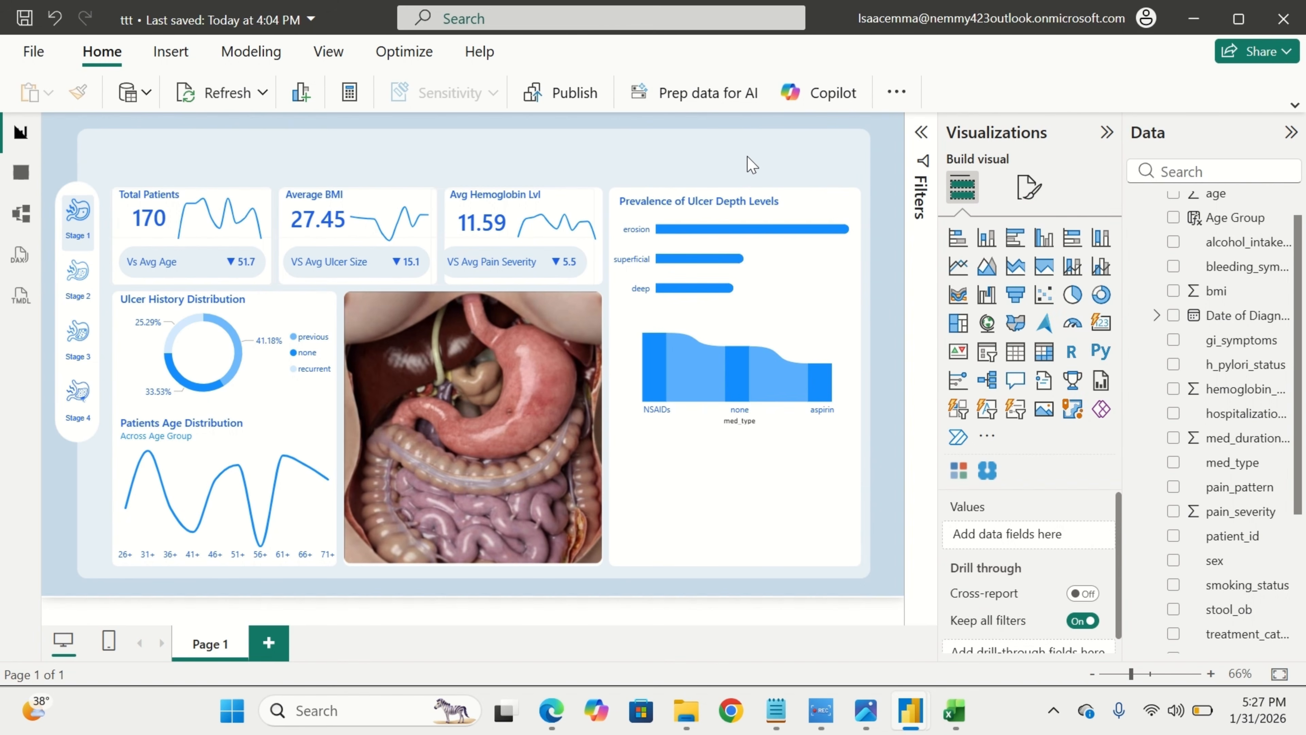
# Insert a text box in the empty area below the medication chart and start editing its text.
pyautogui.click(166, 50)
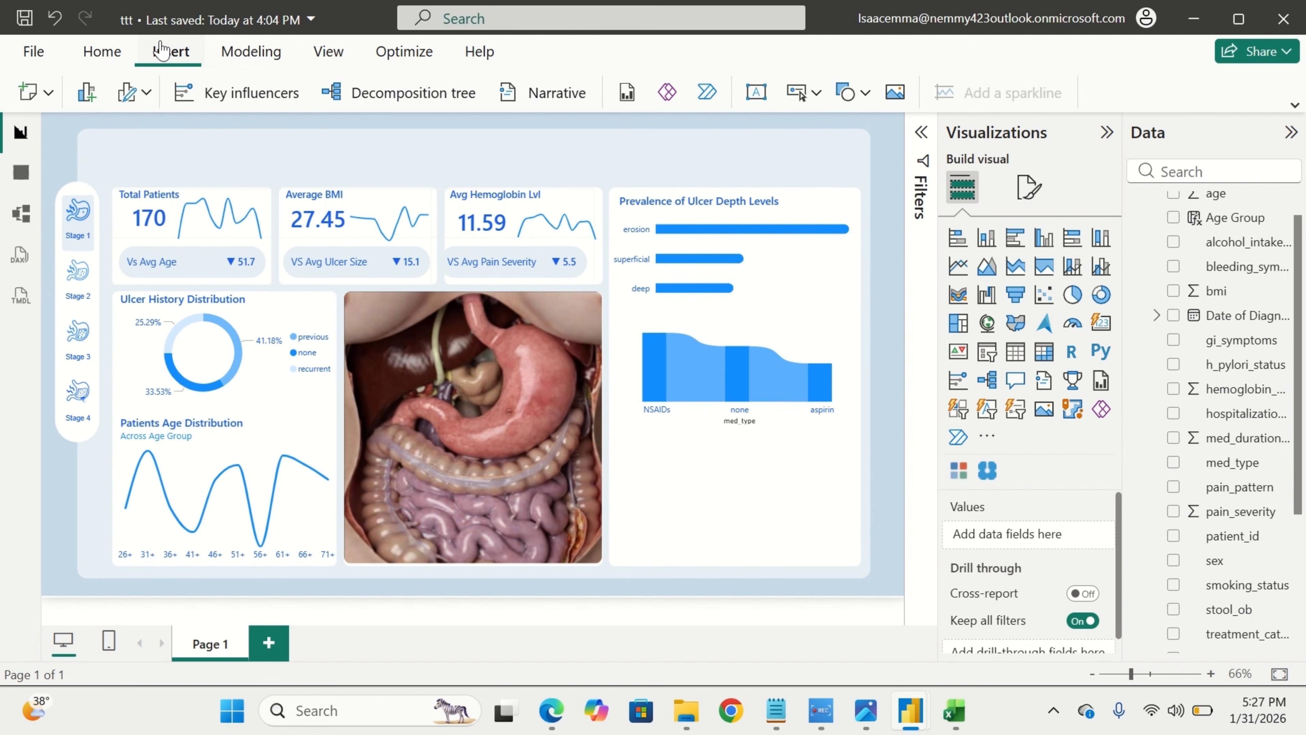
pyautogui.click(1290, 106)
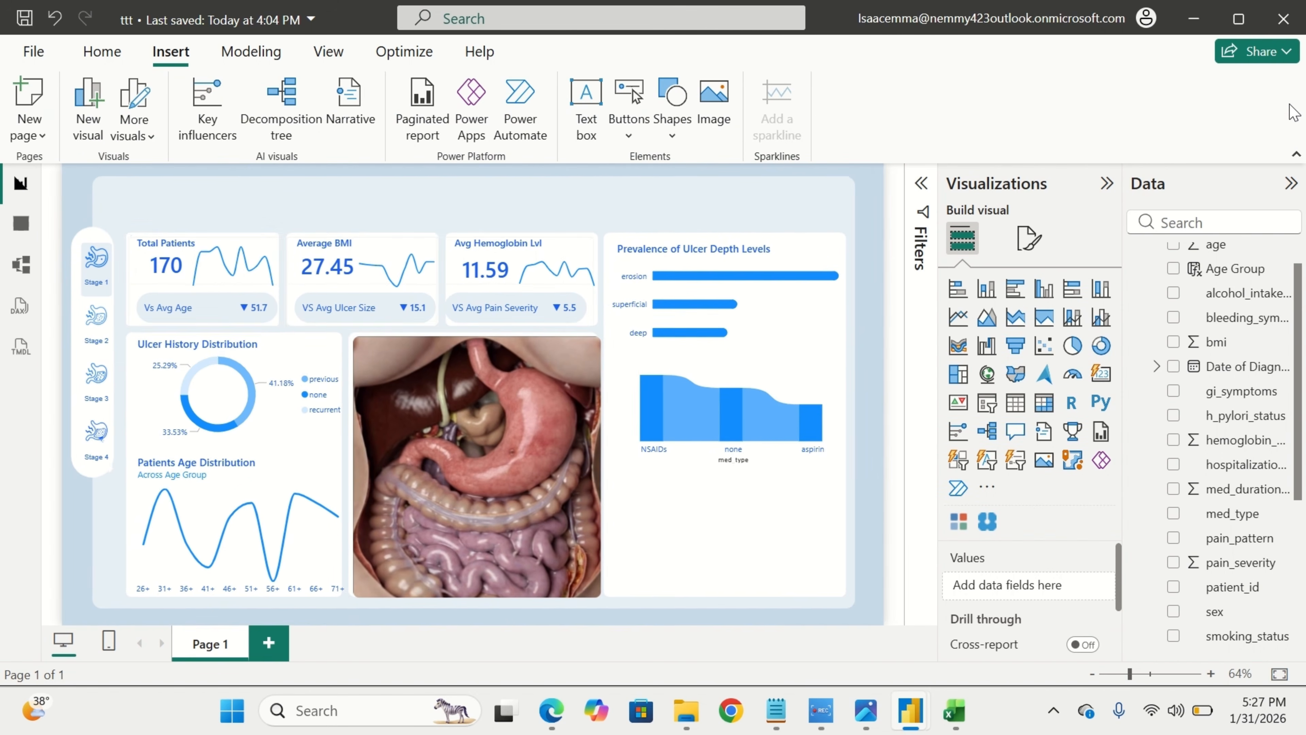
pyautogui.click(586, 103)
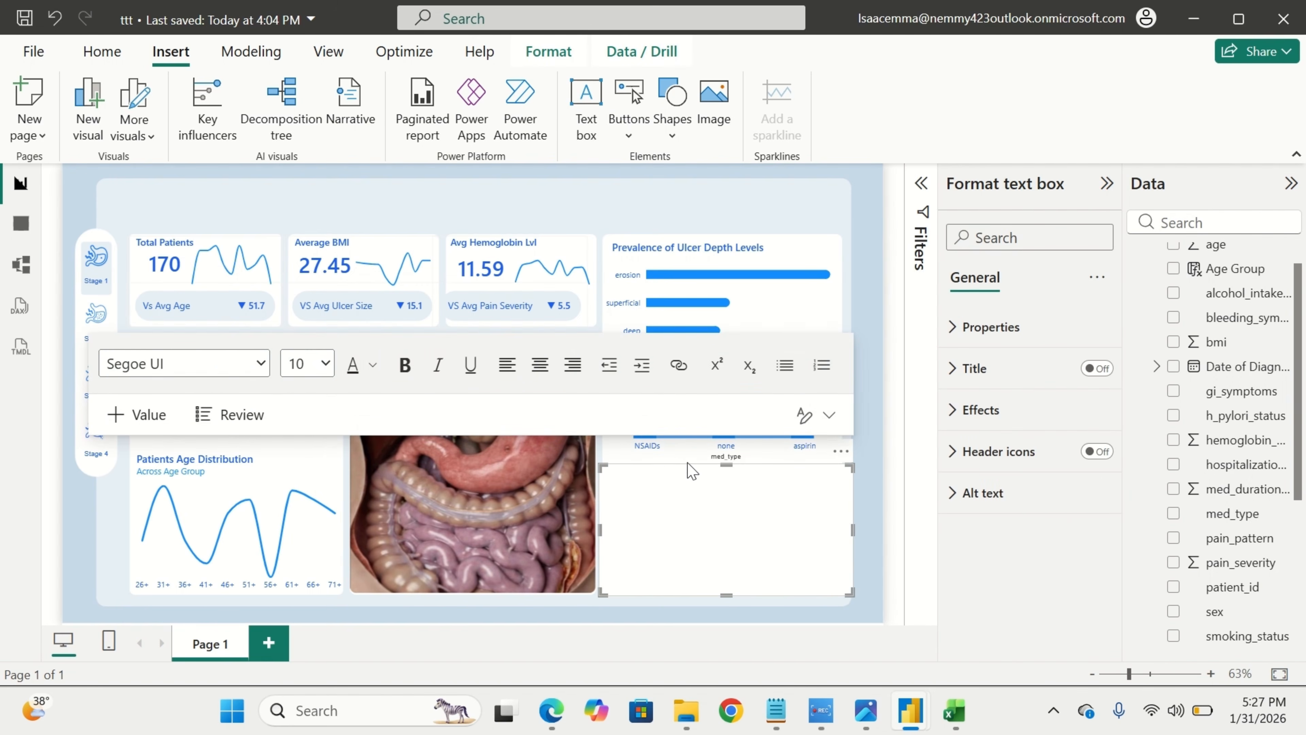
pyautogui.click(707, 574)
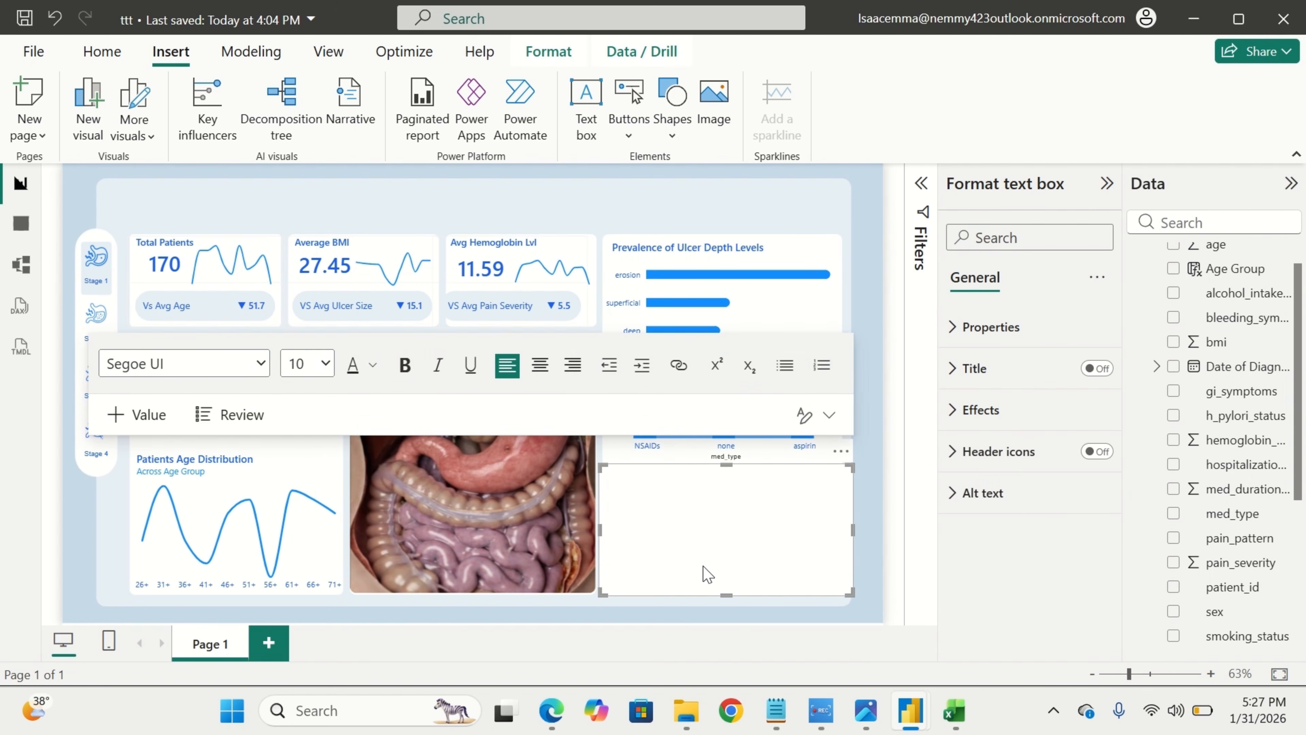
# Switch to the Ulcer PB report.
pyautogui.moveTo(911, 717)
pyautogui.click(796, 642)
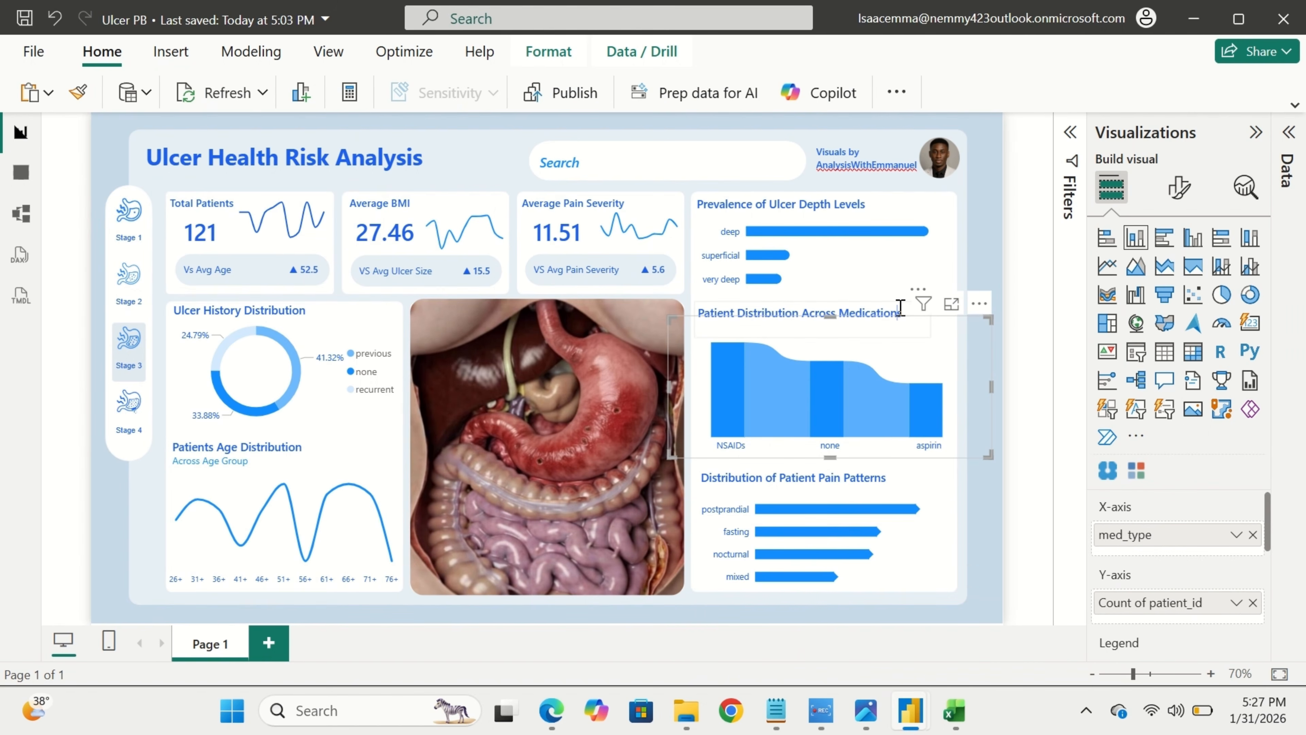
pyautogui.tripleClick(901, 310)
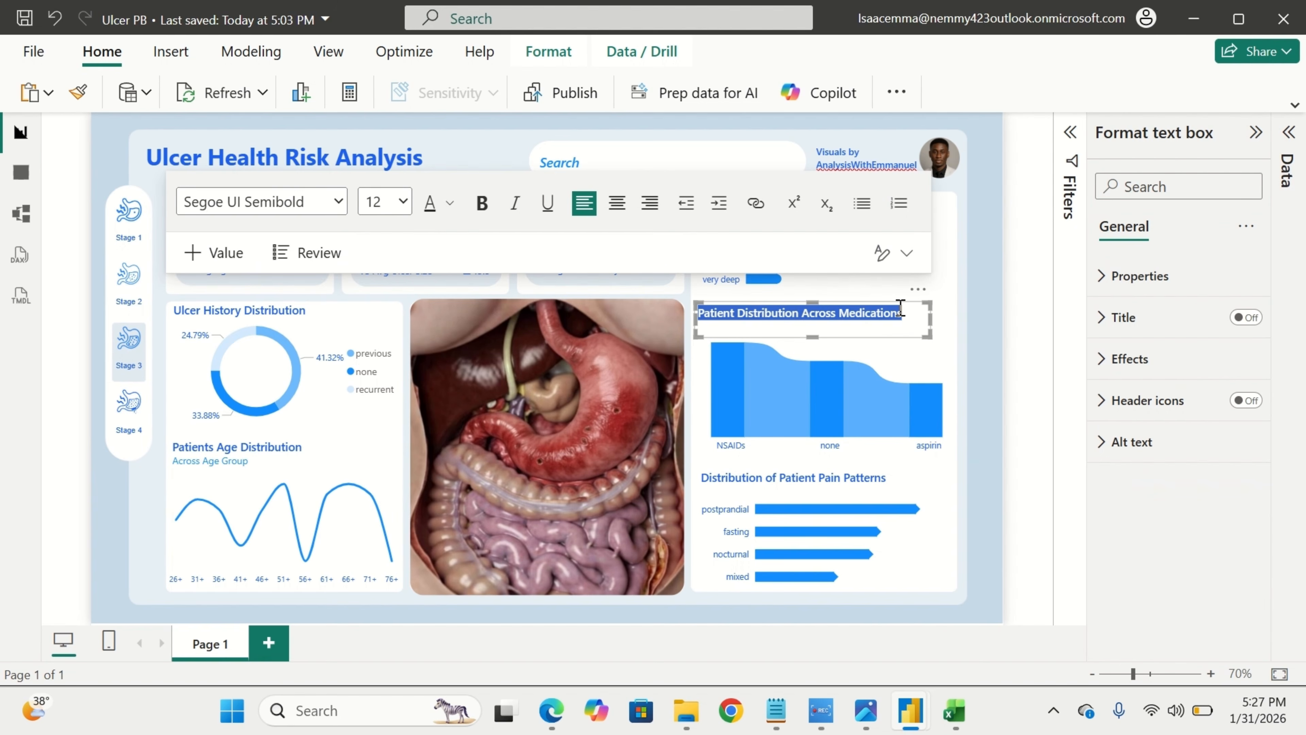
pyautogui.write('c')
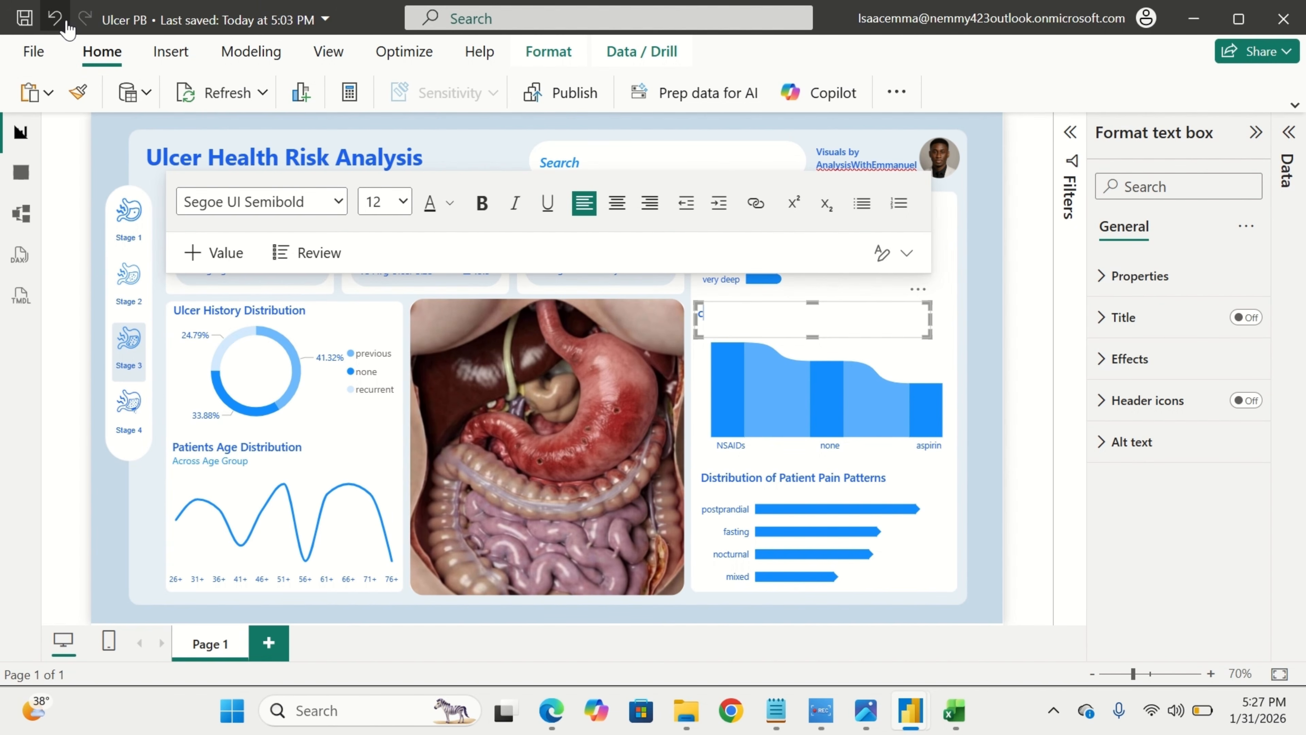
pyautogui.click(55, 19)
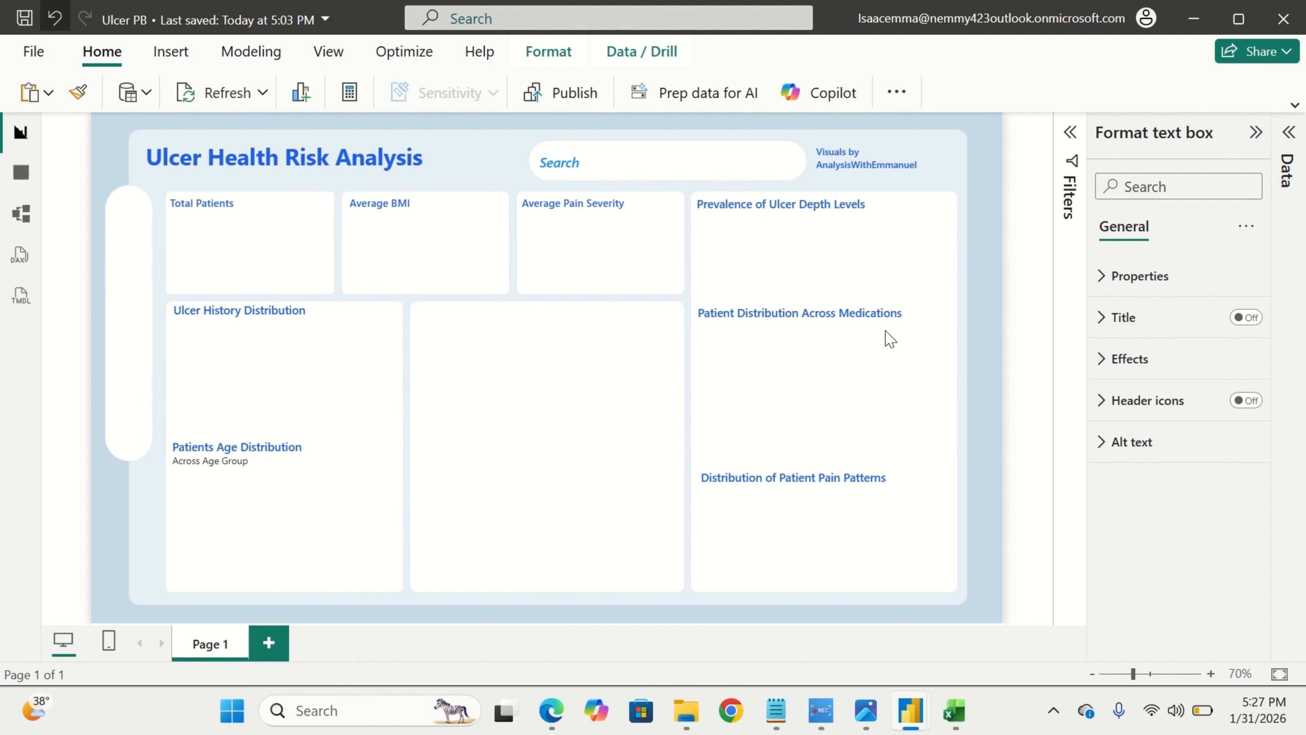
# Copy the title "Patient Distribution Across Medications" from Ulcer PB and paste it into the new text box in the ttt report.
pyautogui.tripleClick(876, 312)
pyautogui.hotkey('ctrl', 'c')
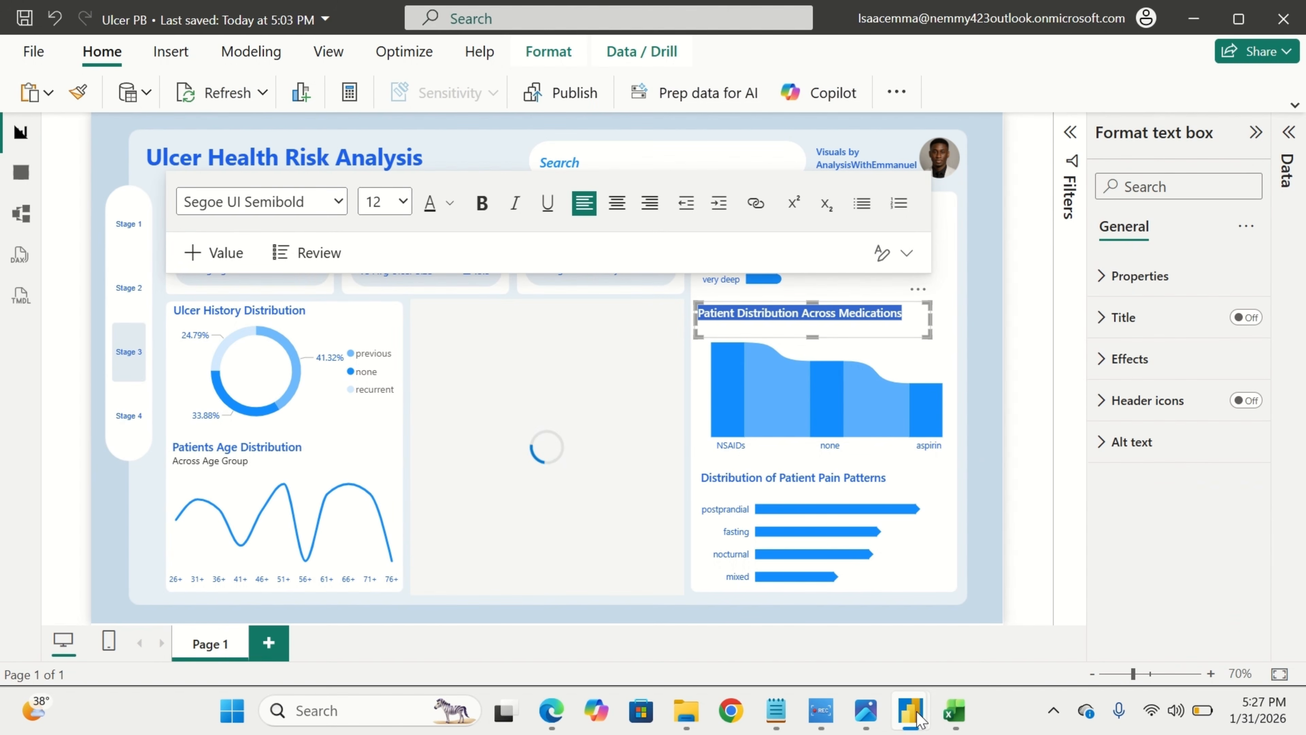
pyautogui.moveTo(918, 717)
pyautogui.click(977, 615)
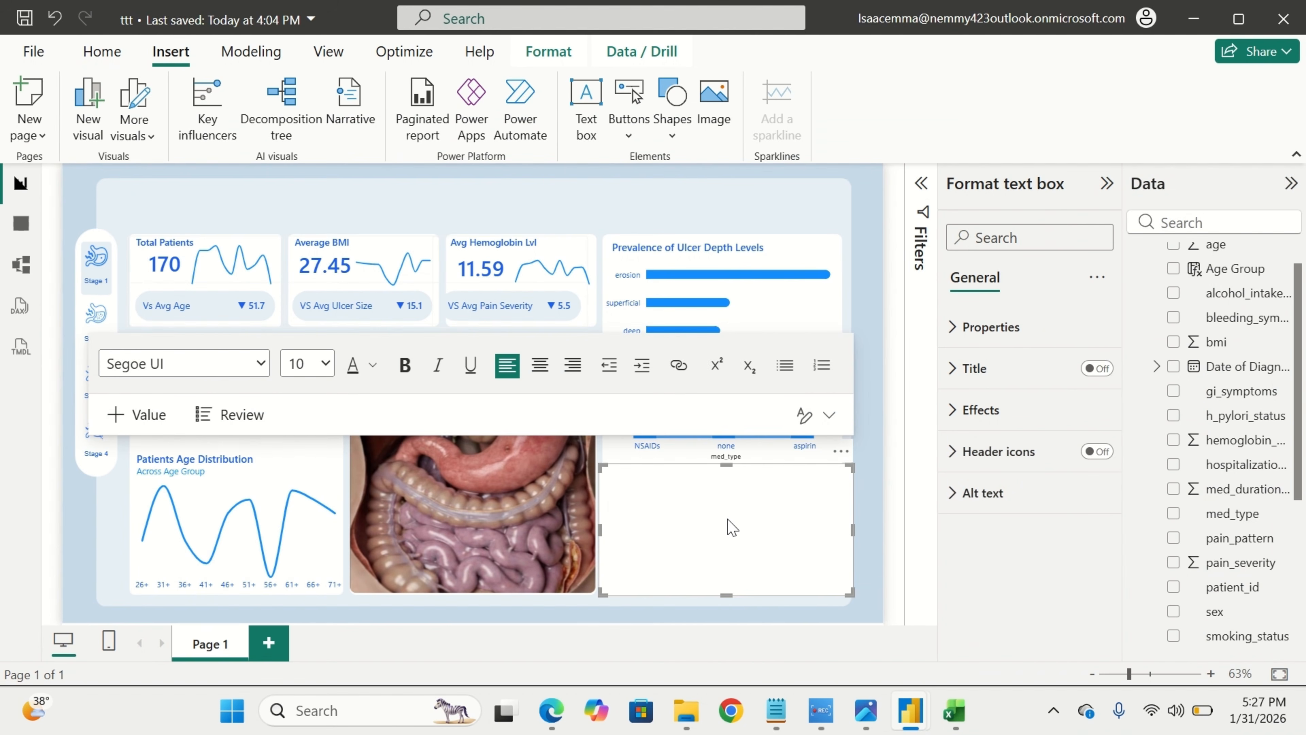
pyautogui.hotkey('ctrl', 'v')
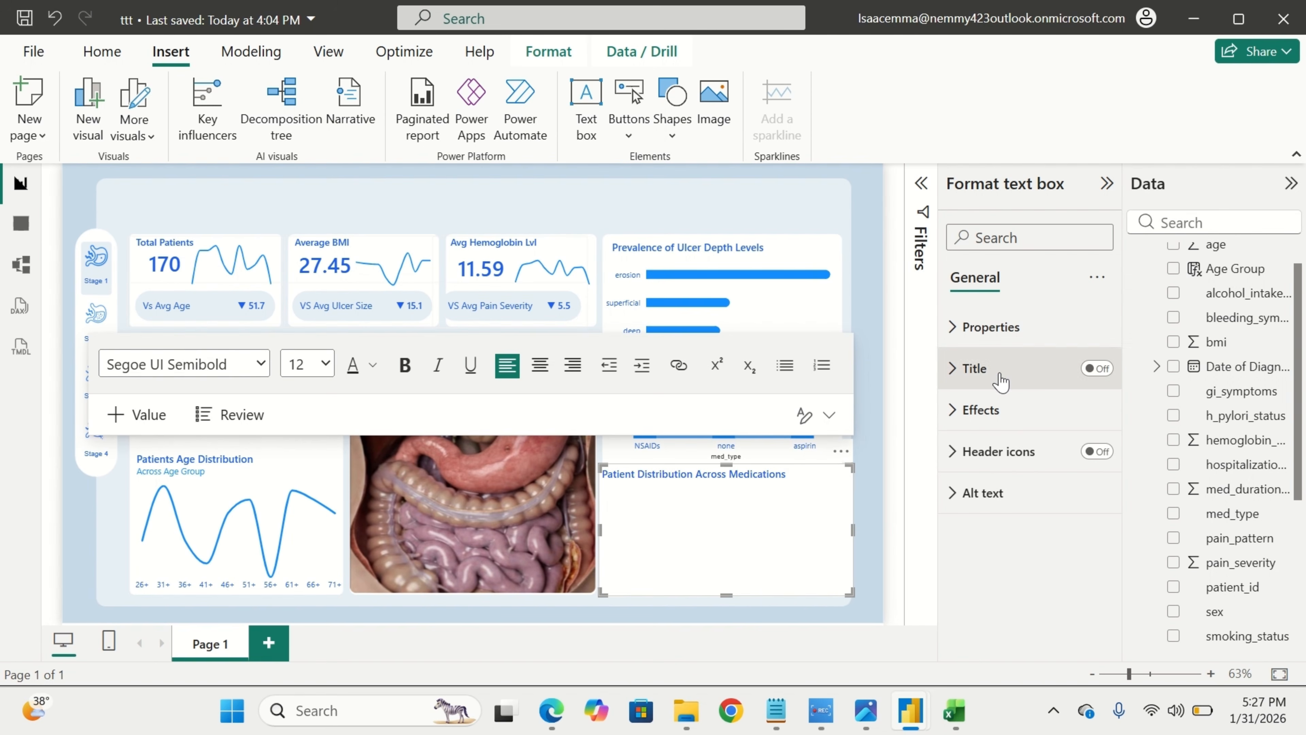
# Turn off the title text box's background, then shrink the box and place it directly above the medication chart.
pyautogui.click(983, 410)
pyautogui.click(1088, 458)
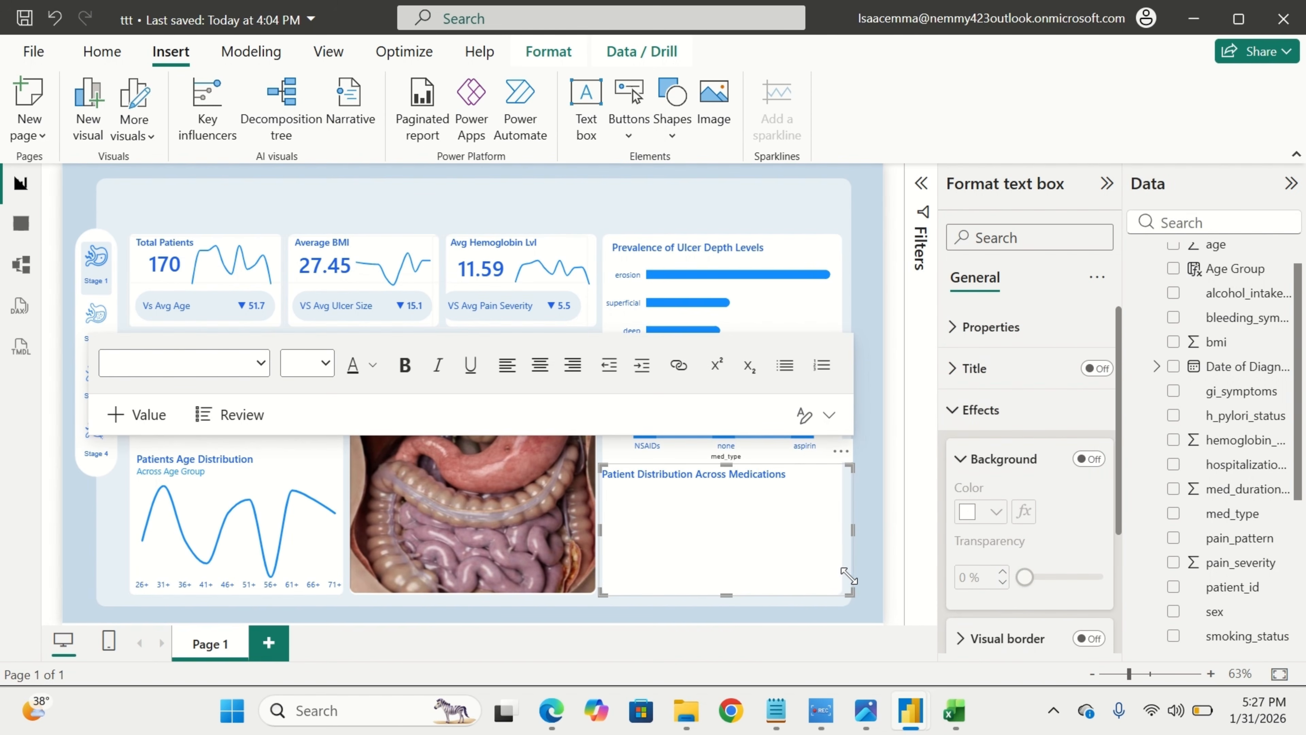
pyautogui.moveTo(848, 576); pyautogui.dragTo(801, 470)
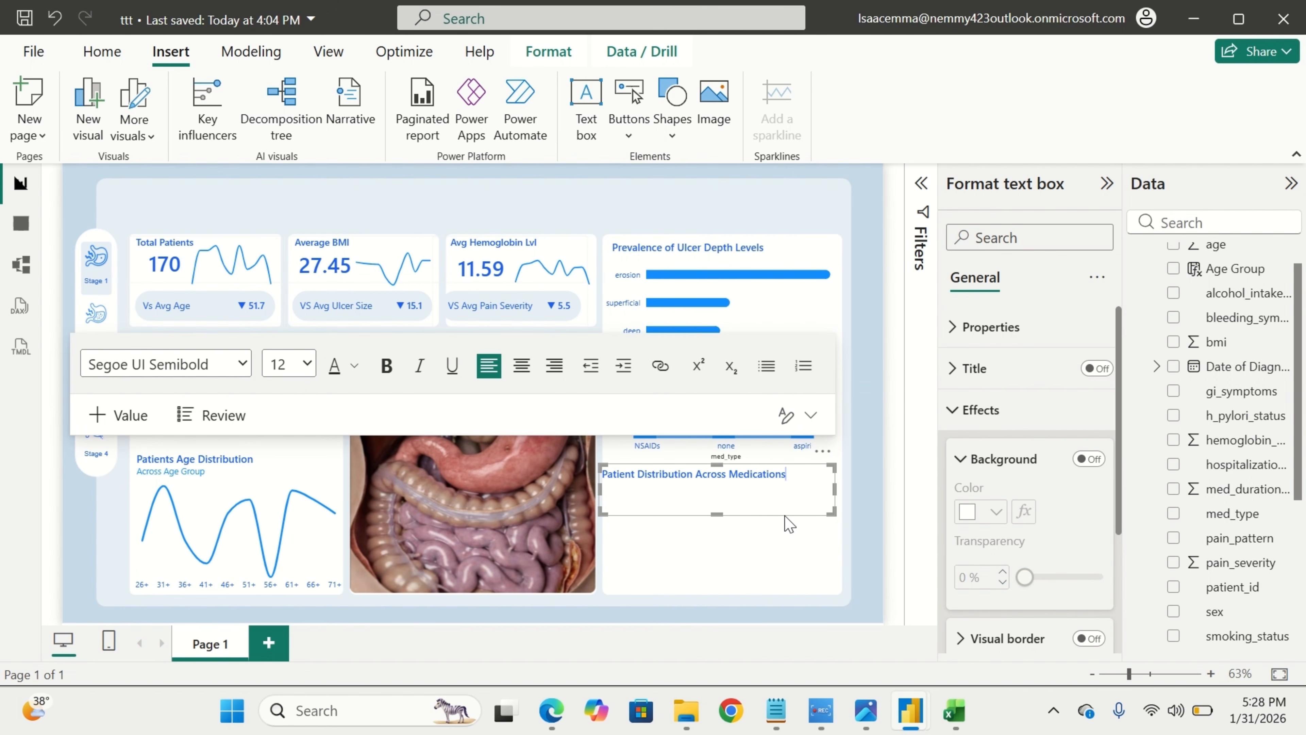
pyautogui.moveTo(788, 515); pyautogui.dragTo(791, 407)
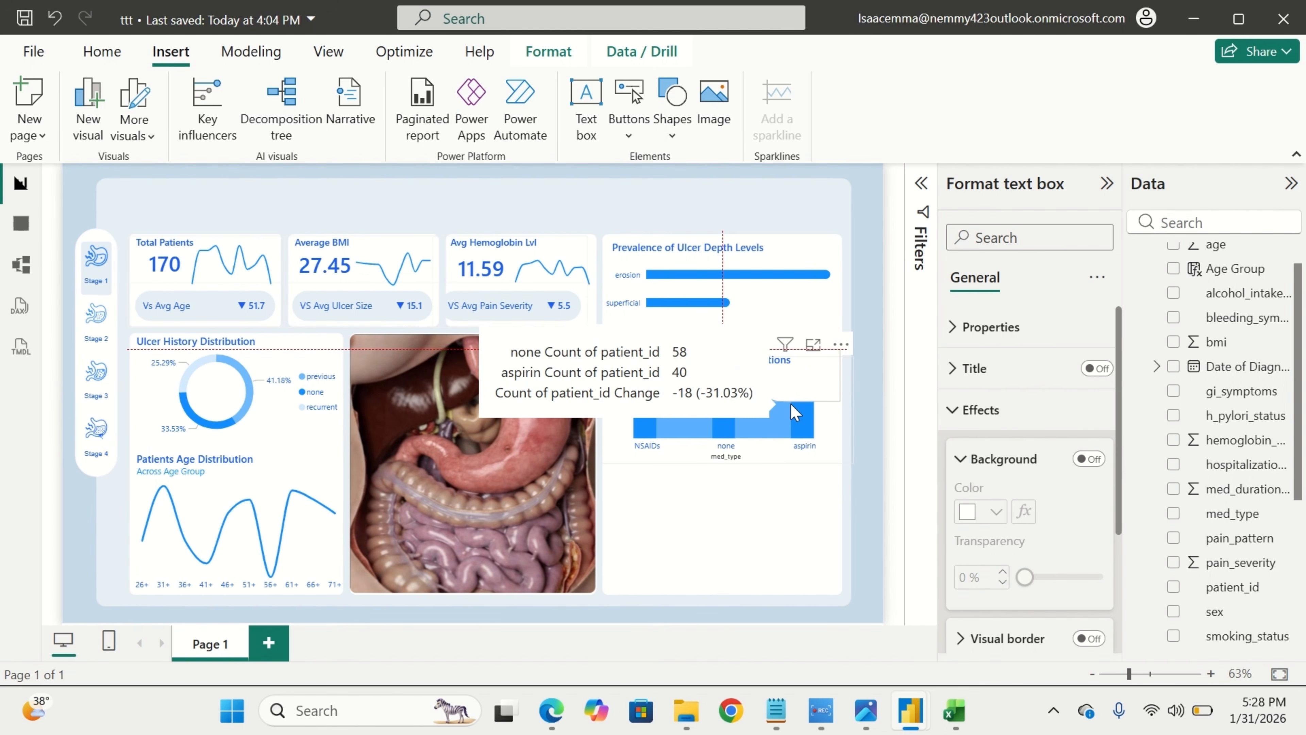
pyautogui.click(812, 613)
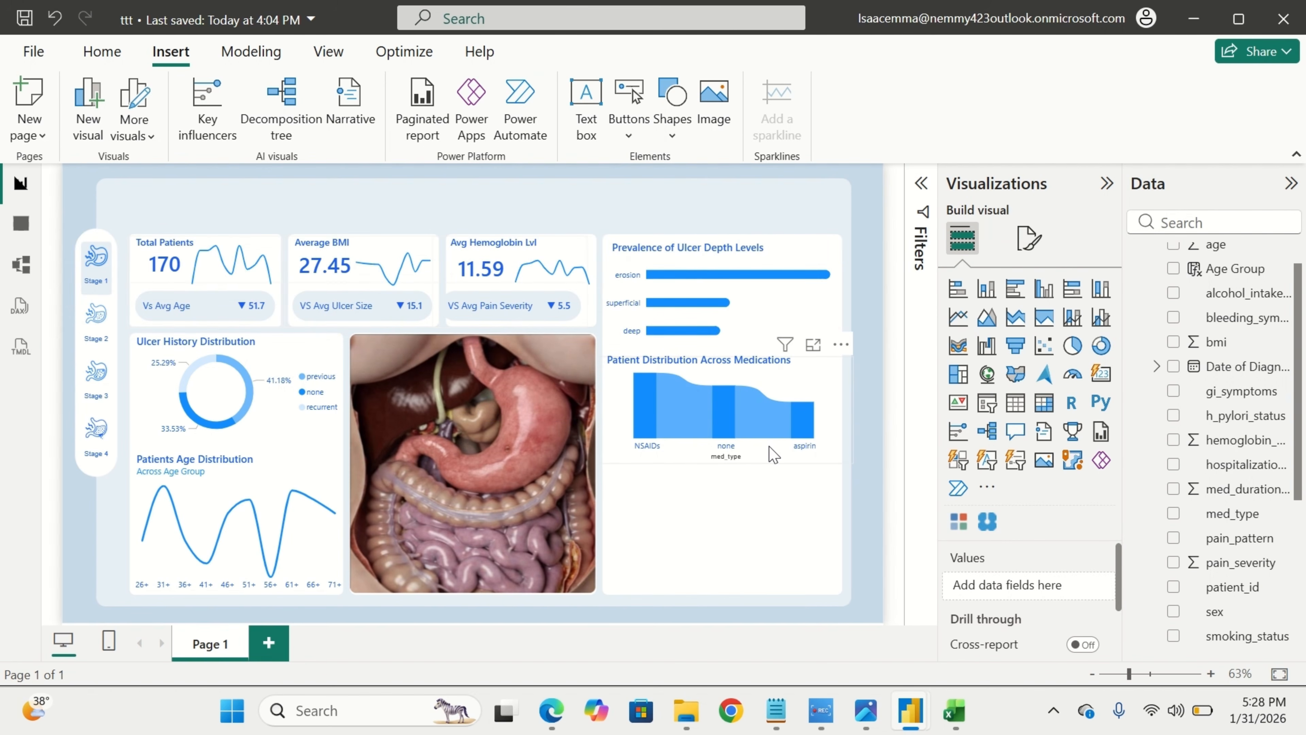
# Extend the medication chart slightly downward and lower its upper edge to just below the title text.
pyautogui.click(774, 454)
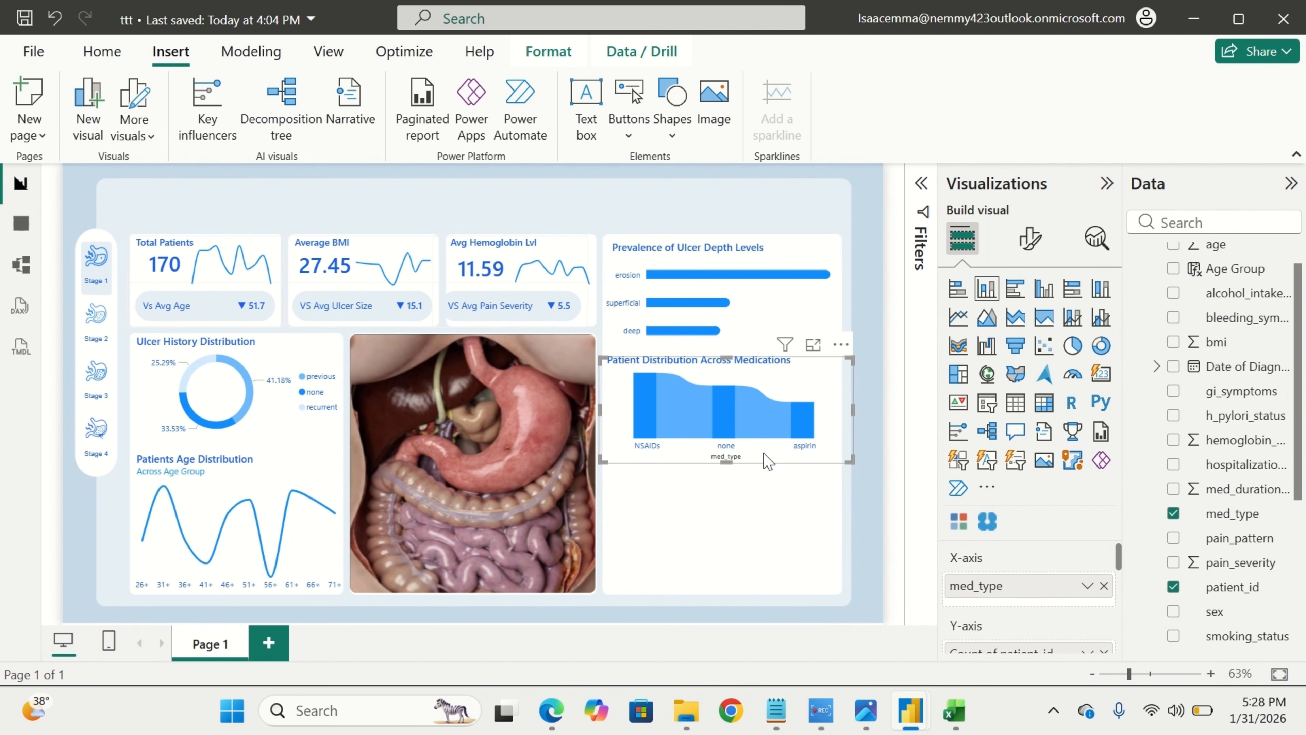
pyautogui.moveTo(725, 462); pyautogui.dragTo(724, 476)
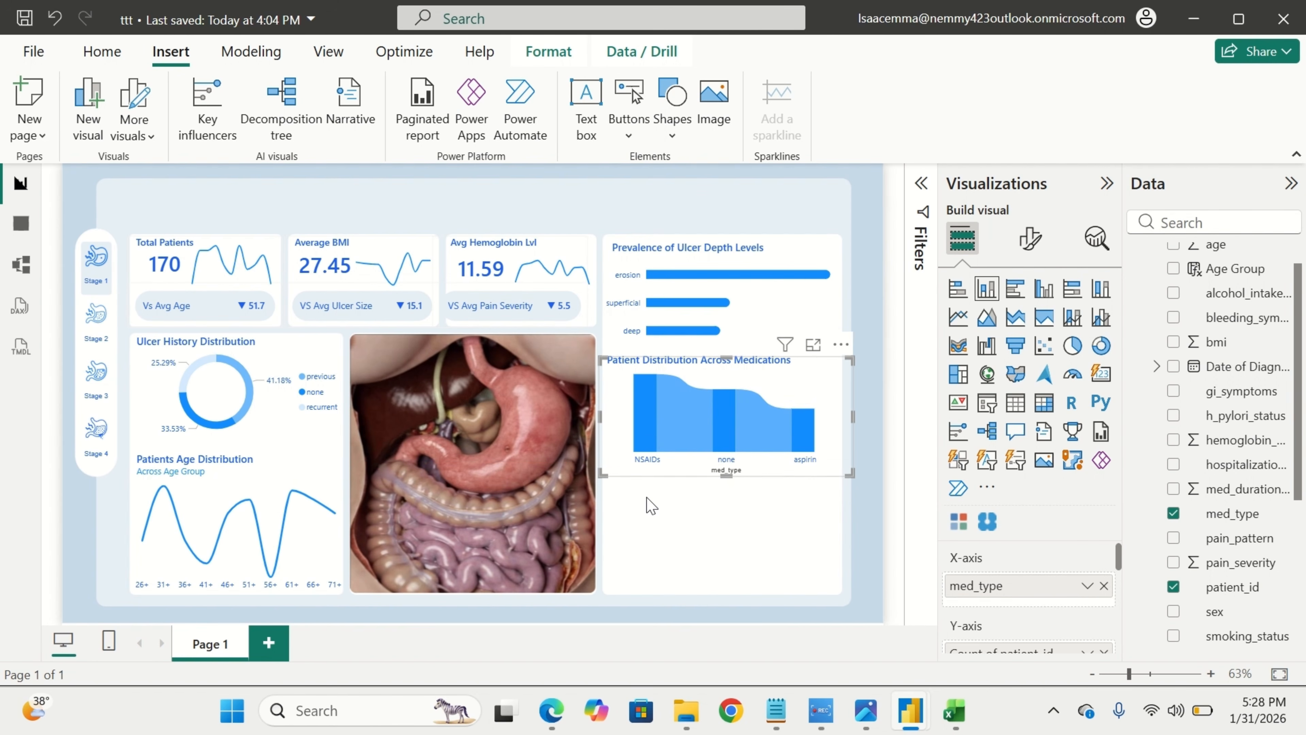
pyautogui.click(733, 491)
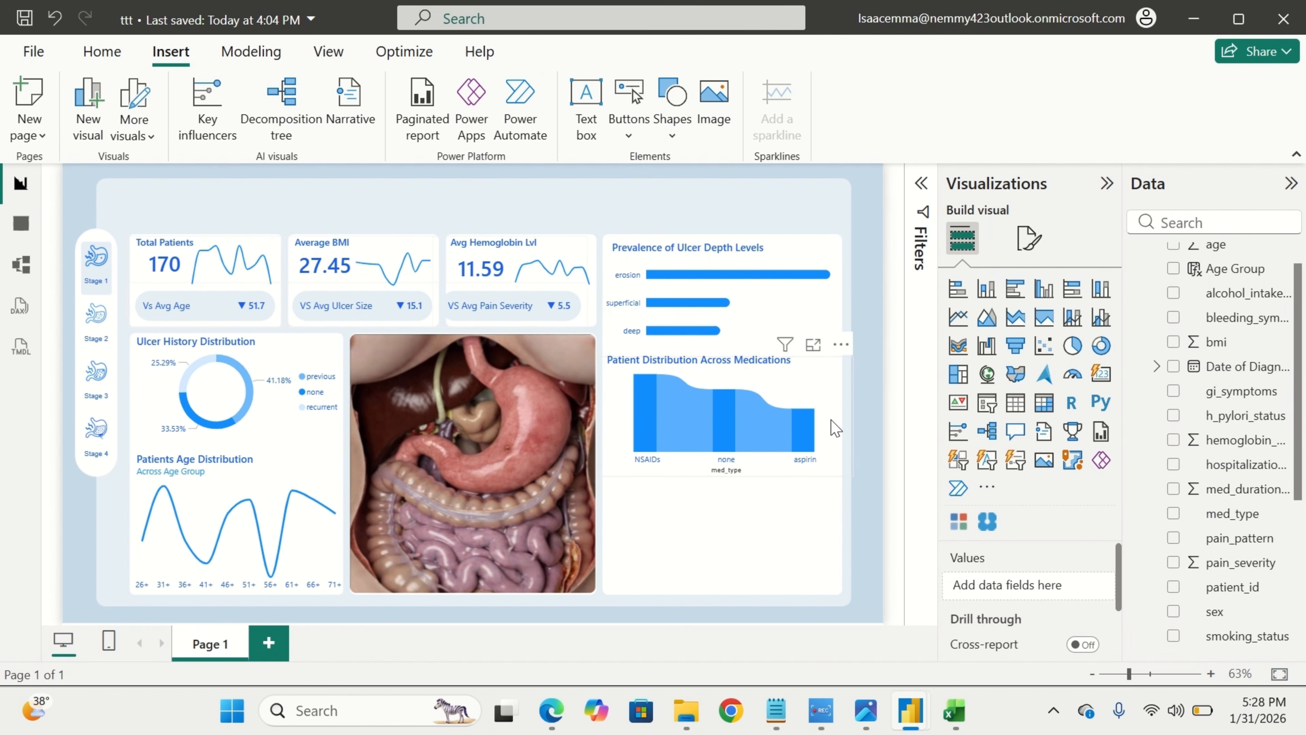
pyautogui.click(746, 359)
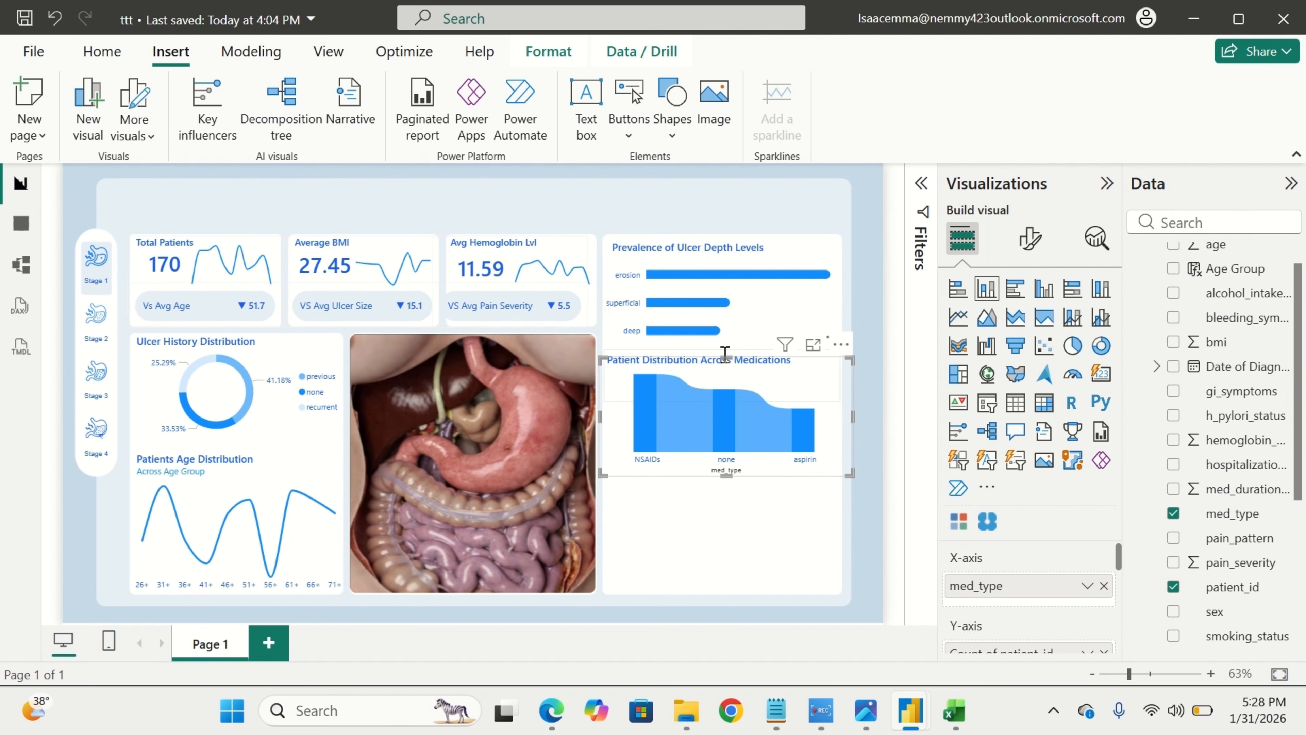
pyautogui.moveTo(723, 371); pyautogui.dragTo(726, 366)
pyautogui.click(684, 533)
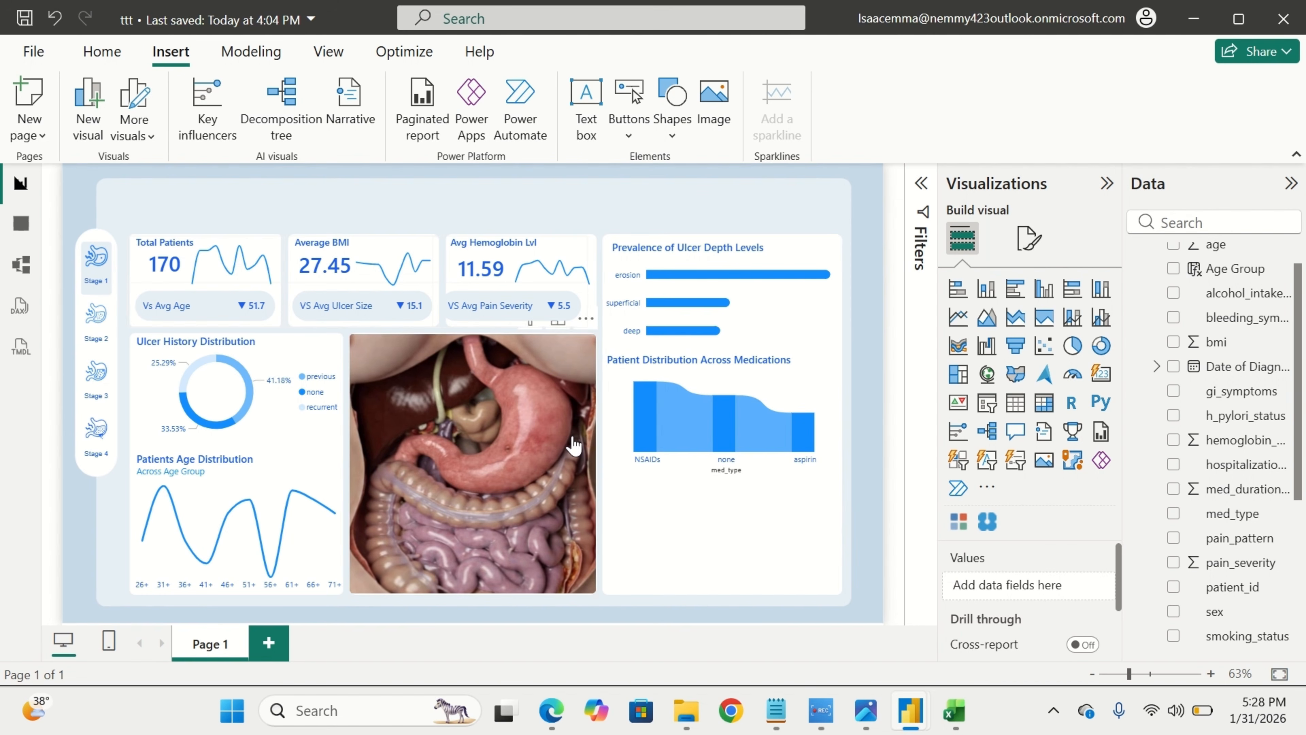
# Widen the medication chart slightly to the left, over the edge of the stomach image.
pyautogui.click(628, 455)
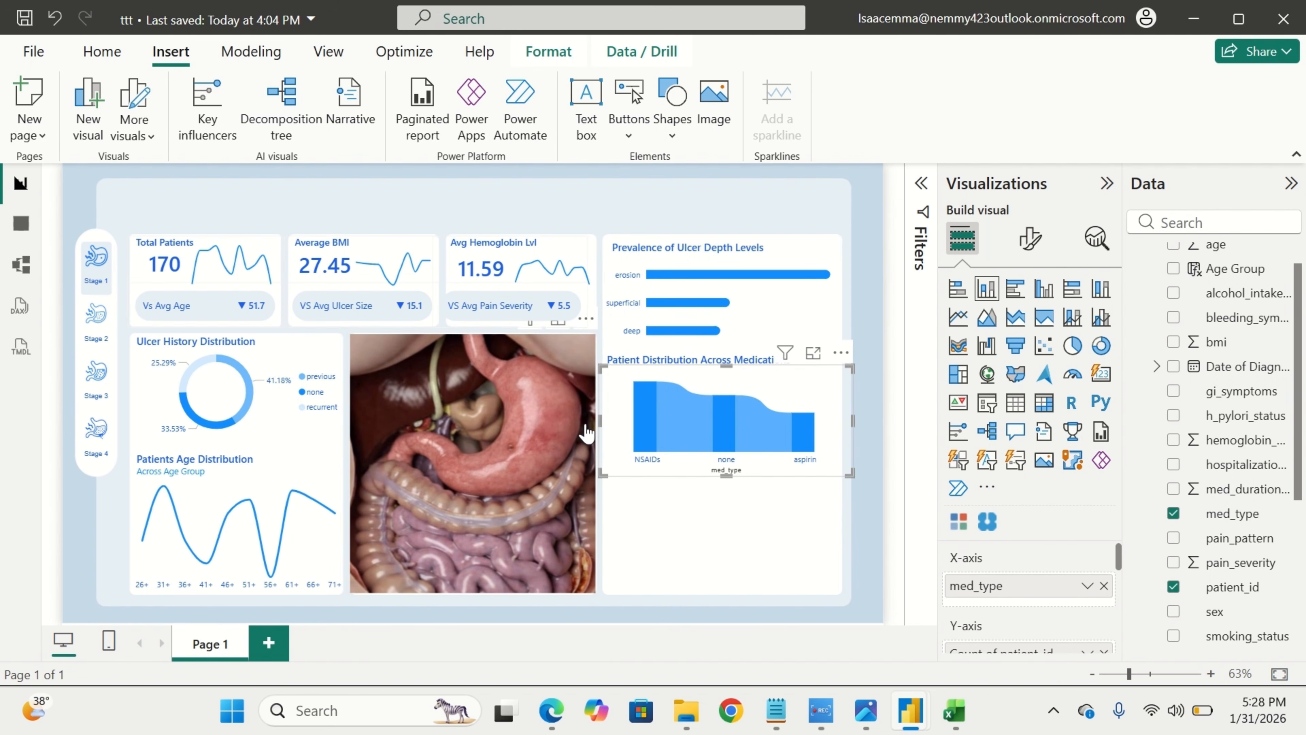
pyautogui.moveTo(600, 422); pyautogui.dragTo(576, 520)
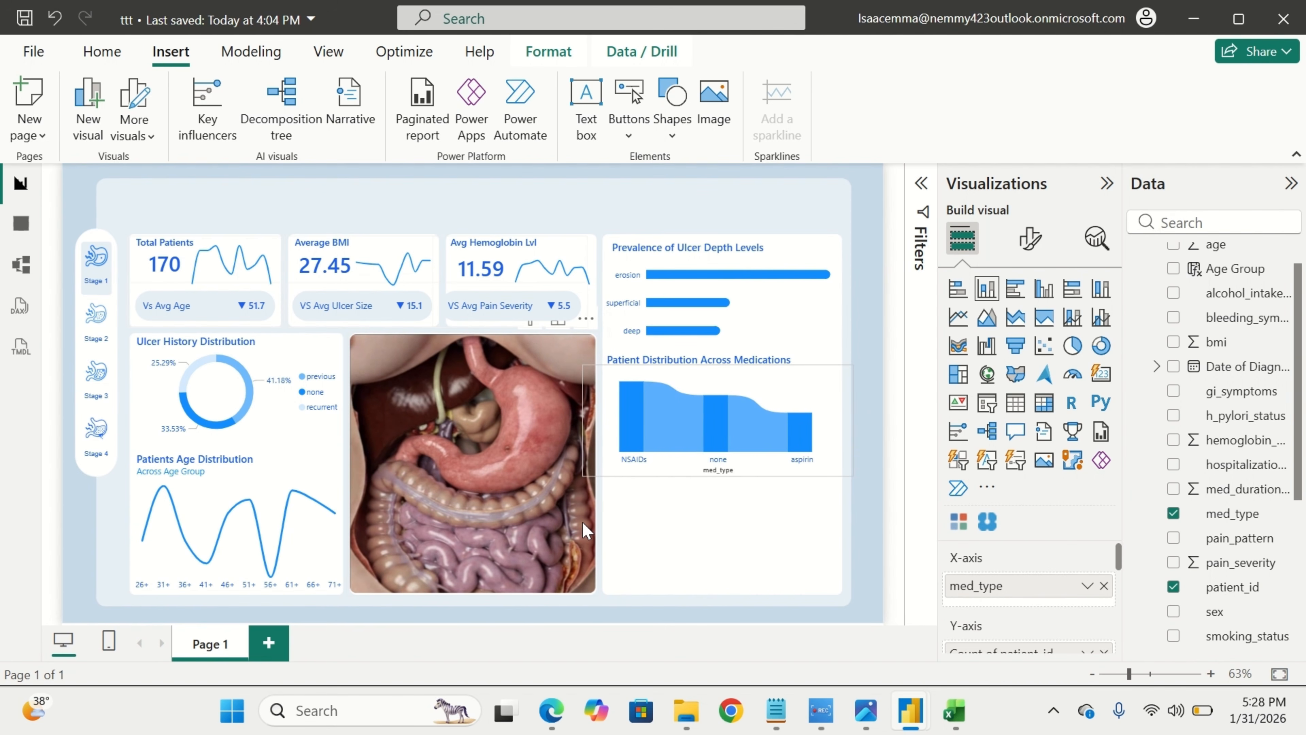
pyautogui.click(583, 522)
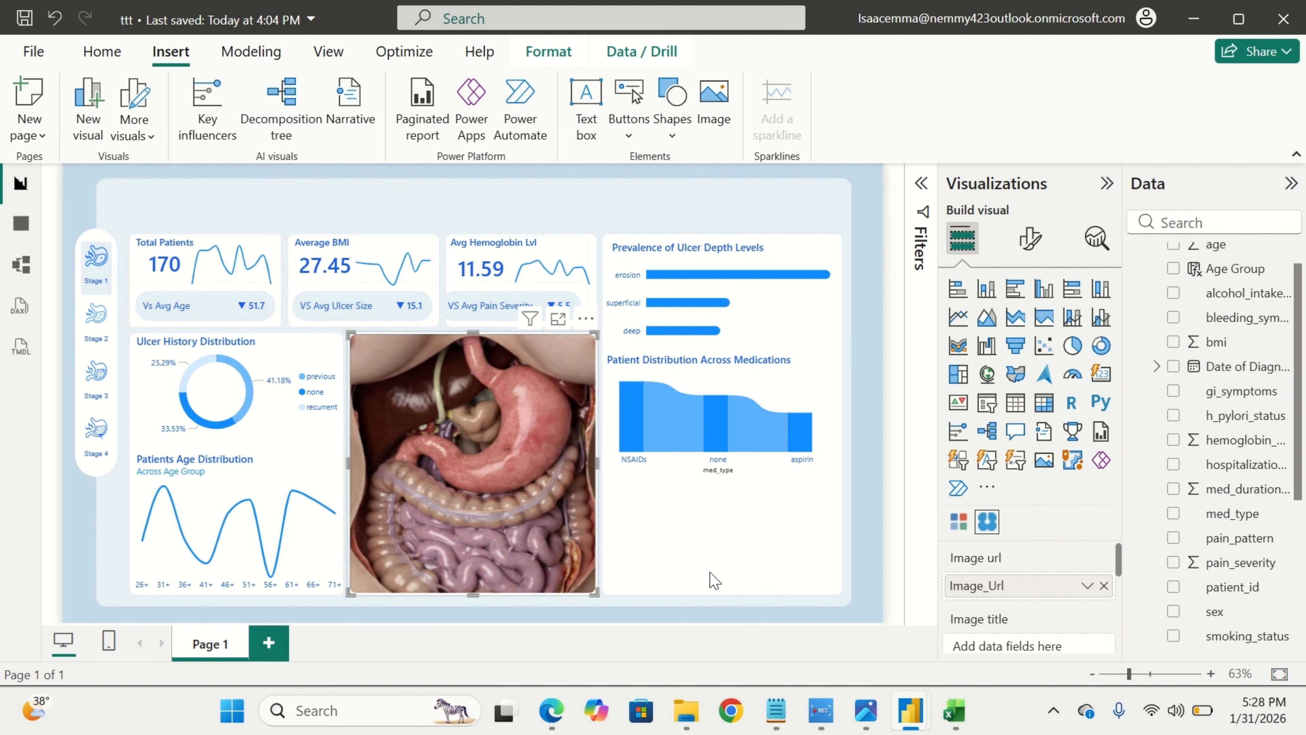
# Examine the "Distribution of Patient Pain Patterns" title and the bar chart's setup in the Ulcer PB report.
pyautogui.moveTo(908, 706)
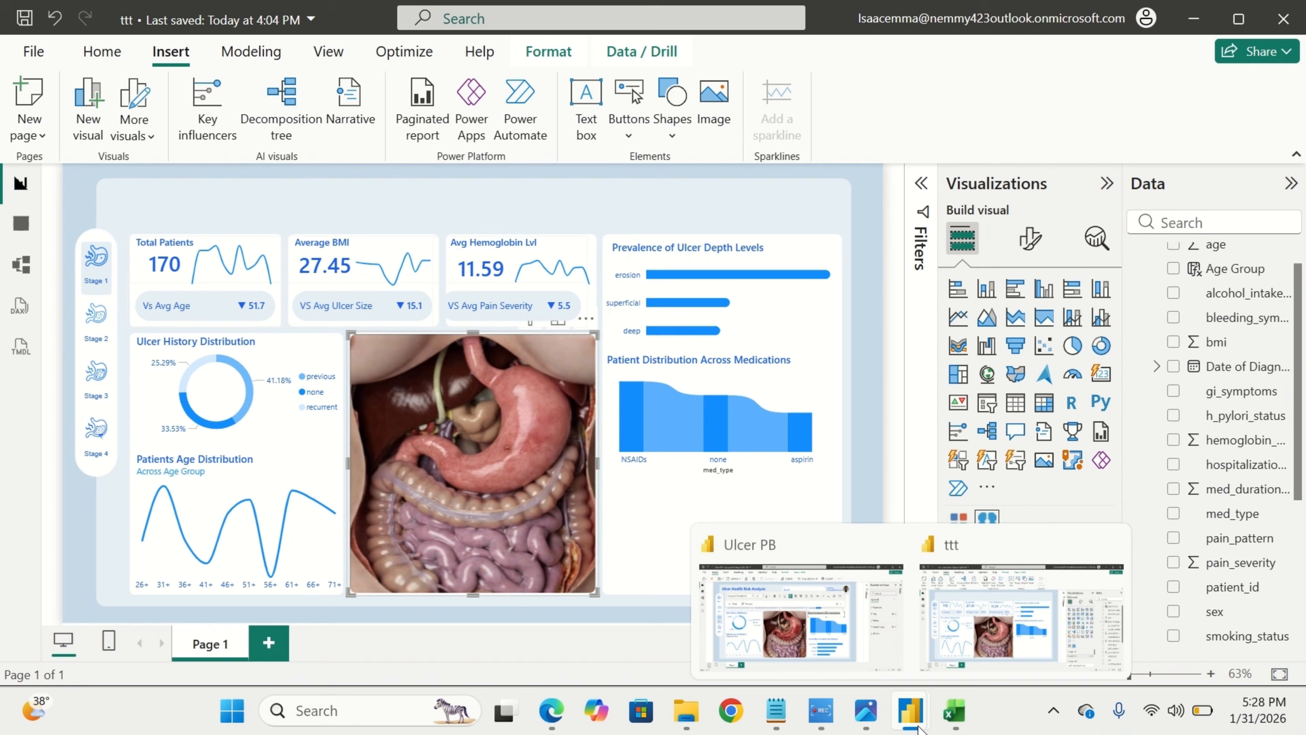
pyautogui.click(833, 622)
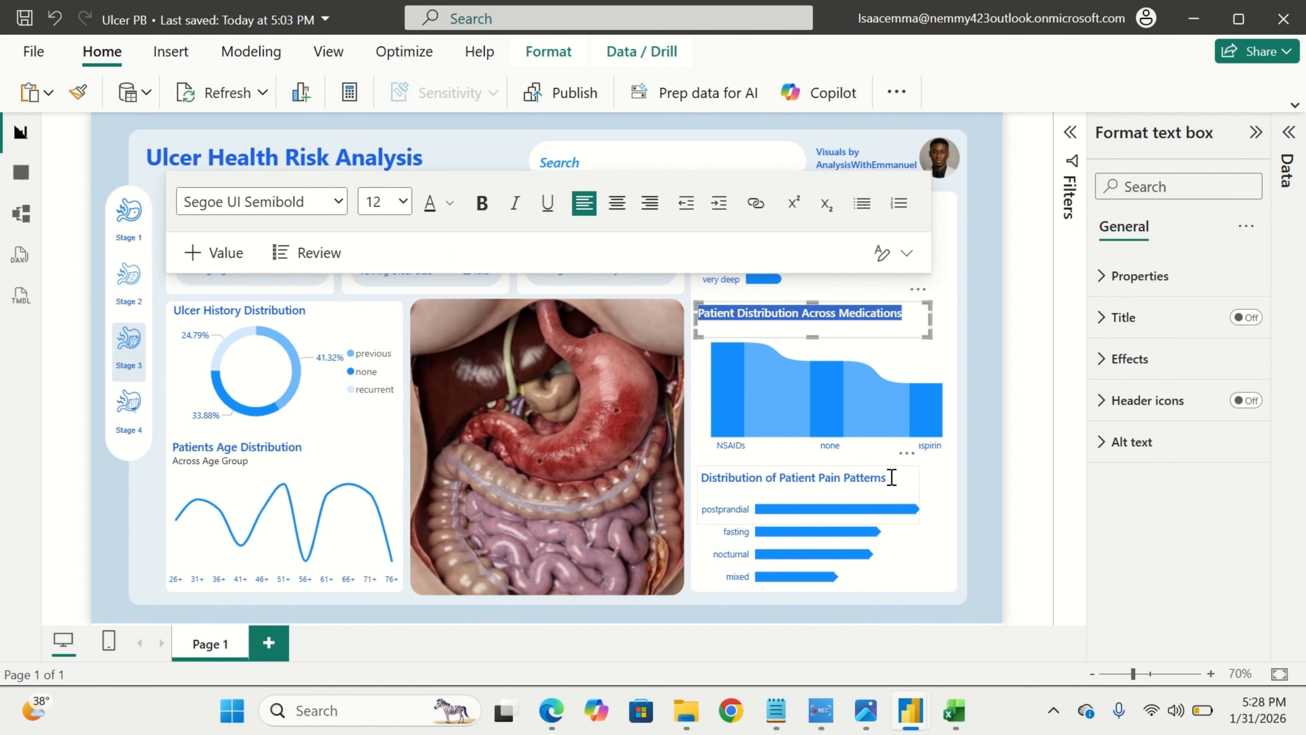
pyautogui.moveTo(891, 480); pyautogui.dragTo(704, 486)
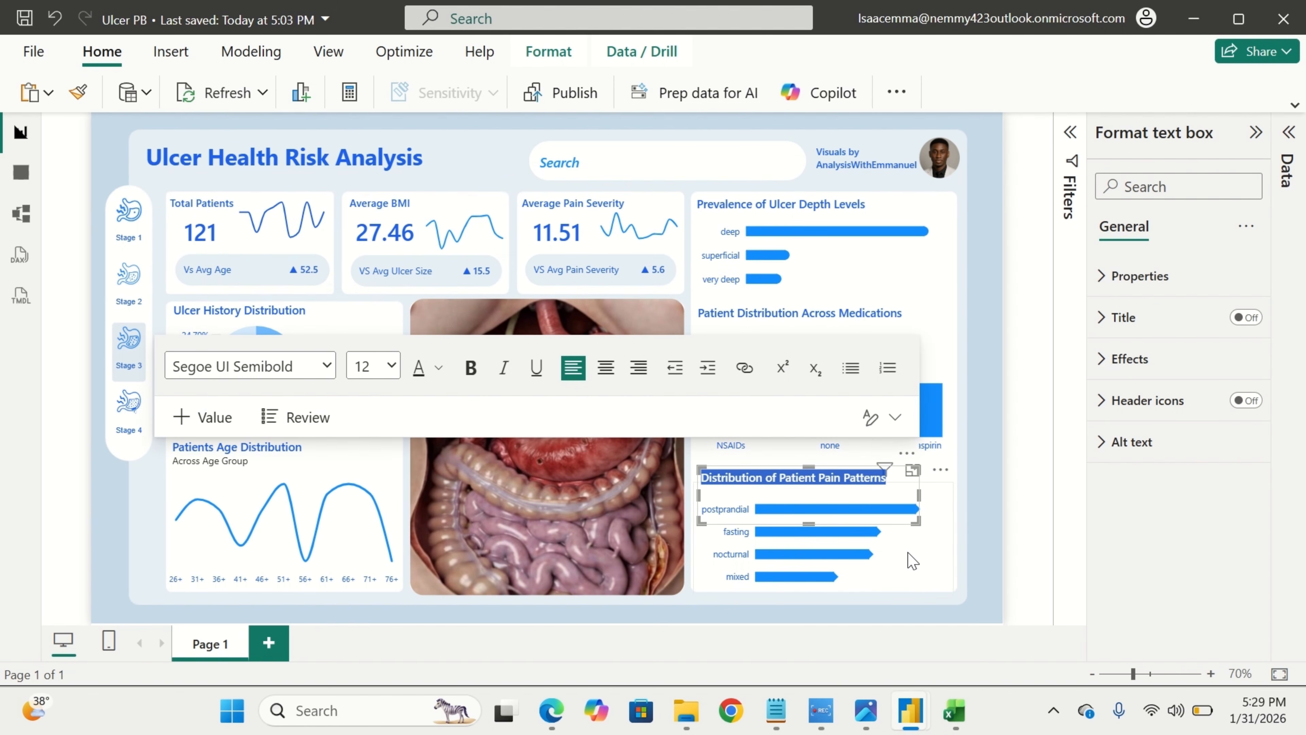
pyautogui.click(919, 571)
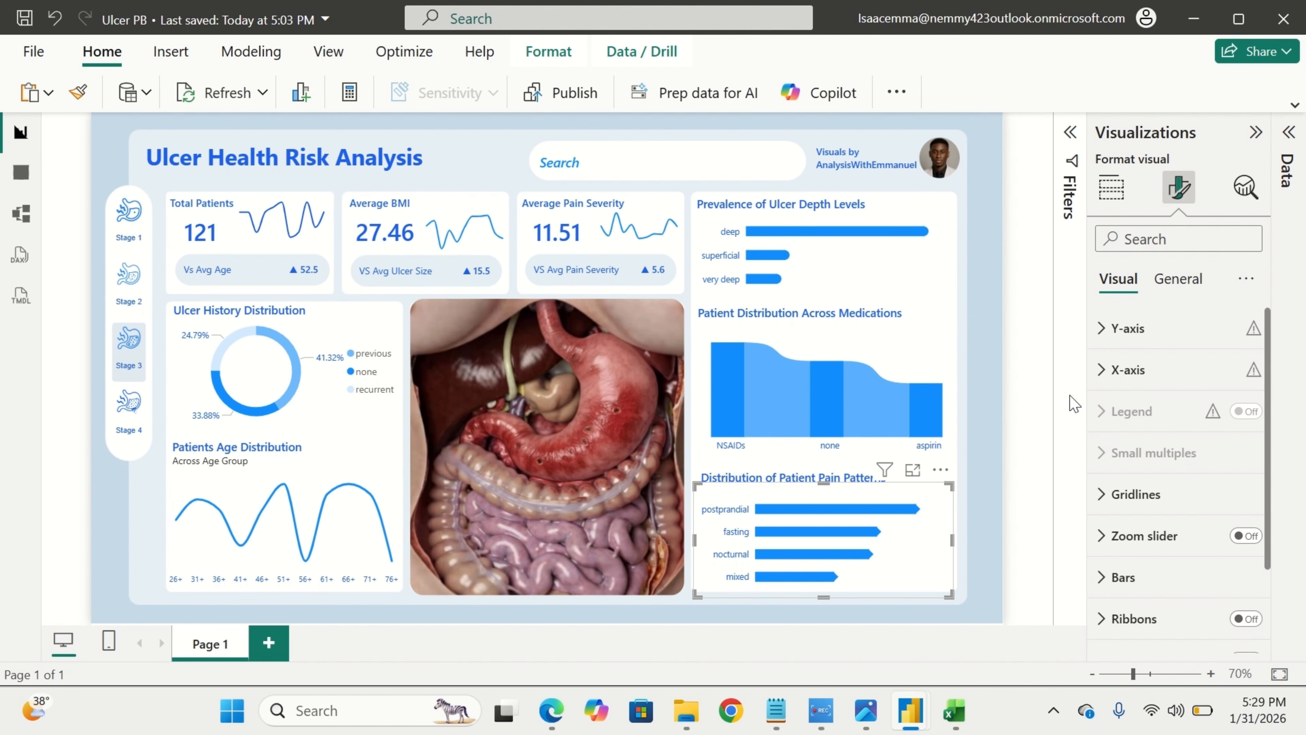
pyautogui.click(1111, 190)
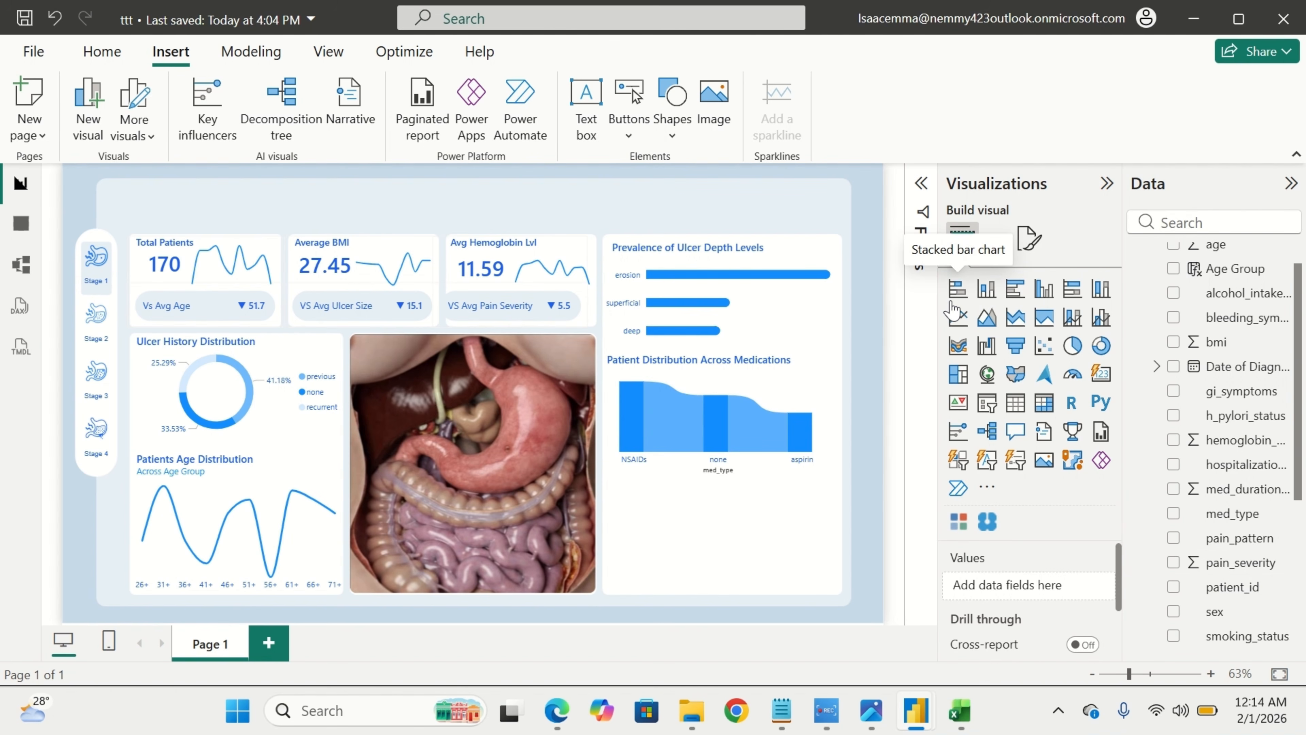
# Insert a stacked bar chart below the medication chart in the ttt report, and turn off the medication chart's X-axis title.
pyautogui.click(958, 290)
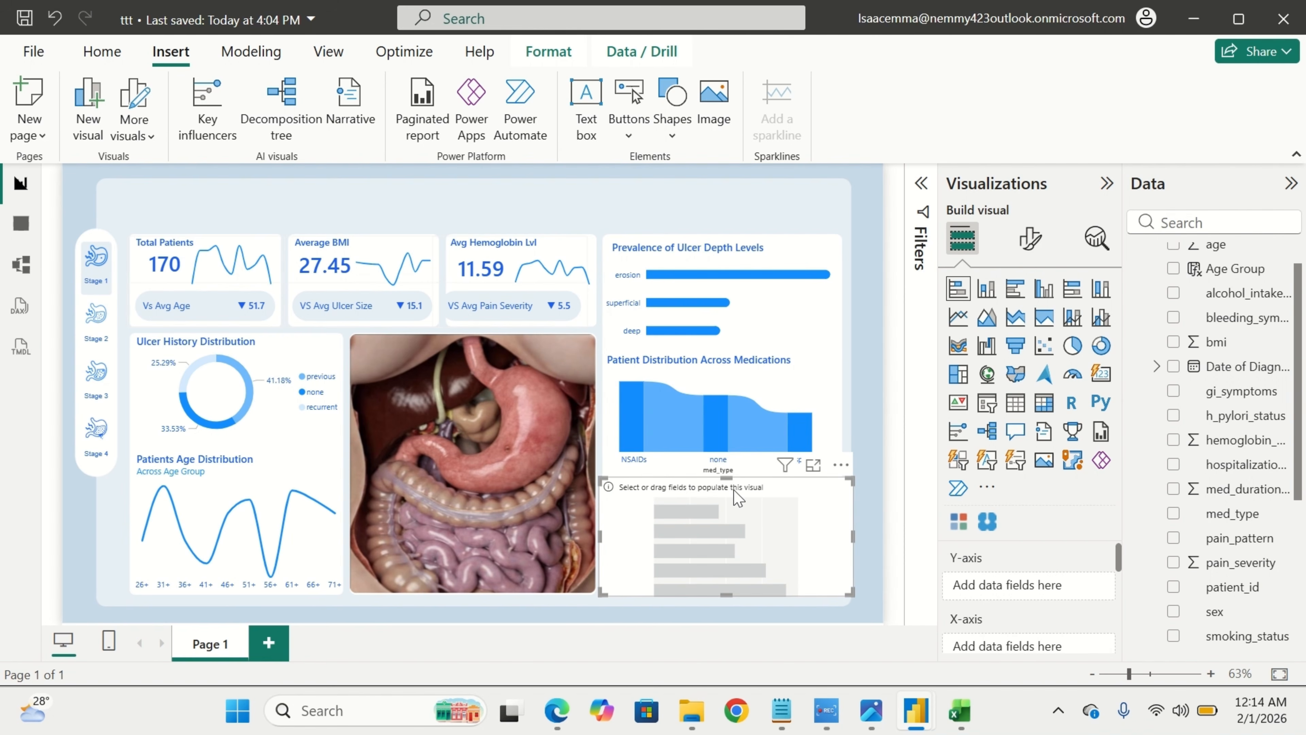
pyautogui.click(832, 388)
pyautogui.click(838, 432)
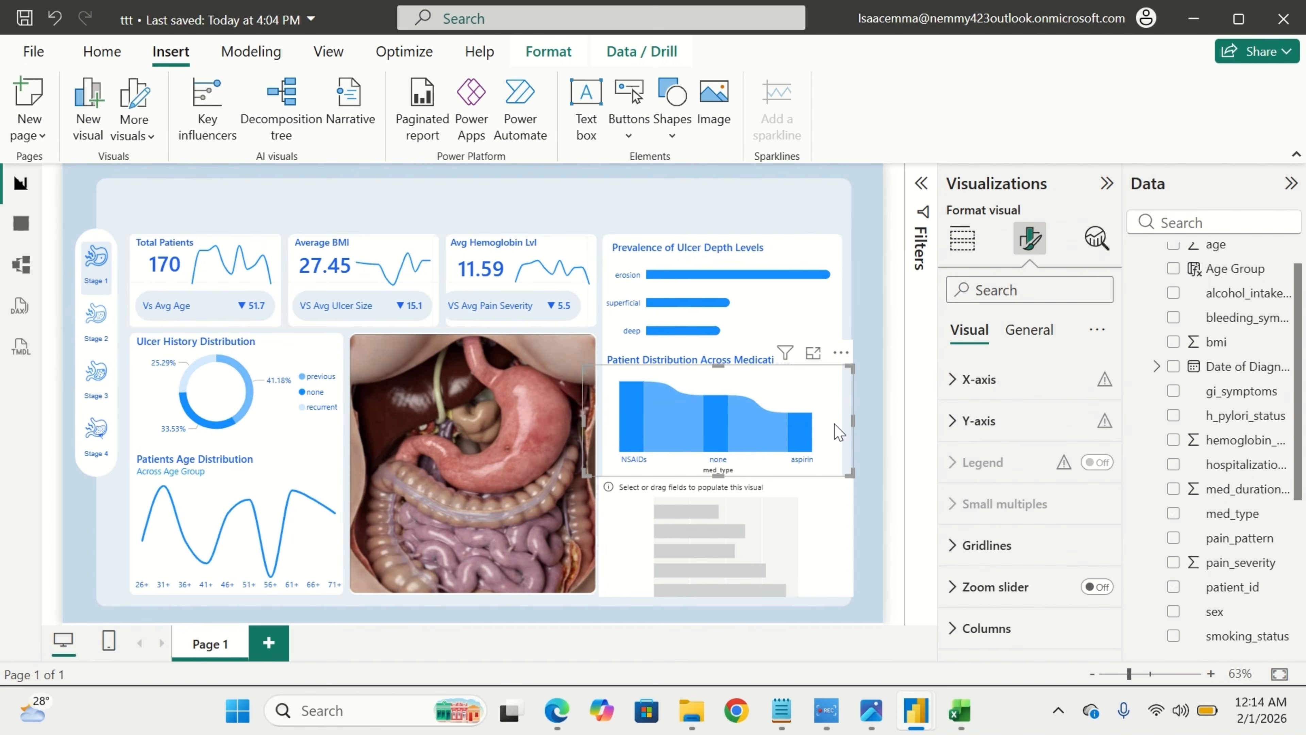
pyautogui.click(1015, 394)
pyautogui.scroll(-5, 1067, 576)
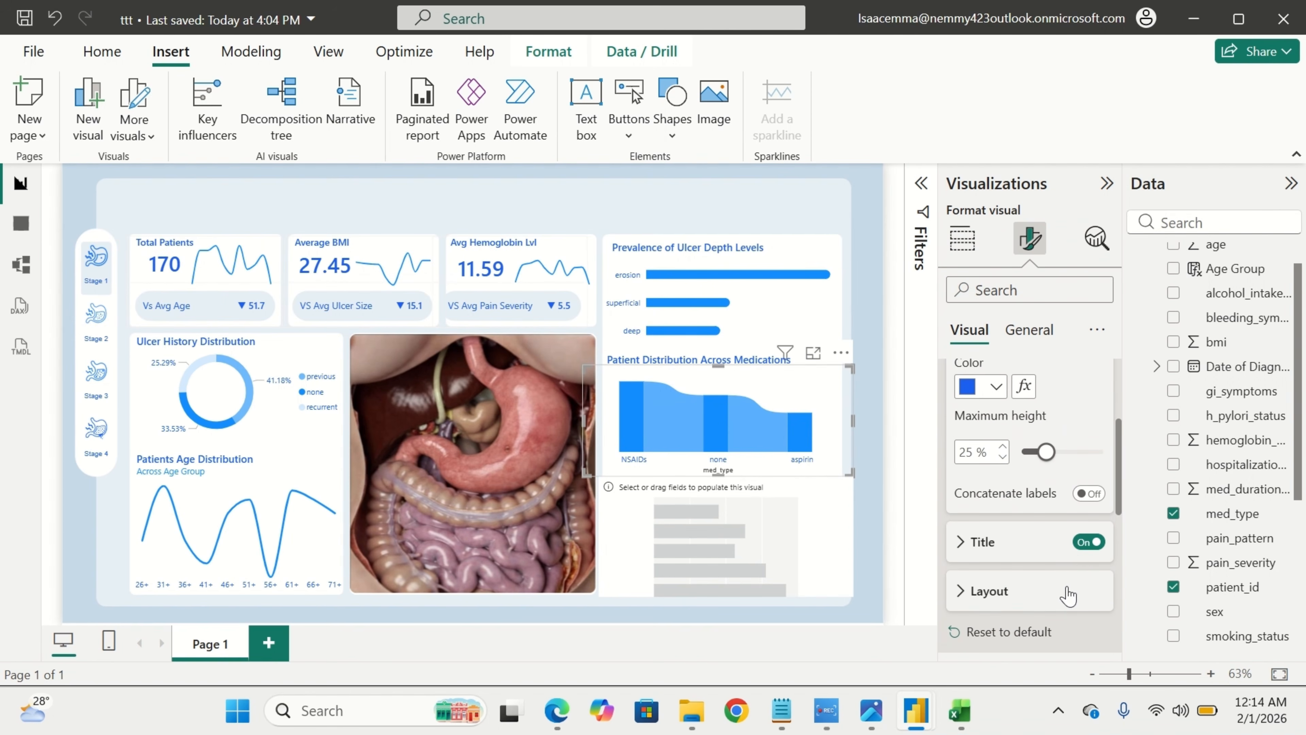
pyautogui.click(1086, 543)
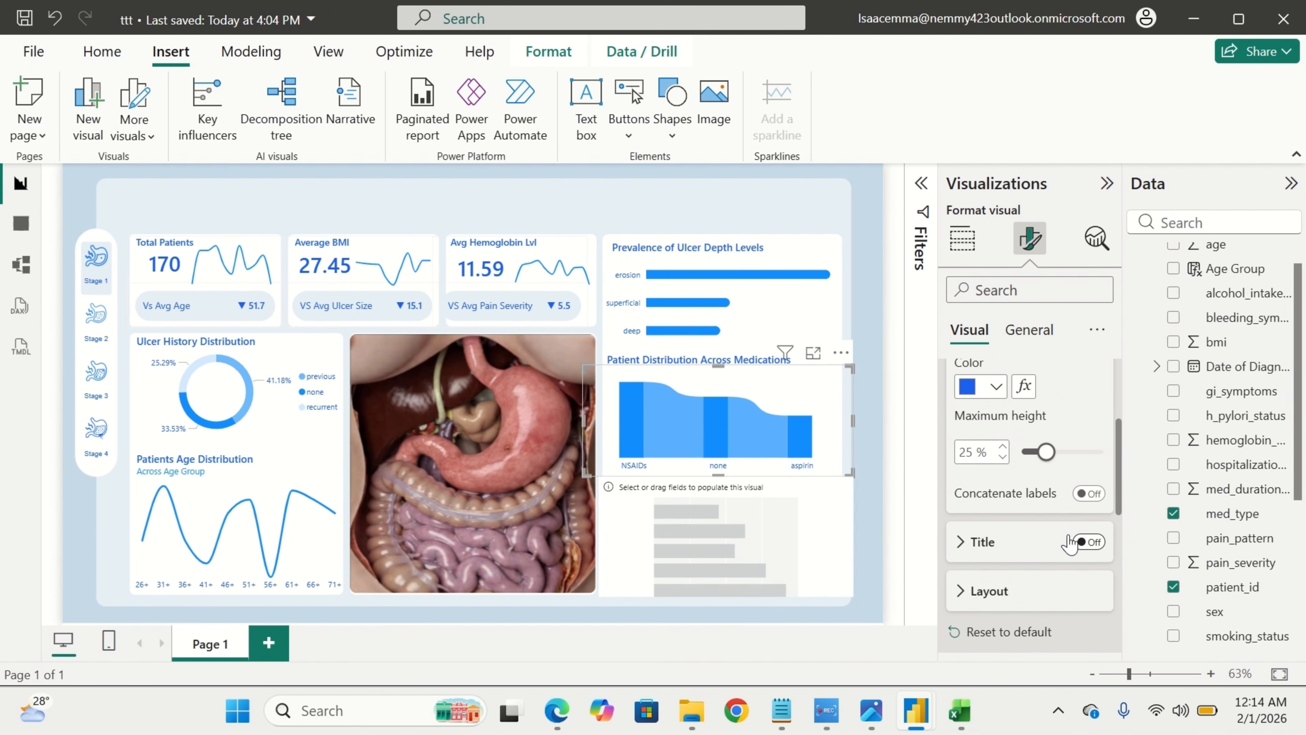
# Populate the new bar chart with pain_pattern on the Y-axis and the count of patient_id on the X-axis.
pyautogui.click(806, 530)
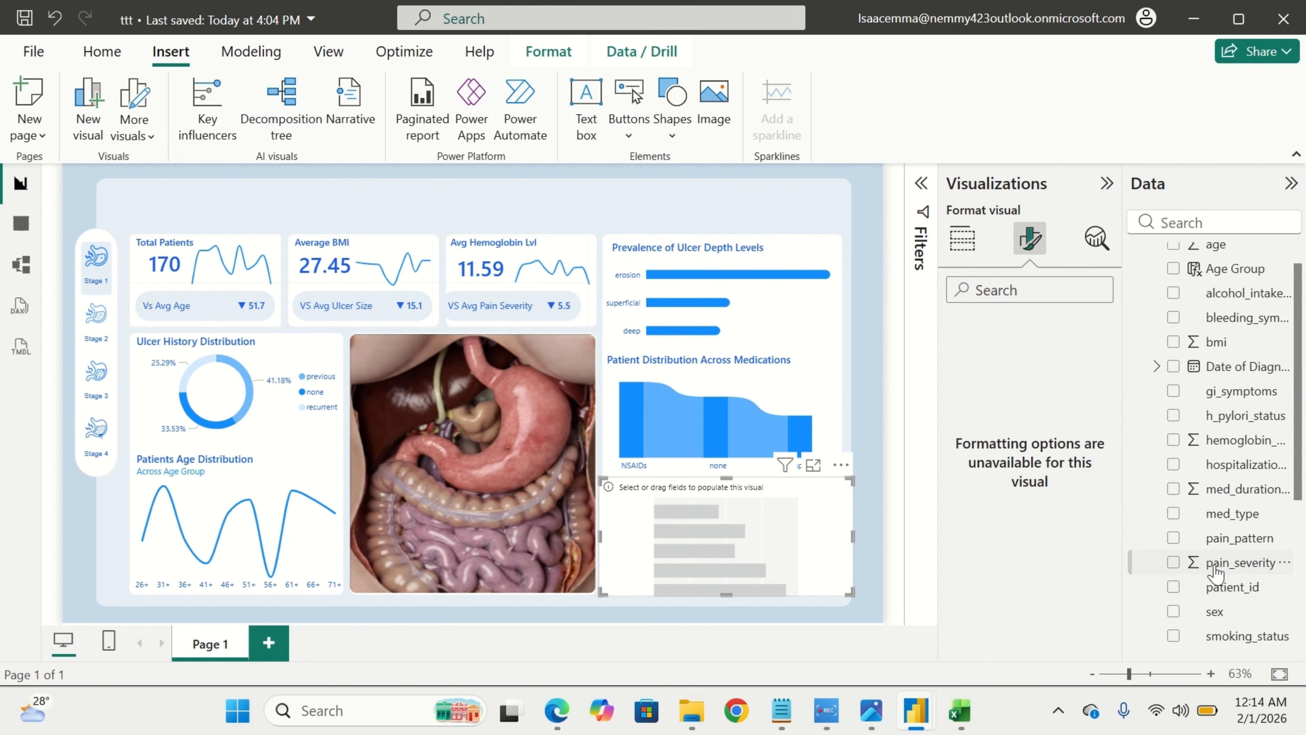
pyautogui.click(962, 238)
pyautogui.moveTo(1241, 540); pyautogui.dragTo(1043, 586)
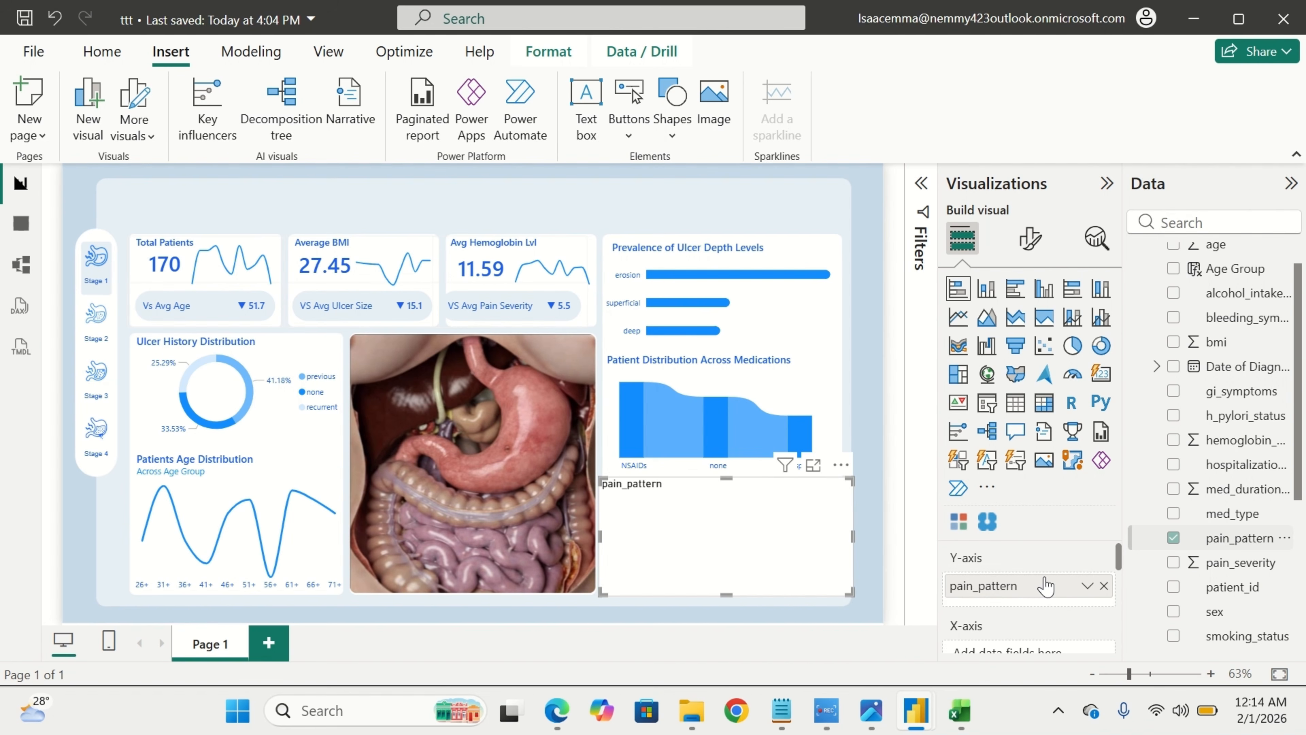
pyautogui.scroll(-1, 1044, 620)
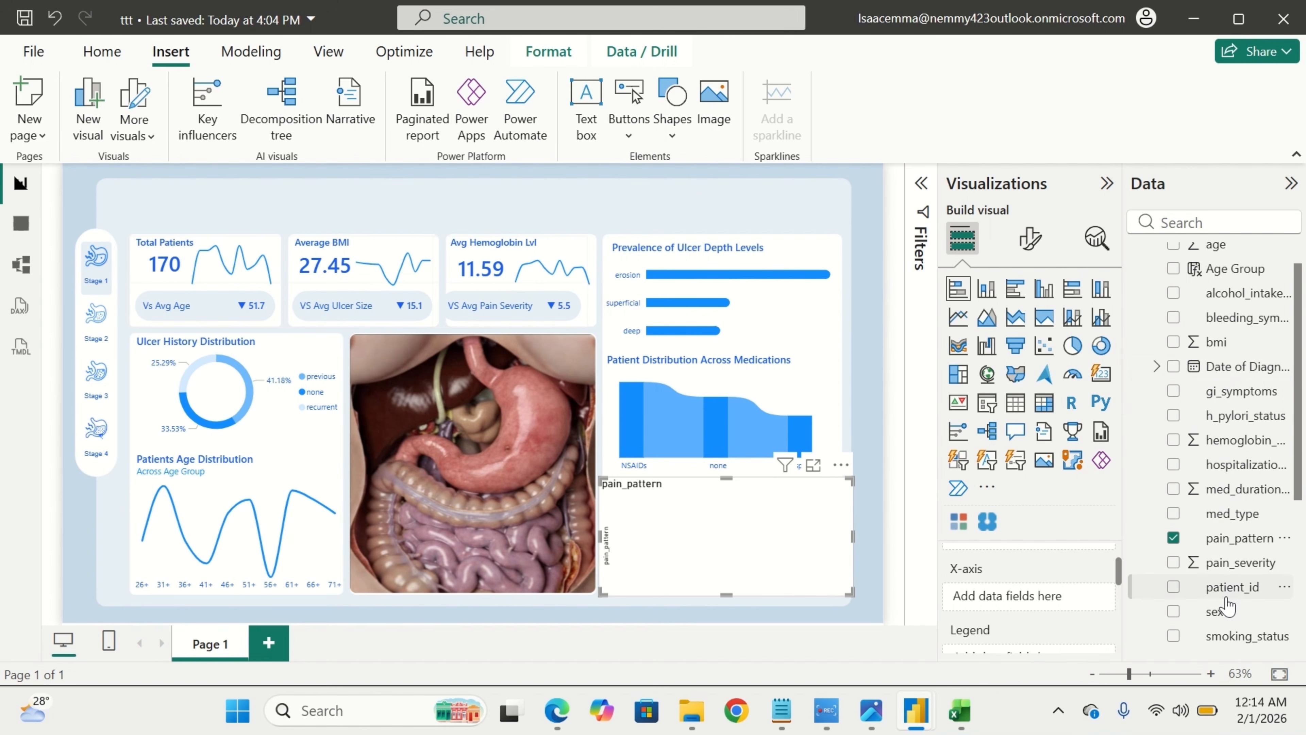
pyautogui.moveTo(1229, 597); pyautogui.dragTo(1032, 612)
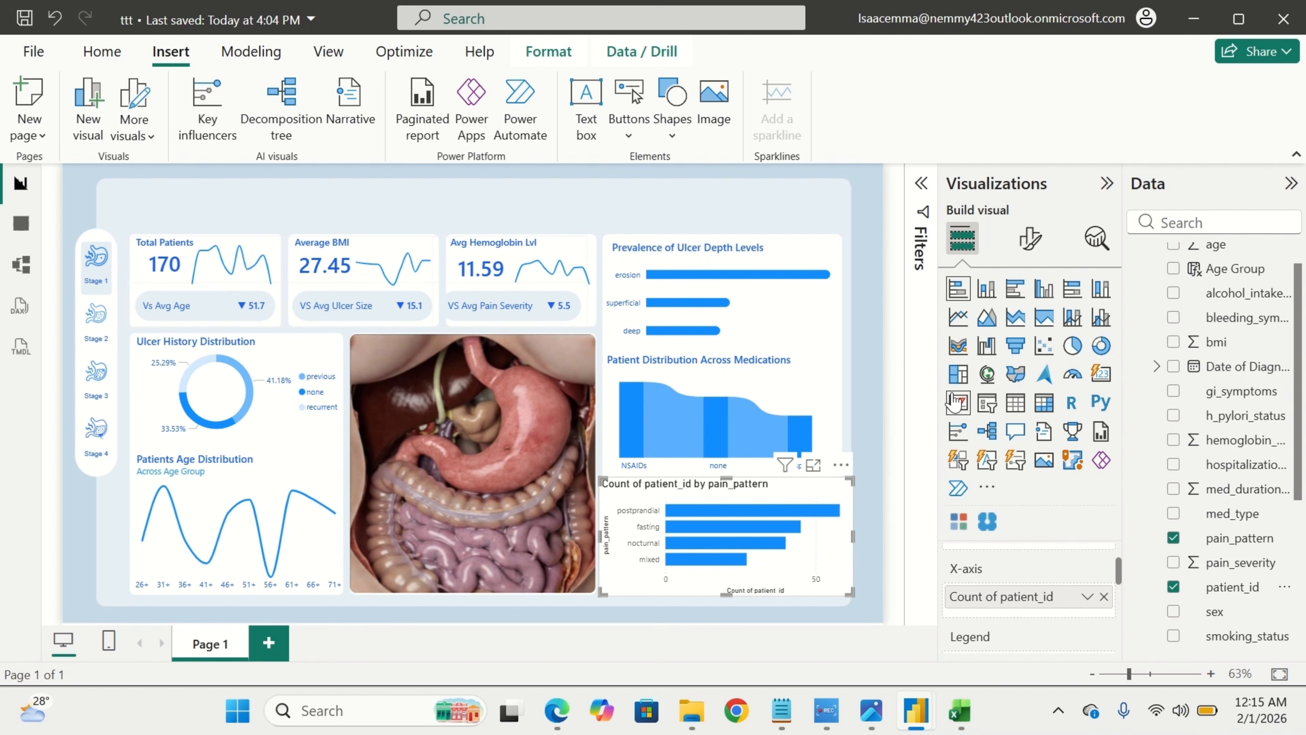
# Turn off the X-axis title and values on the pain pattern bar chart.
pyautogui.click(1034, 237)
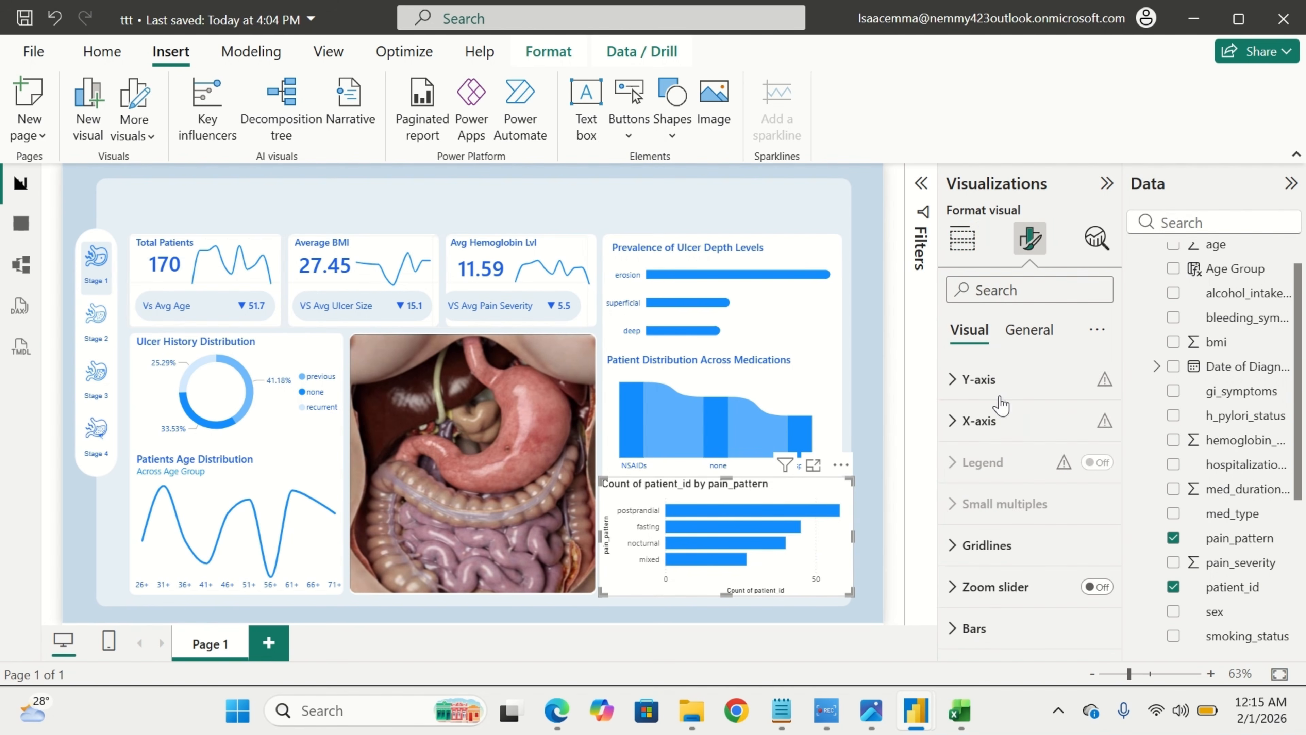
pyautogui.click(993, 421)
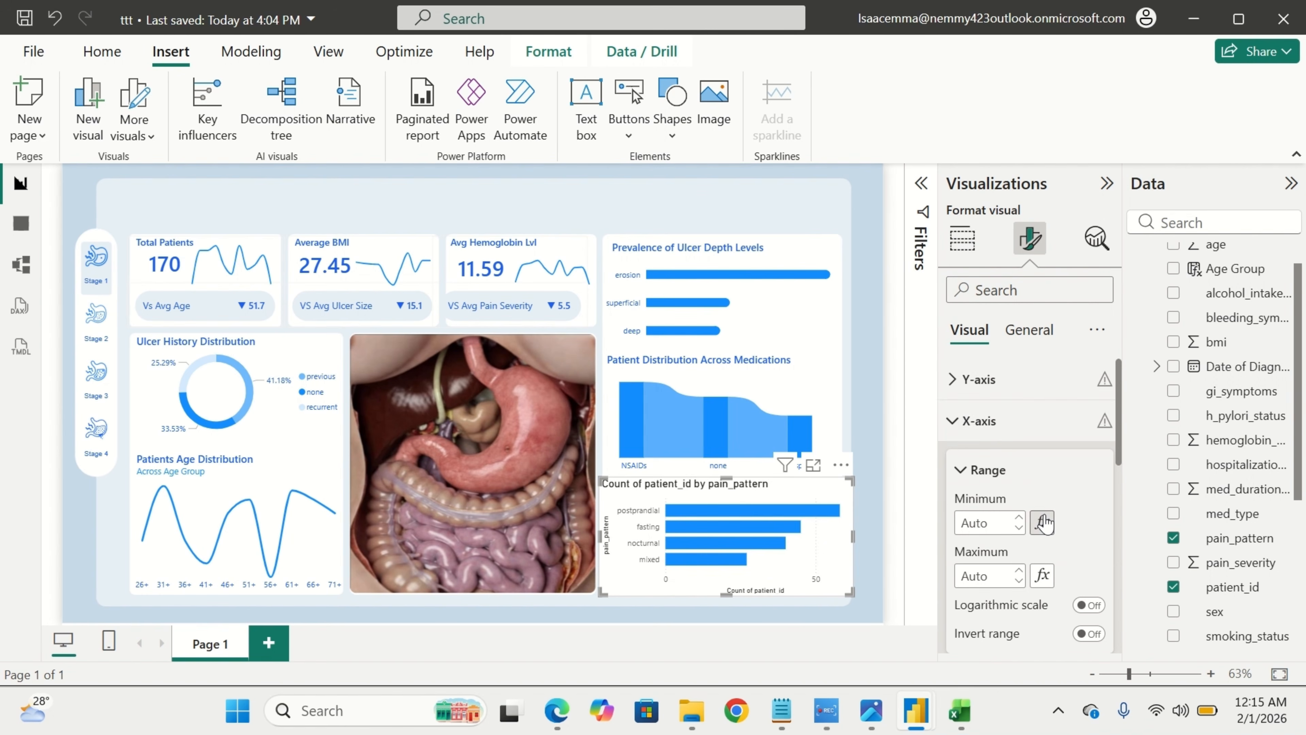
pyautogui.scroll(-3, 995, 453)
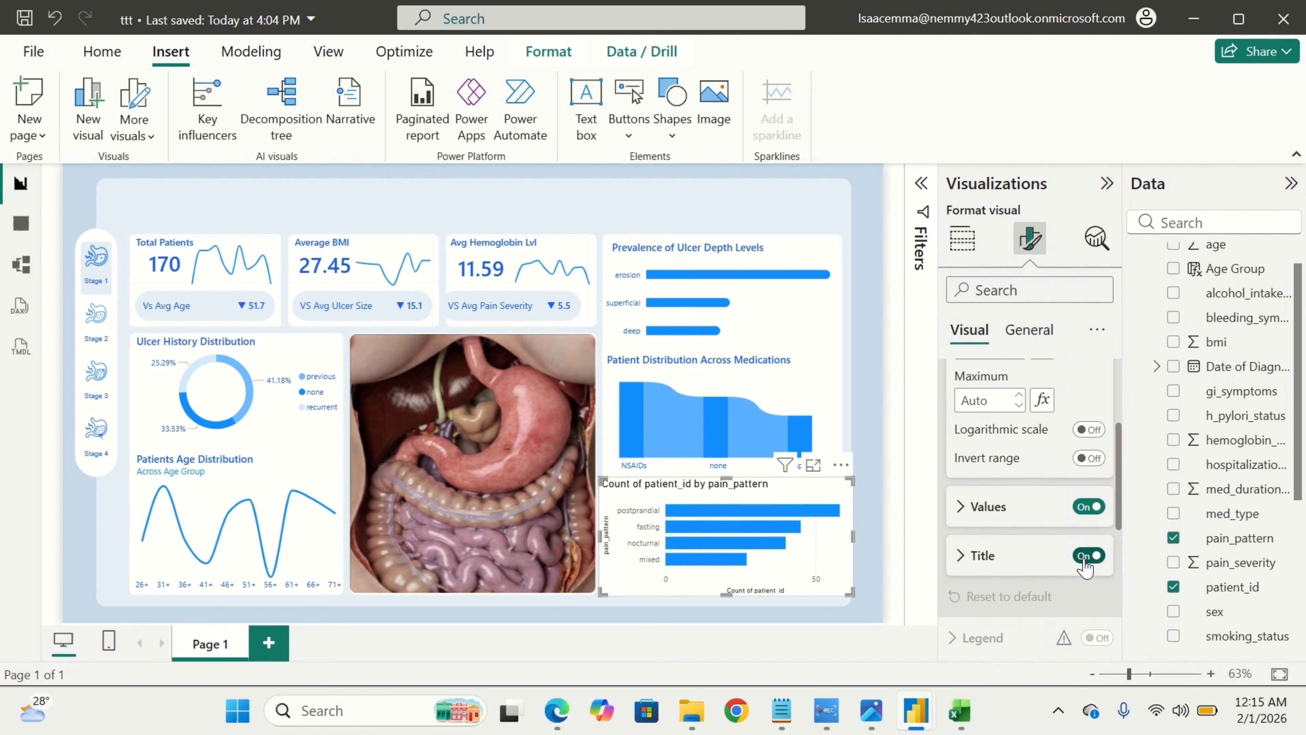
pyautogui.click(1086, 555)
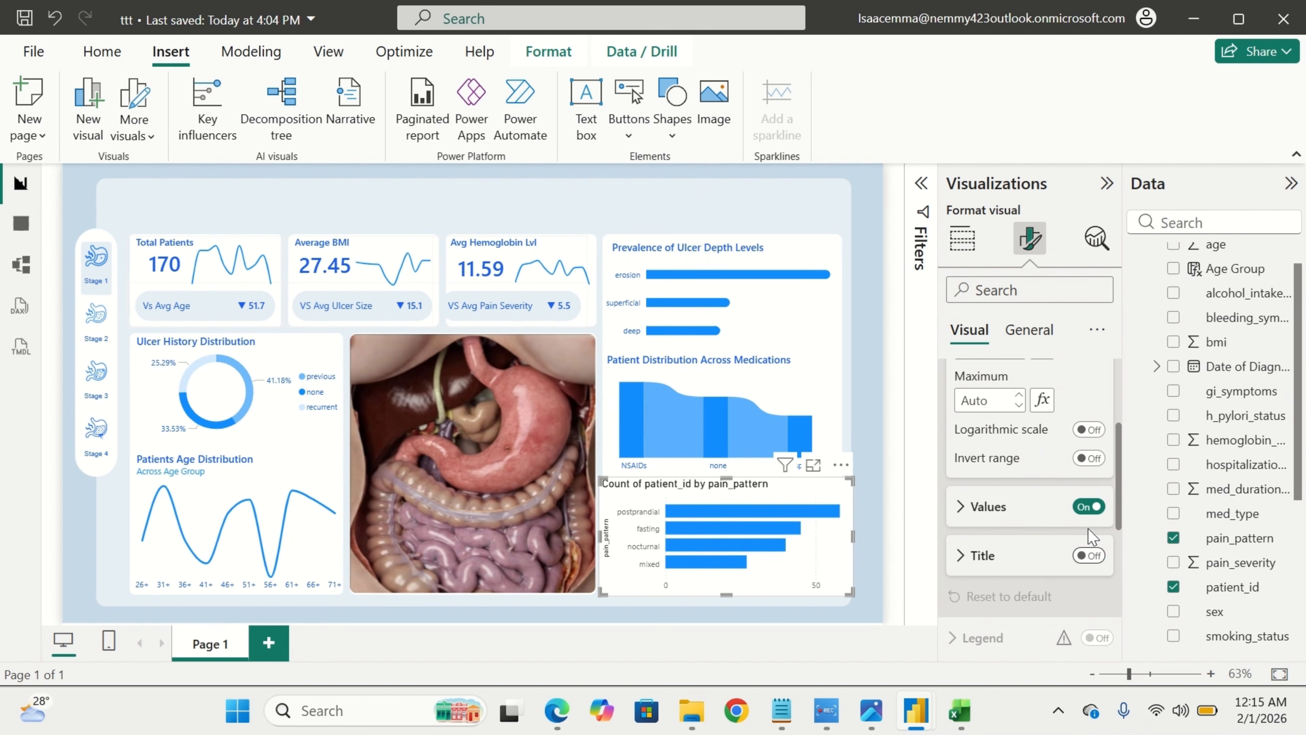
pyautogui.click(1089, 509)
pyautogui.scroll(3, 1086, 514)
pyautogui.click(989, 387)
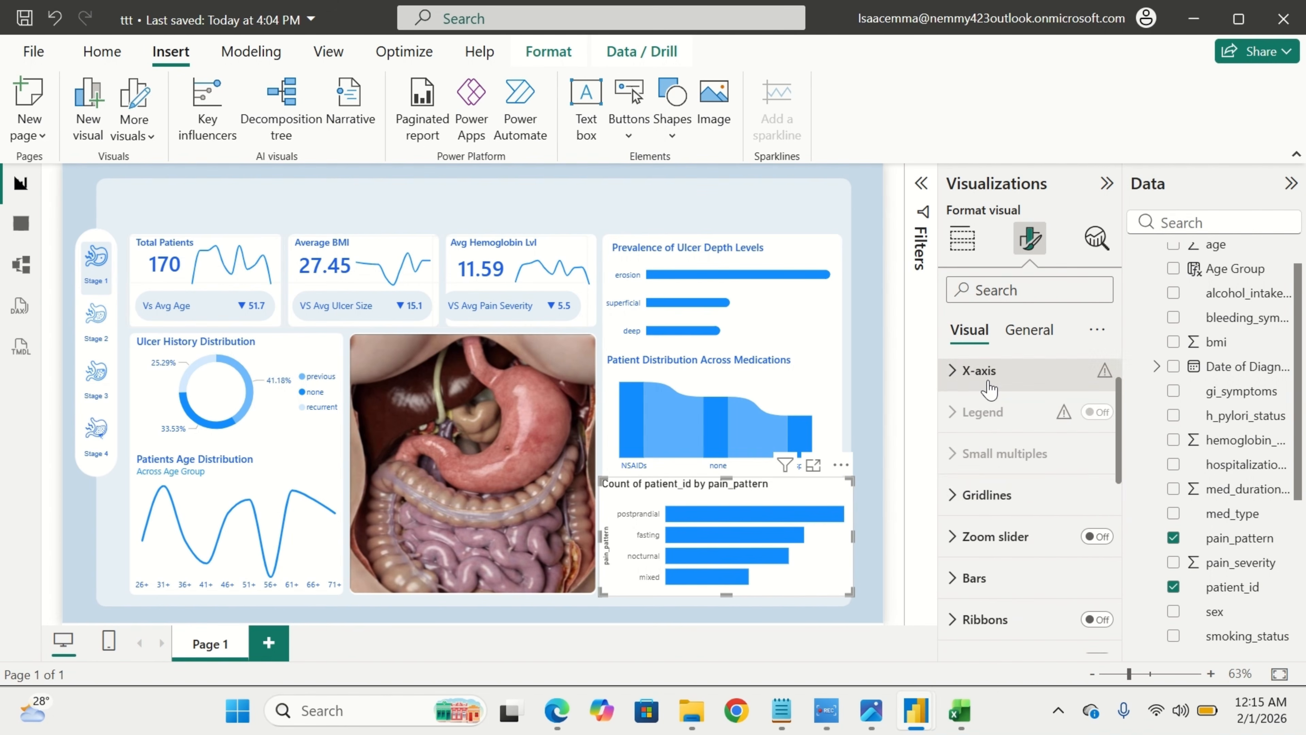
# Turn off the Y-axis title on the pain pattern bar chart.
pyautogui.scroll(-2, 985, 452)
pyautogui.scroll(2, 984, 479)
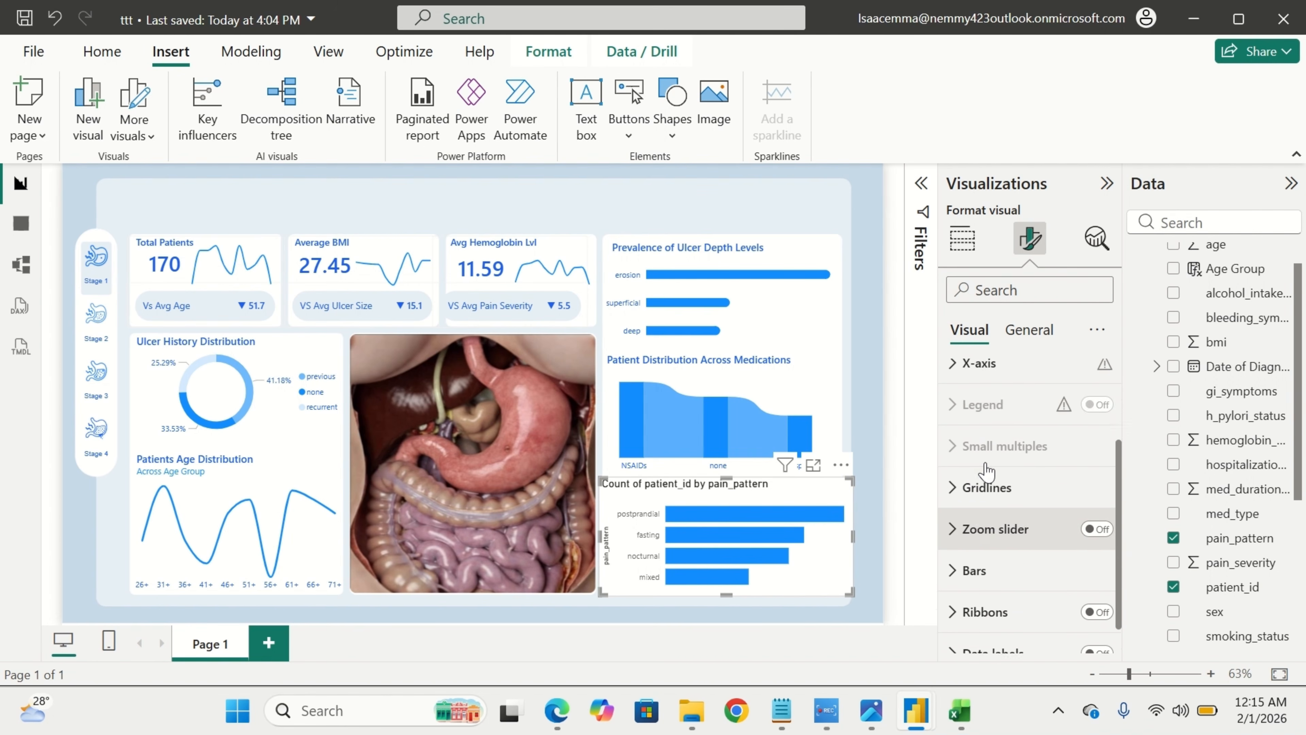
pyautogui.scroll(1, 984, 471)
pyautogui.click(1008, 380)
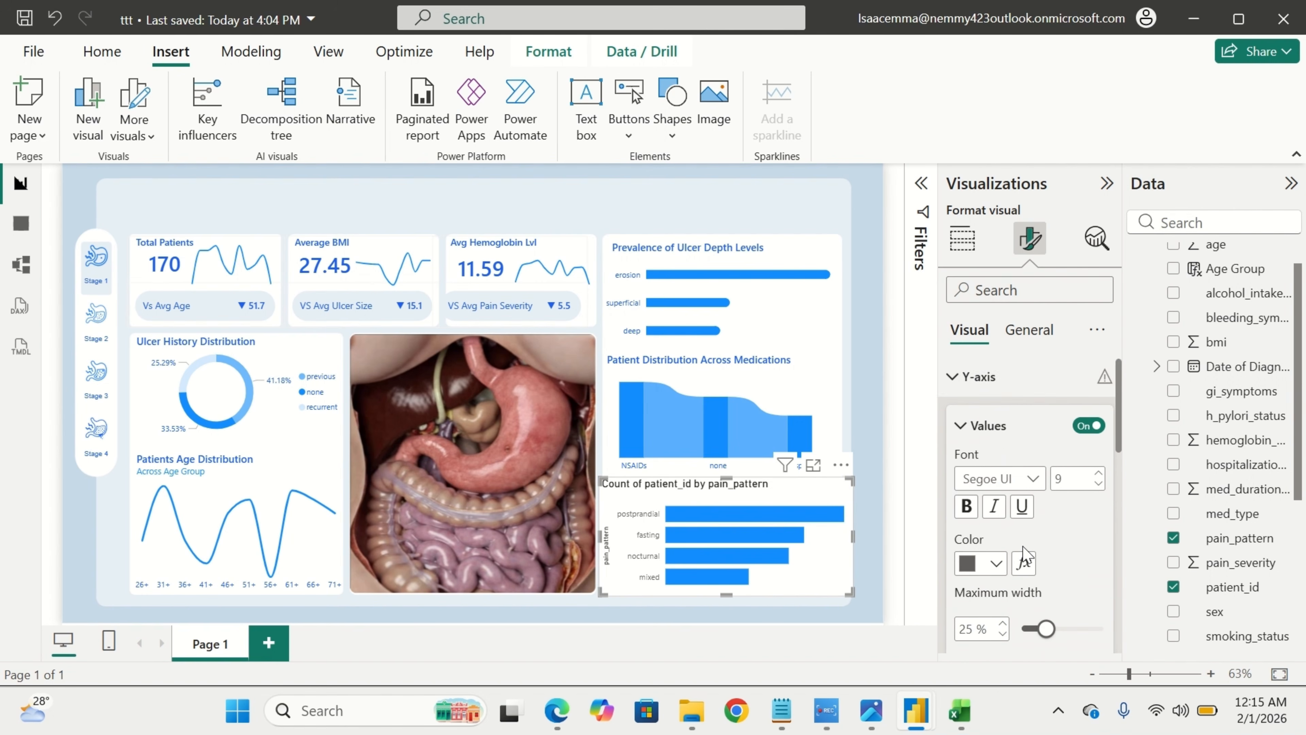
pyautogui.scroll(-4, 1023, 555)
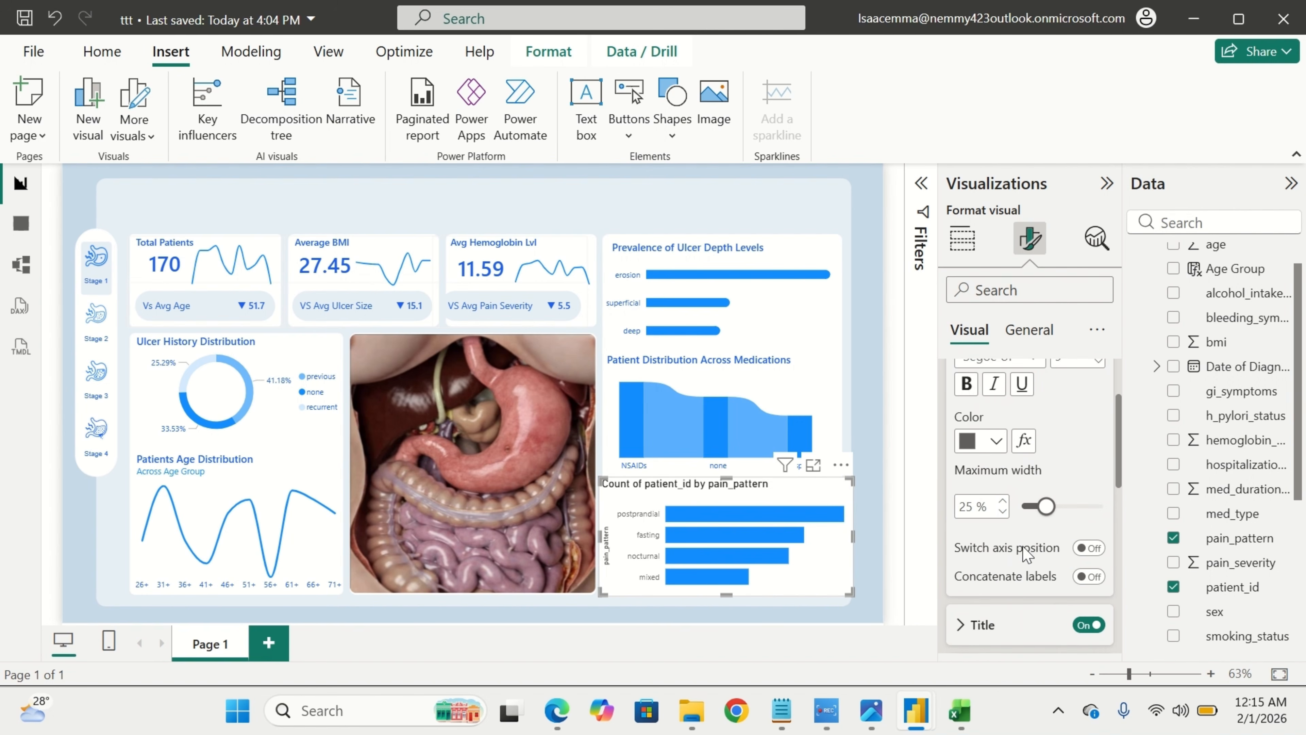
pyautogui.click(1087, 545)
# Color the pain pattern chart's Y-axis labels with the recent blue #1b60f0.
pyautogui.scroll(2, 1029, 515)
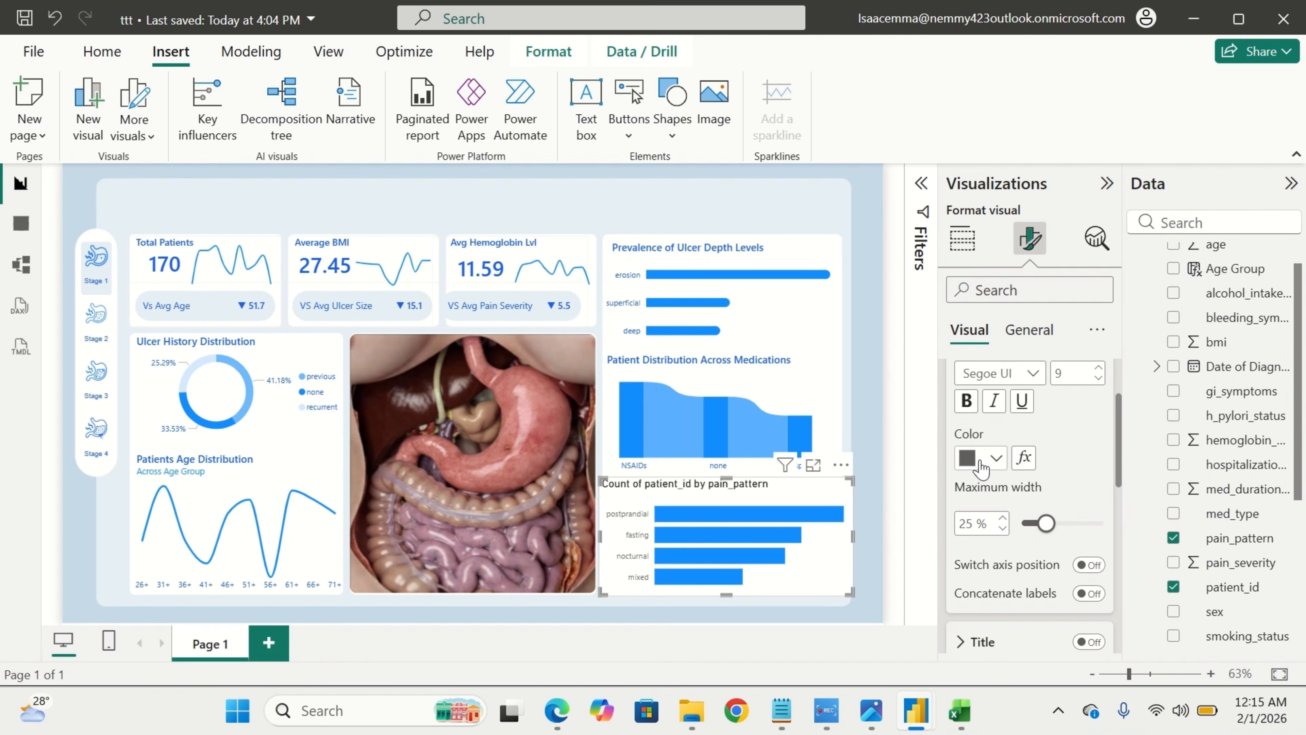
pyautogui.click(980, 465)
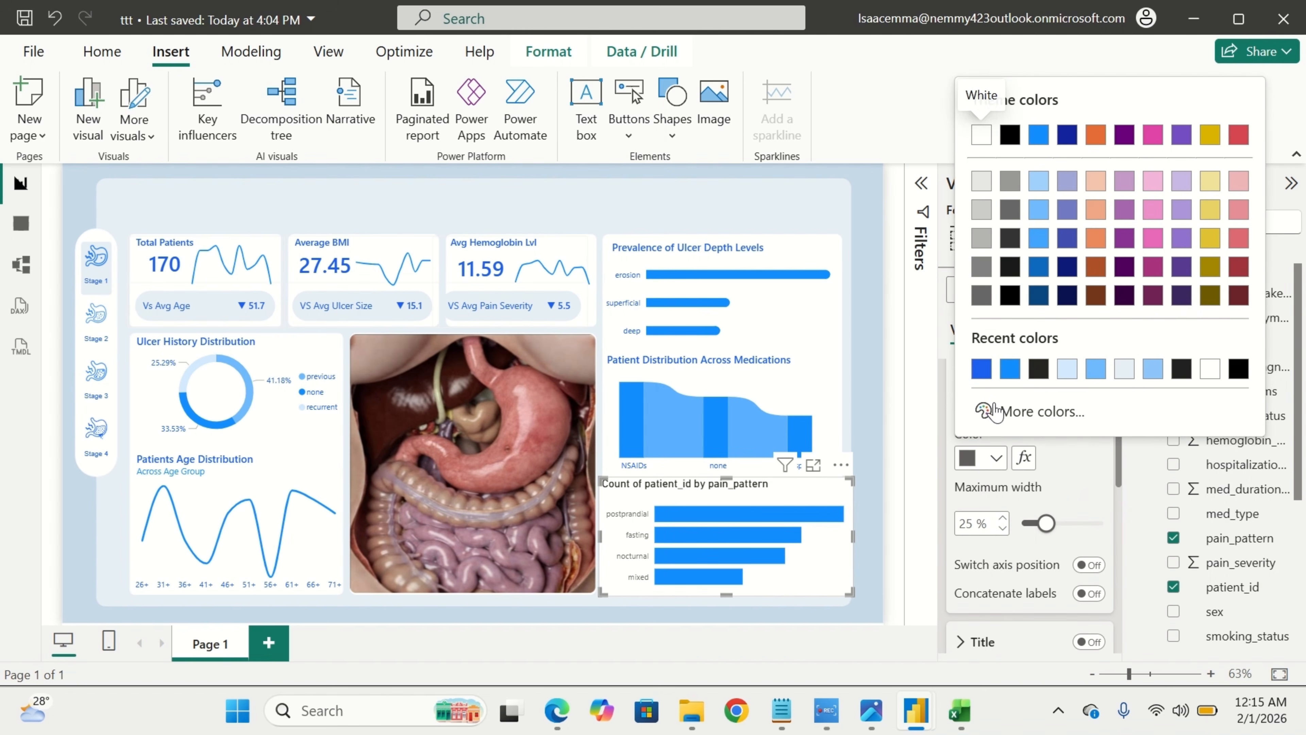
pyautogui.click(981, 369)
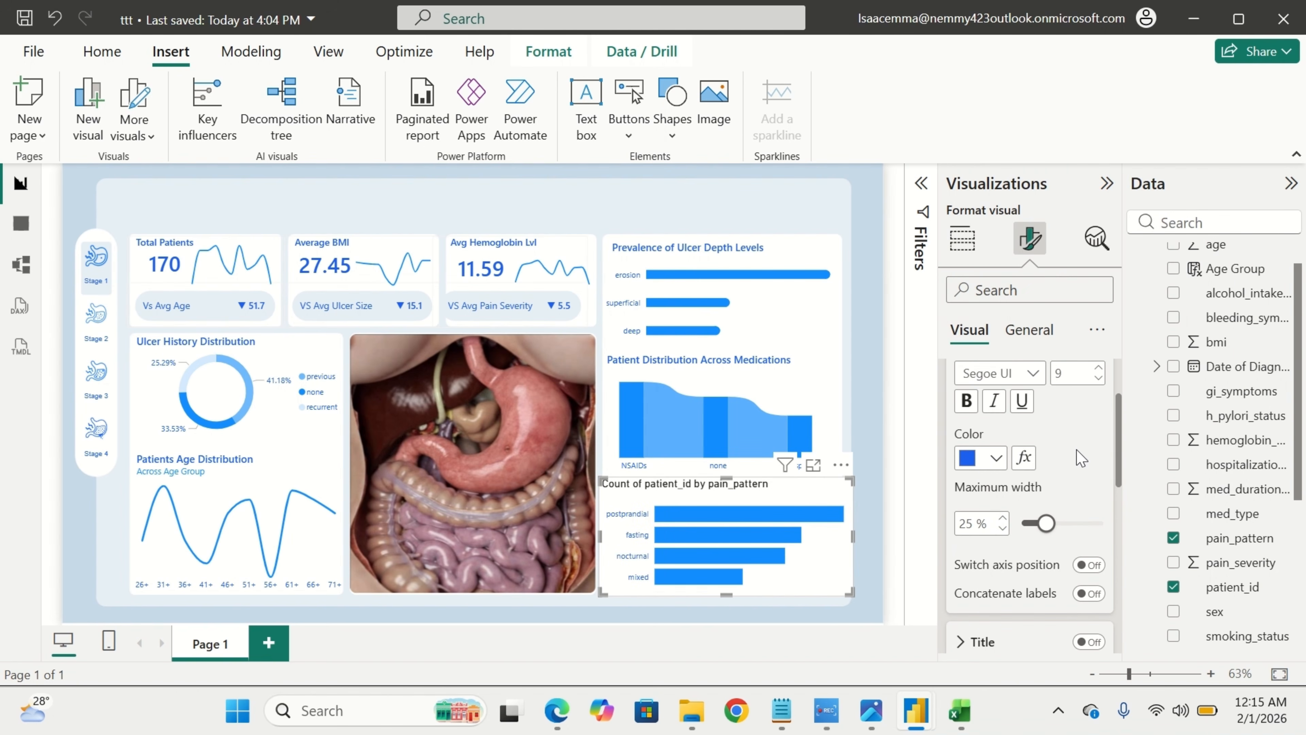
pyautogui.scroll(-3, 1057, 483)
pyautogui.scroll(2, 1057, 483)
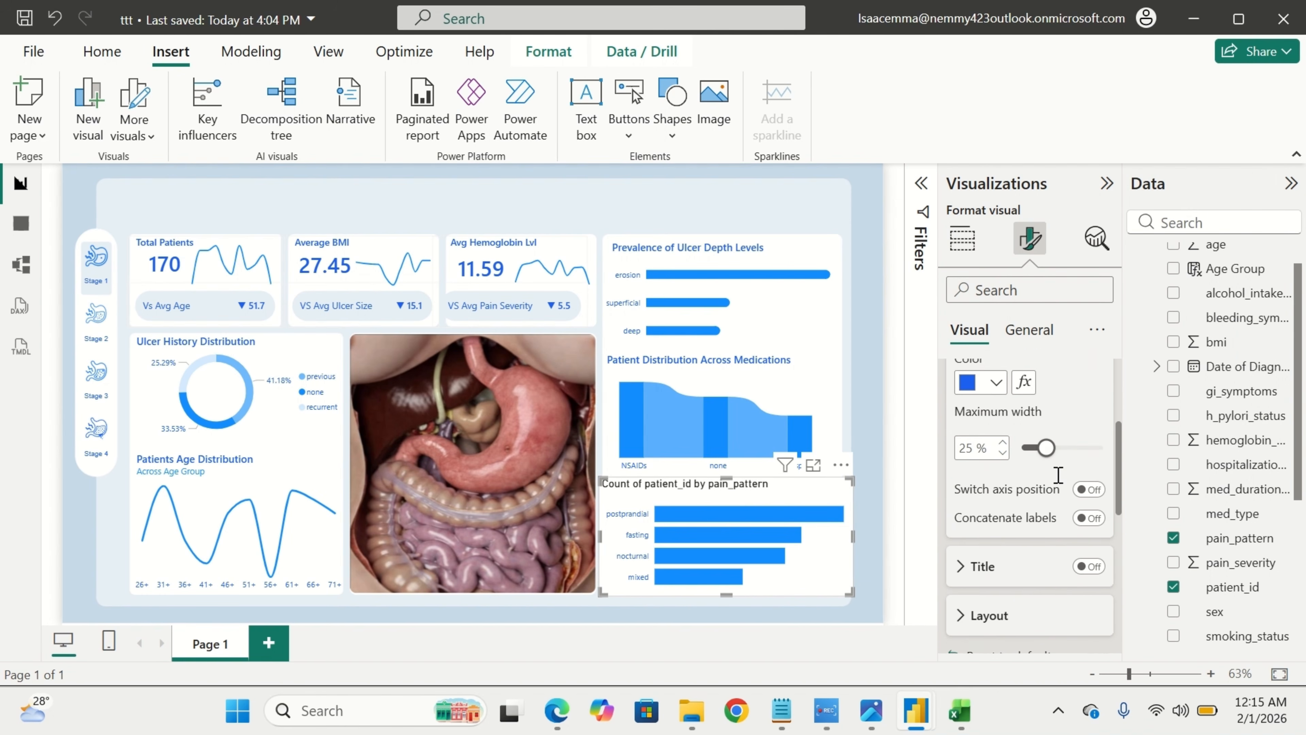
pyautogui.scroll(-5, 1057, 482)
pyautogui.scroll(8, 1055, 481)
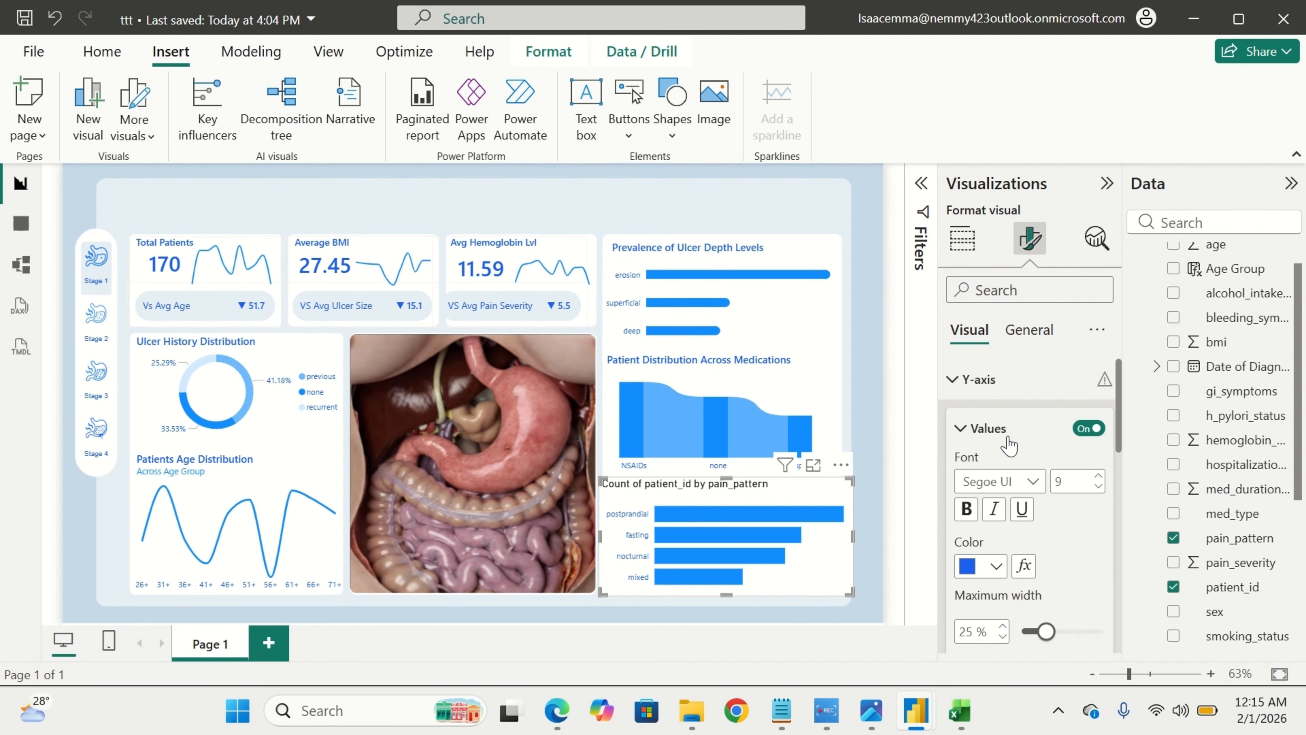
pyautogui.click(970, 390)
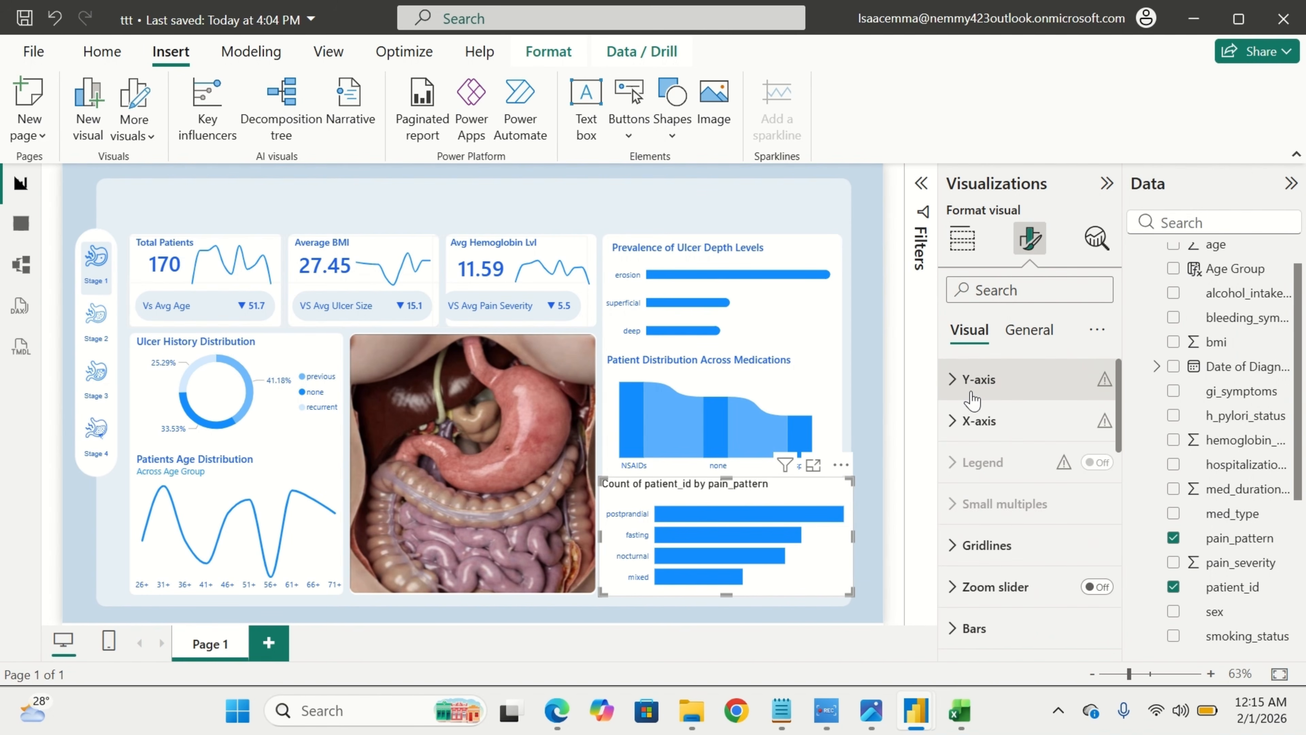
# Turn off the pain pattern chart's "Count of patient_id by pain_pattern" title.
pyautogui.click(1023, 331)
pyautogui.click(1040, 475)
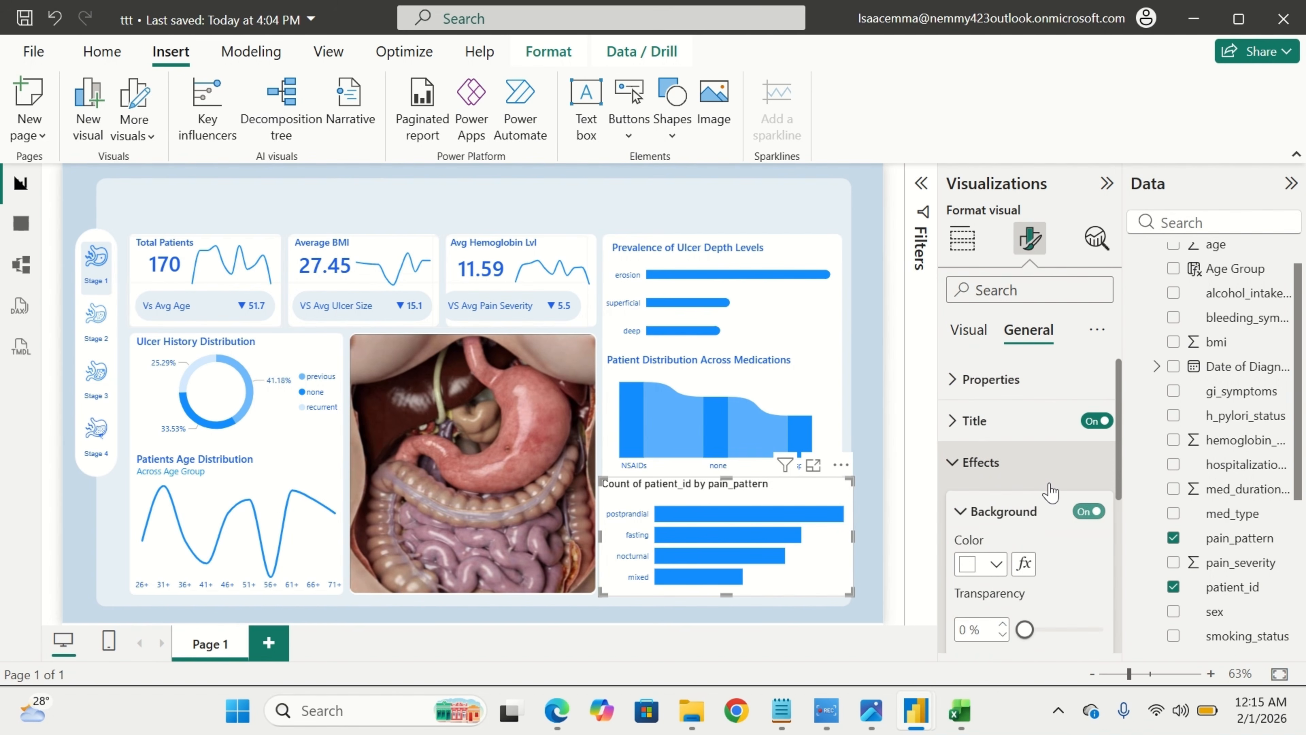
pyautogui.click(1000, 463)
pyautogui.click(1008, 442)
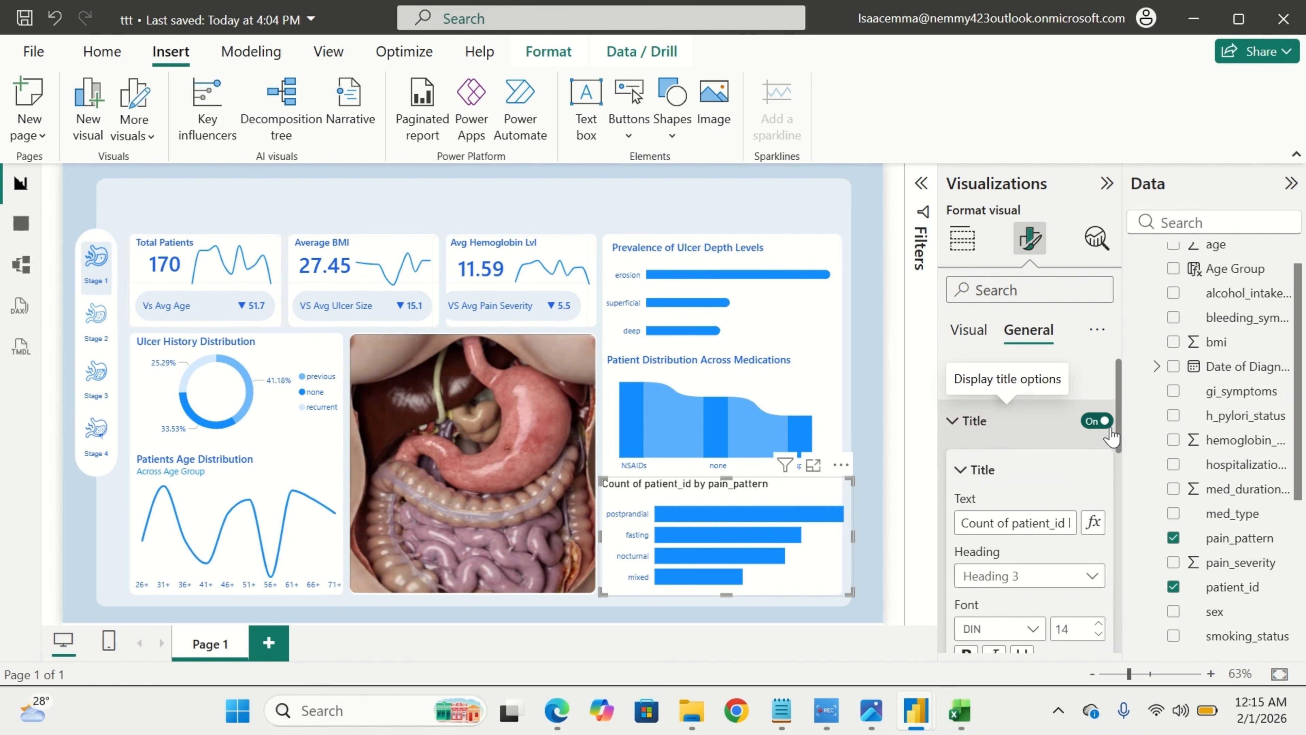
pyautogui.click(1098, 421)
# Make the pain pattern chart's bars fully transparent by setting their color transparency to 100%.
pyautogui.click(968, 330)
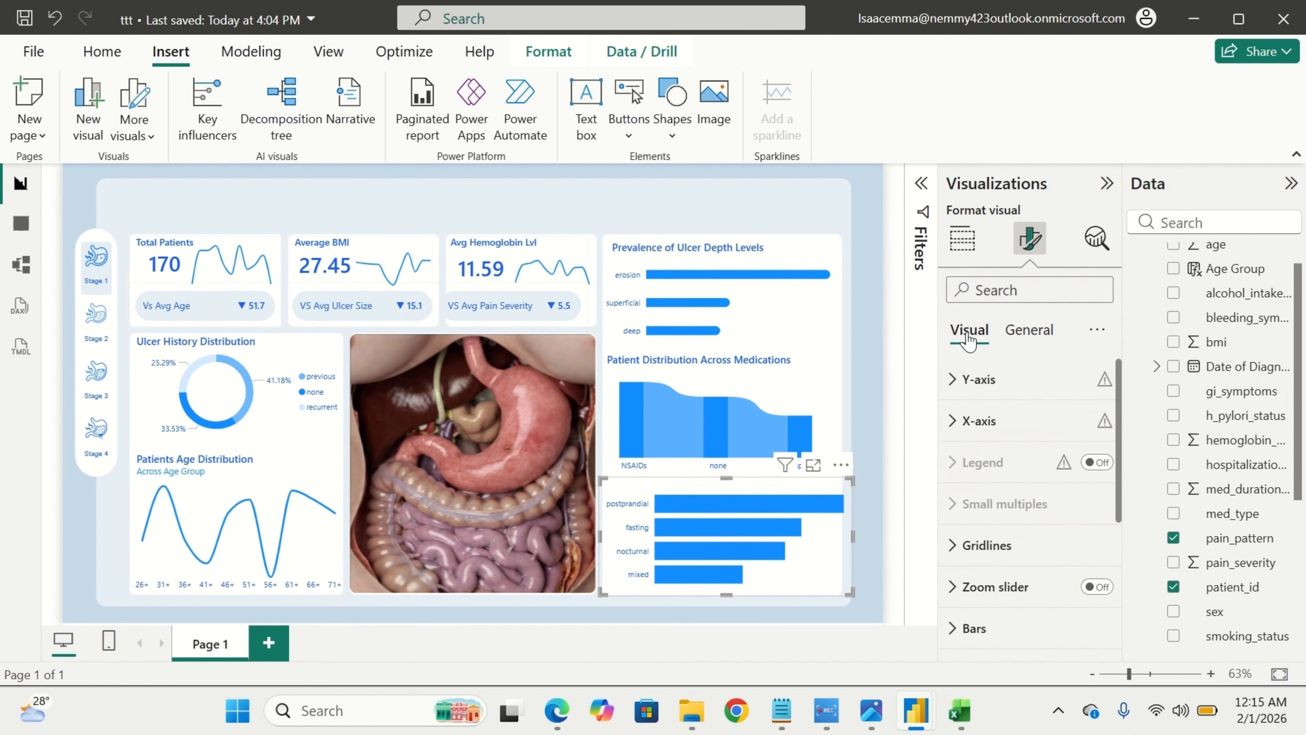
pyautogui.scroll(-3, 1029, 571)
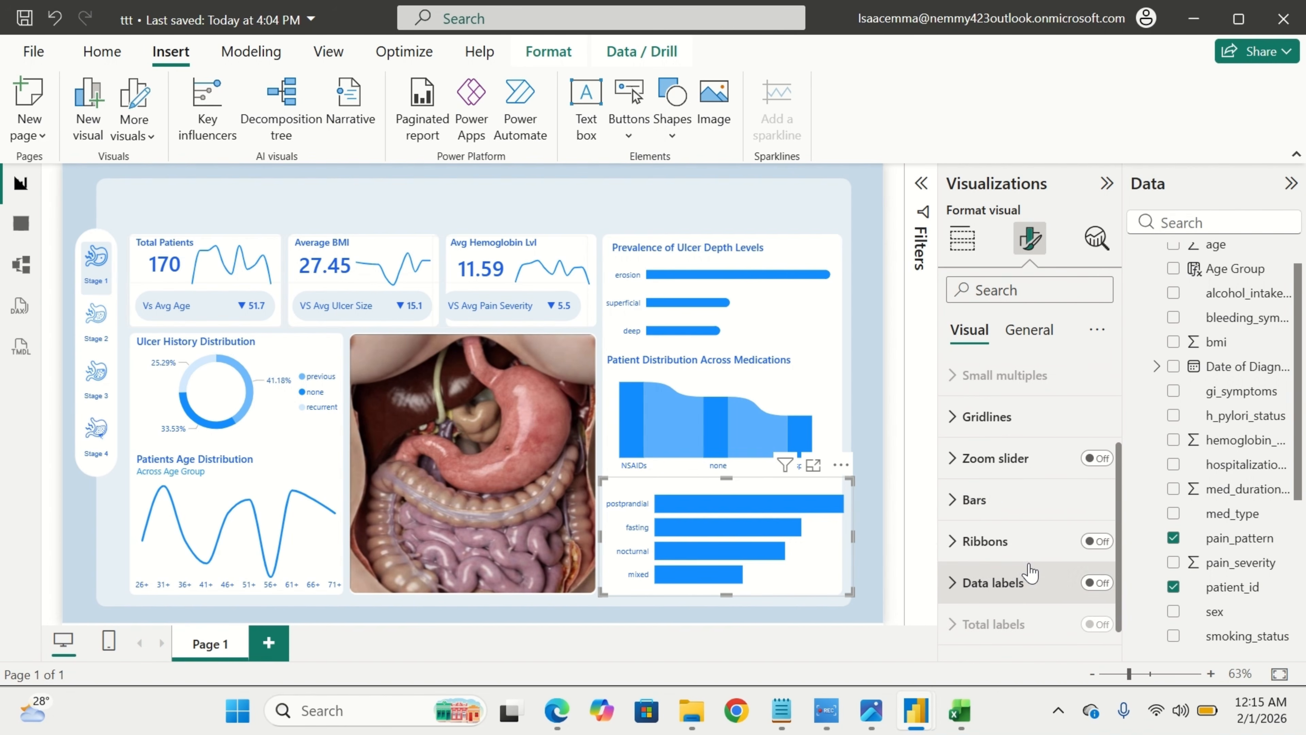
pyautogui.click(1021, 512)
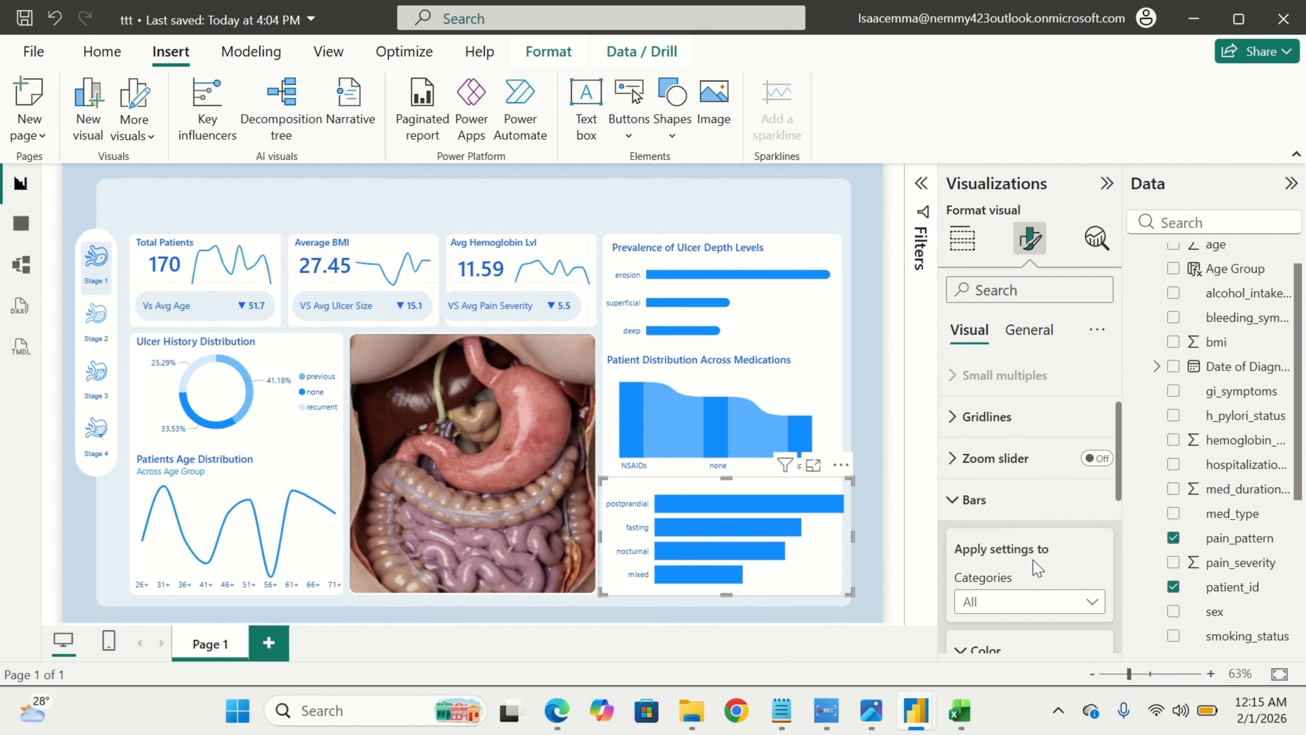
pyautogui.scroll(-3, 1033, 563)
pyautogui.scroll(-3, 1054, 622)
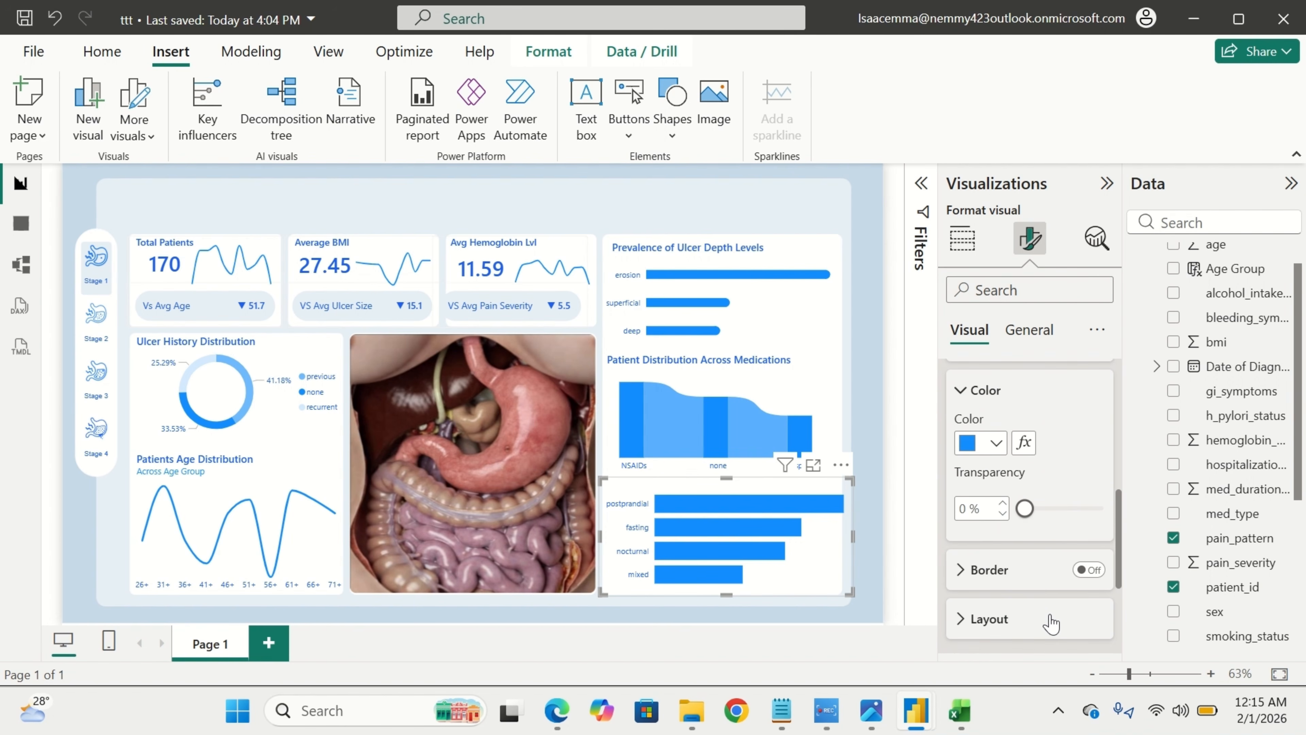
pyautogui.moveTo(1025, 508); pyautogui.dragTo(1154, 512)
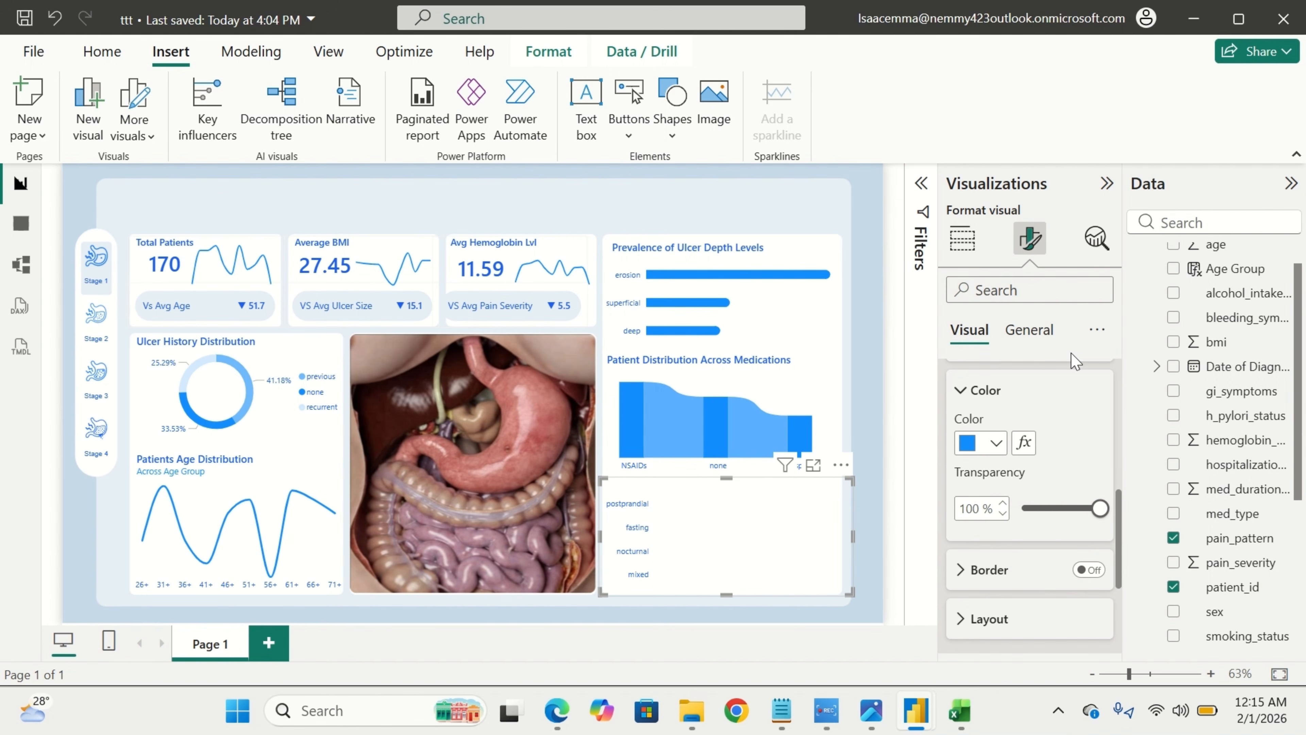
# Enable error bars on the pain pattern chart, with the count of pain_pattern as upper bound and symmetrical bounds on.
pyautogui.click(1097, 239)
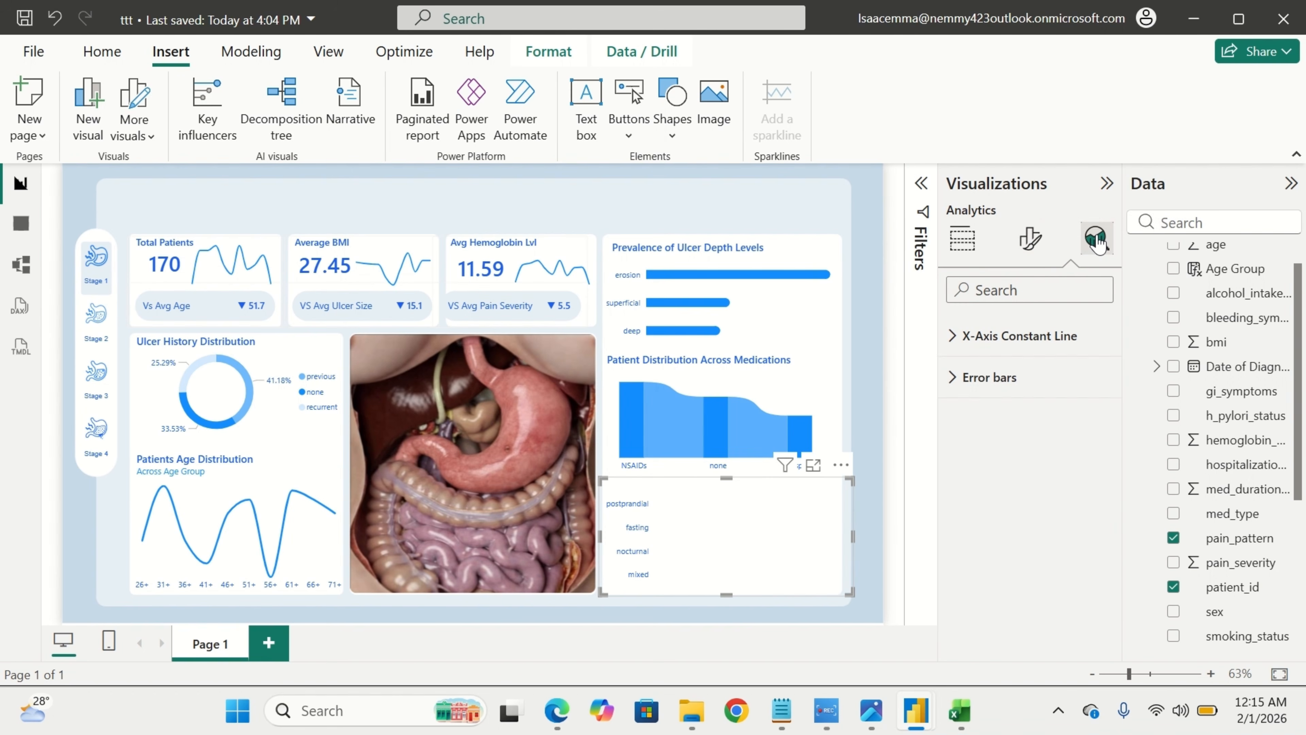
pyautogui.click(971, 395)
pyautogui.scroll(-3, 1021, 560)
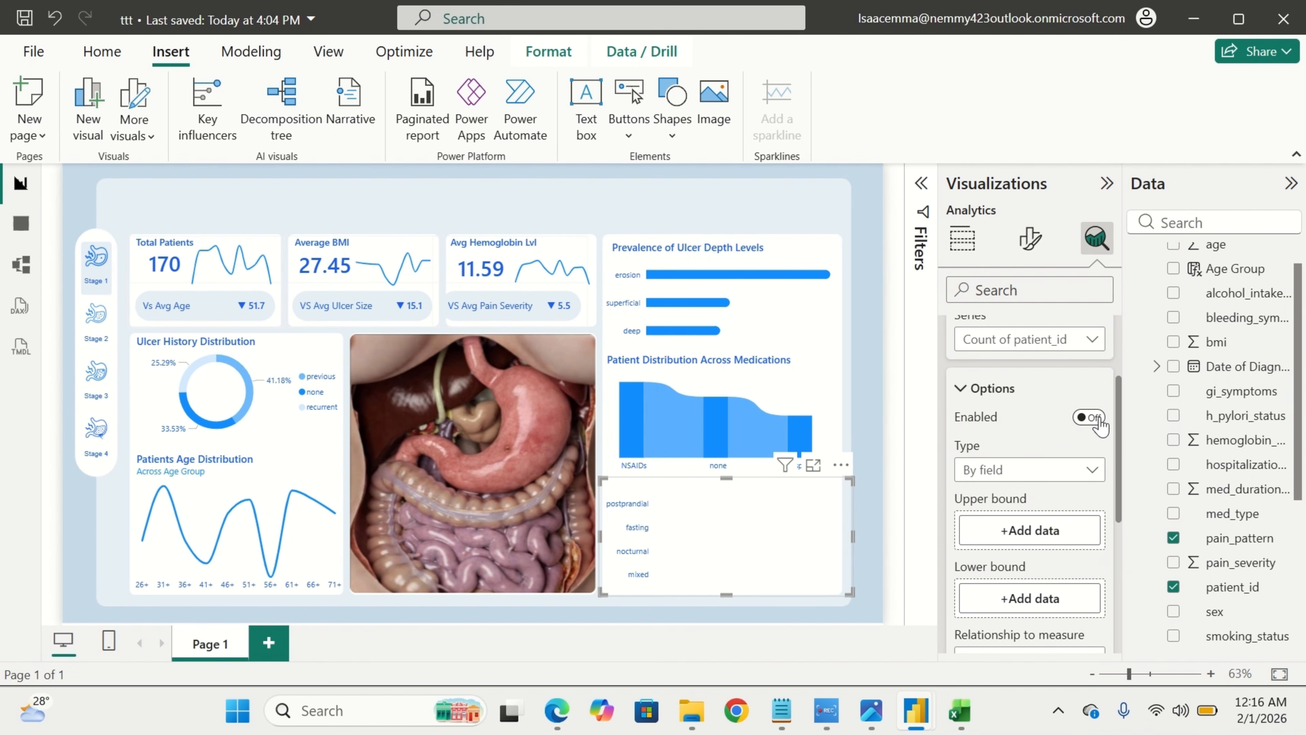
pyautogui.click(1089, 419)
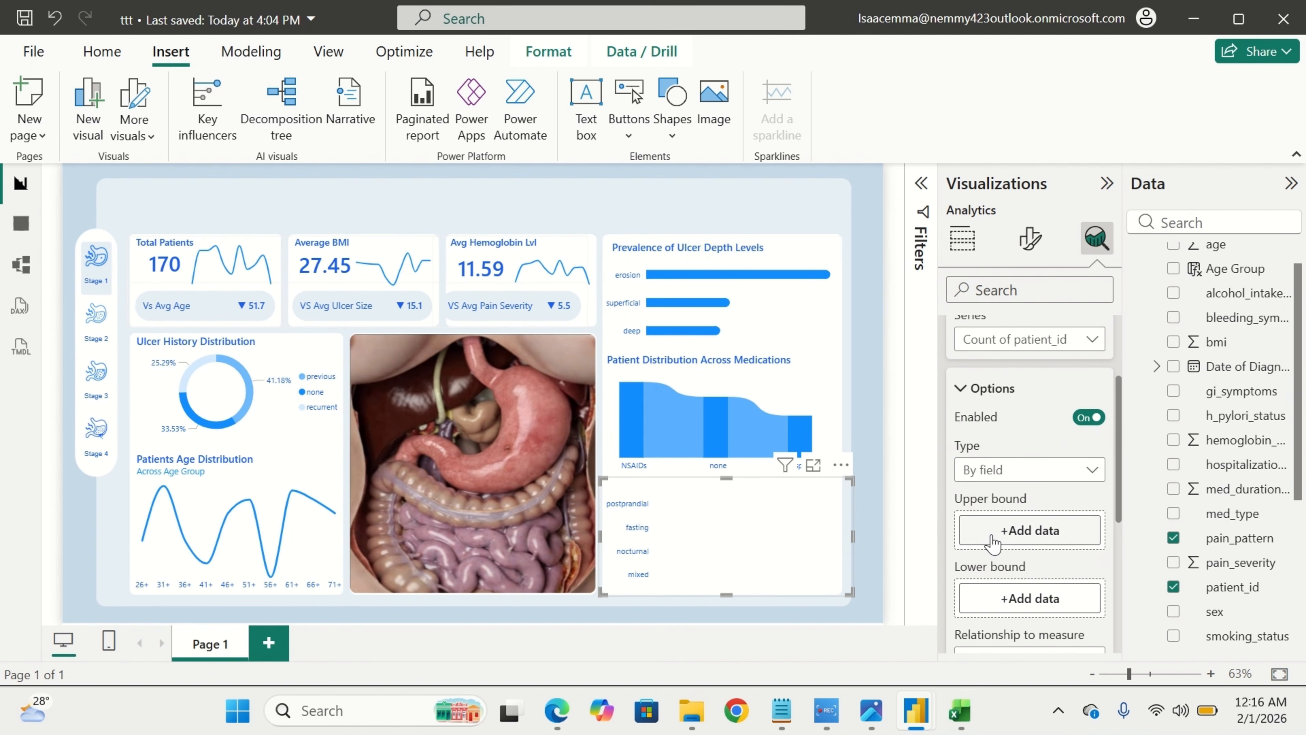
pyautogui.moveTo(1231, 537); pyautogui.dragTo(1034, 547)
pyautogui.scroll(-2, 1034, 548)
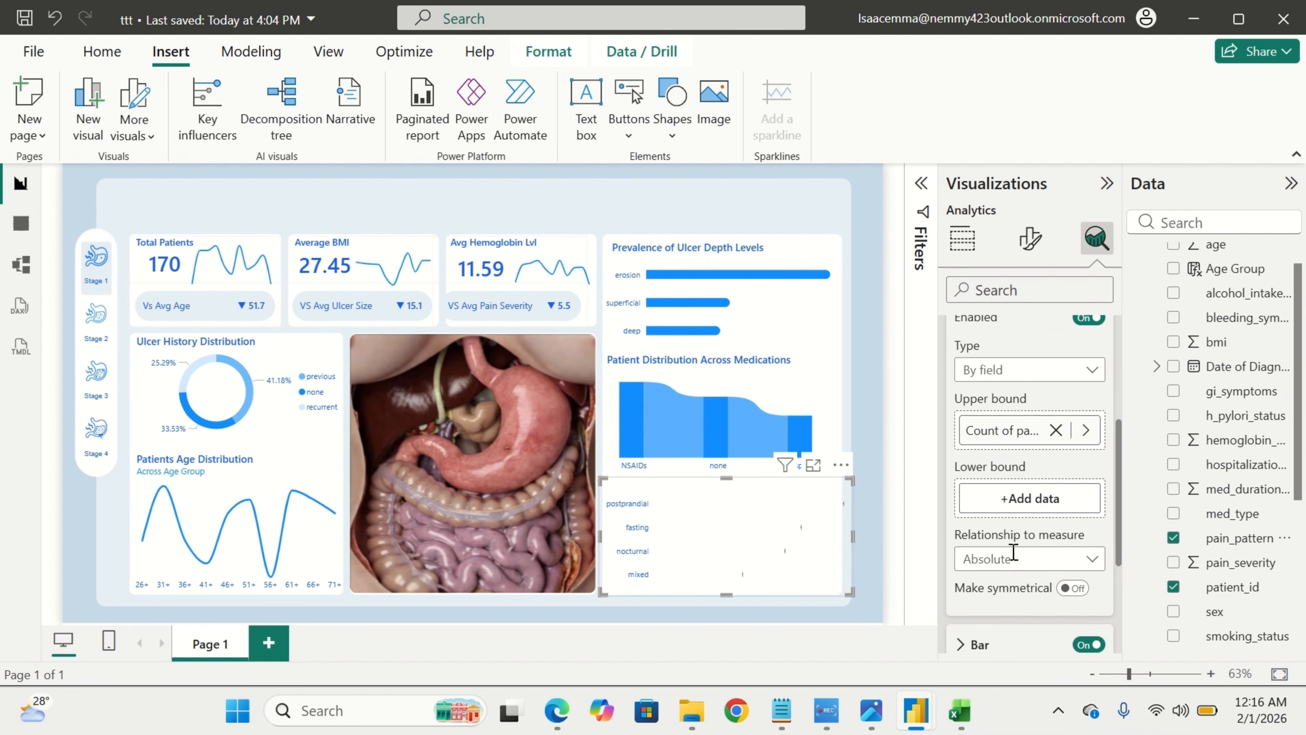
pyautogui.scroll(-1, 1013, 553)
pyautogui.click(1074, 530)
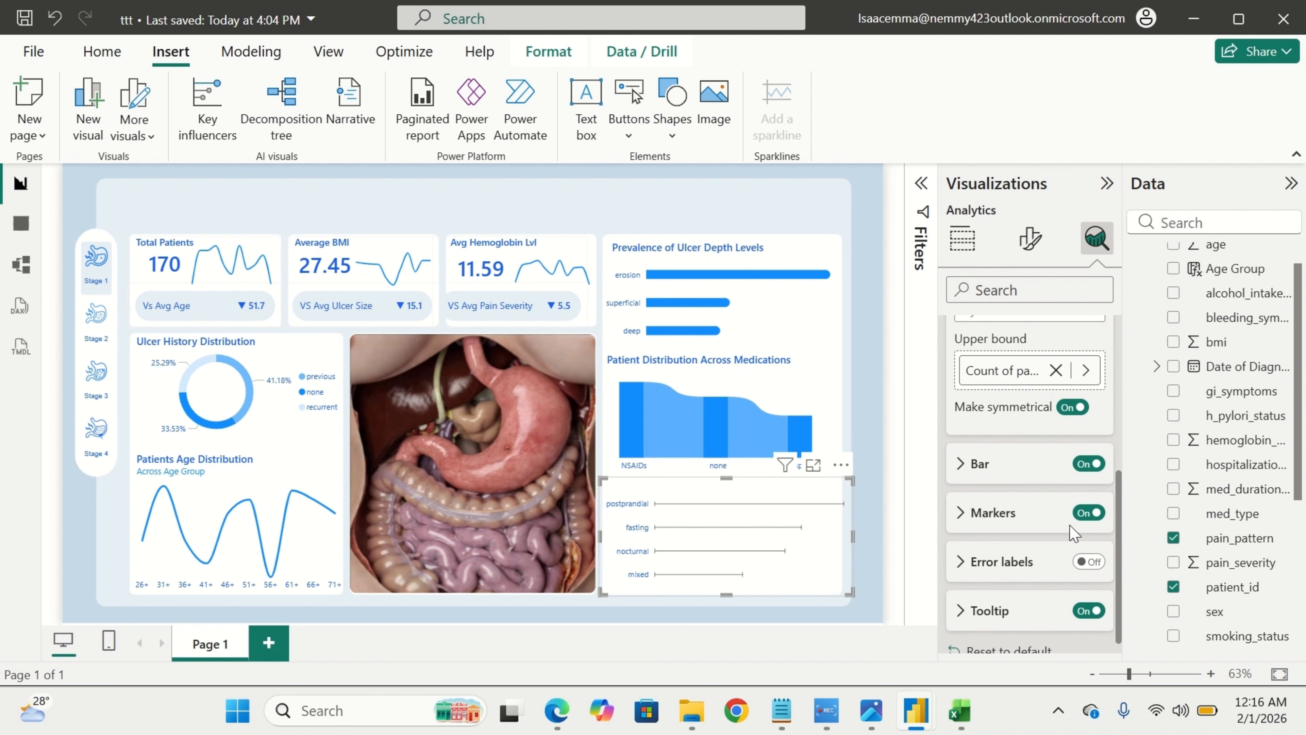
# Give the pain pattern chart's error bars the same bright blue as the other charts and a width of 10.
pyautogui.click(979, 464)
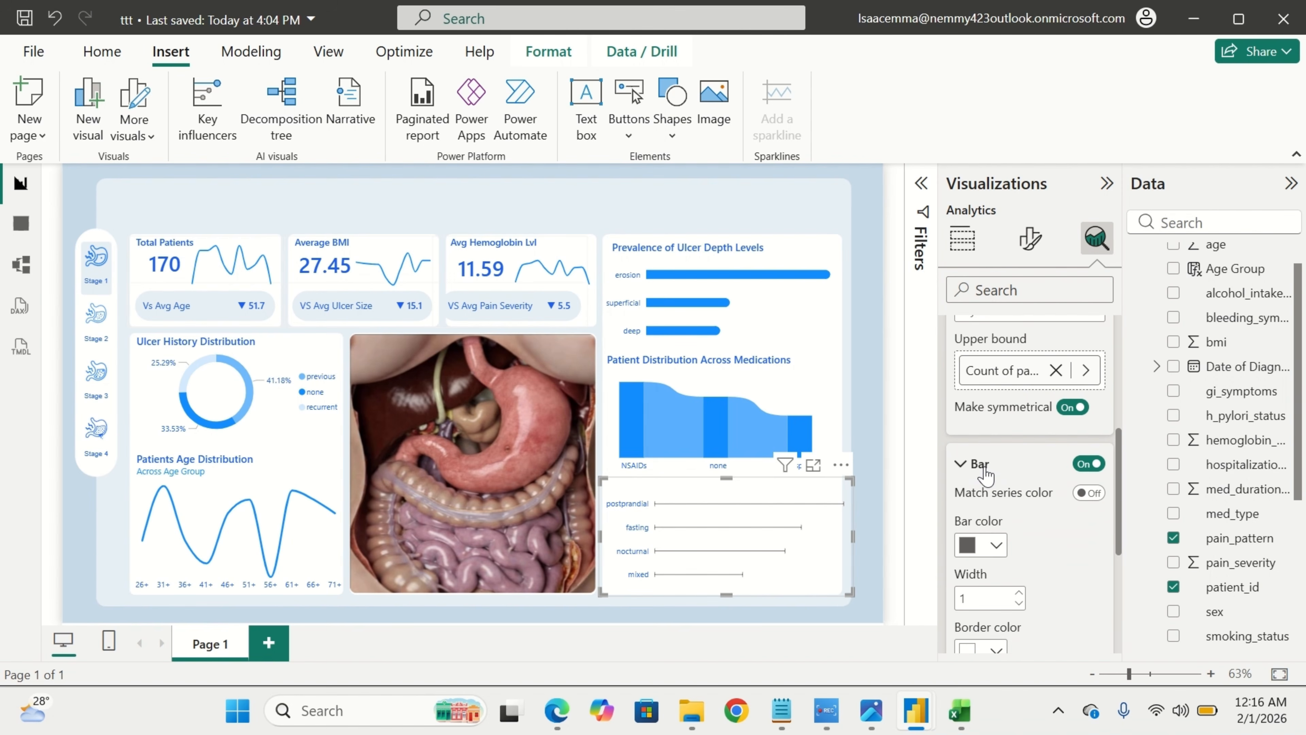
pyautogui.click(992, 546)
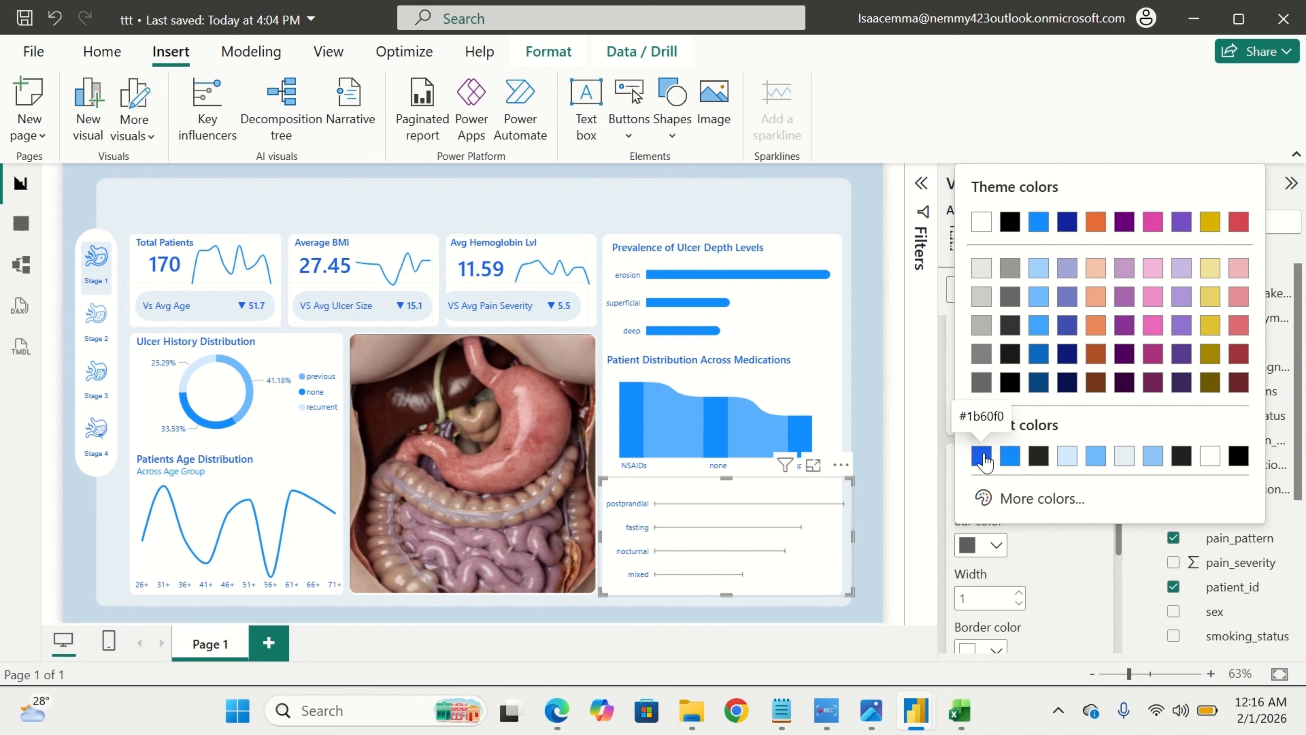
pyautogui.click(1010, 456)
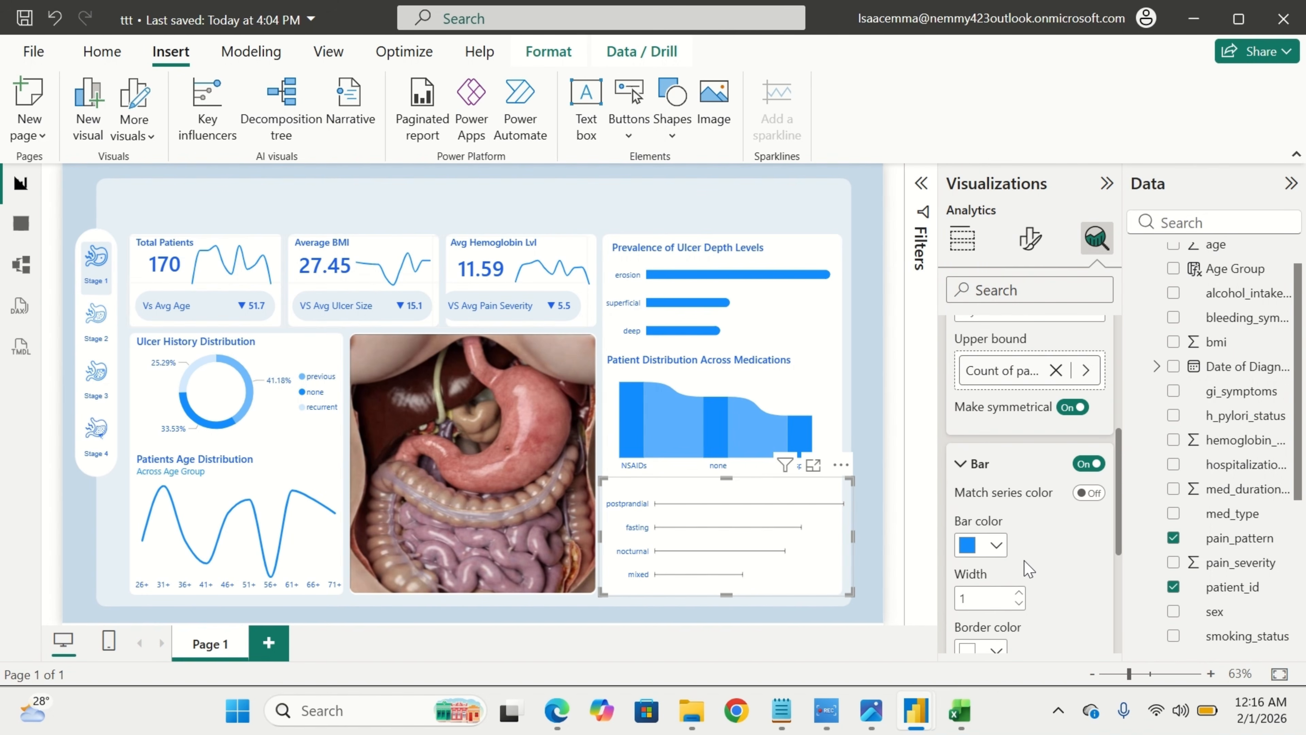
pyautogui.scroll(-3, 997, 494)
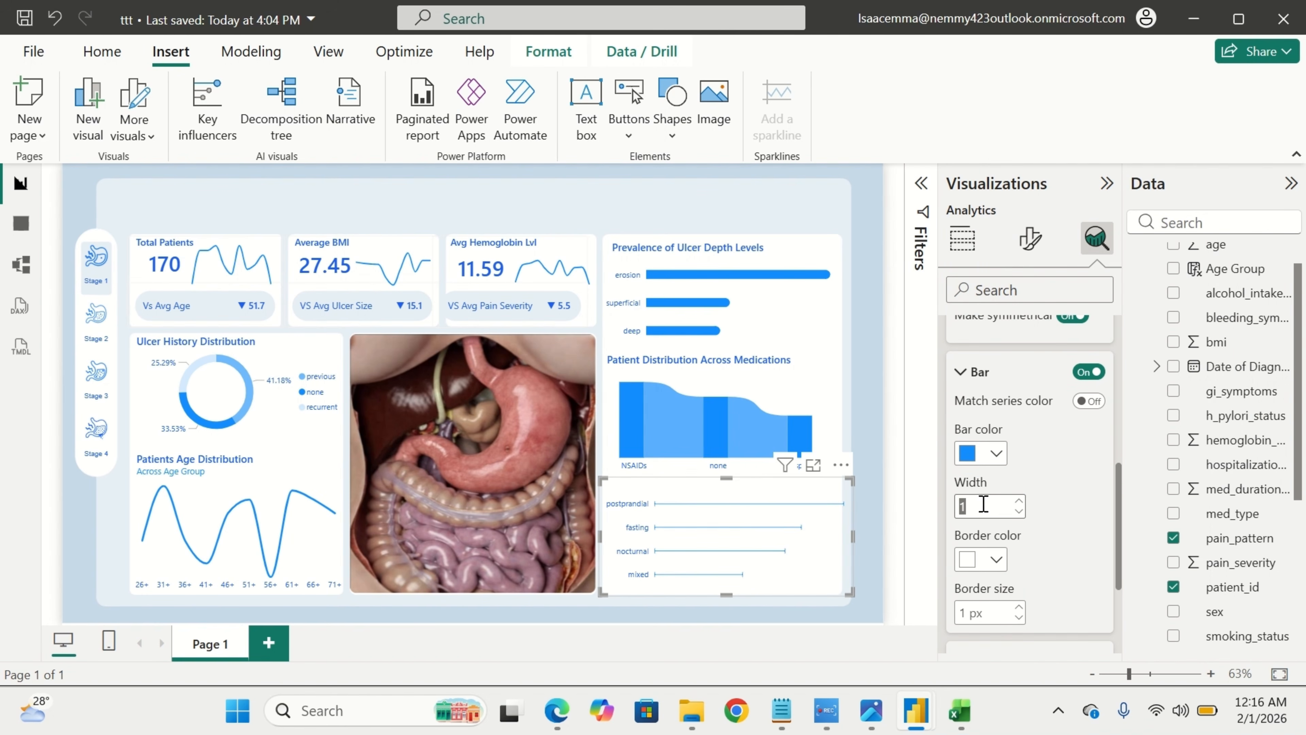
pyautogui.press('Return')
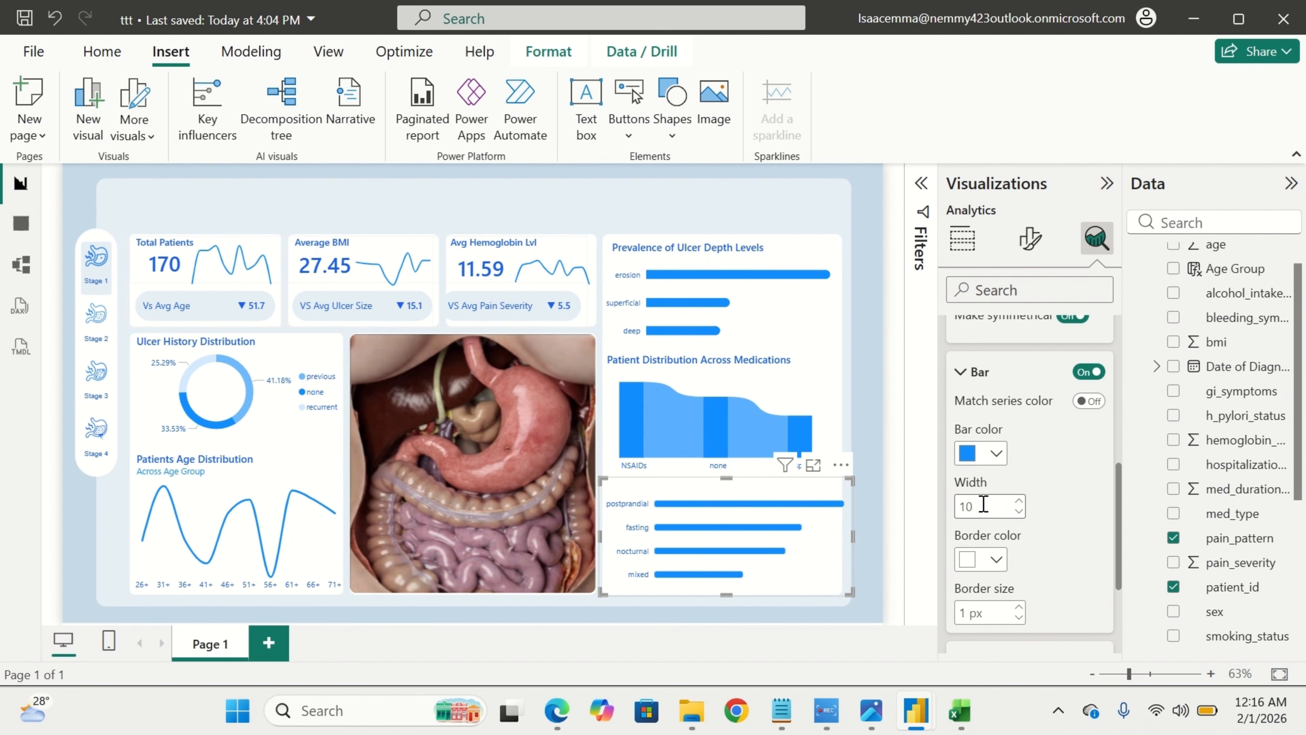
# Set the error bars' border color to the same bright blue and the border size to 2 px.
pyautogui.click(996, 559)
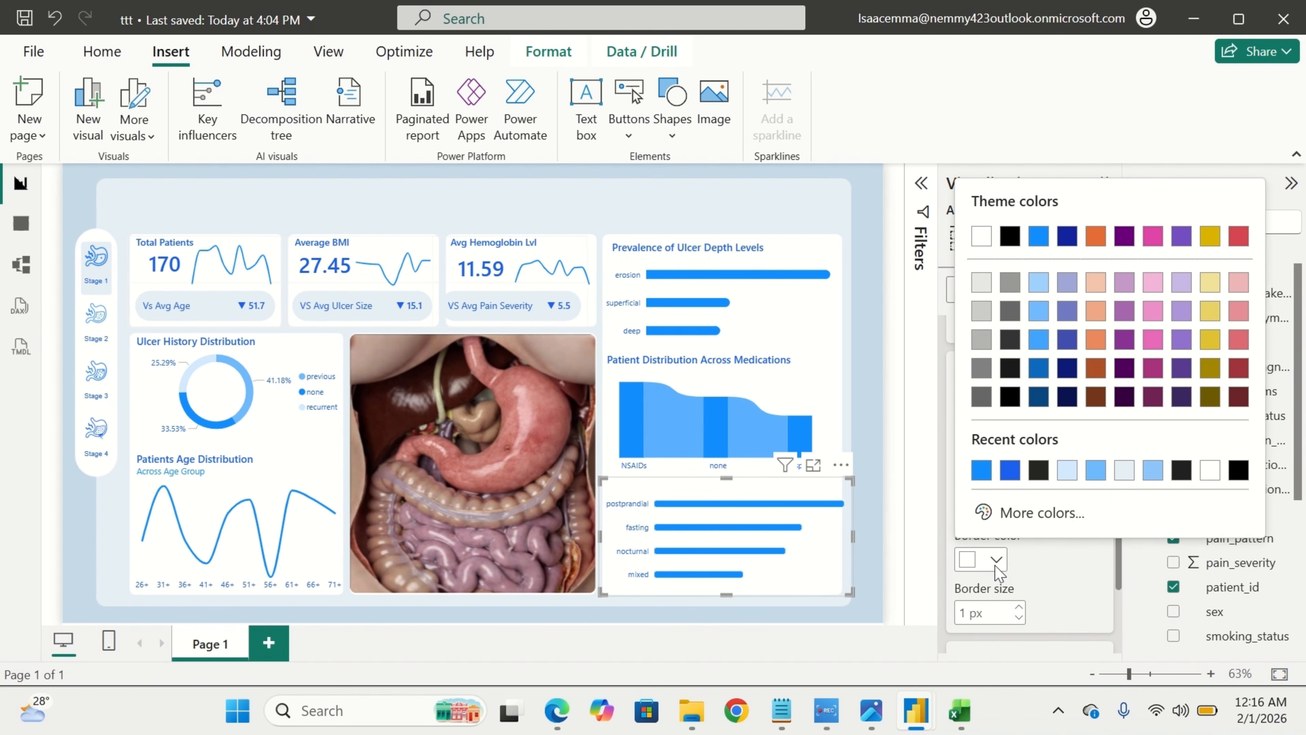
pyautogui.click(981, 470)
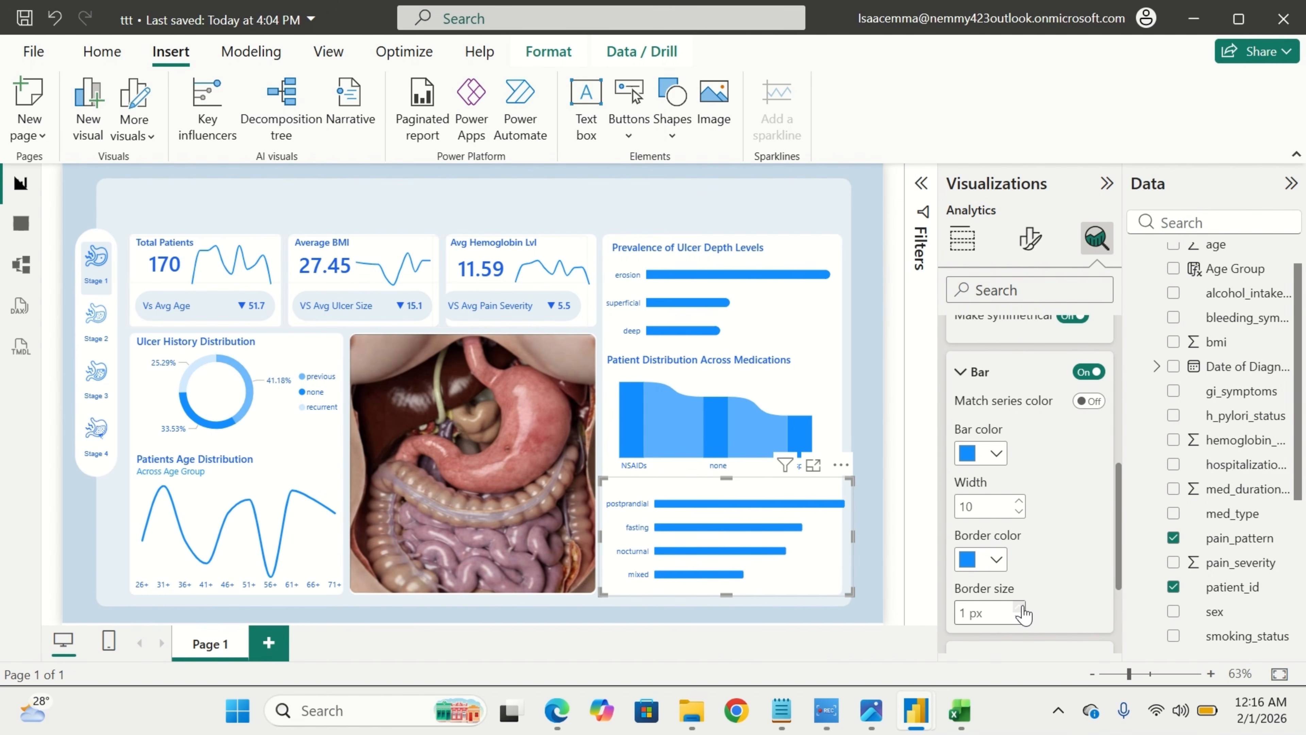
pyautogui.scroll(-3, 1023, 612)
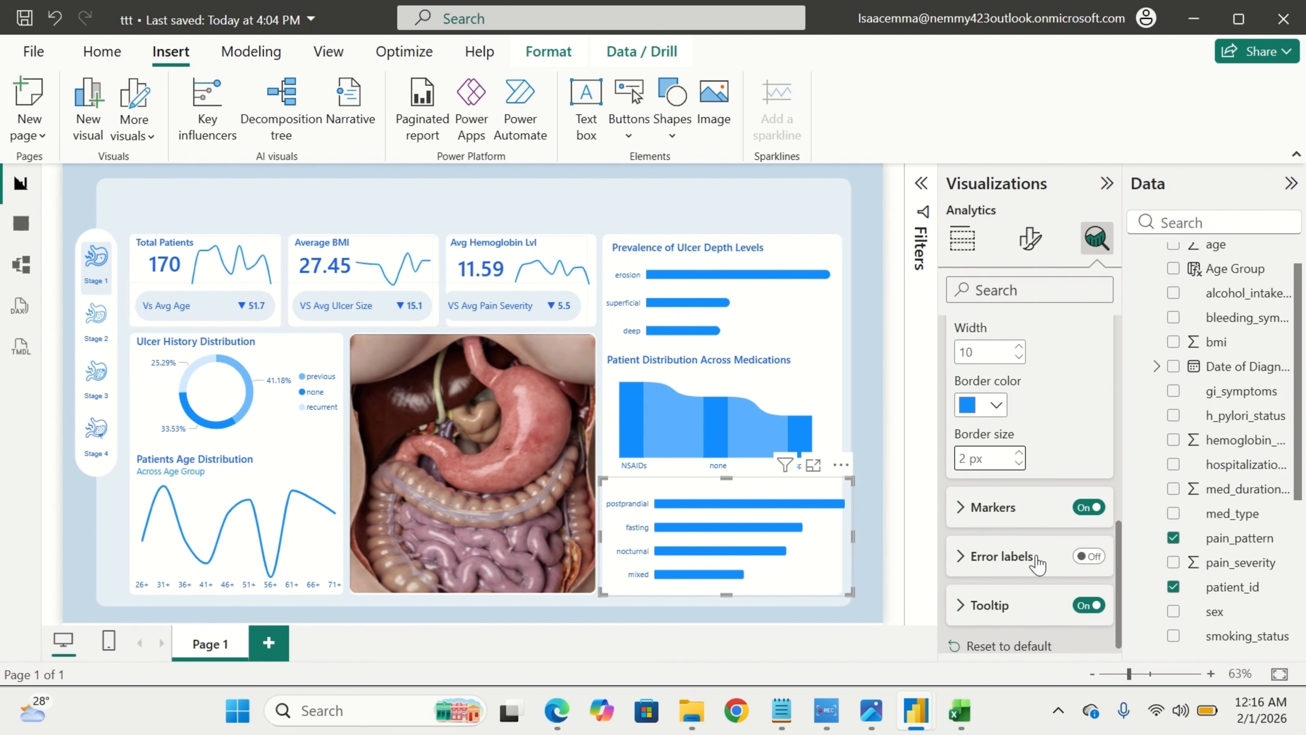
# Set the error bar markers to filled diamonds of size 7 px and narrow the pain pattern chart slightly.
pyautogui.click(1022, 513)
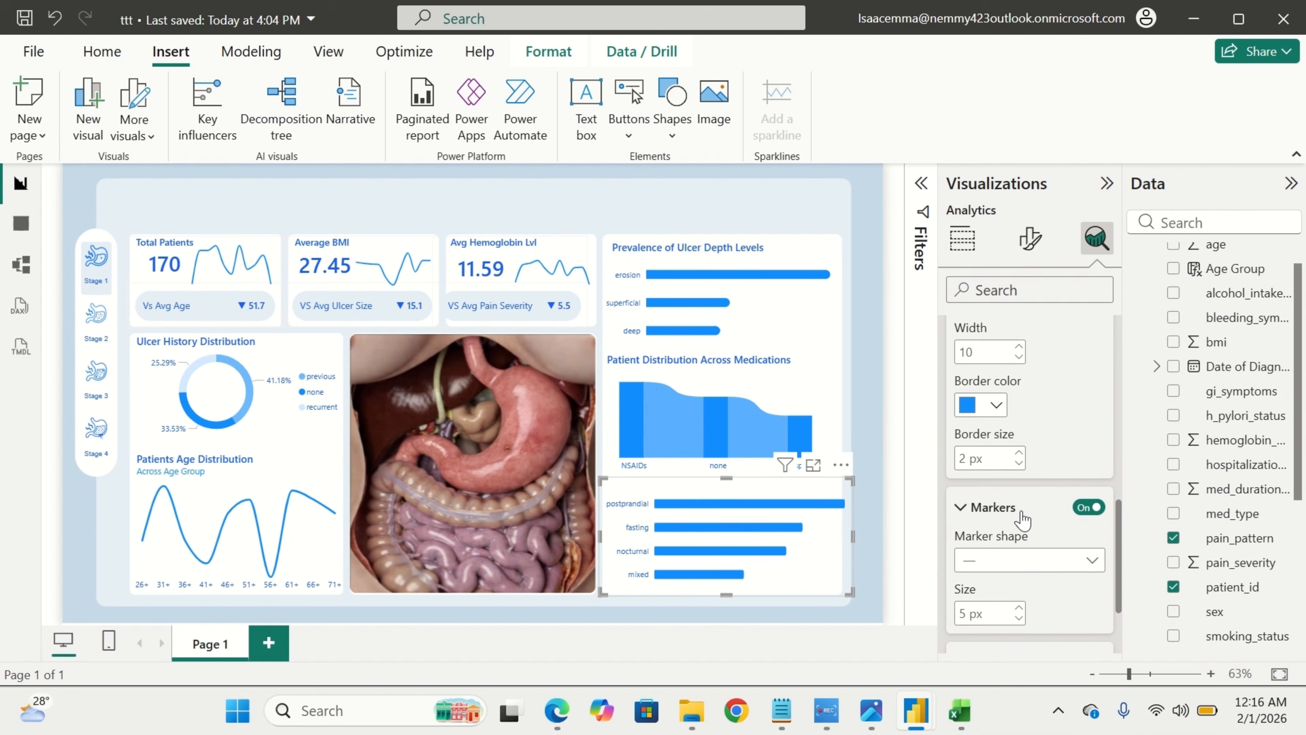
pyautogui.click(1018, 560)
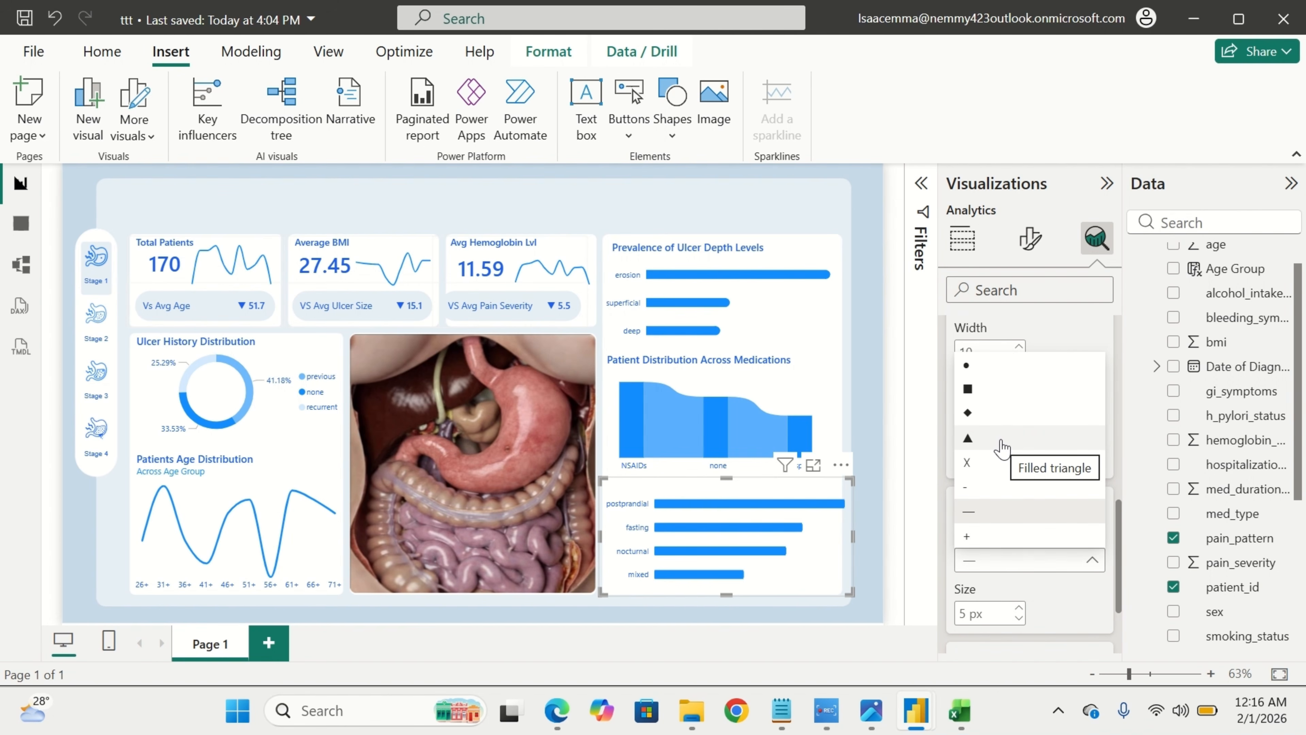
pyautogui.click(1003, 413)
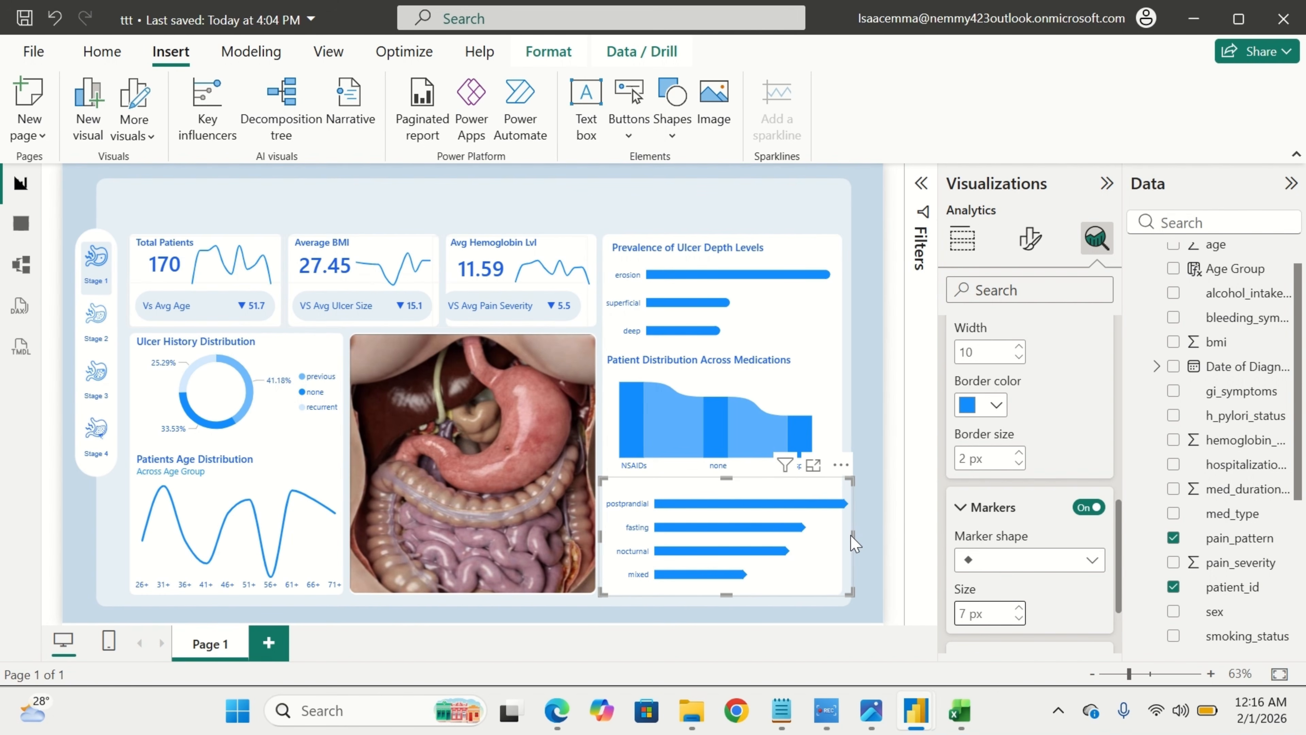
pyautogui.moveTo(853, 535); pyautogui.dragTo(844, 553)
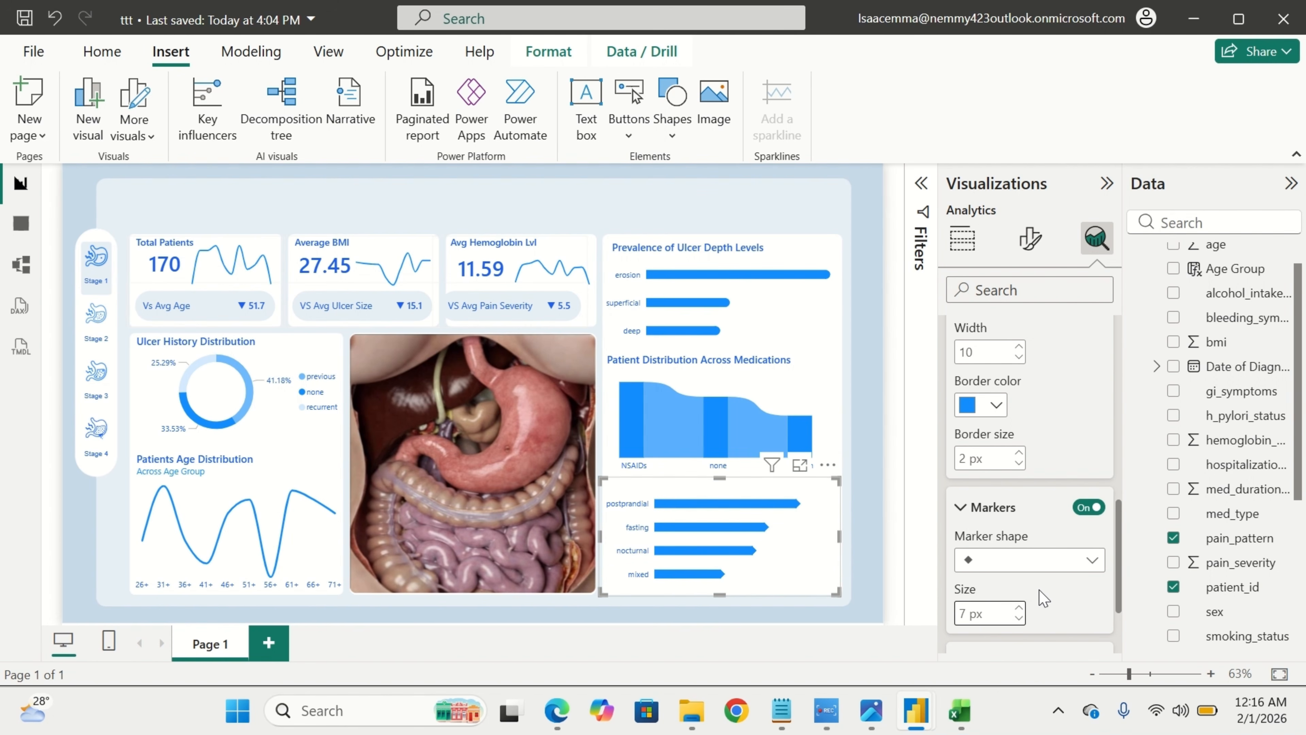
pyautogui.scroll(-2, 1041, 598)
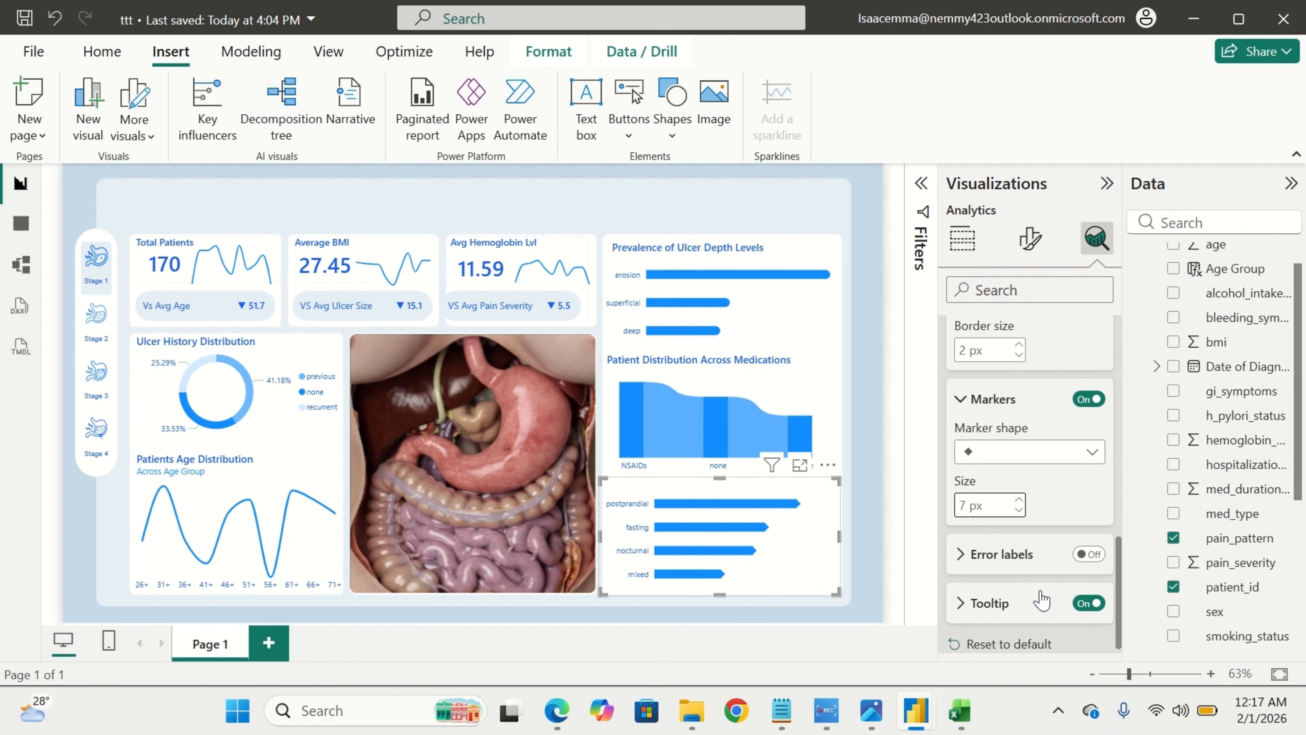
pyautogui.scroll(-1, 1036, 544)
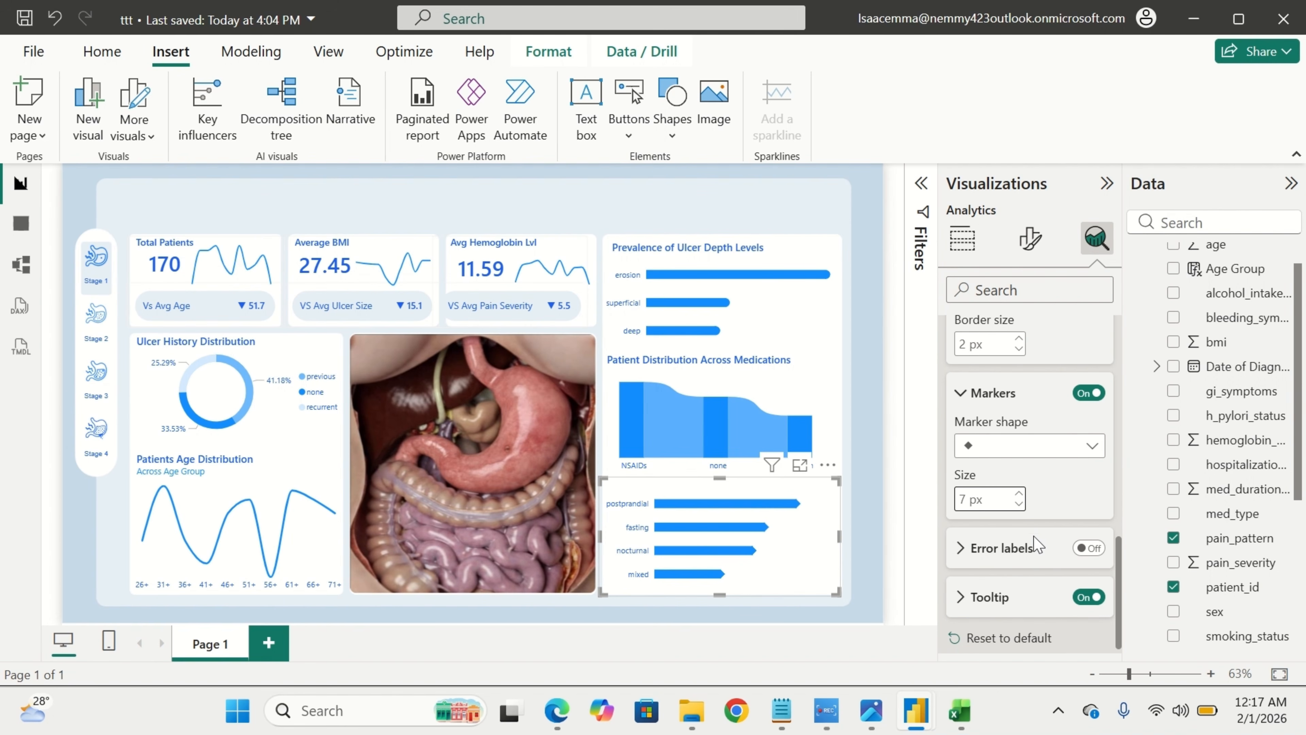
pyautogui.scroll(4, 1037, 544)
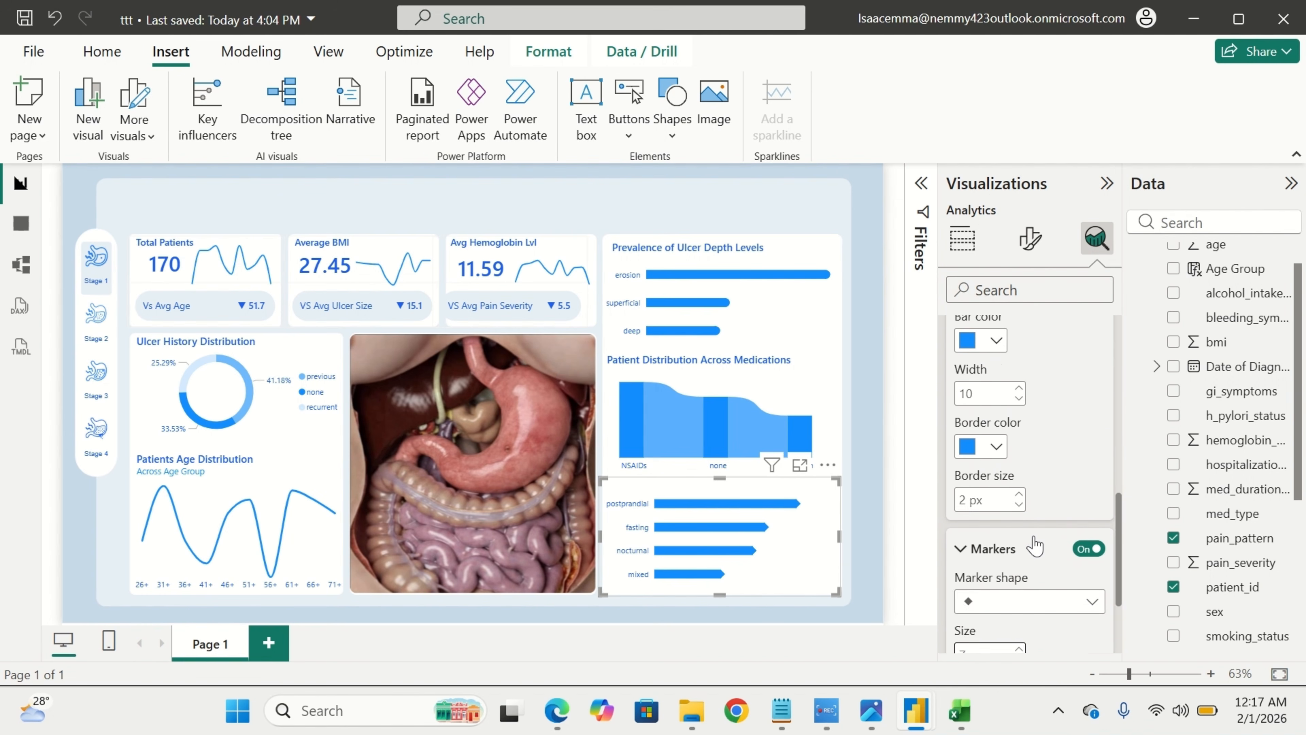
pyautogui.scroll(3, 1037, 544)
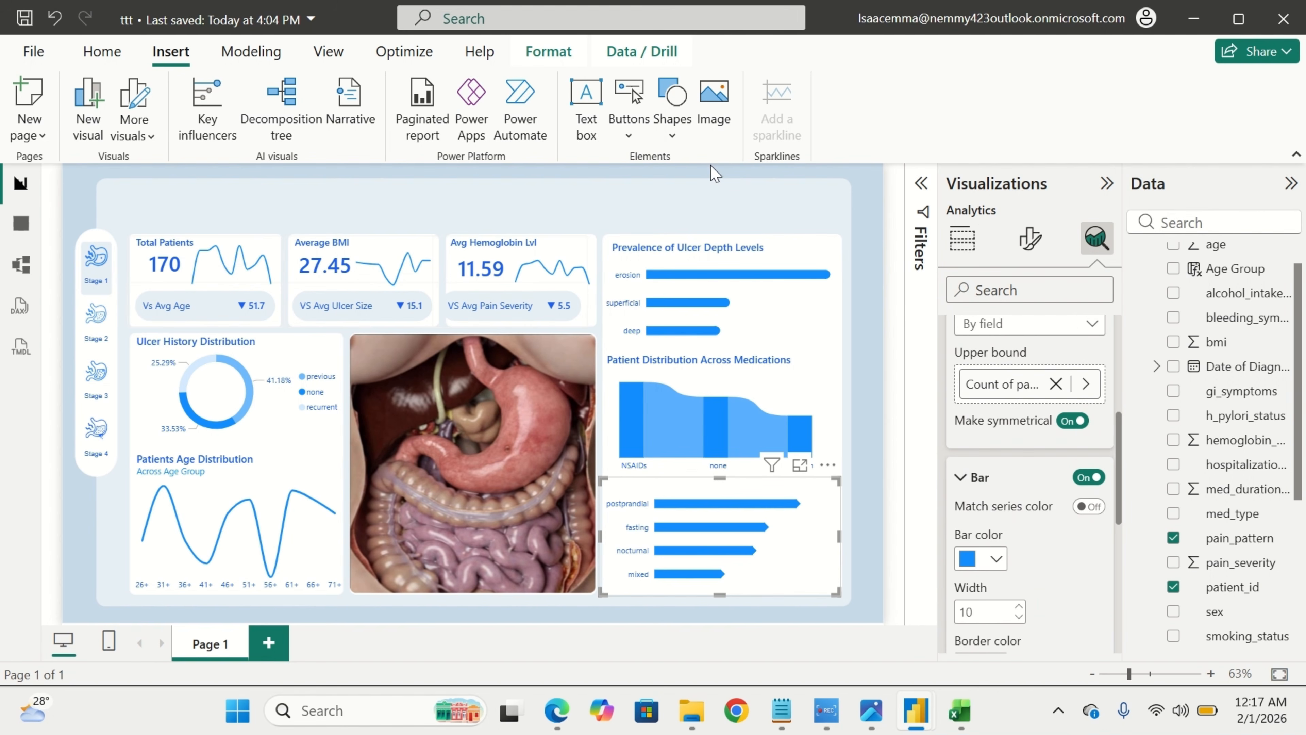
# Insert a text box over the pain pattern chart and enter the title "Pain Pattern Distribution".
pyautogui.click(590, 108)
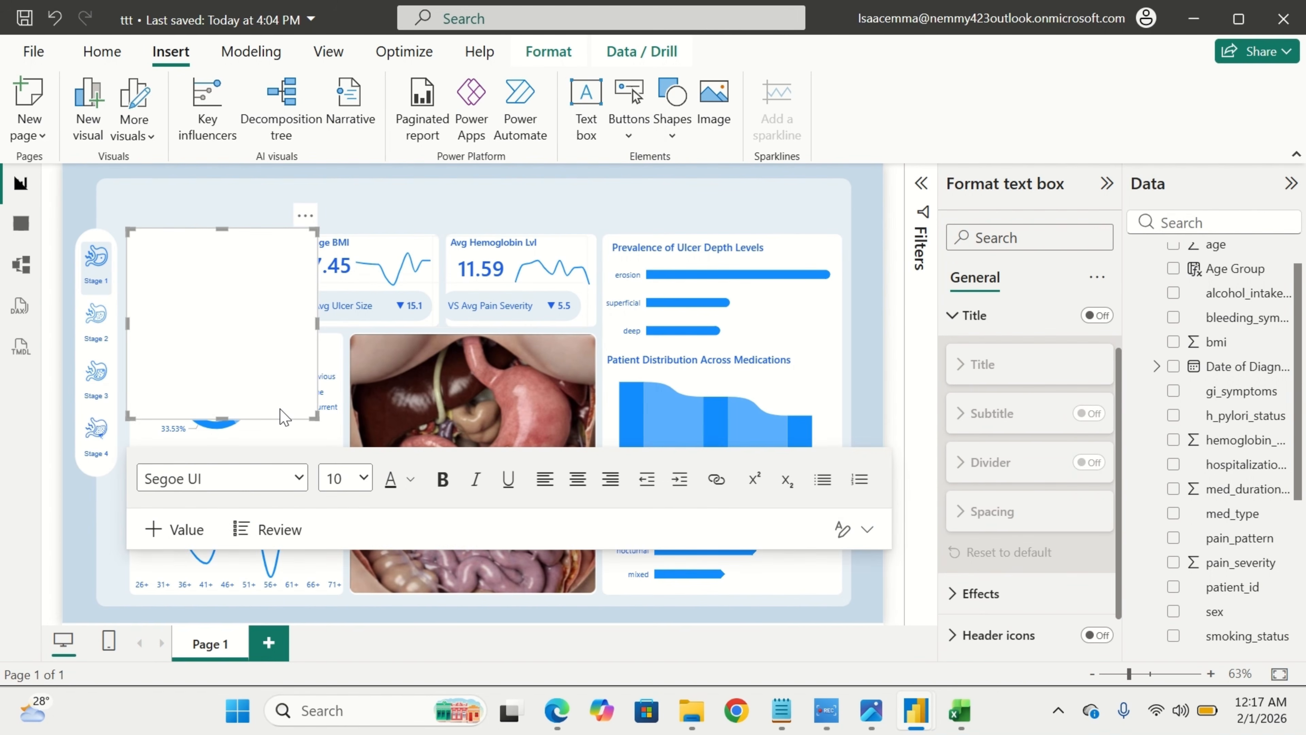
pyautogui.moveTo(286, 426); pyautogui.dragTo(765, 730)
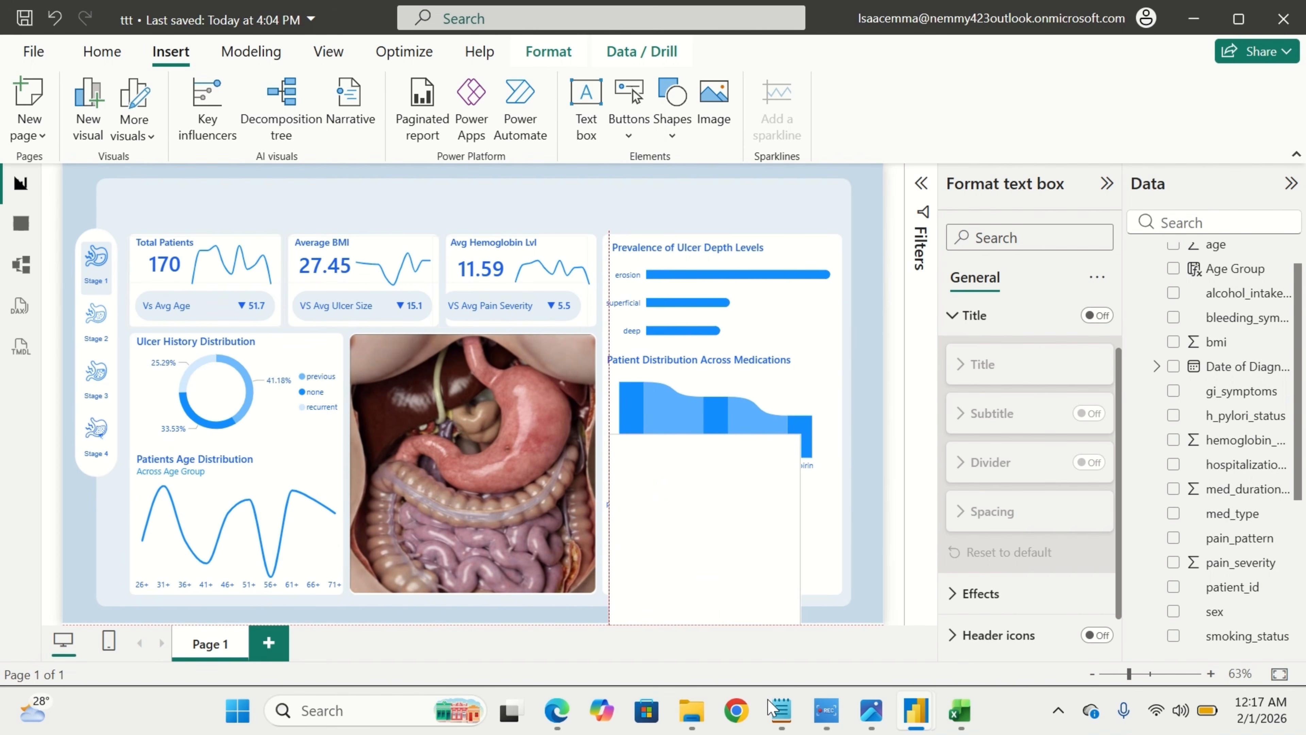
pyautogui.moveTo(769, 684); pyautogui.dragTo(769, 684)
pyautogui.click(684, 494)
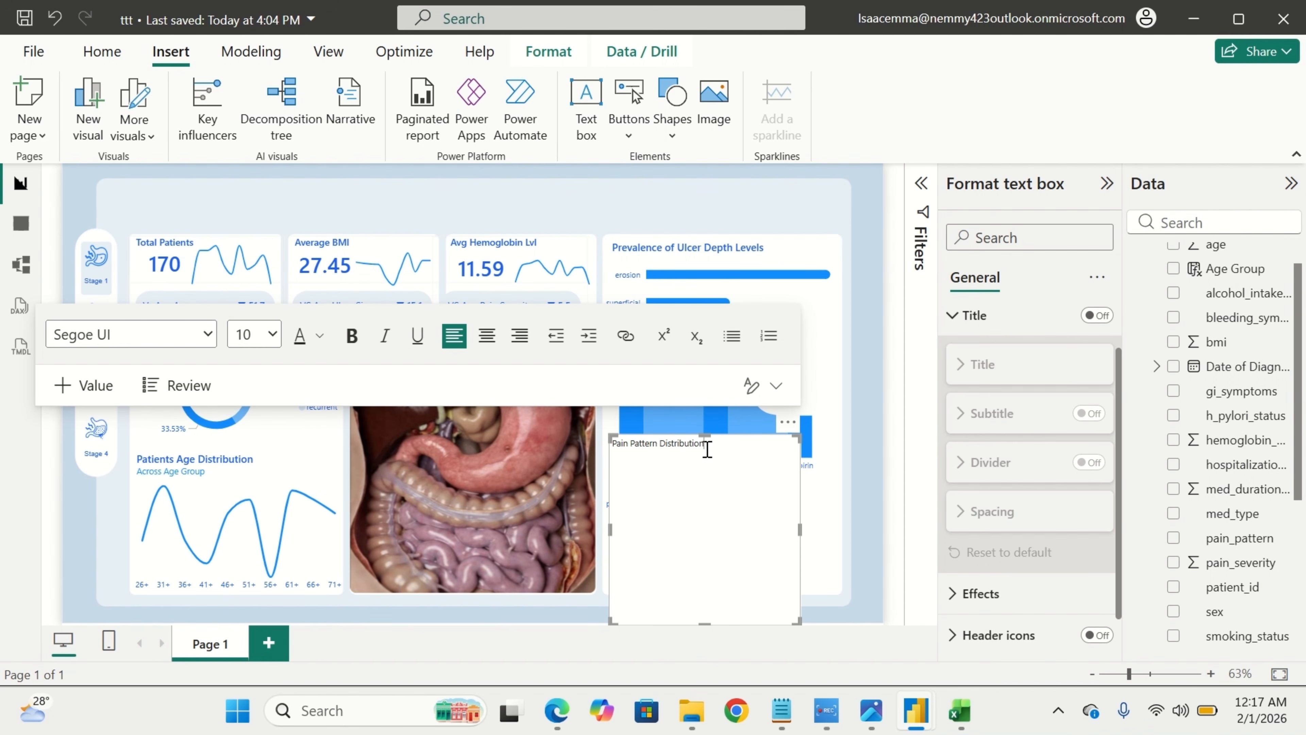
# Format the Pain Pattern Distribution title in Segoe UI Semibold, size 12, with the recently used darker blue.
pyautogui.moveTo(707, 449); pyautogui.dragTo(616, 458)
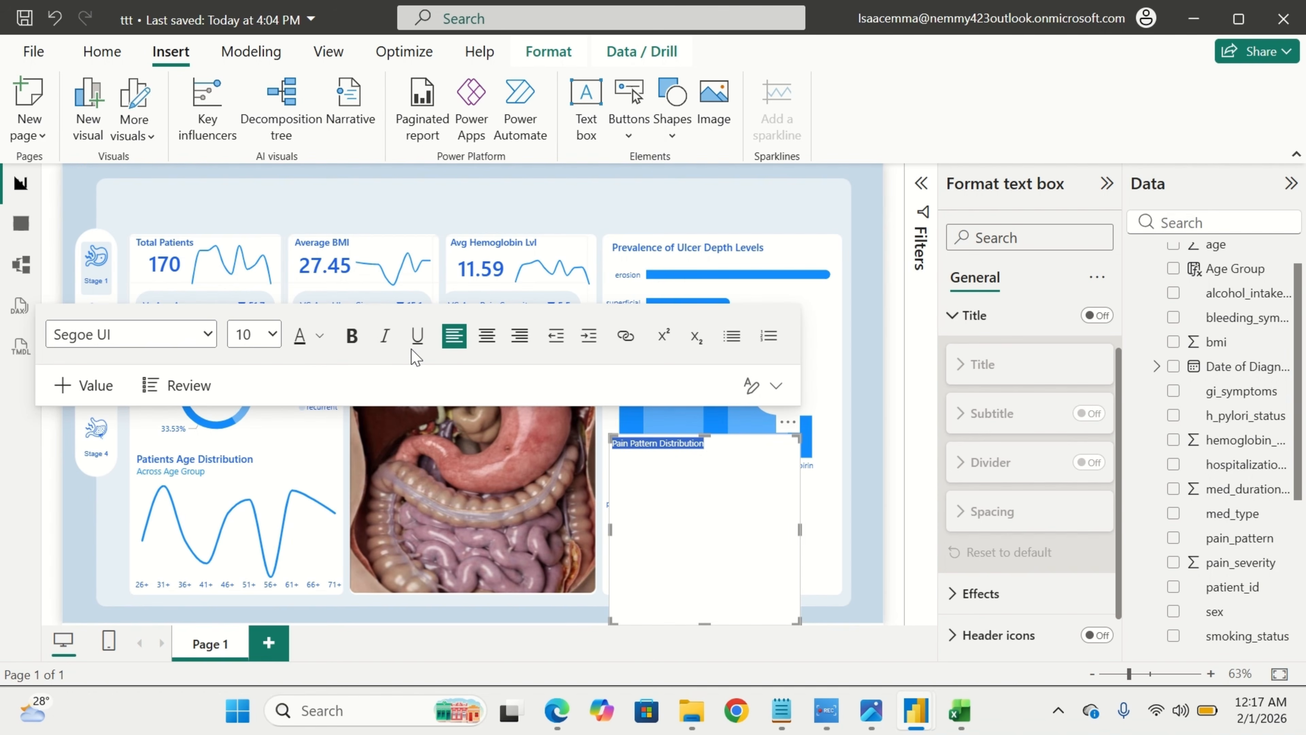
pyautogui.click(310, 334)
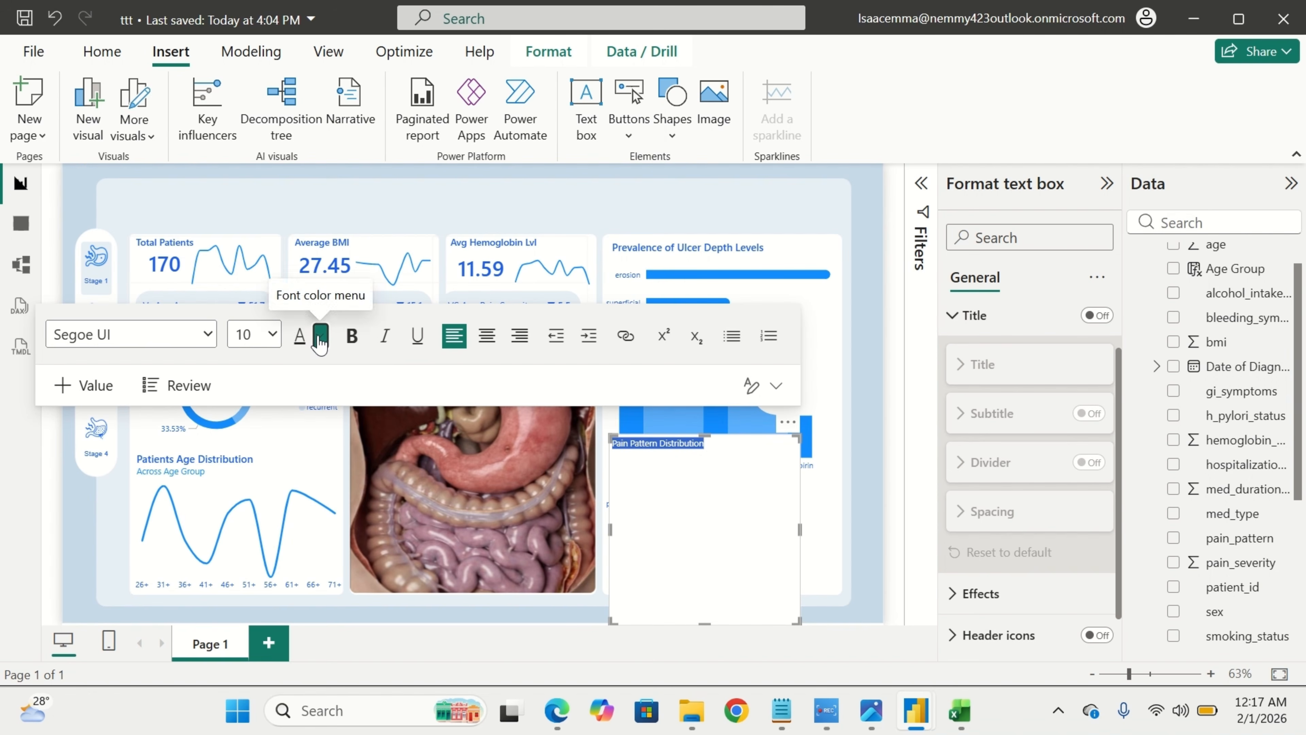
pyautogui.click(320, 337)
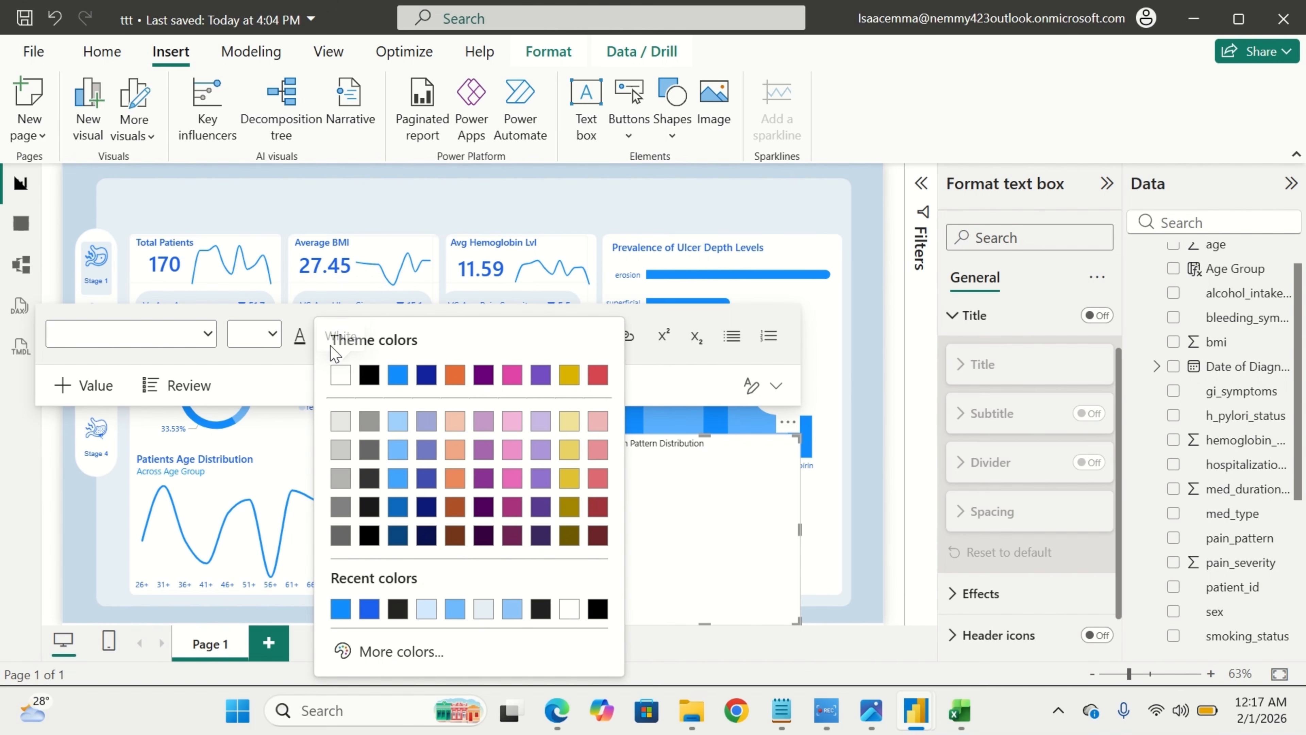
pyautogui.click(370, 610)
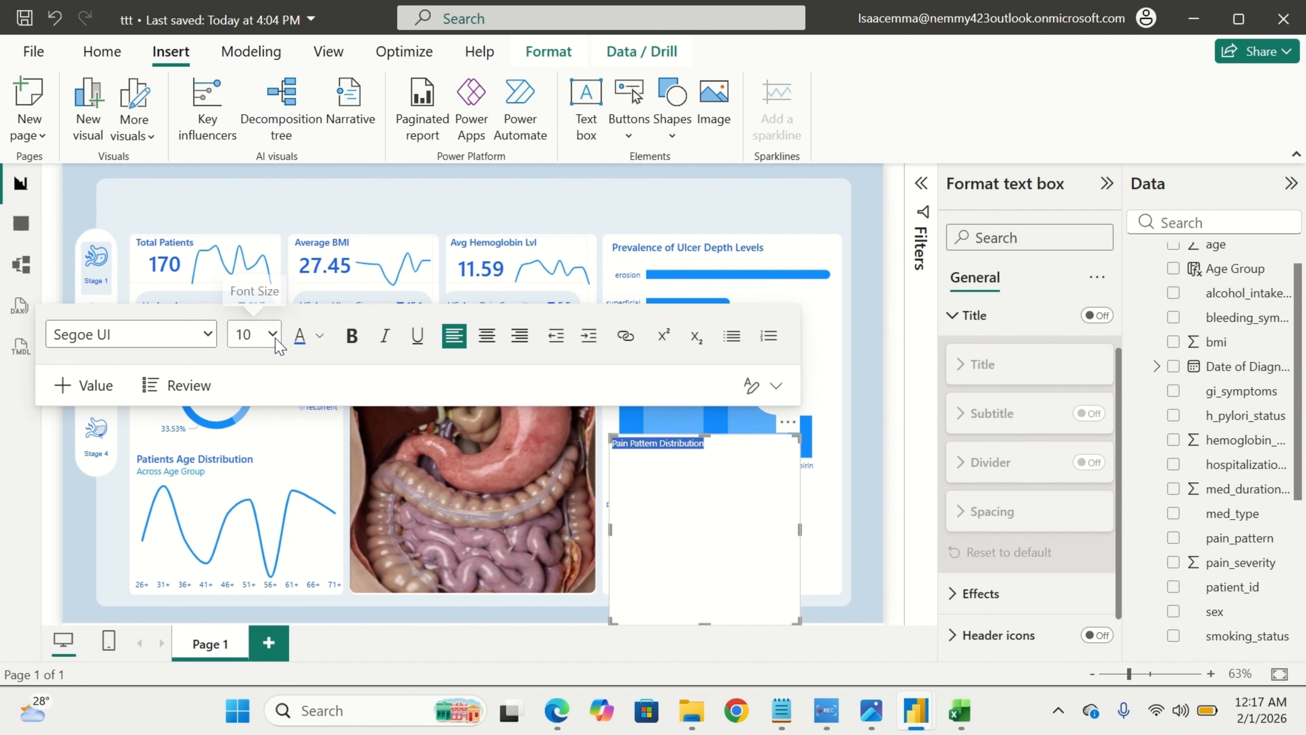
pyautogui.click(275, 337)
pyautogui.click(255, 499)
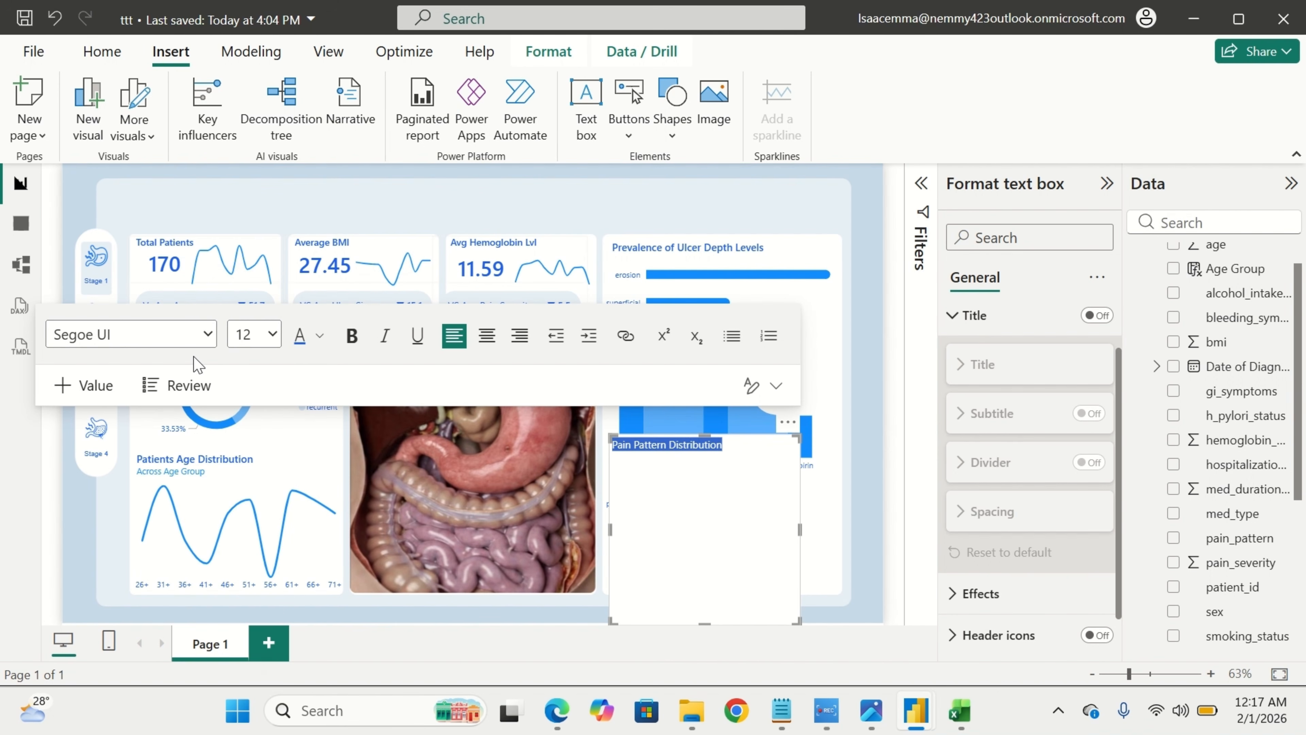
pyautogui.click(204, 335)
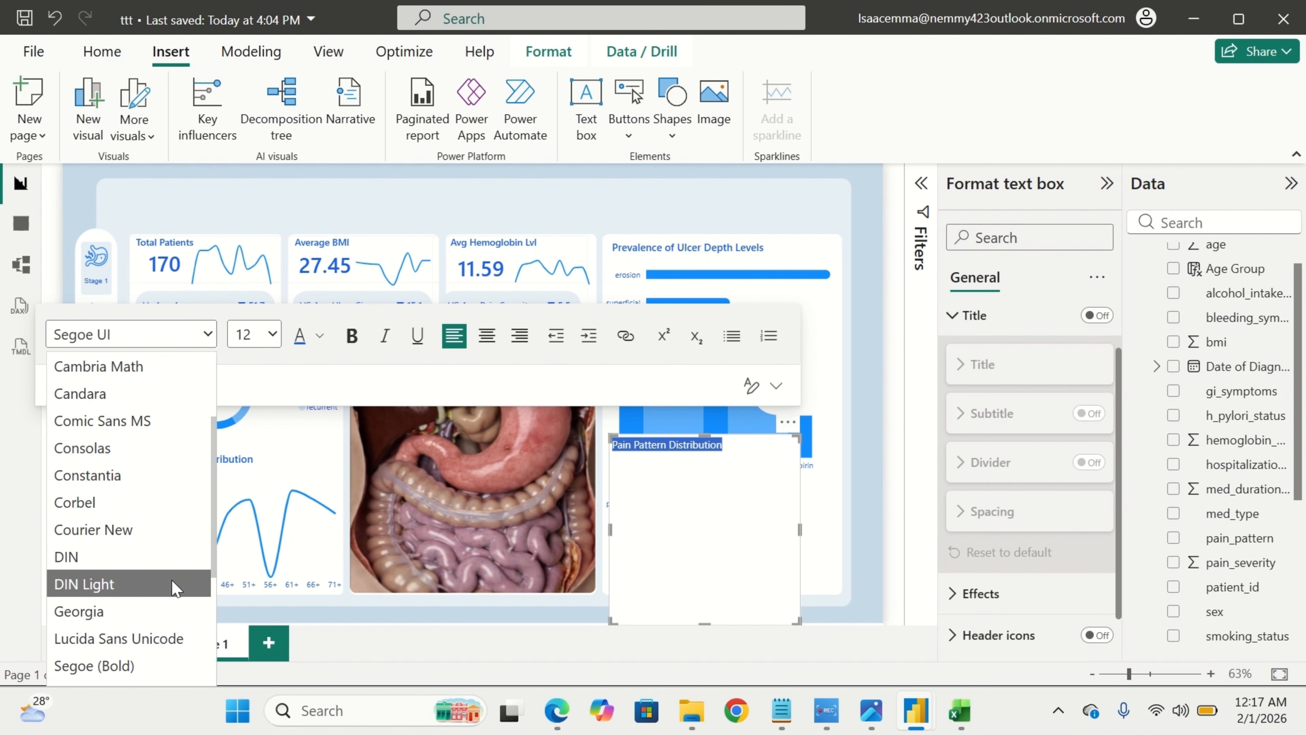
pyautogui.scroll(-2, 174, 586)
pyautogui.scroll(-2, 175, 590)
pyautogui.click(171, 555)
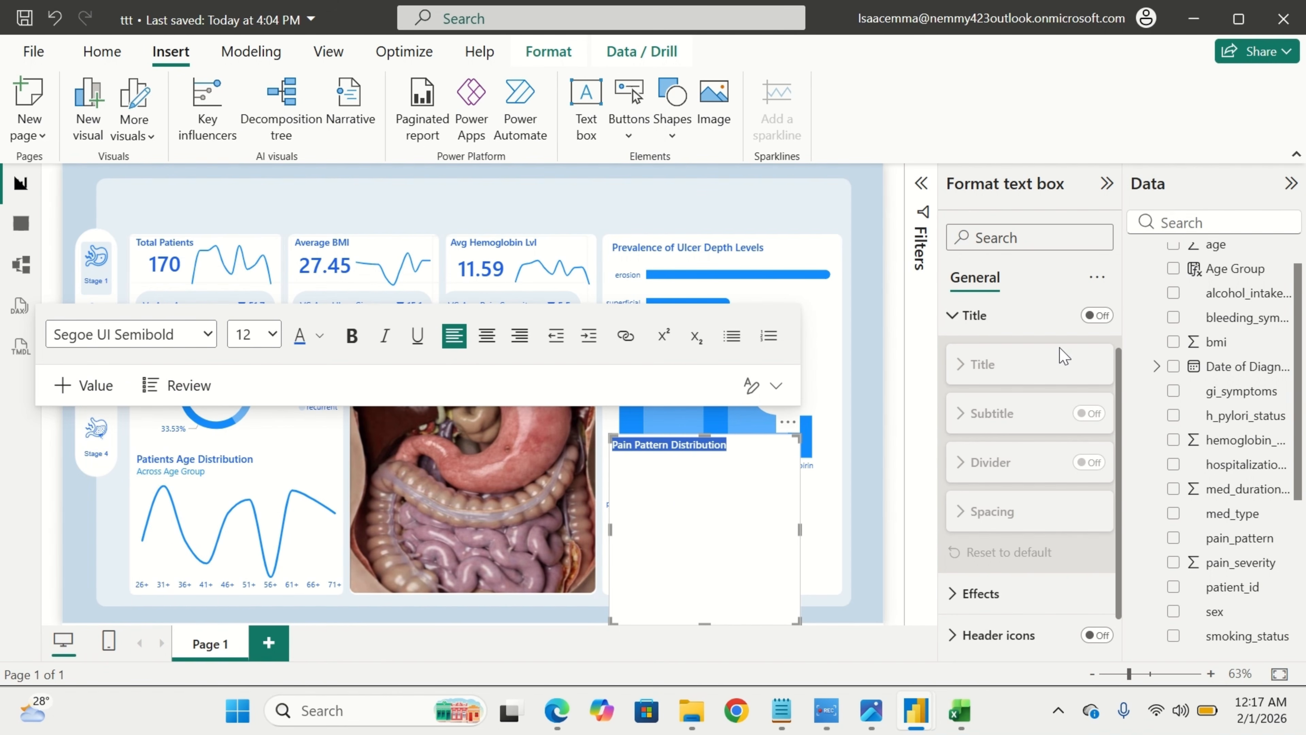
# Turn off the title text box's background and lower its upper edge to put the title just above the pain pattern bars.
pyautogui.click(982, 593)
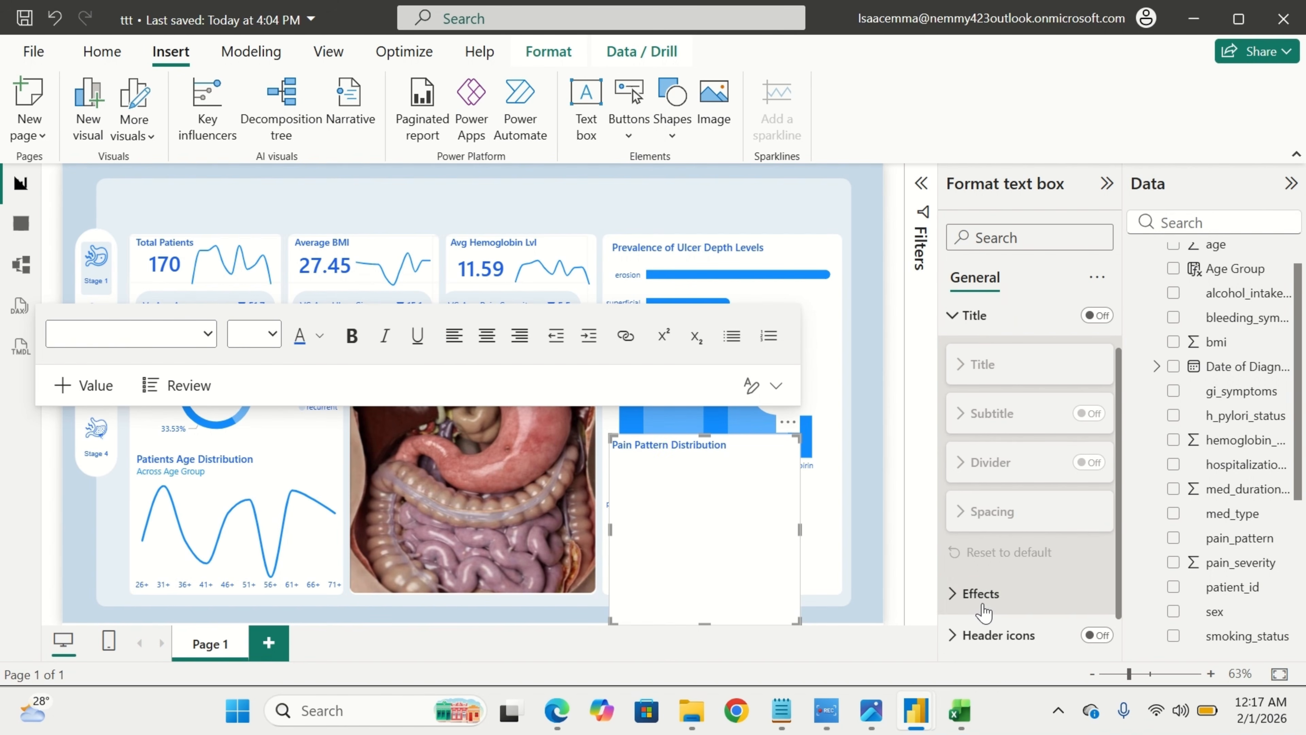
pyautogui.scroll(-3, 983, 612)
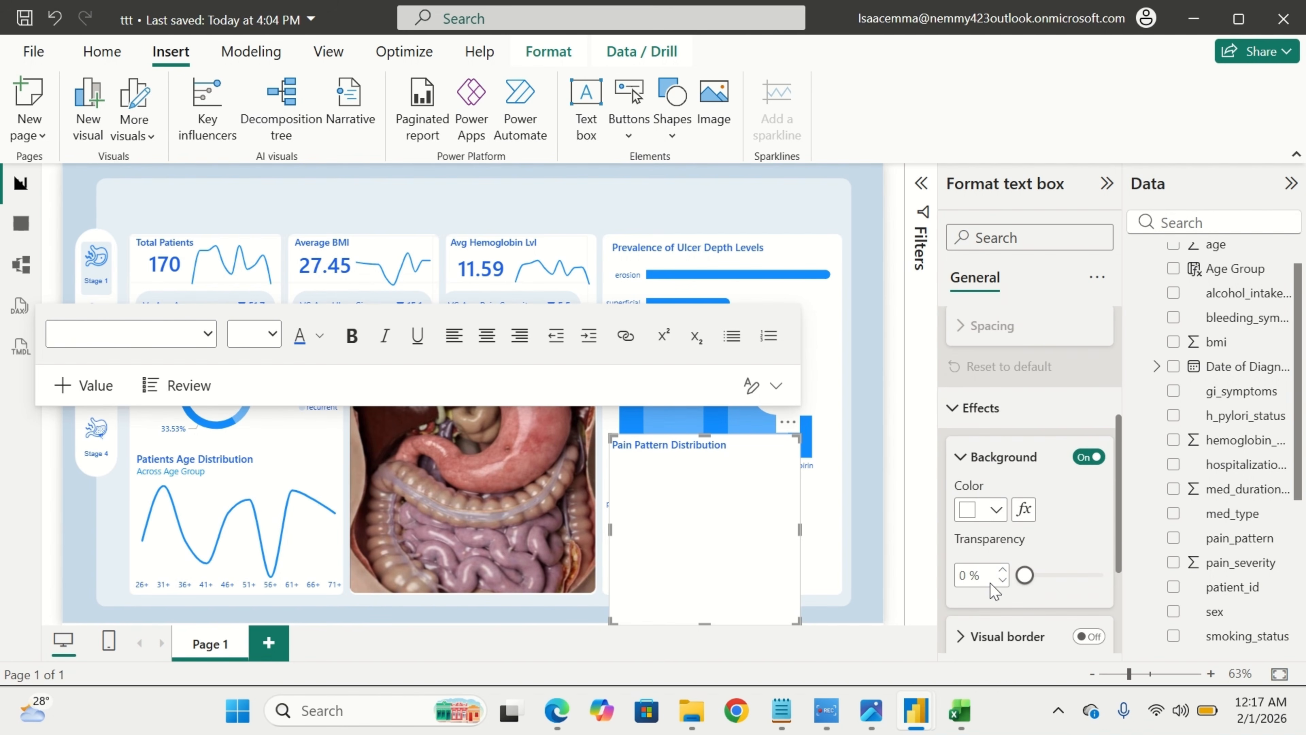
pyautogui.click(1094, 458)
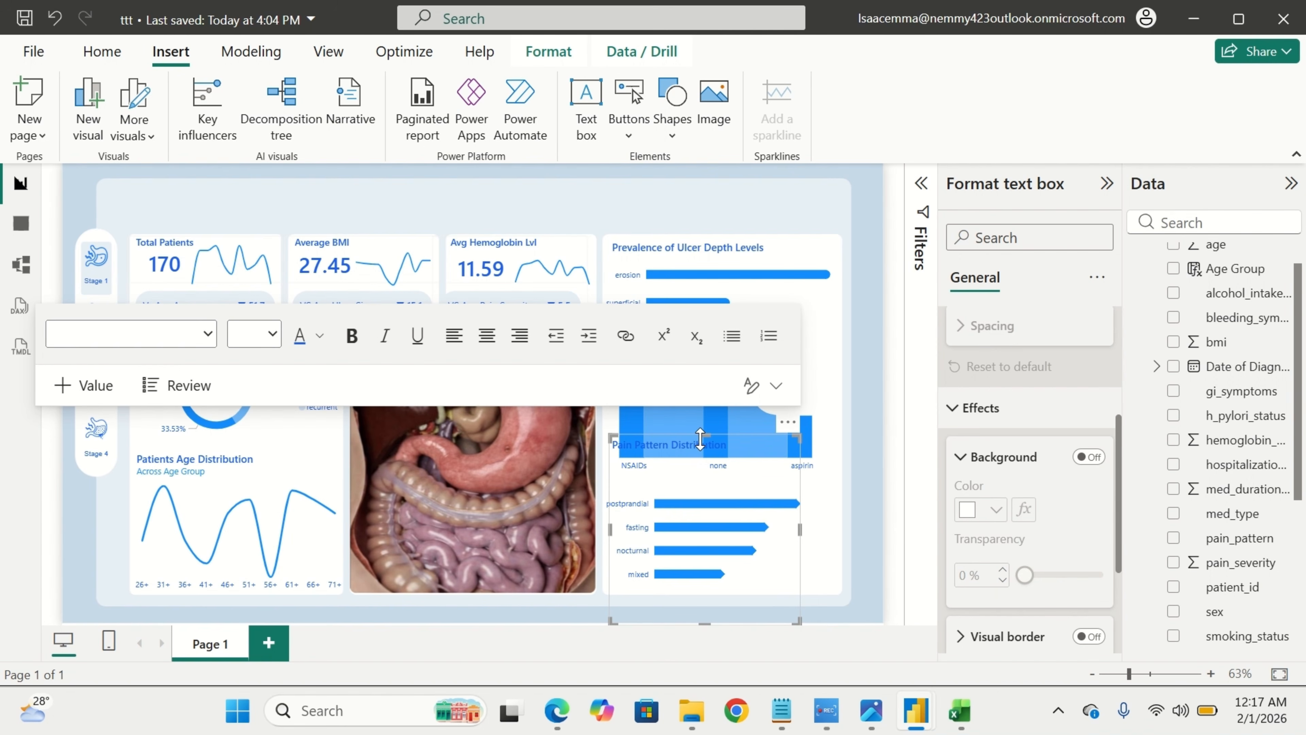
pyautogui.moveTo(700, 438); pyautogui.dragTo(701, 488)
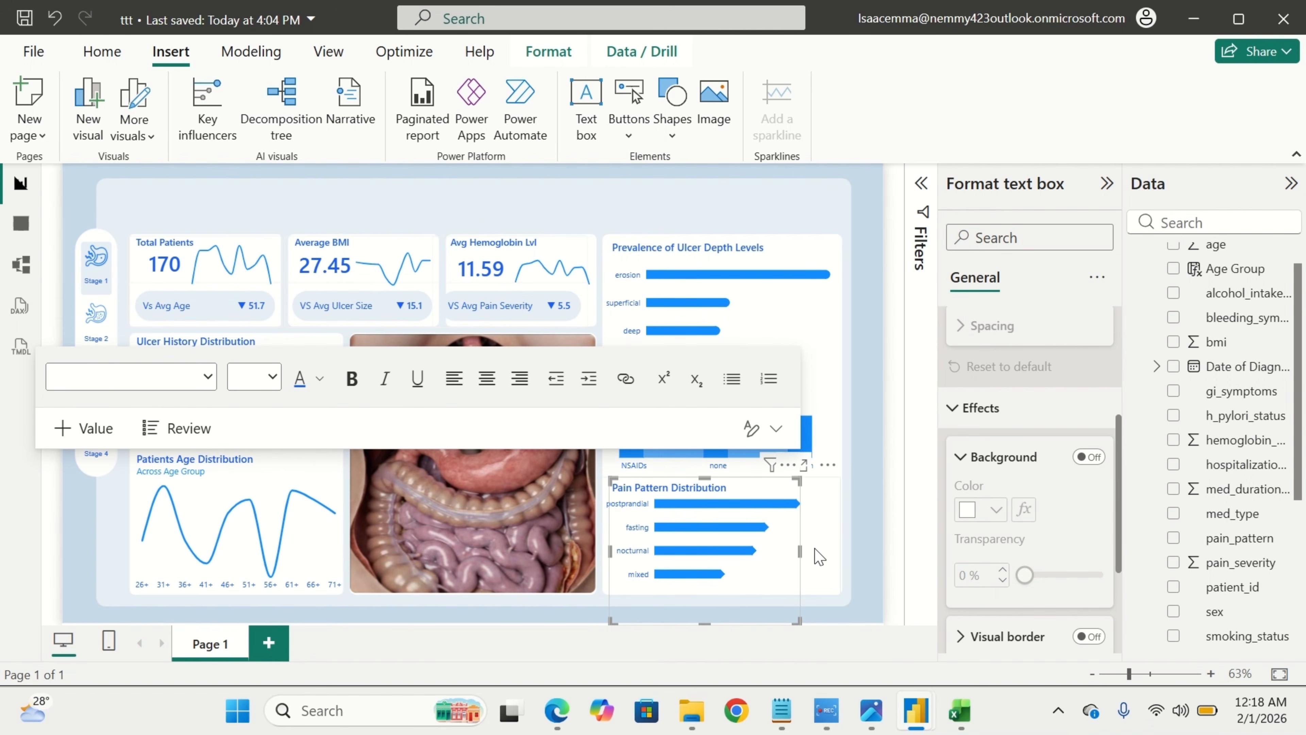
# Lower the upper edge of the pain pattern chart slightly to make room for its title.
pyautogui.click(823, 566)
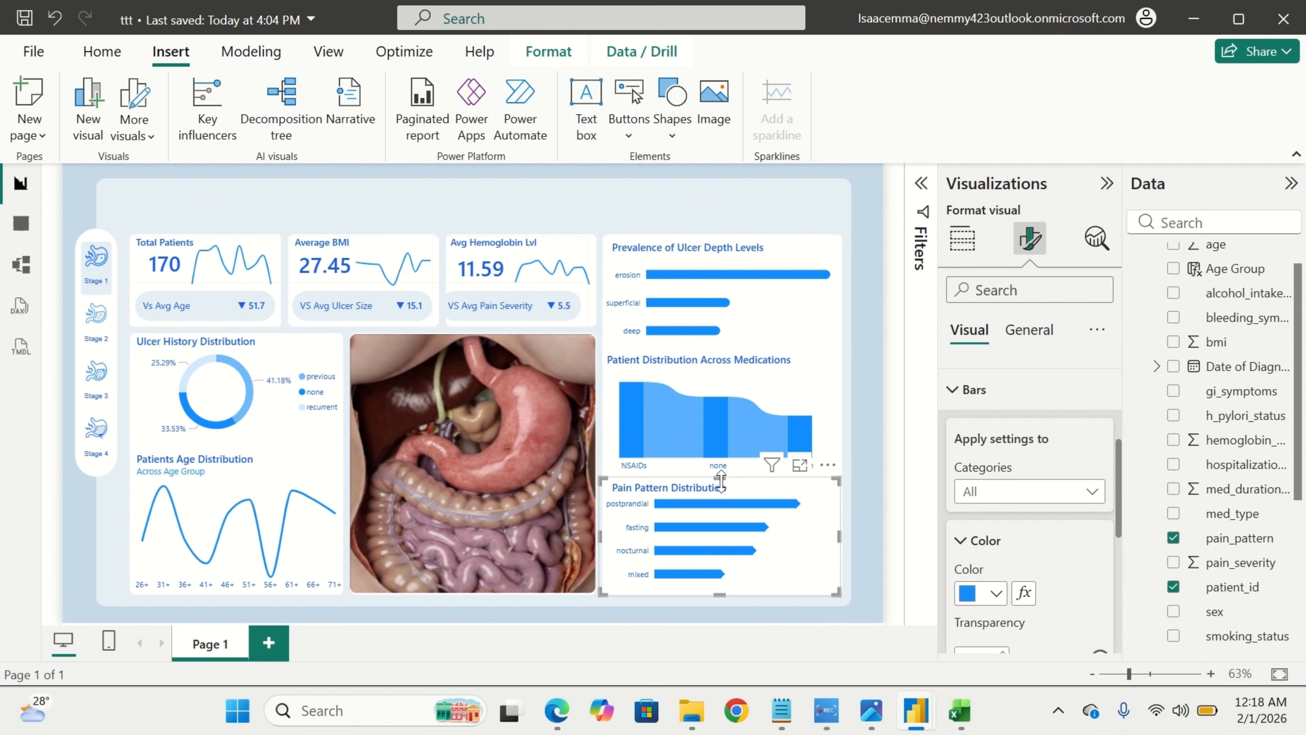
pyautogui.moveTo(721, 481); pyautogui.dragTo(727, 483)
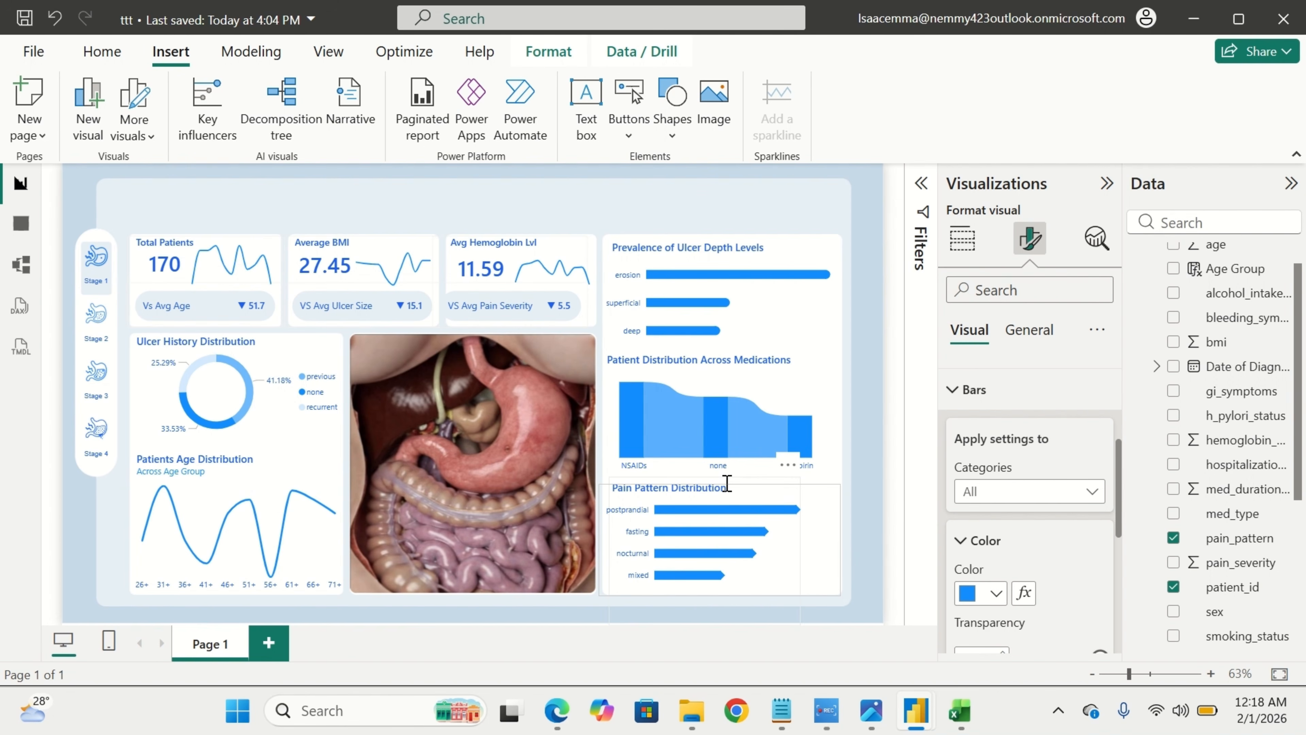
pyautogui.click(874, 507)
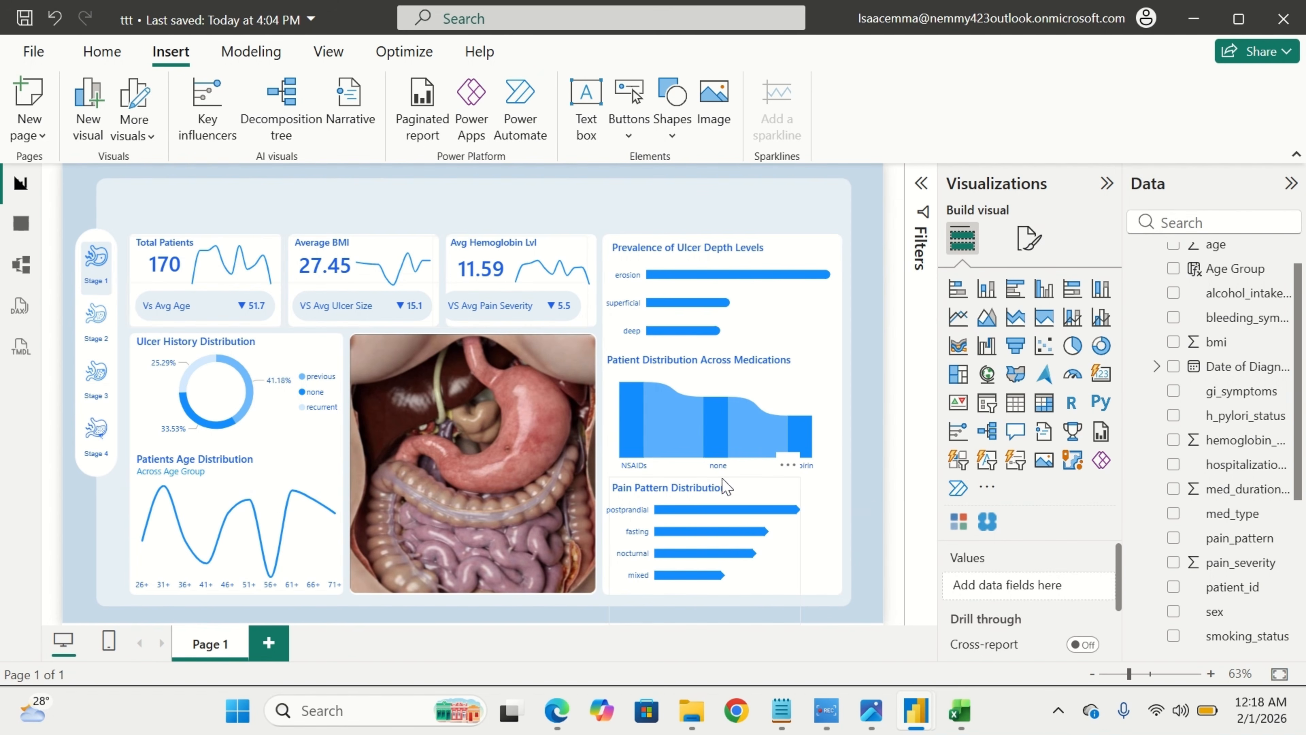
pyautogui.click(731, 503)
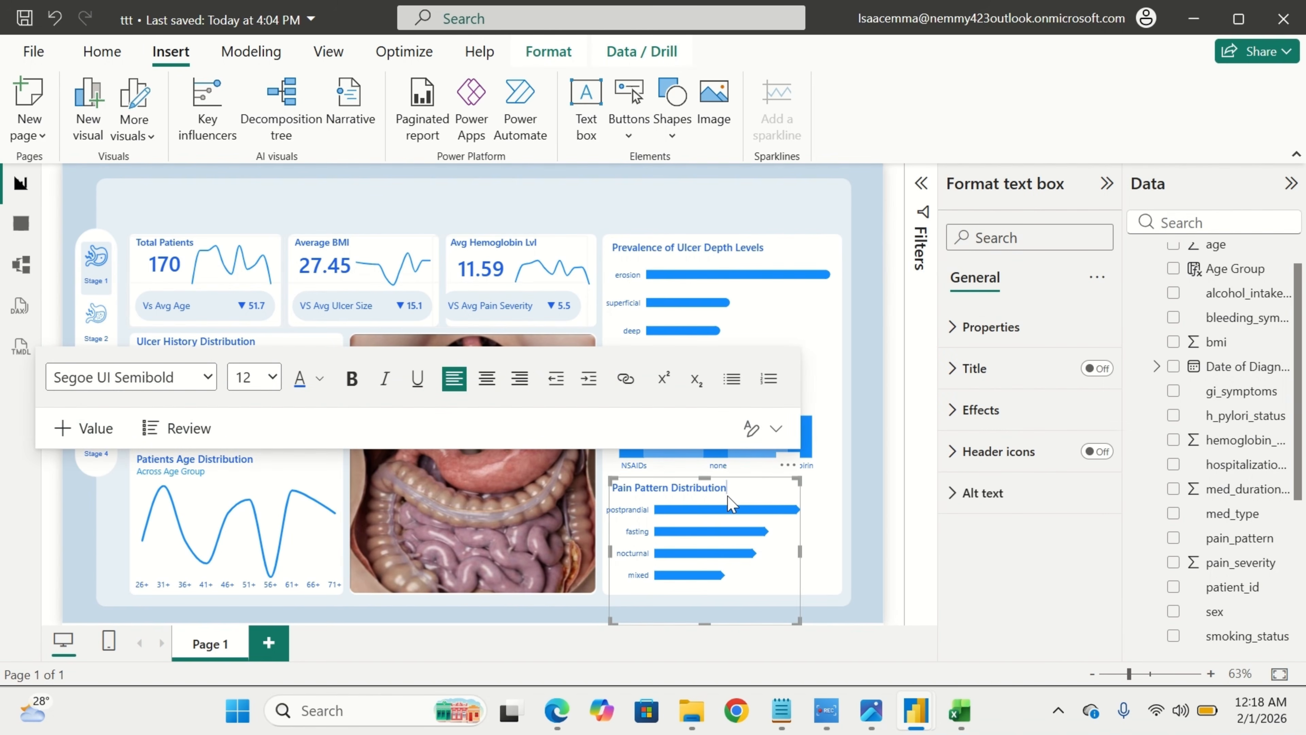
pyautogui.press('Return')
pyautogui.click(730, 491)
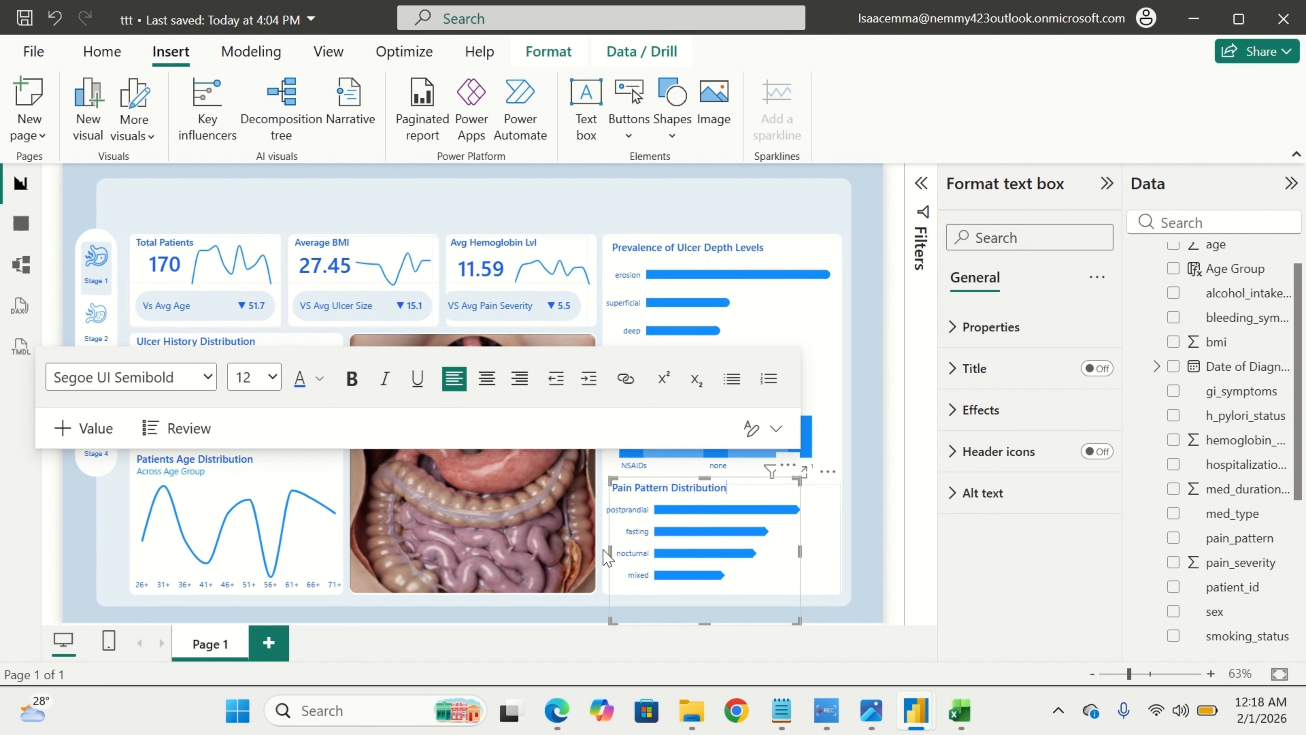
pyautogui.moveTo(607, 549); pyautogui.dragTo(607, 553)
pyautogui.click(855, 548)
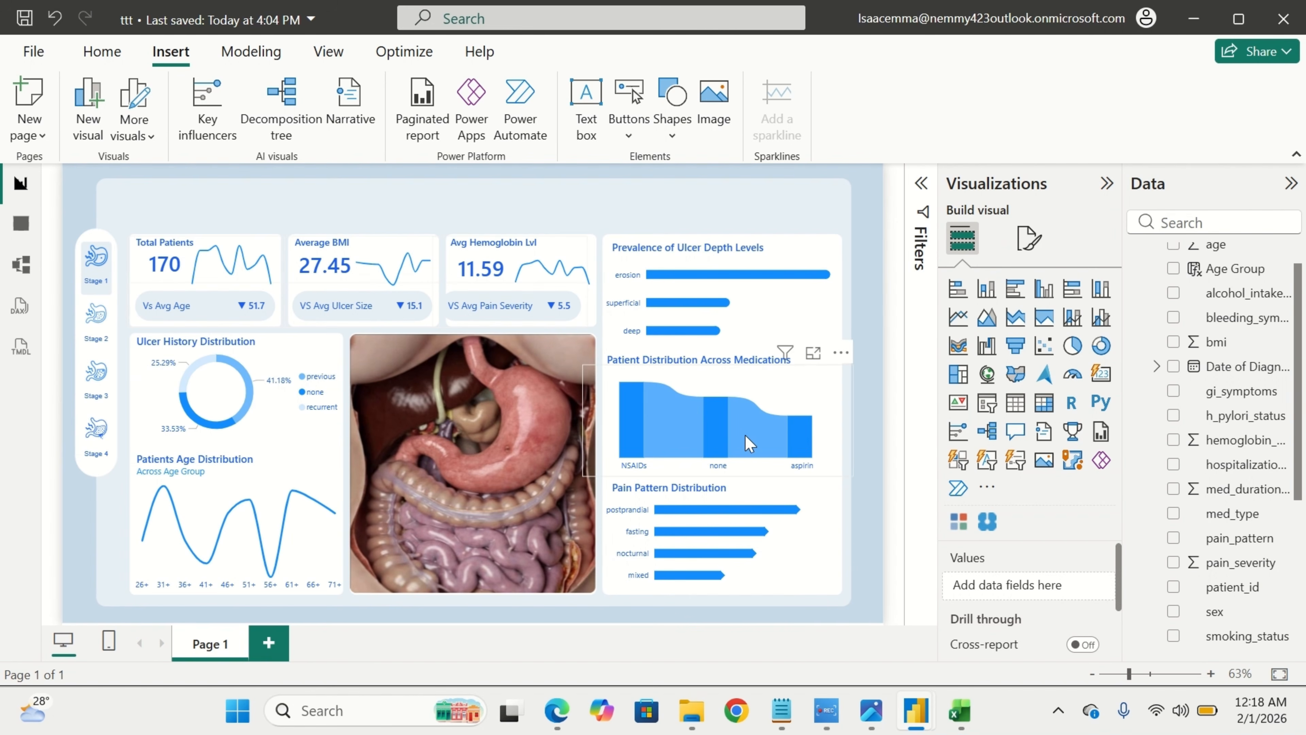
# Shorten the Patient Distribution Across Medications chart slightly by raising its lower edge, leaving no cross-filter active.
pyautogui.click(721, 465)
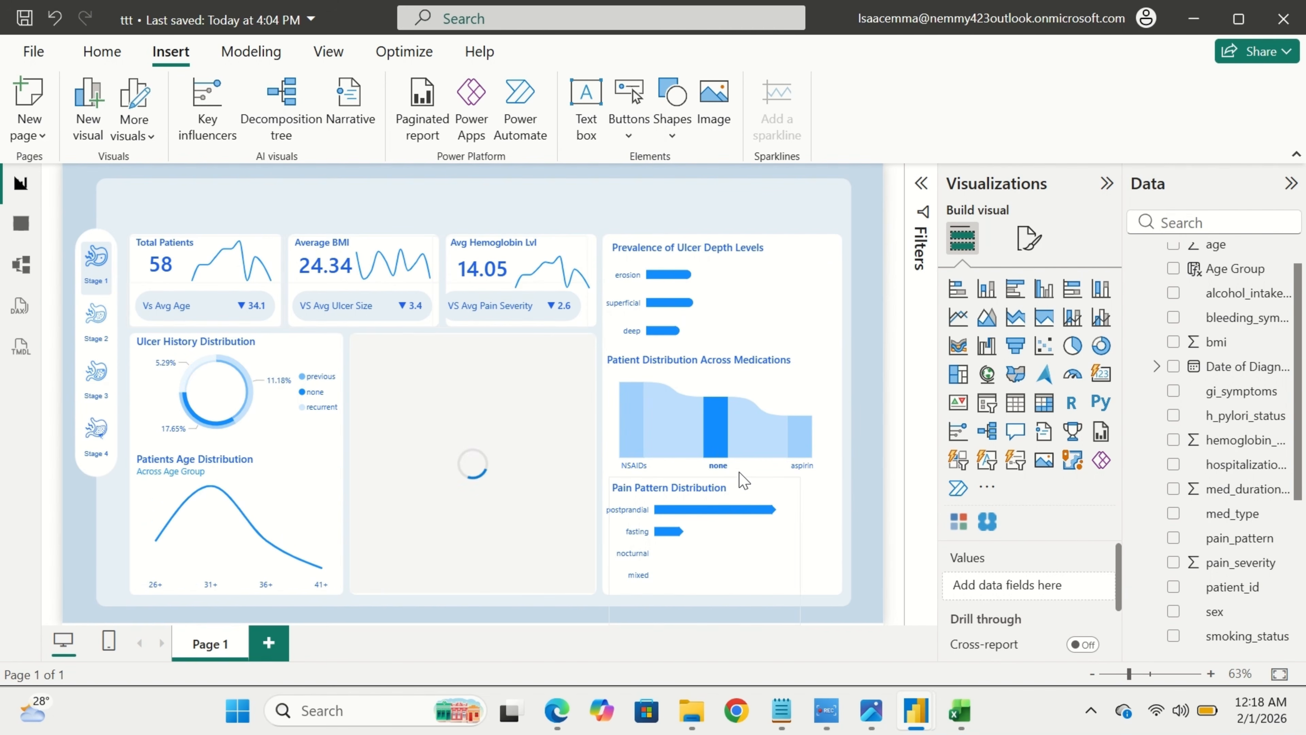
pyautogui.click(806, 386)
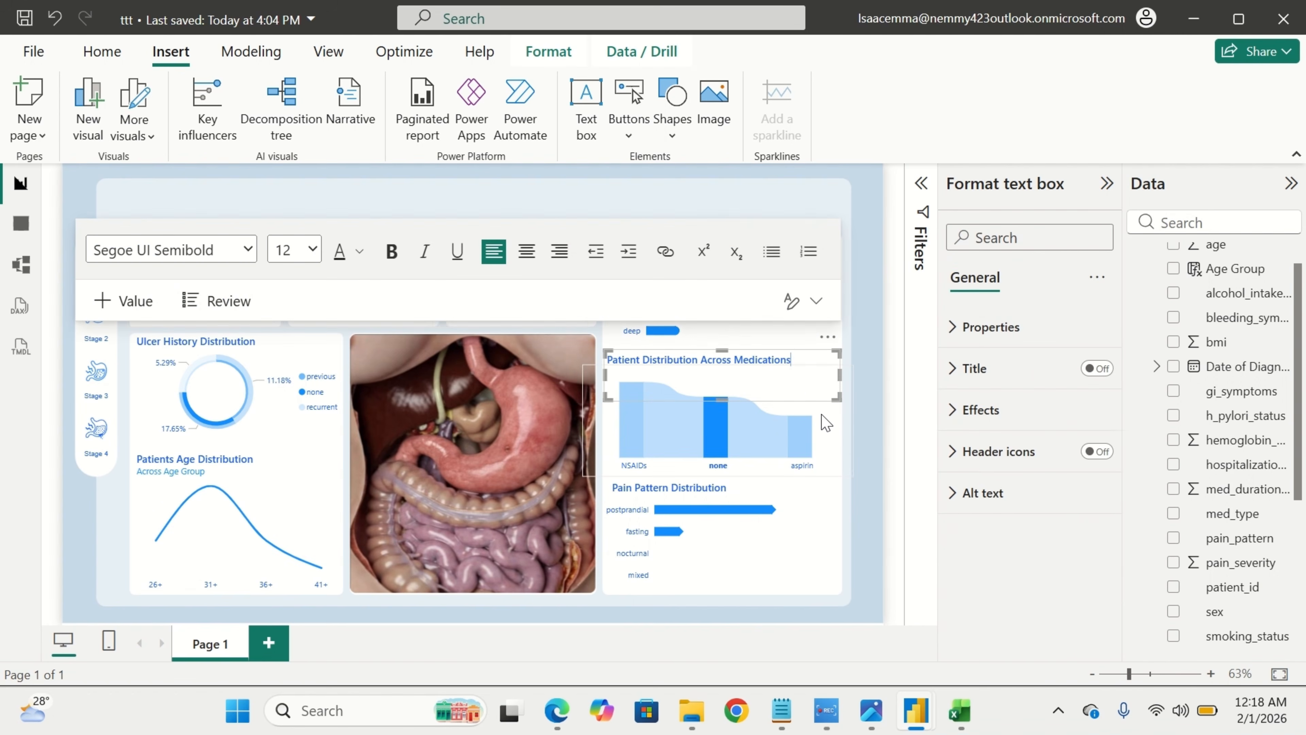
pyautogui.click(827, 425)
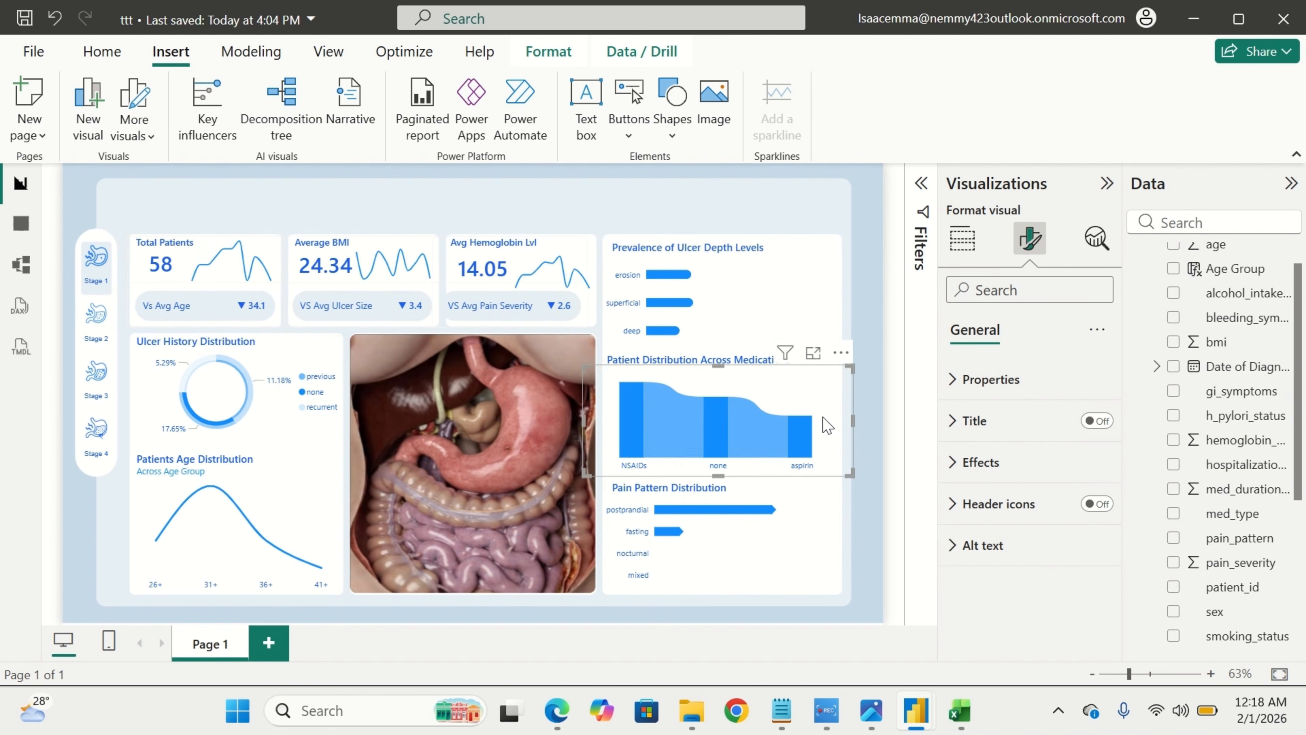
pyautogui.click(715, 466)
pyautogui.moveTo(716, 470); pyautogui.dragTo(718, 462)
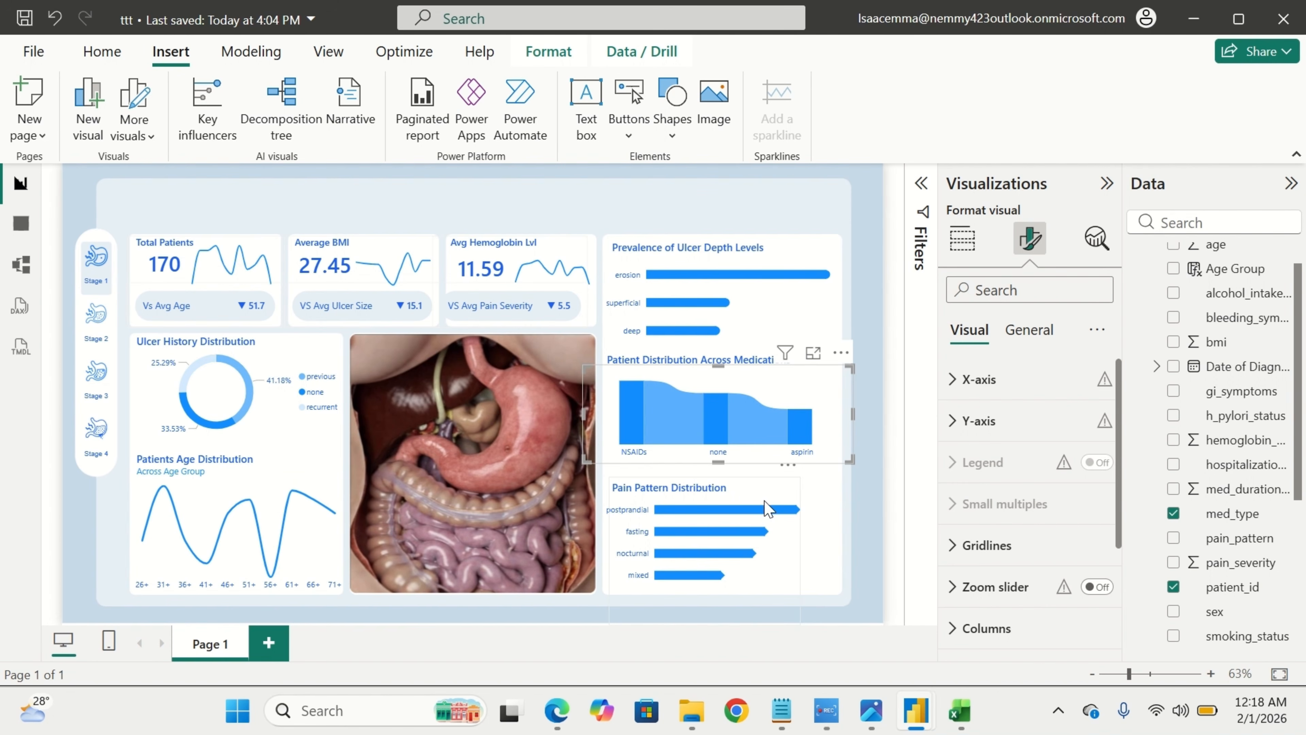
# Raise the upper edge of the Pain Pattern Distribution text box to lift the title clear of the chart's bars.
pyautogui.click(834, 568)
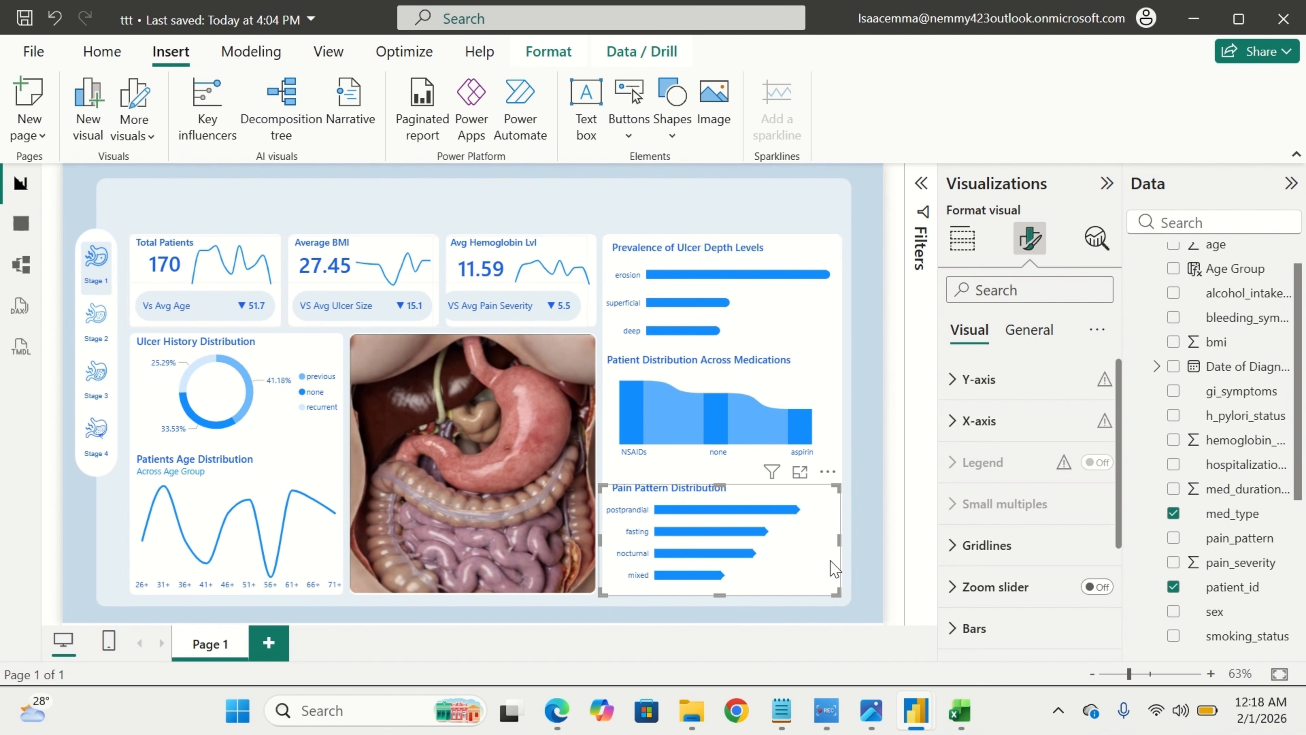
pyautogui.click(722, 483)
pyautogui.click(722, 483)
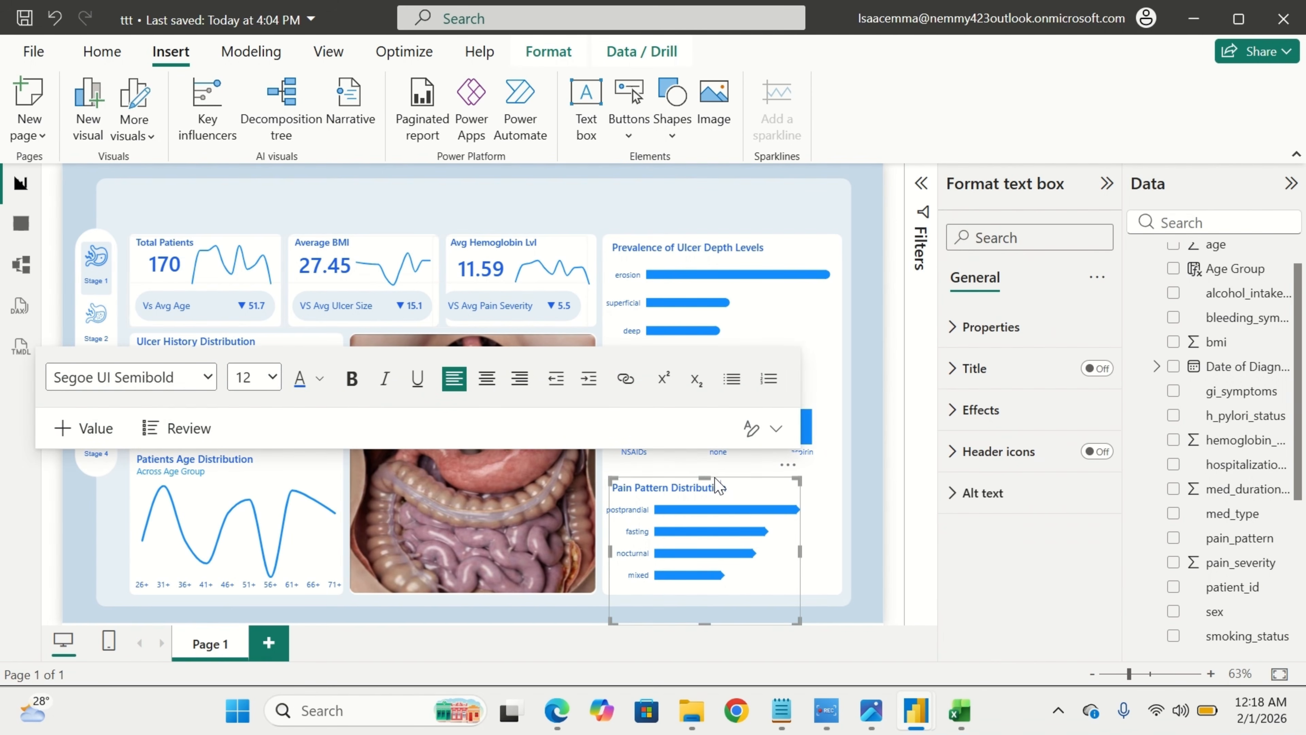
pyautogui.moveTo(707, 473); pyautogui.dragTo(712, 478)
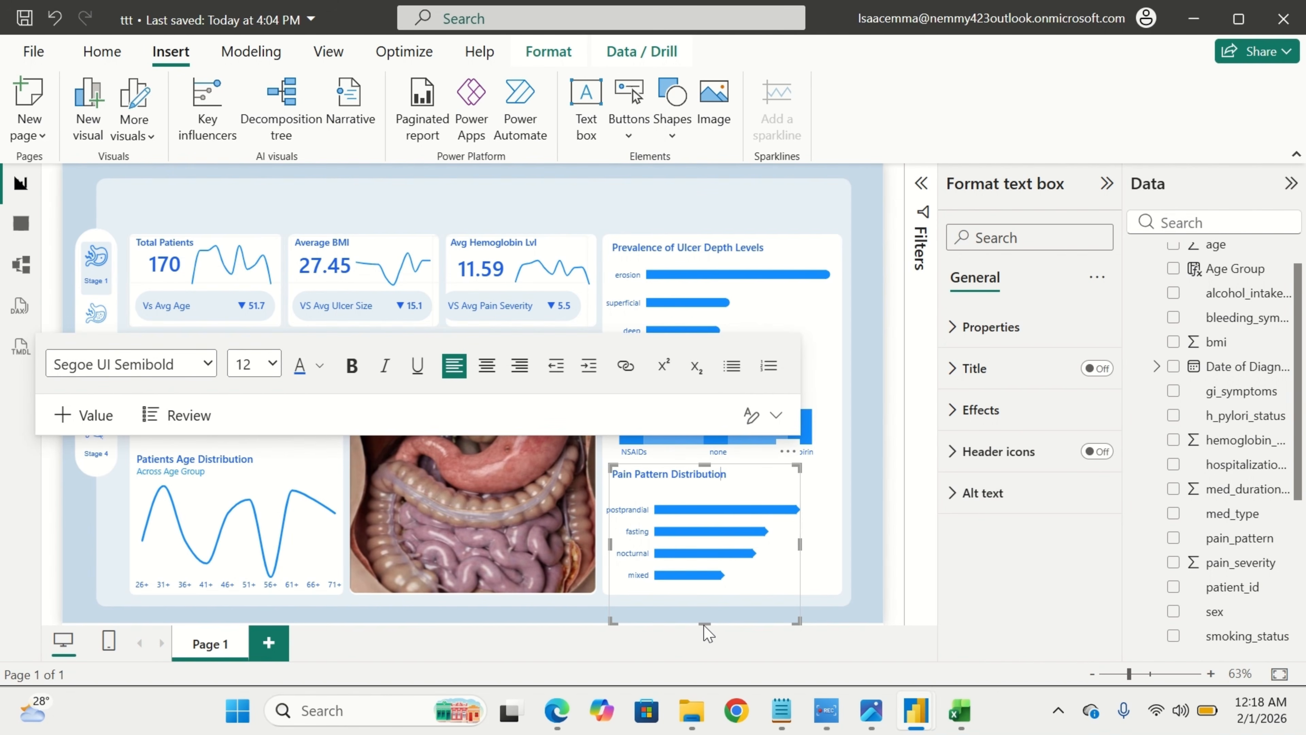
# Shrink the Pain Pattern Distribution text box by raising its lower edge, and raise the chart's upper edge slightly.
pyautogui.moveTo(704, 622); pyautogui.dragTo(753, 515)
pyautogui.click(805, 576)
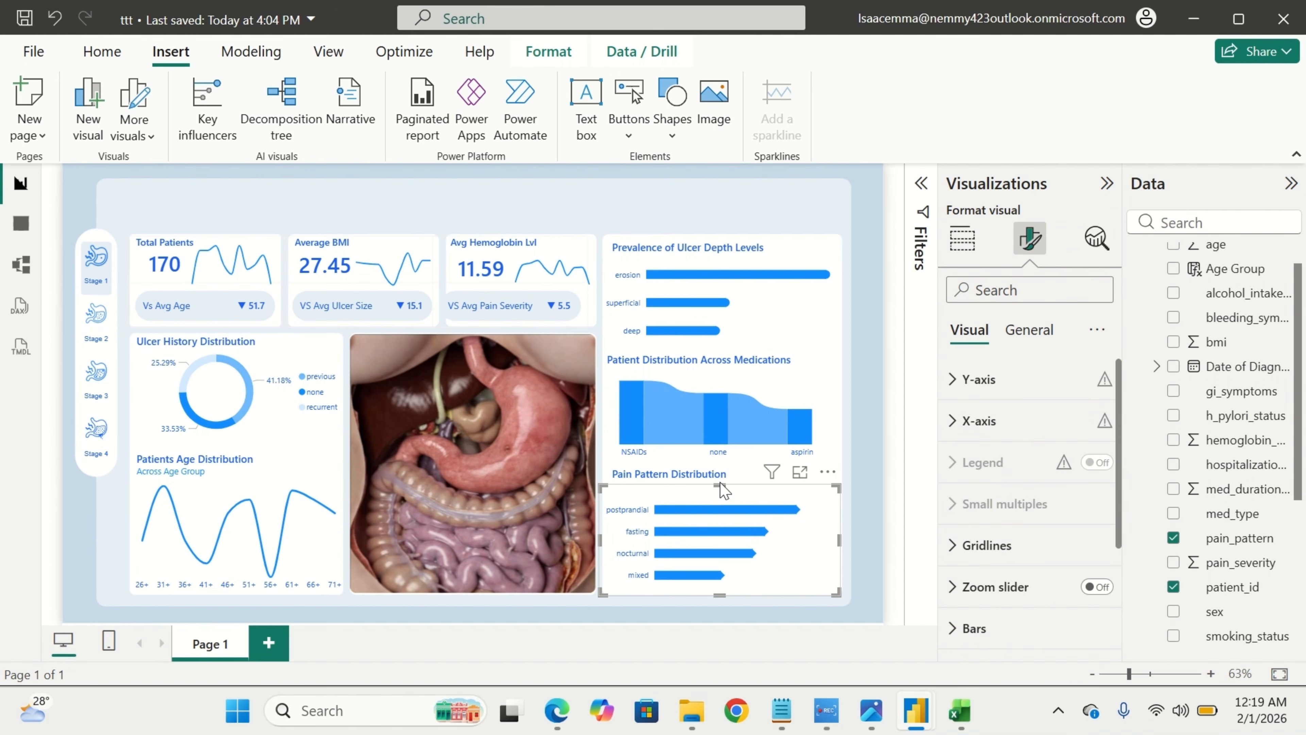
pyautogui.moveTo(721, 484); pyautogui.dragTo(728, 474)
pyautogui.click(868, 509)
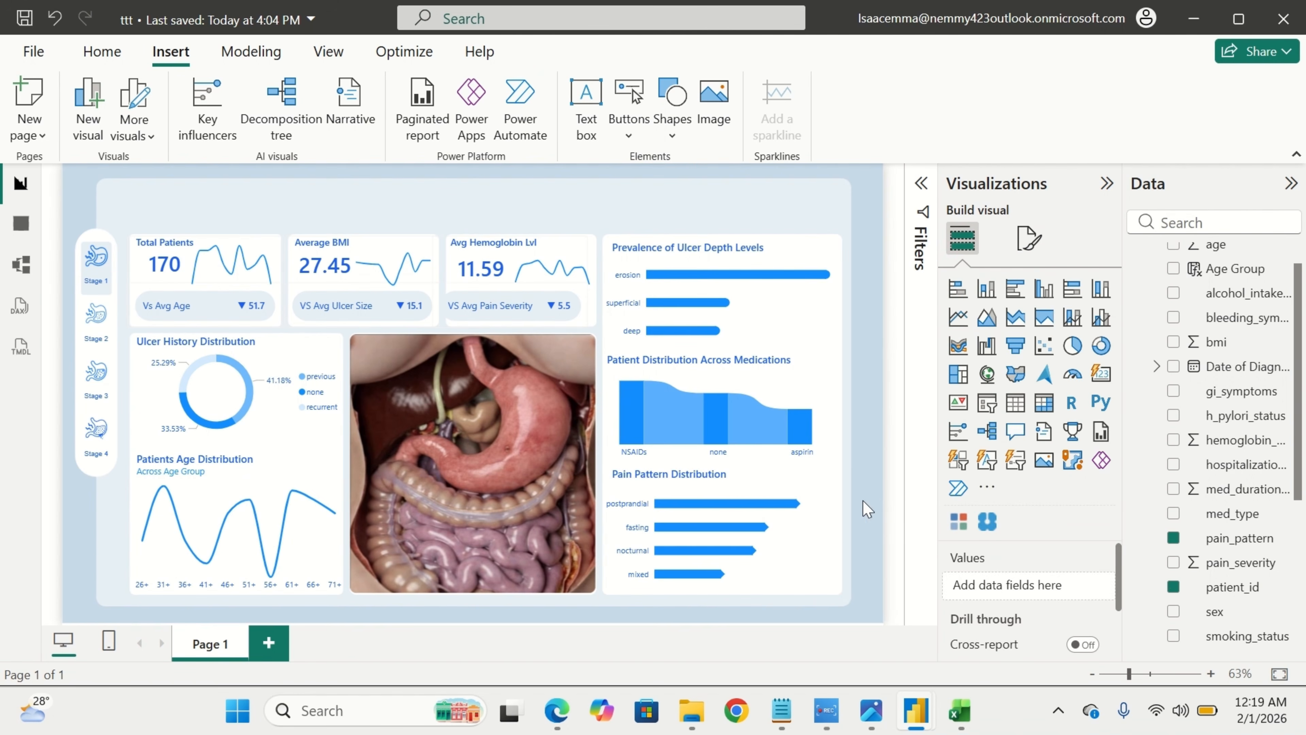
# Move the Pain Pattern Distribution title down closer to its bars and lower the chart's upper edge slightly.
pyautogui.click(754, 479)
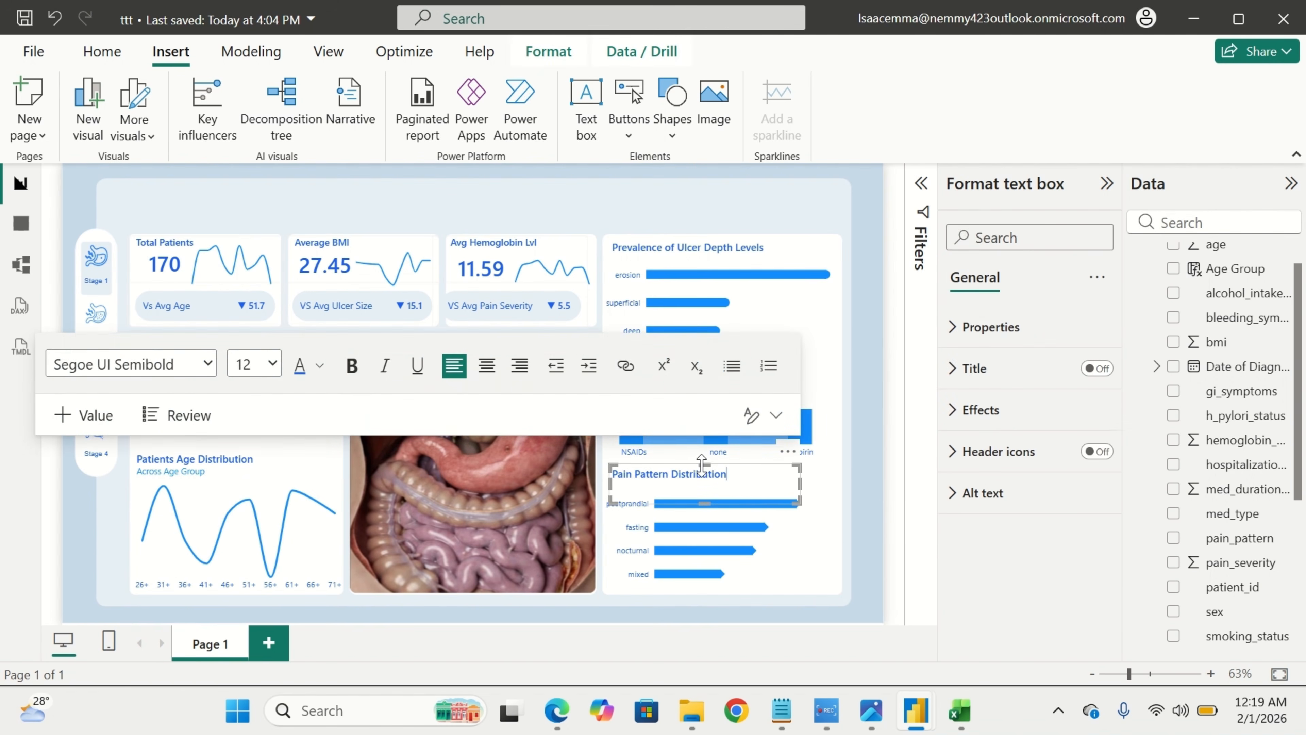
pyautogui.moveTo(700, 471); pyautogui.dragTo(706, 474)
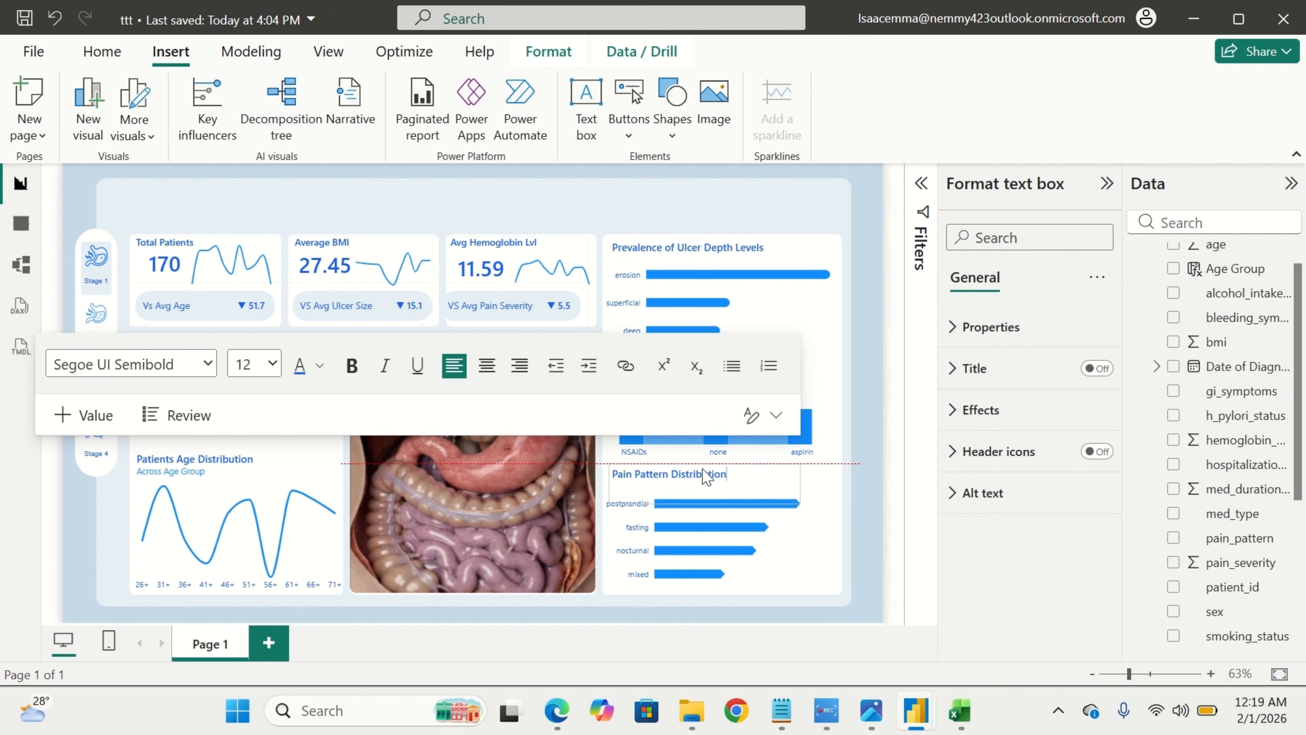
pyautogui.moveTo(704, 473); pyautogui.dragTo(707, 487)
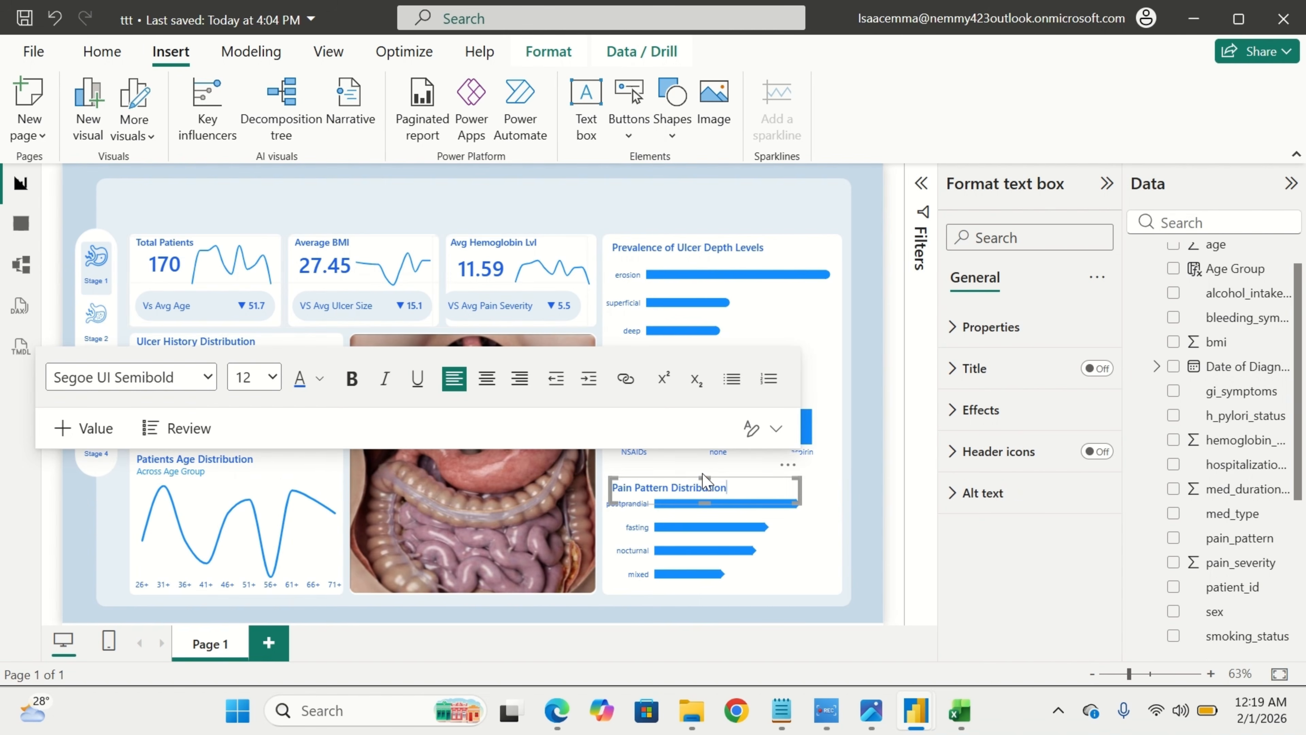
pyautogui.click(798, 551)
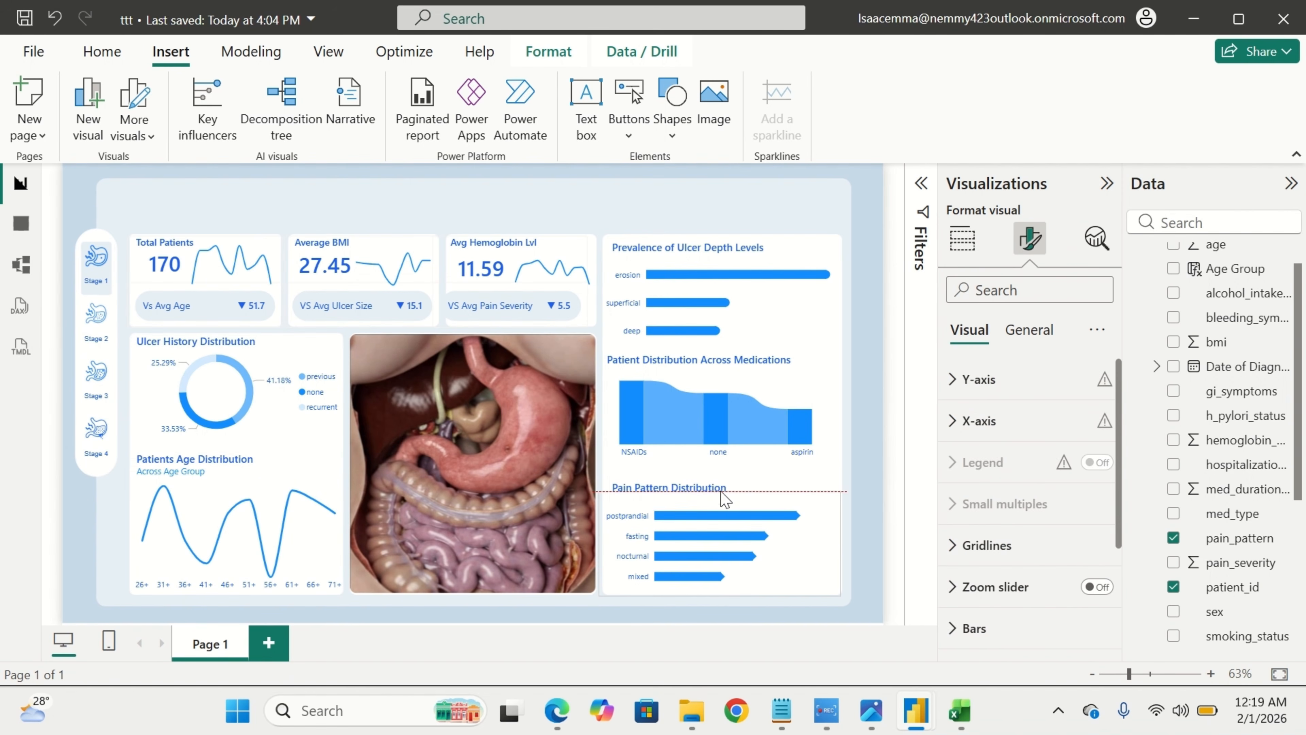
pyautogui.moveTo(719, 479); pyautogui.dragTo(721, 486)
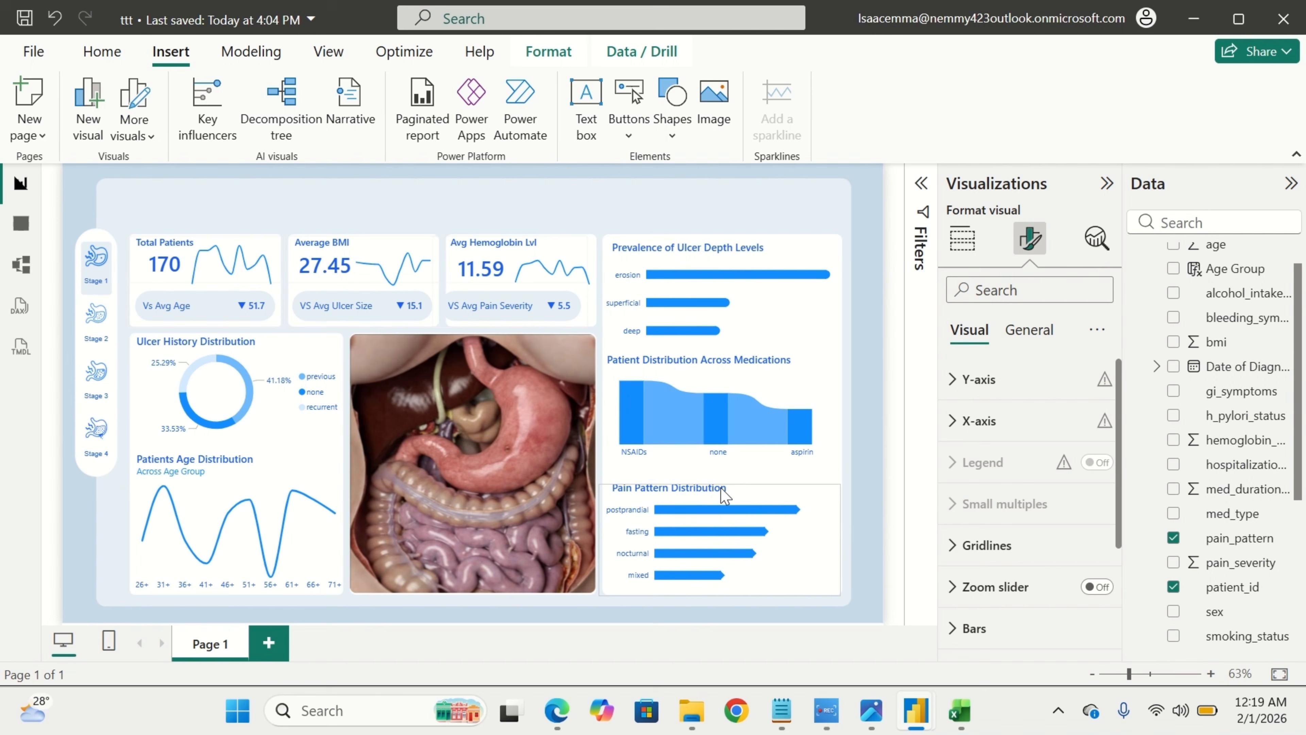
pyautogui.click(870, 521)
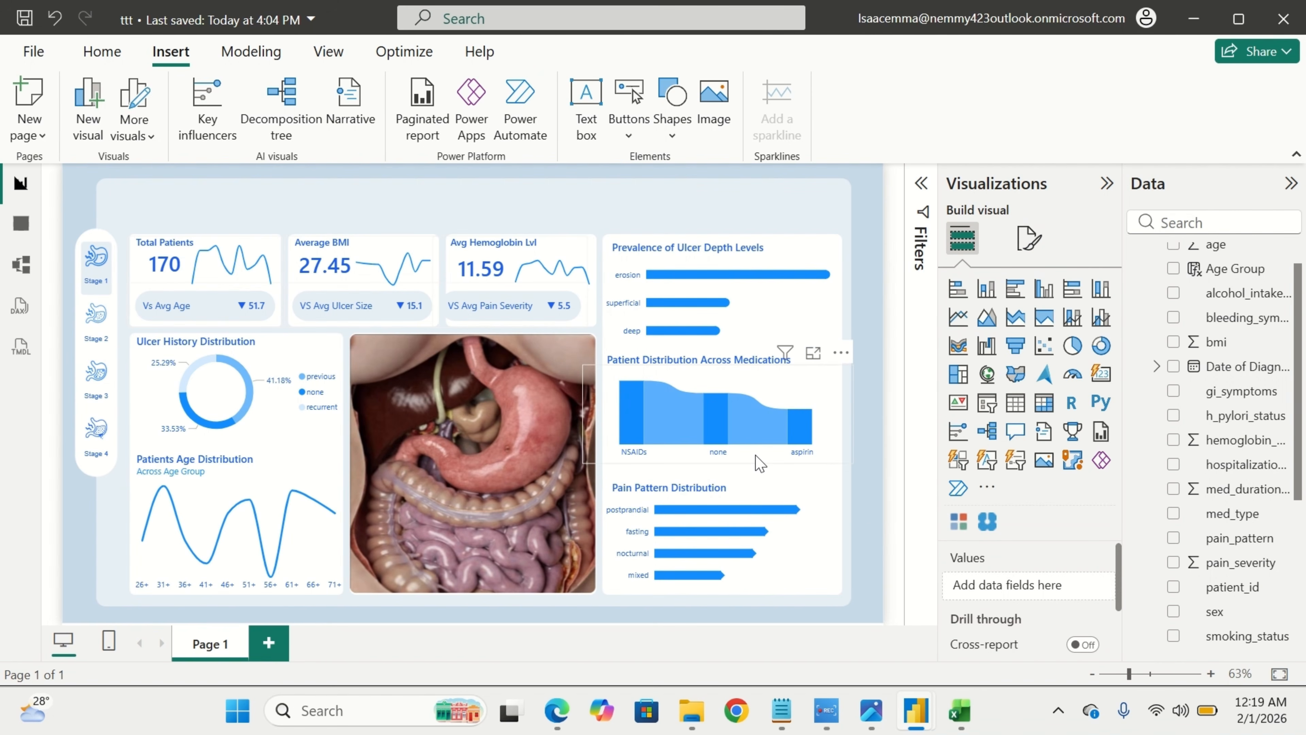
# Enlarge the Patient Distribution Across Medications chart slightly downward and to the right to use the gap above the next title.
pyautogui.click(730, 463)
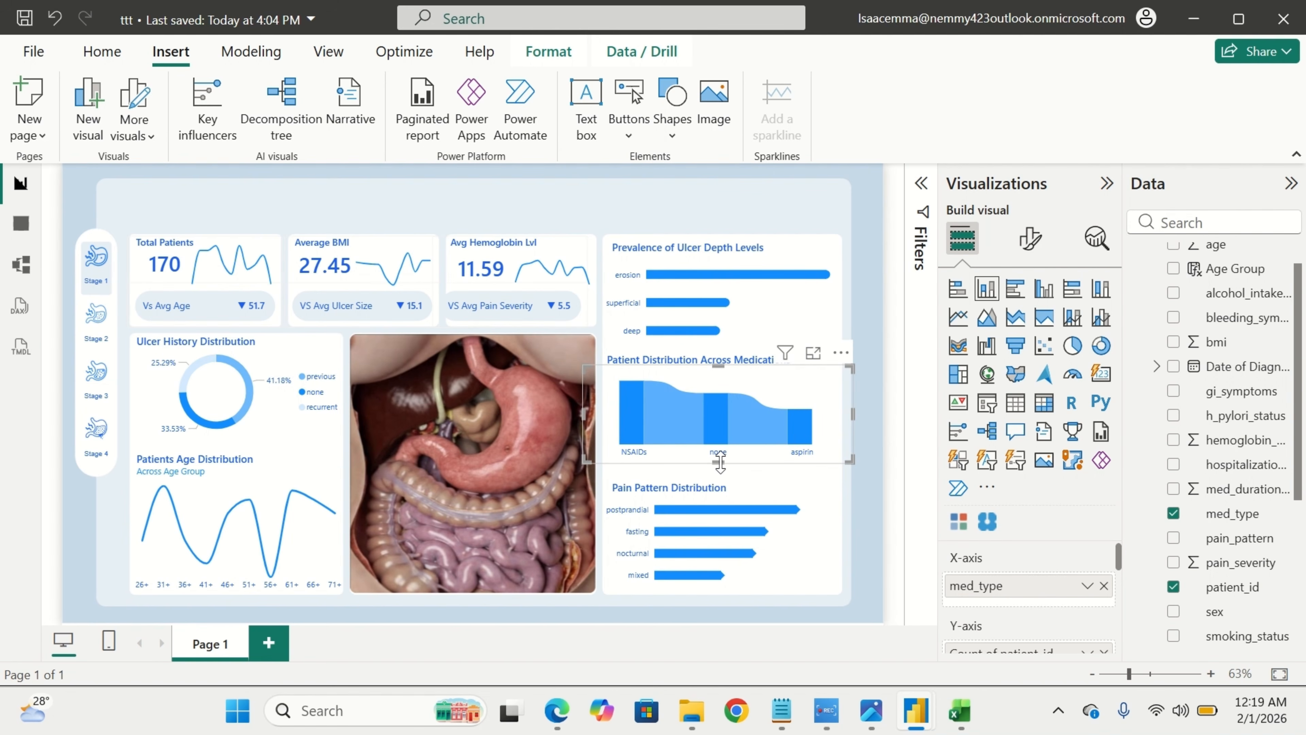
pyautogui.moveTo(721, 467); pyautogui.dragTo(721, 471)
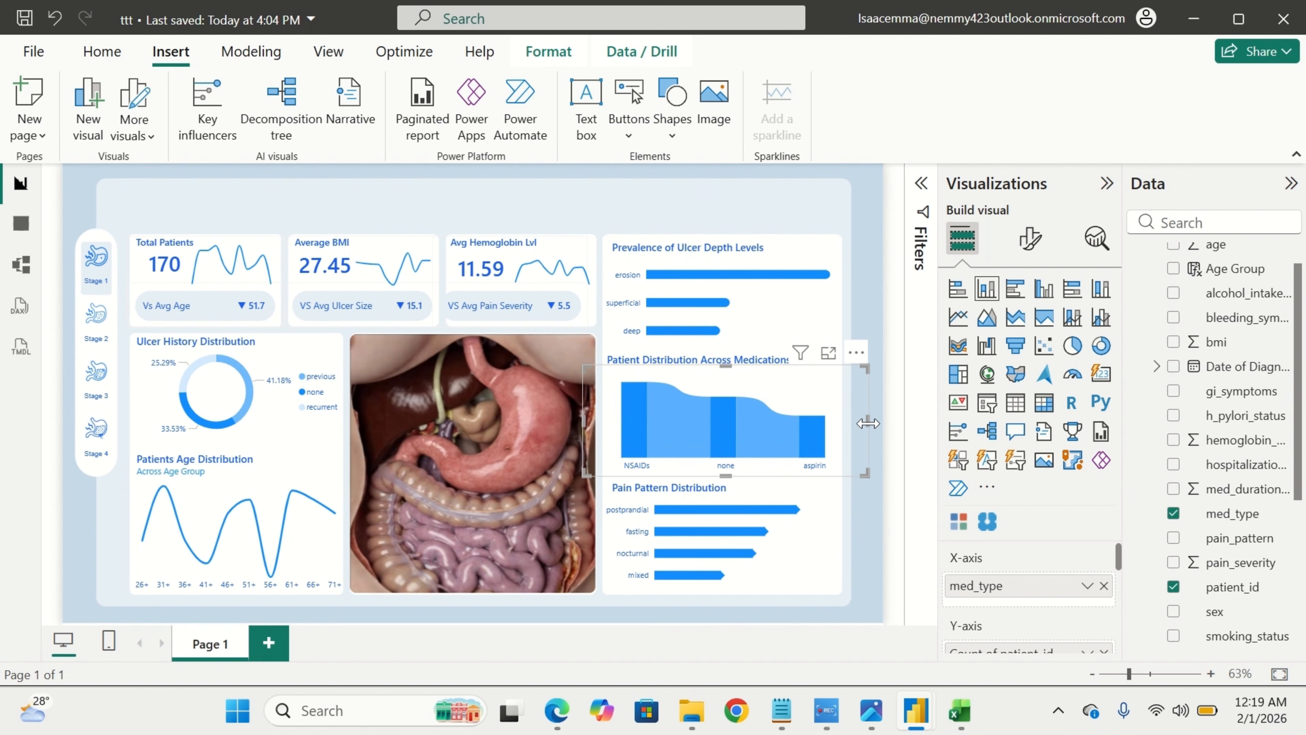
pyautogui.click(845, 534)
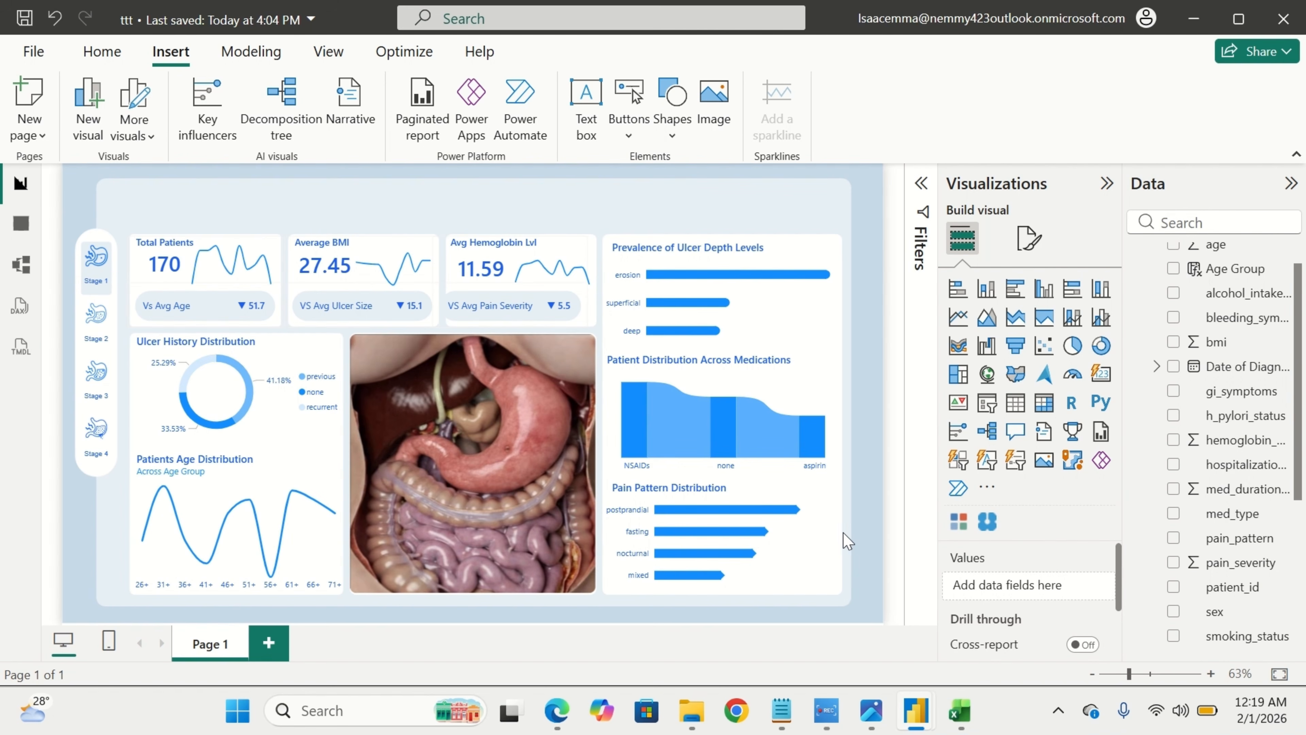
pyautogui.click(683, 130)
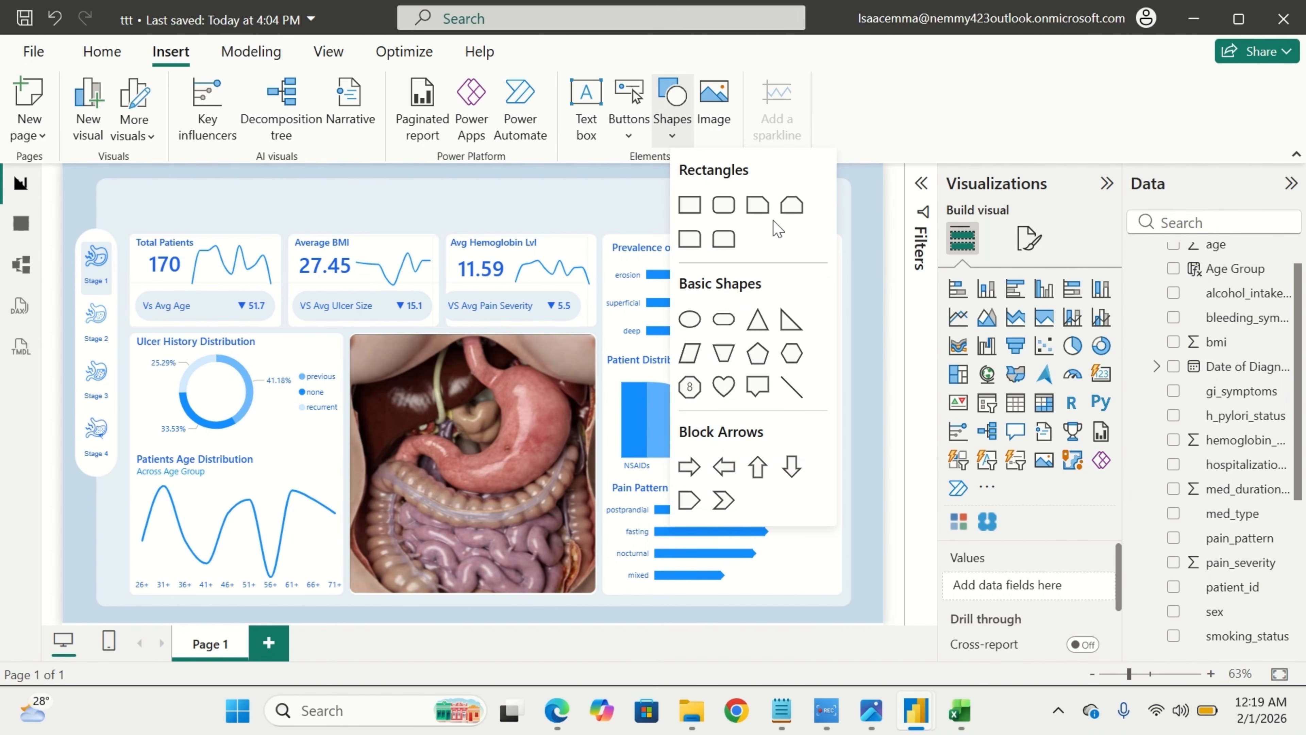
pyautogui.click(723, 205)
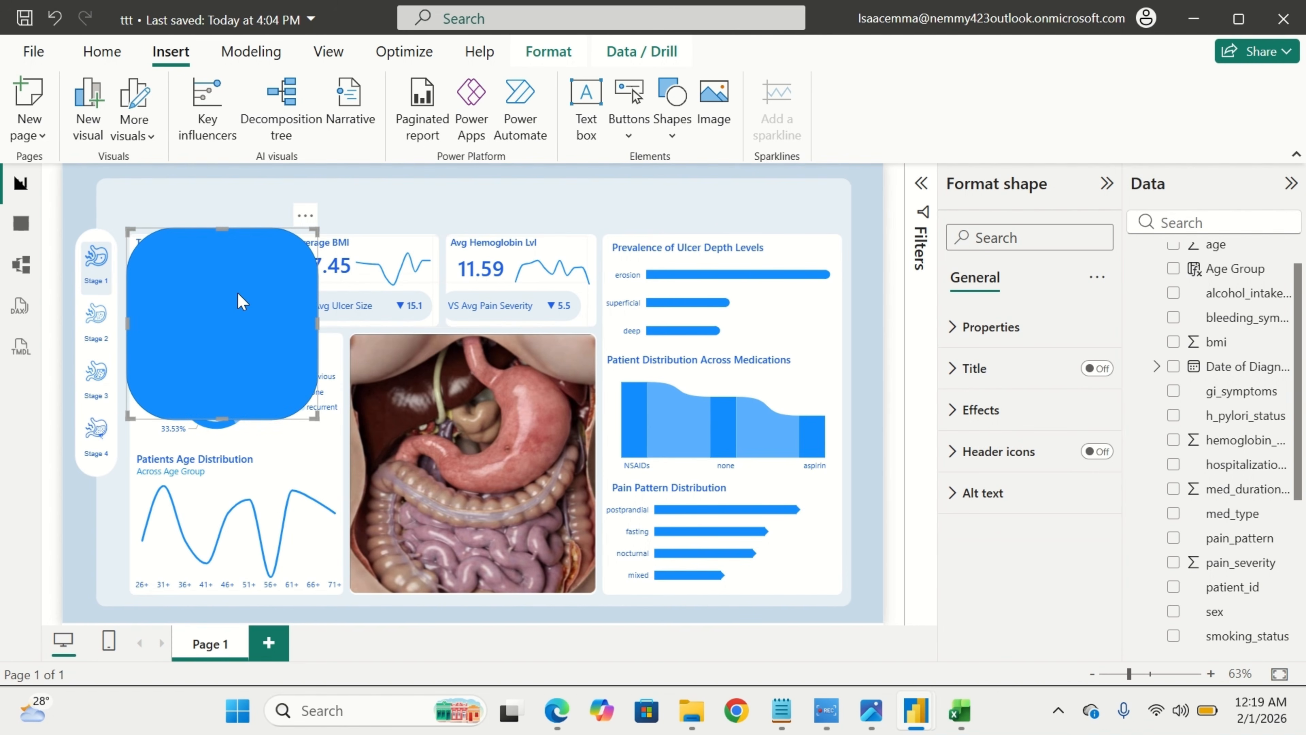
pyautogui.moveTo(256, 296); pyautogui.dragTo(470, 275)
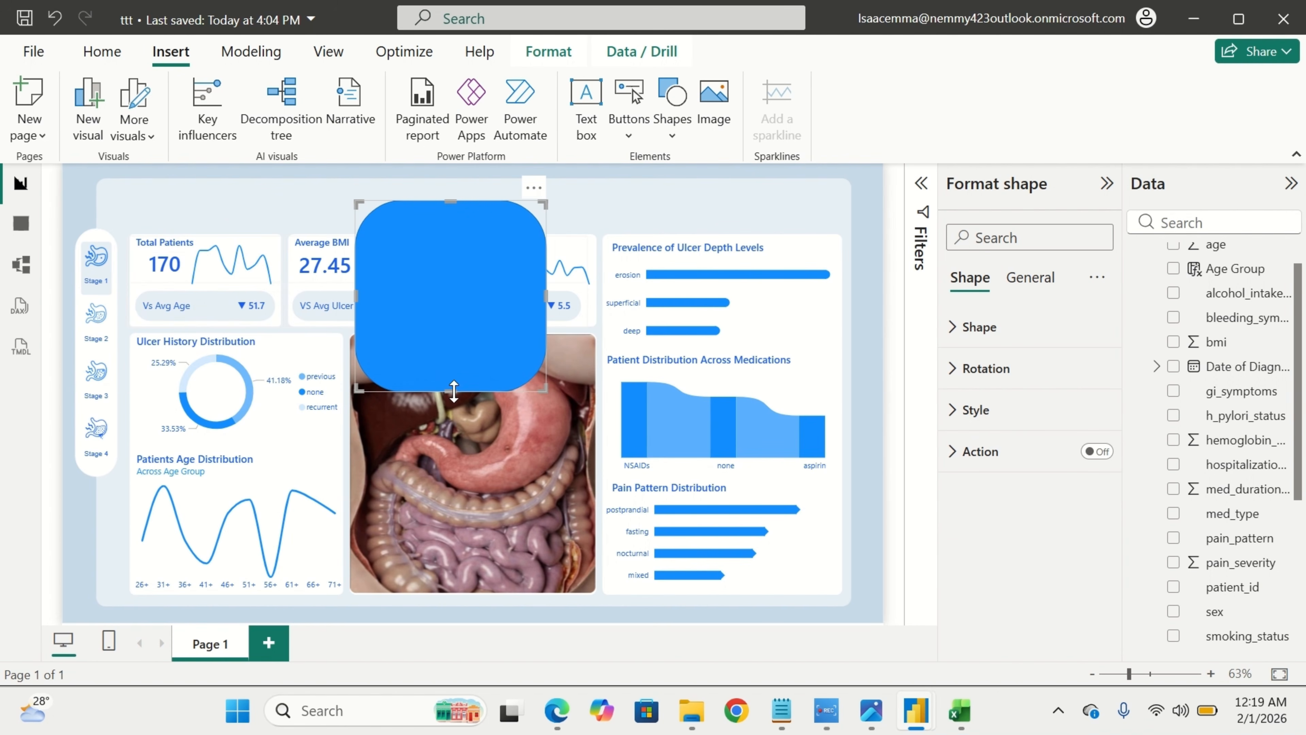
pyautogui.moveTo(451, 390); pyautogui.dragTo(486, 275)
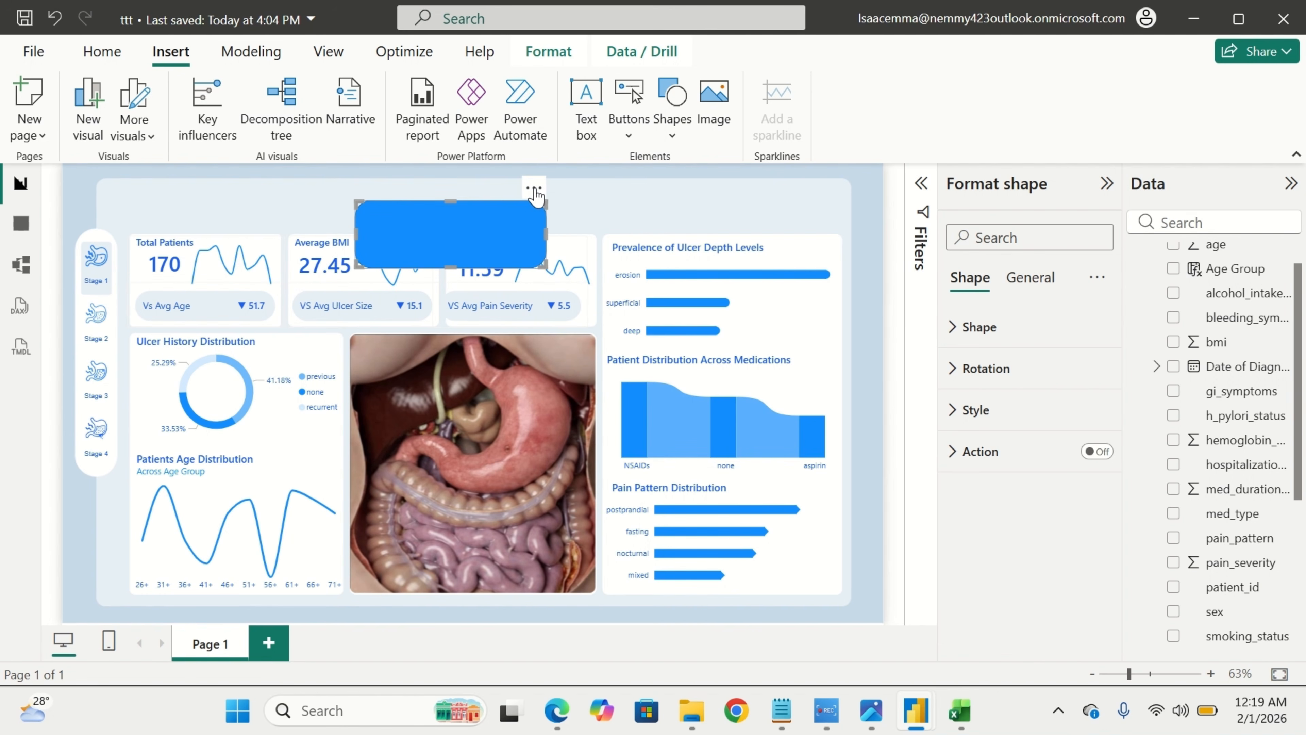
pyautogui.click(535, 189)
pyautogui.click(578, 218)
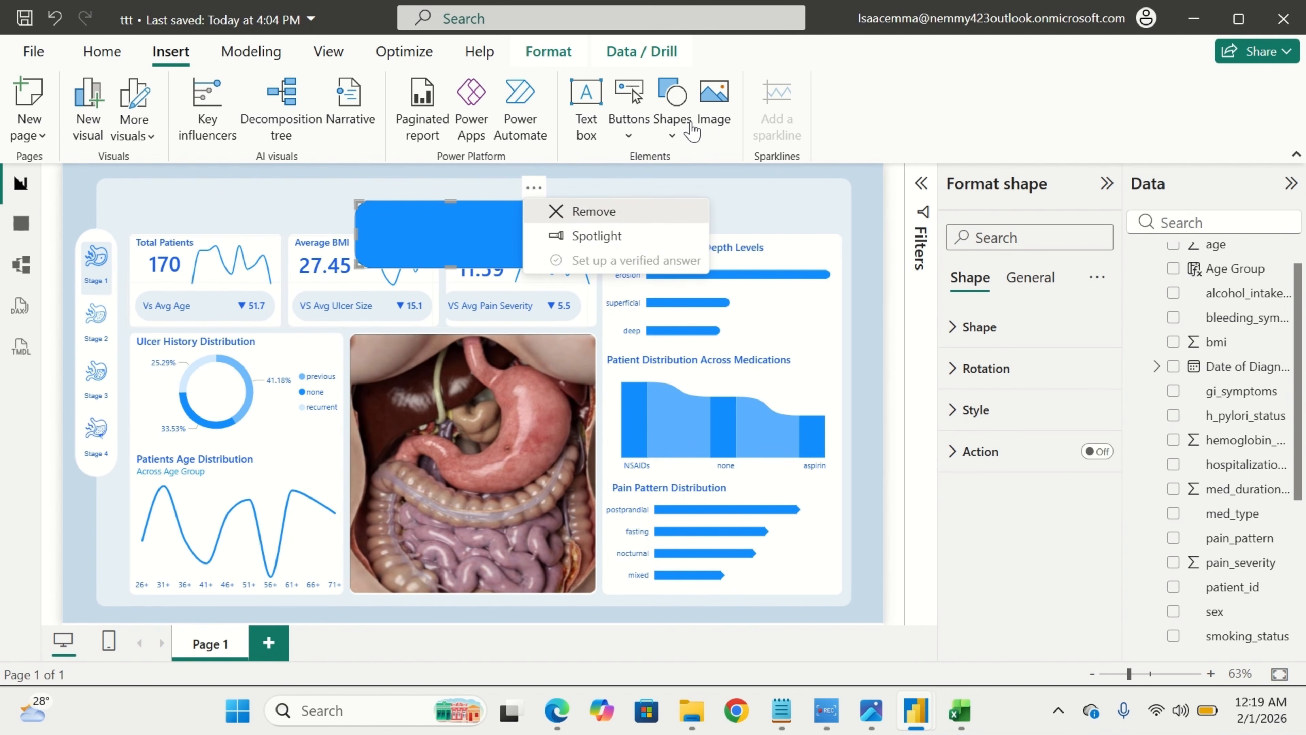
# Insert a pill shape and size it as a slim bar in the header, ending flush with the ulcer depth card's right edge.
pyautogui.click(671, 140)
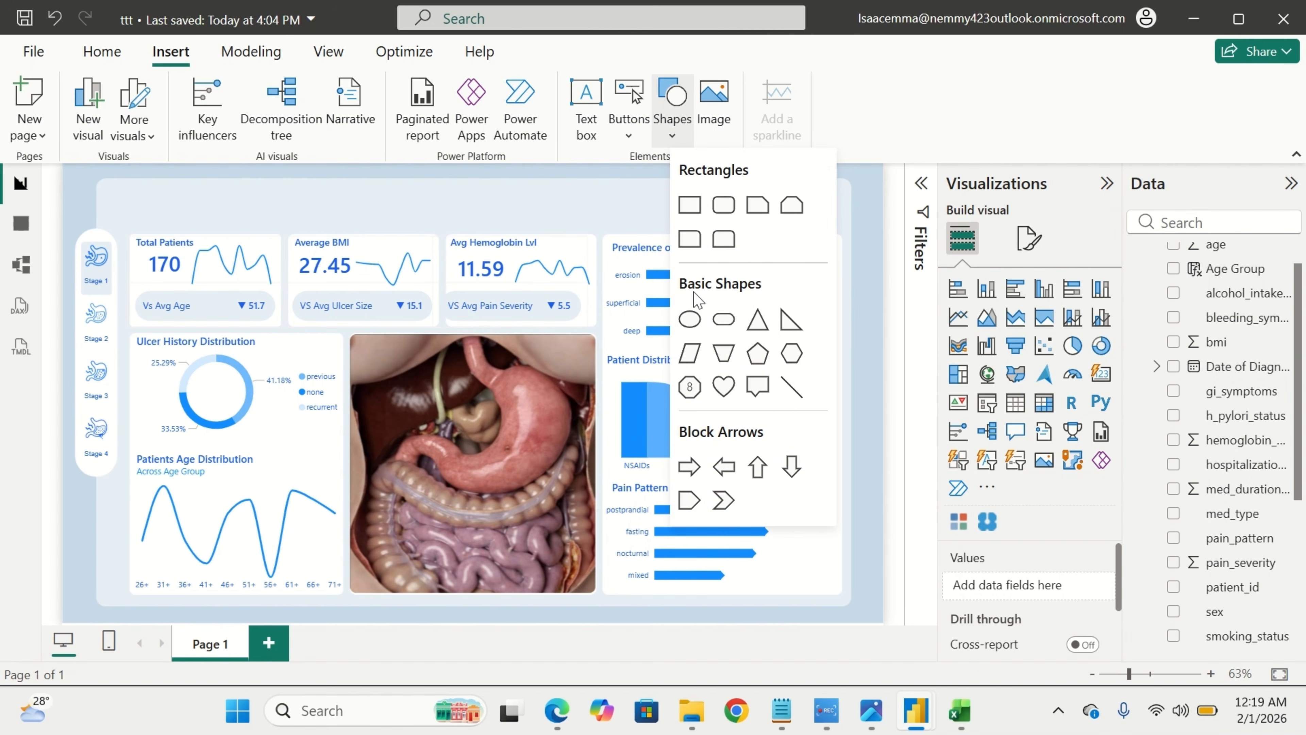
pyautogui.click(732, 331)
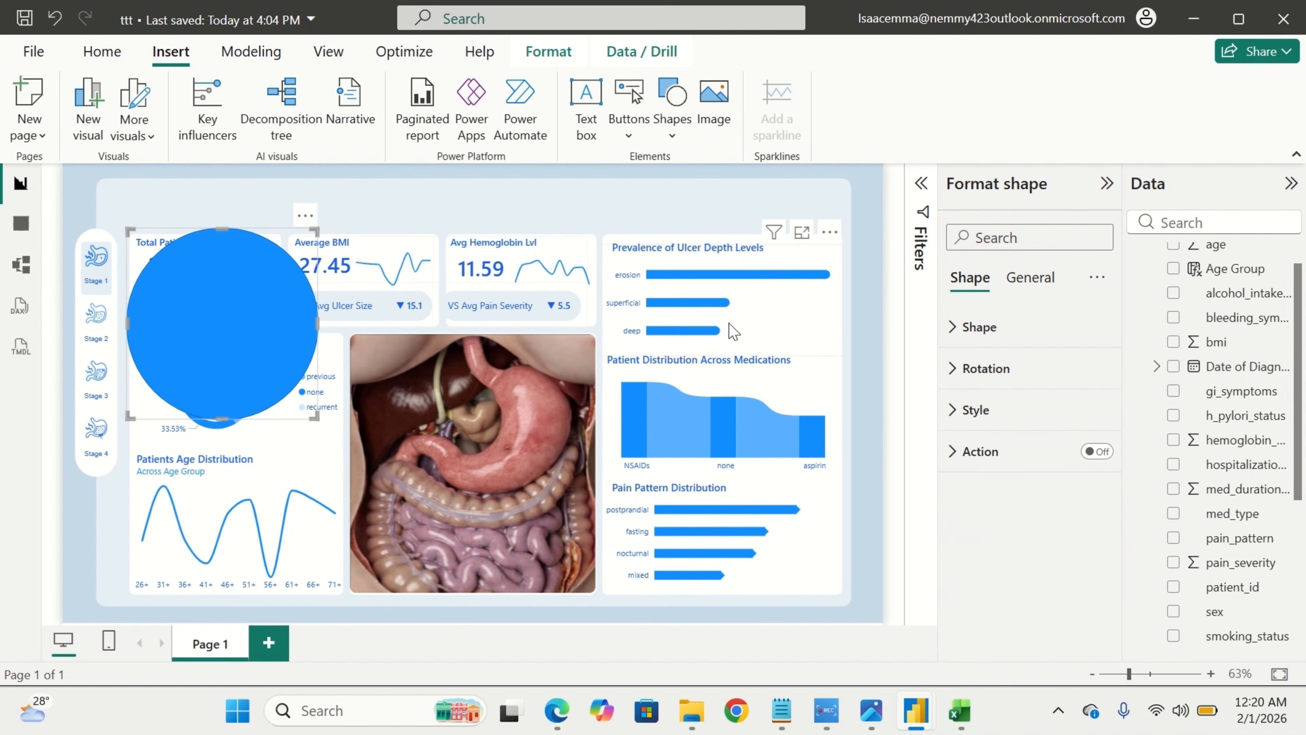
pyautogui.moveTo(227, 411); pyautogui.dragTo(654, 226)
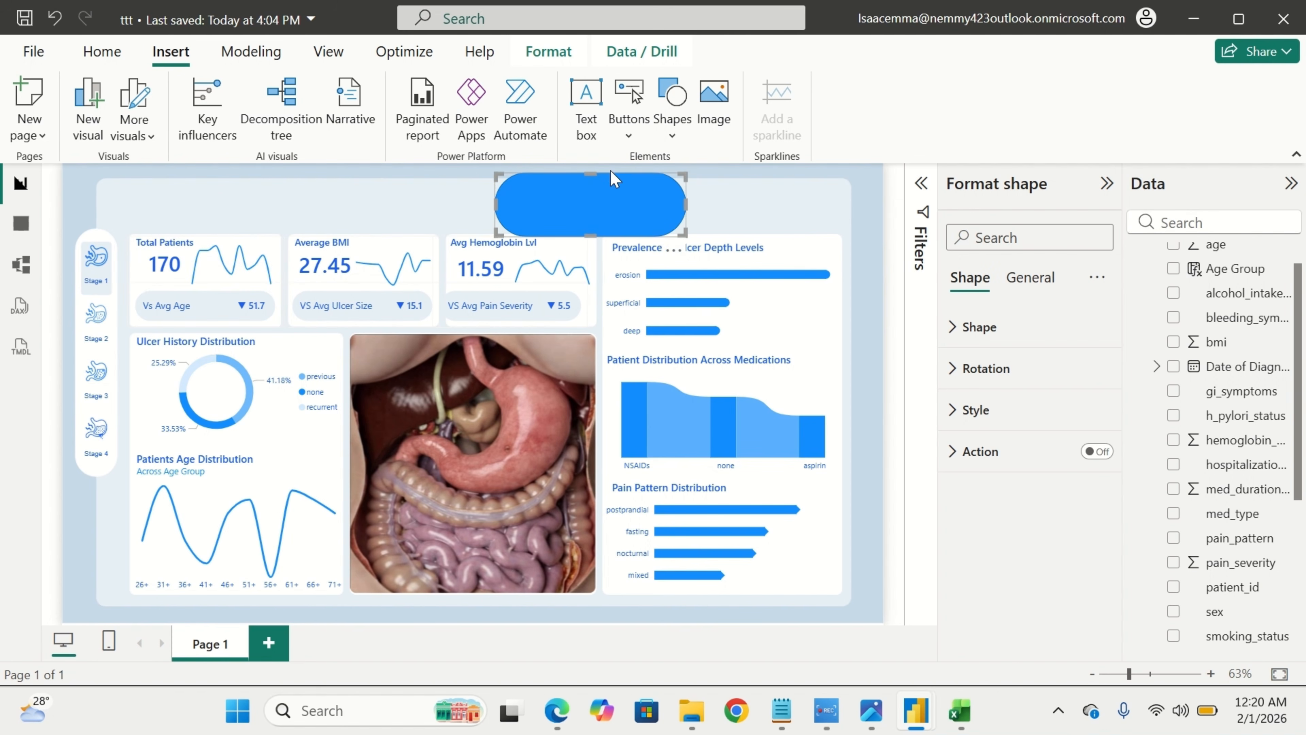
pyautogui.moveTo(592, 175); pyautogui.dragTo(590, 188)
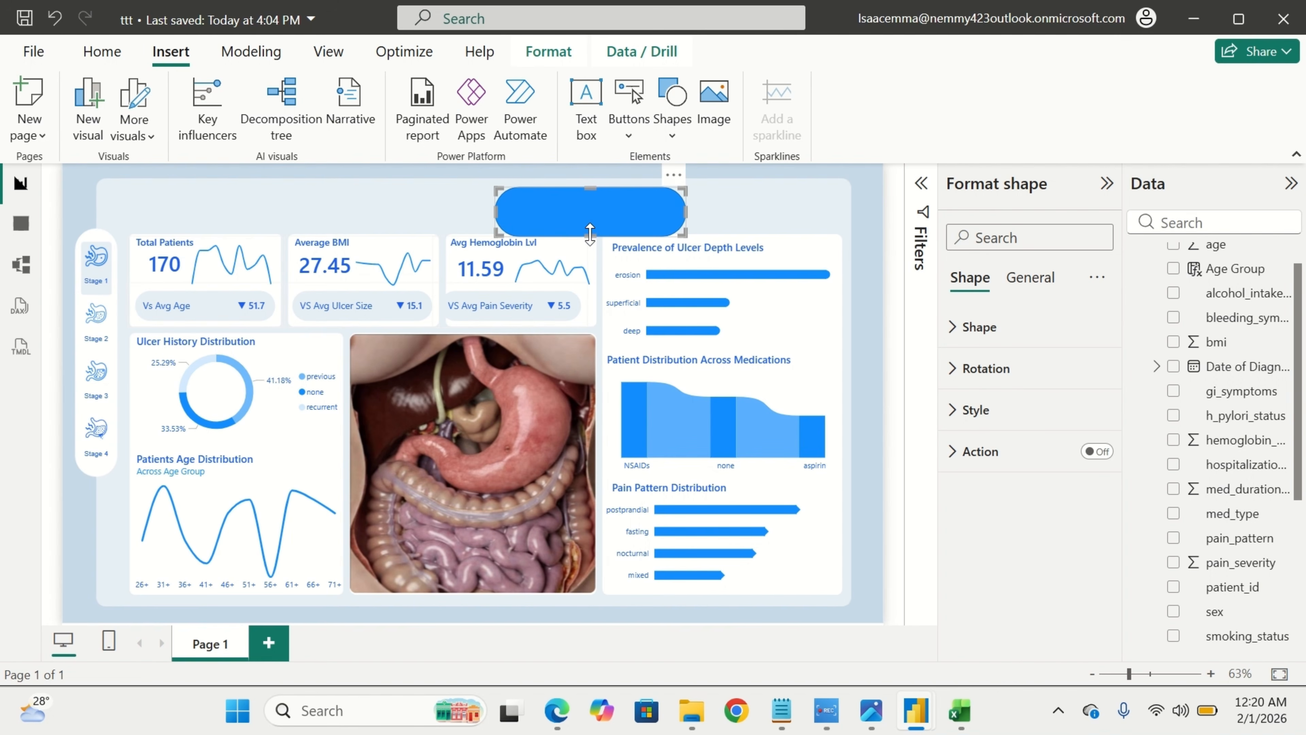
pyautogui.moveTo(593, 227); pyautogui.dragTo(592, 215)
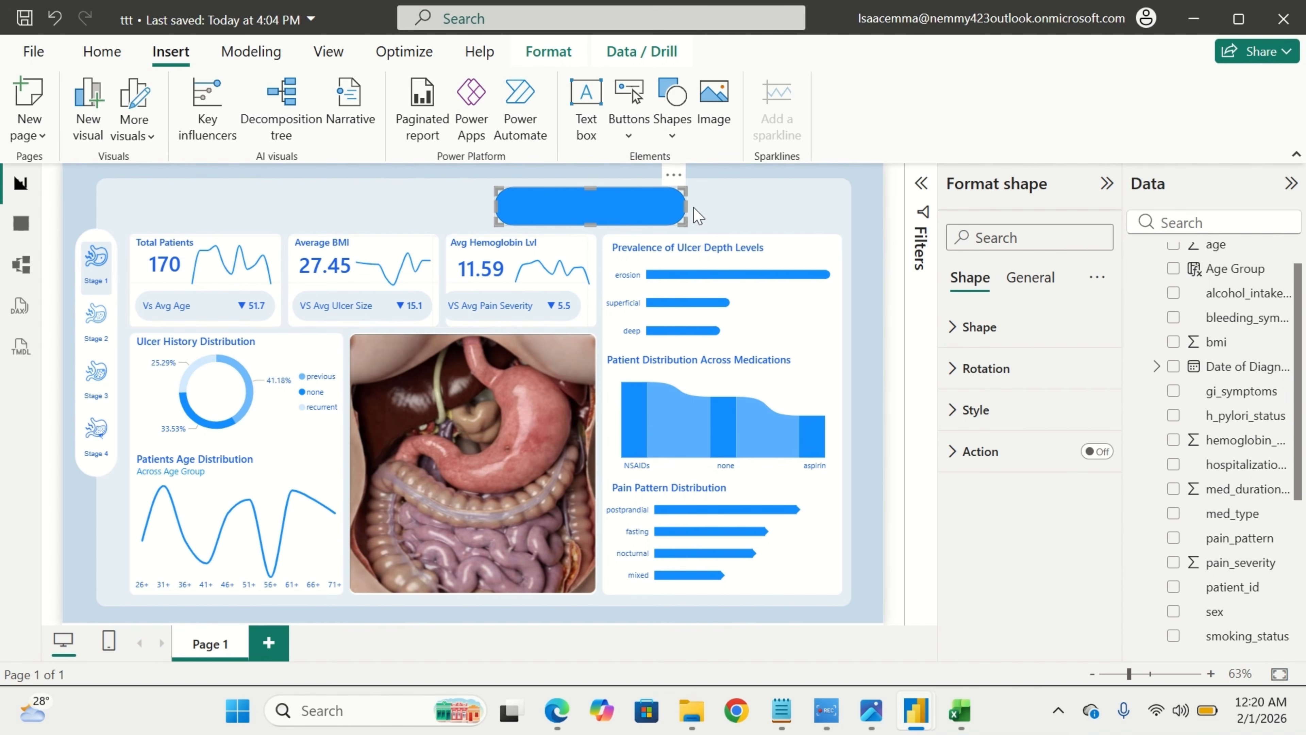
pyautogui.moveTo(684, 207); pyautogui.dragTo(842, 212)
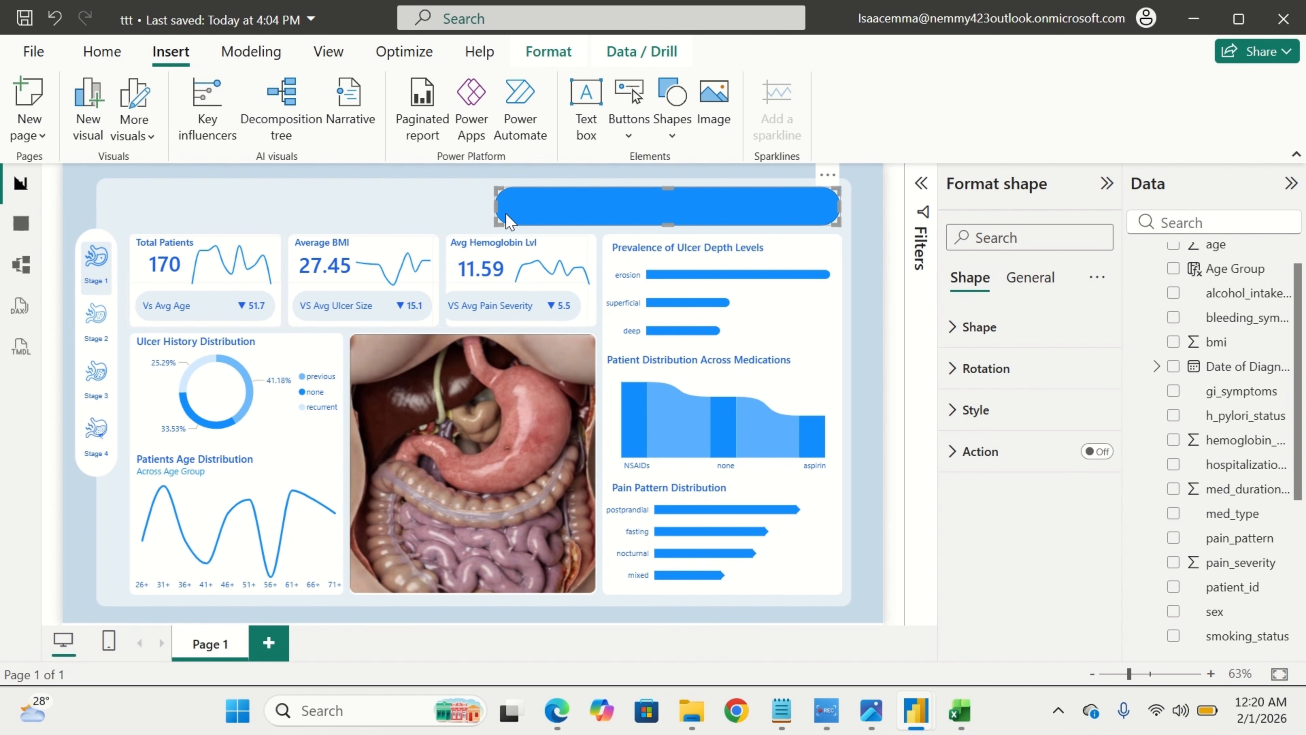
pyautogui.moveTo(497, 202); pyautogui.dragTo(545, 210)
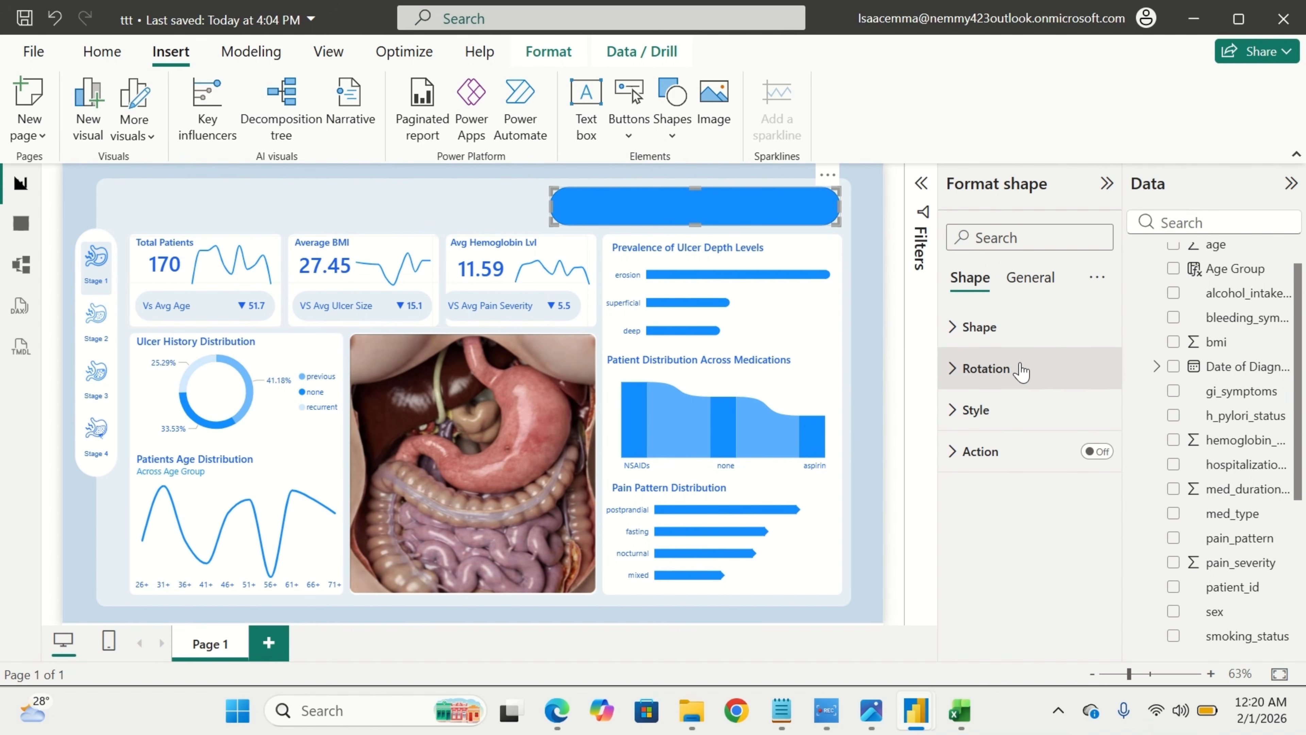
# Fill the header pill shape with white and turn off its border.
pyautogui.click(998, 410)
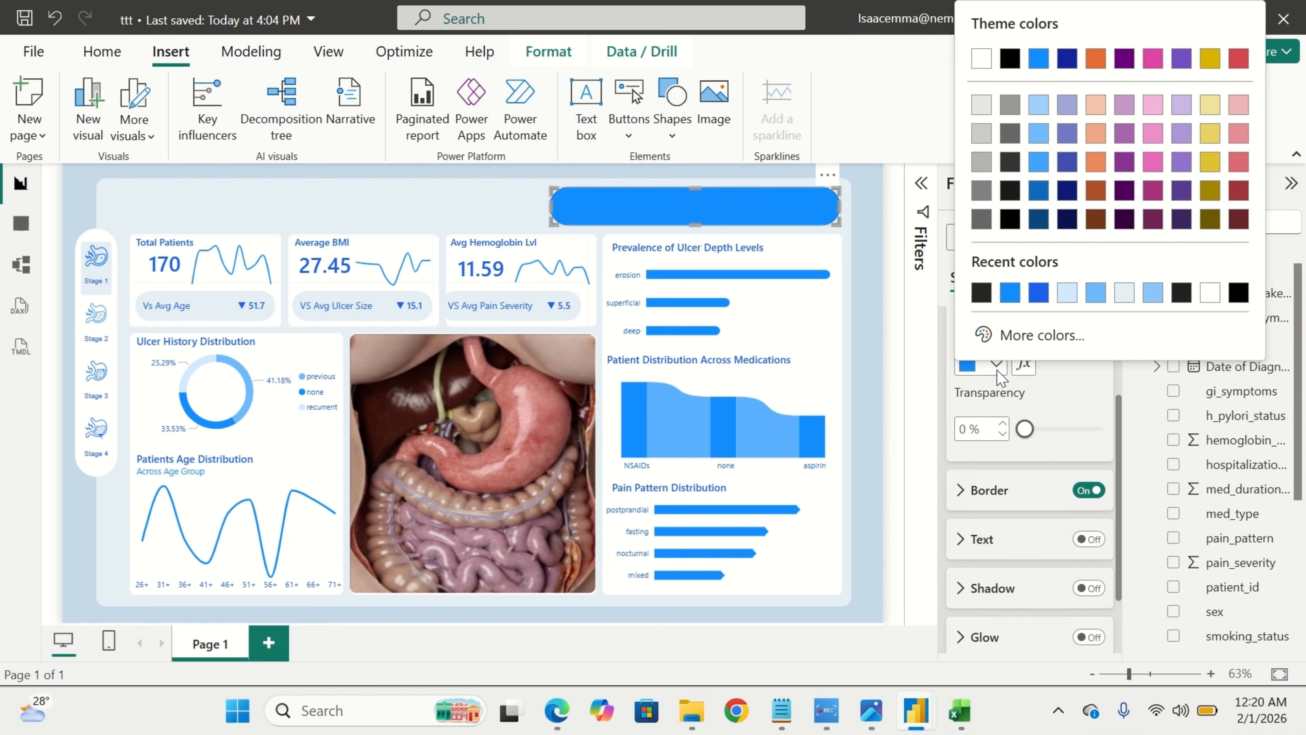
pyautogui.click(996, 363)
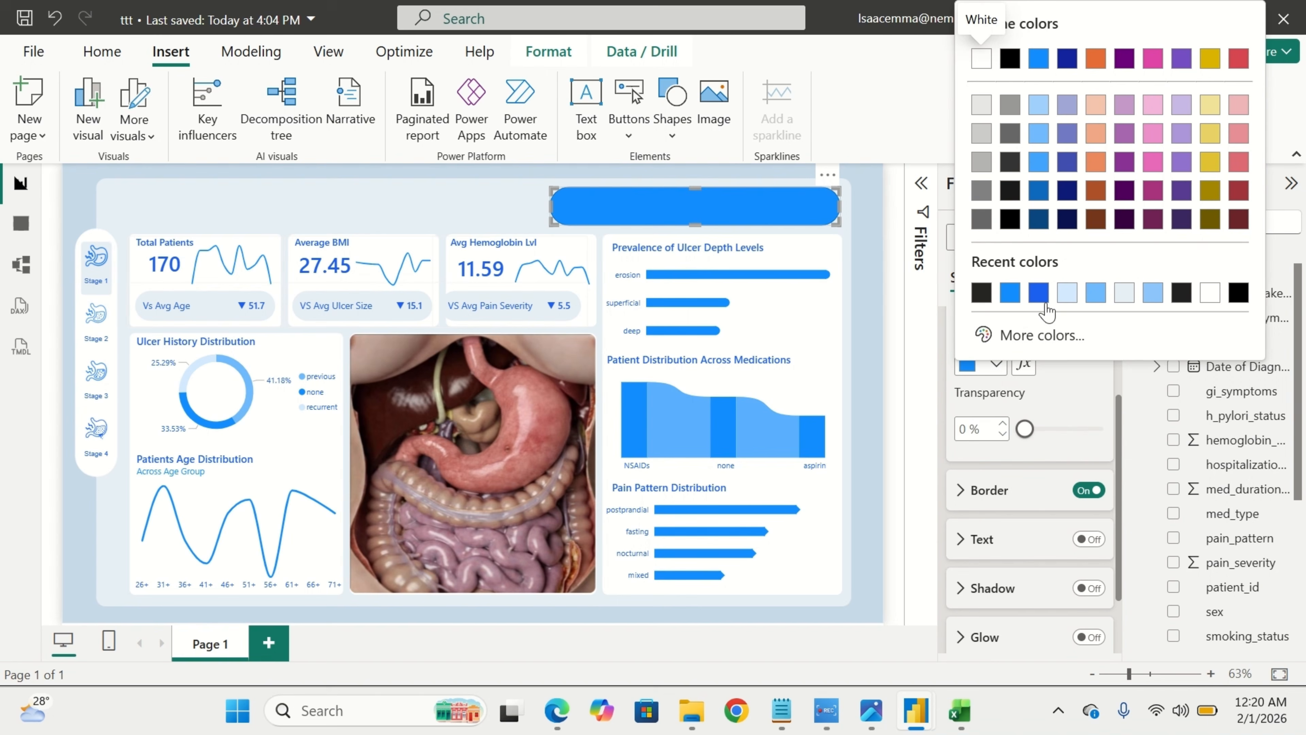
pyautogui.click(981, 59)
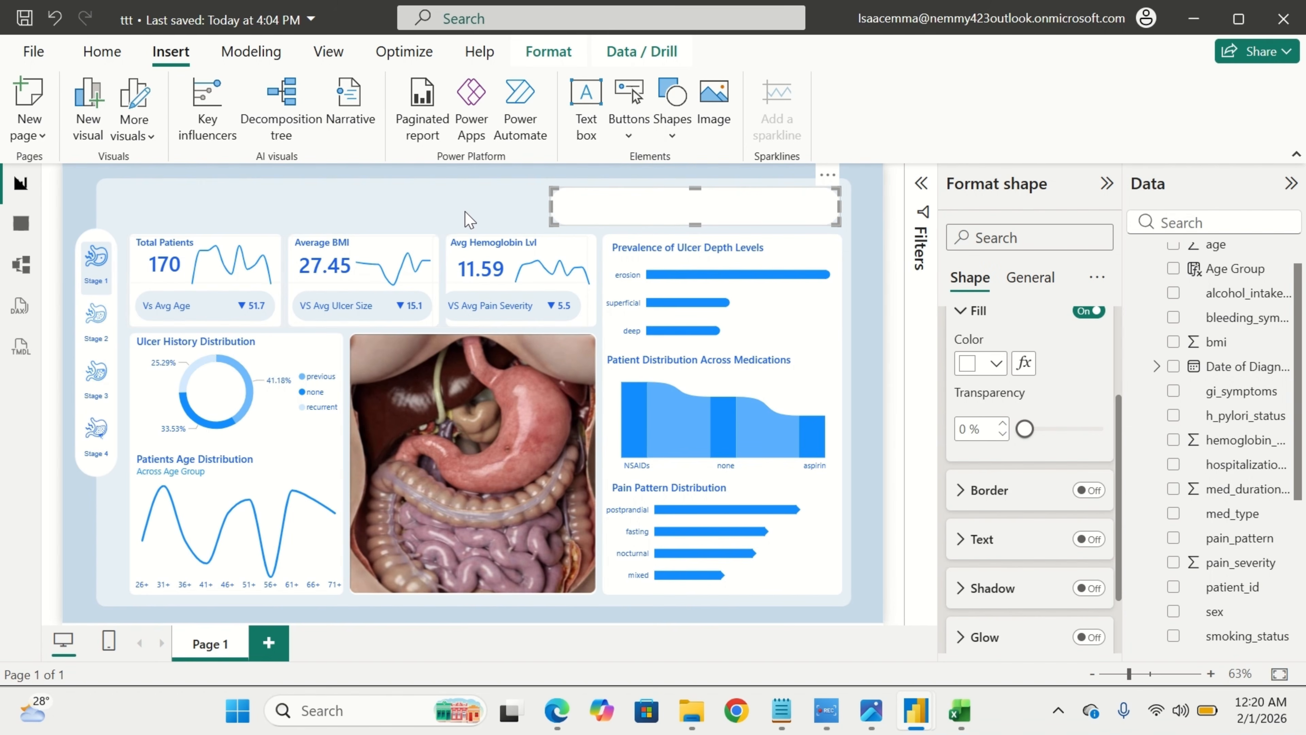
pyautogui.click(461, 202)
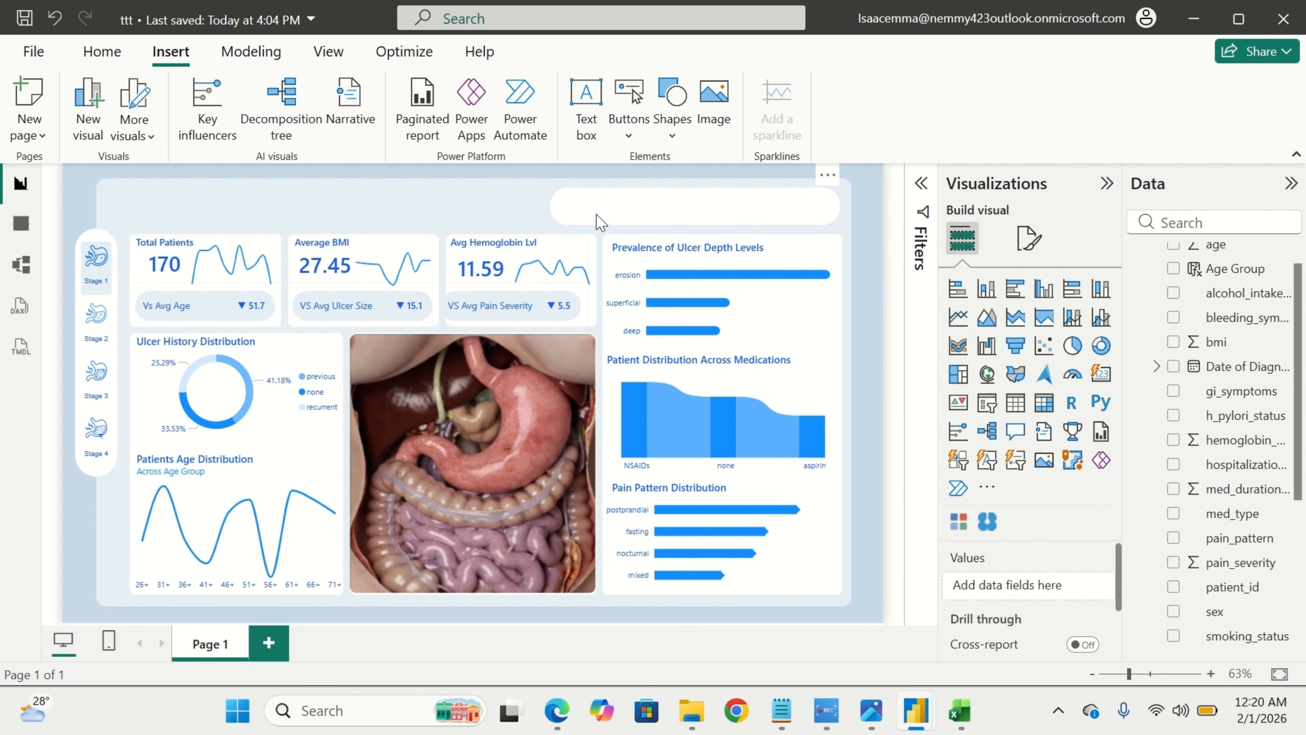
# Insert a text box reading "Search" and format its text in bright blue Segoe UI Semibold.
pyautogui.click(591, 123)
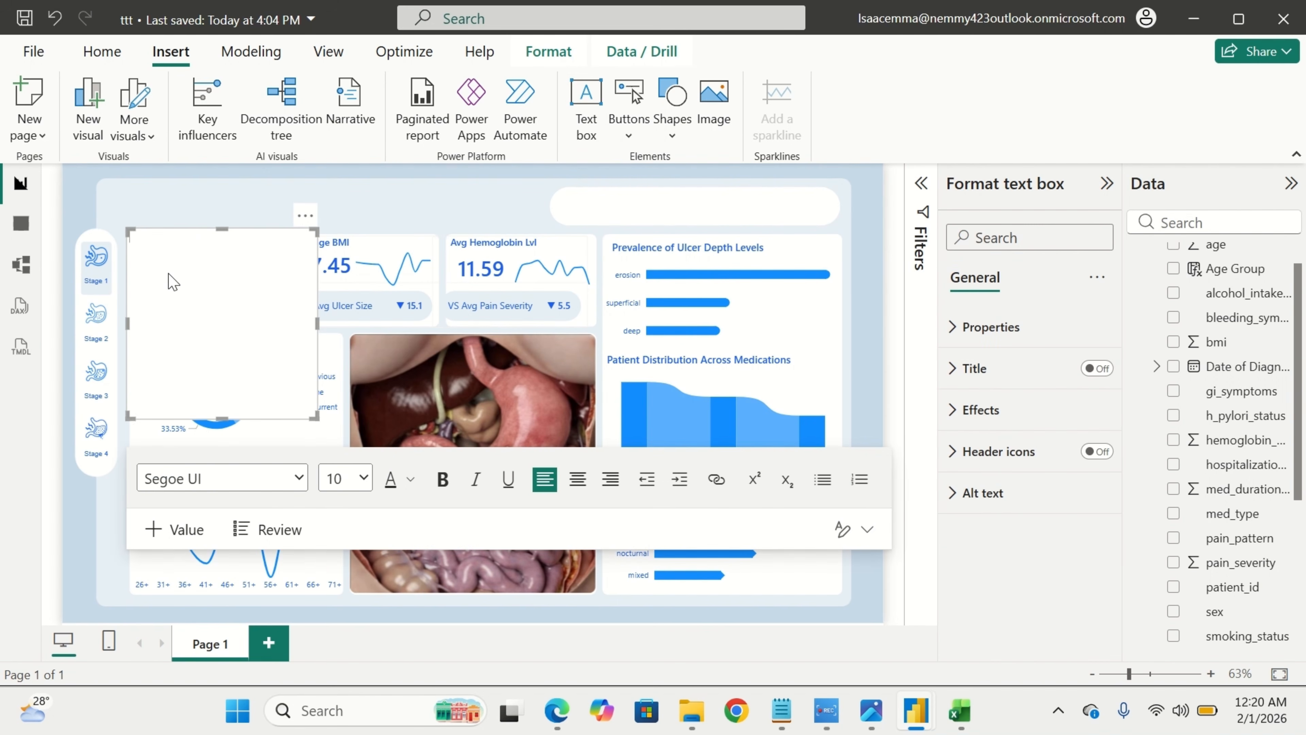
pyautogui.write('Search')
pyautogui.moveTo(156, 238); pyautogui.dragTo(130, 247)
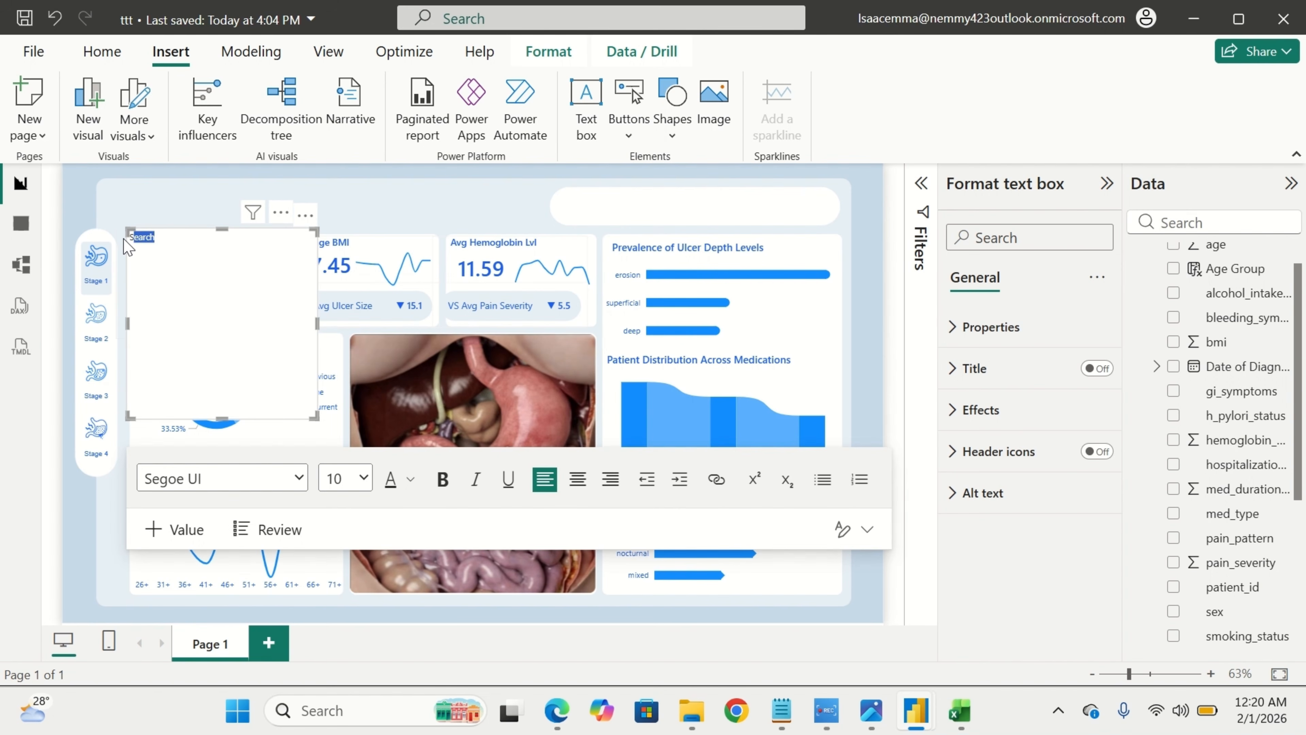
pyautogui.click(164, 242)
pyautogui.hotkey('ctrl', 'a')
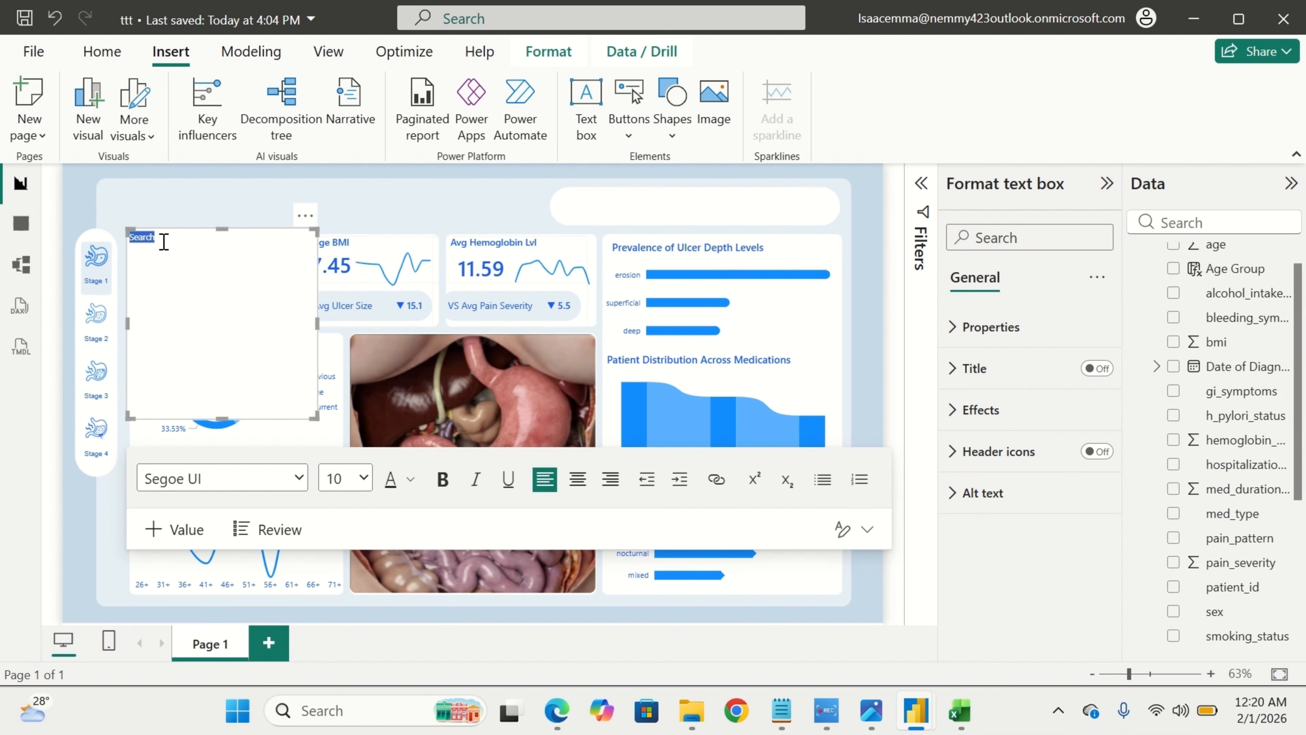
pyautogui.click(434, 483)
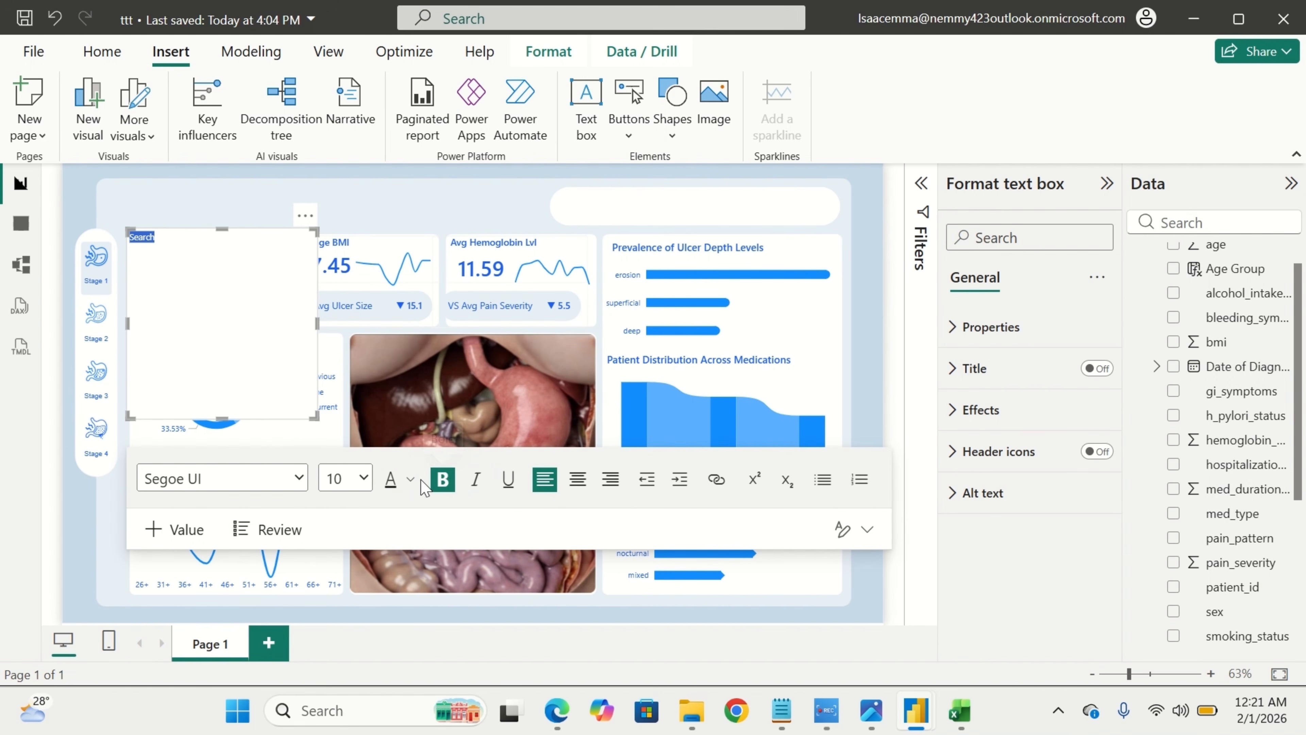
pyautogui.click(410, 479)
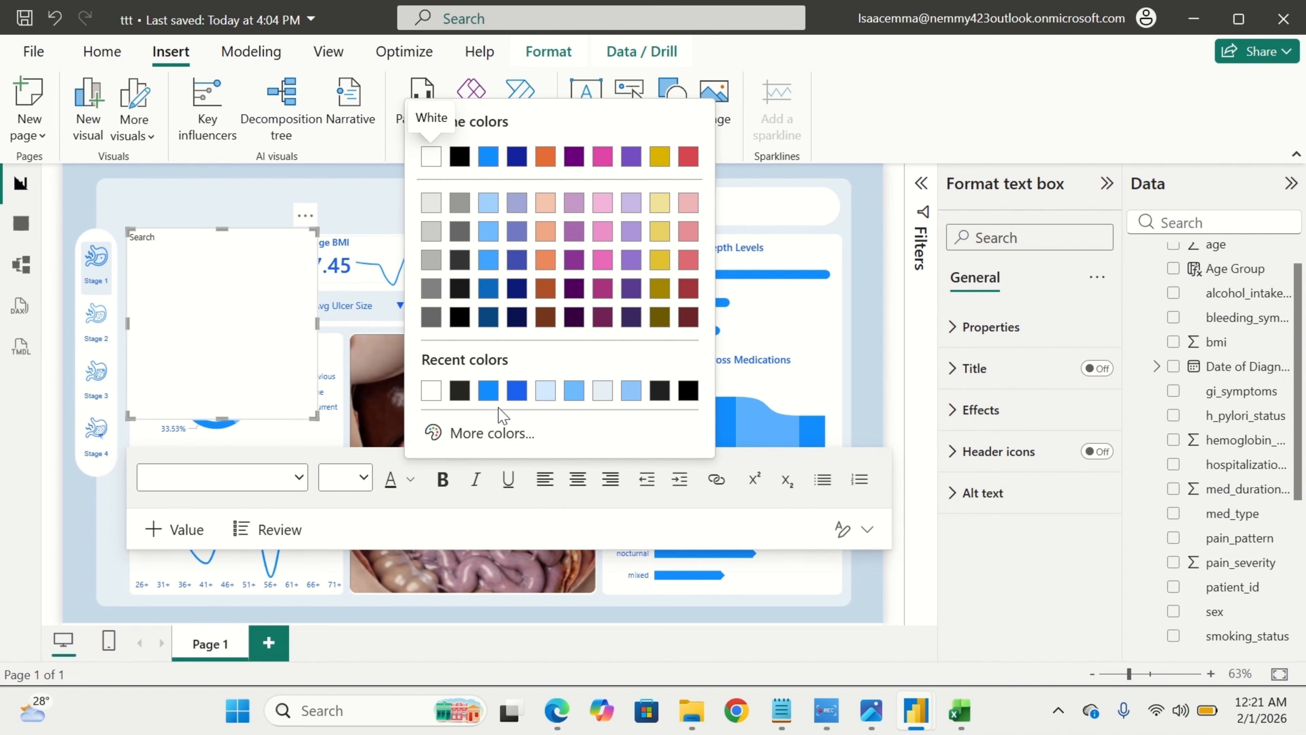
pyautogui.click(488, 390)
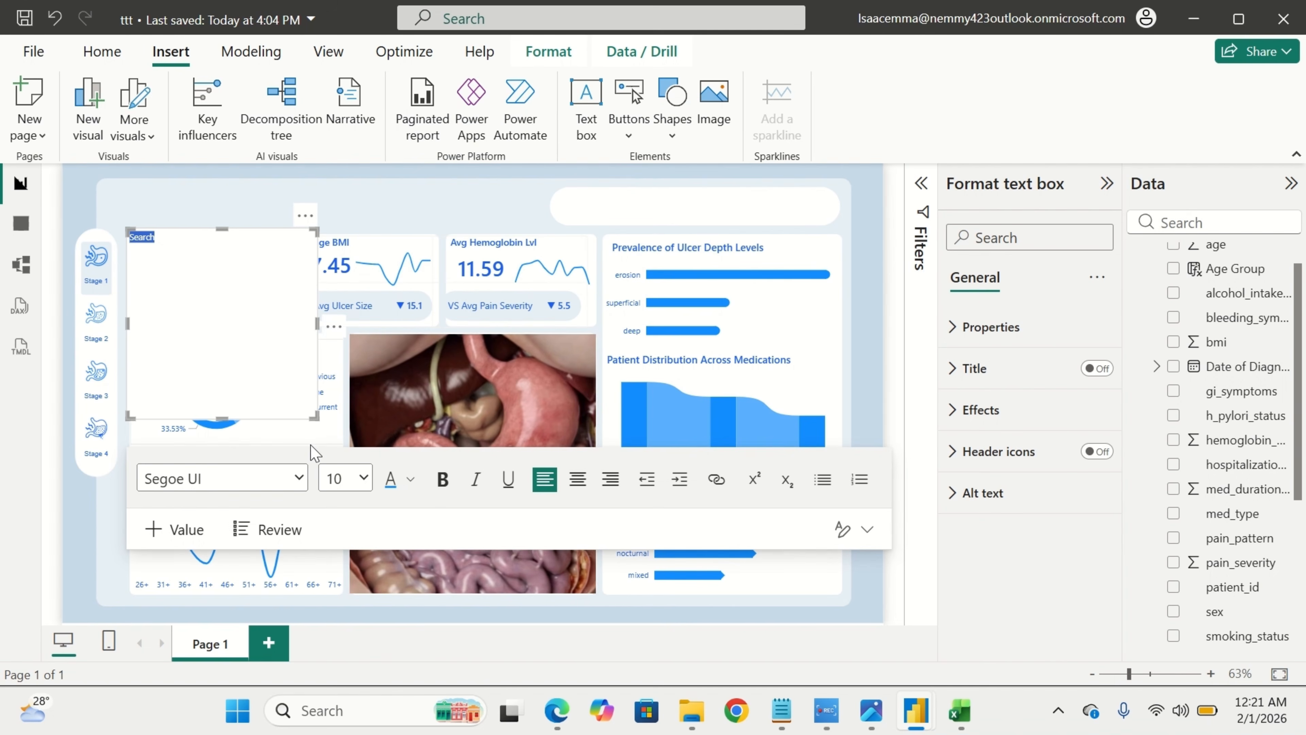
pyautogui.click(271, 480)
pyautogui.scroll(-2, 259, 412)
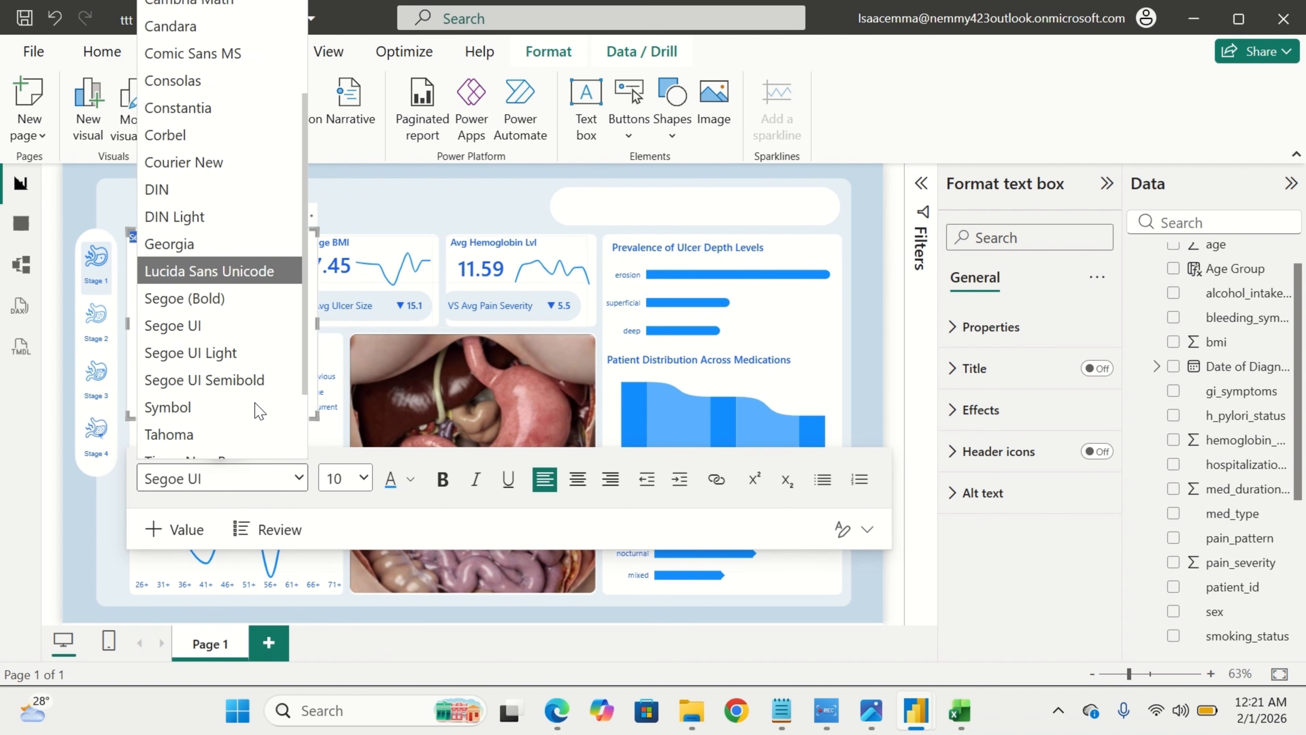
pyautogui.click(265, 380)
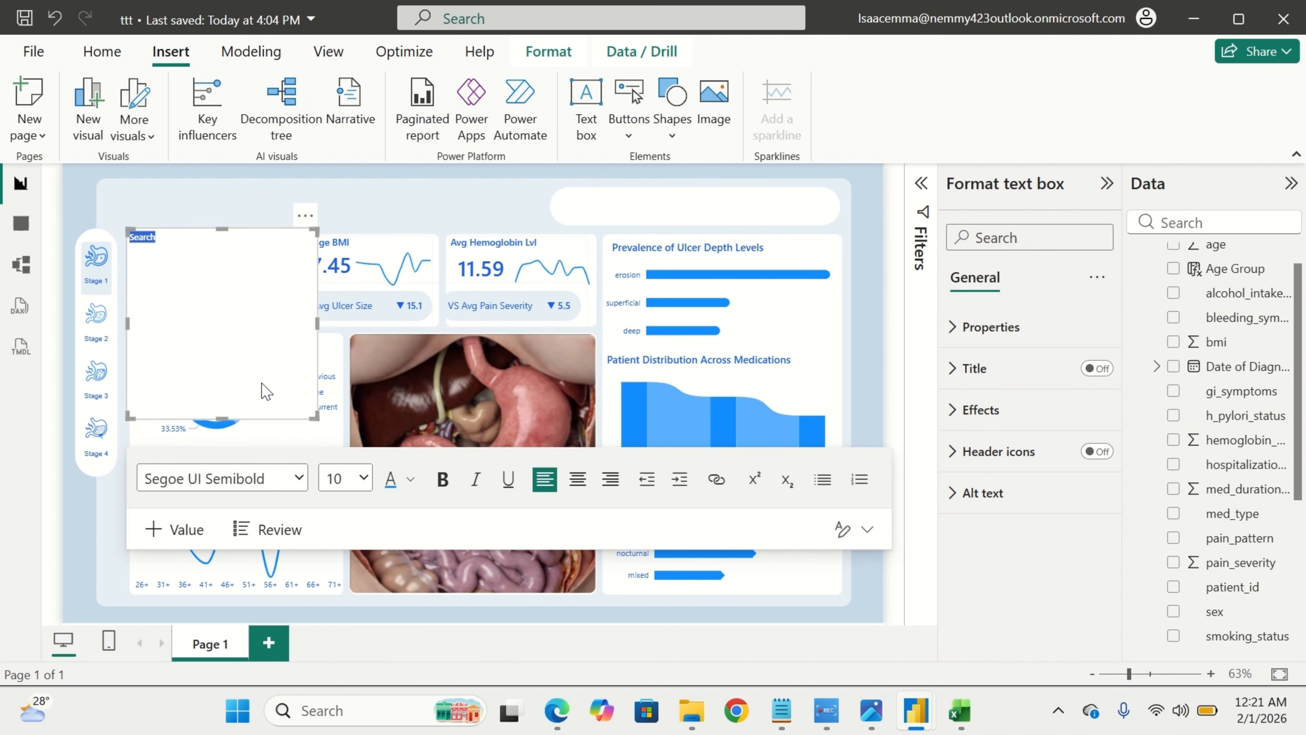
# Set the Search text to size 11 and turn off the text box's background.
pyautogui.click(363, 478)
pyautogui.click(340, 120)
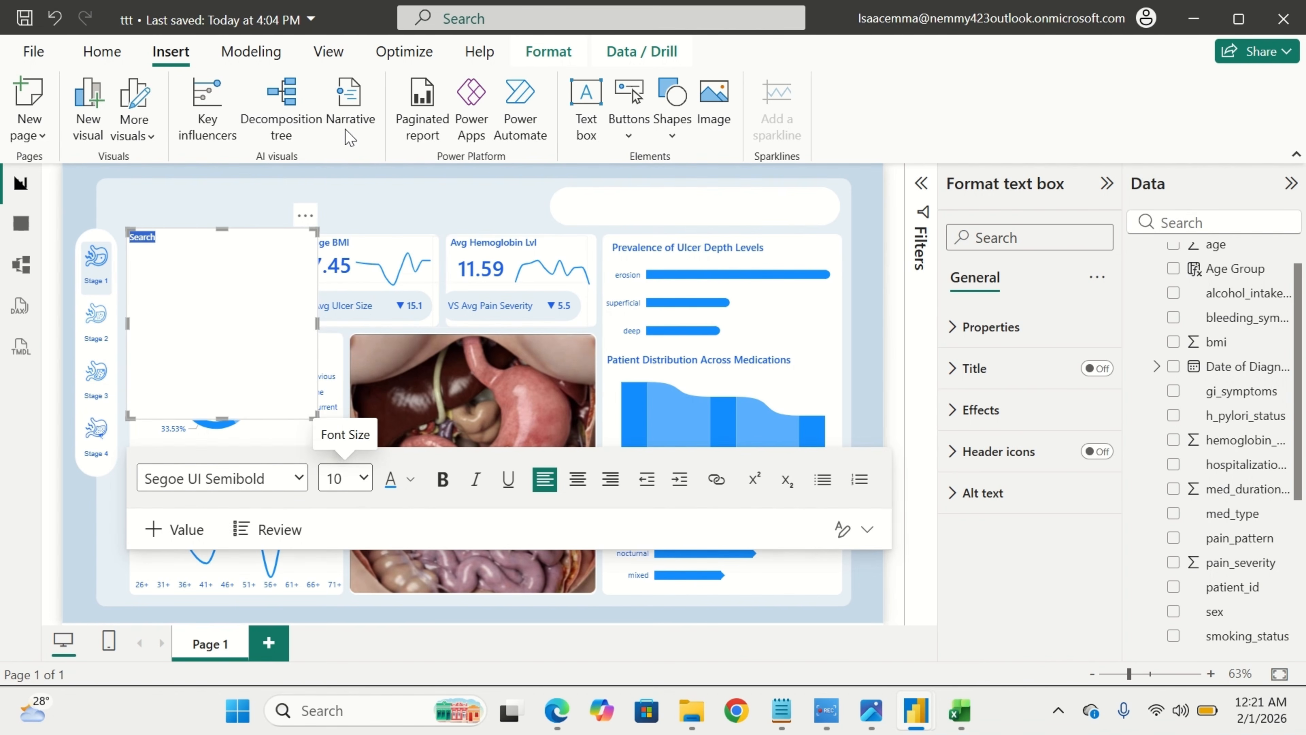
pyautogui.click(1048, 410)
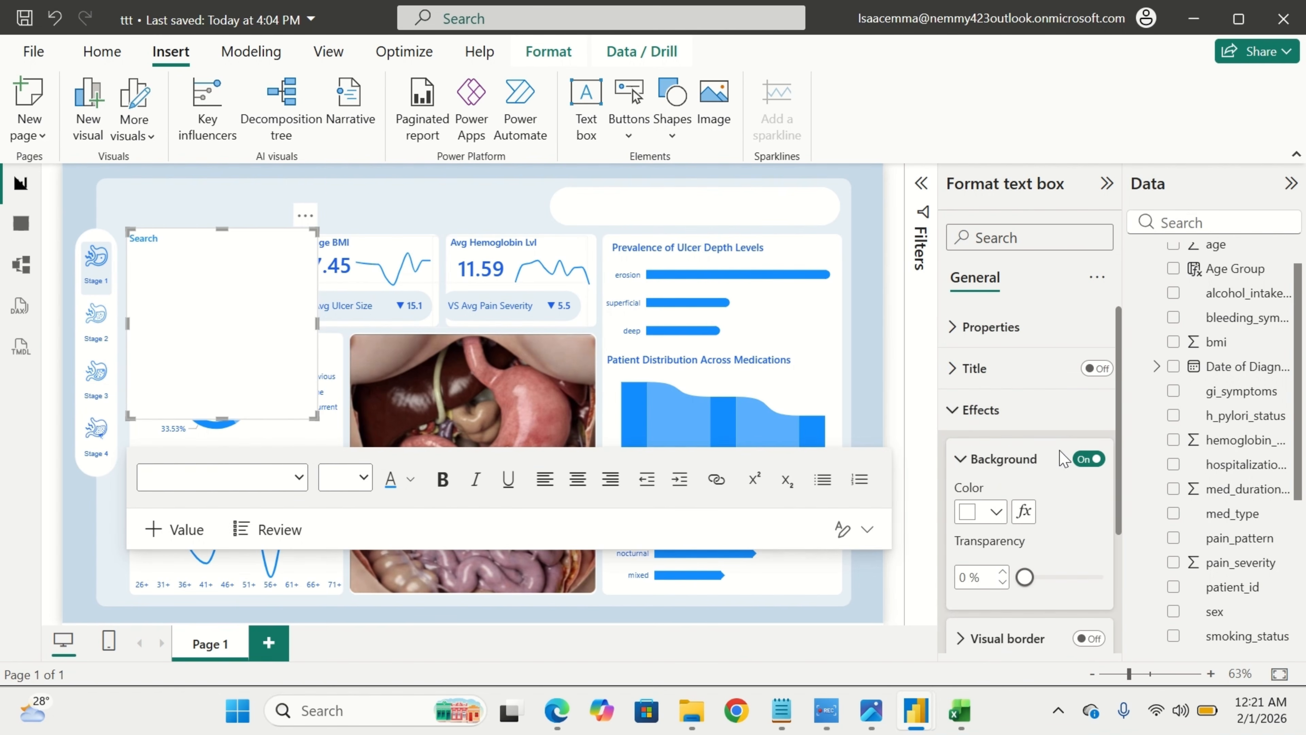
pyautogui.click(1089, 459)
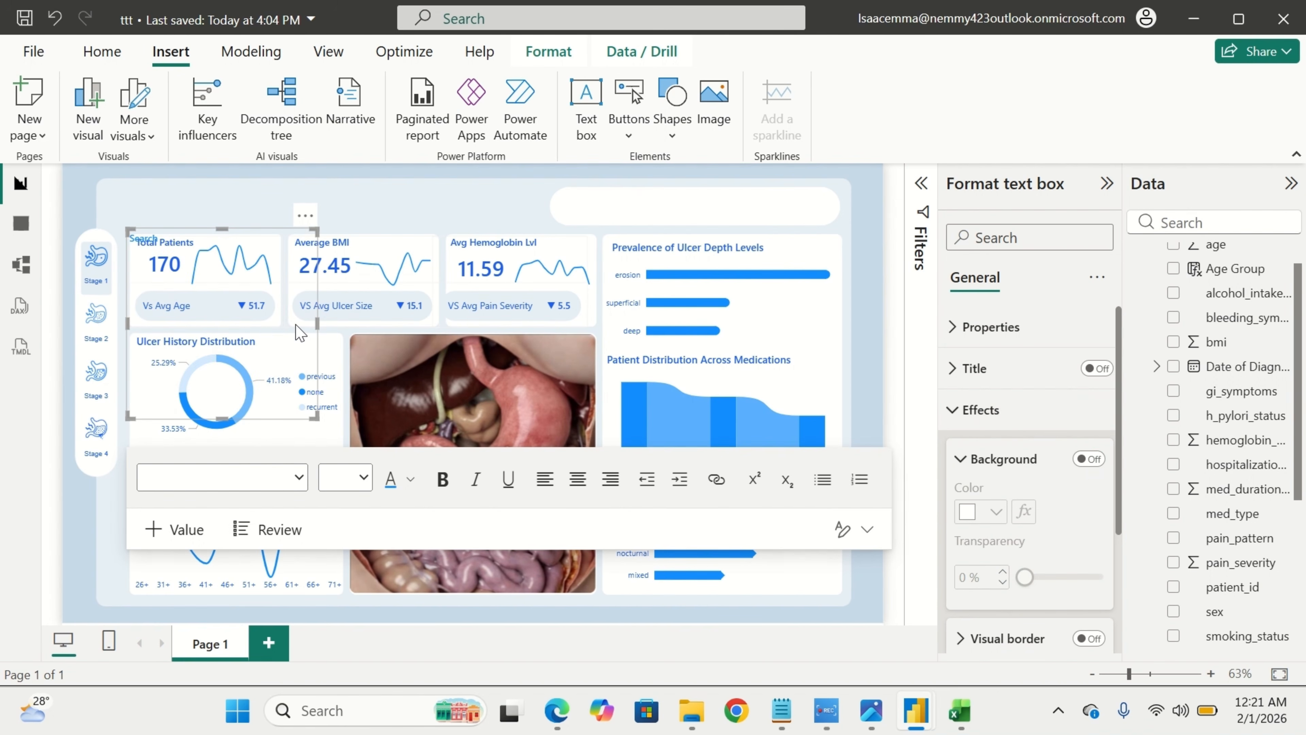
# Reduce the Search text box's height and move it into the start of the white header bar.
pyautogui.moveTo(220, 418); pyautogui.dragTo(389, 282)
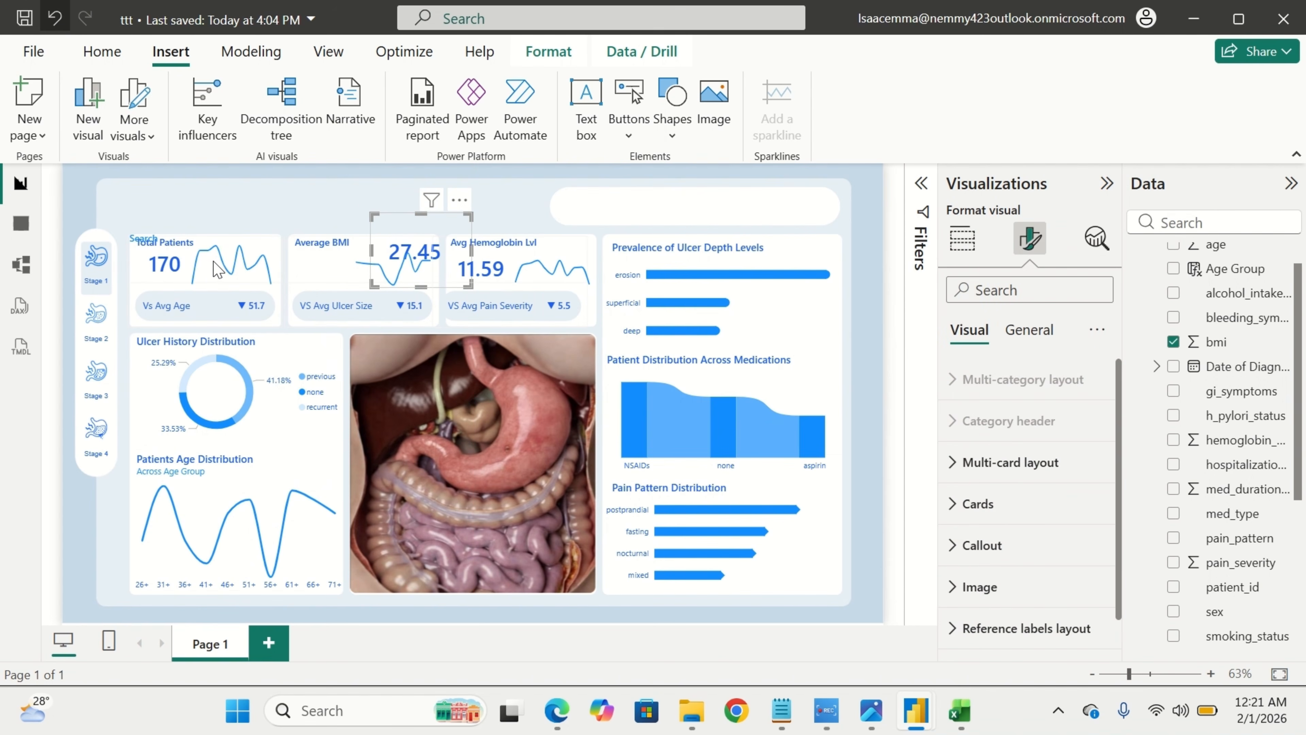
pyautogui.hotkey('ctrl', 'z')
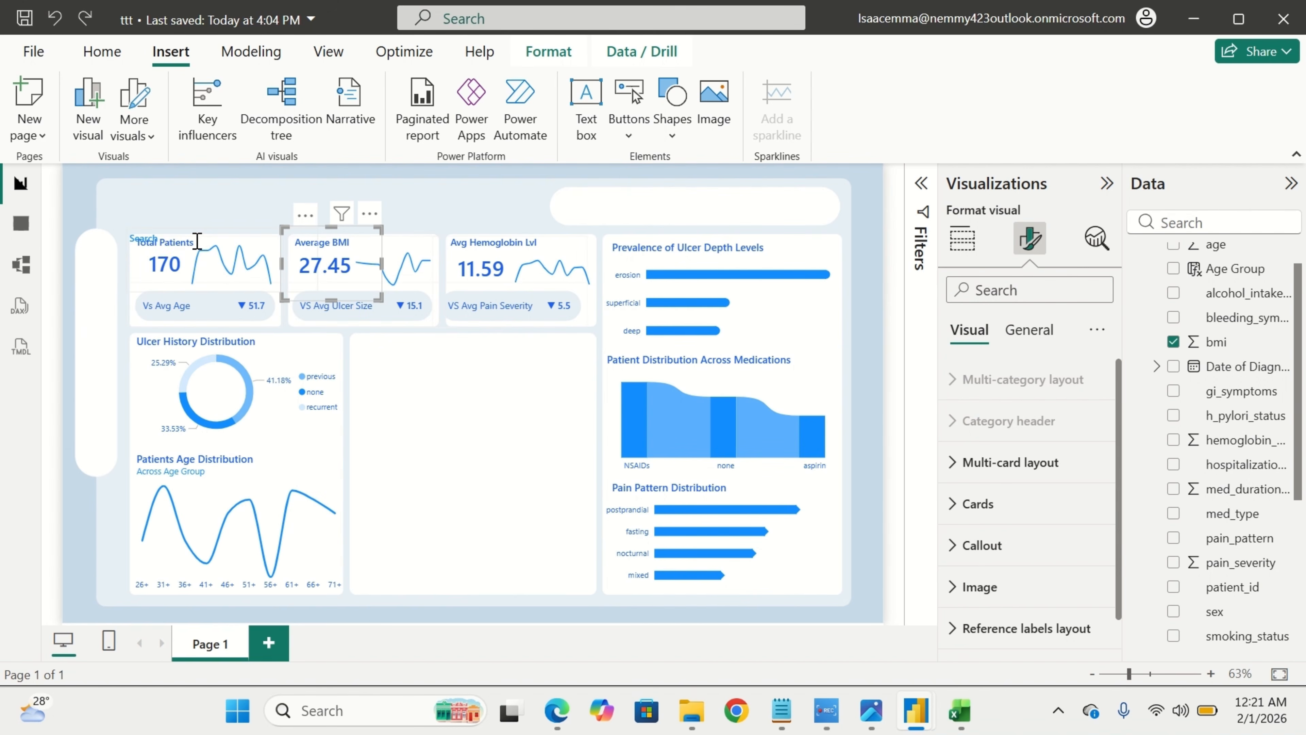
pyautogui.click(166, 234)
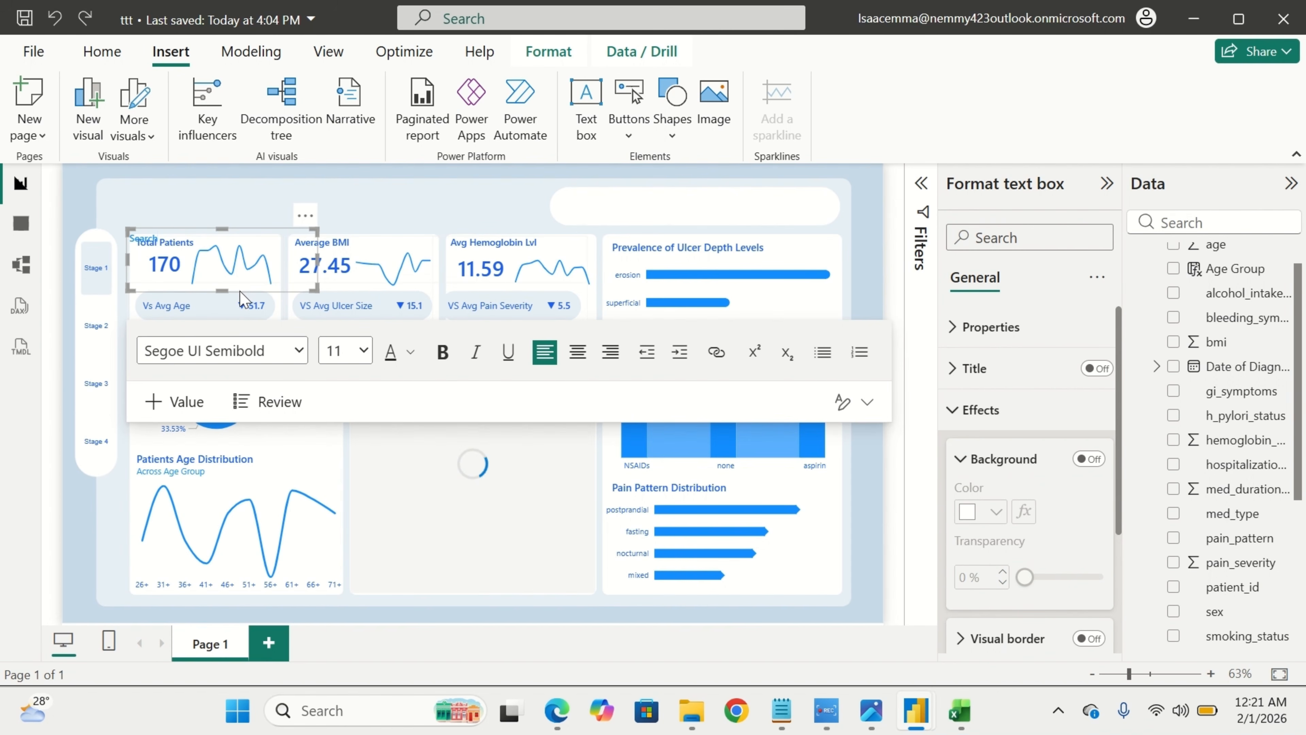
pyautogui.moveTo(319, 289); pyautogui.dragTo(670, 260)
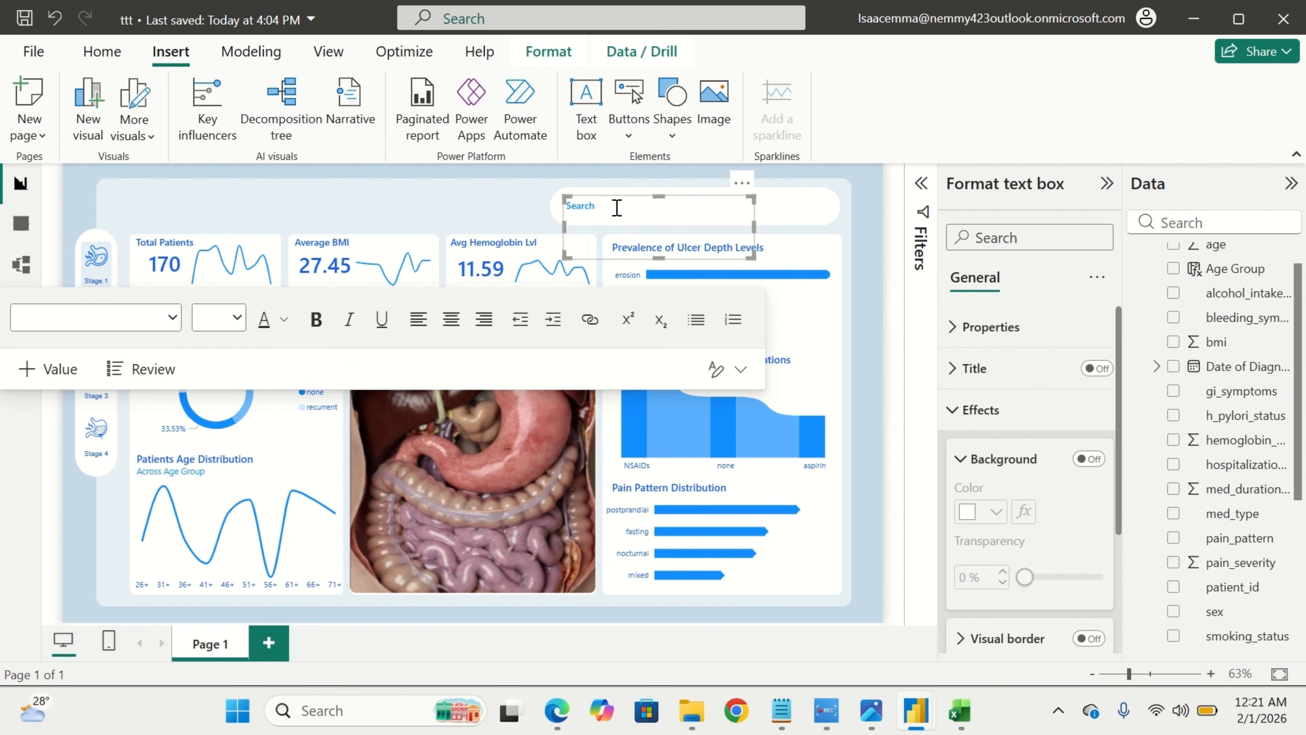
# Set the Search label's font size to 12 and make it italic.
pyautogui.moveTo(599, 204); pyautogui.dragTo(566, 211)
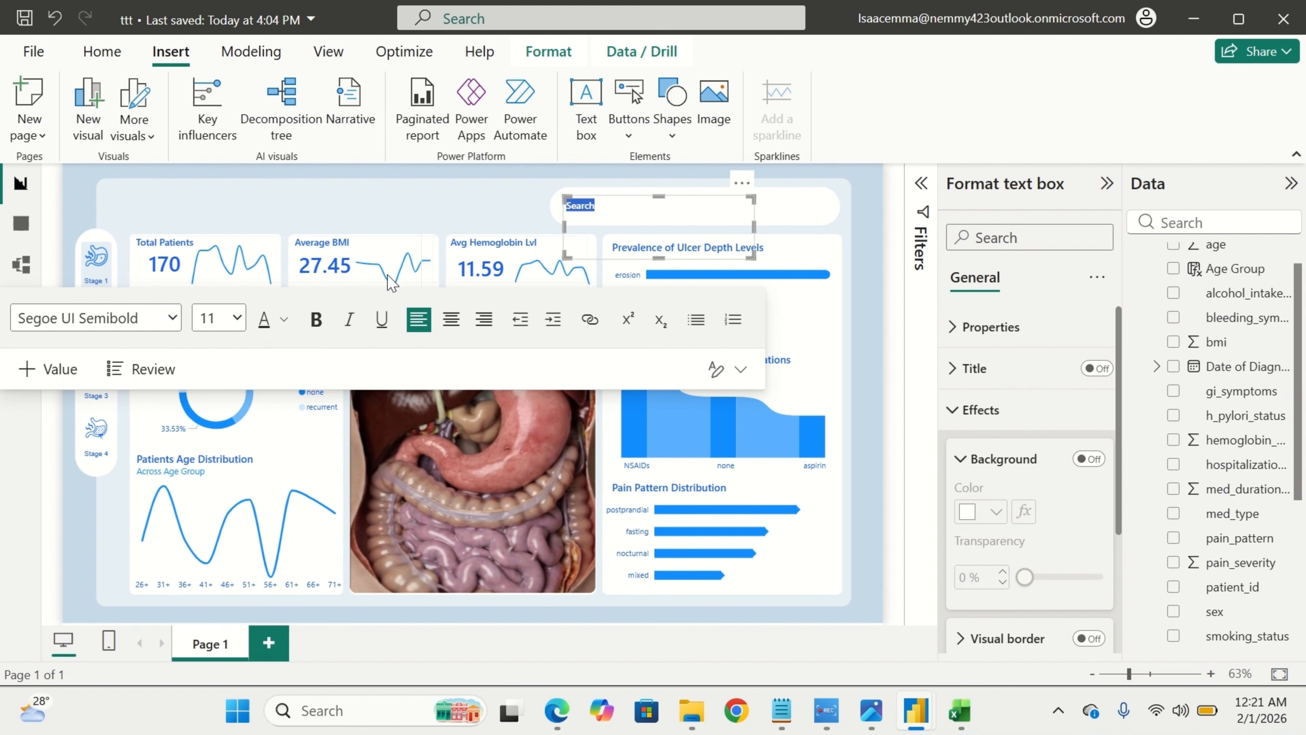
pyautogui.click(226, 318)
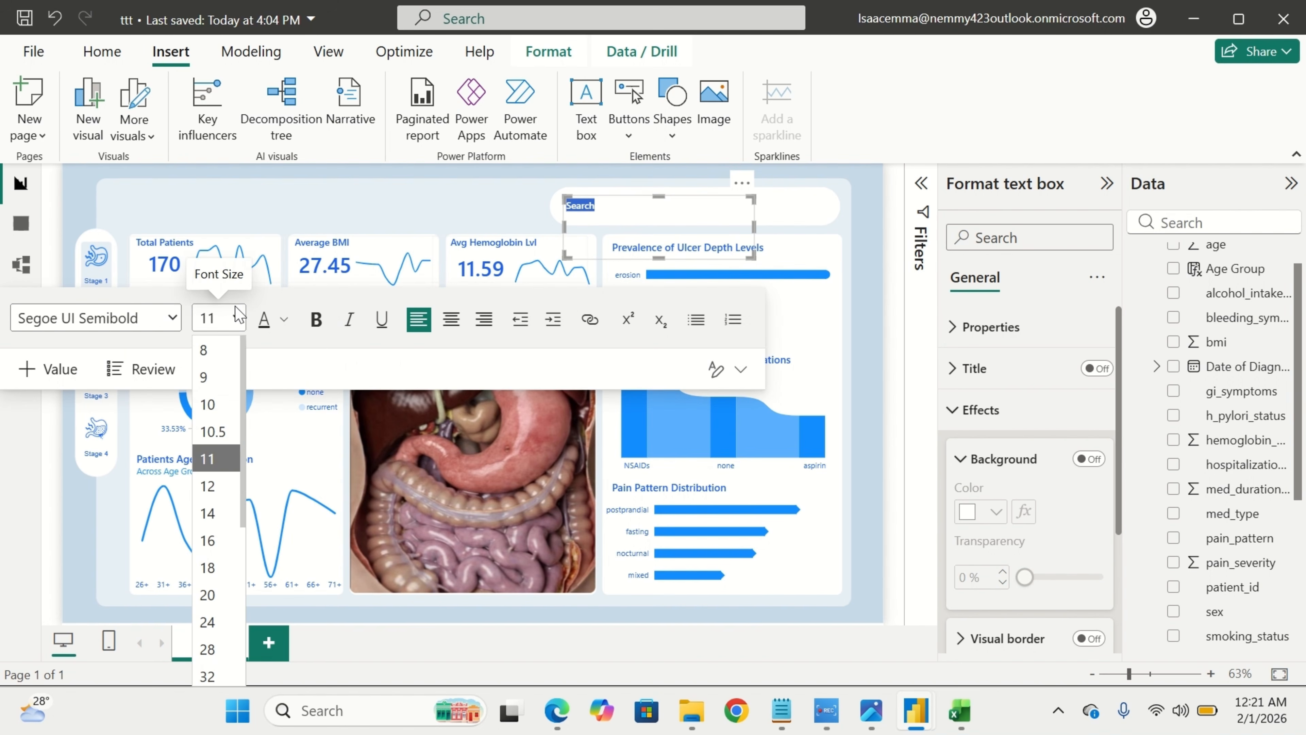
pyautogui.click(226, 488)
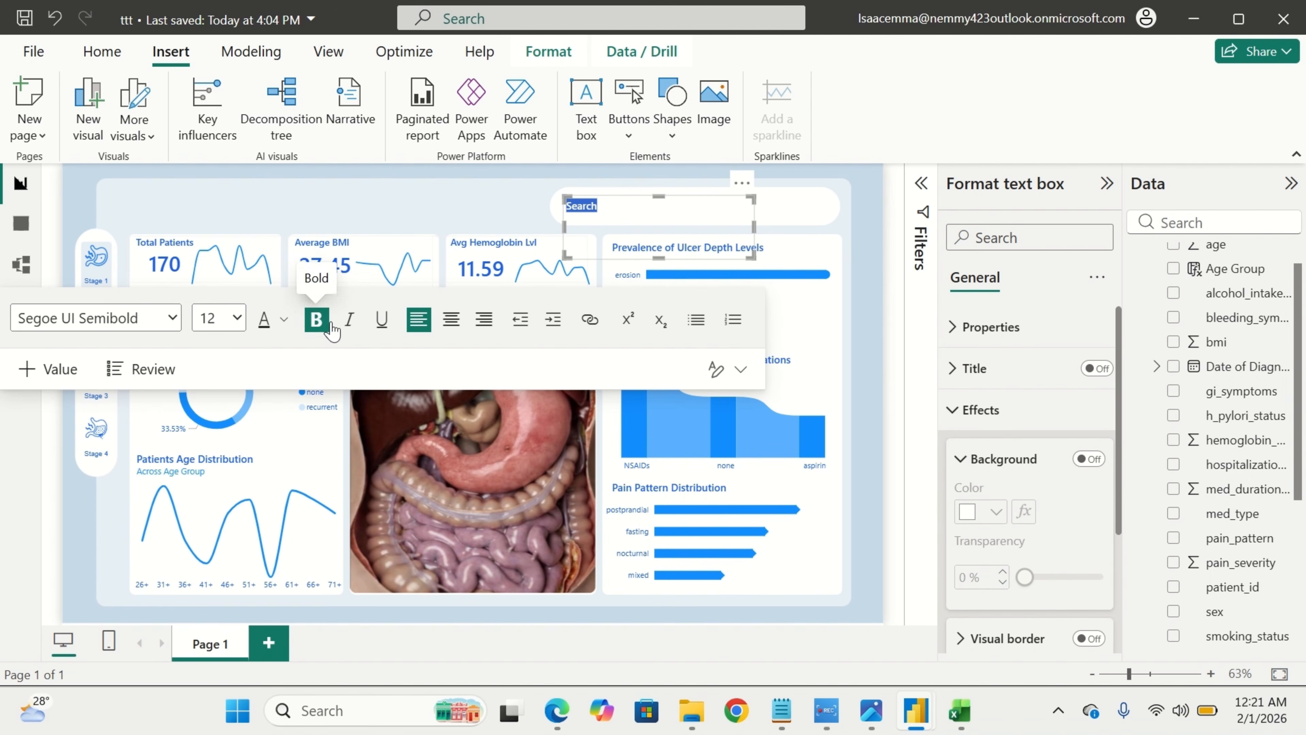
pyautogui.click(349, 319)
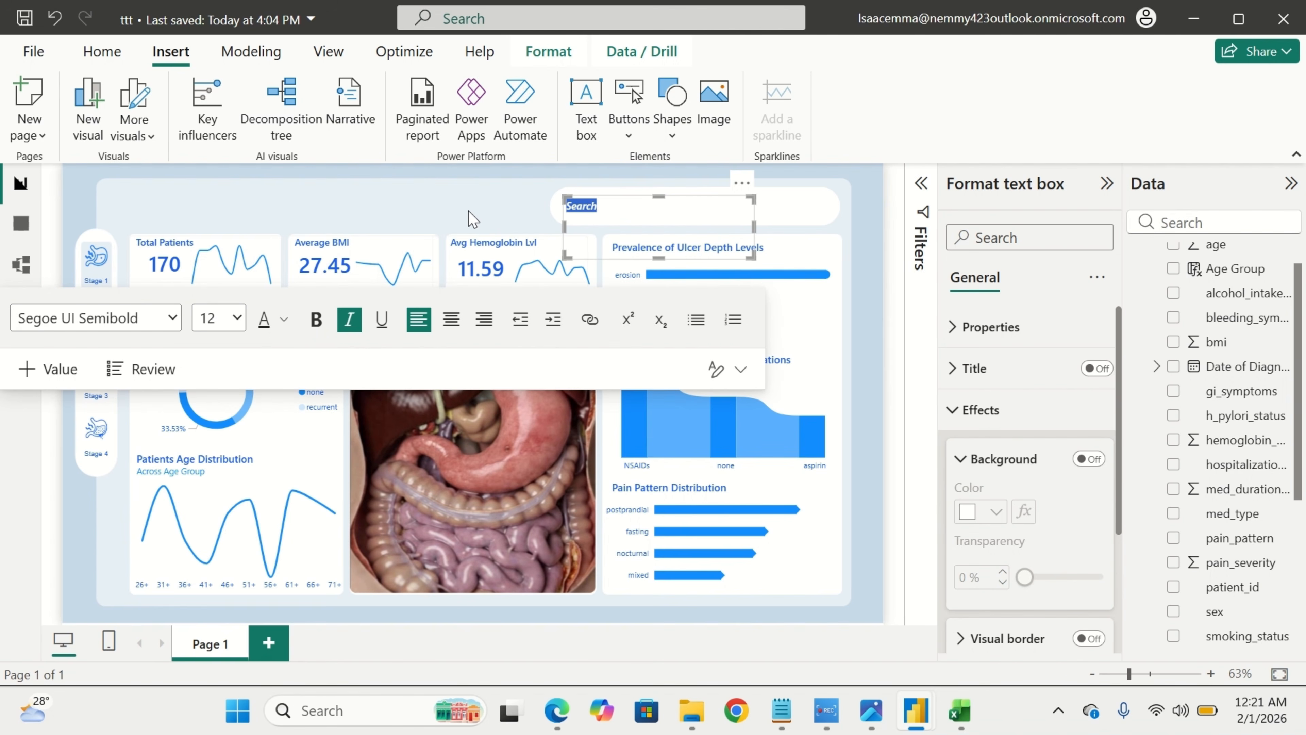
pyautogui.click(507, 221)
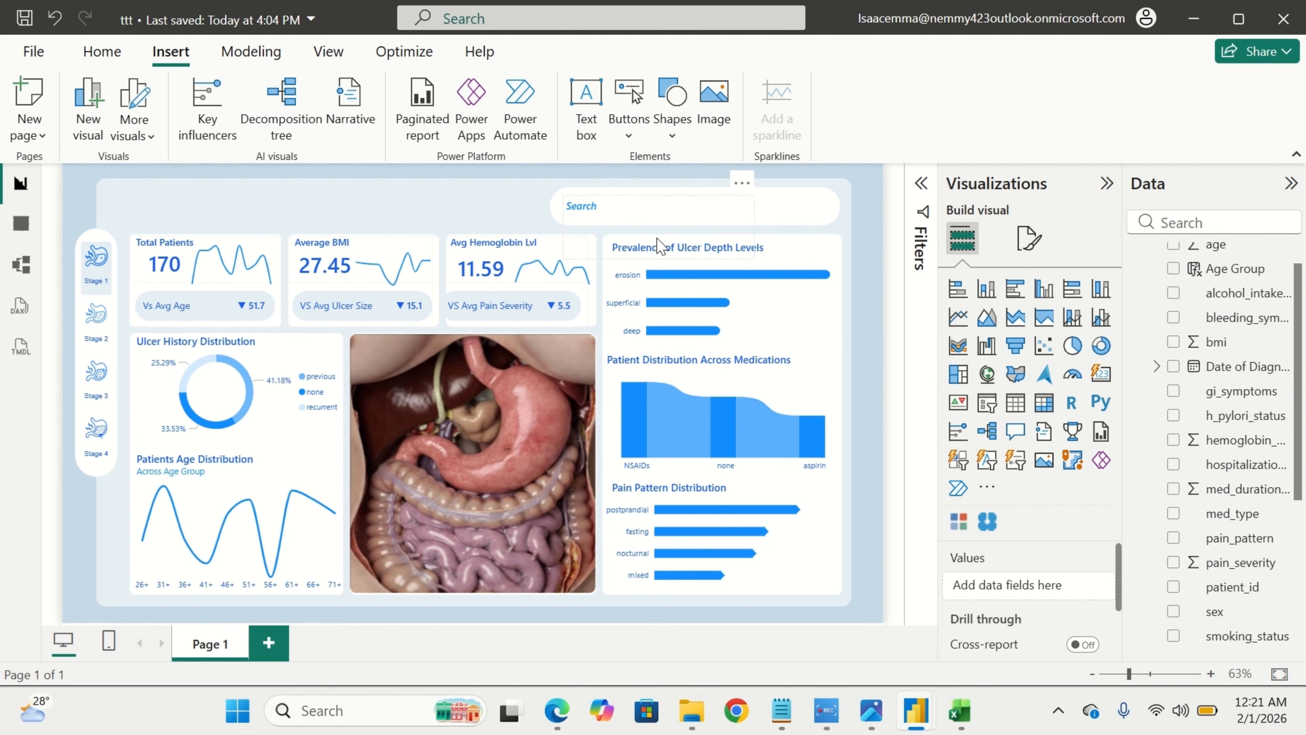
# Increase the Search label's font size to 14.
pyautogui.doubleClick(616, 207)
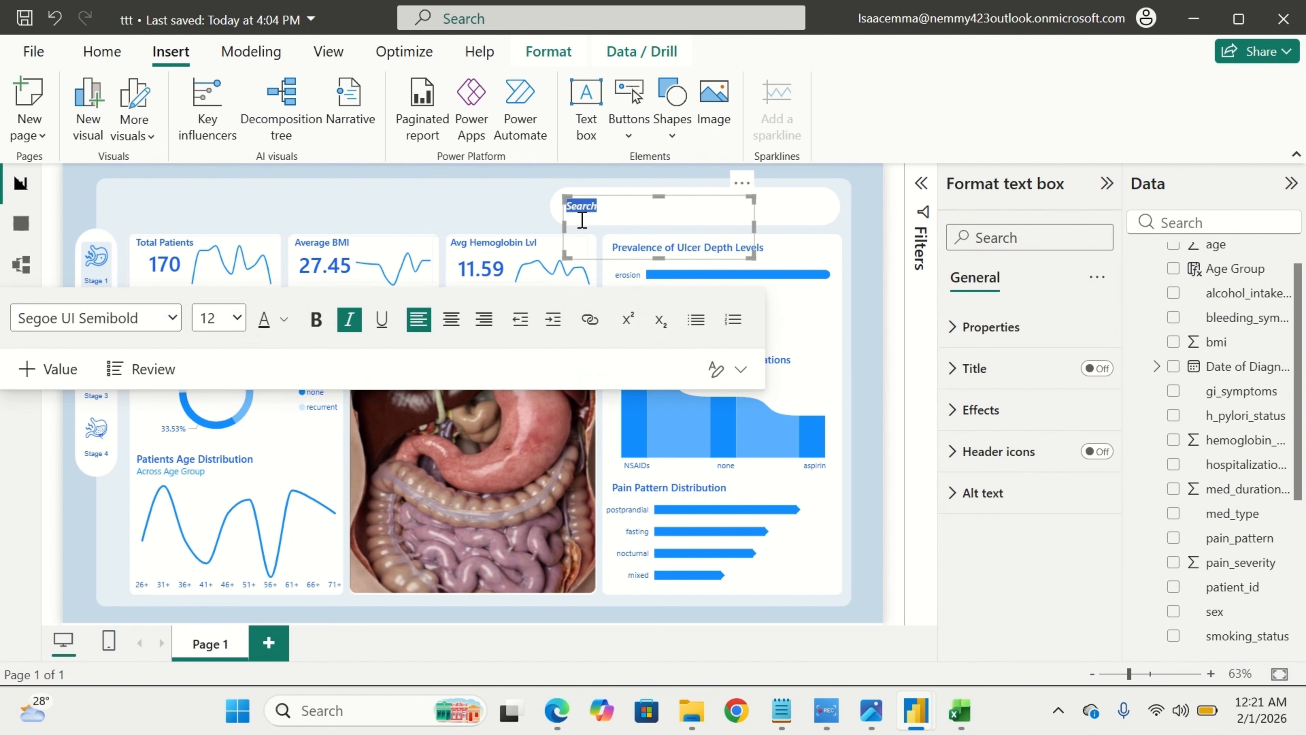
pyautogui.click(237, 320)
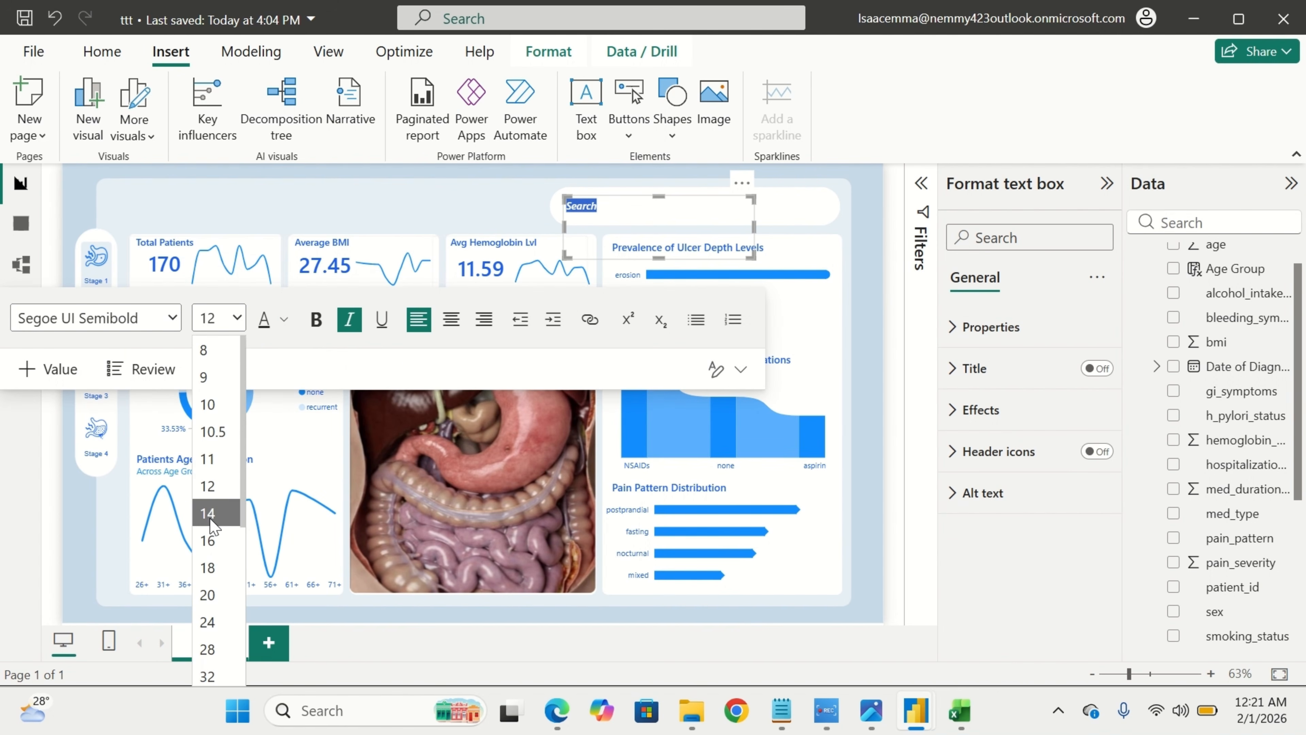
pyautogui.click(208, 513)
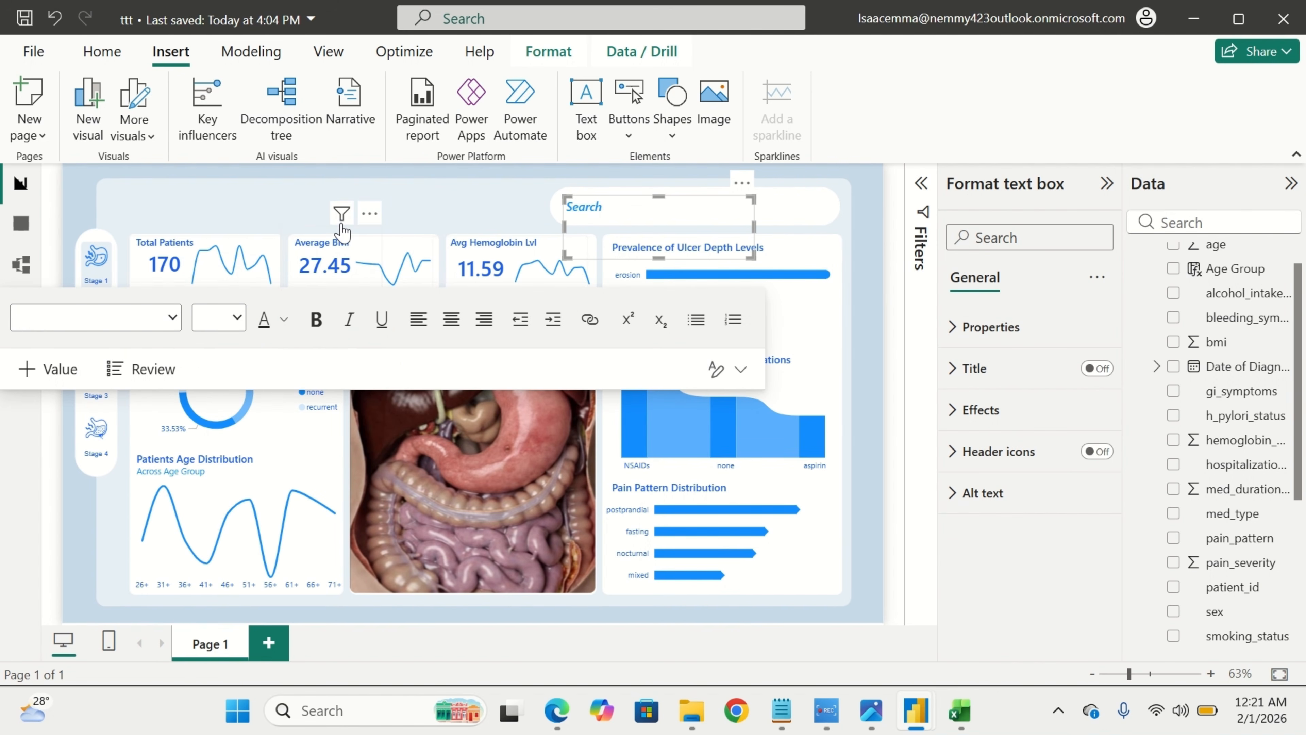
pyautogui.click(341, 231)
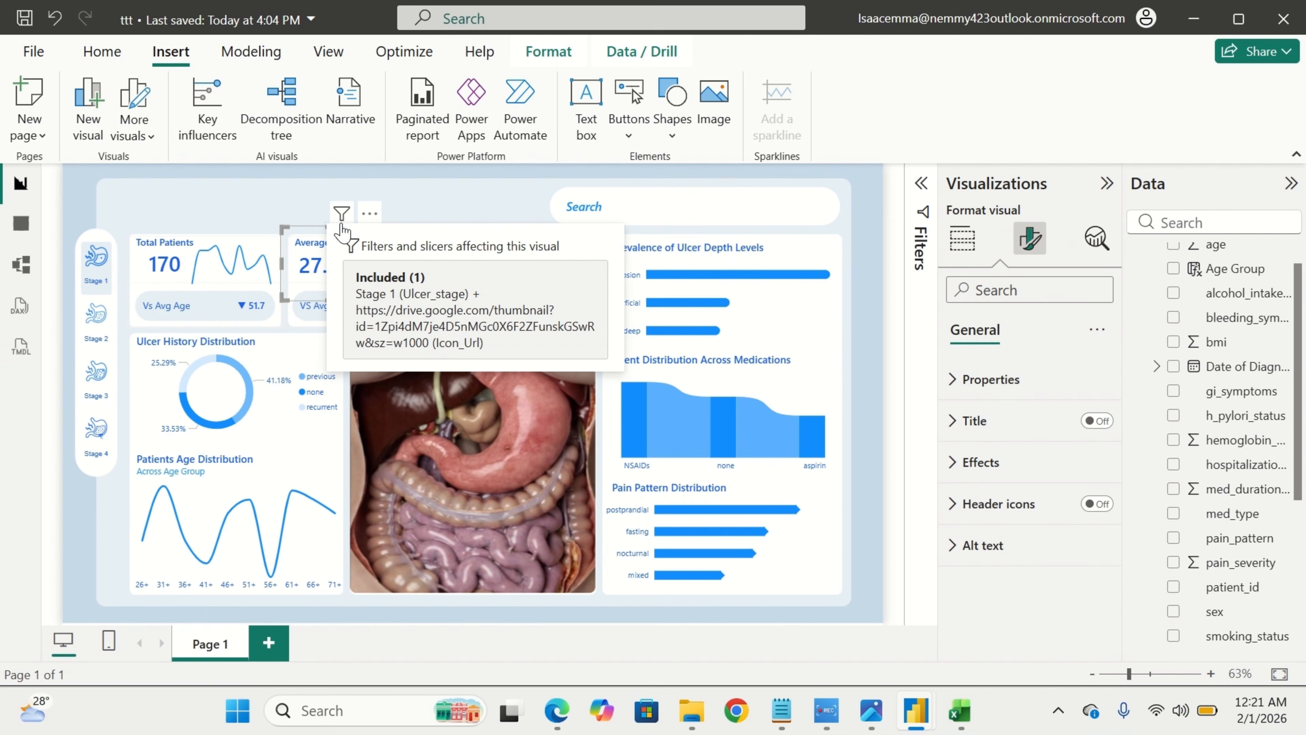
pyautogui.click(303, 208)
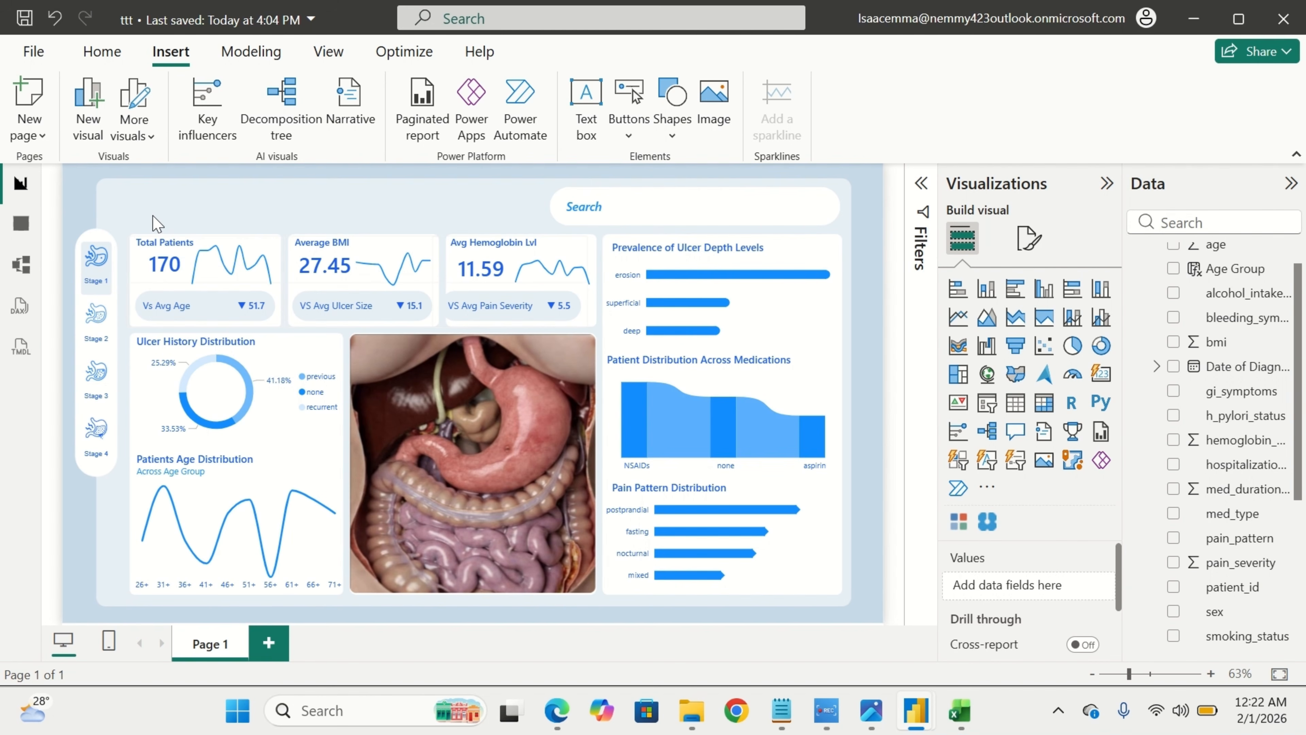
# Shift both side edges of the VS Avg Pain Severity card slightly to the right so its label shows in full.
pyautogui.click(496, 315)
pyautogui.click(520, 328)
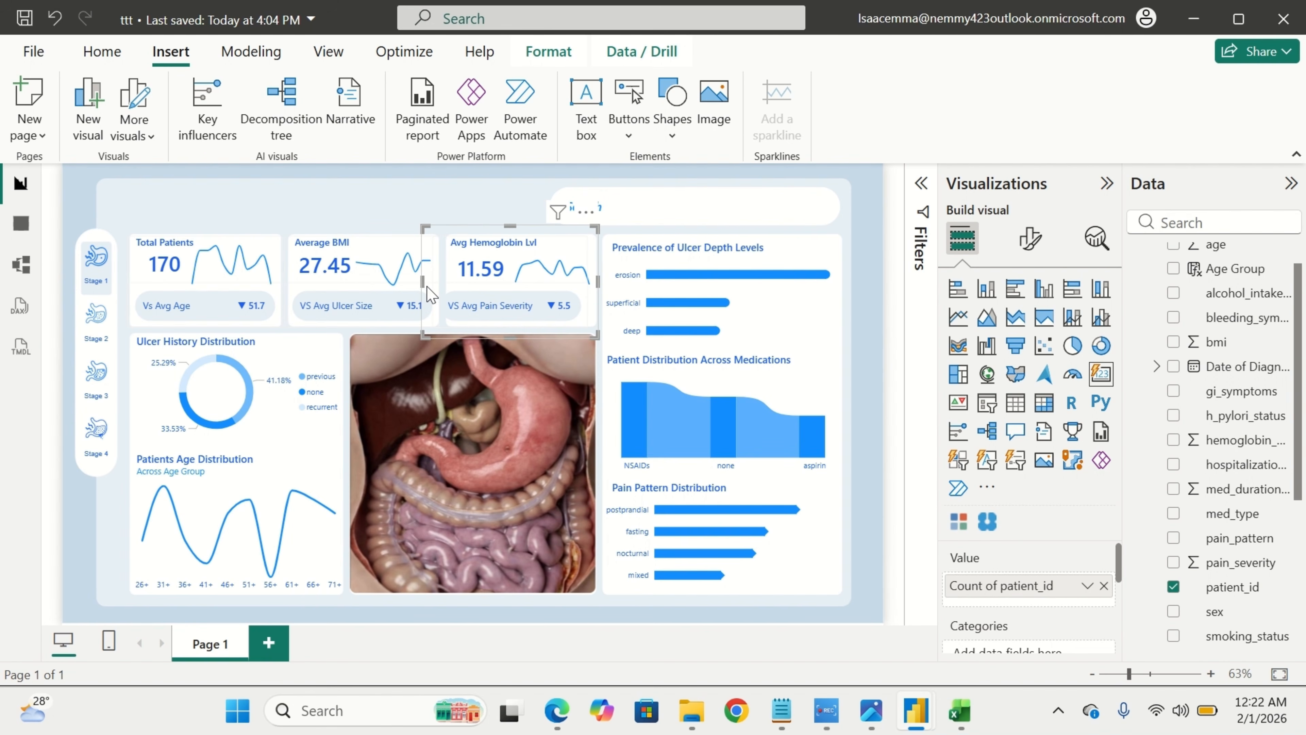
pyautogui.moveTo(423, 285); pyautogui.dragTo(432, 299)
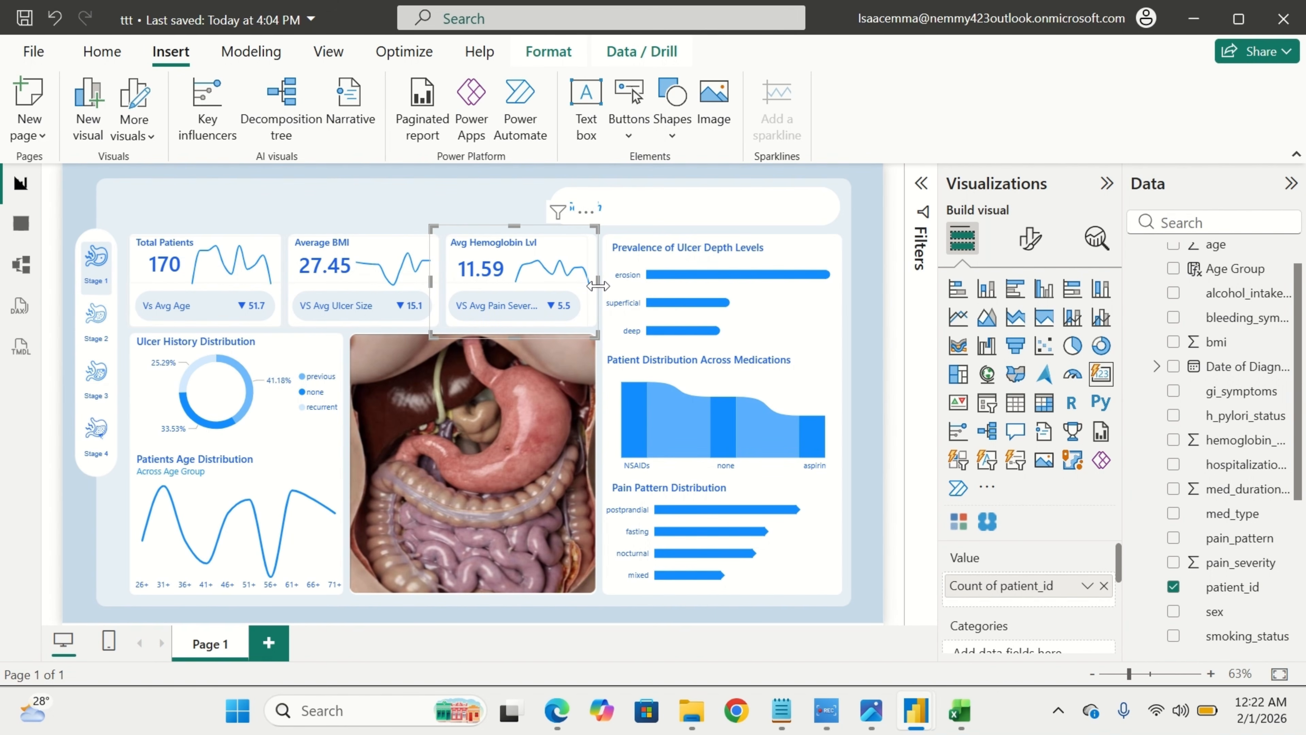
pyautogui.moveTo(598, 285); pyautogui.dragTo(608, 289)
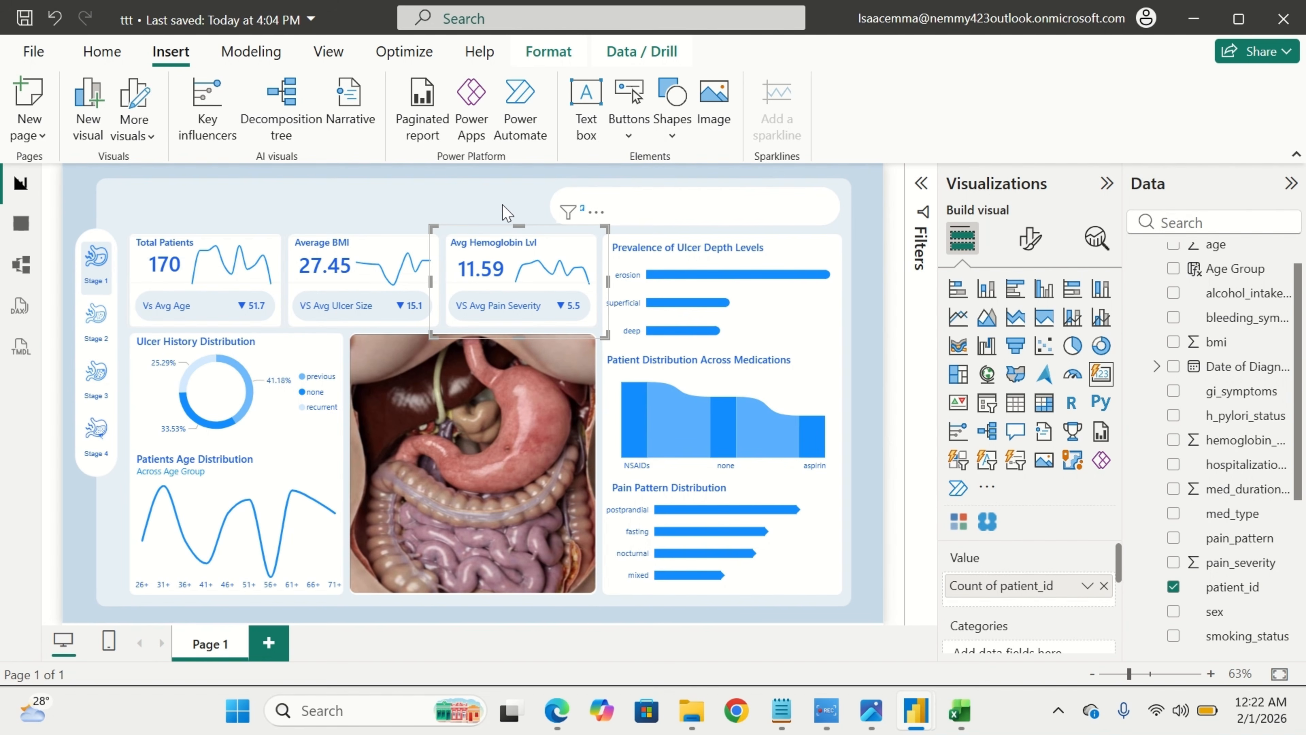
pyautogui.click(469, 210)
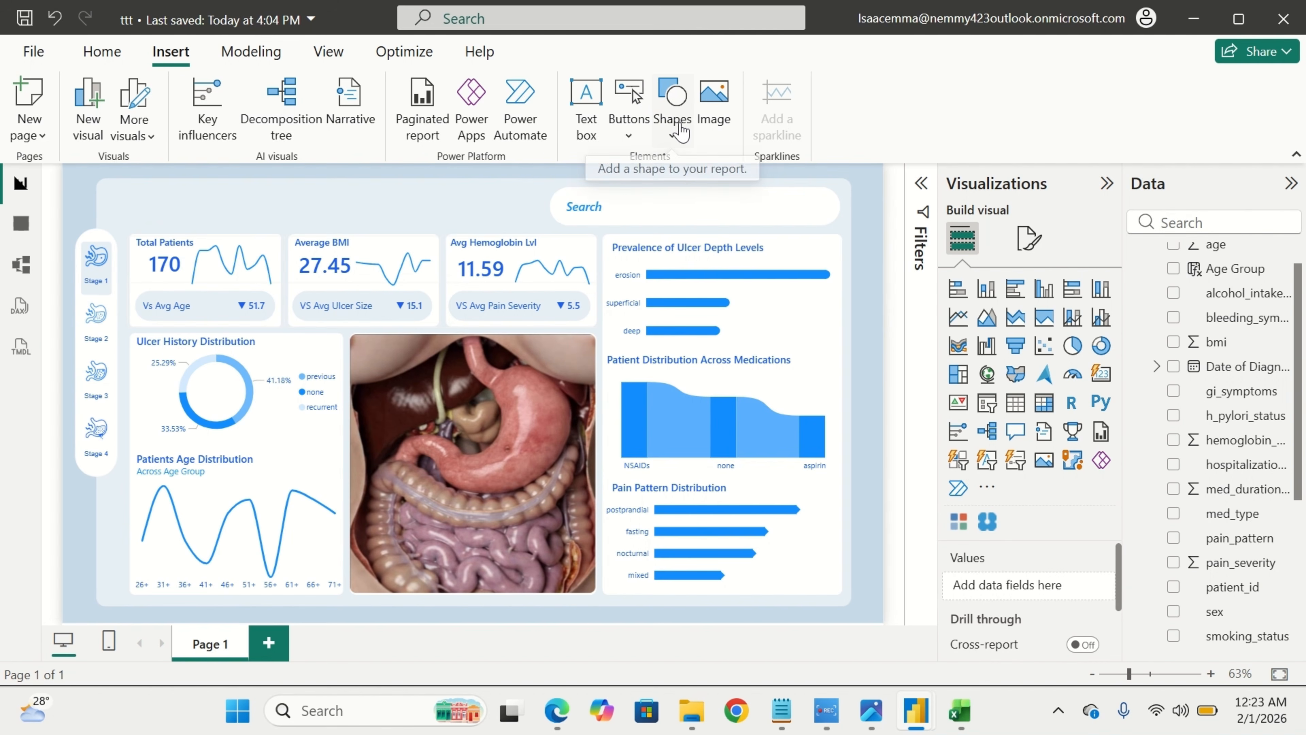
# Insert a text box, fit it as a slim strip in the header beside the search bar, and turn off its background.
pyautogui.click(605, 135)
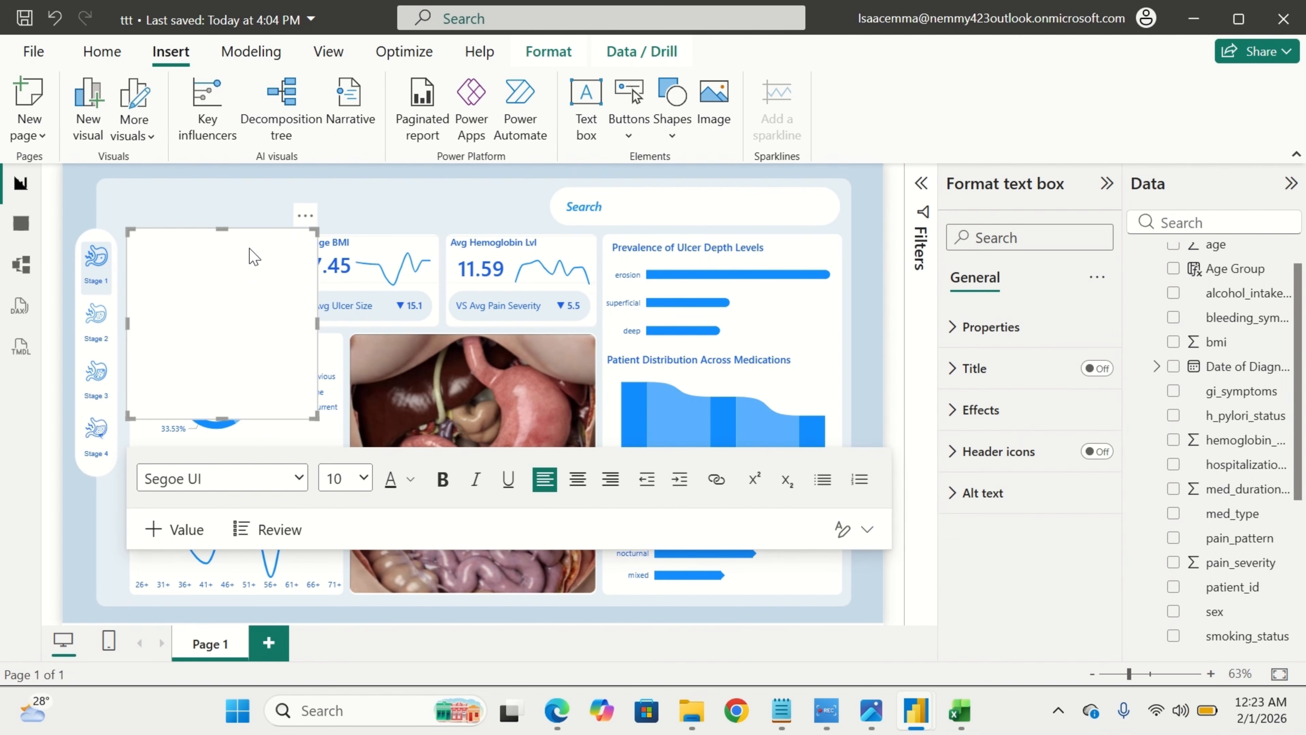
pyautogui.moveTo(257, 237); pyautogui.dragTo(257, 206)
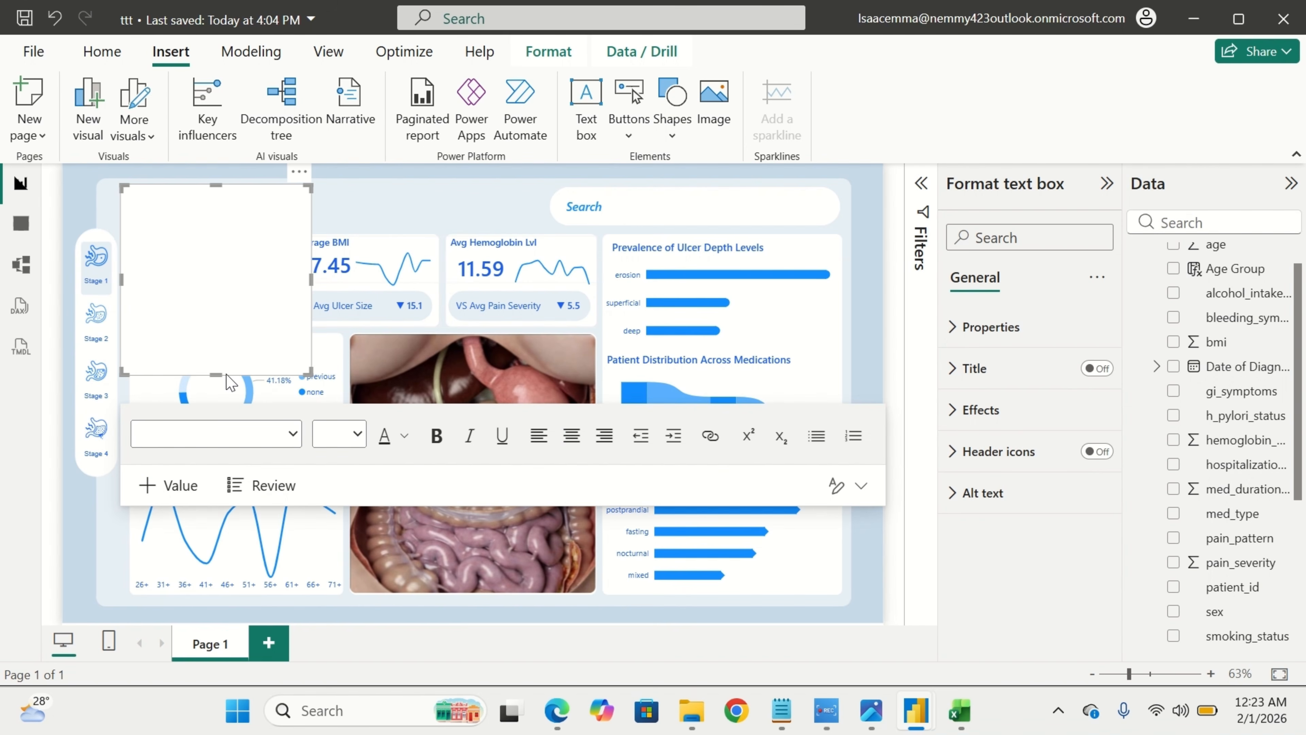
pyautogui.moveTo(226, 374); pyautogui.dragTo(409, 210)
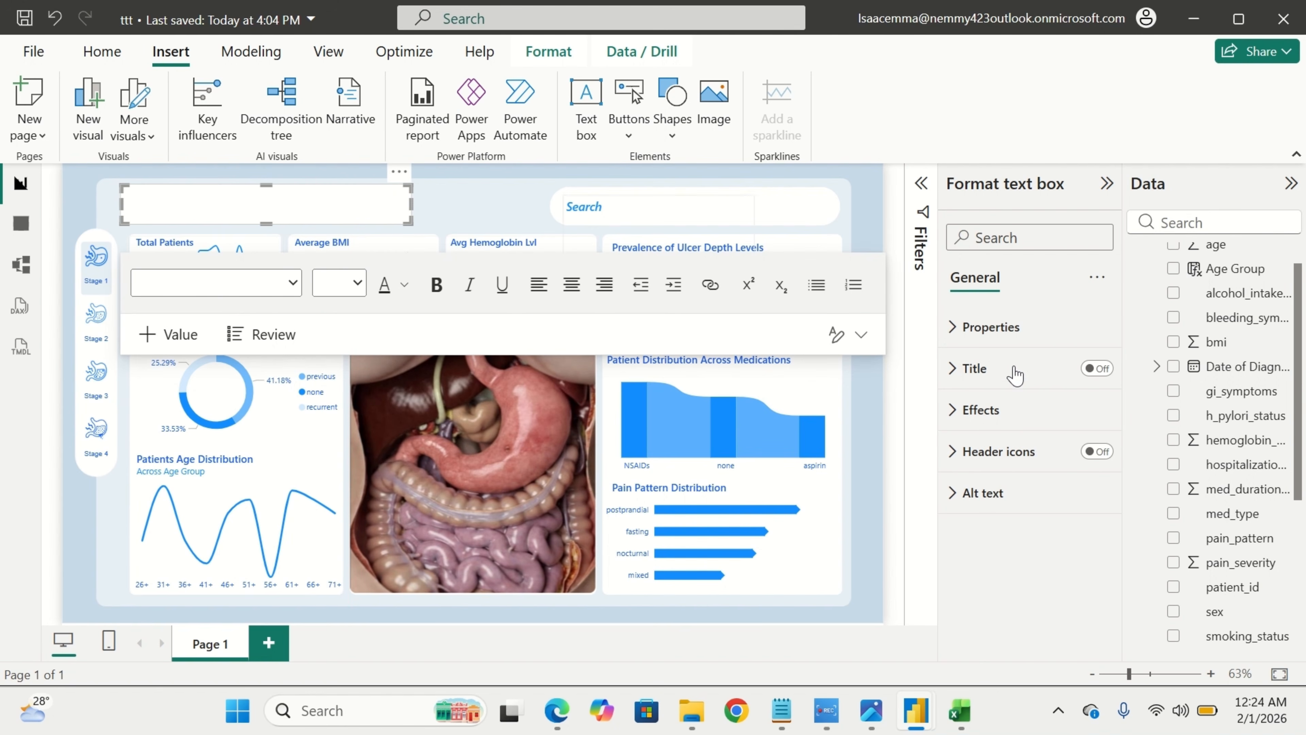
pyautogui.click(1018, 407)
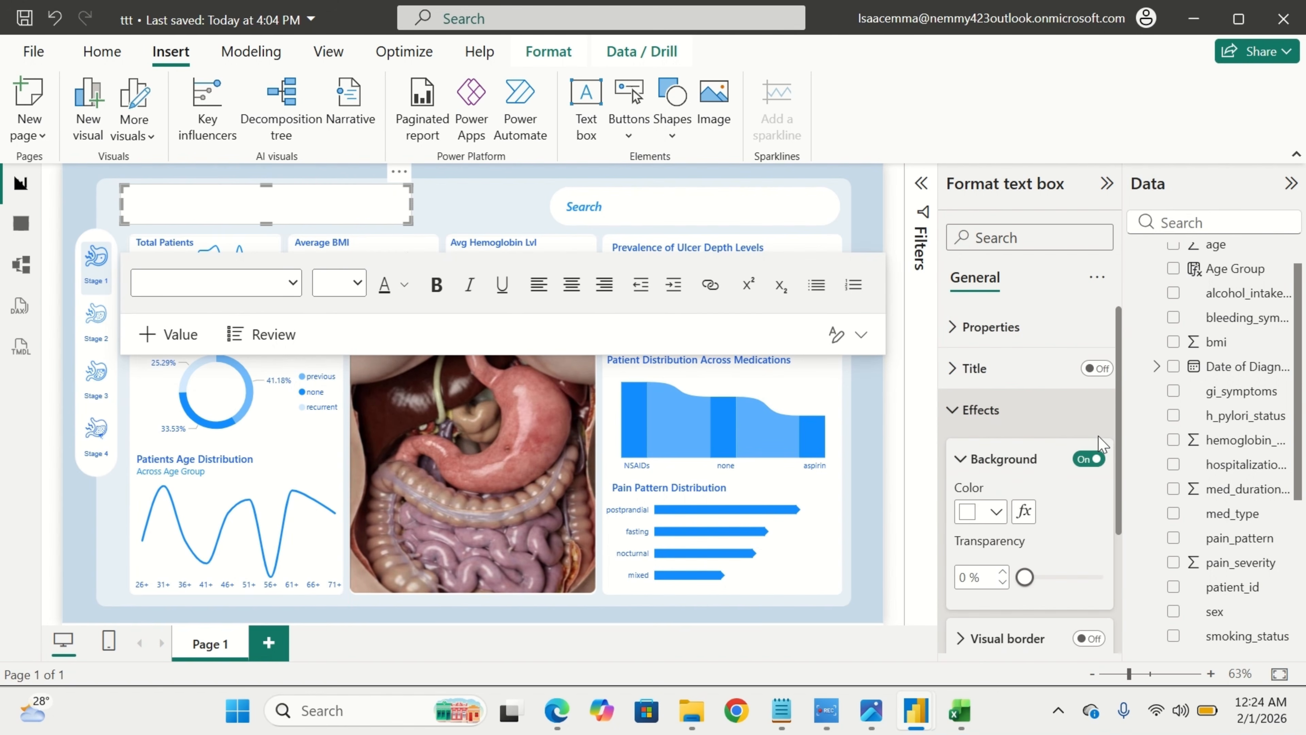
pyautogui.click(1096, 459)
pyautogui.click(1095, 459)
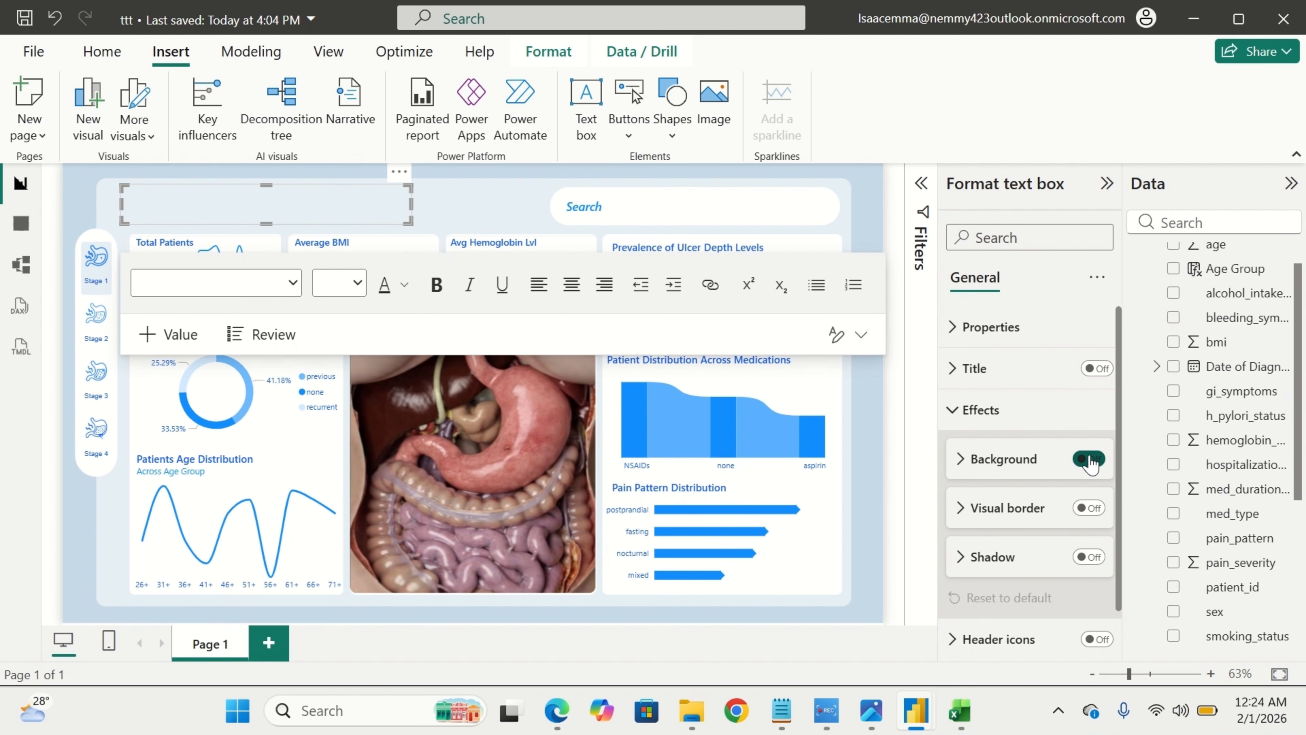
# Copy the title "Ulcer Health Risk Analysis" from the Ulcer PB report and paste it into the ttt report's empty header text box.
pyautogui.click(243, 197)
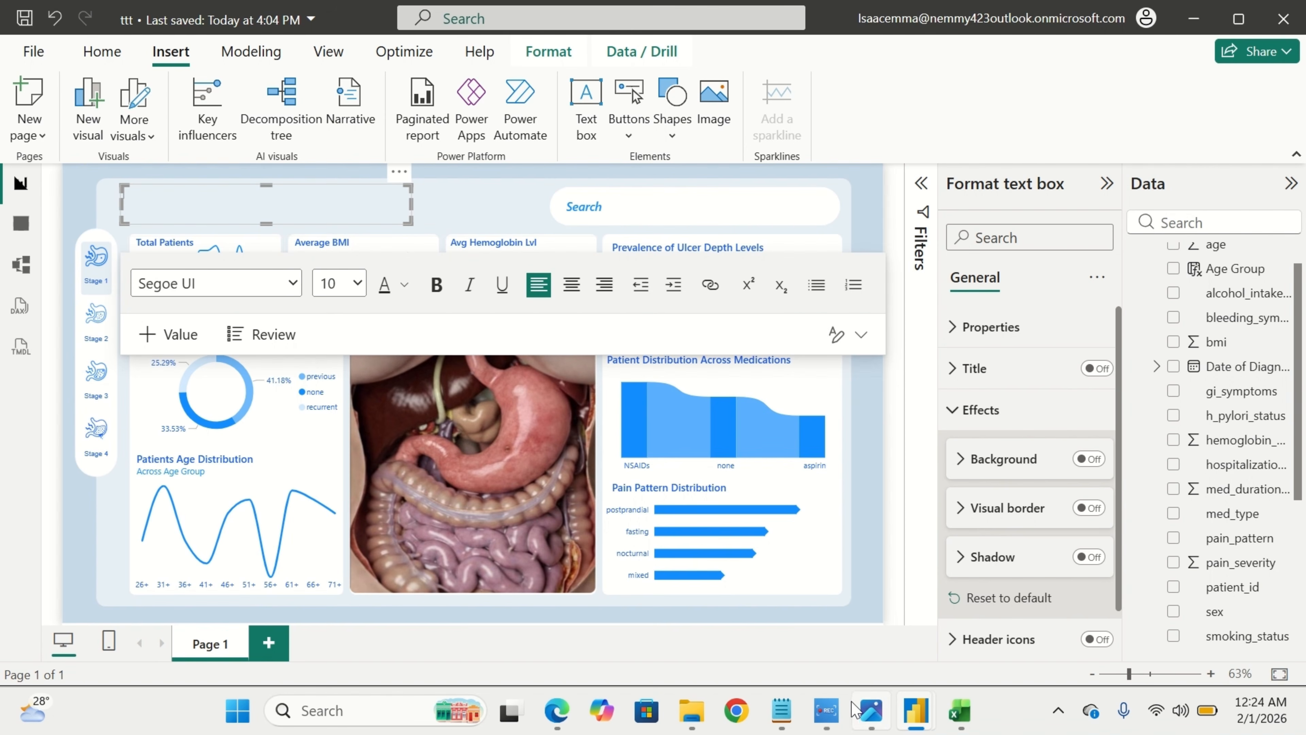
pyautogui.moveTo(911, 718)
pyautogui.click(820, 641)
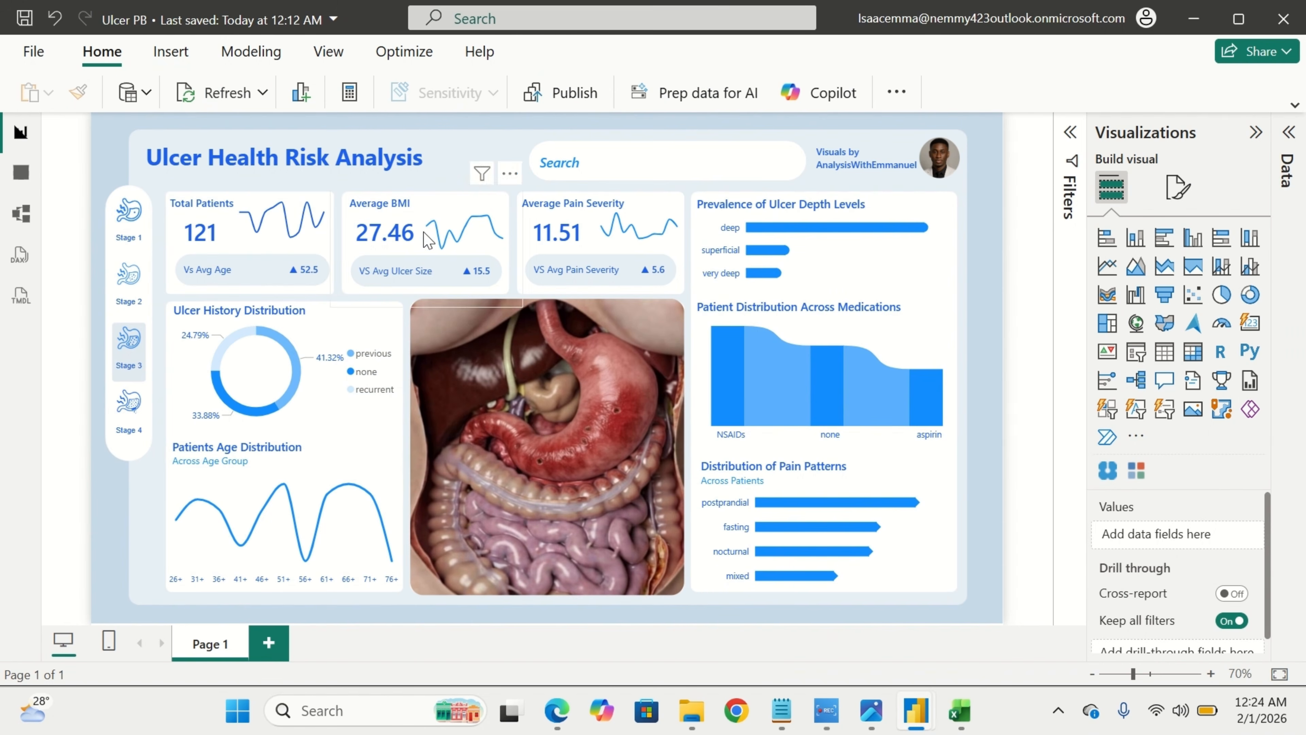
pyautogui.tripleClick(399, 167)
pyautogui.hotkey('ctrl', 'c')
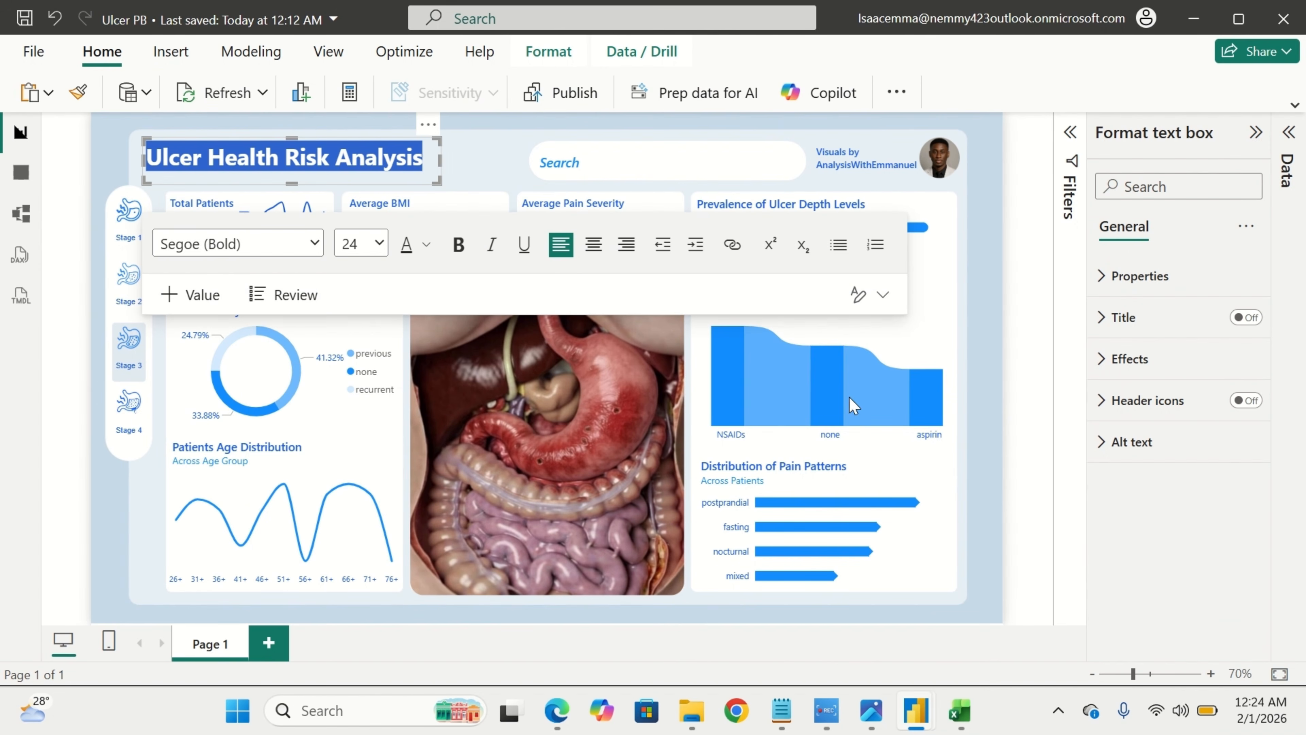
pyautogui.moveTo(931, 709)
pyautogui.click(975, 656)
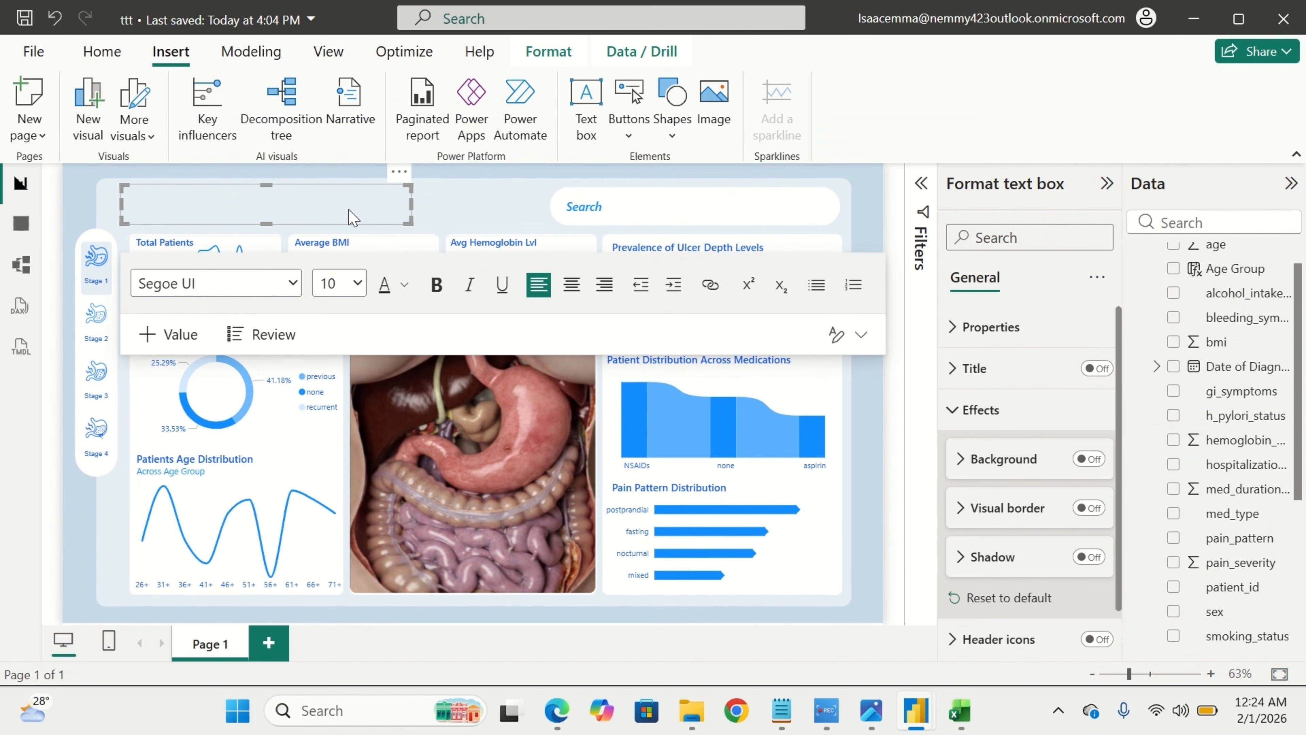
pyautogui.hotkey('ctrl', 'v')
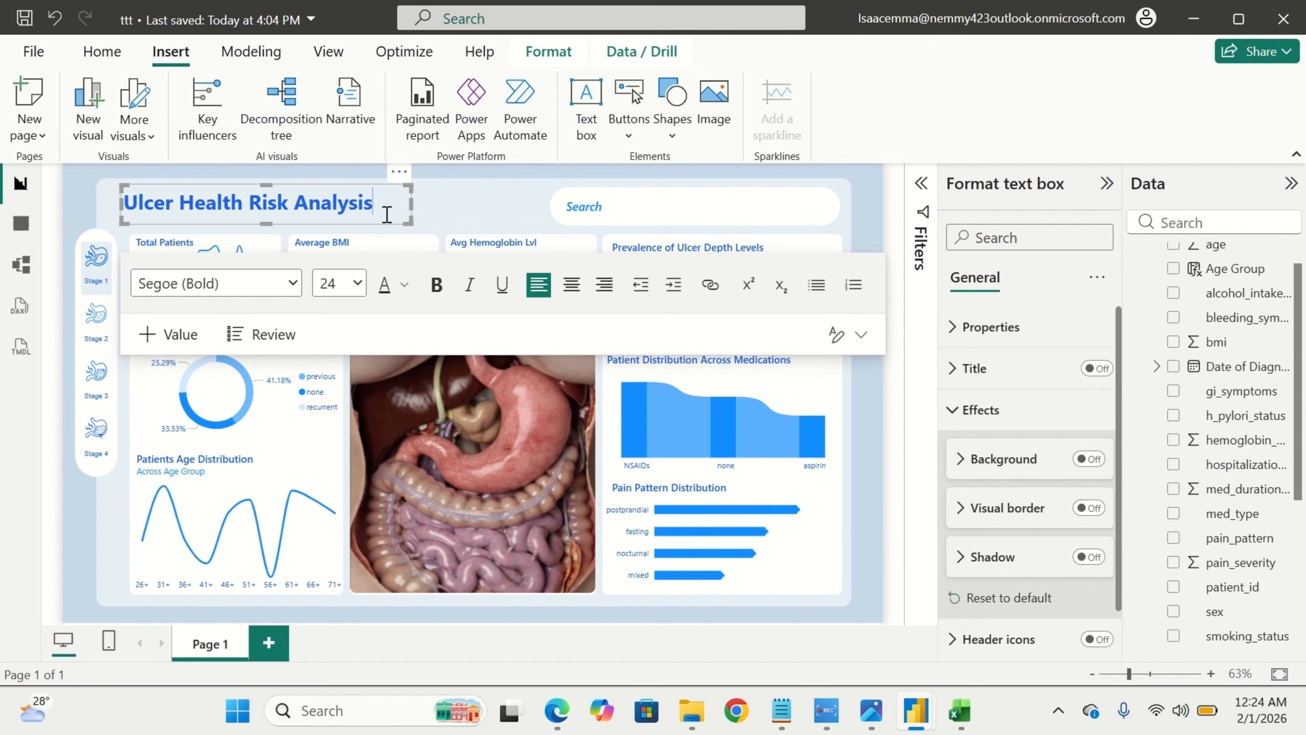
# Inspect the font color choices for the header title, including the recent blue #1b60f0.
pyautogui.moveTo(377, 206); pyautogui.dragTo(123, 216)
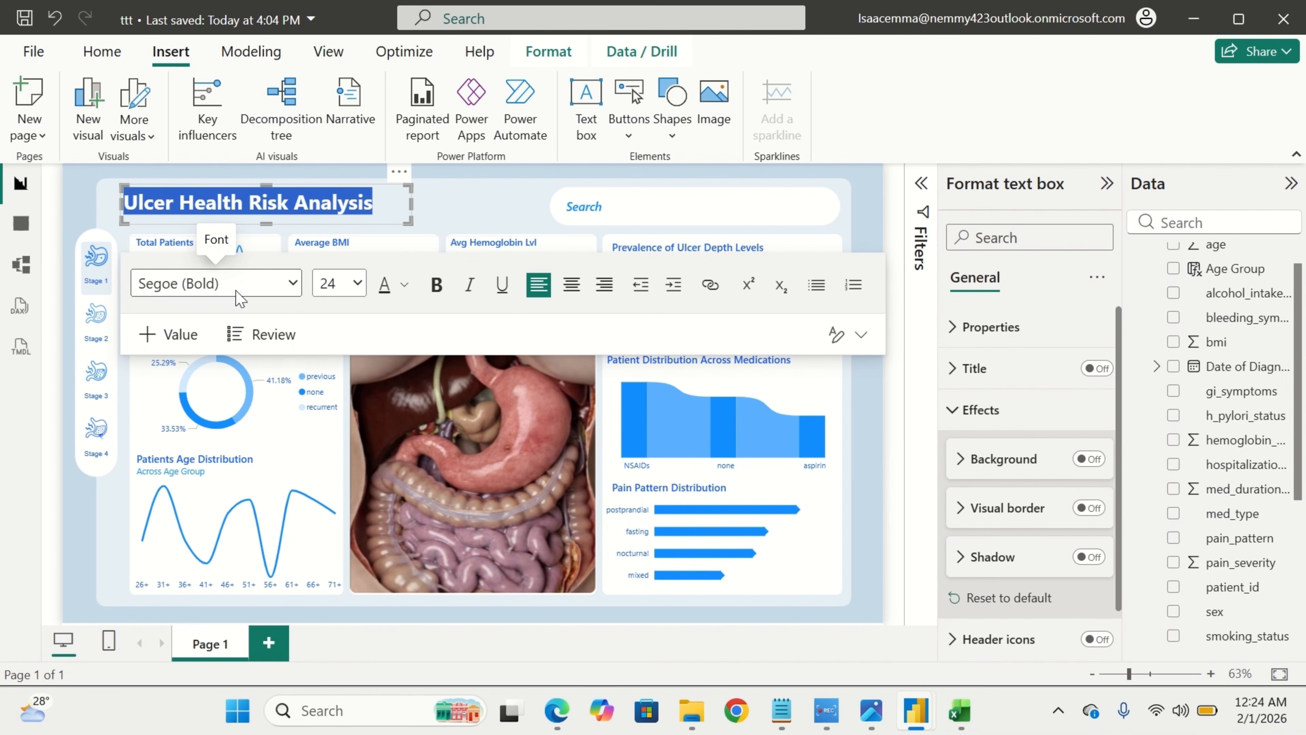
pyautogui.click(405, 292)
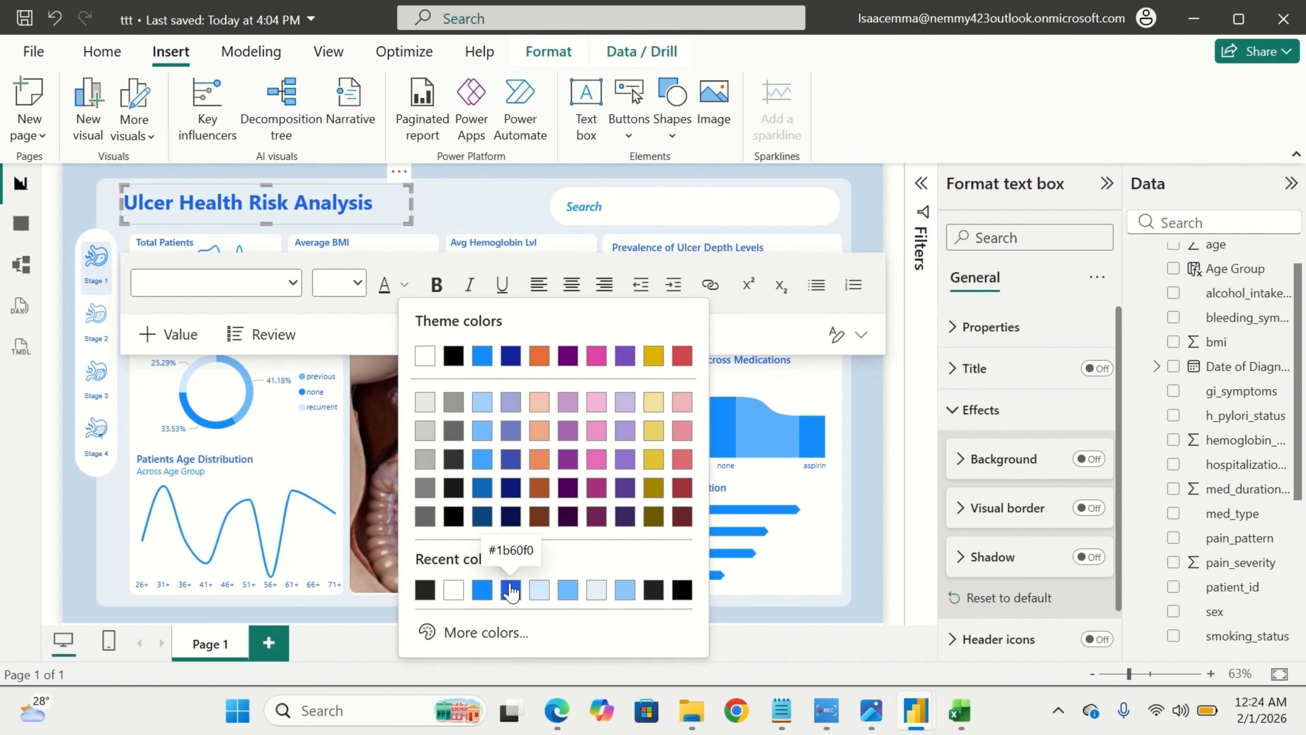
pyautogui.click(471, 223)
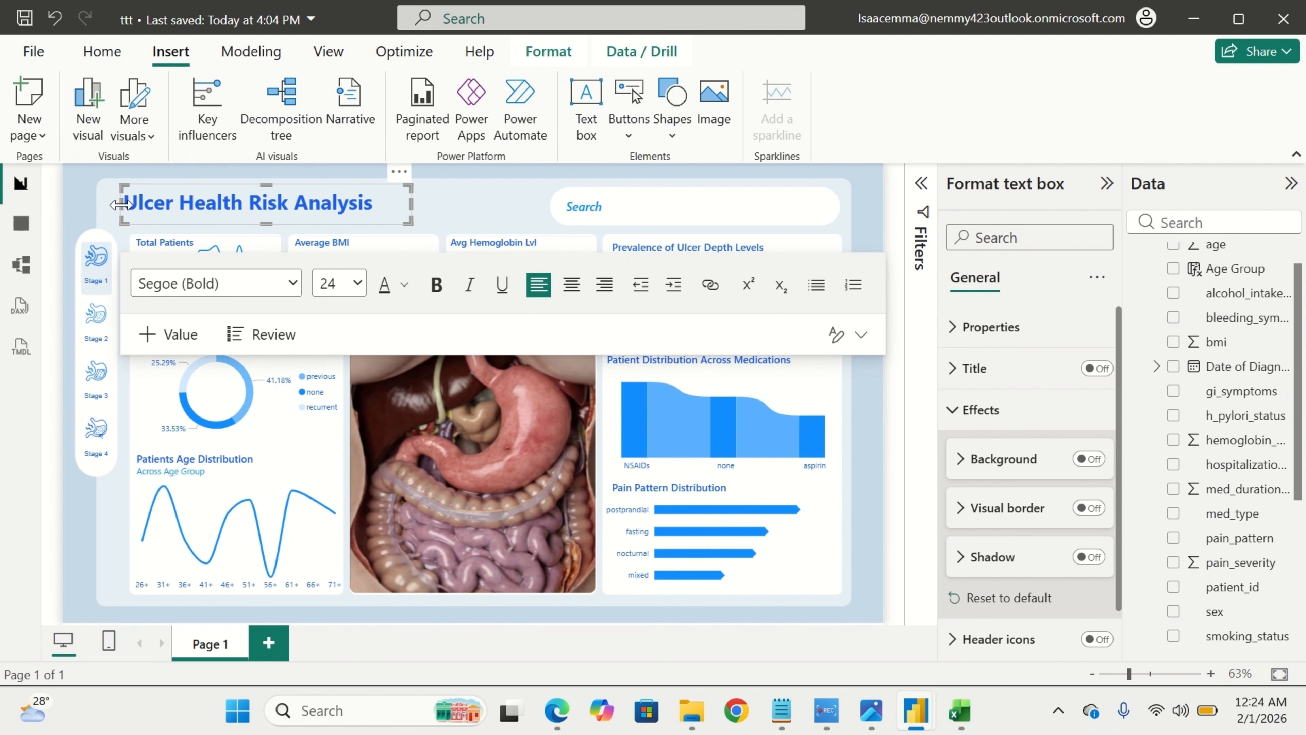
# Move the Ulcer Health Risk Analysis title slightly to the left within the header.
pyautogui.moveTo(127, 213)
pyautogui.mouseDown()
pyautogui.moveTo(100, 206)
pyautogui.moveTo(118, 211)
pyautogui.mouseUp()
pyautogui.click(459, 216)
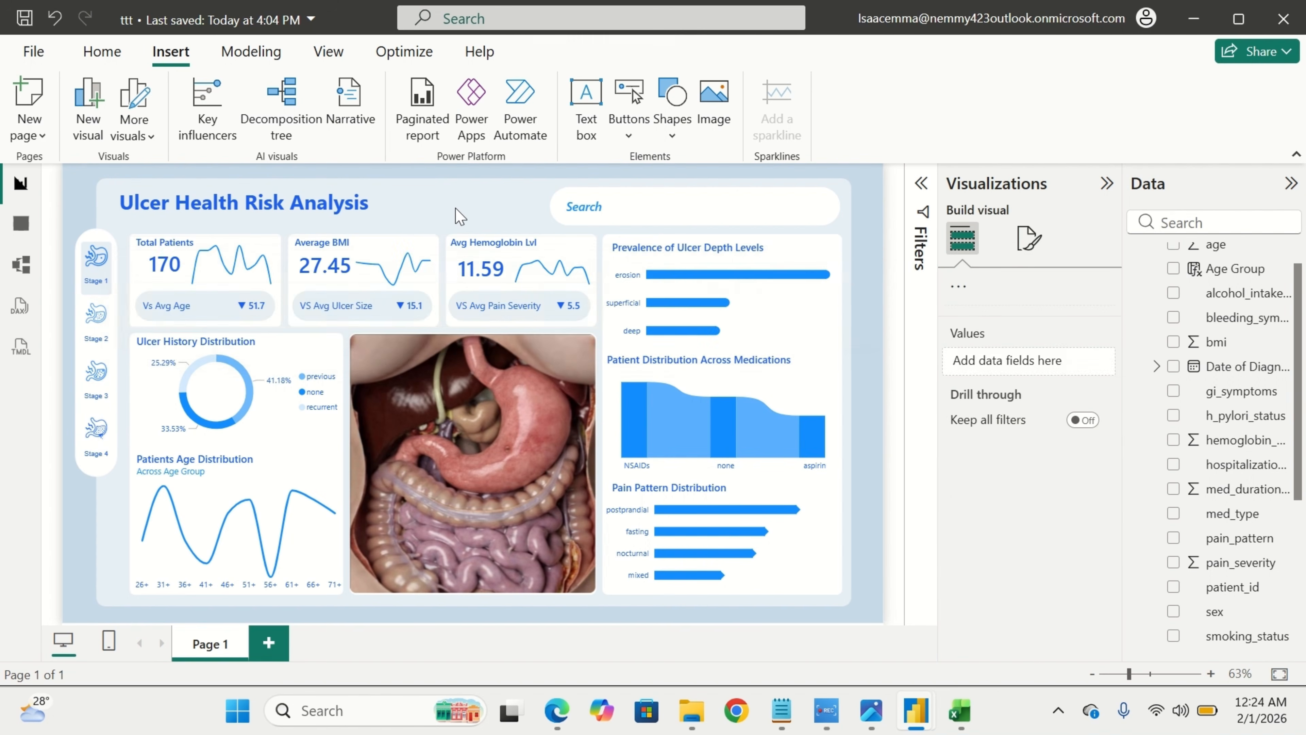